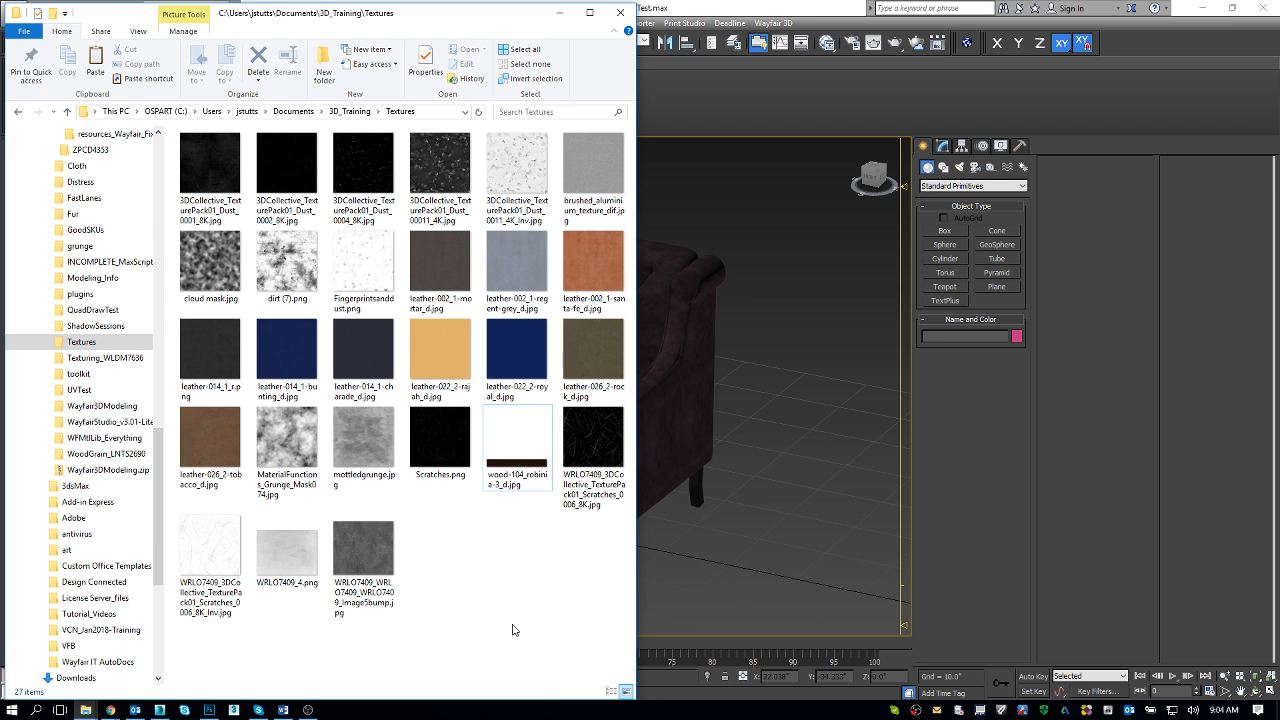
Switch to 3ds Max and select the sofa group in the perspective view
click(808, 559)
click(572, 408)
middle_drag(553, 384, 509, 367)
key(F4)
key(F4)
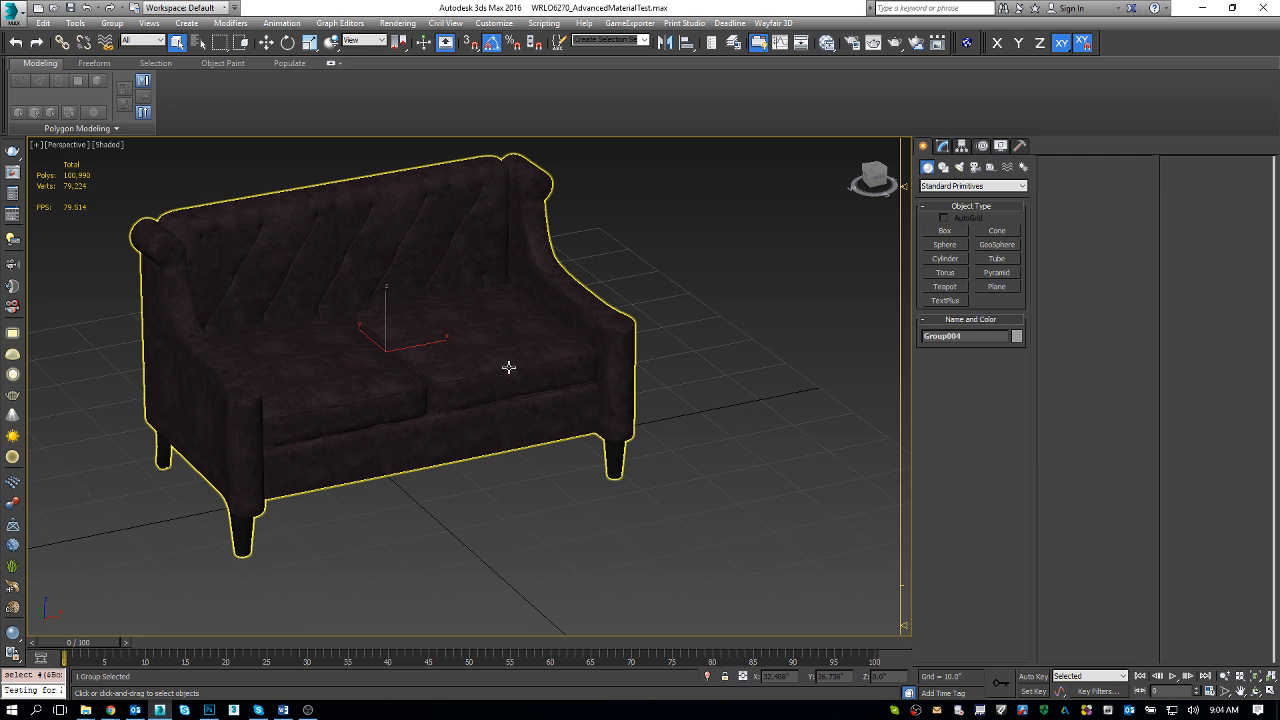
mouse_move(509, 368)
alt+middle_down()
mouse_move(414, 428)
mouse_move(523, 380)
mouse_move(354, 343)
mouse_move(341, 368)
alt+middle_up()
Open the Slate Material Editor and enlarge it to full height beside the sofa
key(m)
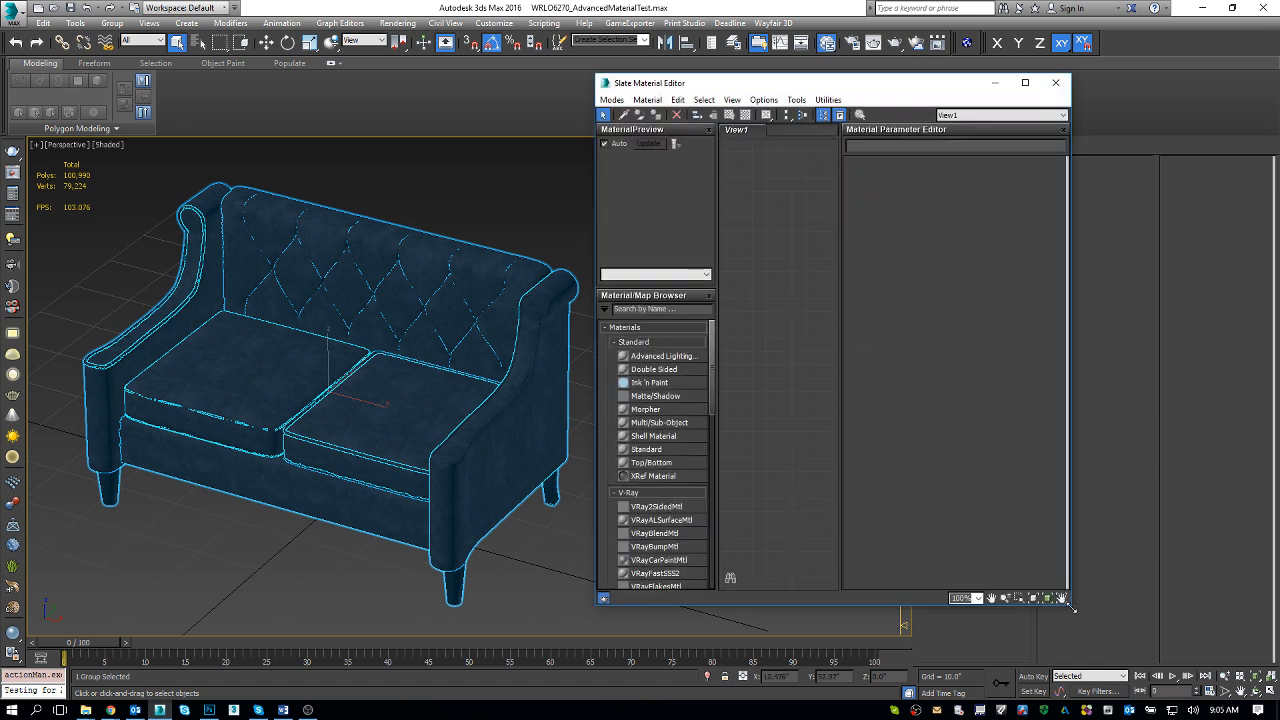
drag(1072, 607, 1278, 698)
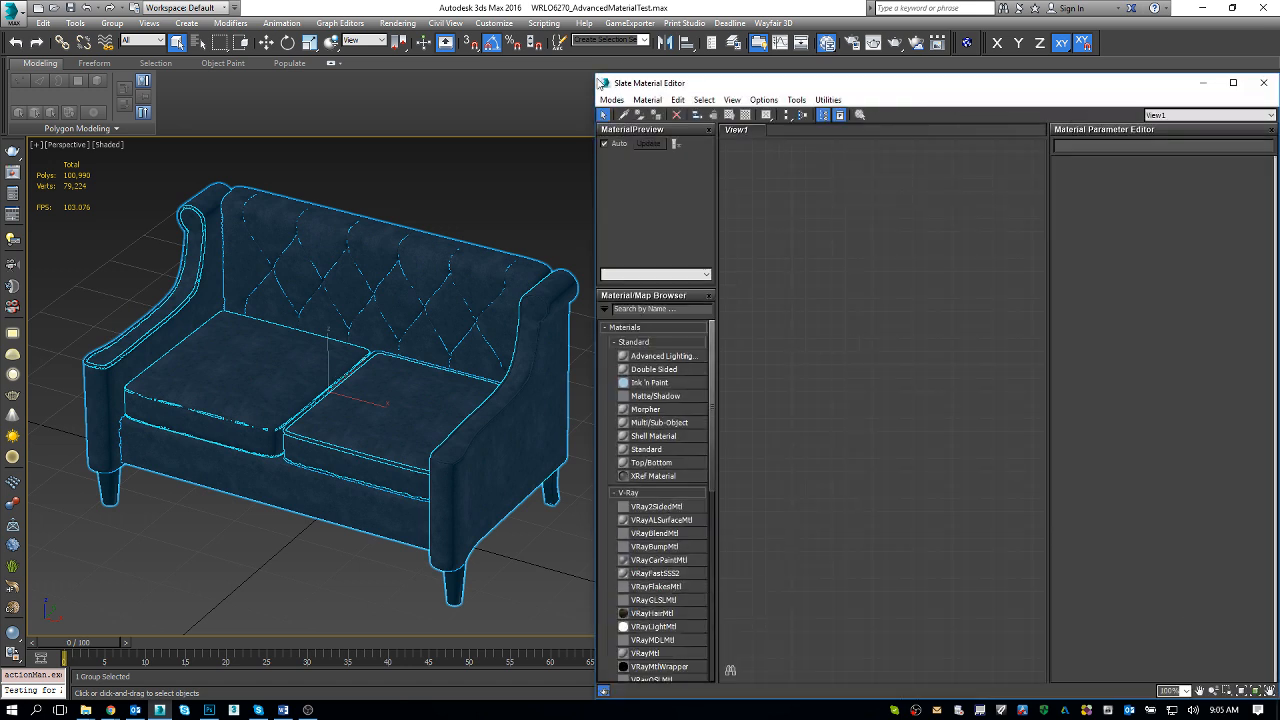
drag(598, 83, 591, 3)
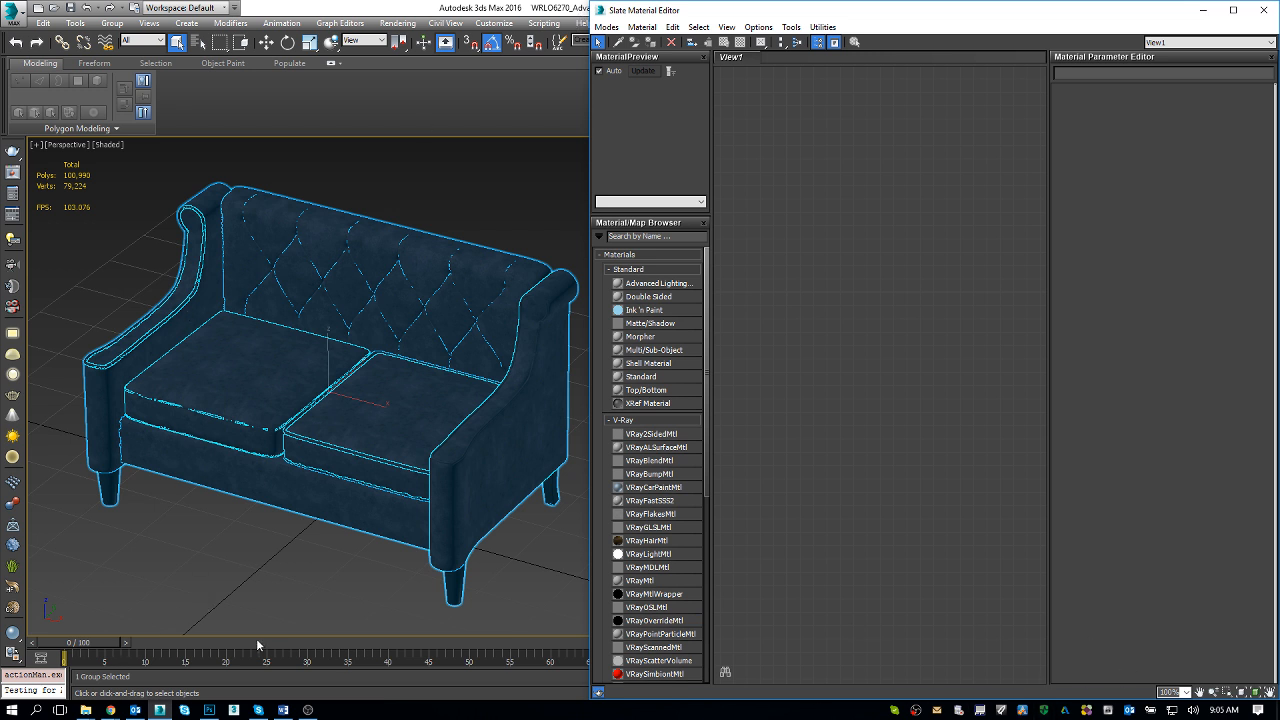
Switch to the Textures folder in File Explorer and preview leather-026_2-tobacco_d.jpg at full size
click(86, 712)
click(87, 714)
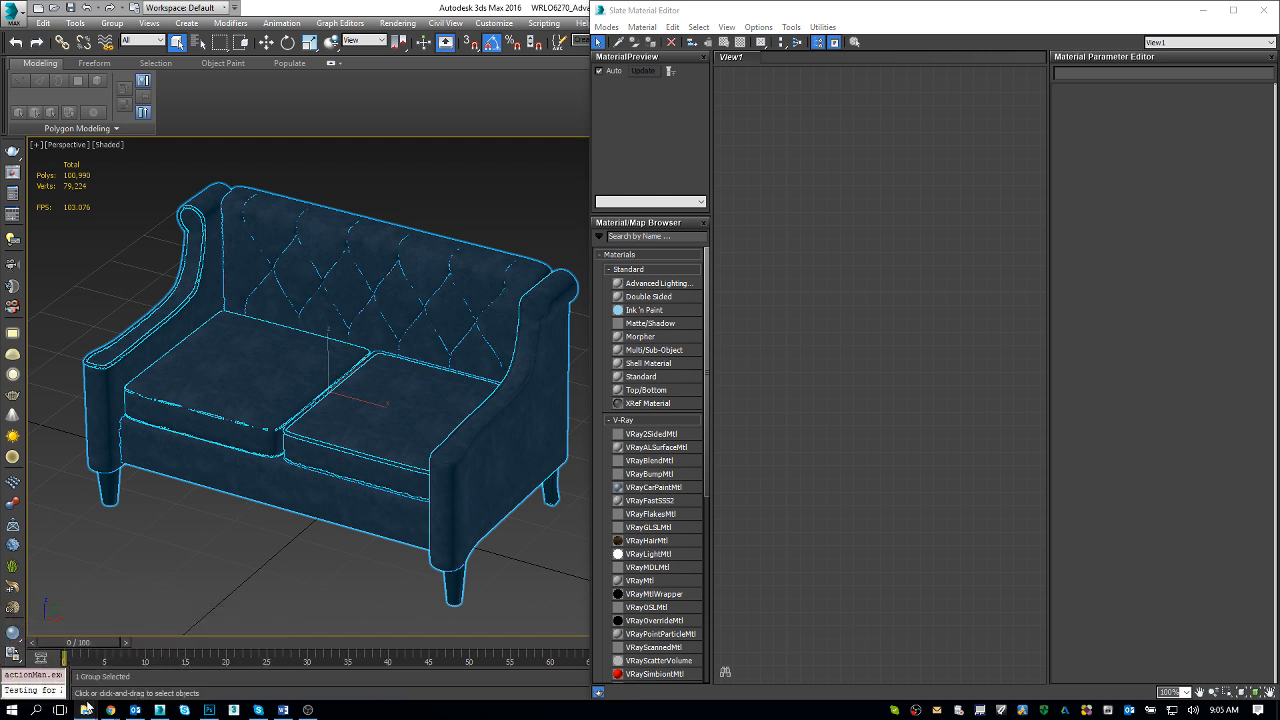
click(87, 714)
click(201, 664)
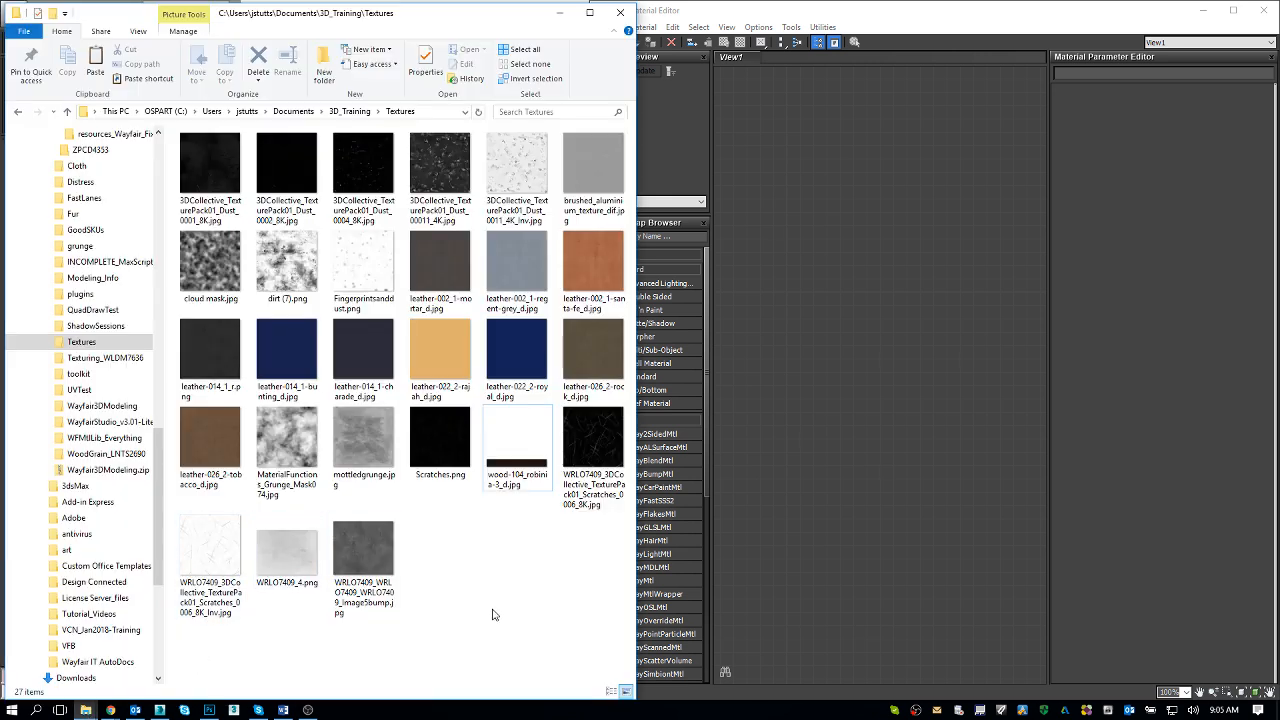
double_click(209, 452)
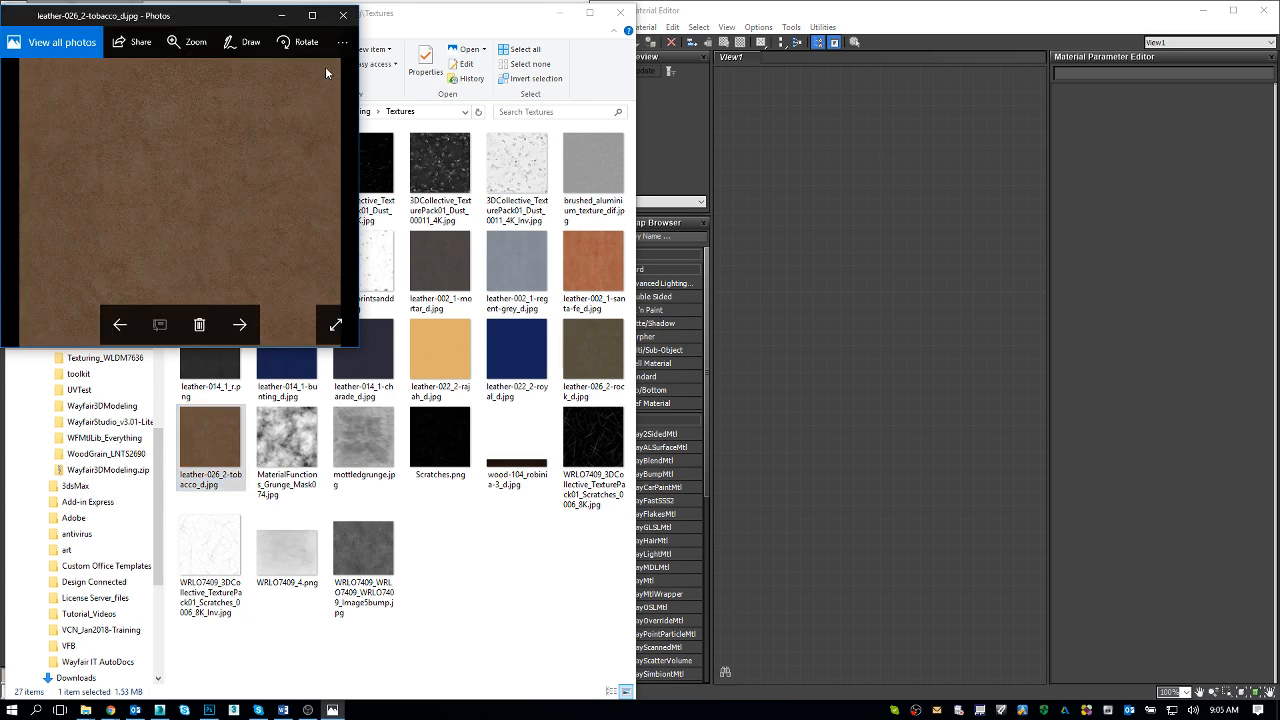
click(316, 15)
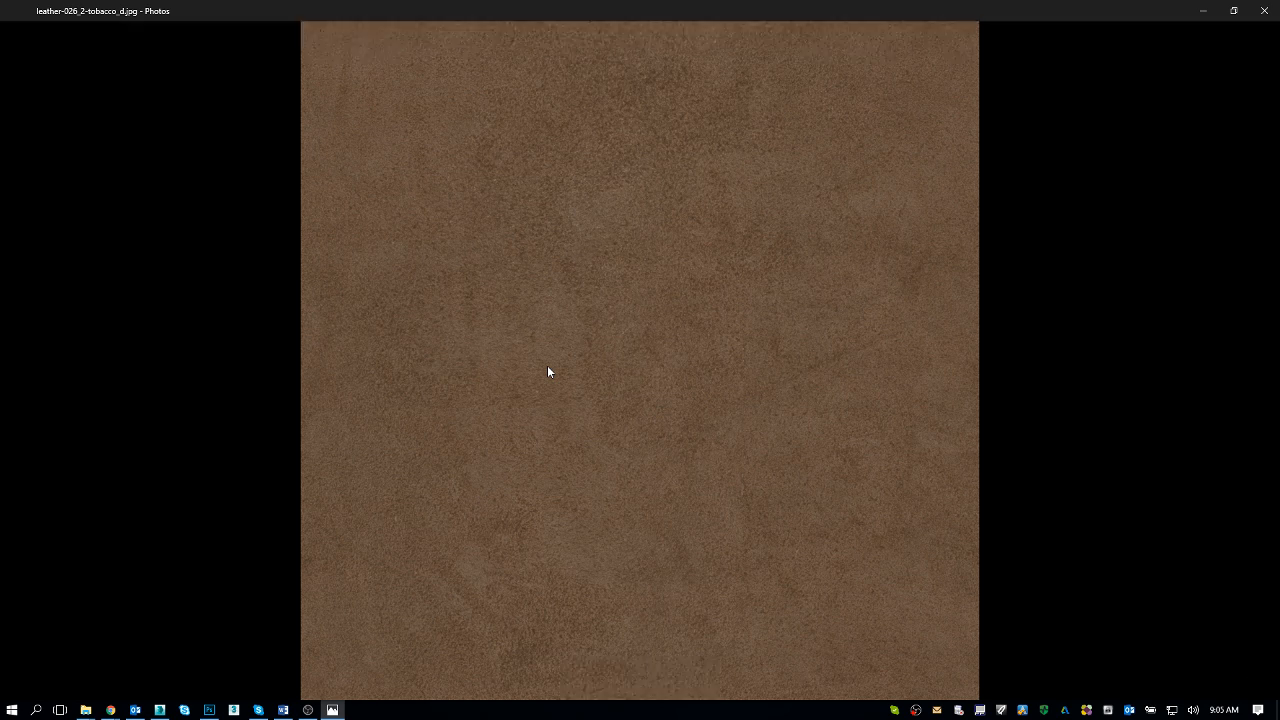
key(alt+F4)
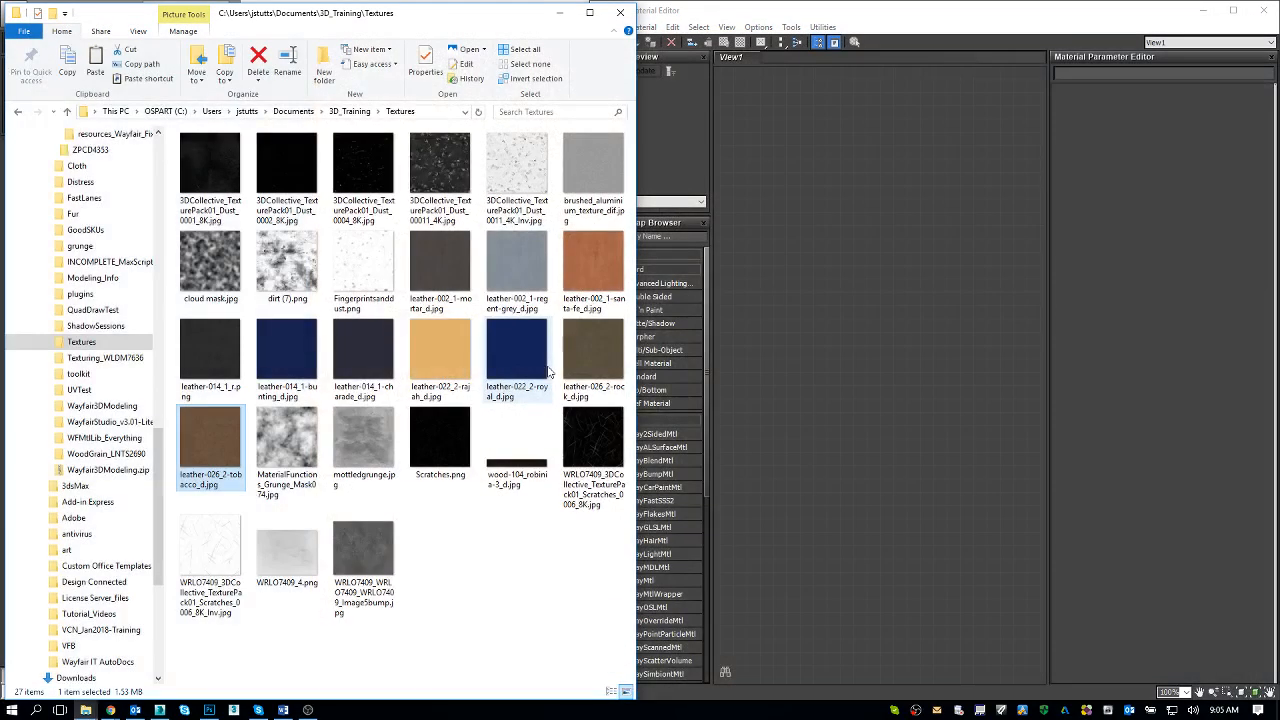
Preview leather-002_1-santa-fe_d.jpg and leather-026_2-rock_d.jpg at full size to compare the leather textures
click(584, 290)
double_click(584, 290)
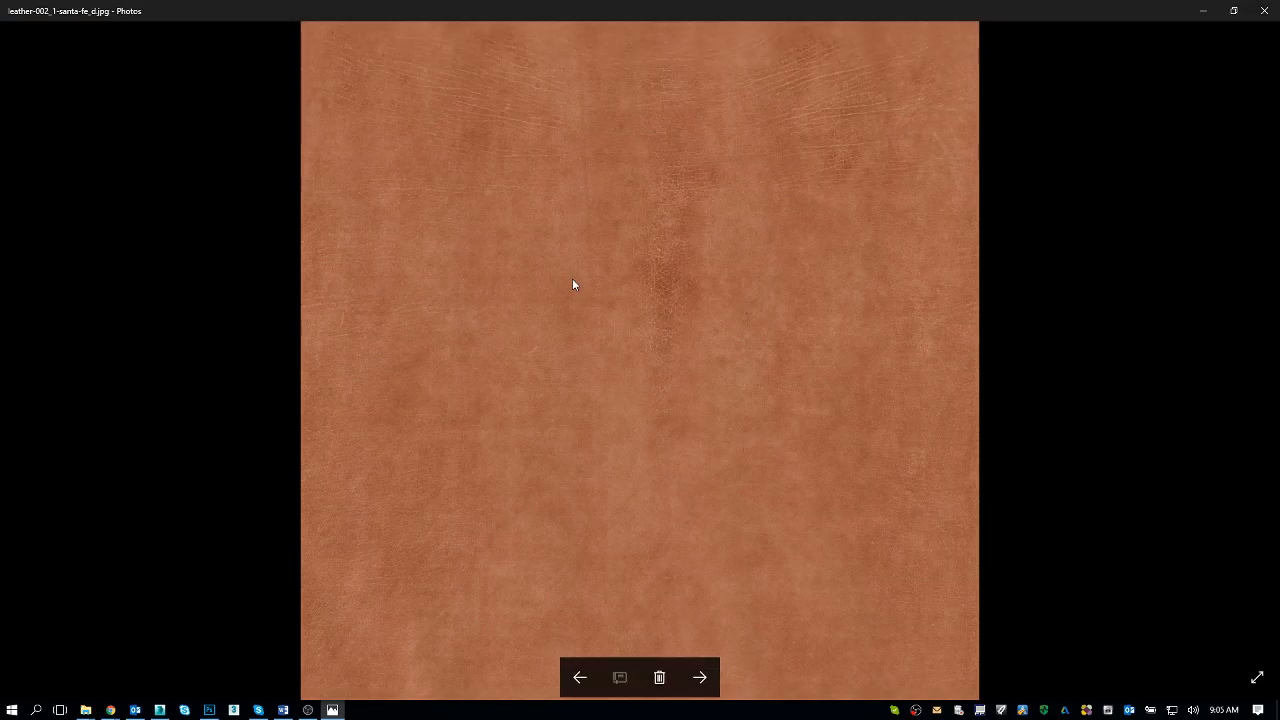
key(alt+F4)
double_click(592, 345)
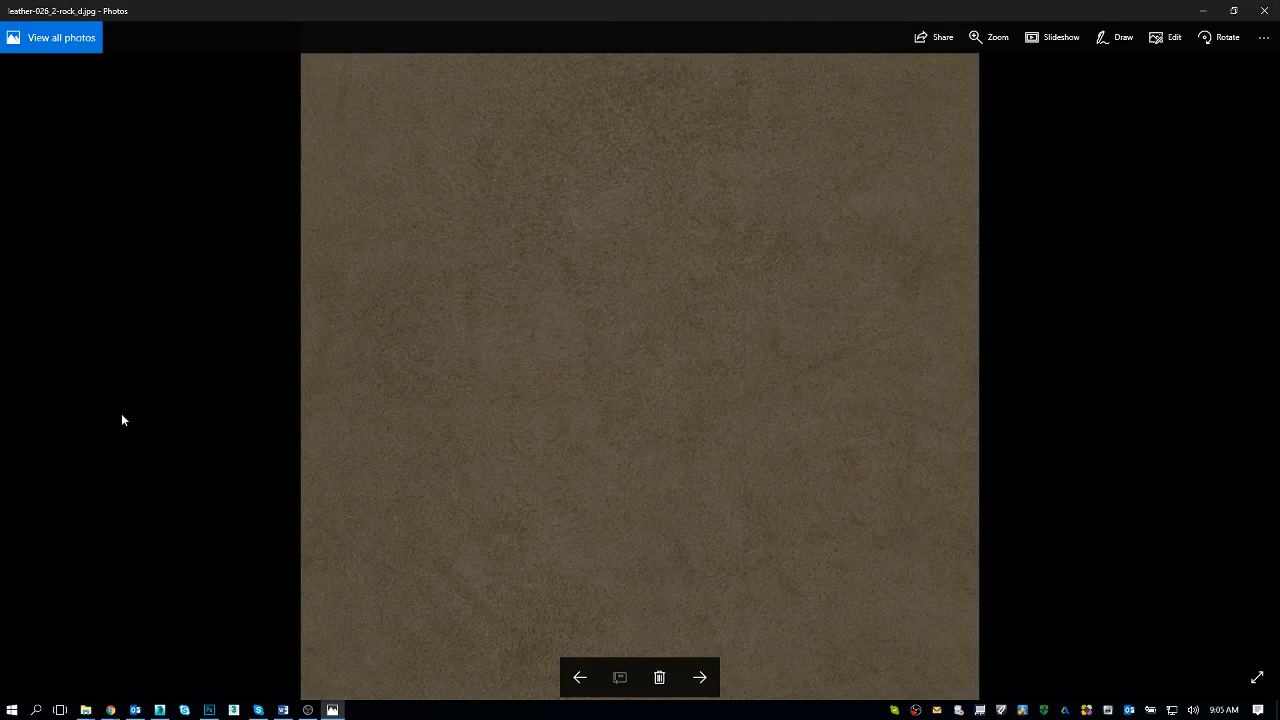
key(alt+F4)
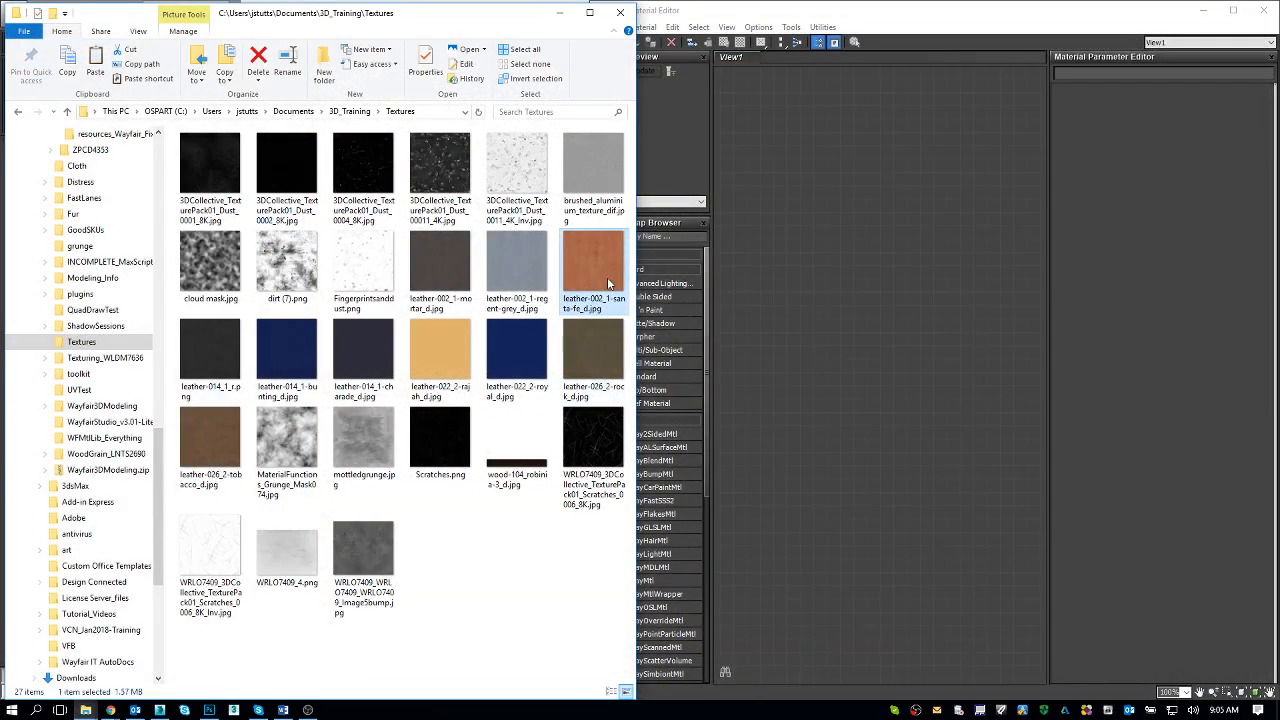
double_click(608, 284)
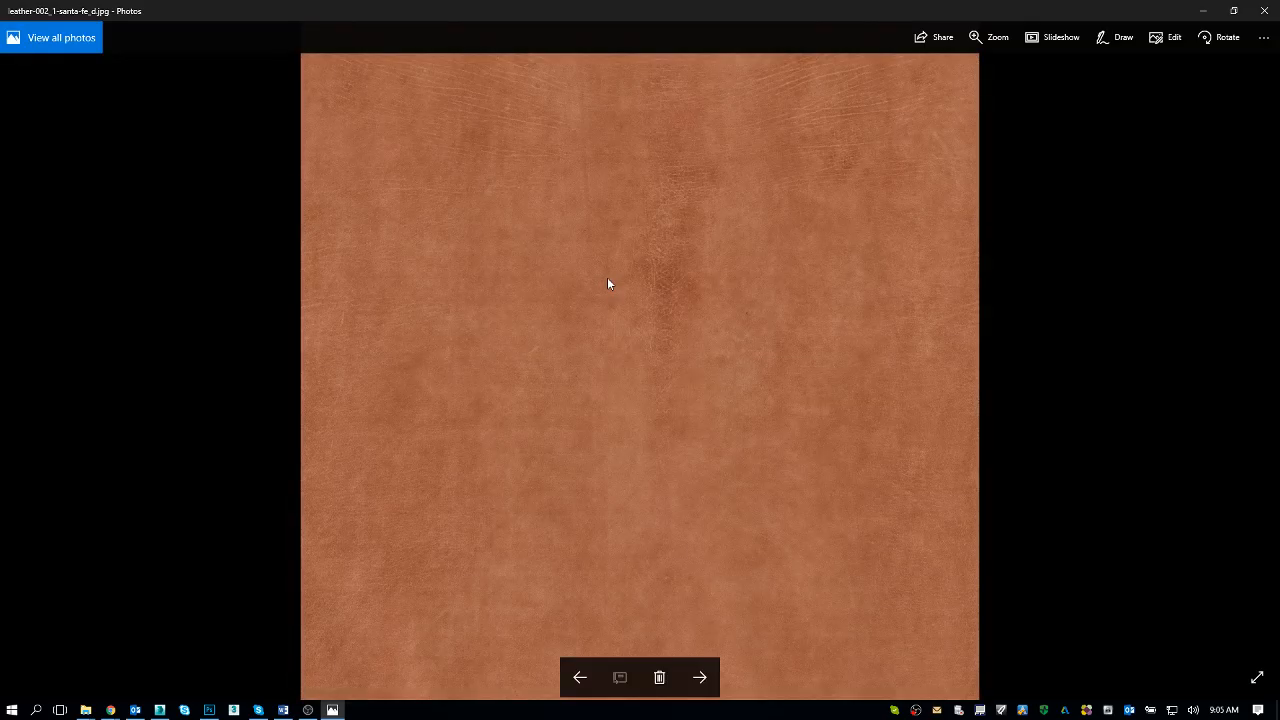
key(alt+F4)
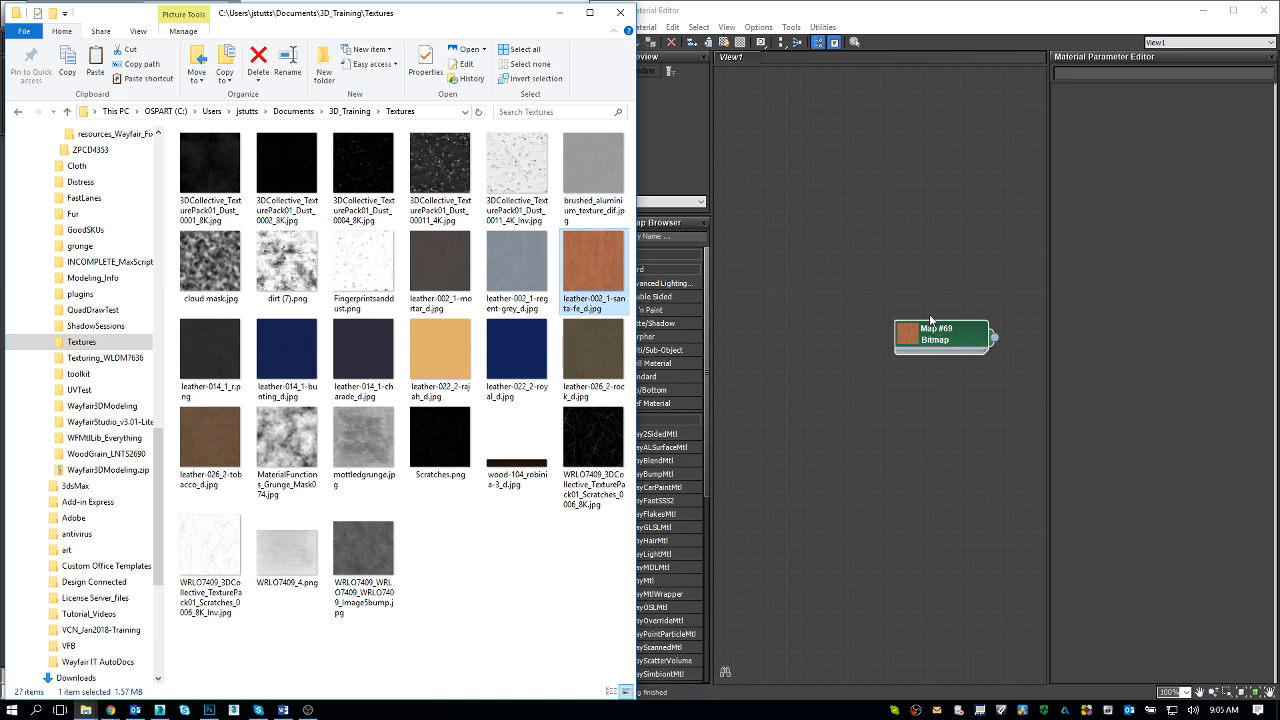
Bring leather-002_1-santa-fe_d.jpg into the Slate Material Editor as a Bitmap node and widen the editor window
click(881, 237)
drag(590, 100, 420, 104)
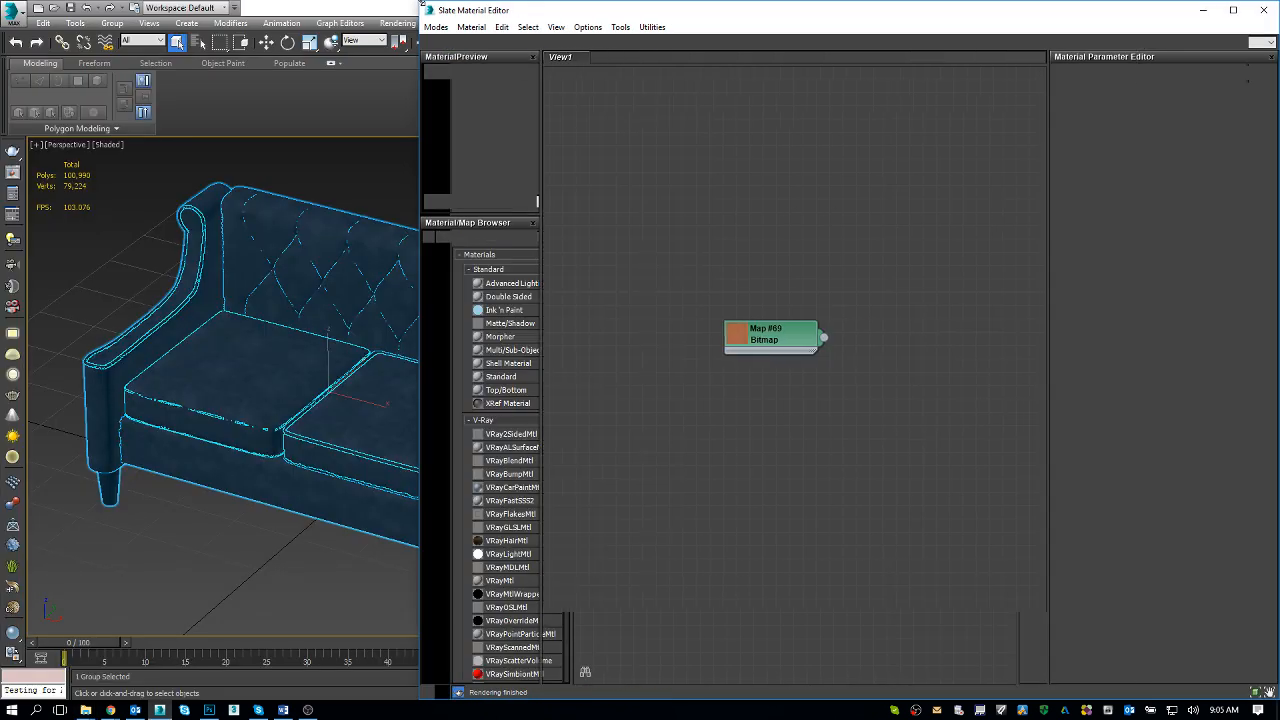
drag(758, 340, 651, 290)
Add a VRayMtl node beside the Bitmap node and name it LeatherMaterial
click(488, 238)
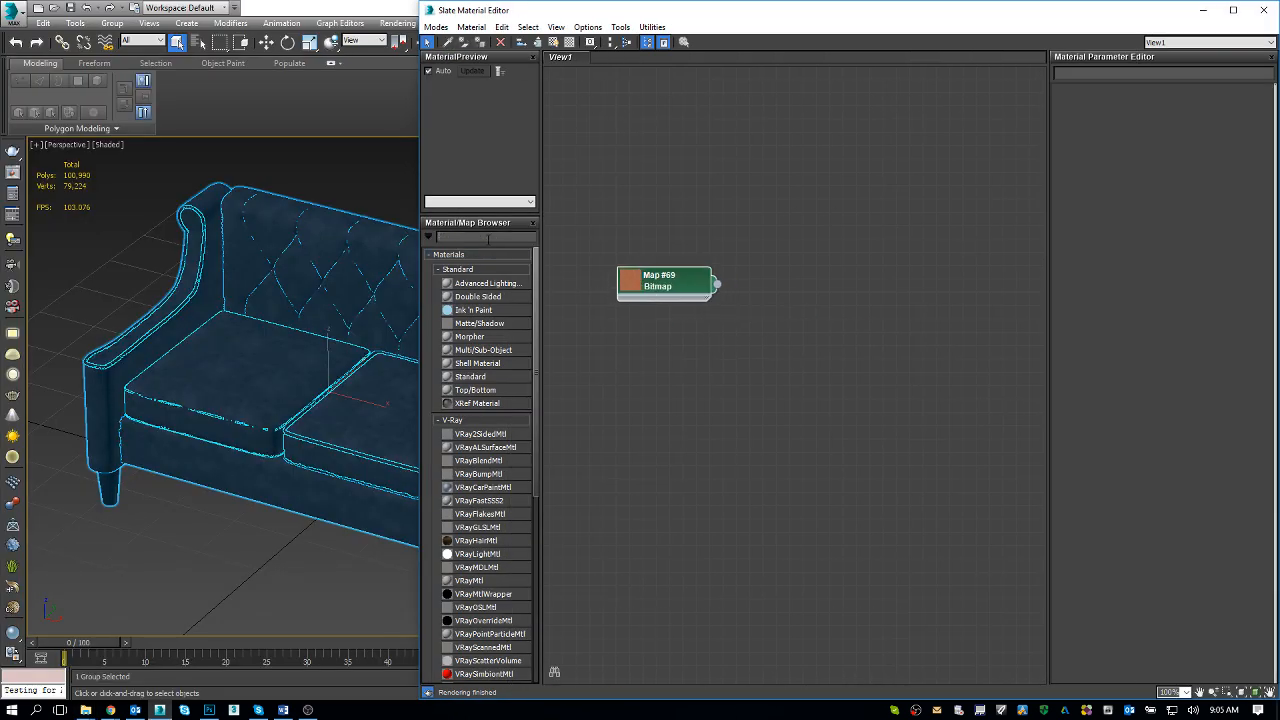
text(vraym)
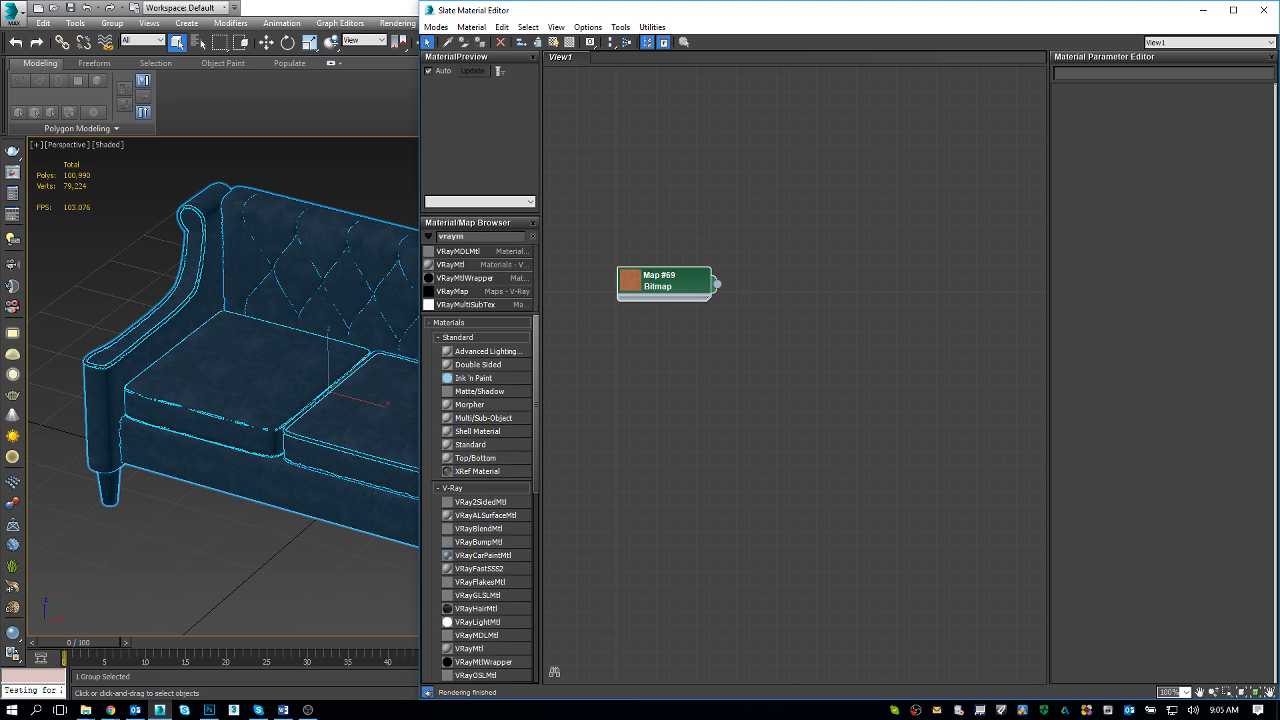
drag(452, 264, 893, 274)
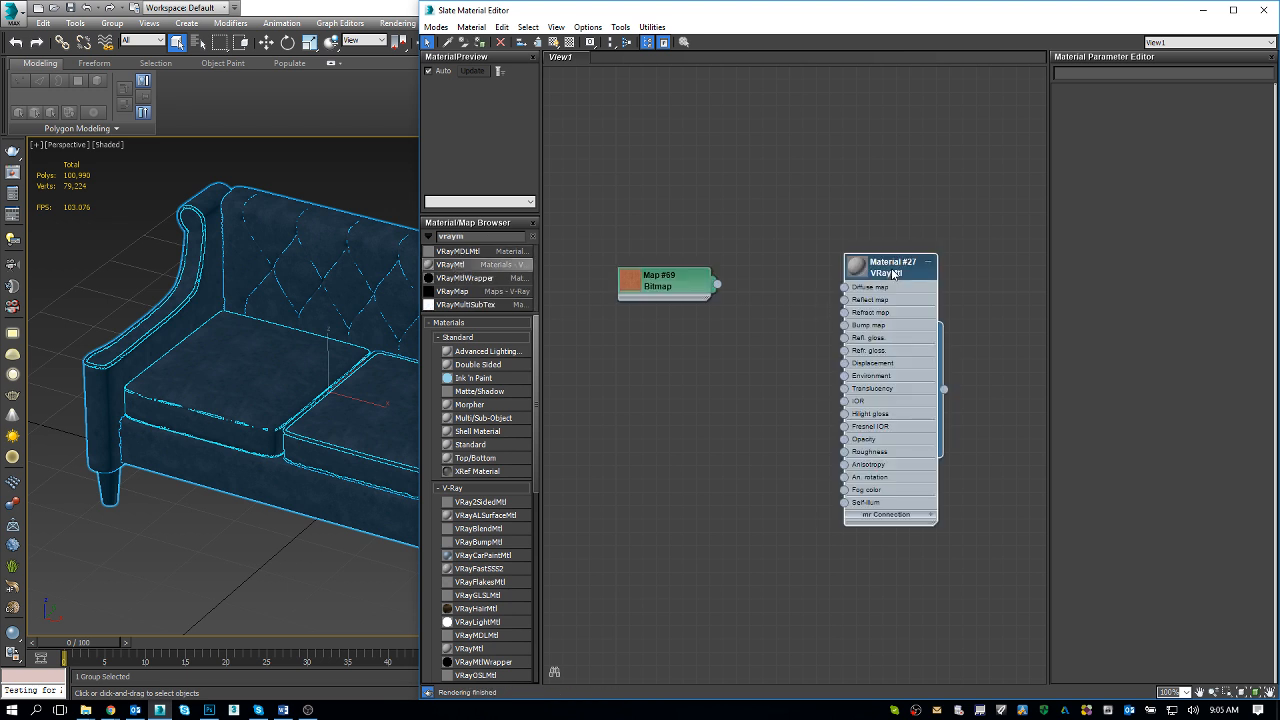
double_click(893, 270)
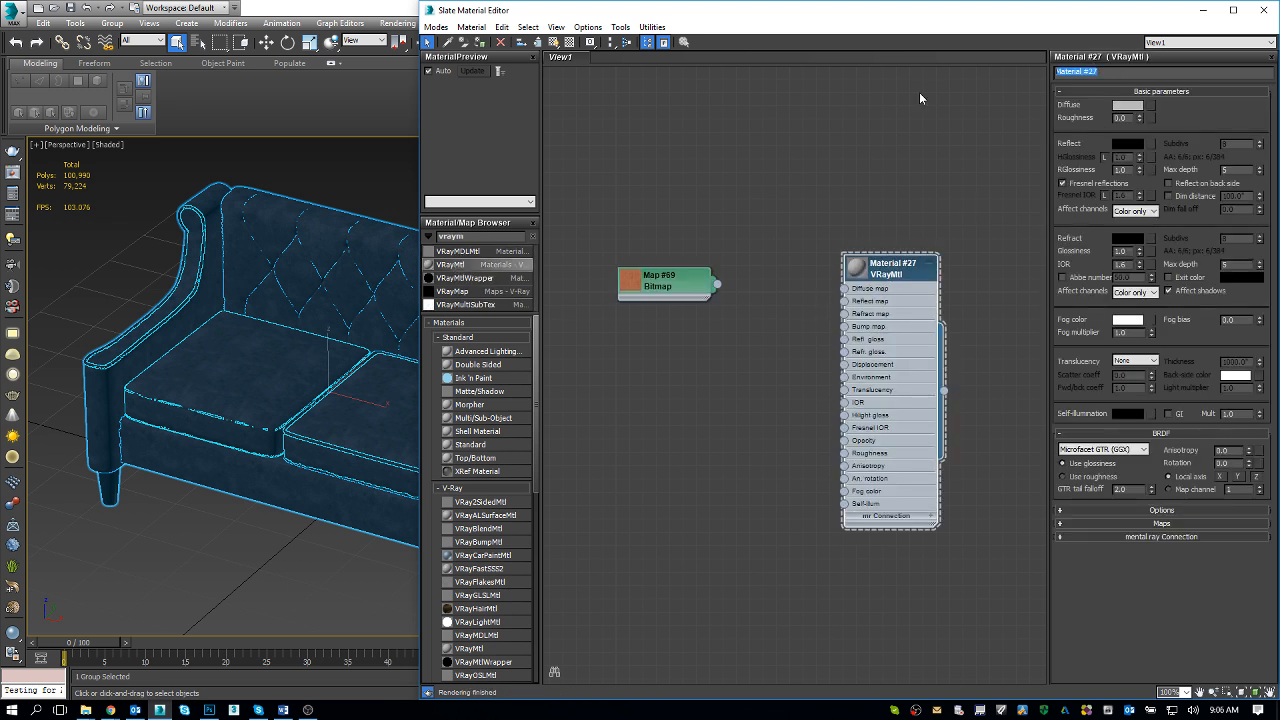
text(LeatherMaterial)
Rename the santa-fe leather Bitmap node as Diffuse and place it a little farther from the material
double_click(655, 278)
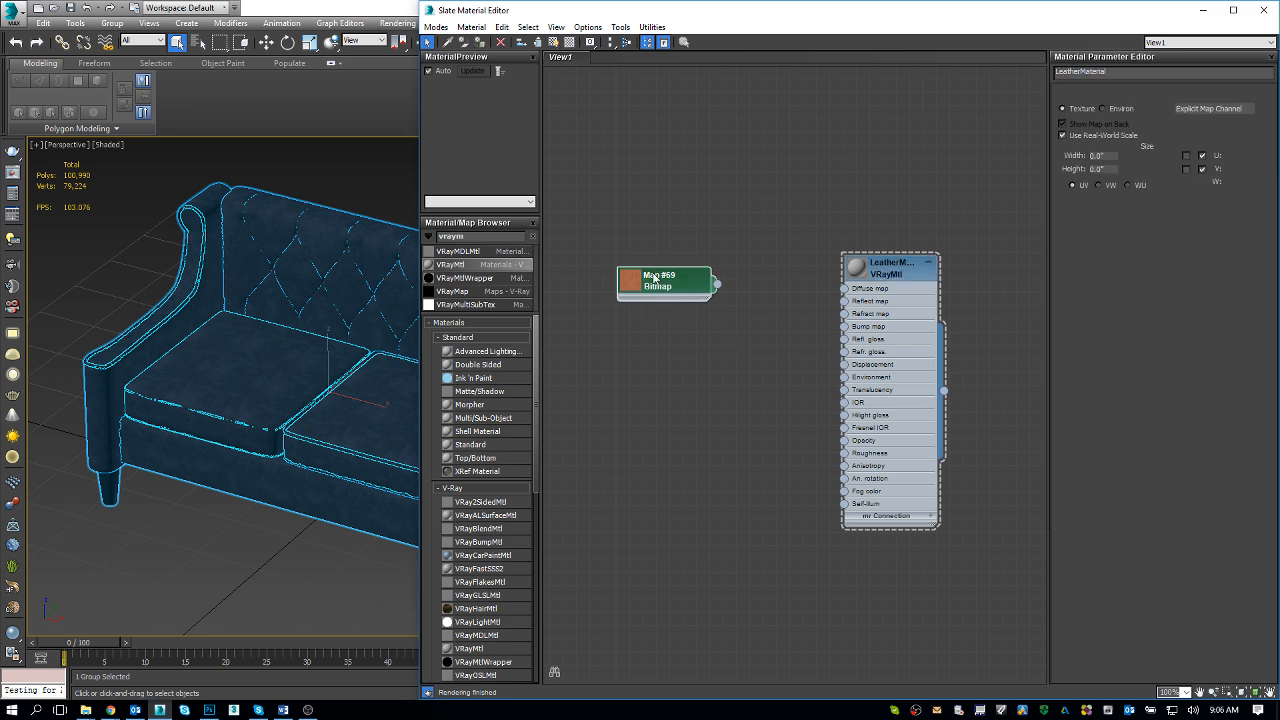
double_click(655, 278)
text(D)
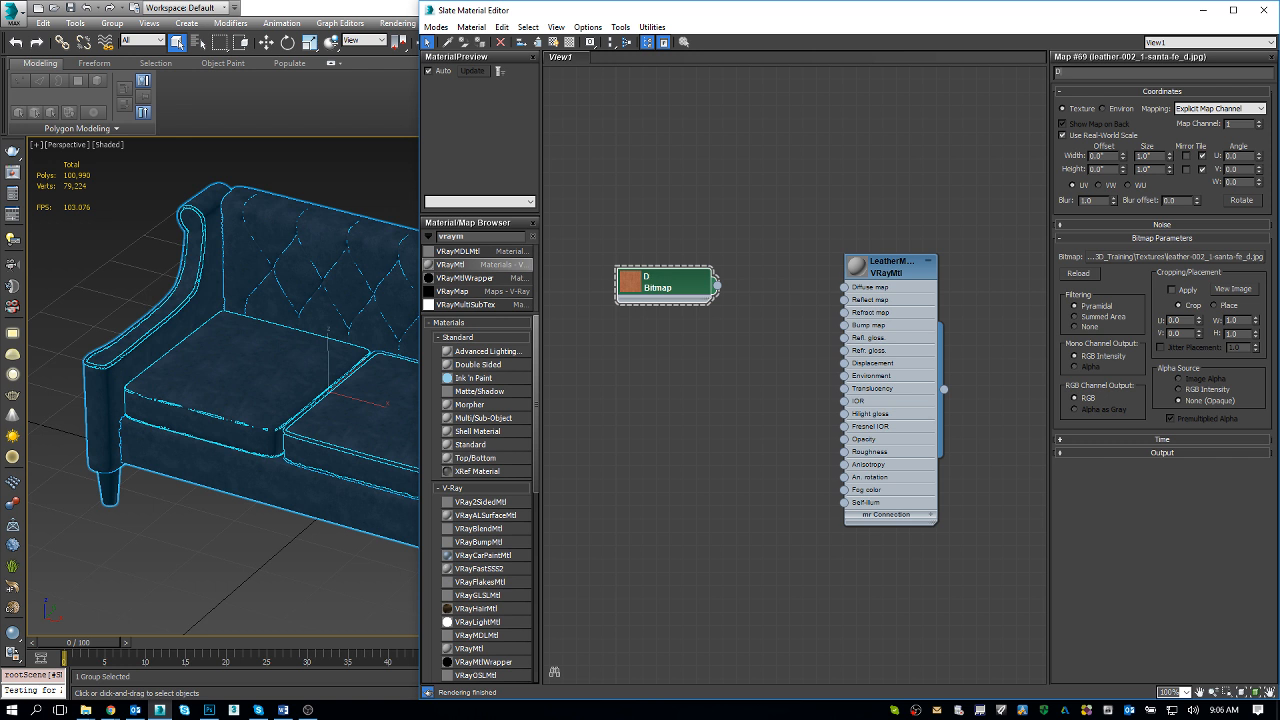
text(kffuse)
key(Return)
scroll(685, 207, up, 1)
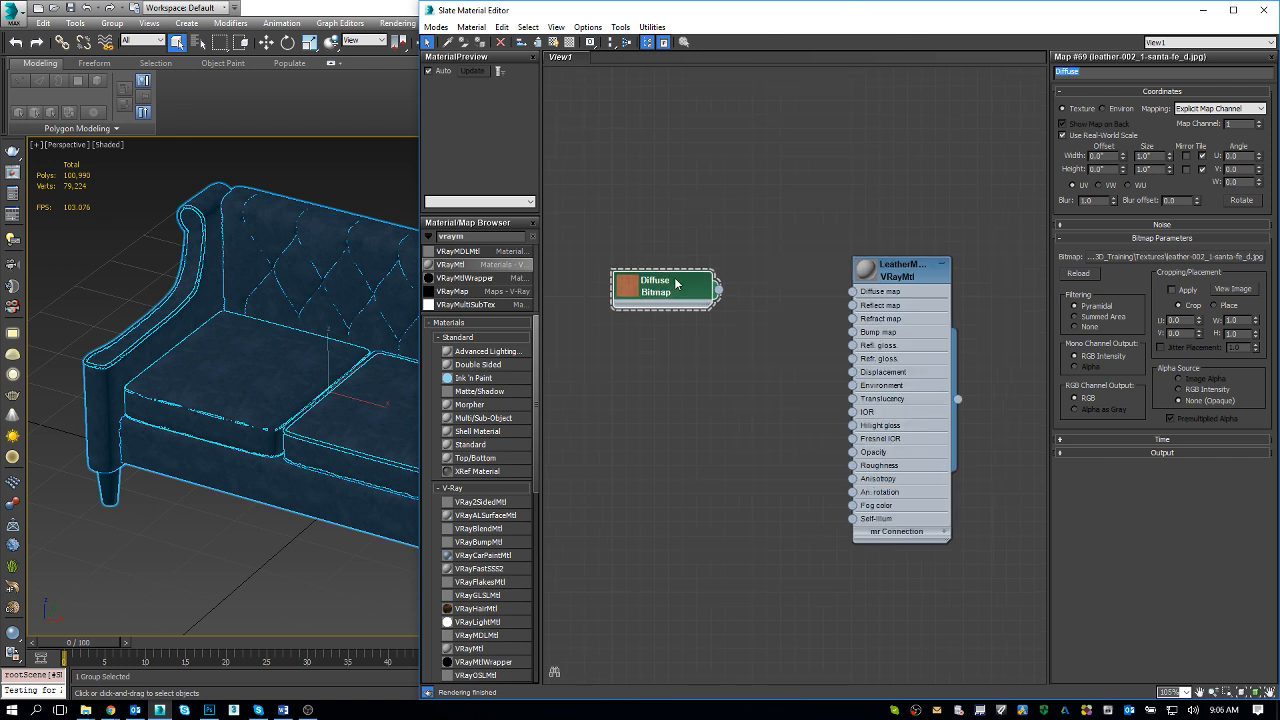
drag(675, 283, 661, 284)
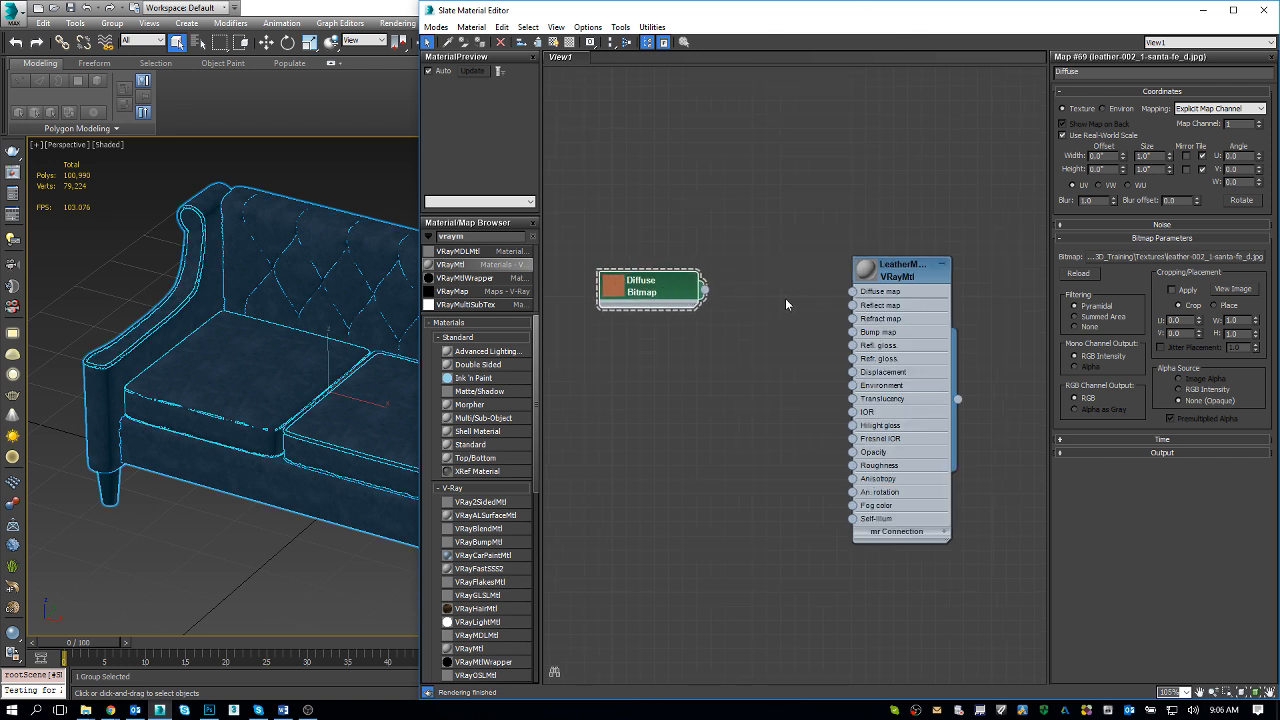
Try adding a Bitmap node without an image below the Diffuse node and delete it
double_click(452, 236)
text(b)
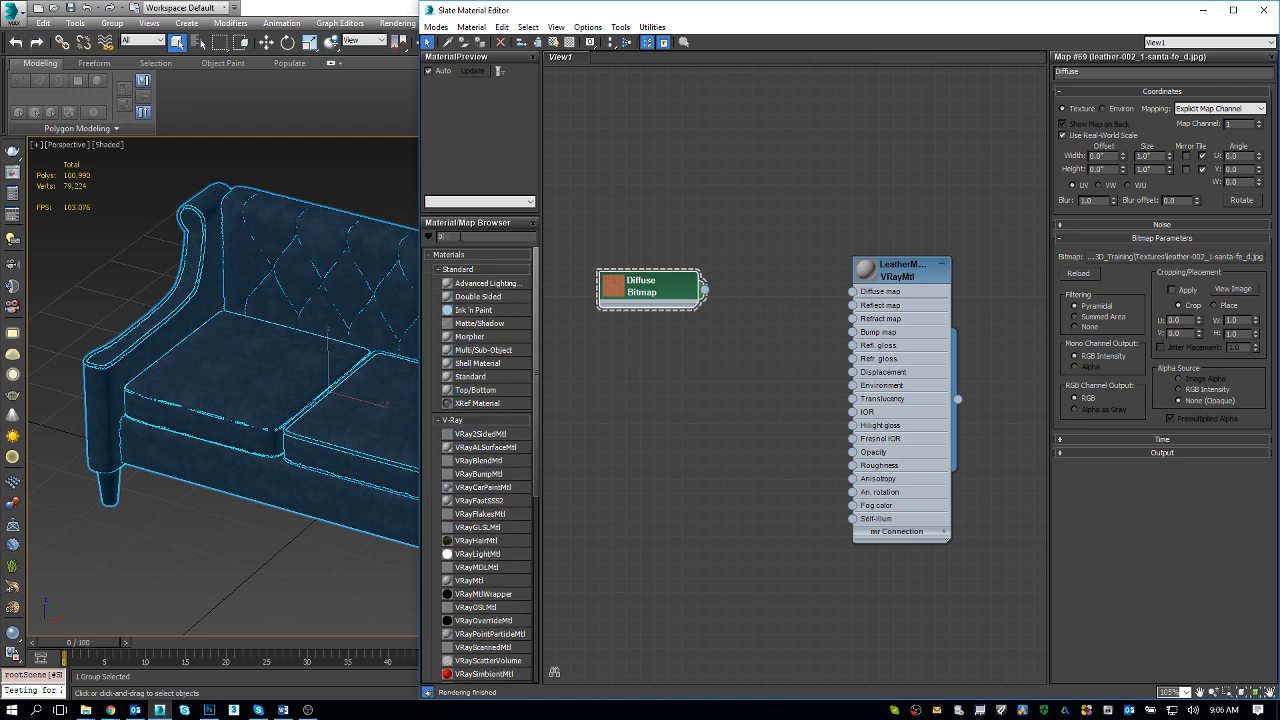
text(tmit)
drag(448, 251, 644, 470)
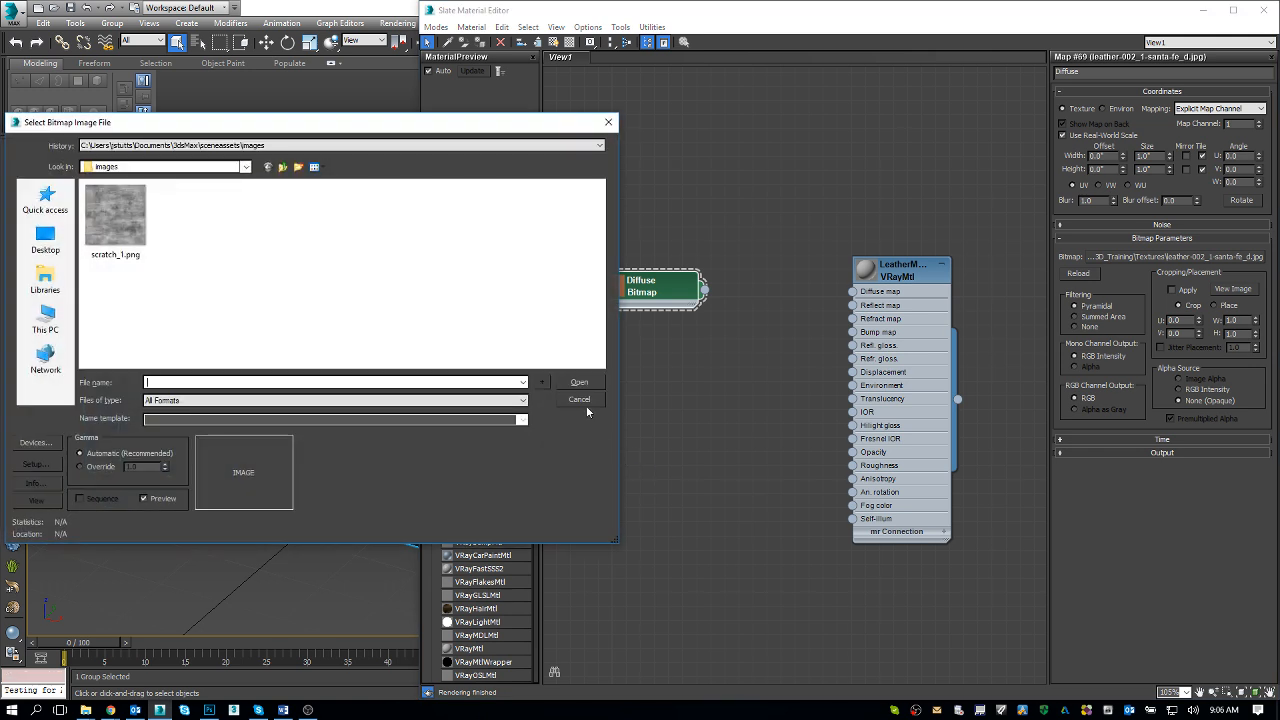
click(584, 401)
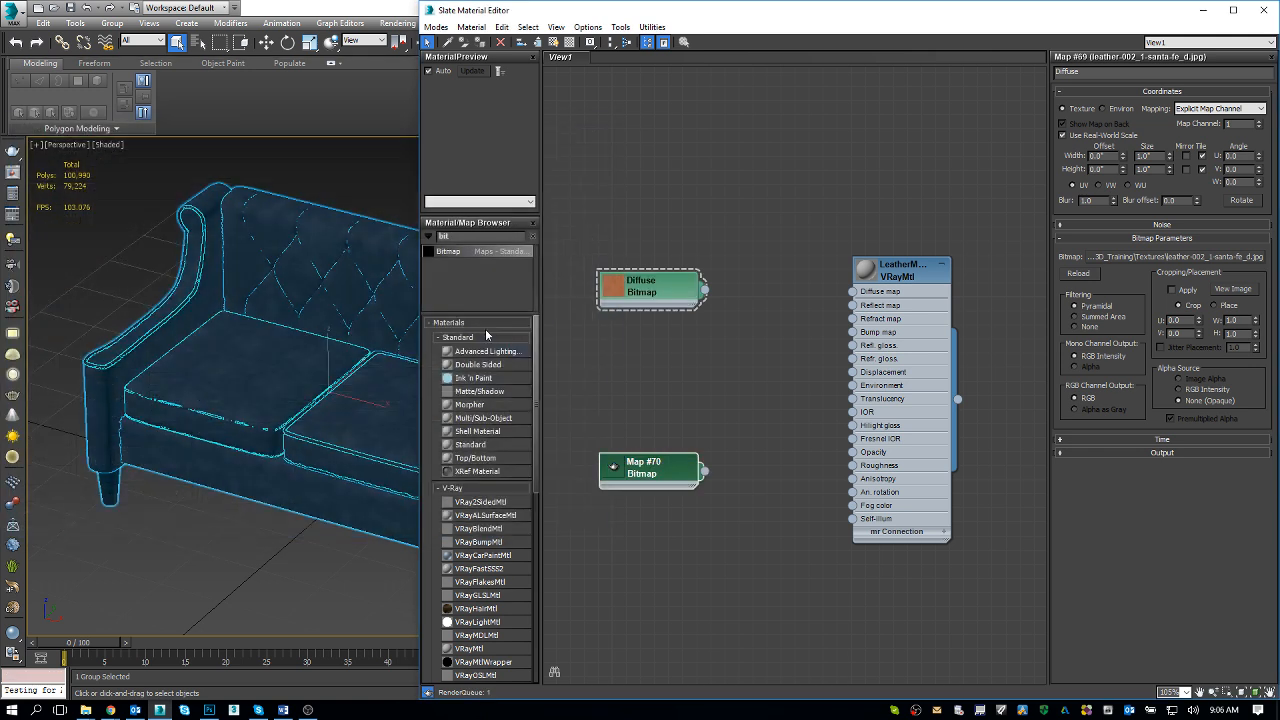
double_click(654, 466)
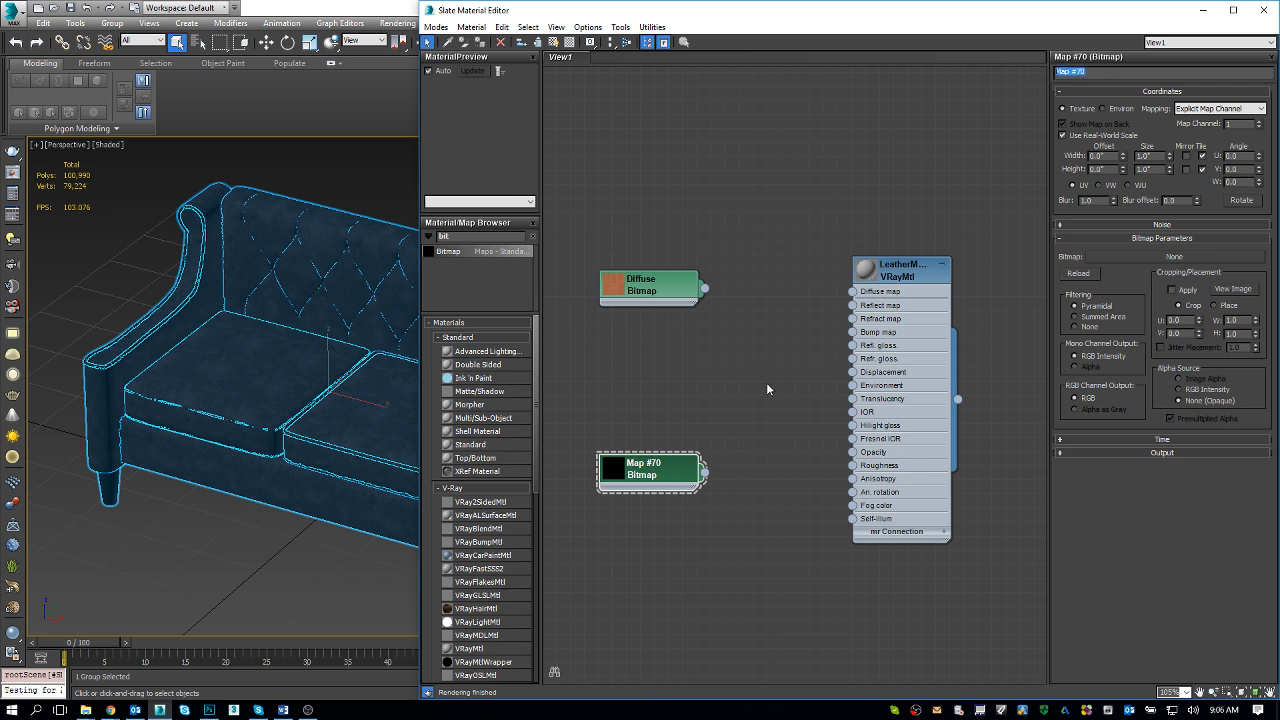
drag(766, 382, 511, 545)
key(Delete)
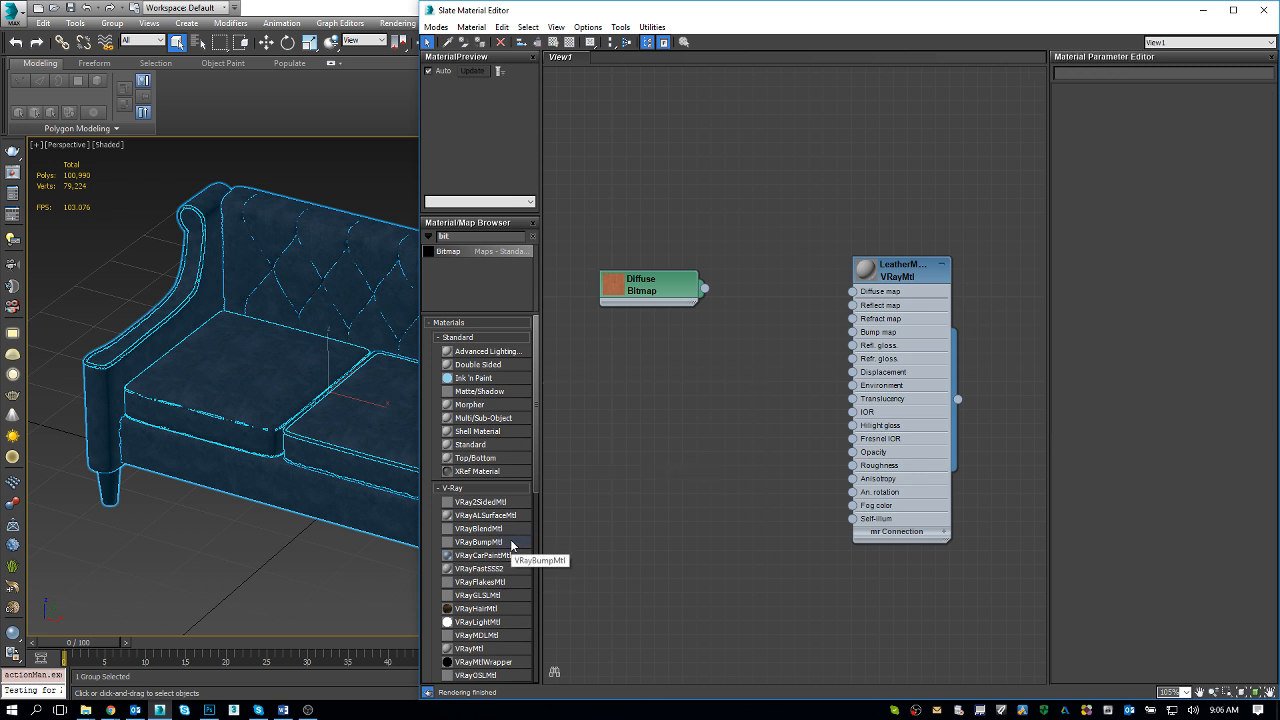
Open the sofa group for access to its individual parts and select a seat cushion
click(338, 410)
alt+middle_drag(308, 320, 263, 316)
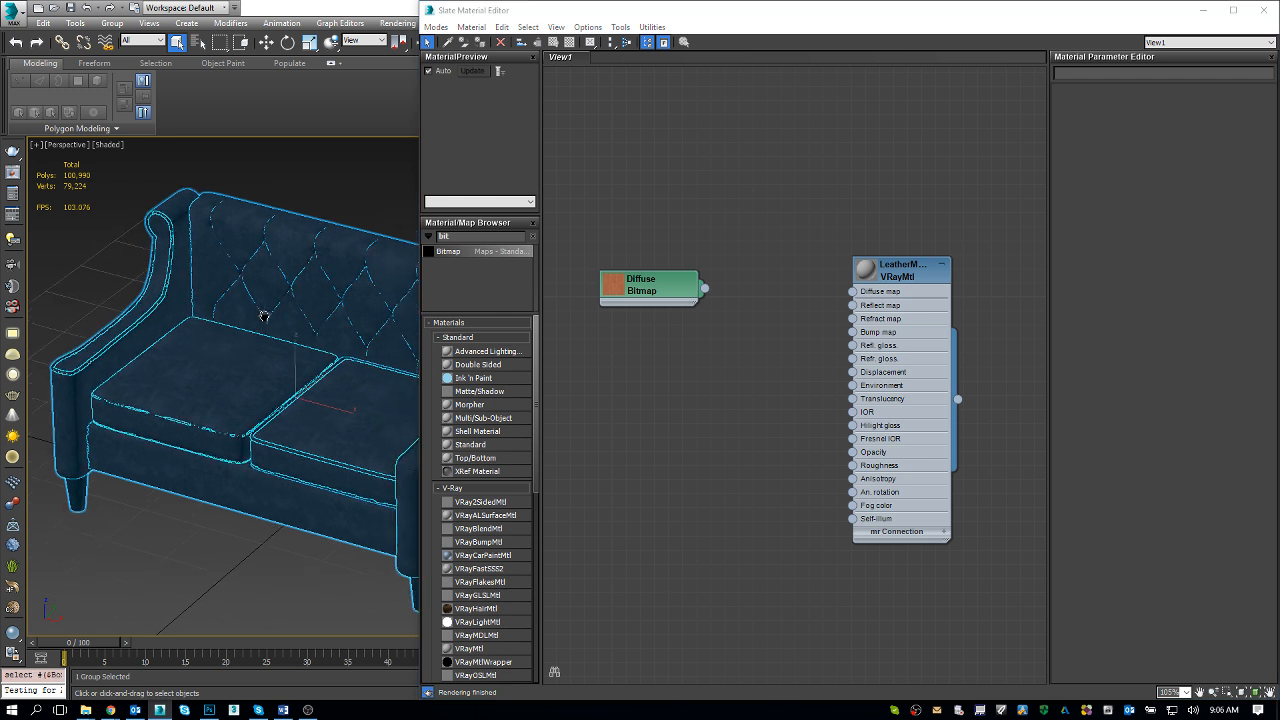
click(112, 23)
click(140, 87)
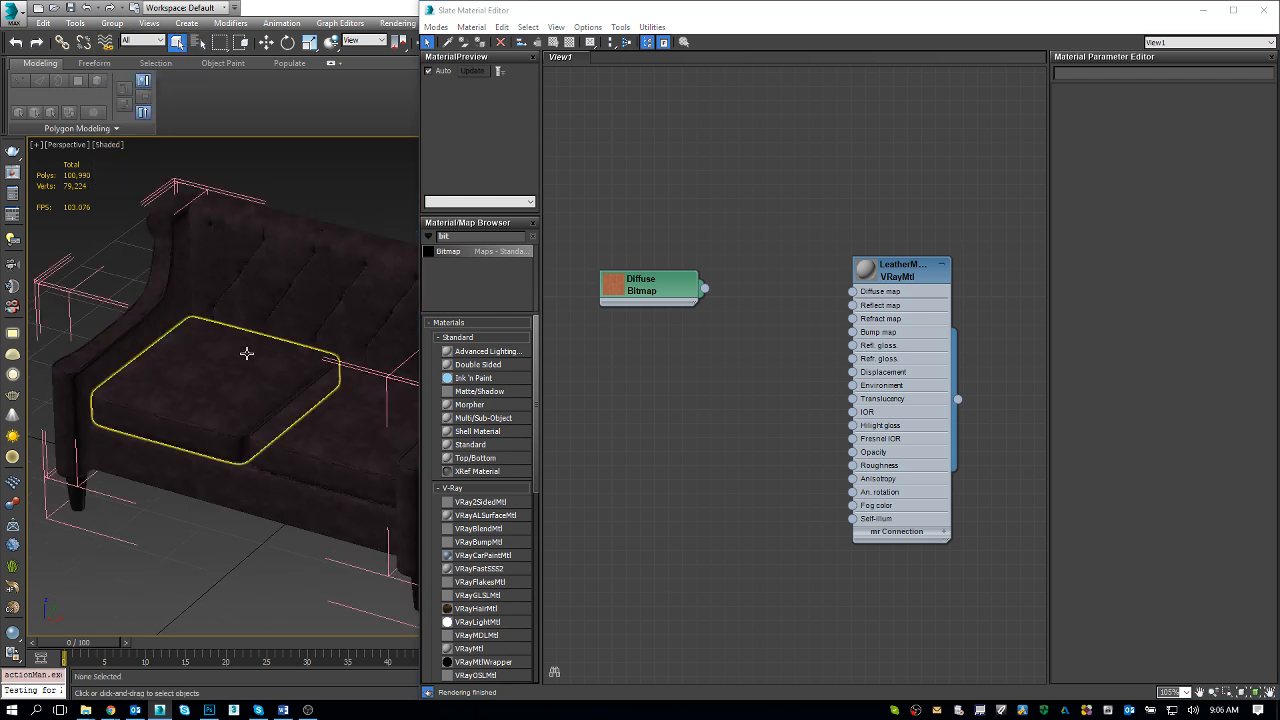
click(247, 353)
Show the Layer Explorer and move the Slate Material Editor down to uncover the sofa
drag(480, 2, 574, 131)
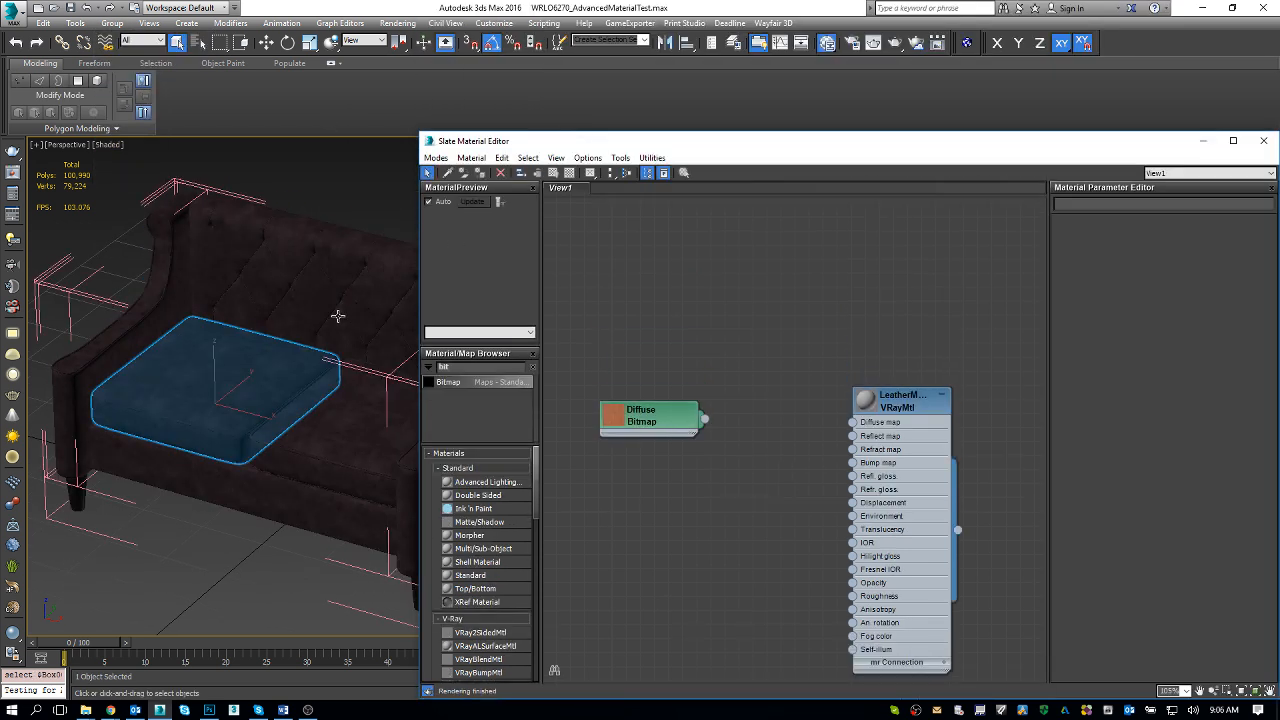
click(734, 42)
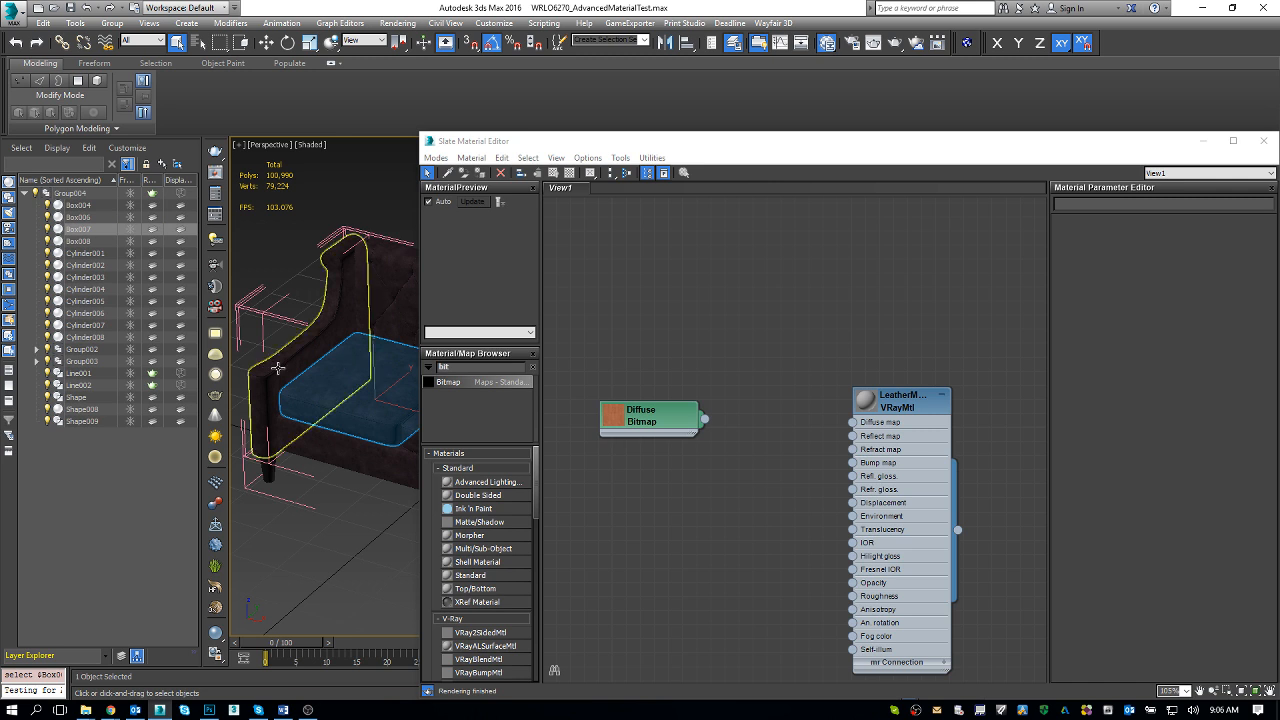
click(380, 288)
drag(530, 132, 530, 384)
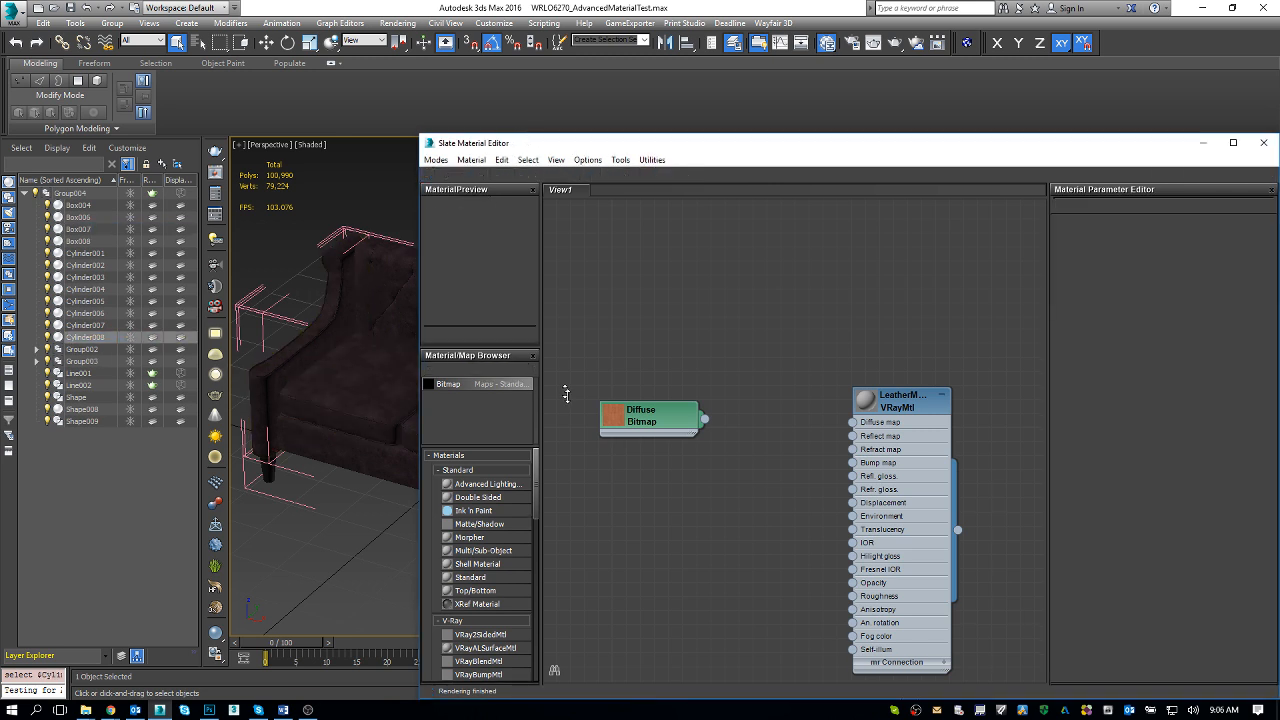
Select the sofa's tufted back together with the nearer seat cushion and the adjoining arm in the open group
click(403, 265)
scroll(440, 285, up, 3)
alt+middle_drag(449, 291, 443, 239)
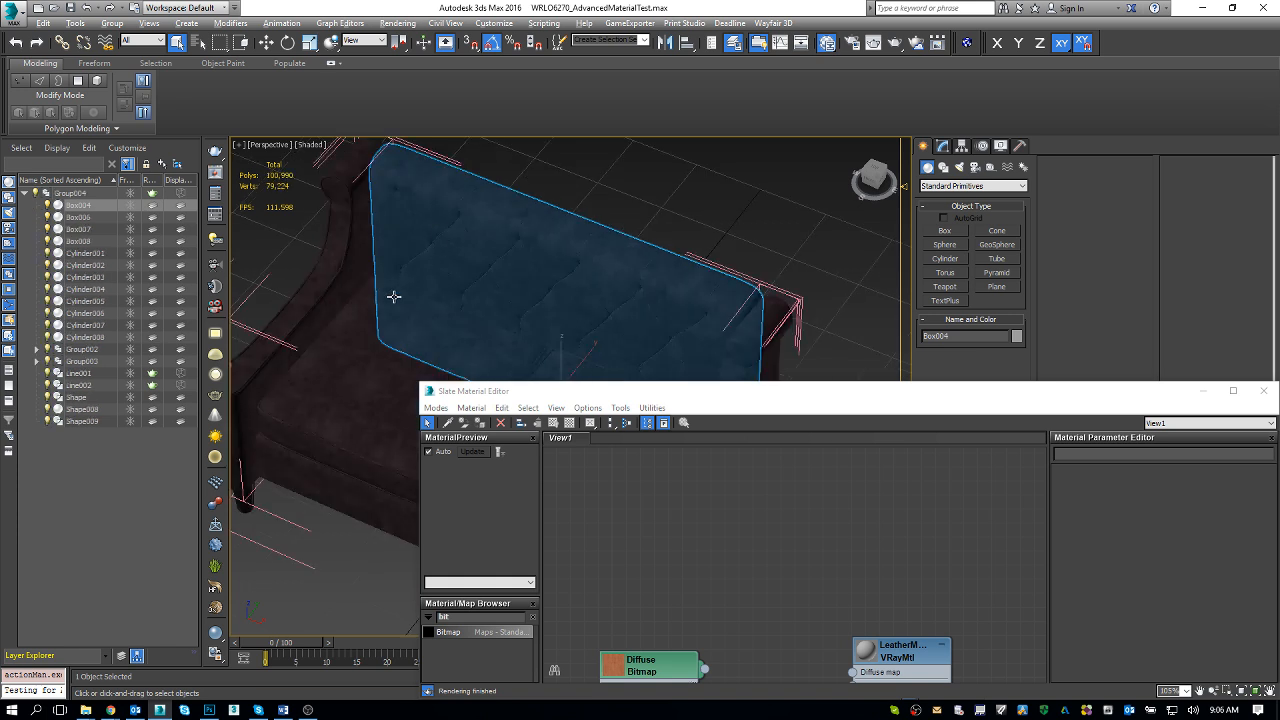
ctrl+click(364, 336)
ctrl+click(311, 274)
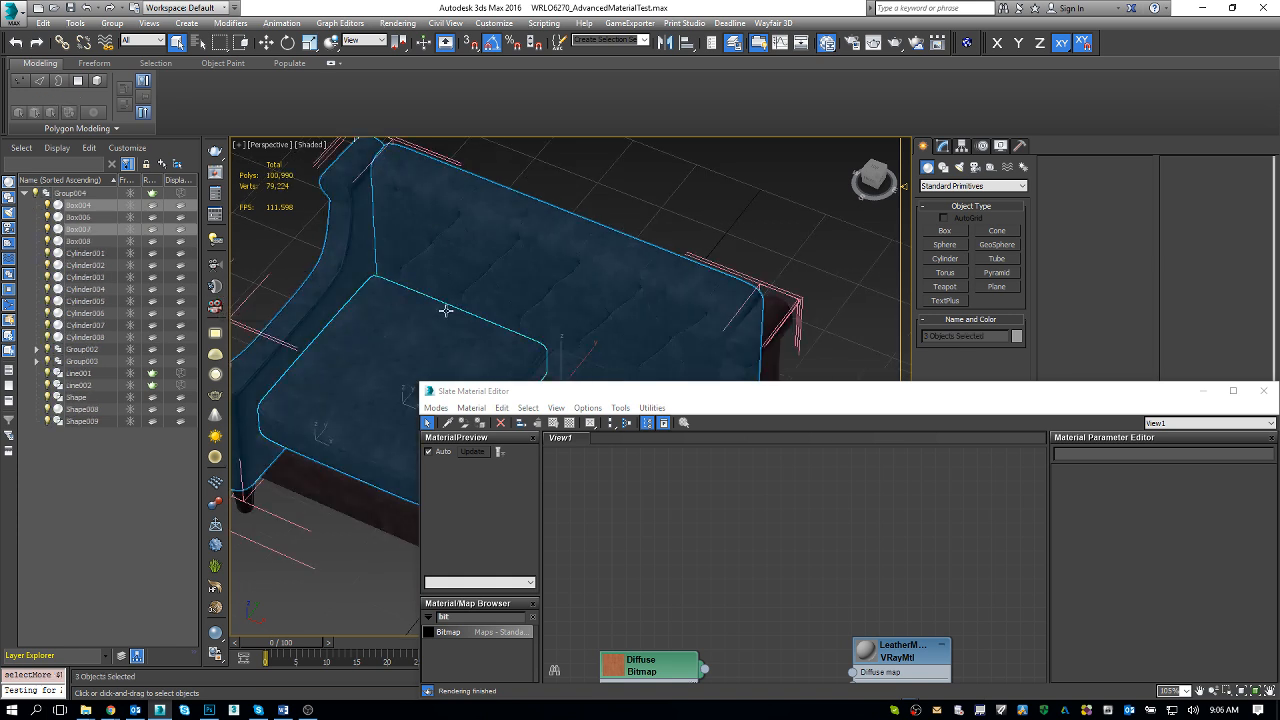
Add the second seat cushion, the opposite arm and the front base panel to the selection
alt+middle_drag(446, 309, 505, 245)
alt+middle_drag(572, 284, 574, 317)
ctrl+click(574, 317)
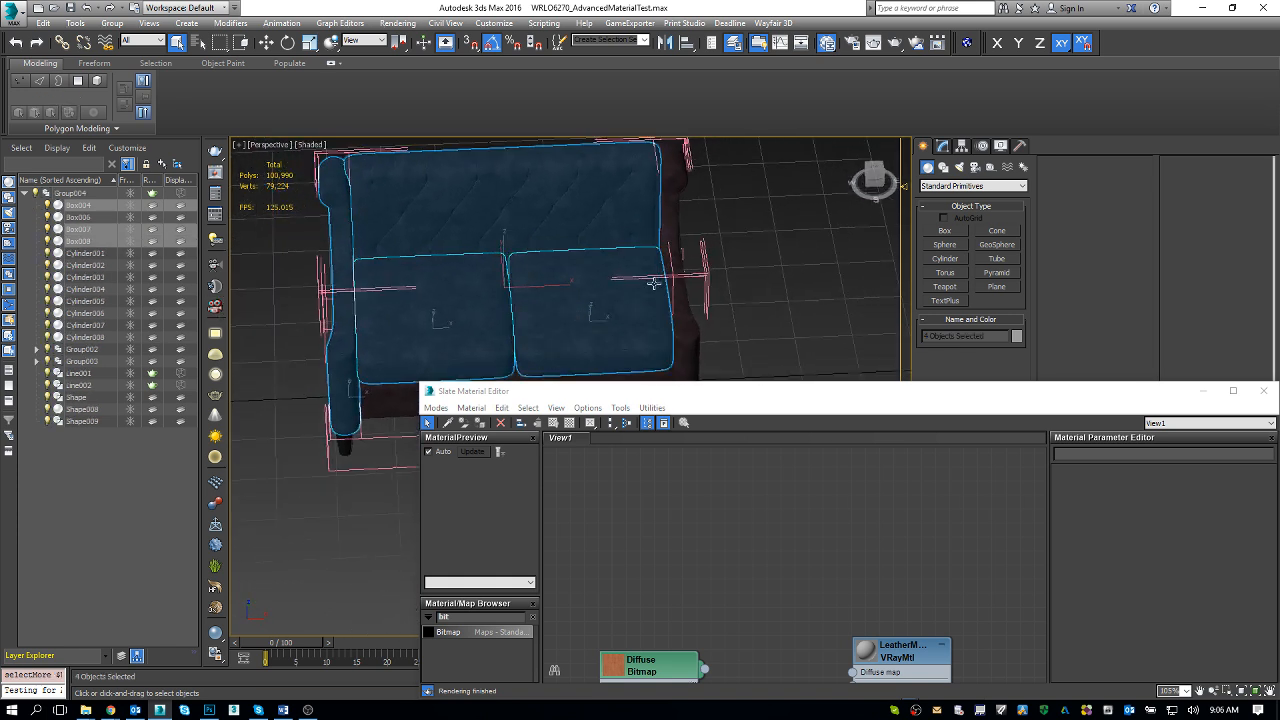
alt+middle_drag(654, 277, 617, 296)
ctrl+click(617, 197)
alt+middle_drag(523, 303, 437, 286)
ctrl+click(436, 330)
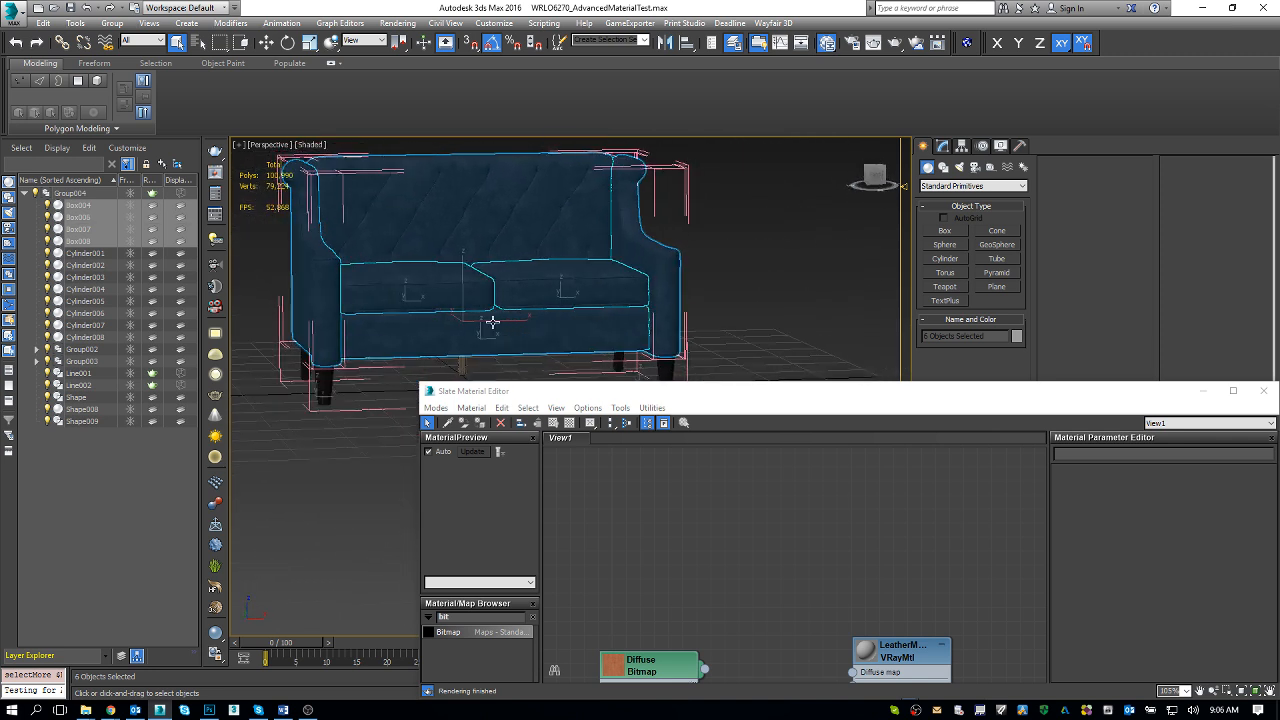
Try moving the selected upholstered parts along the X axis, undo the move and frame them in the viewport
alt+middle_drag(491, 320, 674, 301)
key(w)
scroll(548, 259, down, 3)
drag(548, 259, 608, 278)
scroll(458, 222, up, 6)
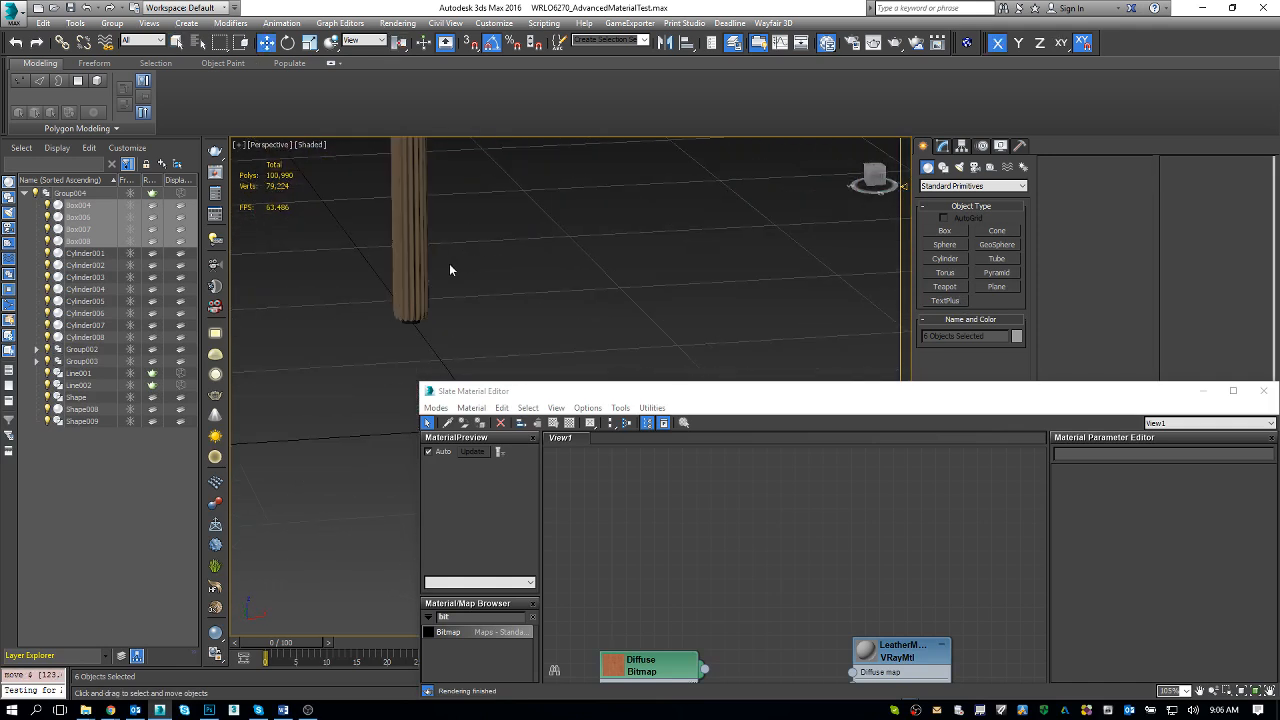
key(ctrl+z)
key(z)
alt+middle_drag(515, 290, 411, 193)
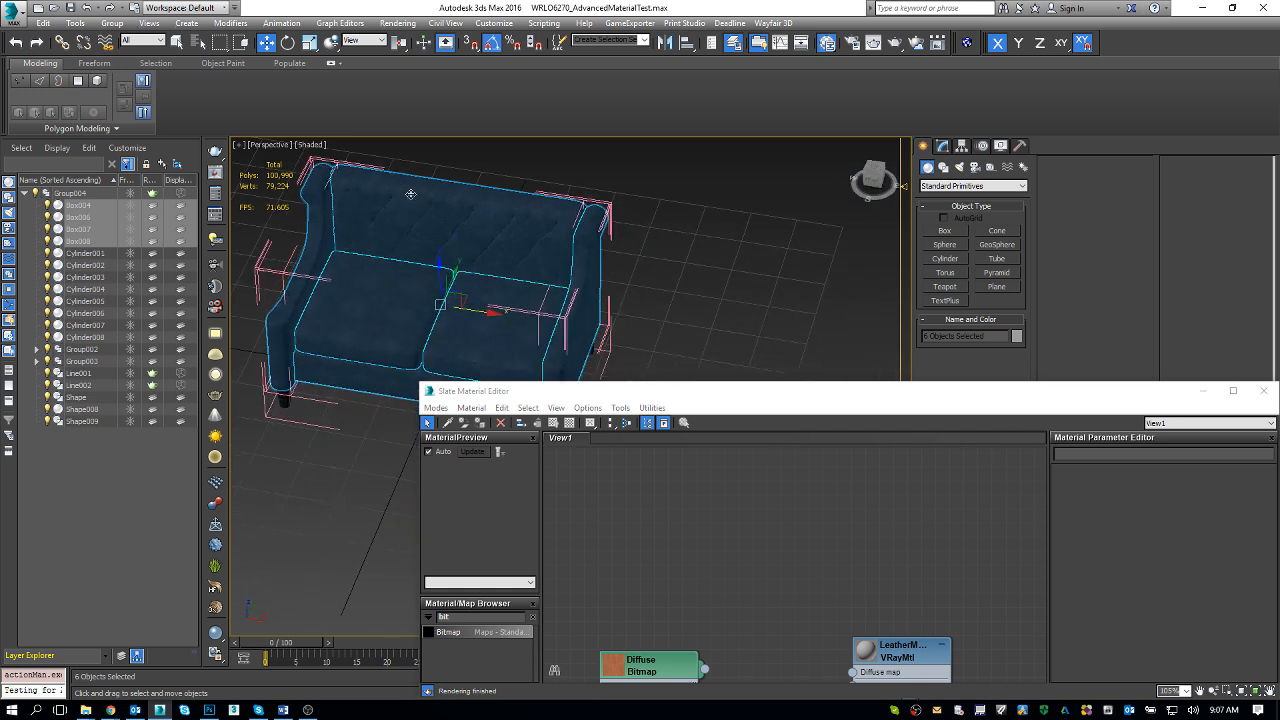
Detach the selected upholstered parts from the open sofa group
scroll(411, 193, down, 4)
click(112, 22)
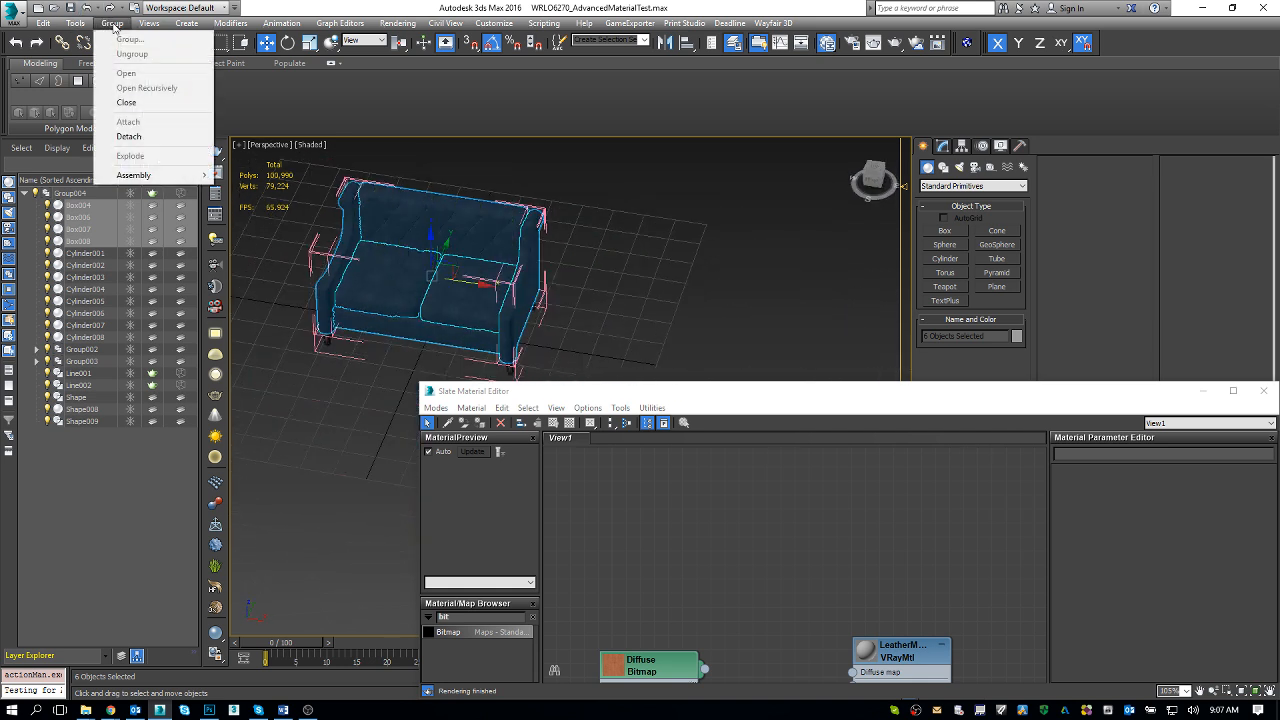
click(150, 156)
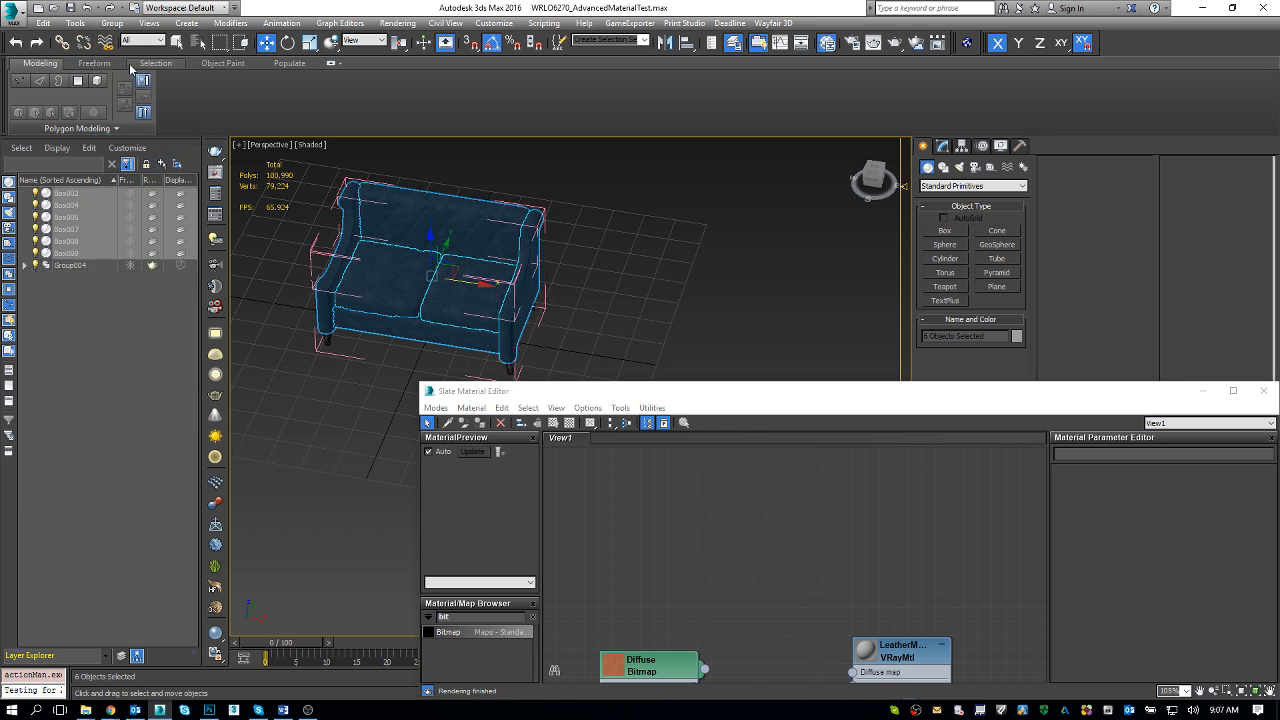
Group the detached parts under the name Upholstery
click(112, 22)
click(115, 42)
text(u)
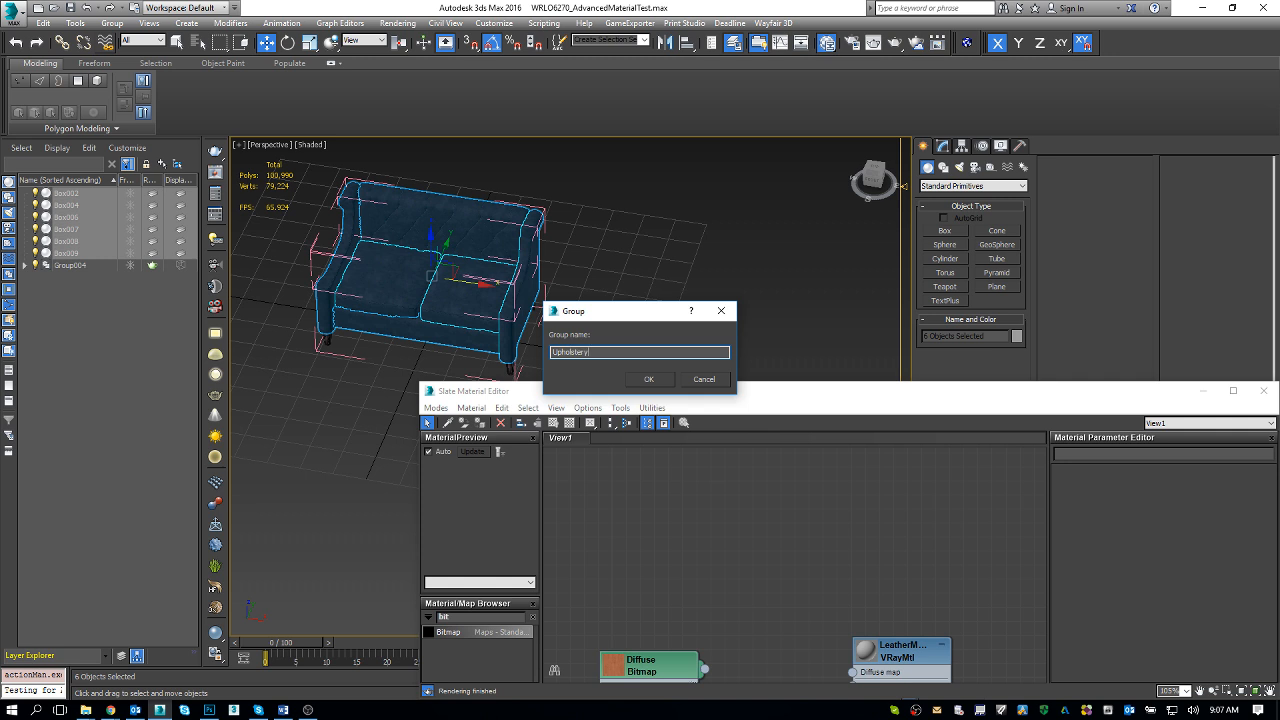
text(pholstery)
key(Return)
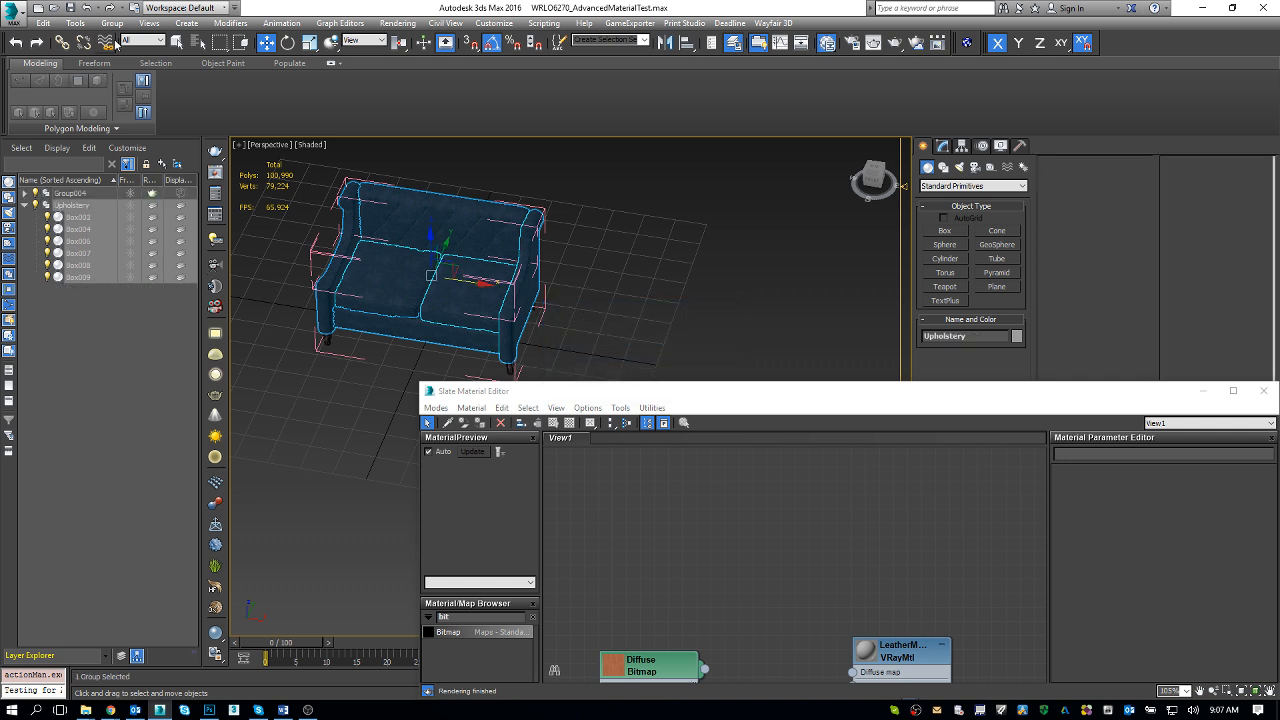
Maximize the Slate Material Editor, show LeatherMaterial's parameters and place the Diffuse bitmap node closer to the material
double_click(657, 393)
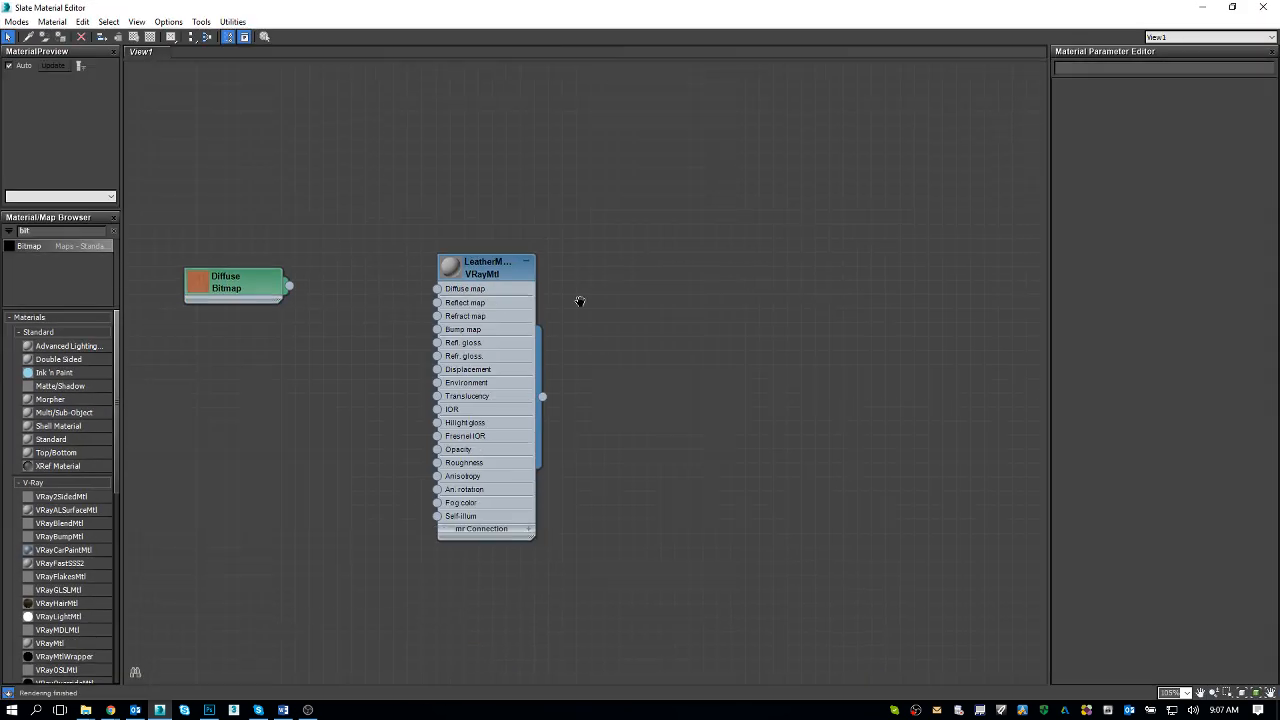
middle_drag(580, 301, 775, 334)
double_click(689, 315)
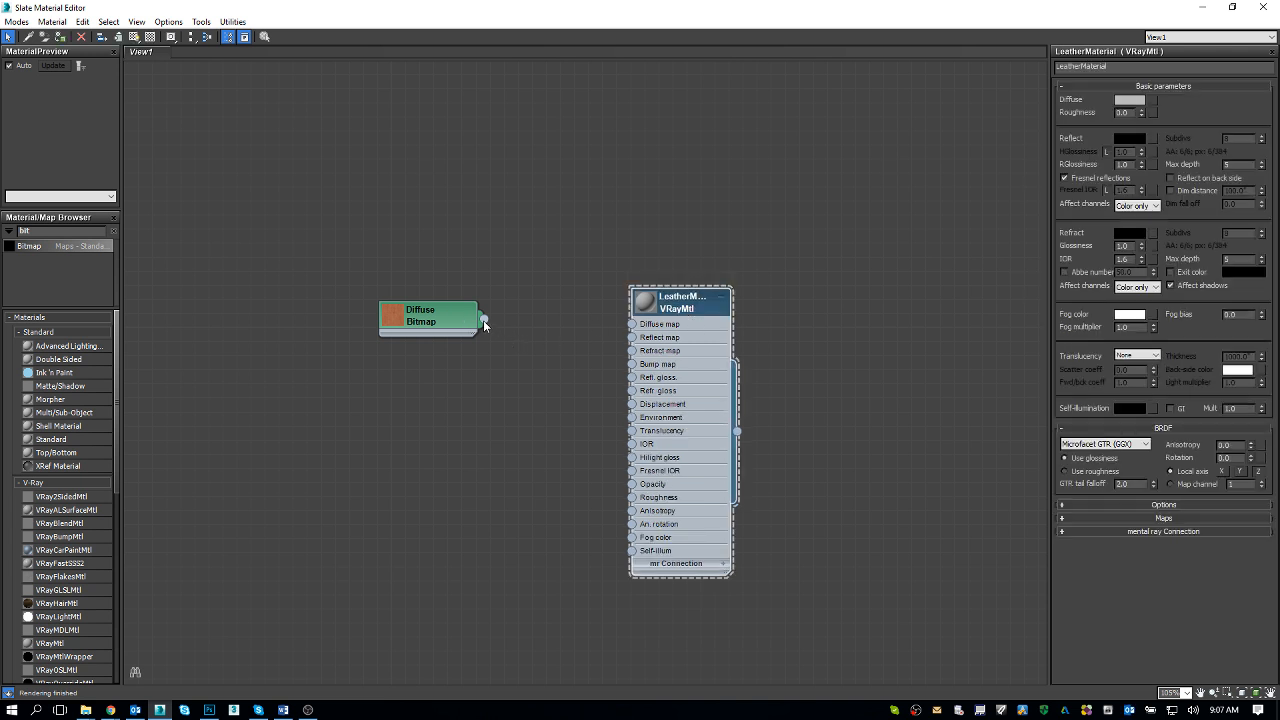
drag(450, 322, 522, 324)
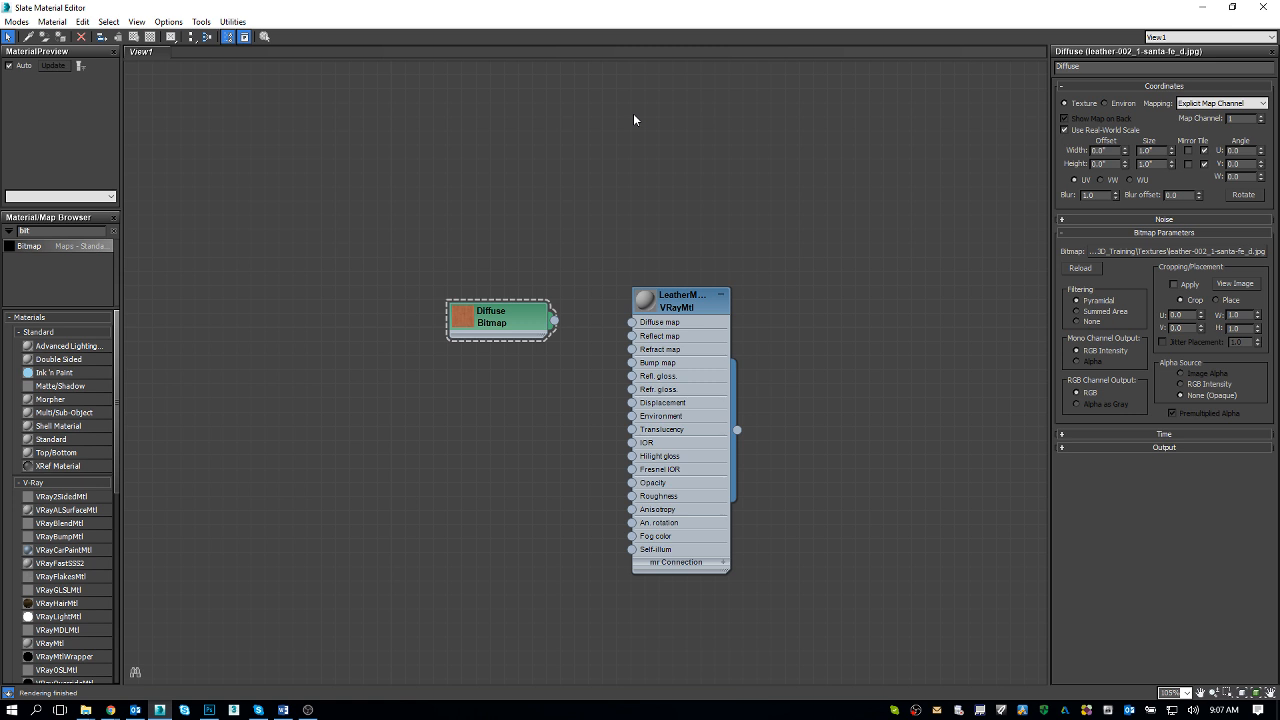
Restore the Slate Material Editor, resize it to full height beside the viewport and zoom in on the sofa
double_click(455, 7)
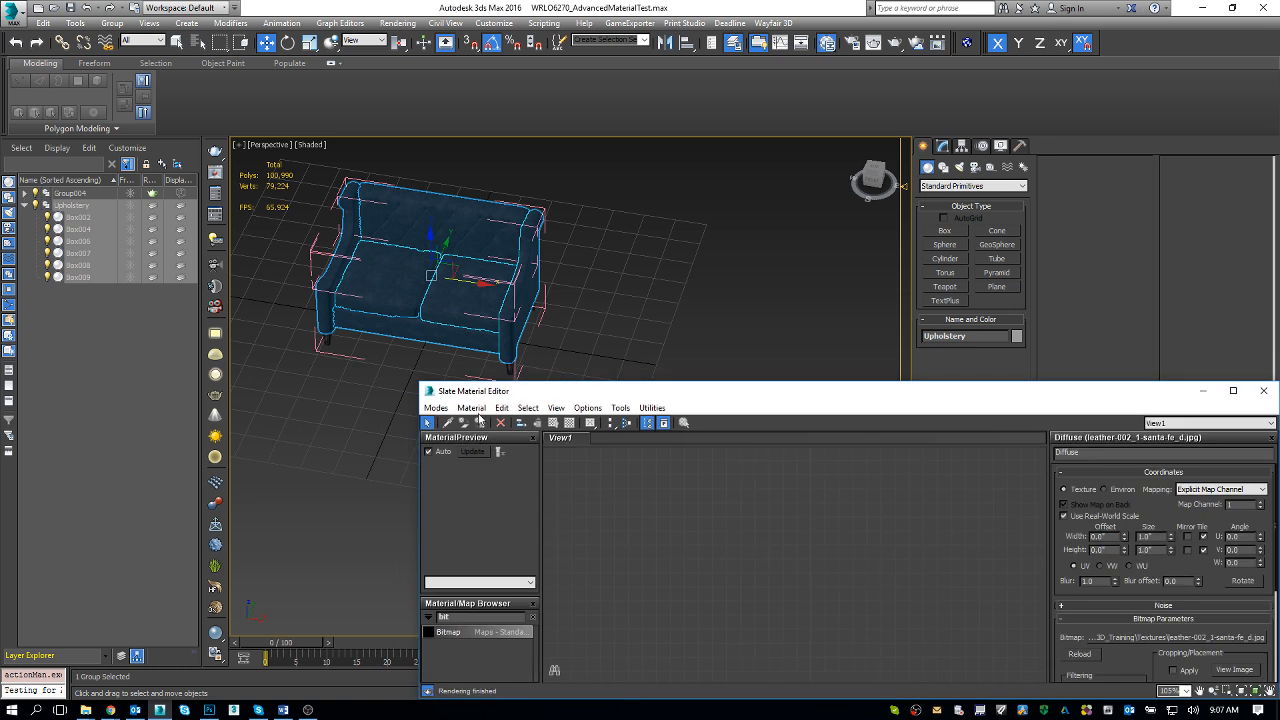
drag(421, 383, 479, 2)
middle_drag(361, 240, 317, 270)
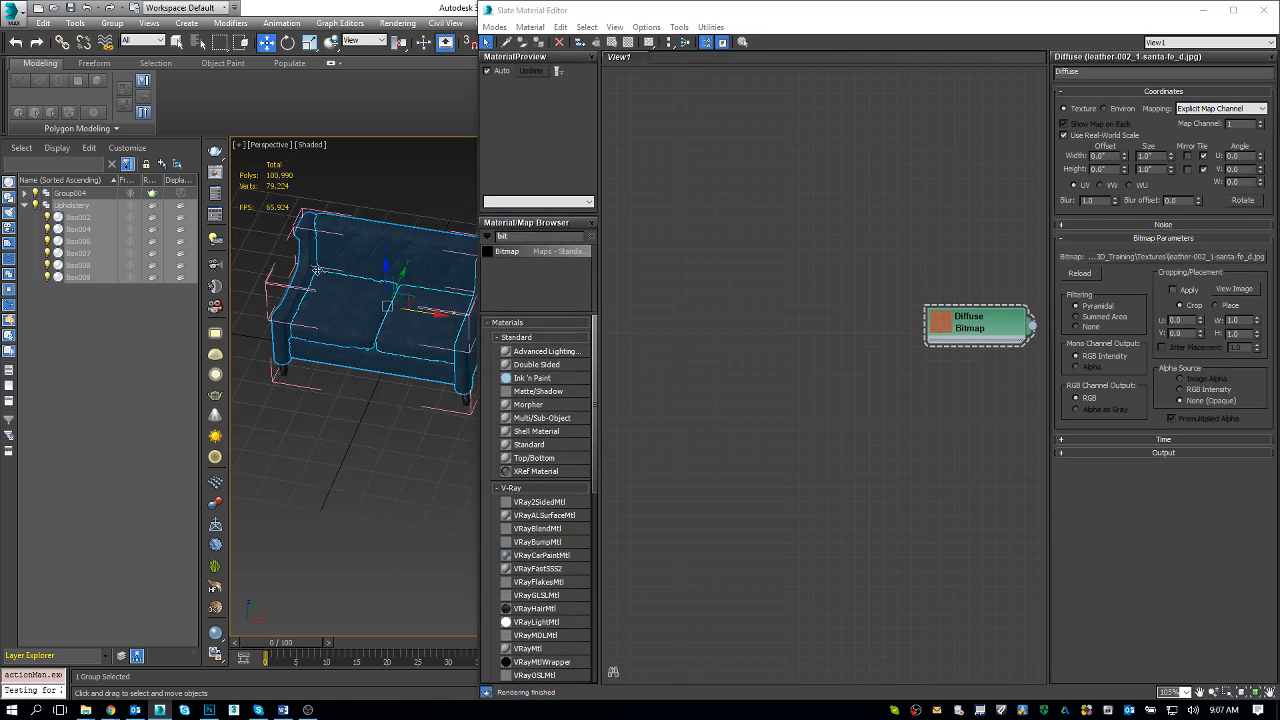
scroll(322, 262, up, 5)
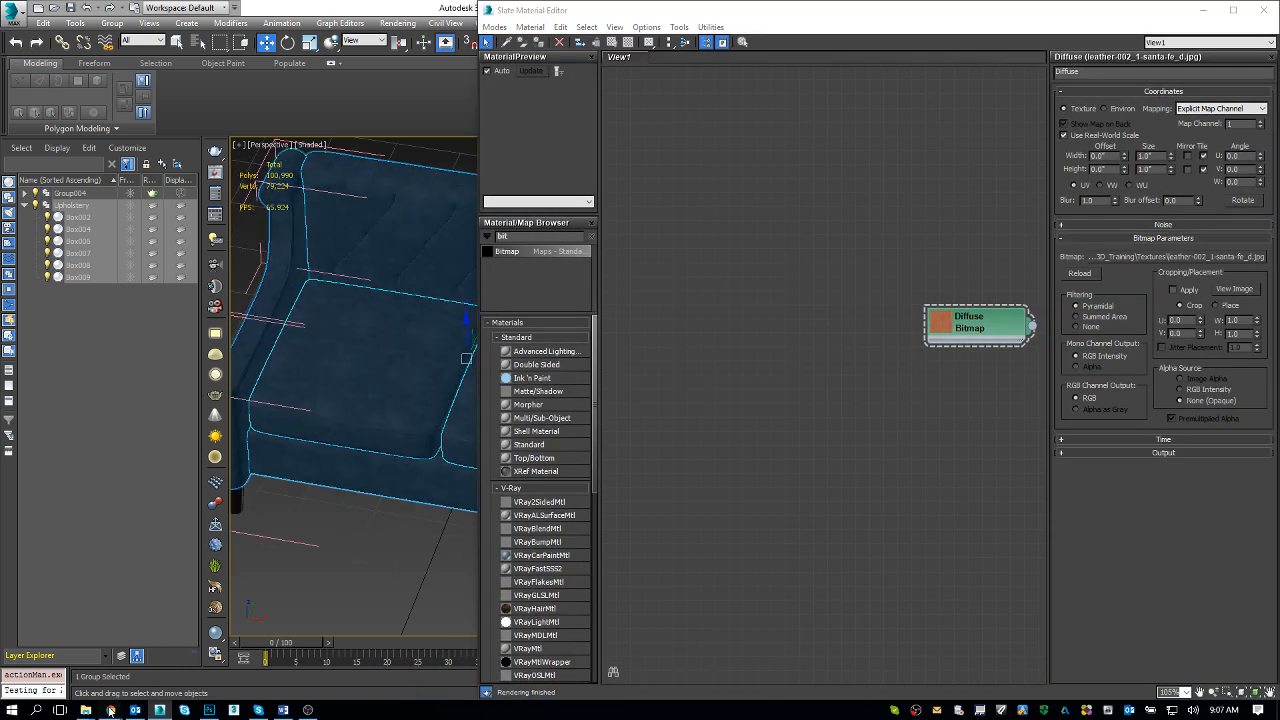
Switch to Chrome and load wayfair.com in a new browser window
mouse_move(110, 710)
click(461, 670)
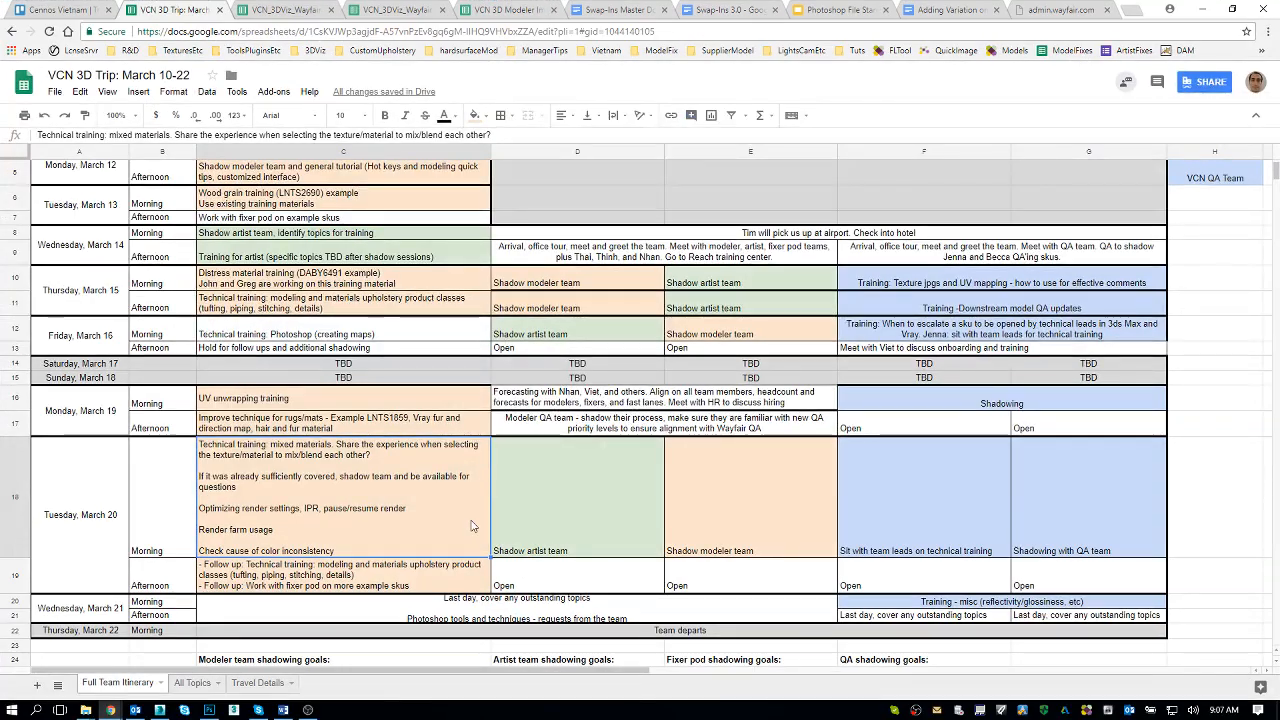
key(ctrl+n)
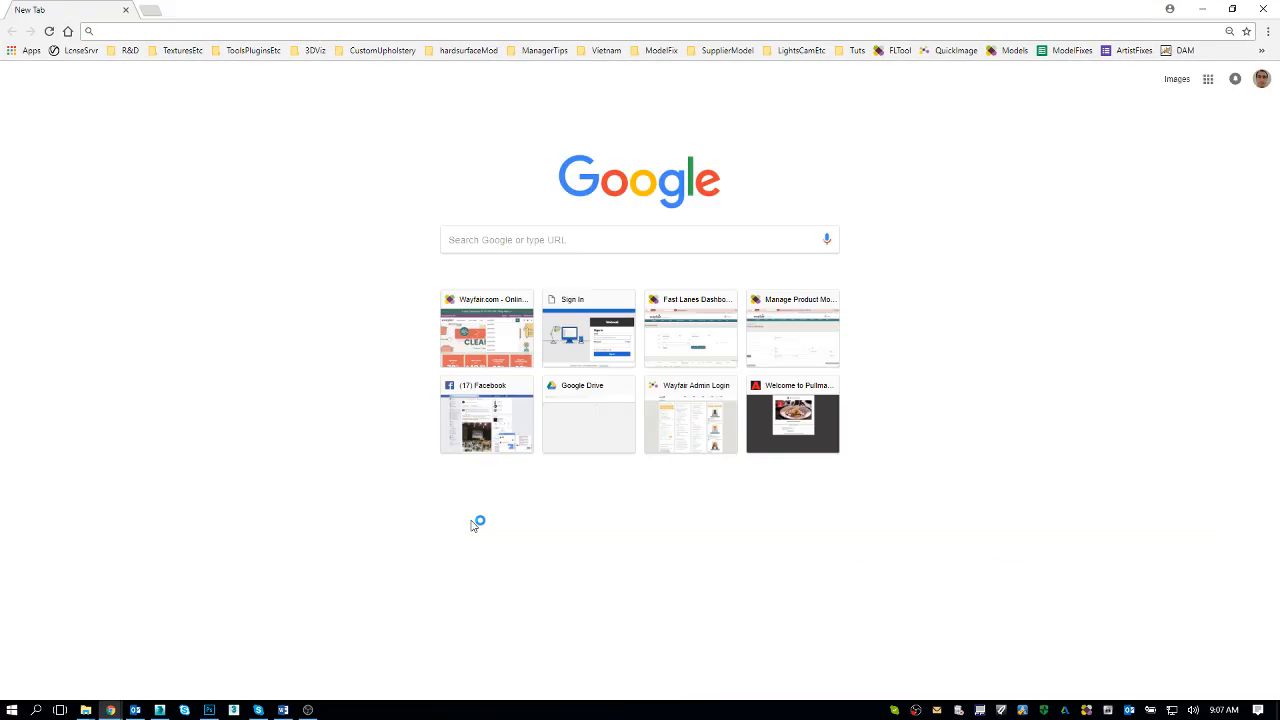
text(wayfair.com)
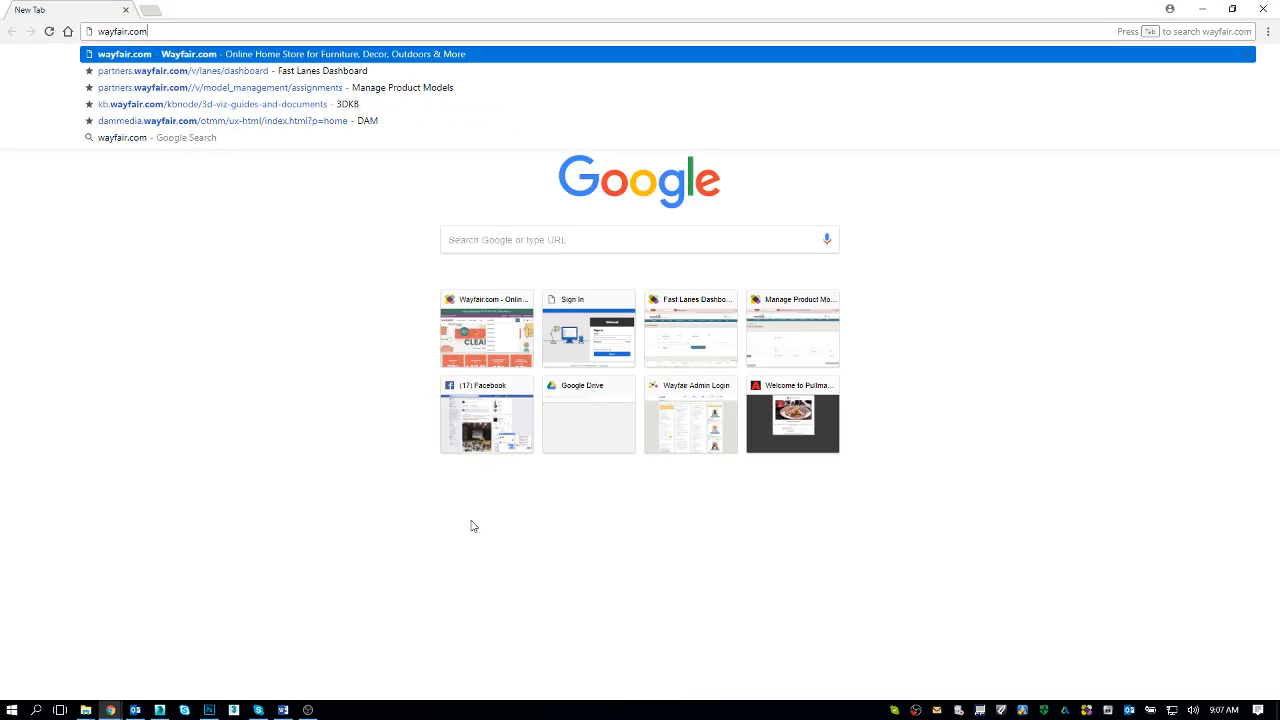
key(Return)
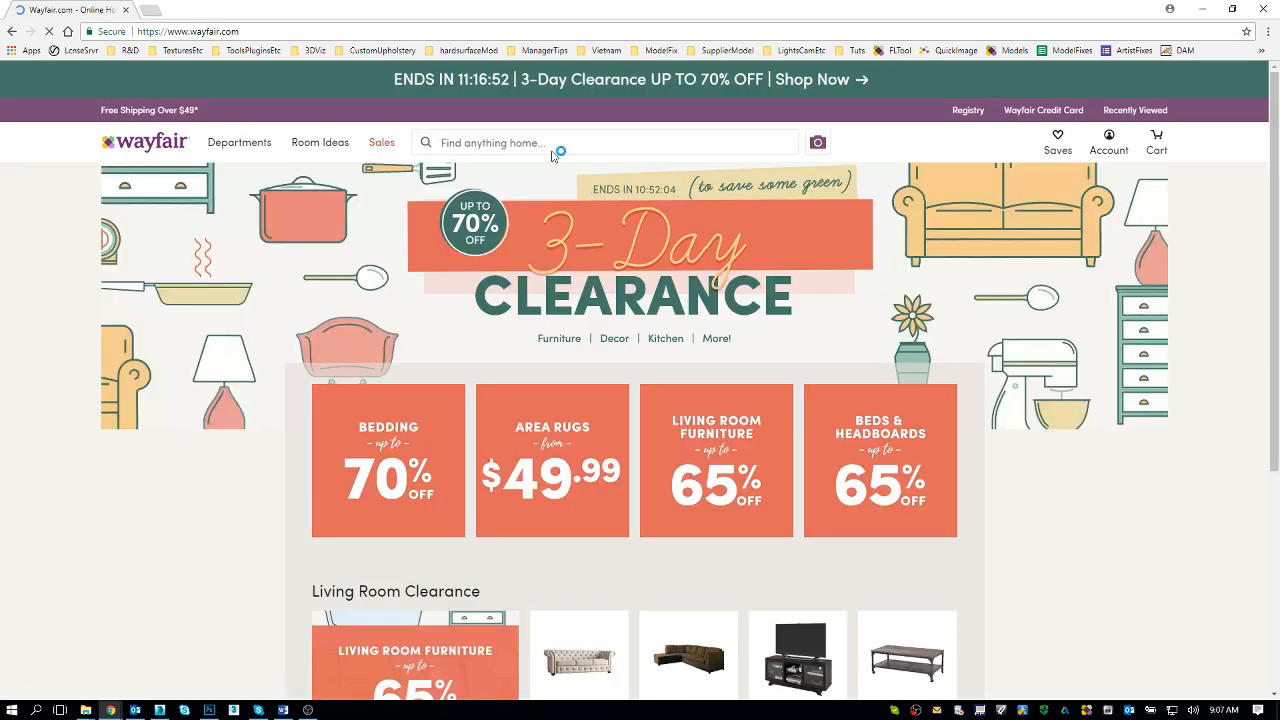
Search the store for "glossy leather sofa" and open the Clearview Leather Sofa product page
click(556, 142)
text(glos)
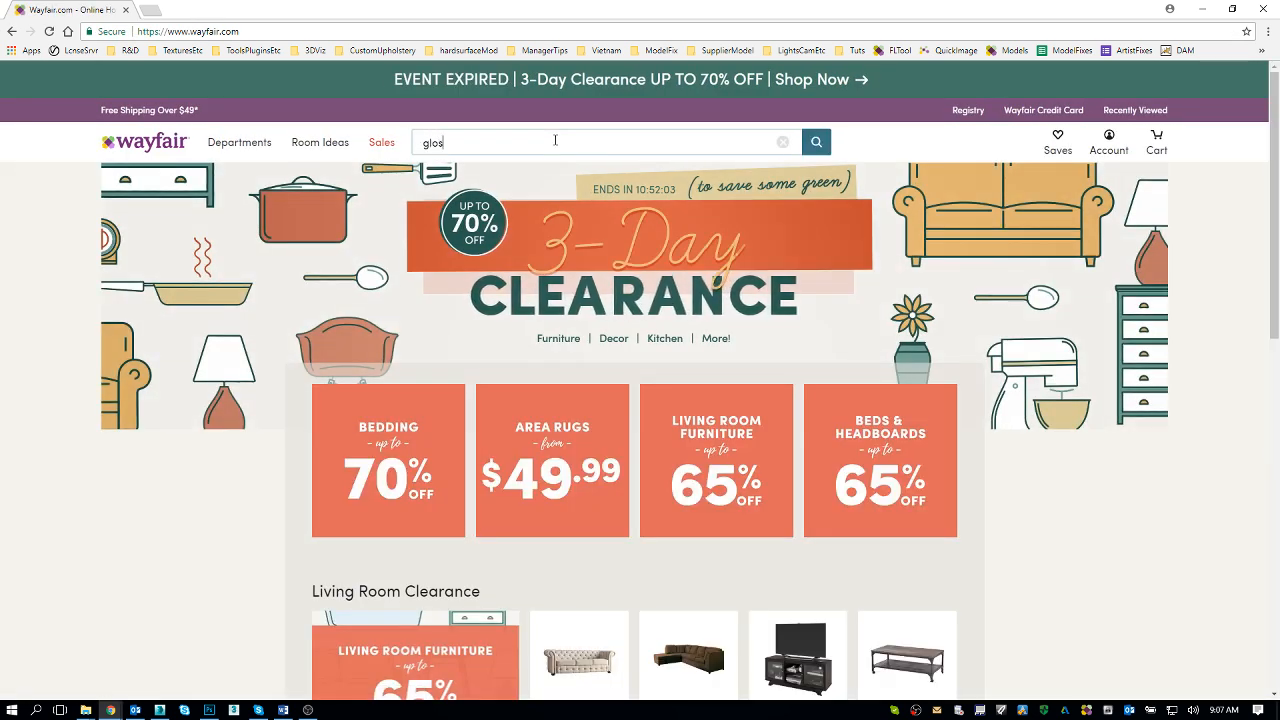
text(sy leather sofa)
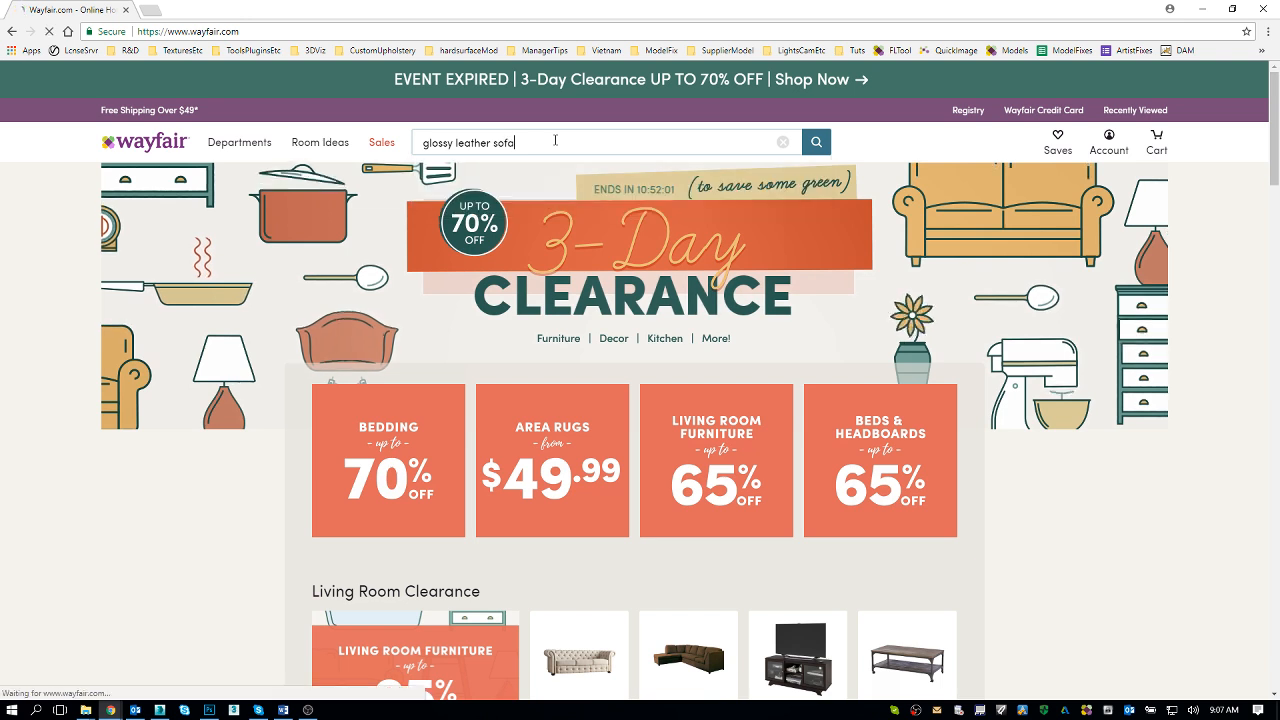
key(Return)
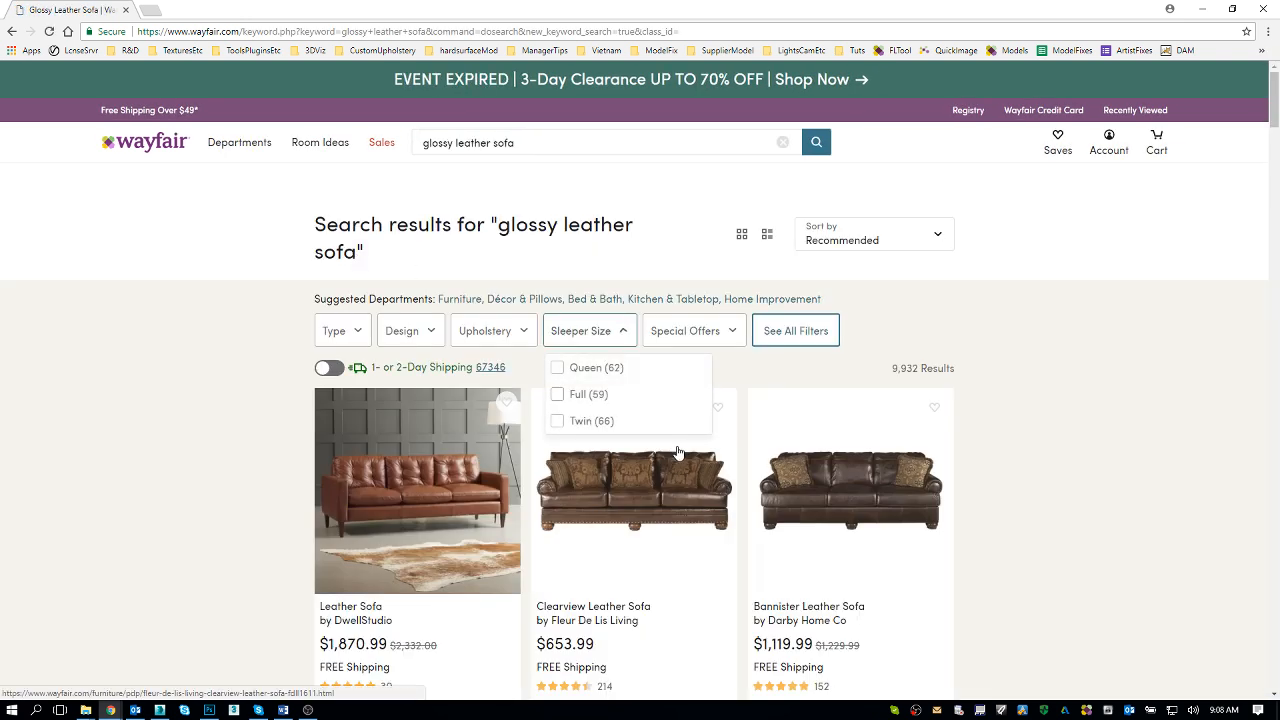
scroll(668, 494, down, 1)
click(680, 431)
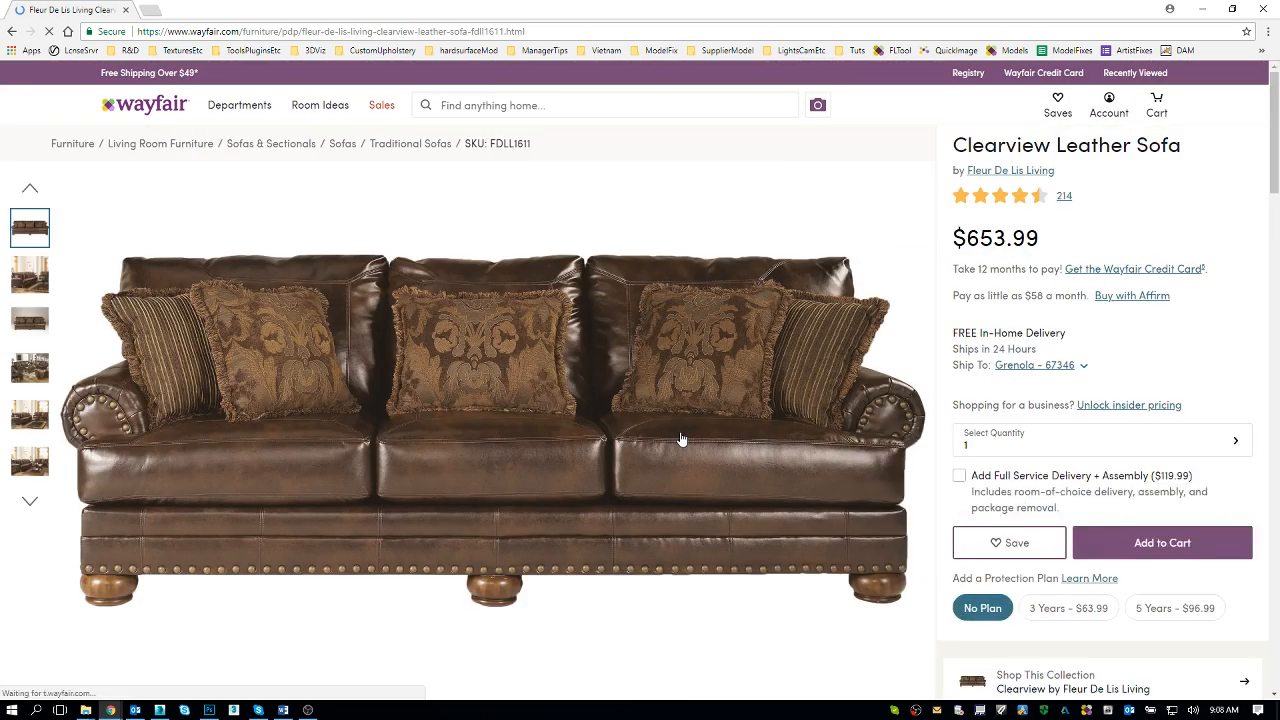
Open the second and third product images of the Clearview Leather Sofa in separate tabs
click(28, 274)
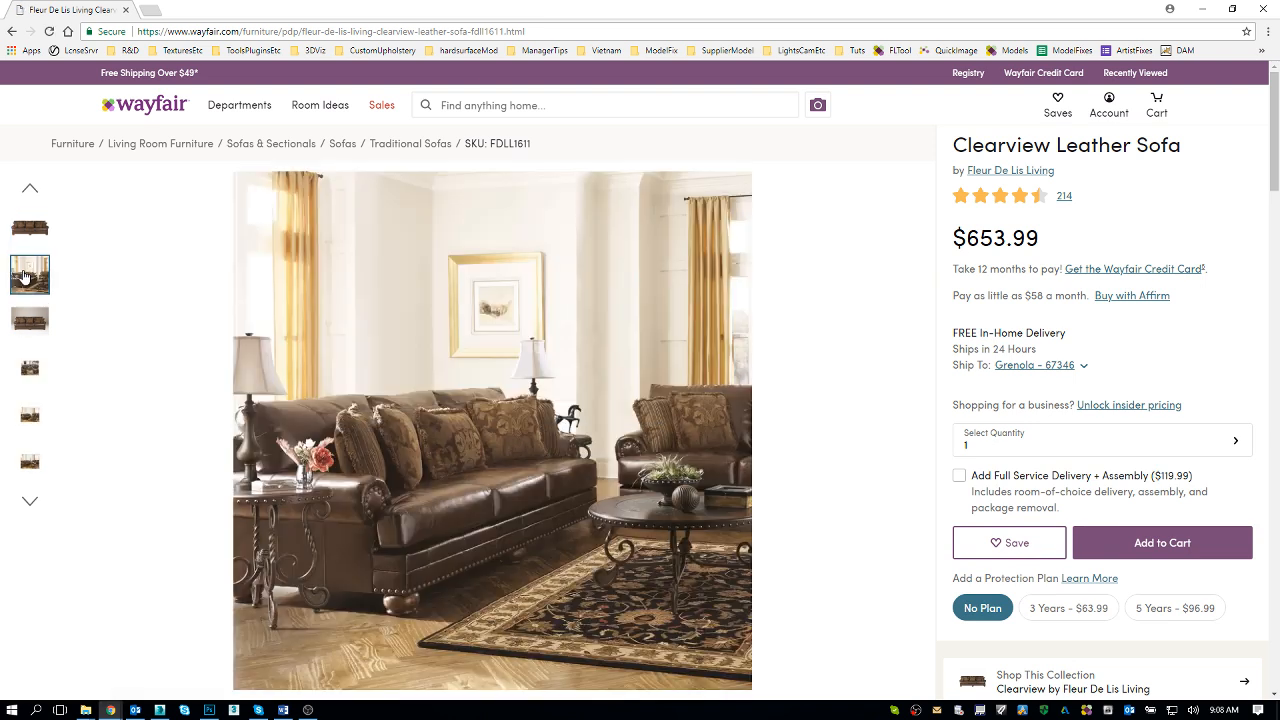
right_click(26, 274)
click(95, 280)
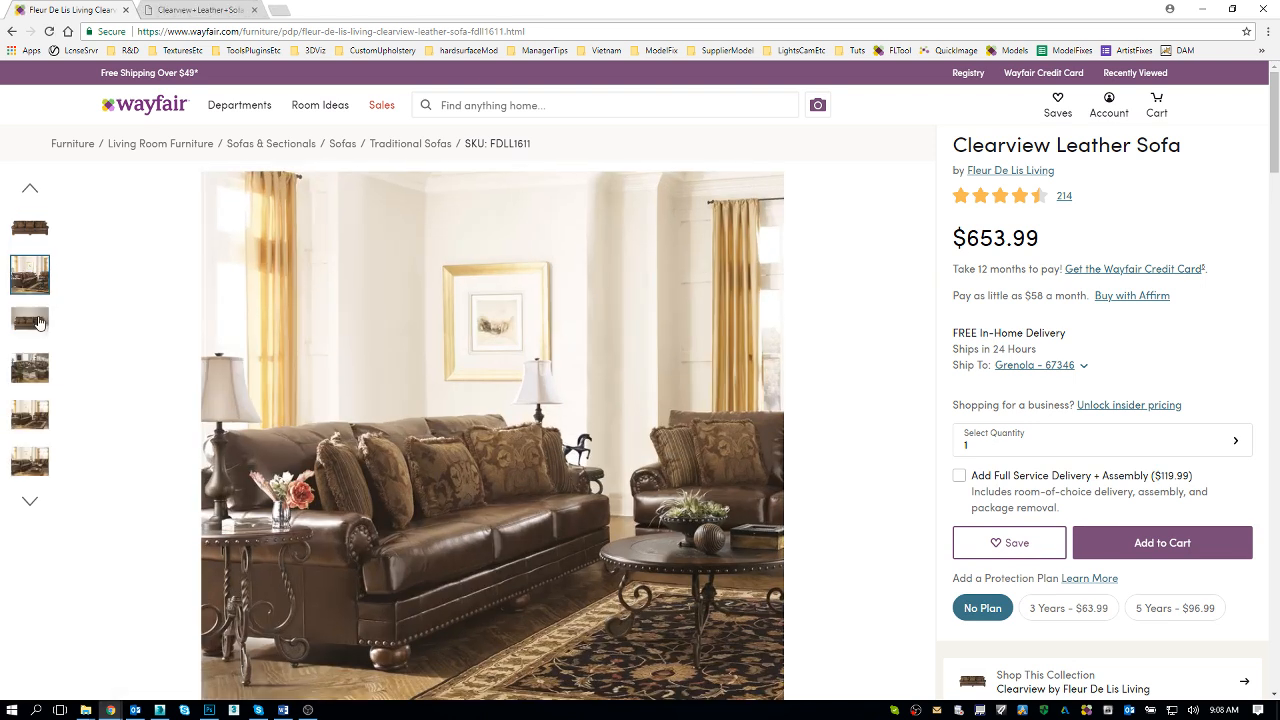
right_click(40, 318)
click(96, 326)
Open the fourth, fifth and sixth product images of the sofa in separate tabs
click(30, 368)
right_click(40, 370)
click(76, 380)
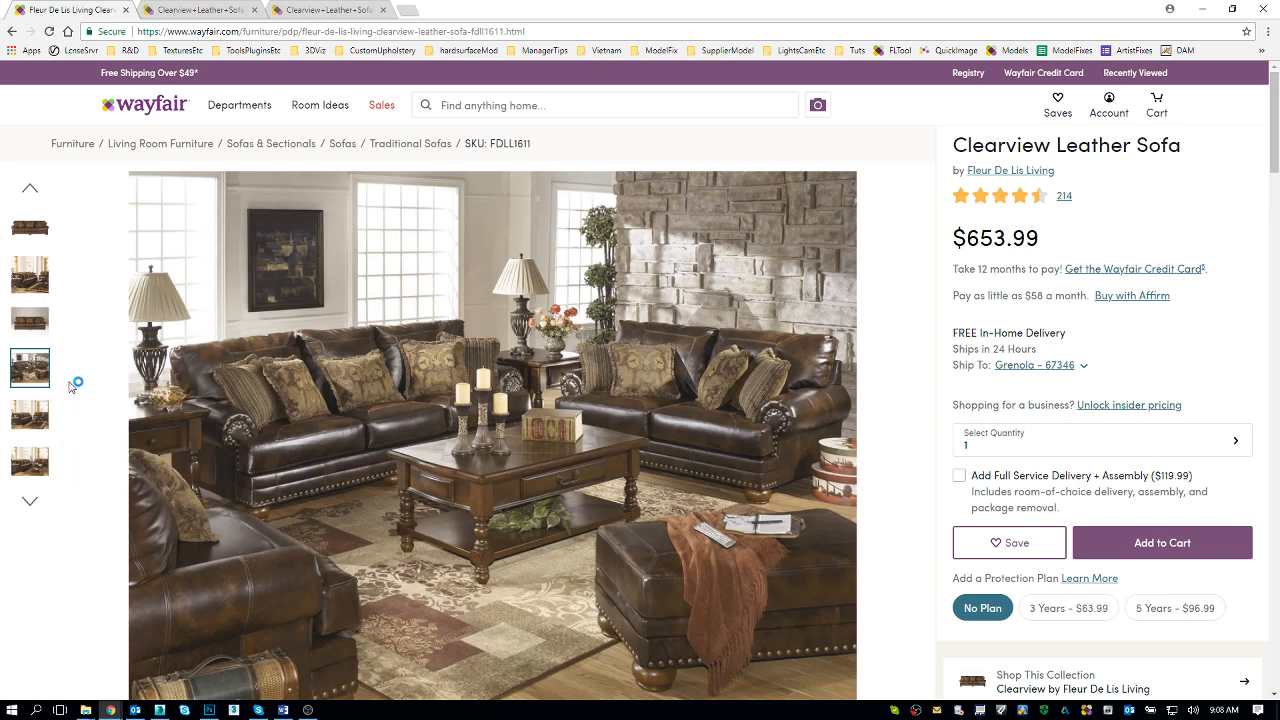
click(30, 430)
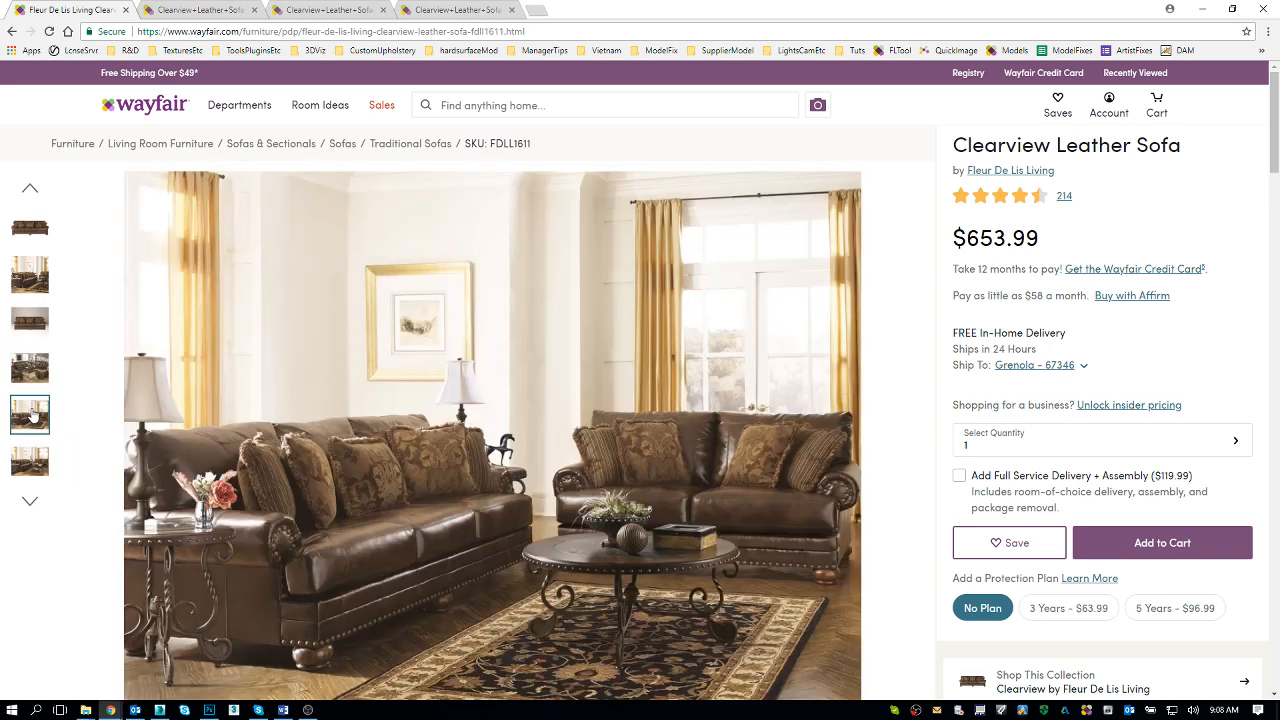
right_click(44, 425)
click(90, 418)
right_click(44, 462)
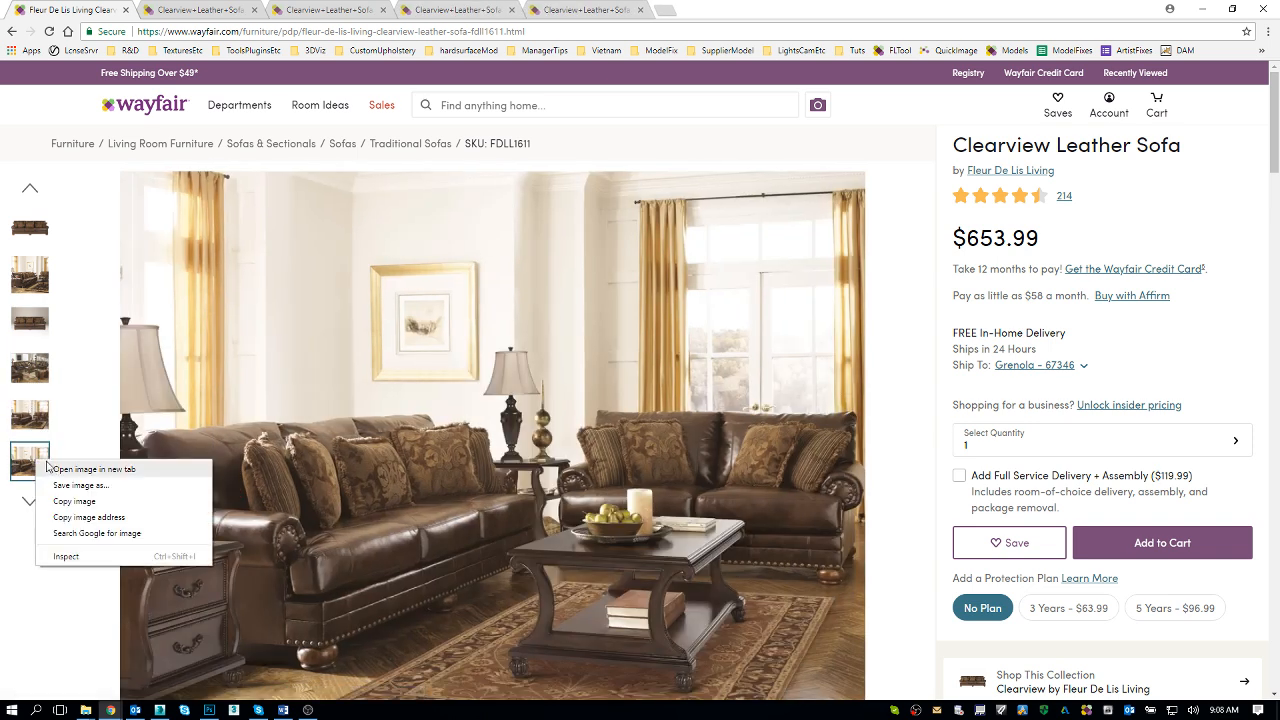
click(90, 466)
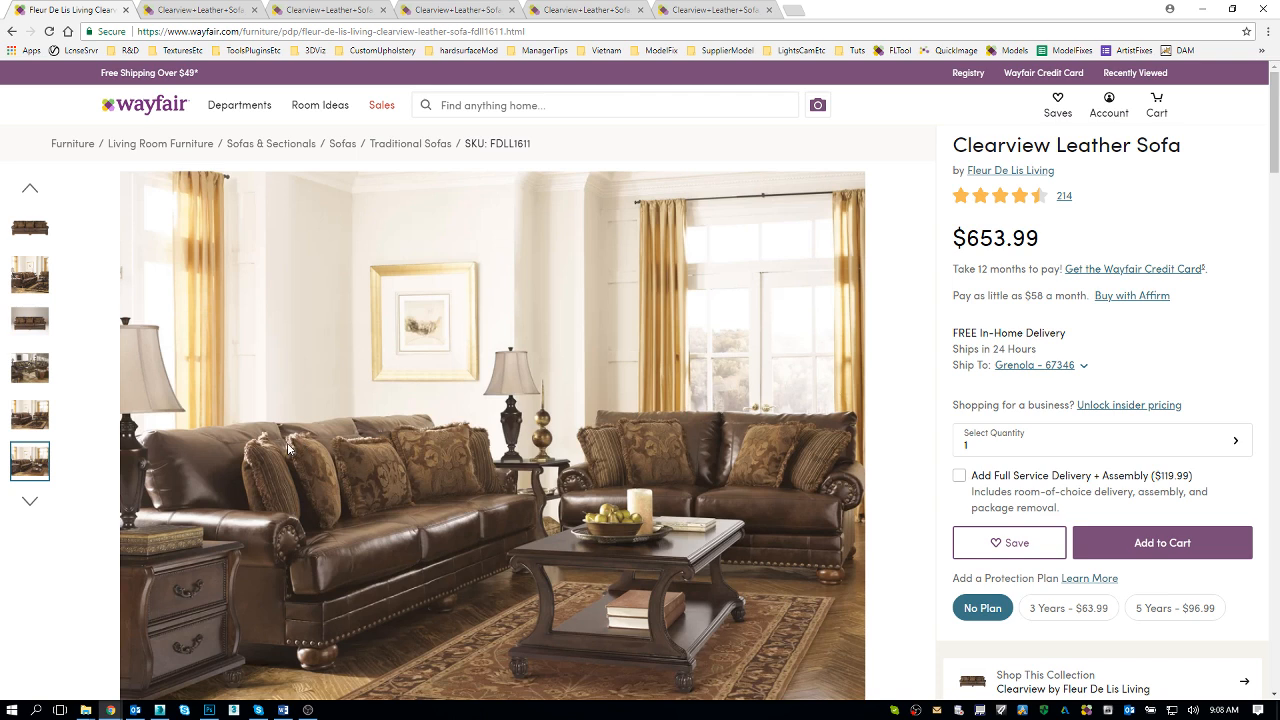
Look through the opened Clearview sofa images to examine how glossy leather reflects light
key(ctrl+Tab)
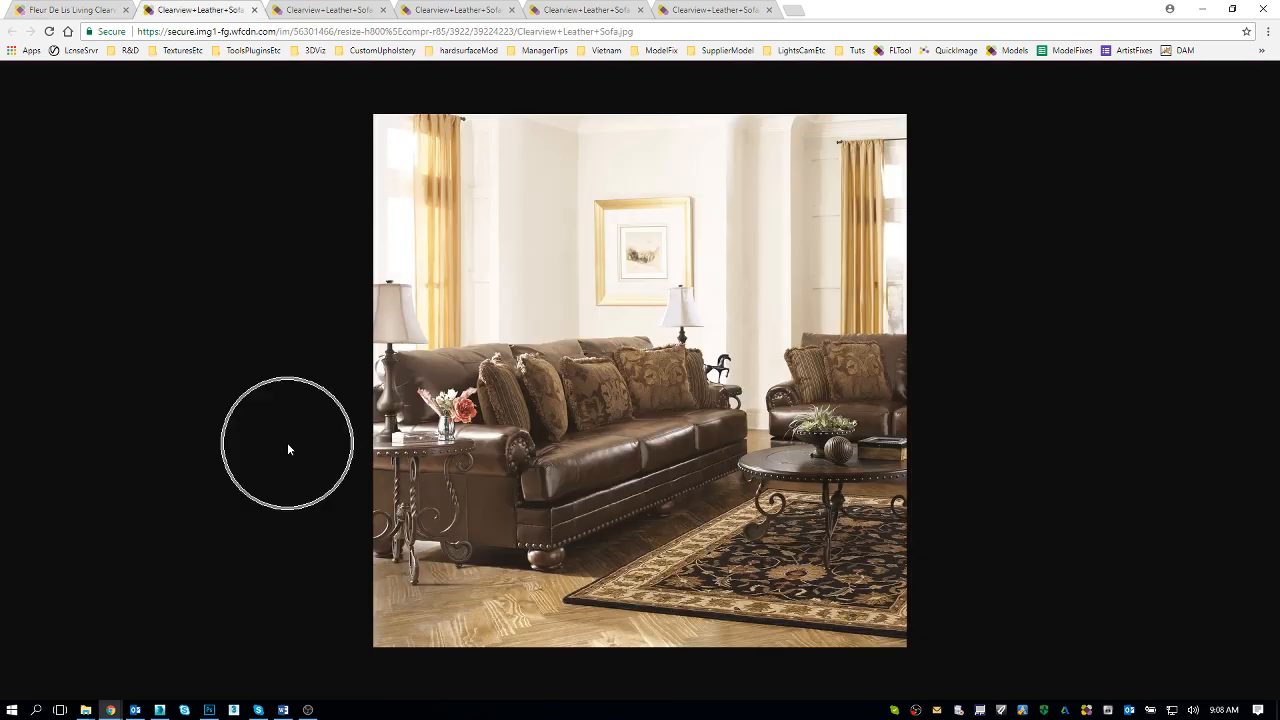
key(ctrl+Tab)
key(ctrl+Tab)
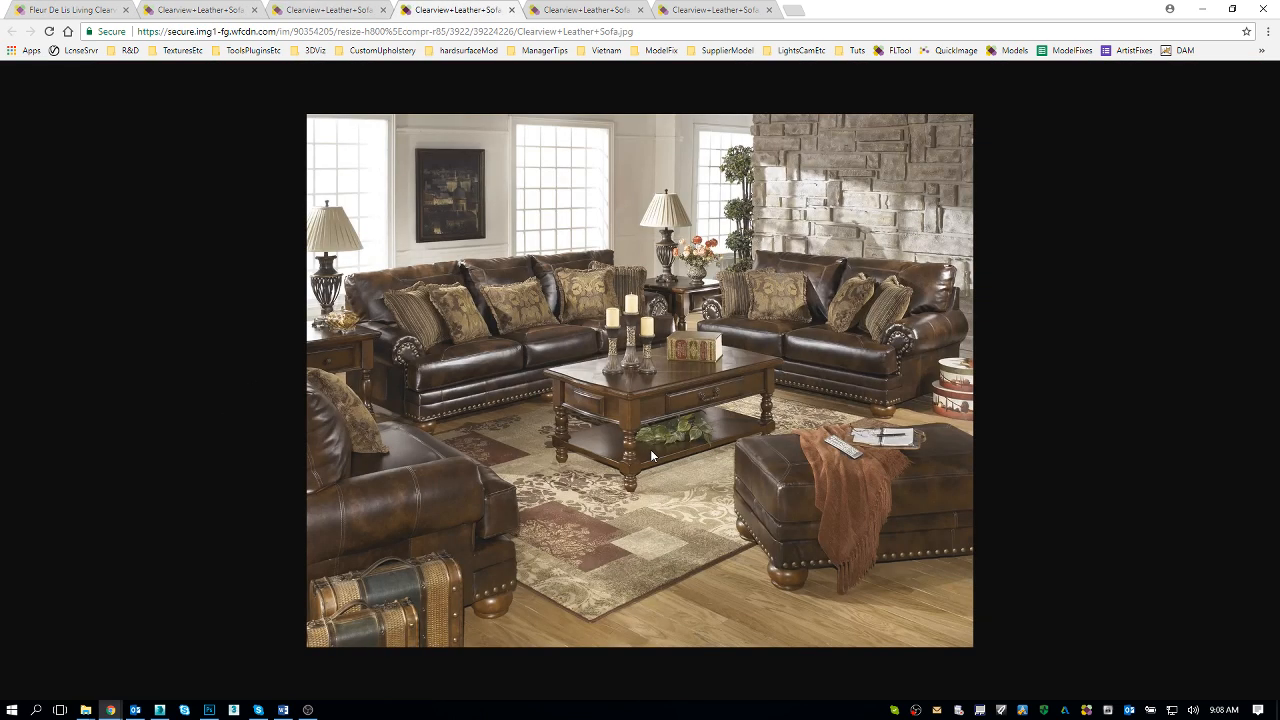
key(ctrl+Tab)
key(ctrl+Tab)
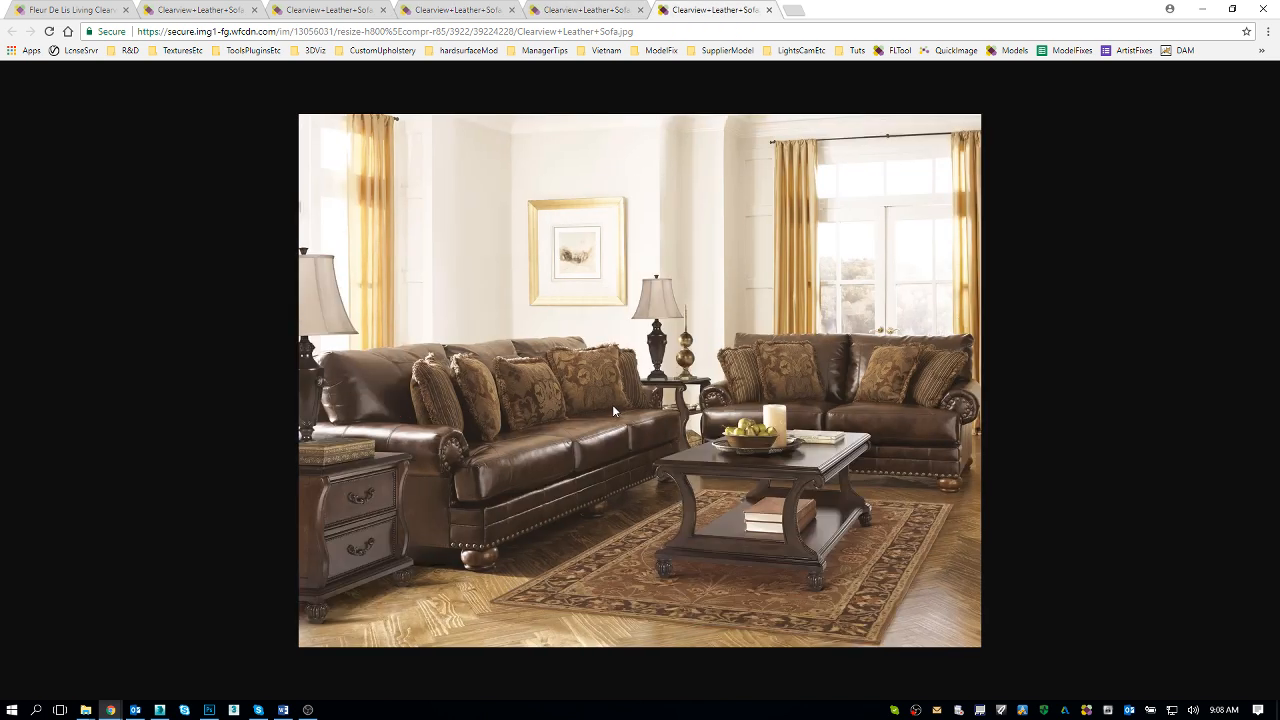
key(ctrl+shift+Tab)
key(ctrl+Tab)
key(ctrl+Tab)
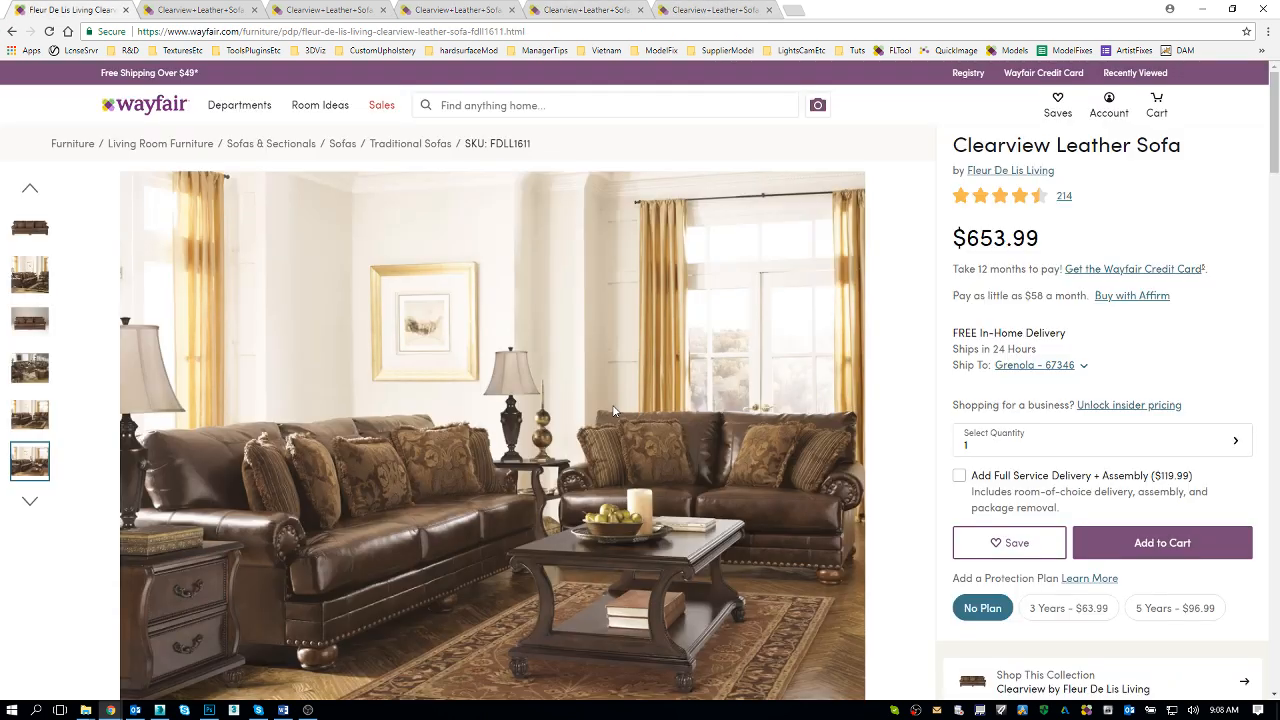
key(ctrl+shift+Tab)
key(ctrl+shift+Tab)
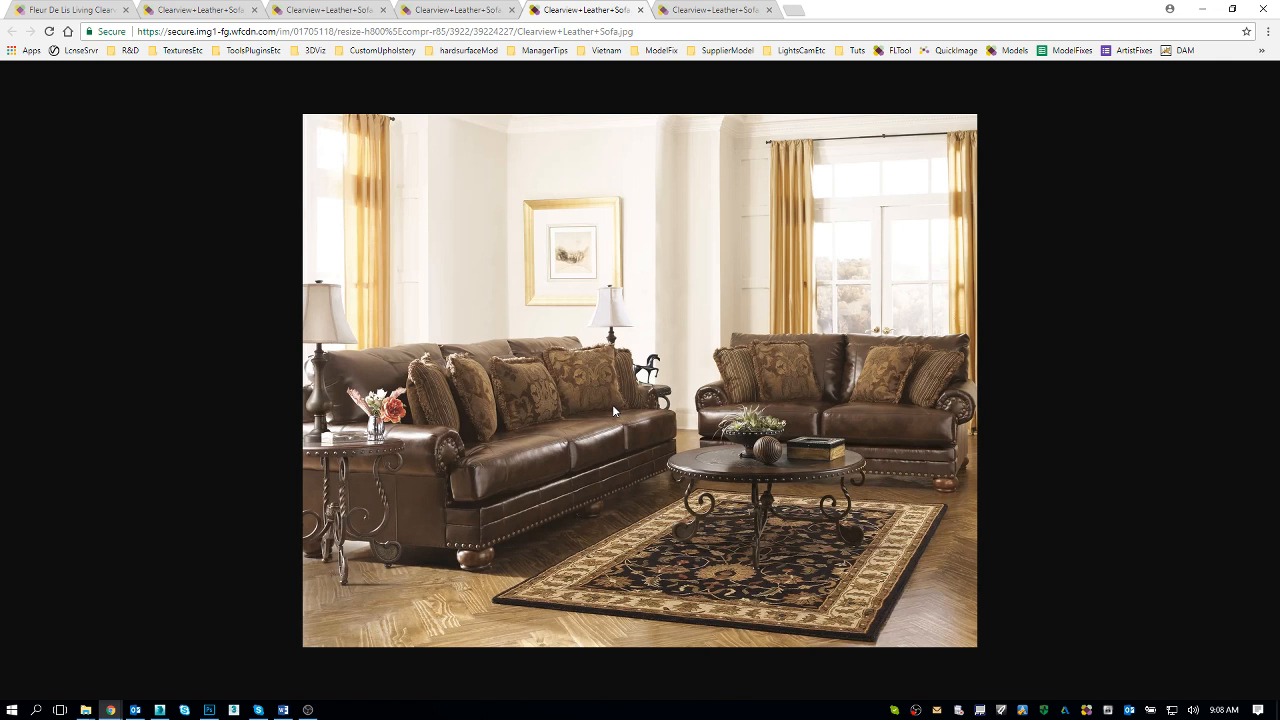
Revisit the earlier Clearview sofa room and front-view images for their leather sheen and return to the Slate Material Editor in 3ds Max
key(ctrl+shift+Tab)
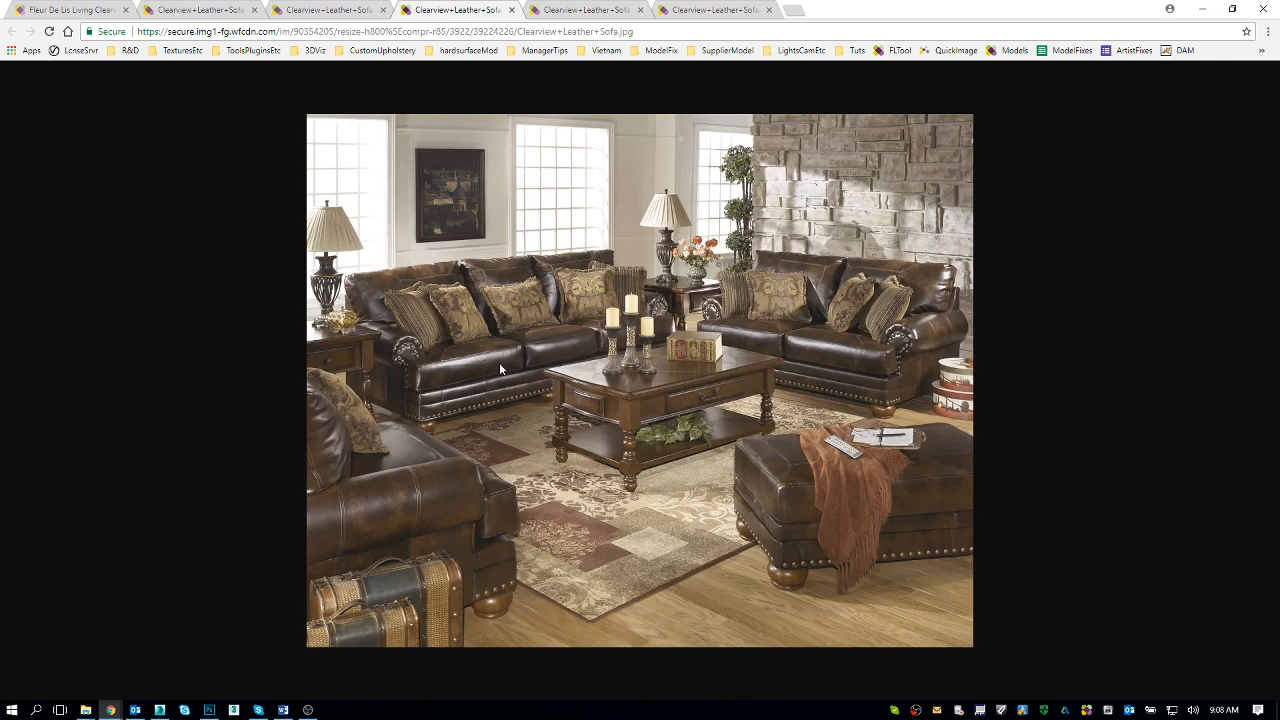
key(ctrl+shift+Tab)
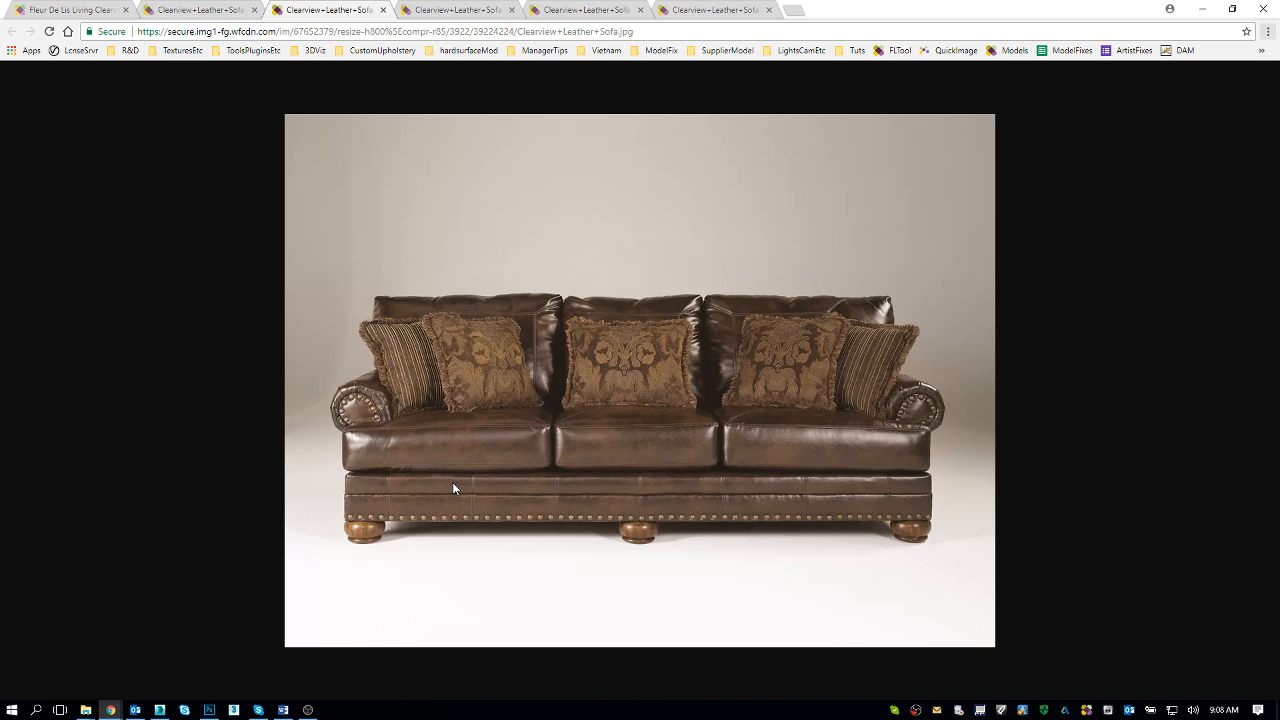
key(ctrl+shift+Tab)
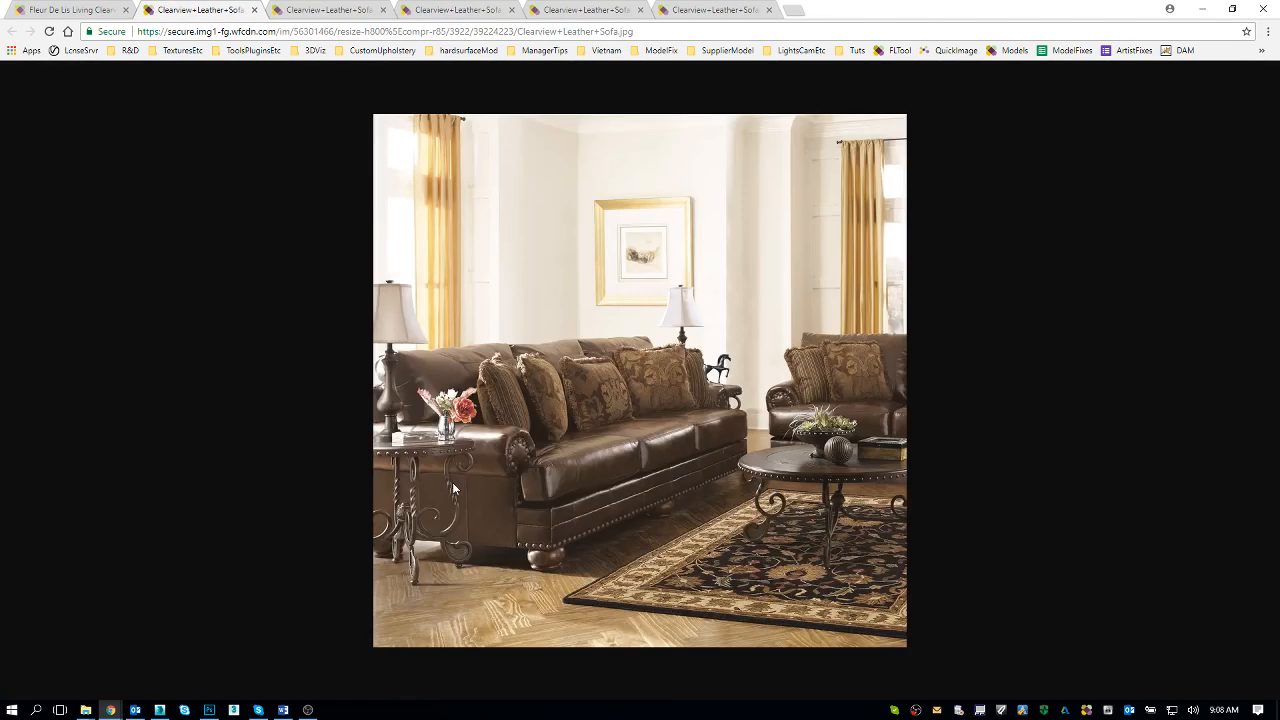
click(1204, 12)
click(1204, 12)
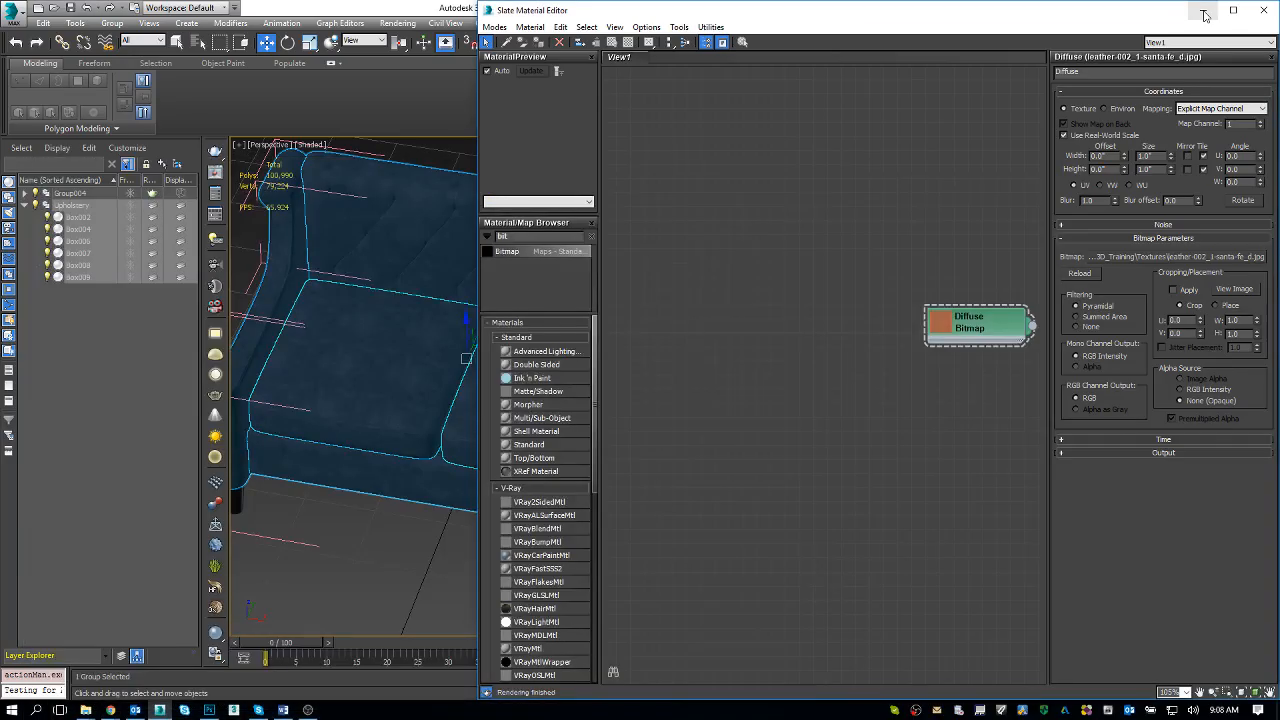
Connect the Diffuse bitmap to the diffuse map of LeatherMaterial and display that material's parameters
scroll(643, 252, up, 1)
middle_drag(836, 297, 600, 281)
drag(797, 311, 880, 314)
double_click(941, 300)
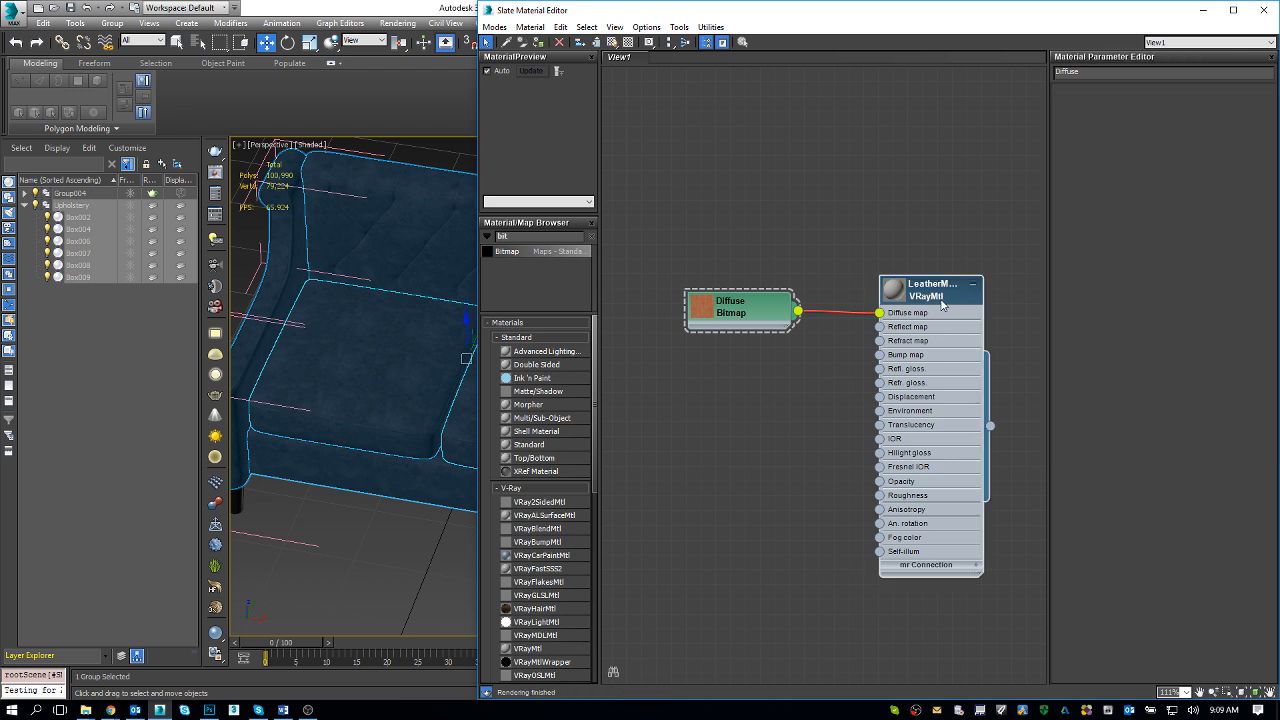
click(447, 262)
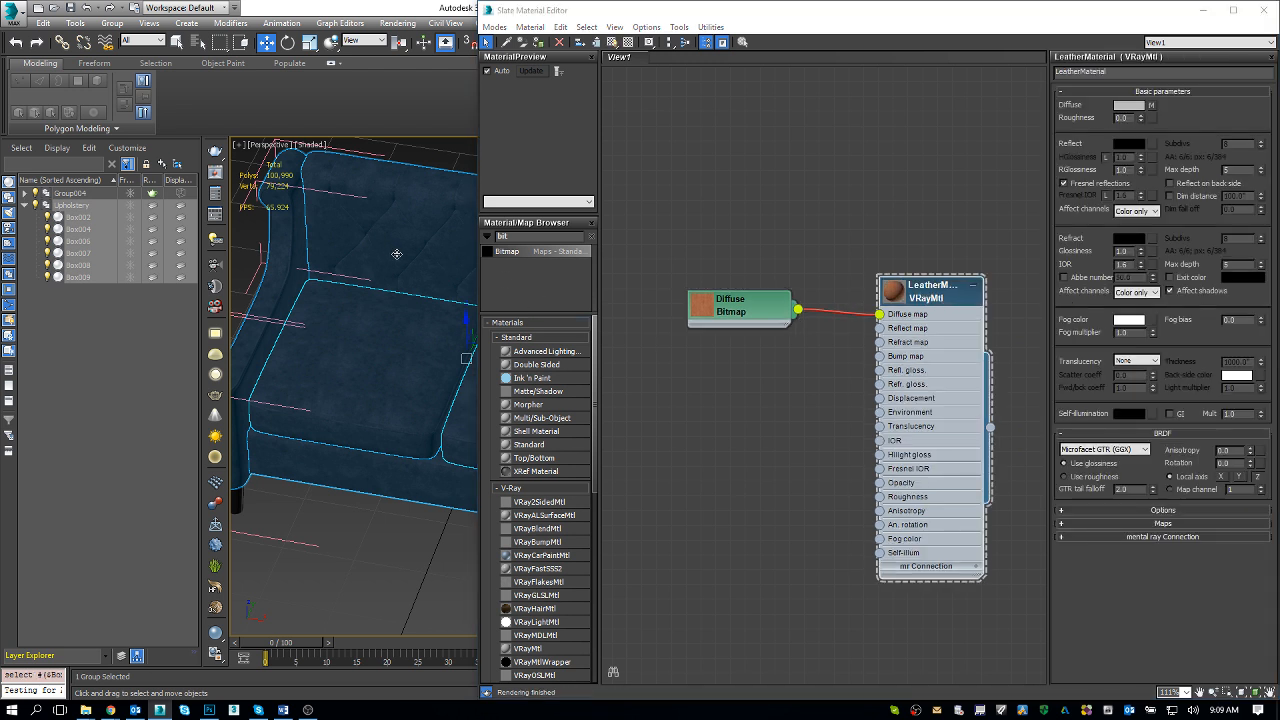
Show the background in the material preview and set the preview to Follow Current Selection
click(630, 43)
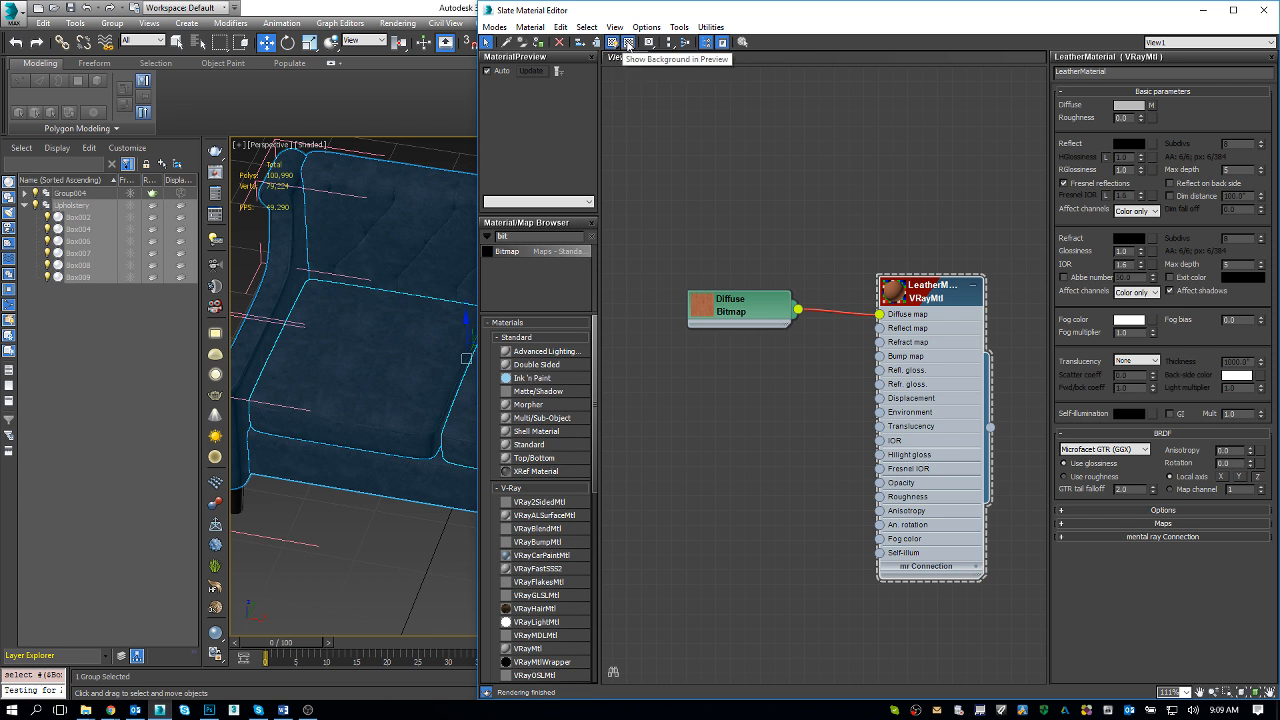
click(573, 202)
click(578, 218)
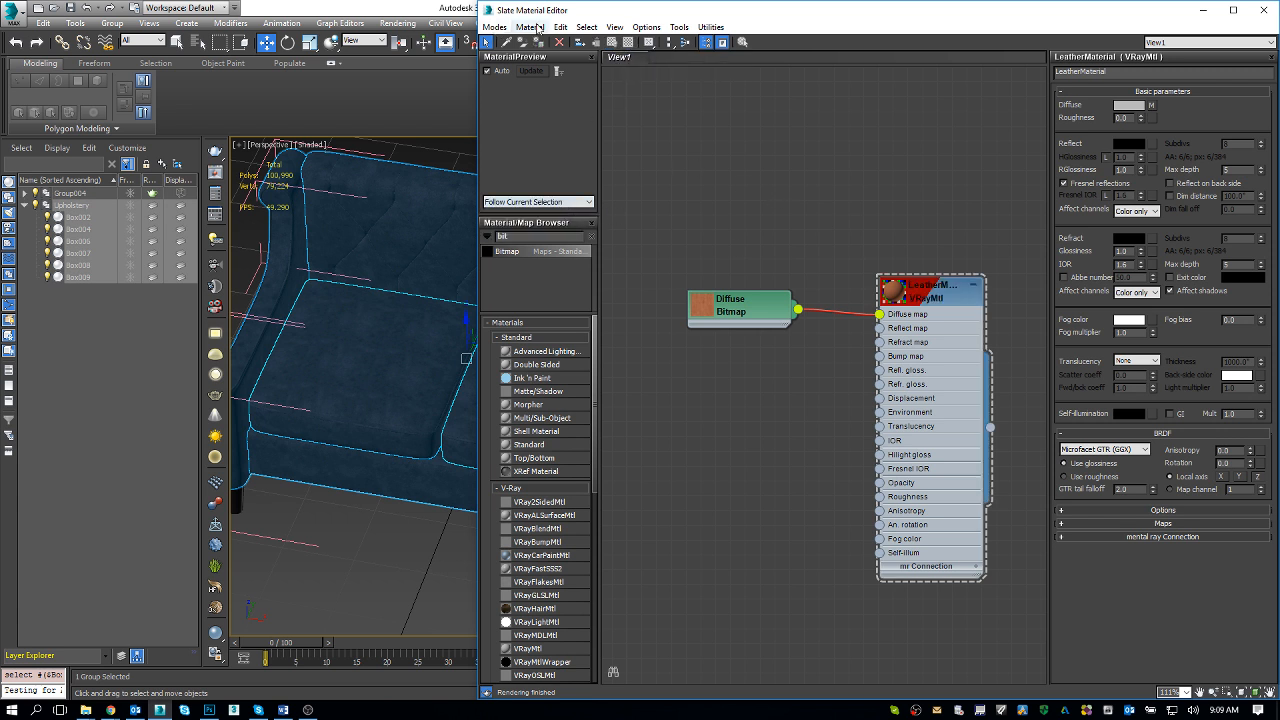
Maximise the Slate Material Editor, clear the map search filter, and enlarge the LeatherMaterial preview
double_click(543, 10)
click(1232, 389)
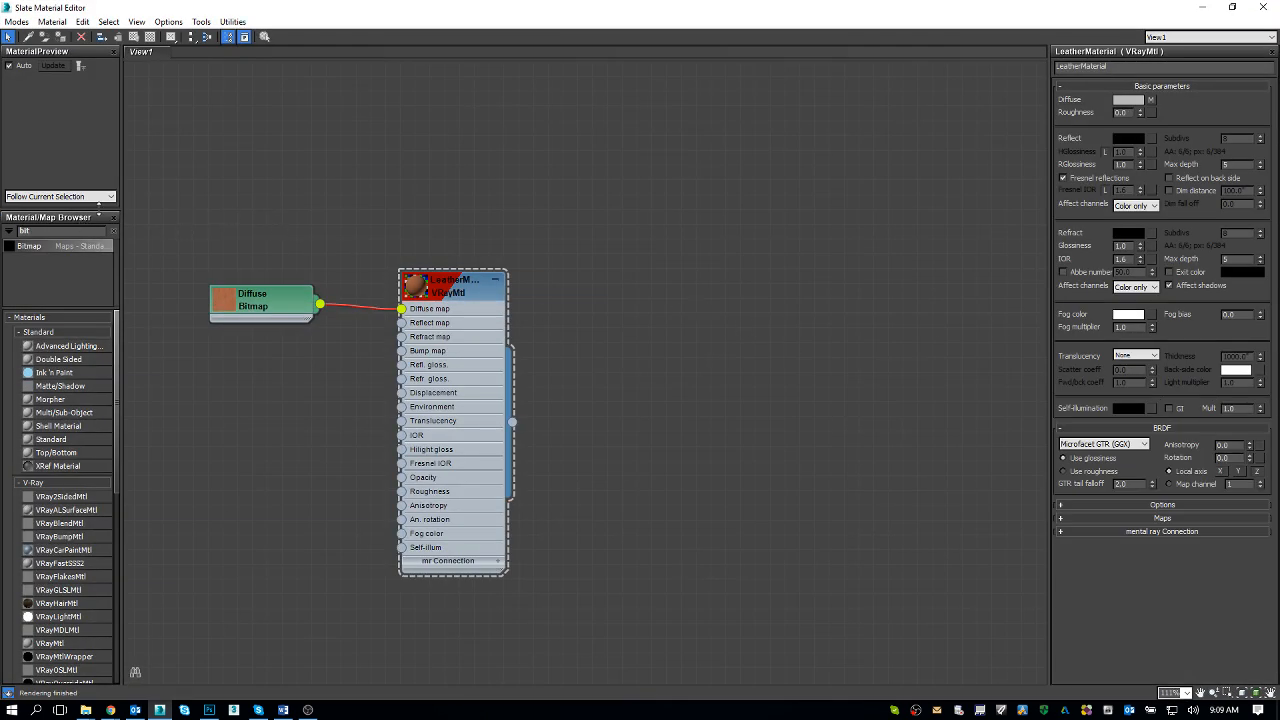
click(112, 231)
click(466, 290)
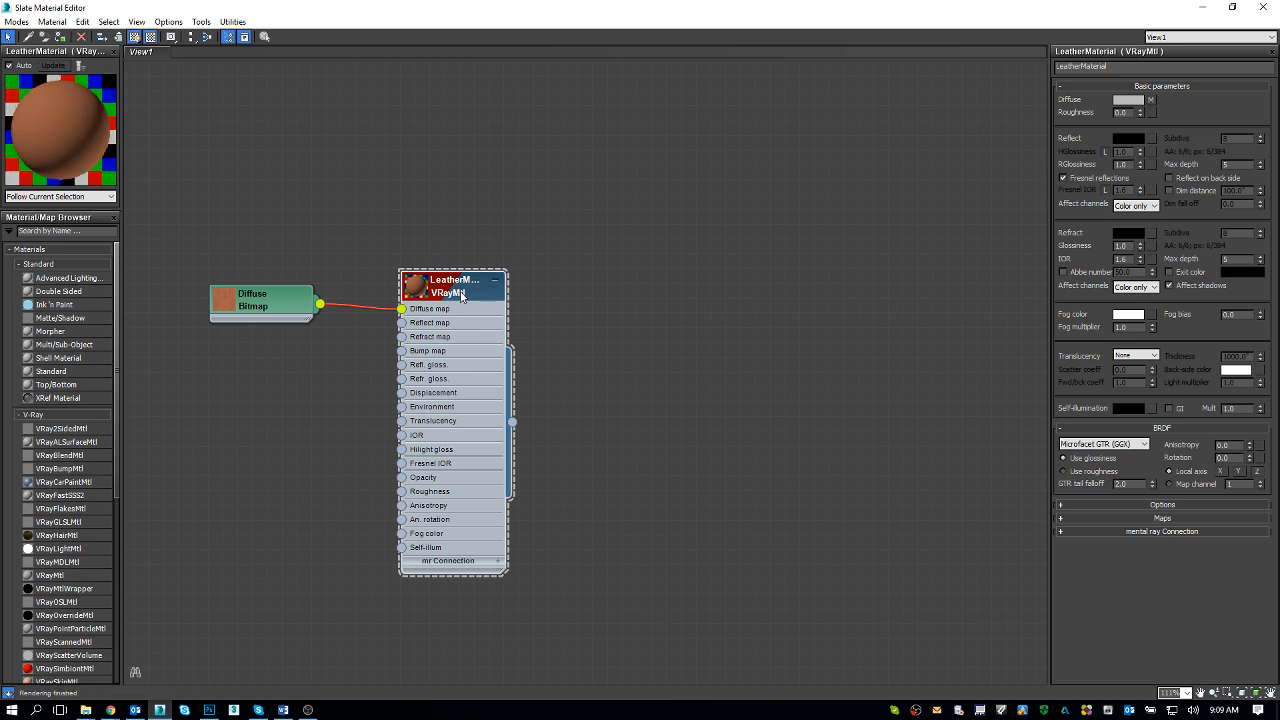
drag(124, 128, 269, 151)
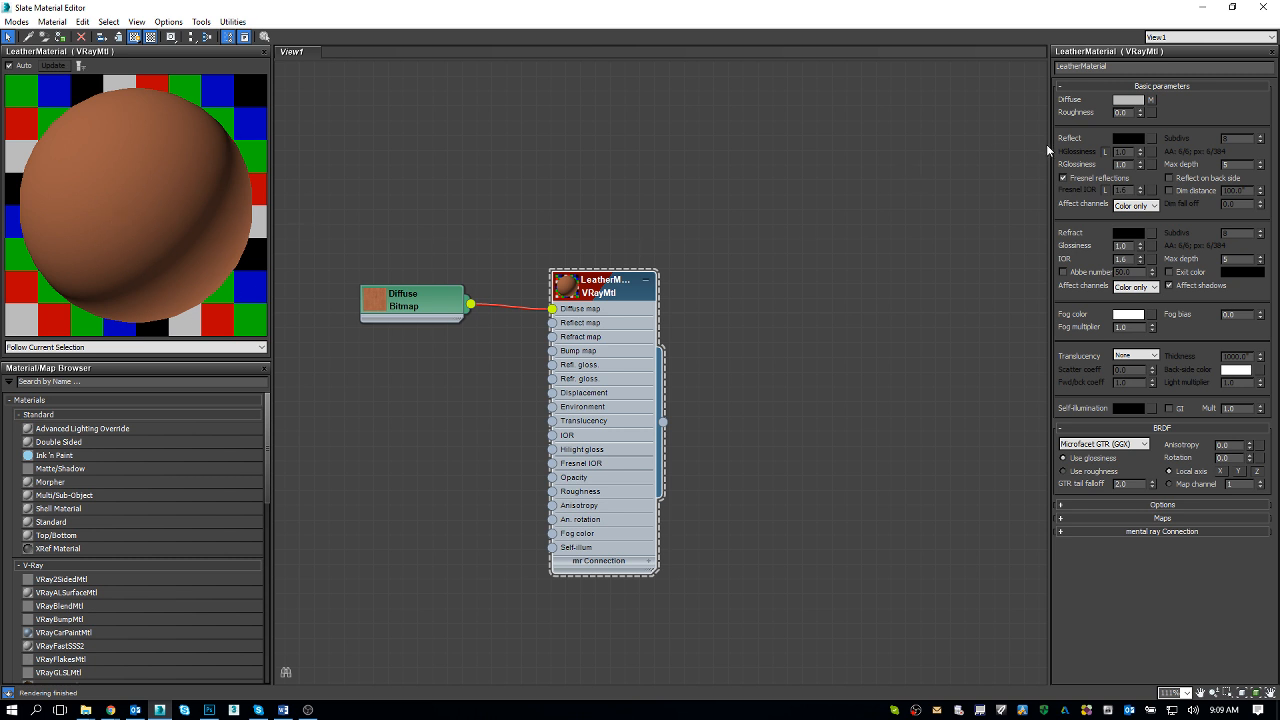
Set the reflection colour of LeatherMaterial to white (255) and compare the preview without and with its background
click(1124, 139)
drag(494, 156, 575, 165)
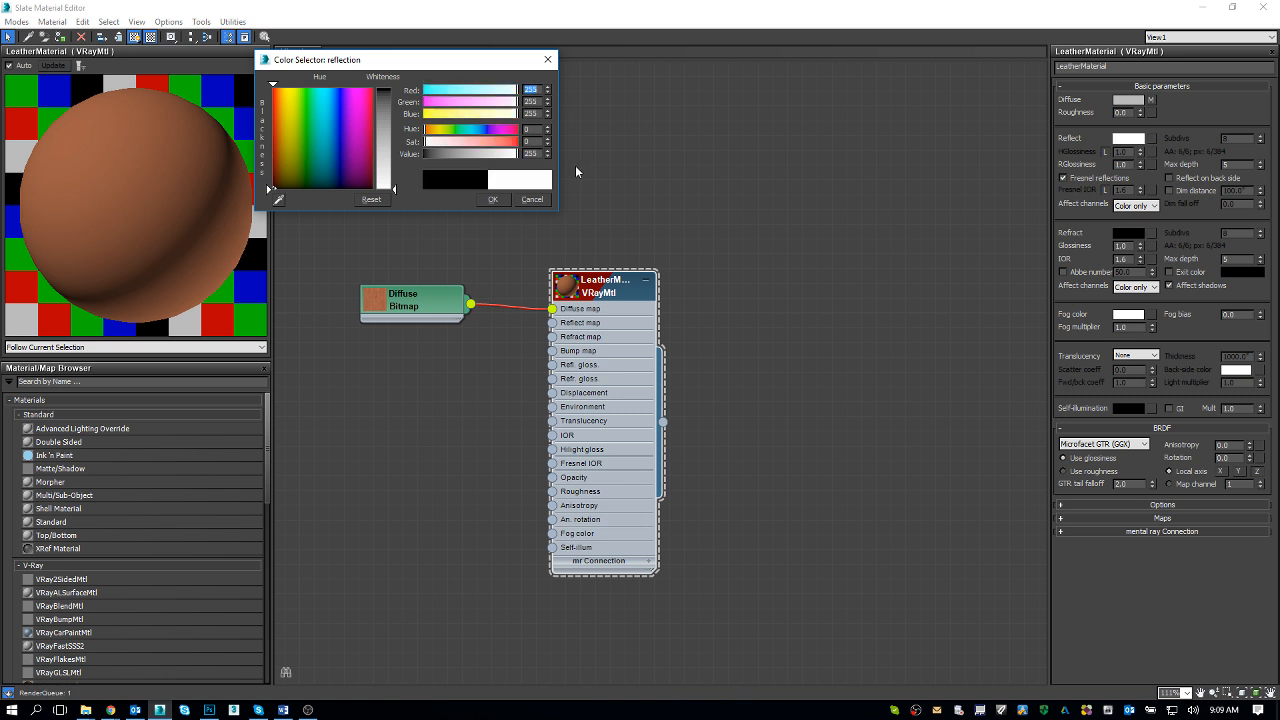
click(493, 199)
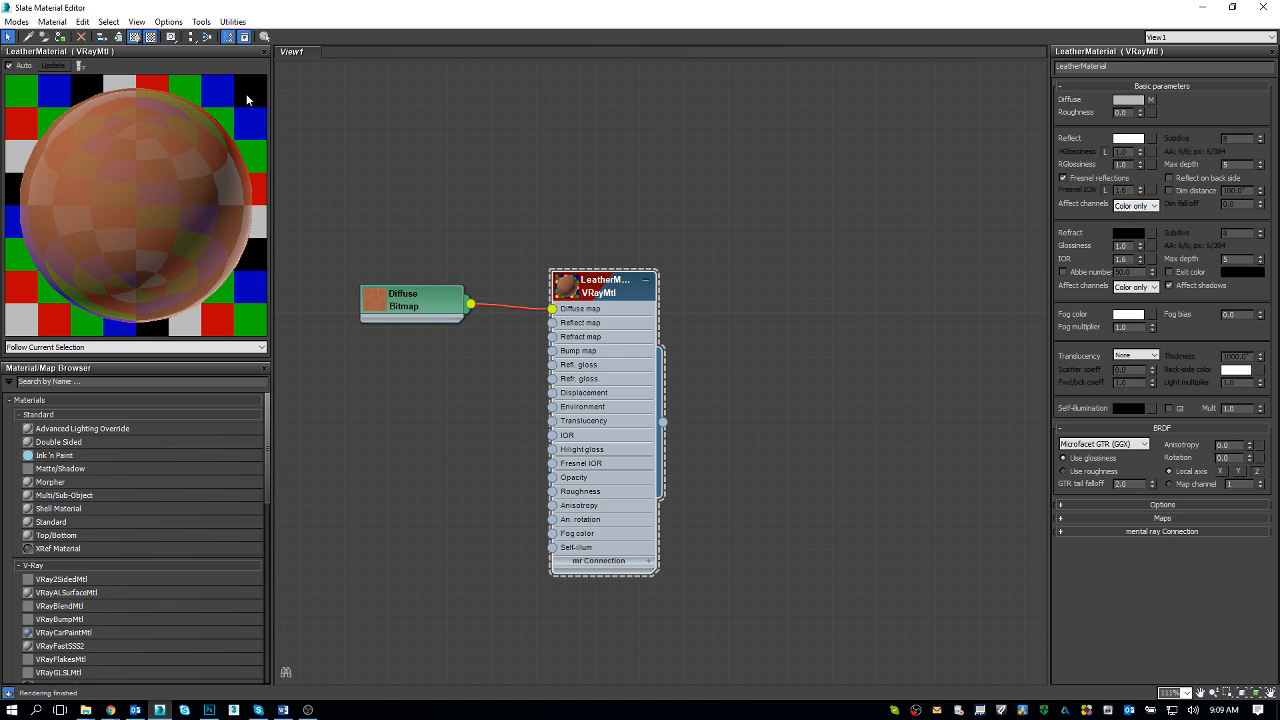
click(151, 37)
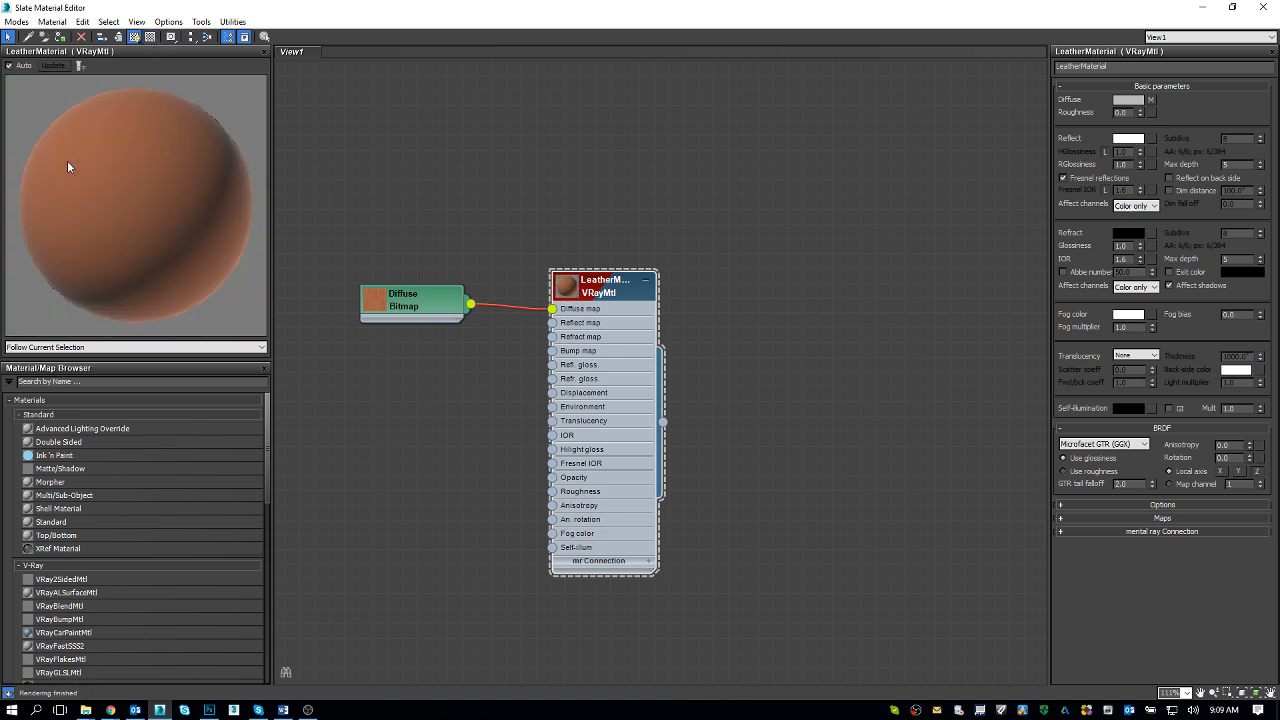
click(151, 37)
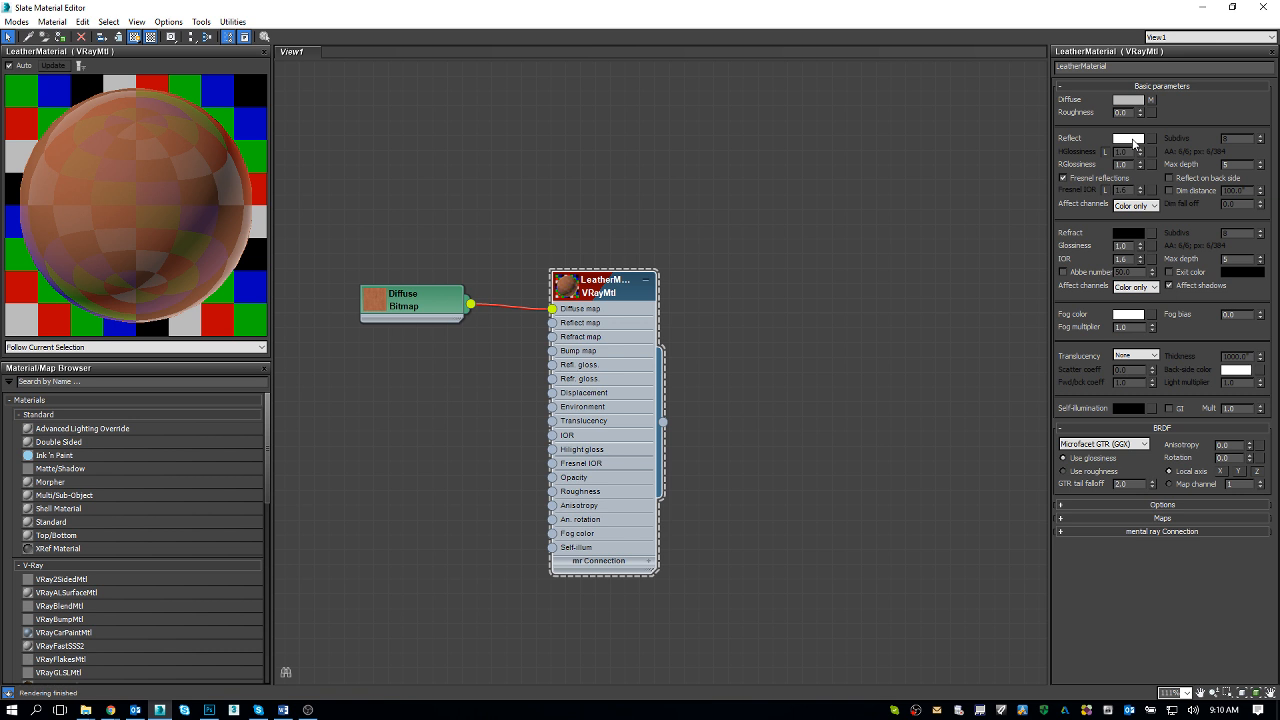
Set the reflection colour of LeatherMaterial back to black
click(1133, 141)
drag(448, 154, 412, 157)
click(504, 204)
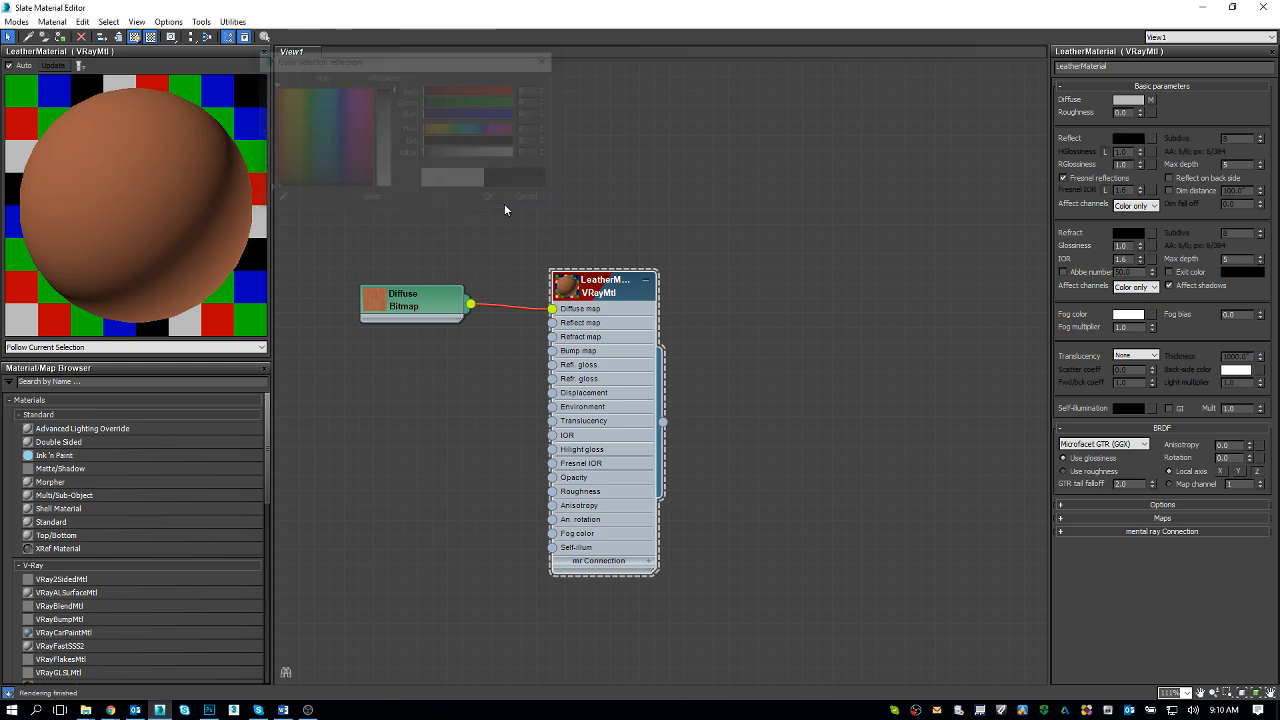
Restore the material editor to a smaller window and assign LeatherMaterial to the selected Upholstery group
key(super+Down)
click(486, 229)
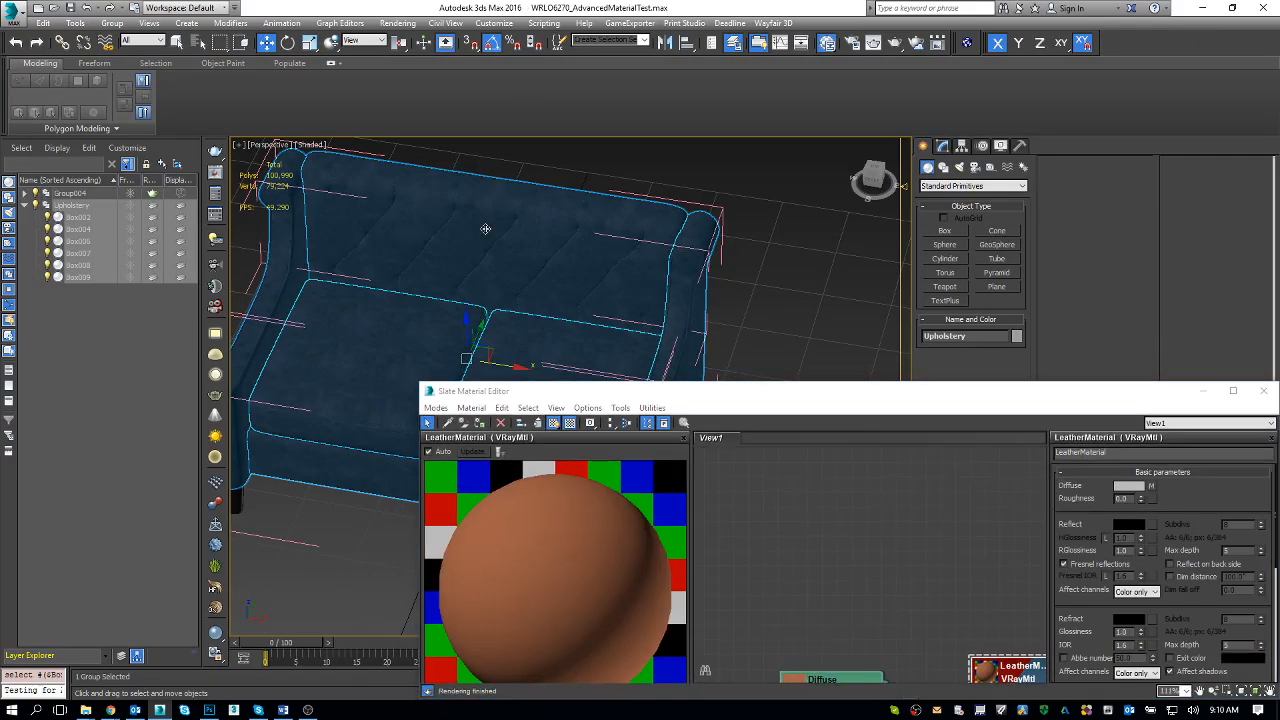
click(479, 422)
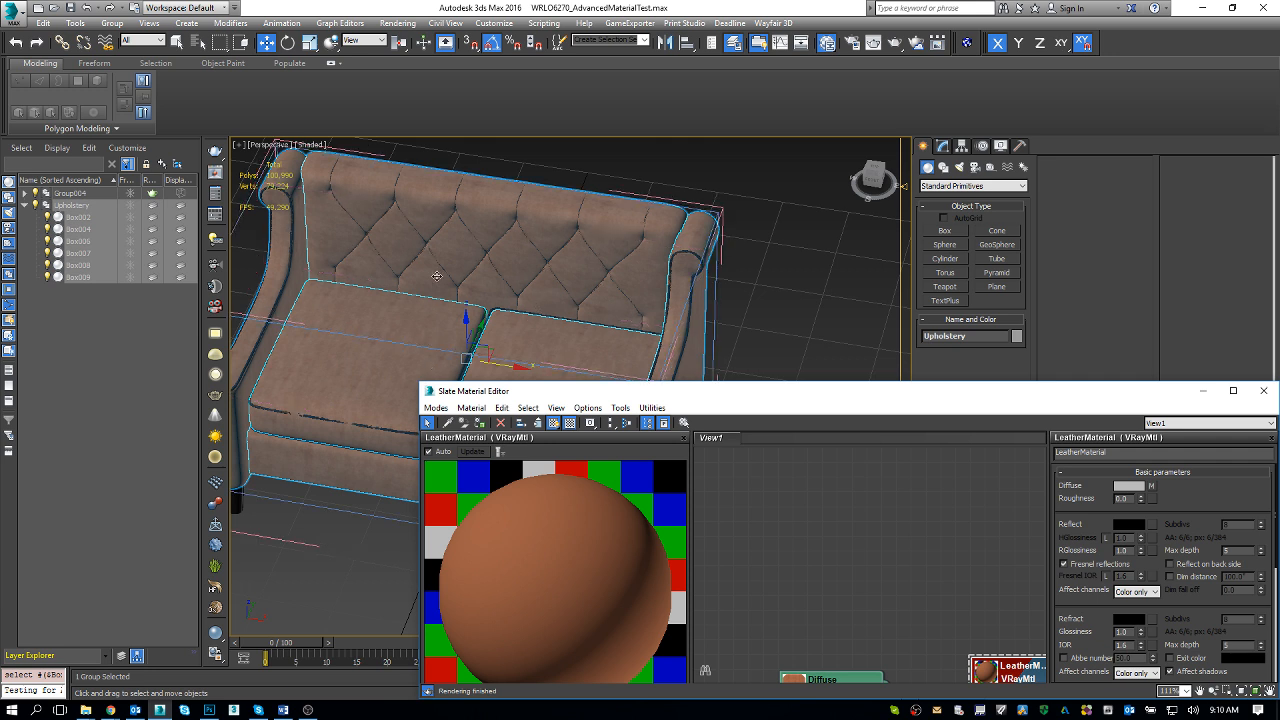
Add an Unwrap UVW modifier to the Upholstery group above its FFD 2x2x2 modifier
alt+middle_drag(434, 277, 375, 213)
scroll(374, 213, up, 6)
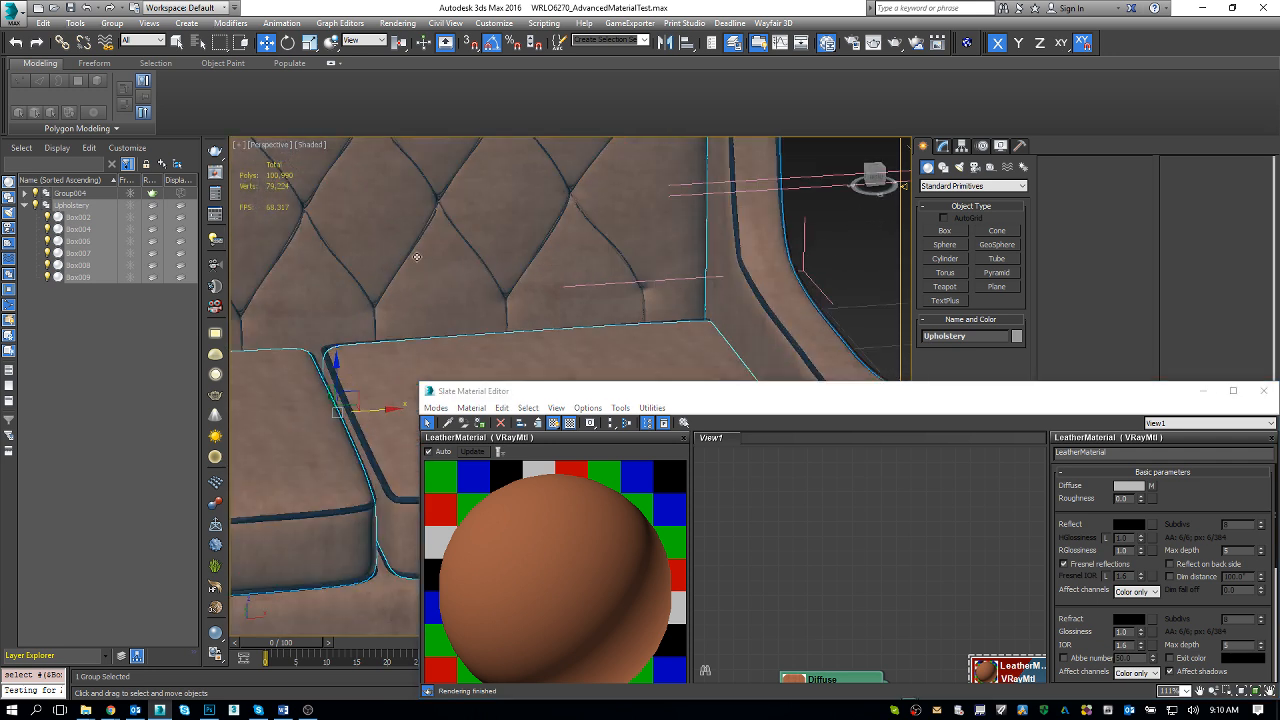
click(941, 146)
middle_drag(436, 290, 490, 250)
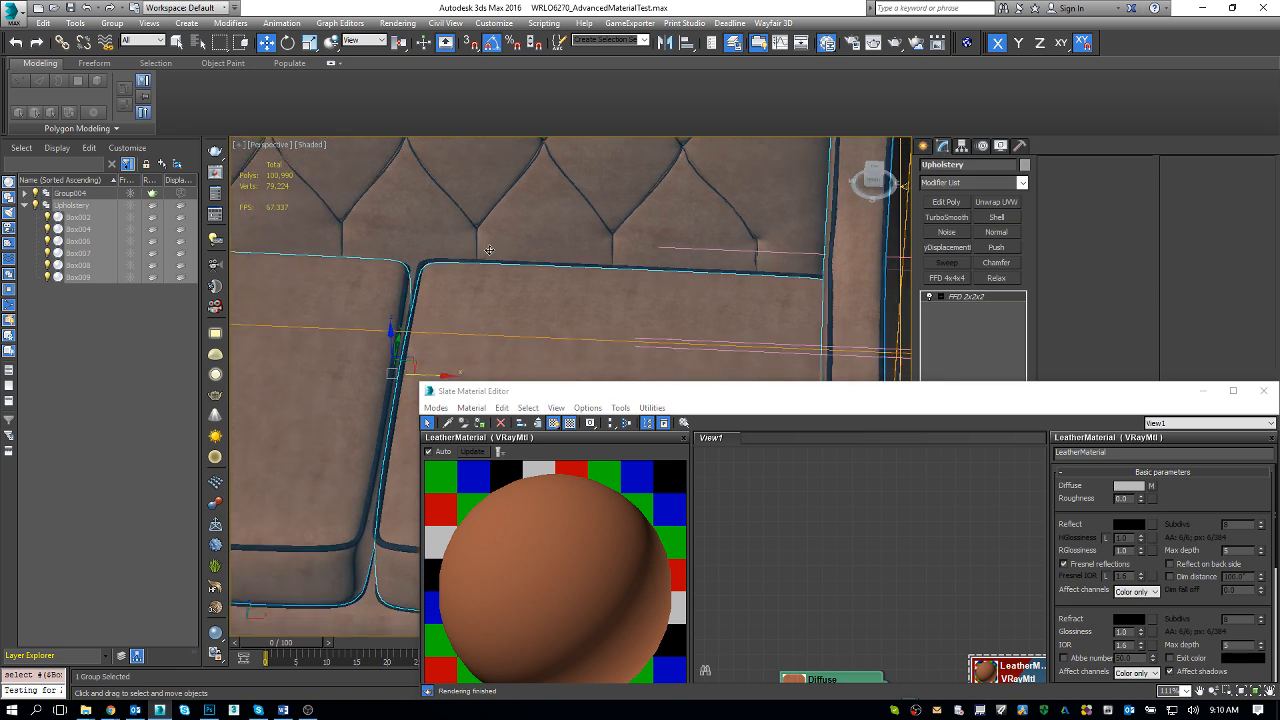
click(994, 202)
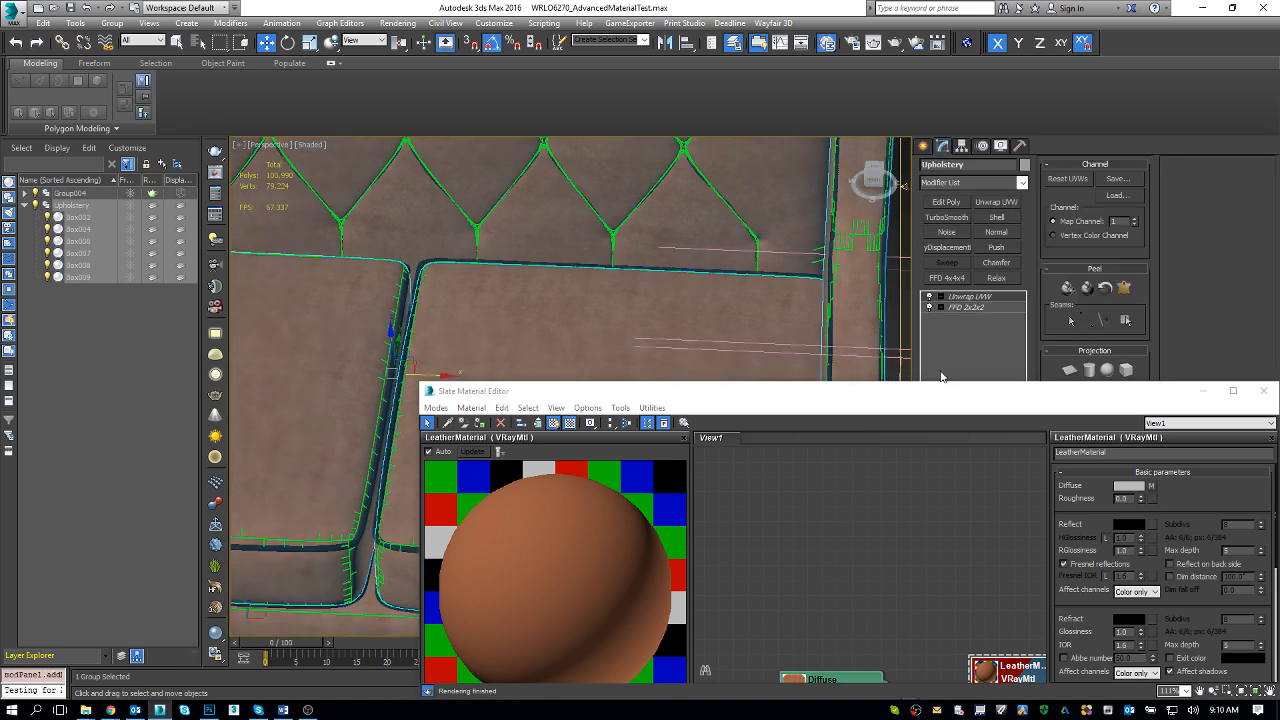
Open the UV editor for the Upholstery group and bring its whole UV layout into view
drag(929, 384, 1051, 211)
click(994, 596)
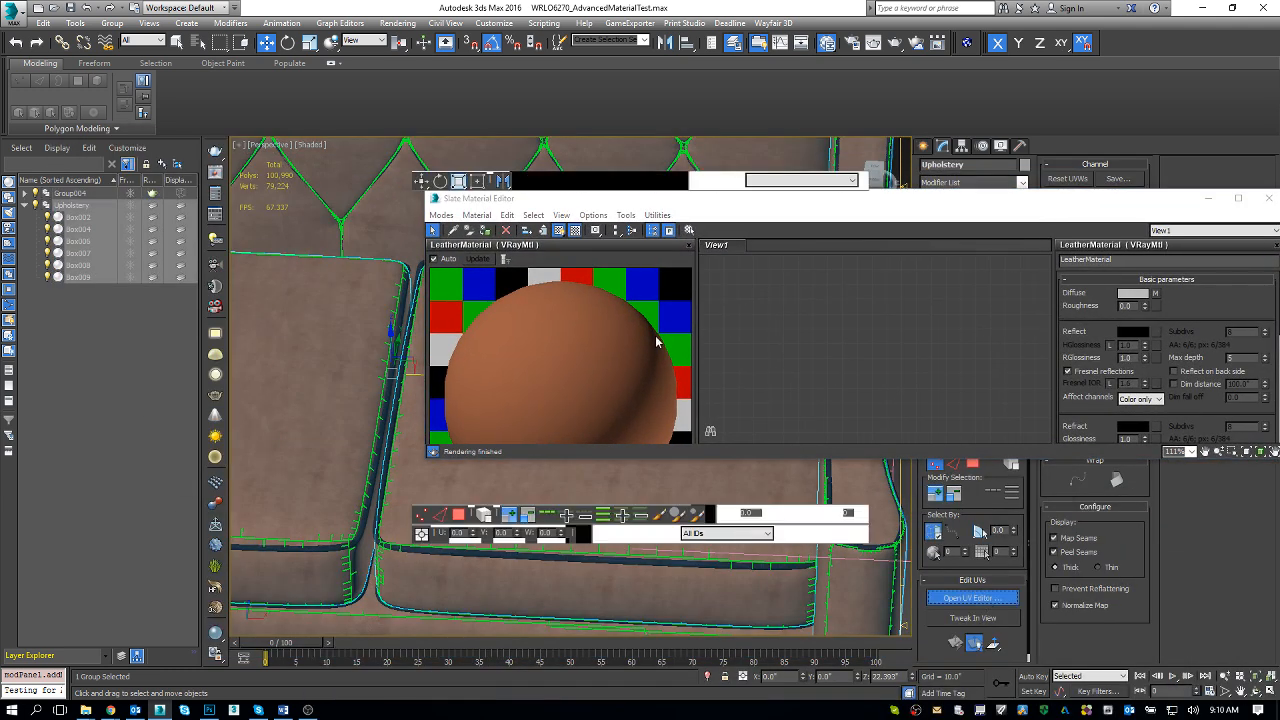
click(472, 98)
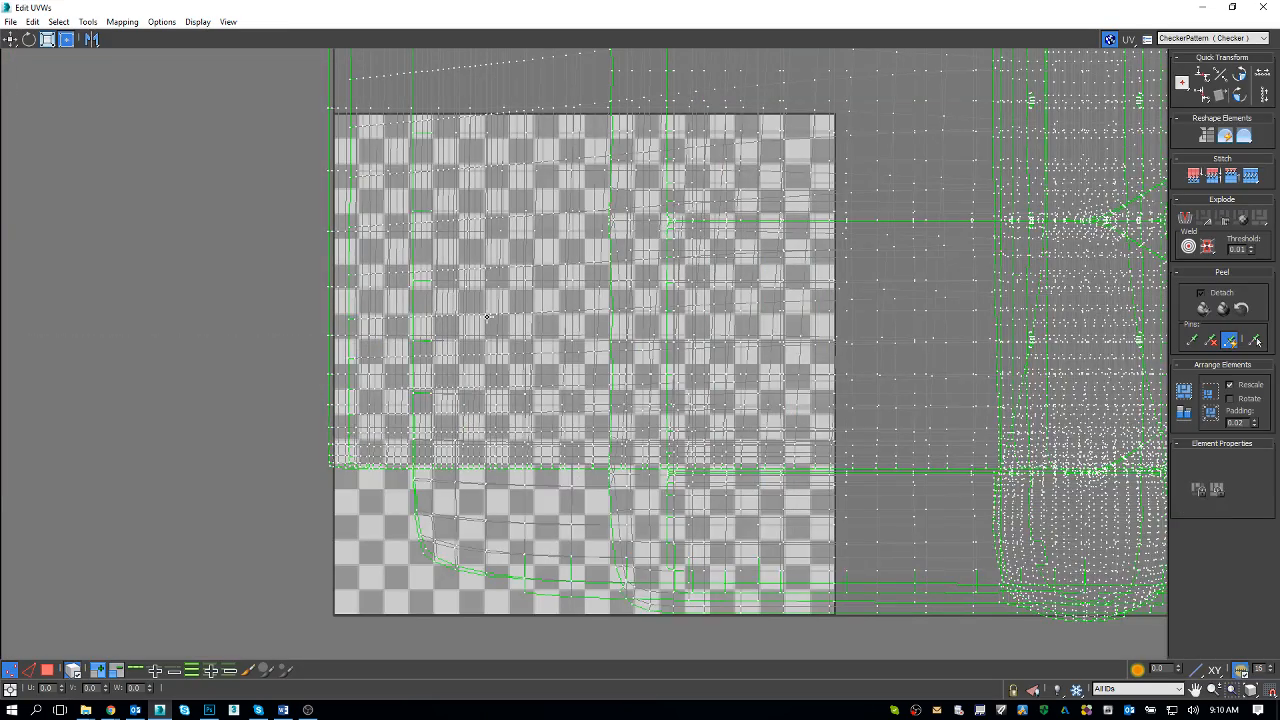
scroll(487, 316, down, 3)
scroll(487, 316, down, 3)
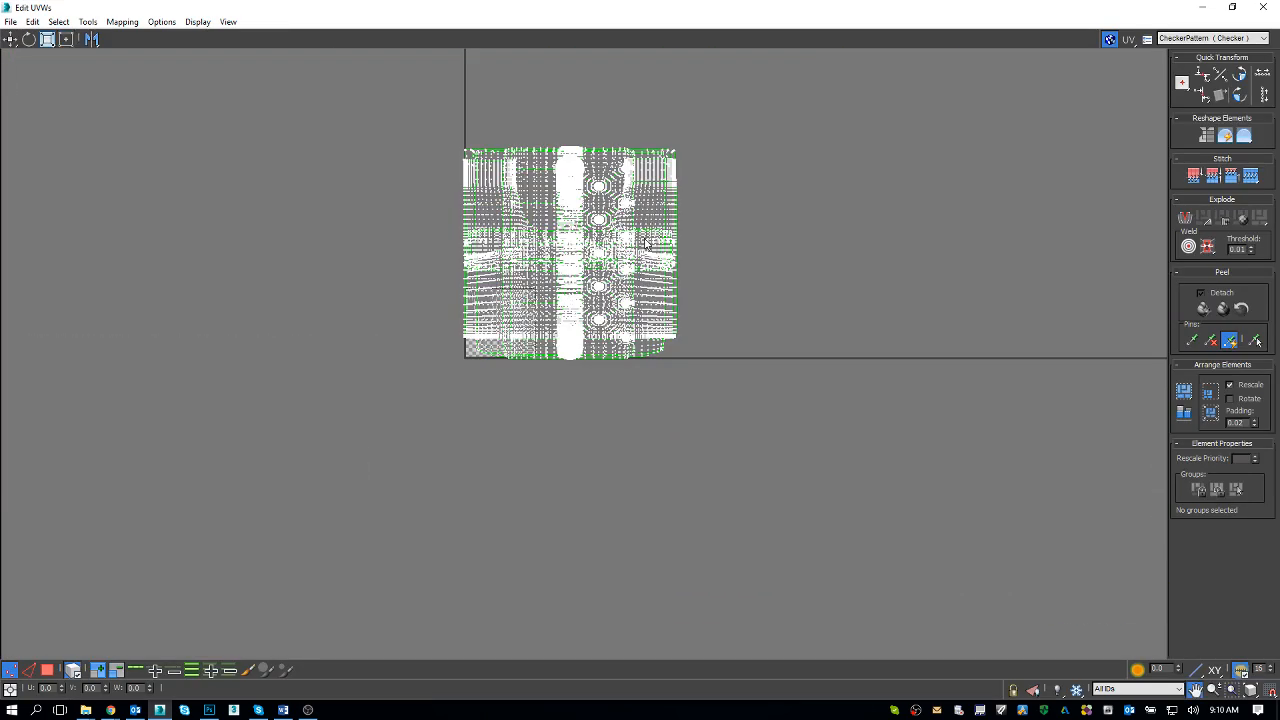
middle_drag(620, 265, 588, 307)
scroll(594, 267, up, 8)
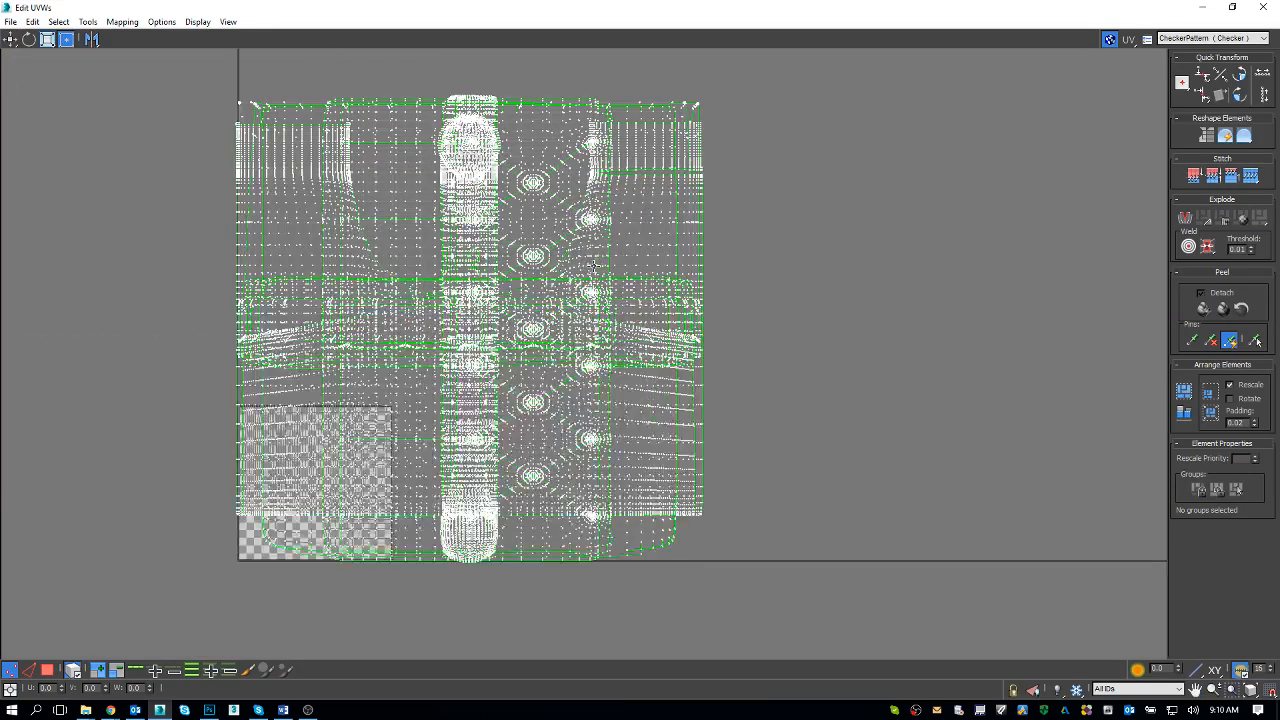
Switch to polygon selection and select overlapping UV shells in the layout to examine their shapes
key(3)
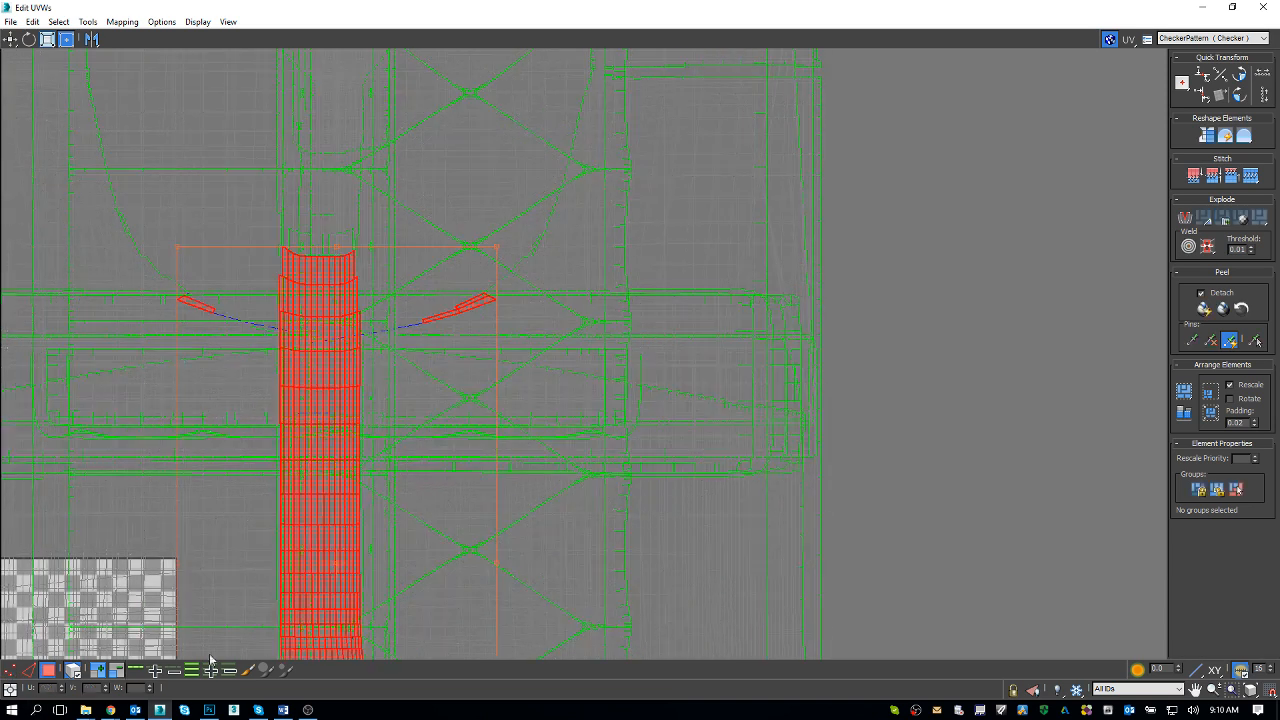
scroll(880, 430, down, 3)
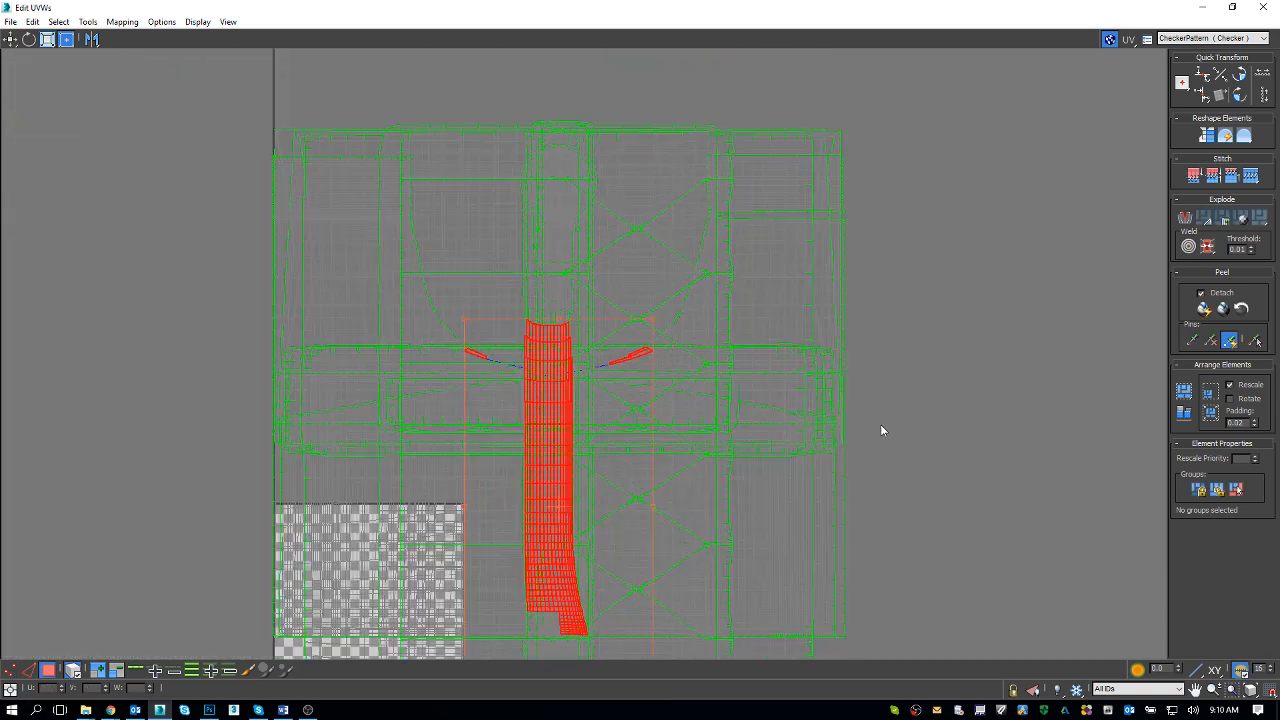
click(498, 222)
click(578, 500)
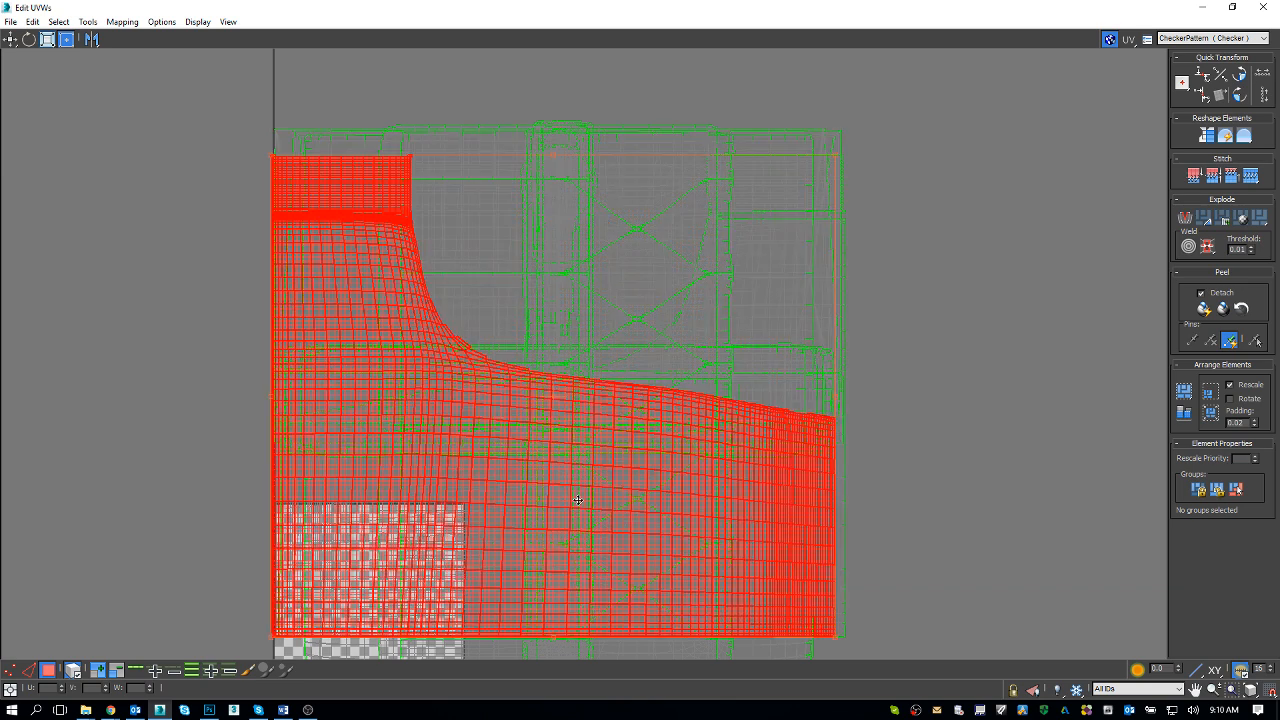
Display the CheckerPattern (Checker) texture on the upholstery and place the reduced UV editor window beside the sofa
click(1183, 40)
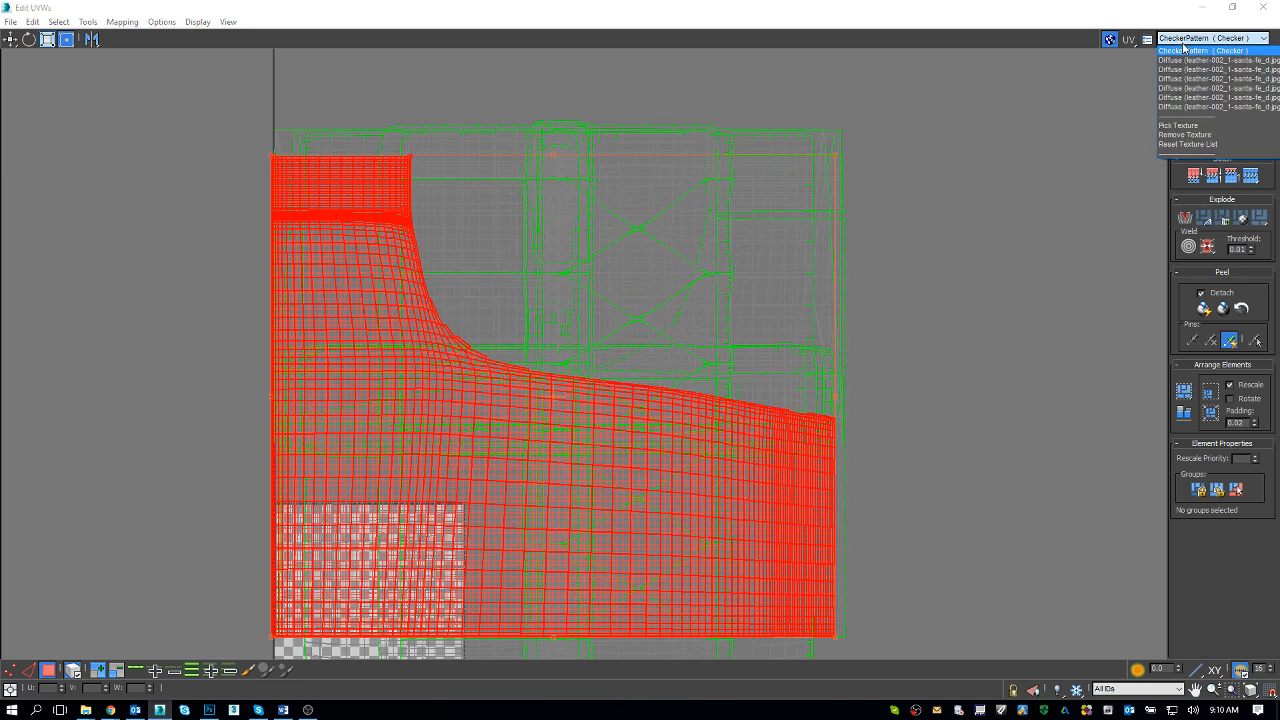
click(1183, 50)
click(1233, 8)
drag(1042, 8, 979, 181)
Move the material editor clear of the sofa and examine the checker pattern across the whole upholstery
alt+middle_drag(358, 327, 398, 300)
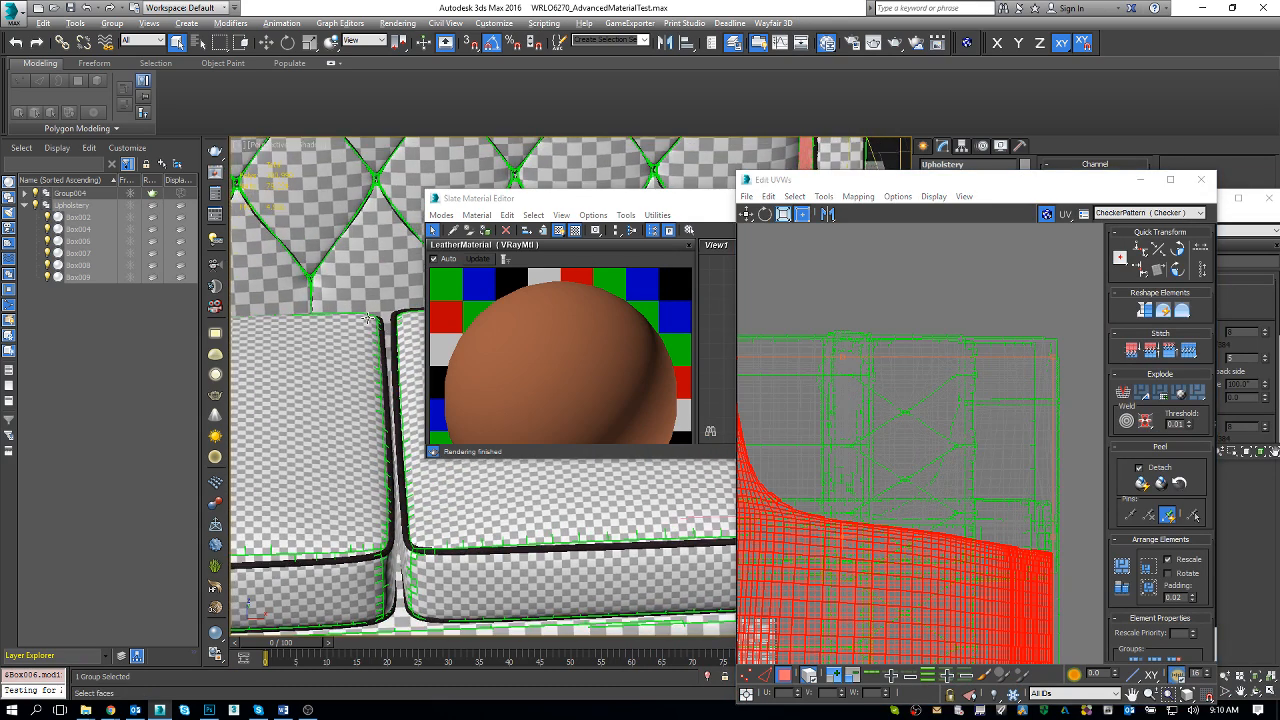
drag(622, 202, 417, 503)
middle_drag(475, 405, 573, 362)
scroll(512, 336, down, 6)
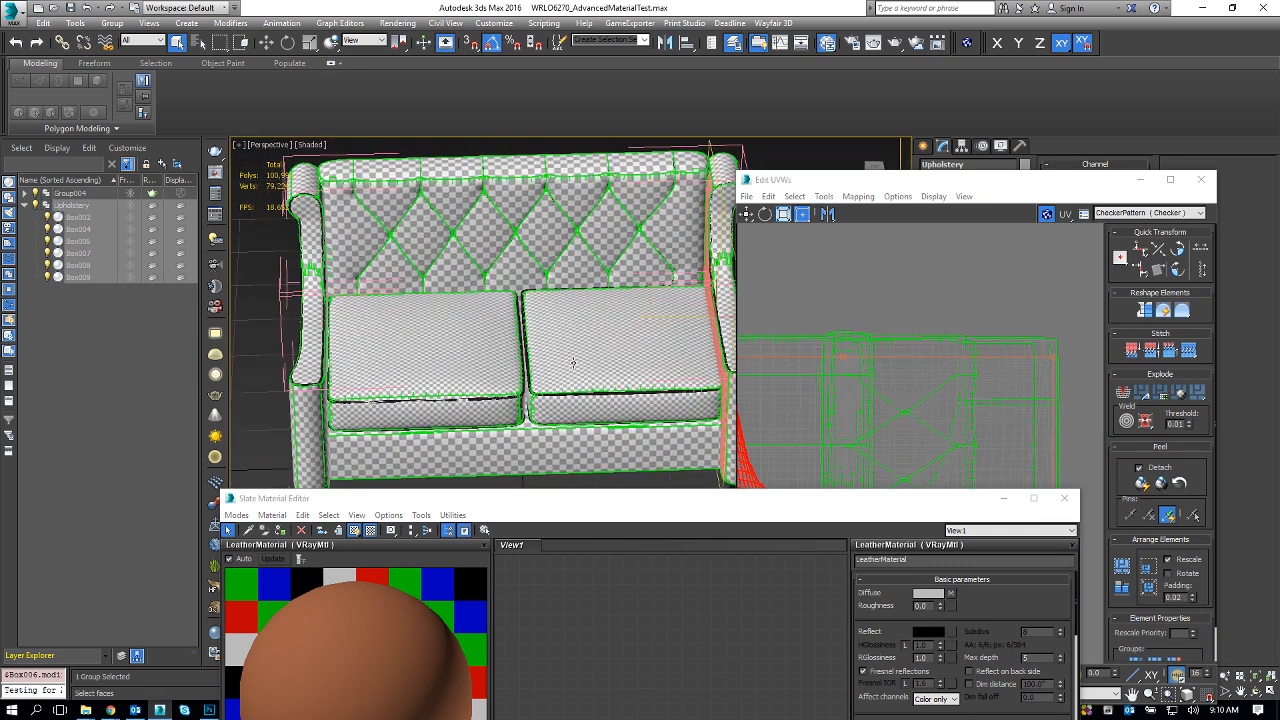
Select different UV shells one after another to examine their size against the checker tile
click(780, 470)
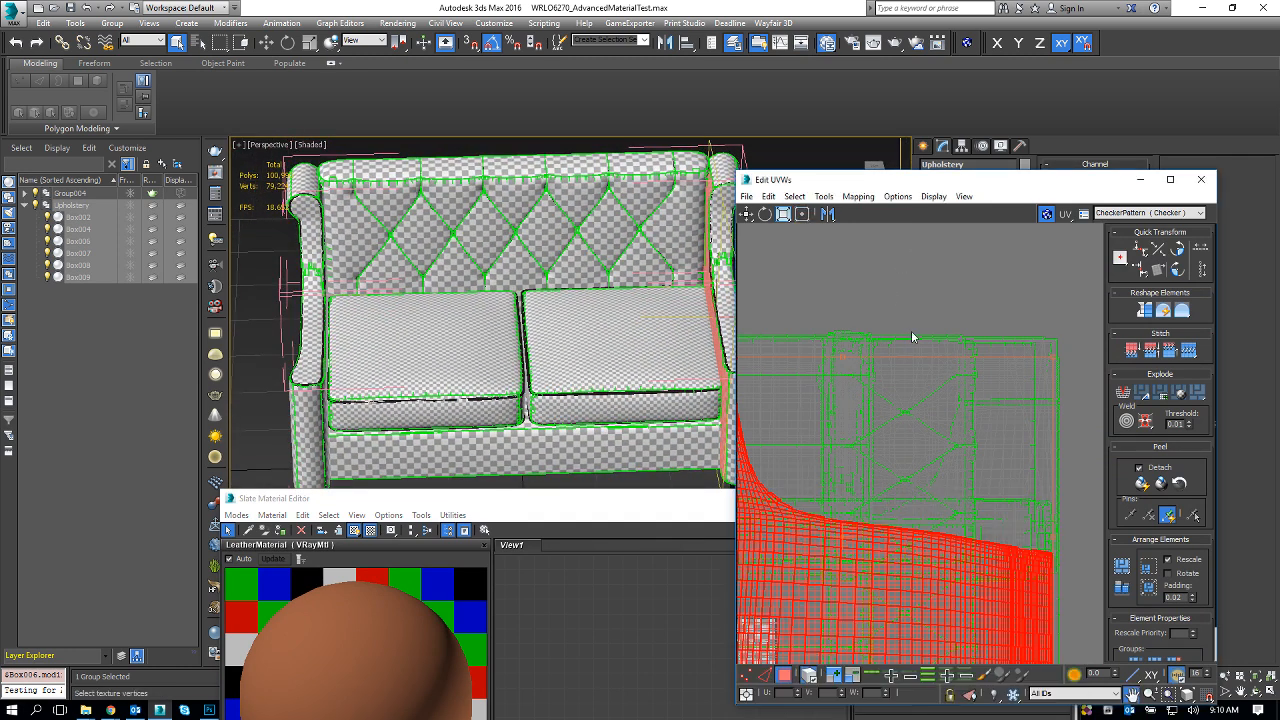
click(835, 312)
click(828, 338)
click(582, 353)
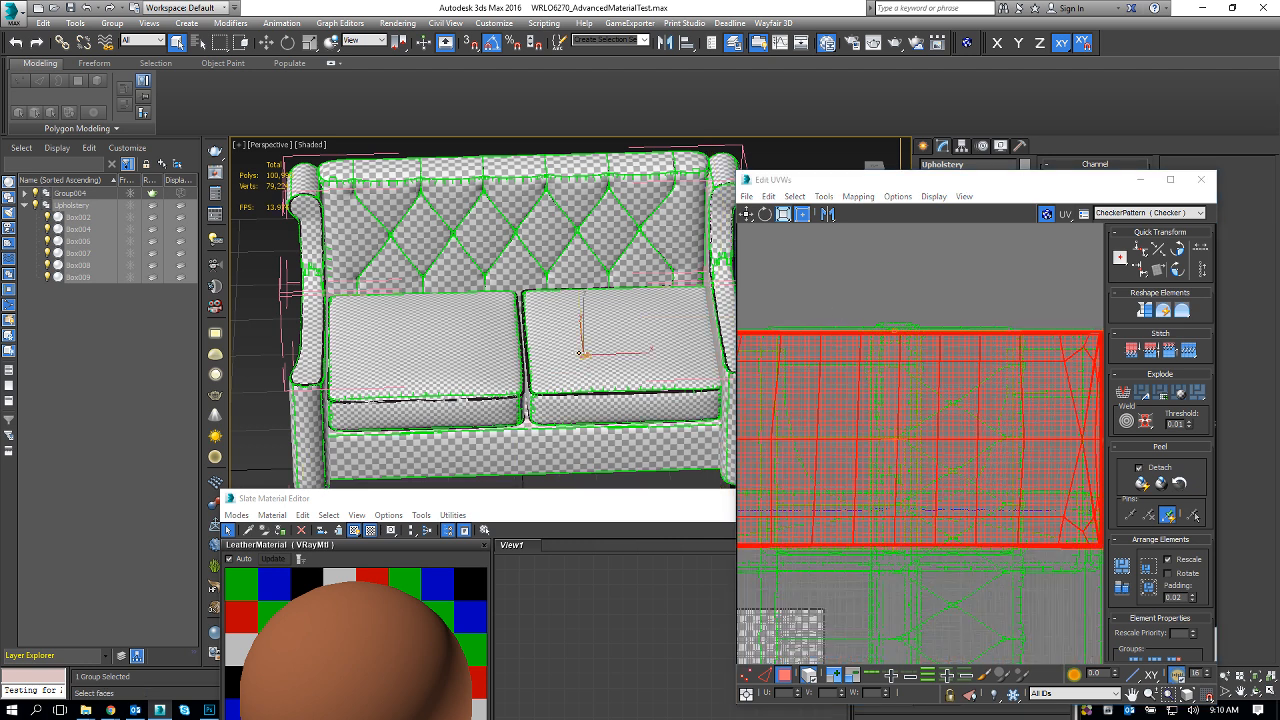
middle_drag(937, 570, 1013, 425)
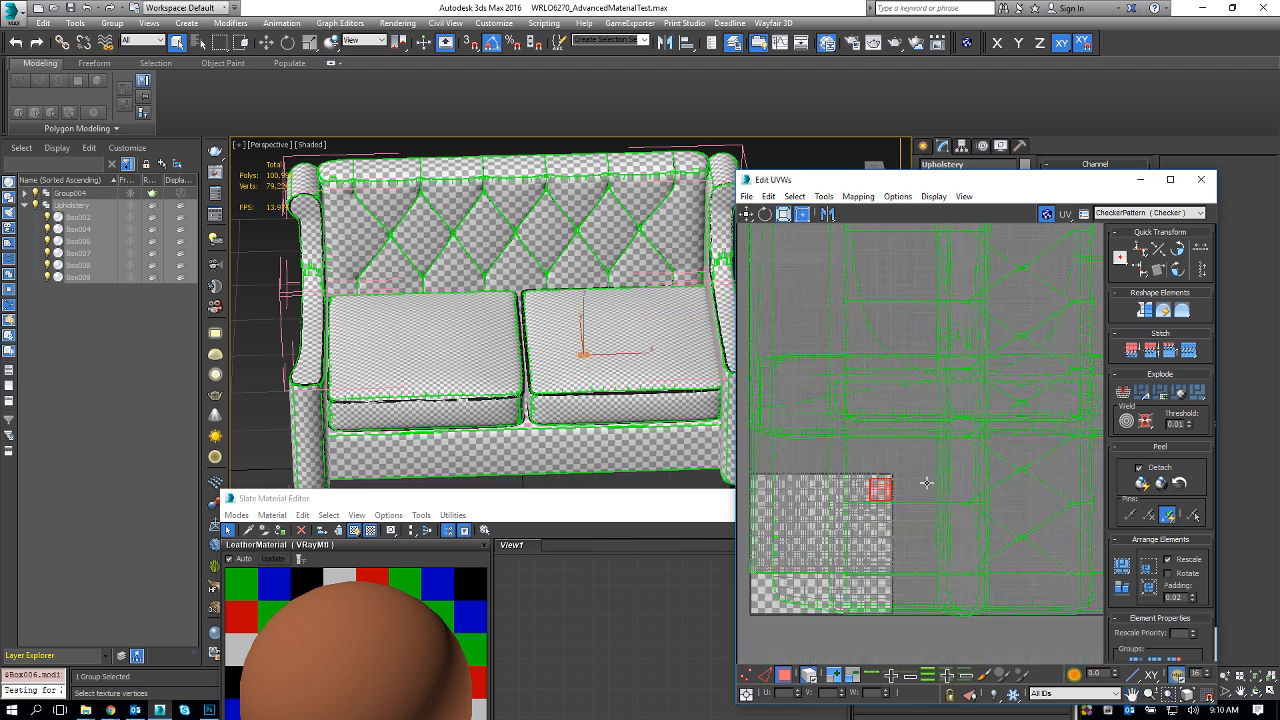
click(808, 576)
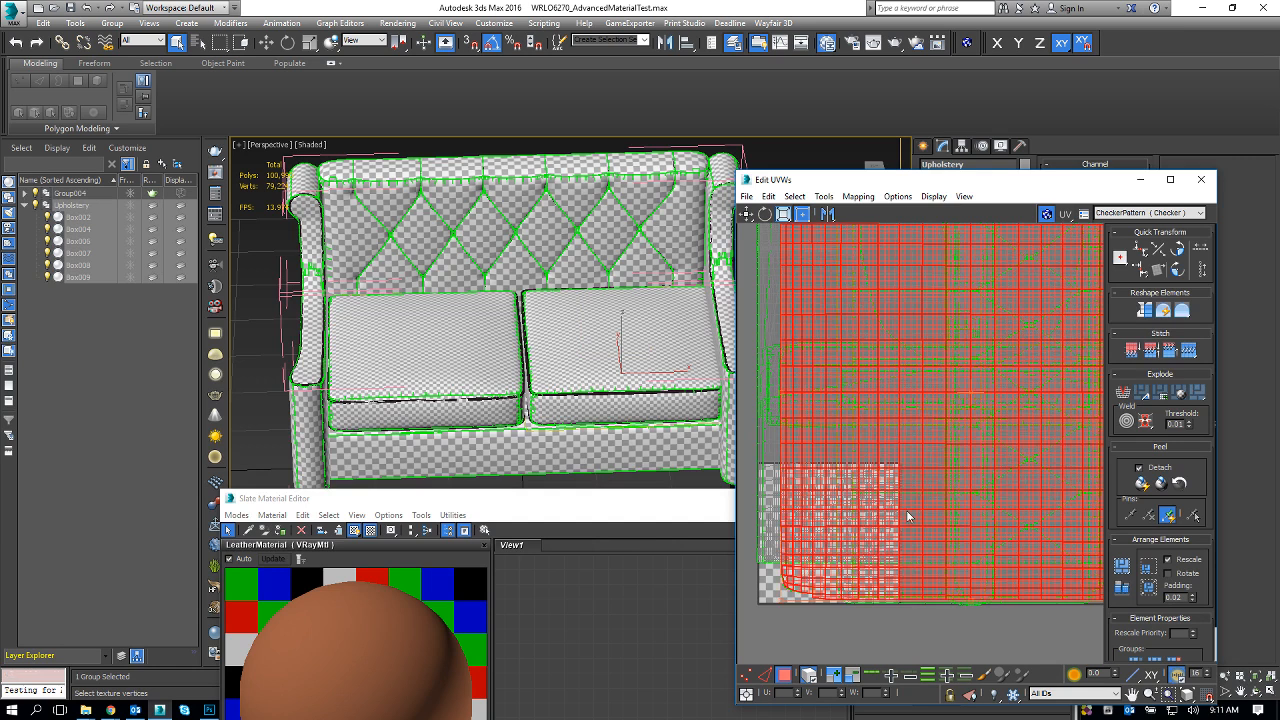
Switch to vertex selection and select vertices of the overlapping UV shells to examine which sofa parts they belong to
key(1)
click(891, 478)
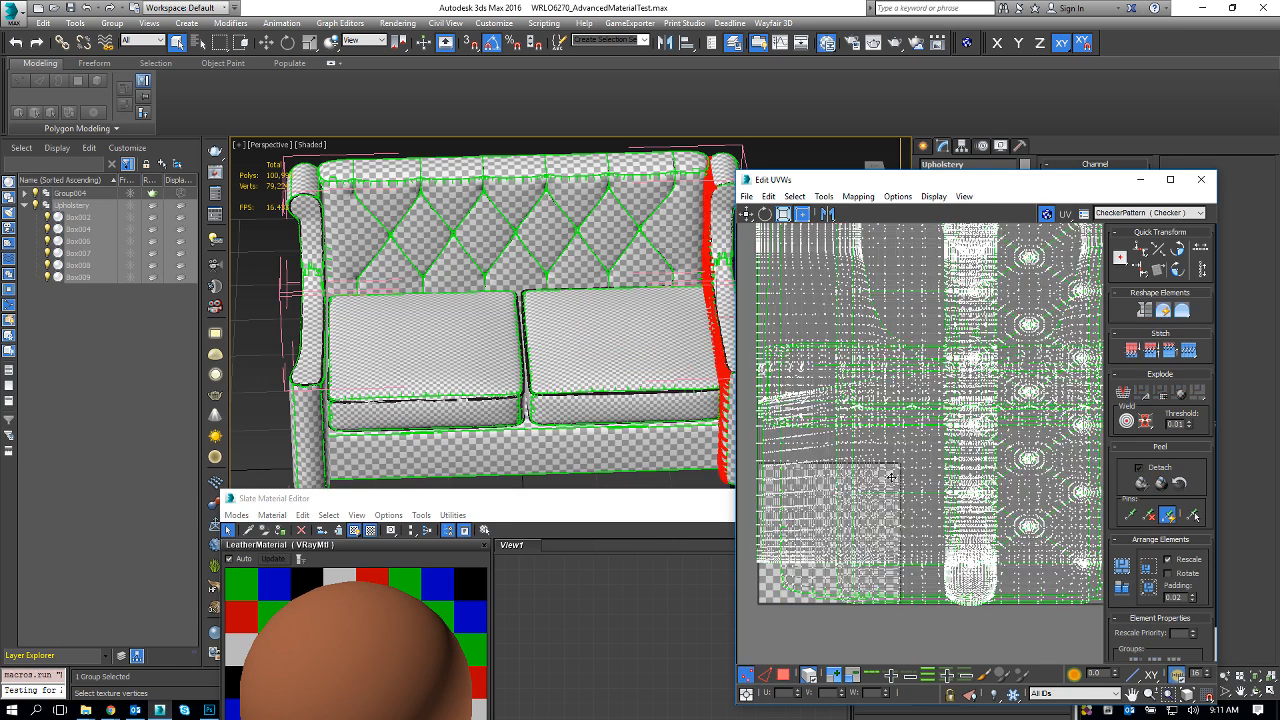
click(820, 592)
drag(790, 619, 865, 534)
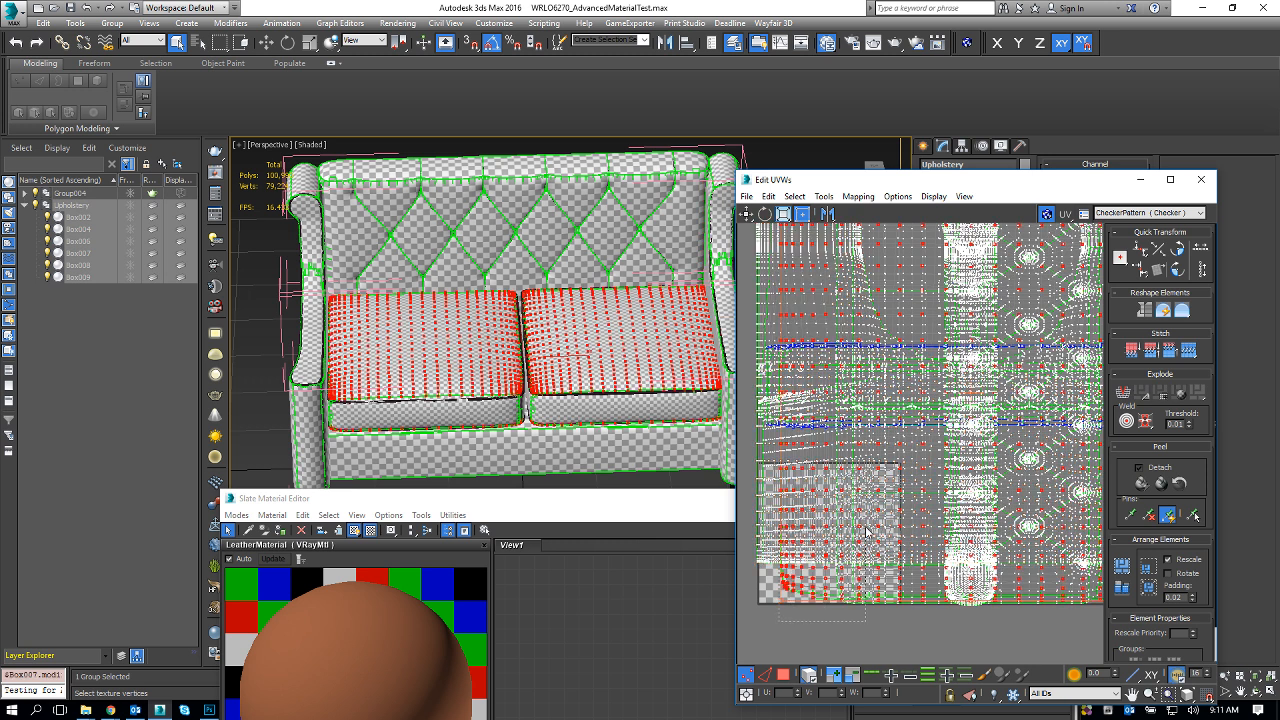
scroll(903, 419, down, 5)
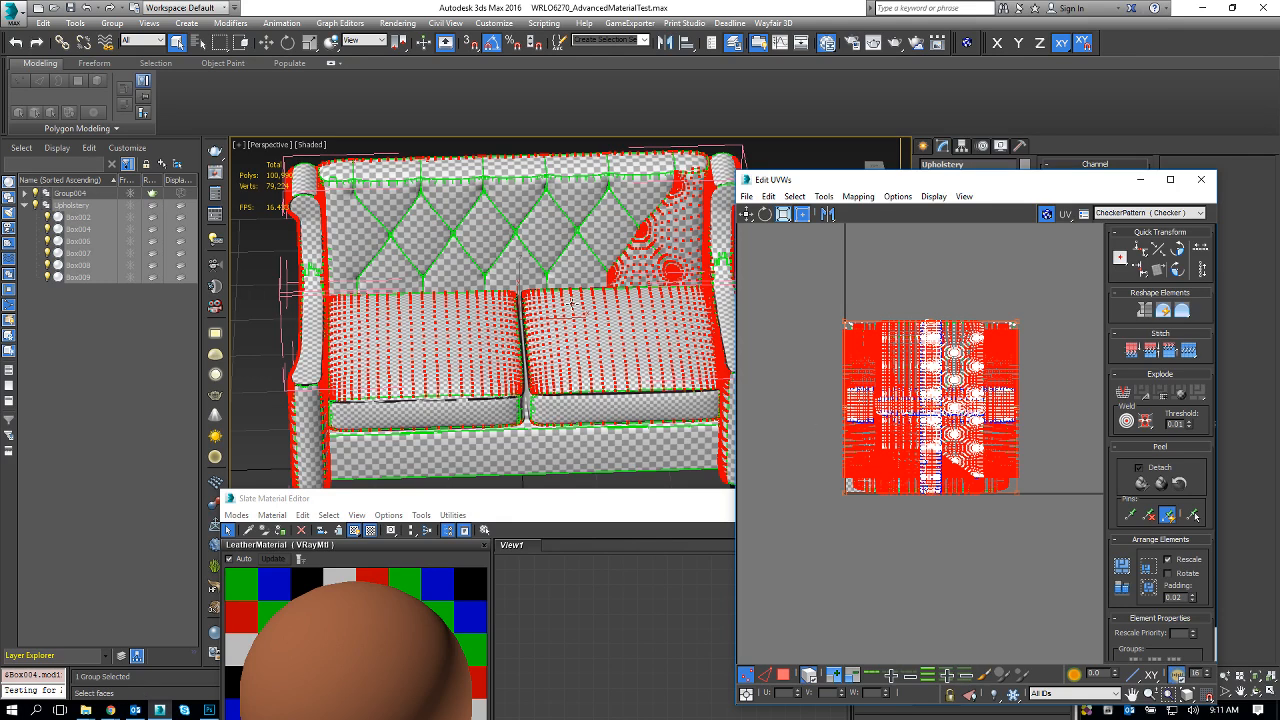
Add and subtract corner areas of the UV layout in the vertex selection to identify the seat cushions' shells
drag(1058, 284, 833, 341)
key(ctrl+z)
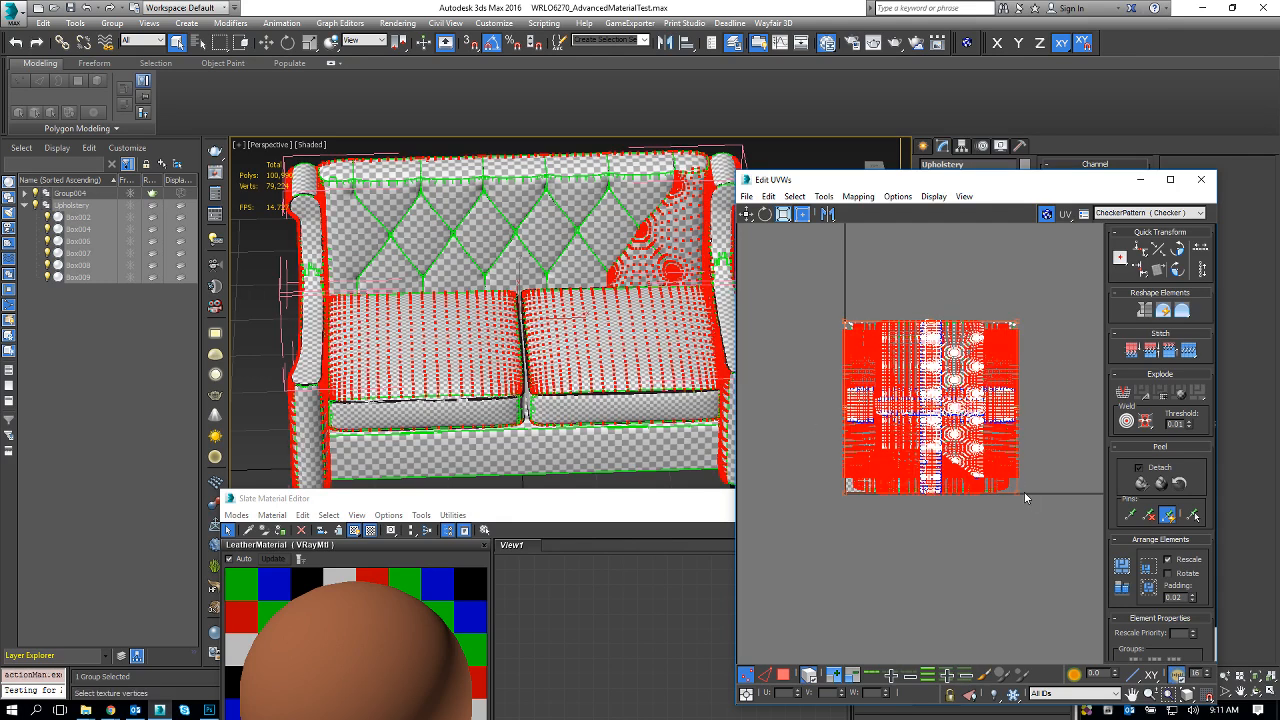
alt+drag(1029, 509, 1002, 487)
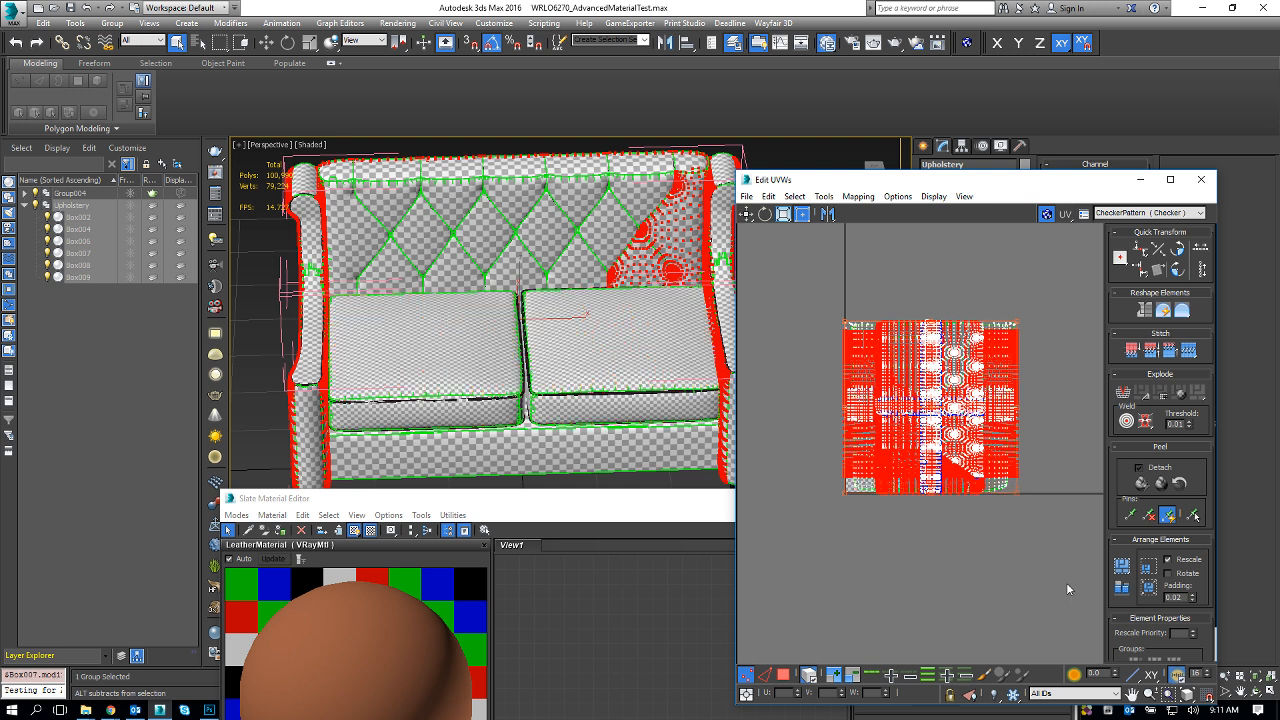
key(ctrl+z)
scroll(858, 488, up, 2)
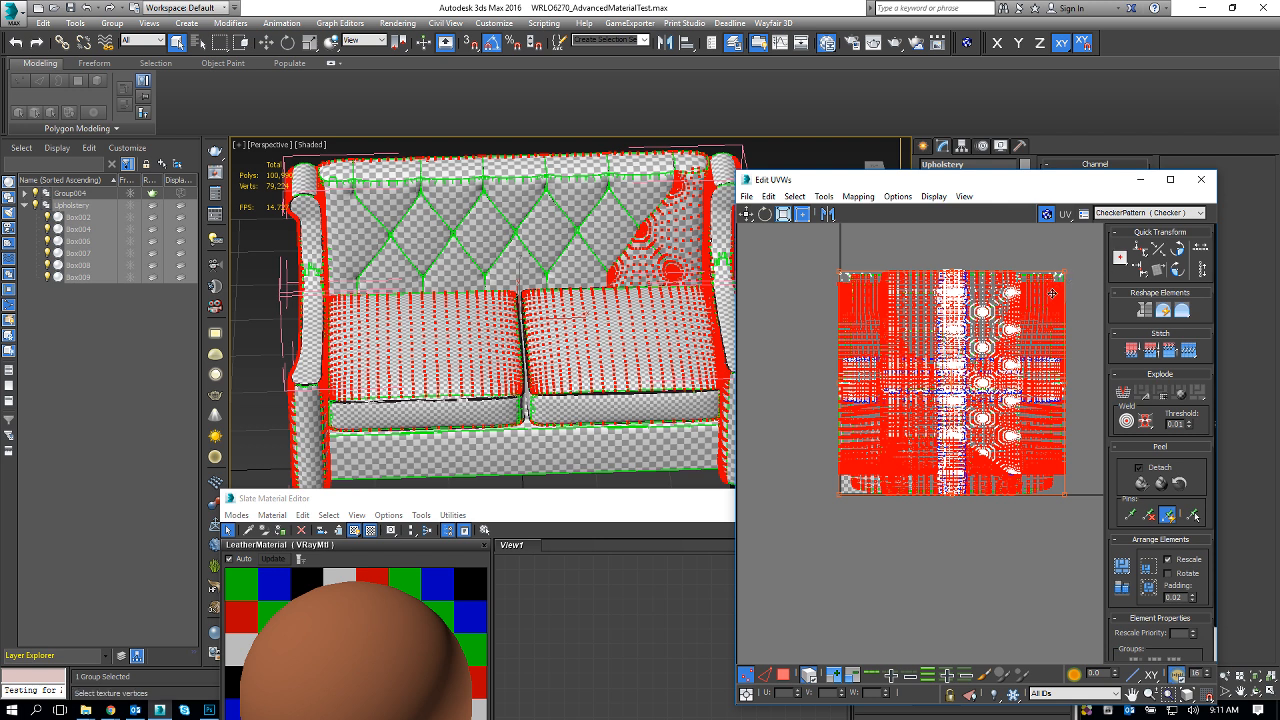
drag(814, 240, 880, 372)
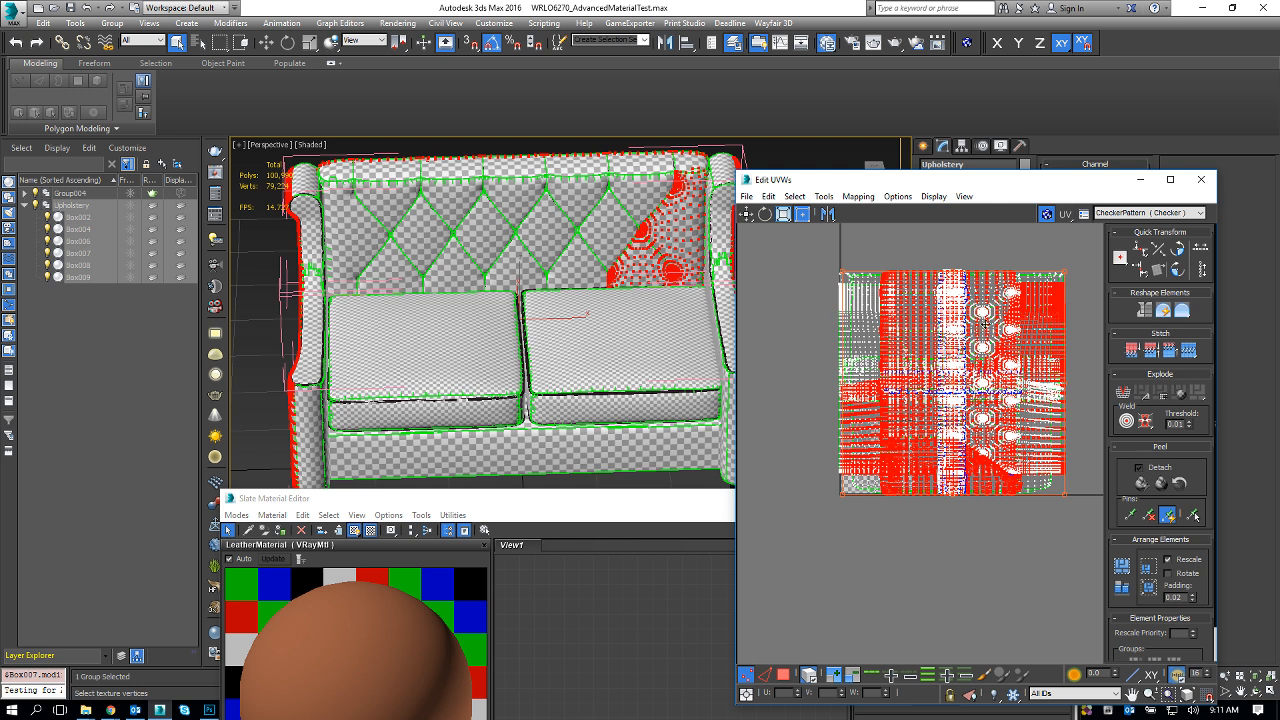
Close the UV editor and delete the Unwrap UVW modifier from the Upholstery group
click(1201, 179)
click(992, 300)
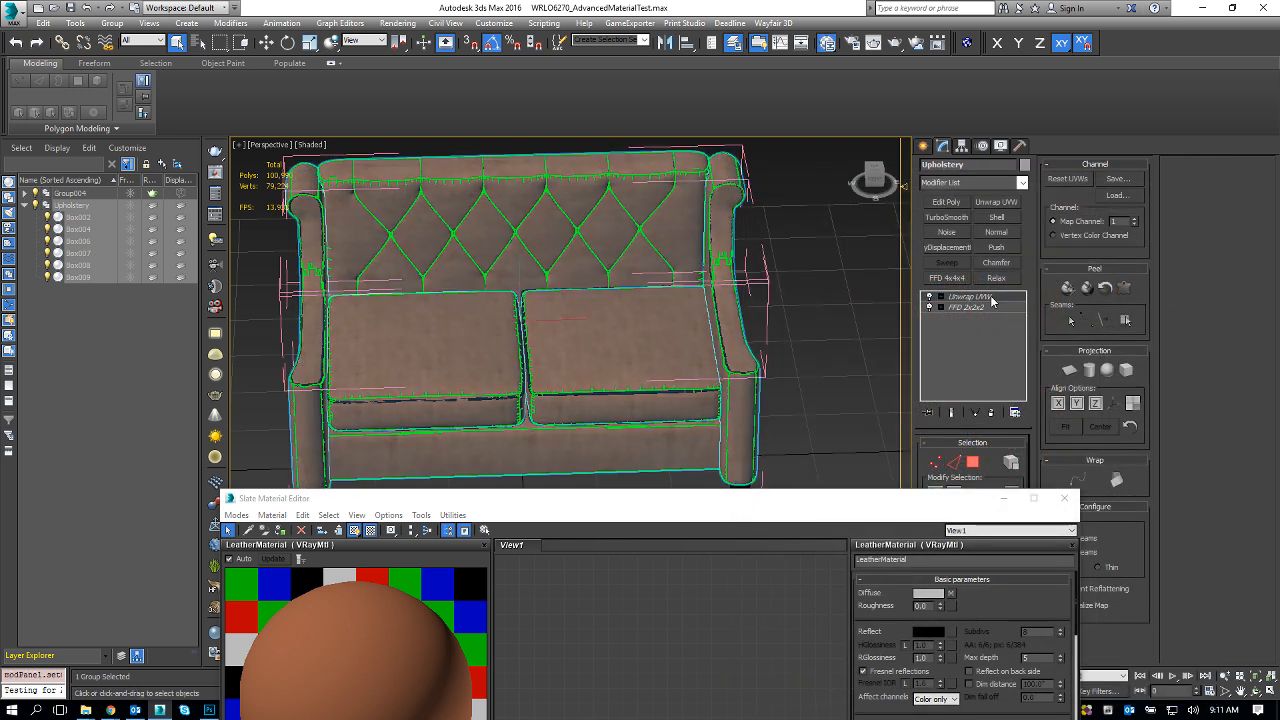
click(990, 414)
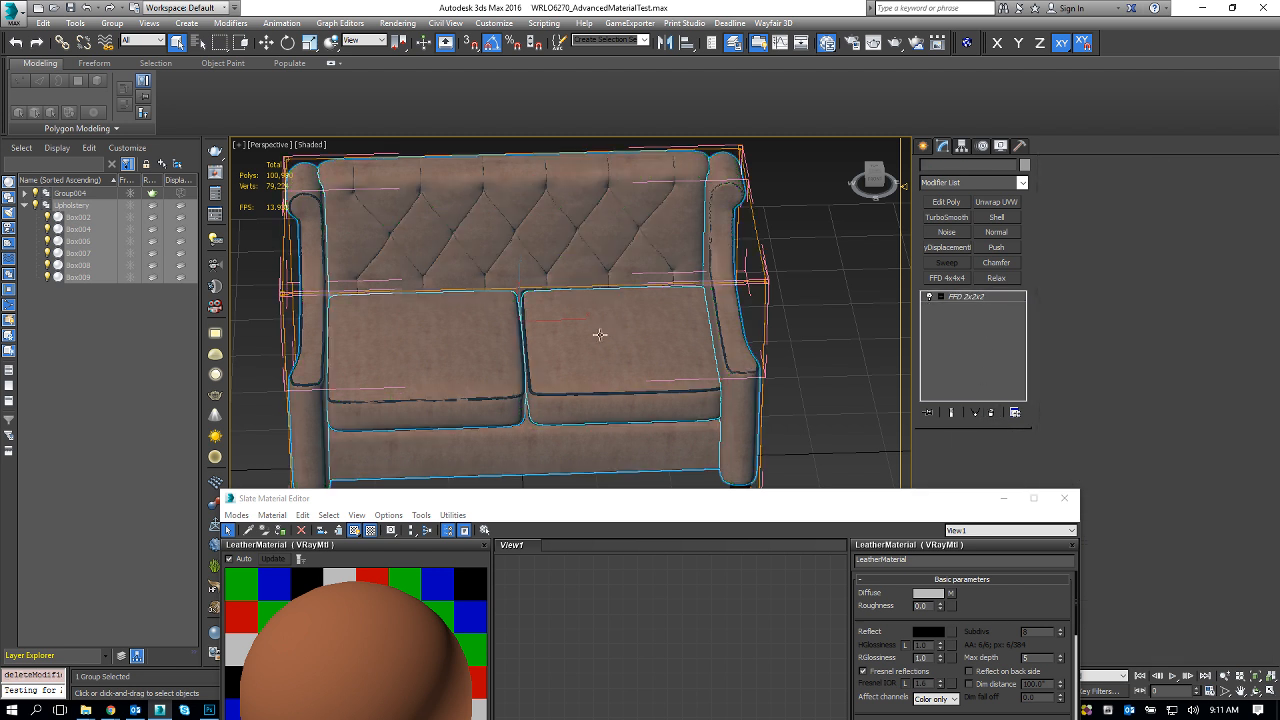
Open the Upholstery group and select both seat cushions inside it
click(110, 22)
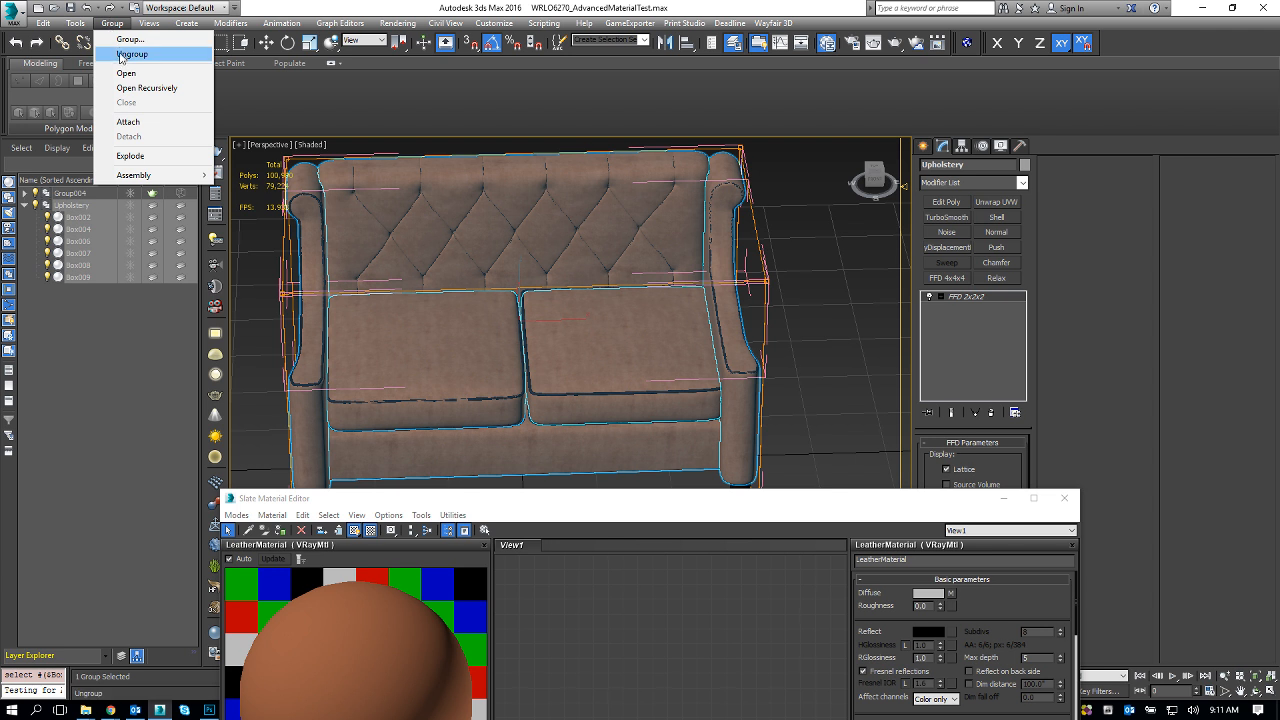
click(130, 54)
click(405, 349)
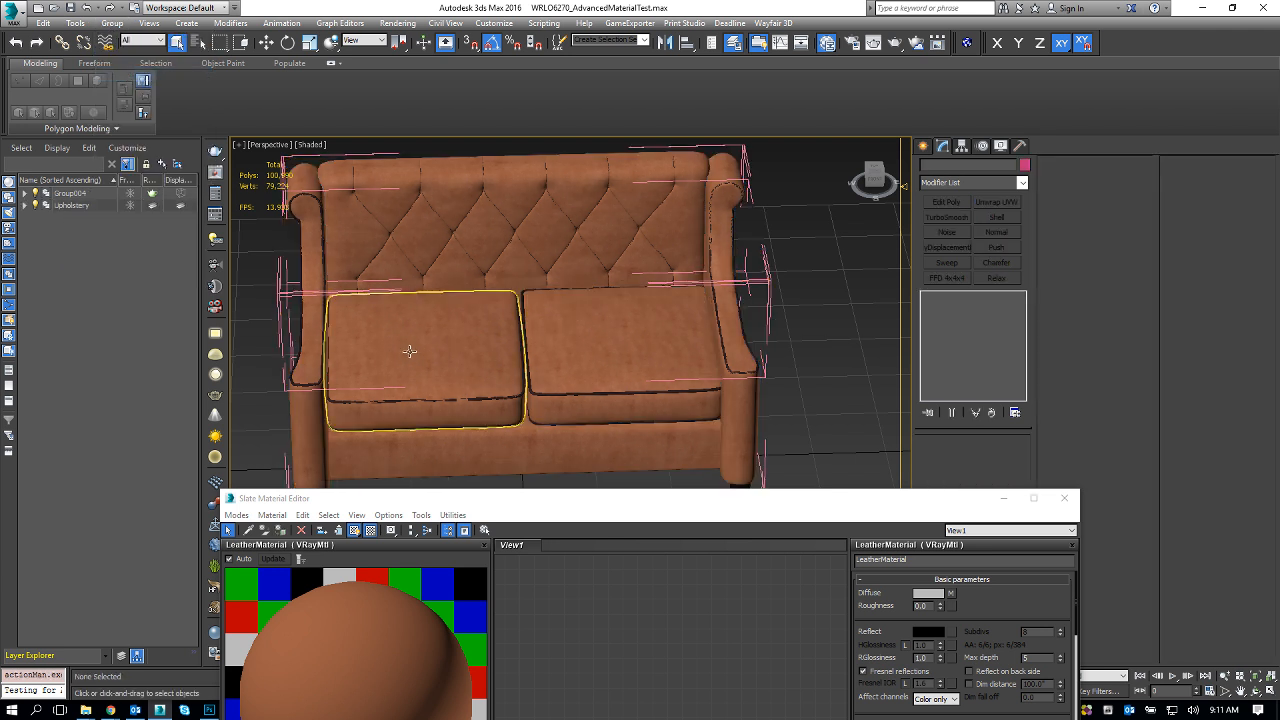
ctrl+click(631, 362)
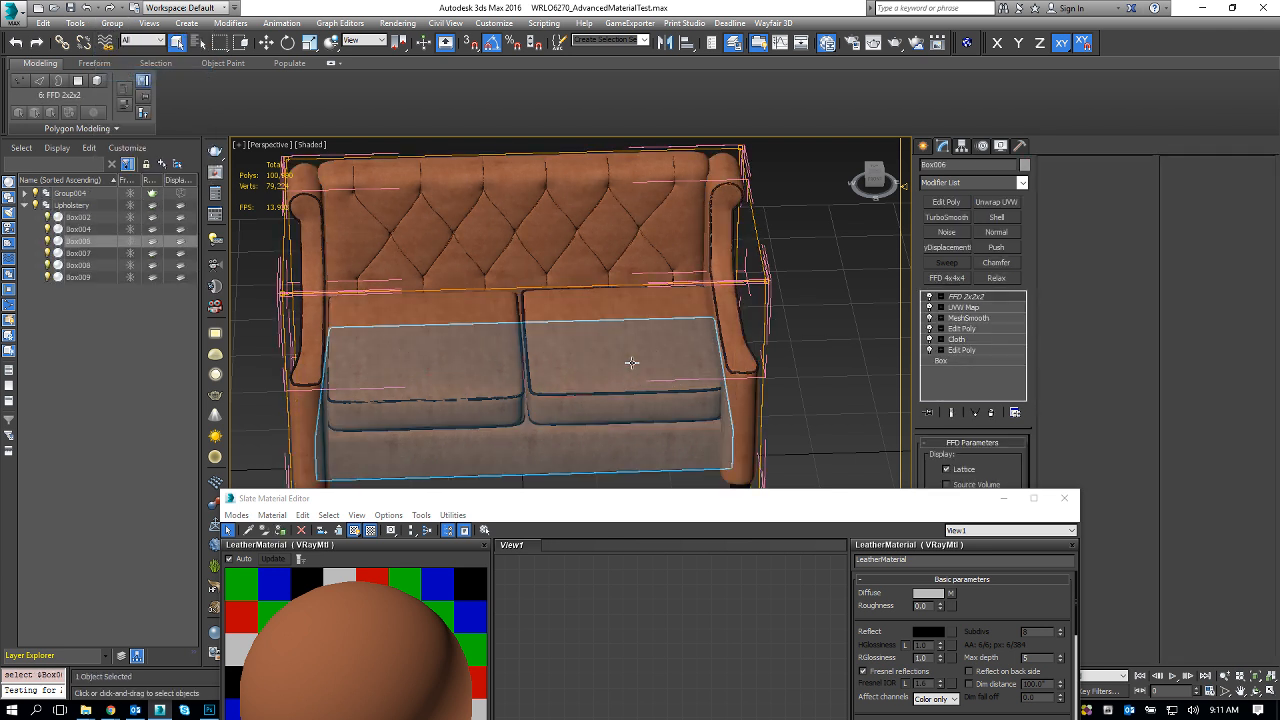
click(421, 372)
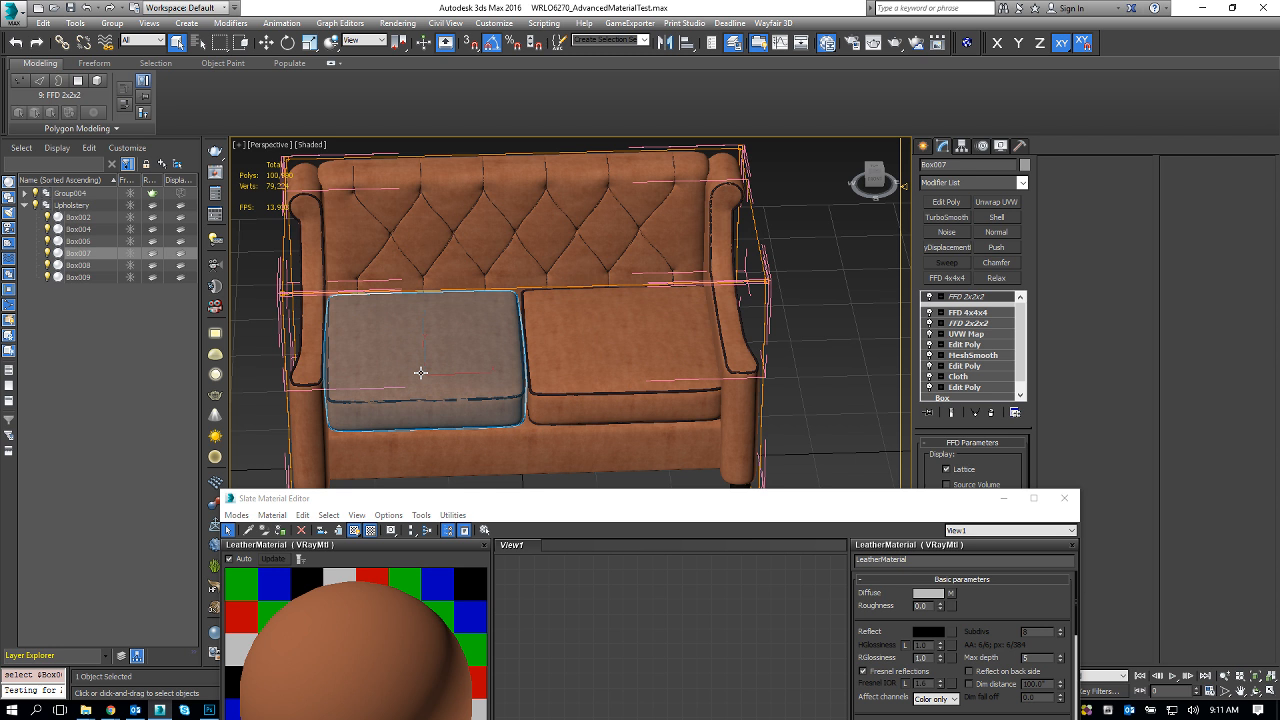
click(610, 376)
ctrl+click(429, 371)
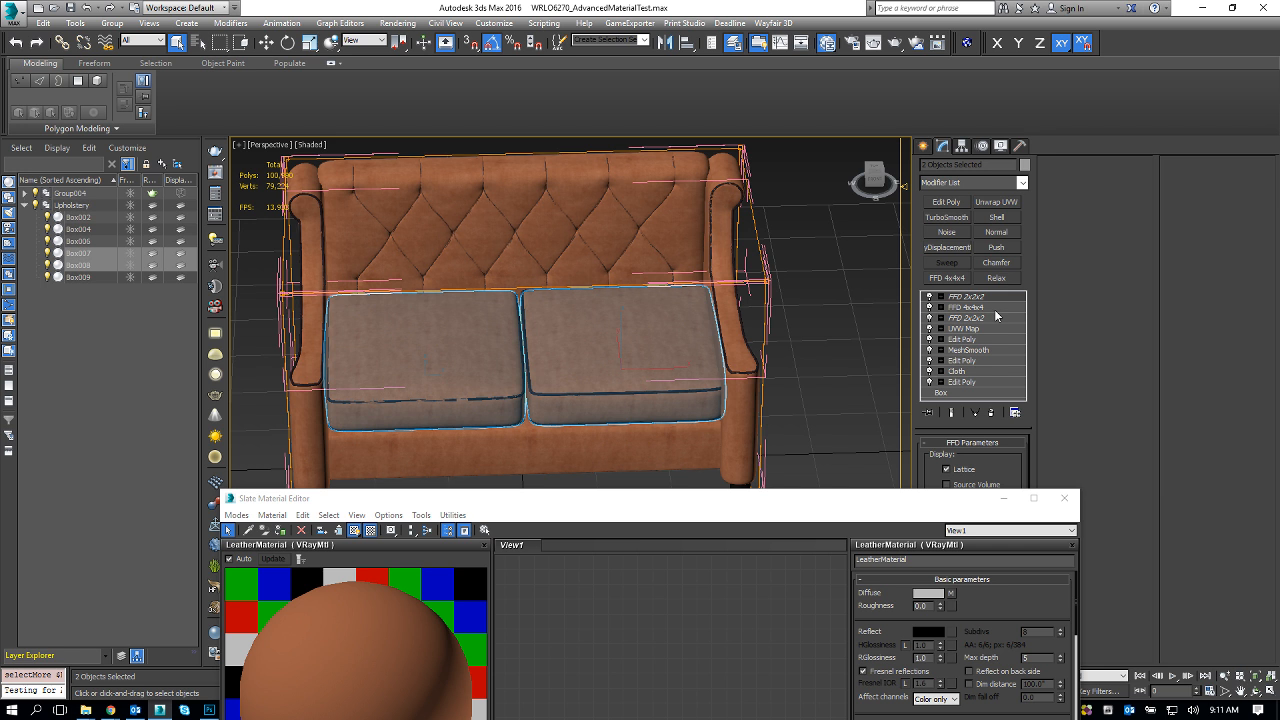
Apply an Unwrap UVW modifier to both seat cushions and open their UV editor
click(1016, 204)
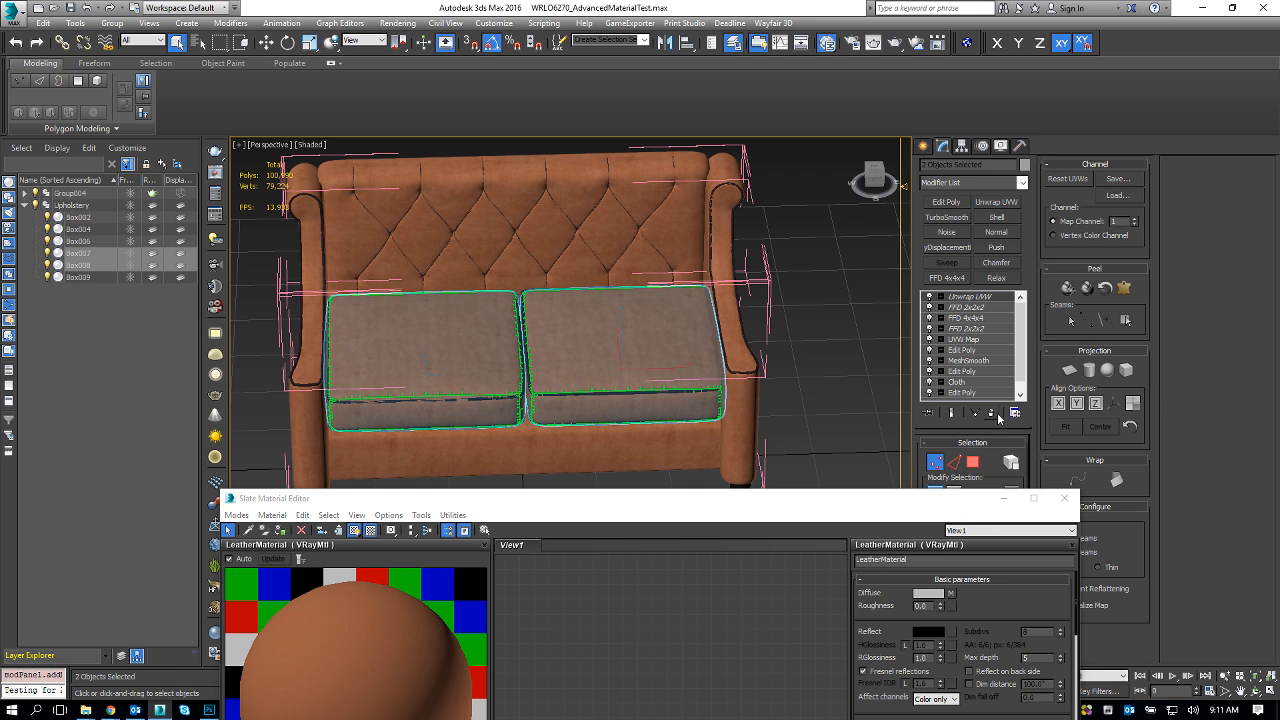
drag(990, 507, 634, 490)
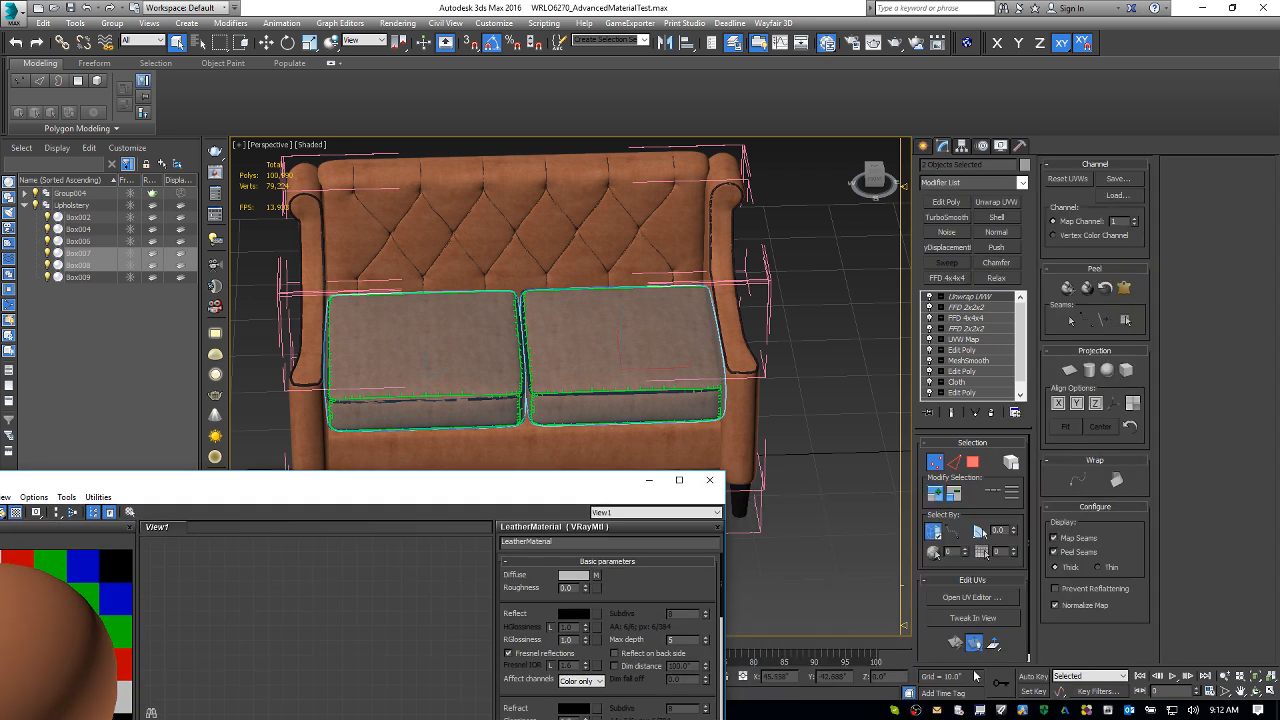
click(994, 600)
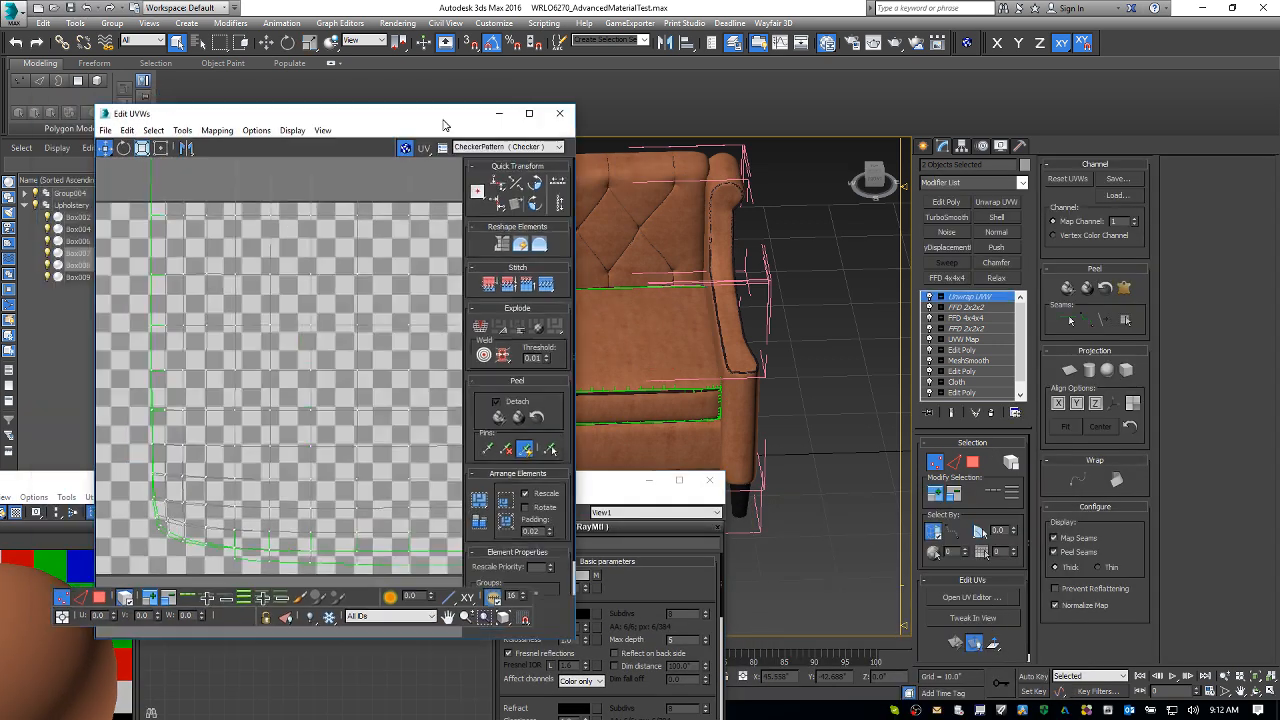
Select all the seat cushions' UVs and scale them down uniformly to about half their size
scroll(877, 389, down, 10)
scroll(877, 389, up, 3)
key(ctrl+a)
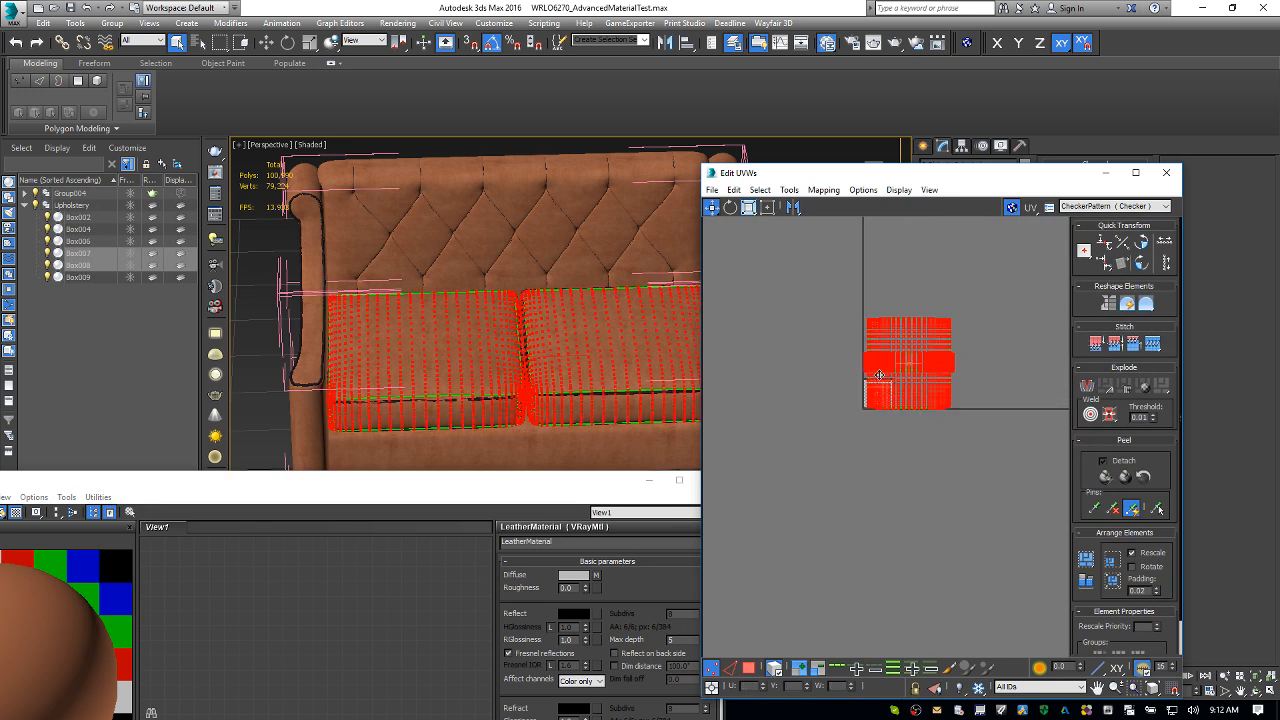
key(r)
drag(879, 367, 844, 414)
Scale the cushions' UVs down slightly further while comparing their leather texture with the tufted backrest
middle_drag(529, 220, 511, 246)
key(1)
scroll(528, 262, up, 4)
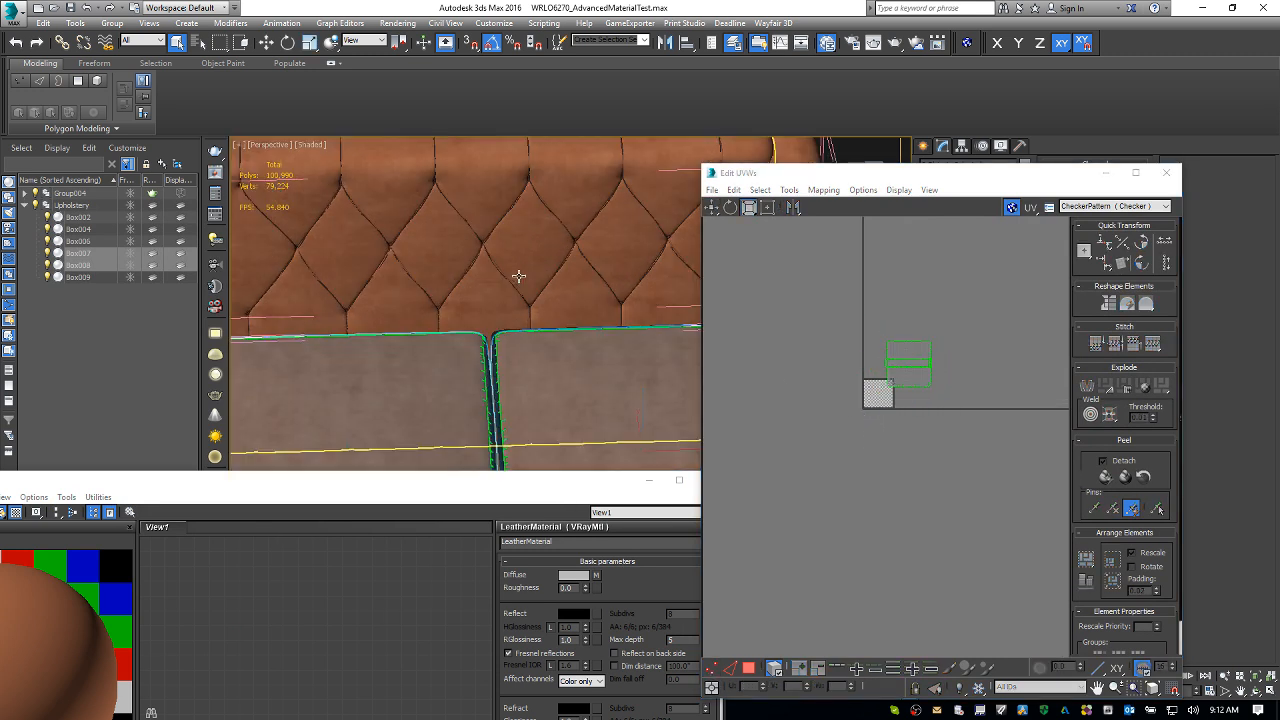
mouse_move(590, 309)
alt+middle_down()
mouse_move(575, 341)
mouse_move(585, 294)
alt+middle_up()
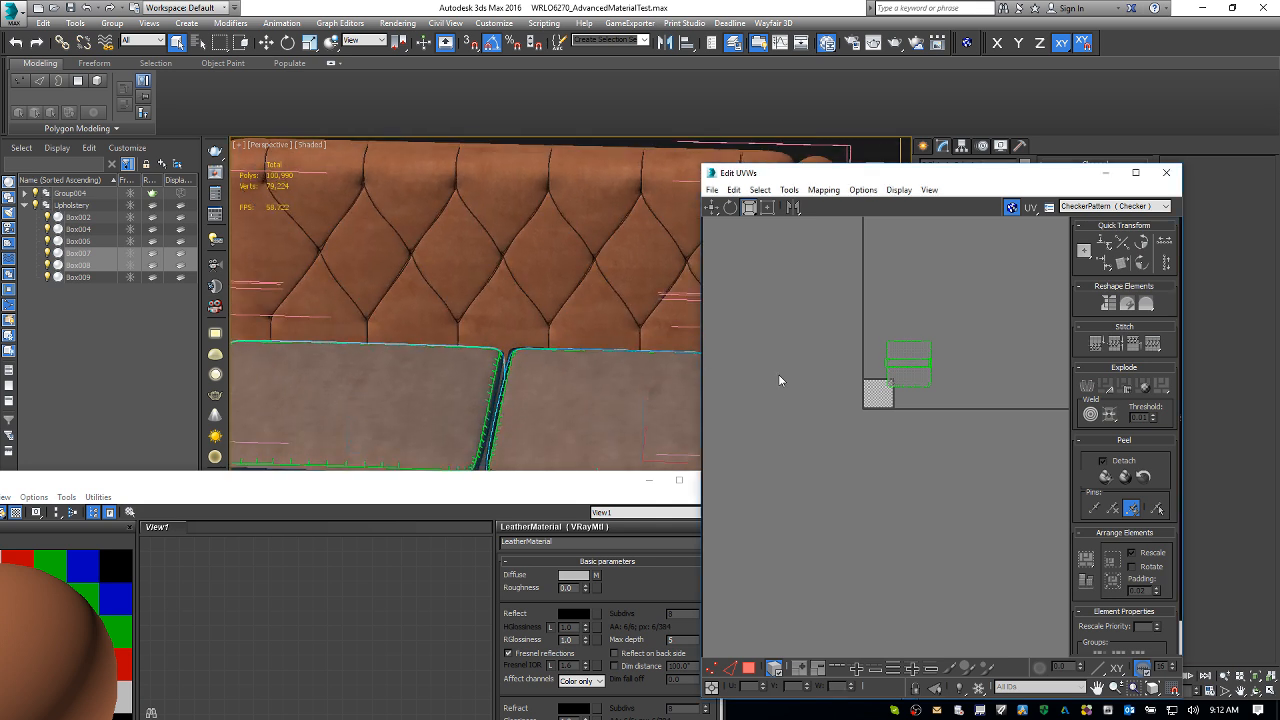
key(1)
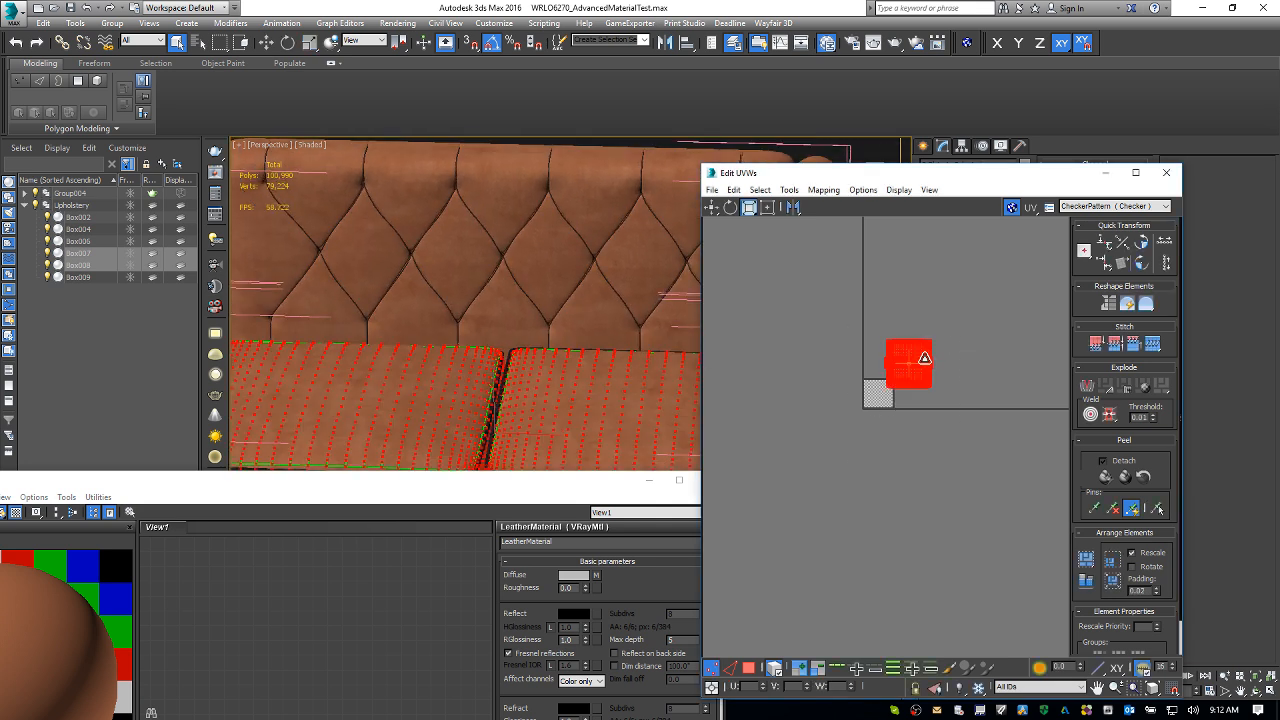
alt+middle_drag(531, 353, 569, 377)
key(1)
drag(617, 486, 775, 573)
alt+middle_drag(517, 384, 550, 380)
scroll(545, 368, up, 3)
drag(969, 298, 897, 377)
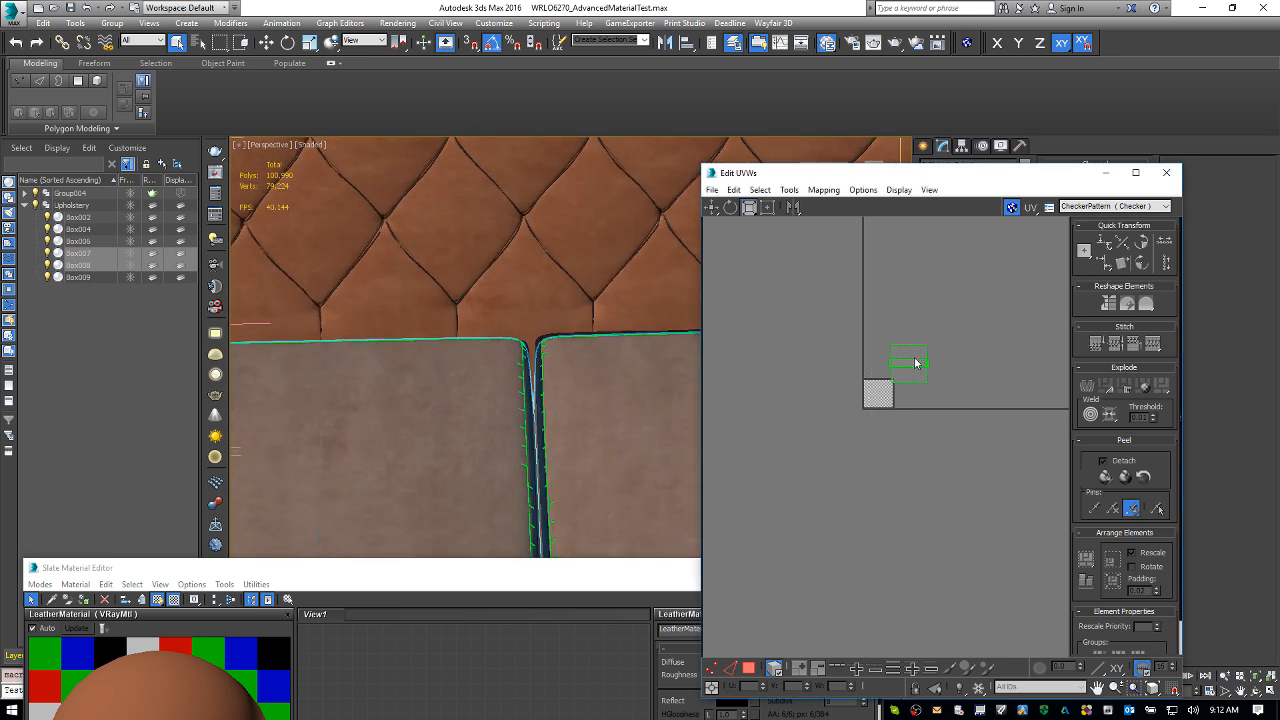
Move the cushions' UV shells outside the UV tile, diagonally below its origin corner, and close the UV editor
click(916, 362)
key(w)
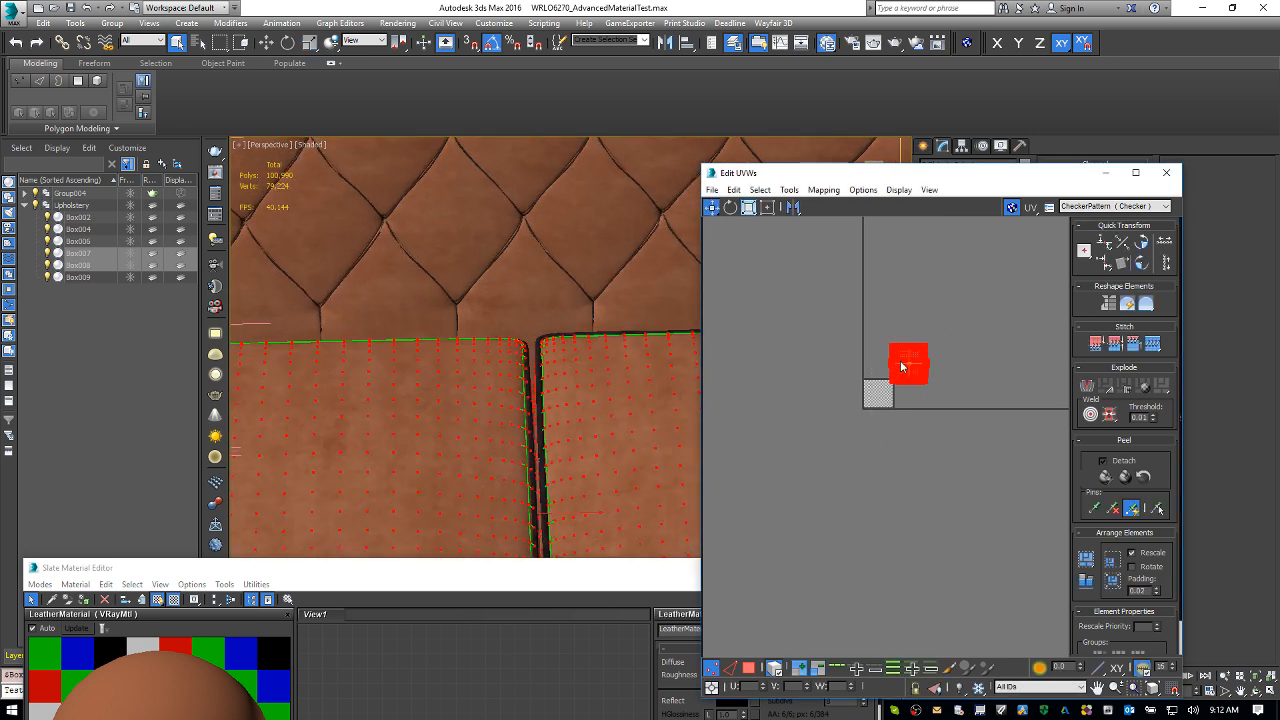
drag(922, 357, 850, 444)
click(834, 363)
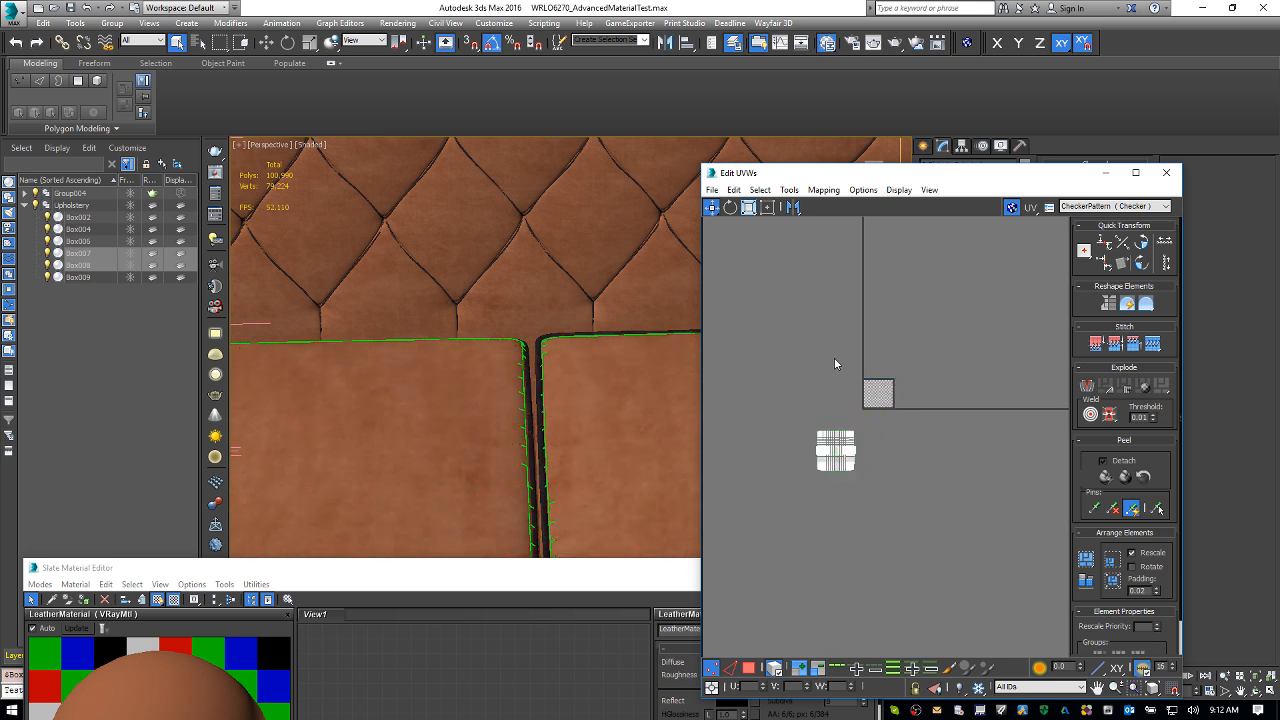
click(1166, 172)
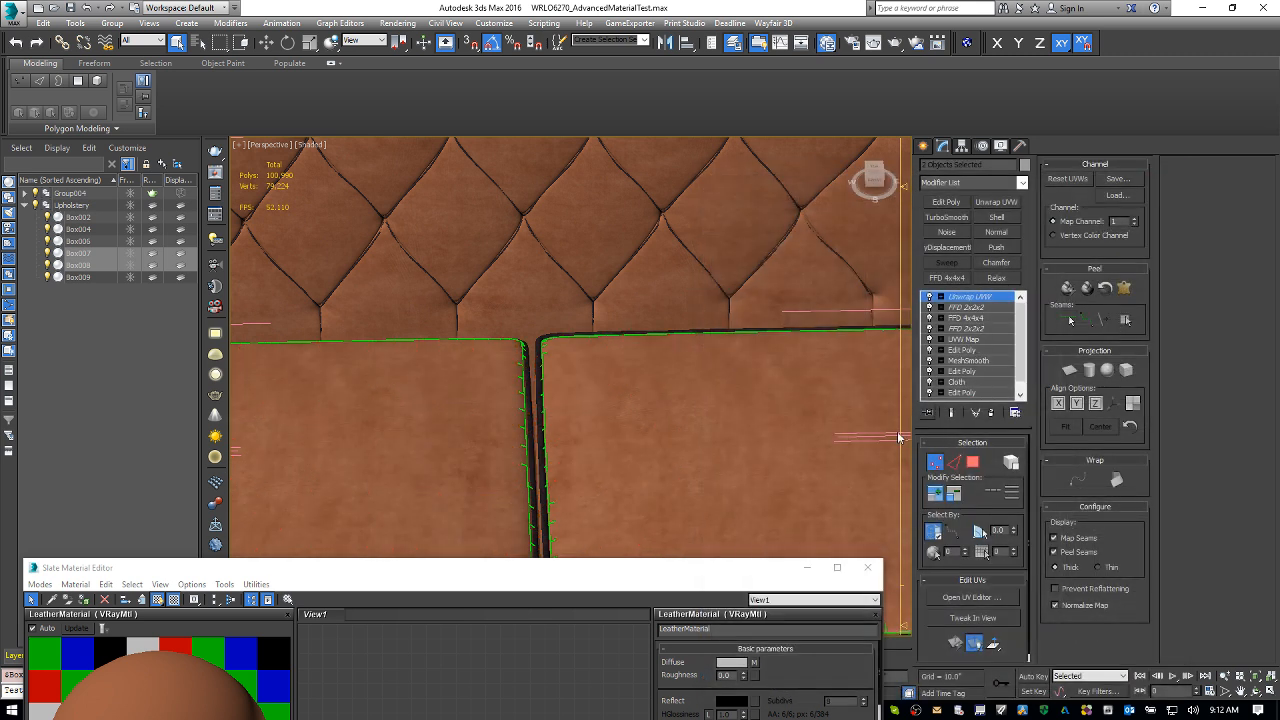
Leave vertex selection on the cushions' Unwrap UVW modifier and close the Upholstery group
click(986, 301)
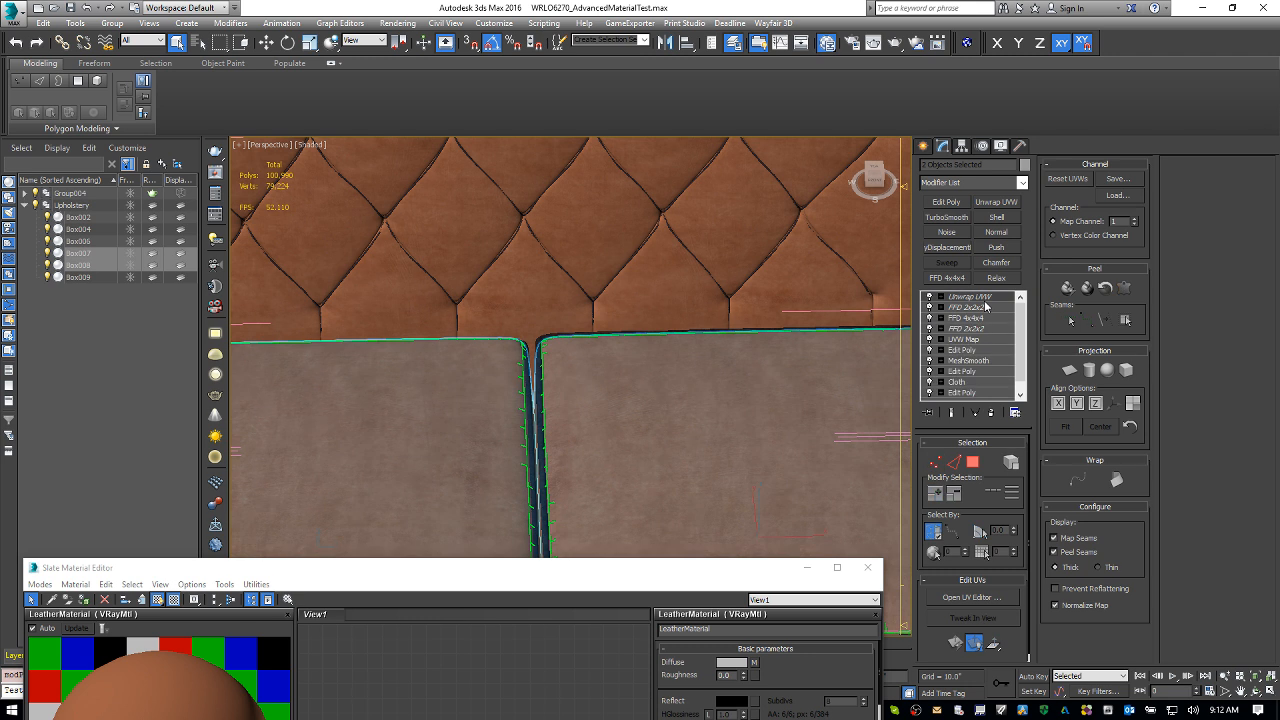
scroll(731, 475, down, 5)
click(111, 23)
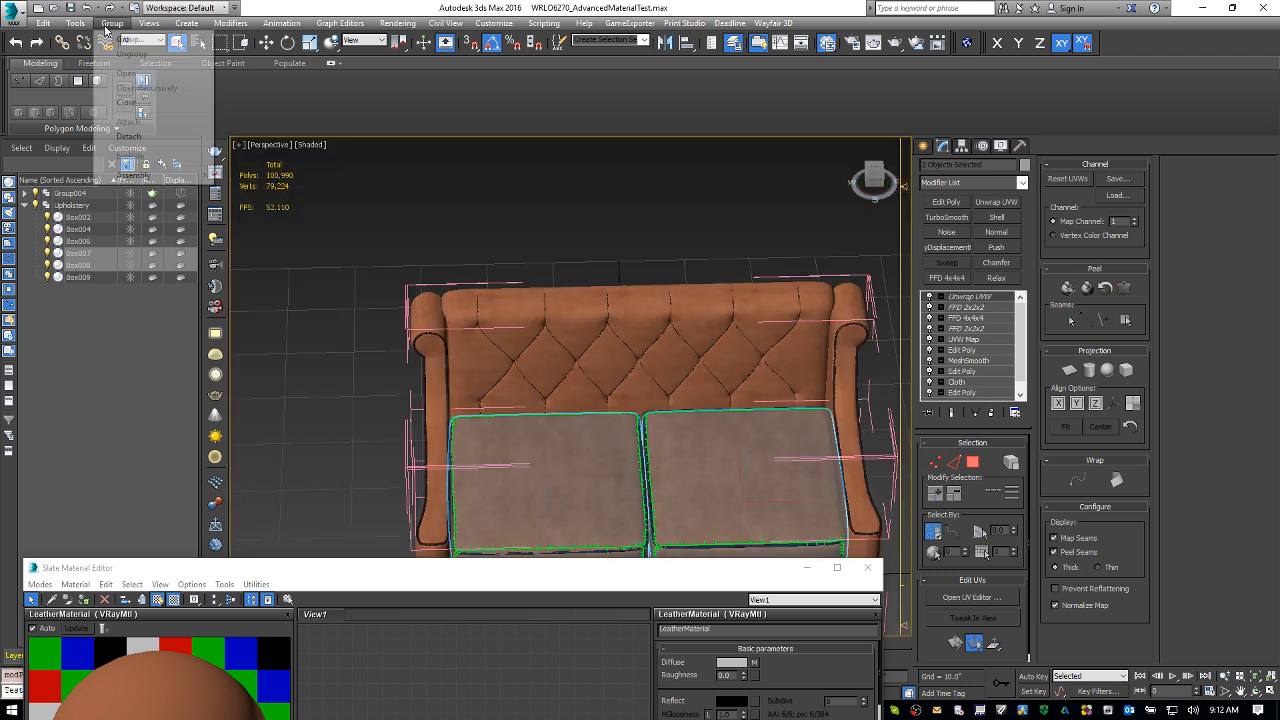
click(130, 103)
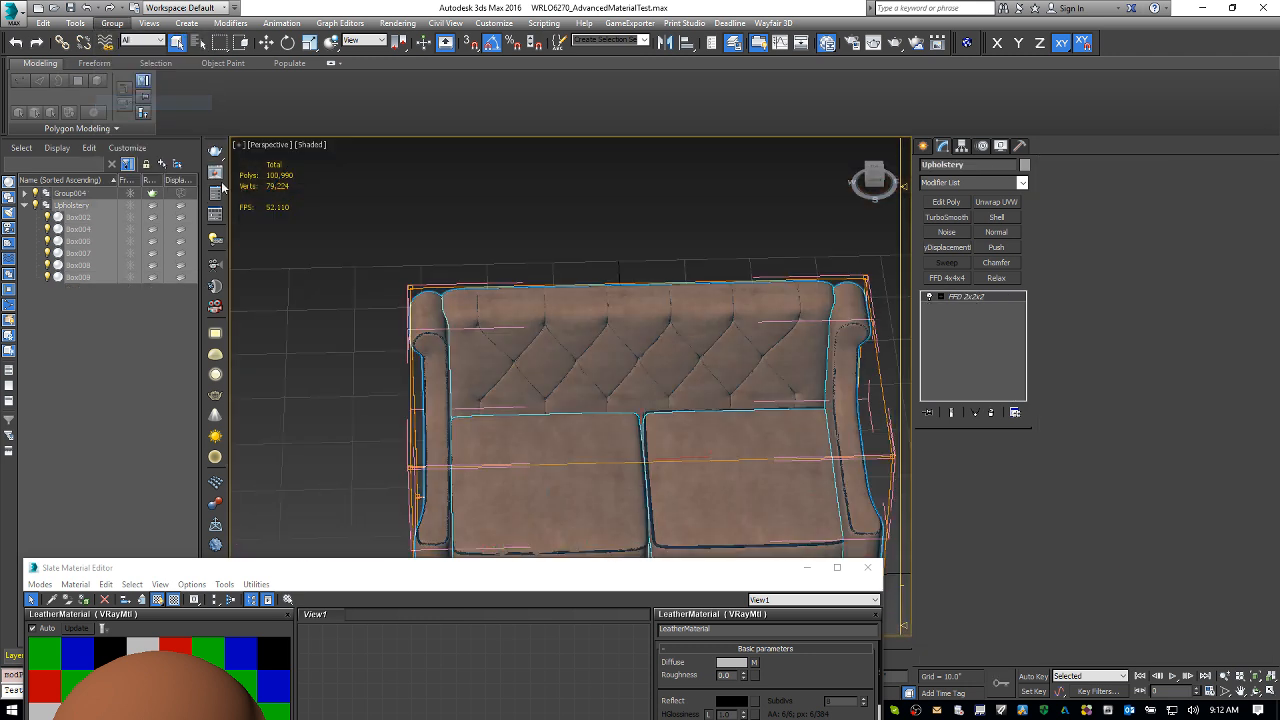
Temporarily apply Unwrap UVW to the Upholstery group with CheckerPattern (Checker) to compare the cushions' scale with the backrest, and undo it
click(995, 203)
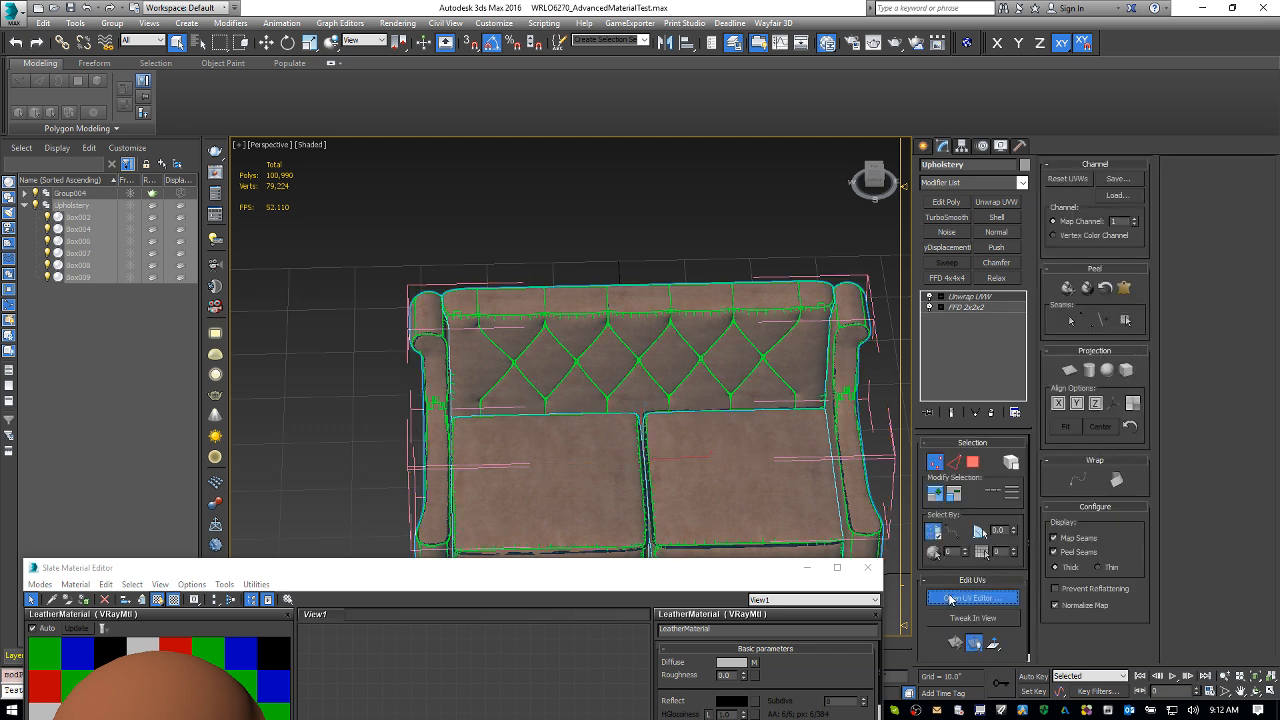
click(972, 597)
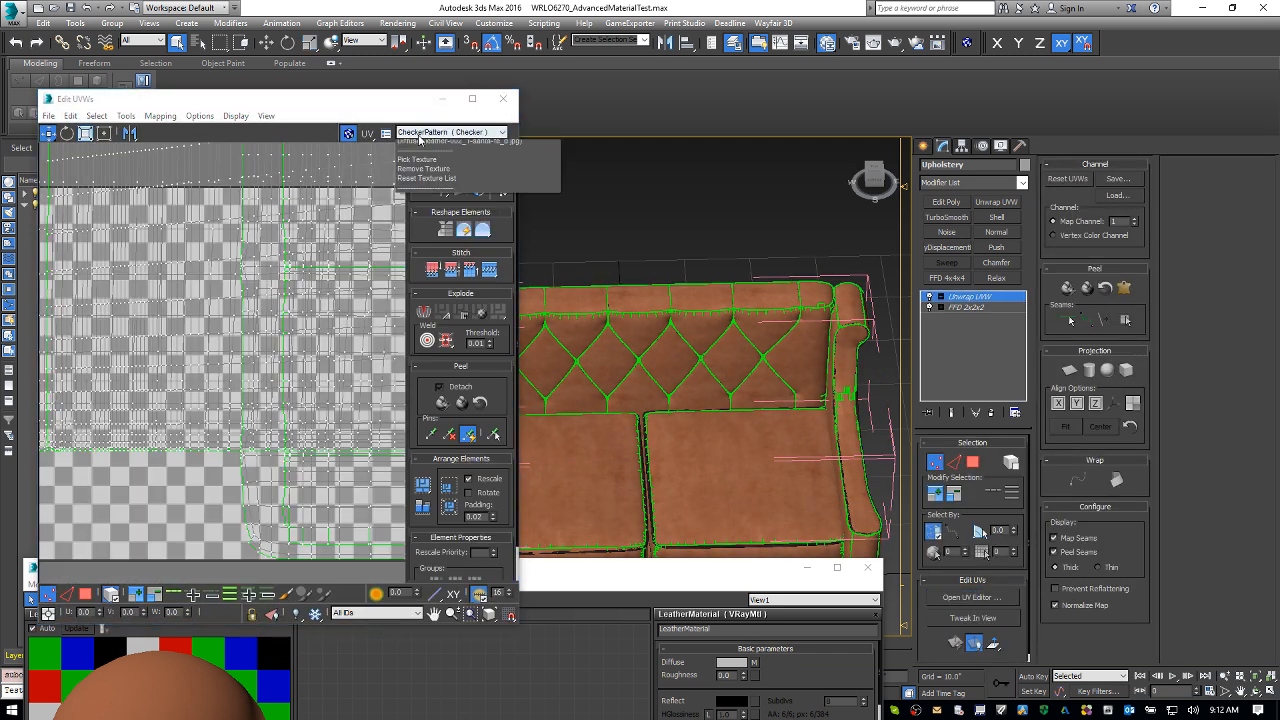
middle_drag(733, 467, 736, 409)
scroll(736, 408, up, 3)
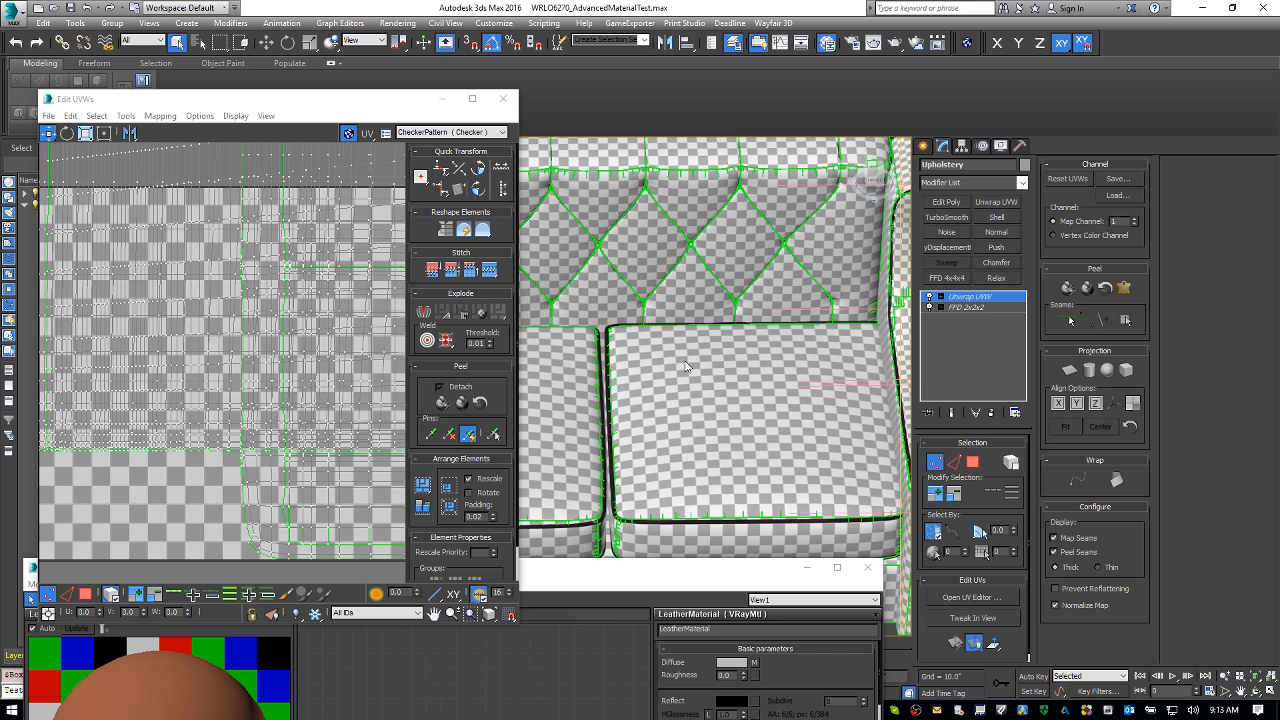
key(ctrl+z)
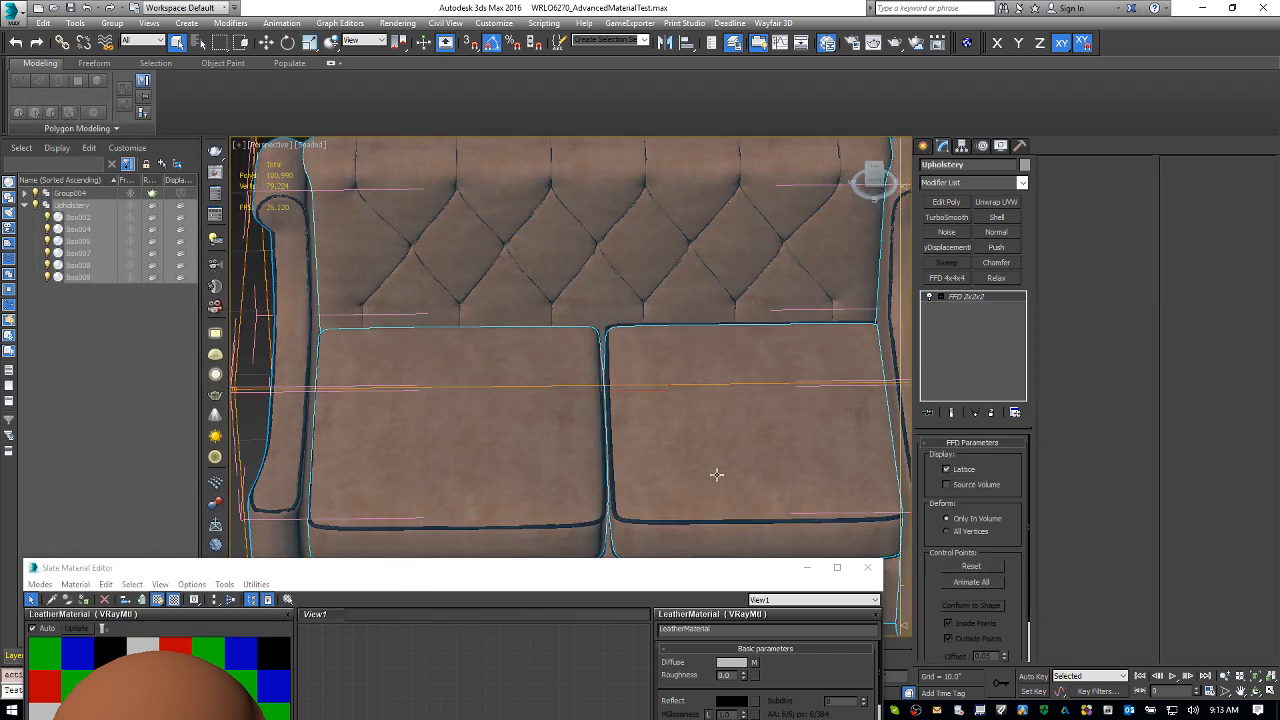
Move the material editor so its node graph is accessible, and switch to Chrome to examine the Clearview Leather Sofa reference photo
drag(772, 560, 772, 107)
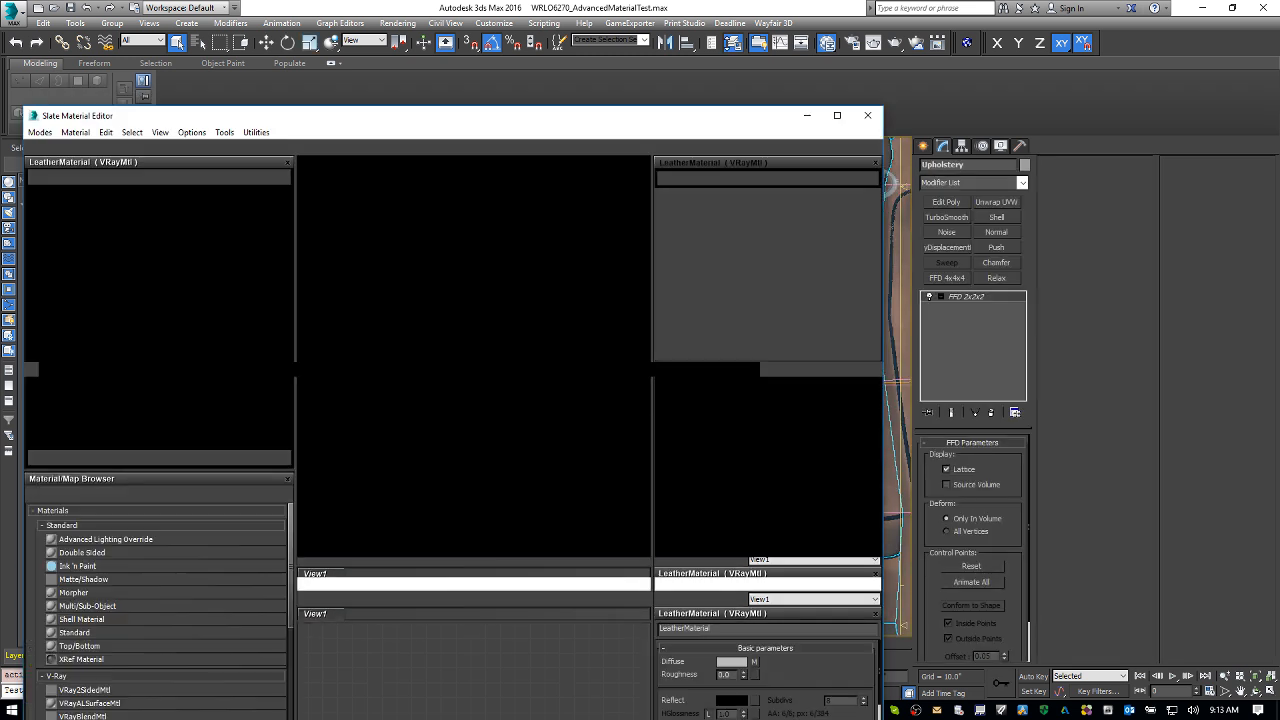
drag(422, 118, 885, 206)
key(alt+Tab)
key(alt+Tab)
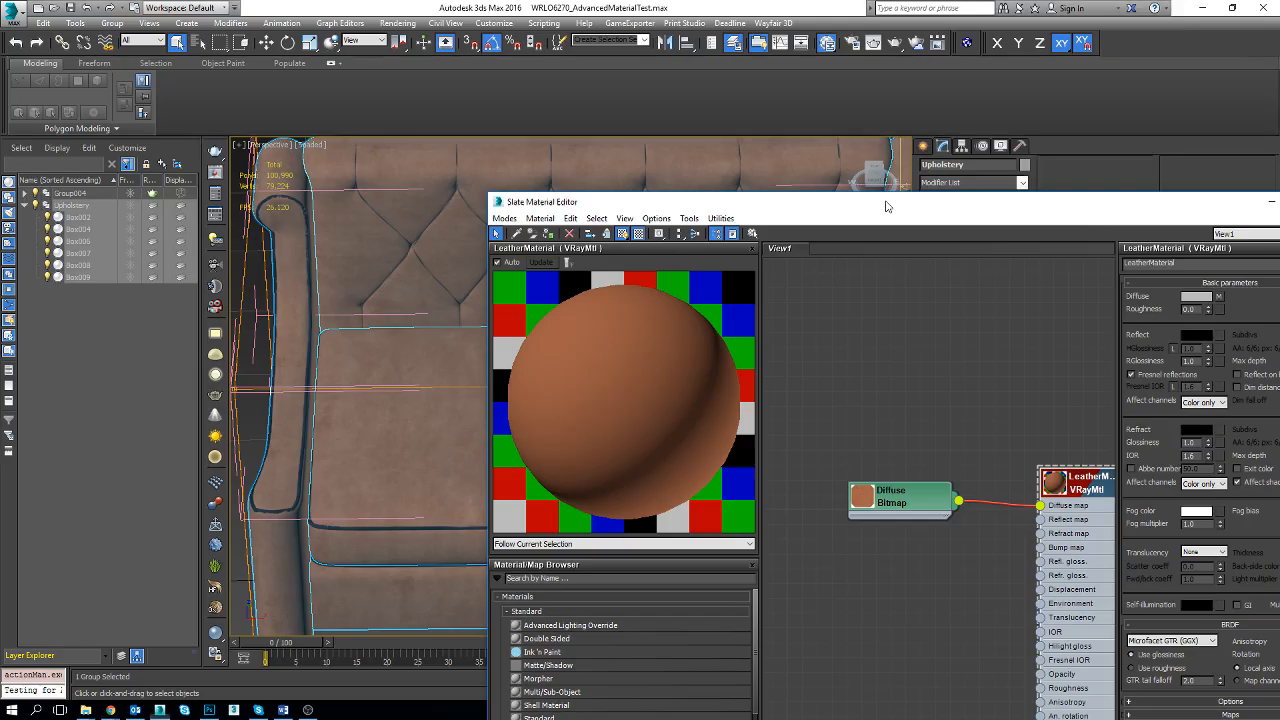
key(alt+Tab)
key(Tab)
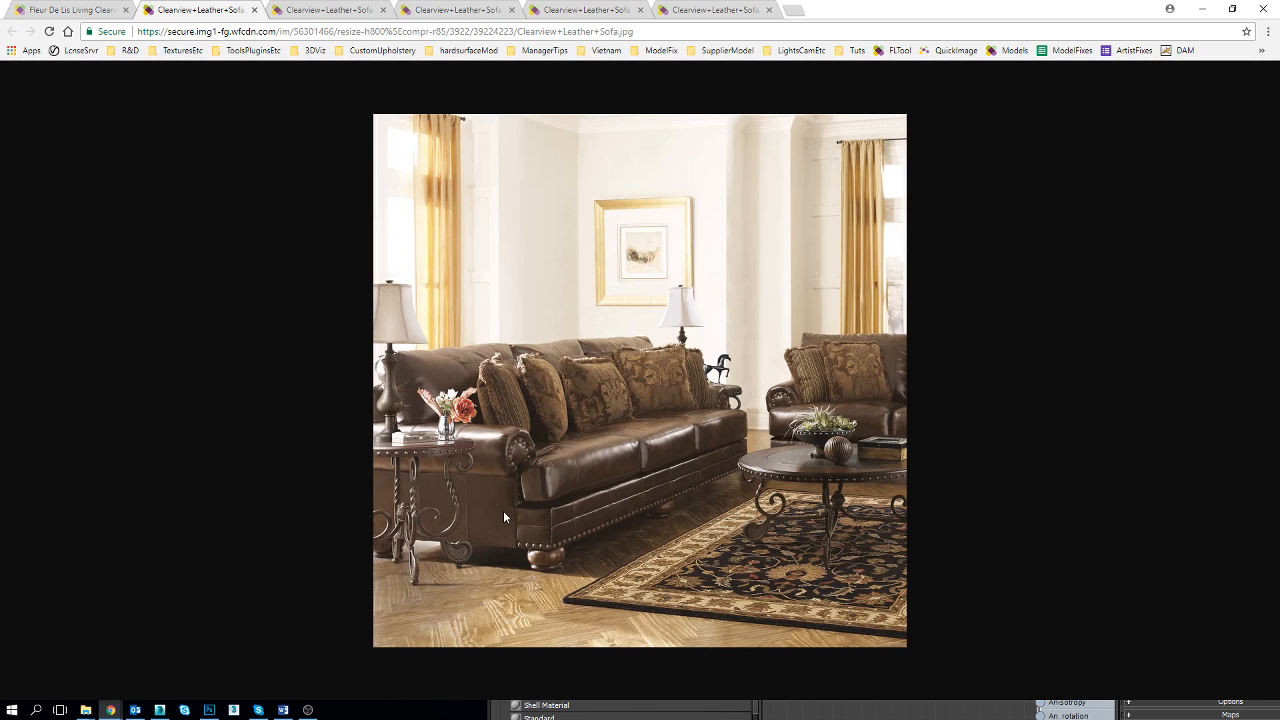
Return to 3ds Max, insert a Color Correction map between the Diffuse bitmap and LeatherMaterial's diffuse input, and open its parameters
key(alt+Tab)
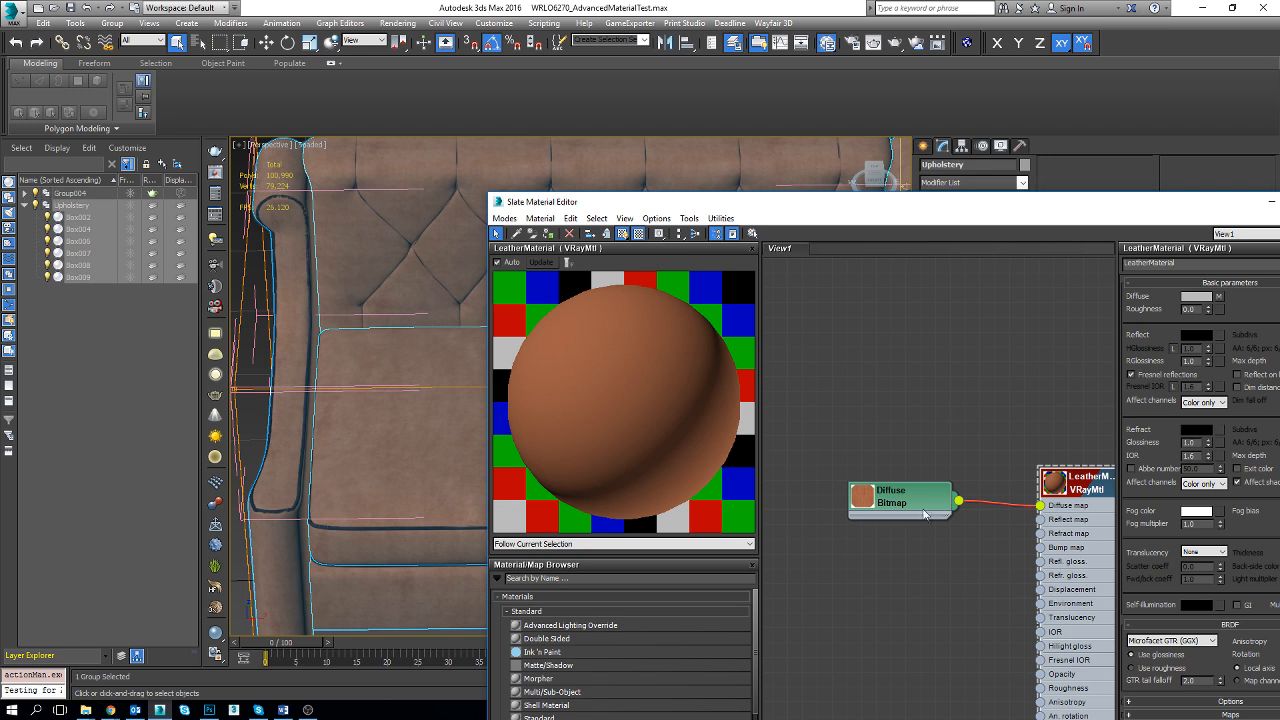
click(870, 512)
click(607, 577)
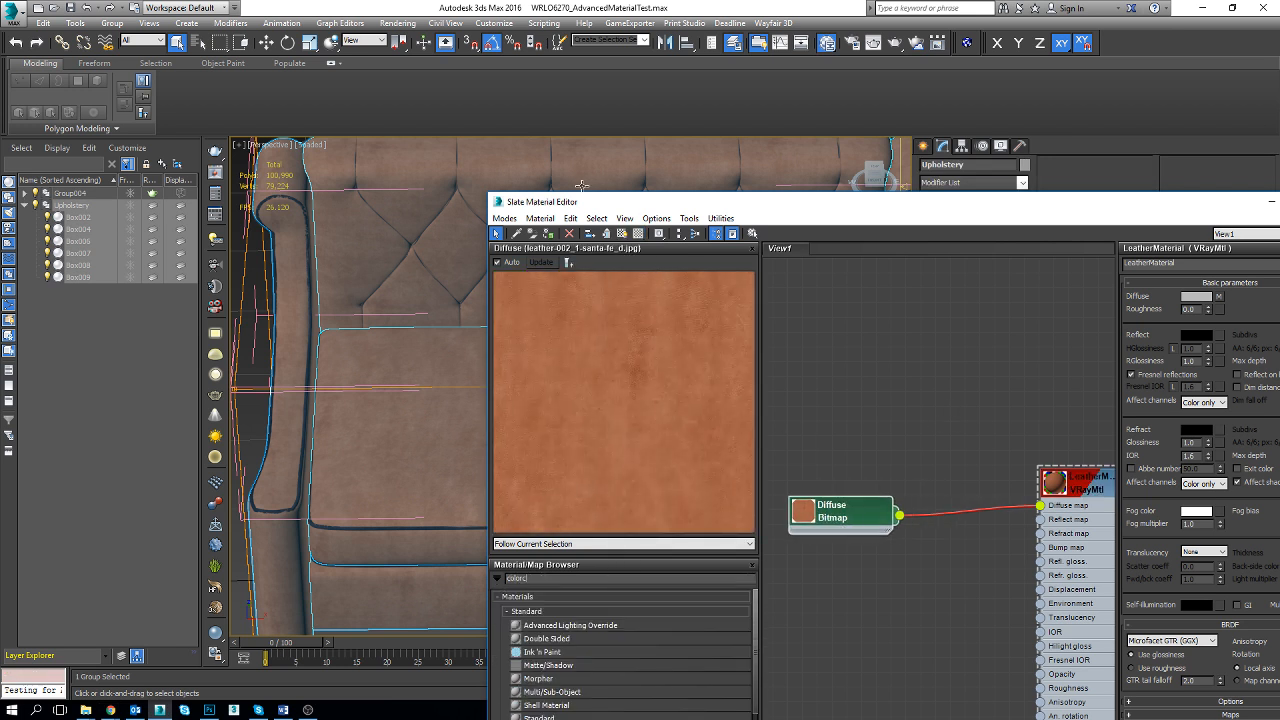
drag(496, 201, 476, 9)
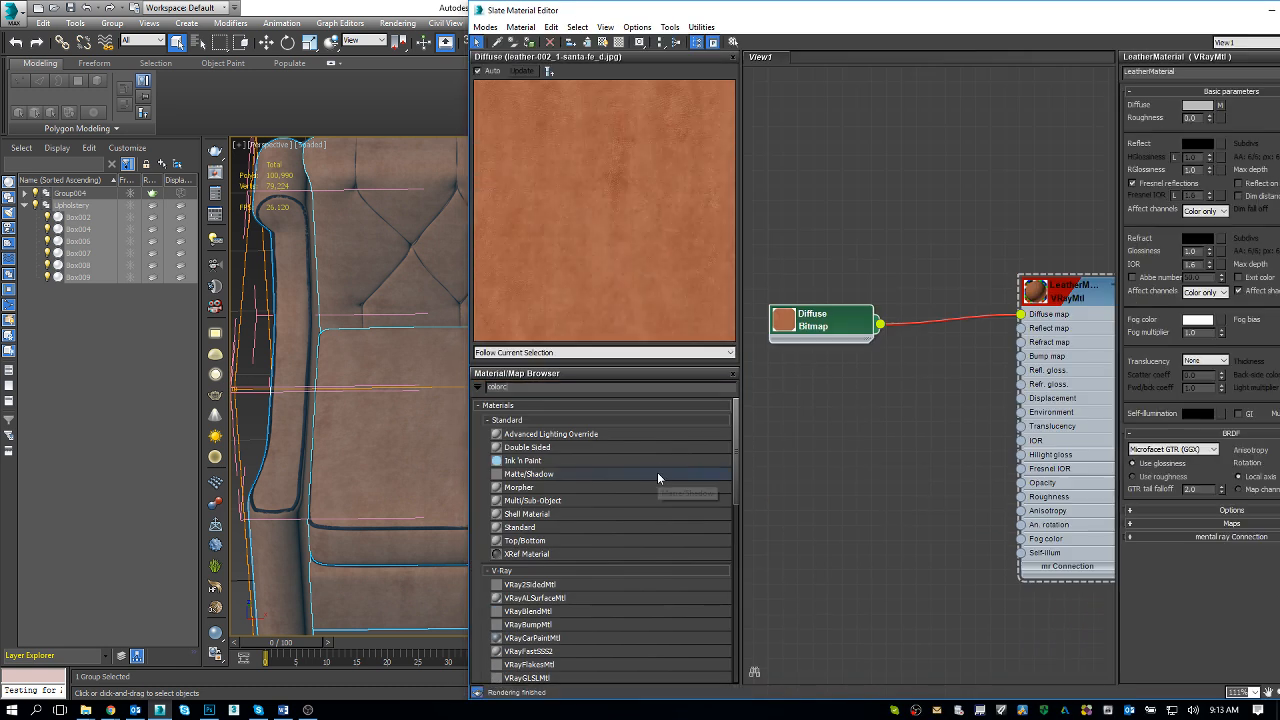
click(509, 386)
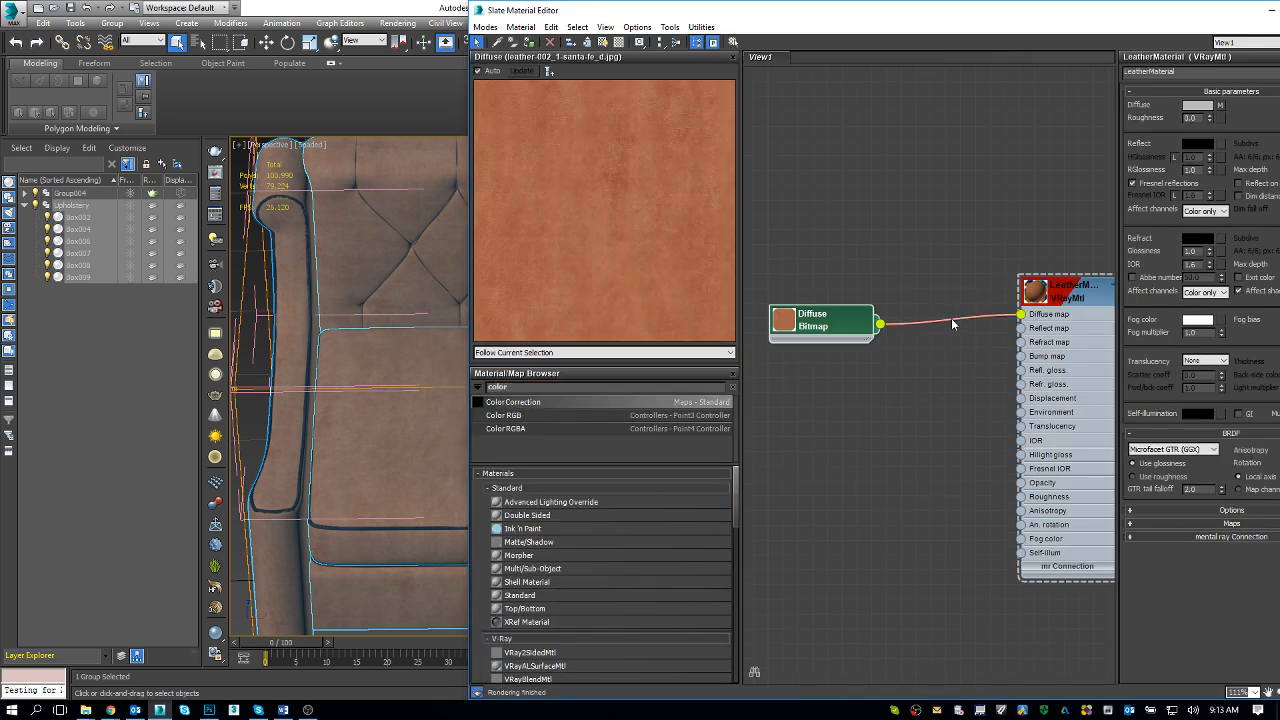
drag(951, 318, 917, 320)
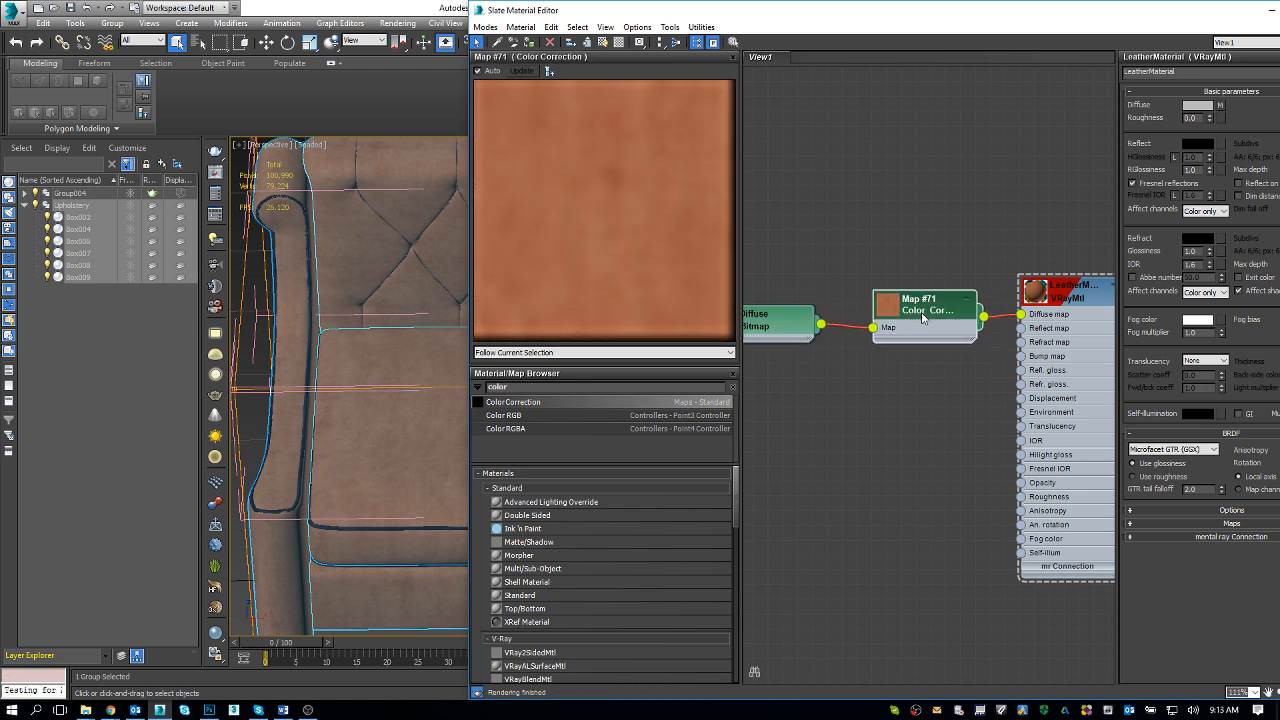
double_click(917, 320)
drag(1022, 20, 882, 20)
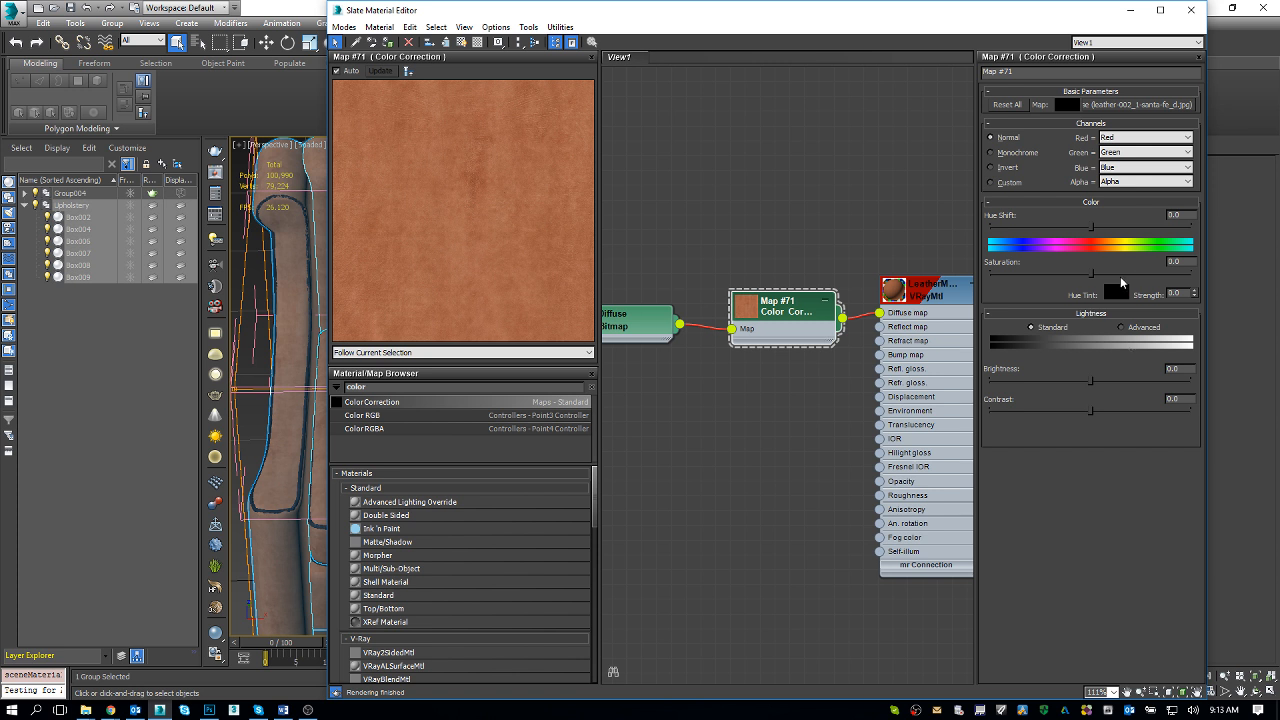
Raise the Color Correction's saturation to about 42 and set its hue shift to -3, checking against the reference photo
click(1133, 272)
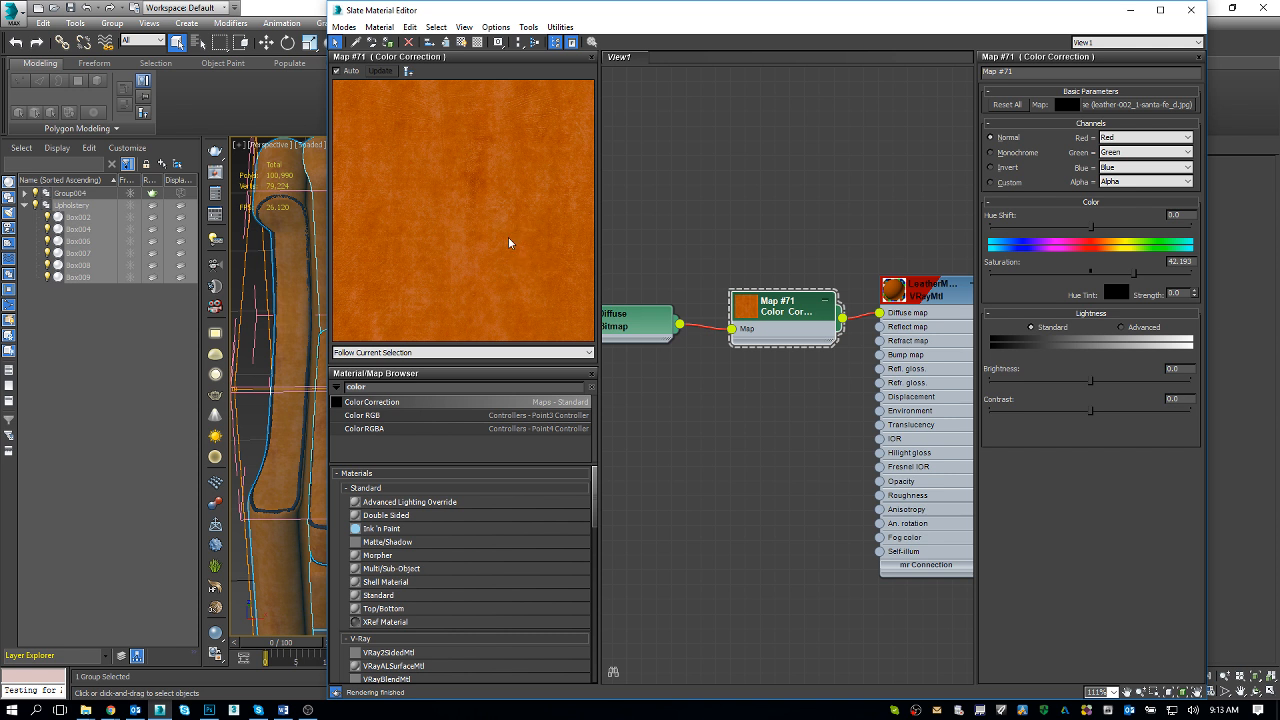
click(1085, 229)
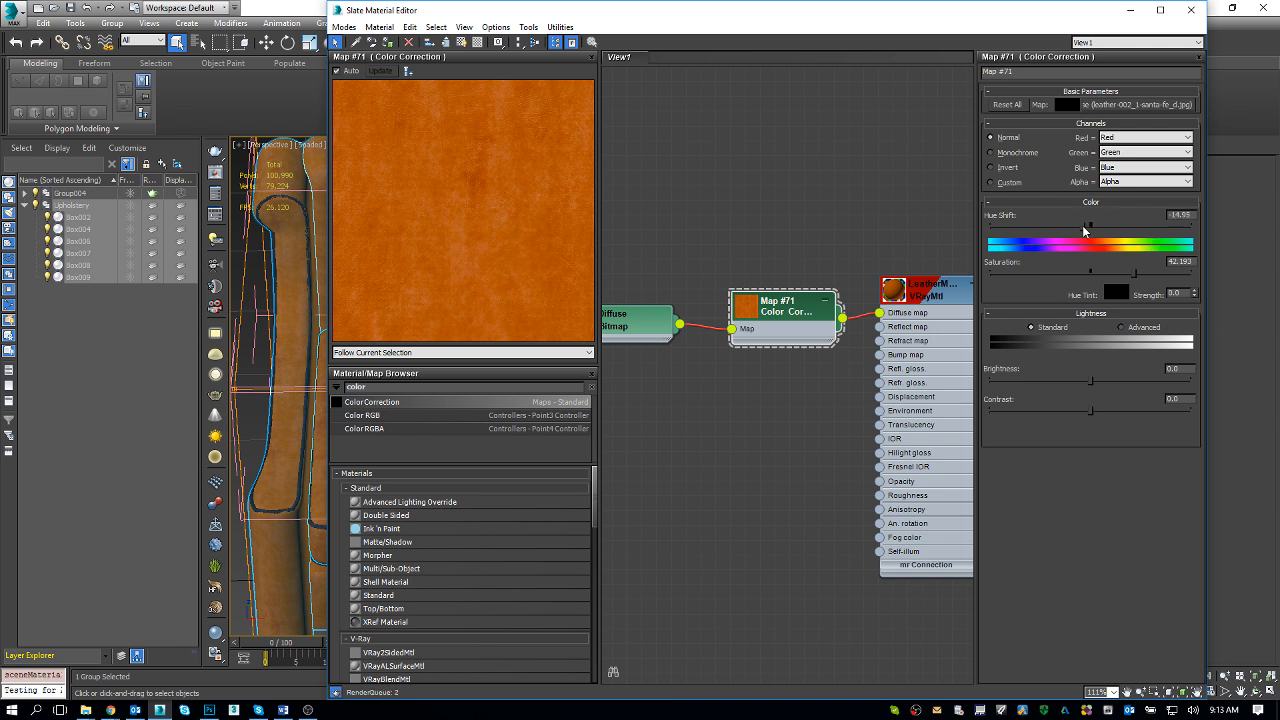
click(1088, 229)
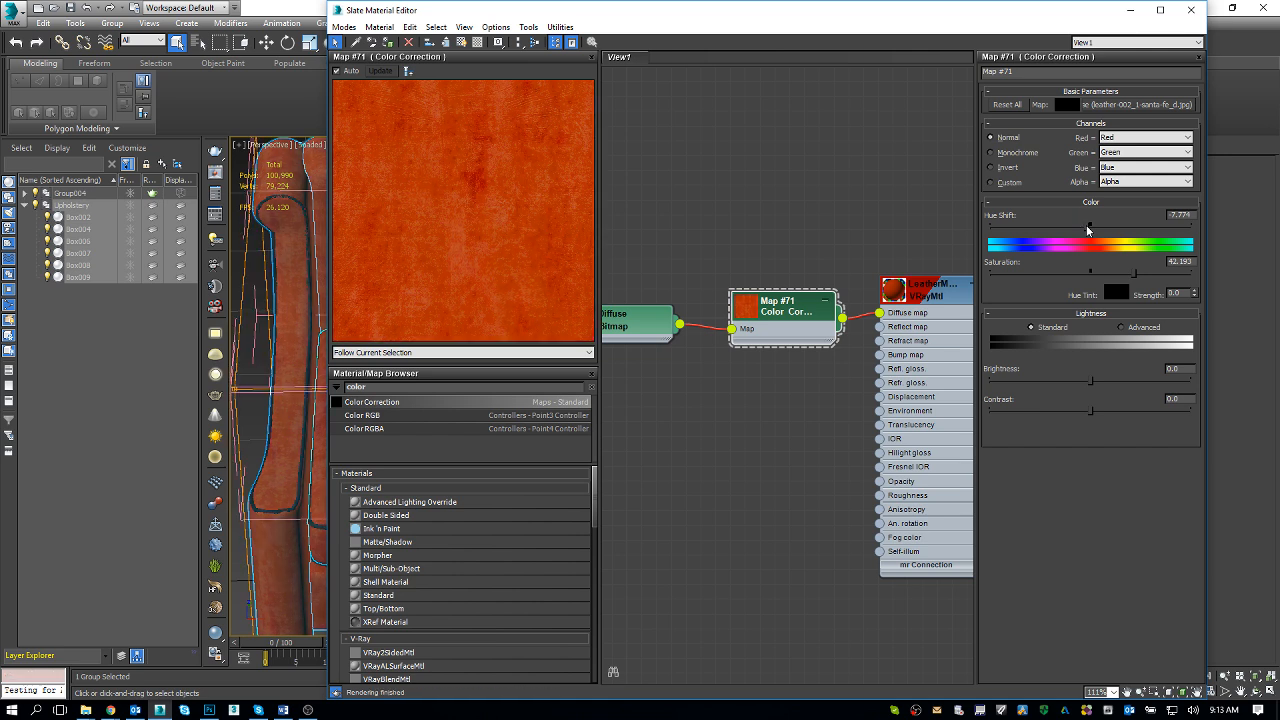
key(alt+Tab)
key(alt+Tab)
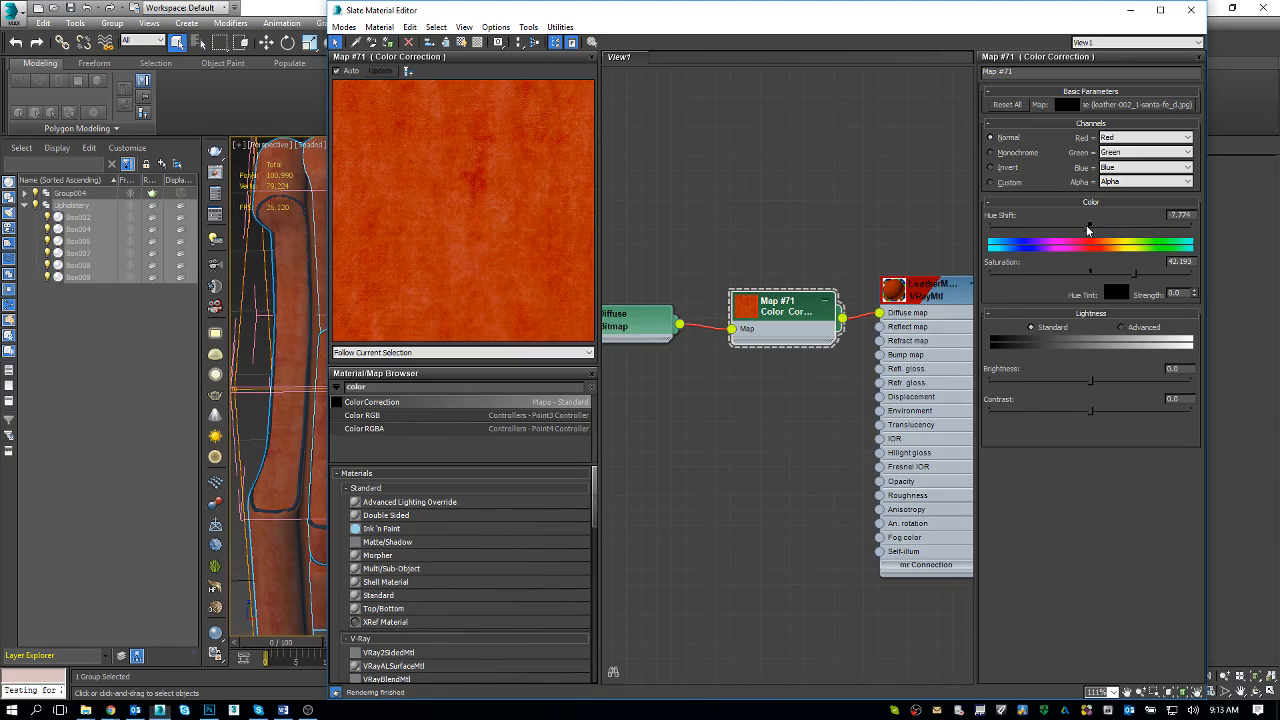
click(1088, 229)
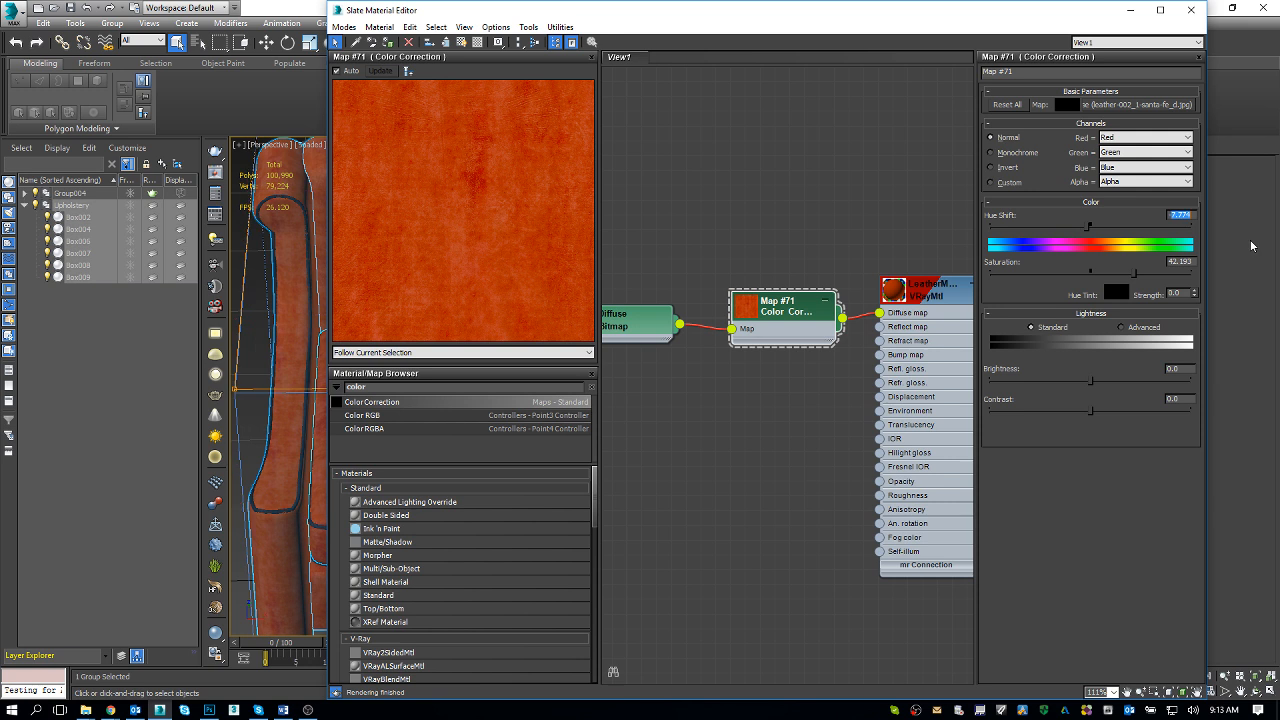
text(3)
key(Return)
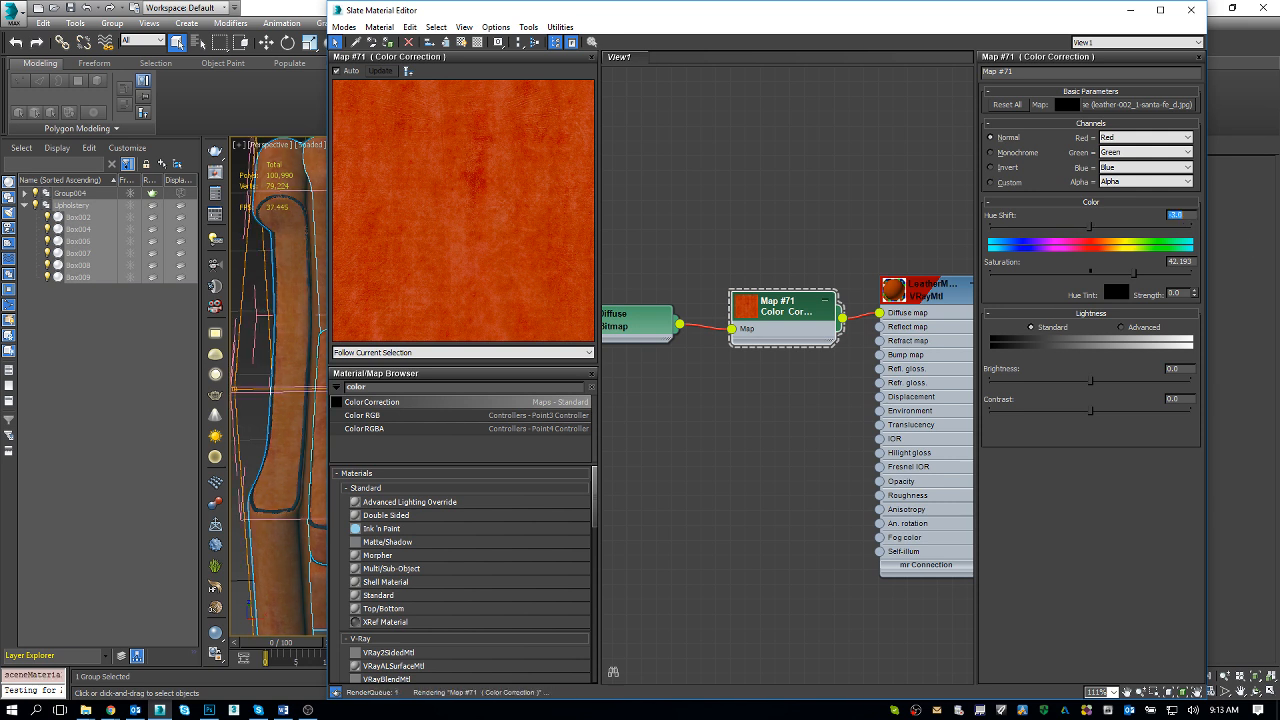
Lower the Color Correction's brightness to about -33.6 and its contrast to about -39.5
drag(1090, 381, 1043, 389)
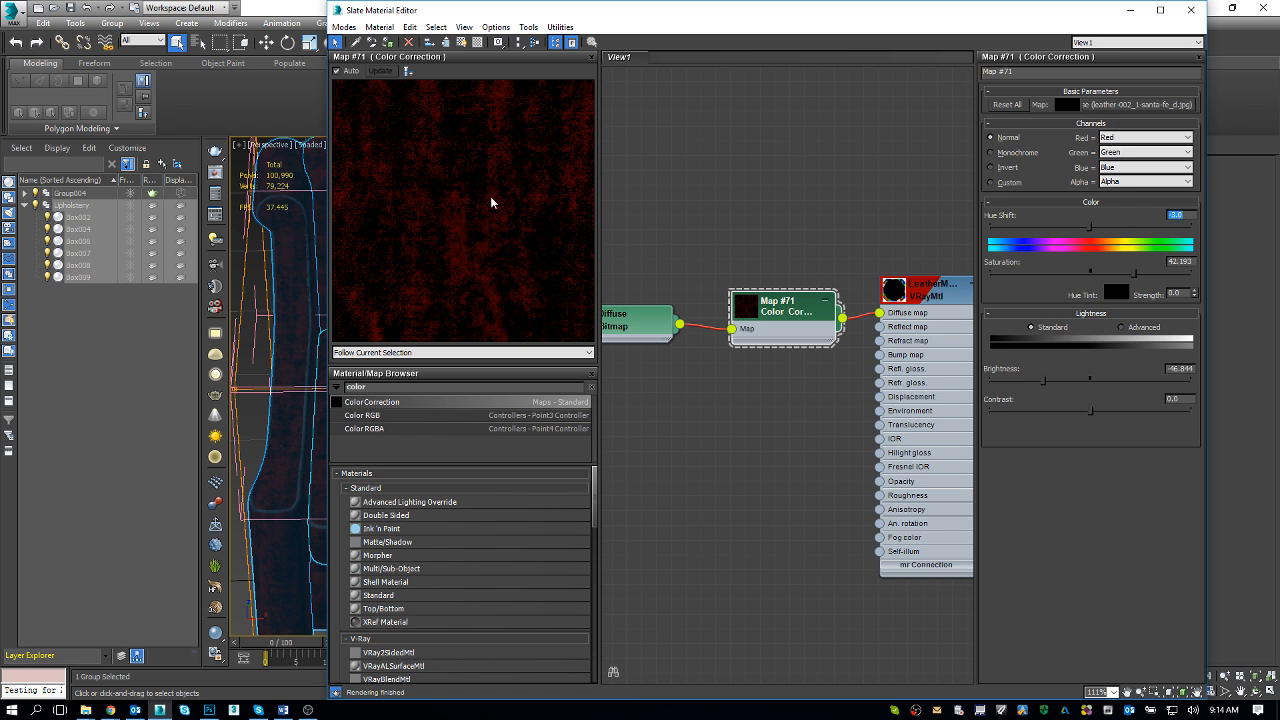
drag(1088, 410, 1064, 419)
drag(1065, 417, 1050, 418)
drag(1043, 381, 1064, 381)
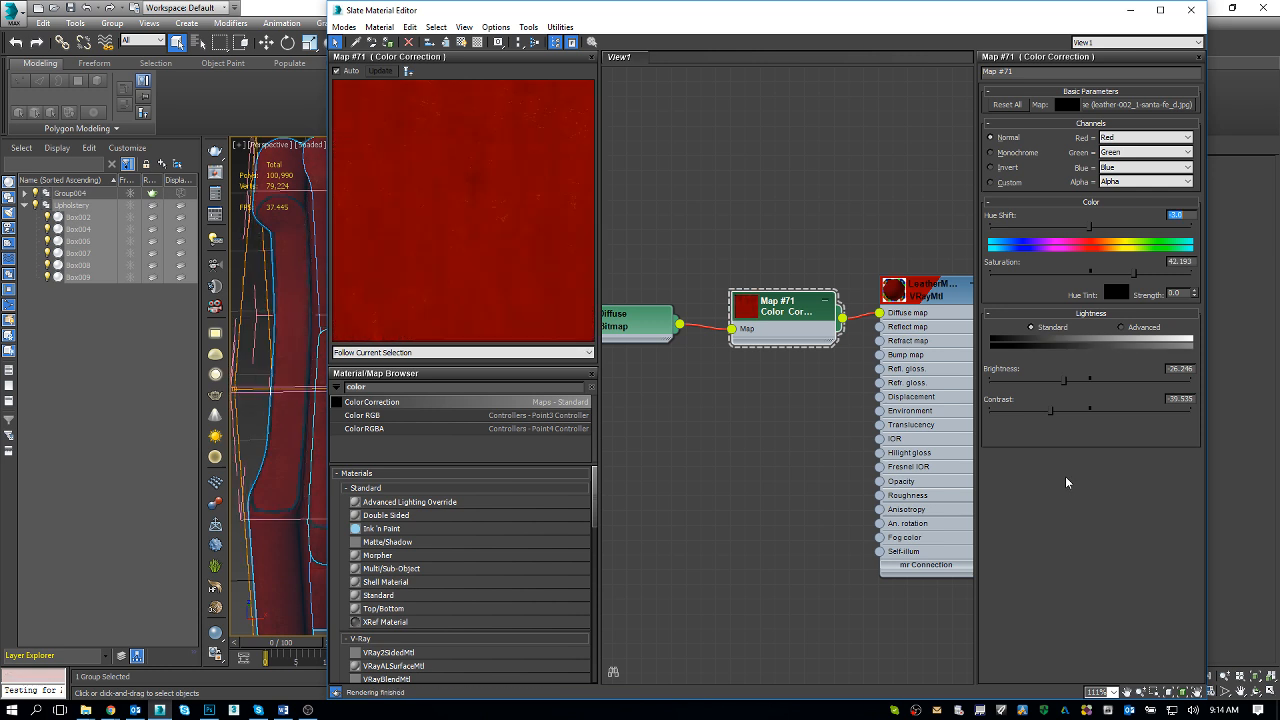
drag(1064, 381, 1057, 381)
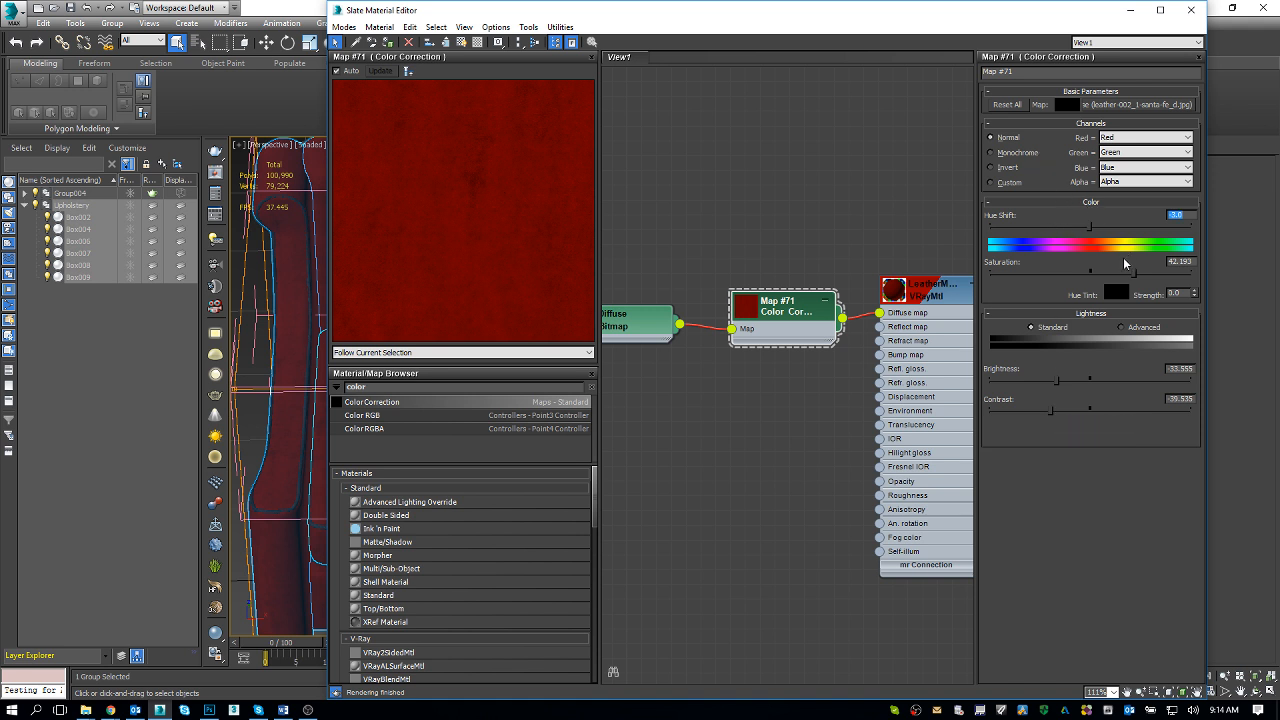
Desaturate the leather diffuse by lowering the Color Correction's saturation to about -72.8
click(1103, 271)
double_click(1180, 261)
text(0)
key(Return)
click(1075, 273)
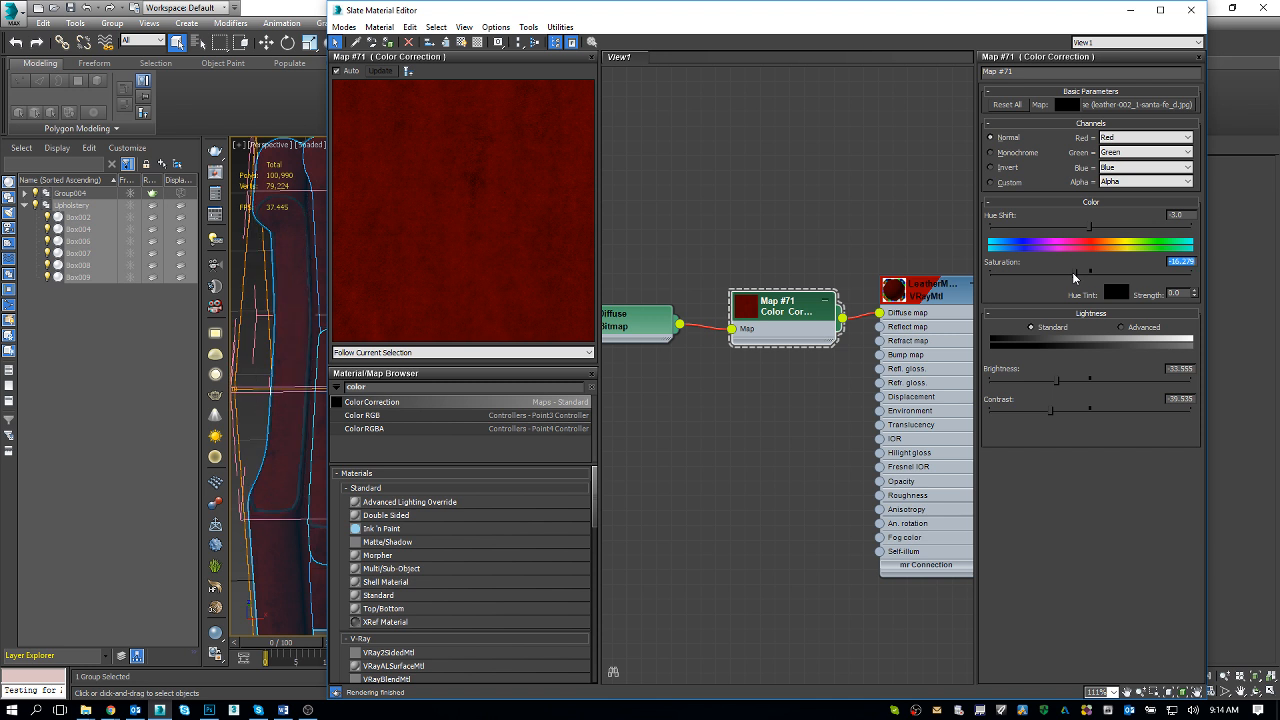
drag(1072, 272, 1018, 276)
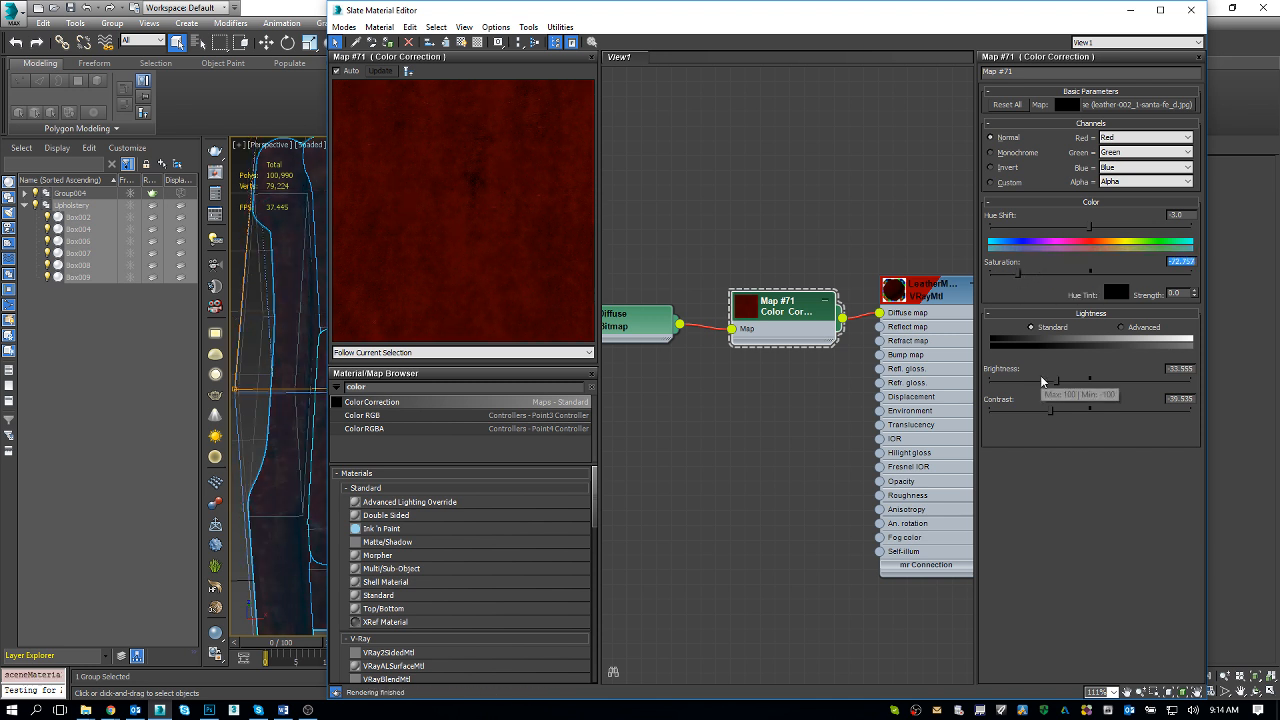
Compare the colour with the sofa reference photo and reduce the Color Correction's contrast to about -60
key(alt+Tab)
key(alt+Tab)
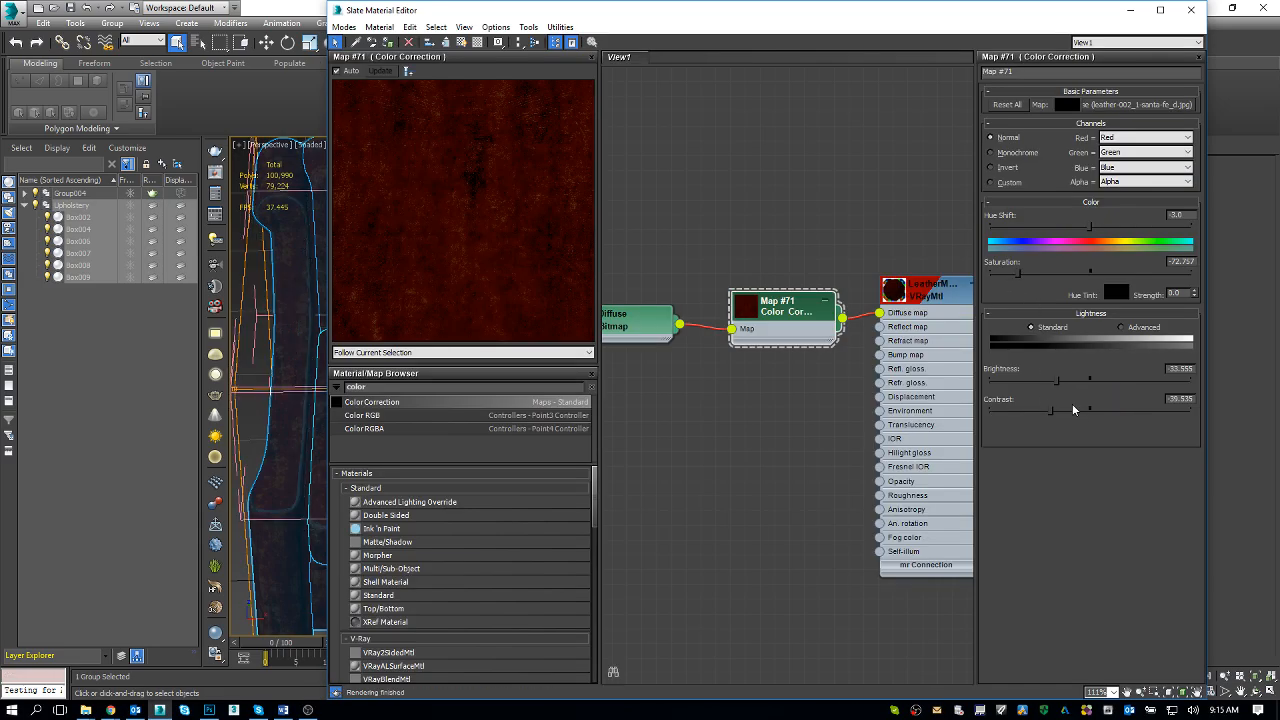
mouse_move(1050, 408)
mouse_down()
mouse_move(1017, 408)
mouse_move(1028, 410)
mouse_up()
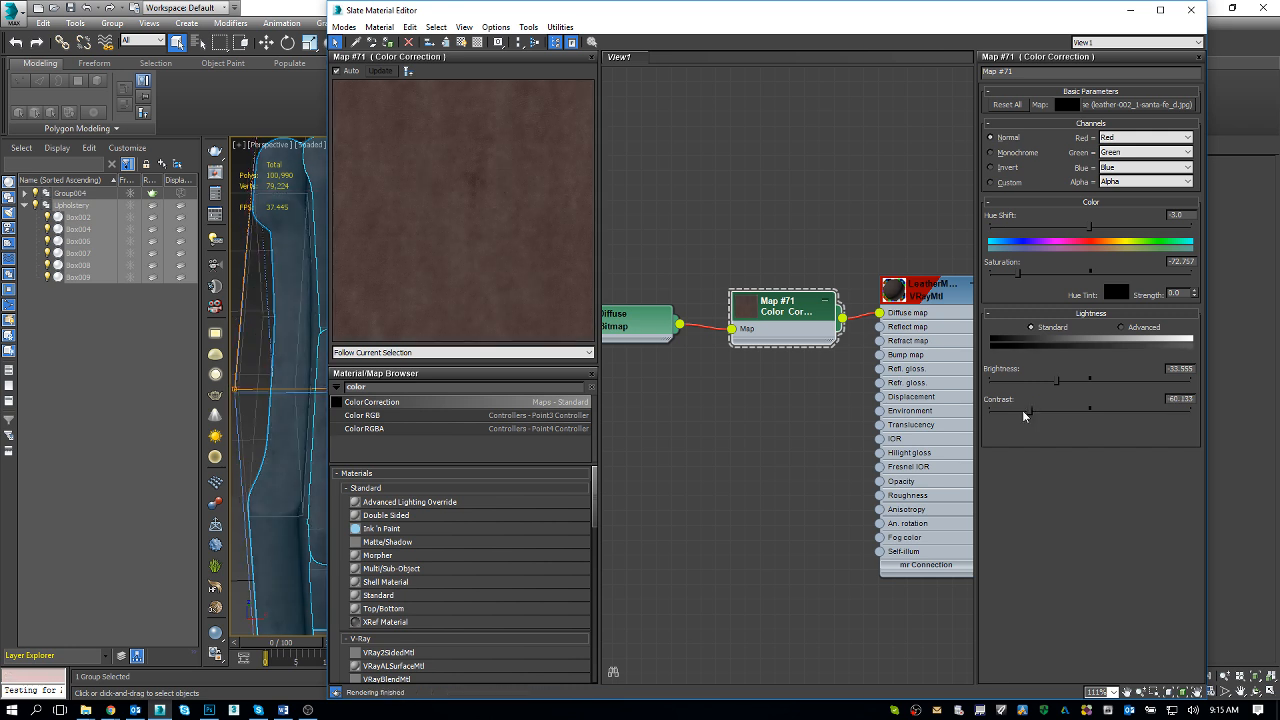
key(alt+Tab)
key(alt+Tab)
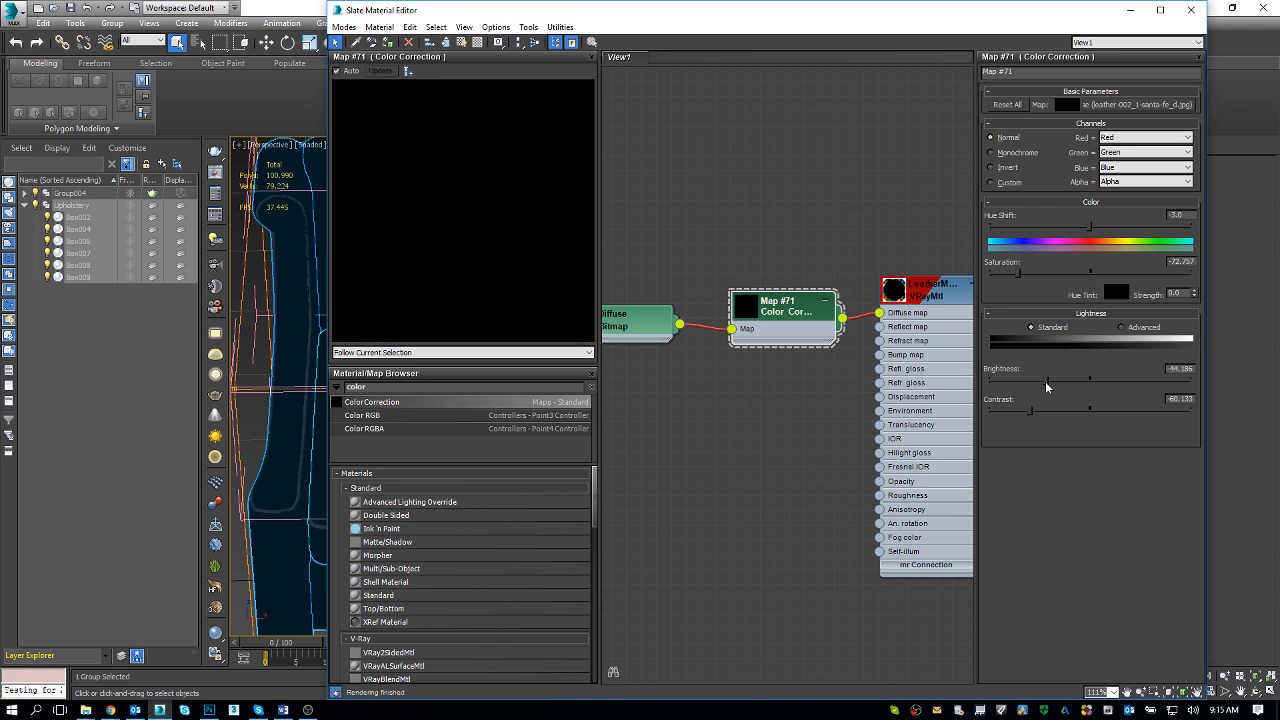
Try Color Correction brightness values of -30 and -40, and settle on -35
drag(1045, 381, 1056, 380)
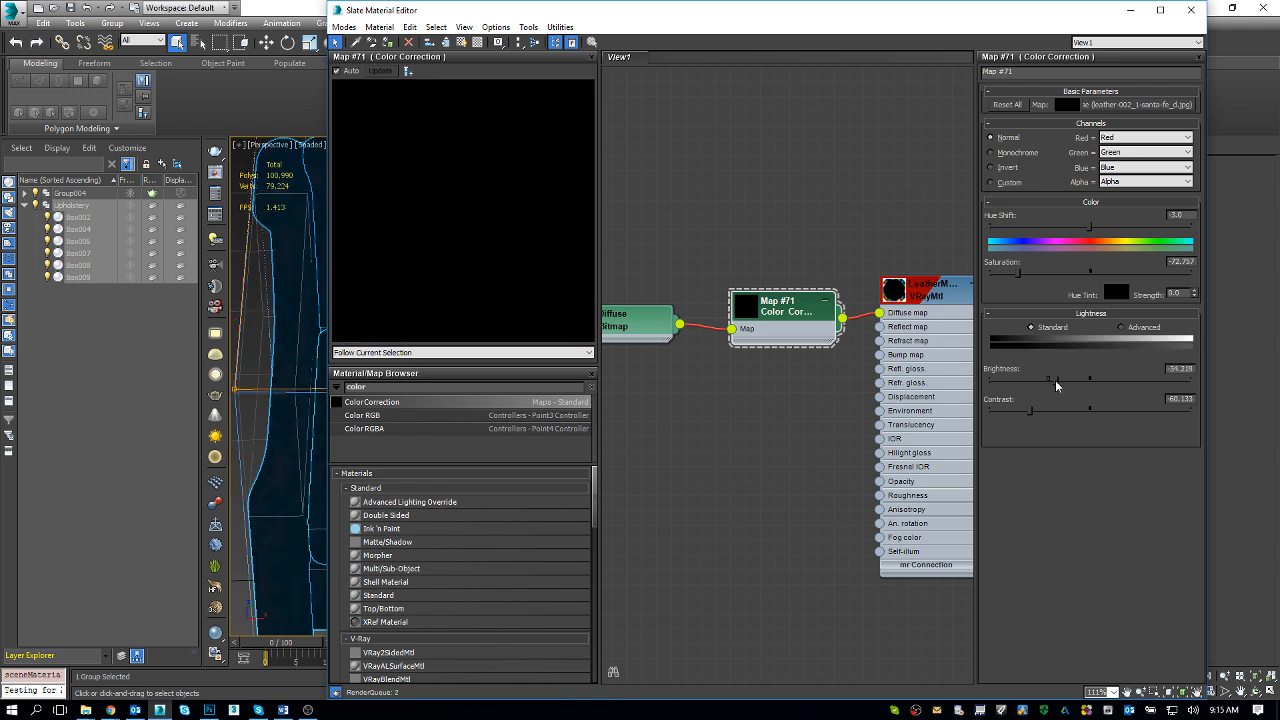
drag(1055, 380, 1060, 380)
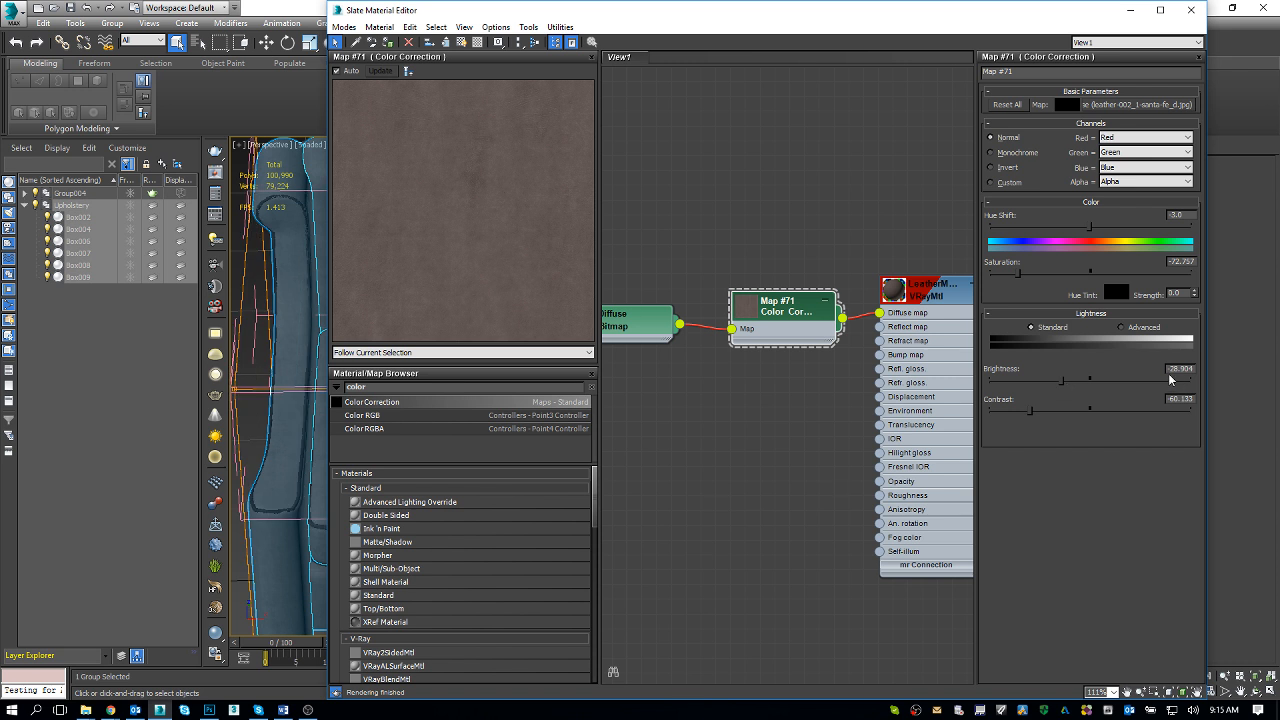
drag(1168, 370, 1257, 402)
text(-30)
key(Return)
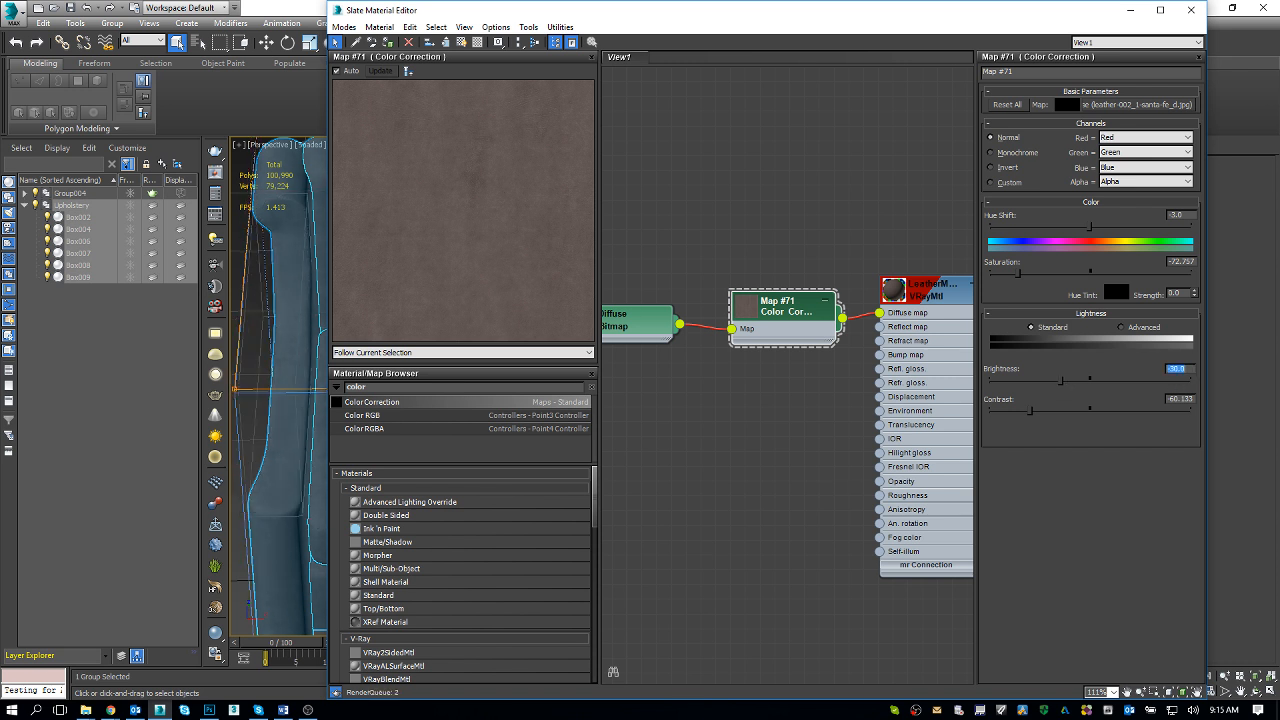
text(-40)
key(Return)
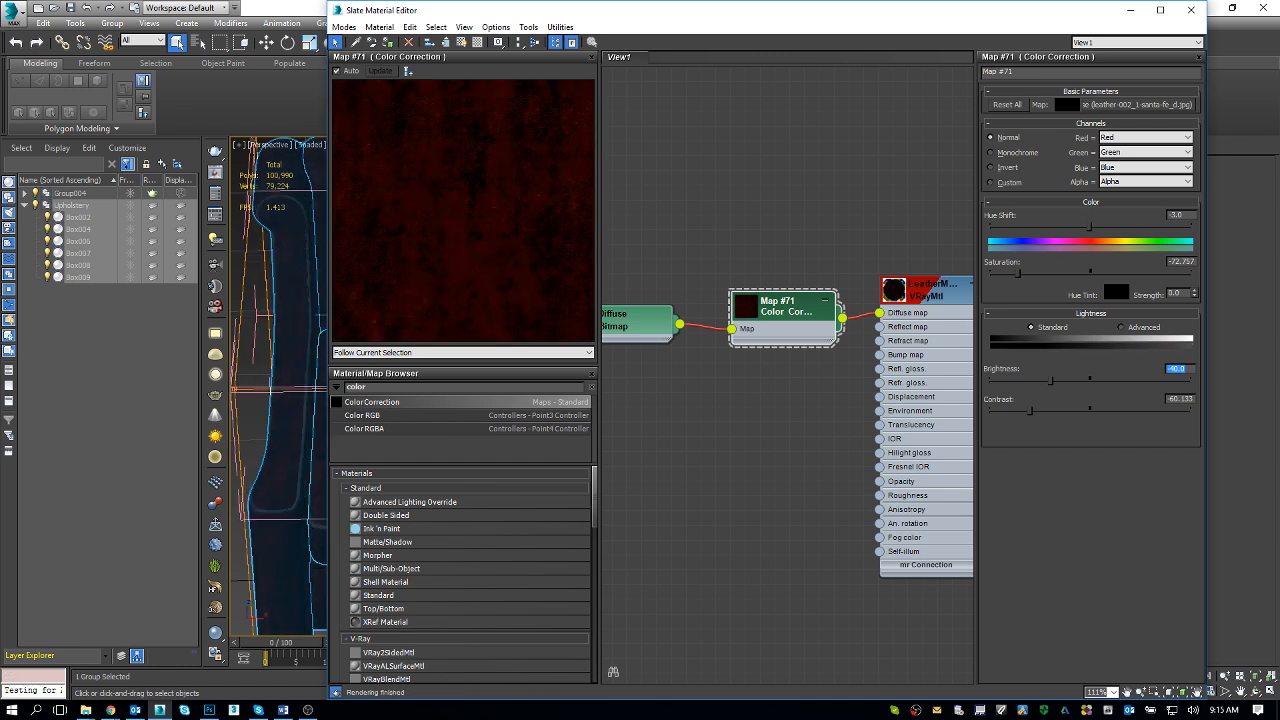
text(-35)
key(Return)
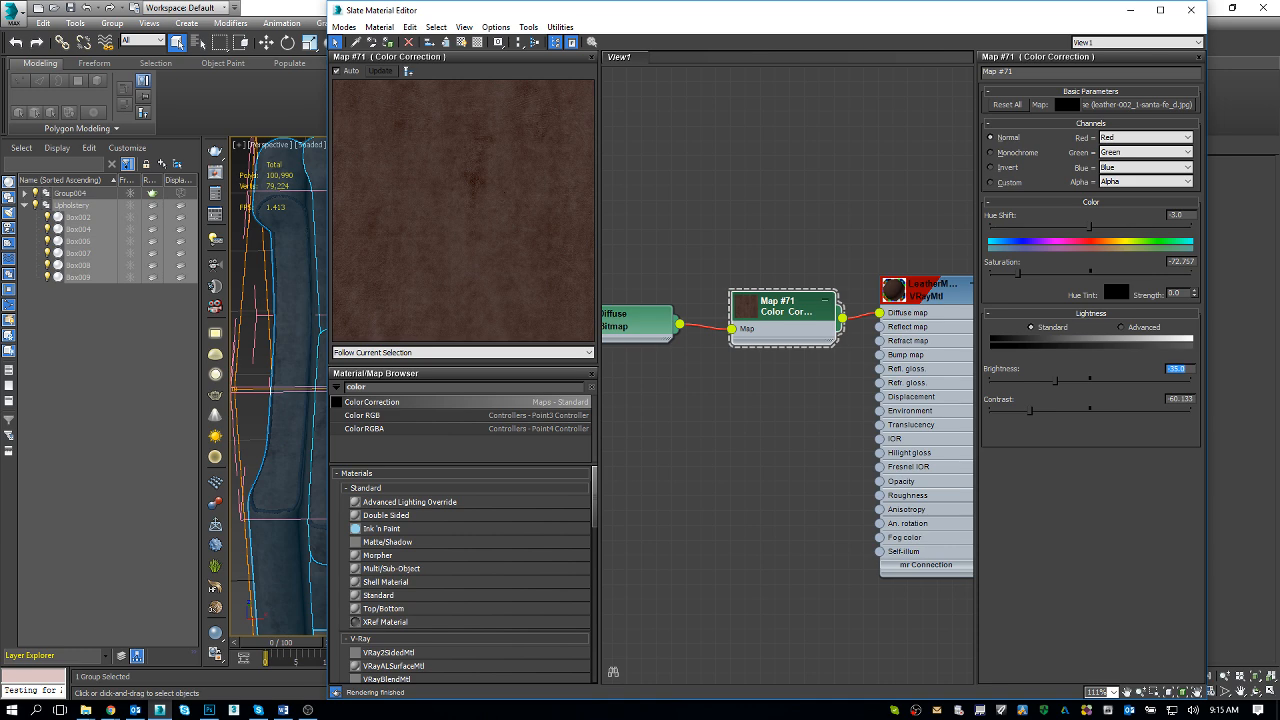
Compare with the reference photo, try a brightness of -38, and set it back to -35
key(alt+Tab)
key(alt+Tab)
double_click(1178, 368)
text(-38)
key(Return)
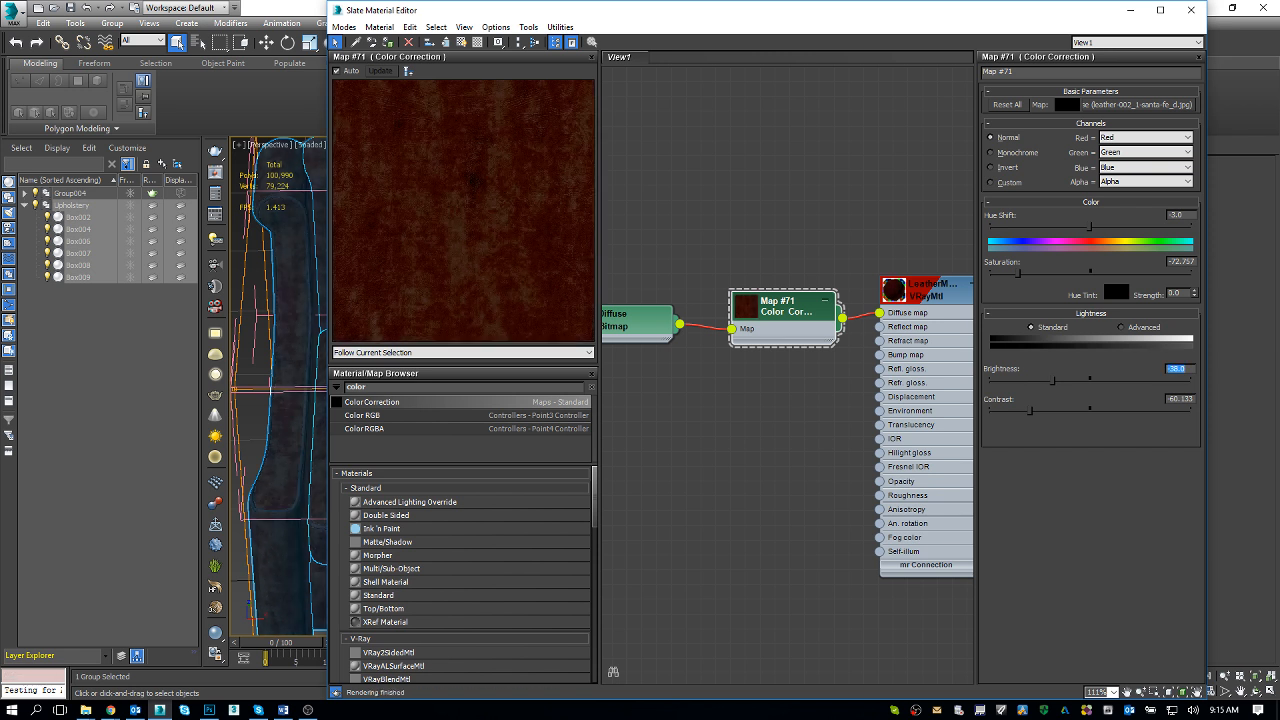
text(-35)
key(Return)
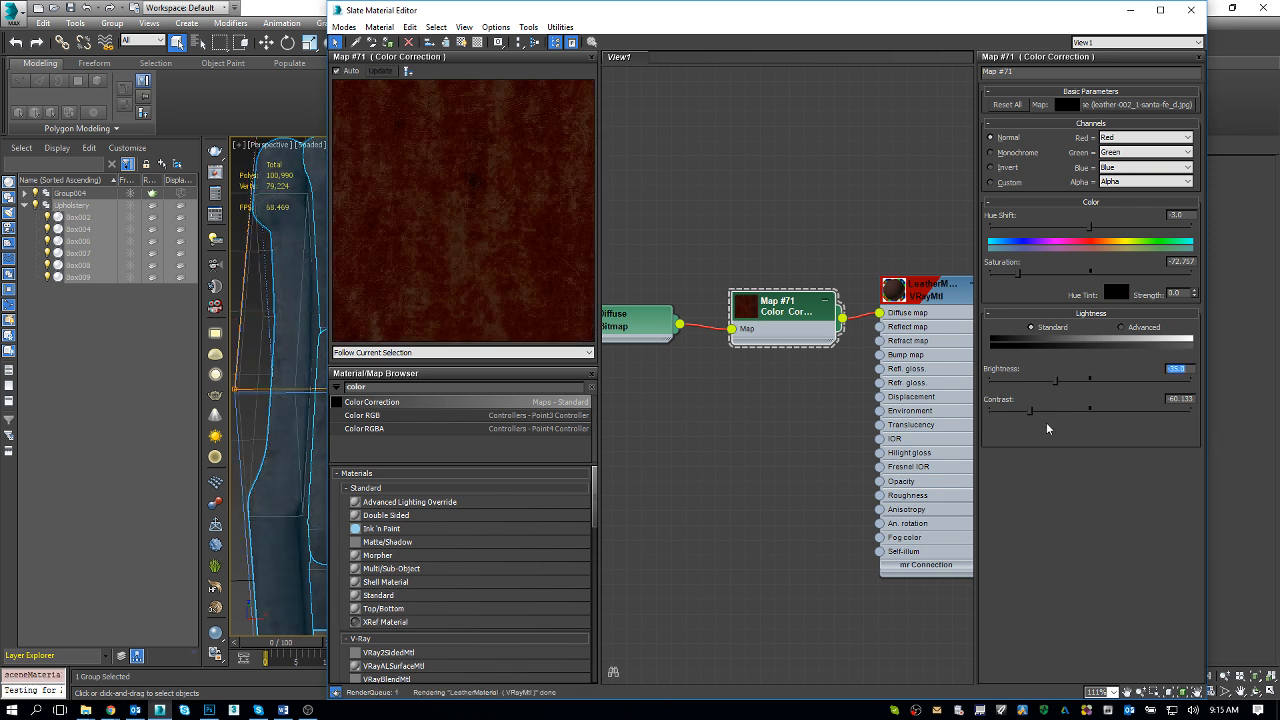
Lower the Color Correction's contrast to about -76.7 and set its brightness to -43 after trying -40 and -45
drag(1030, 409, 1039, 381)
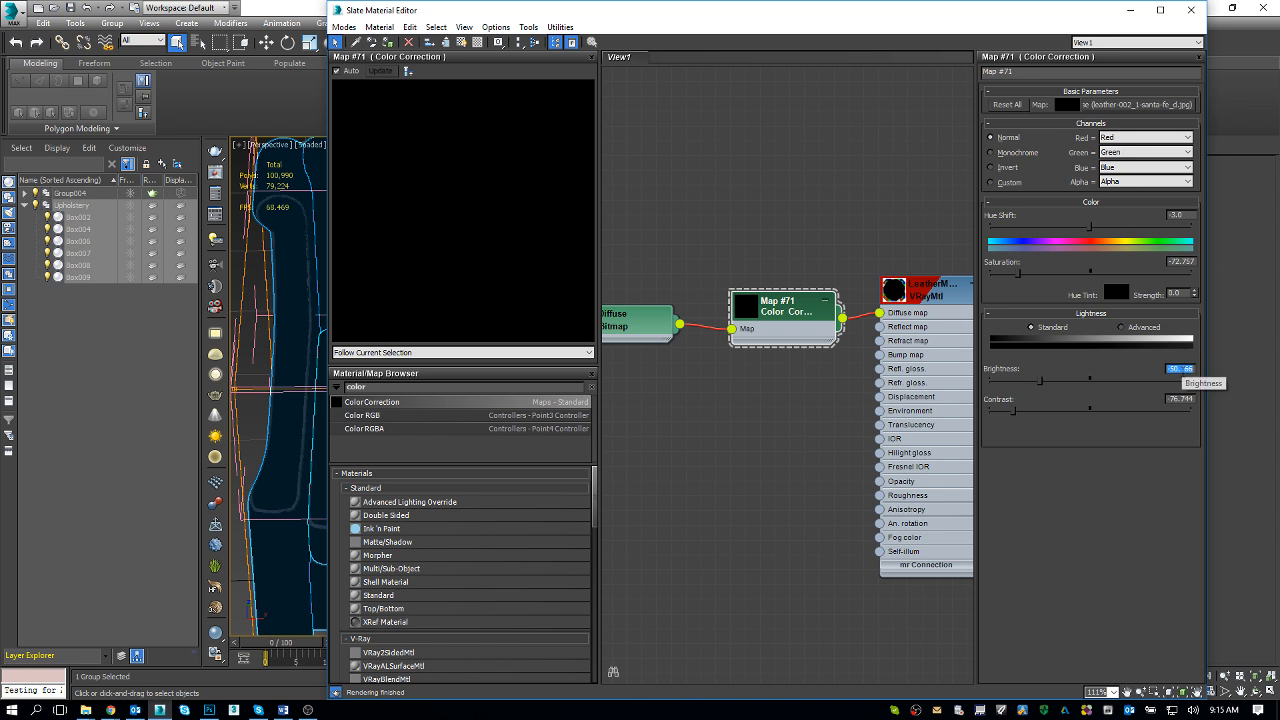
text(-40)
key(Return)
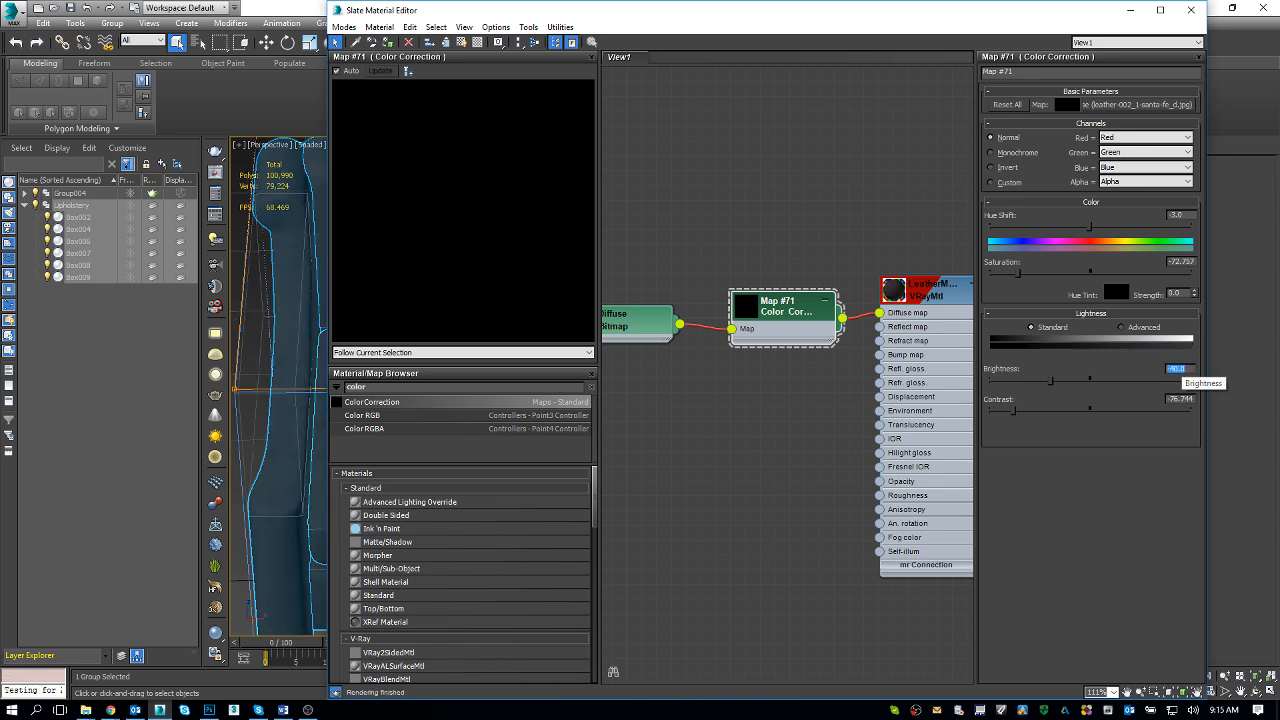
text(-45)
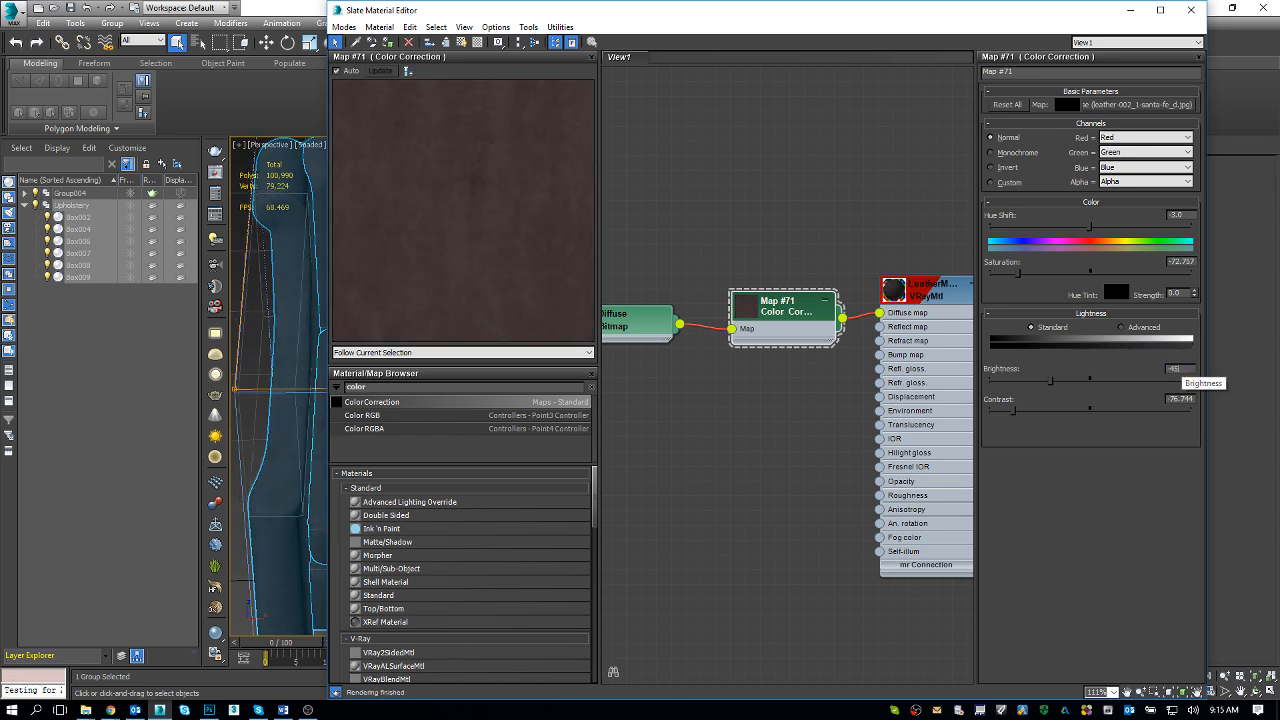
key(Return)
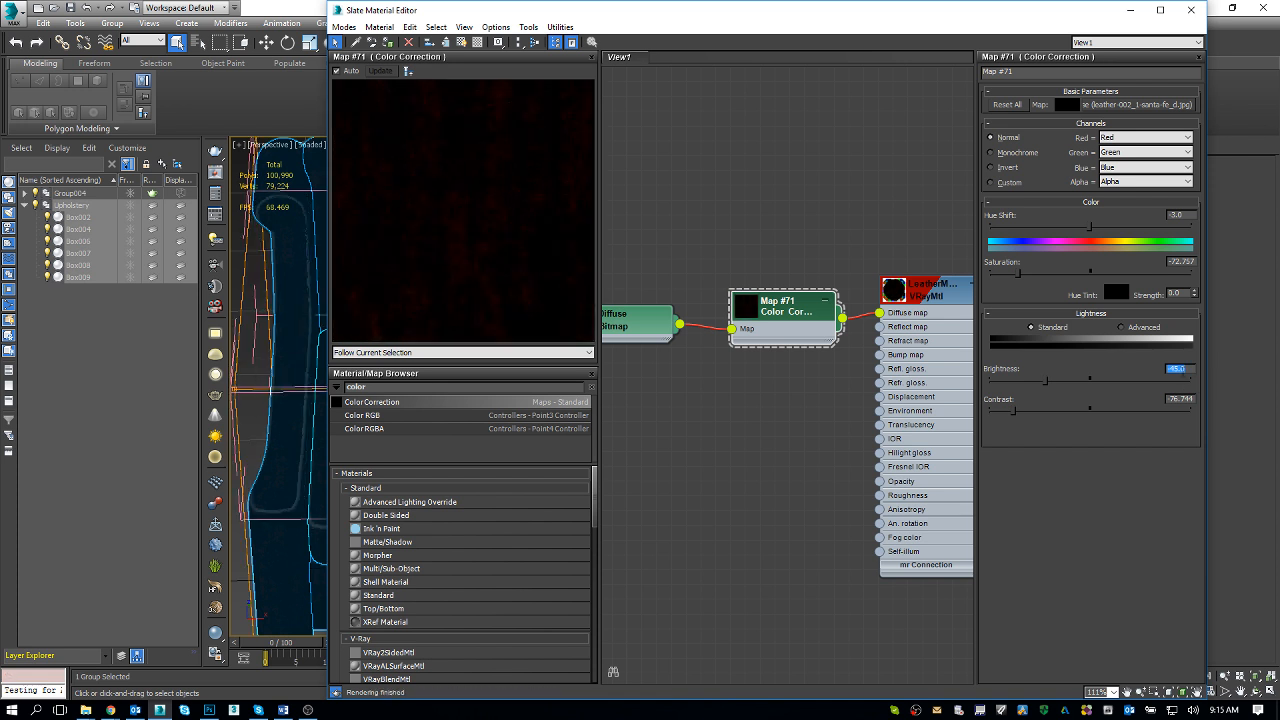
key(BackSpace)
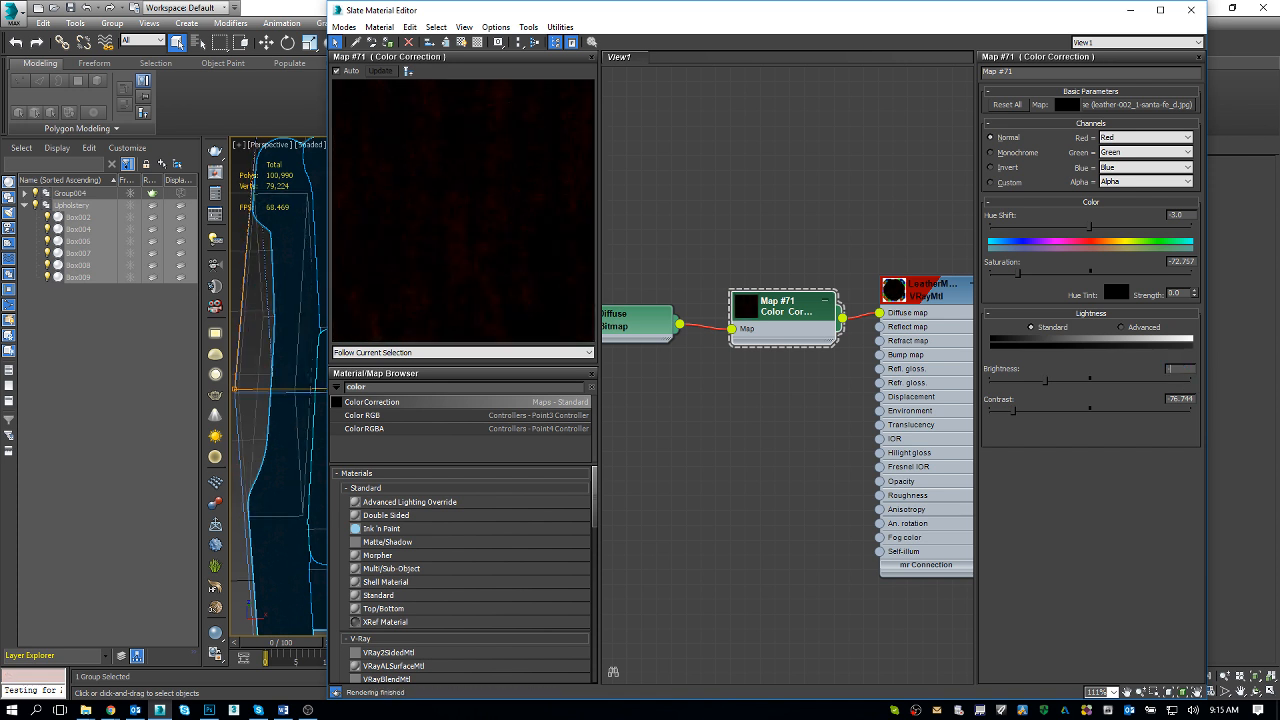
text(-43)
key(Return)
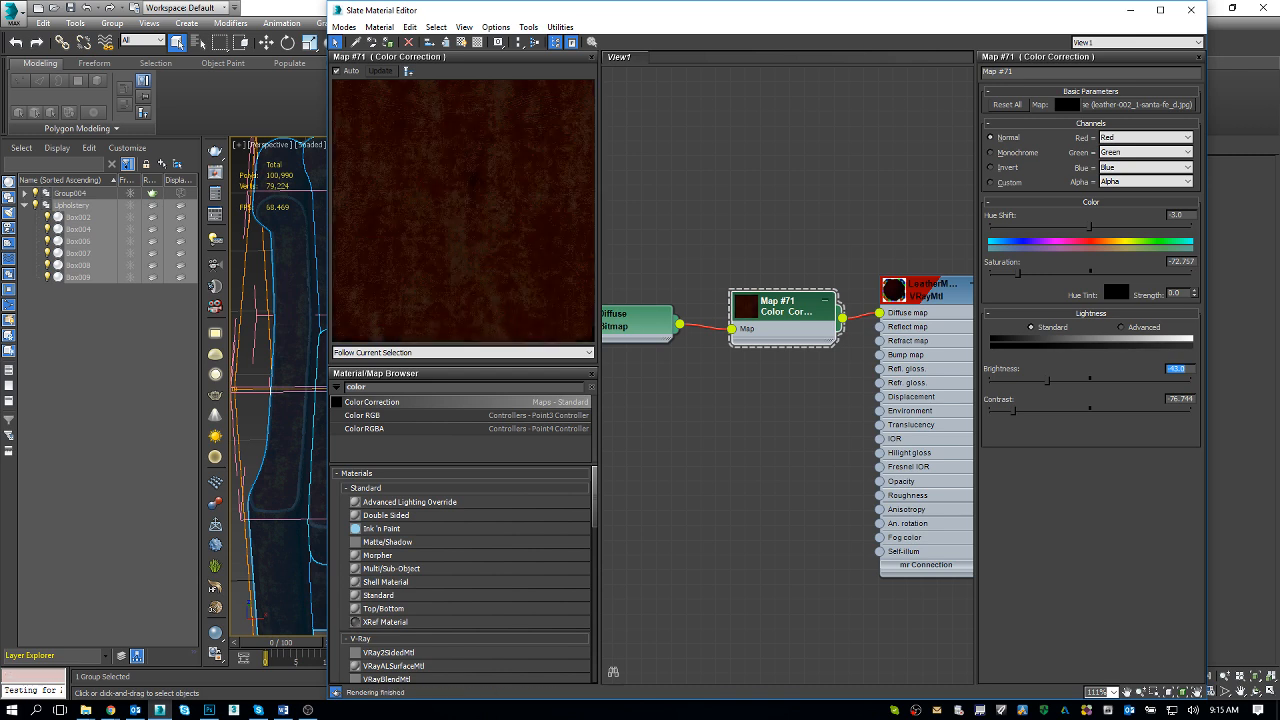
Set the Color Correction's brightness to -40 and compare the leather colour with the sofa reference photo
key(alt+Tab)
key(alt+Tab)
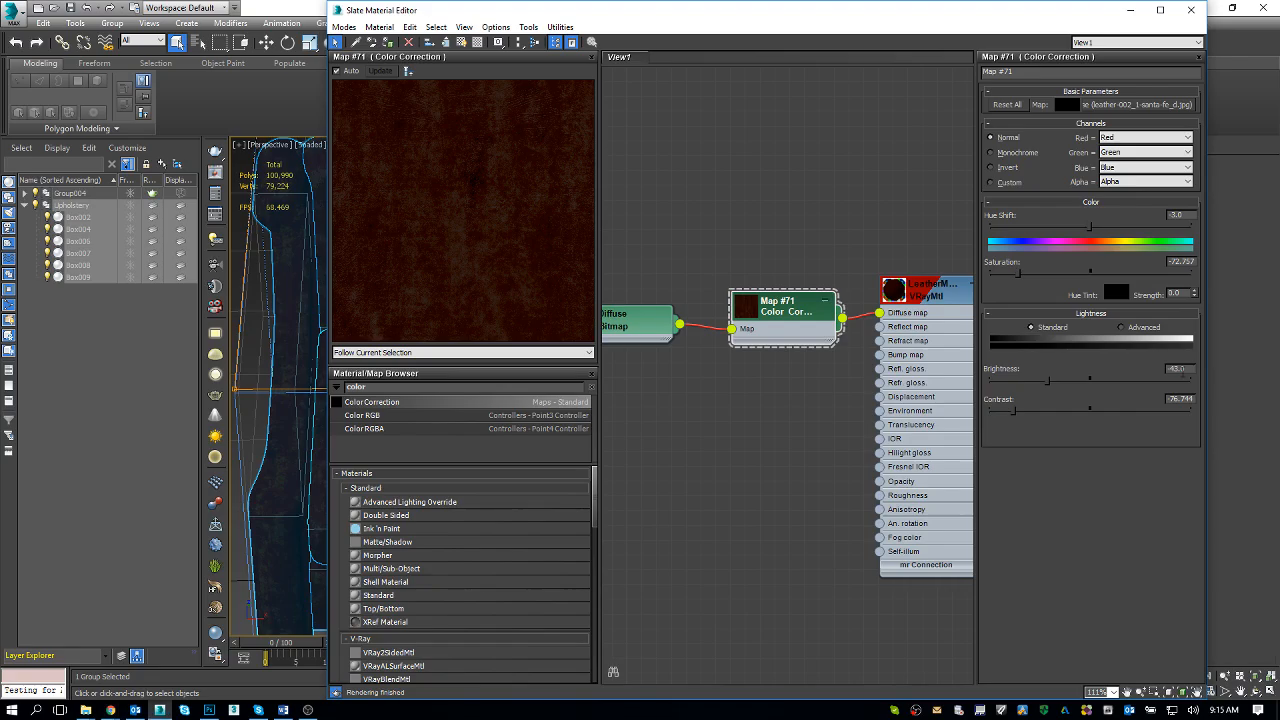
text(-4)
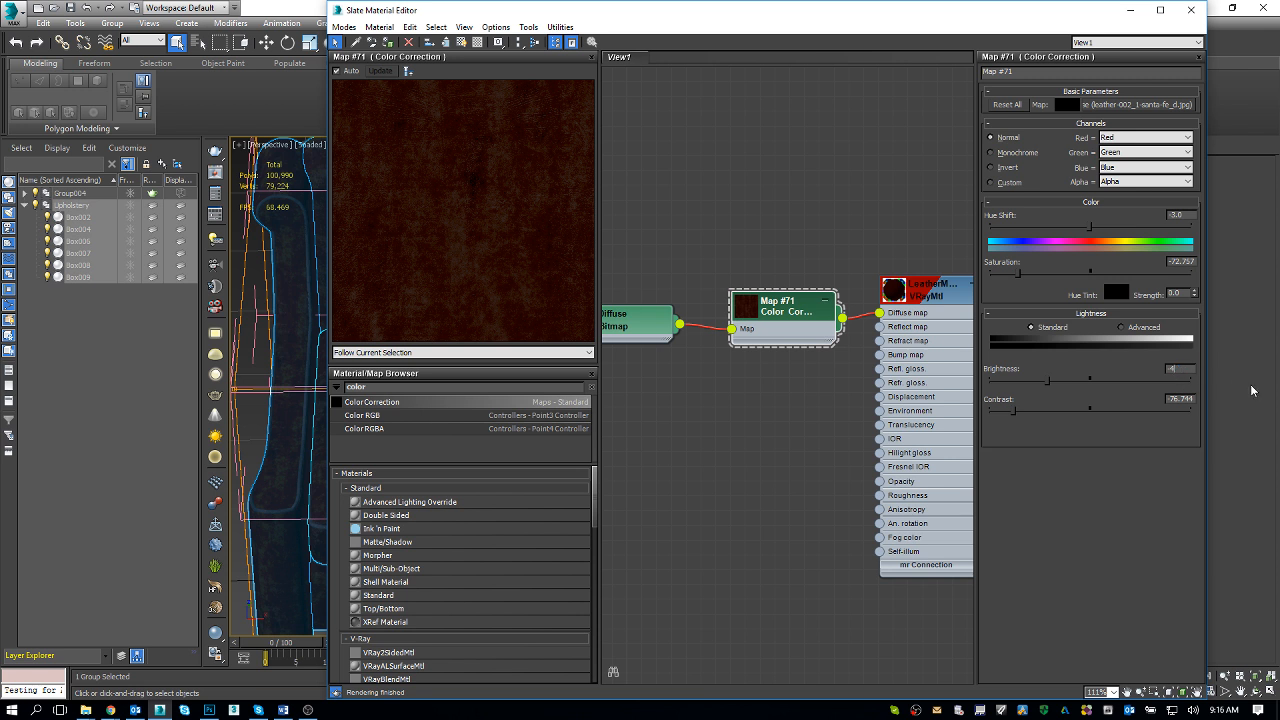
text(0)
key(Return)
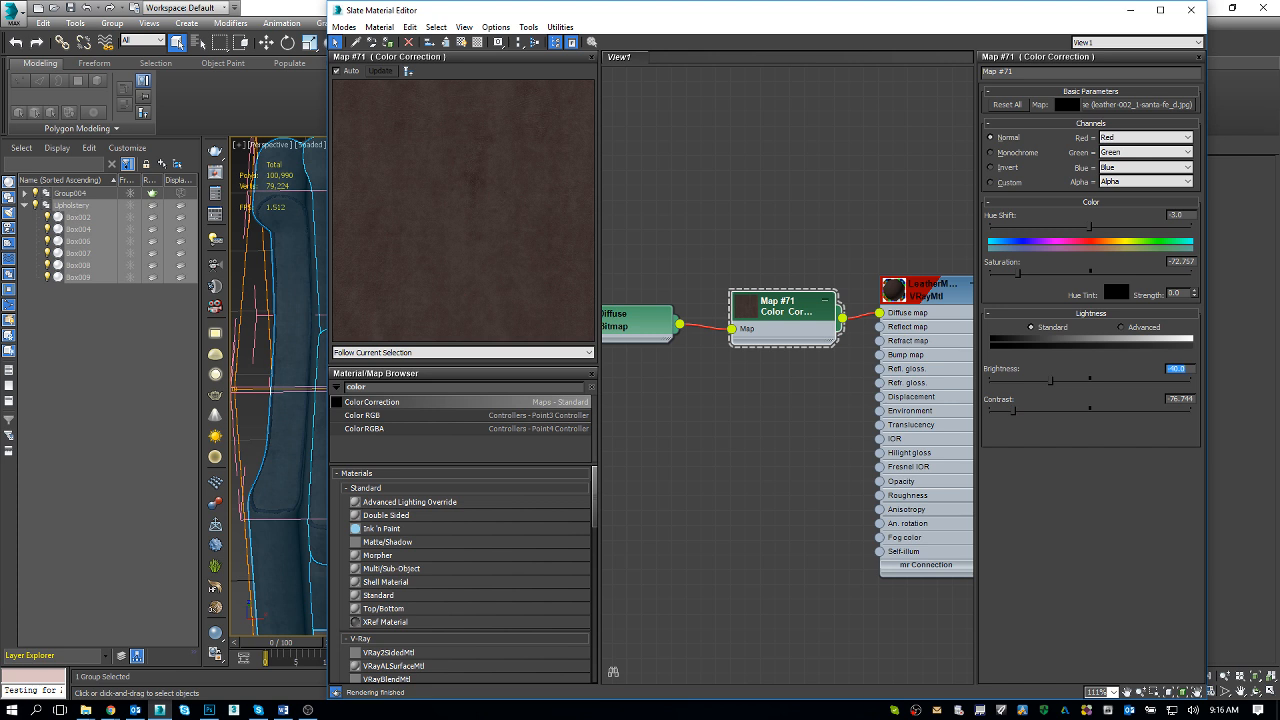
key(alt+Tab)
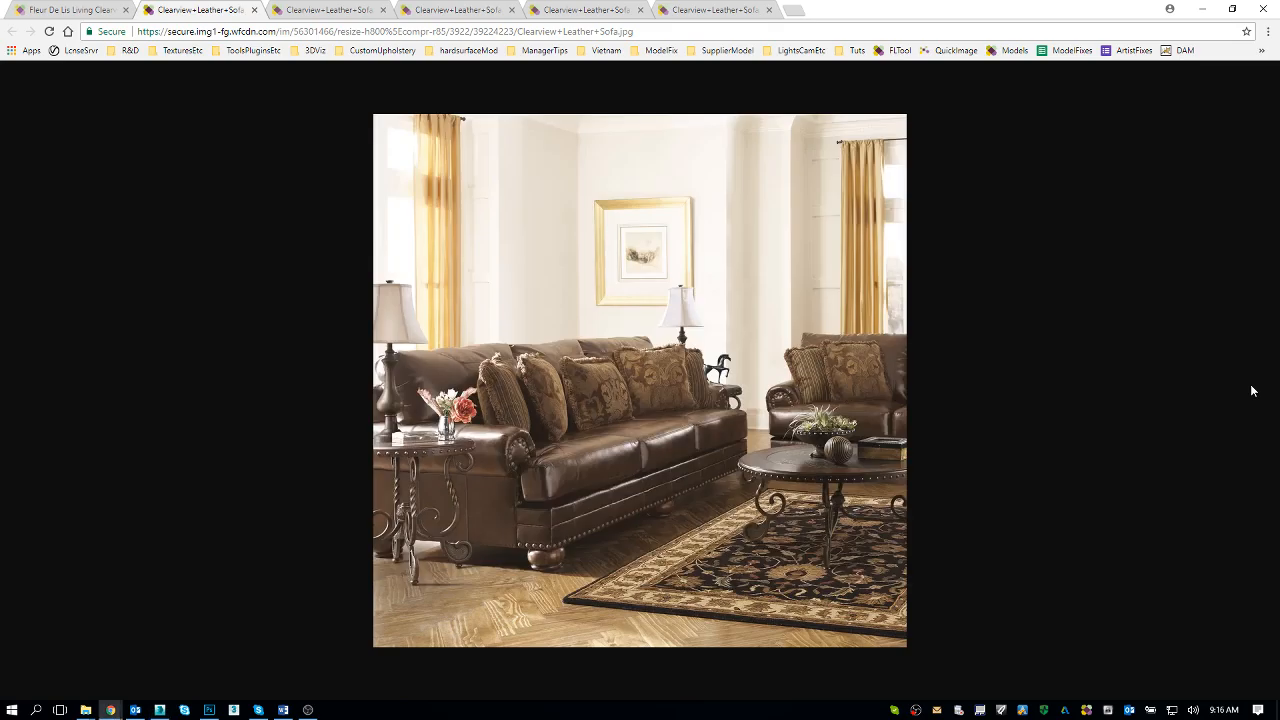
key(alt+Tab)
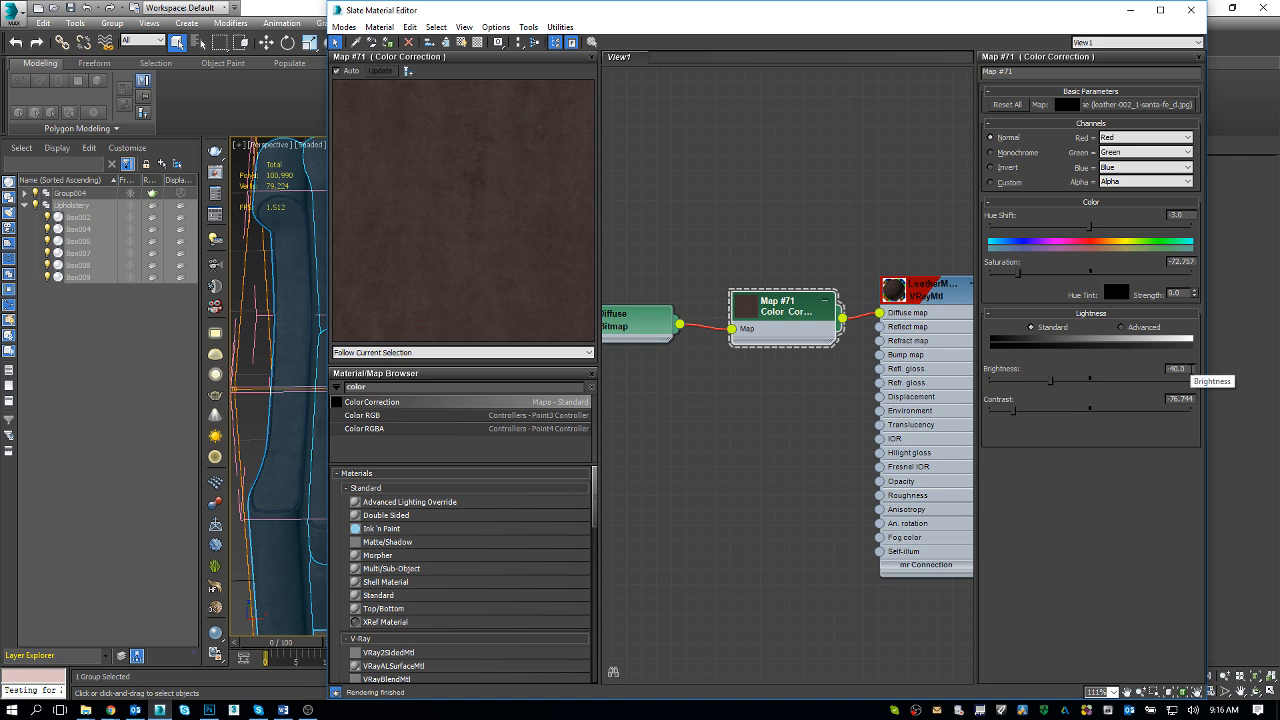
key(alt+Tab)
key(alt+Tab)
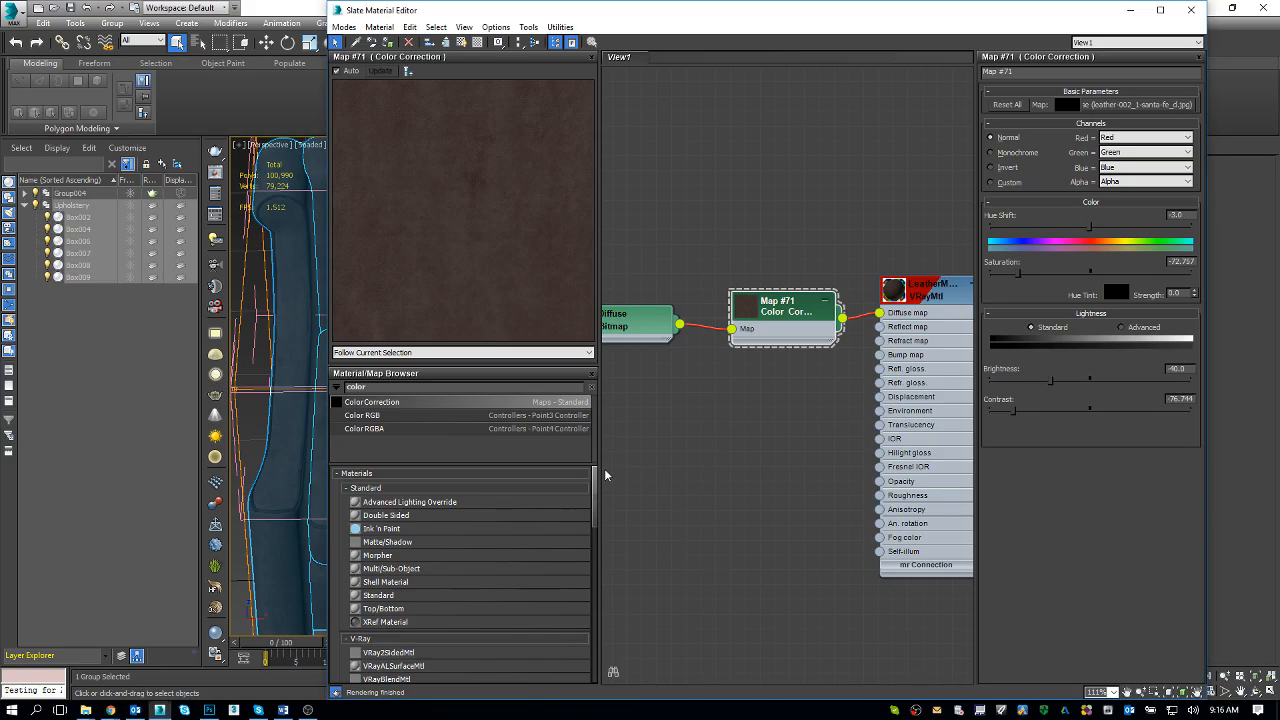
Try Color Correction brightness values of -50 and -45, and set it to -42.5
double_click(1174, 369)
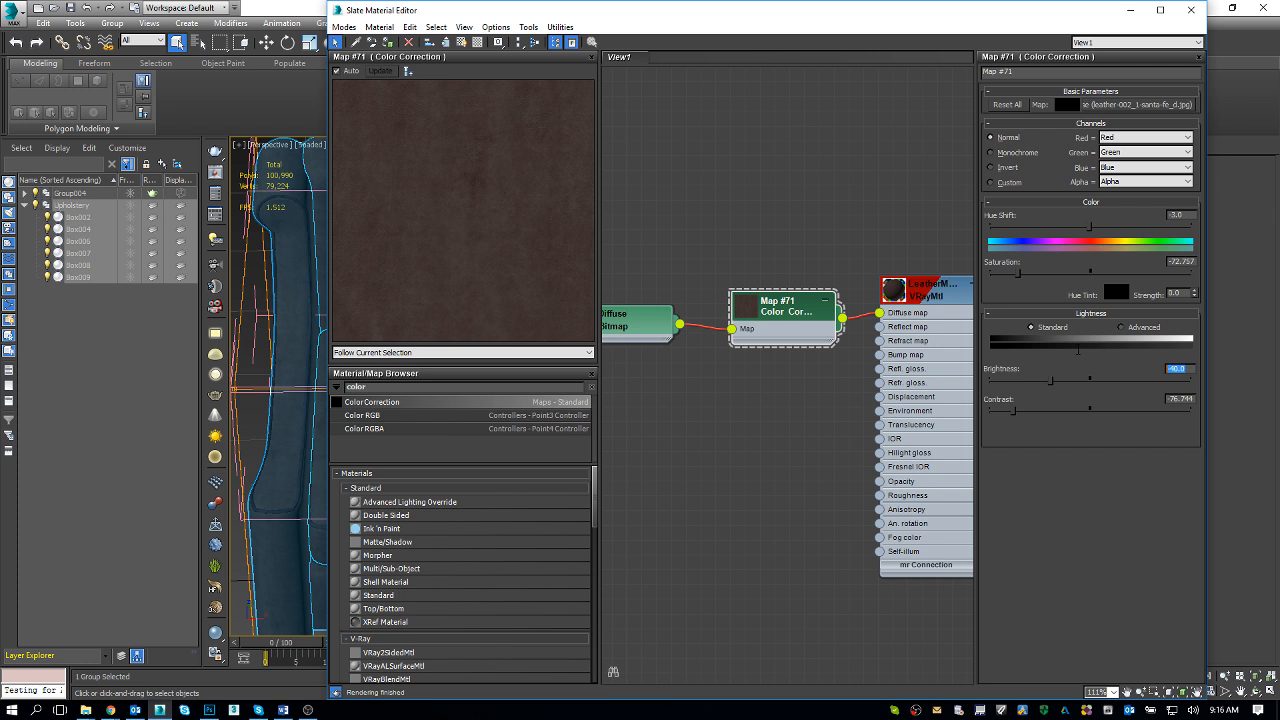
text(-50)
key(Return)
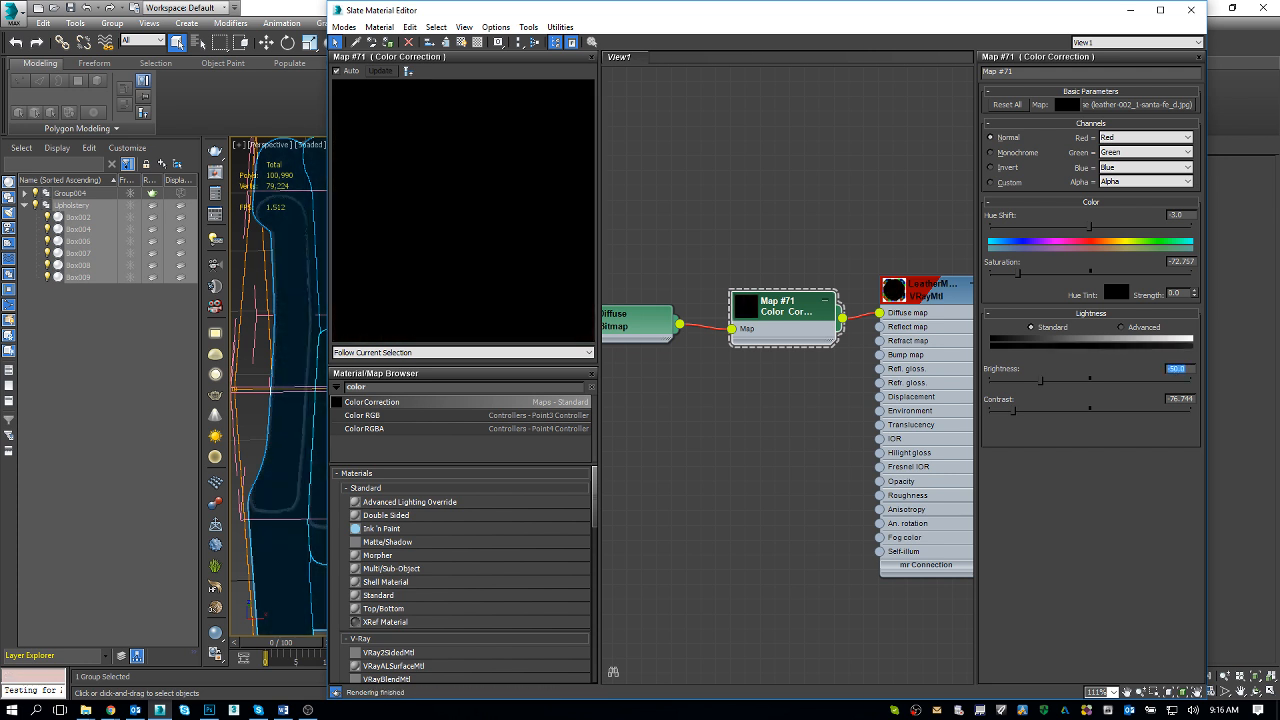
text(-45)
key(Return)
text(-42.5)
key(Return)
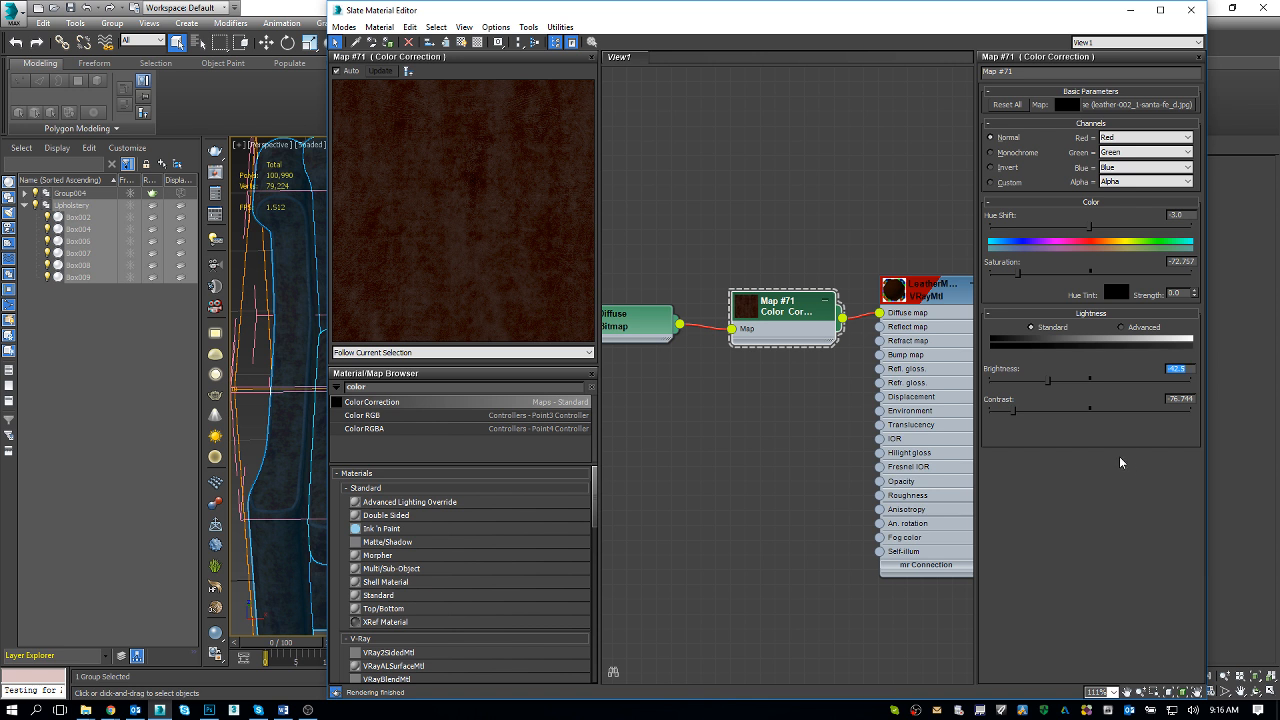
Lower the Color Correction's contrast to -90 after trying about -82.7, -100 and -80
click(1007, 411)
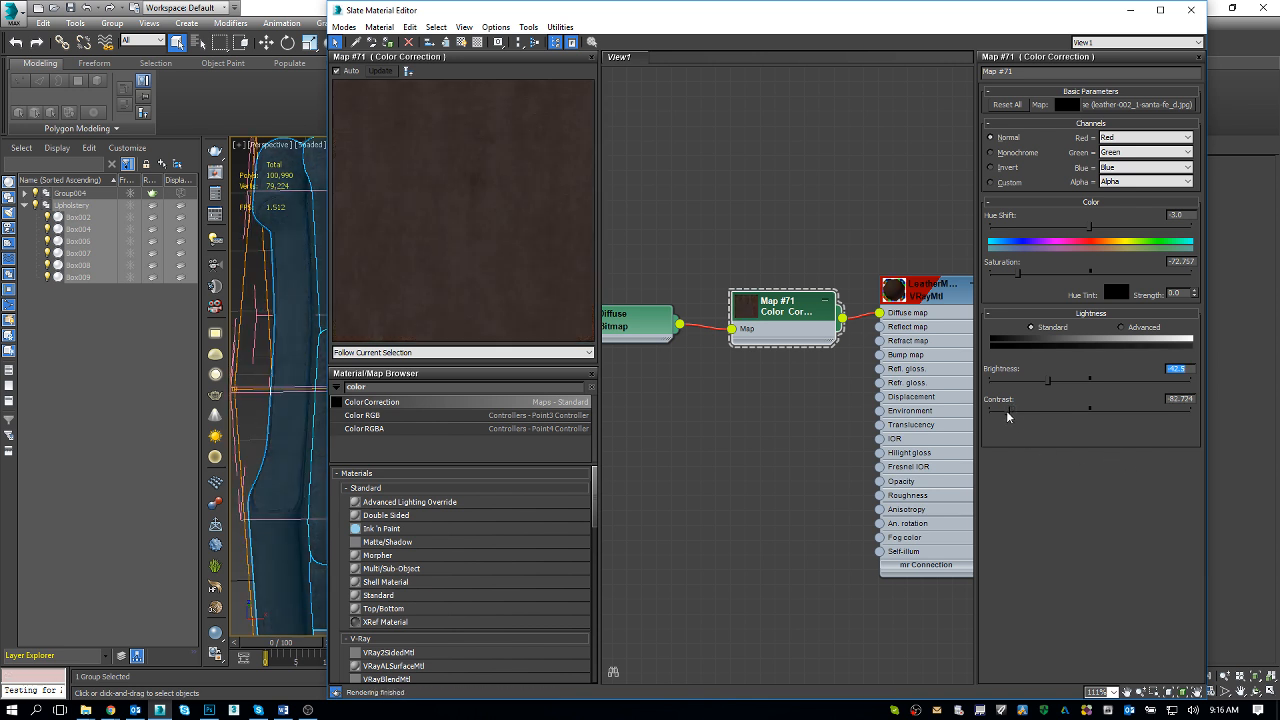
click(1006, 410)
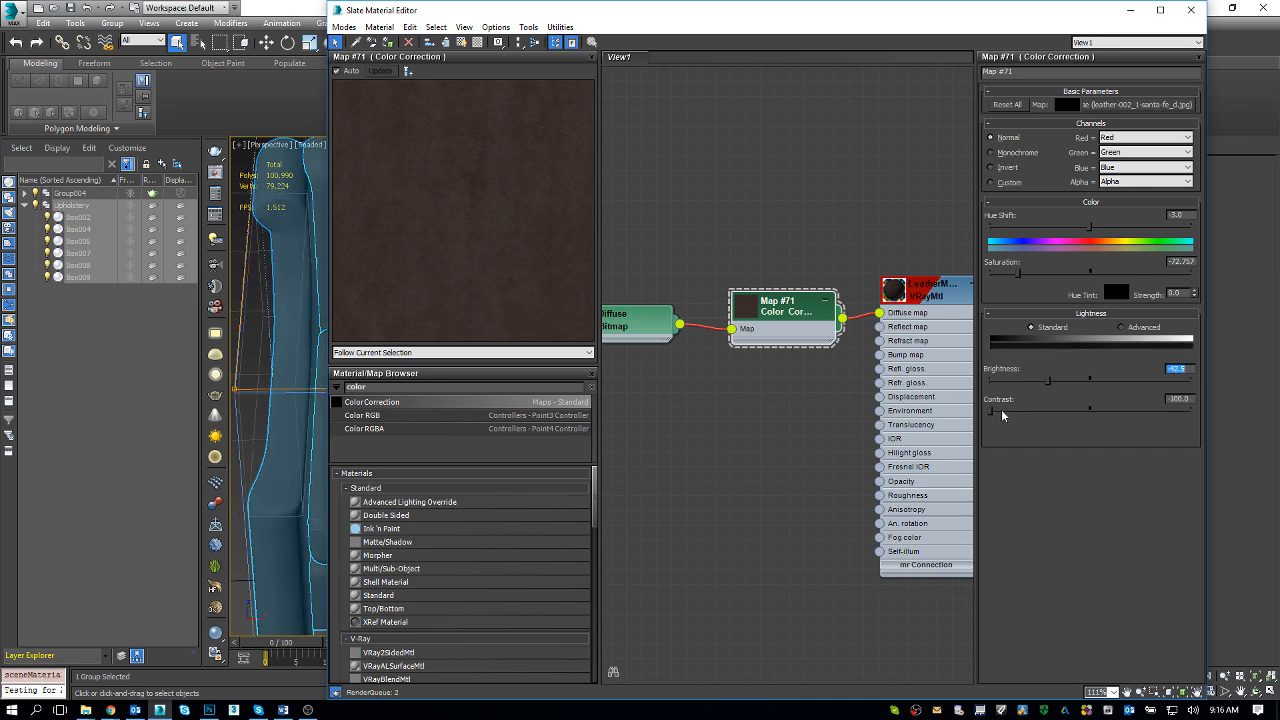
drag(1169, 400, 1226, 450)
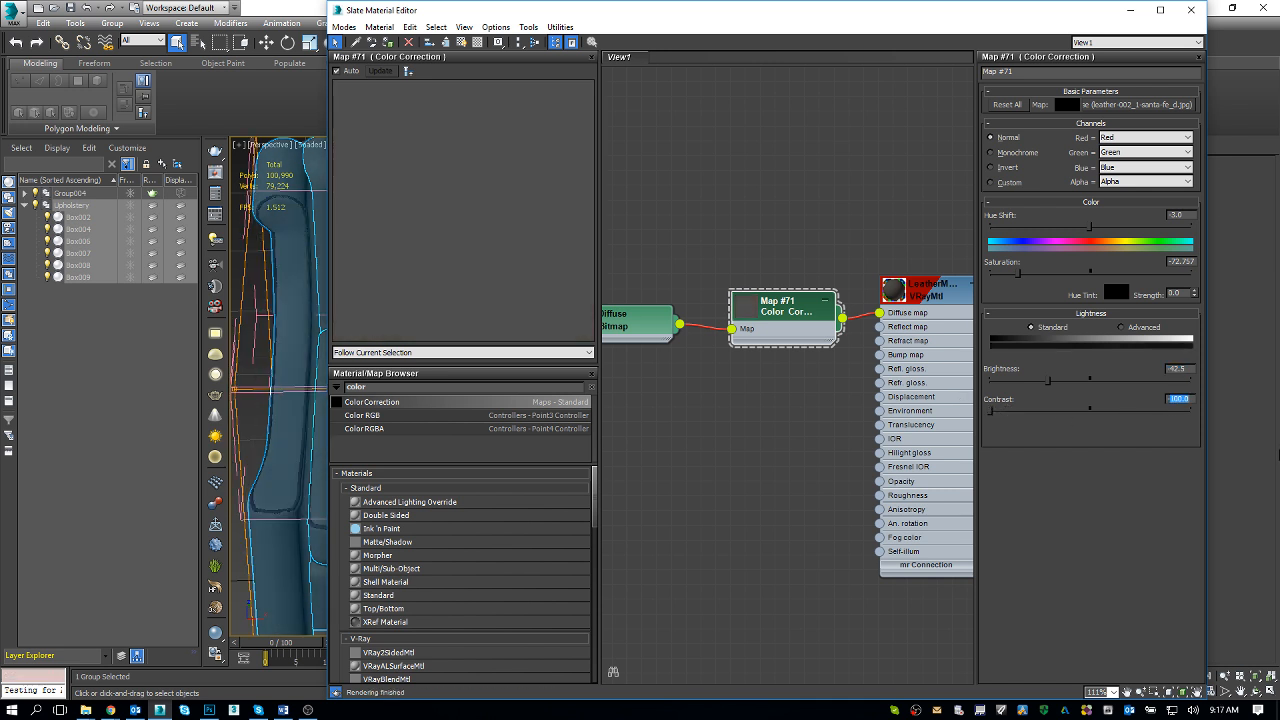
text(-80)
key(Return)
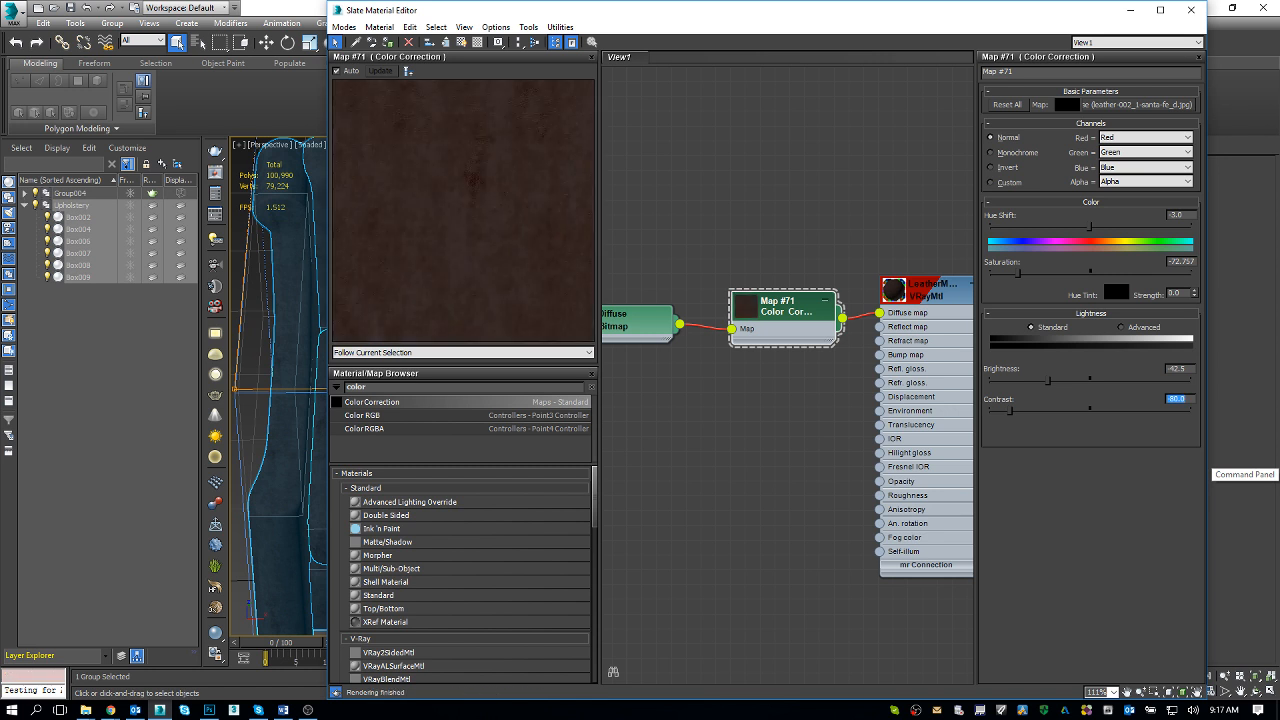
text(-90)
key(Return)
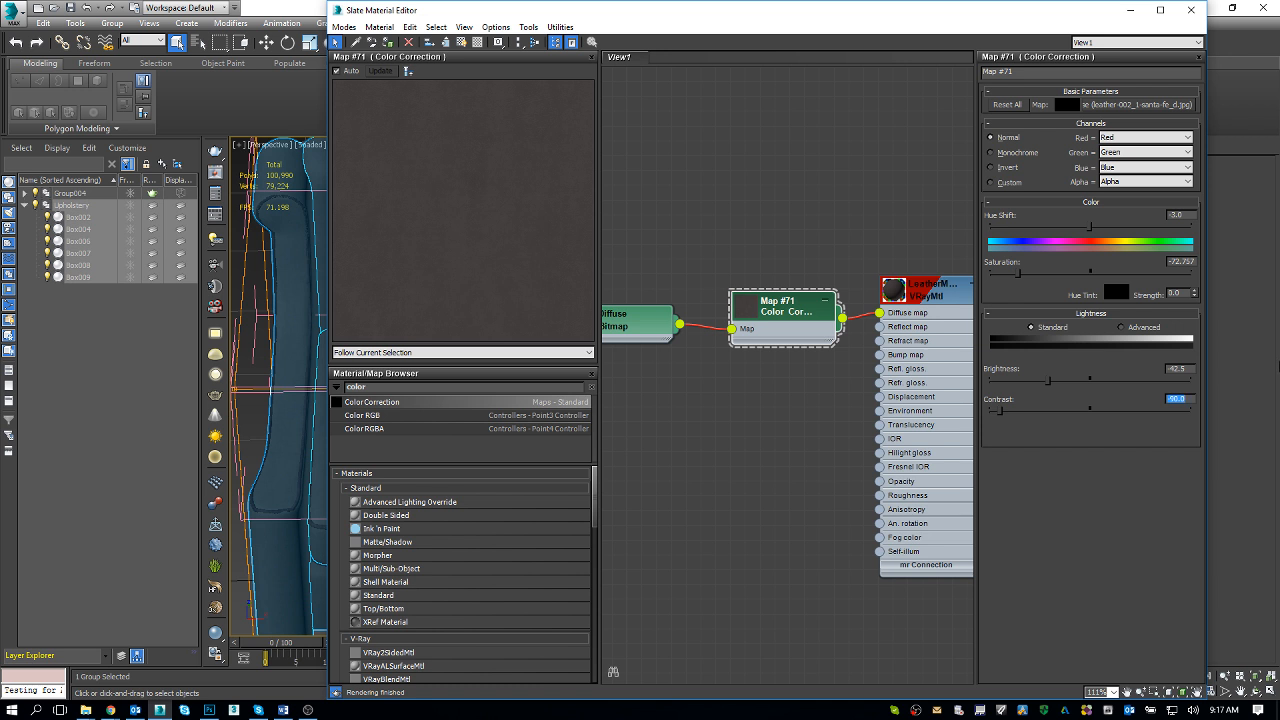
Try Color Correction brightness values of -50, -45 and -46, and set it to -47
key(shift+Tab)
text(-50)
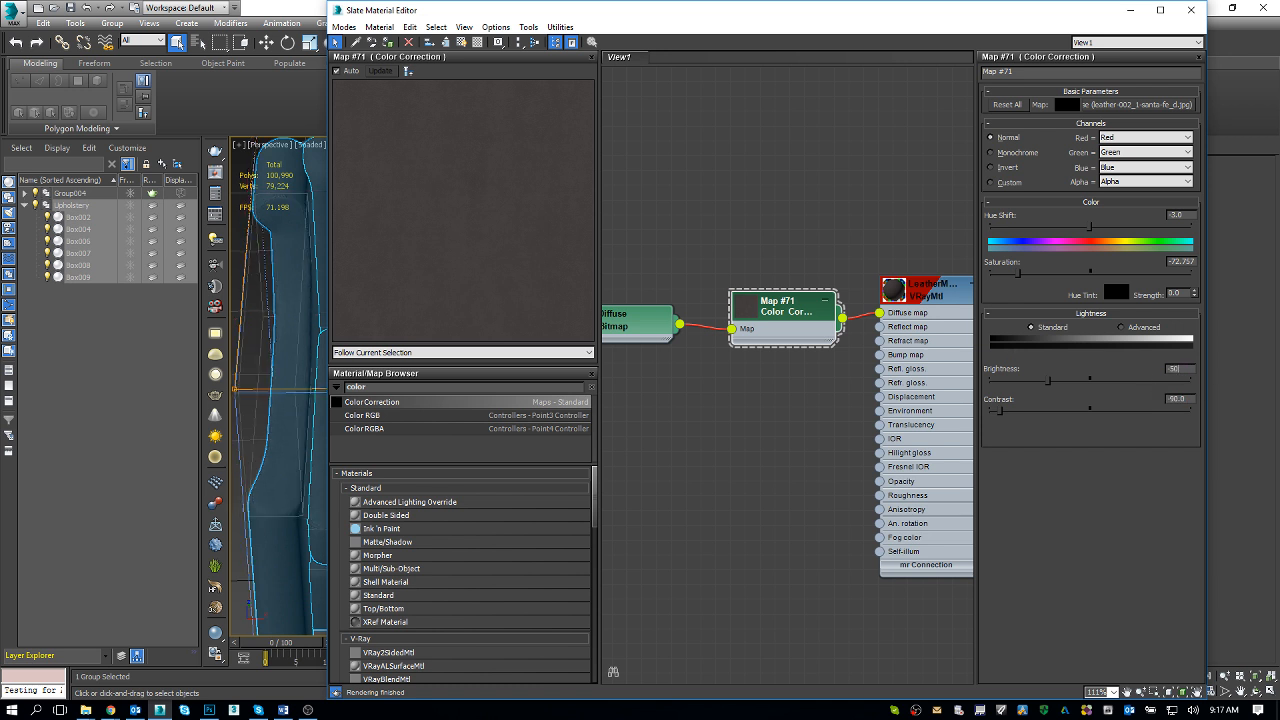
key(Return)
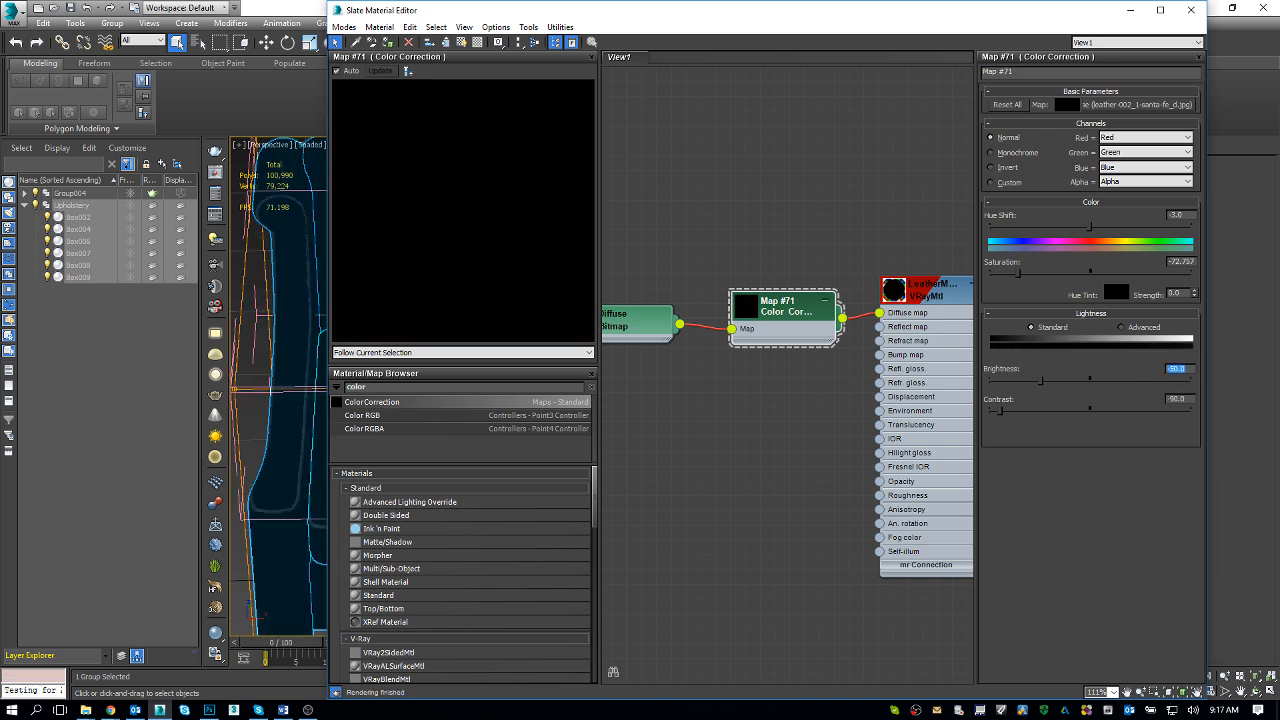
text(-45)
key(Return)
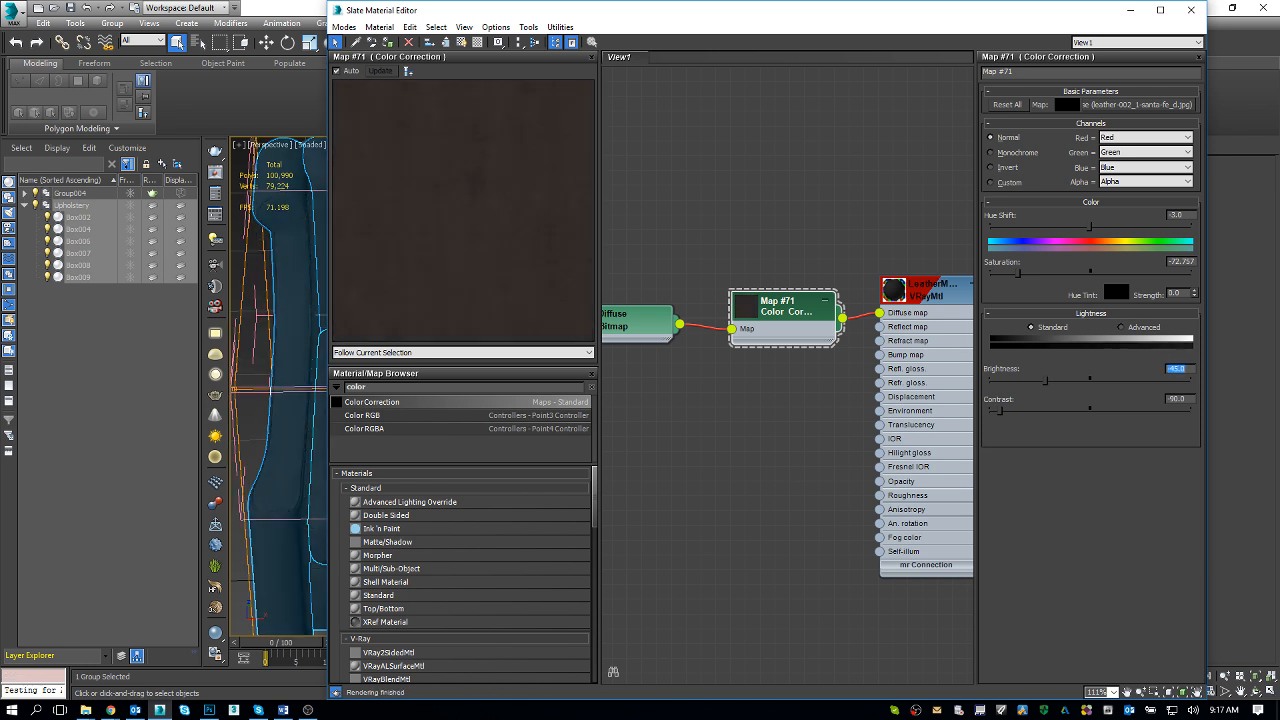
text(-46)
key(Return)
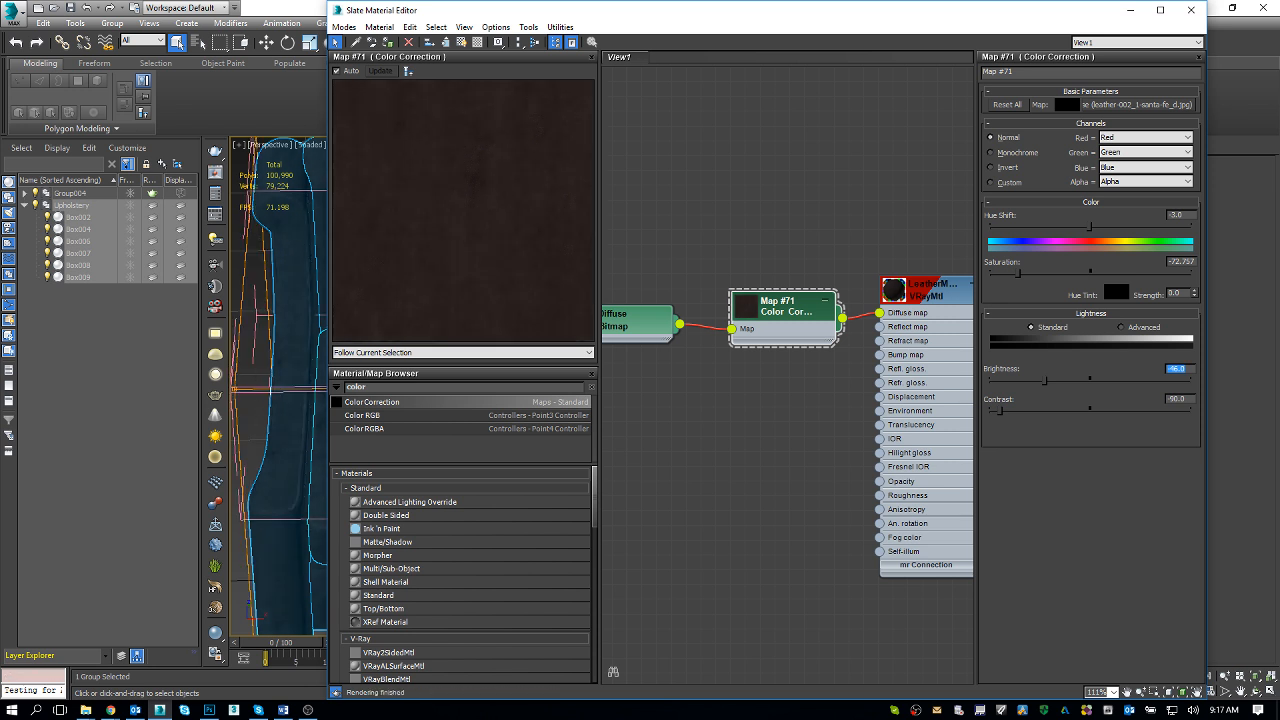
text(-47)
key(Return)
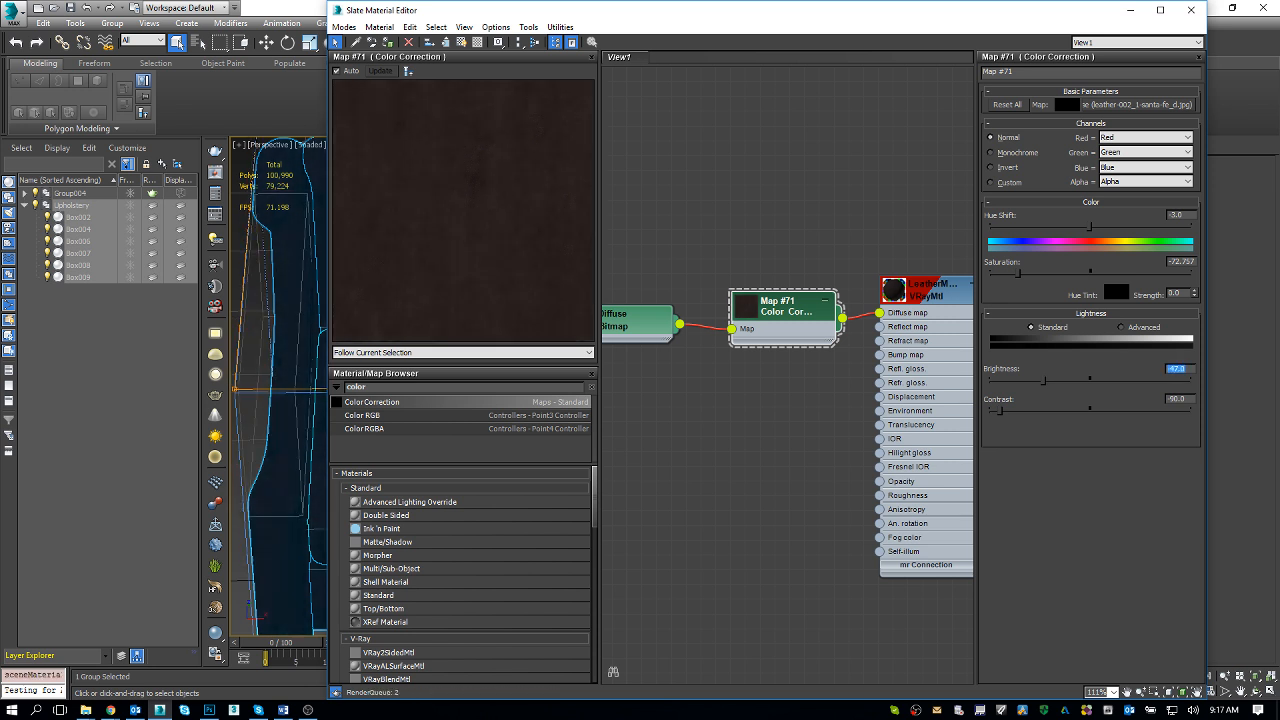
Compare the colour with the sofa reference photo and set the Color Correction's brightness to -46
key(alt+Tab)
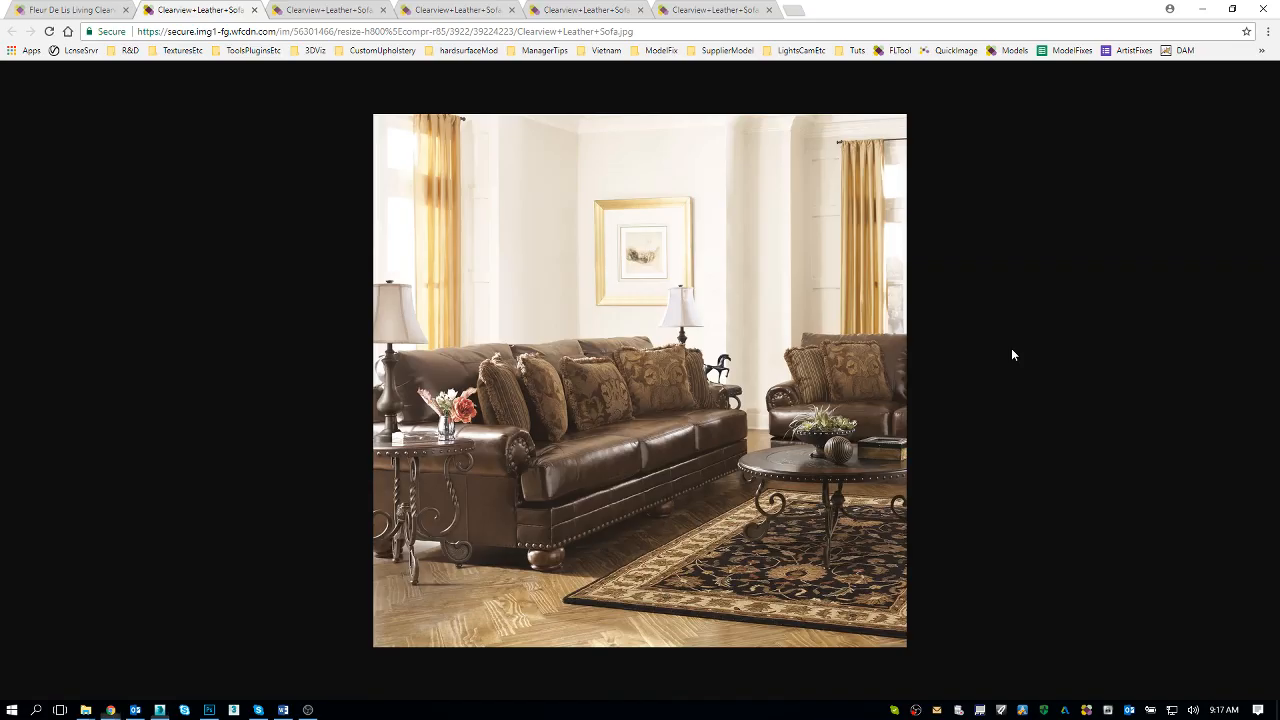
key(alt+Tab)
key(alt+Tab)
key(alt+Tab)
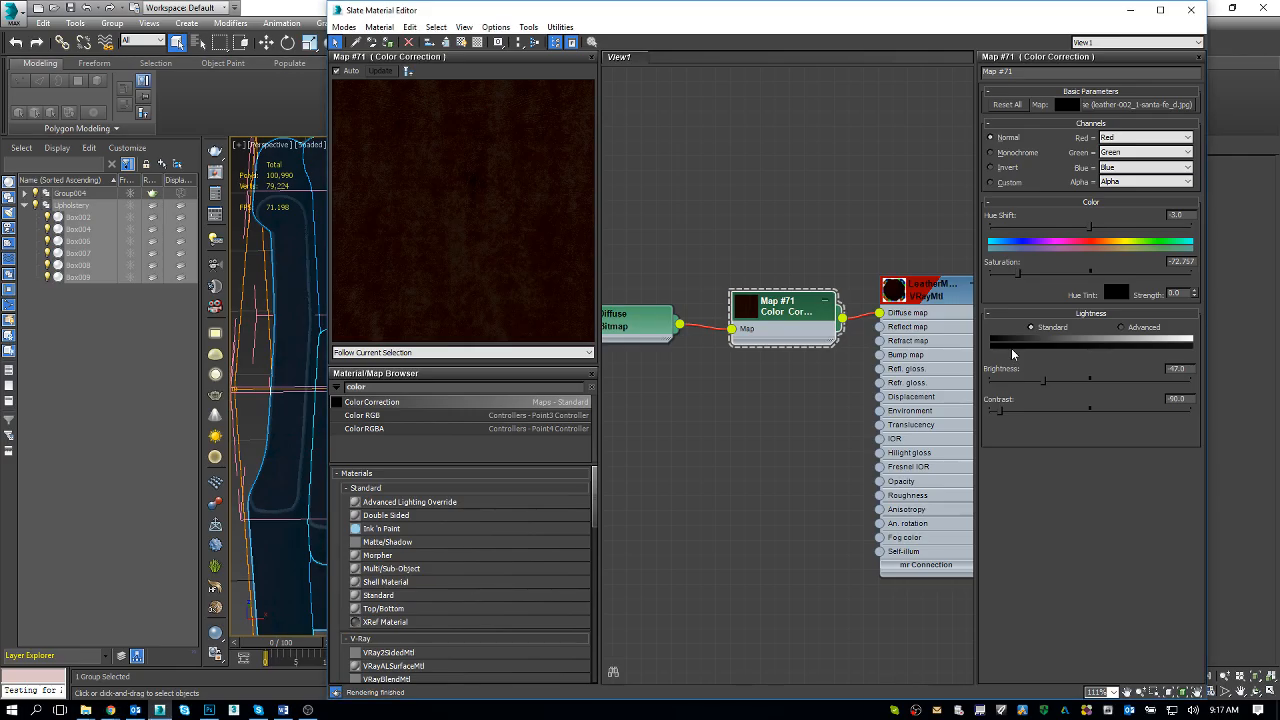
drag(1175, 369, 1212, 380)
text(6)
key(Return)
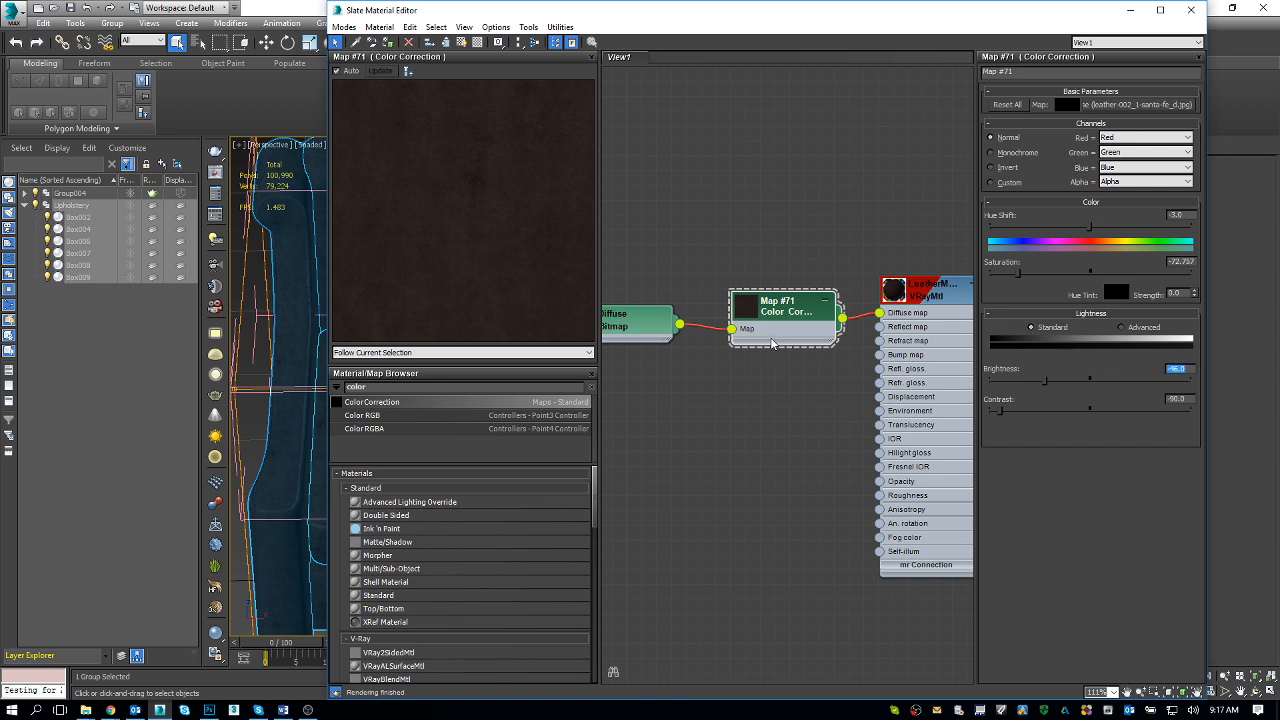
Check the reference photo again, try a brightness of -47, and set it back to -46
key(alt+Tab)
key(alt+Tab)
key(alt+Tab)
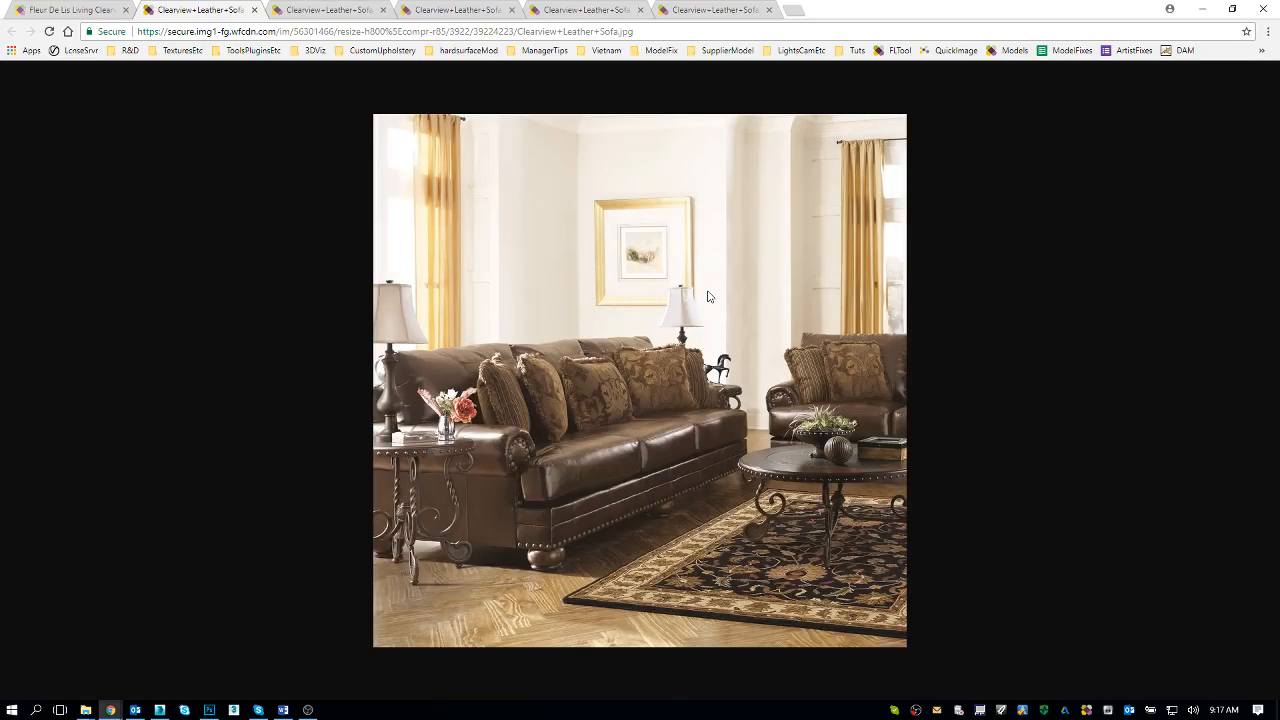
key(alt+Tab)
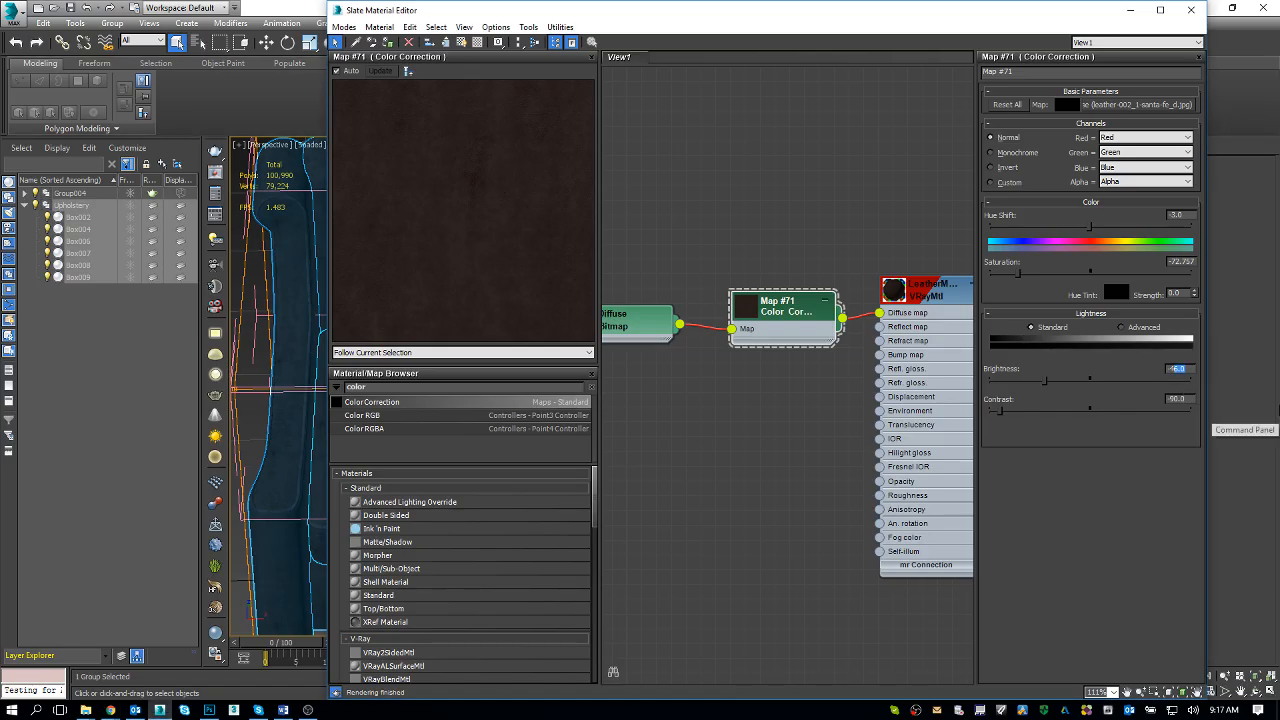
text(47)
key(Return)
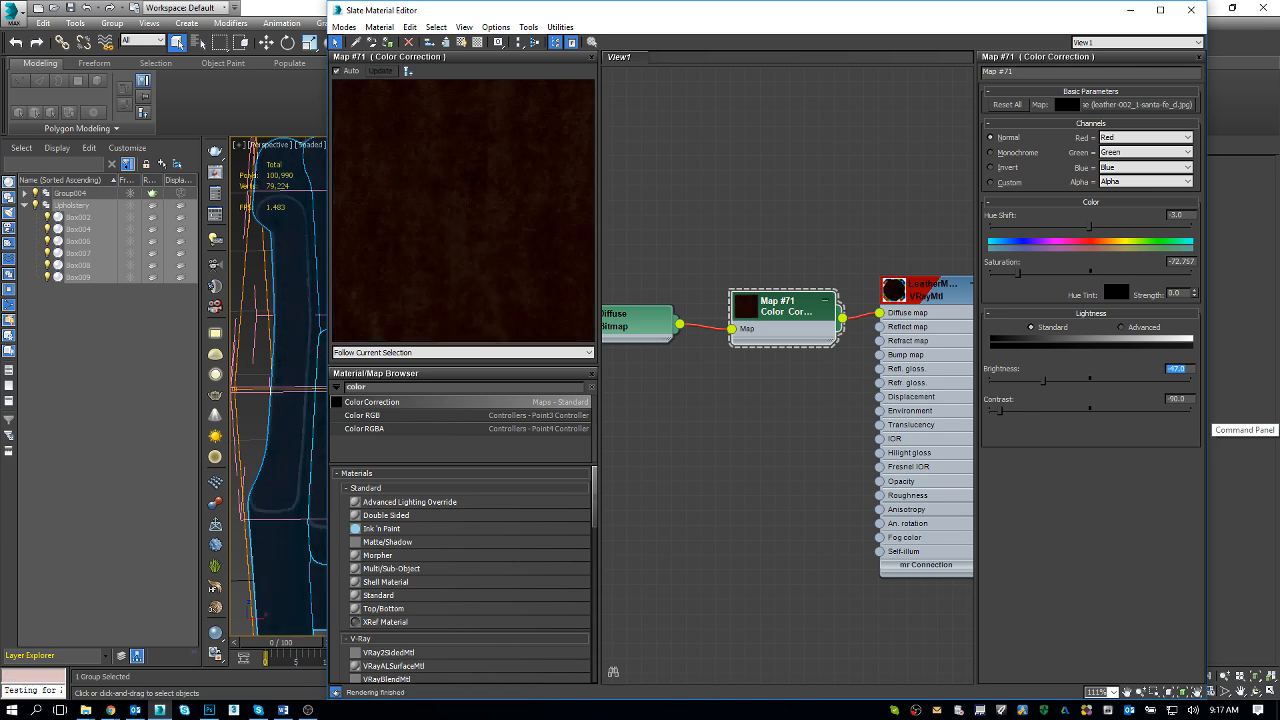
key(alt+Tab)
key(alt+Tab)
text(6)
key(Return)
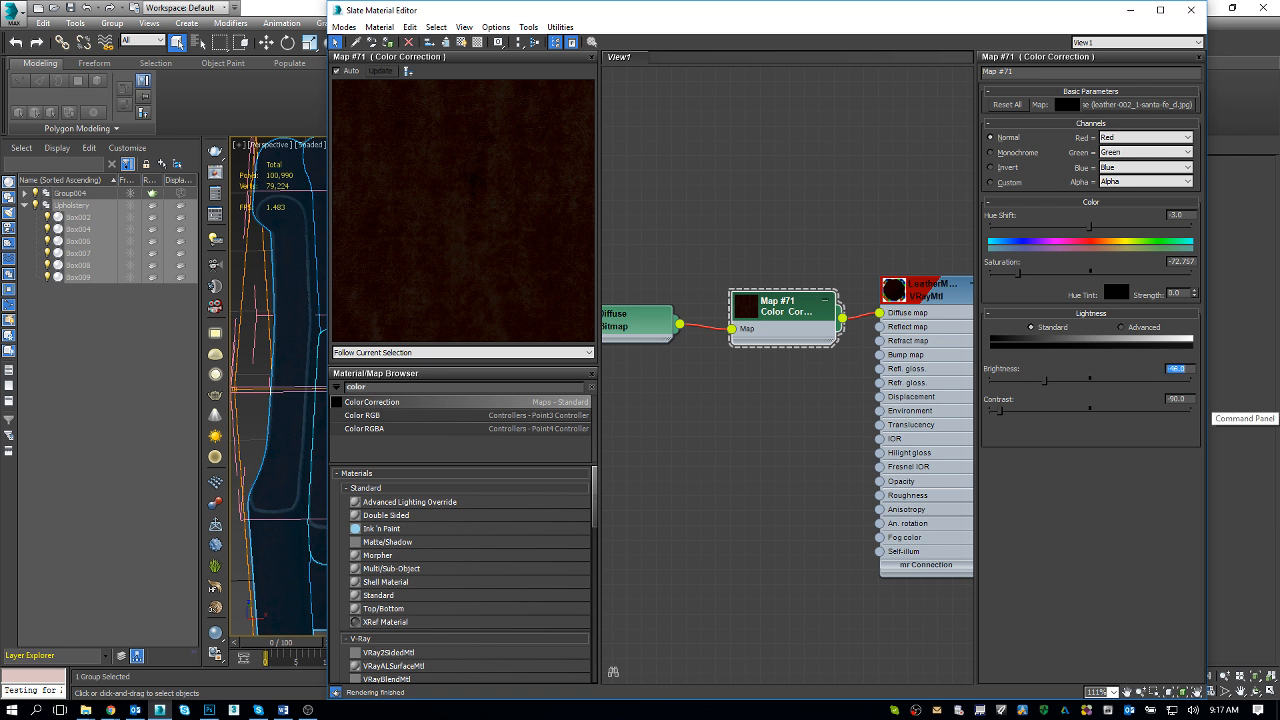
Insert a second Color Correction map between the first one and the leather material's diffuse input, and open its parameters
scroll(764, 429, down, 2)
scroll(763, 429, down, 1)
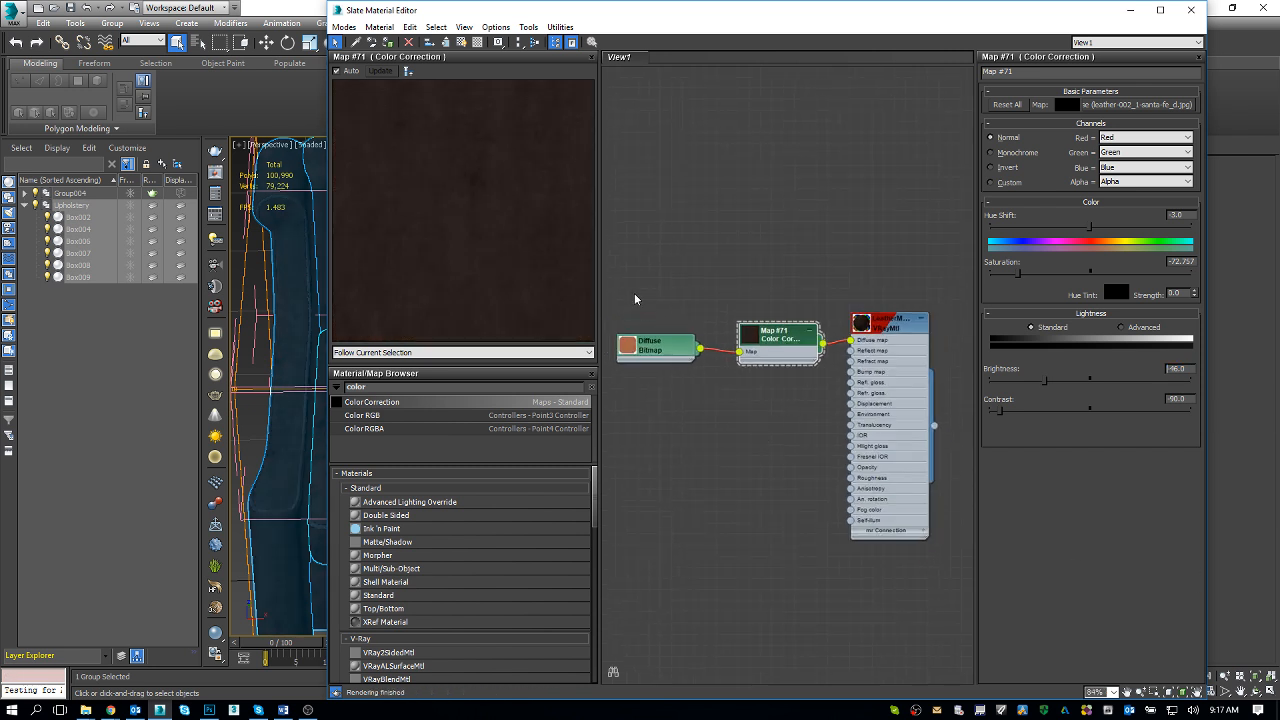
drag(775, 341, 695, 341)
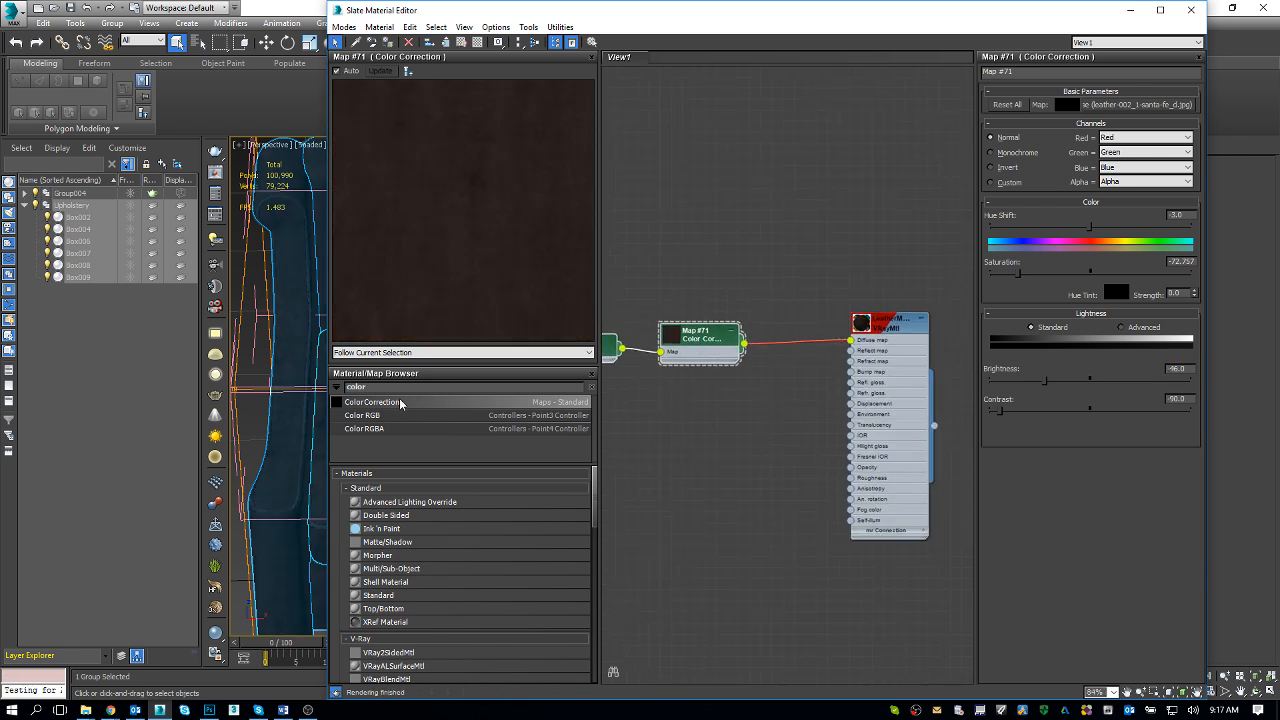
drag(711, 339, 689, 339)
click(766, 342)
drag(777, 349, 779, 338)
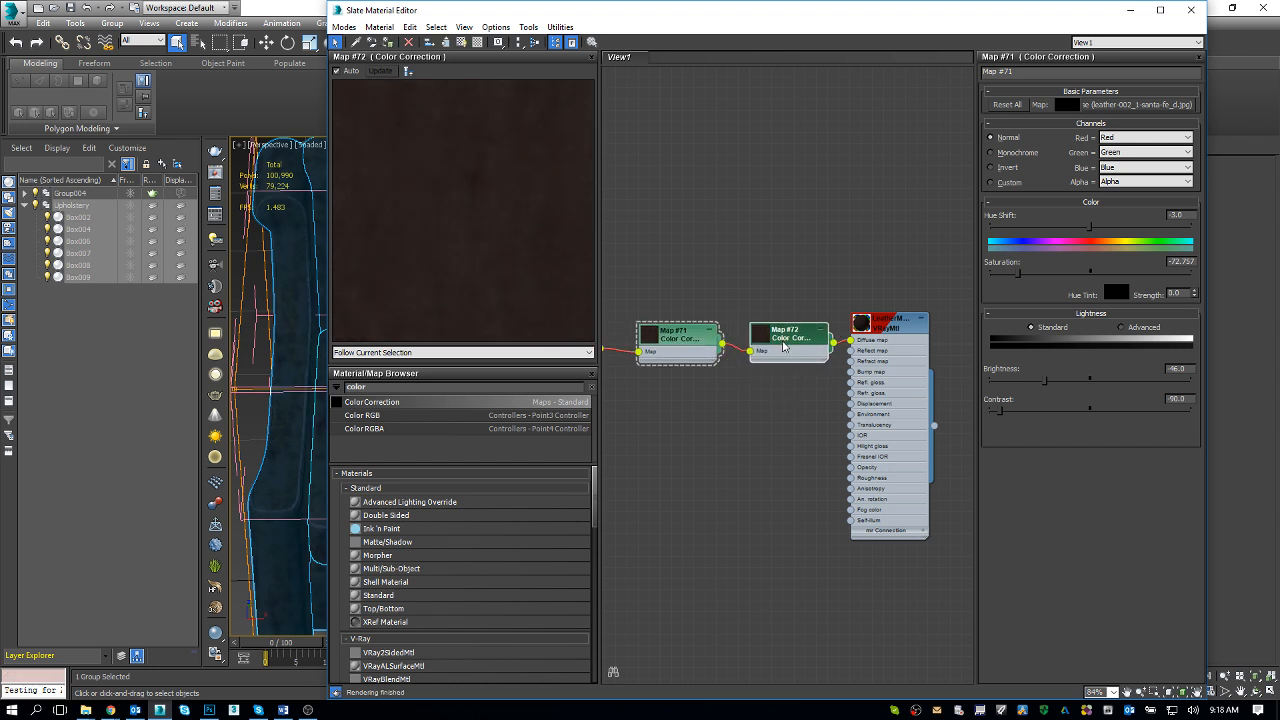
double_click(783, 344)
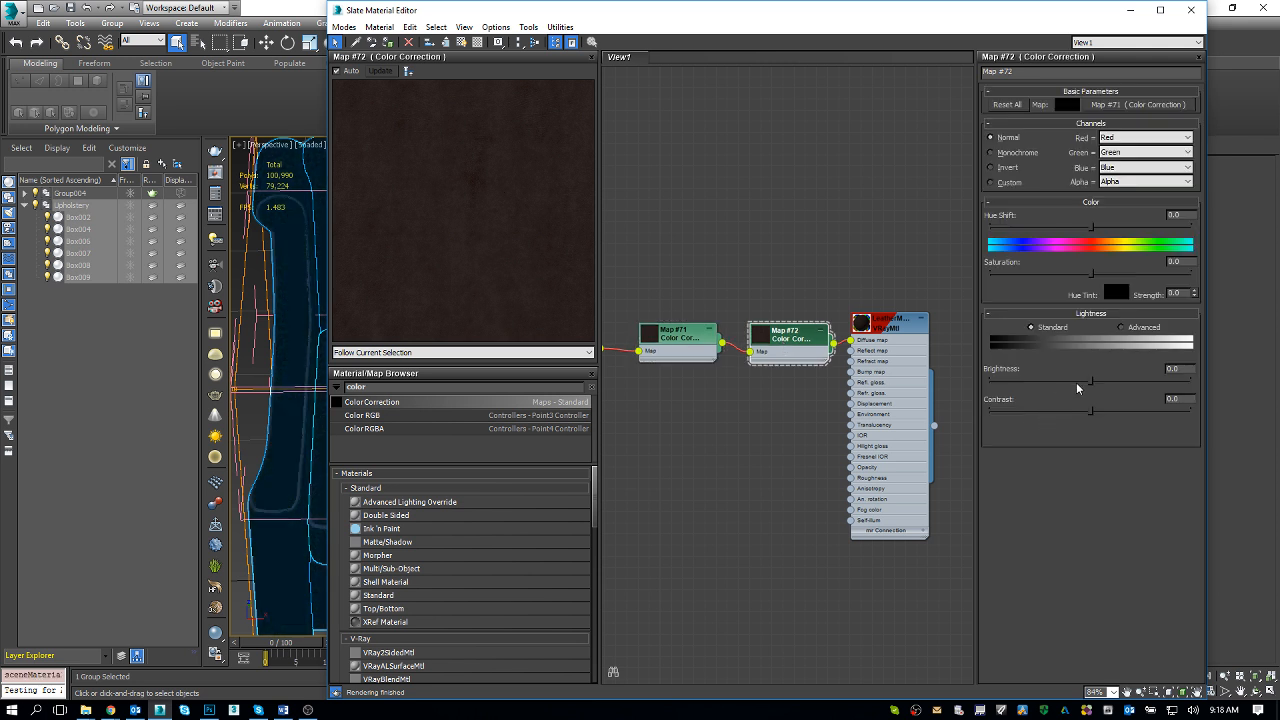
Try a brightness of about -11 on the second Color Correction and reset it to 0
drag(1090, 380, 1079, 382)
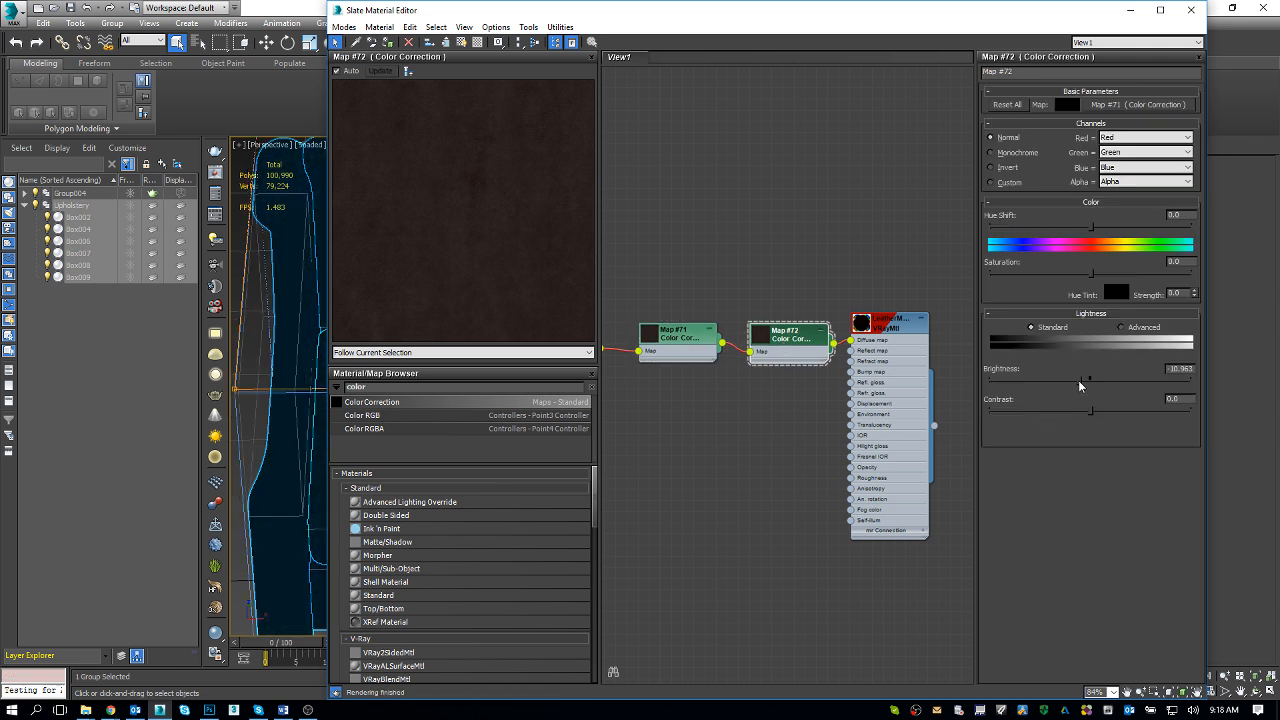
drag(1168, 369, 1270, 389)
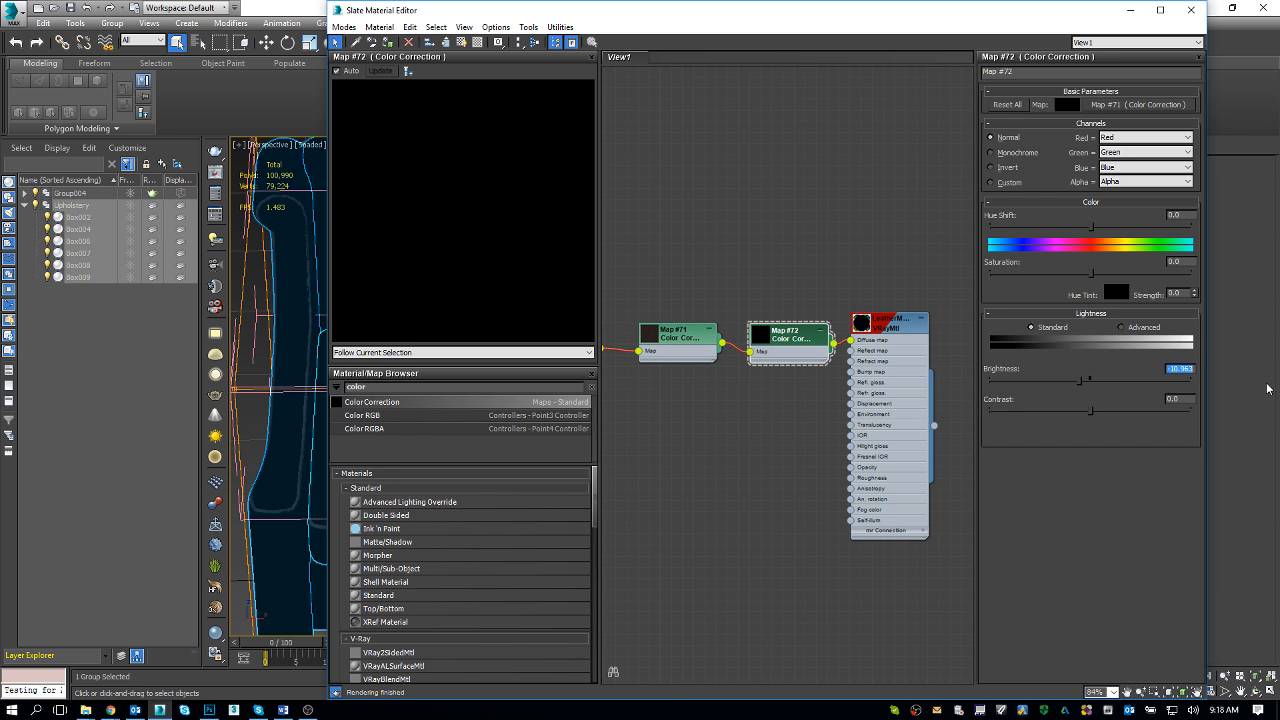
text(0)
key(Return)
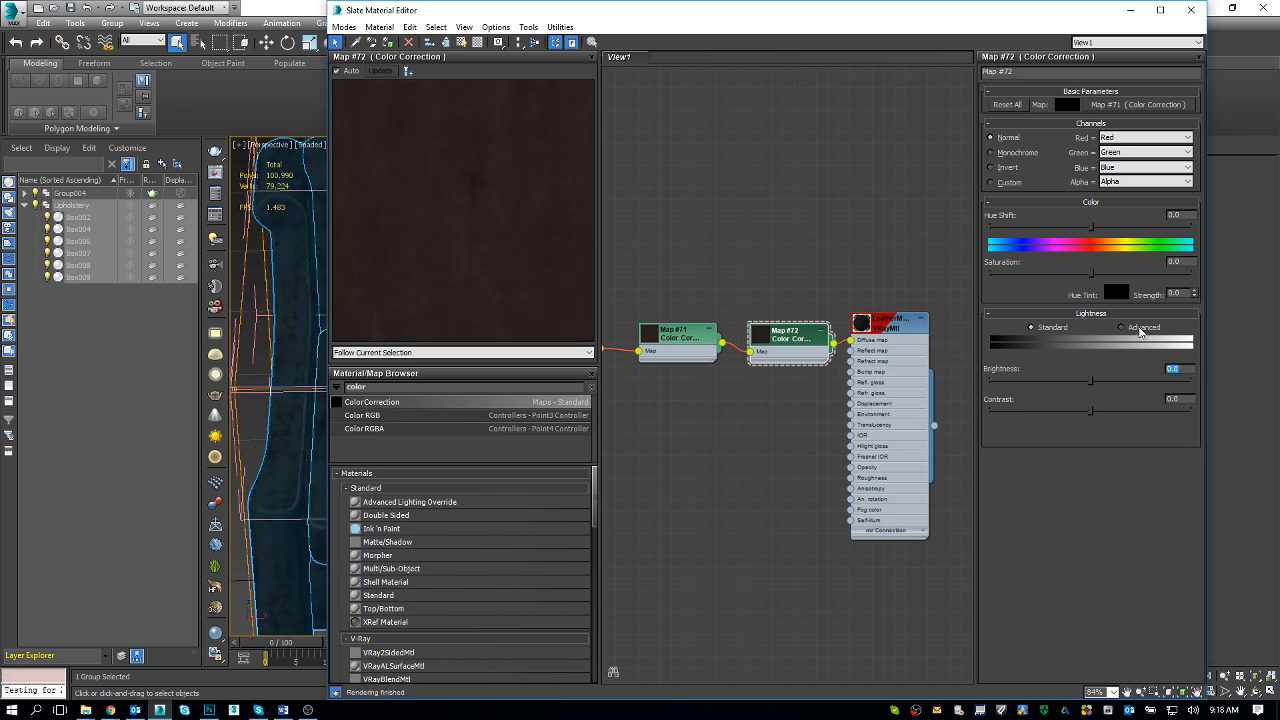
Switch the second Color Correction's lightness to Advanced, try an RGB gain of 90, set it to 75, and check the reference photo
click(1140, 329)
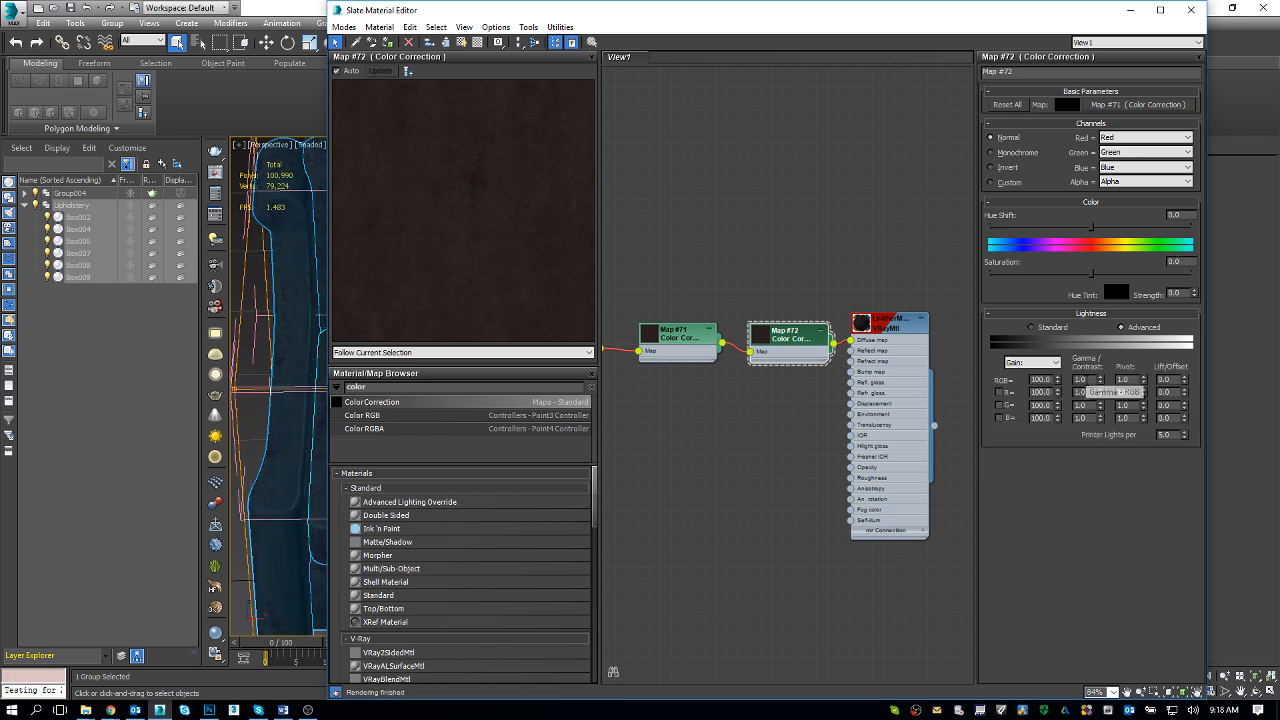
double_click(1040, 380)
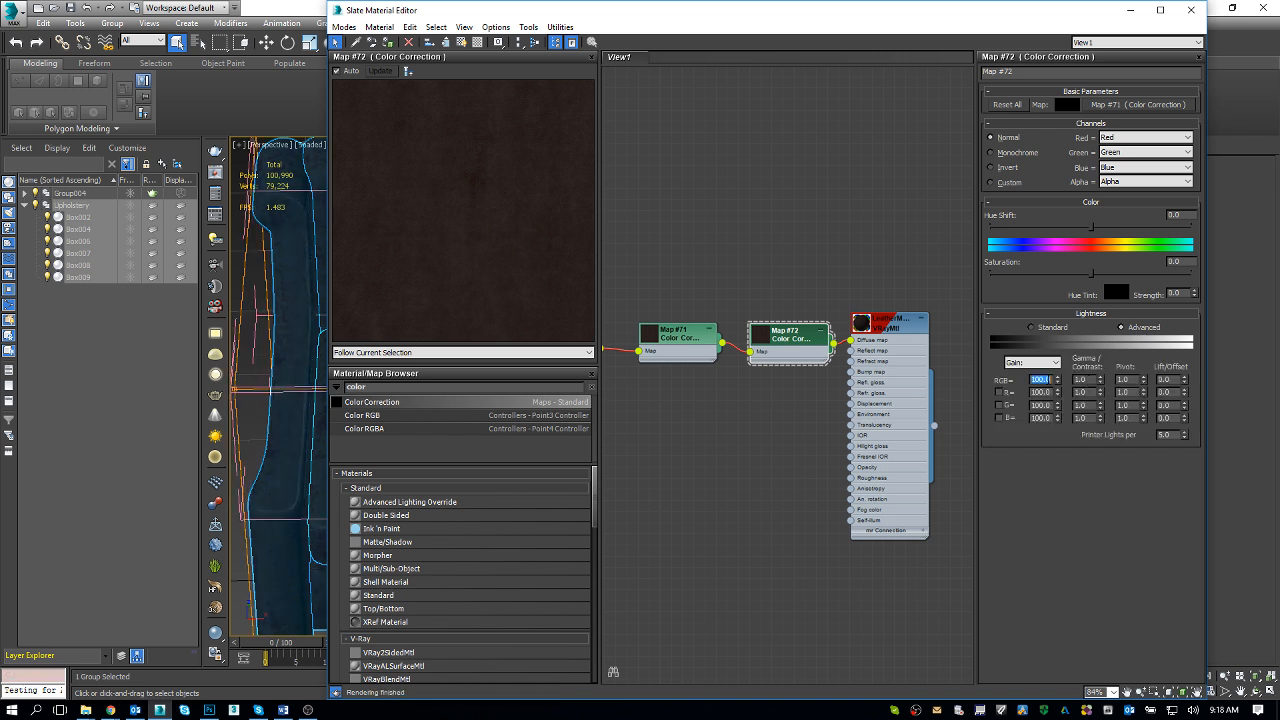
text(90)
key(Return)
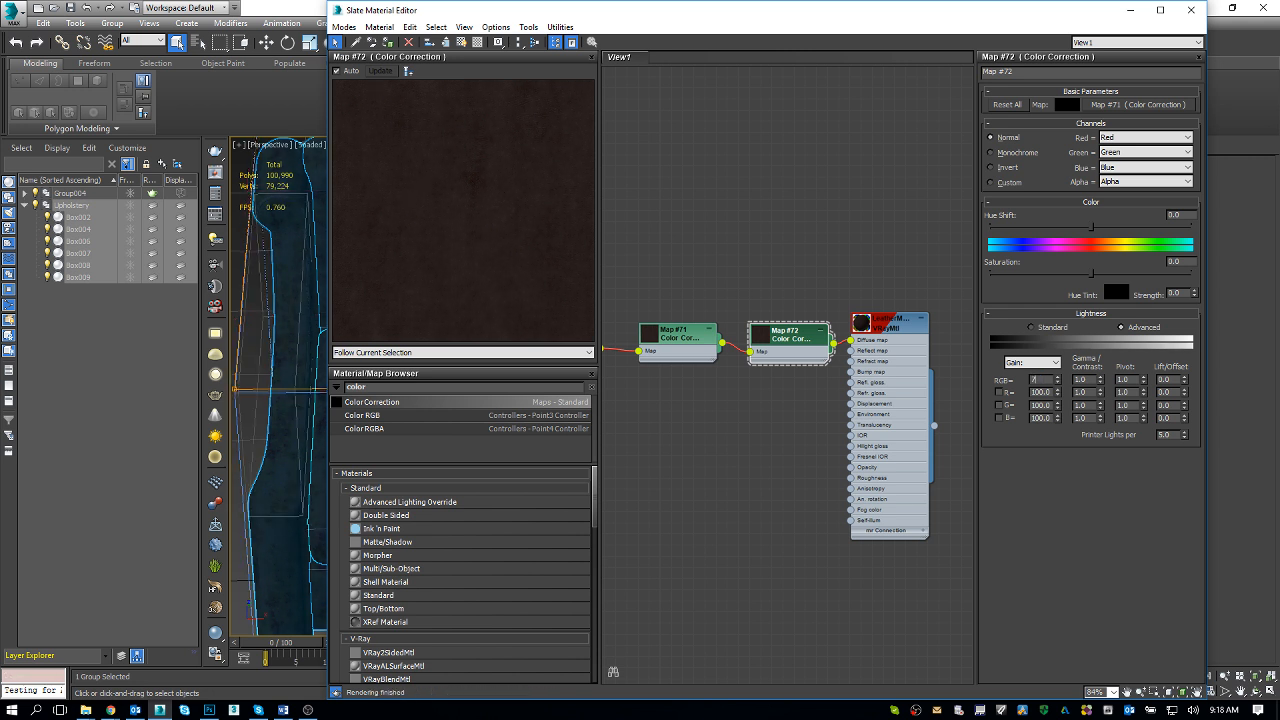
text(75)
key(Return)
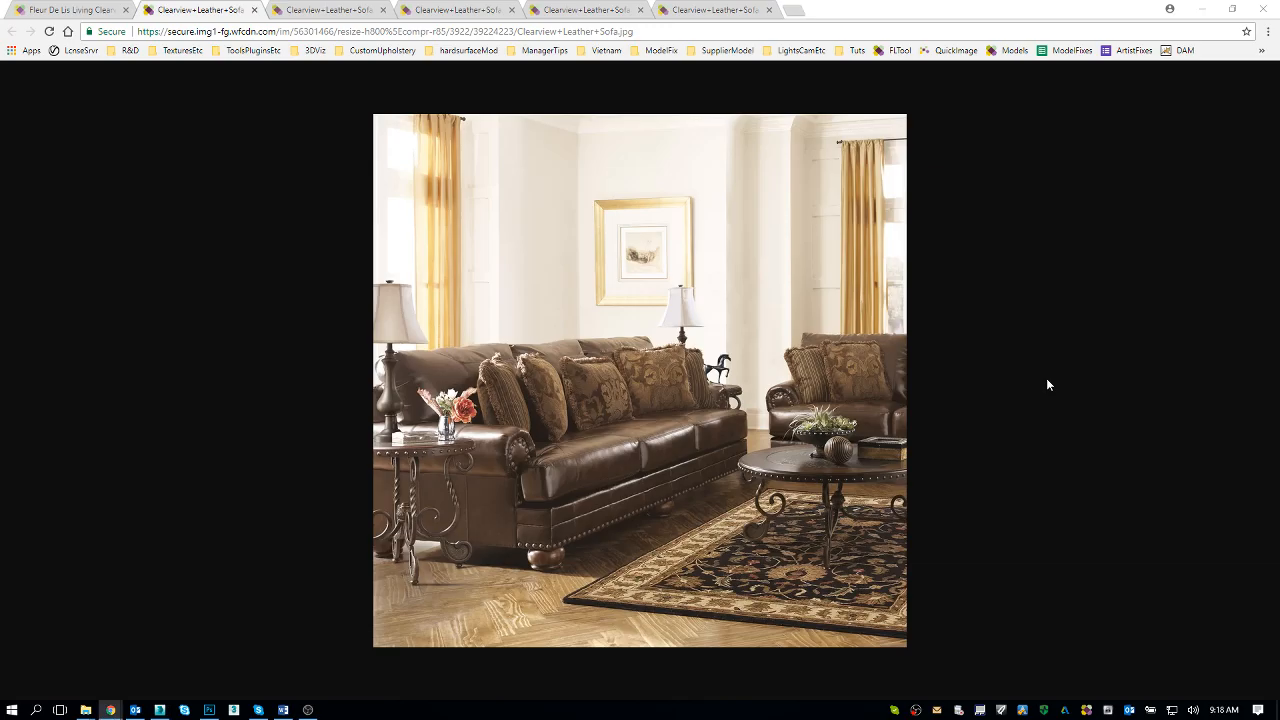
key(alt+Tab)
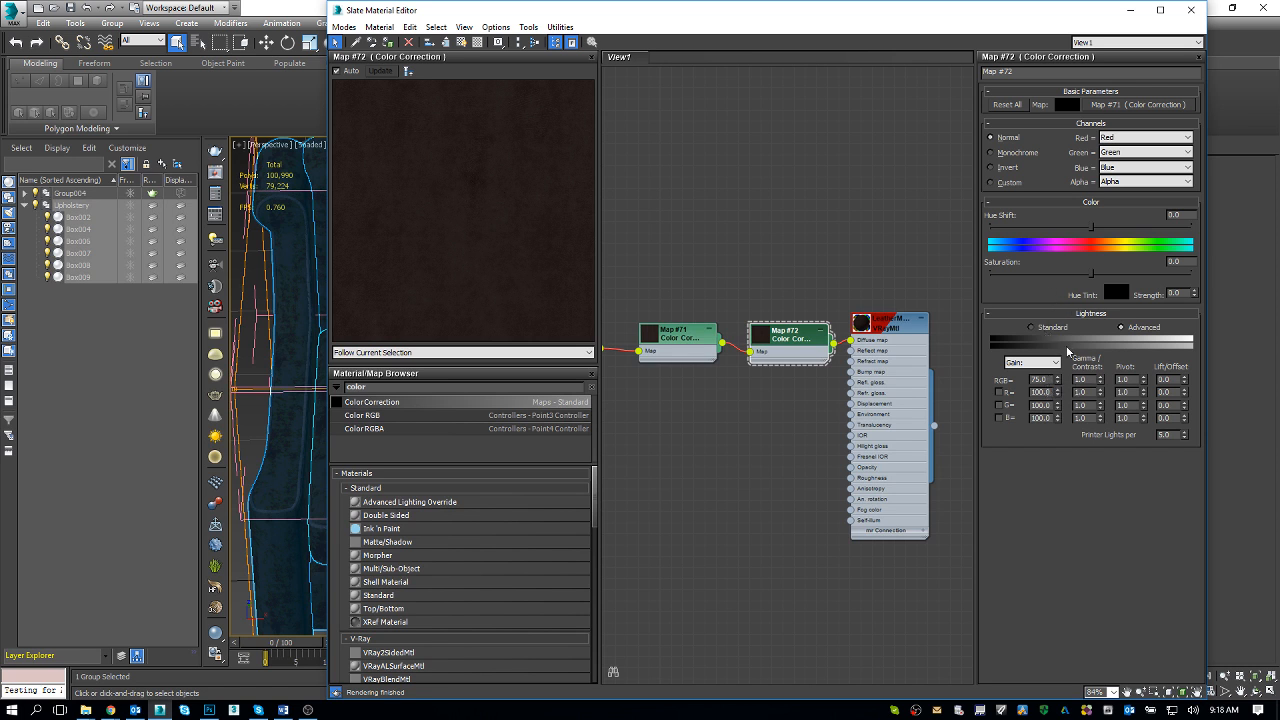
Try a saturation of 100 on the second Color Correction, compare with the sofa reference photo, and set the saturation to 75
drag(1091, 272, 1129, 277)
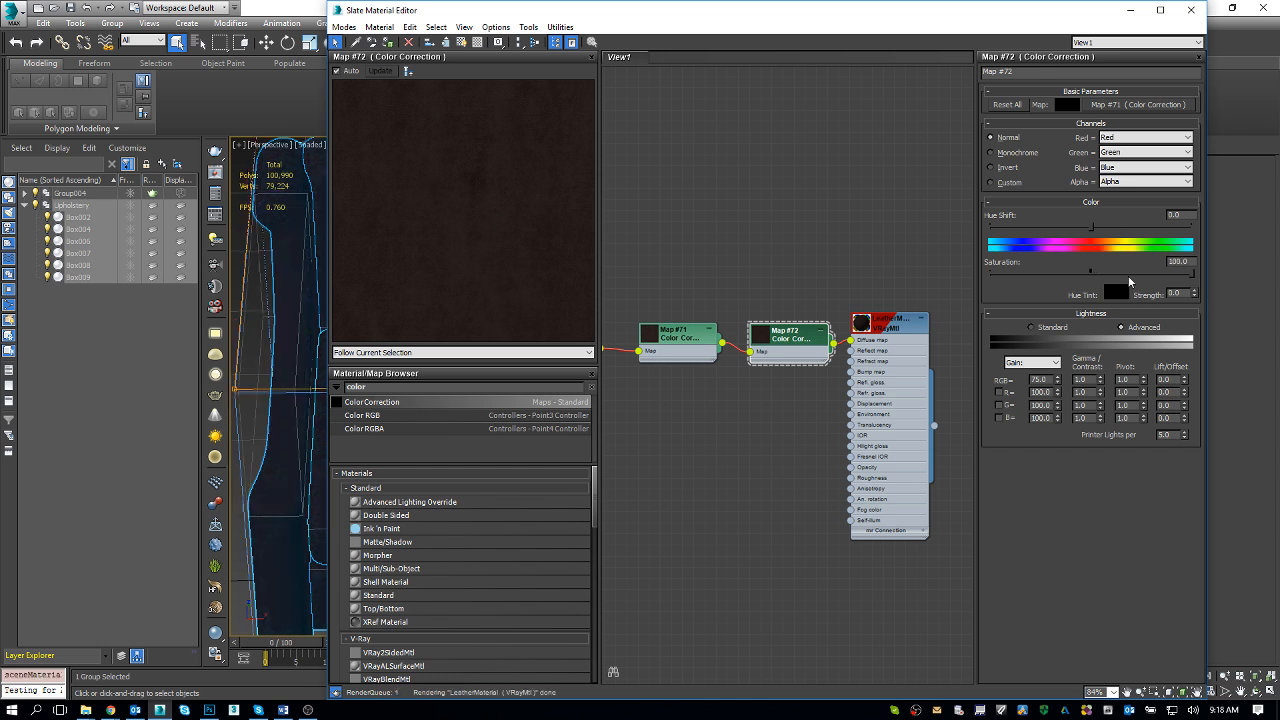
key(alt+Tab)
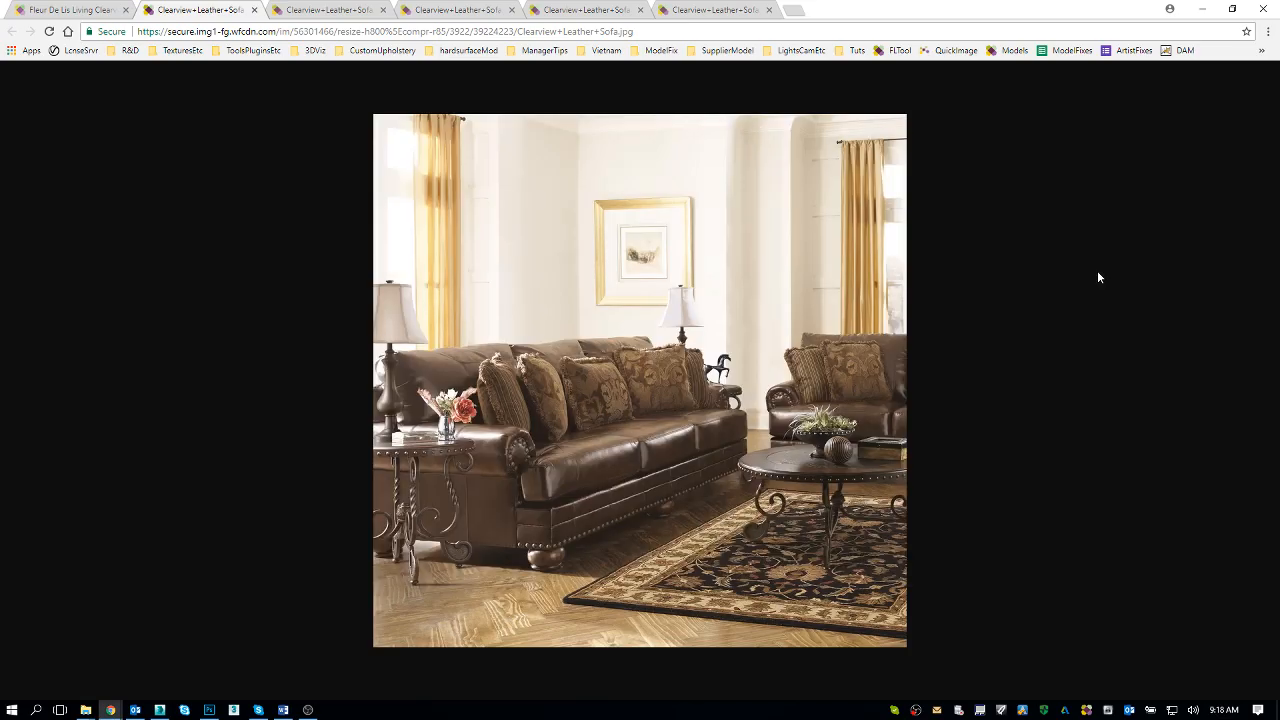
key(alt+Tab)
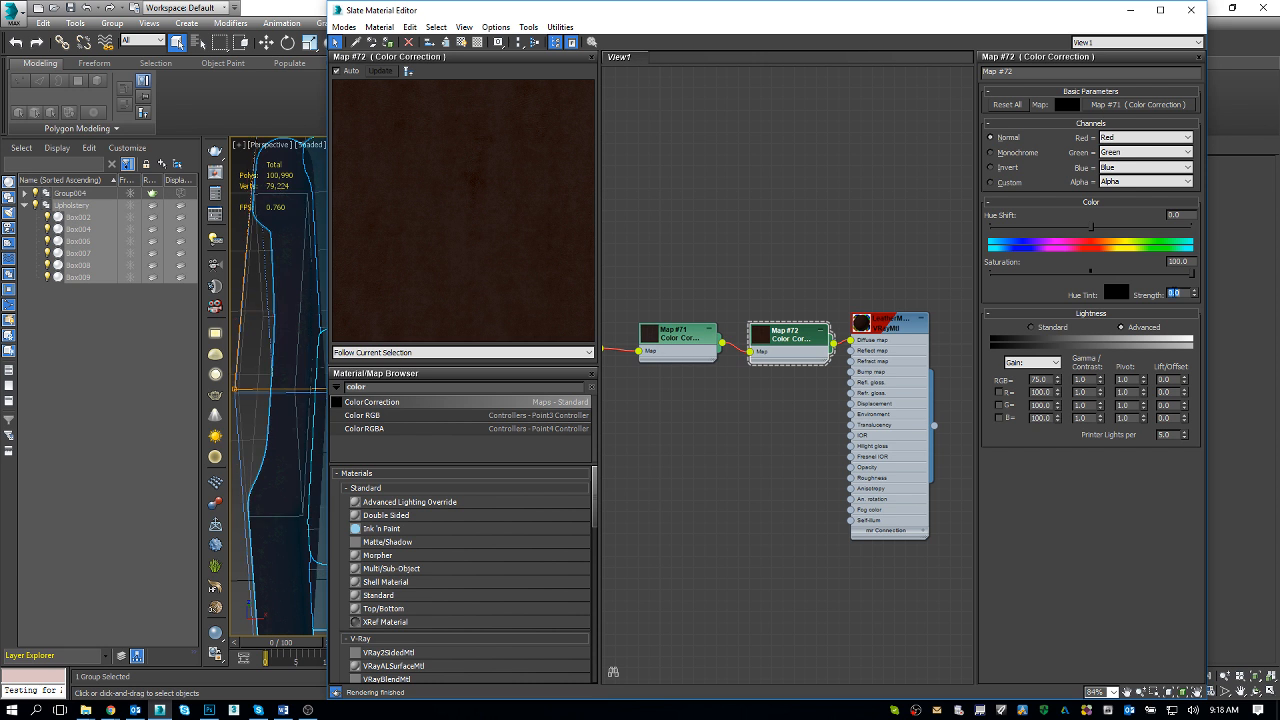
double_click(1180, 261)
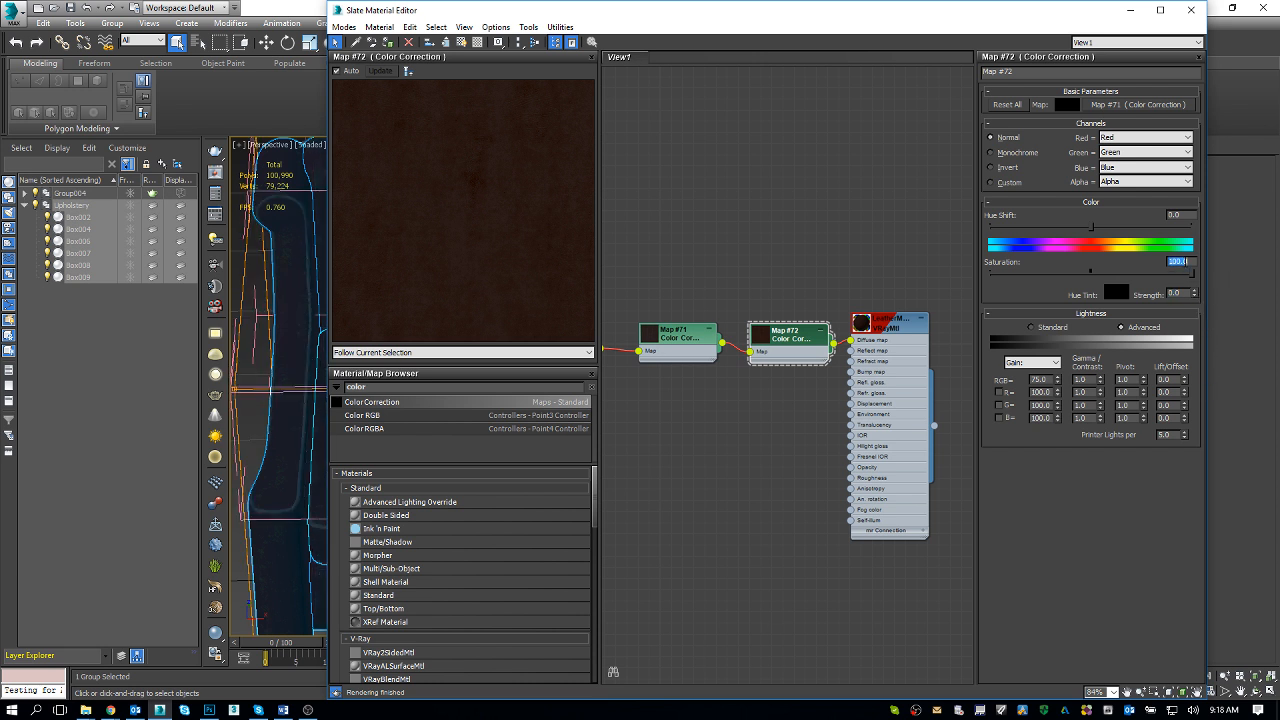
text(75)
key(Return)
key(alt+Tab)
key(alt+Tab)
key(alt+Tab)
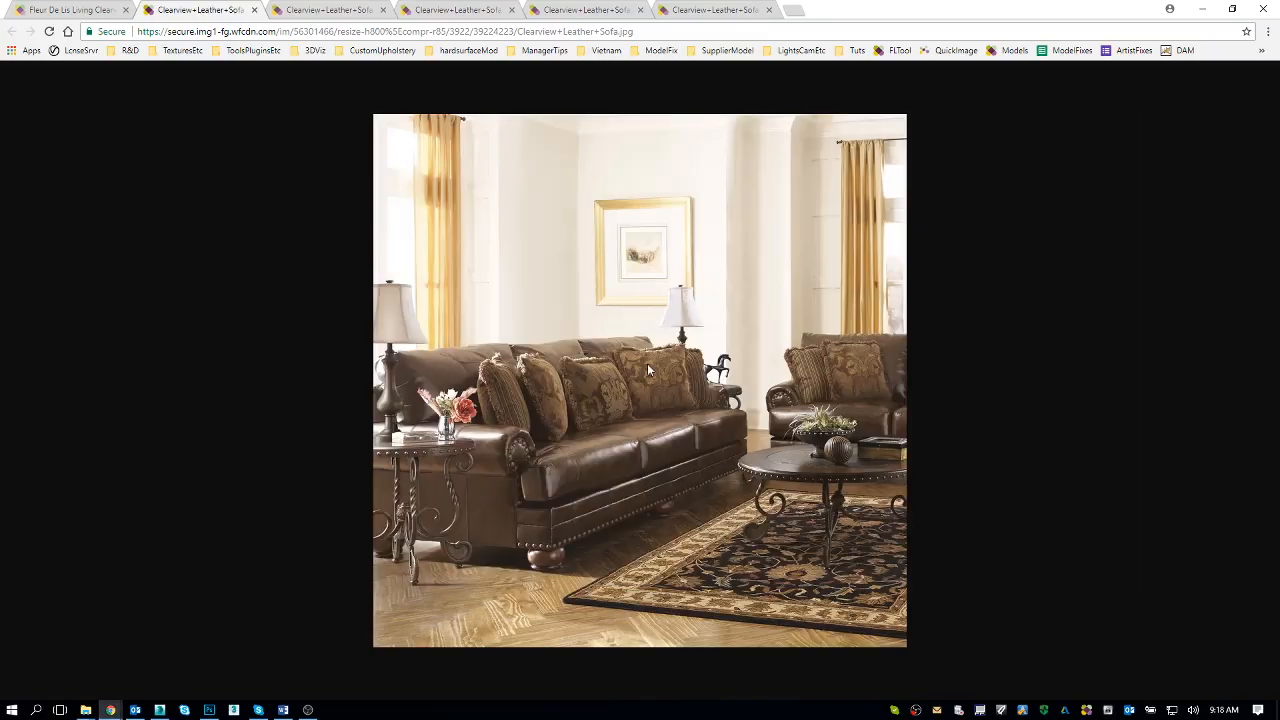
key(alt+Tab)
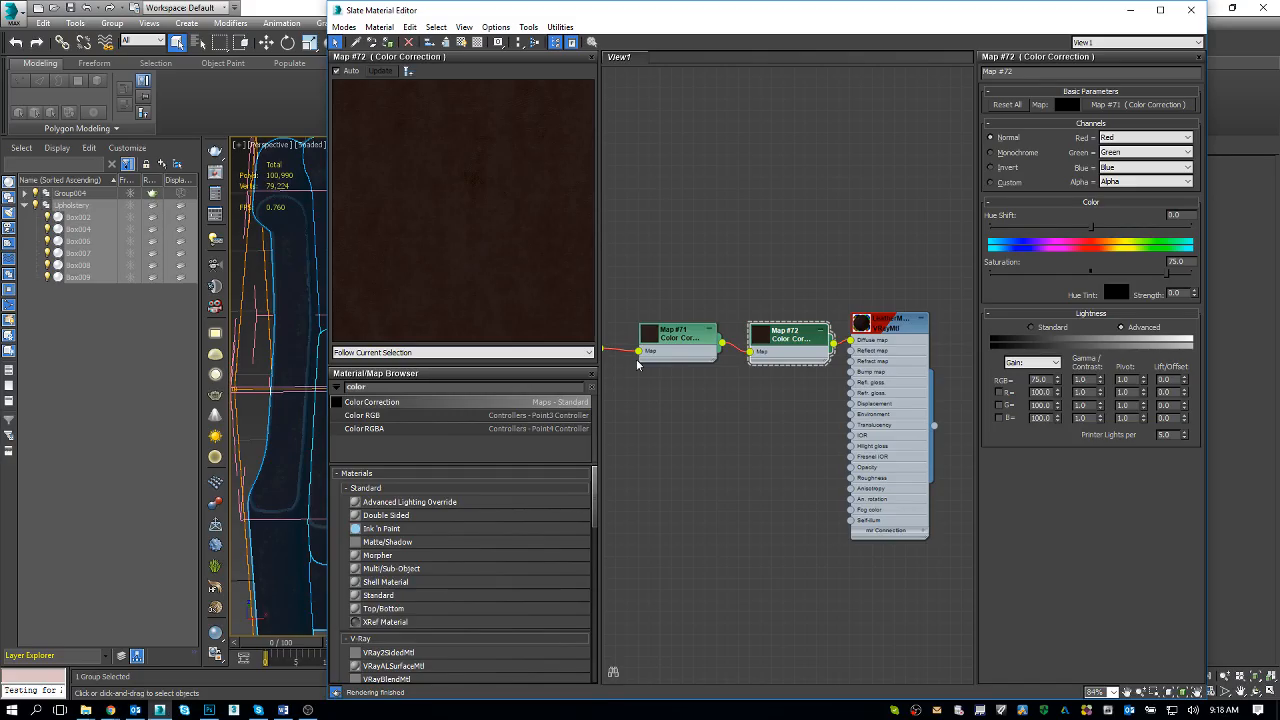
Compare the previews of the original diffuse bitmap, the second Color Correction and the LeatherMaterial
middle_drag(642, 392, 695, 399)
click(630, 357)
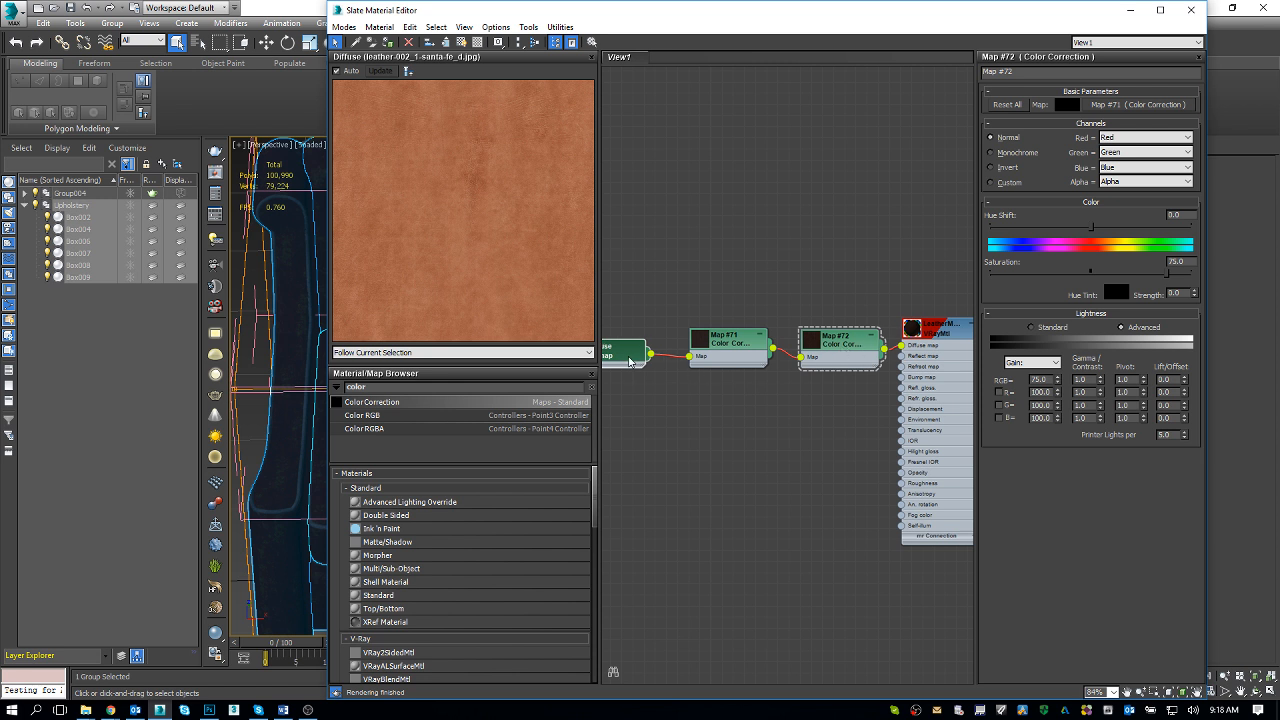
click(843, 346)
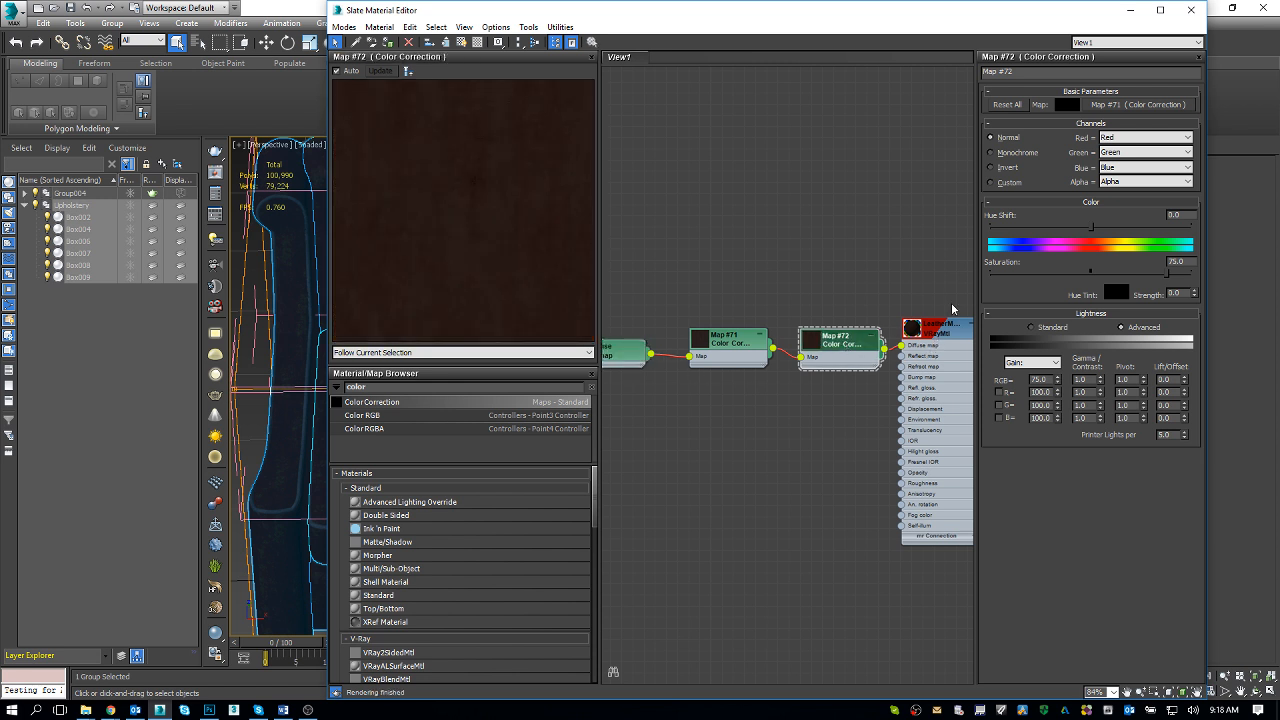
click(946, 333)
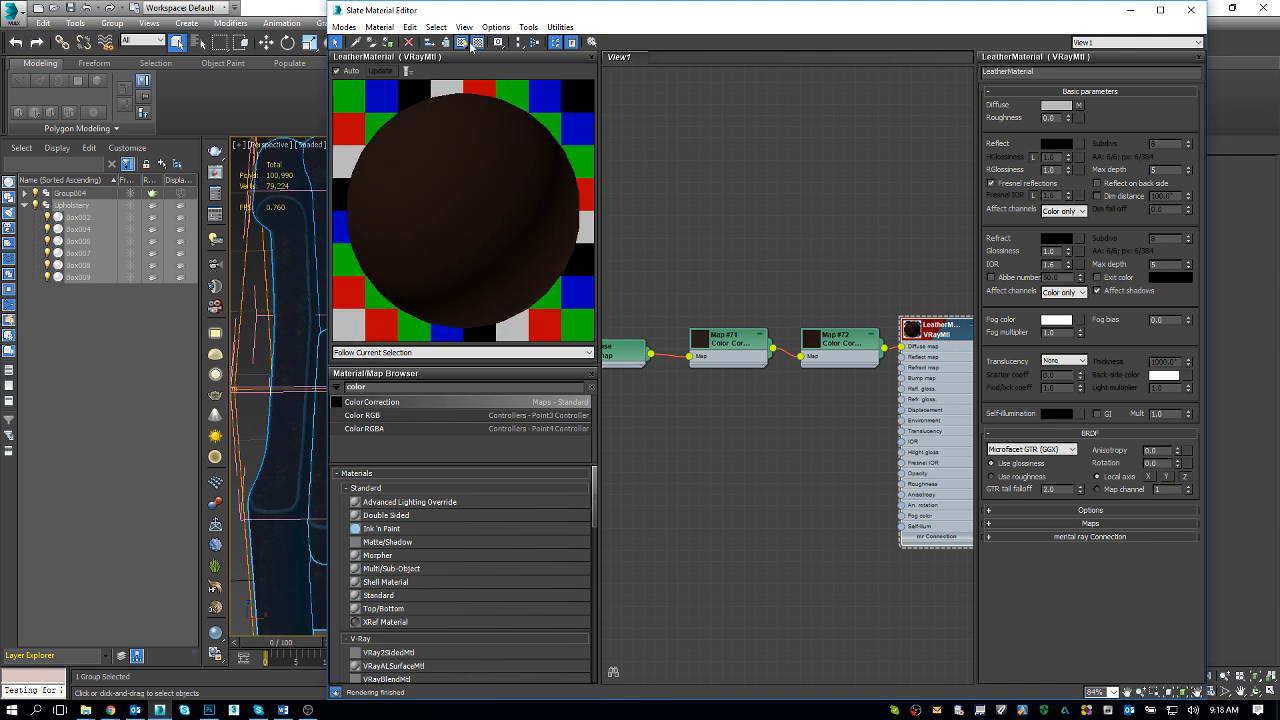
Uncover the viewports, switch to the four-view layout and try to show a camera in the Left view
drag(330, 2, 588, 232)
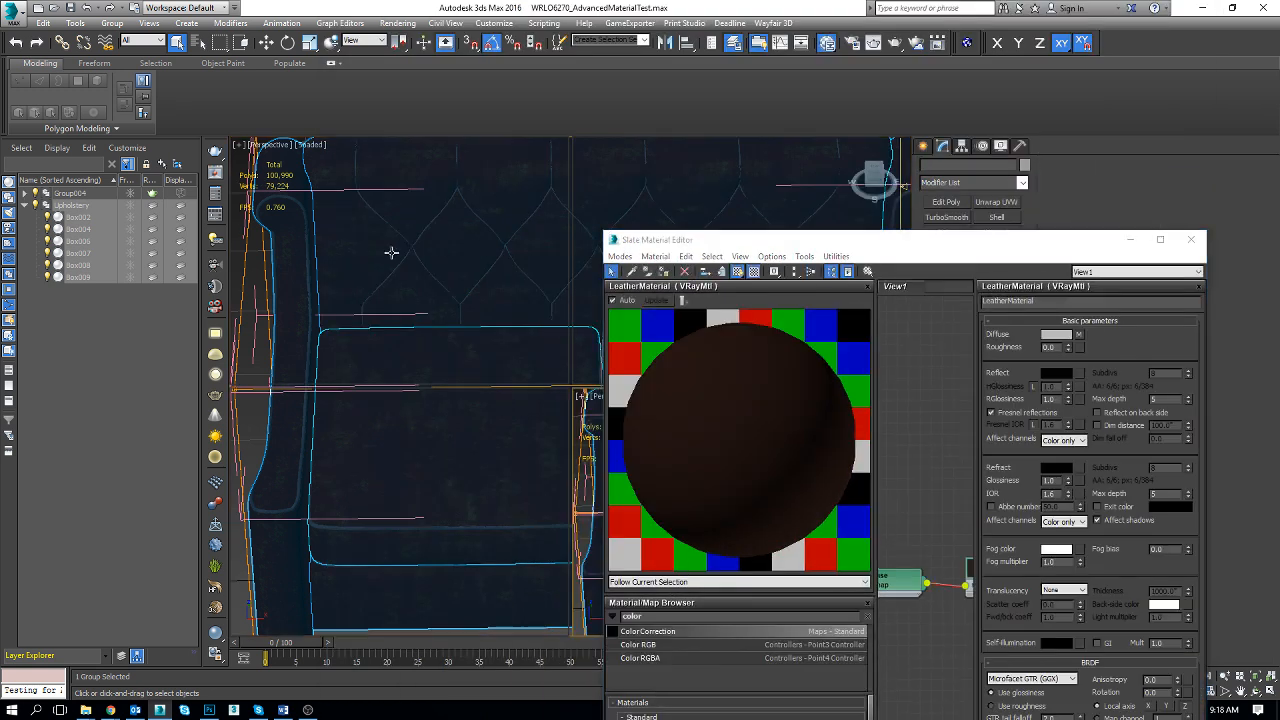
key(alt+w)
click(466, 510)
key(c)
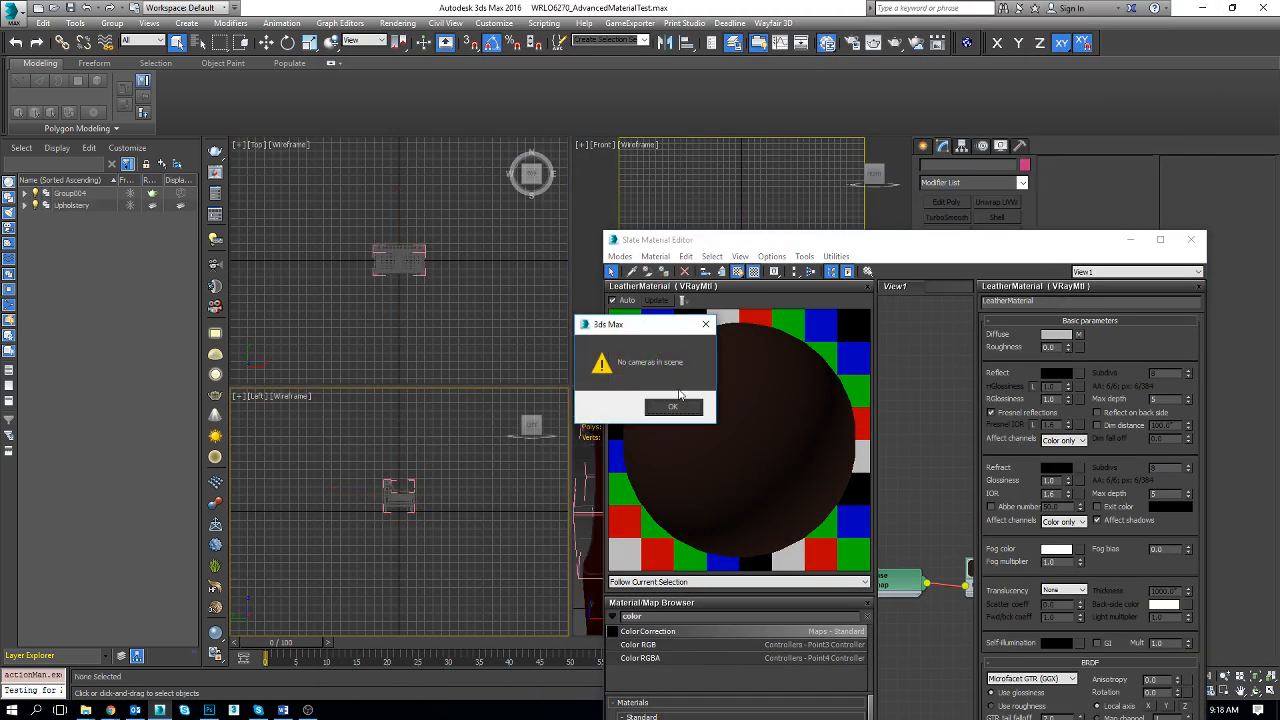
click(673, 406)
Merge CheckerBackdrop, Studio_CAM, Studio_DOME and VRayPlane001 from Wayfair_Studio_v3.01_Lite.max into the scene
click(6, 6)
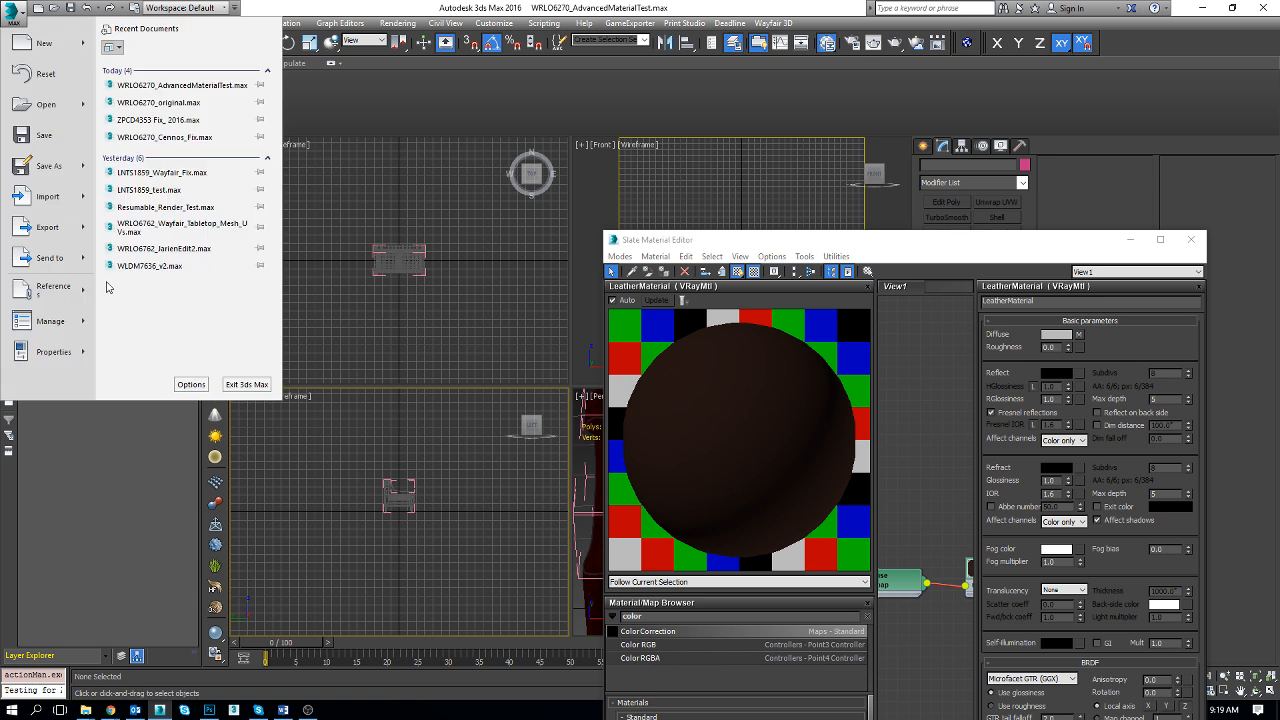
mouse_move(90, 203)
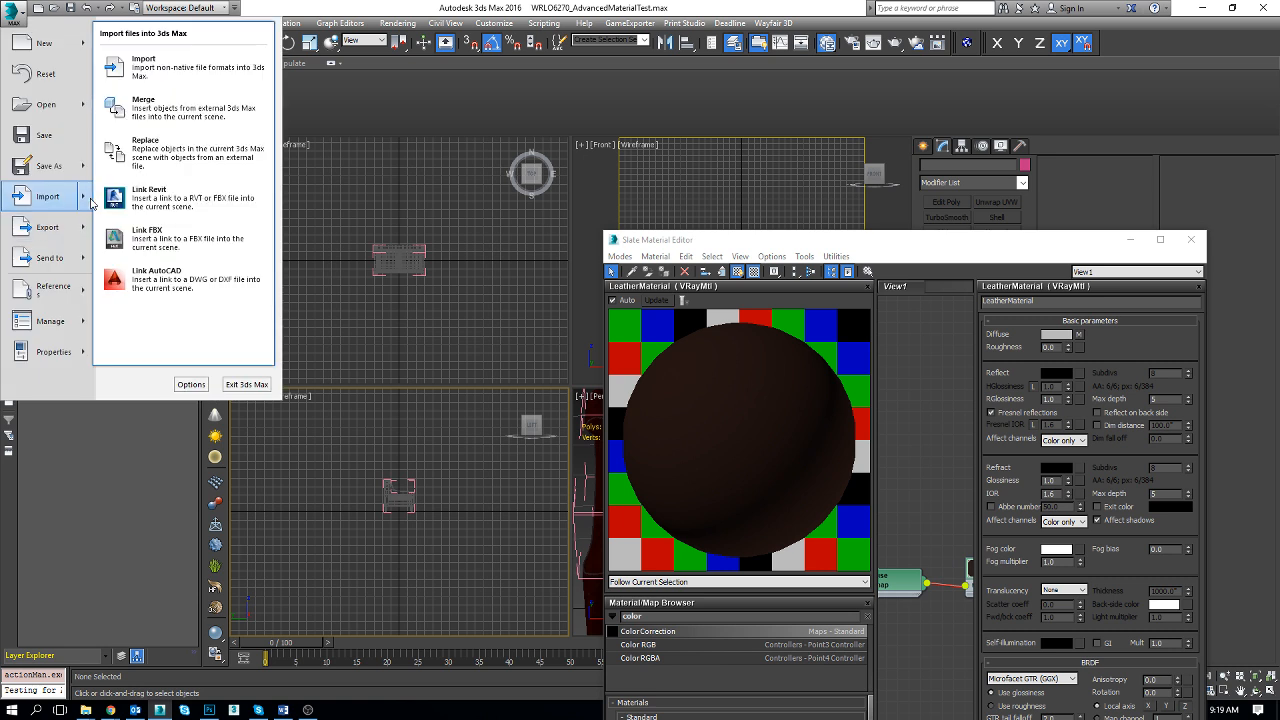
click(185, 110)
double_click(143, 240)
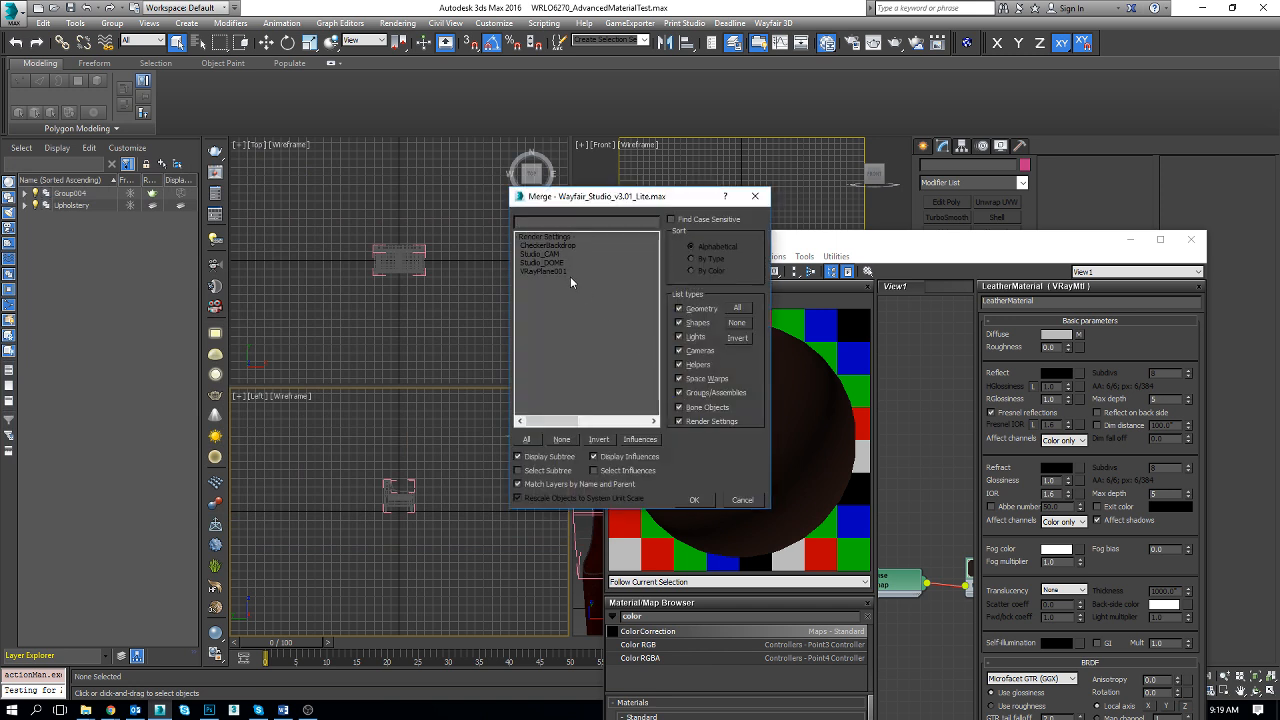
drag(571, 263, 572, 238)
click(565, 273)
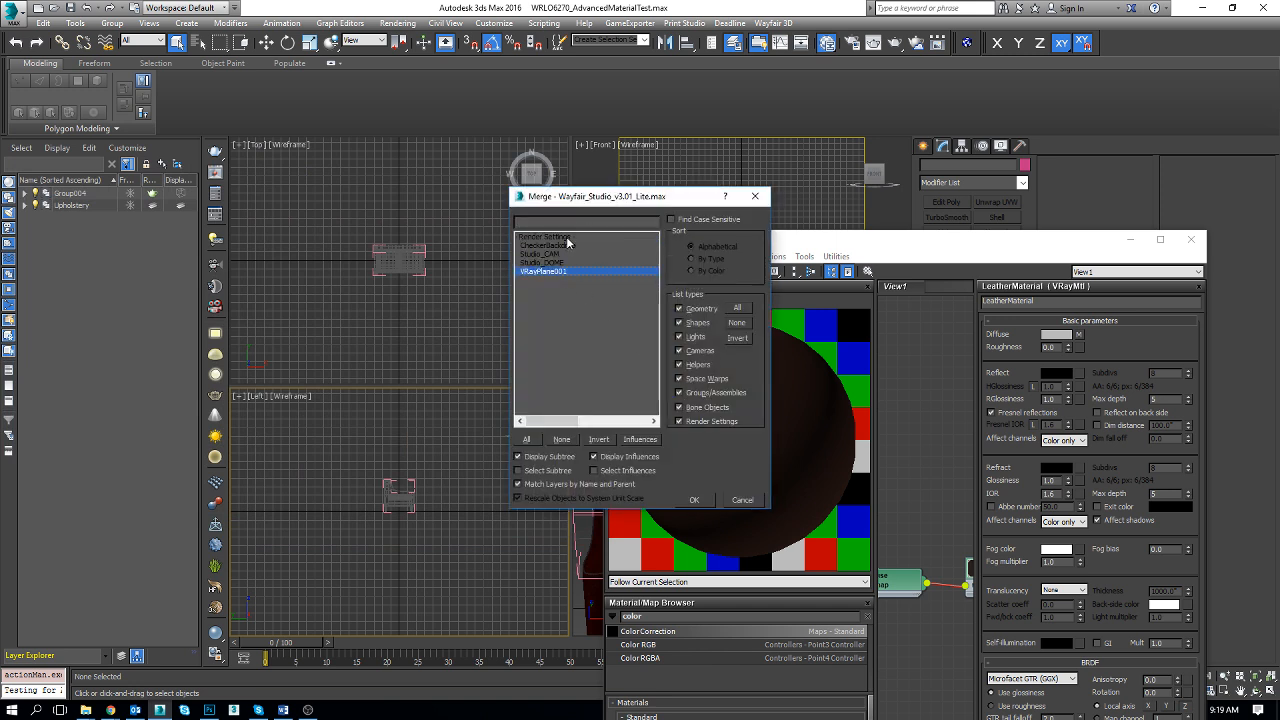
shift+click(568, 243)
click(700, 500)
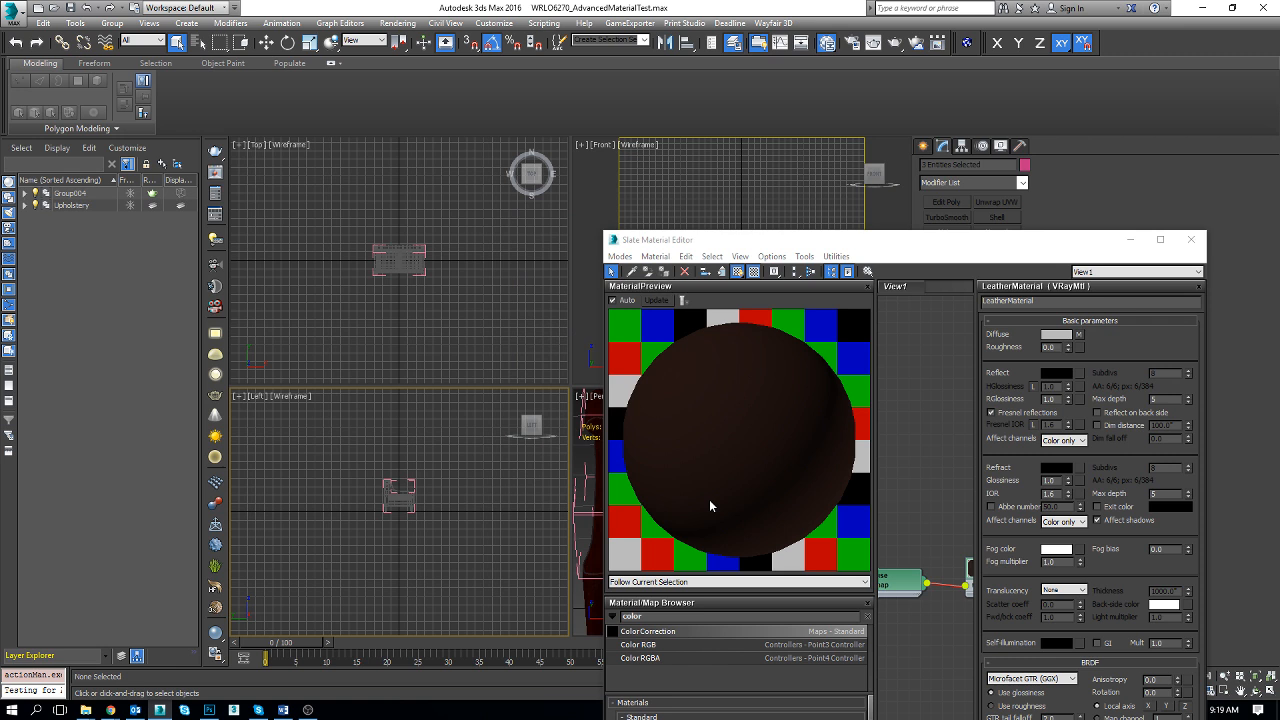
Switch the Left view to a shaded Studio_CAM view with safe frames shown
click(451, 578)
key(c)
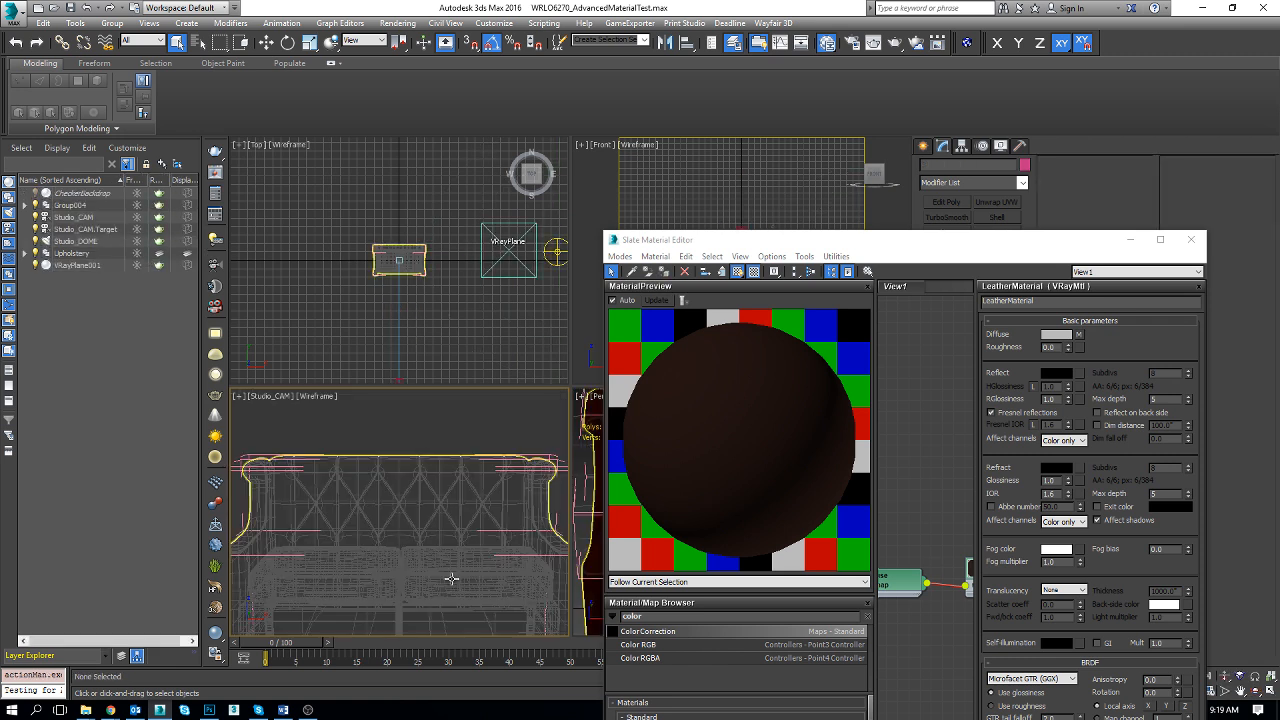
key(shift+f)
click(417, 531)
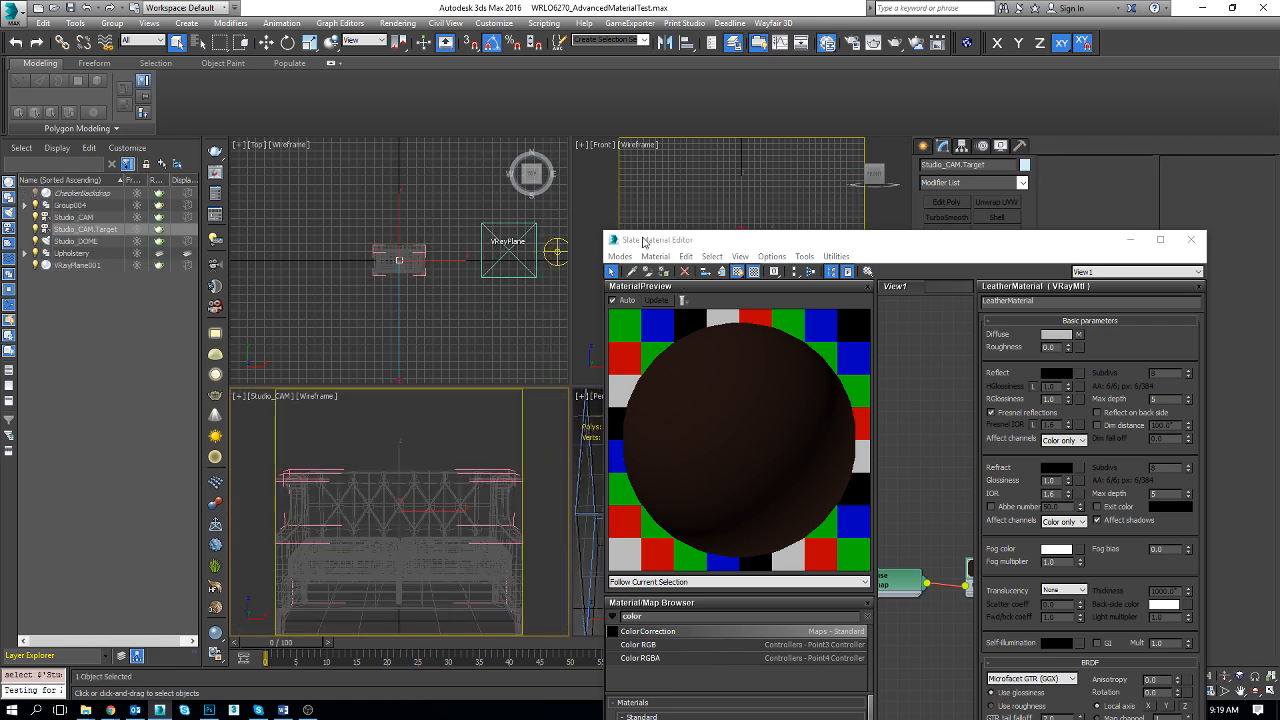
drag(644, 243, 792, 408)
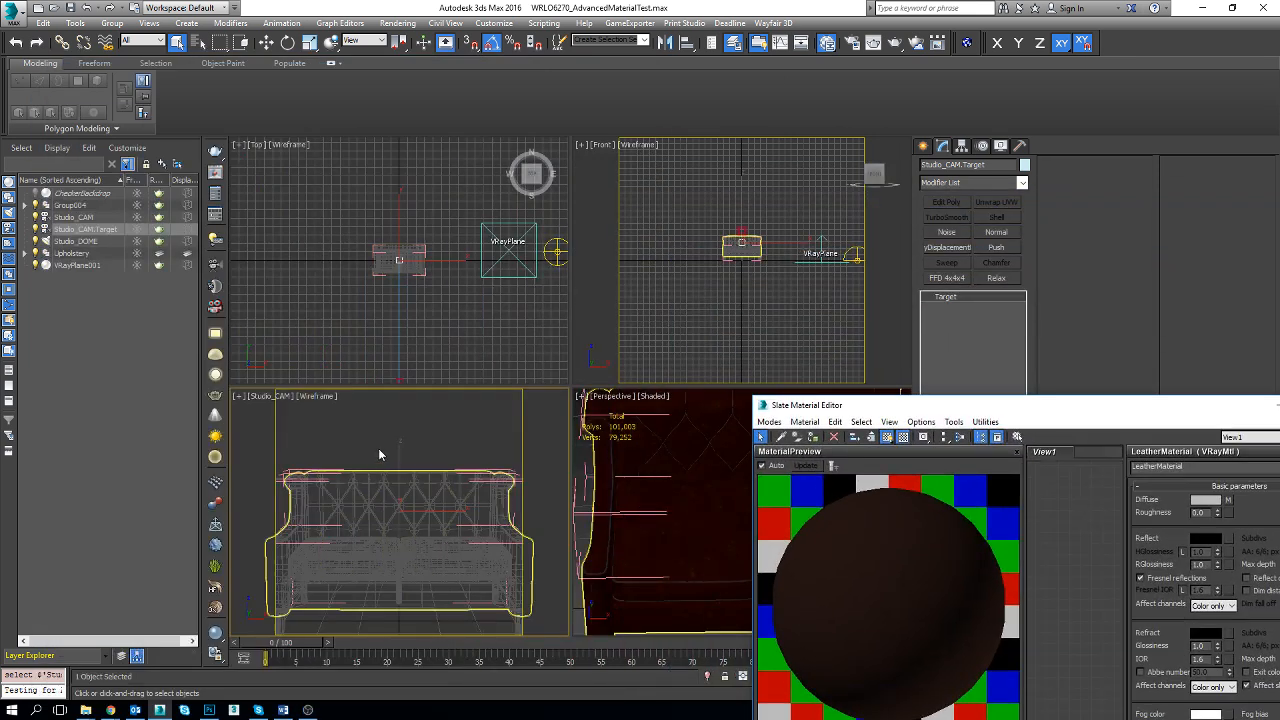
click(652, 462)
key(z)
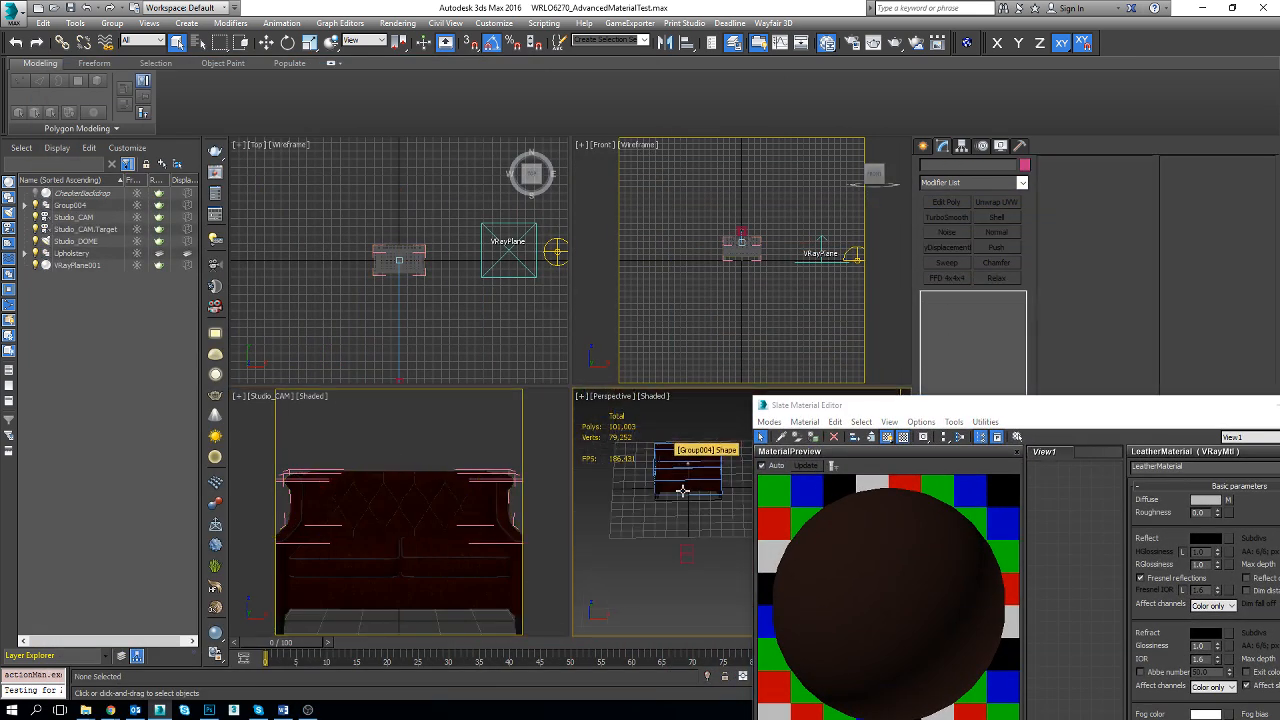
Using the Local coordinate system, move Studio_CAM back along its Z axis to fit the whole sofa inside the safe frame
click(671, 531)
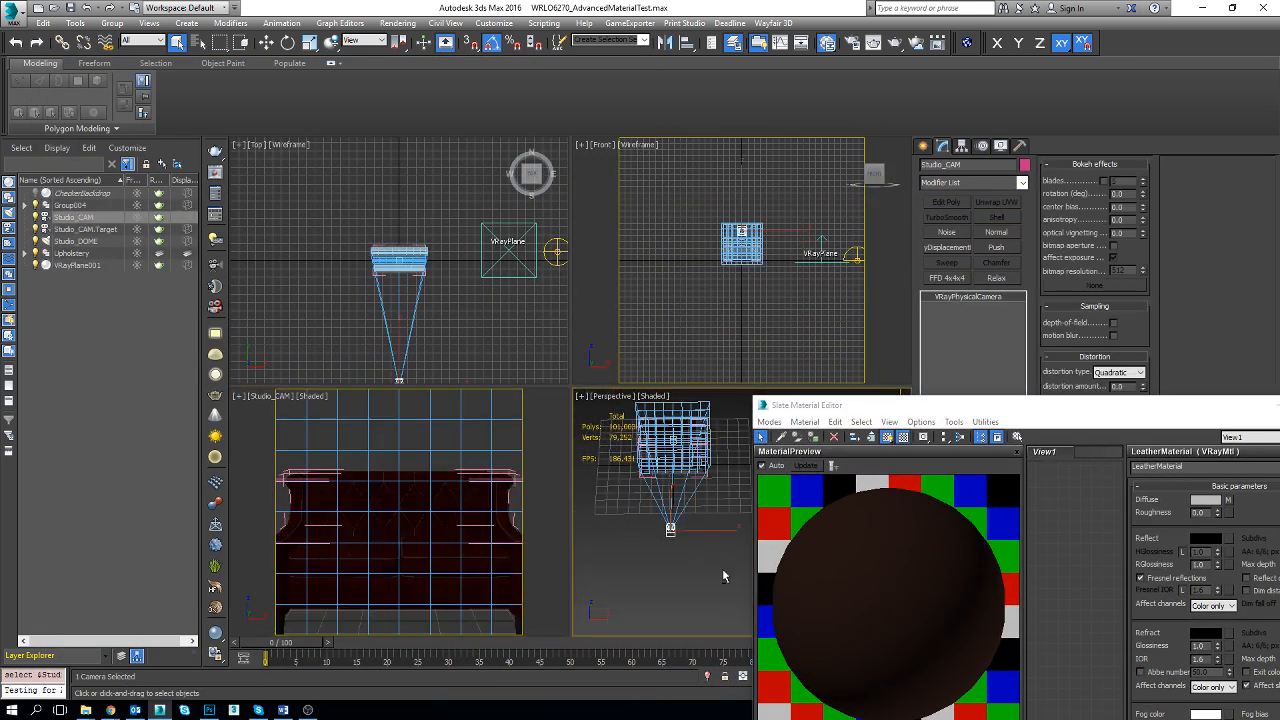
alt+middle_drag(723, 574, 637, 526)
key(w)
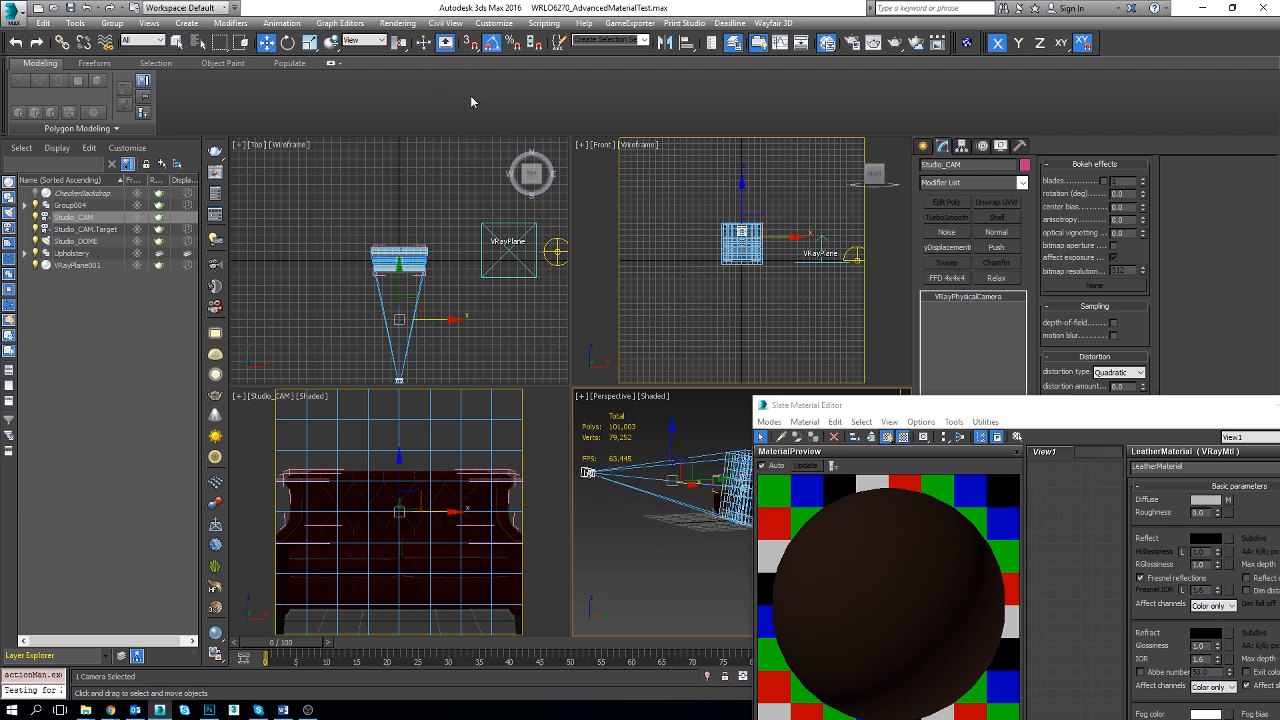
click(350, 41)
click(362, 88)
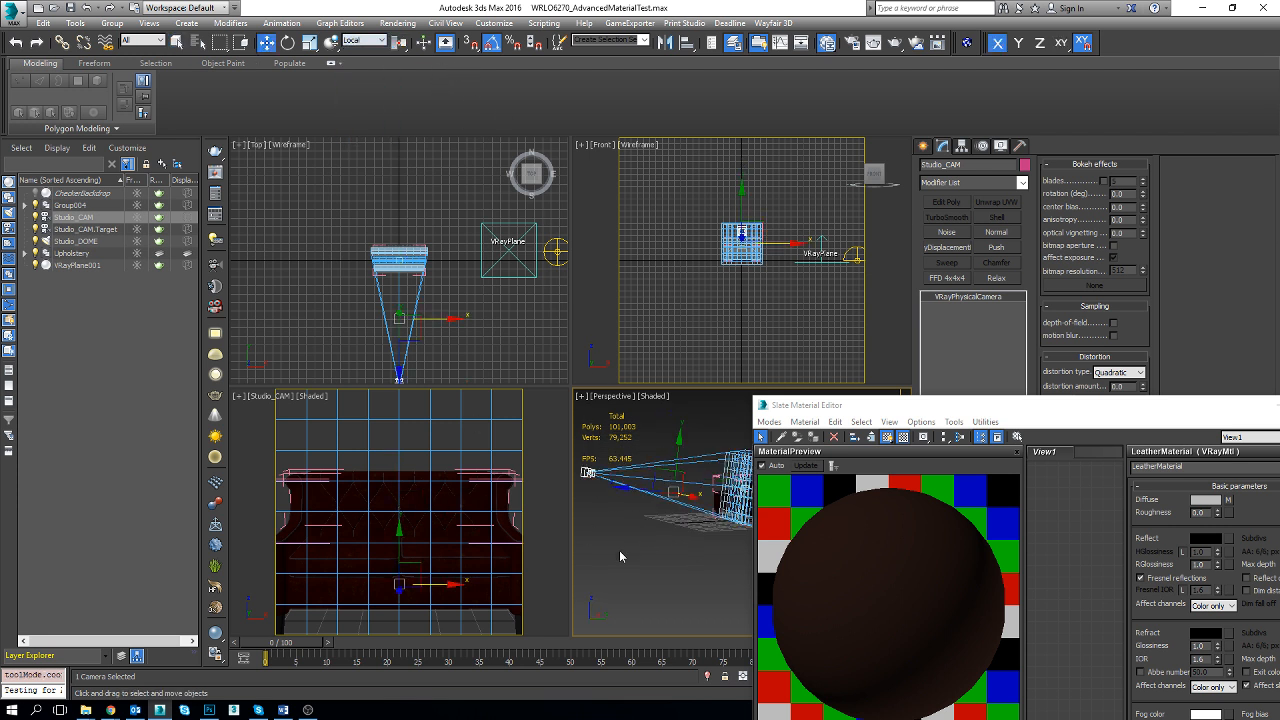
alt+middle_drag(638, 544, 645, 540)
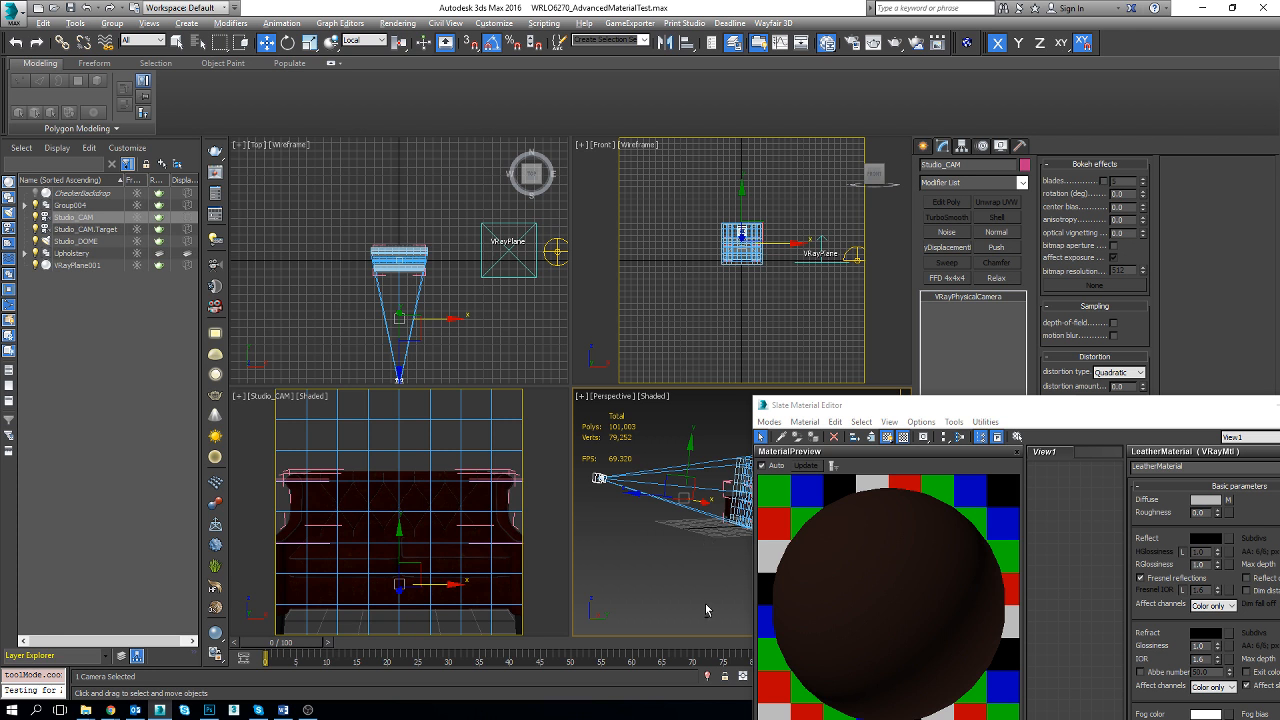
alt+middle_drag(668, 475, 664, 521)
drag(645, 501, 624, 512)
click(457, 427)
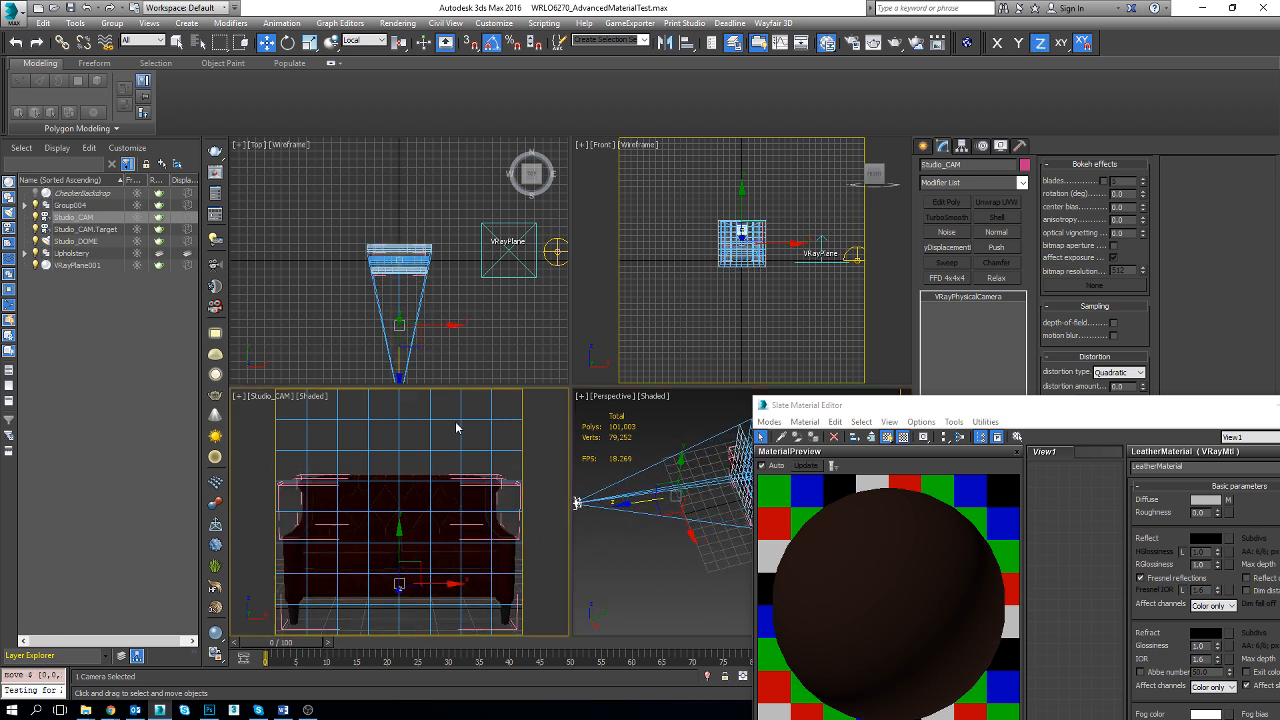
Clear the selection and start a production render of the Studio_CAM view
drag(834, 407, 626, 195)
click(456, 435)
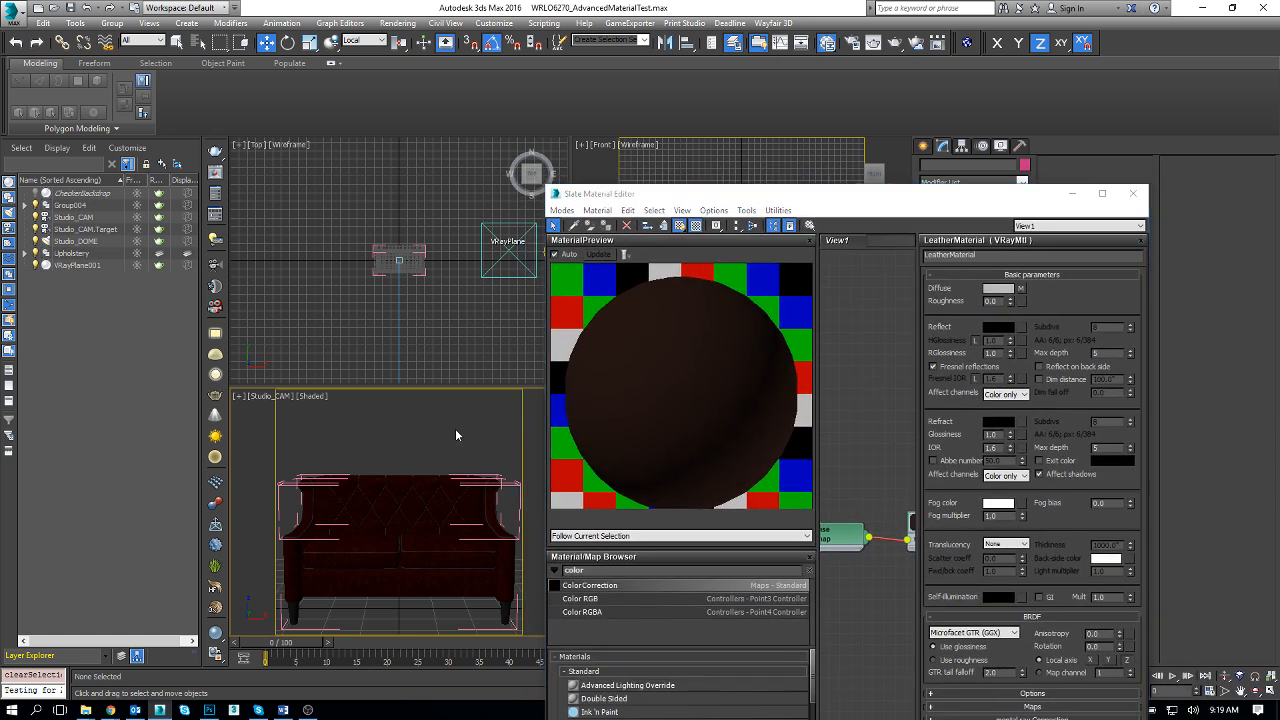
click(876, 43)
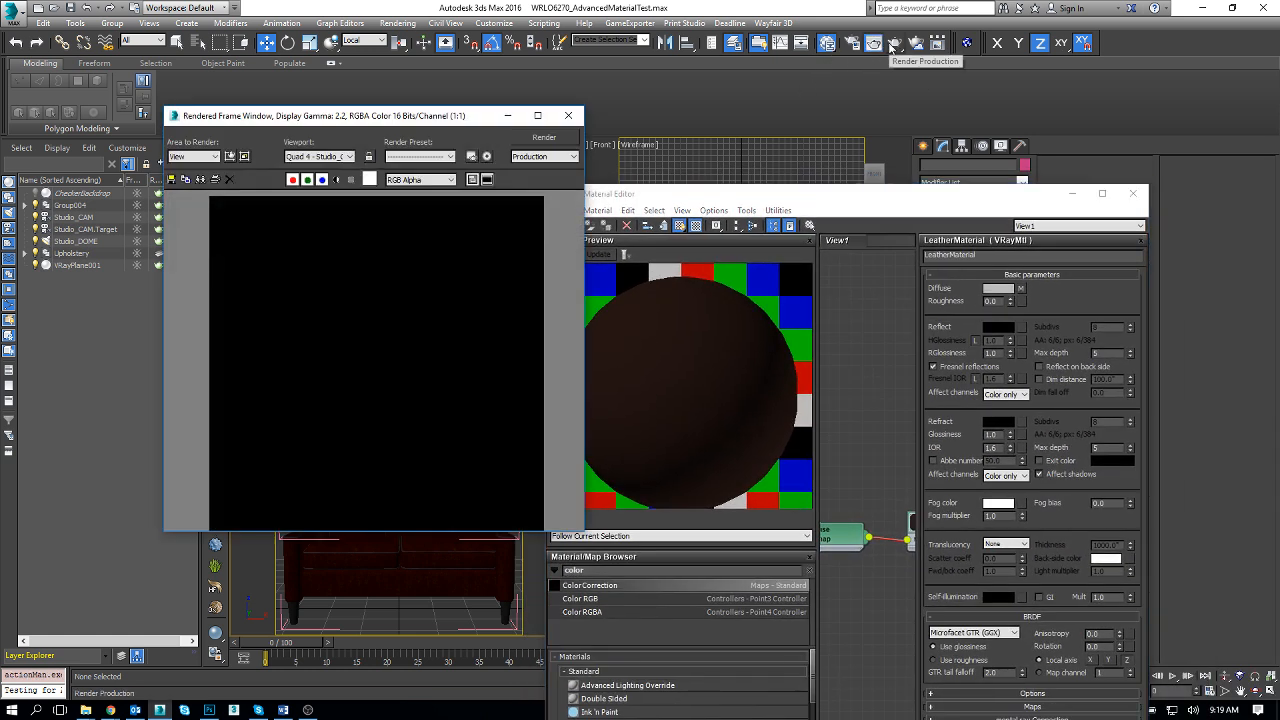
click(568, 115)
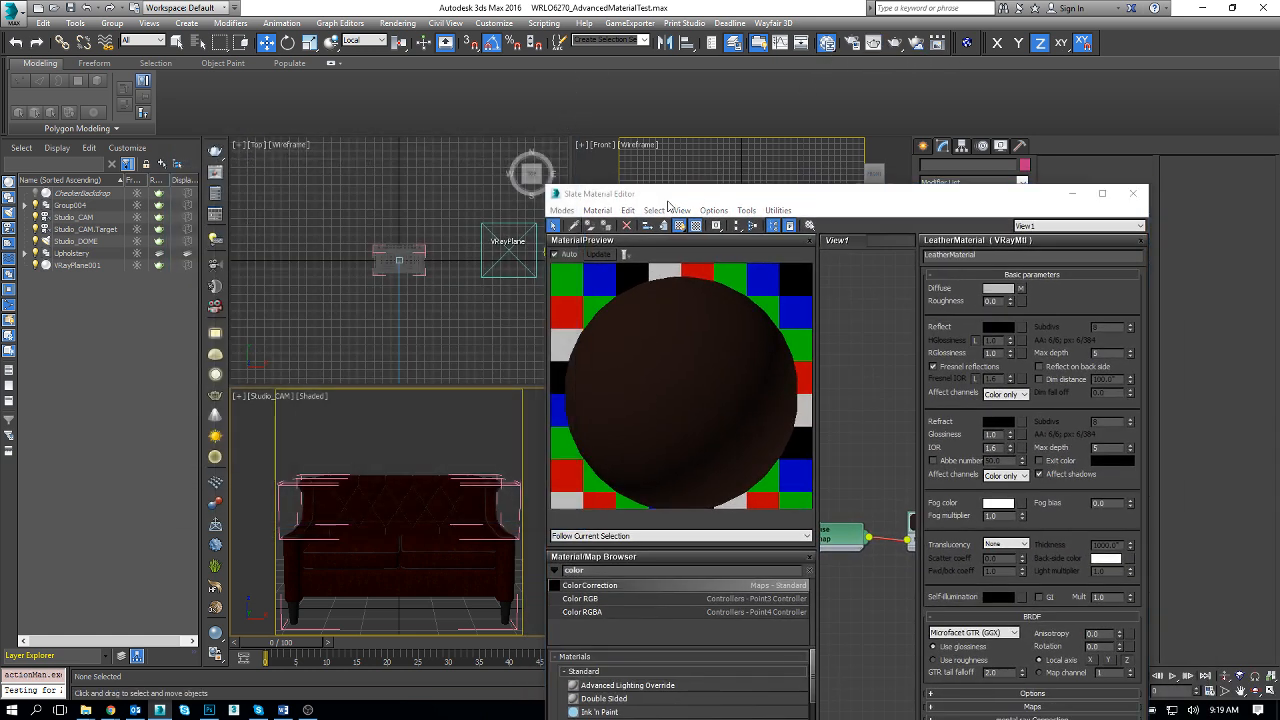
click(895, 46)
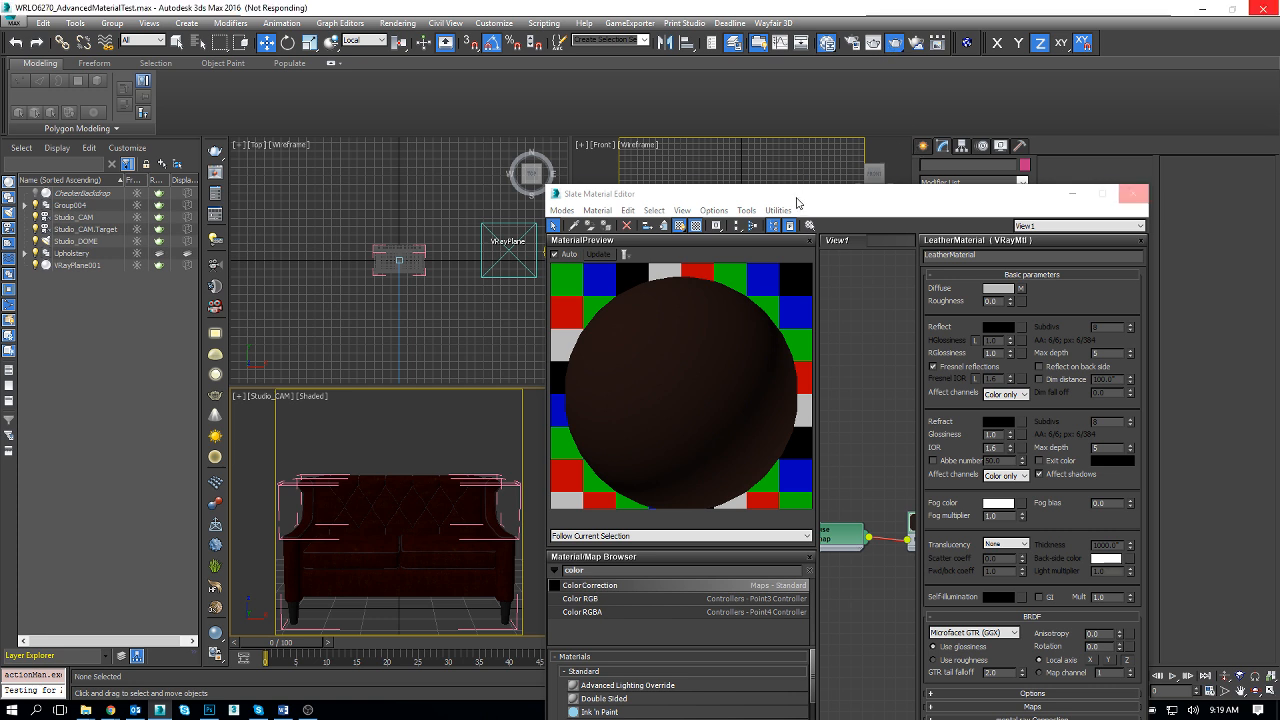
drag(797, 198, 805, 37)
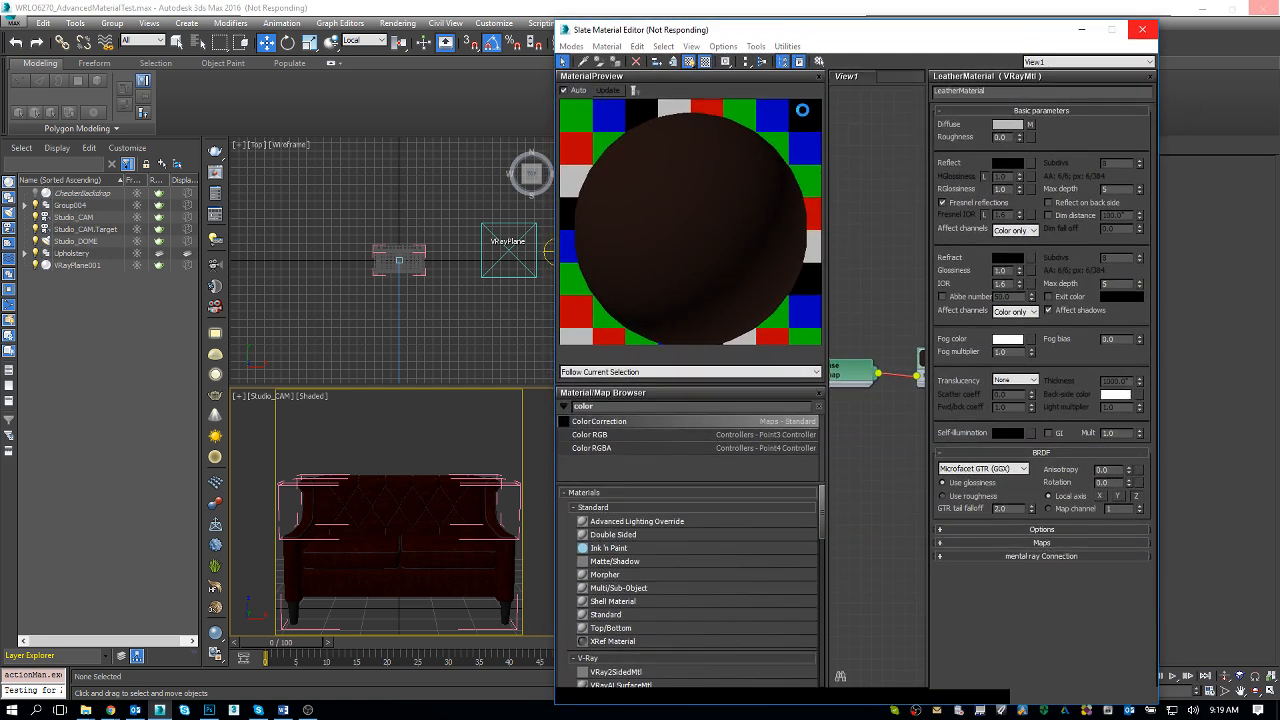
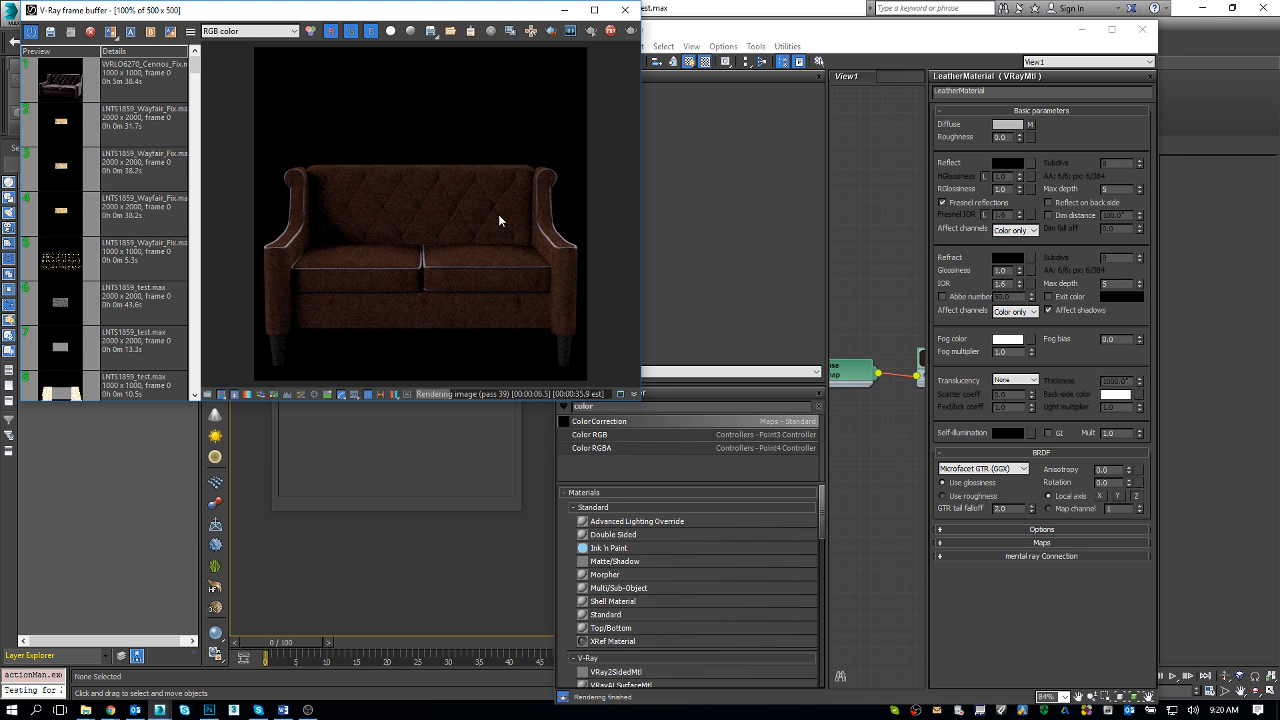
Show the reference photo beside the render, and in Photoshop overlay a copied crop of the rendered sofa on the reference sofa
key(super+Right)
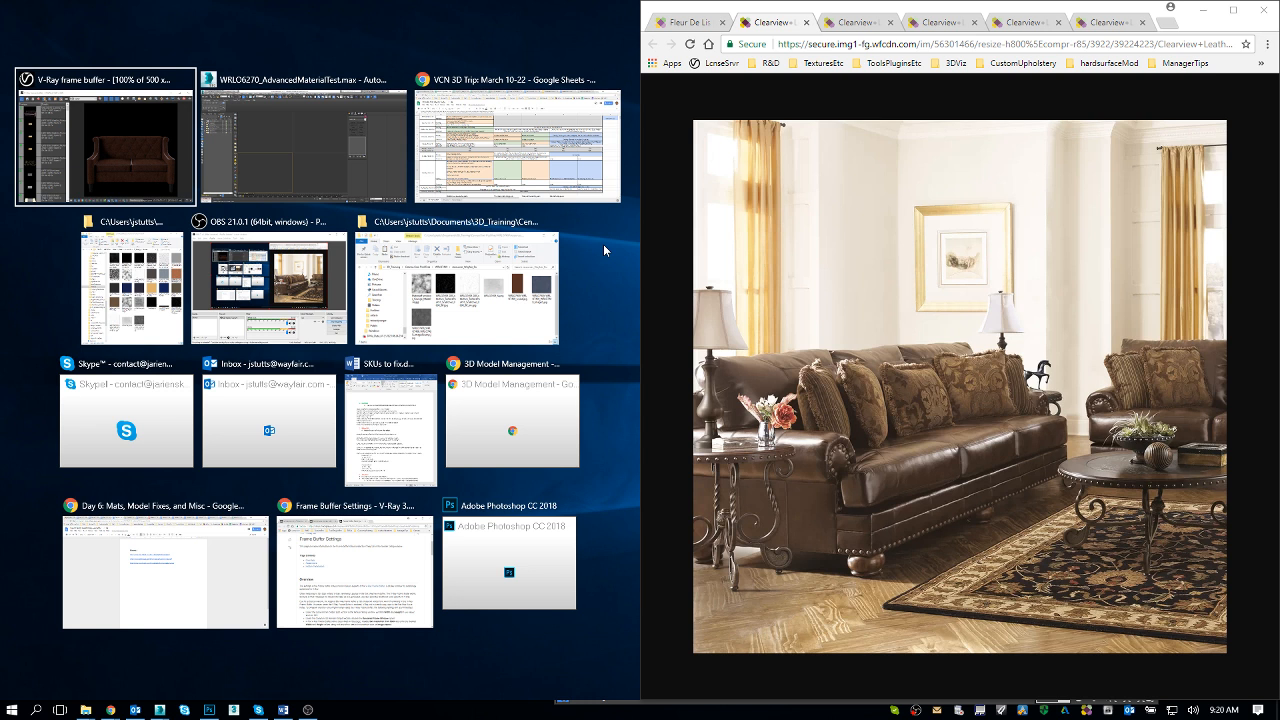
click(603, 245)
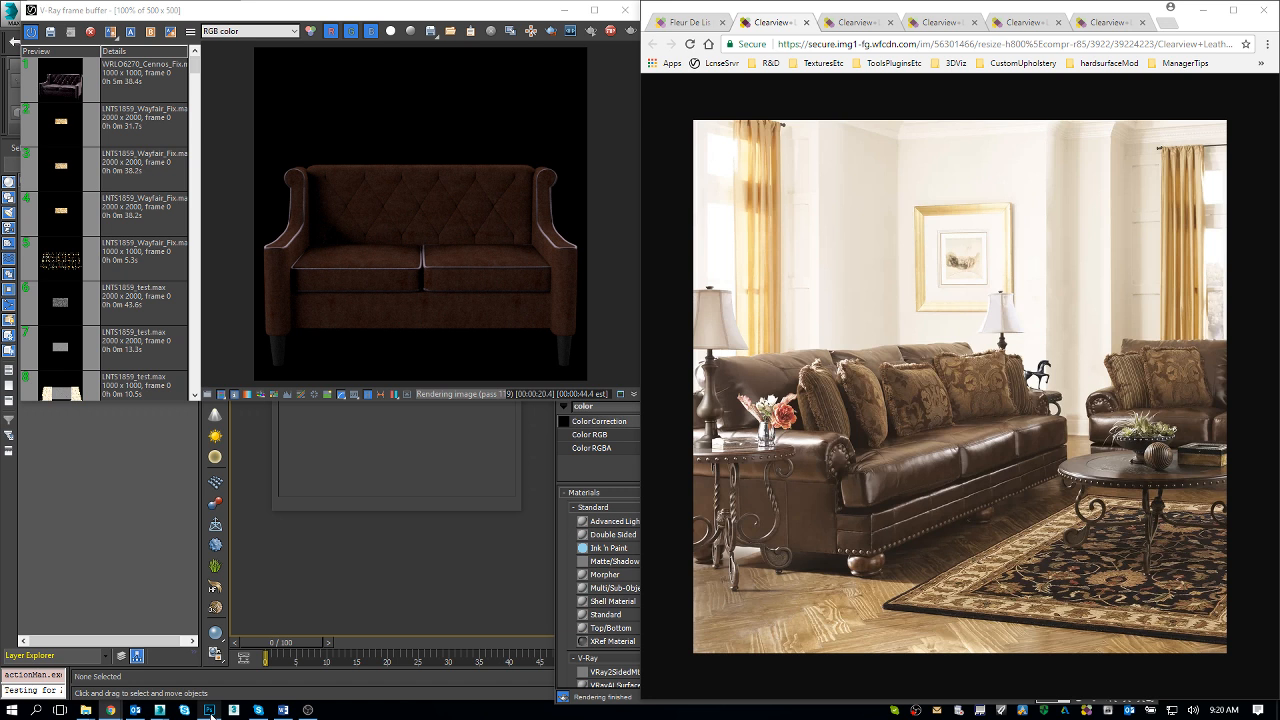
click(209, 710)
drag(202, 278, 285, 327)
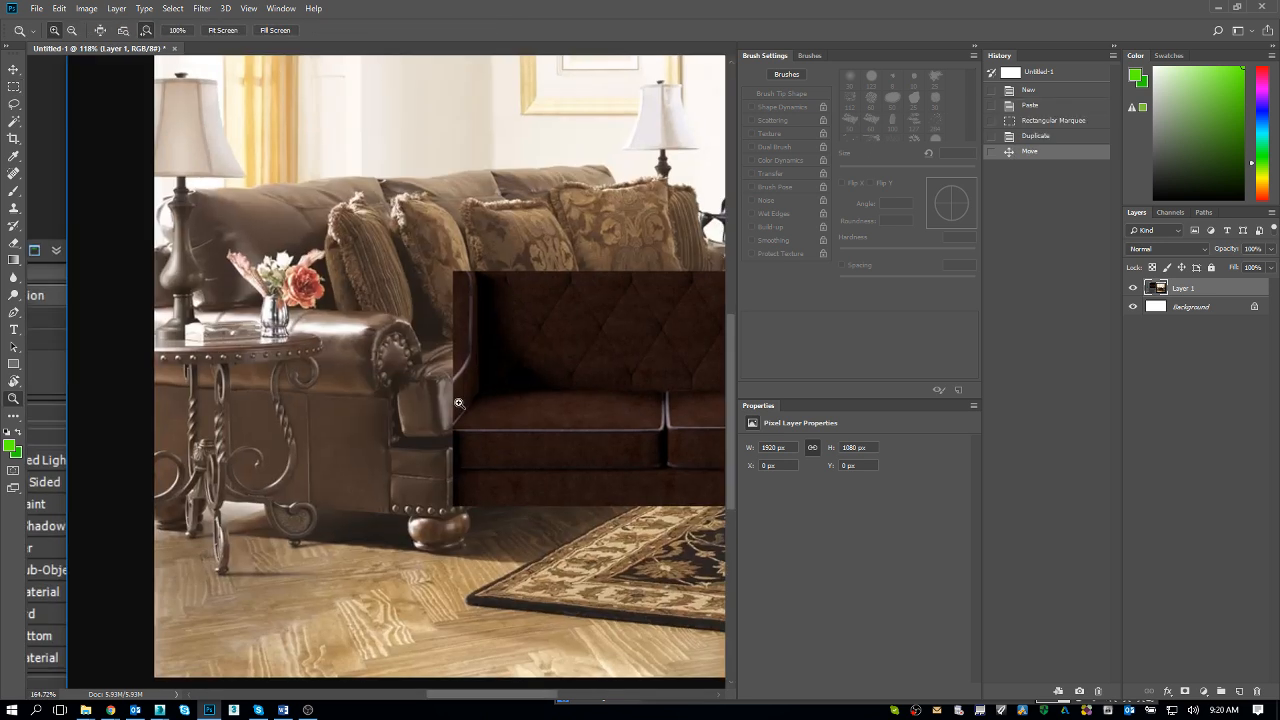
key(ctrl+d)
drag(458, 403, 590, 413)
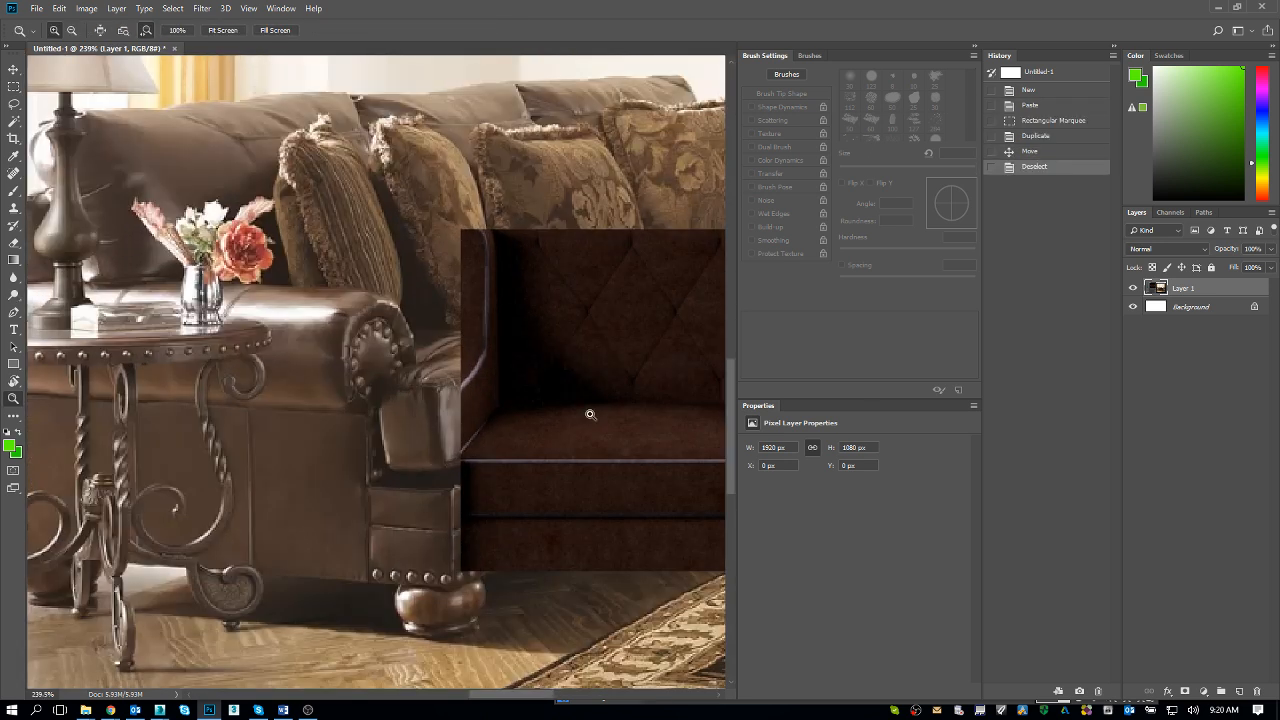
Open the foreground Color Picker and sample the rendered seat cushion to read its leather hue
click(12, 447)
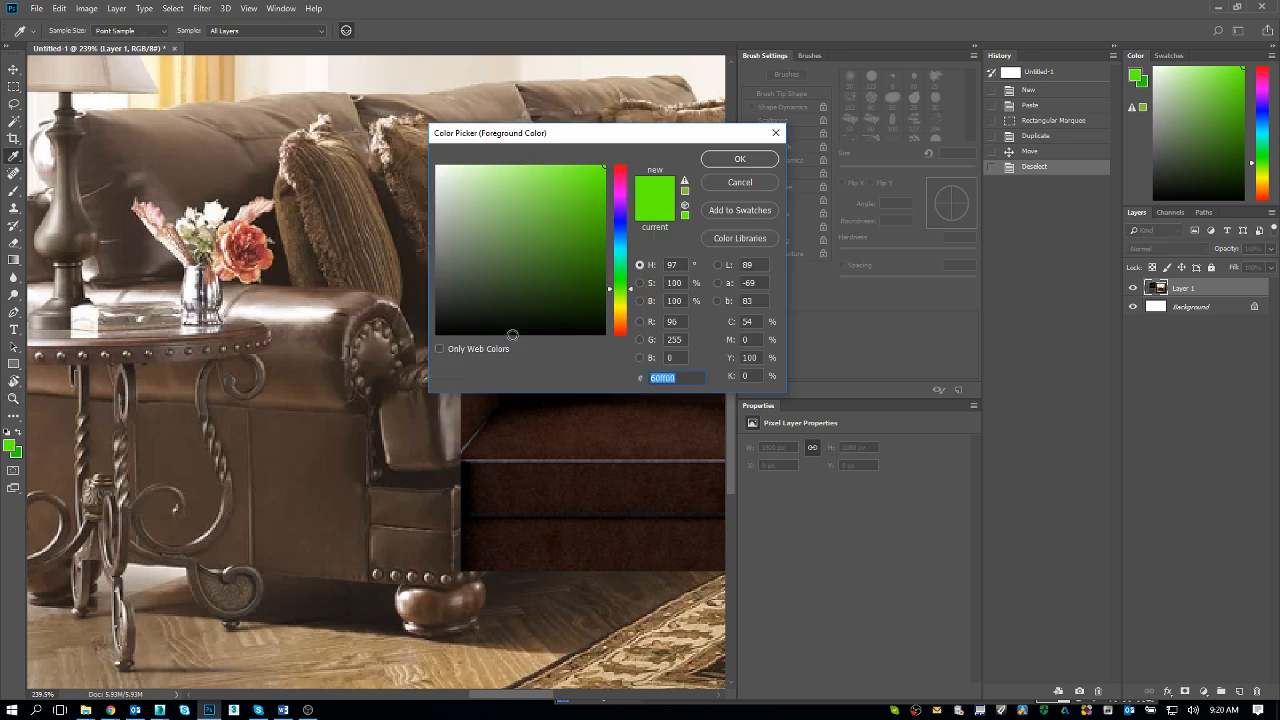
drag(535, 134, 495, 78)
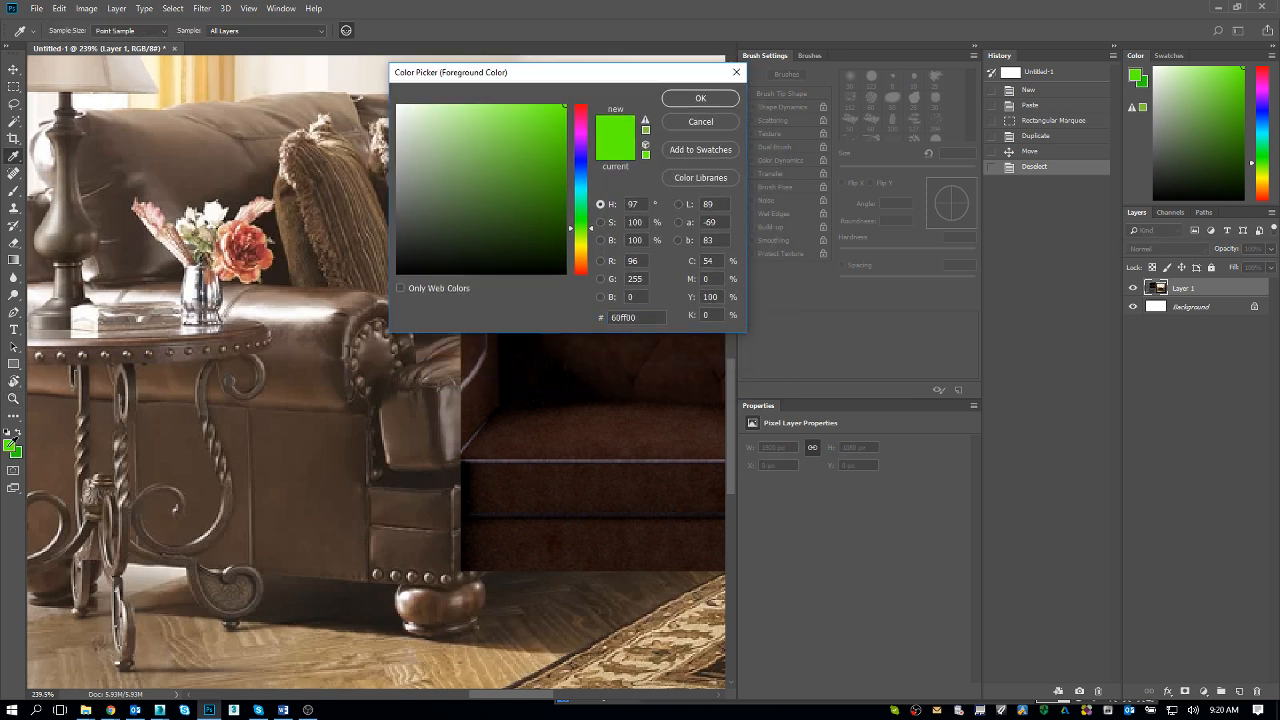
click(546, 422)
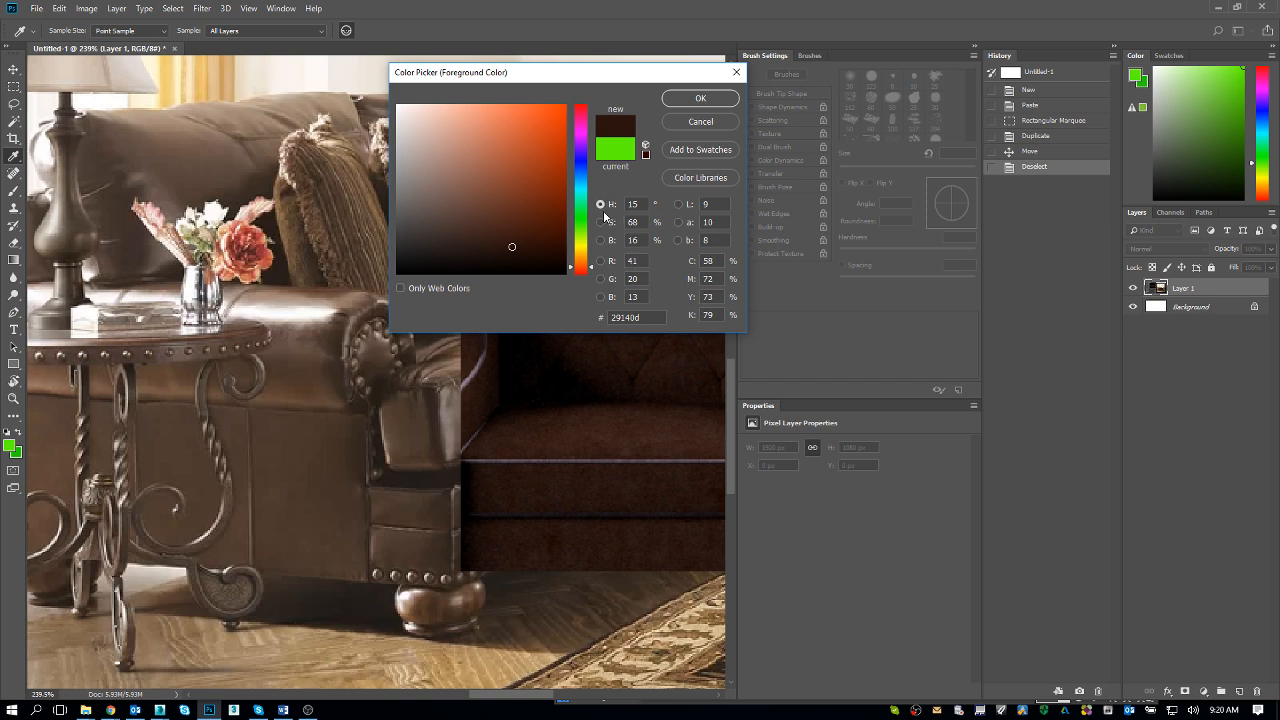
drag(581, 265, 580, 241)
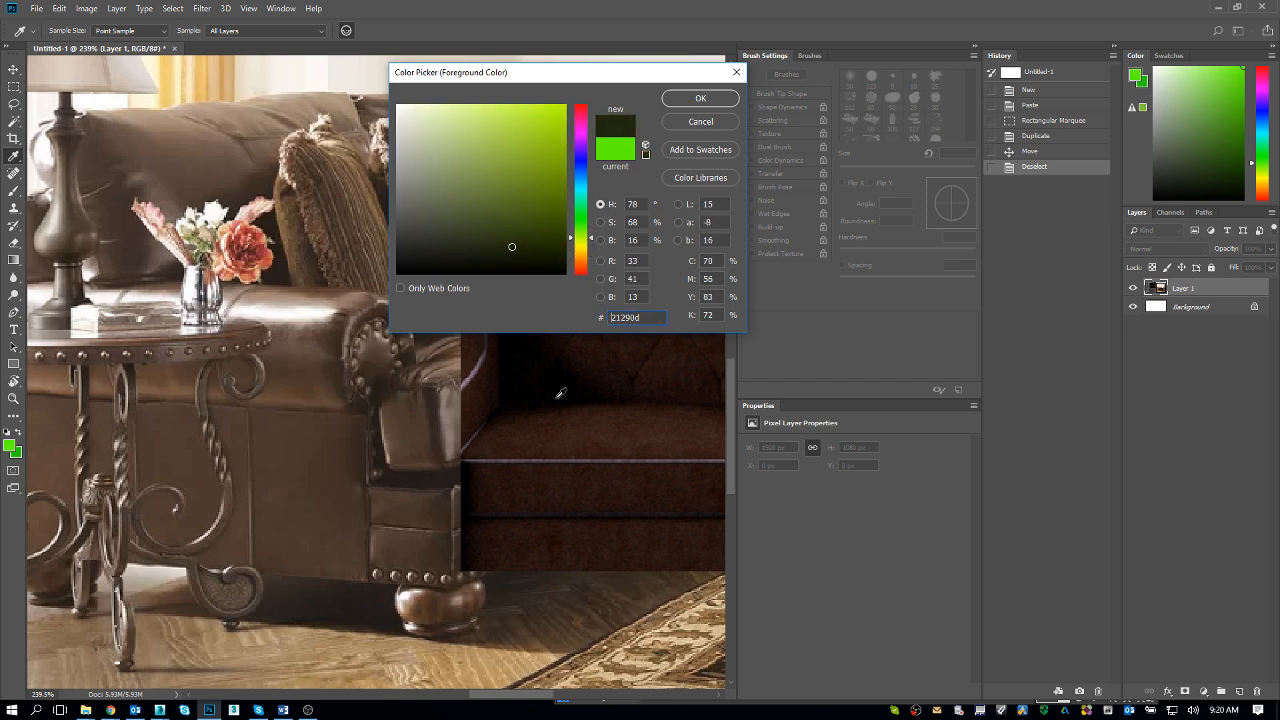
click(550, 436)
drag(532, 442, 566, 441)
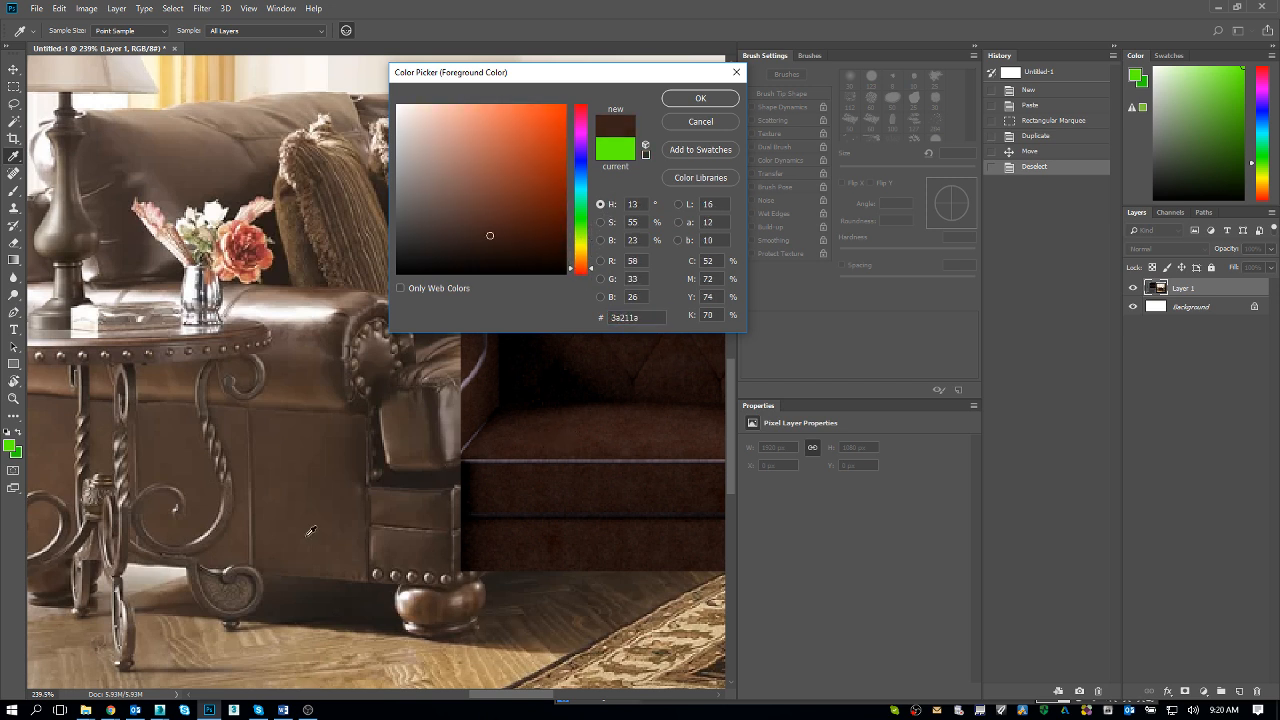
Sample several spots on the reference sofa's side panel and arm to read the hue of its leather
click(309, 459)
mouse_move(340, 468)
mouse_down()
mouse_move(347, 487)
mouse_move(348, 457)
mouse_up()
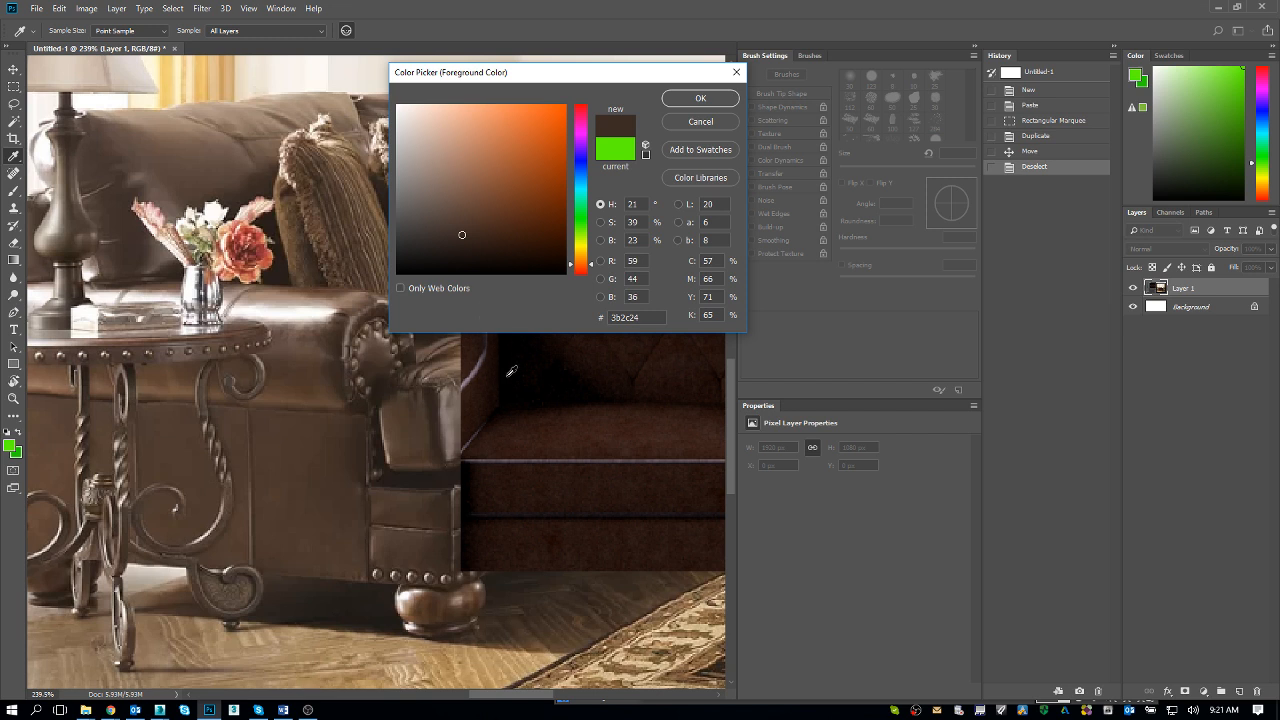
click(338, 455)
click(296, 453)
click(294, 373)
click(312, 436)
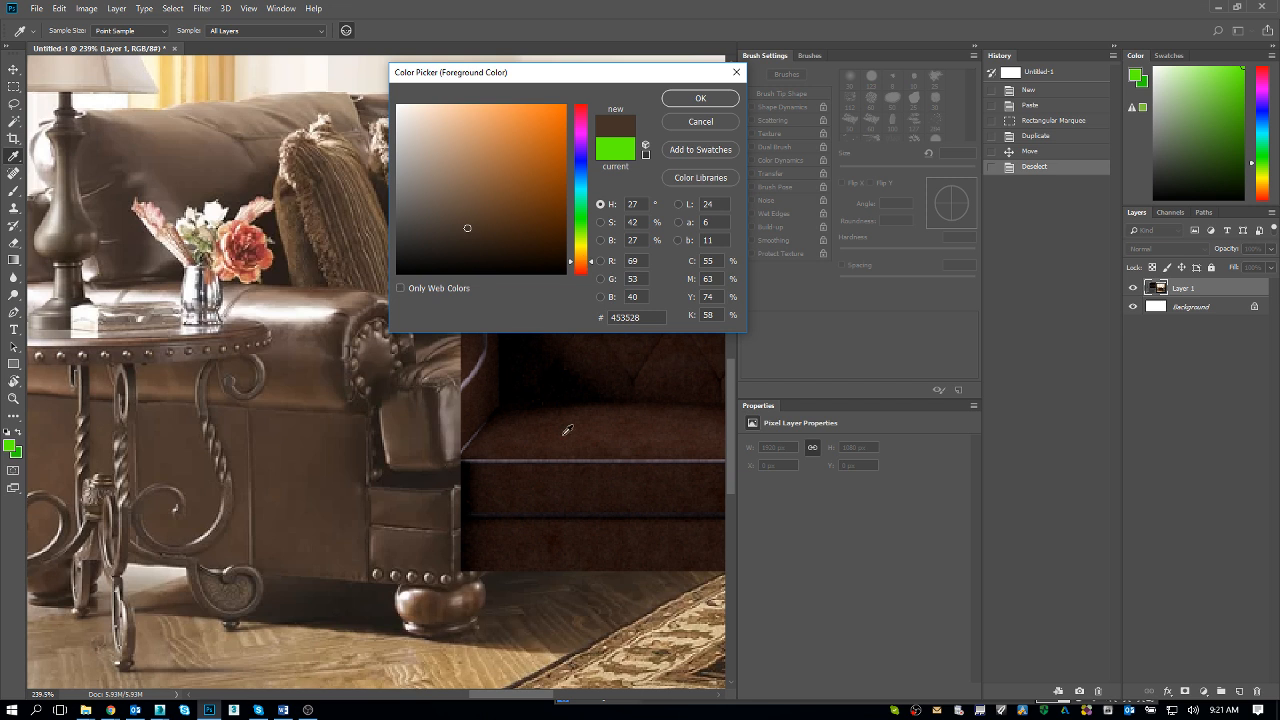
Compare saturation by sampling the rendered seat and the reference side panel with the Color Picker in saturation mode
drag(563, 435, 618, 487)
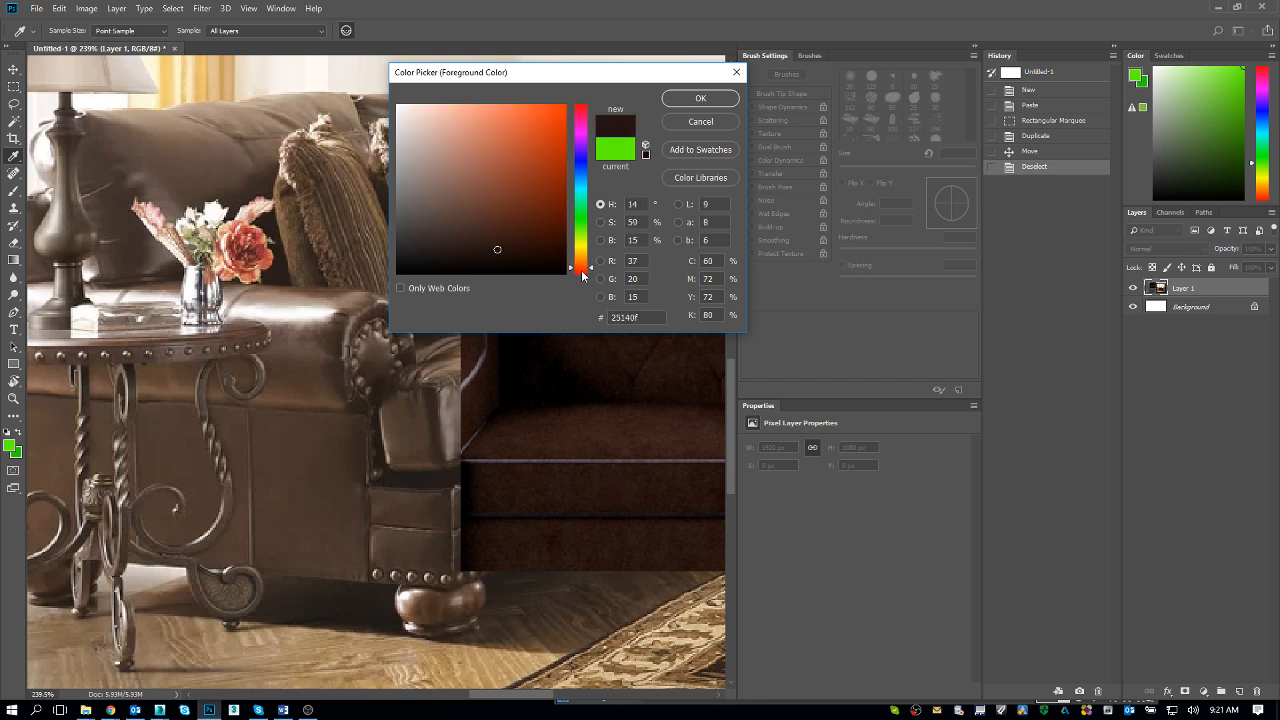
click(605, 223)
click(580, 413)
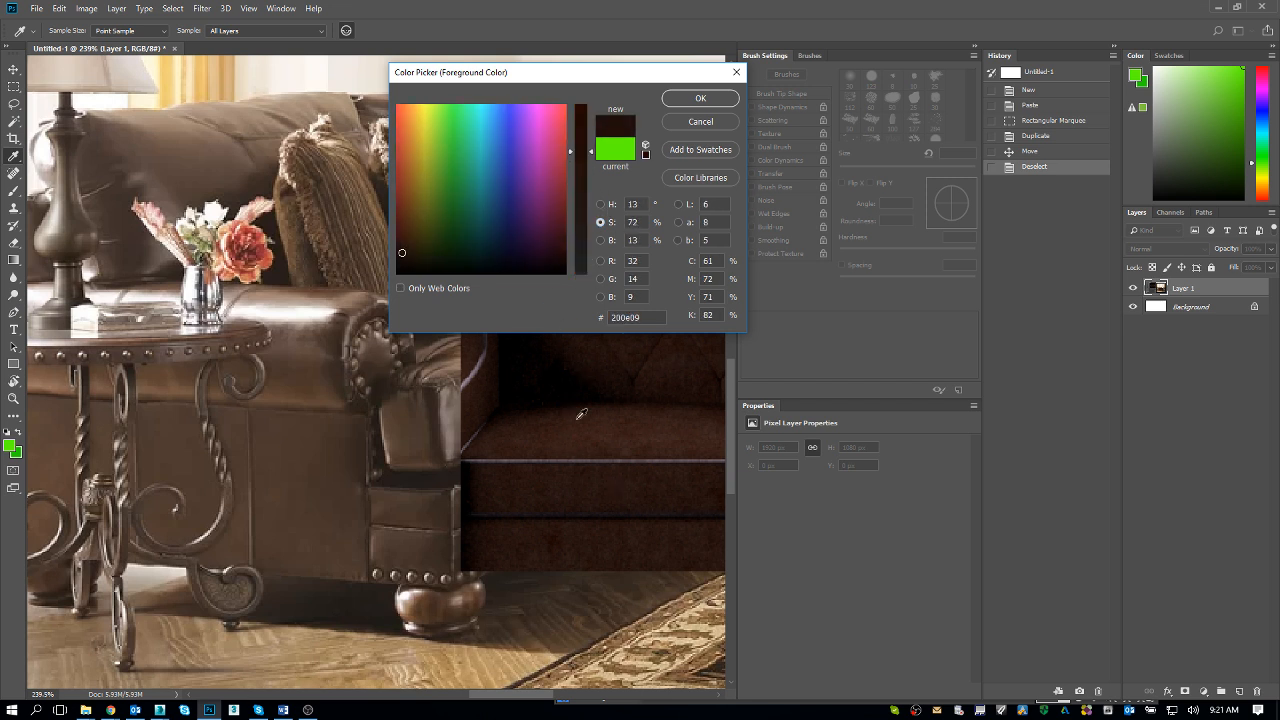
drag(577, 419, 614, 421)
click(578, 420)
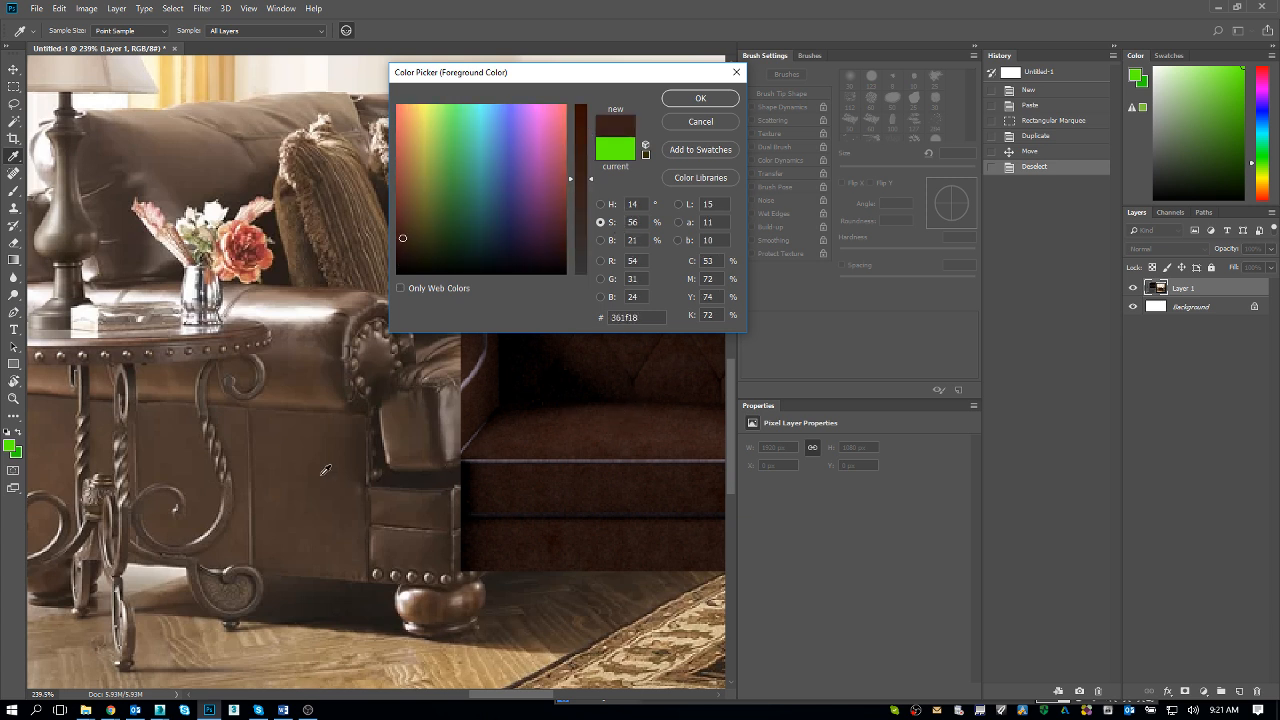
mouse_move(325, 469)
mouse_down()
mouse_move(323, 490)
mouse_move(299, 488)
mouse_move(303, 442)
mouse_move(313, 457)
mouse_up()
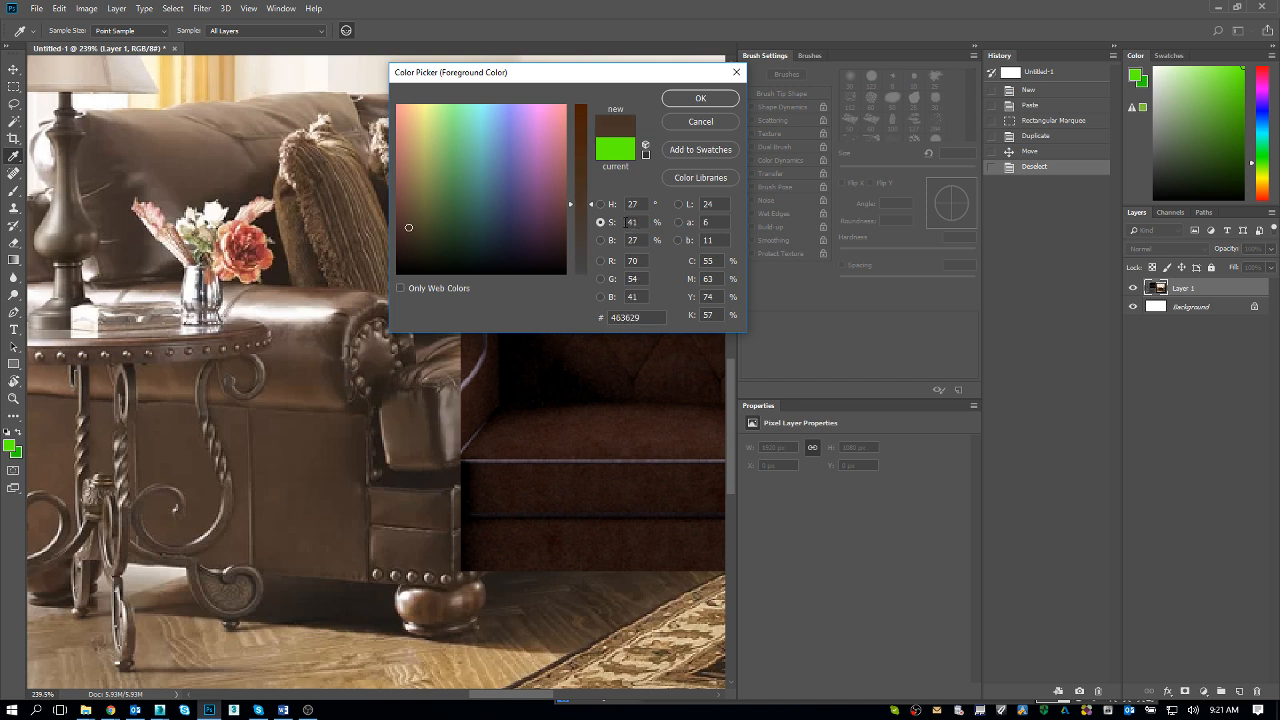
Compare brightness by sampling the rendered seat and the reference side panel in brightness mode, and close the picker without keeping a colour
click(602, 240)
click(659, 492)
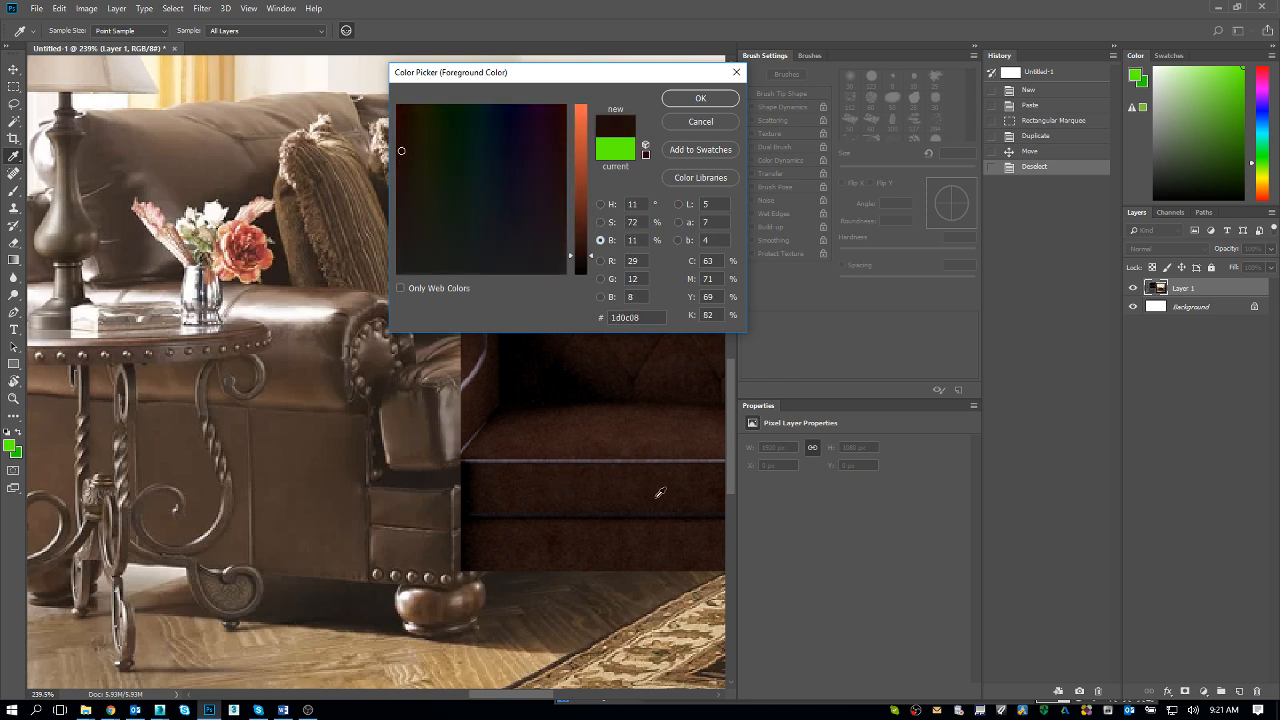
drag(657, 497, 571, 494)
click(294, 467)
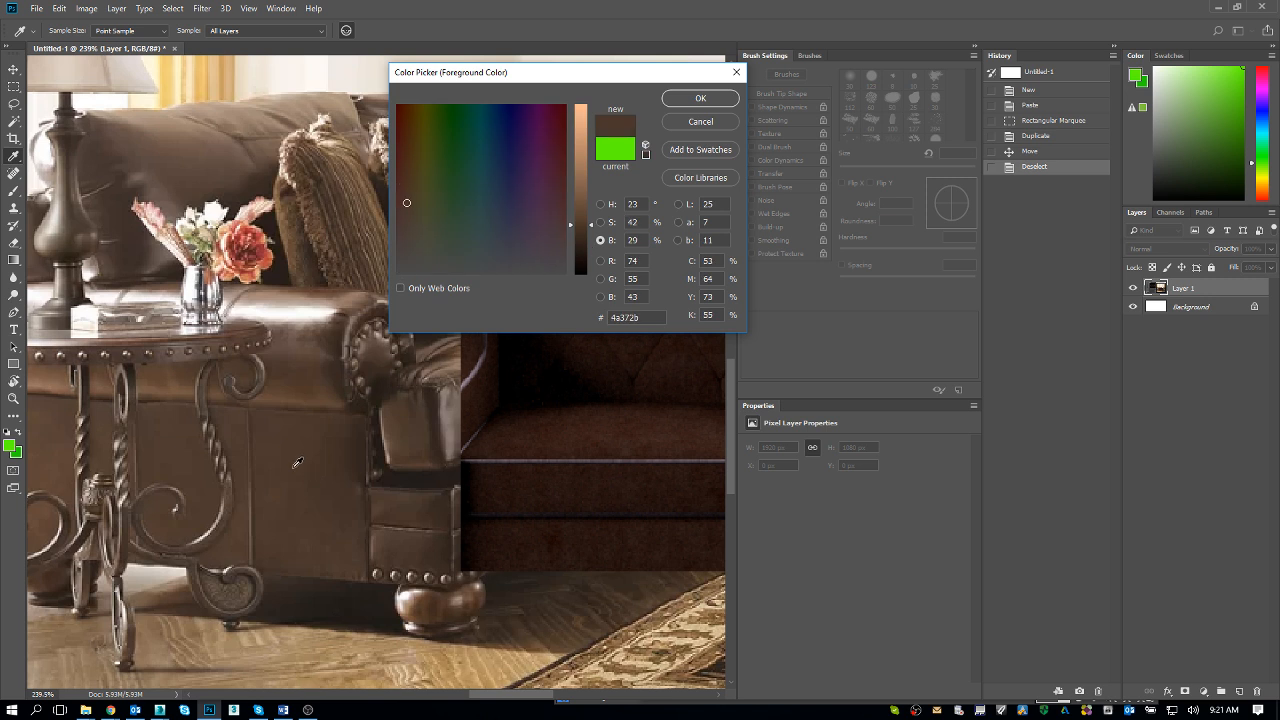
mouse_move(297, 463)
mouse_down()
mouse_move(321, 523)
mouse_move(258, 401)
mouse_move(305, 356)
mouse_move(311, 488)
mouse_move(639, 485)
mouse_move(540, 484)
mouse_up()
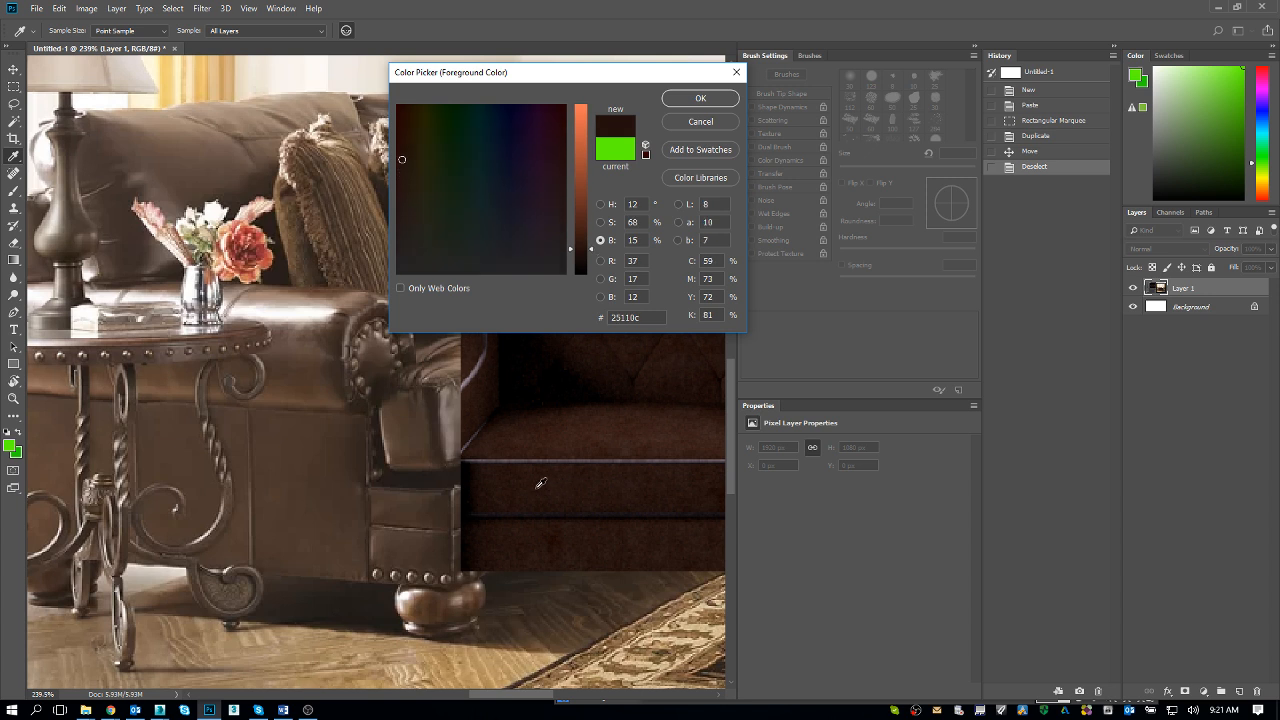
drag(540, 484, 653, 444)
mouse_move(301, 466)
mouse_down()
mouse_move(301, 348)
mouse_move(320, 480)
mouse_up()
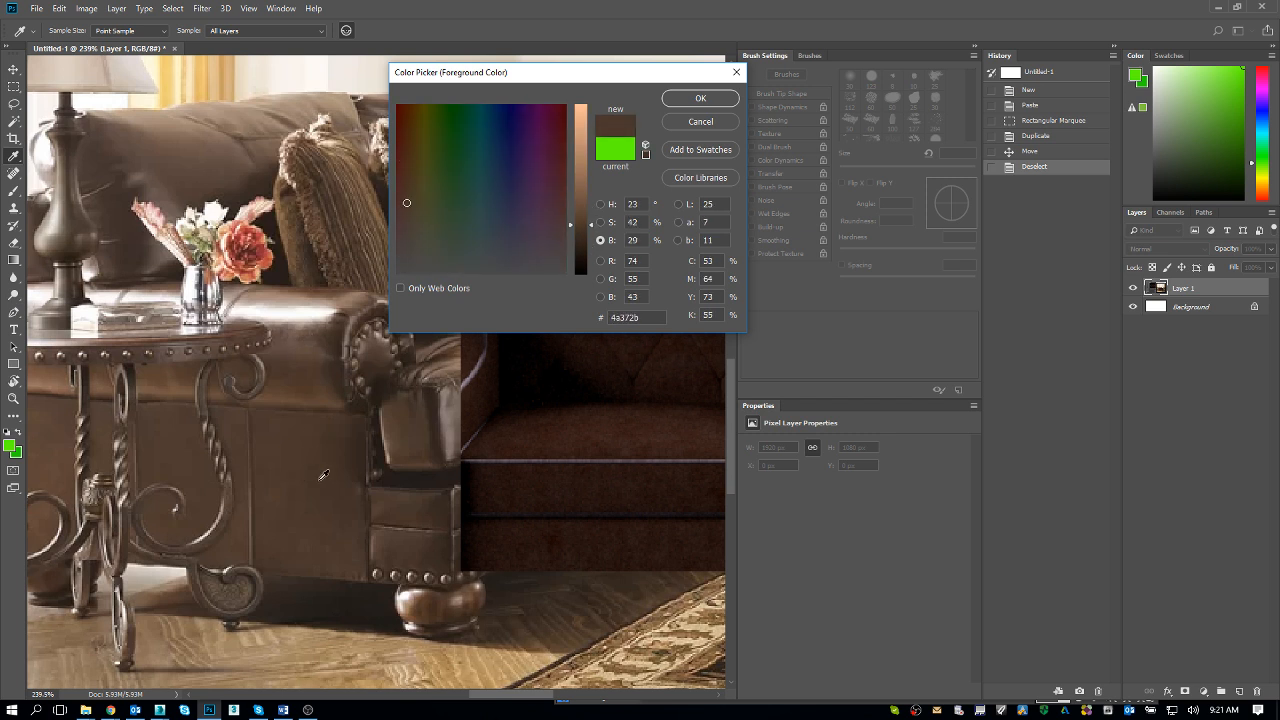
click(718, 121)
key(z)
Switch back to 3ds Max, maximize the Slate Material Editor and open the parameters of the Map #72 Color Correction node
key(alt+Tab)
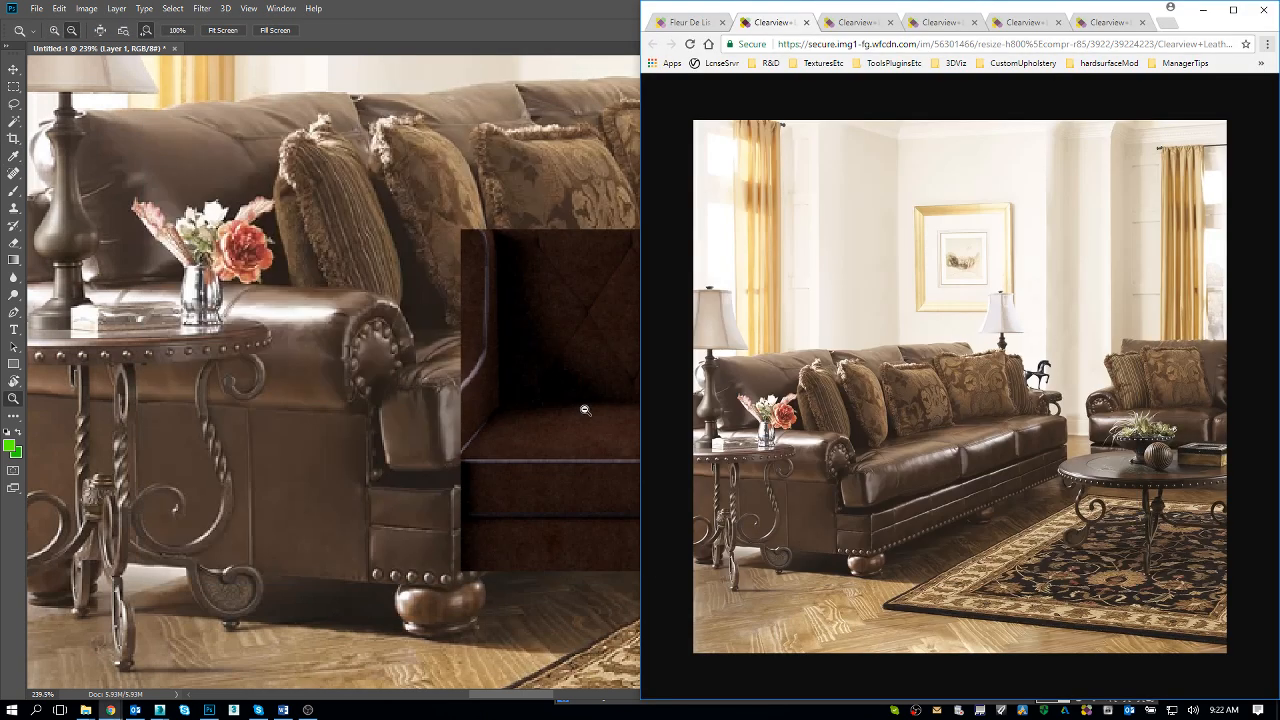
key(alt+Tab)
key(alt+Tab)
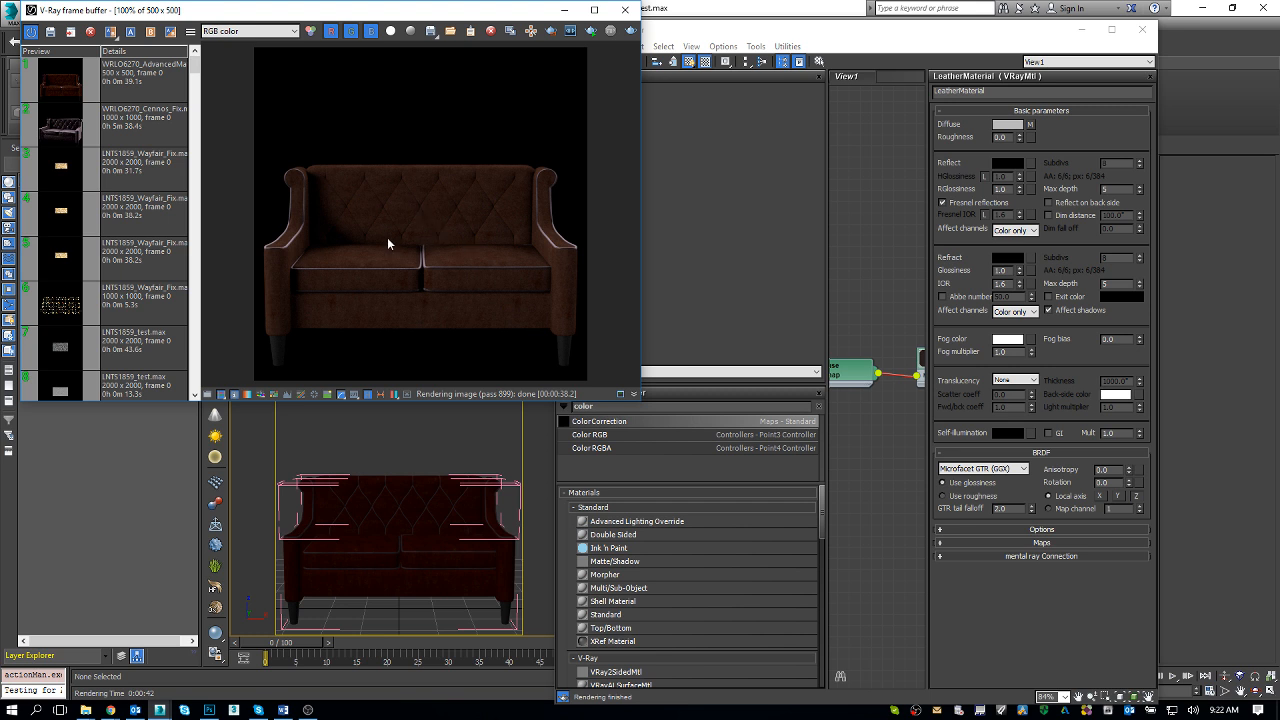
key(alt+Tab)
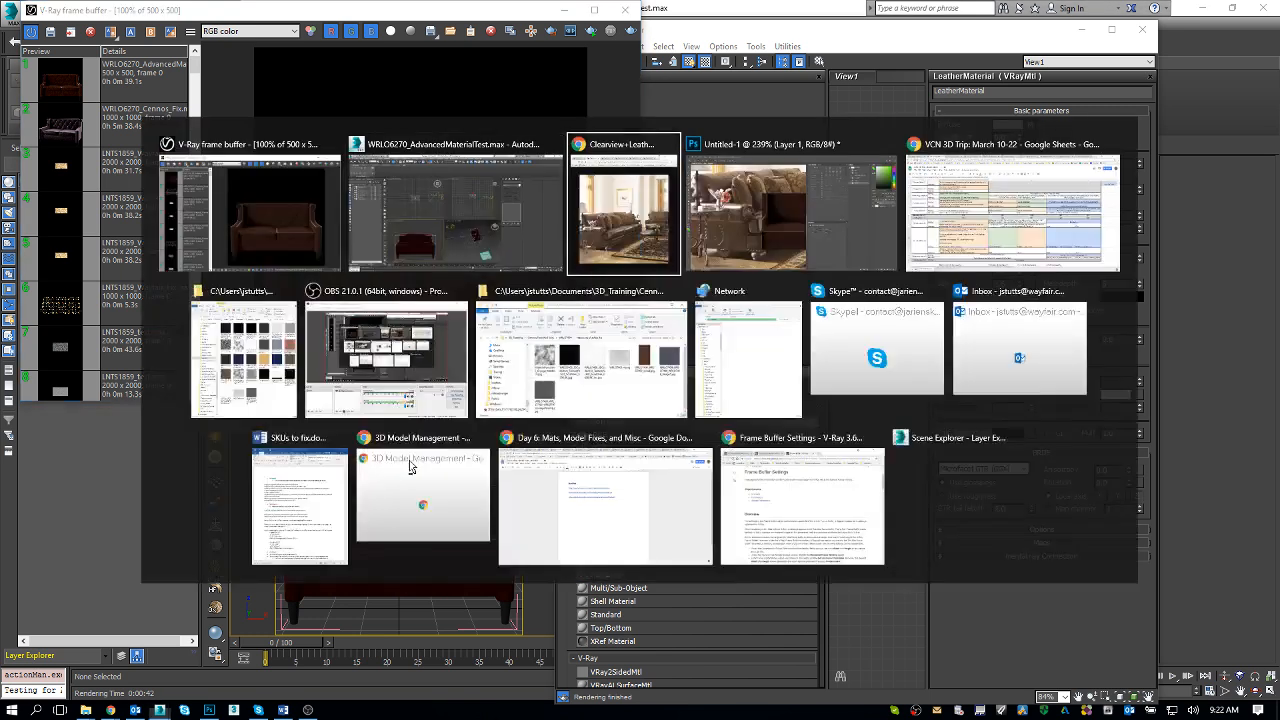
key(alt+Tab)
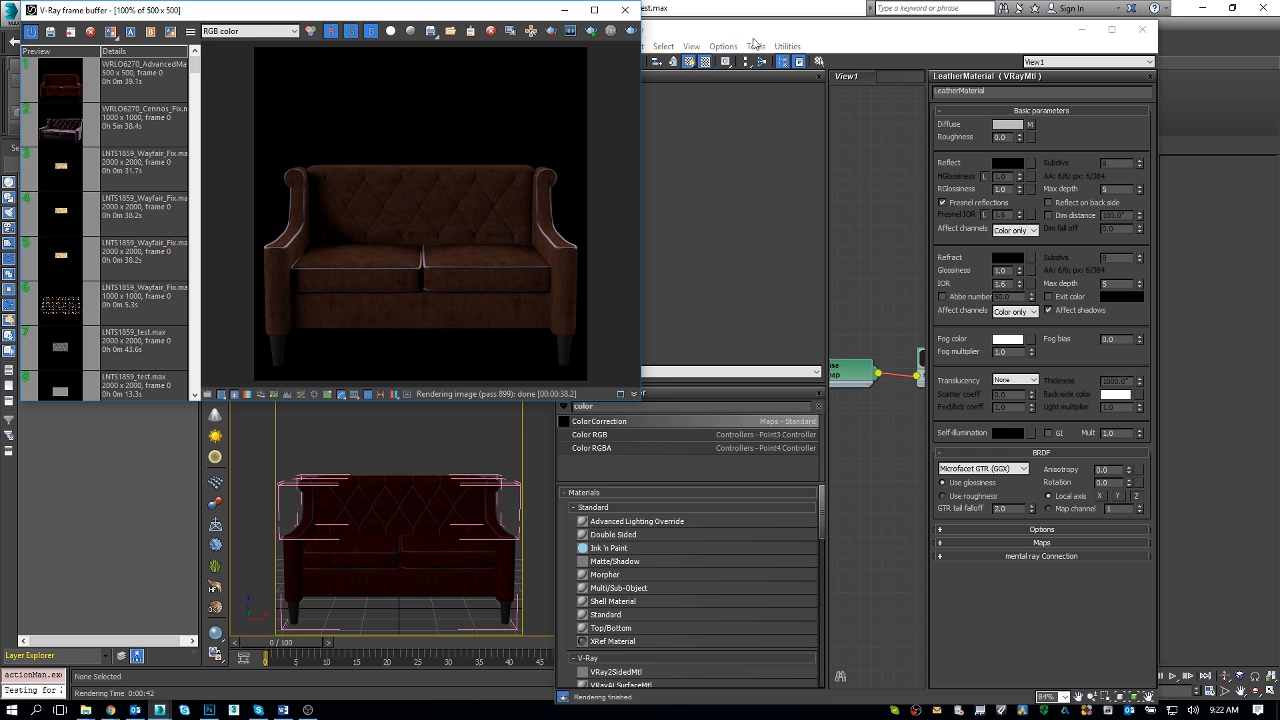
click(869, 176)
click(1109, 36)
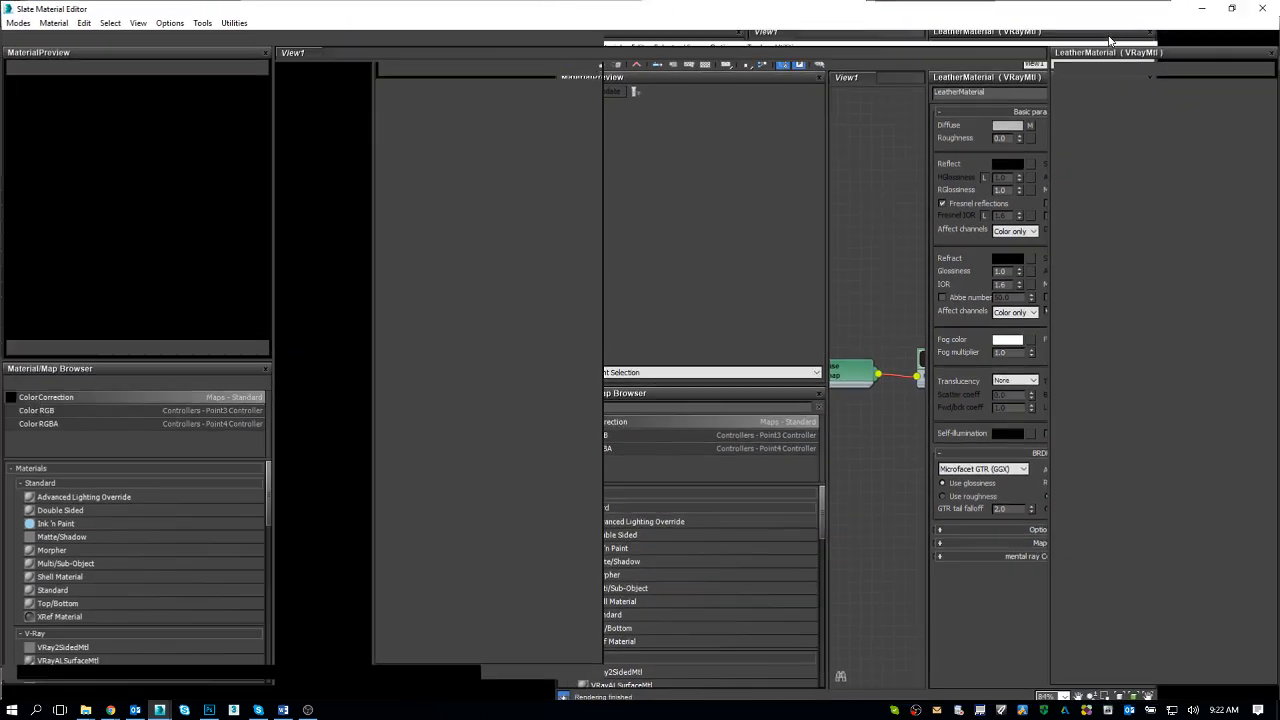
double_click(678, 330)
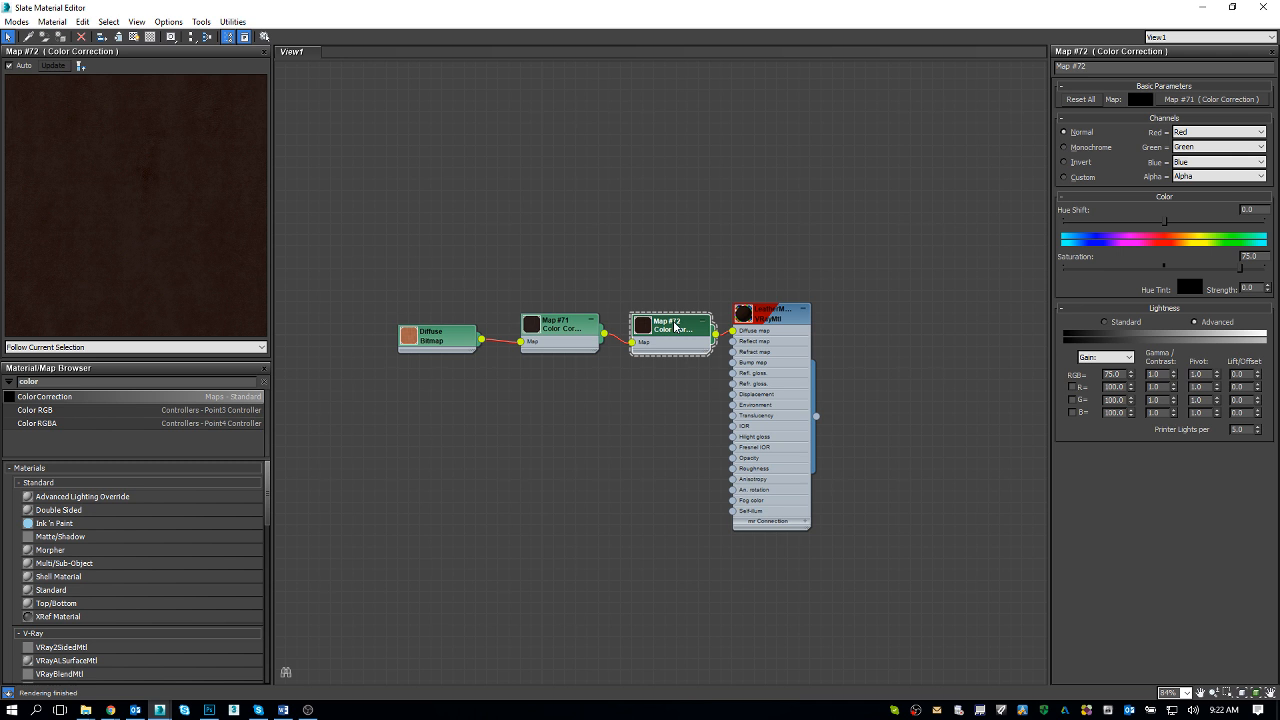
Set the Map #72 Color Correction saturation to 50 and its RGB gain to 100
double_click(1246, 256)
text(50)
key(Return)
double_click(1116, 374)
text(90)
key(Return)
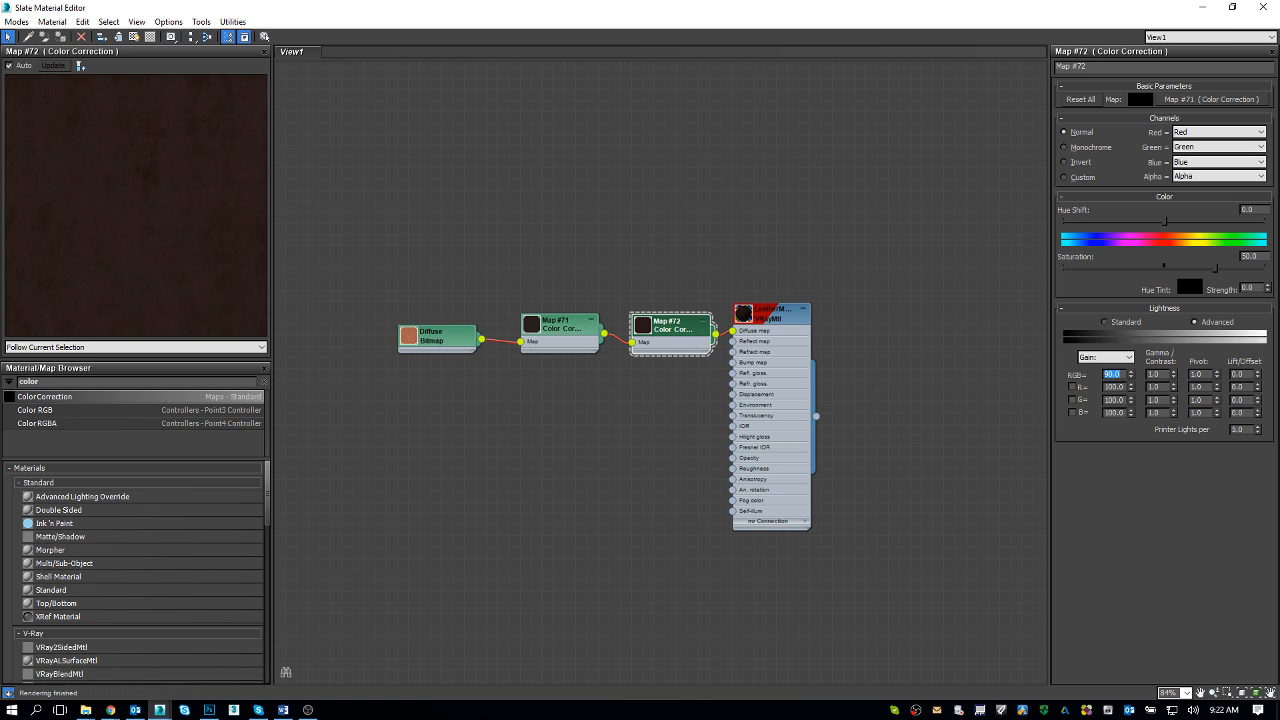
text(100)
key(Return)
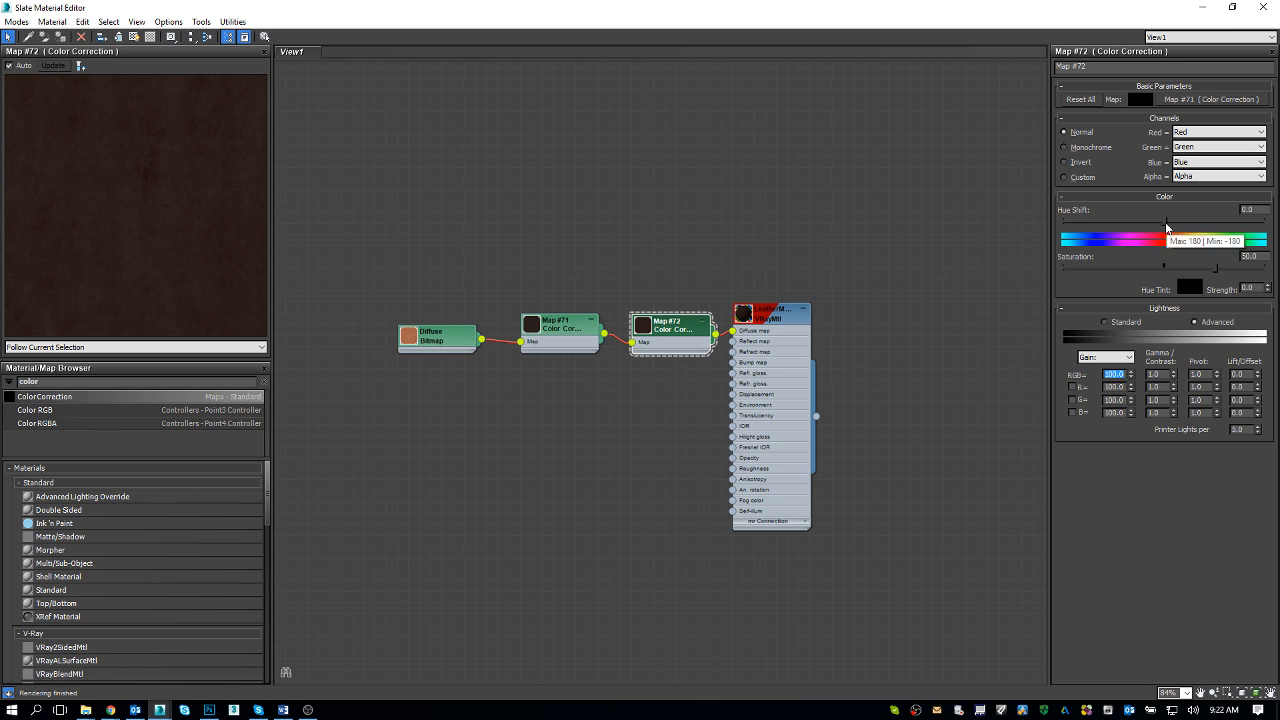
Try different hue shifts on the Map #72 Color Correction and set the Hue Shift to 10
drag(1165, 221, 1191, 226)
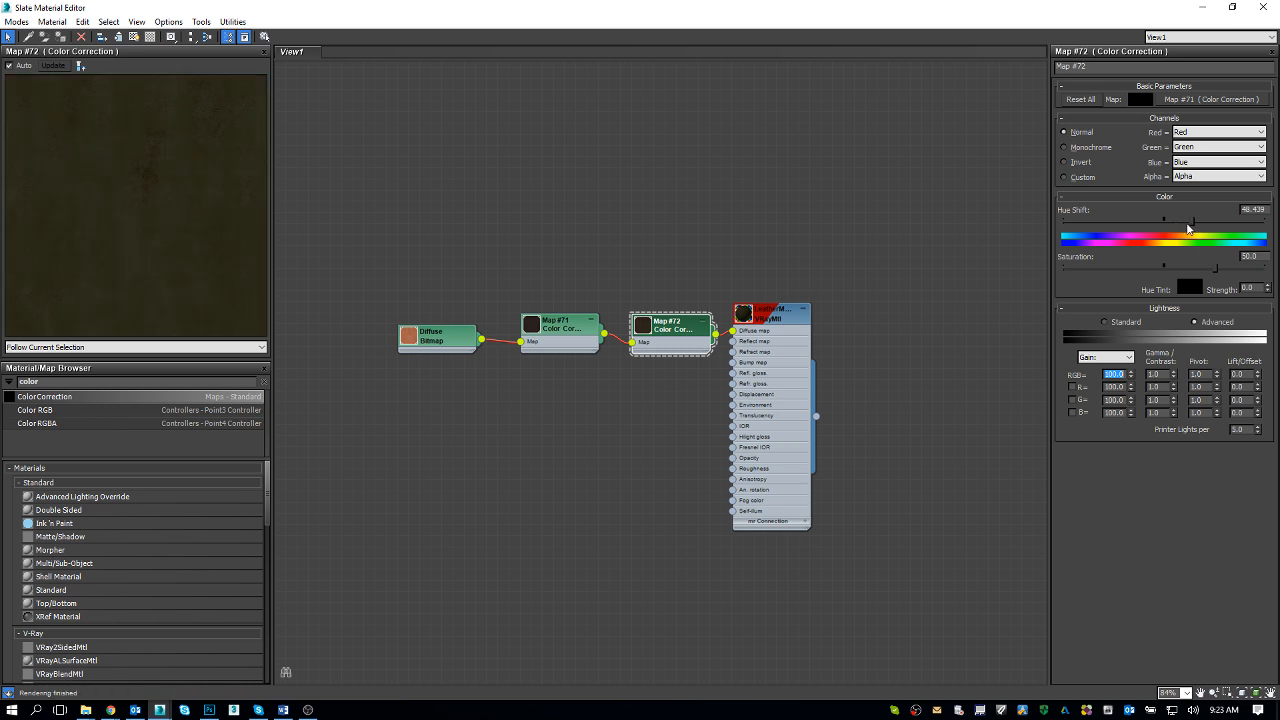
drag(1193, 224, 1176, 225)
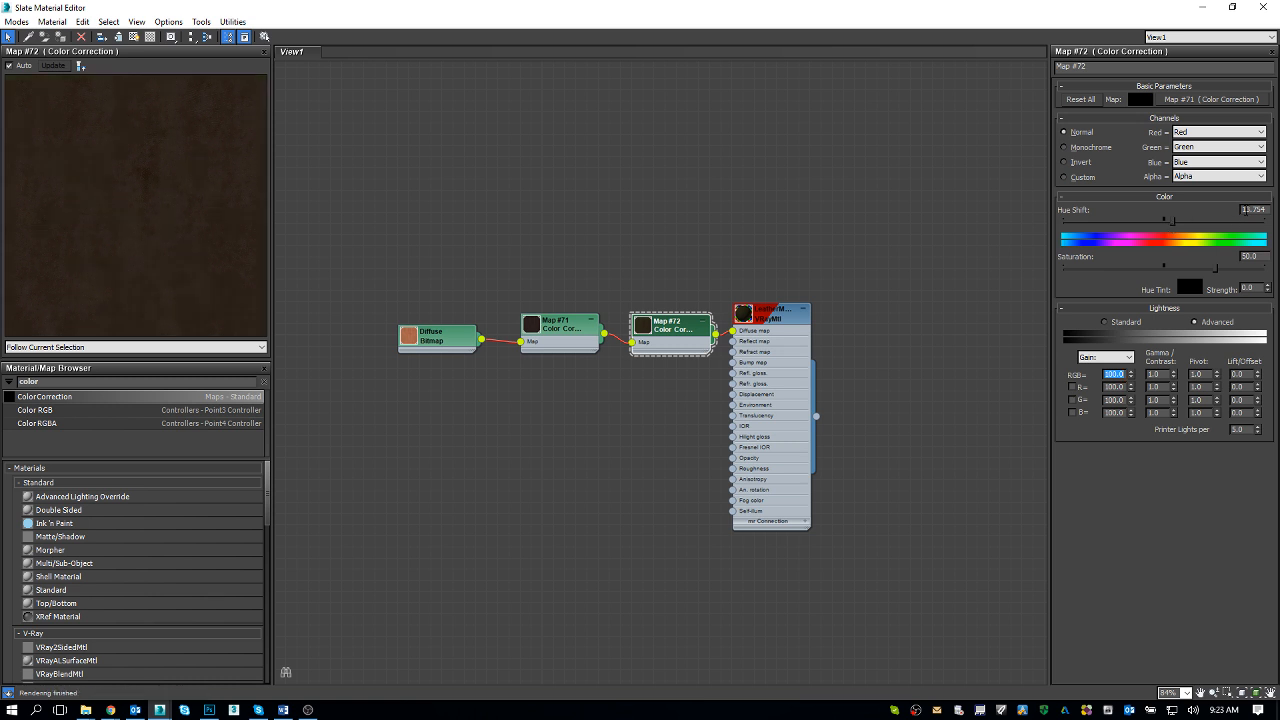
double_click(1252, 210)
text(0)
key(Return)
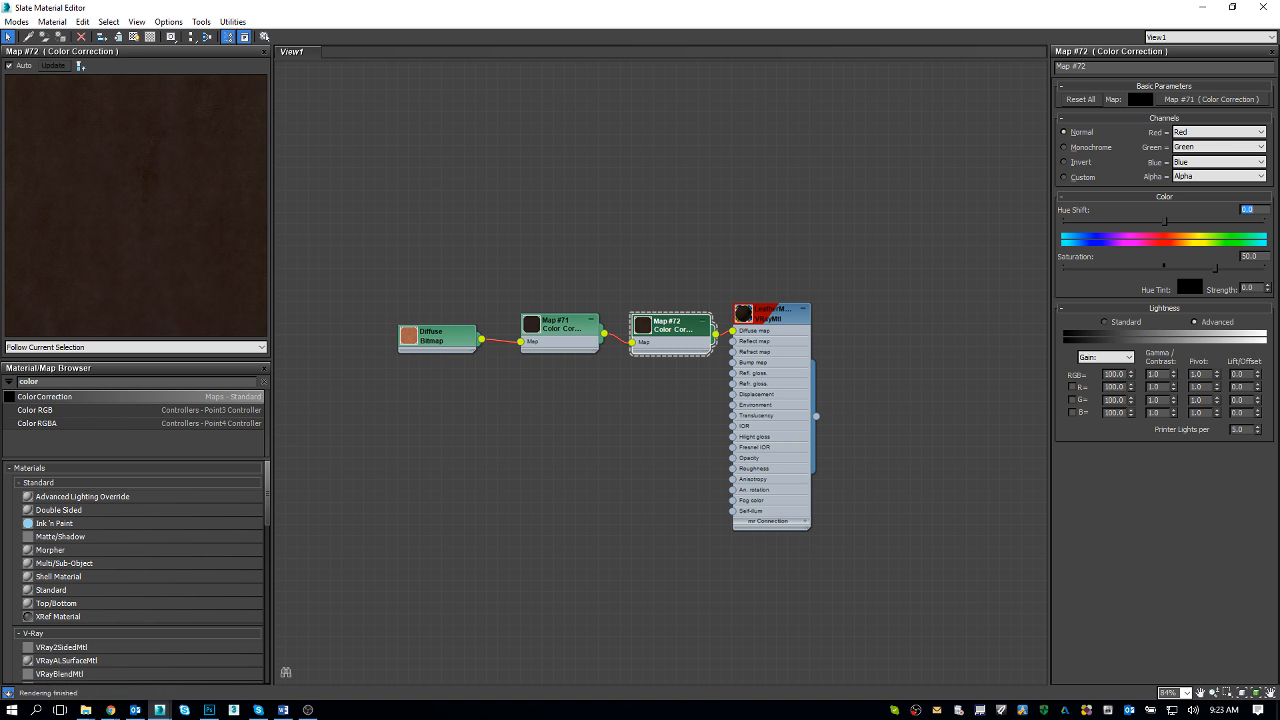
text(10)
key(Return)
Bring back the V-Ray frame buffer, run an interactive region render over the middle of the sofa, and enlarge the frame buffer
double_click(630, 8)
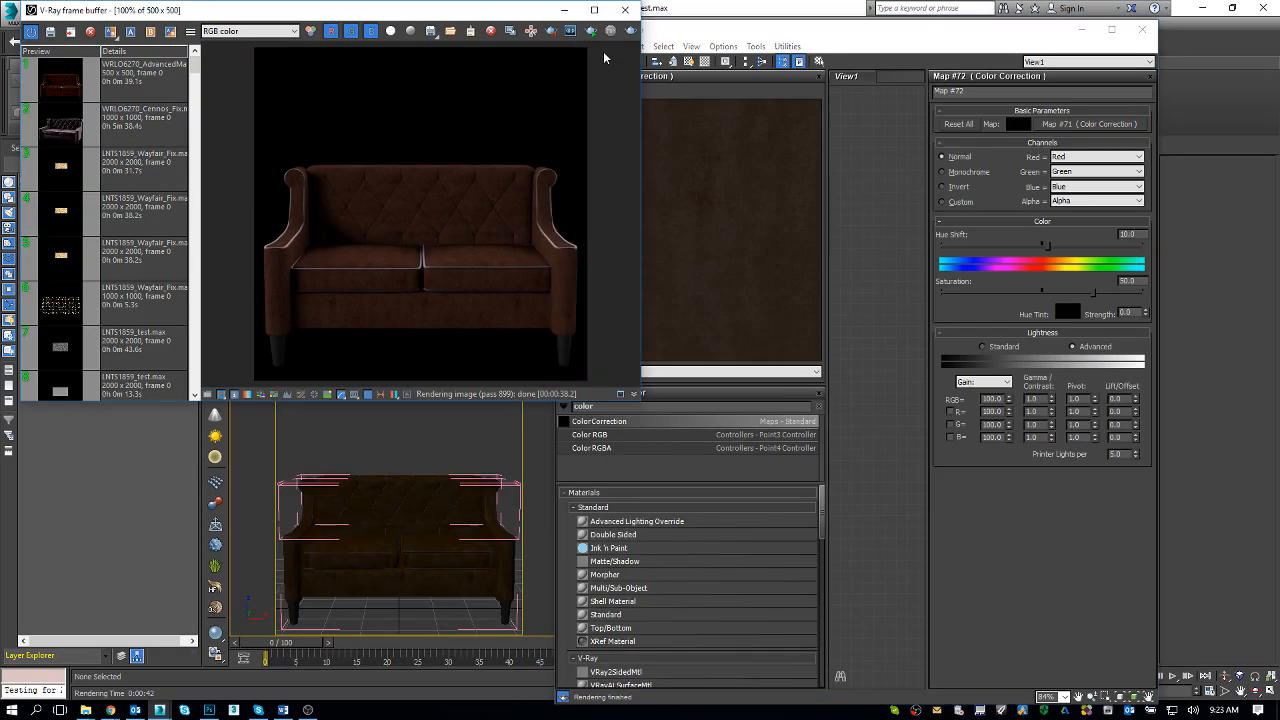
drag(641, 74, 684, 73)
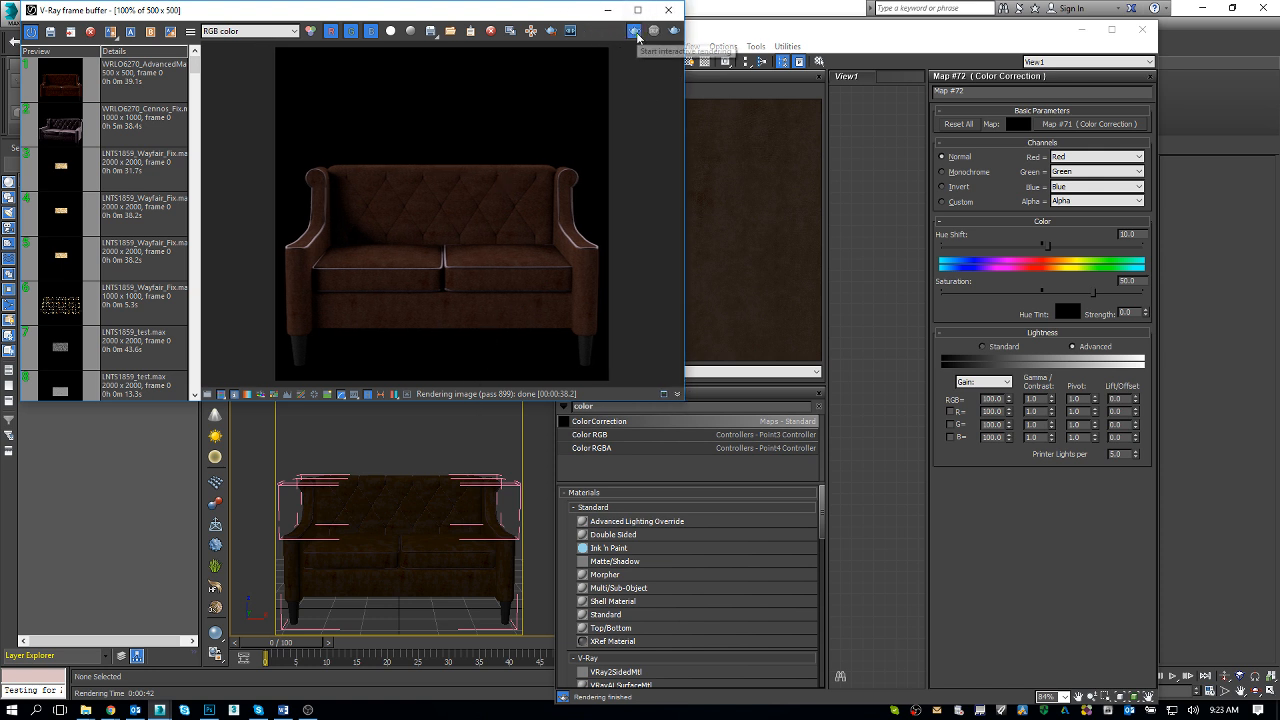
click(552, 31)
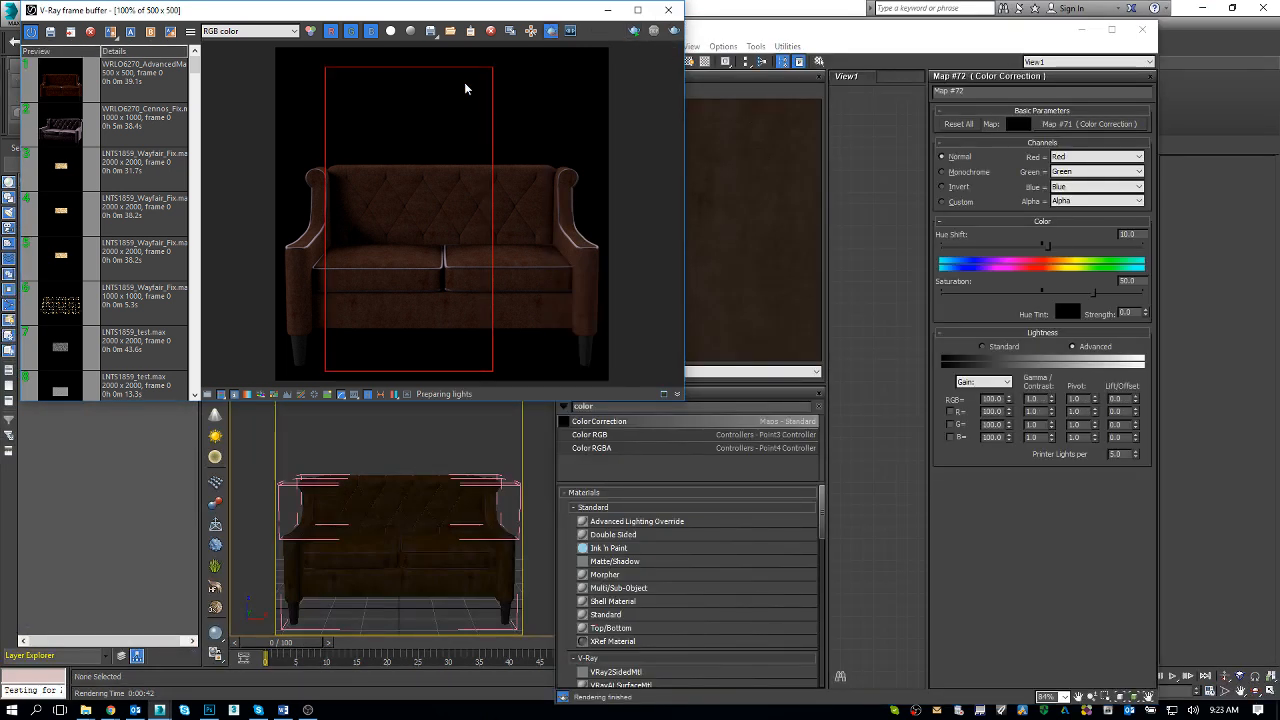
drag(391, 19, 419, 124)
click(70, 8)
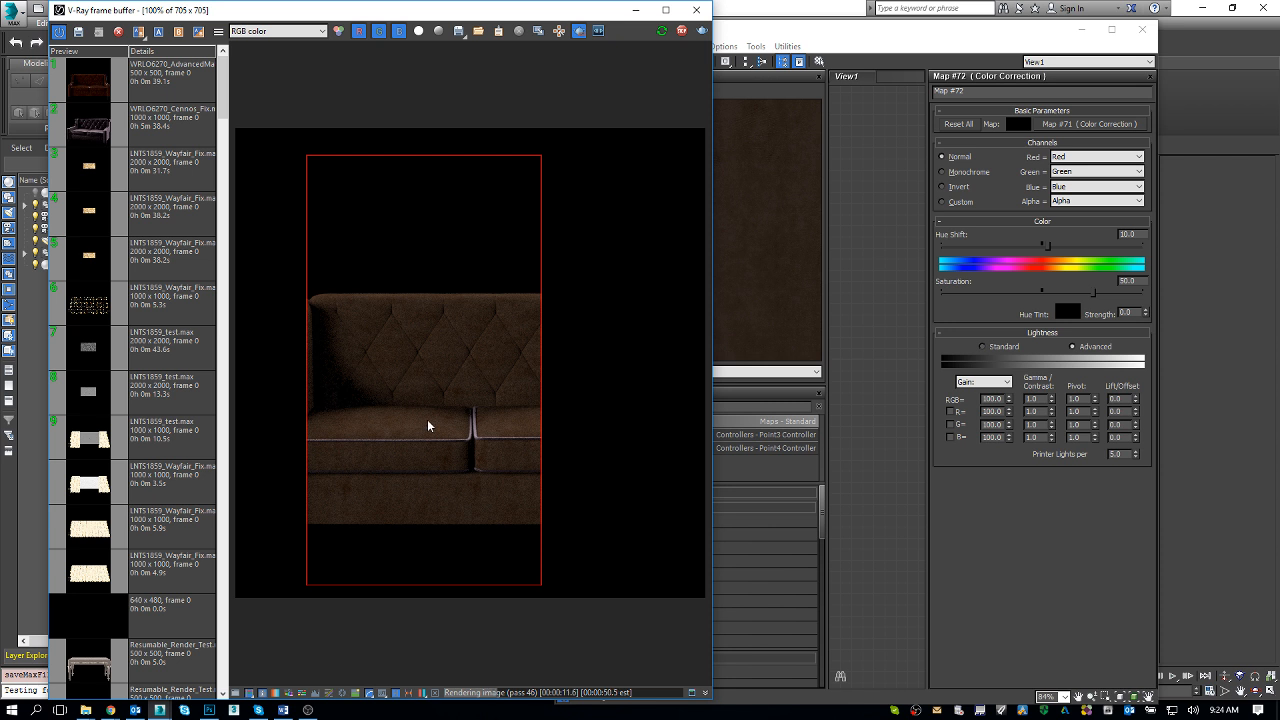
drag(50, 3, 2, 2)
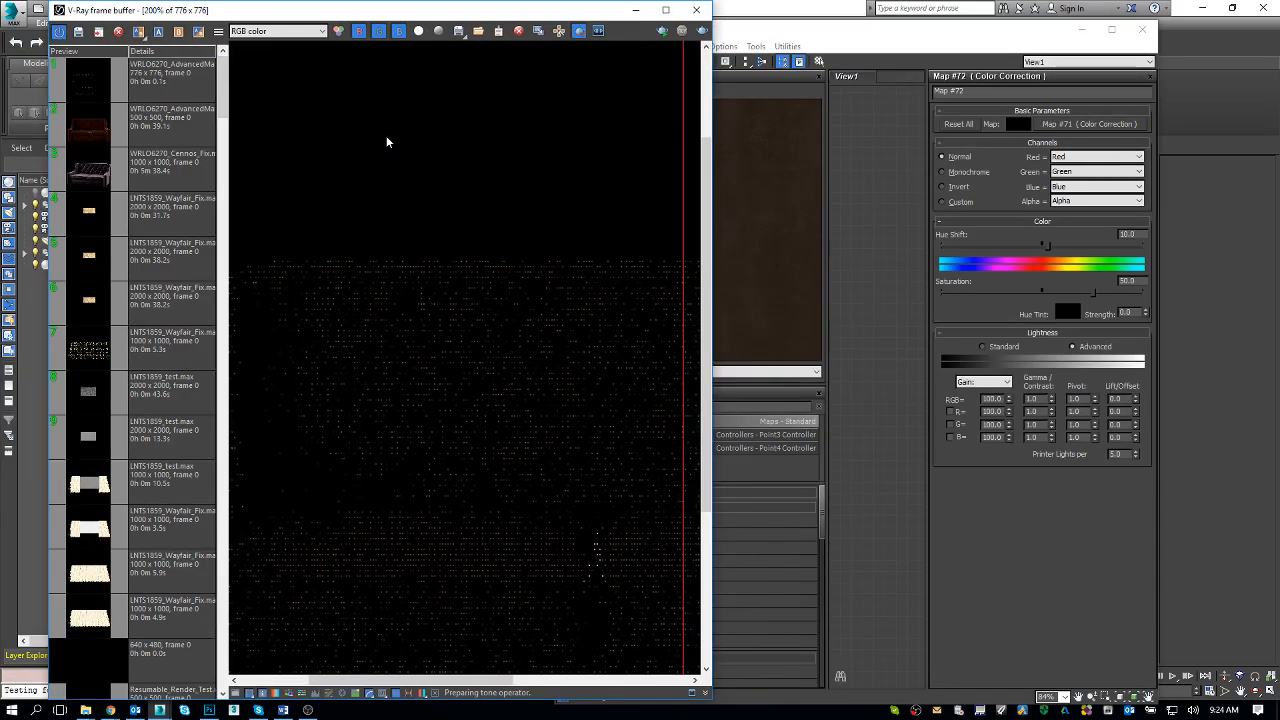
Restrict the render region to a small square on the upper part of the sofa's tufted backrest
scroll(414, 351, down, 1)
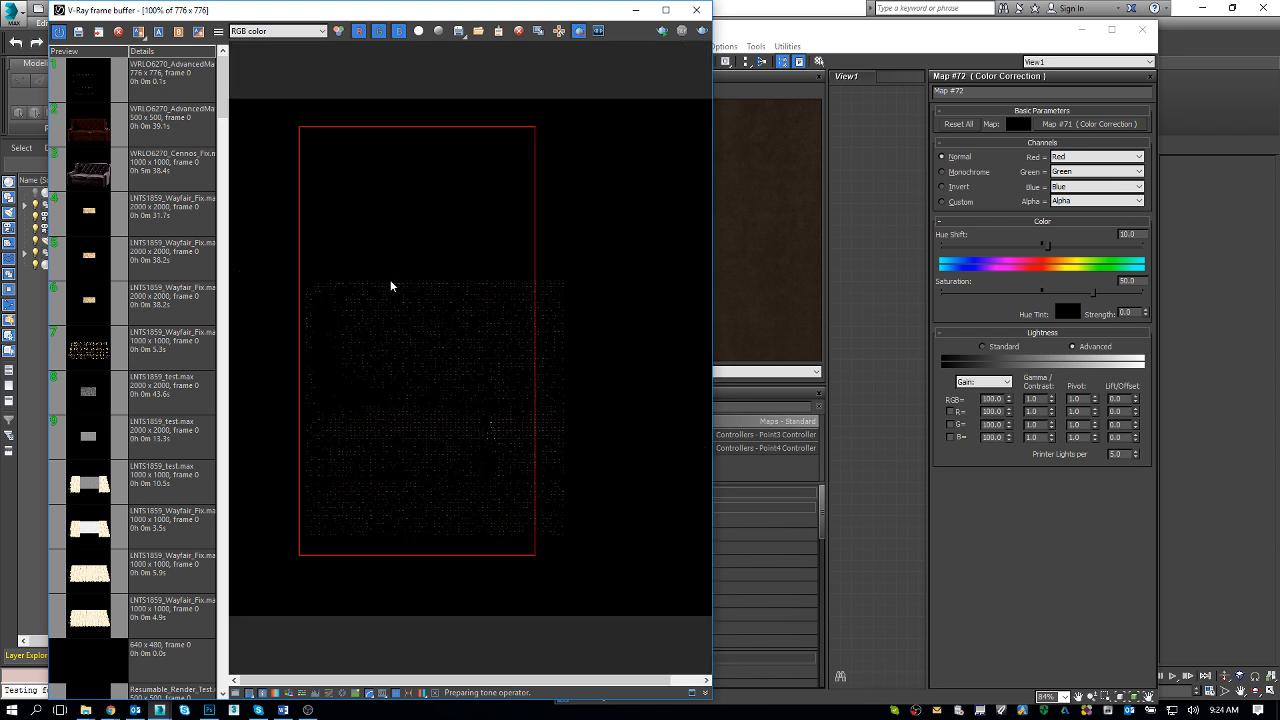
drag(387, 277, 476, 374)
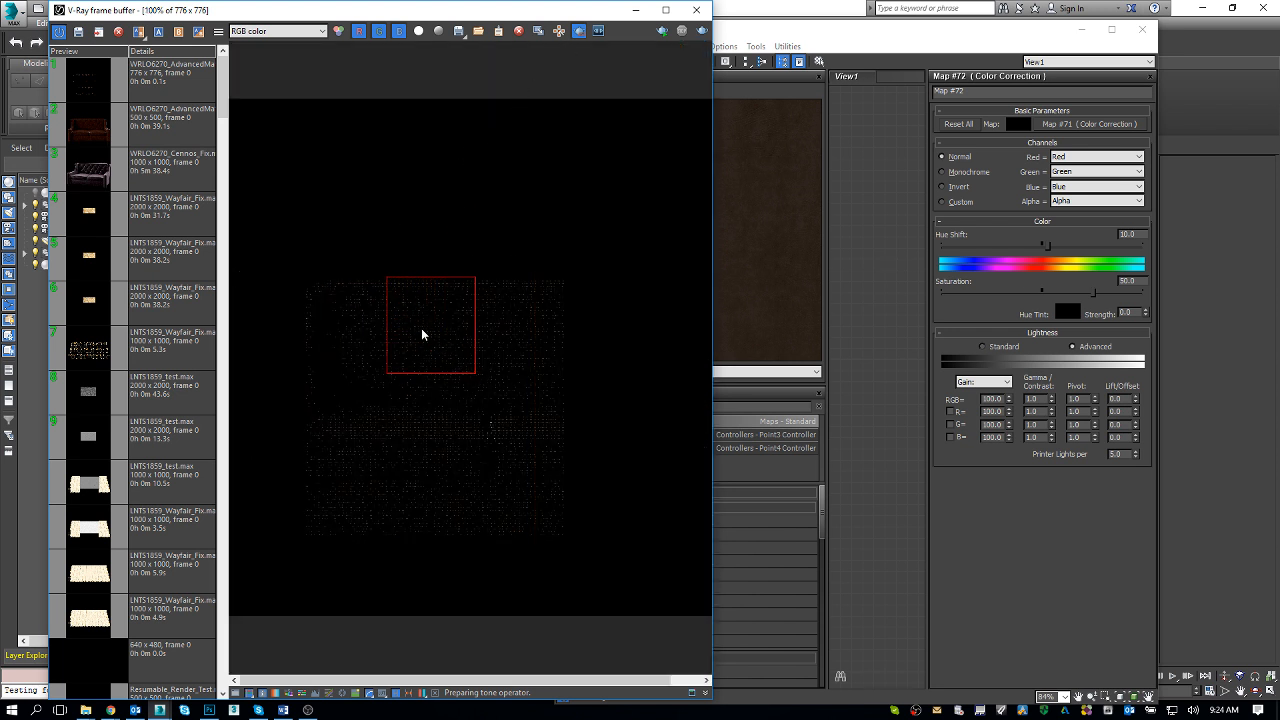
scroll(422, 334, up, 1)
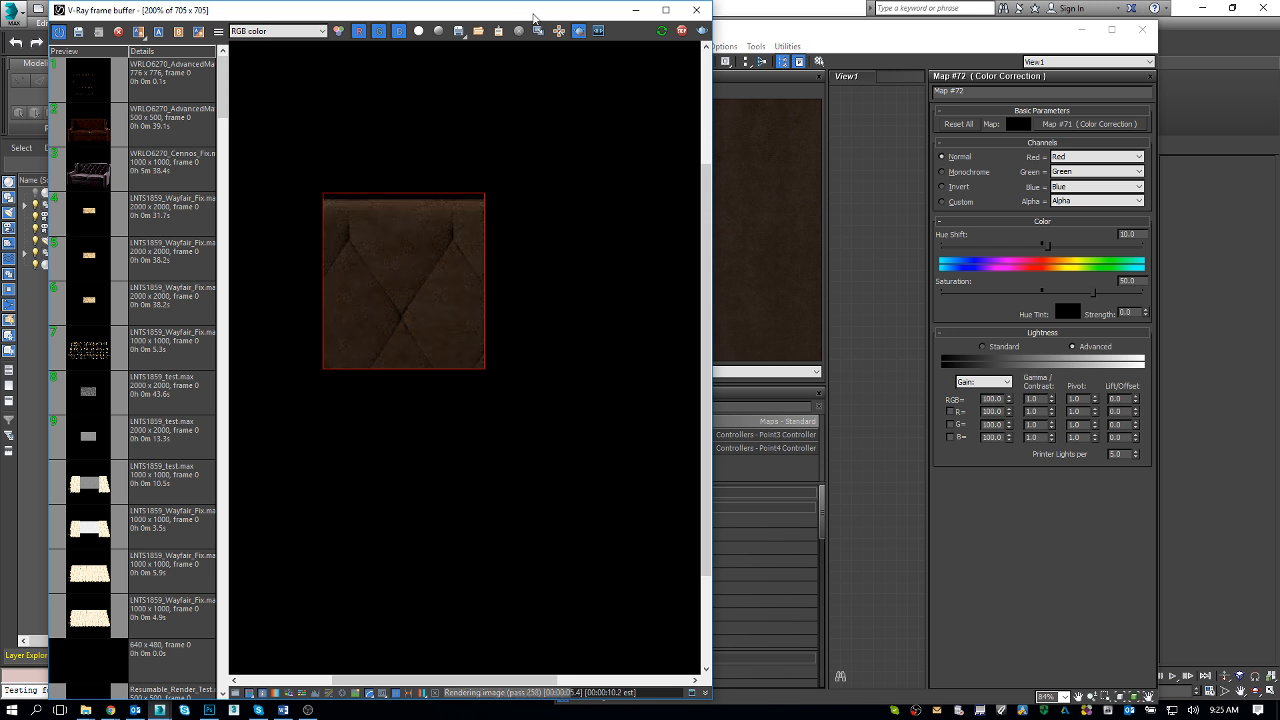
Switch to Photoshop and paste the captured screen with the test render as a new layer over the sofa reference
key(alt+Tab)
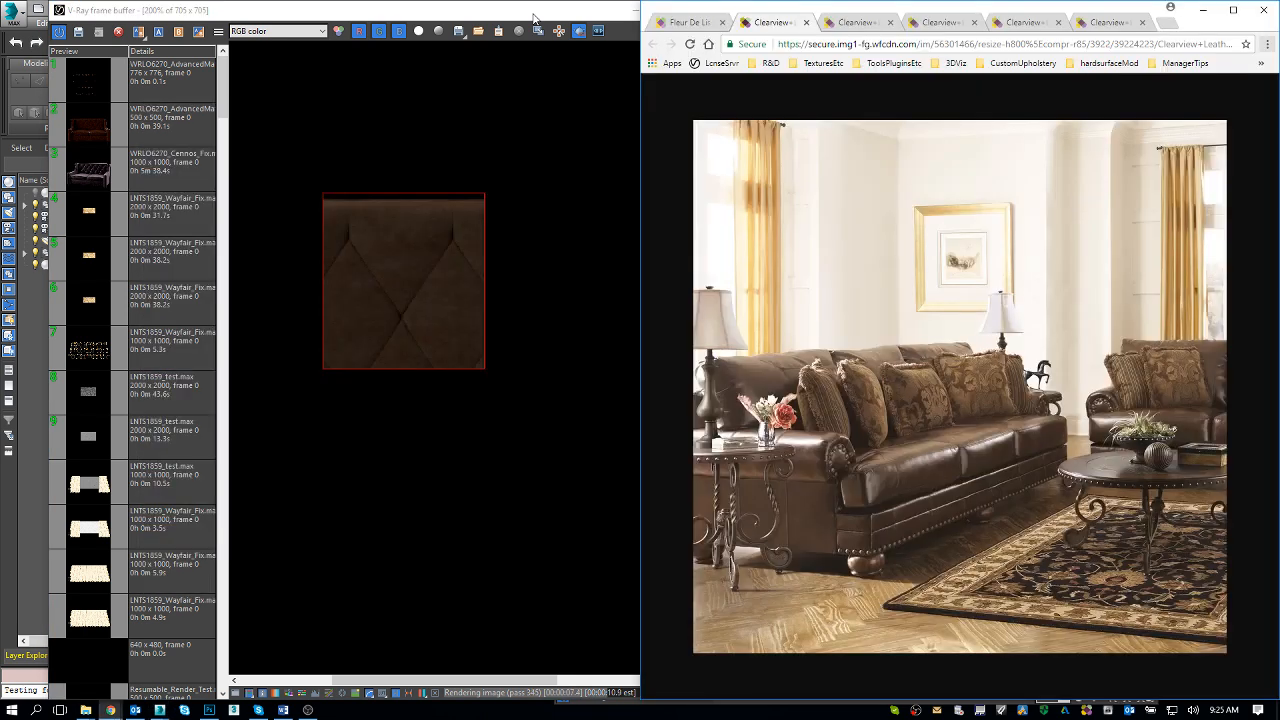
key(ctrl+n)
key(ctrl+w)
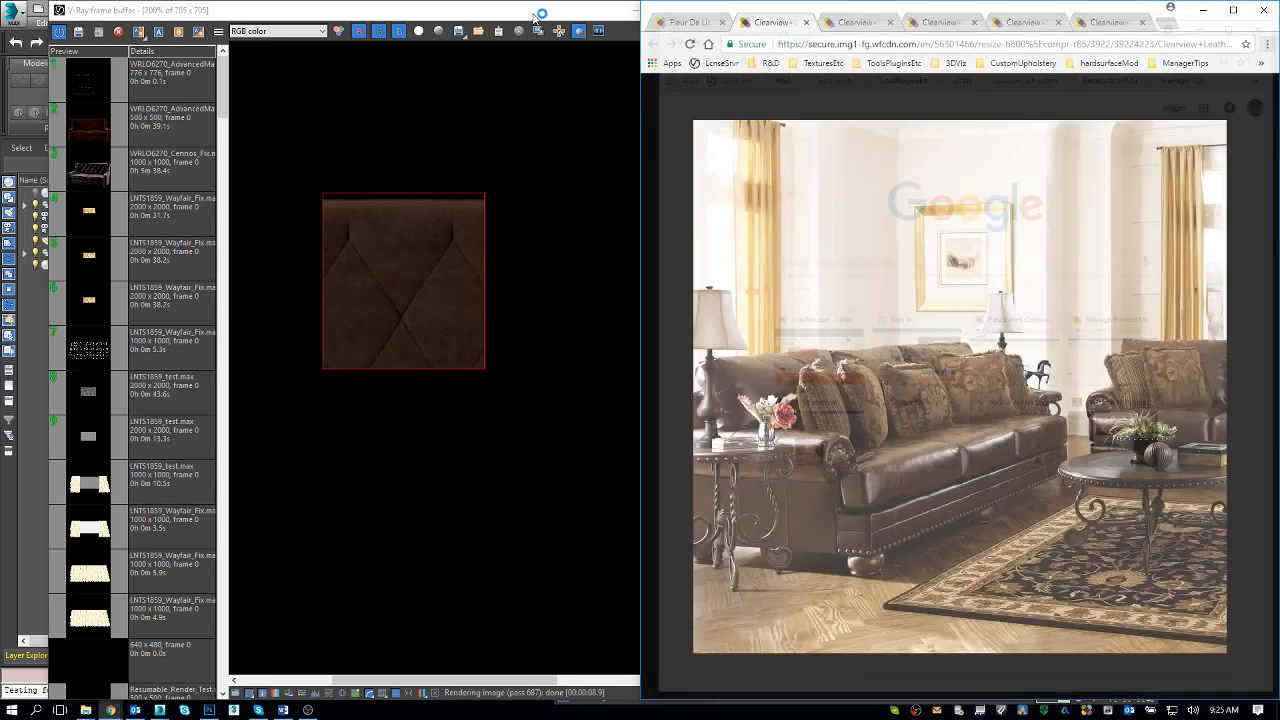
key(alt+Tab)
key(alt+Tab)
key(alt+Tab)
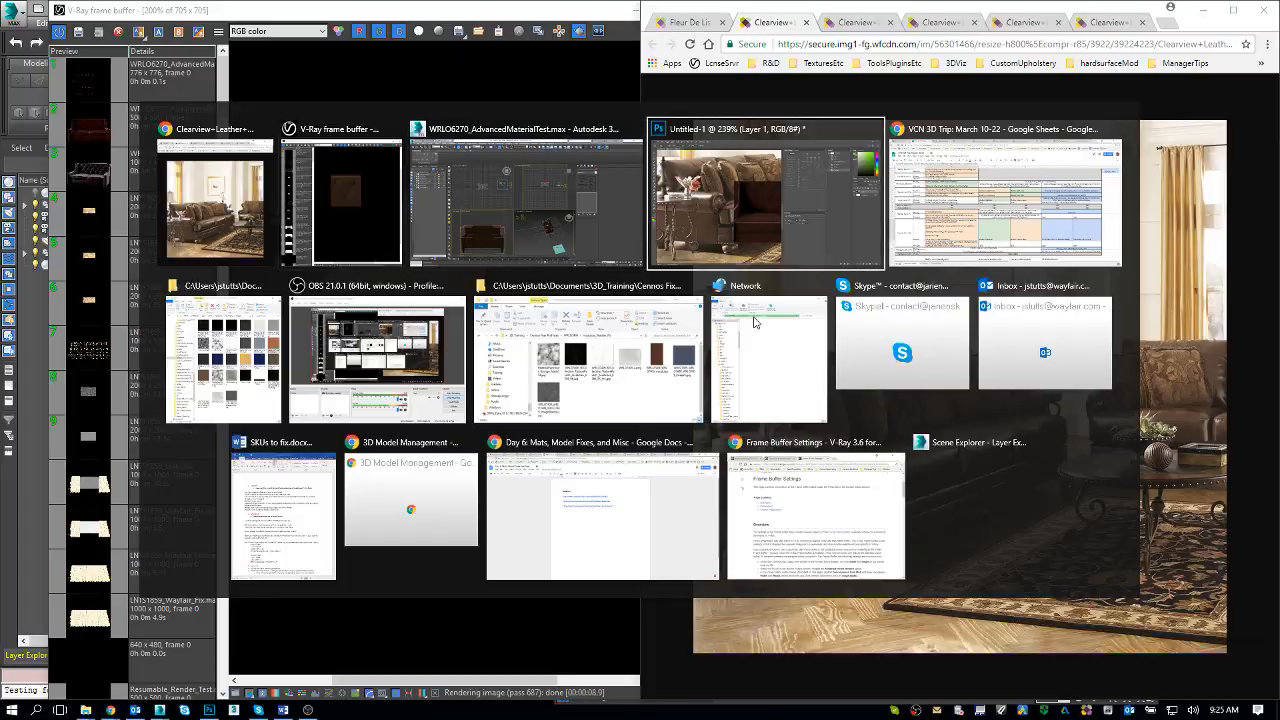
click(505, 383)
key(ctrl+v)
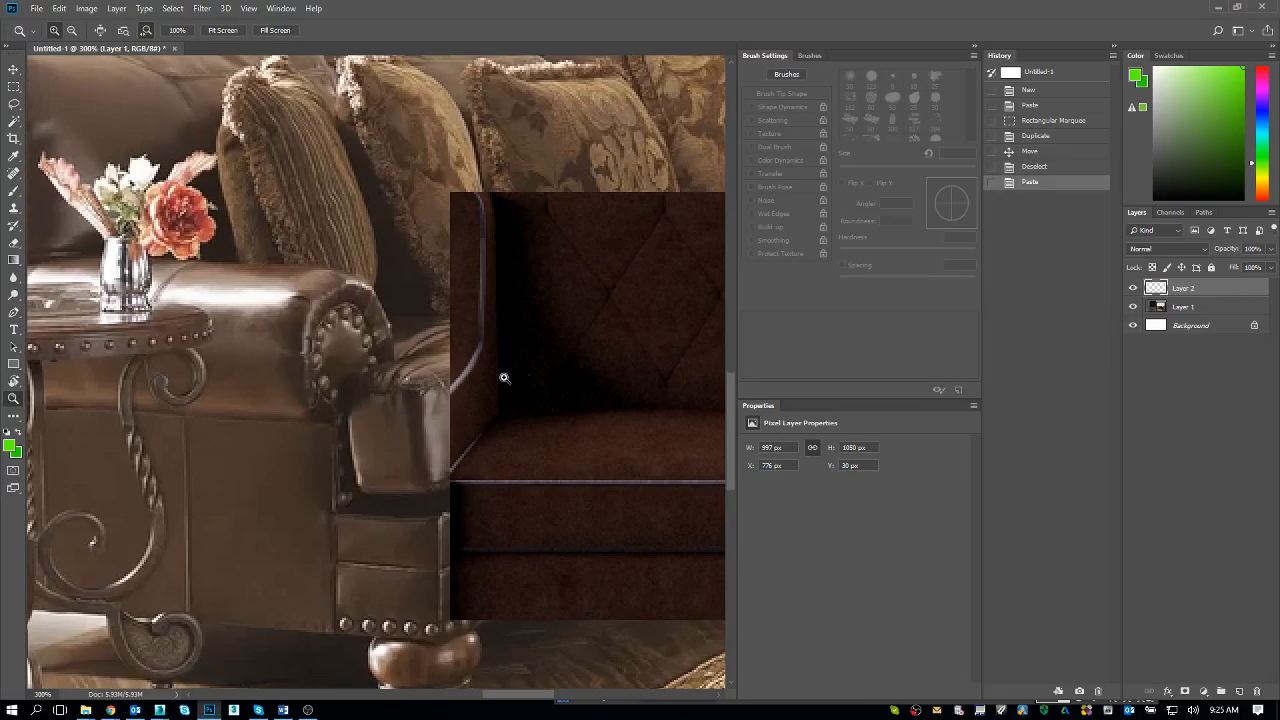
Trim the pasted layer to the rendered leather square by clearing everything outside it
alt+drag(503, 374, 554, 299)
key(m)
key(ctrl+shift+i)
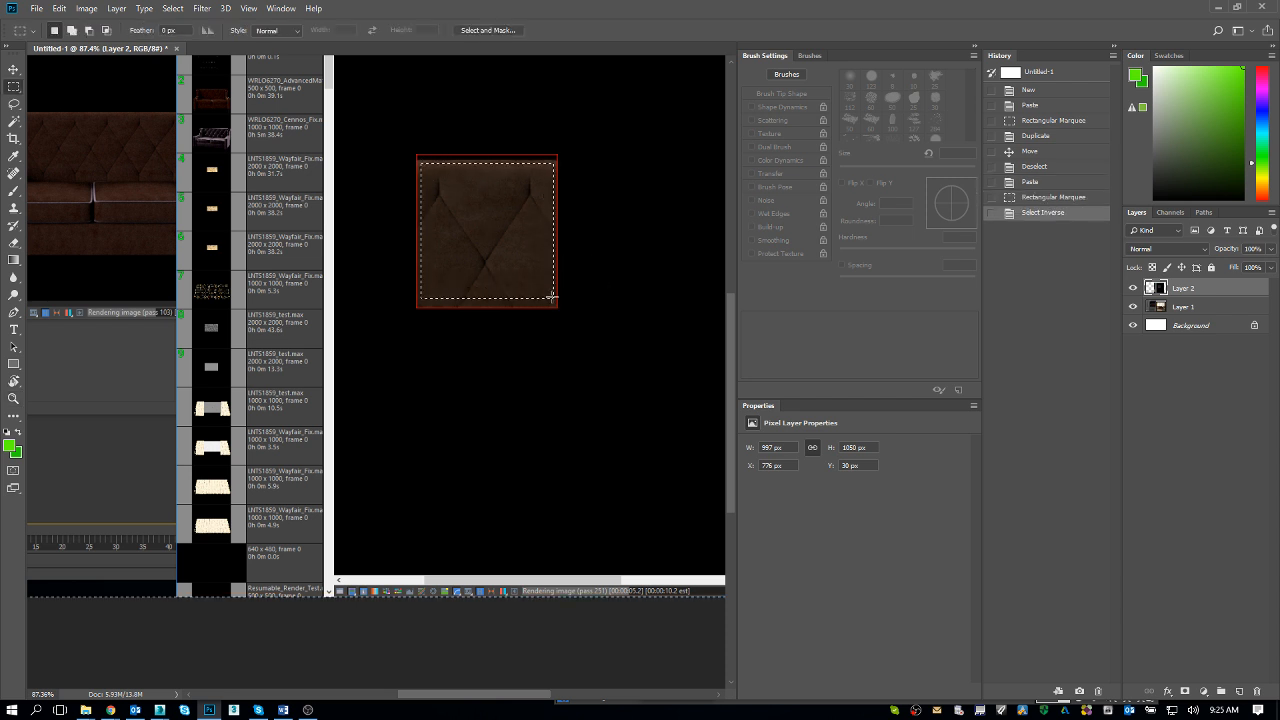
key(Delete)
key(ctrl+d)
Place the leather swatch below the existing dark sofa render, beside the reference sofa, and compare the colours
key(v)
drag(490, 250, 521, 498)
key(z)
drag(443, 386, 408, 411)
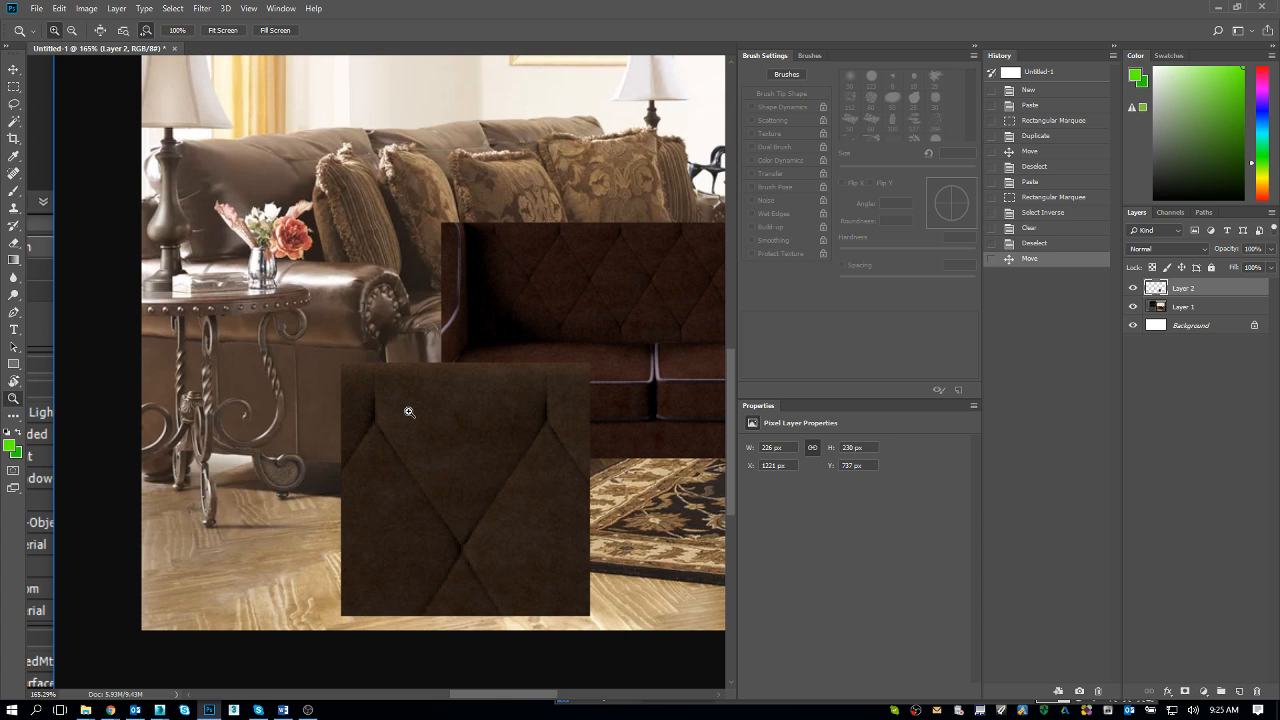
Switch back to 3ds Max, shorten the V-Ray frame buffer window and enlarge the Slate Material Editor window
key(alt+Tab)
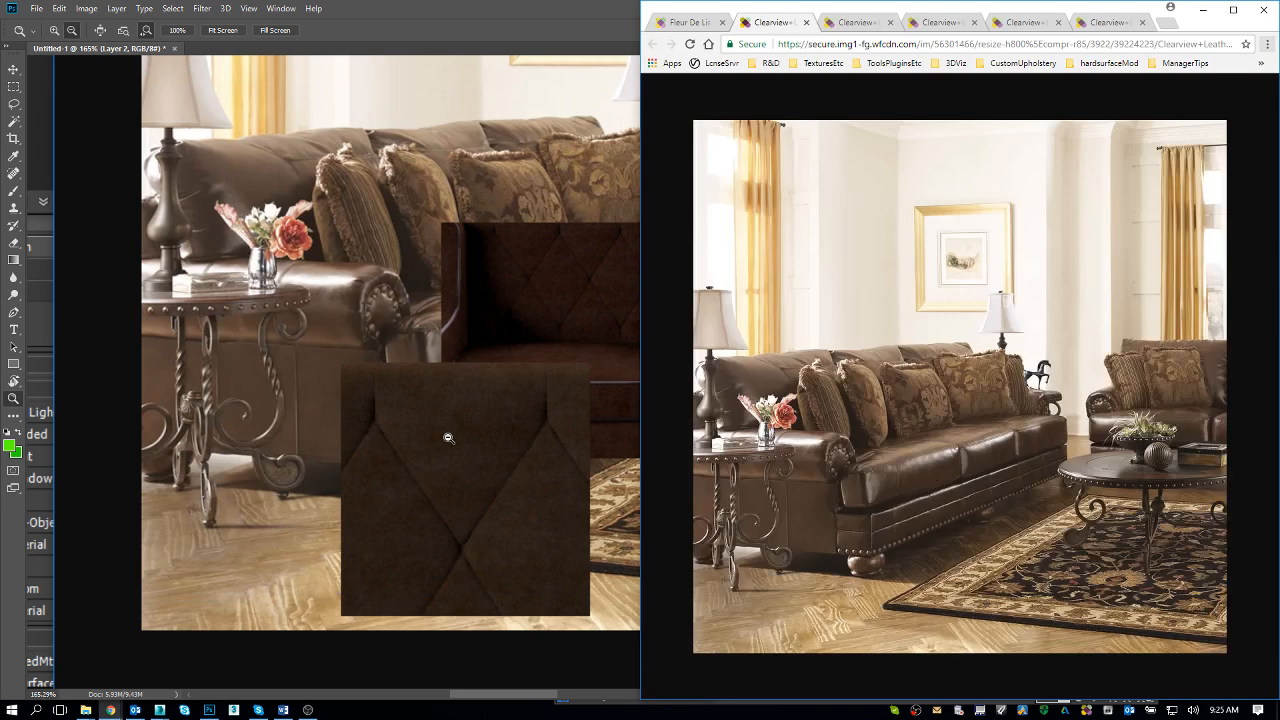
key(alt+Tab)
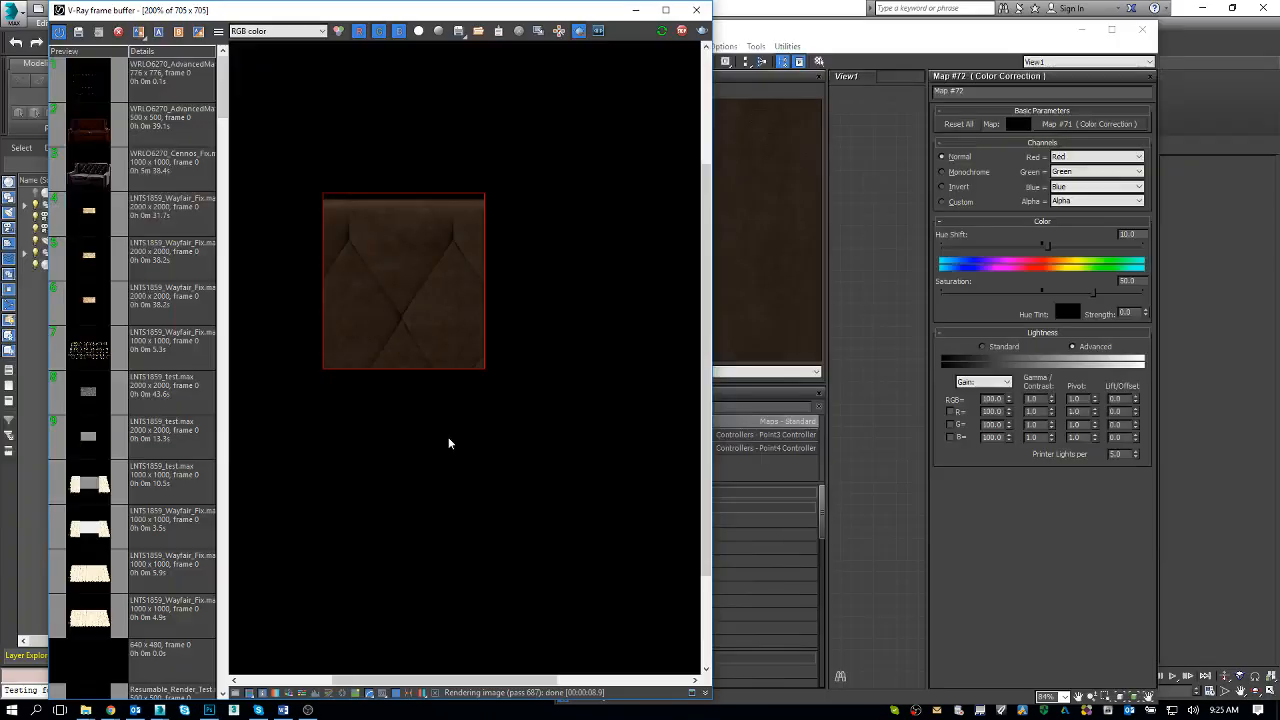
drag(517, 1, 518, 57)
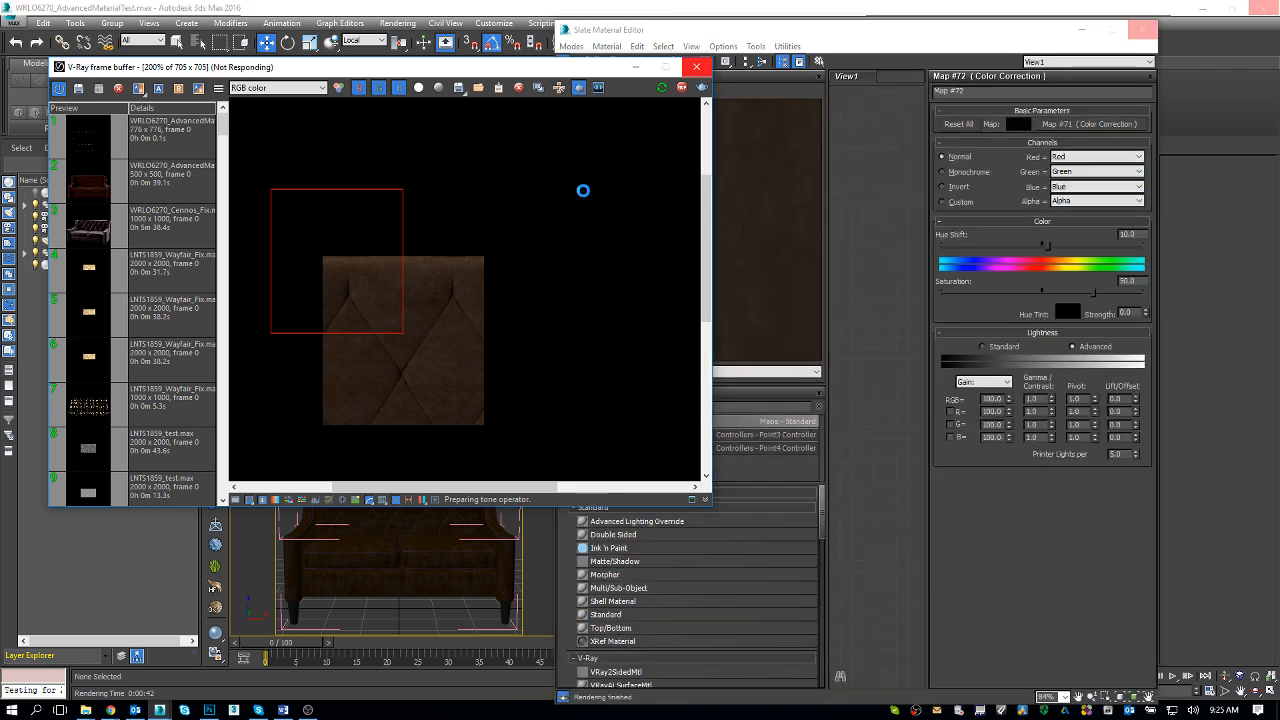
click(806, 28)
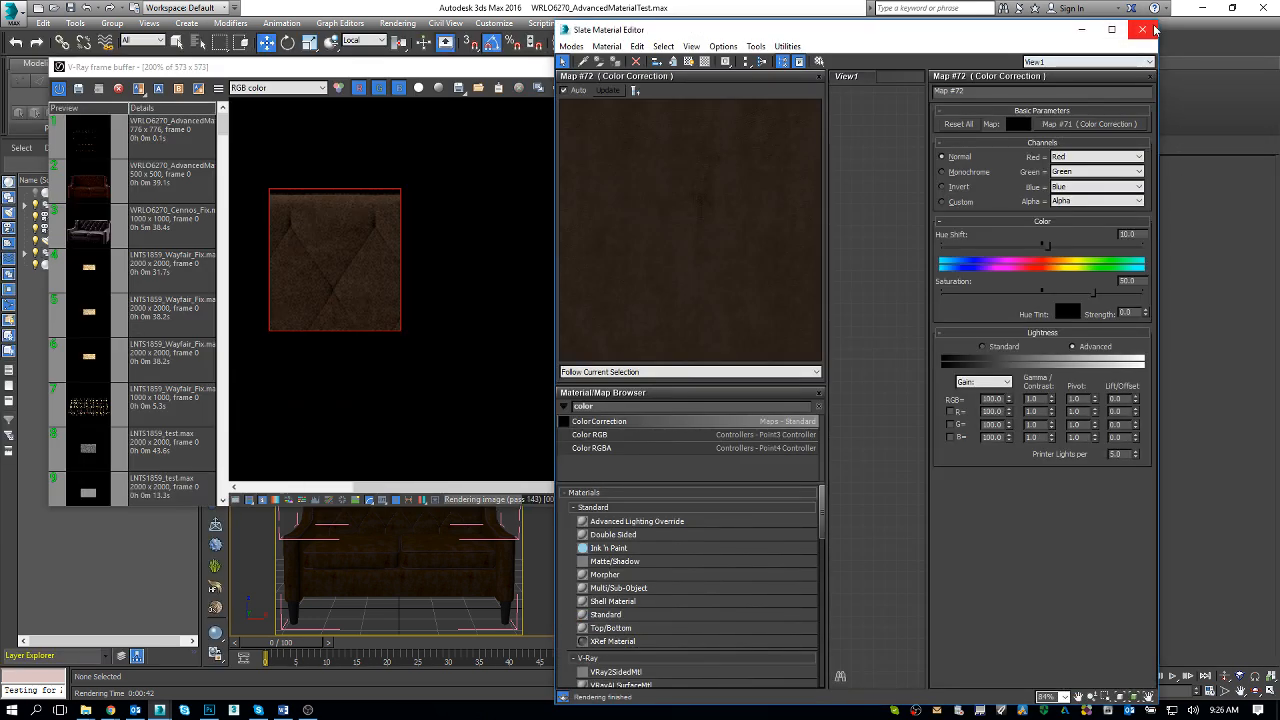
drag(1159, 19, 1279, 0)
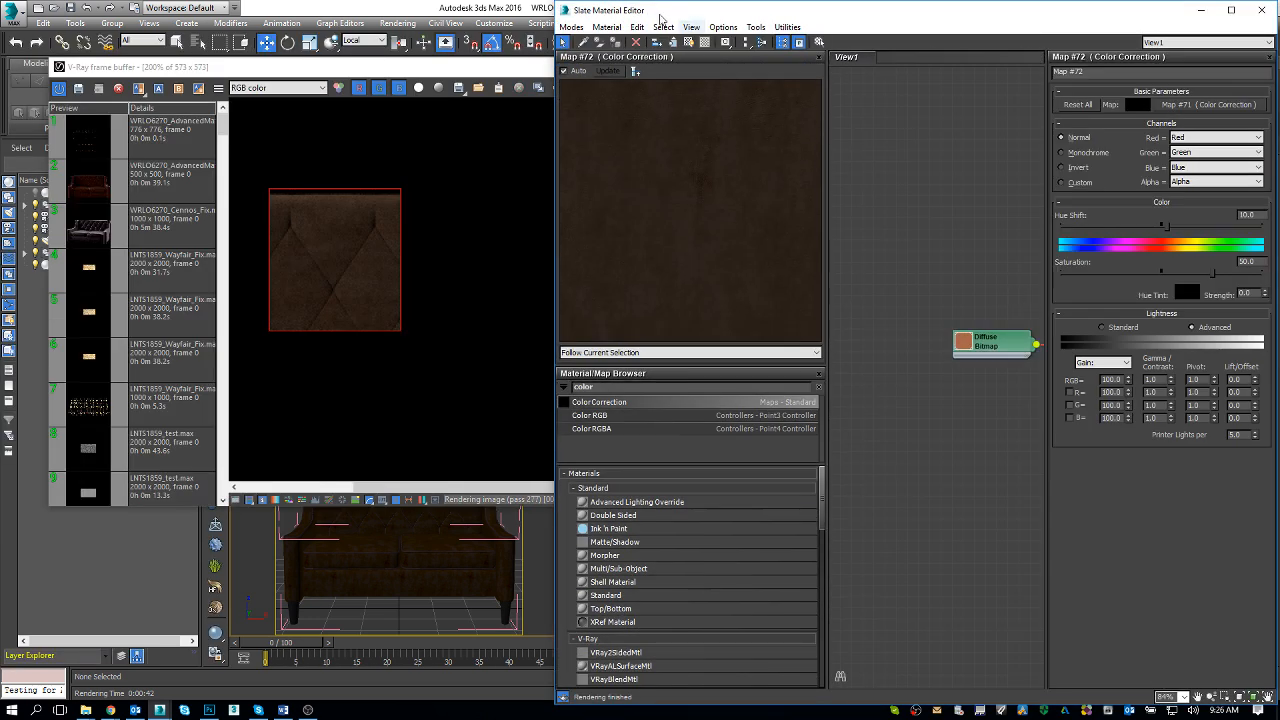
drag(560, 3, 468, 3)
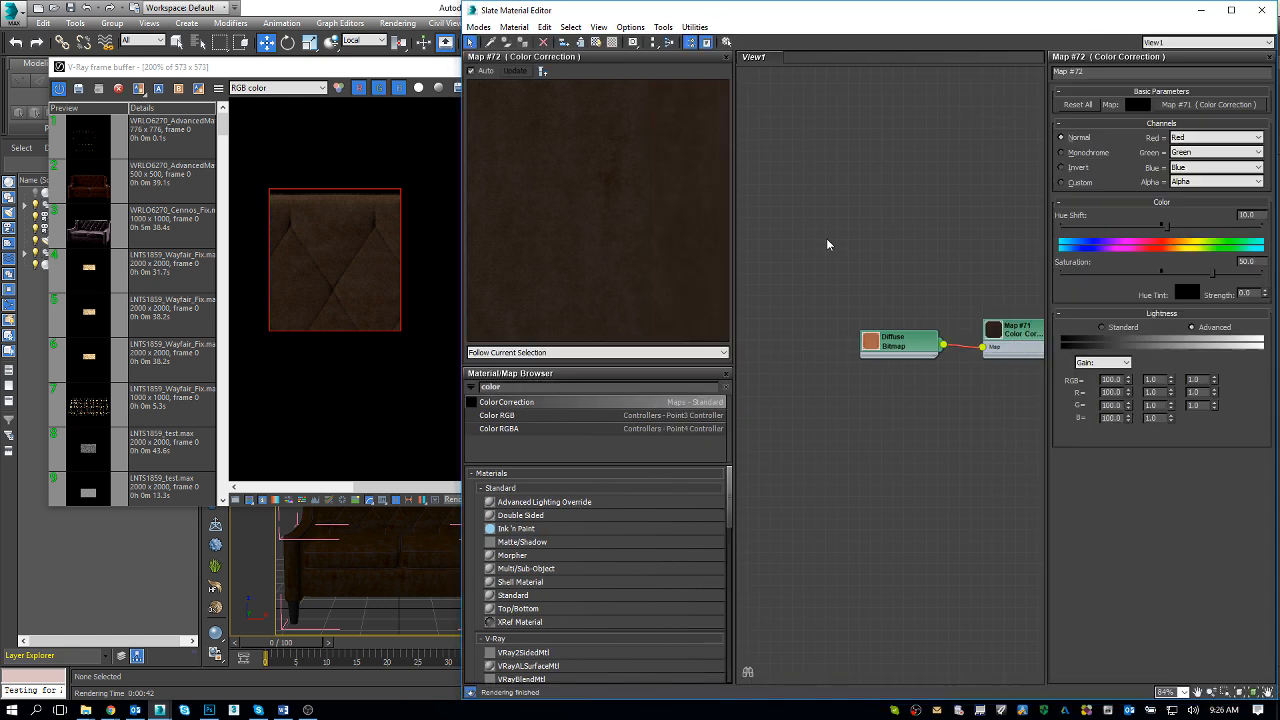
Open the parameters of the LeatherMaterial VRayMtl and set its refraction IOR to 3
middle_drag(926, 270, 747, 308)
double_click(969, 272)
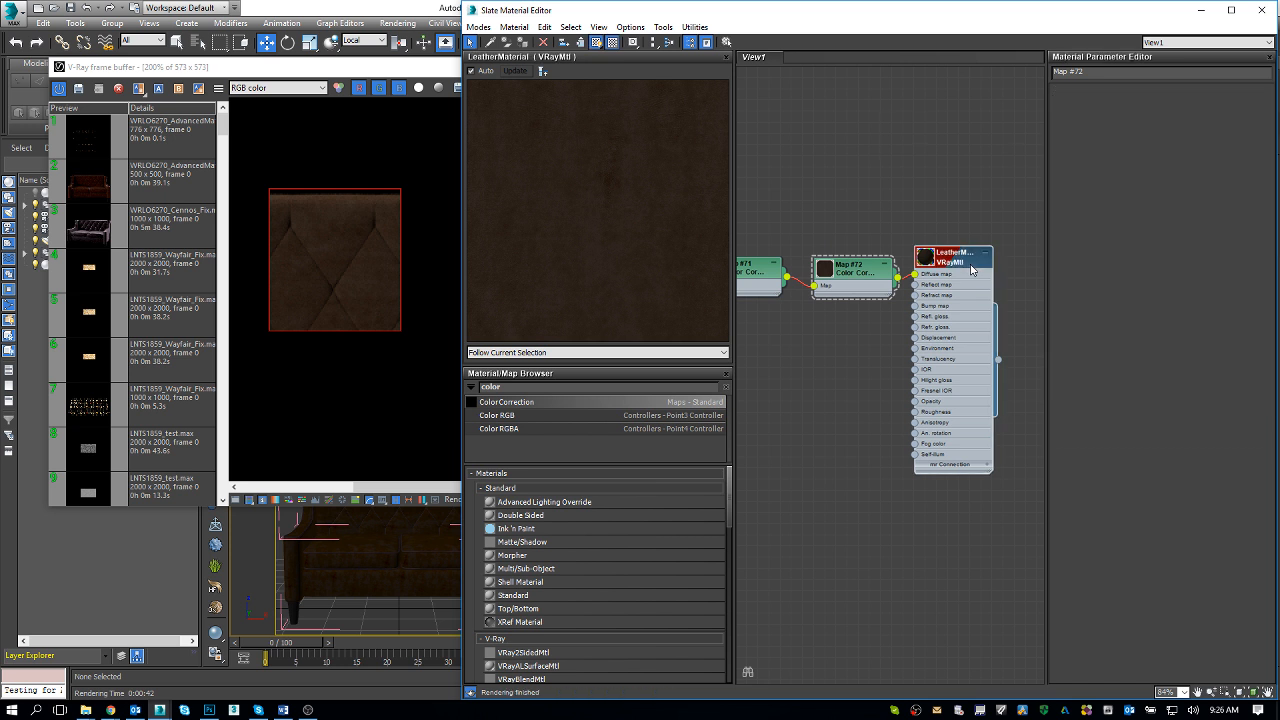
drag(969, 268, 981, 270)
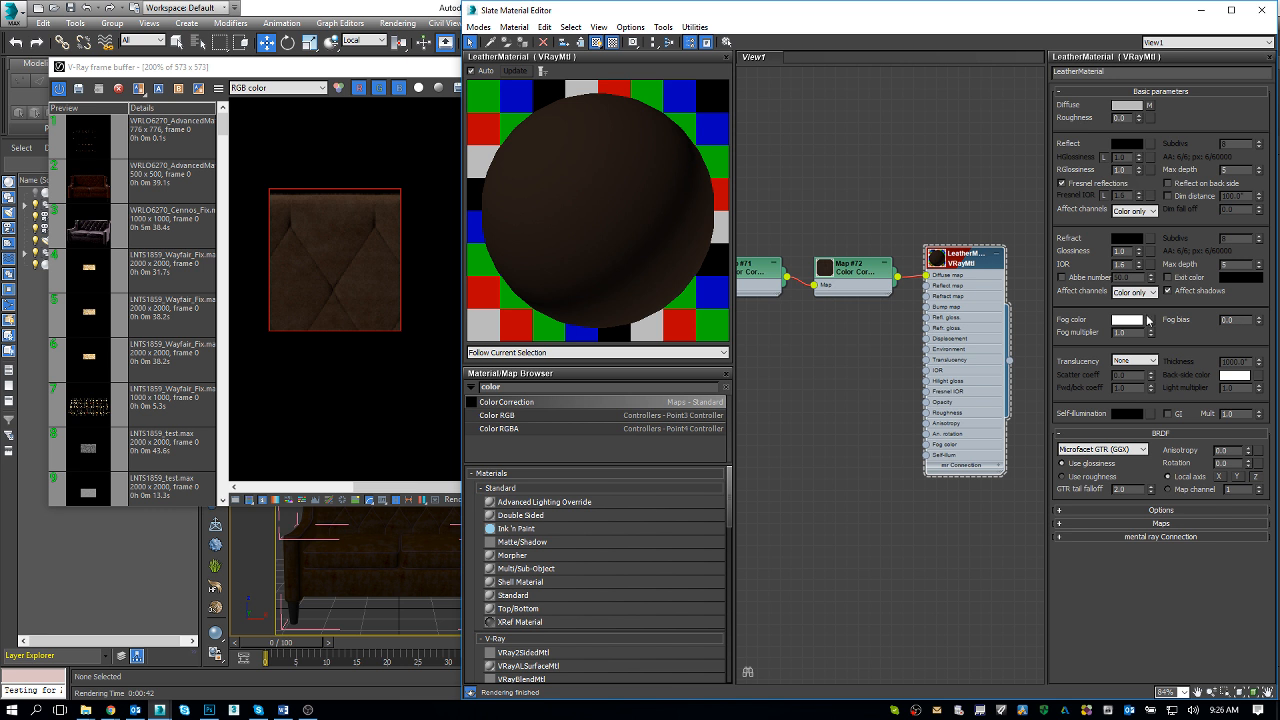
double_click(1121, 264)
text(3)
key(Return)
Set the material's reflection colour to a neutral grey with a value of 128
click(1127, 144)
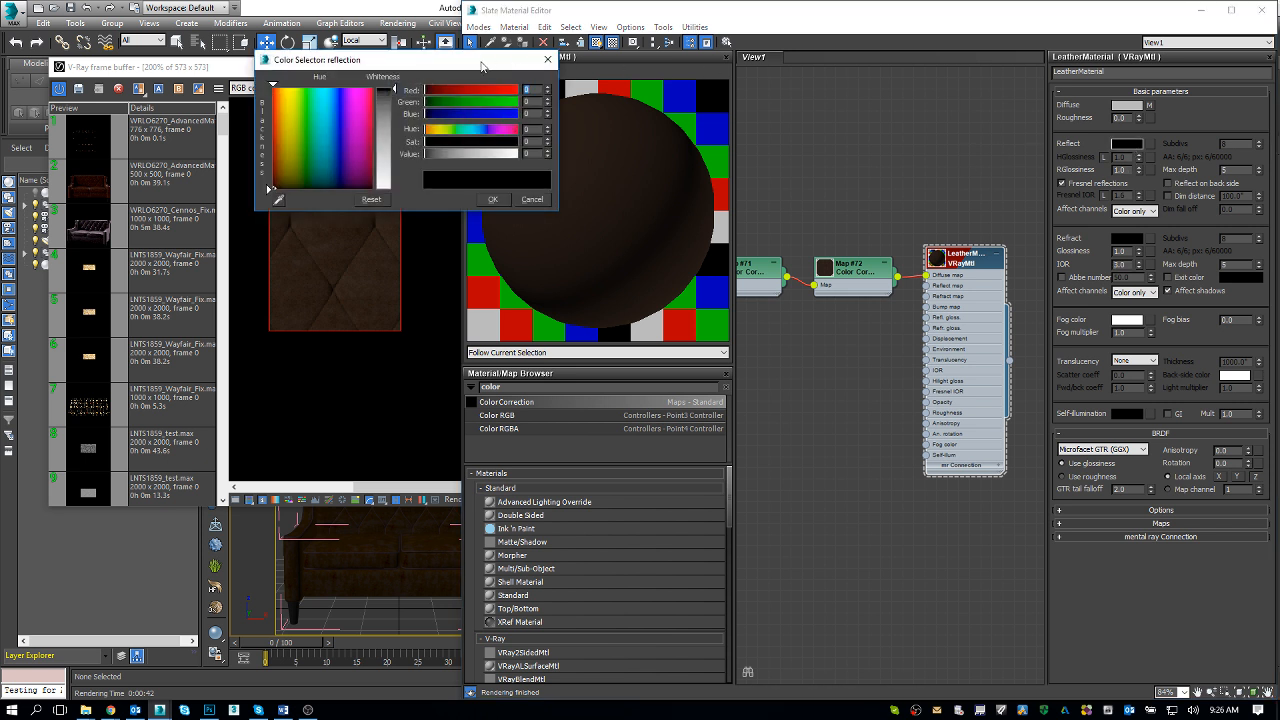
drag(485, 62, 830, 62)
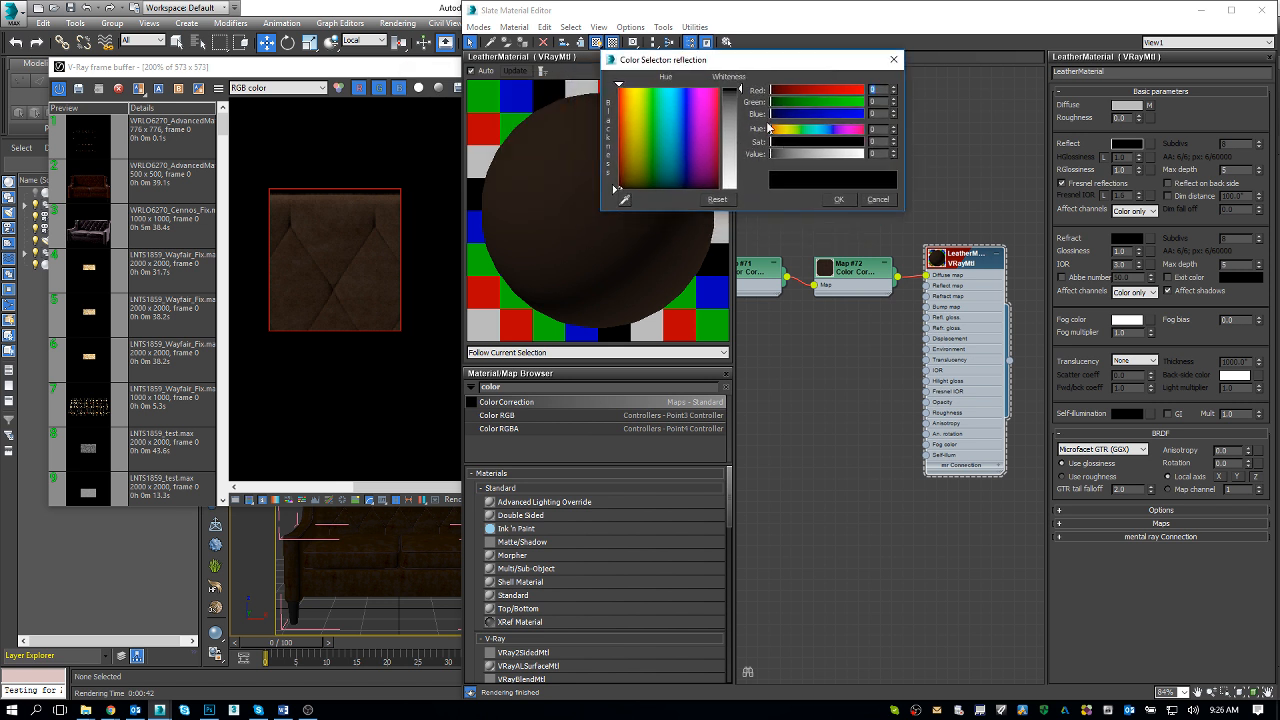
text(128)
key(Tab)
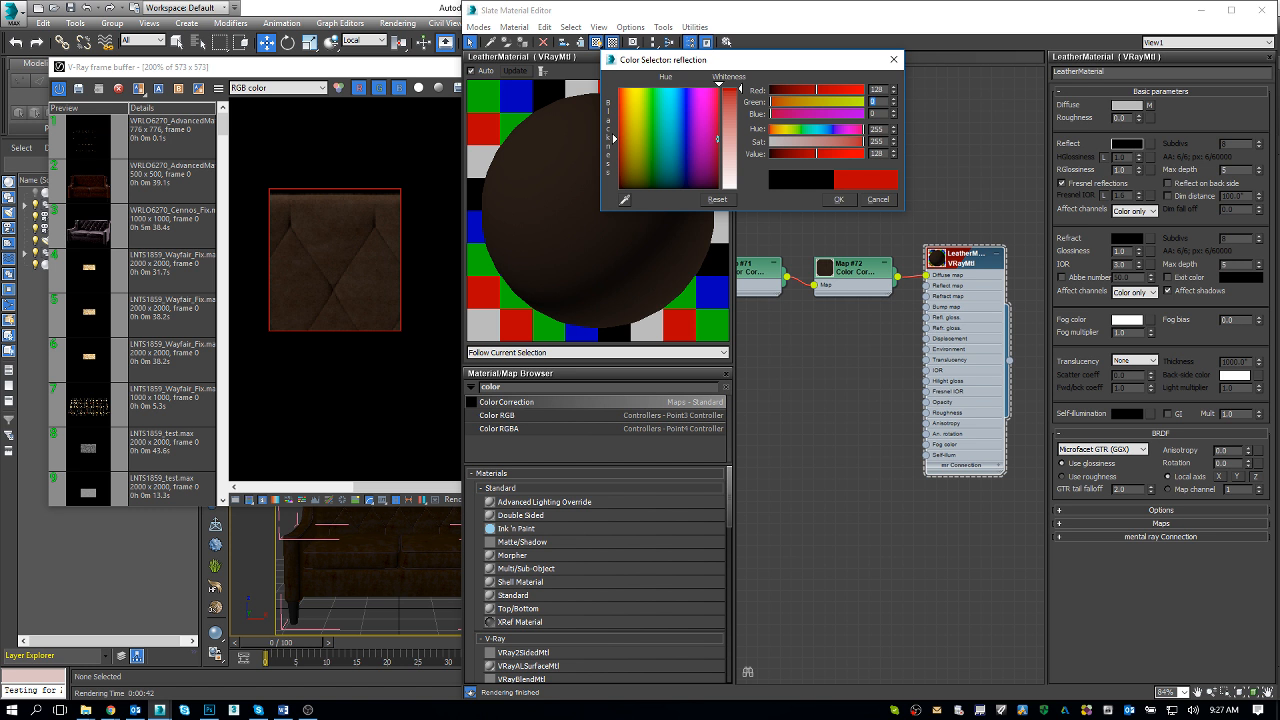
click(704, 200)
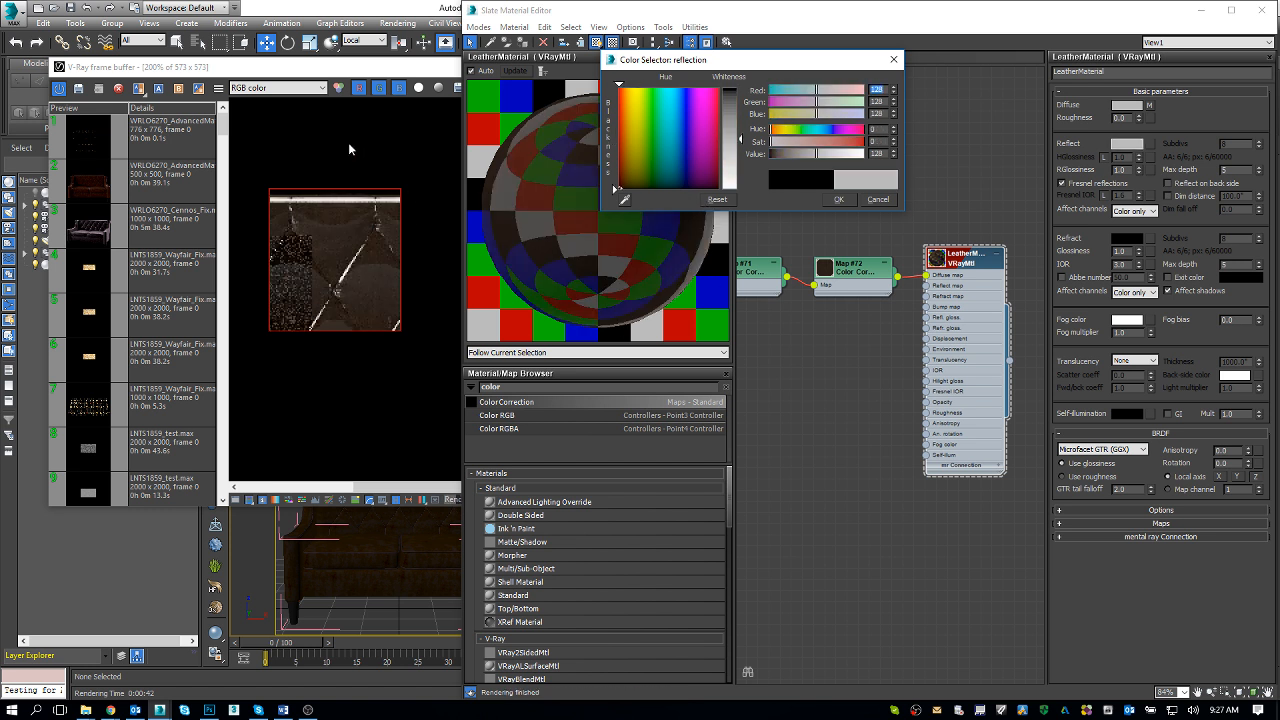
Move and narrow the frame buffer clear of the colour selector, and darken the reflection colour to a grey value of 39
drag(328, 69, 276, 71)
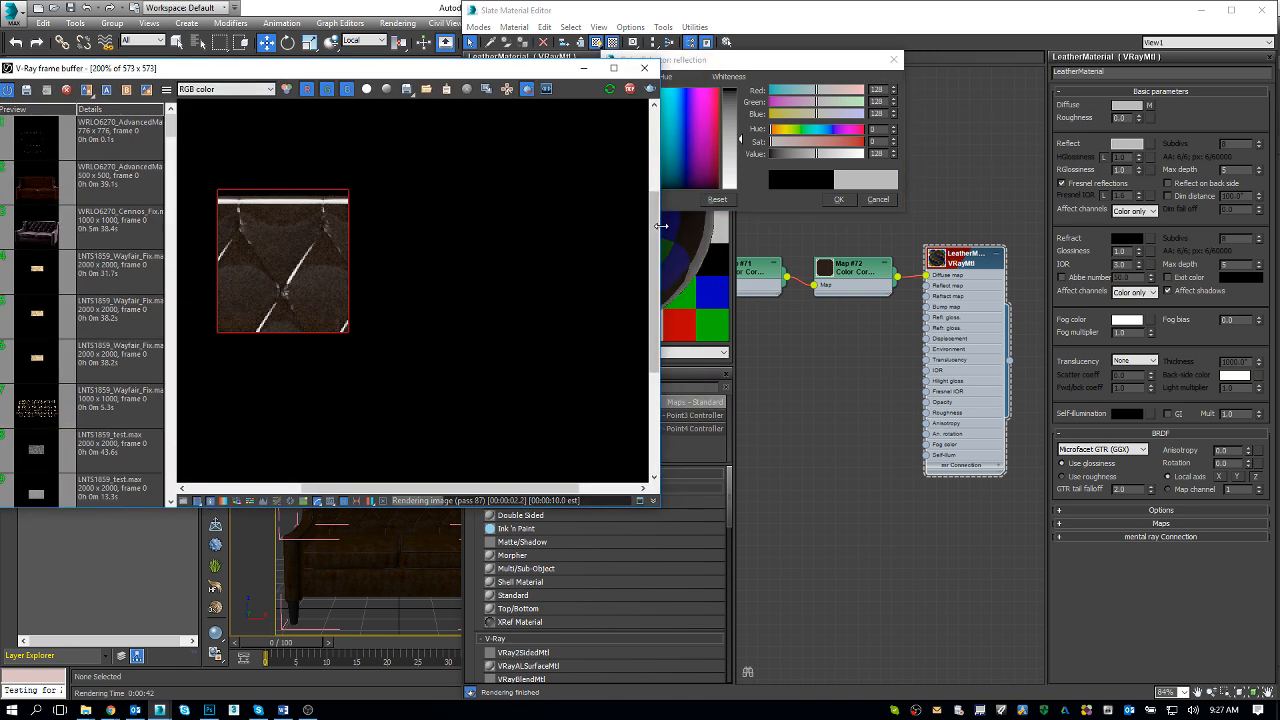
drag(661, 226, 530, 226)
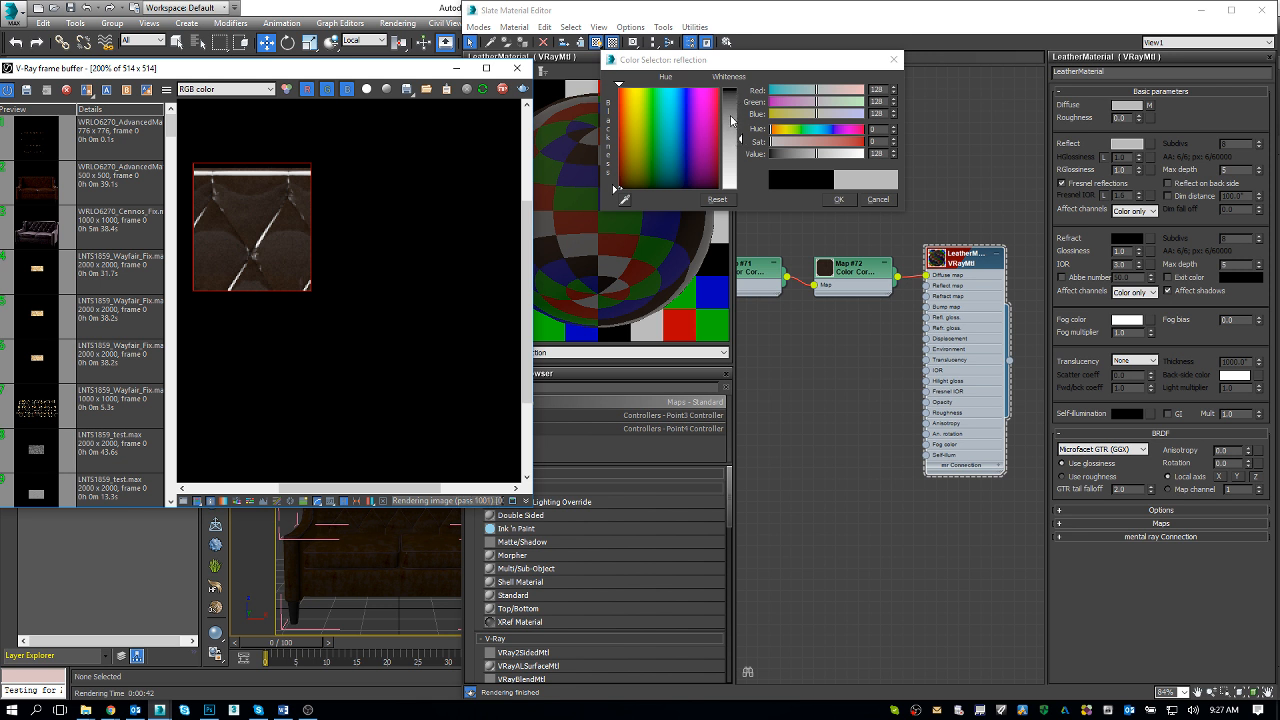
click(731, 120)
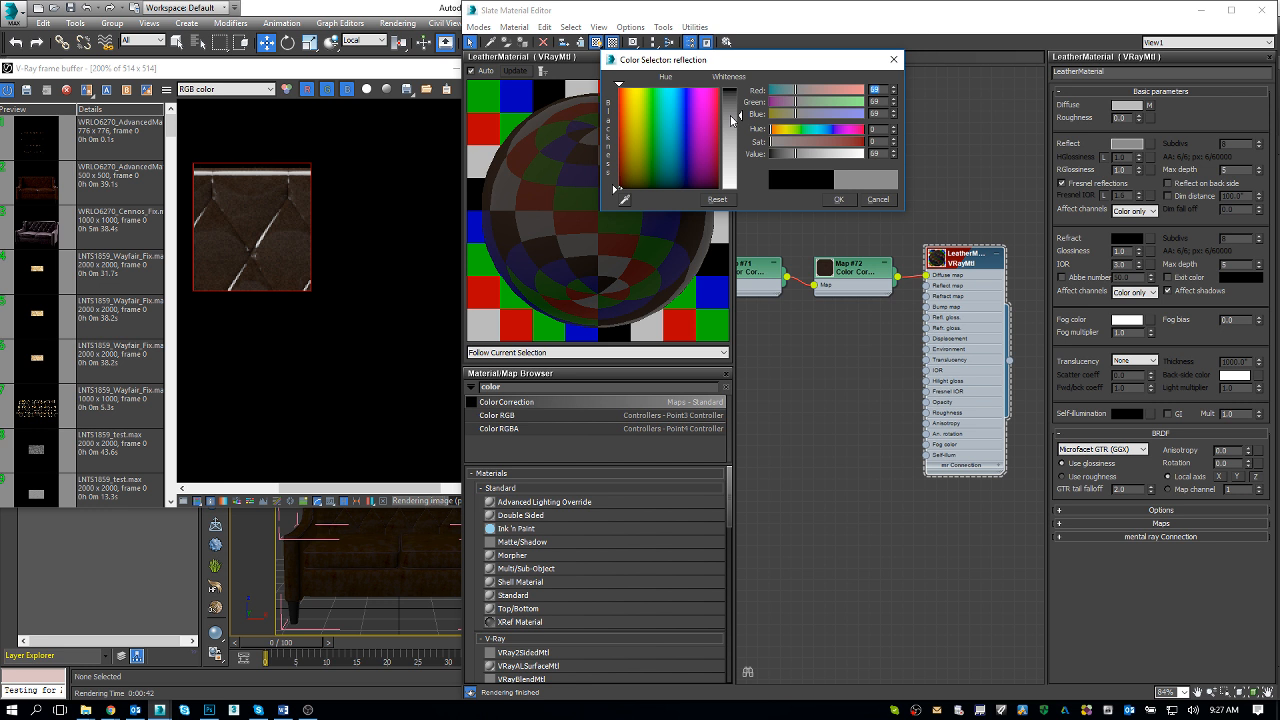
drag(733, 119, 736, 106)
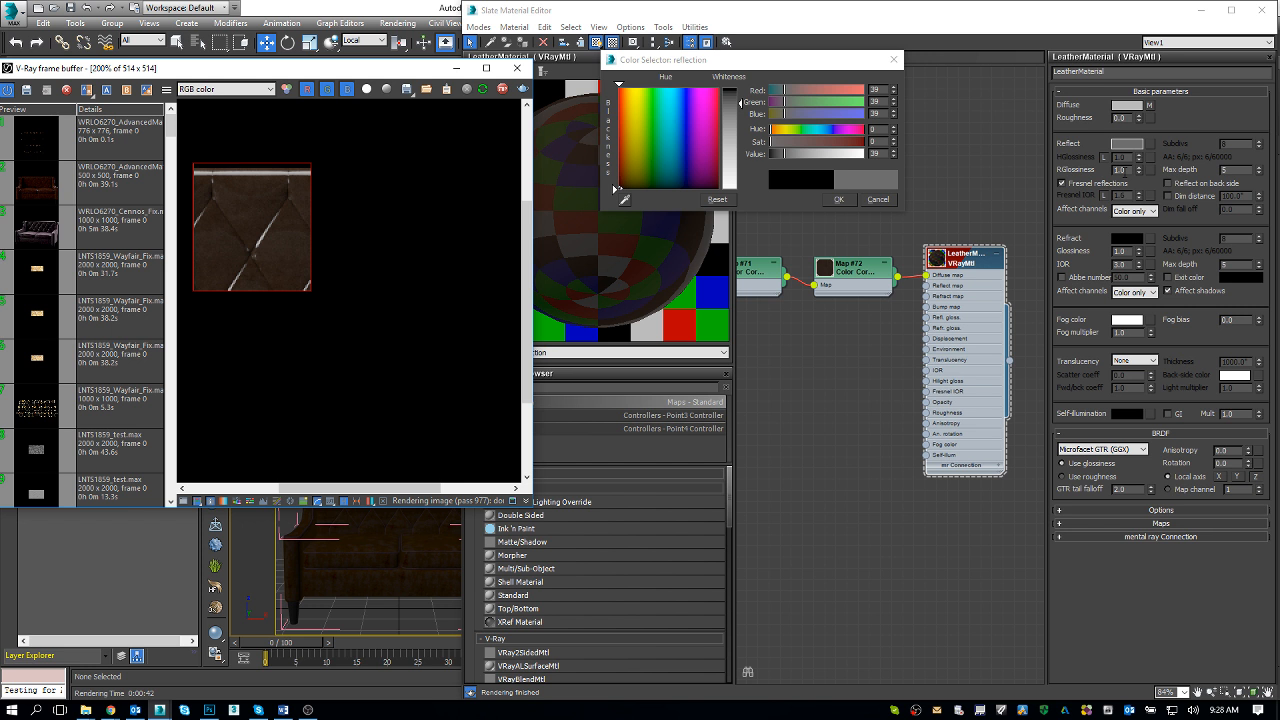
Set the reflection glossiness to 0.99, stop the interactive render and accept the reflection colour
click(1120, 169)
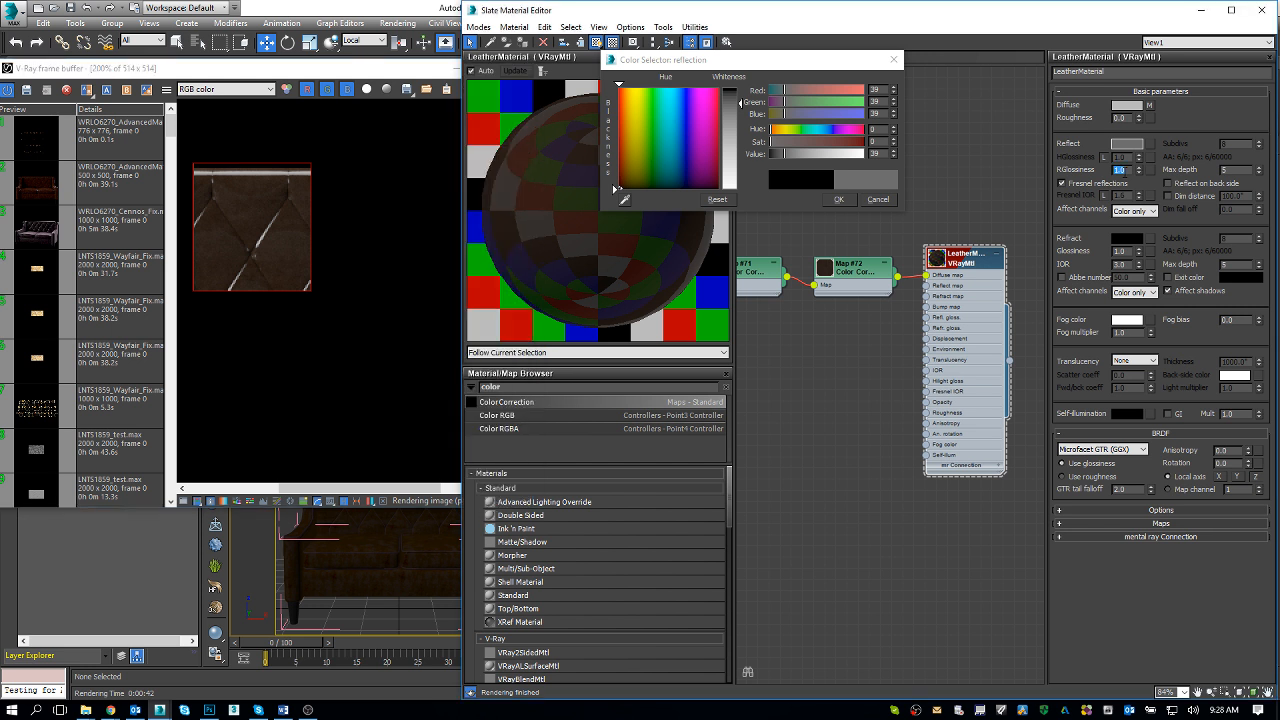
text(0.99)
key(Return)
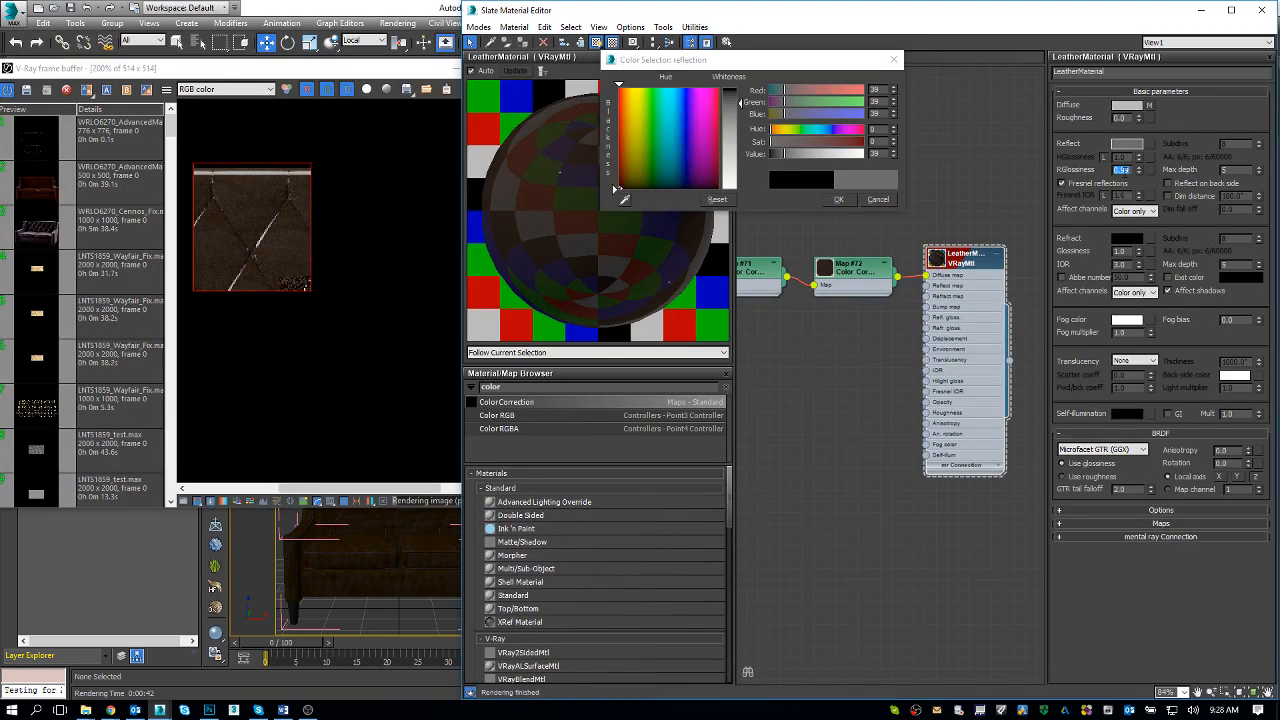
click(396, 140)
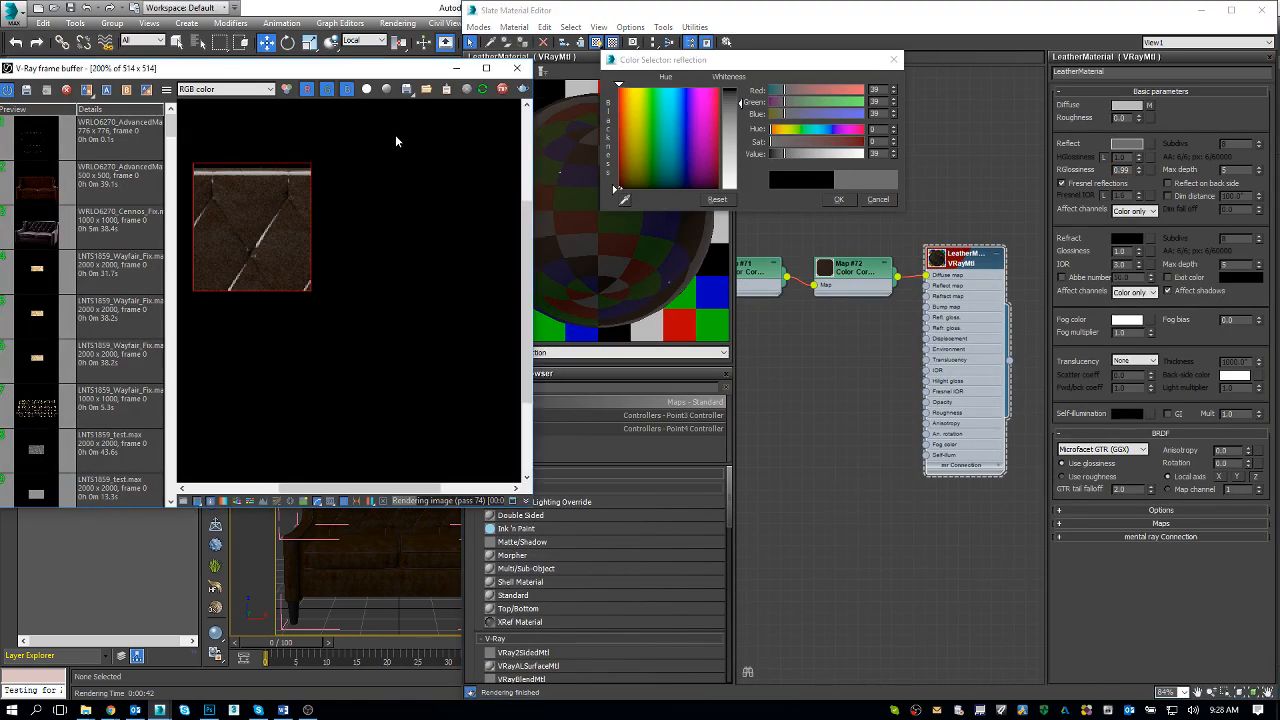
click(503, 90)
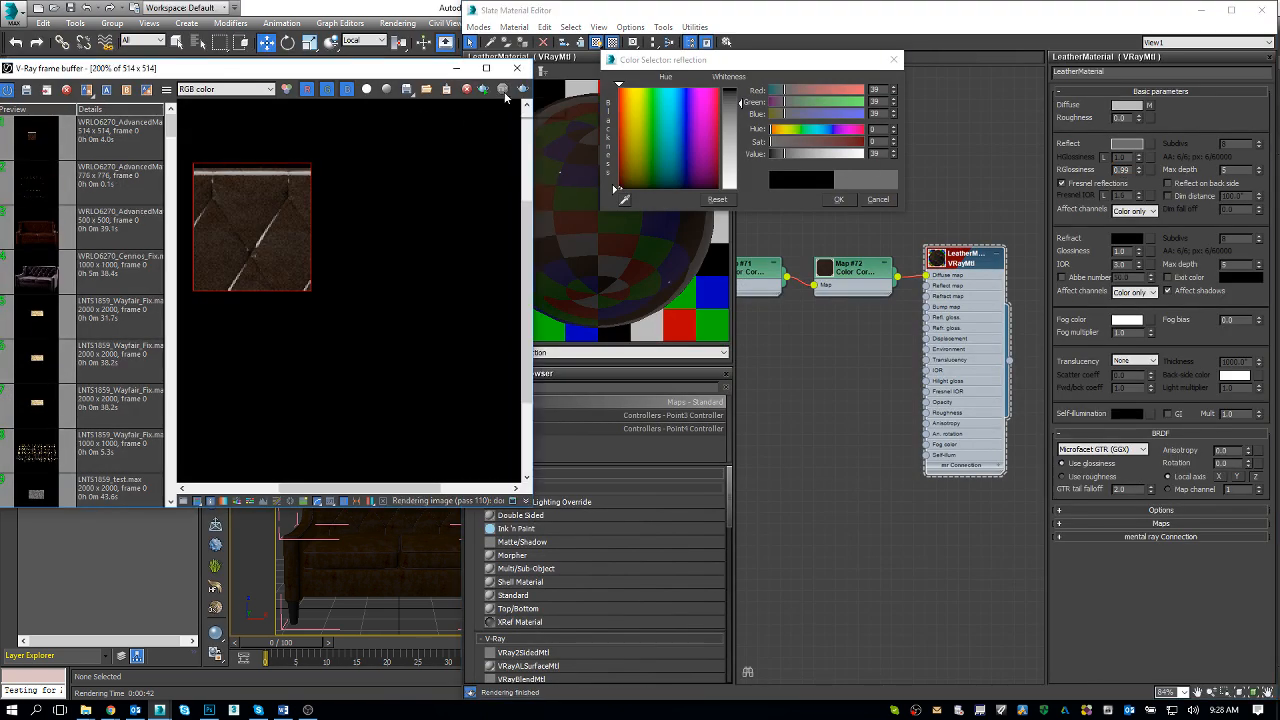
click(834, 200)
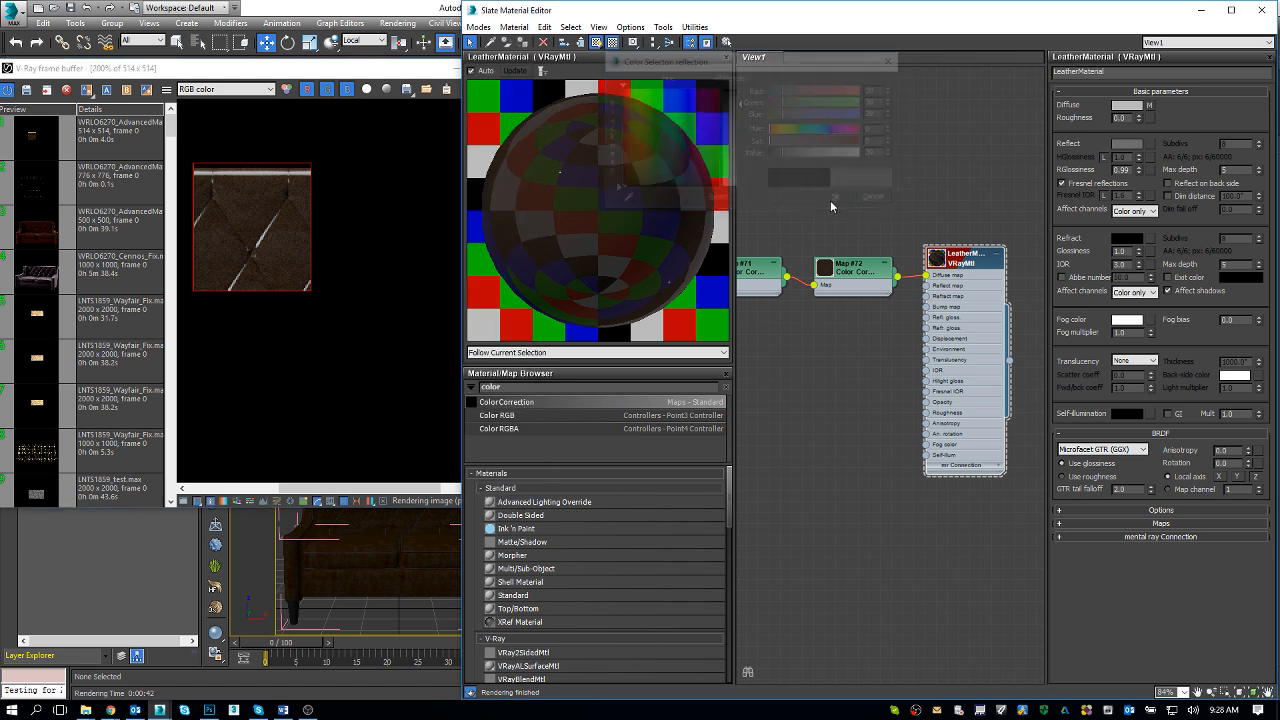
Set the reflection glossiness to 0.8 and render the backrest region again to inspect the highlights
double_click(1125, 170)
text(0.8)
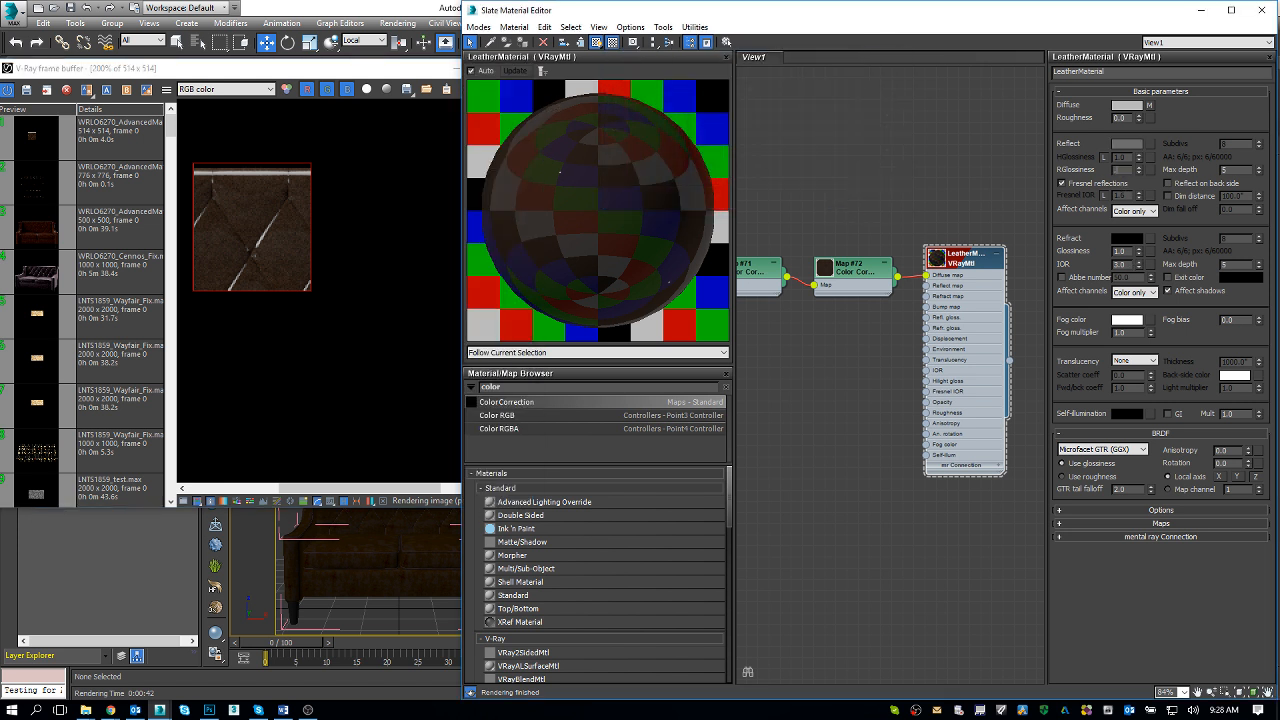
key(Return)
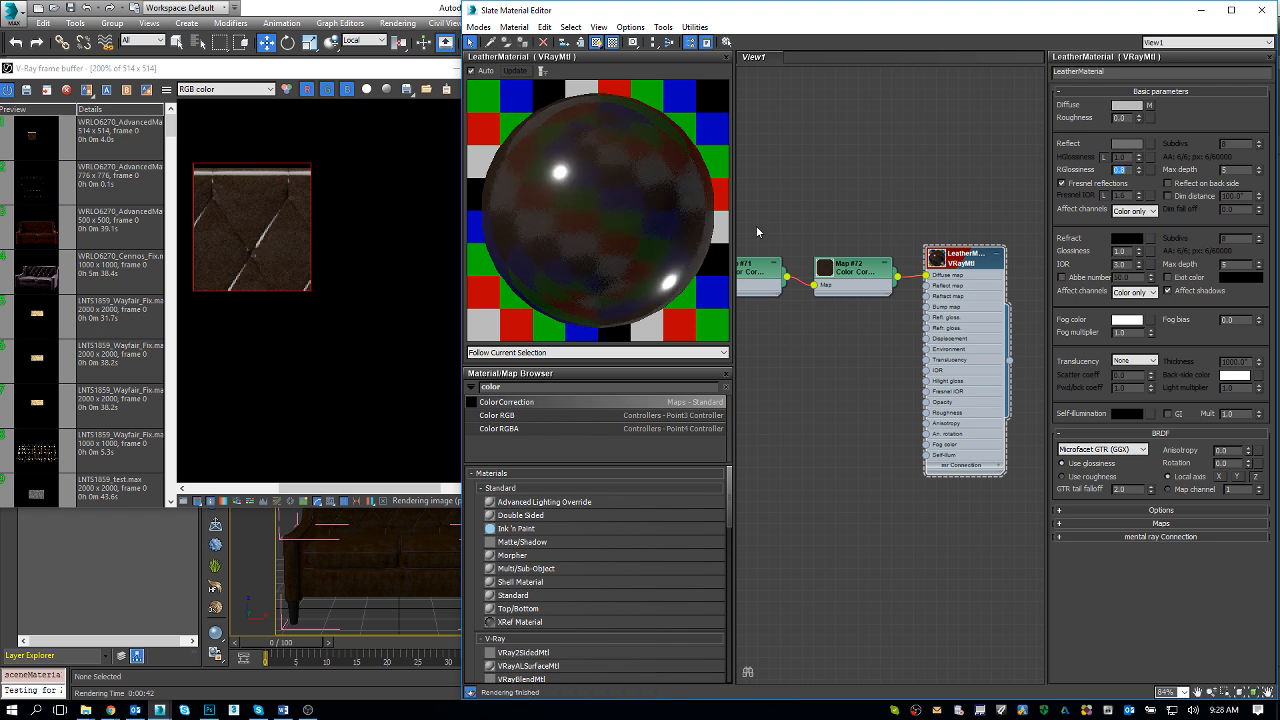
click(341, 188)
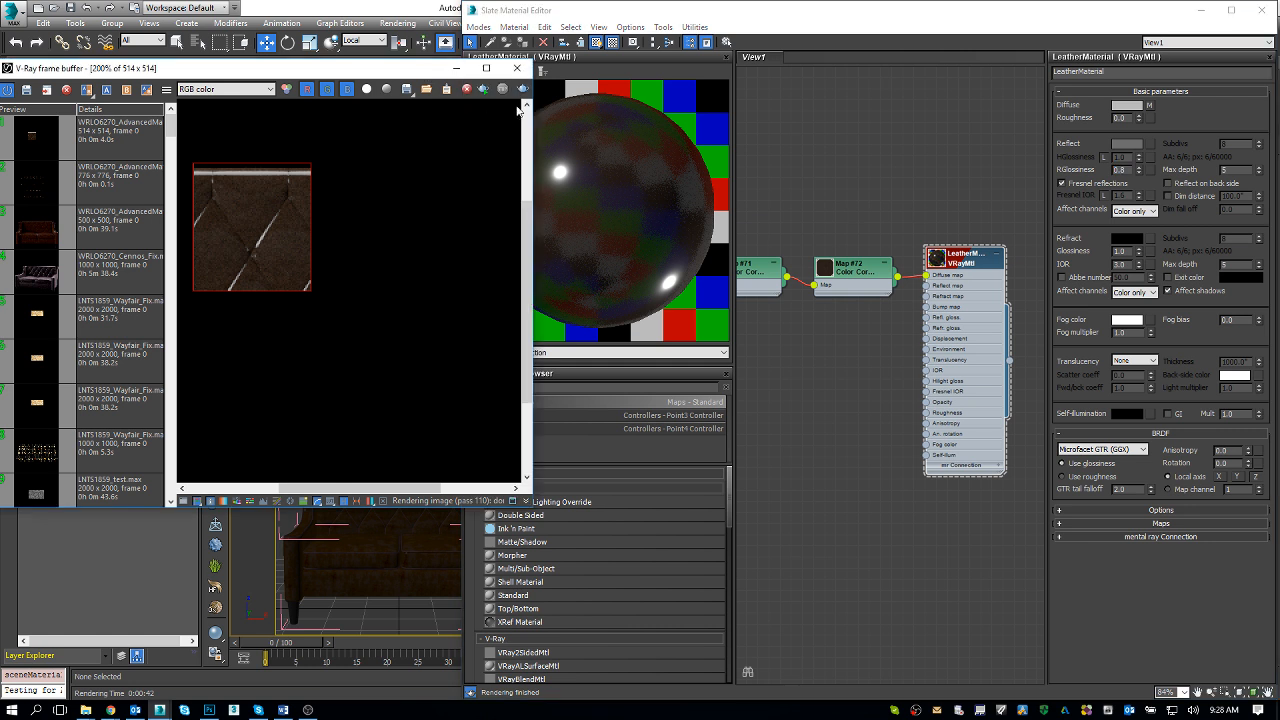
click(521, 94)
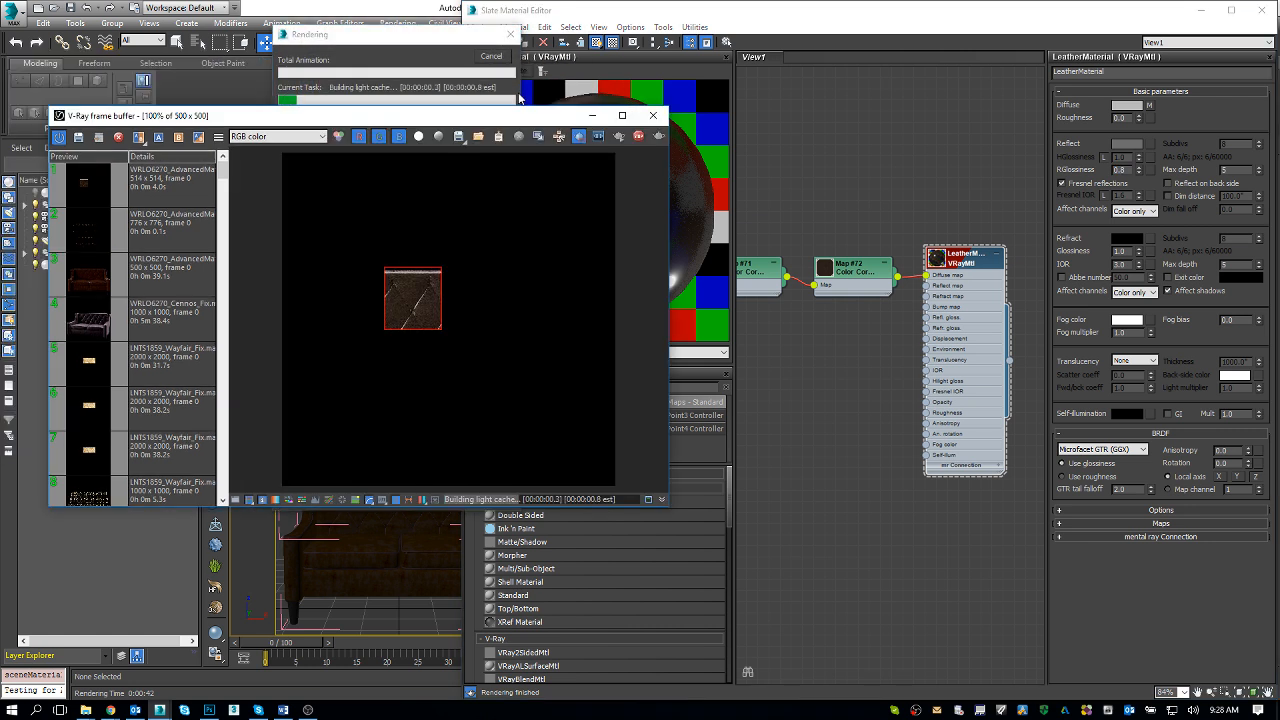
scroll(419, 295, up, 1)
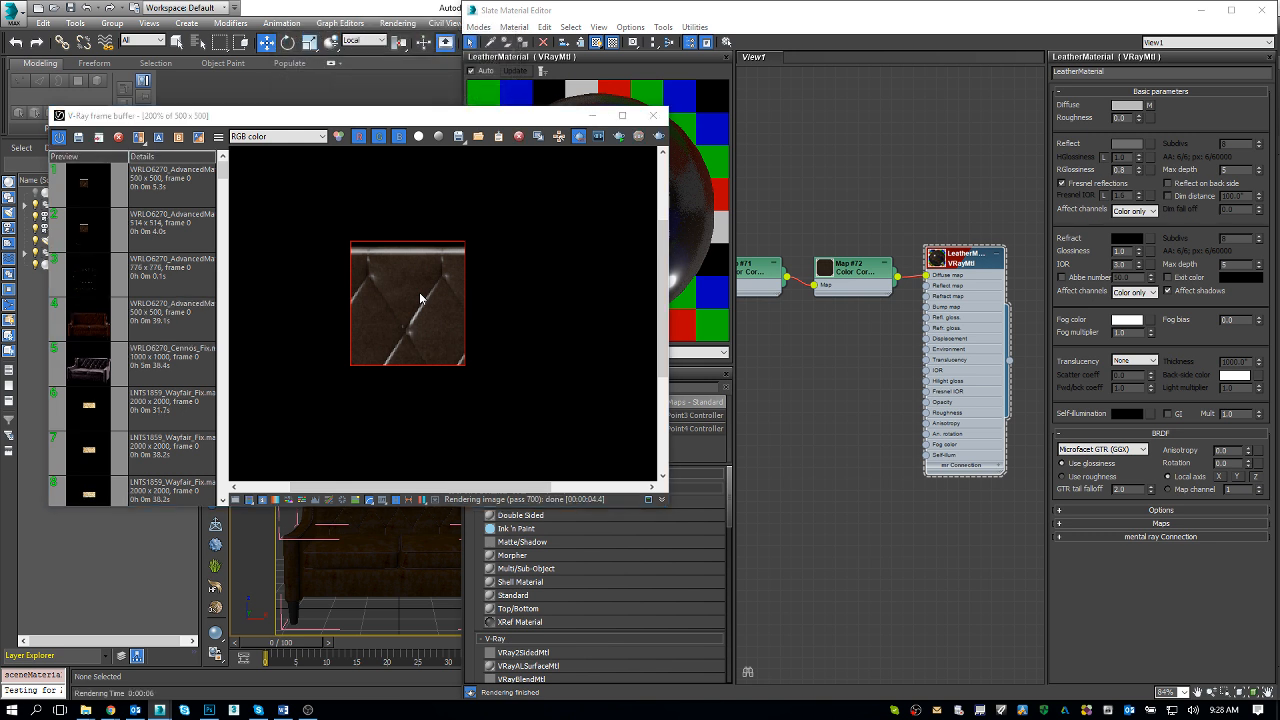
Check the sofa reference photo in the browser, and set the leather material's refraction IOR to 2.5 in 3ds Max
key(alt+Tab)
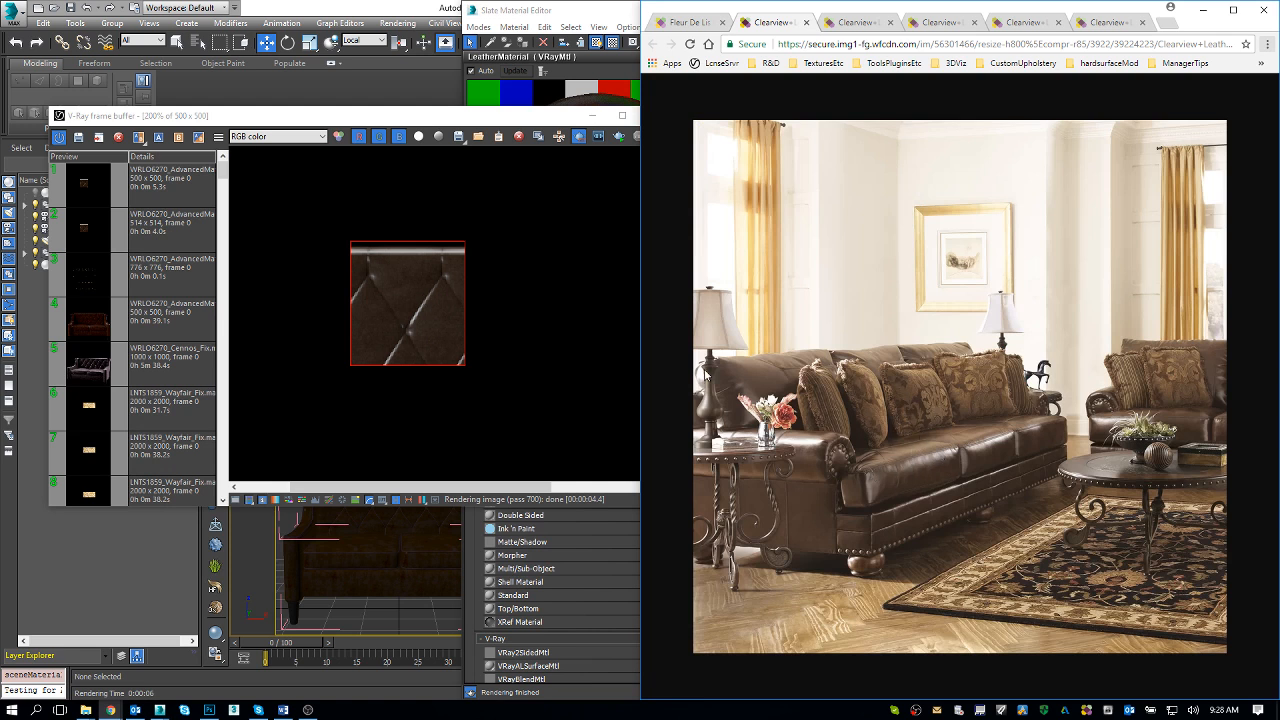
click(418, 277)
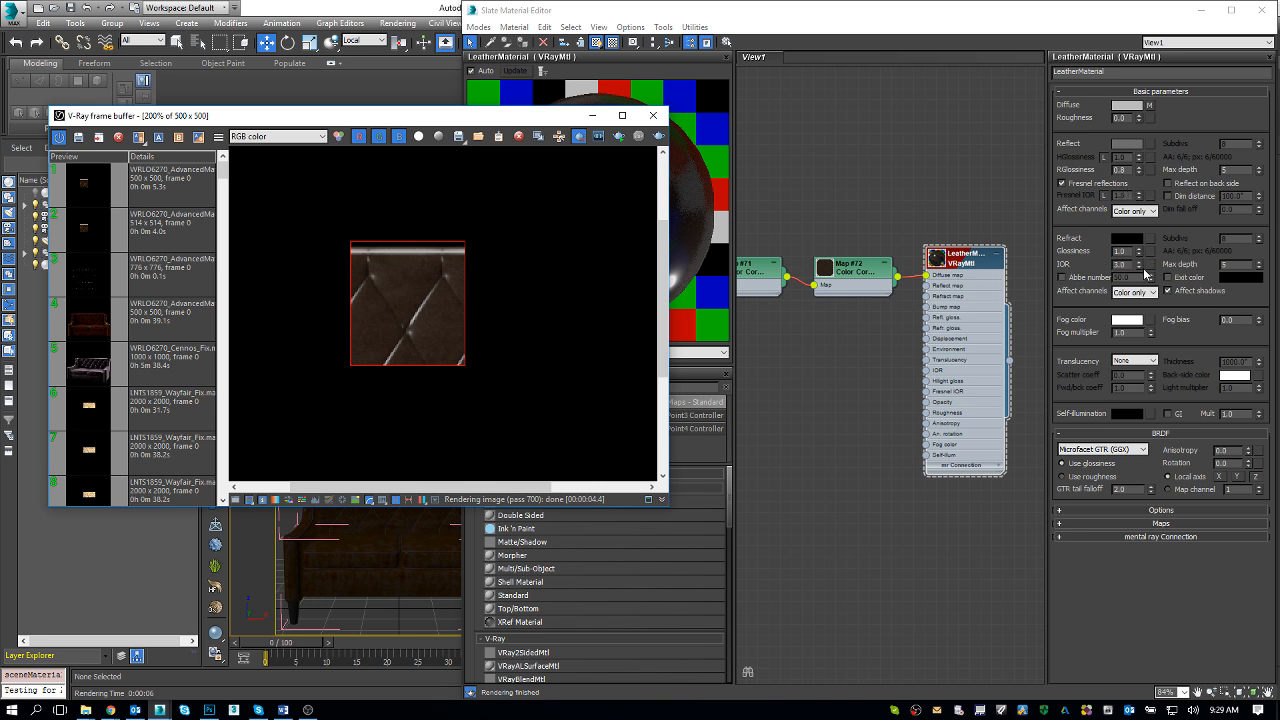
click(1122, 264)
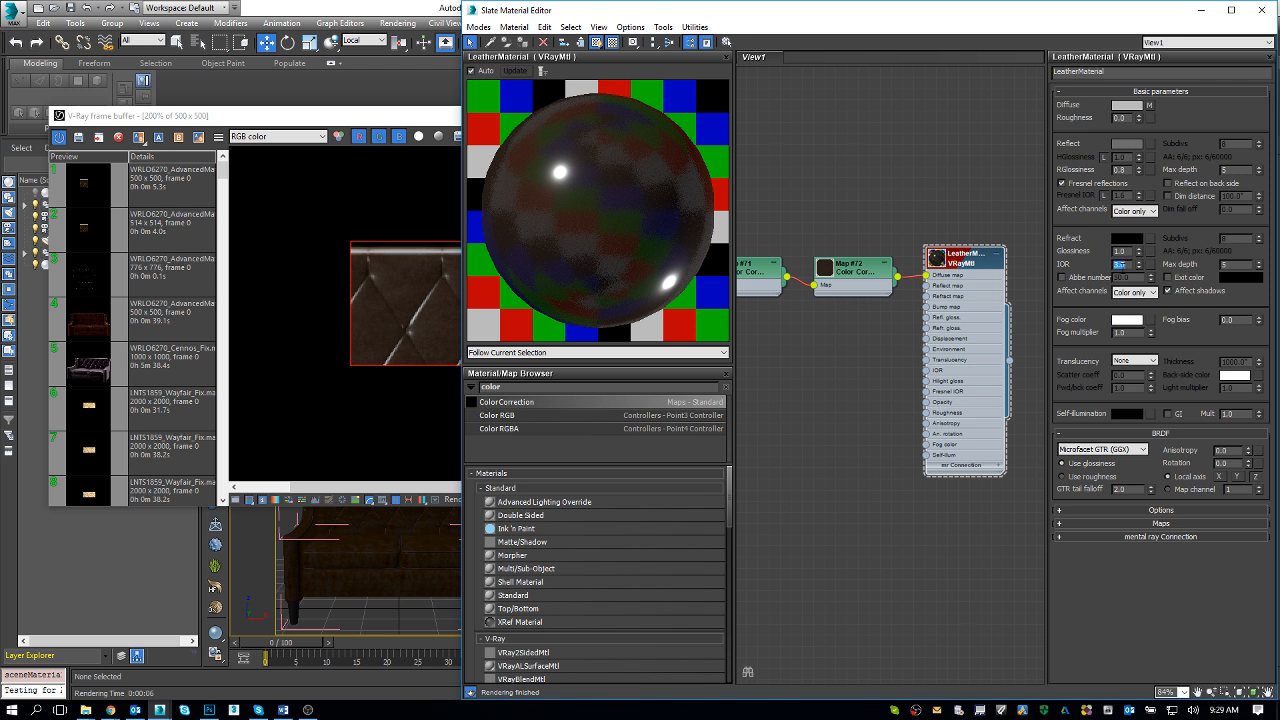
text(2)
key(Return)
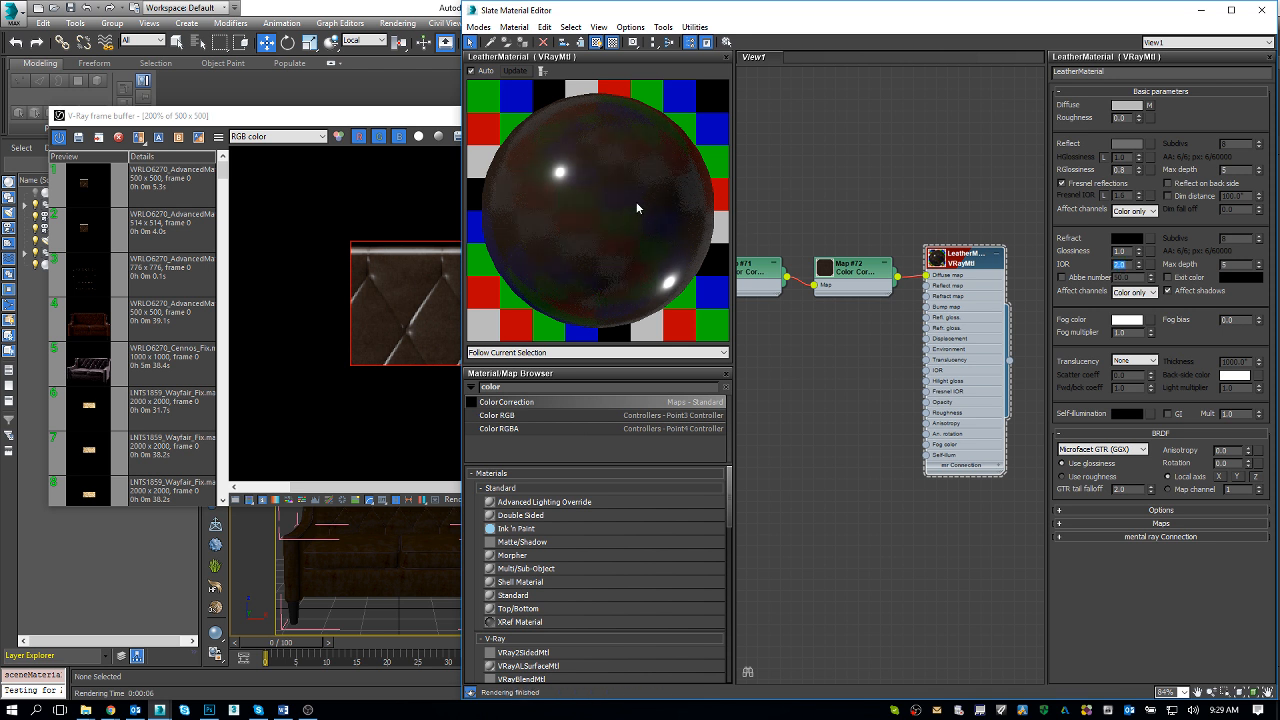
text(2.5)
key(Return)
Render the backrest region again and bring the frame buffer in front of the rendering progress dialog
click(317, 235)
click(656, 137)
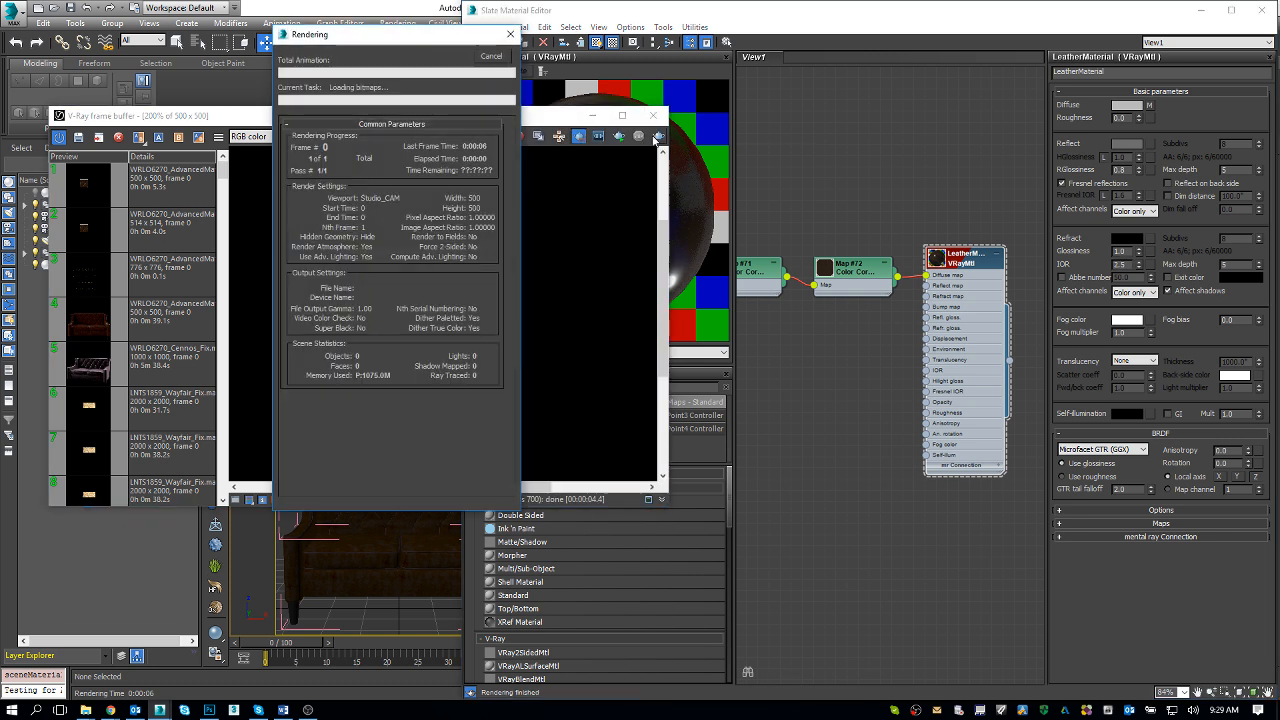
click(537, 121)
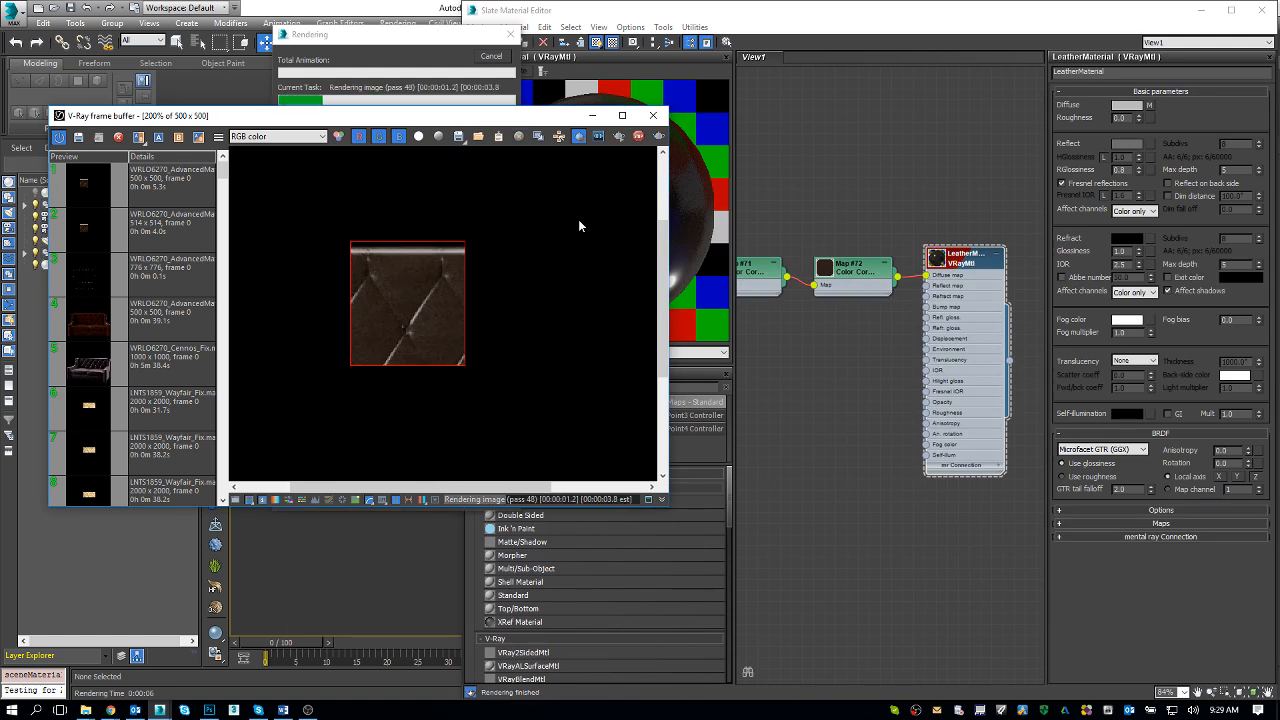
Capture the screen with the render beside the reference photo and paste it into a new 1920 x 1080 Photoshop document
key(alt+Tab)
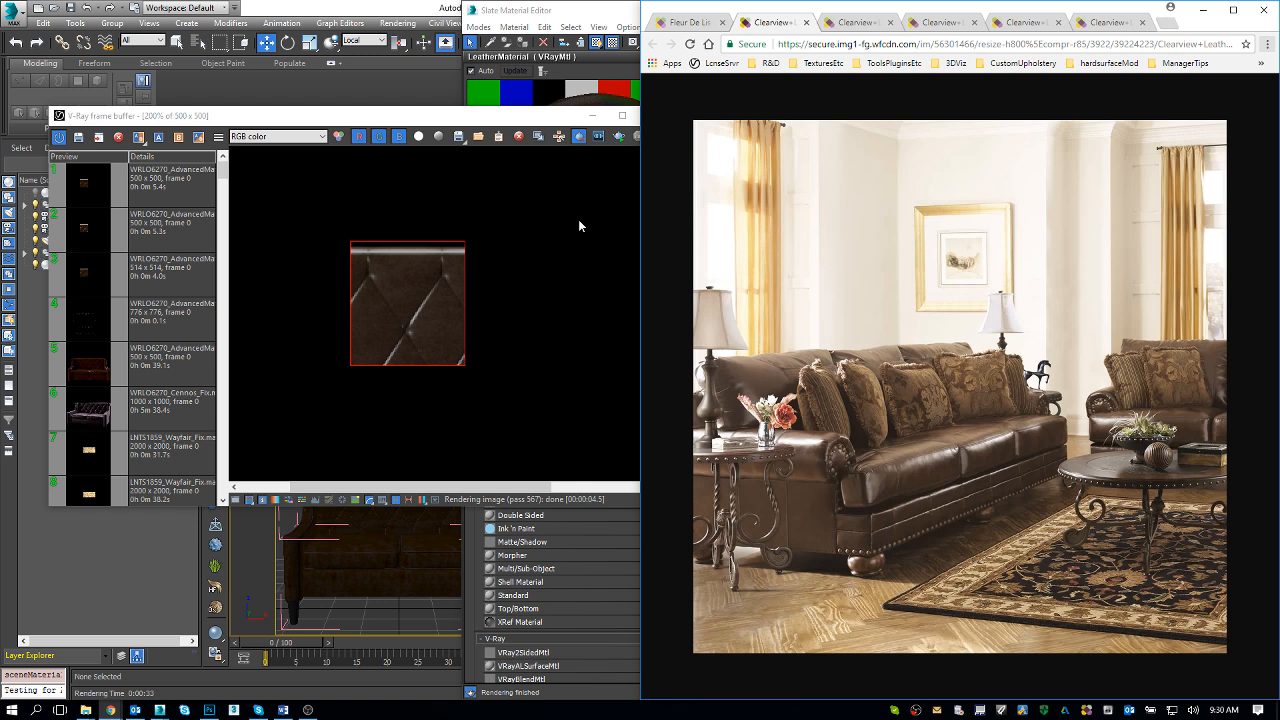
click(209, 711)
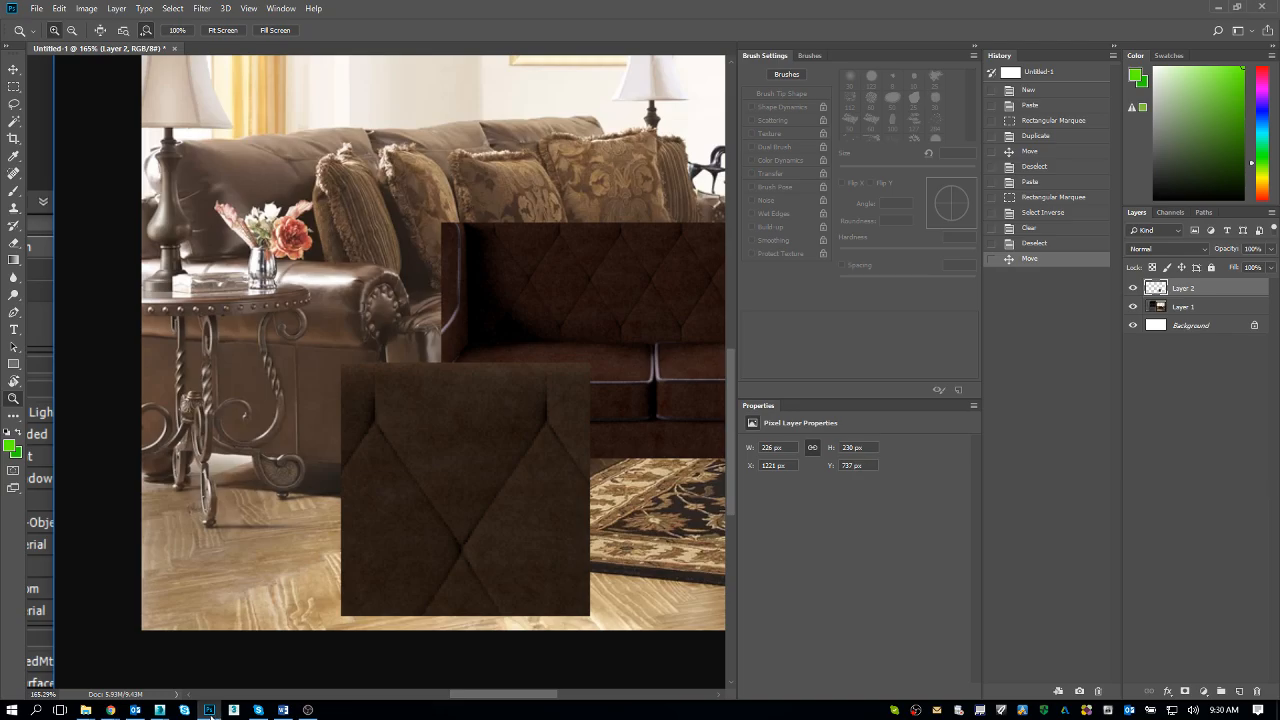
key(ctrl+n)
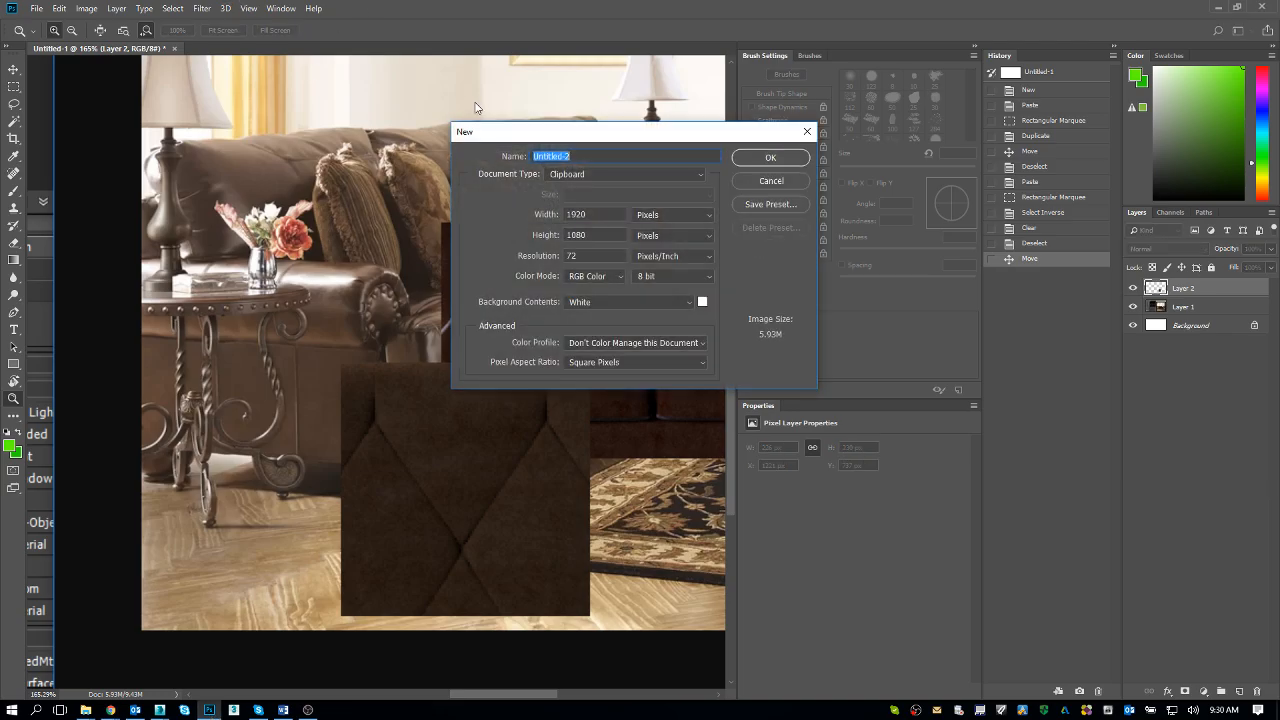
key(Return)
key(ctrl+v)
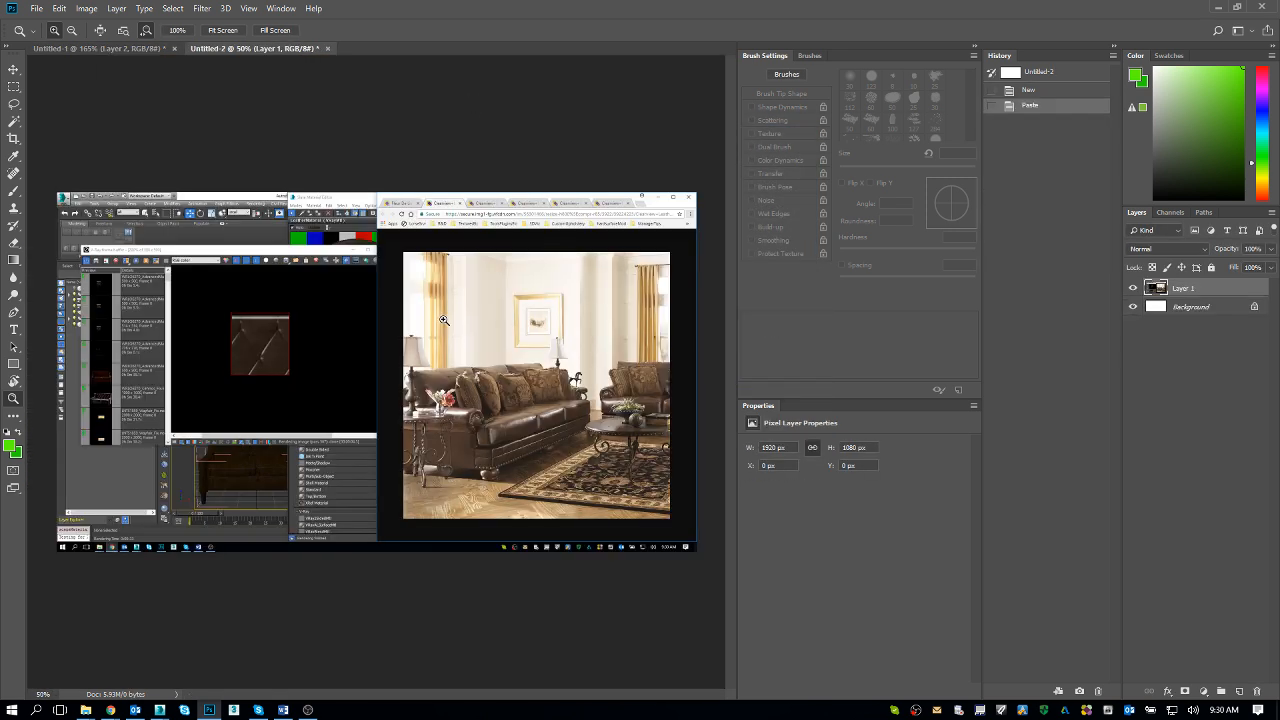
Select the rendered backrest patch with the marquee, move it onto the photo beside the sofa's seat cushions, and deselect
key(m)
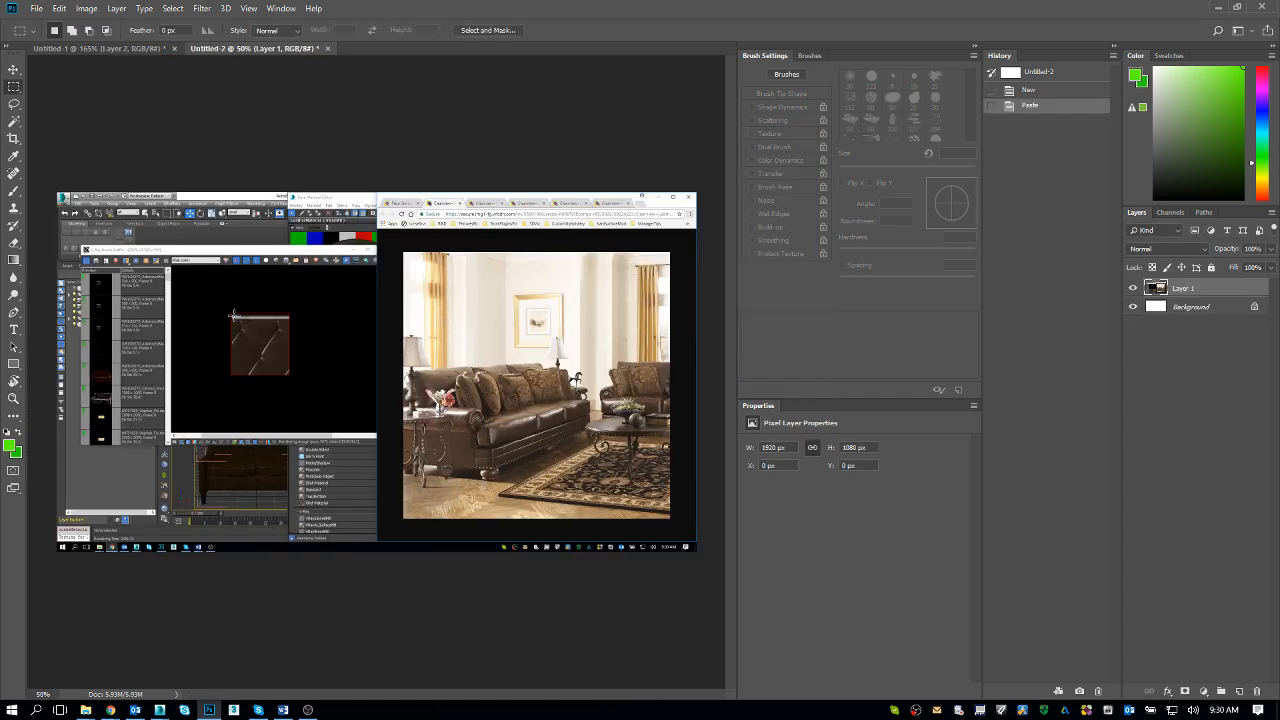
drag(232, 316, 580, 423)
key(v)
key(z)
drag(570, 415, 632, 512)
drag(583, 436, 497, 223)
key(v)
drag(577, 349, 617, 441)
key(ctrl+d)
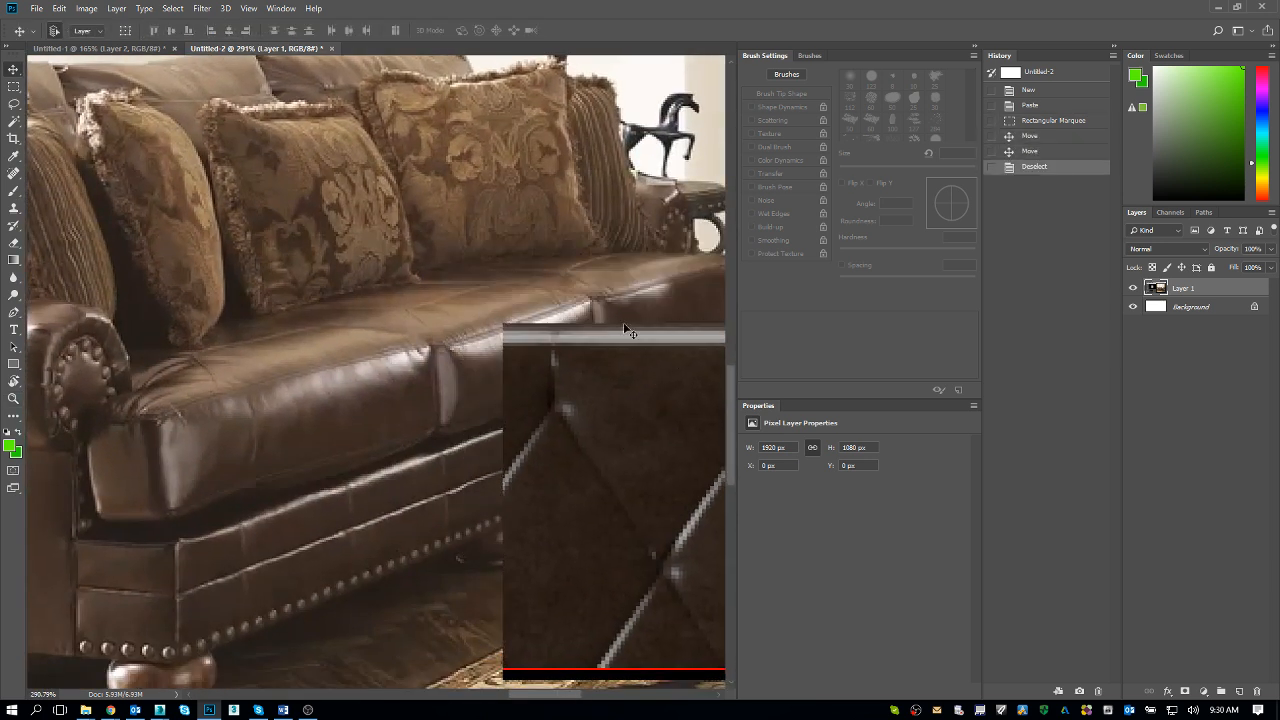
Compare the brightness of the render's top edge highlight with the photo's seat cushion highlight by sampling both in the Color Picker
click(11, 446)
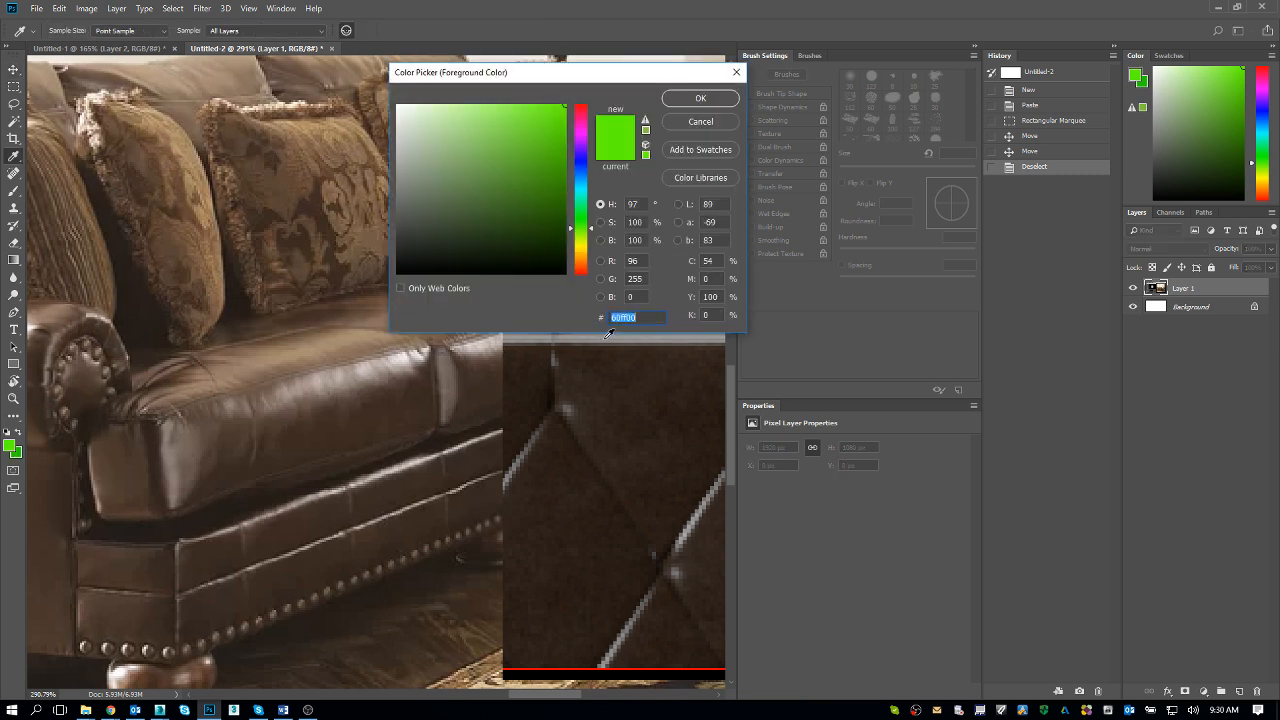
drag(541, 73, 517, 20)
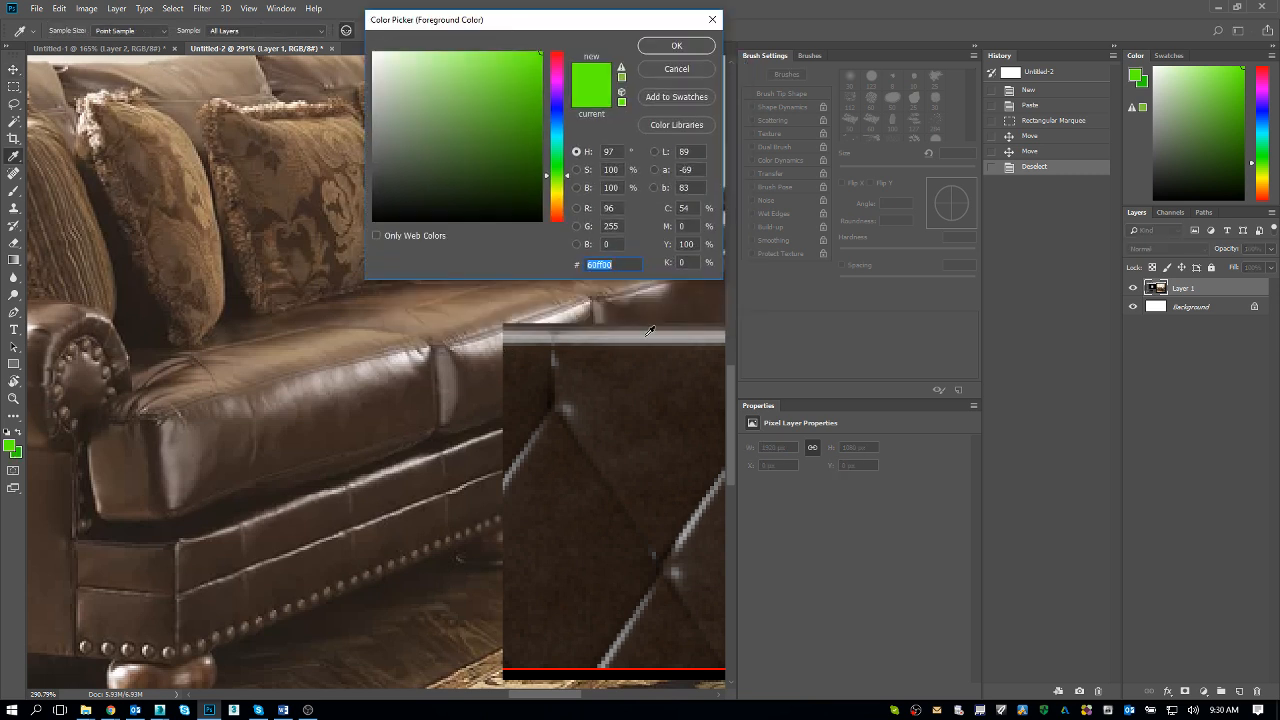
click(648, 334)
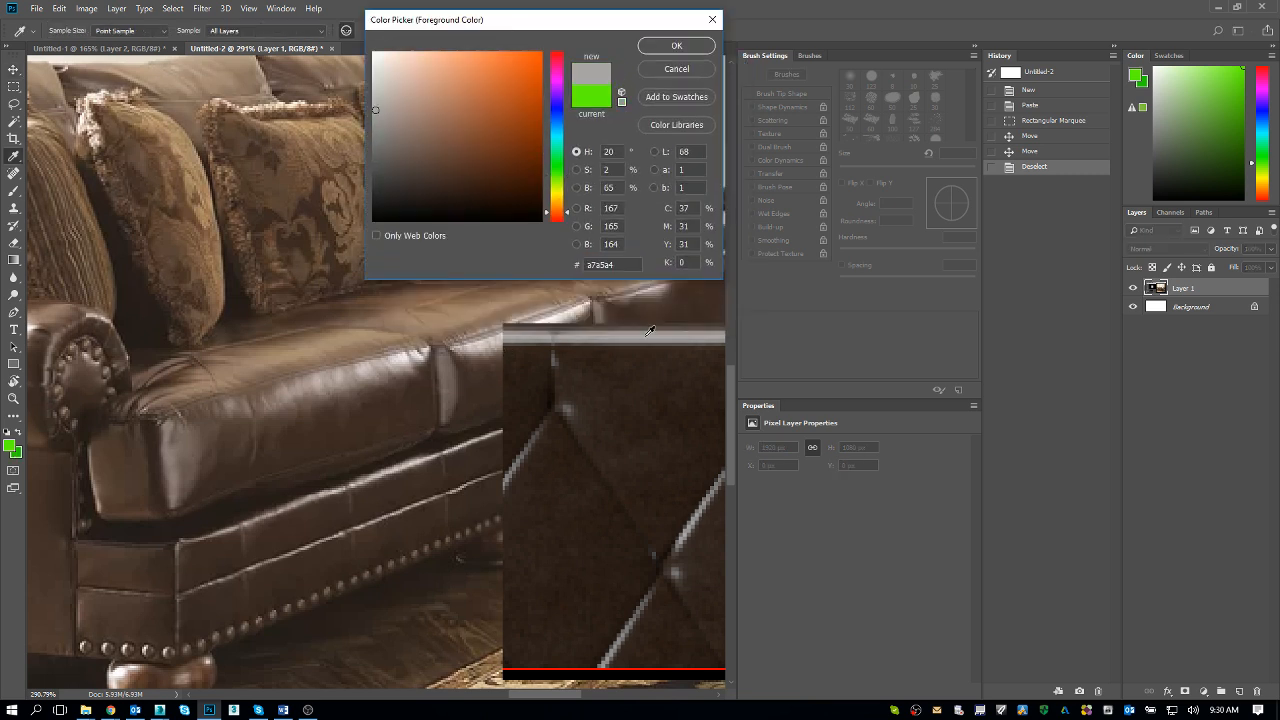
click(588, 188)
click(609, 187)
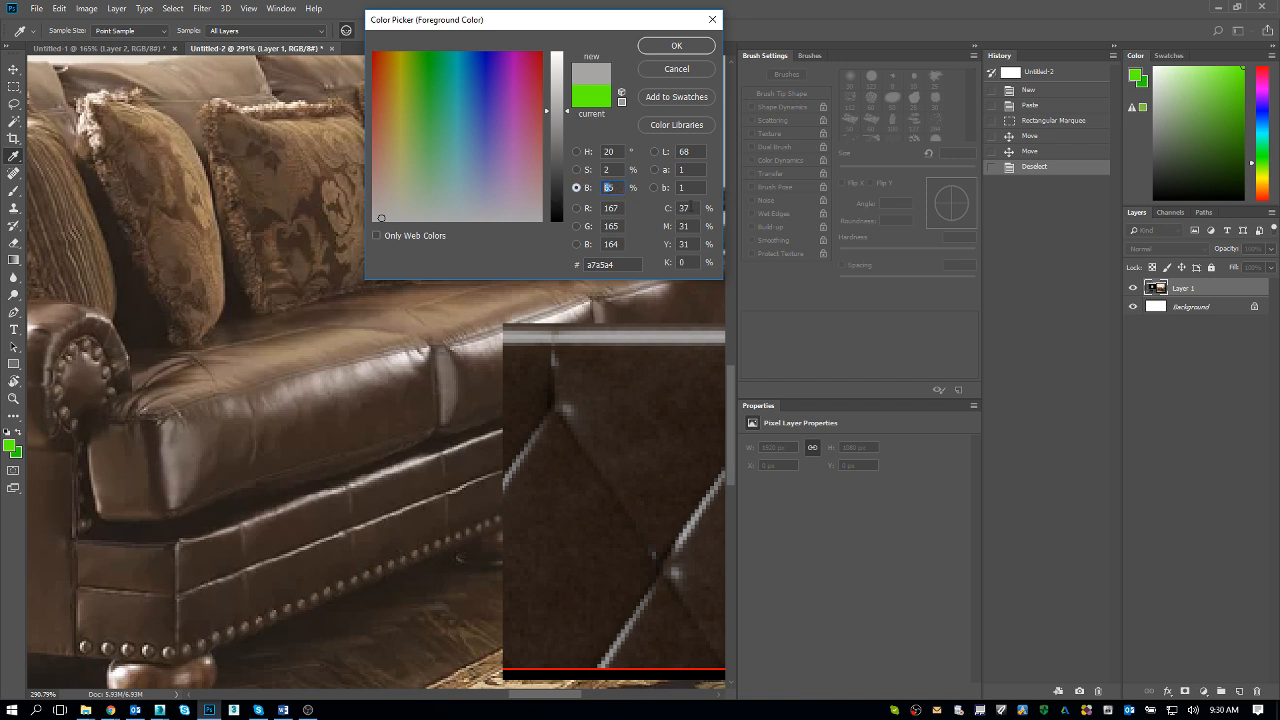
click(407, 353)
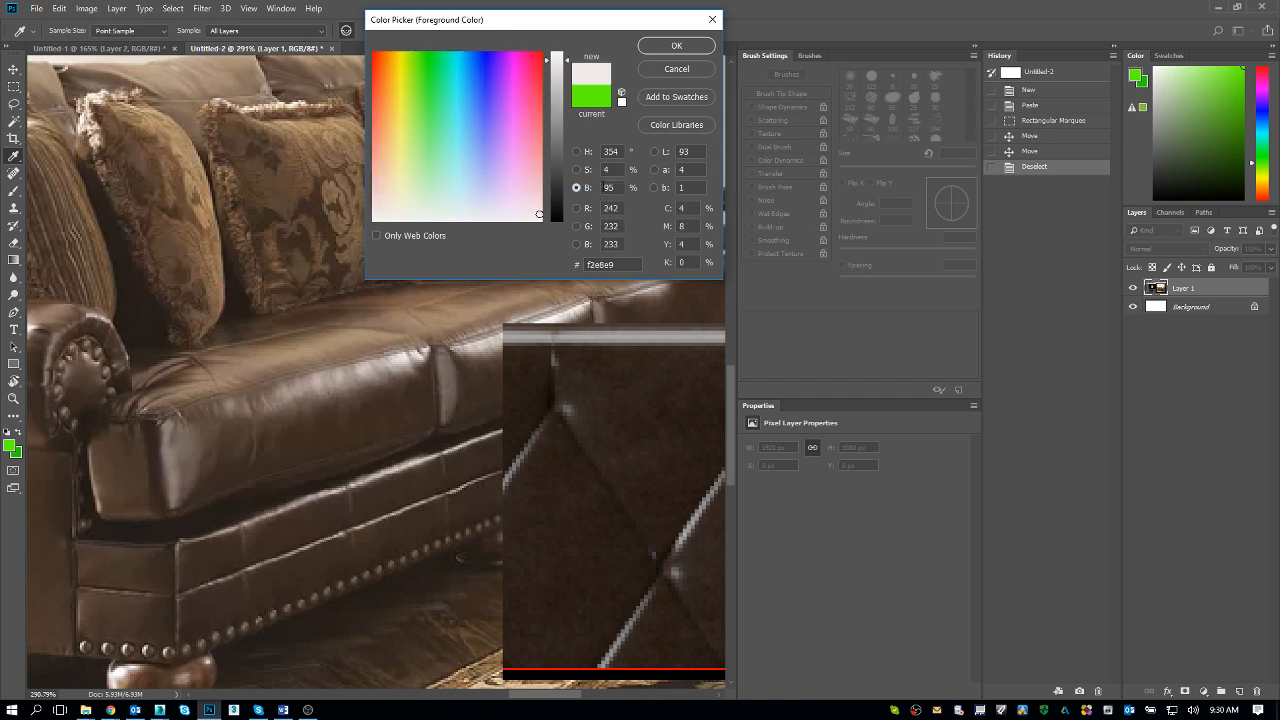
click(609, 187)
click(652, 330)
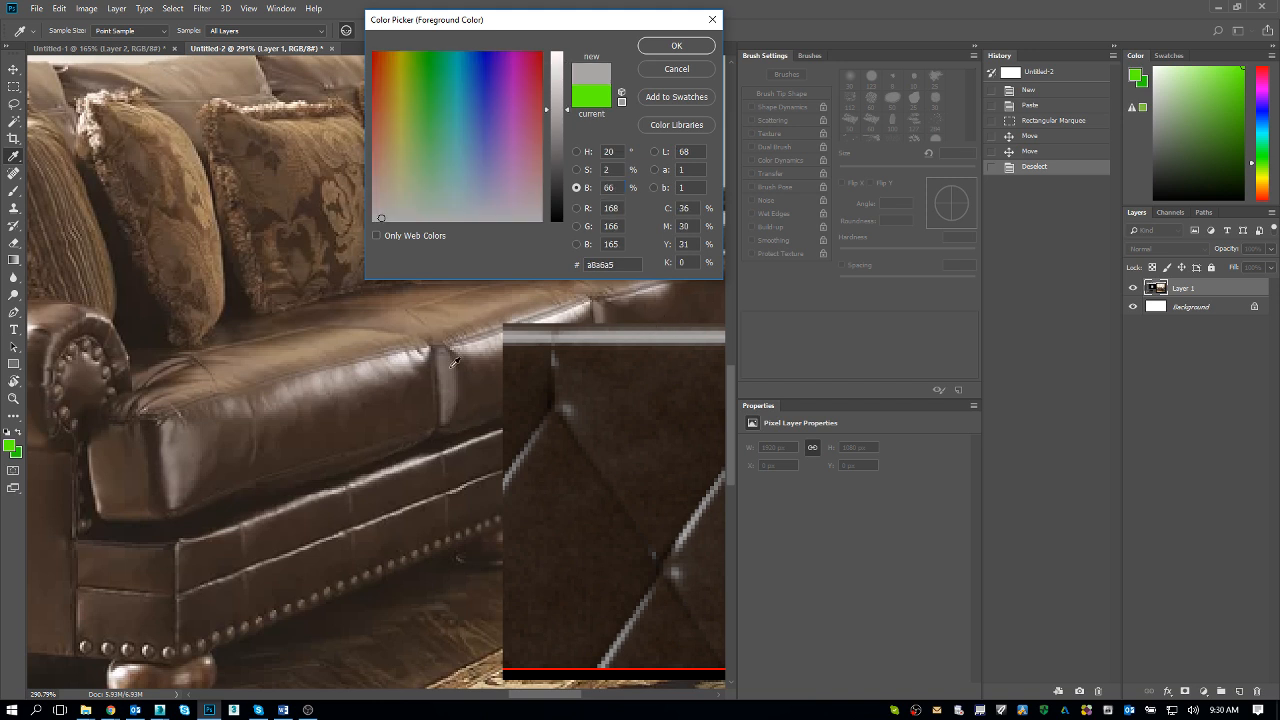
click(405, 356)
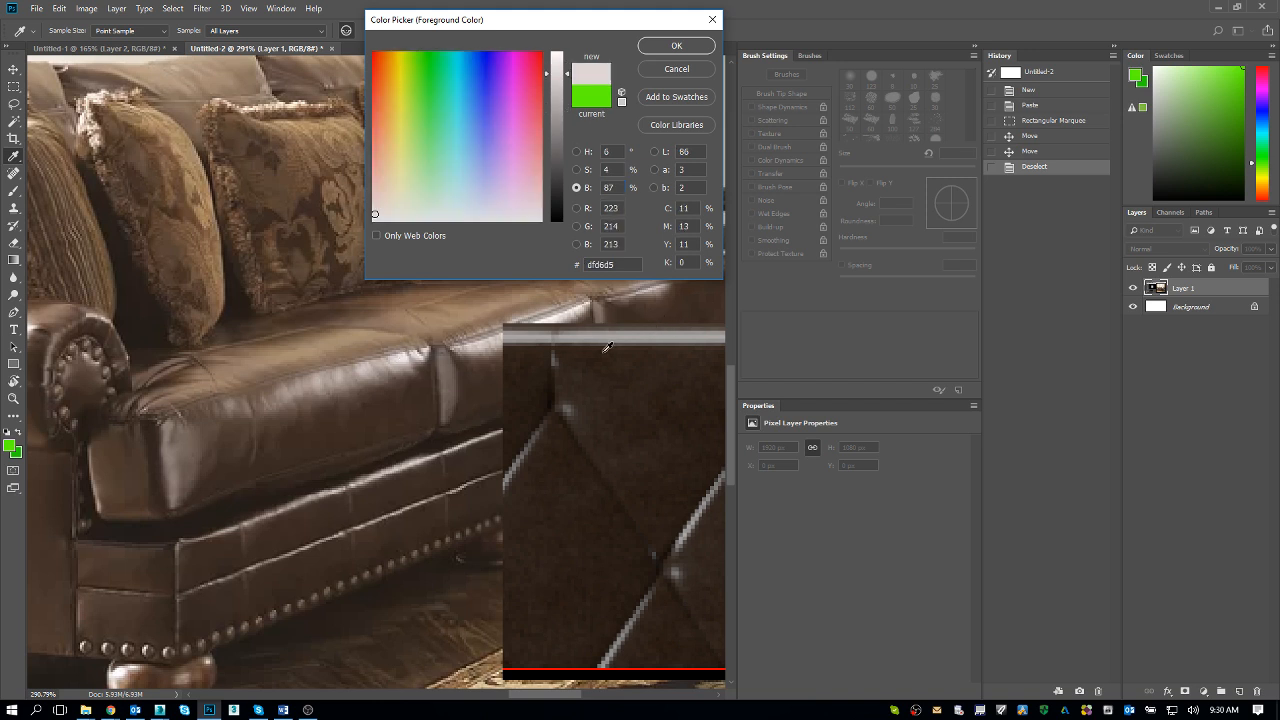
click(610, 335)
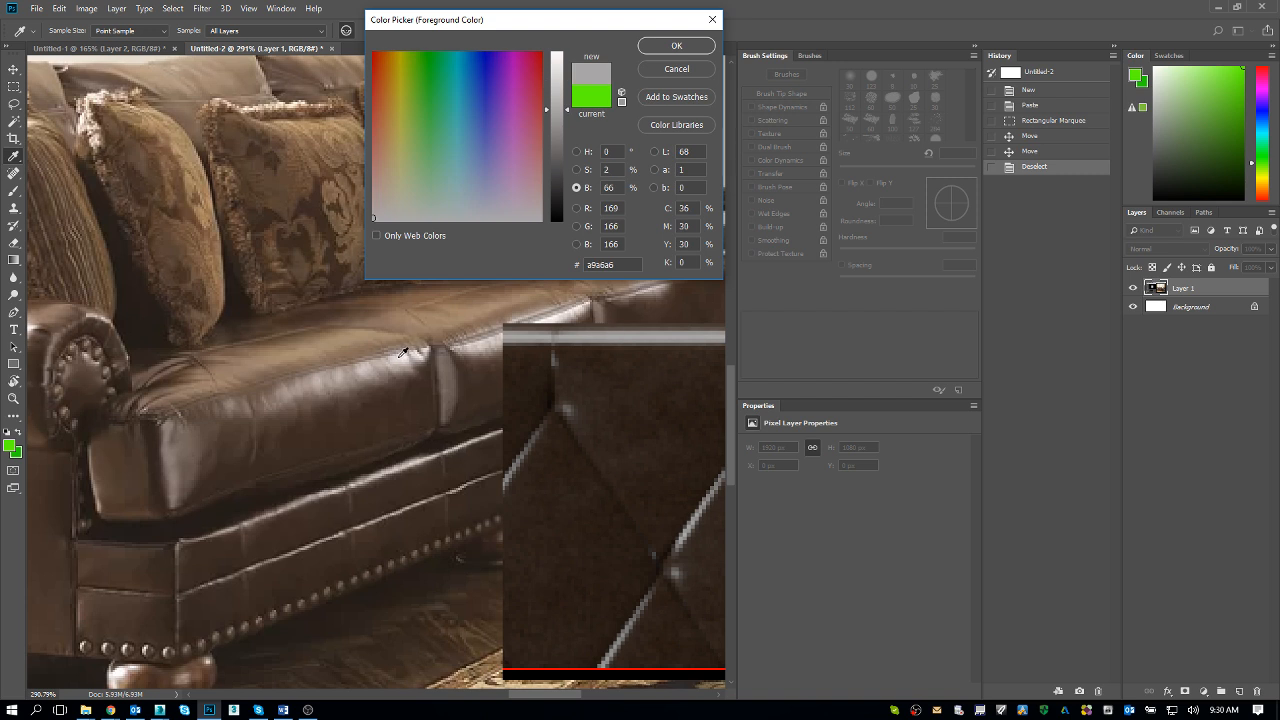
click(403, 353)
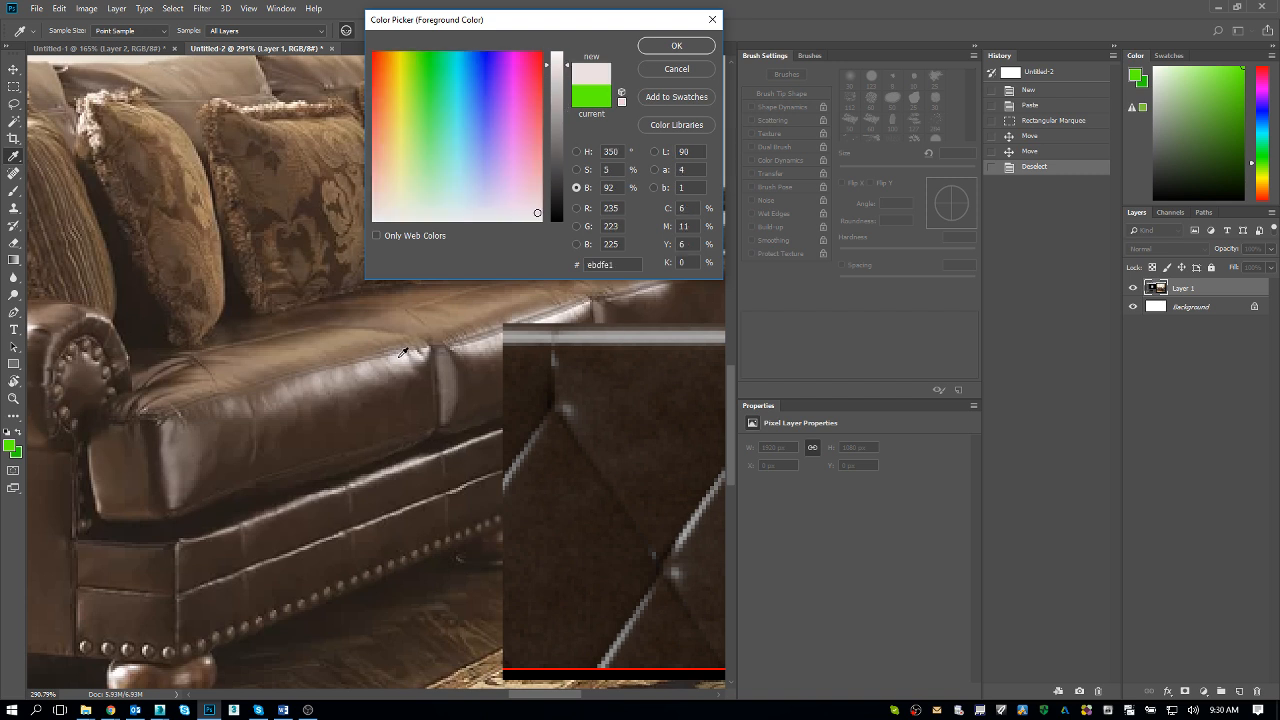
click(619, 334)
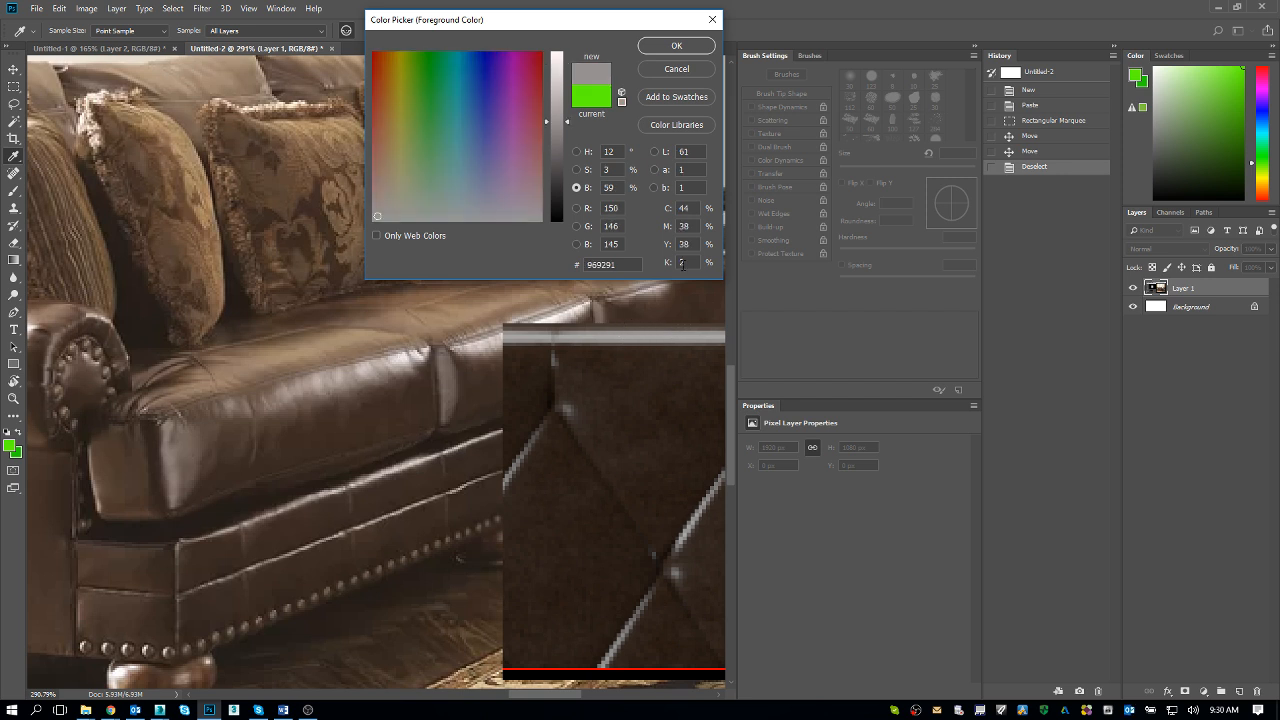
click(696, 68)
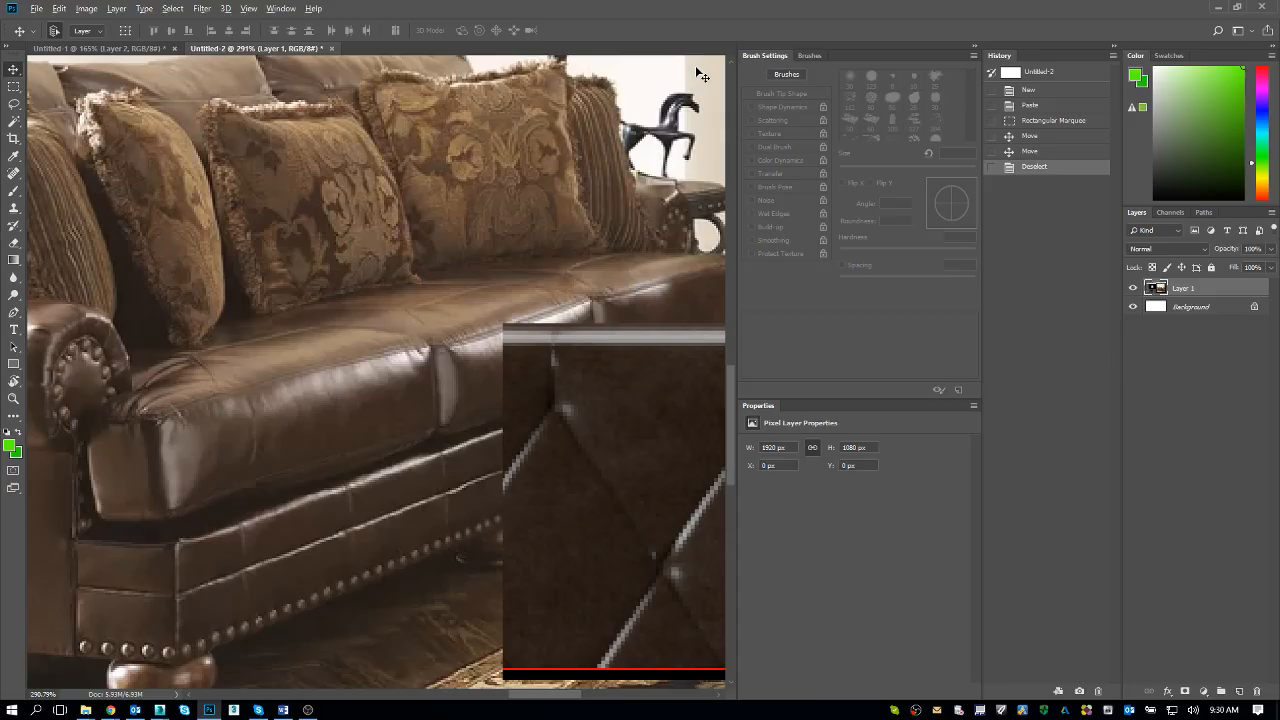
Switch back to 3ds Max, set the leather material's refraction IOR to 3, and brighten its reflection colour to a lighter grey
key(alt+Tab)
key(alt+Tab)
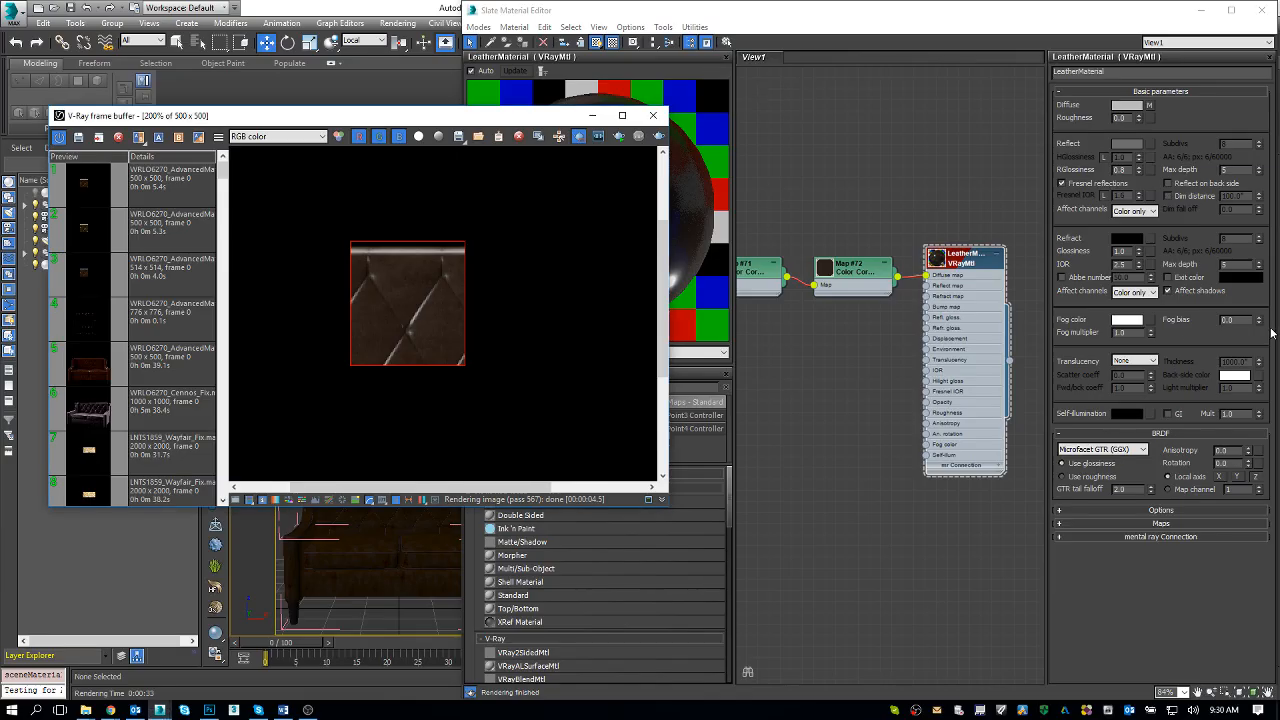
click(1120, 265)
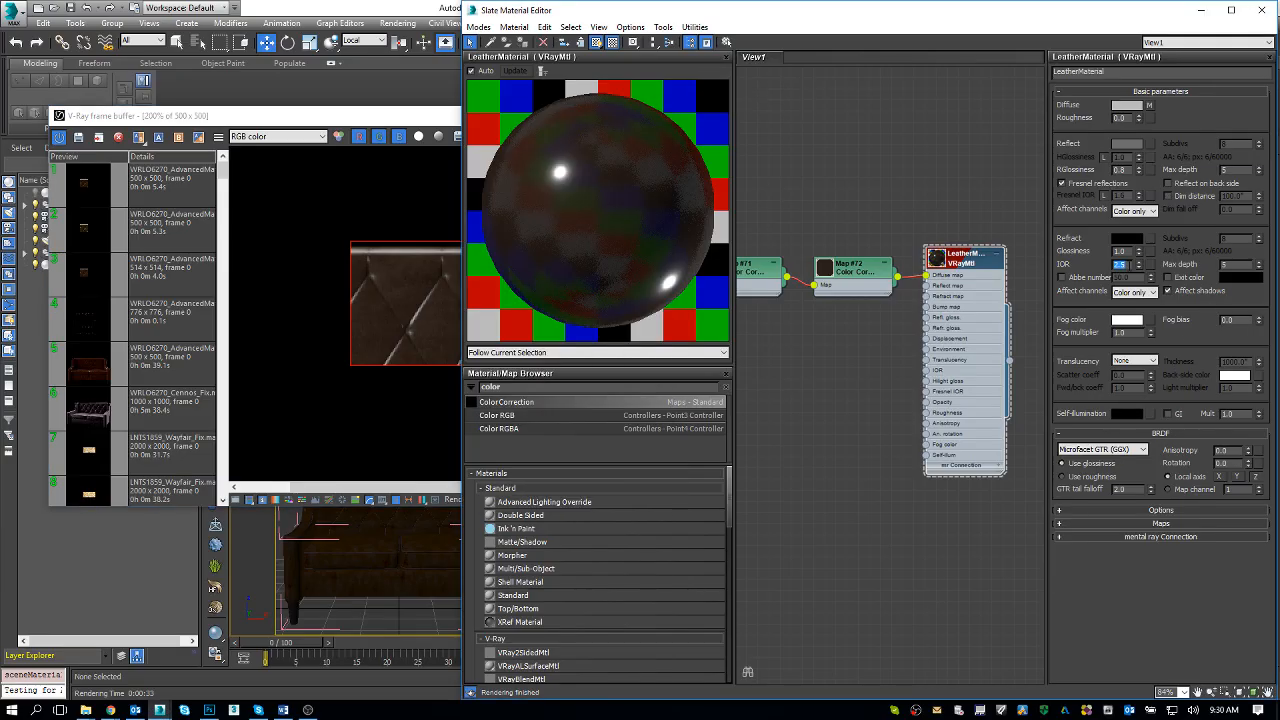
text(3)
key(Return)
click(1127, 144)
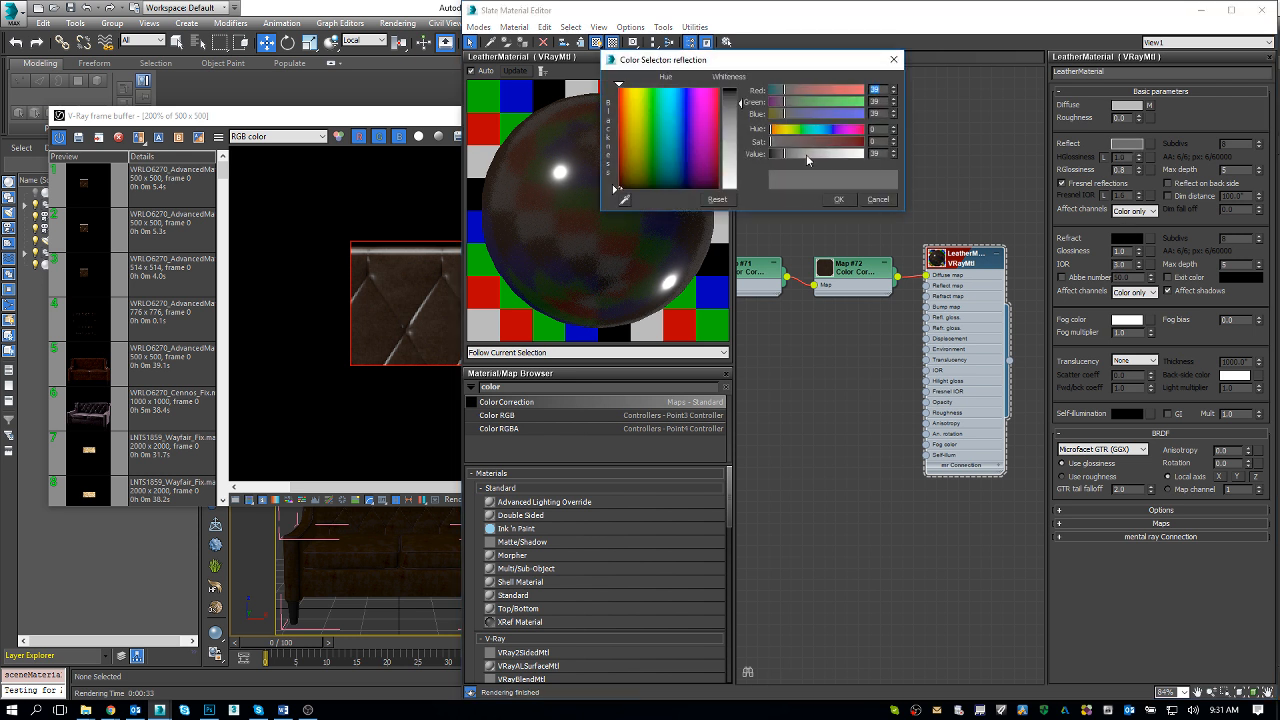
click(740, 116)
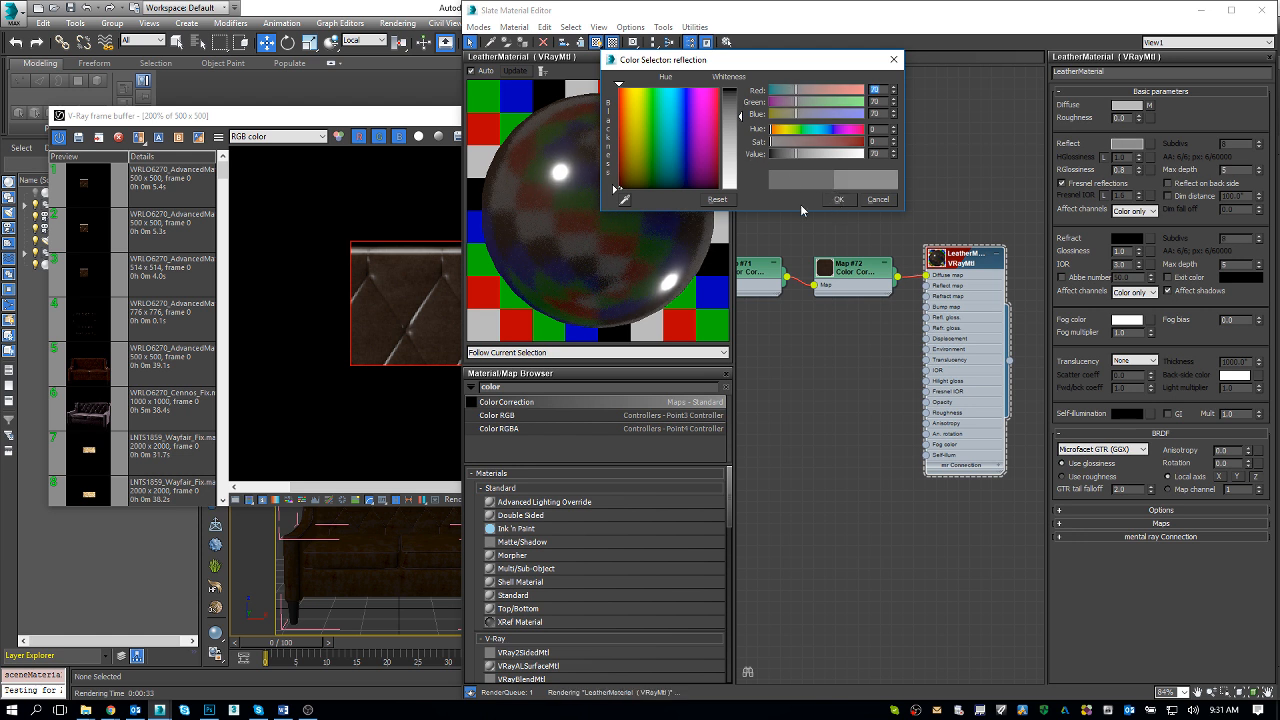
click(838, 199)
Render the backrest region with the brighter reflection and inspect the highlights in the frame buffer
click(420, 119)
click(659, 136)
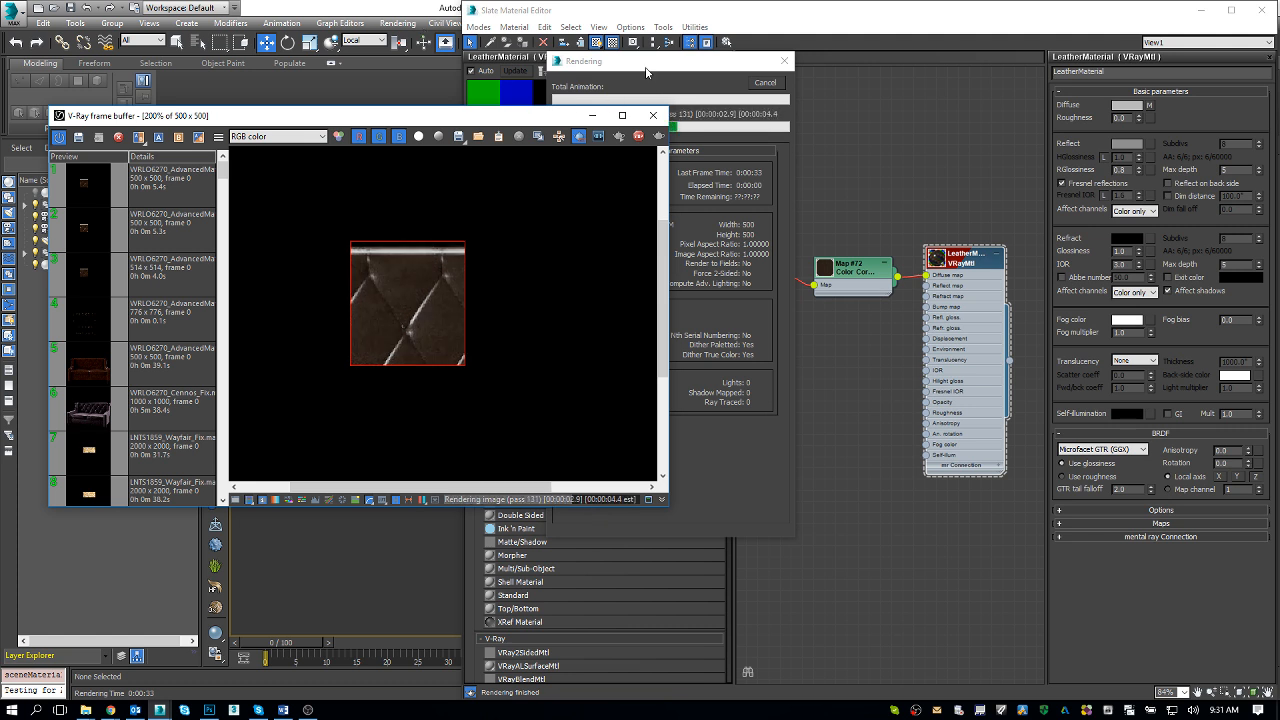
drag(646, 72, 590, 257)
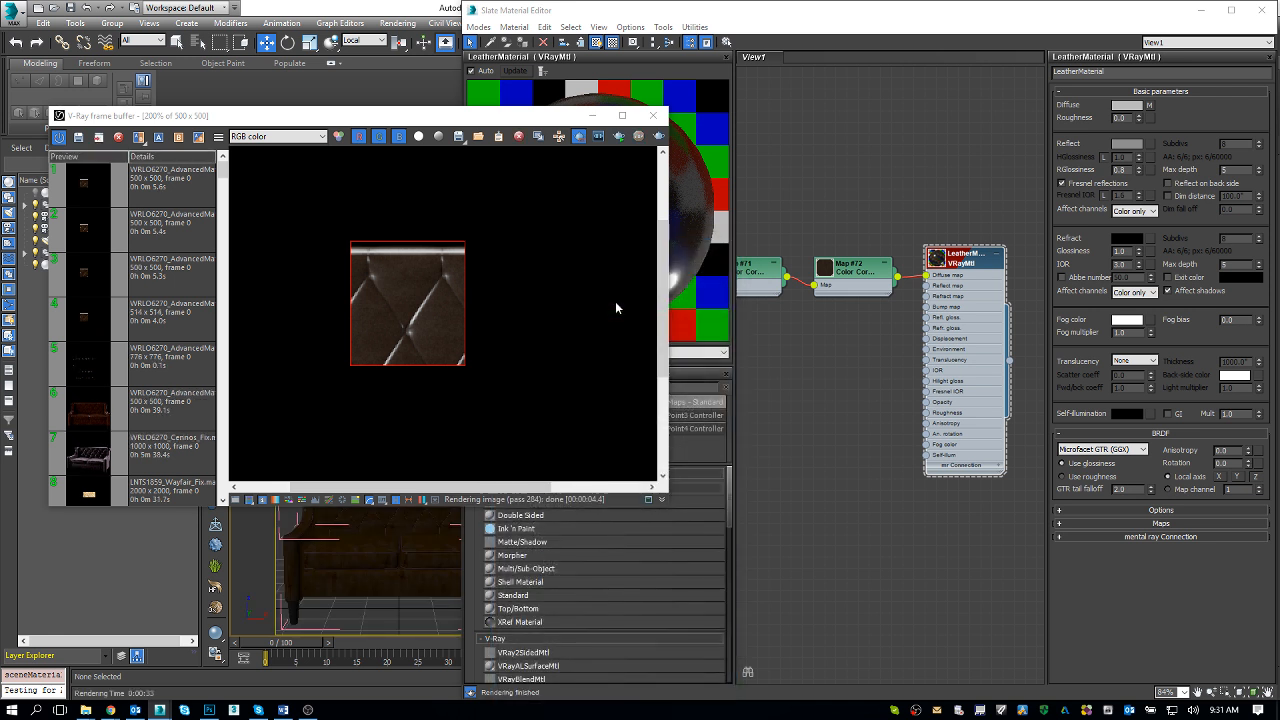
Unlock the leather material's Fresnel IOR from the refraction IOR to compare the preview sphere, and lock the two together again
click(971, 263)
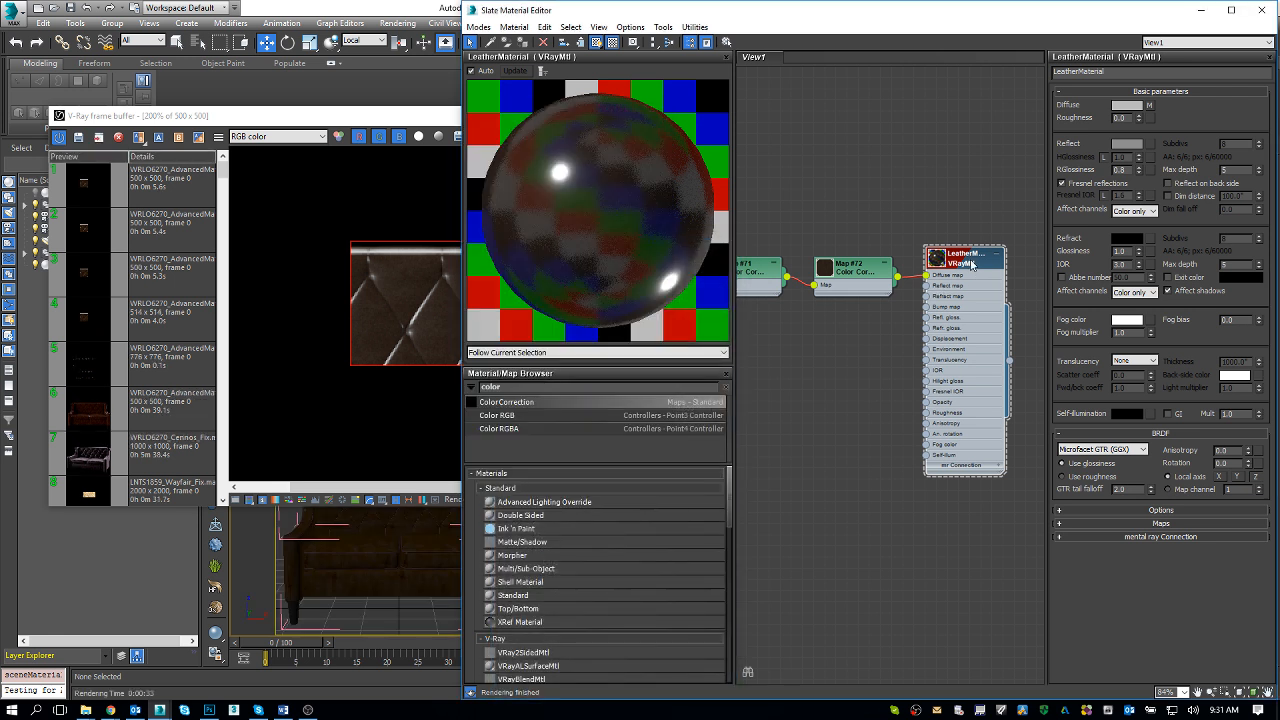
click(1105, 196)
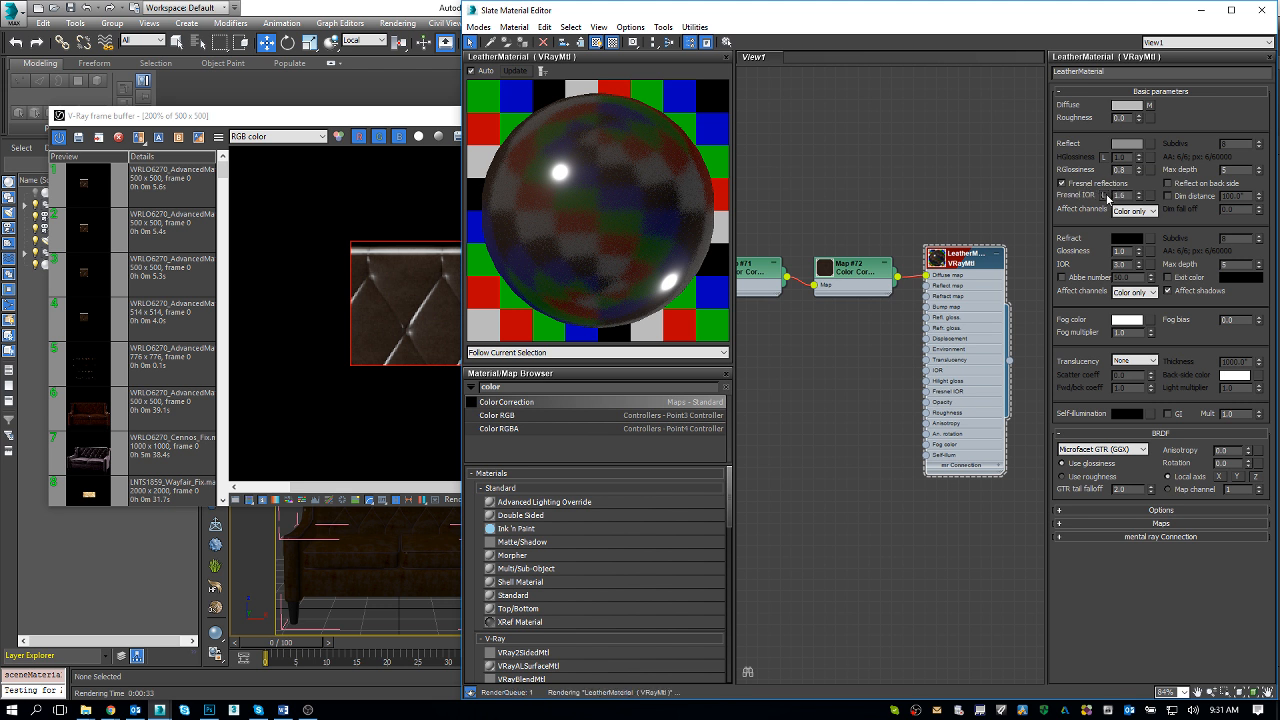
click(1105, 196)
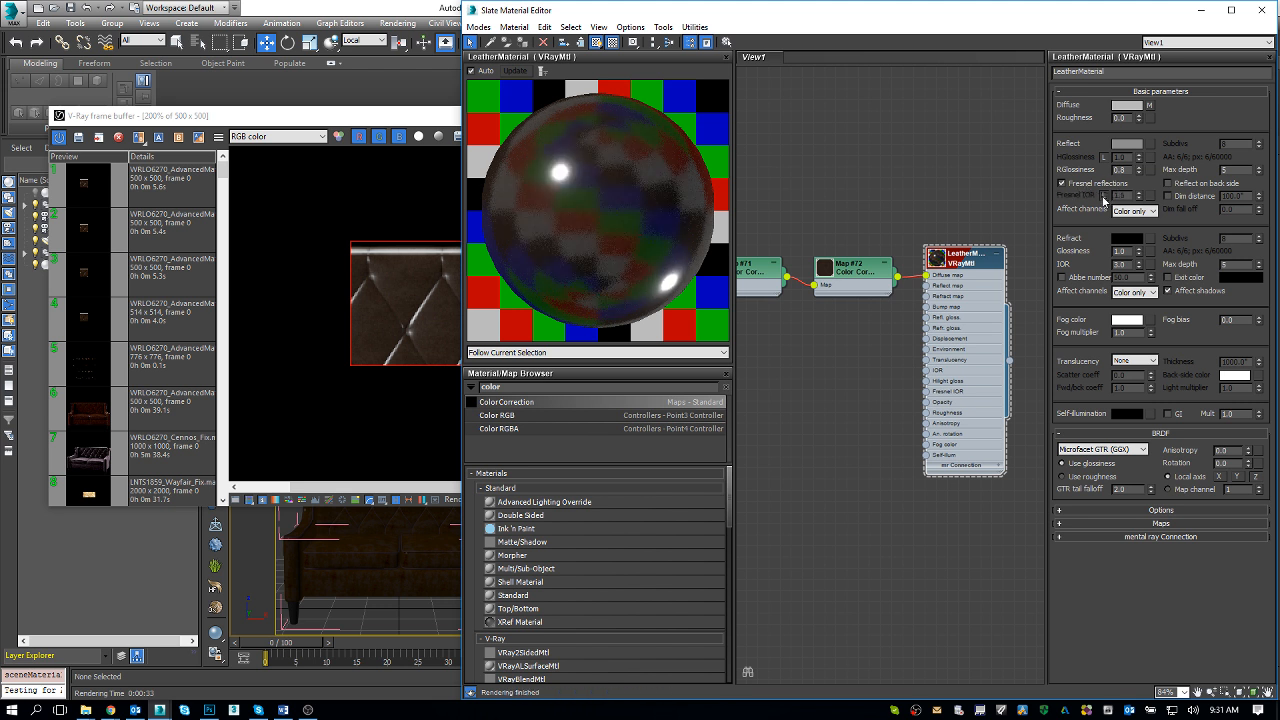
double_click(1121, 264)
click(1105, 197)
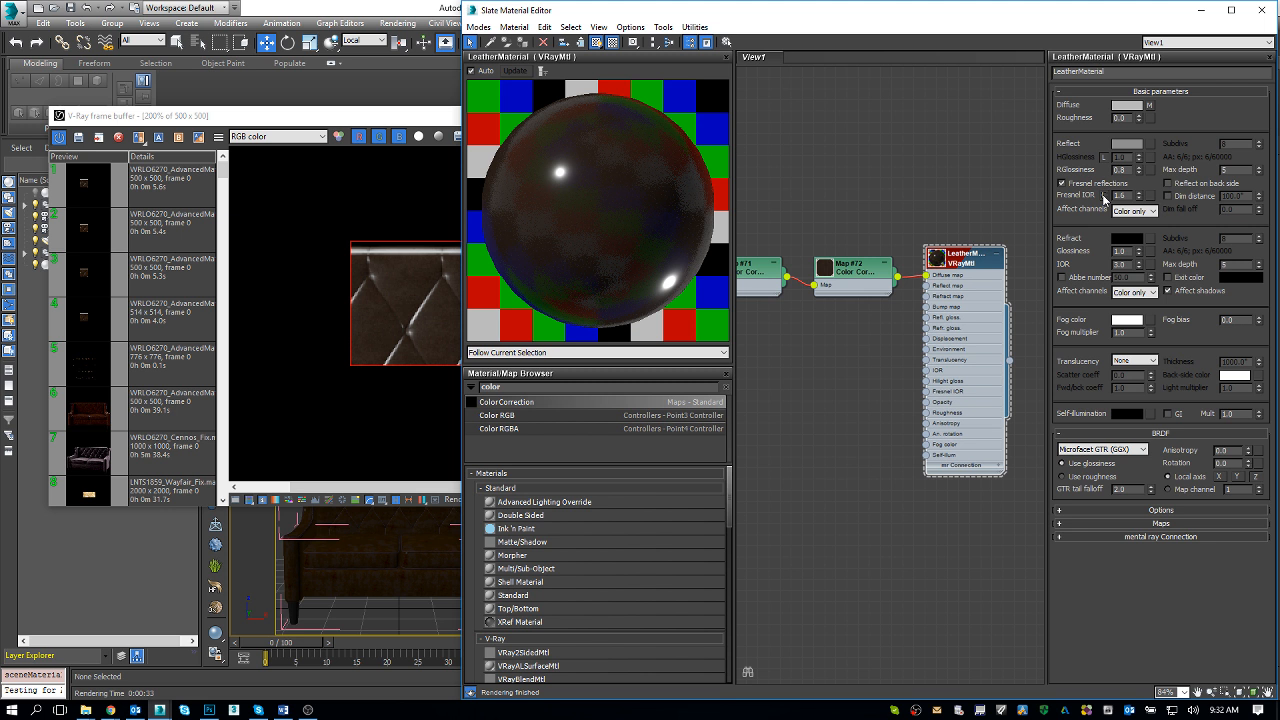
double_click(1120, 196)
click(1105, 197)
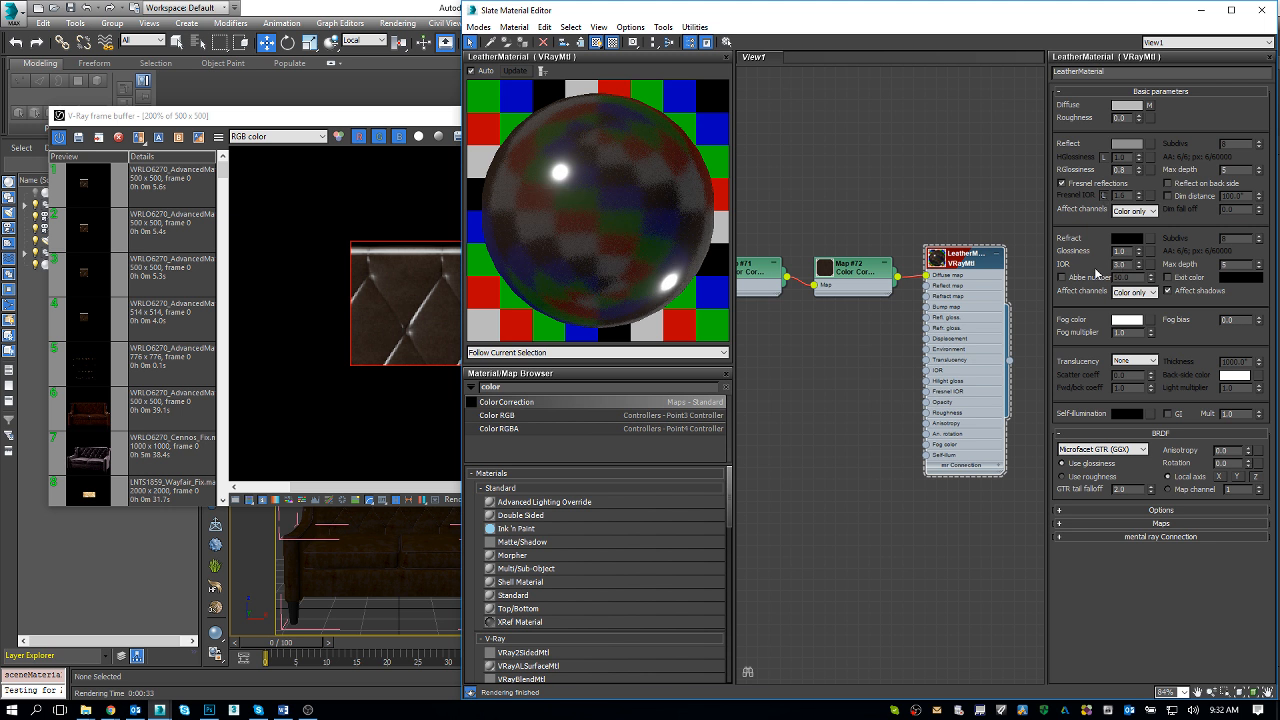
Set the leather material's refraction IOR to 10 with the Fresnel IOR locked to it
double_click(1125, 265)
text(10)
key(Return)
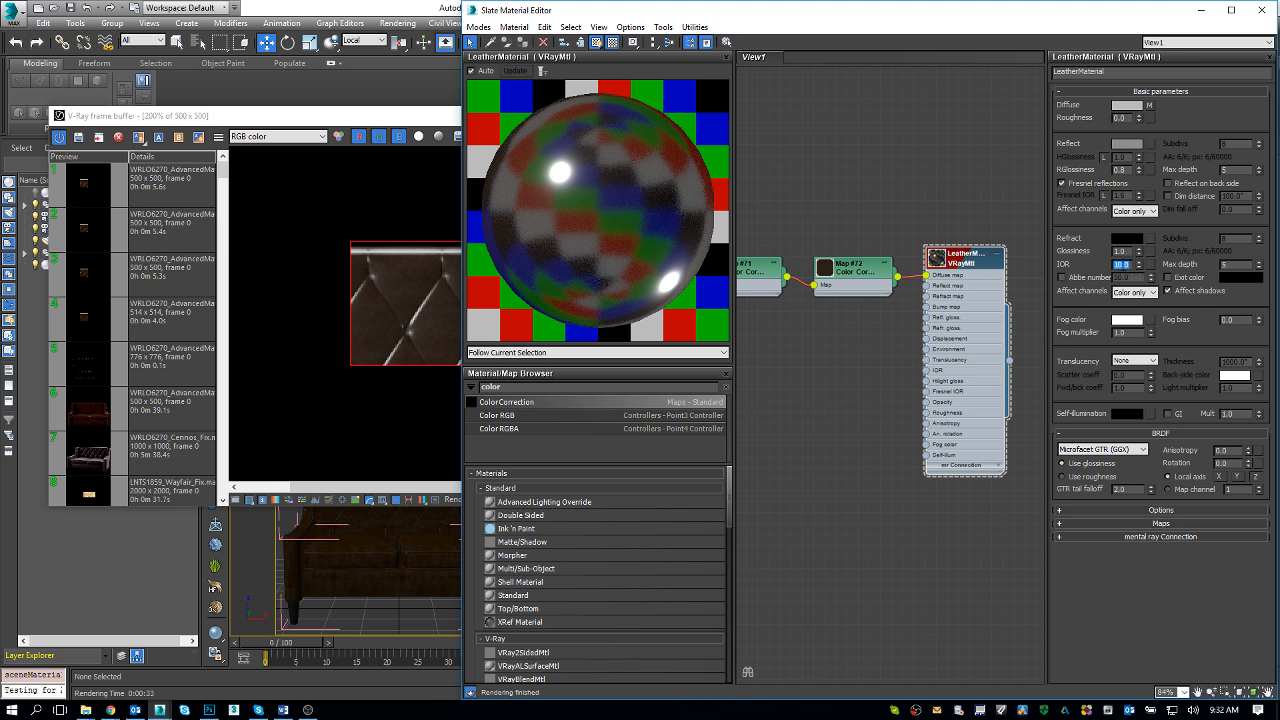
Set the leather material's refraction IOR to 3 and compare the rendered backrest highlights with the brown leather sofa photo in the browser
text(3)
key(Return)
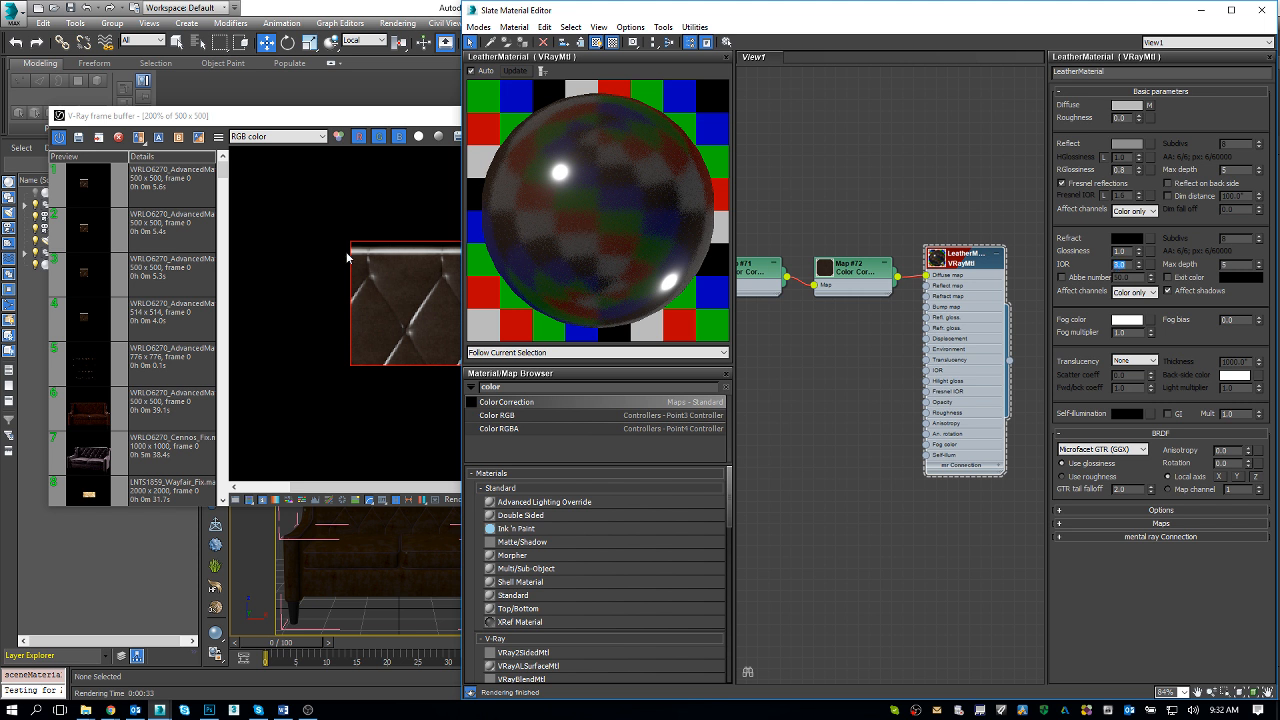
click(438, 285)
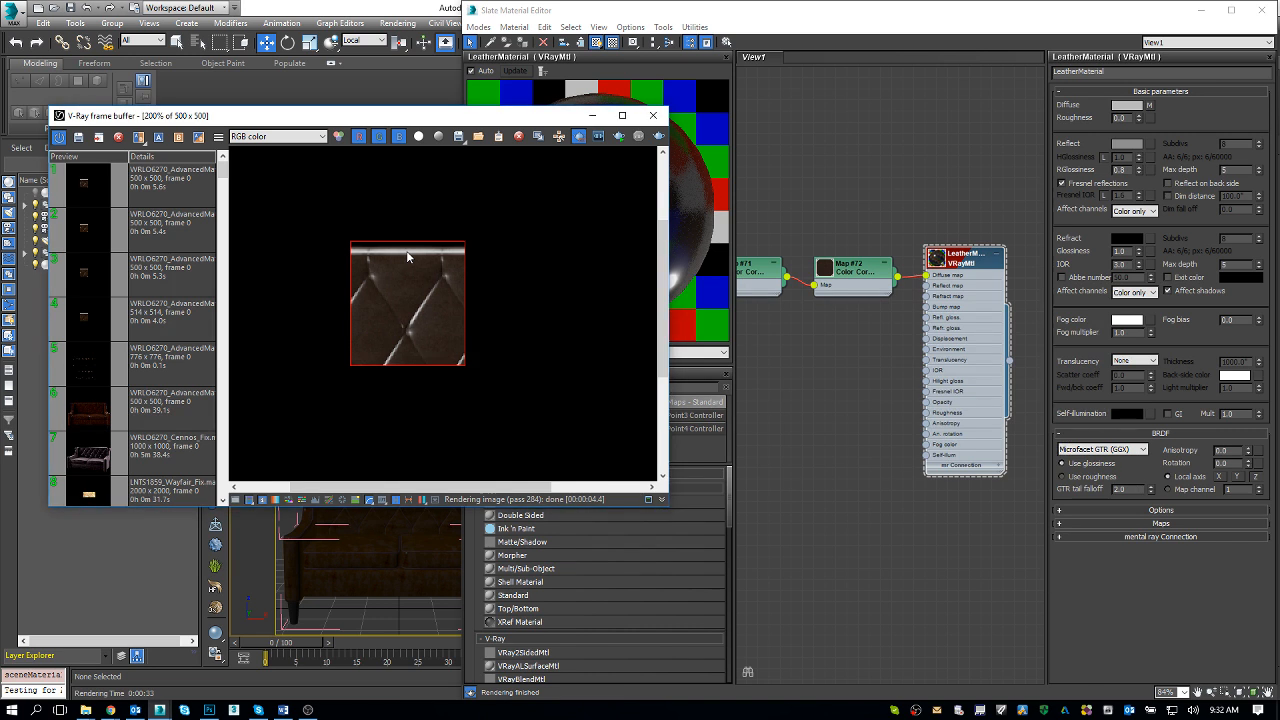
key(alt+Tab)
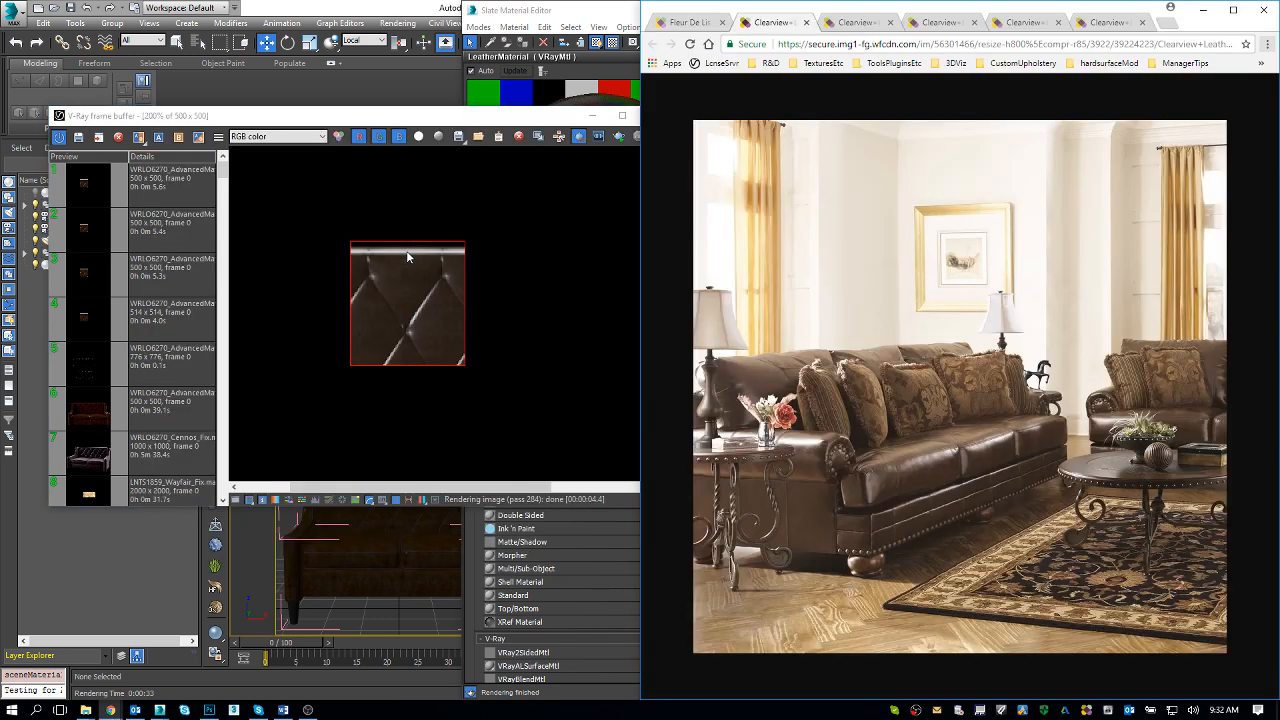
key(alt+Tab)
key(alt+Tab)
key(alt+Tab)
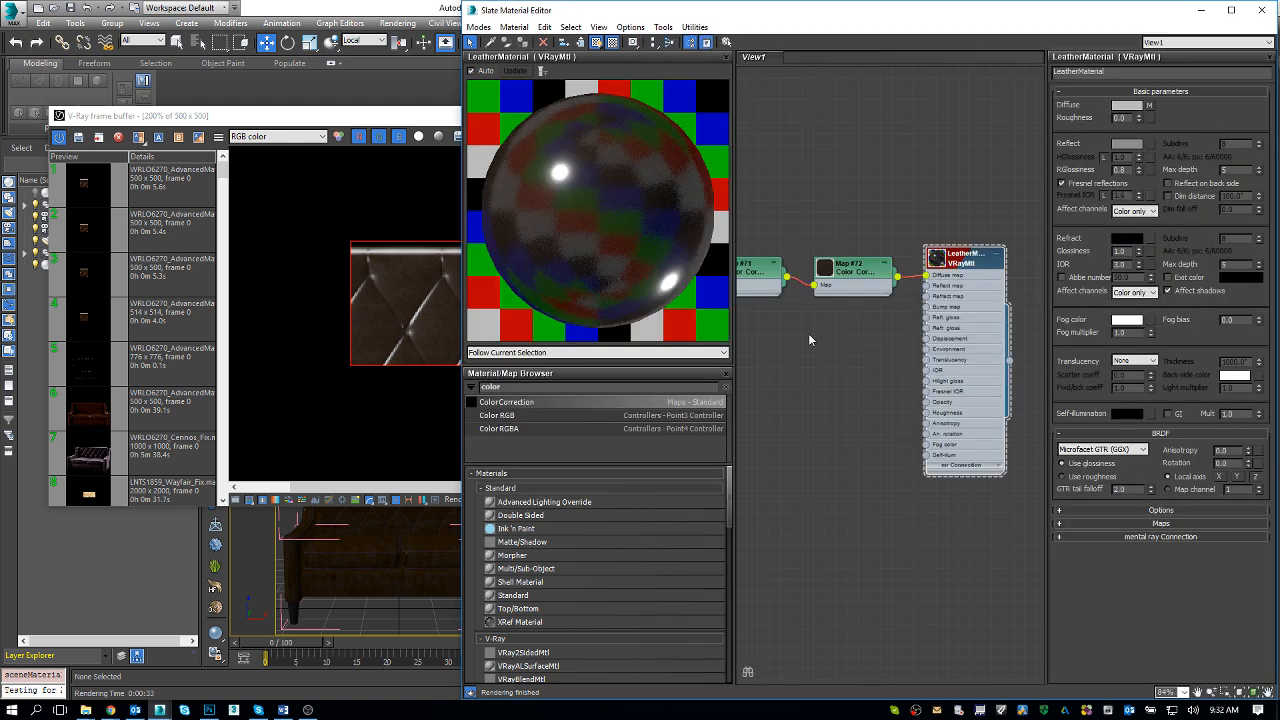
Try a reflection glossiness of 0.5 on the leather material, and settle on 0.7
double_click(1121, 170)
text(0.5)
key(Return)
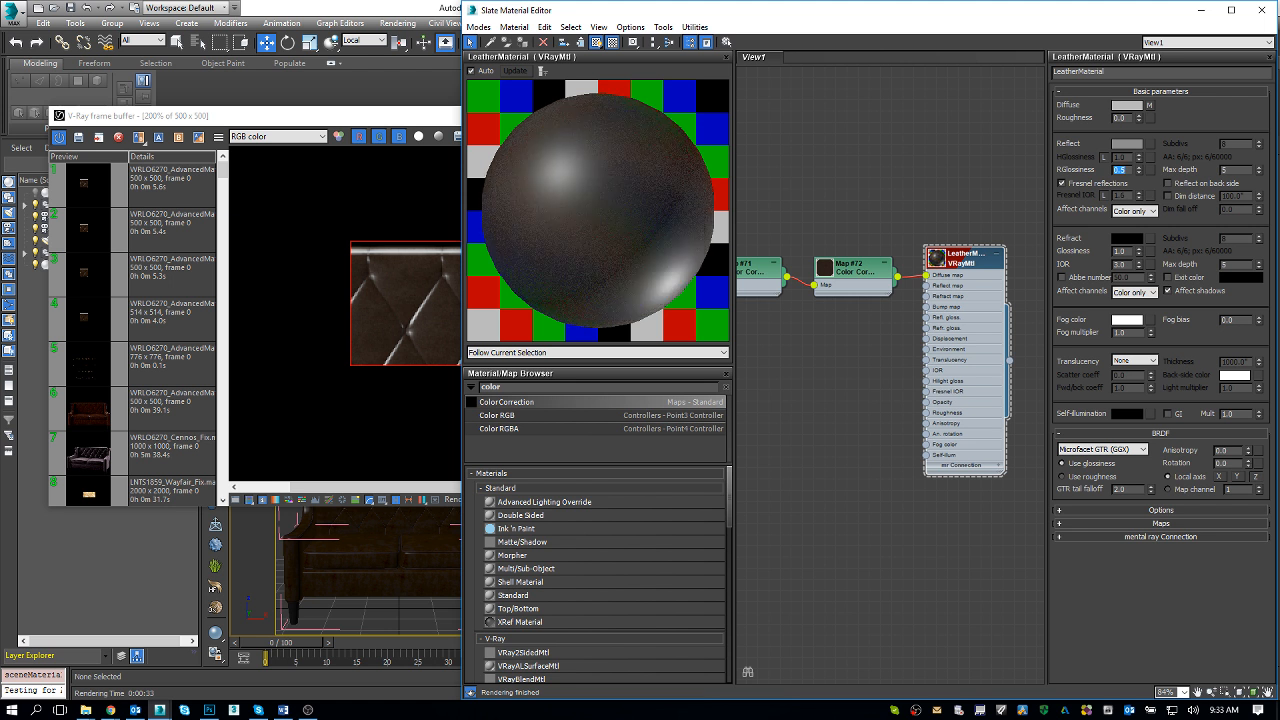
text(0.7)
key(Return)
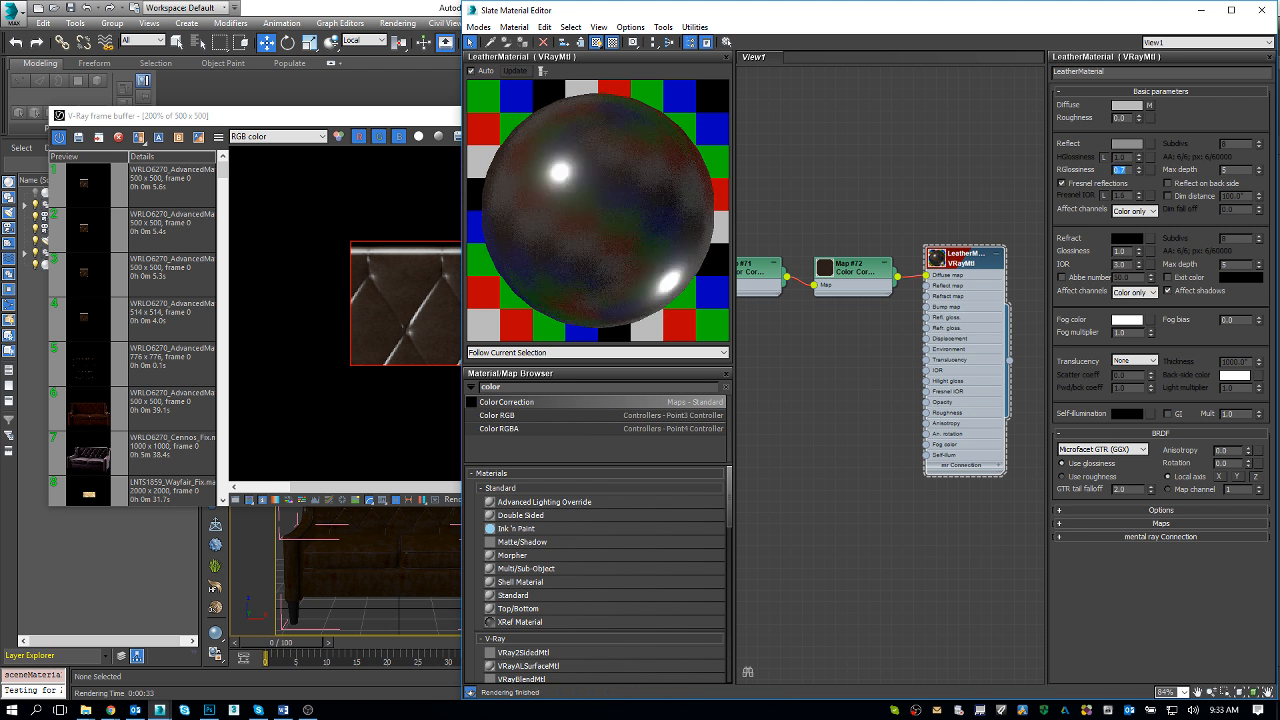
Re-render the backrest region with the new glossiness and compare it with the browser's leather sofa photo
drag(390, 119, 327, 126)
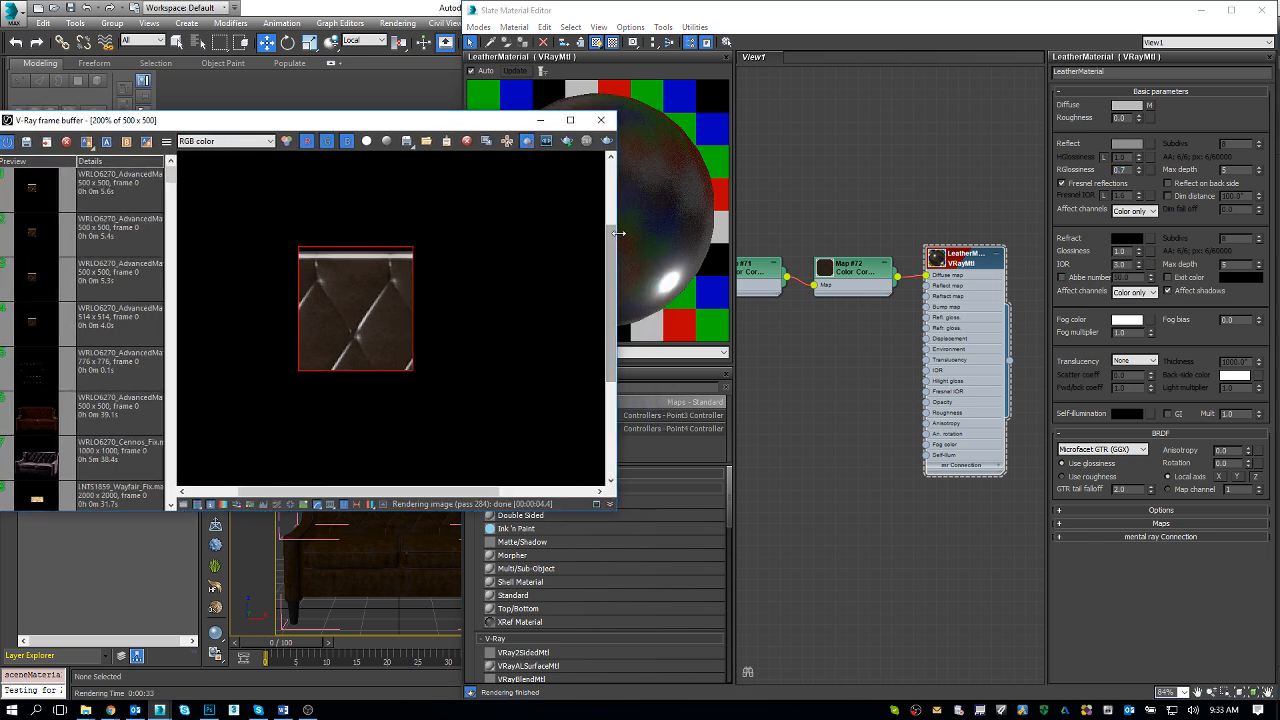
drag(616, 236, 583, 236)
click(571, 142)
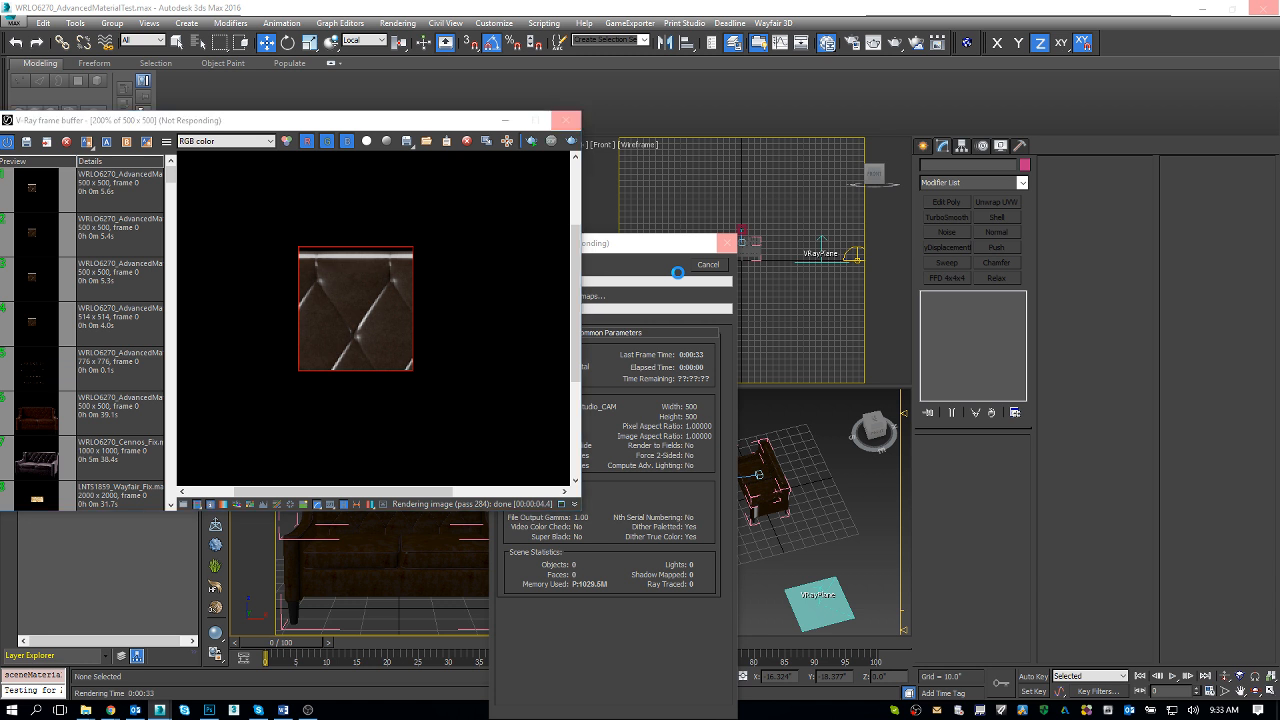
key(alt+Tab)
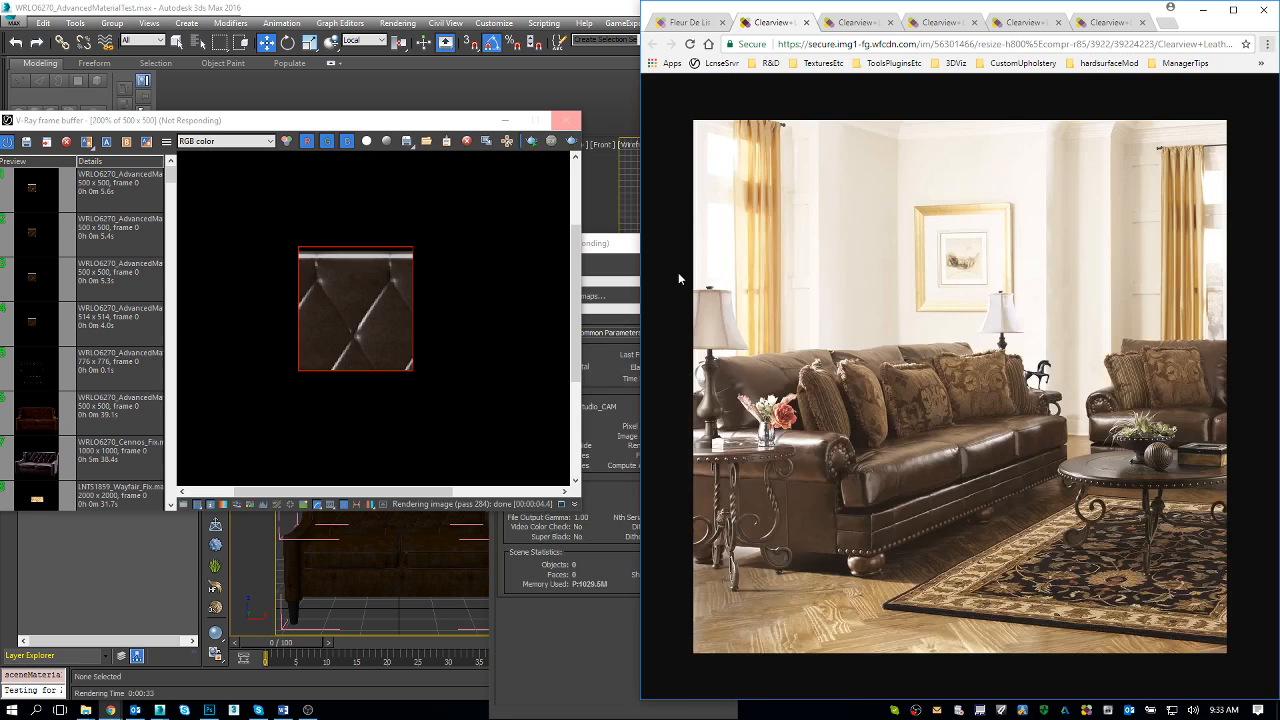
click(593, 245)
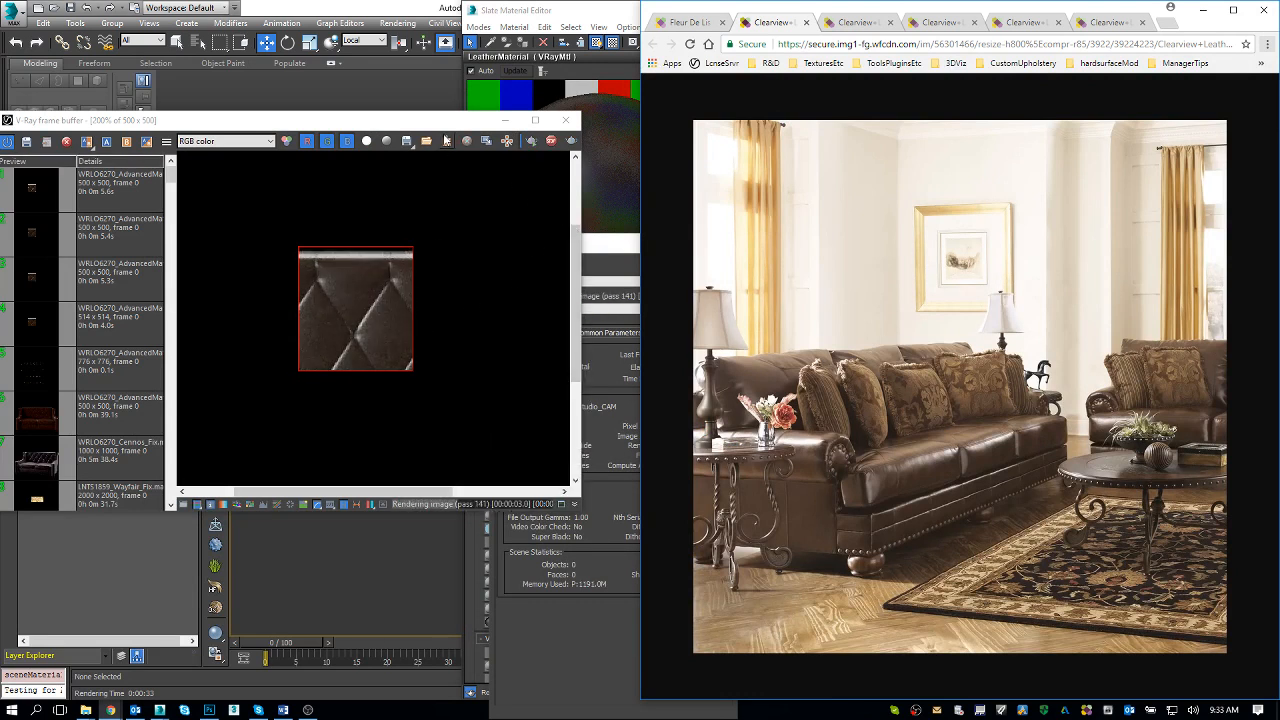
click(440, 123)
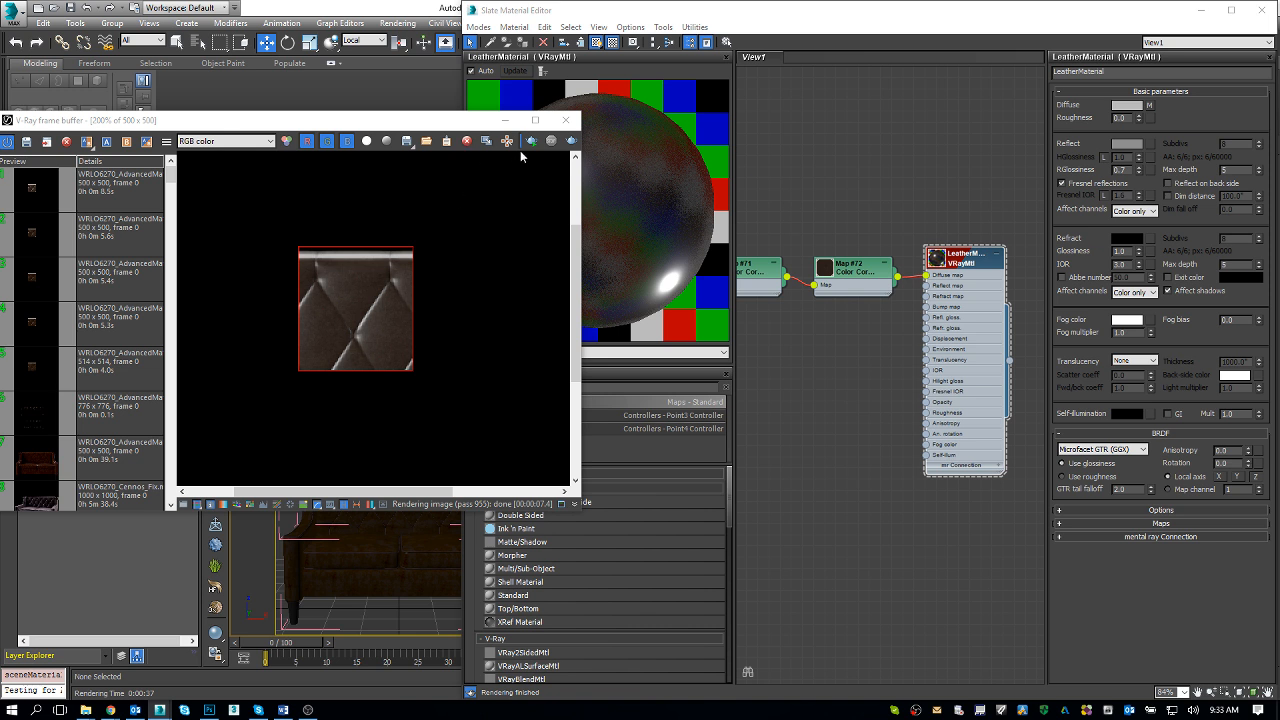
Maximise the Studio_CAM view and clear the material editor and frame buffer away from the sofa
drag(452, 123, 1029, 183)
click(400, 510)
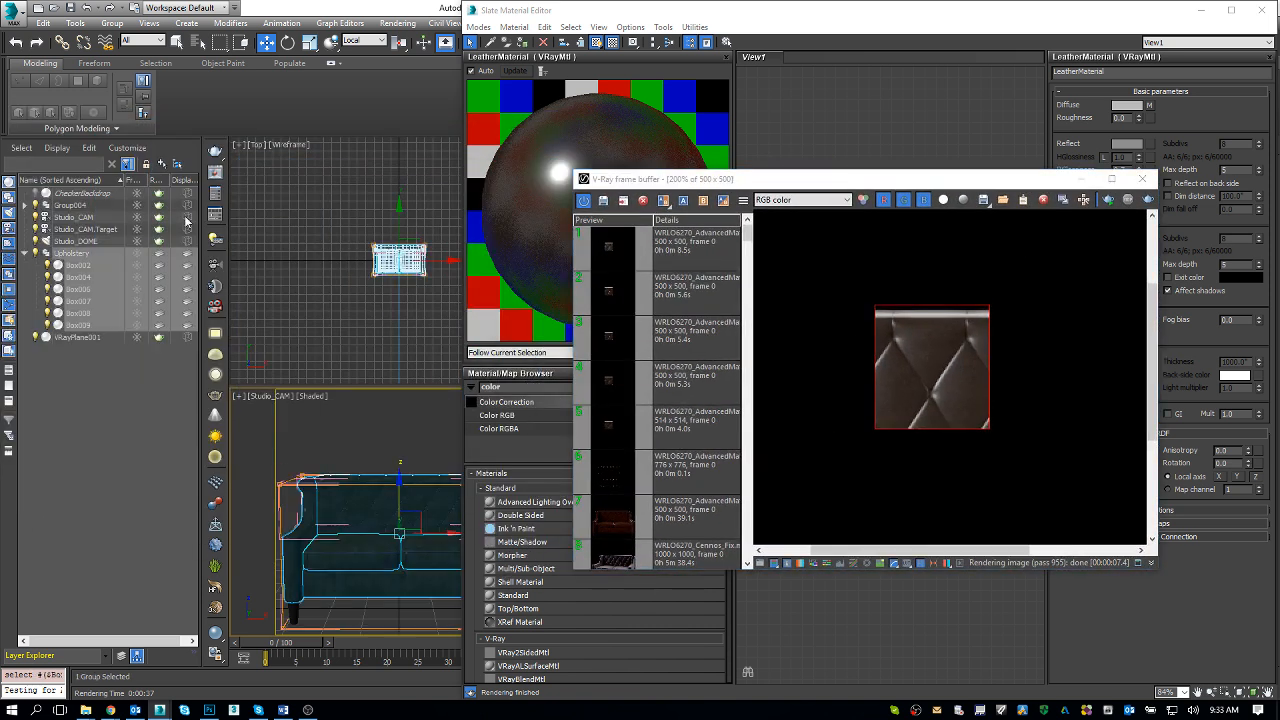
click(112, 23)
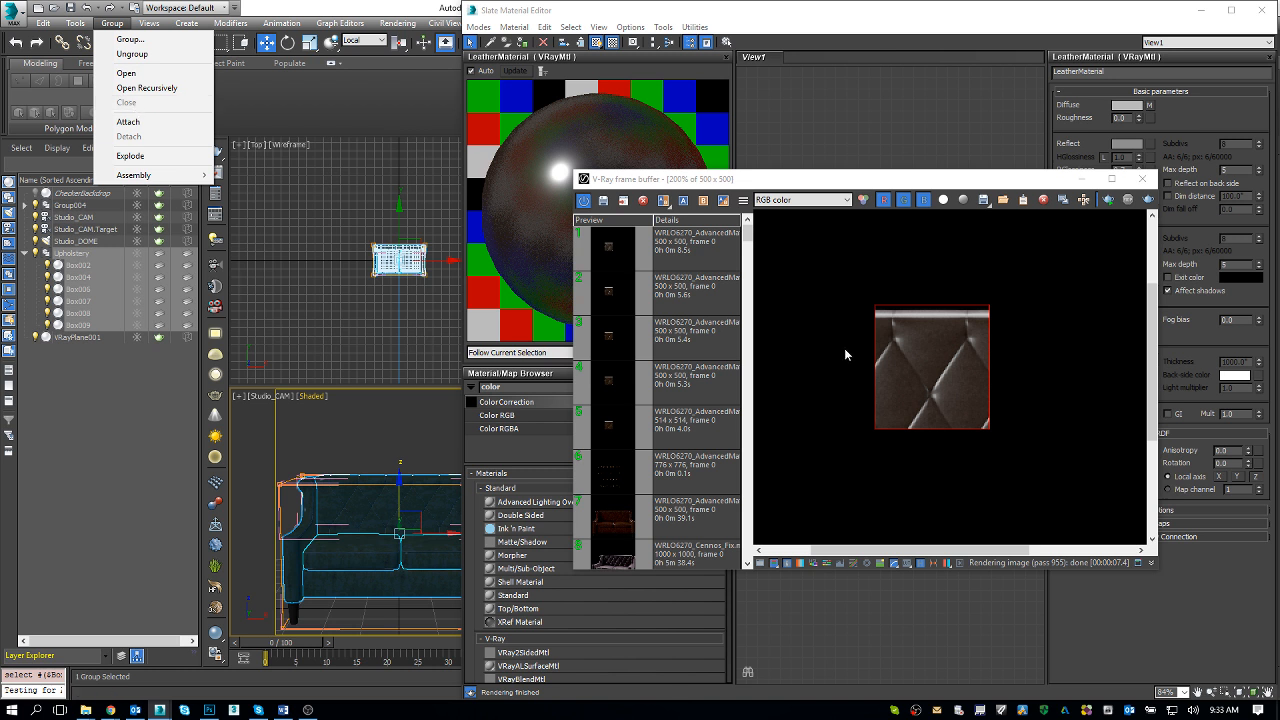
click(375, 478)
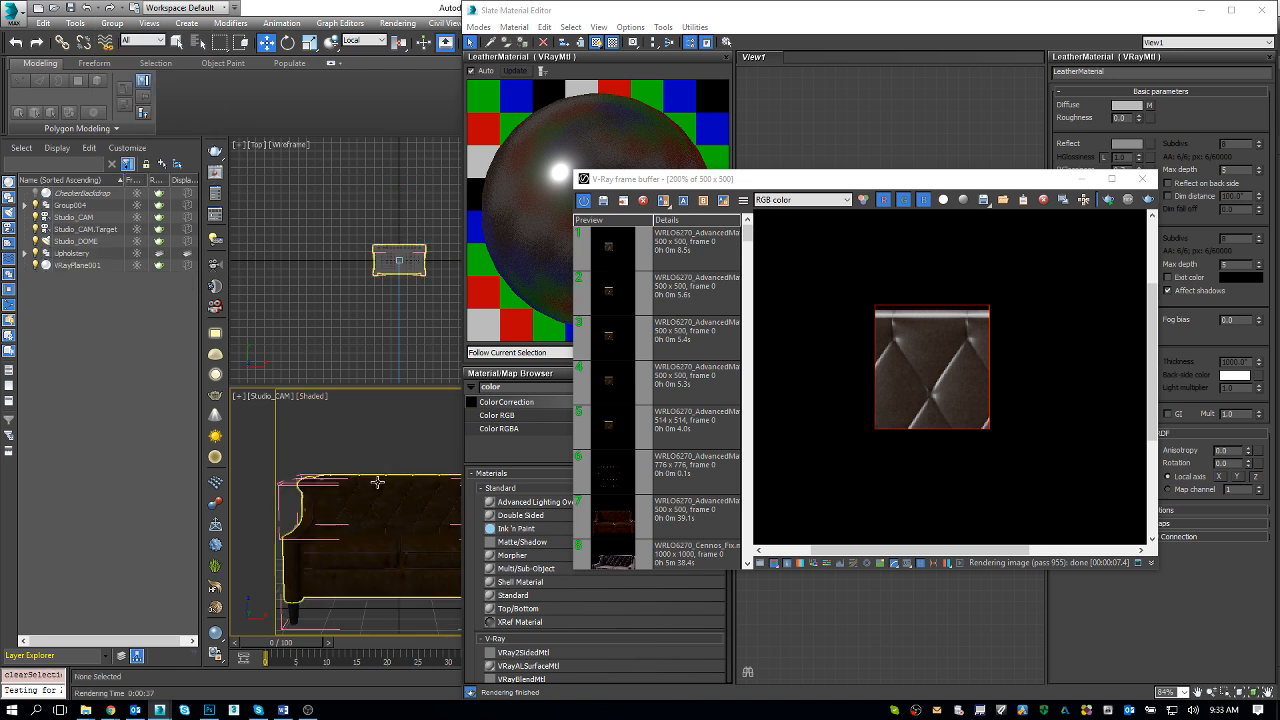
click(377, 482)
key(alt+w)
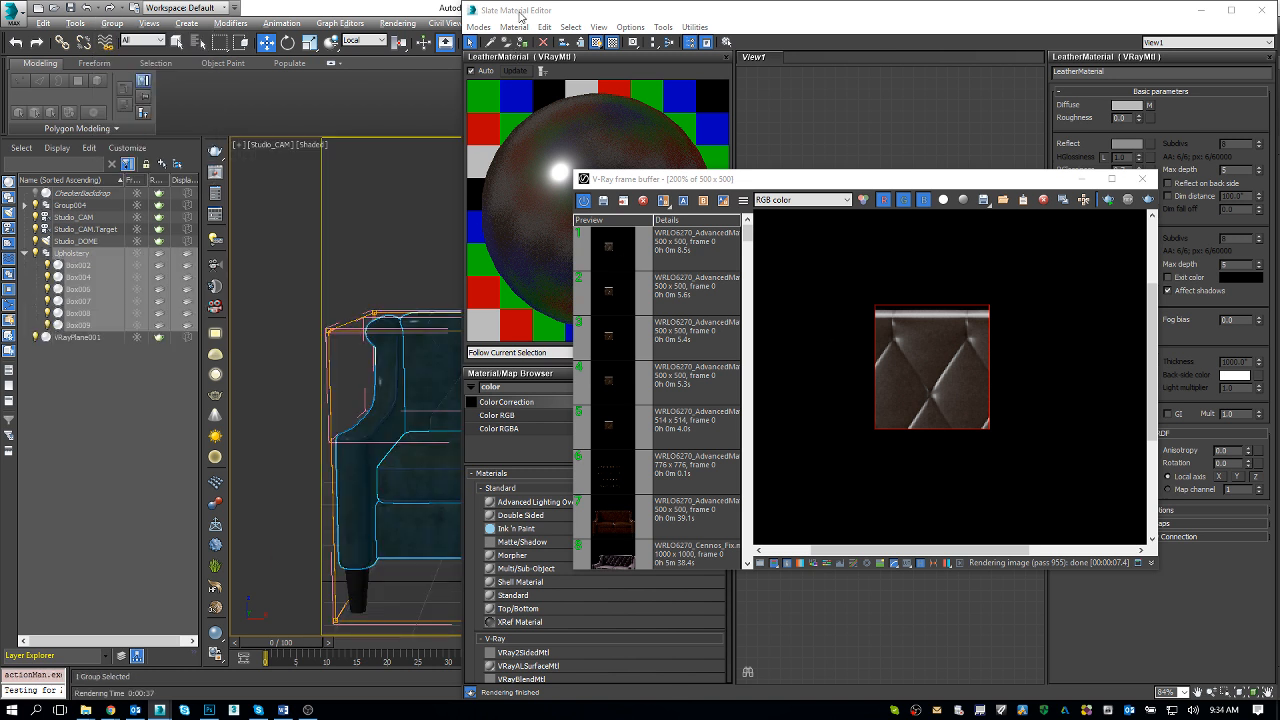
click(1201, 9)
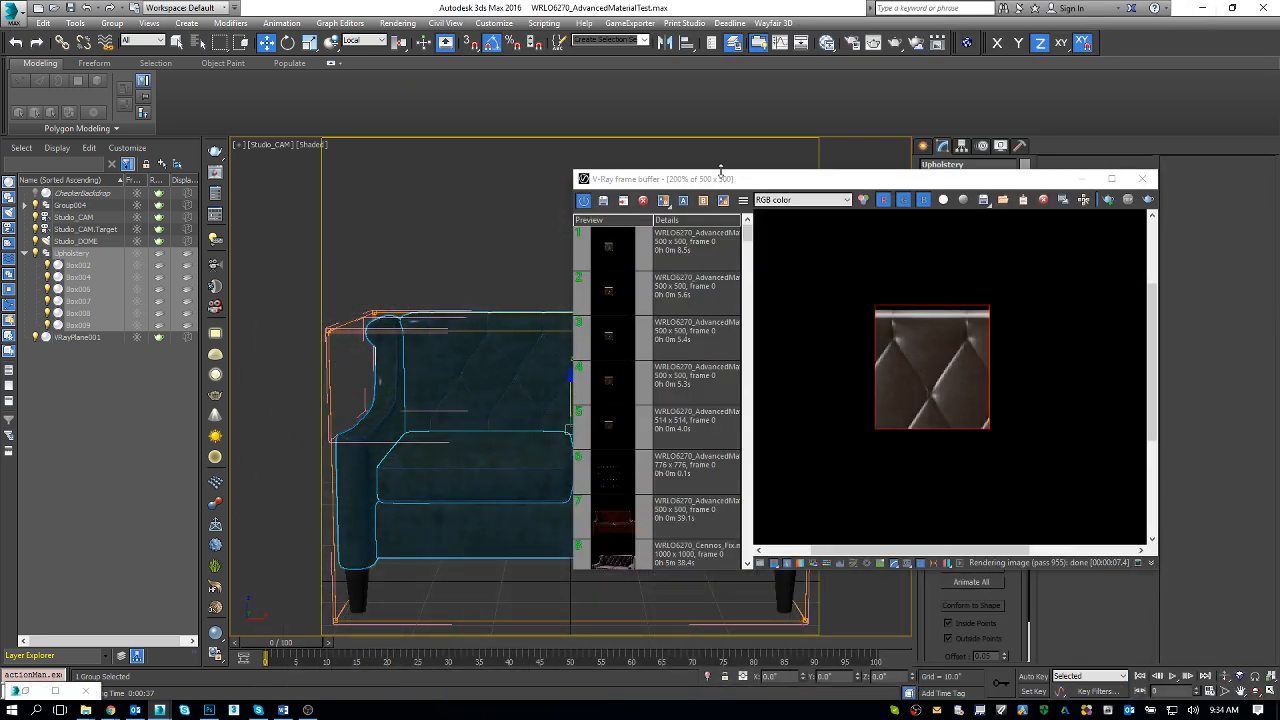
drag(702, 180, 841, 467)
Try moving the Upholstery group in the camera view to check its parts, and undo the move
click(643, 231)
click(680, 366)
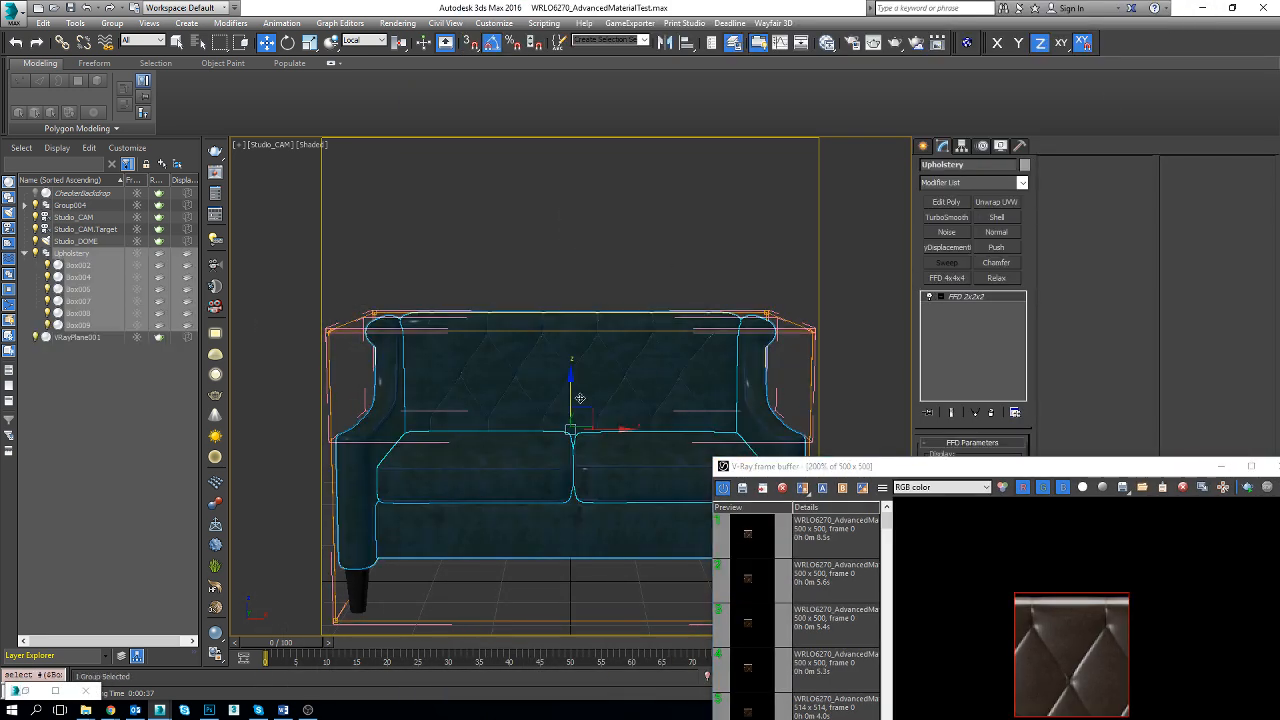
drag(588, 413, 646, 329)
key(ctrl+z)
click(25, 254)
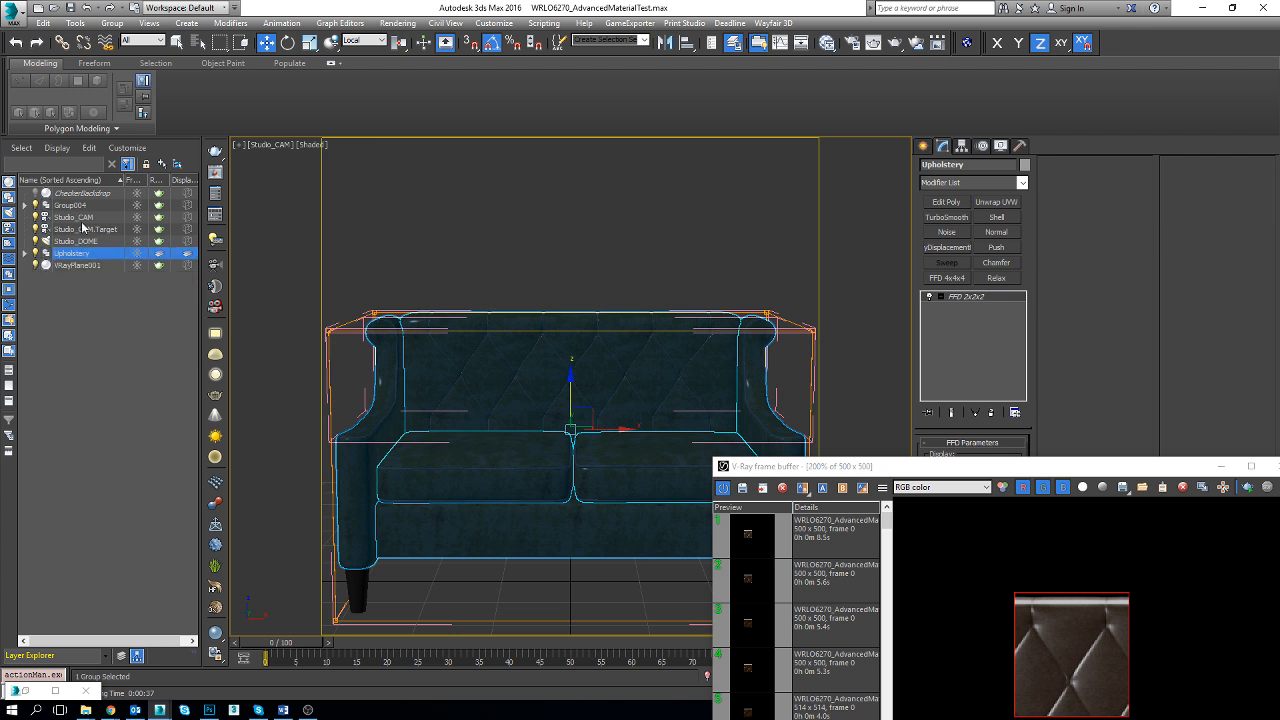
Rename Group004 as SKUpieces and close the opened group
click(70, 205)
click(72, 206)
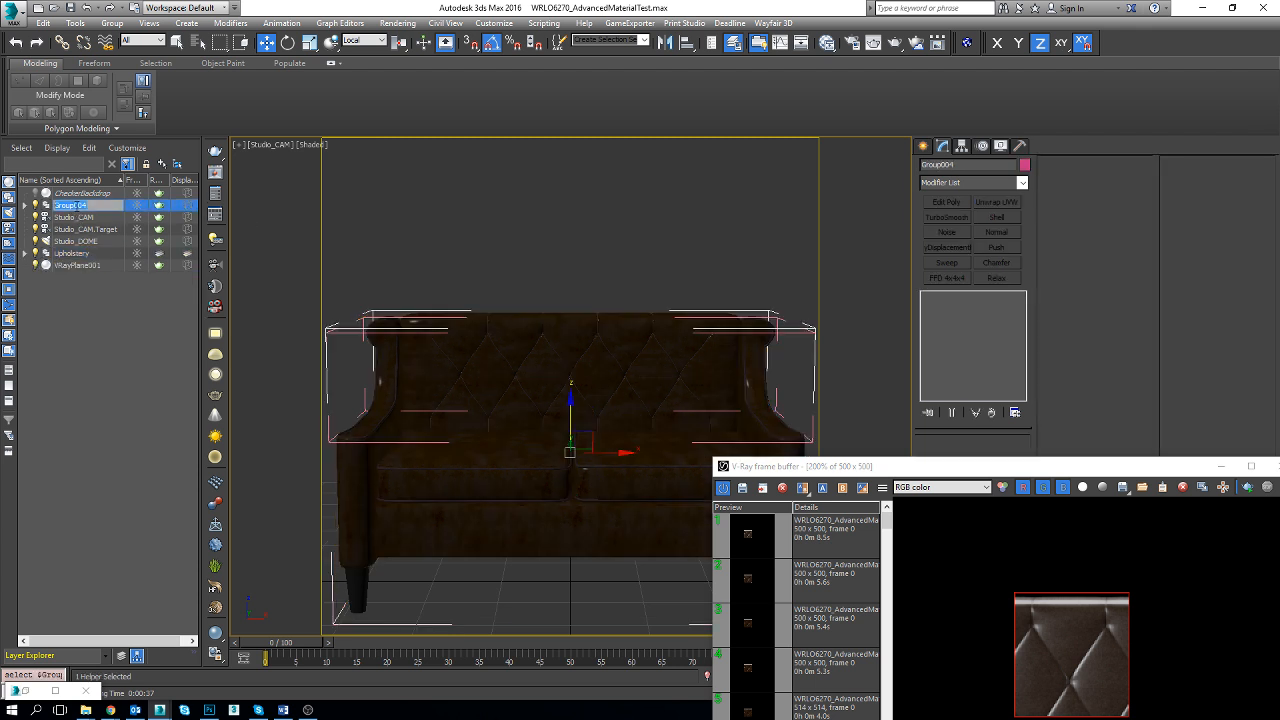
text(SKUpieces)
key(Return)
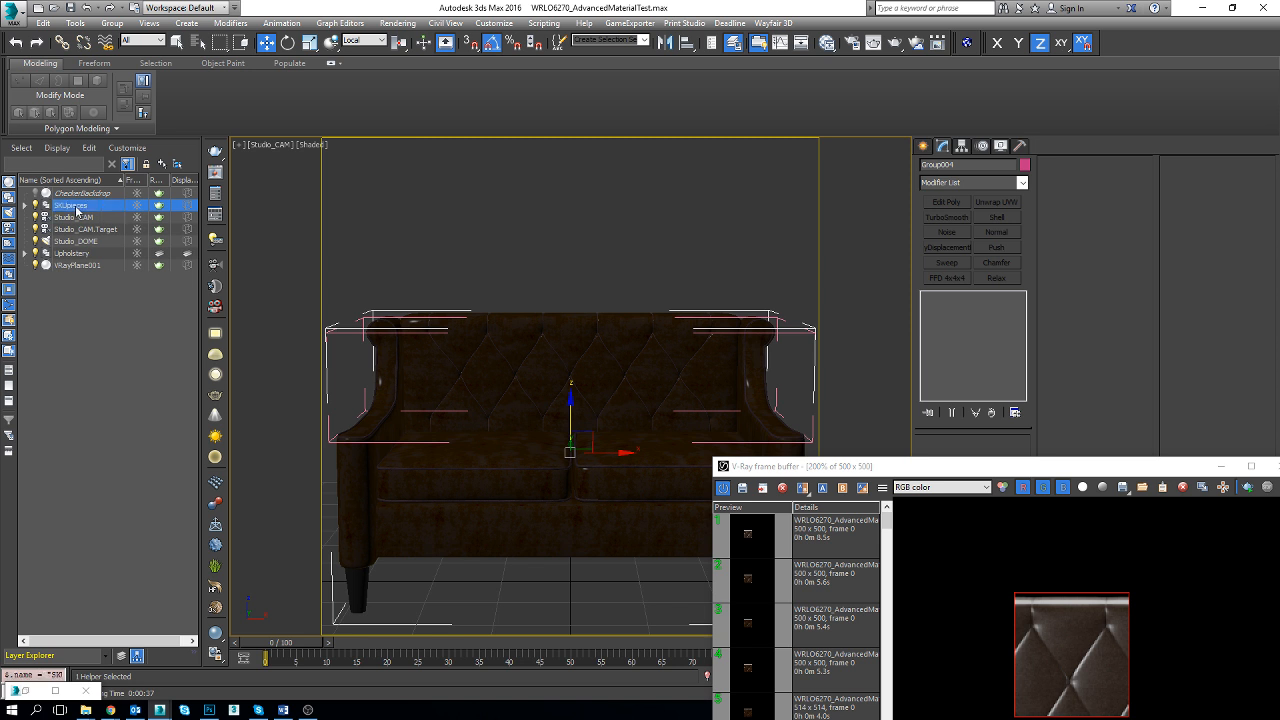
click(112, 22)
click(118, 104)
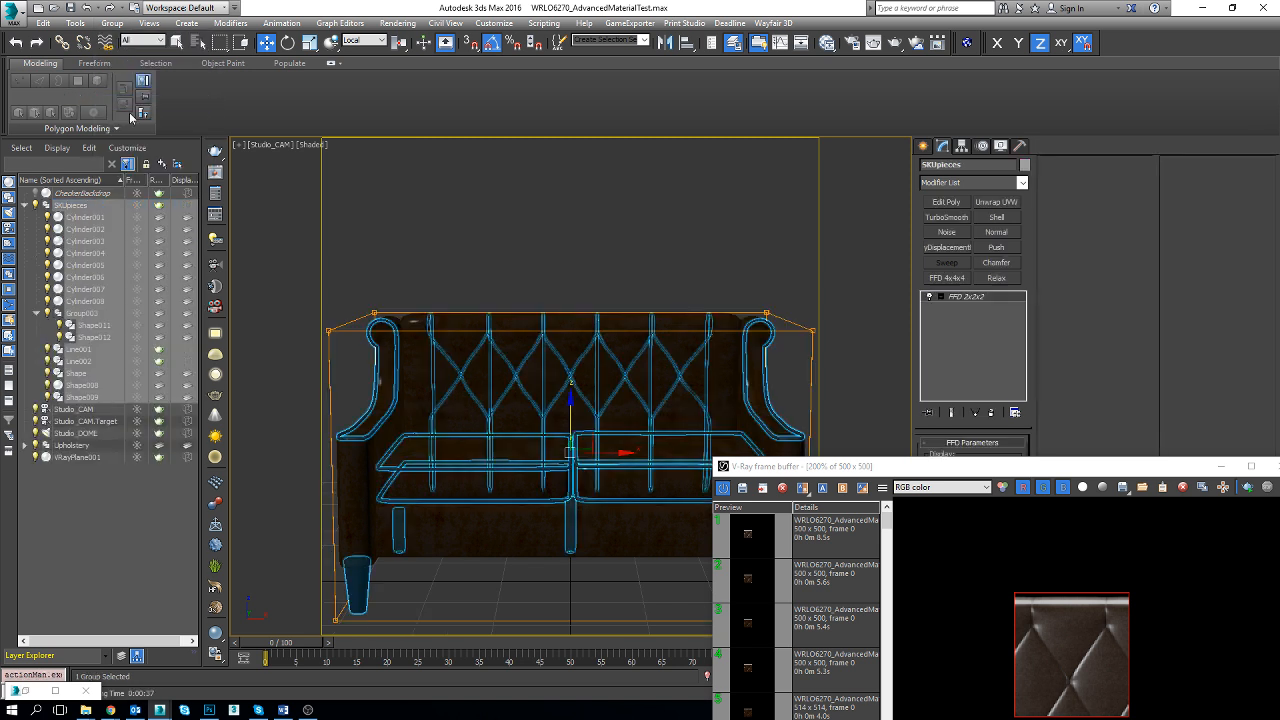
click(24, 205)
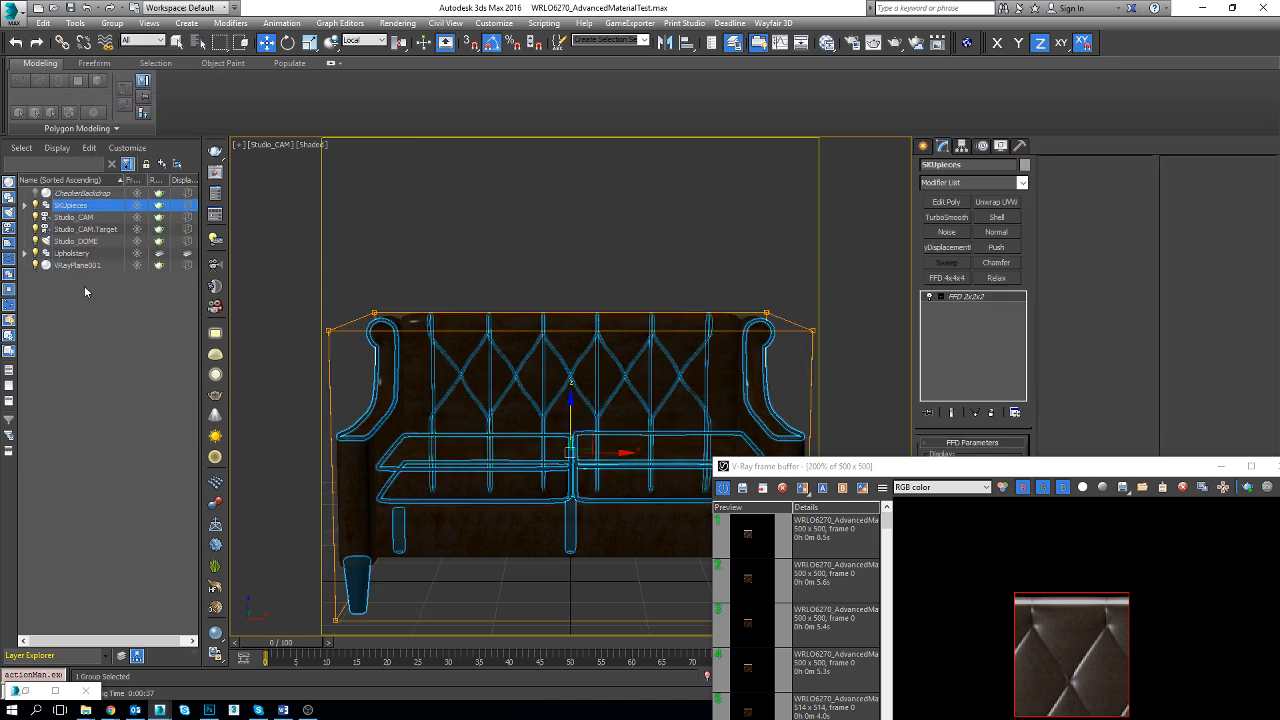
Combine the Upholstery and SKUpieces groups into one group named SKU_complete
click(72, 253)
ctrl+click(70, 205)
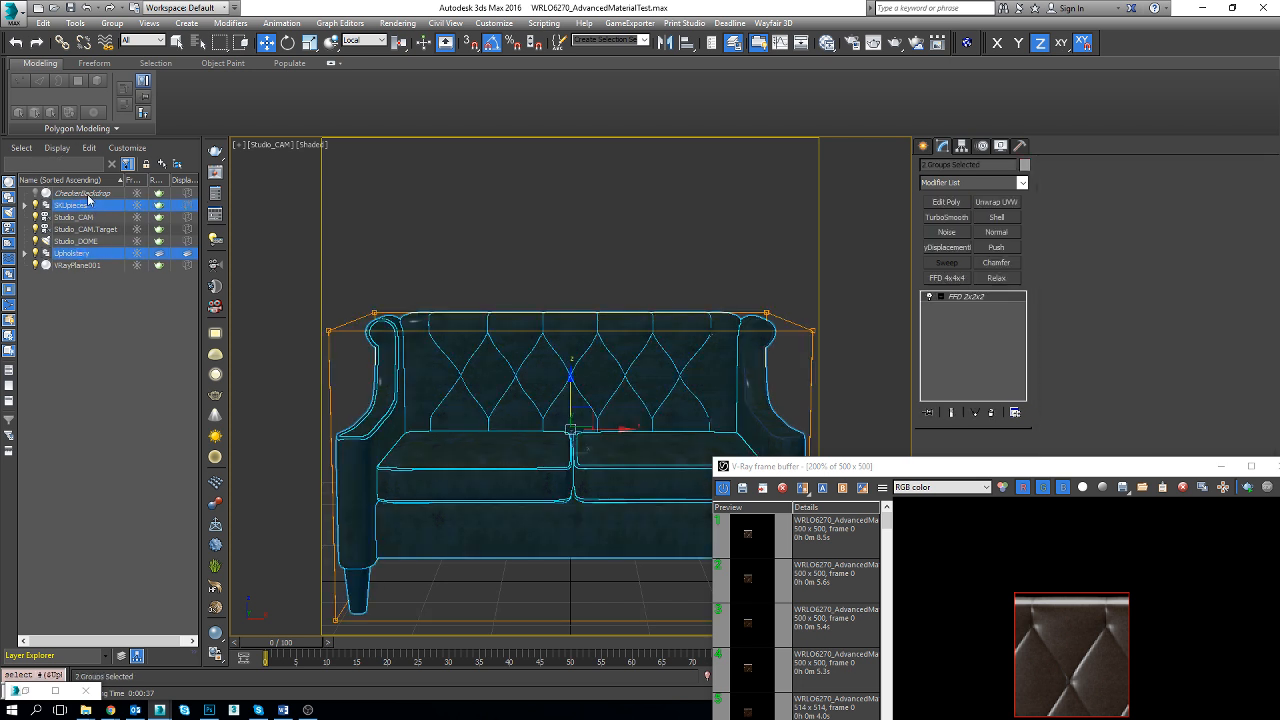
click(112, 22)
click(118, 40)
text(SKU_)
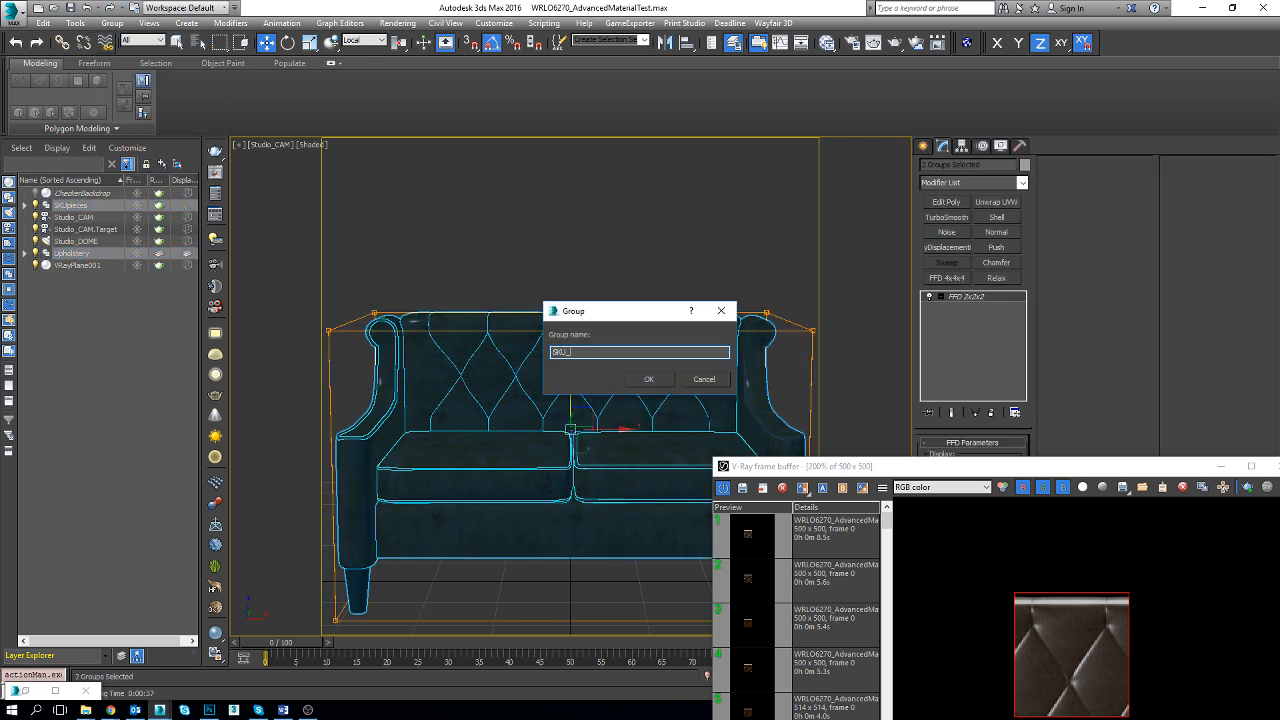
text(complete)
key(Return)
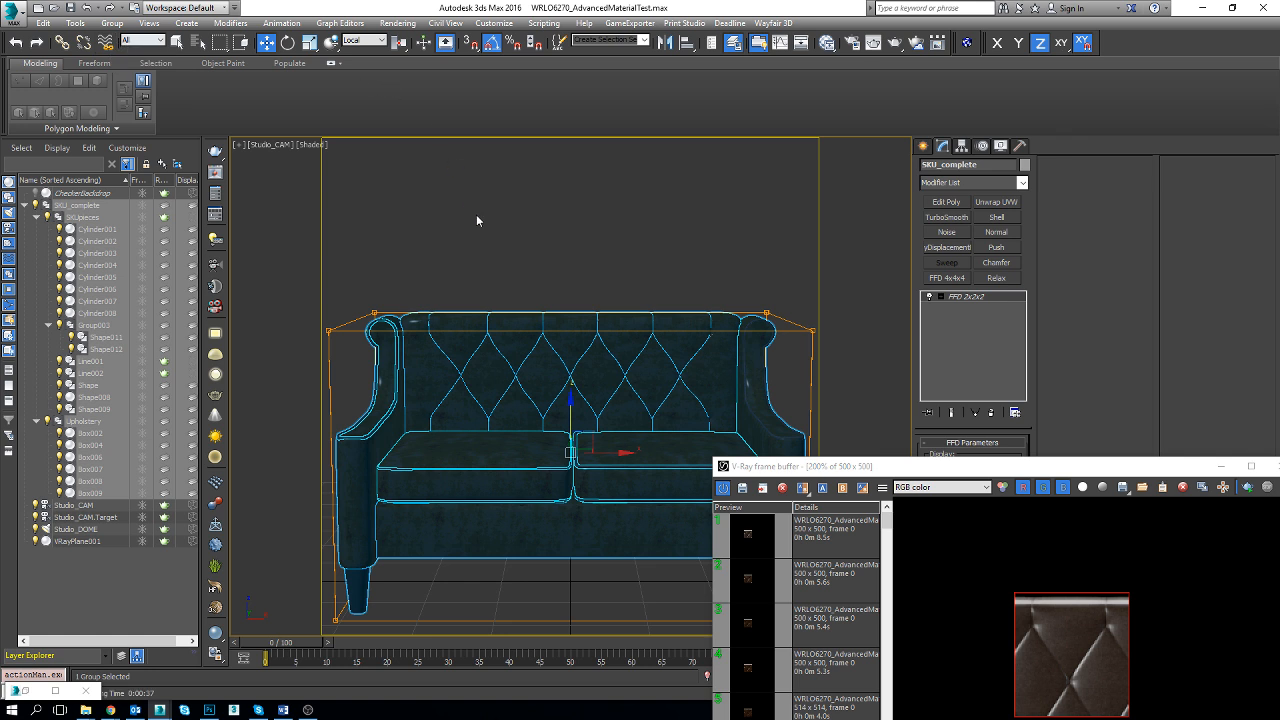
Rotate the SKU_complete group 30 degrees about its vertical axis and reframe the sofa in the Studio_CAM view
click(477, 221)
click(567, 400)
key(e)
drag(592, 496, 574, 502)
drag(863, 469, 1163, 646)
middle_drag(723, 486, 724, 483)
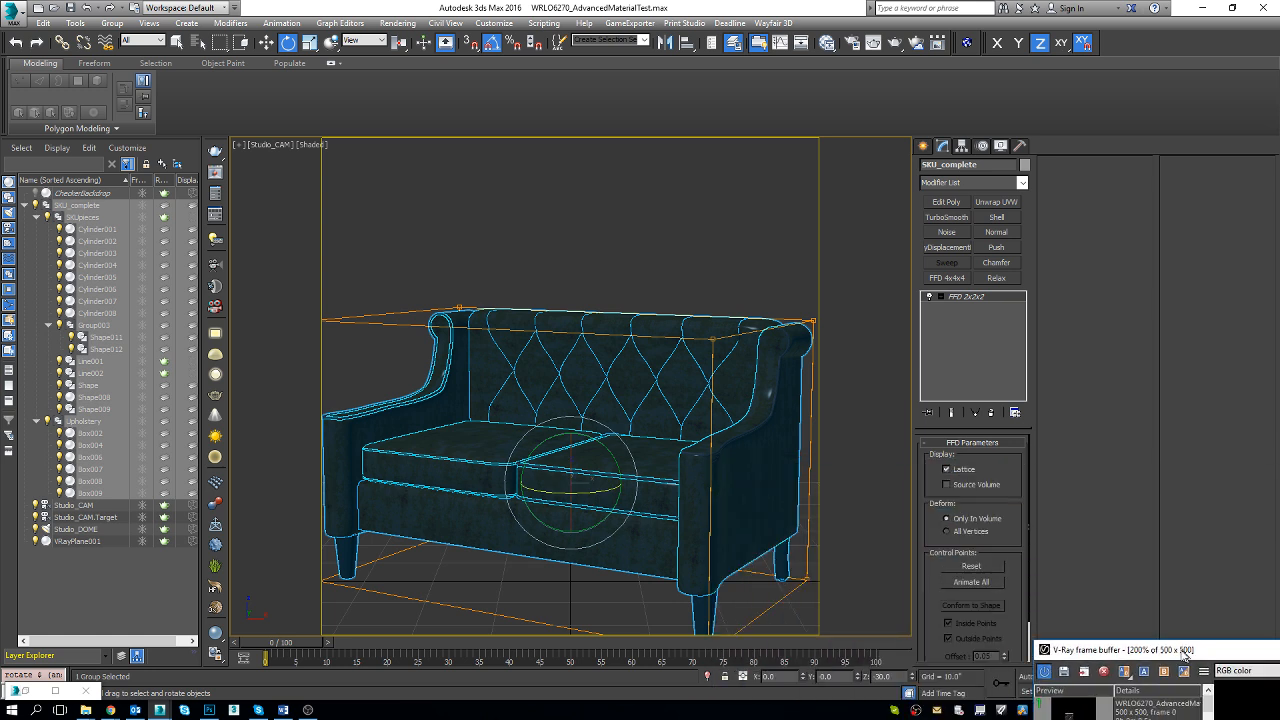
drag(726, 481, 729, 470)
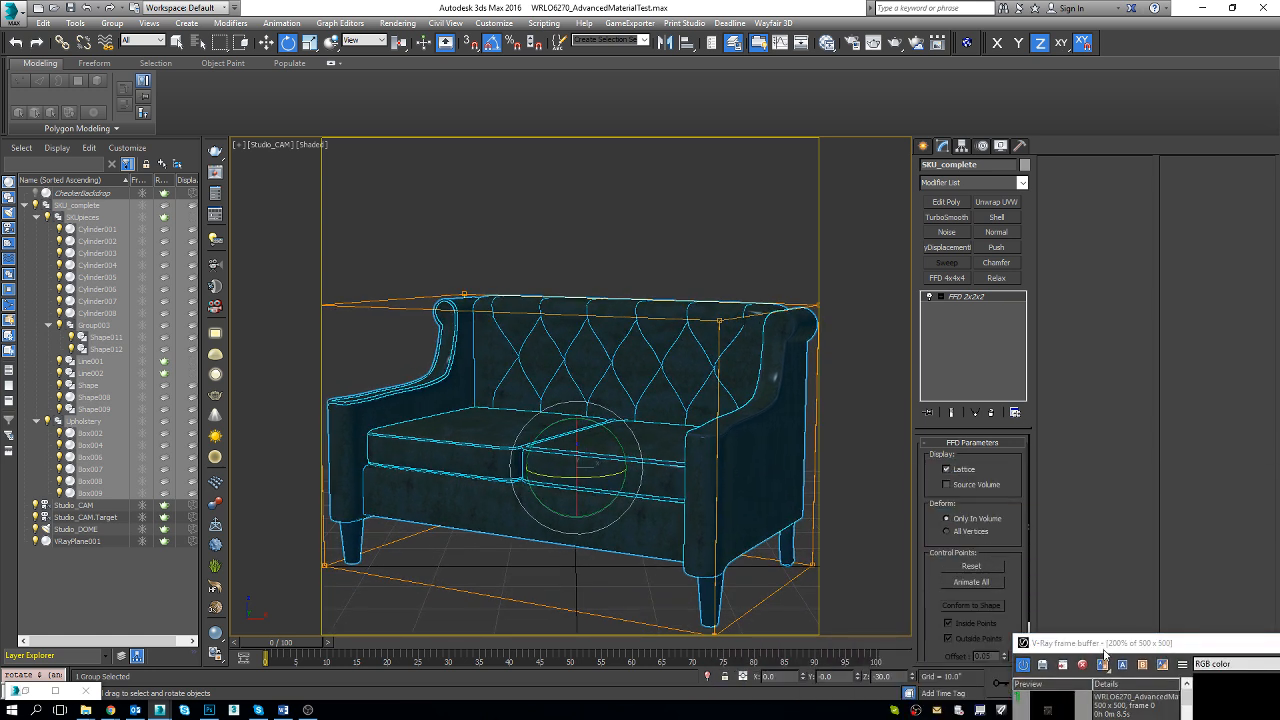
Widen the frame buffer, show the image at 100%, turn off region rendering, and render the whole sofa
drag(1102, 645, 253, 136)
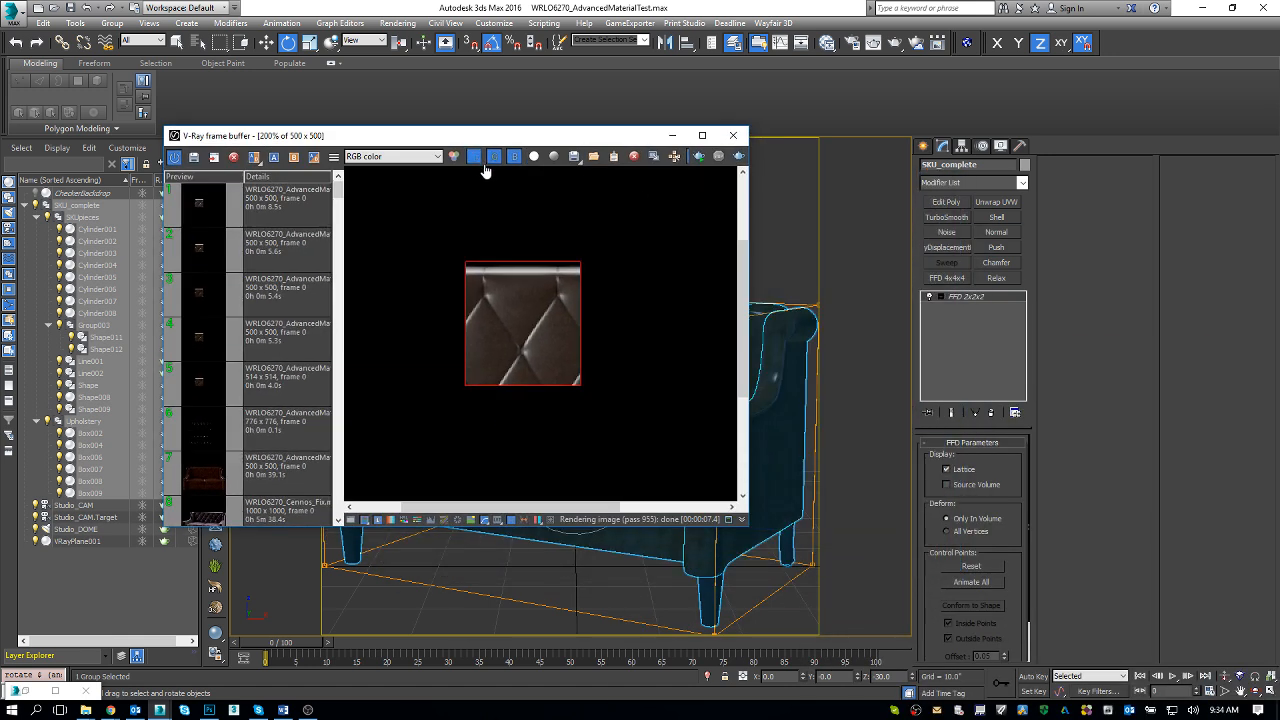
drag(752, 213, 958, 213)
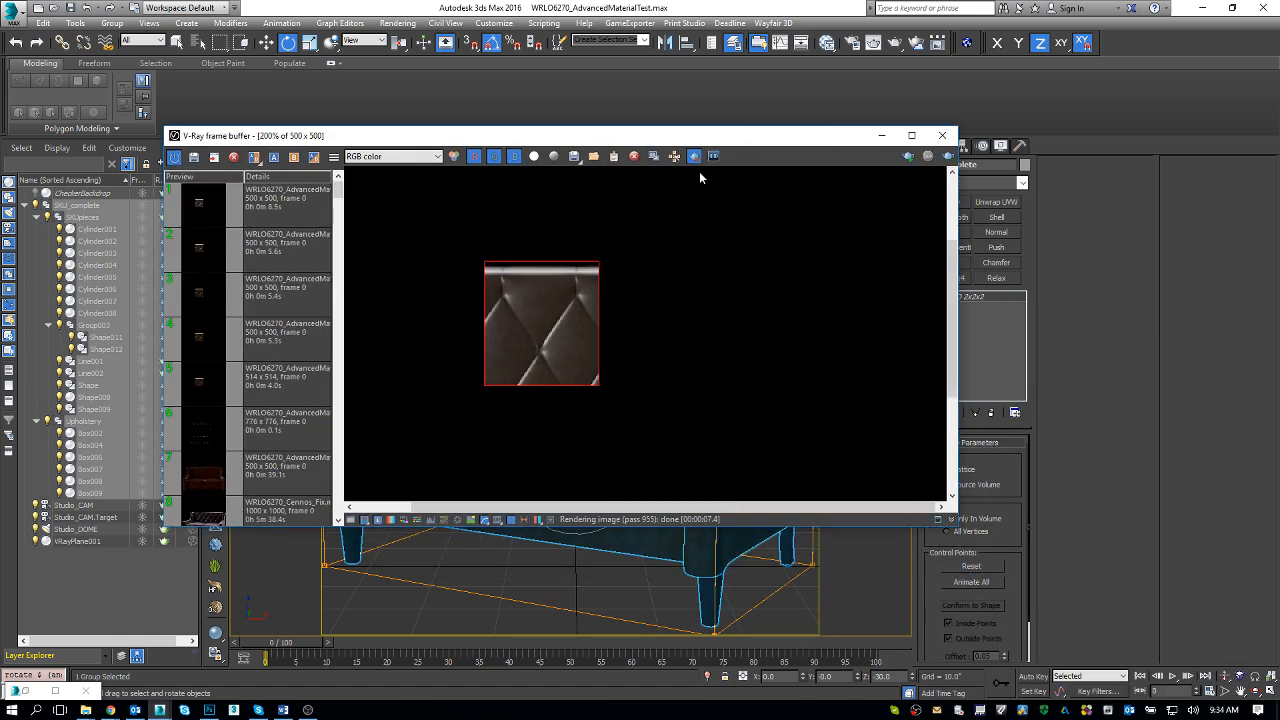
scroll(640, 330, down, 1)
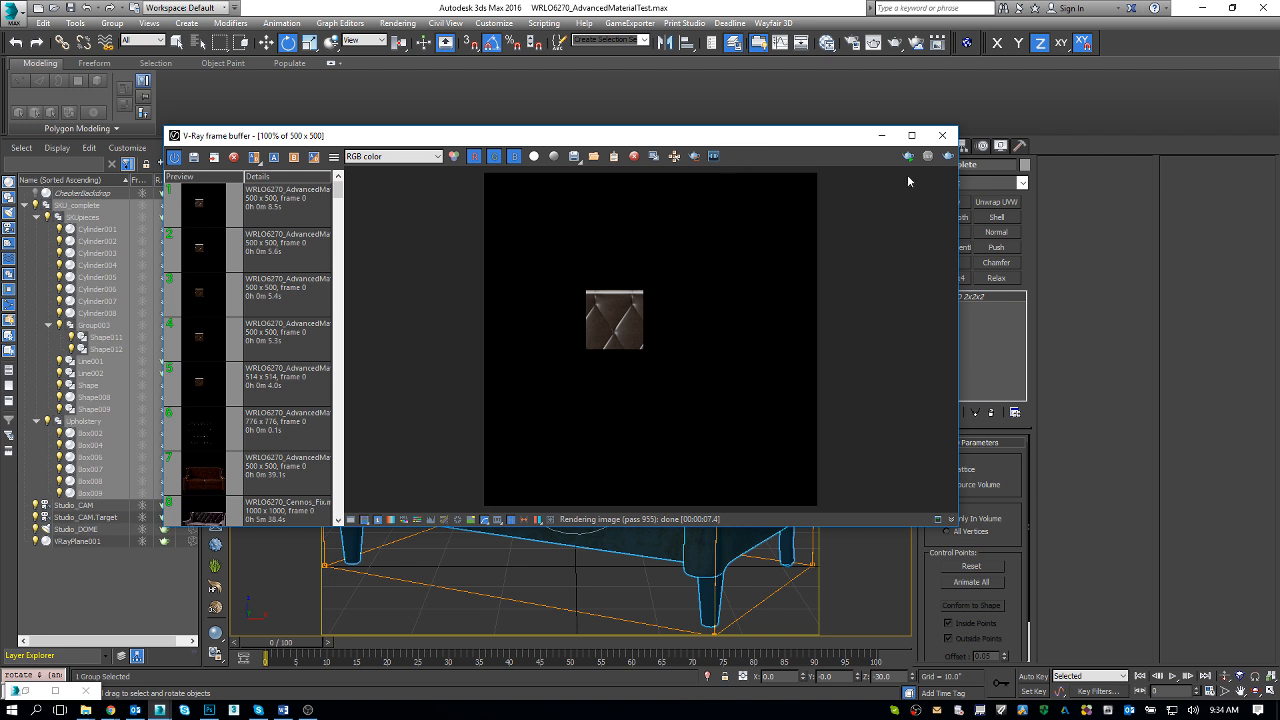
click(947, 156)
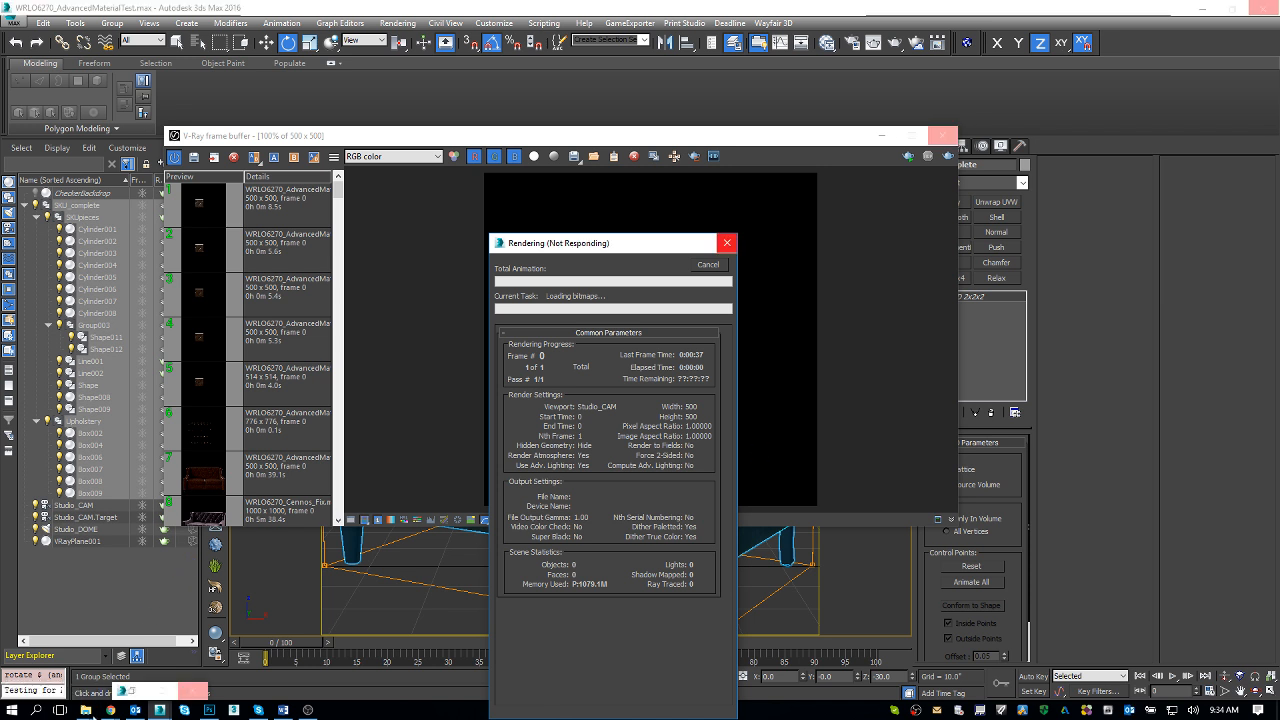
click(86, 710)
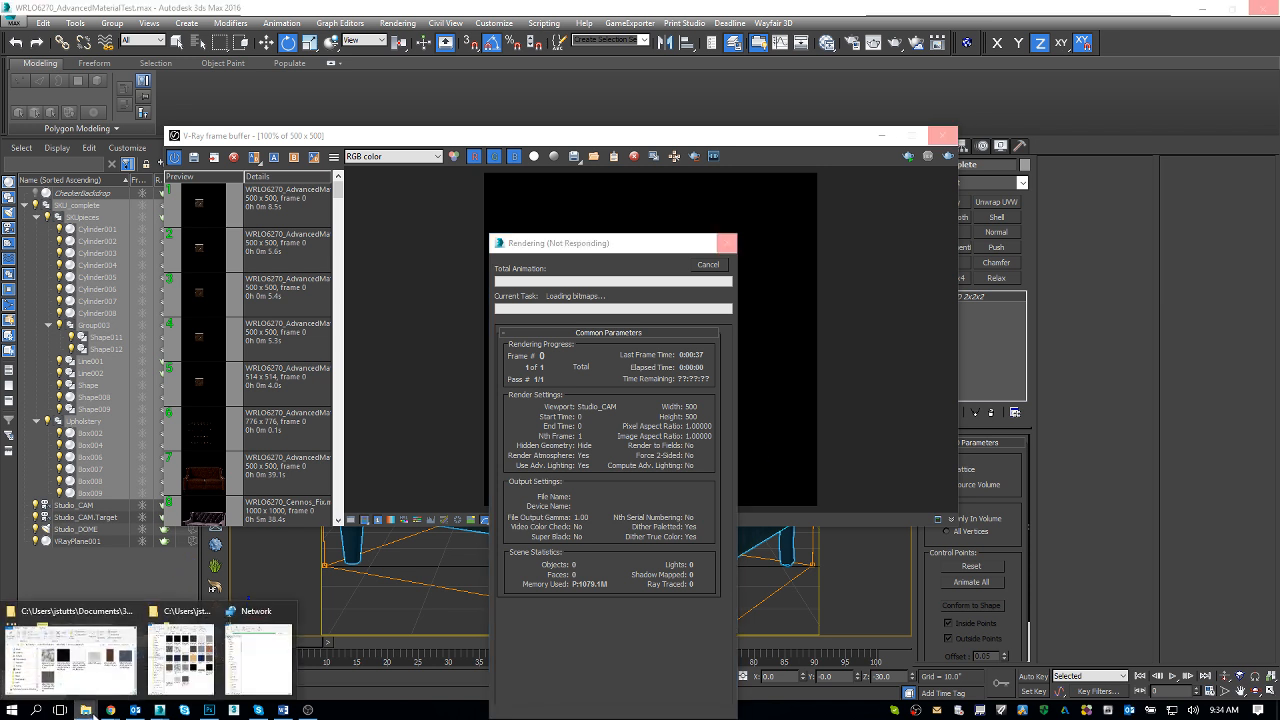
click(262, 670)
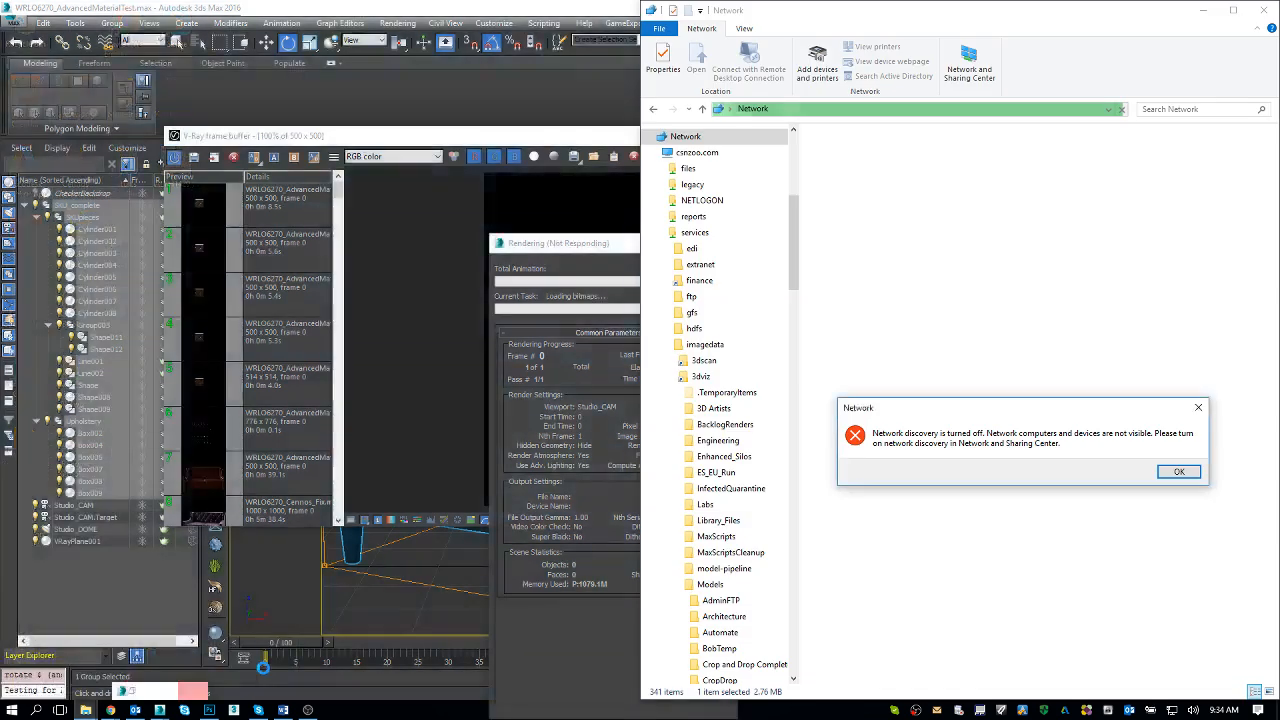
click(1178, 471)
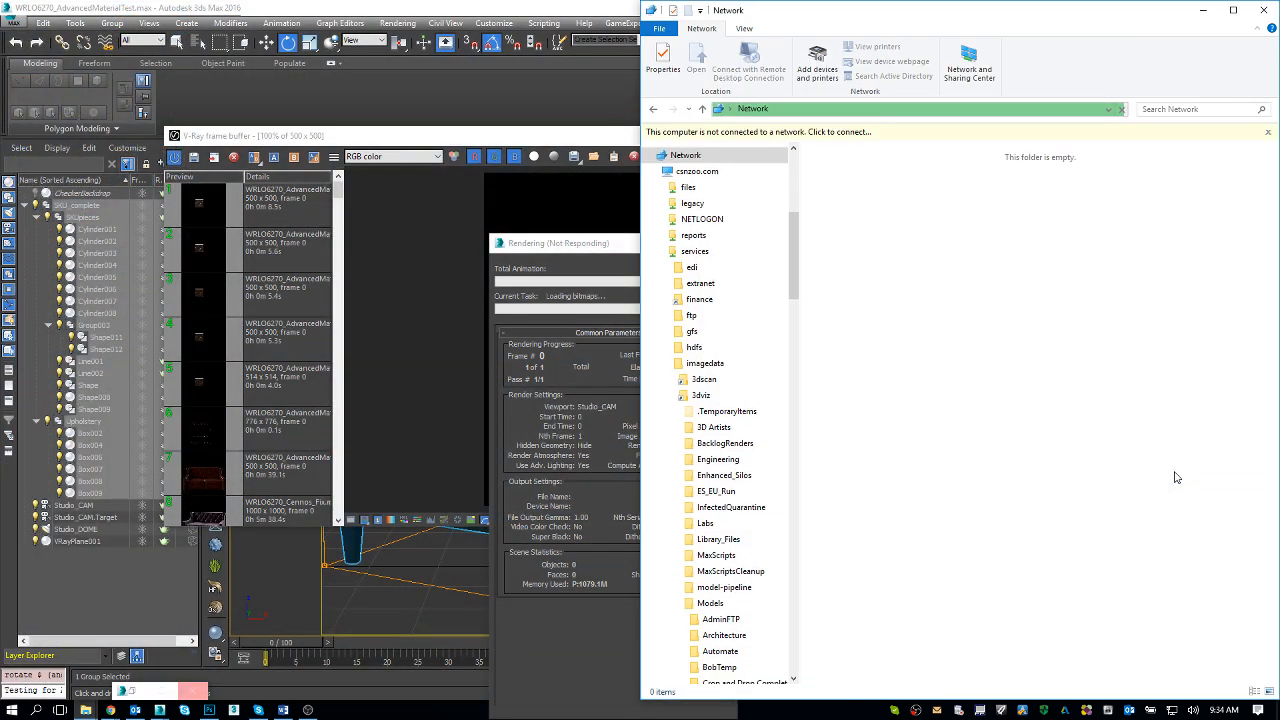
click(1268, 10)
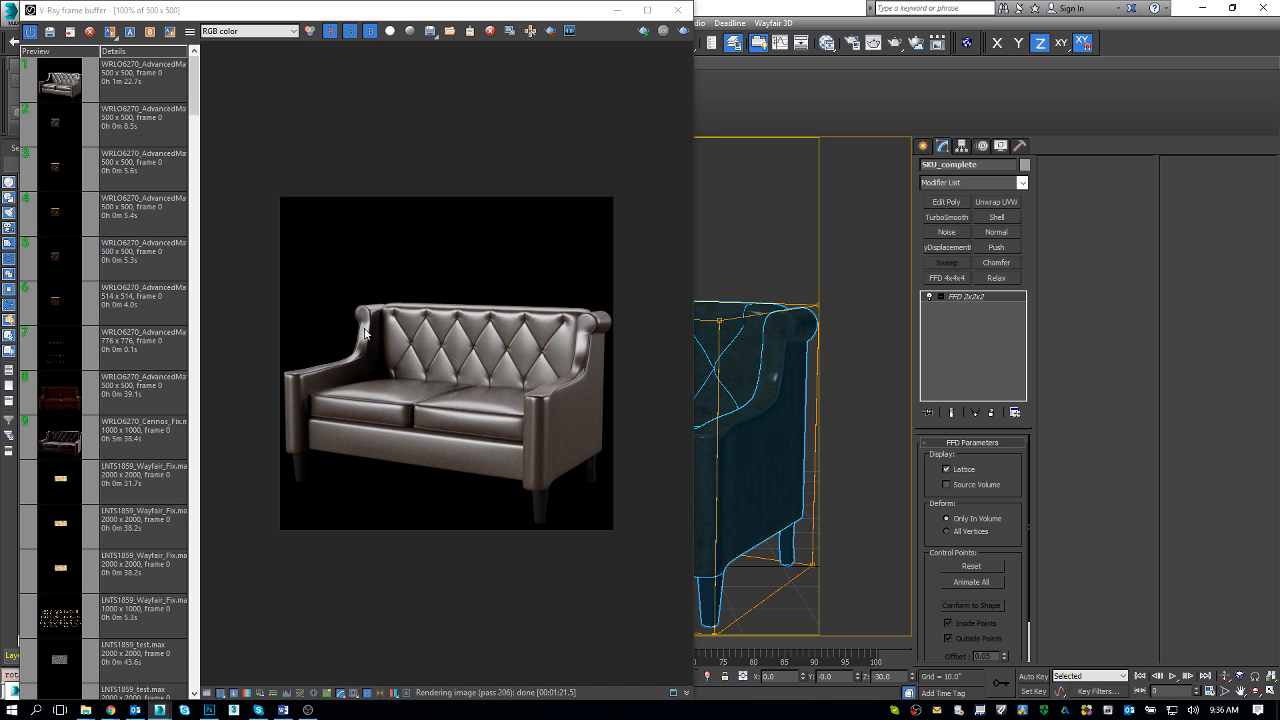
Set the LeatherMaterial's refraction IOR to 2.0 and render the sofa again
key(m)
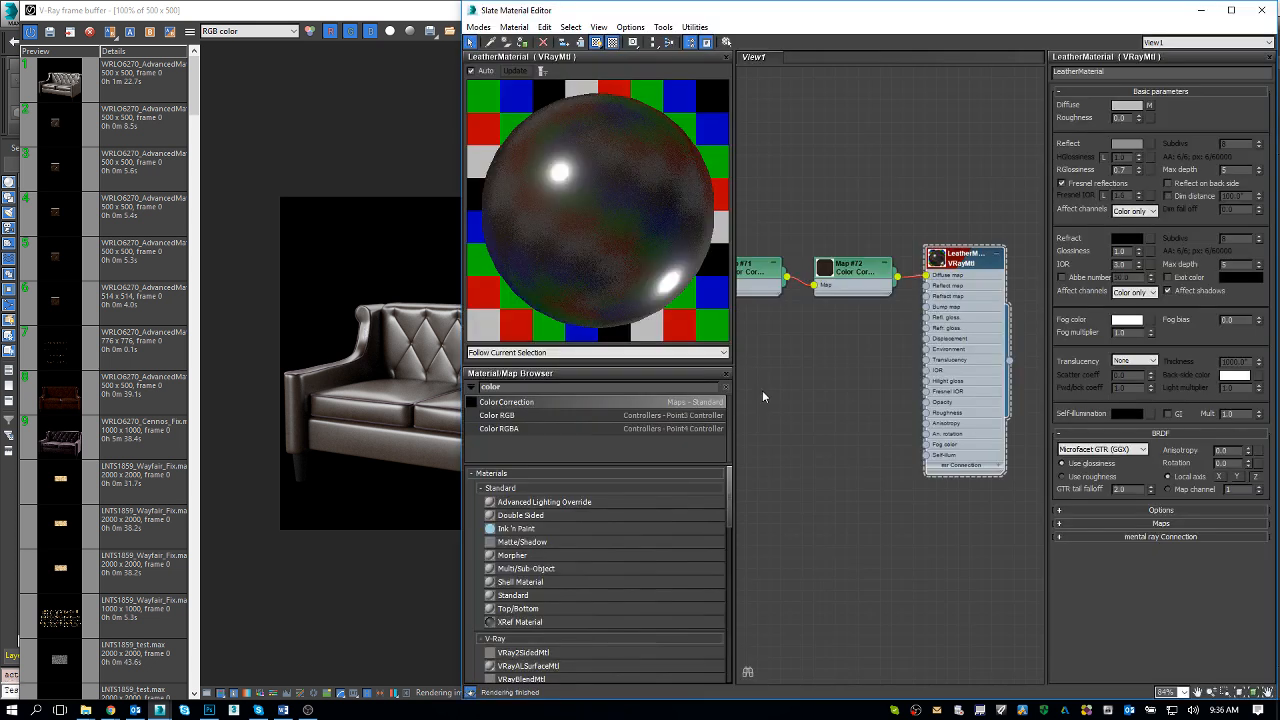
double_click(1120, 264)
text(2)
key(Return)
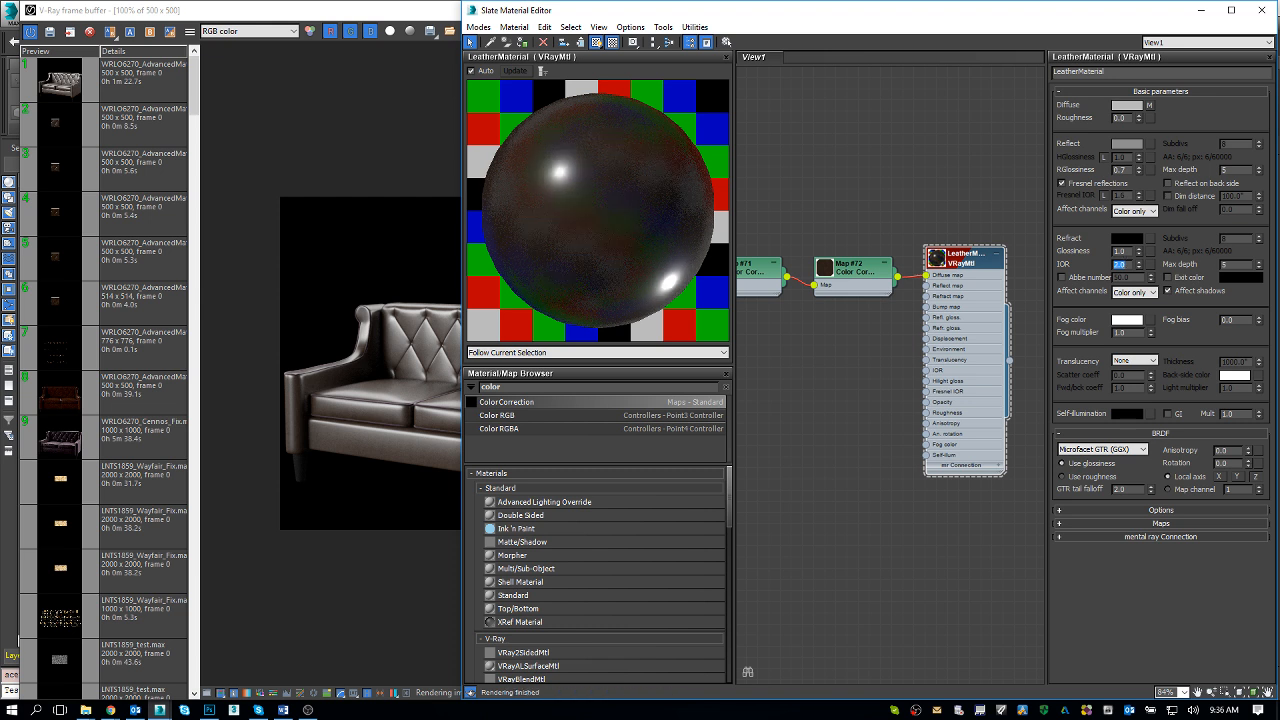
key(shift+q)
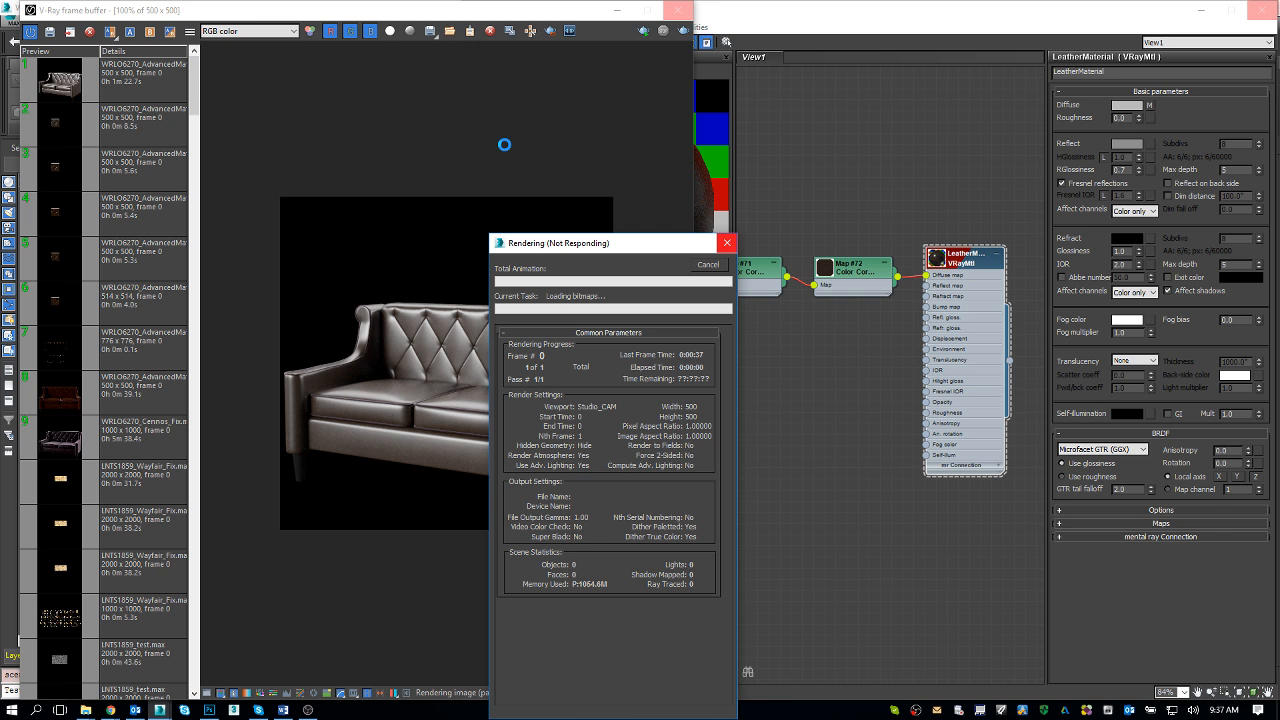
key(alt+Tab)
key(Tab)
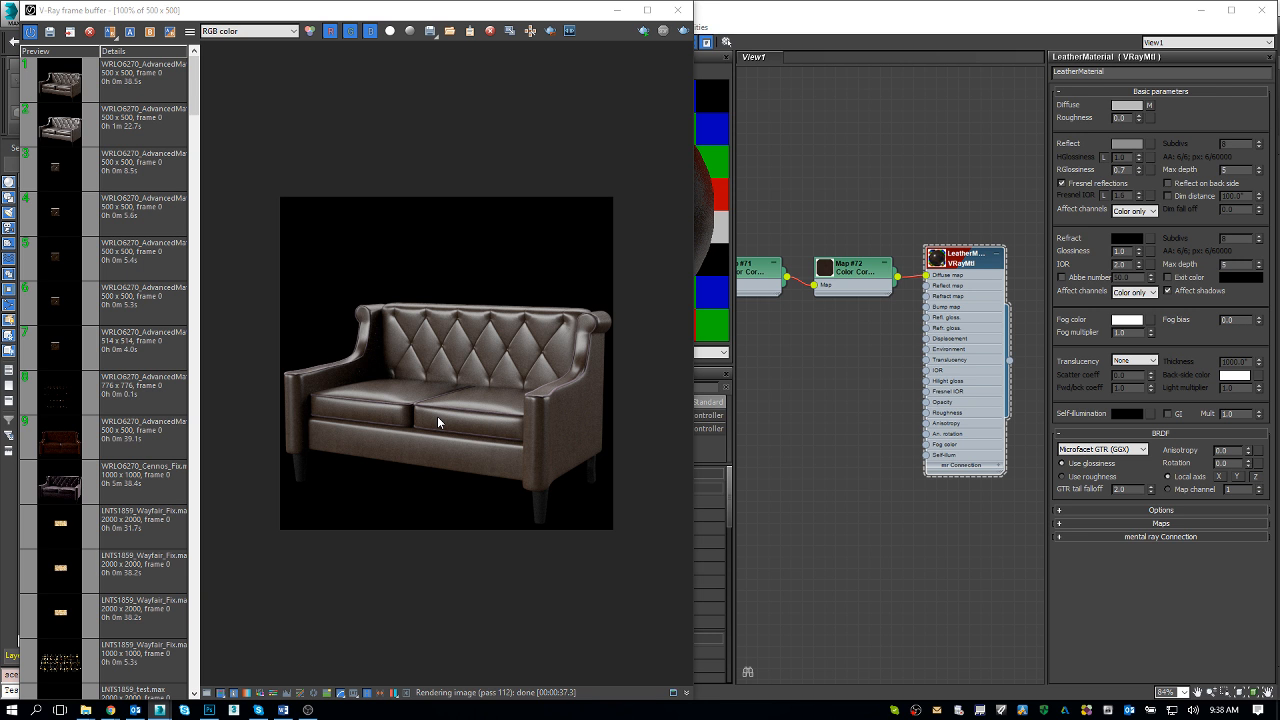
Set the Reinhard color mapping burn value to 0.8 in the V-Ray render settings and render the sofa
drag(395, 3, 398, 65)
click(803, 4)
drag(803, 4, 803, 191)
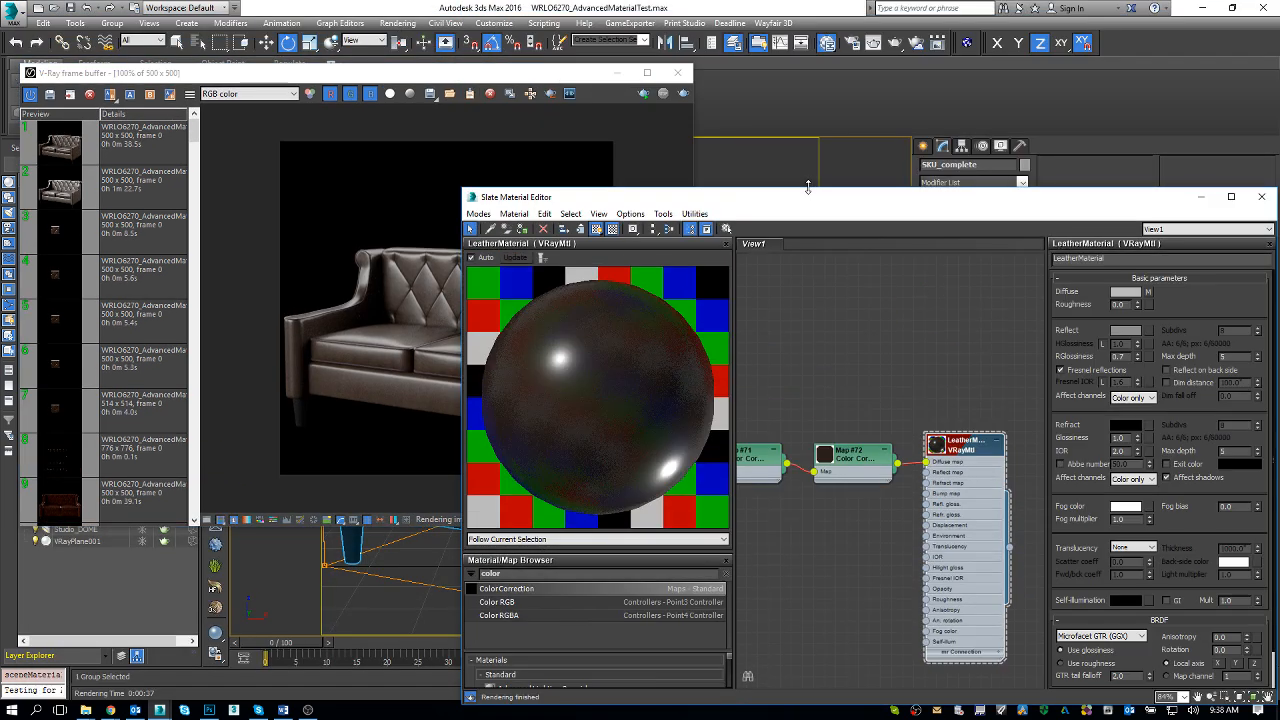
click(855, 45)
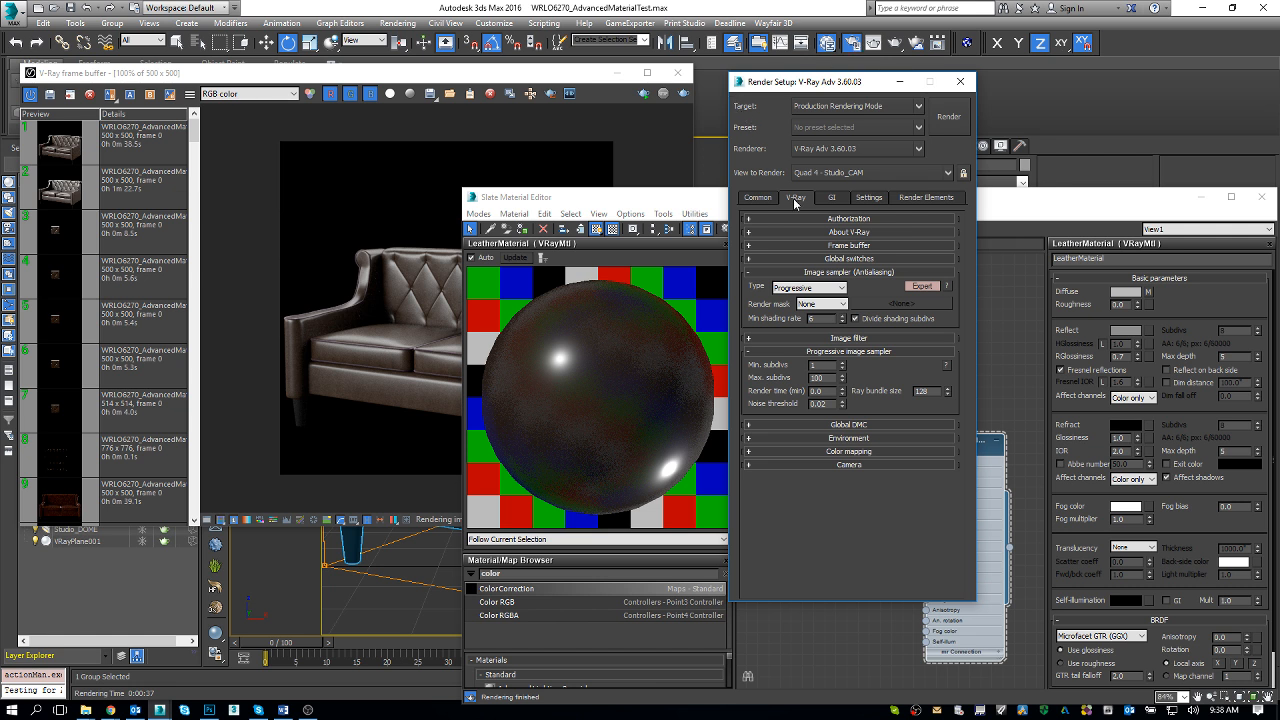
click(862, 453)
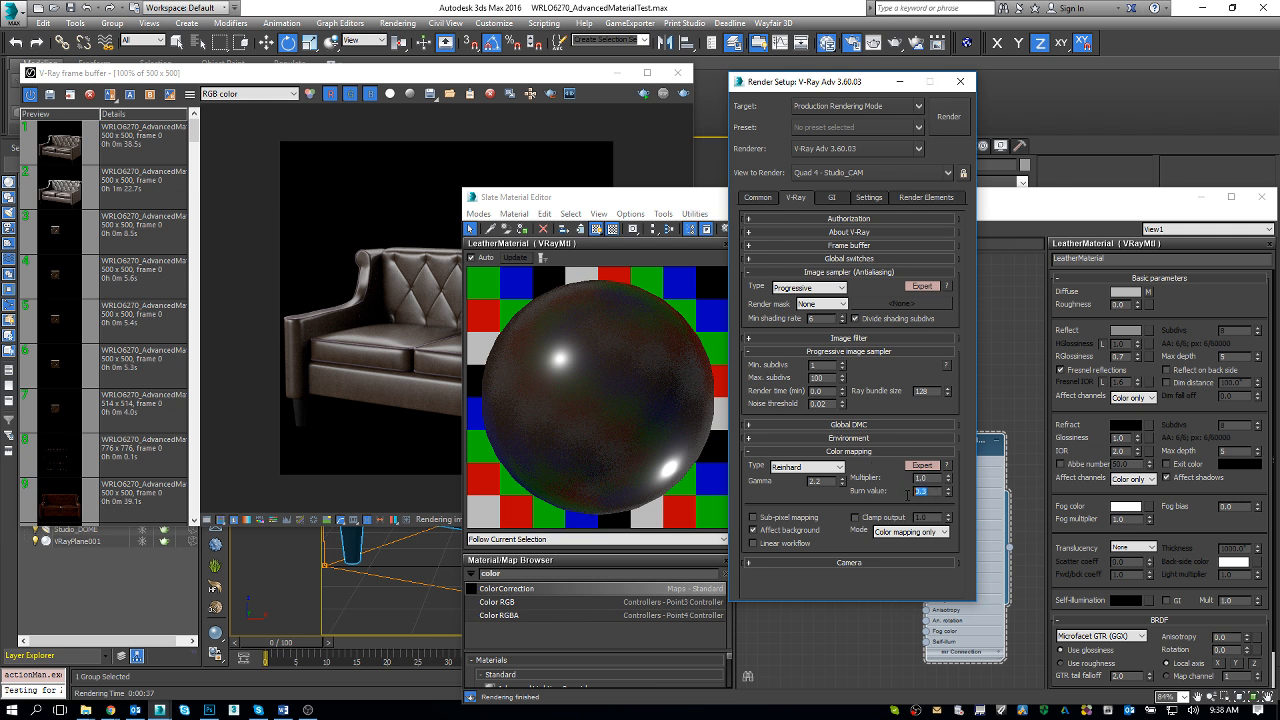
drag(930, 493, 895, 492)
drag(929, 491, 900, 492)
text(.8)
key(Return)
click(443, 312)
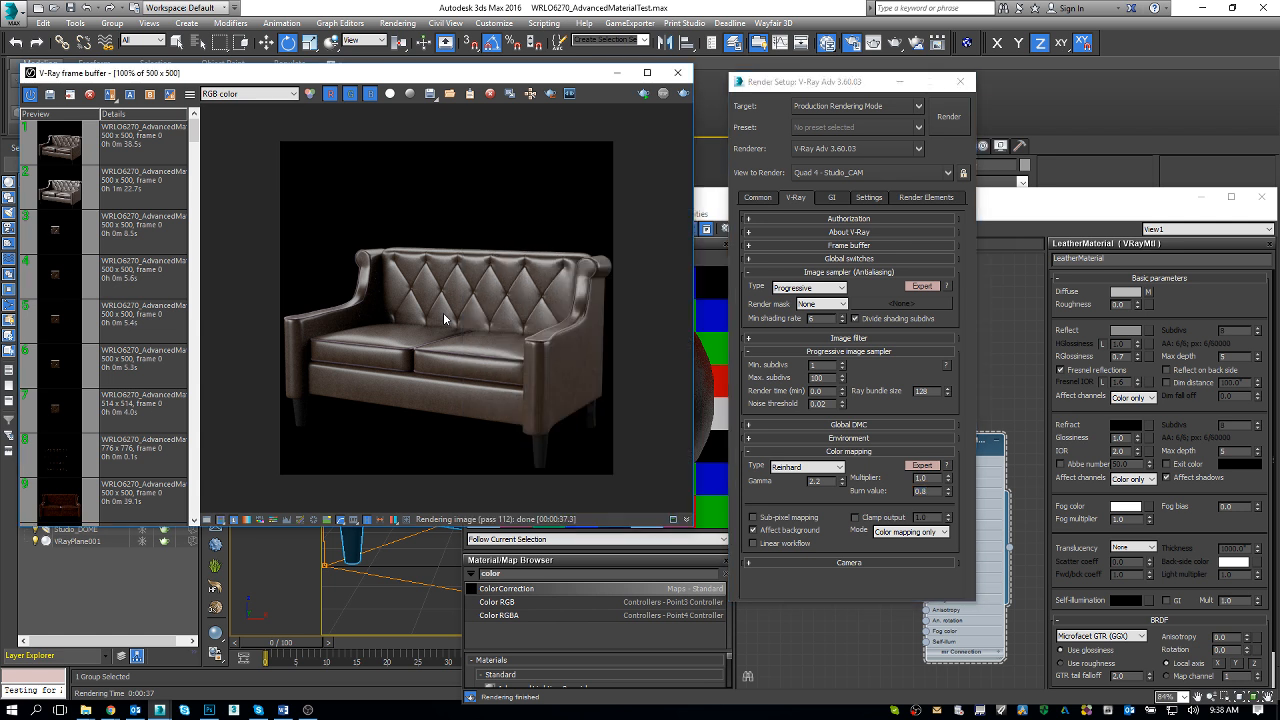
click(682, 95)
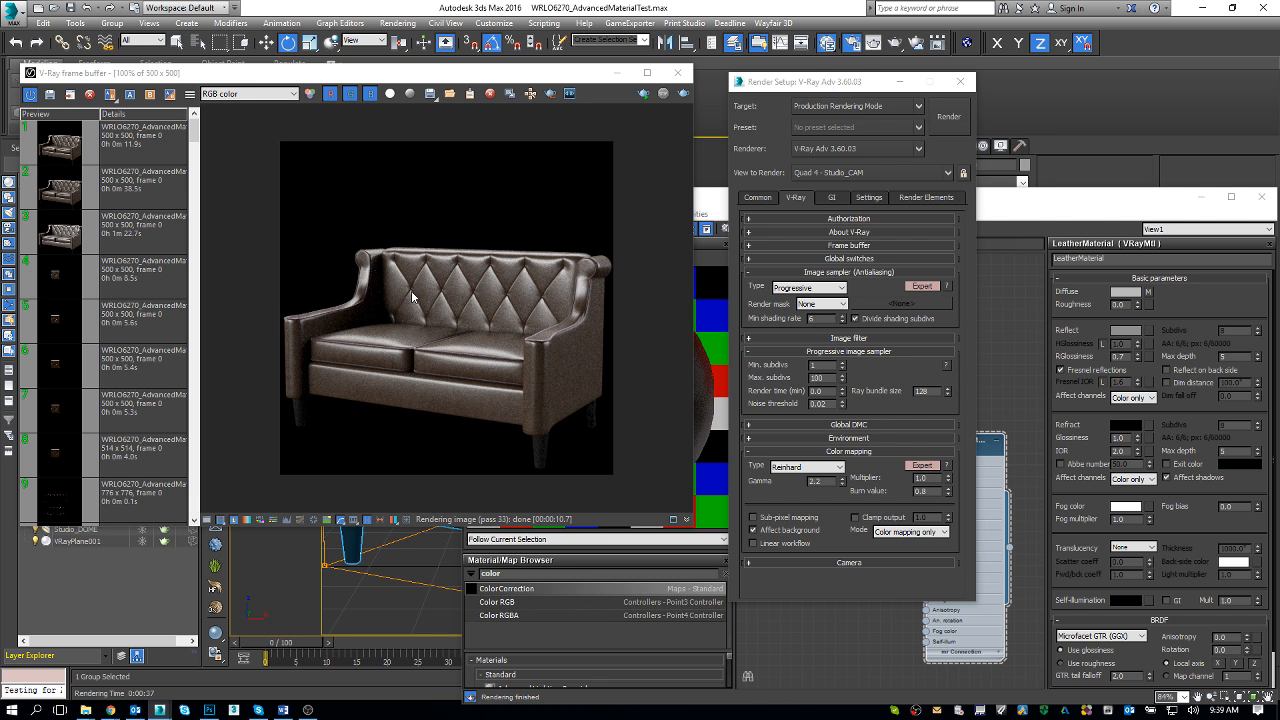
Compare the two most recent sofa renders in the frame buffer history, looking at the highlights on the leather
double_click(72, 193)
double_click(70, 154)
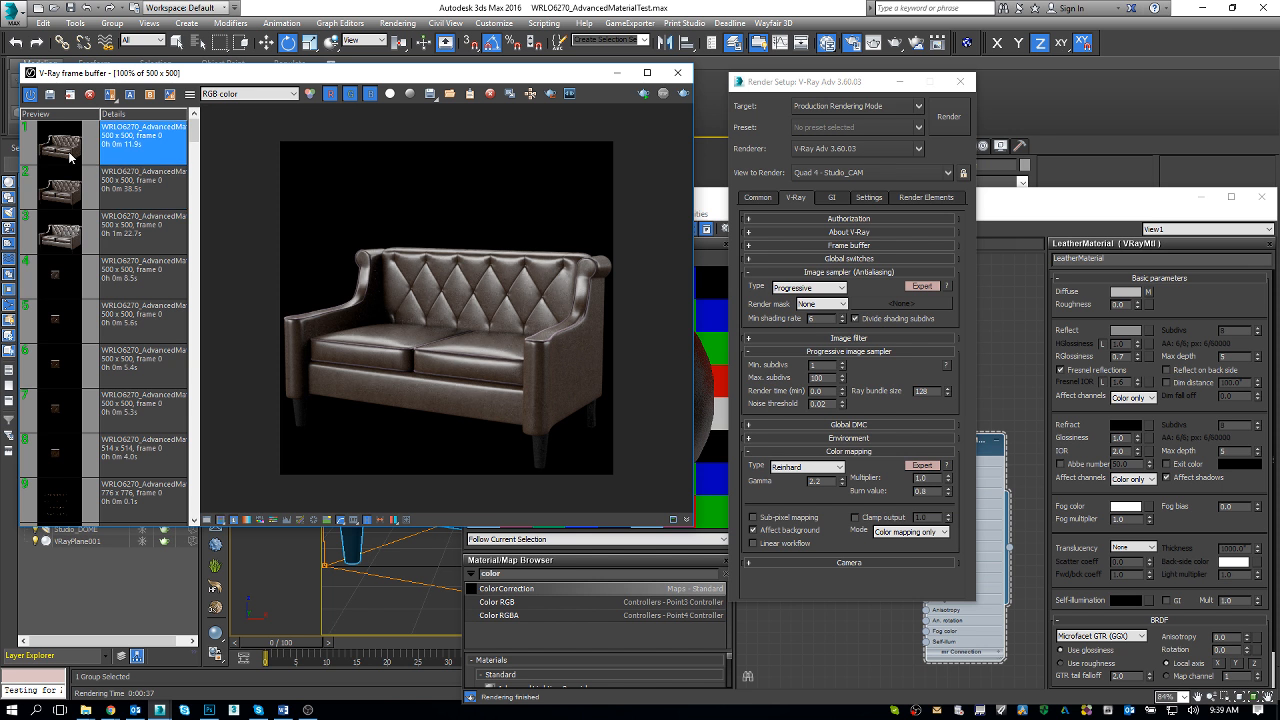
double_click(64, 189)
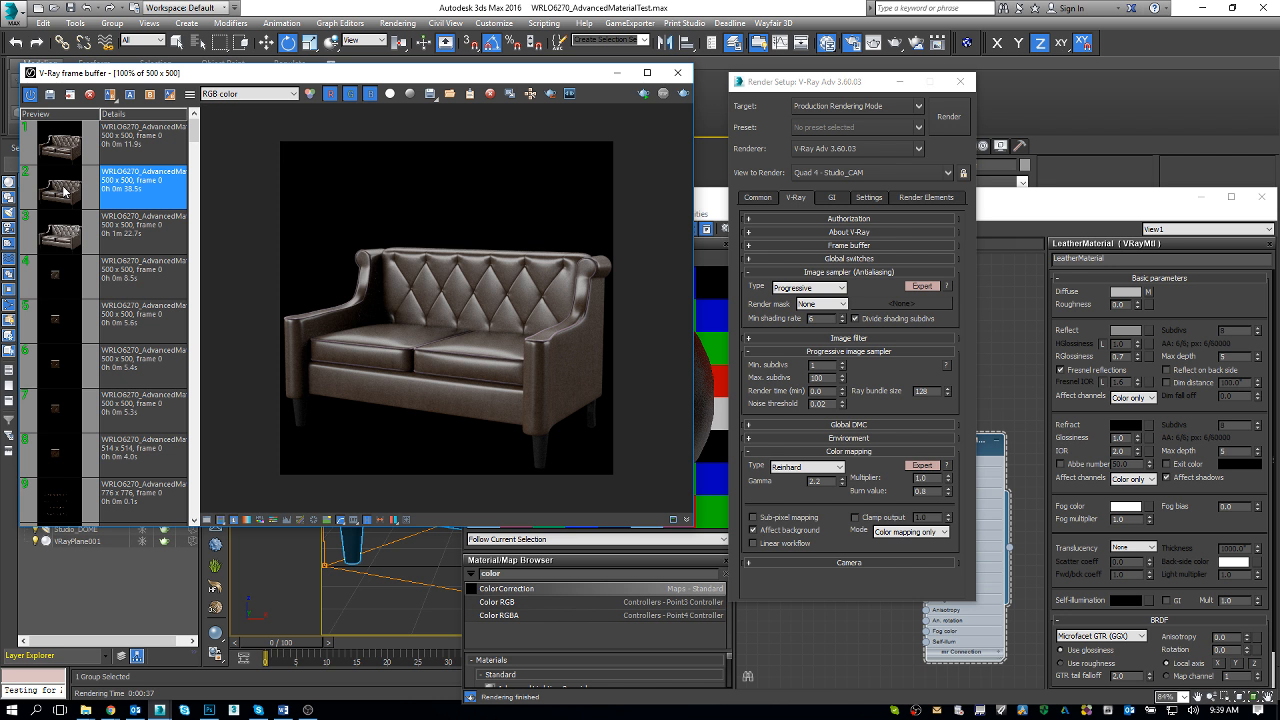
click(63, 150)
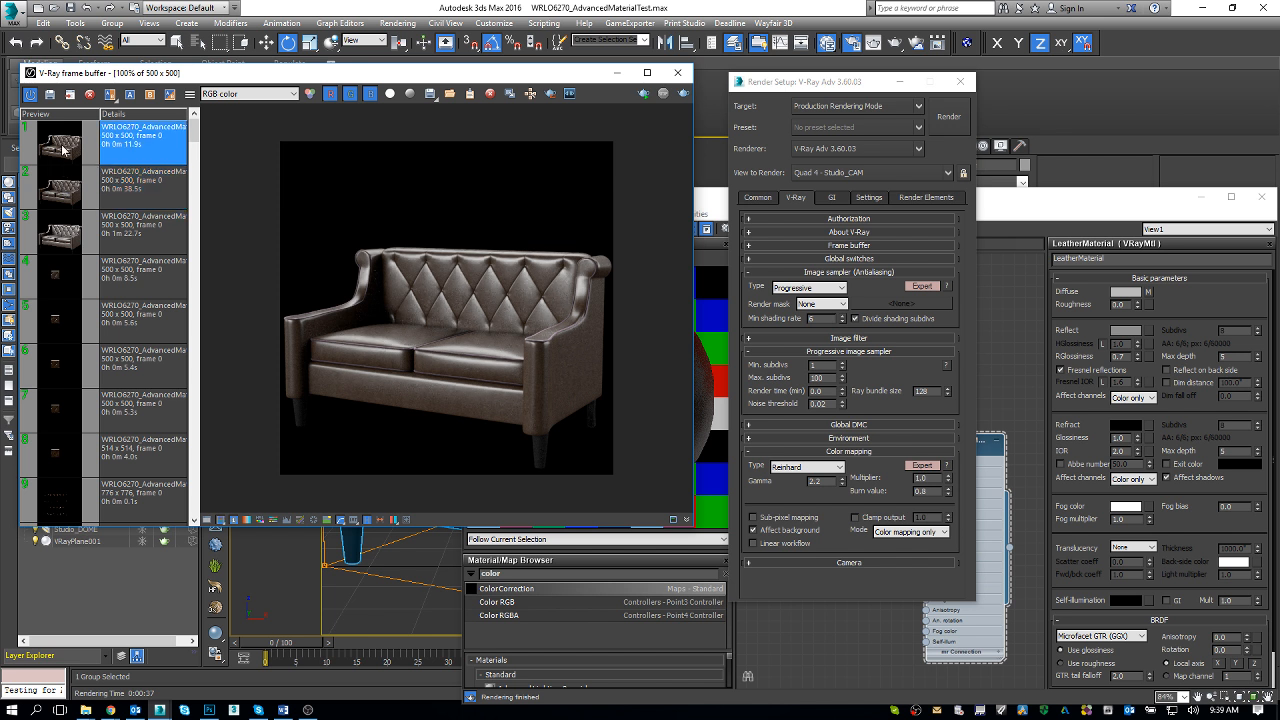
click(65, 199)
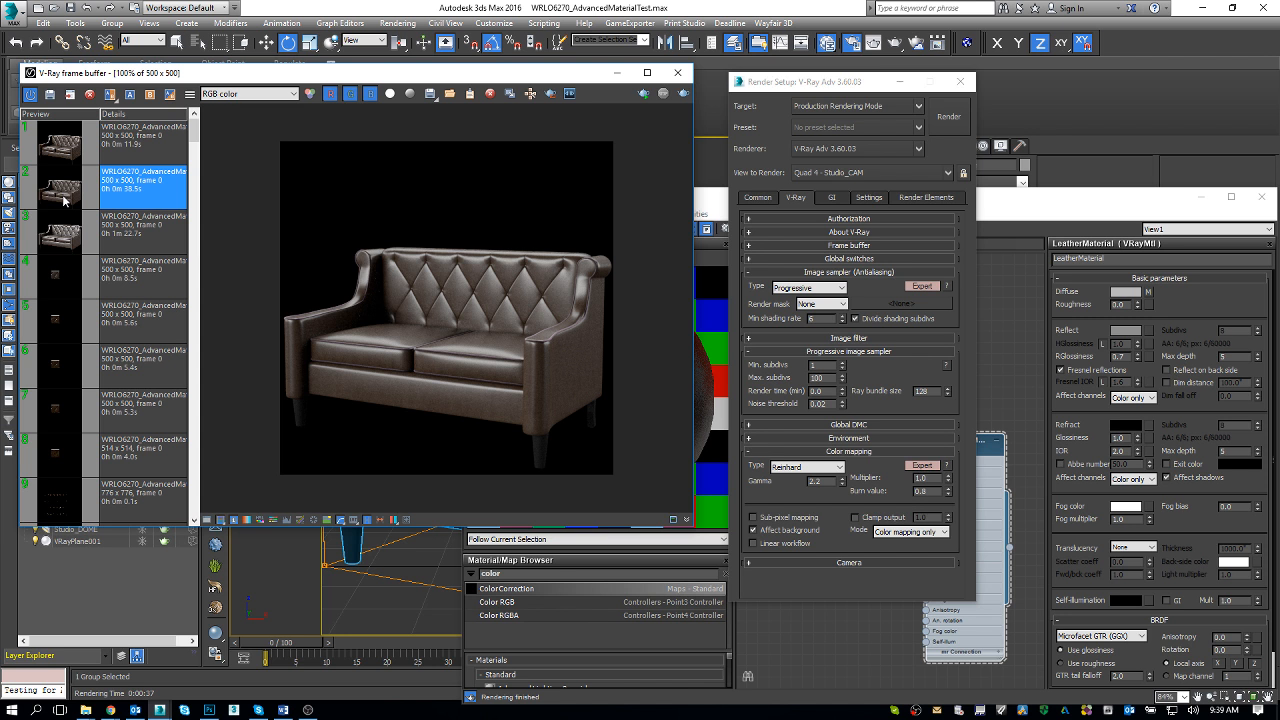
click(59, 145)
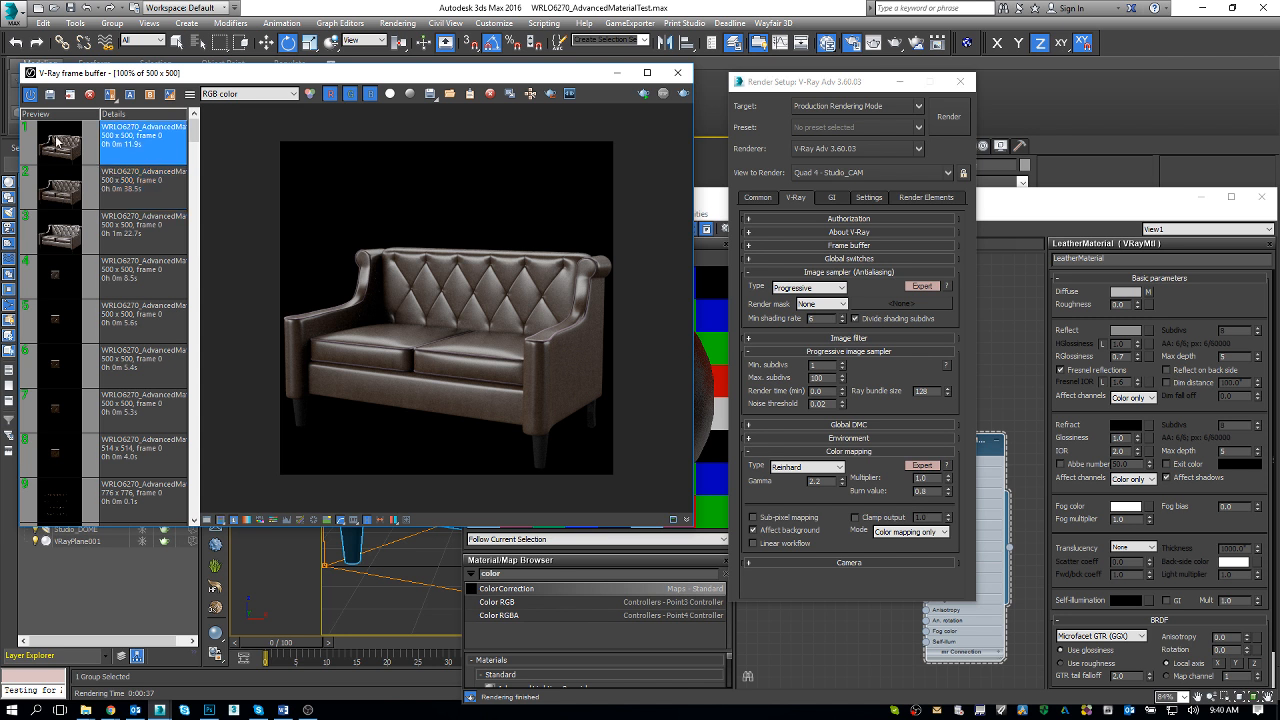
click(62, 187)
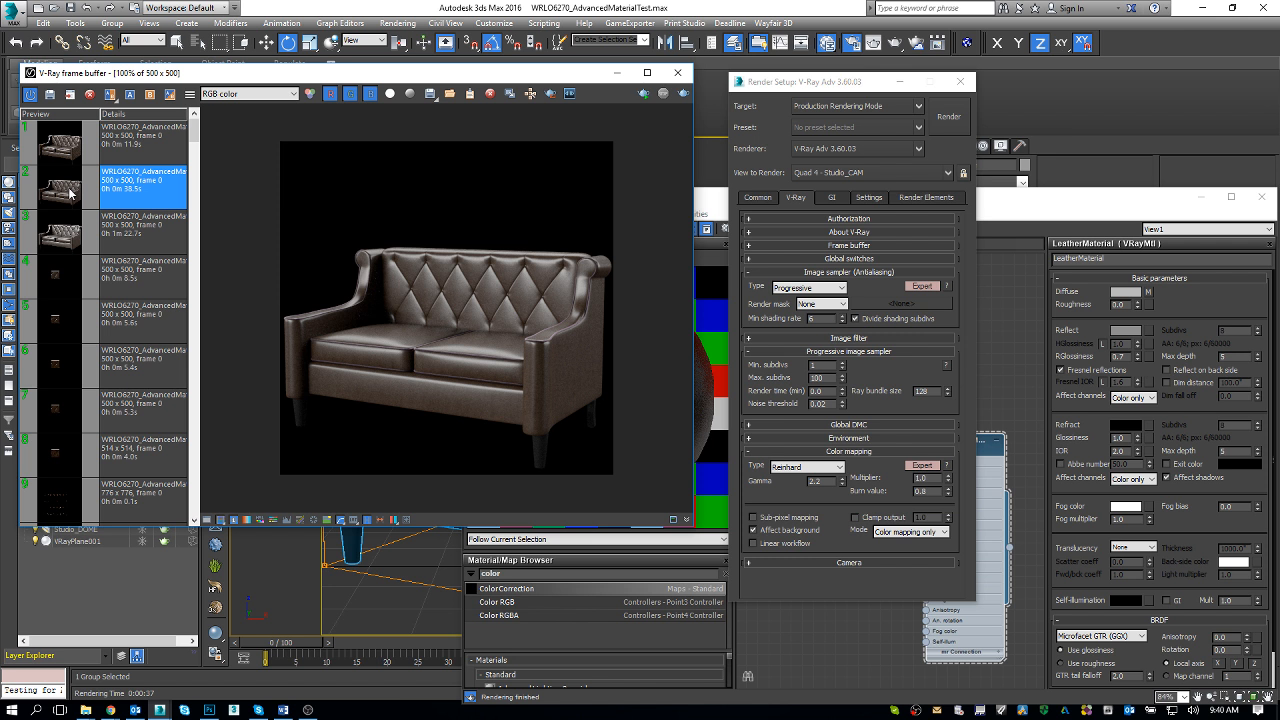
click(62, 148)
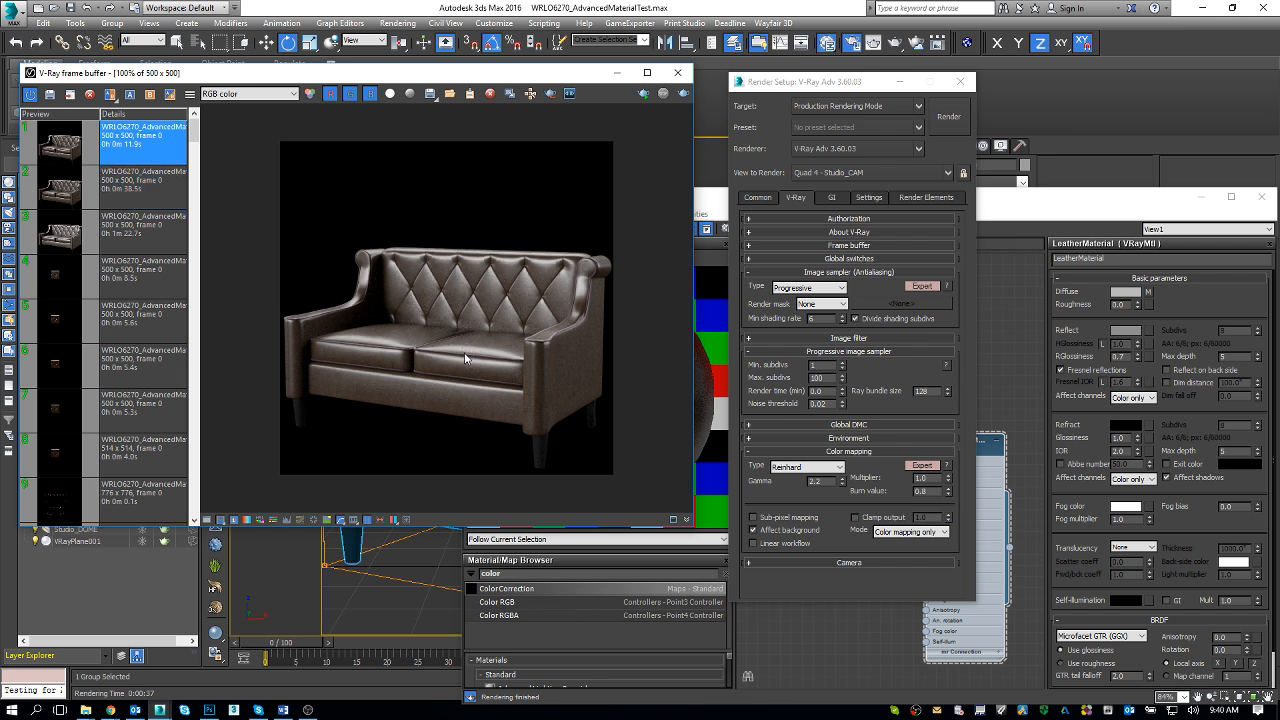
click(72, 195)
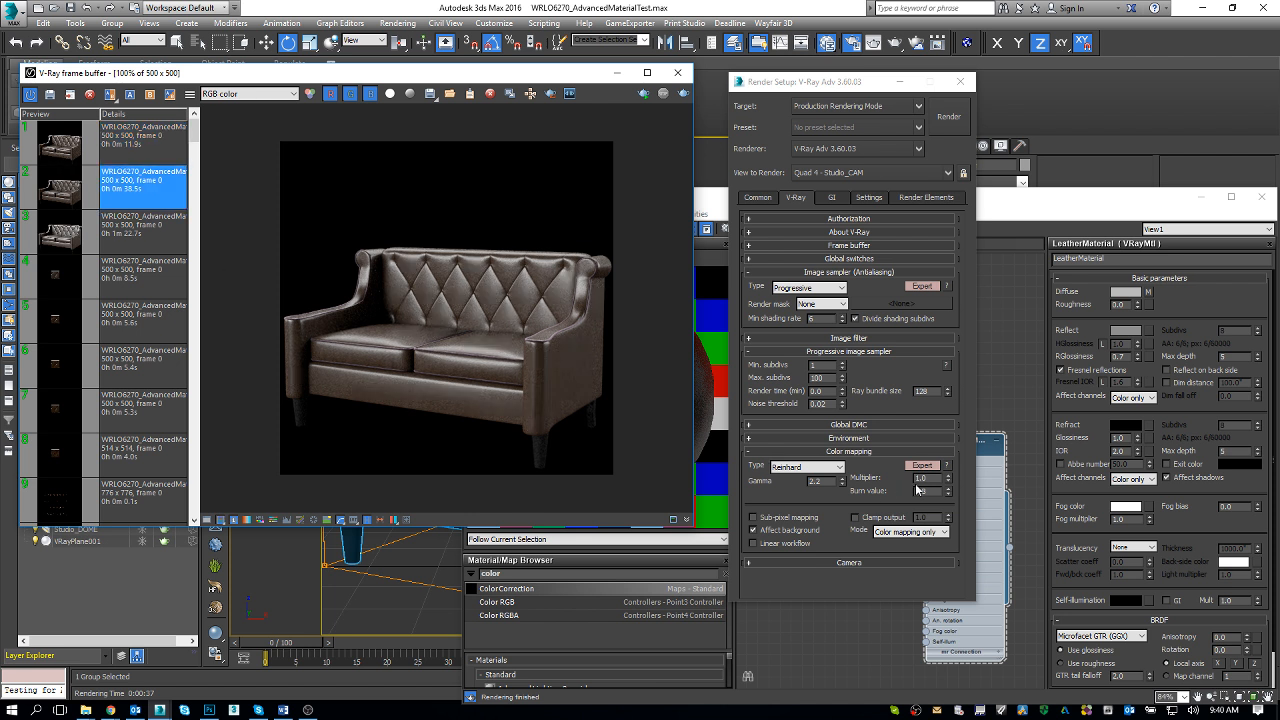
Set the color mapping burn value to 0.3 and recheck the two latest renders against each other
double_click(921, 491)
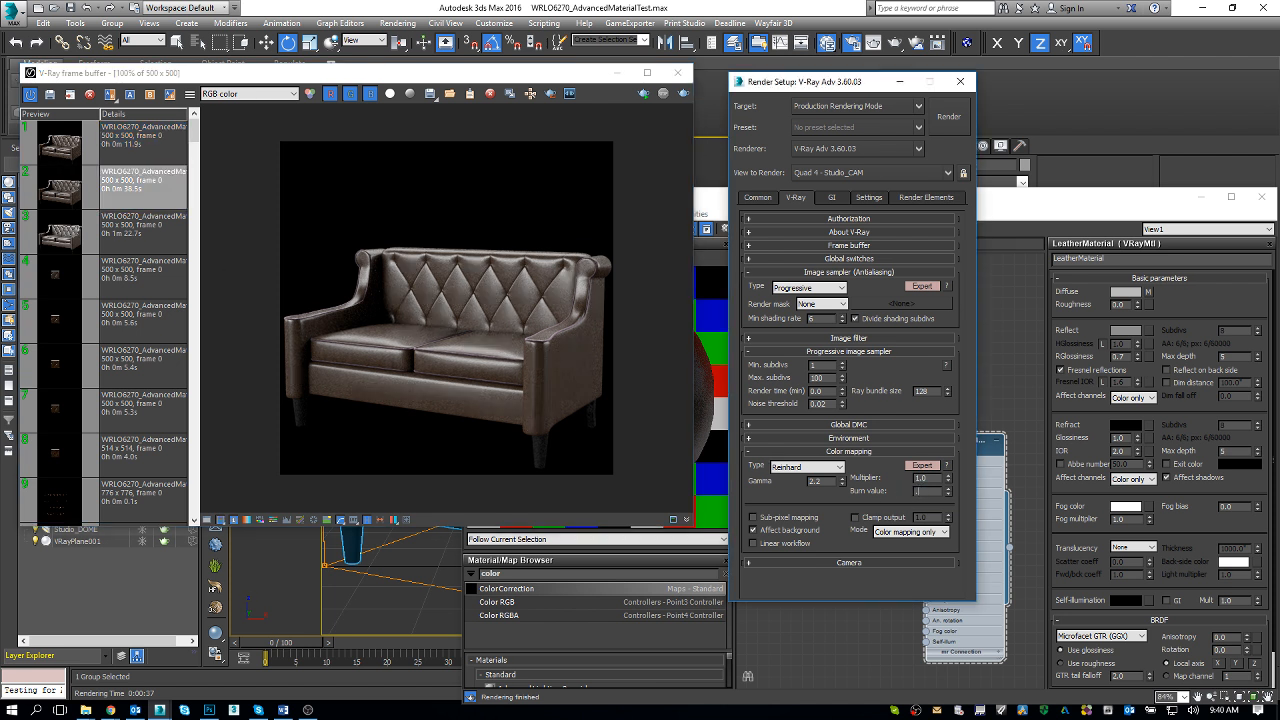
click(77, 160)
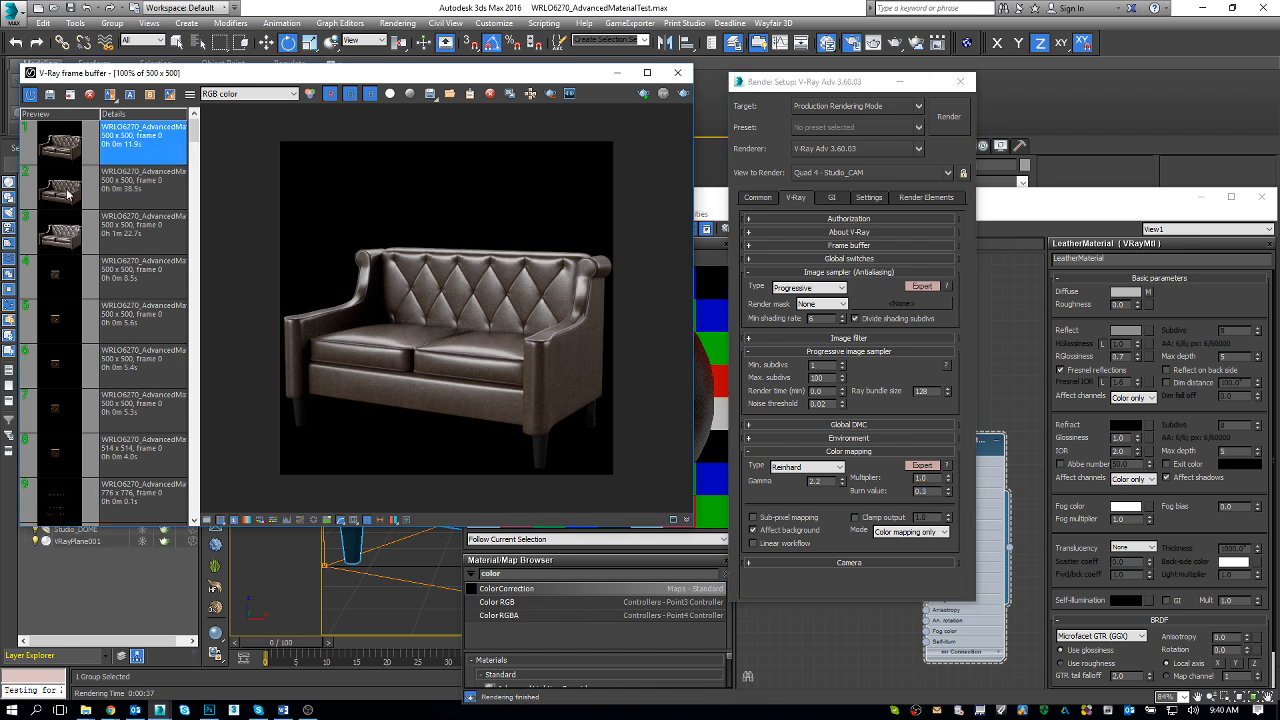
click(68, 194)
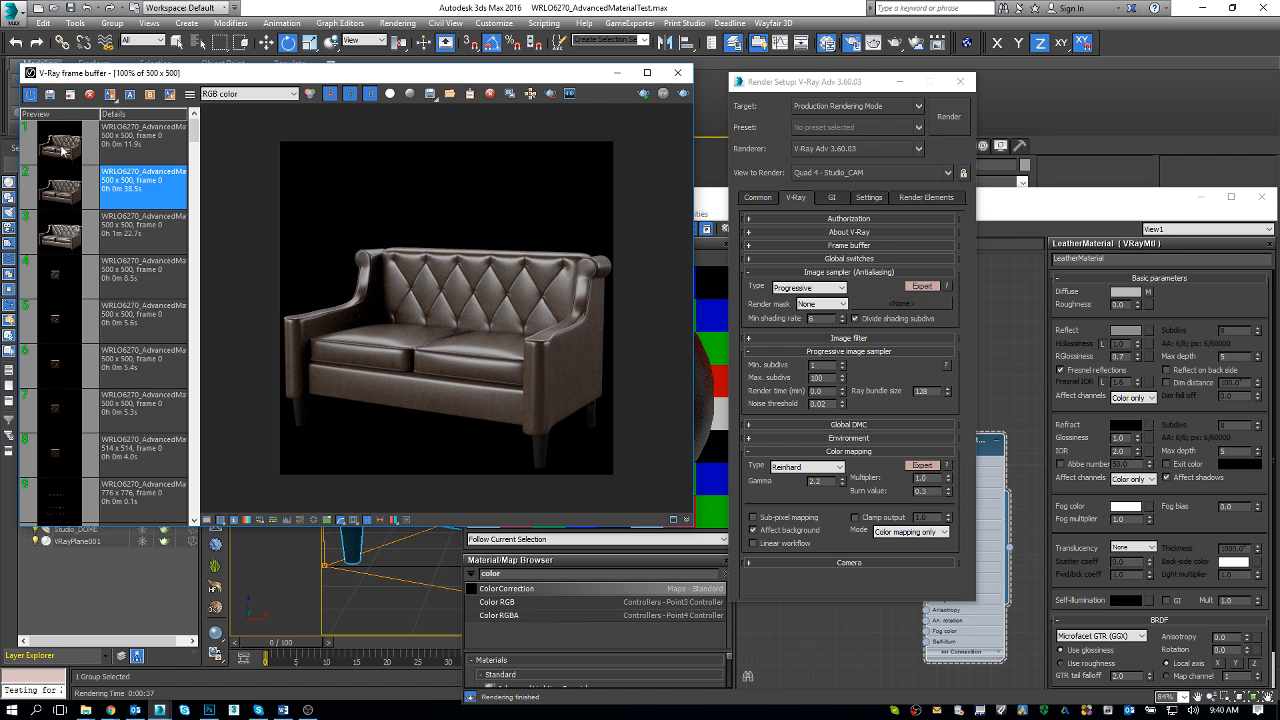
click(62, 150)
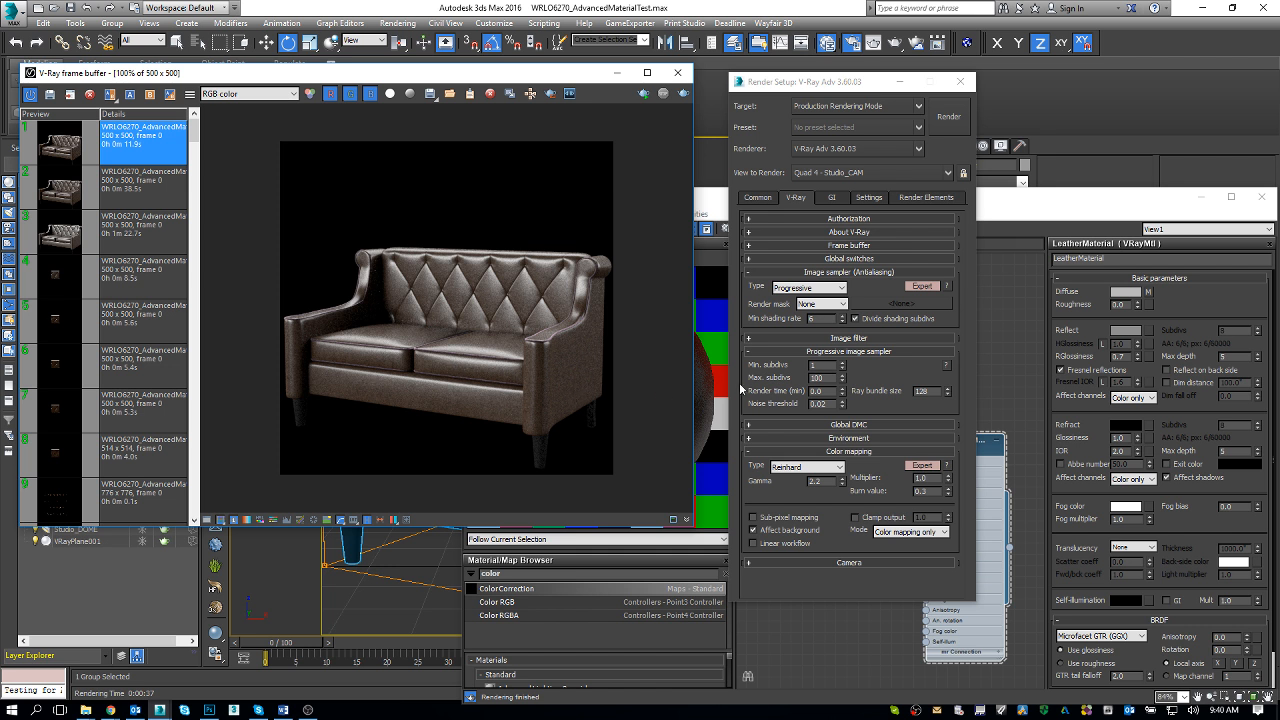
Maximize the Slate Material Editor, add a Color Correction map fed by the Diffuse bitmap, and place it below the existing correction nodes
click(985, 199)
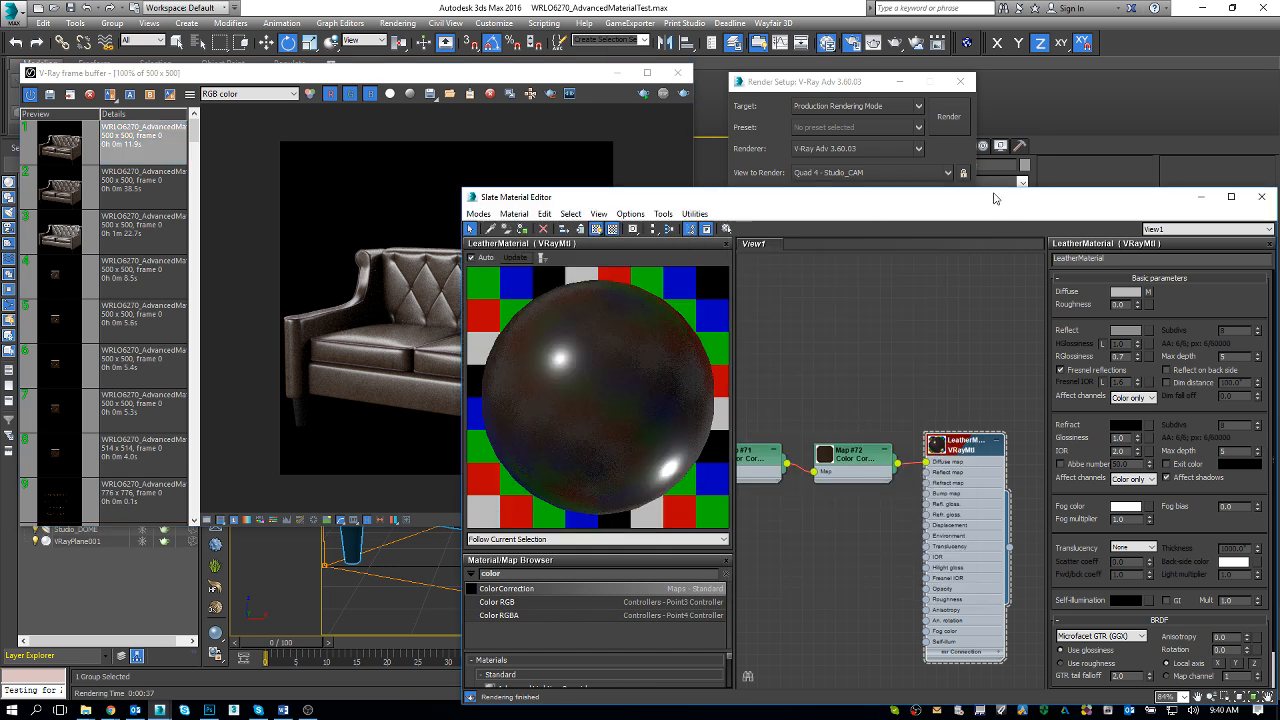
drag(993, 197, 310, 4)
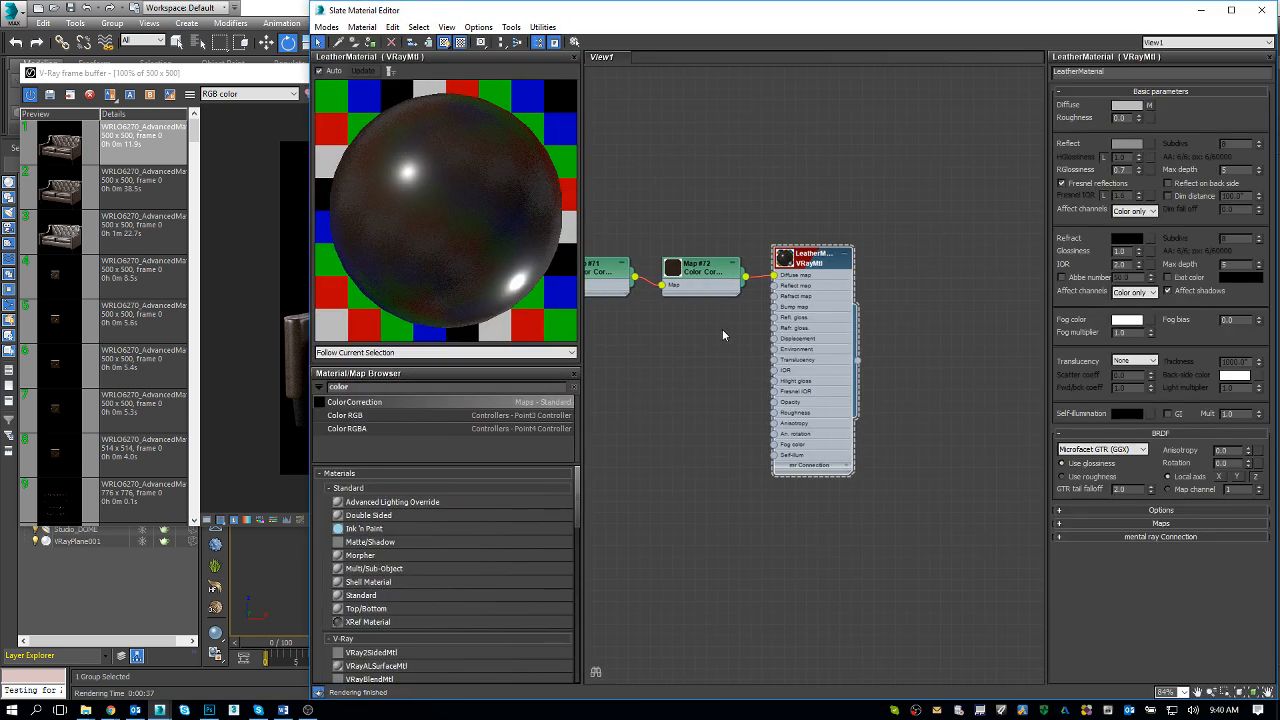
click(1229, 9)
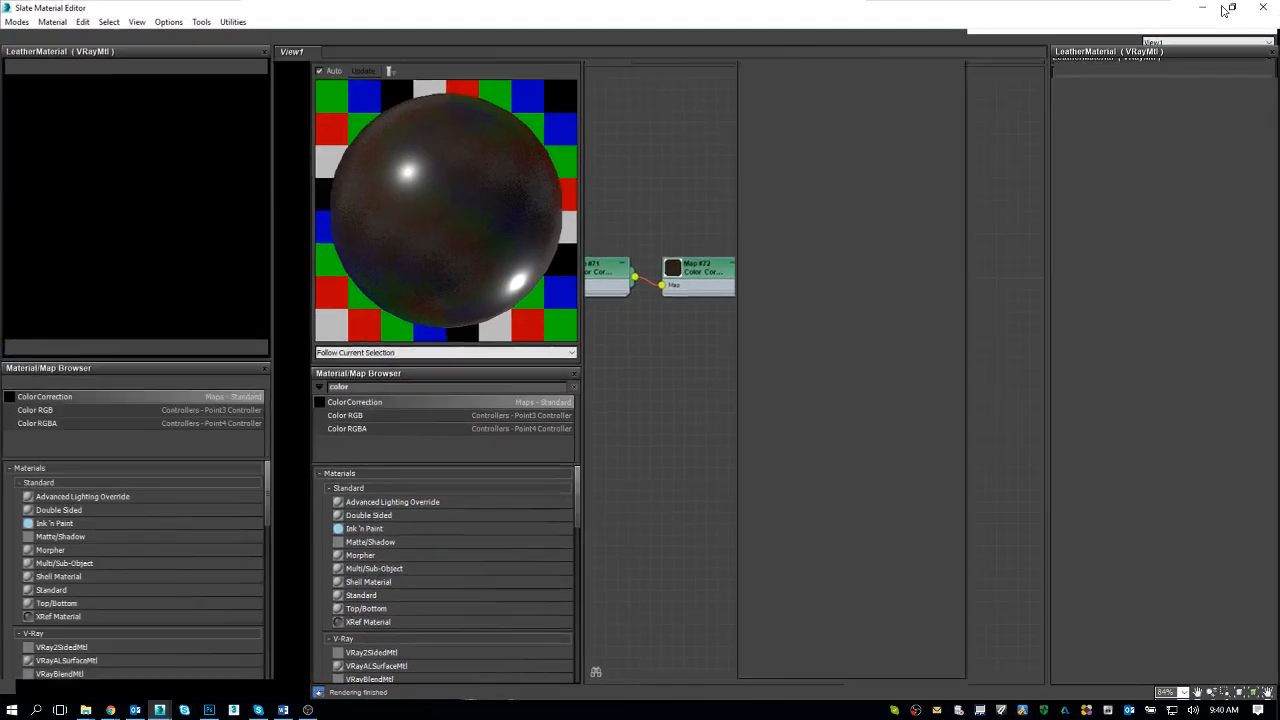
middle_drag(517, 392, 696, 380)
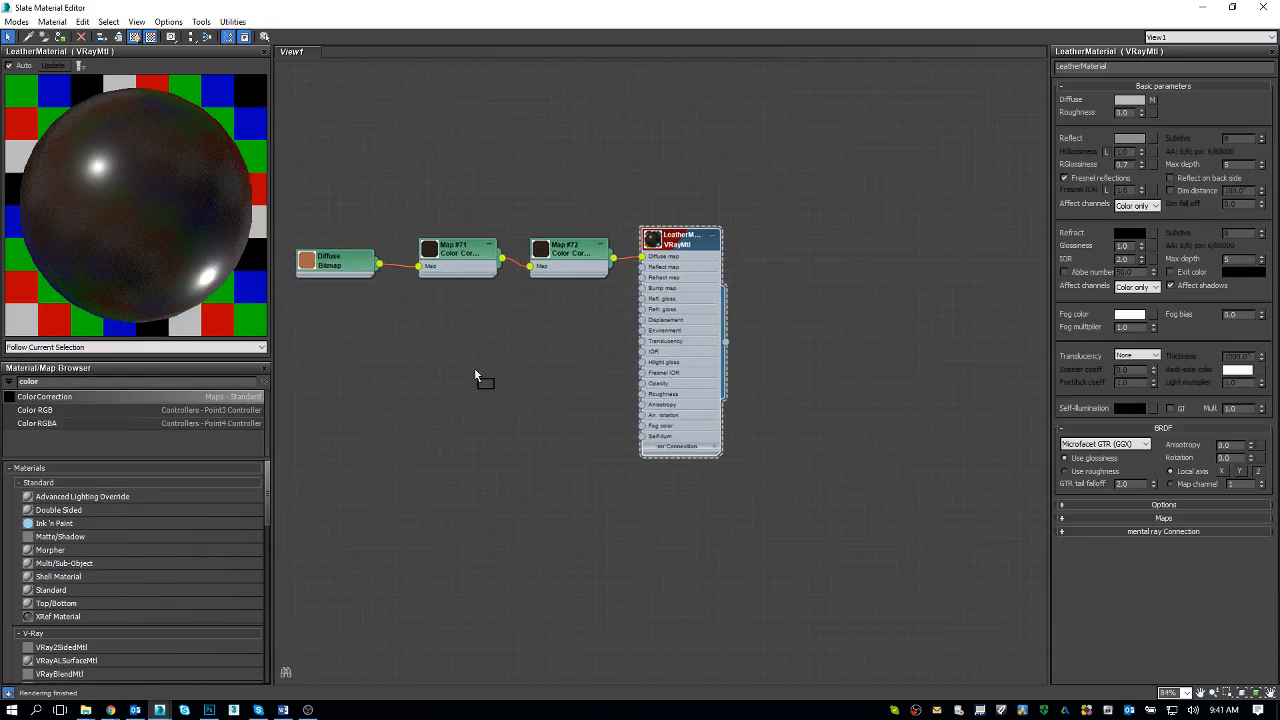
drag(474, 376, 472, 372)
drag(380, 263, 431, 378)
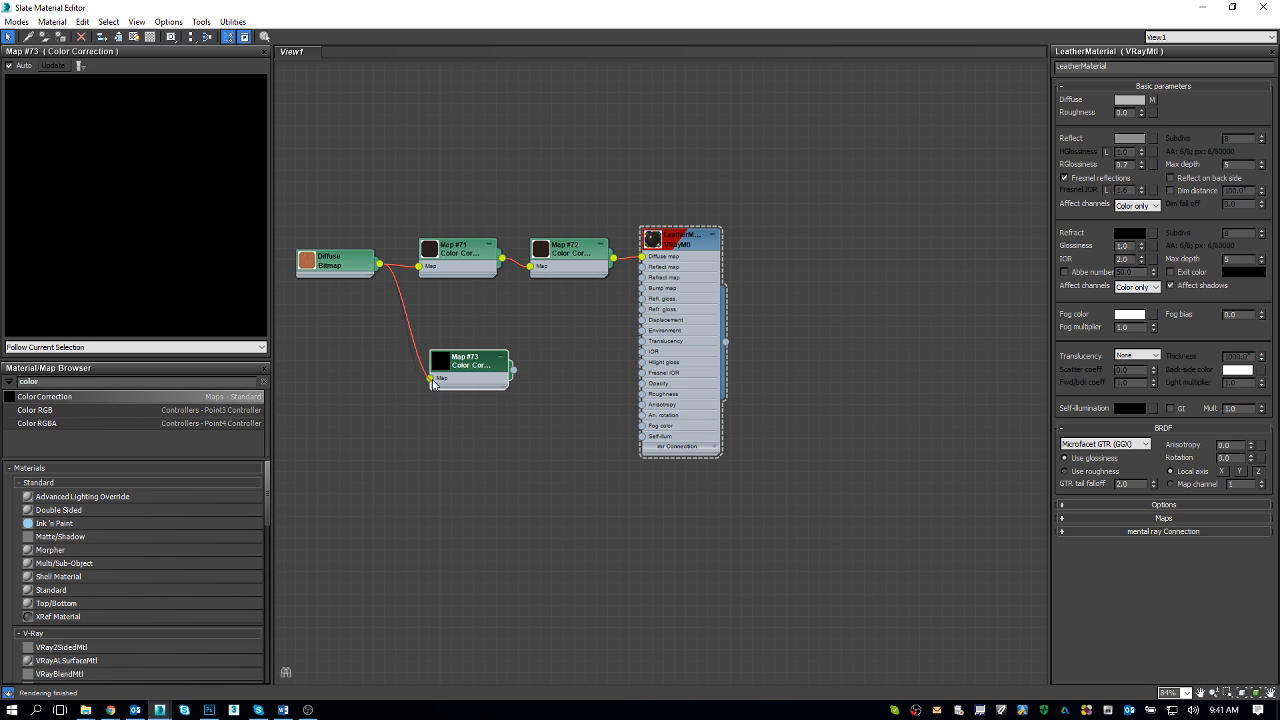
drag(355, 268, 334, 268)
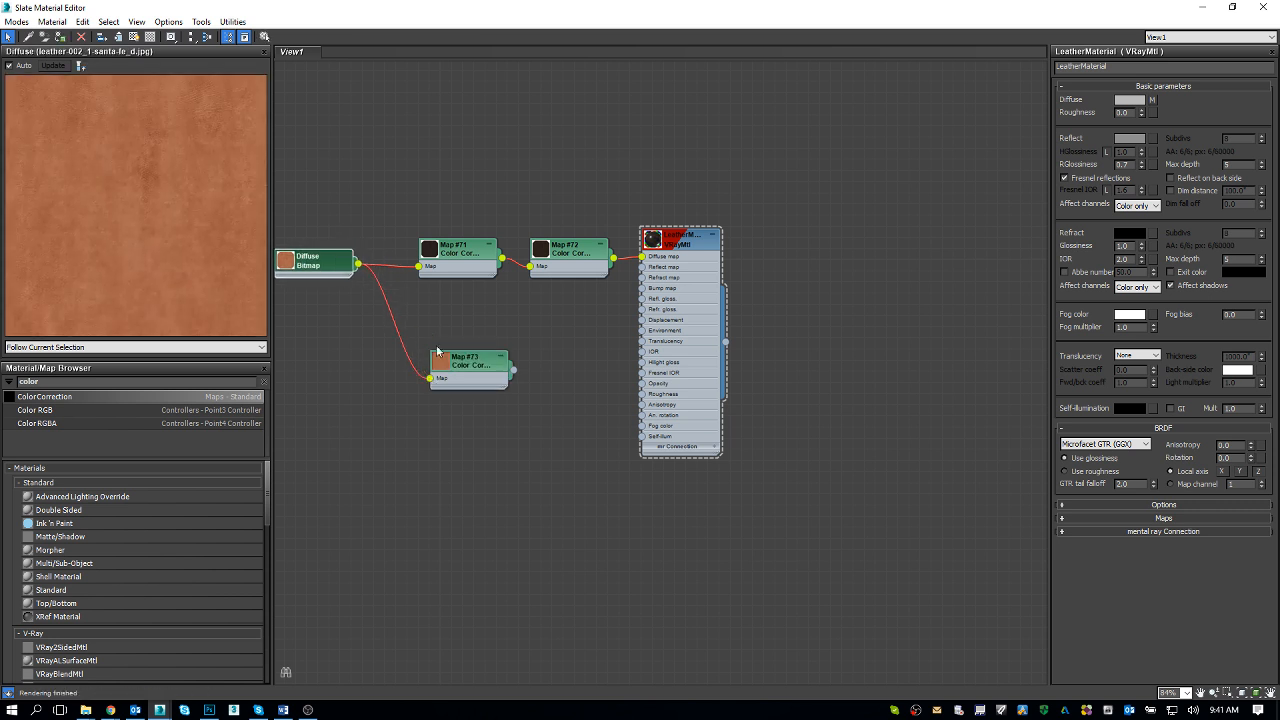
drag(465, 369, 441, 334)
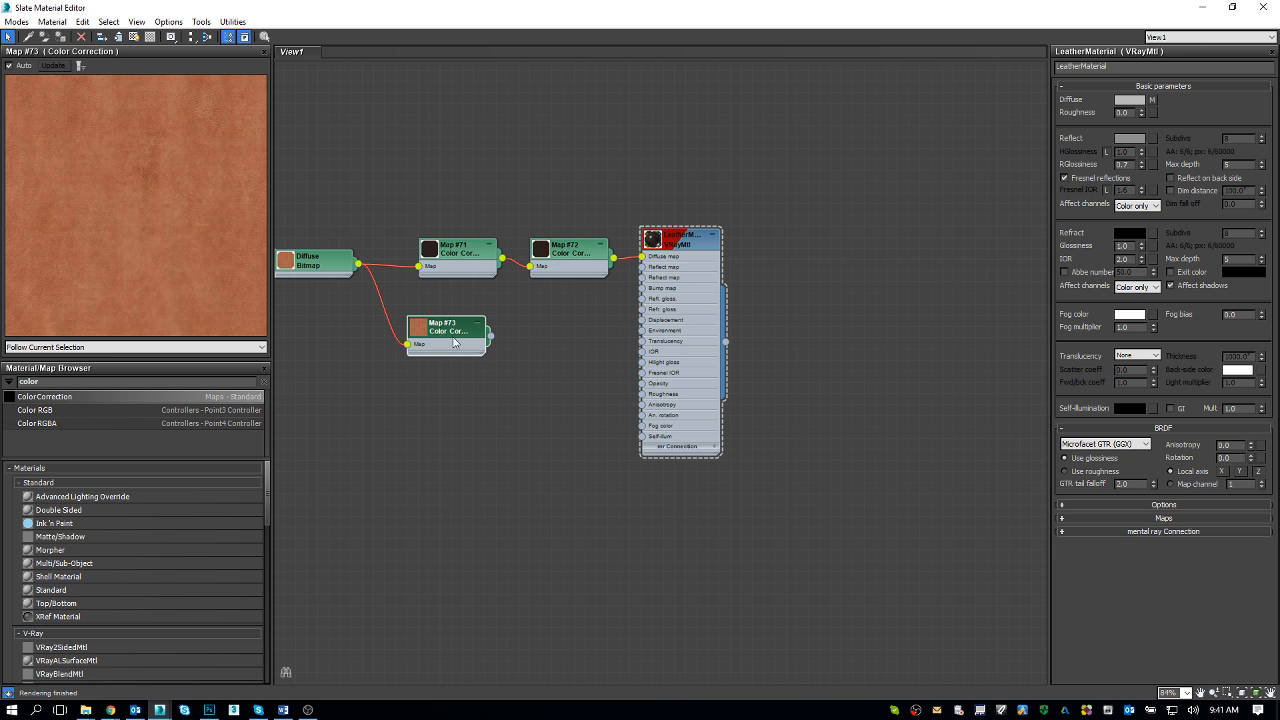
middle_drag(452, 338, 527, 331)
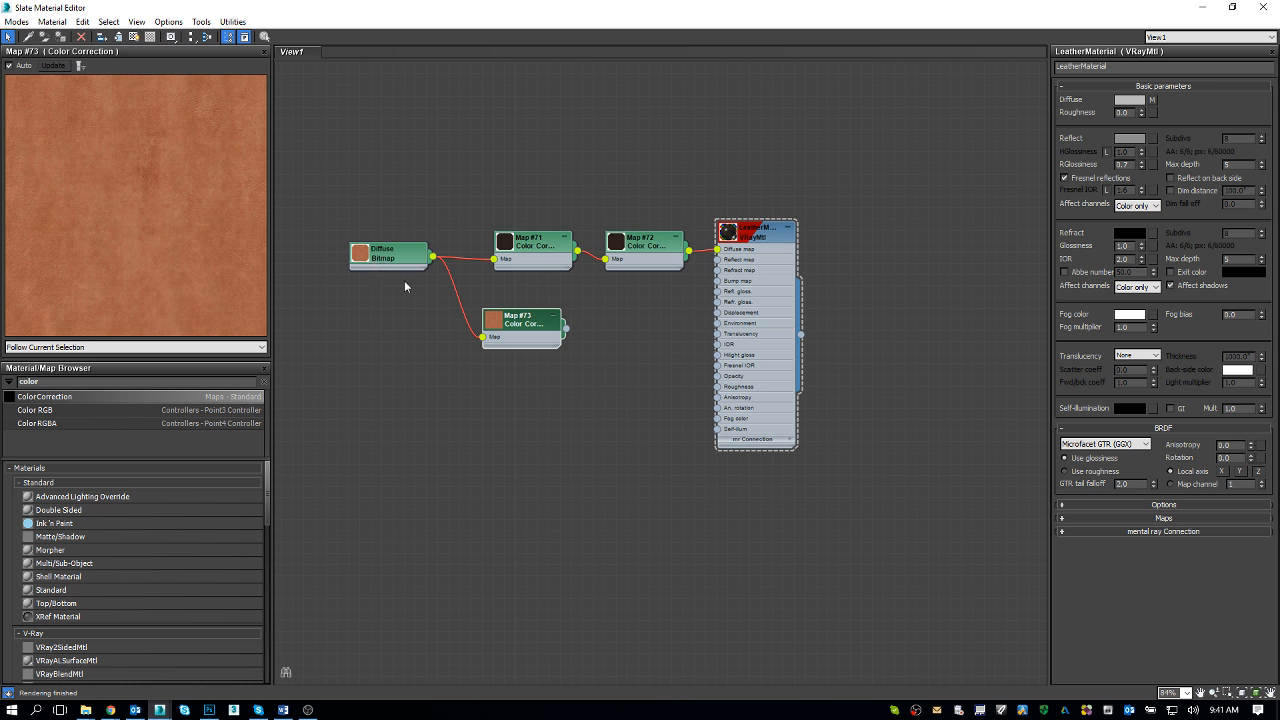
Review the existing color corrections, and set the channels of the new Color Correction map to Monochrome
click(531, 253)
double_click(531, 253)
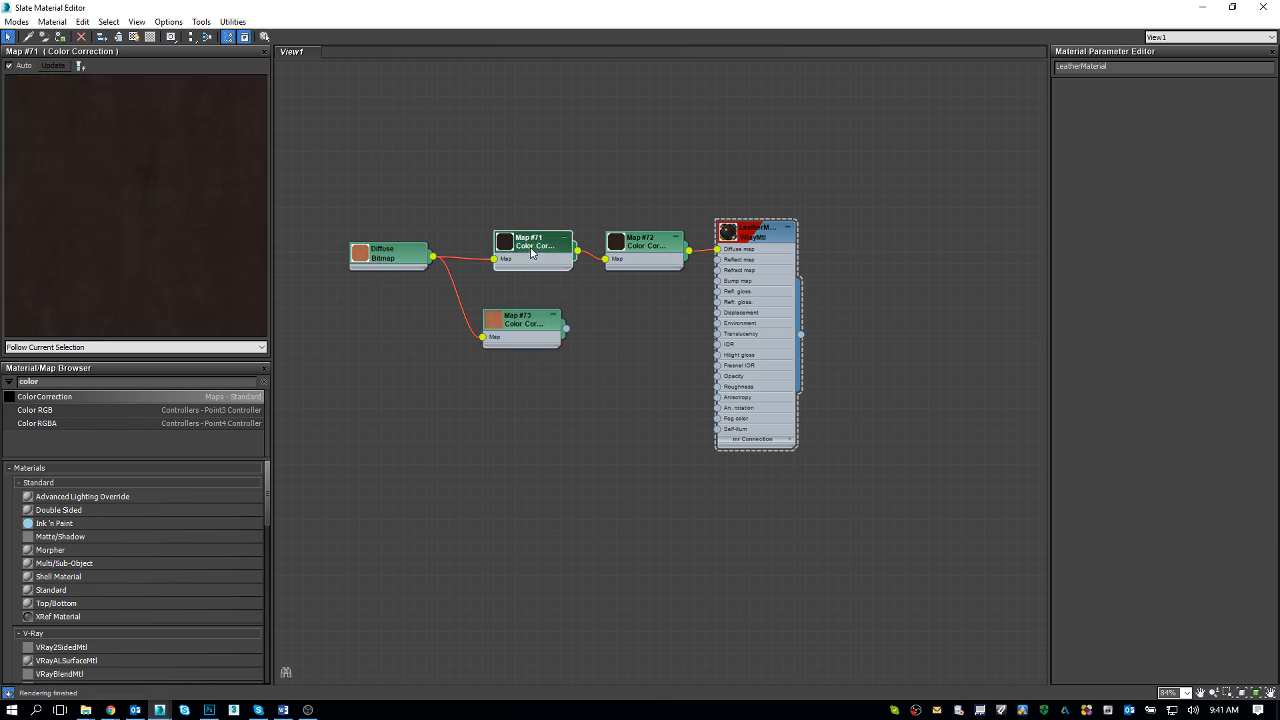
double_click(620, 257)
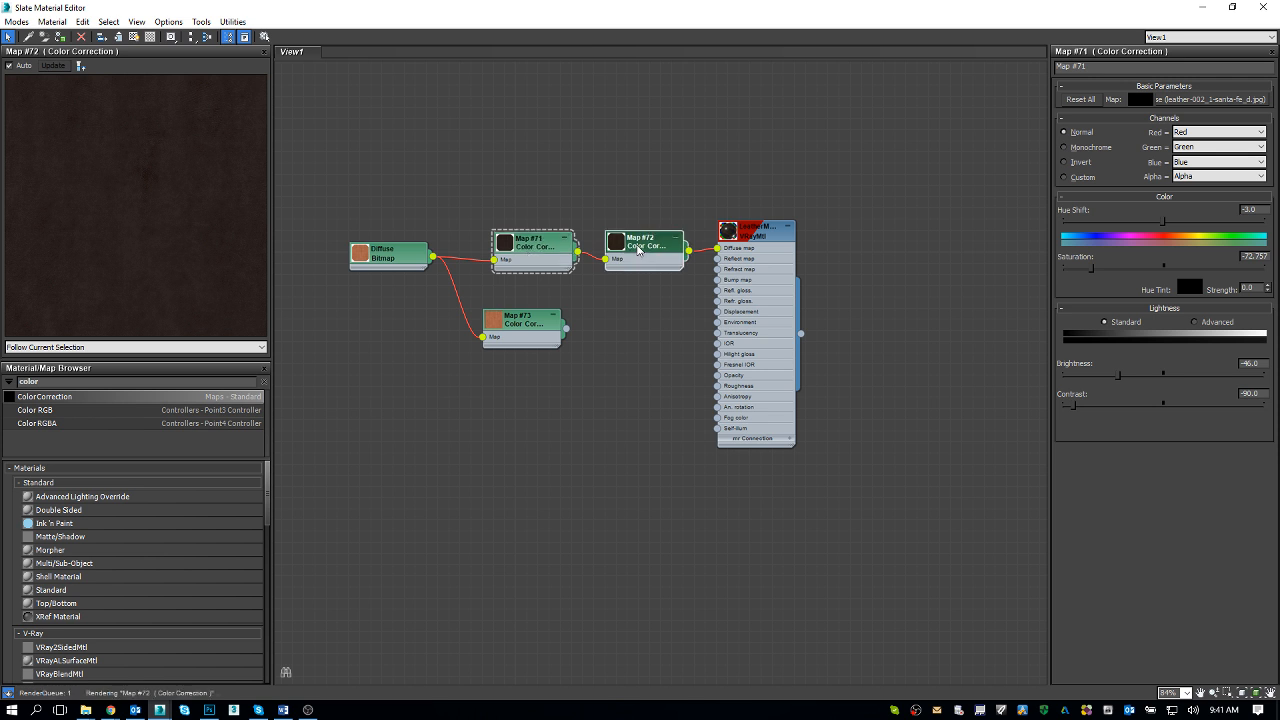
double_click(531, 250)
click(370, 257)
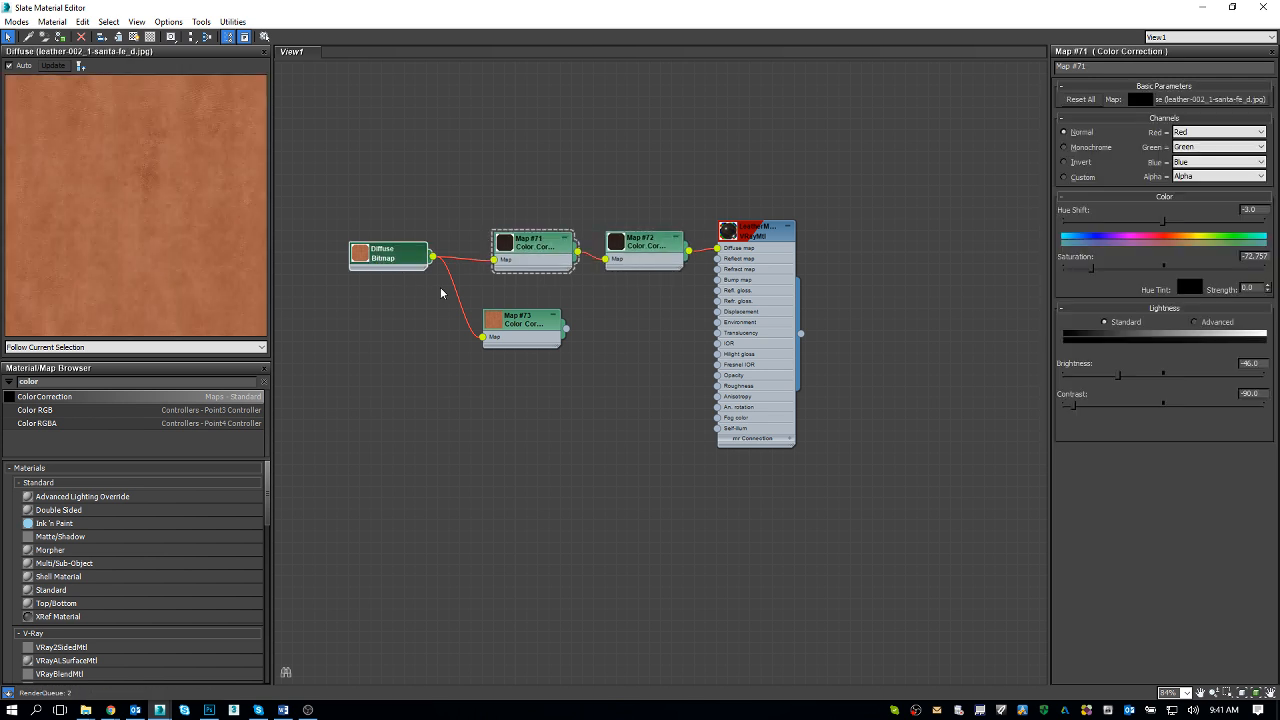
double_click(505, 322)
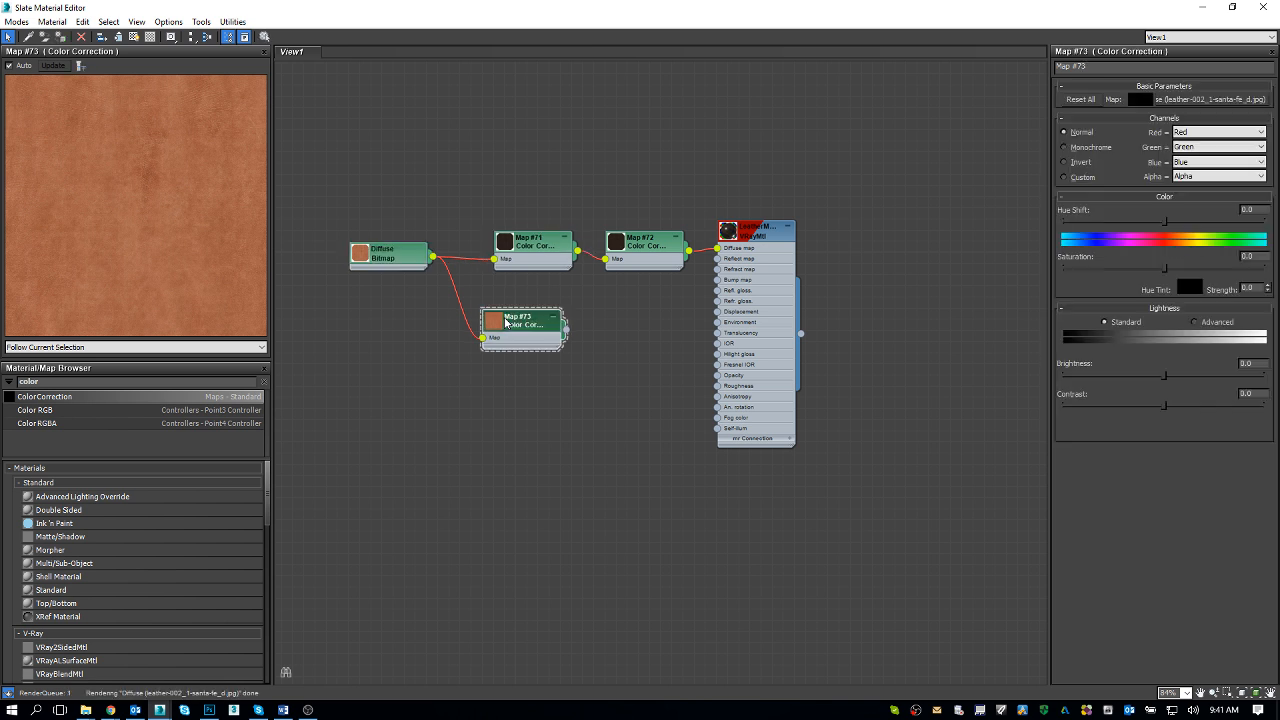
click(1084, 152)
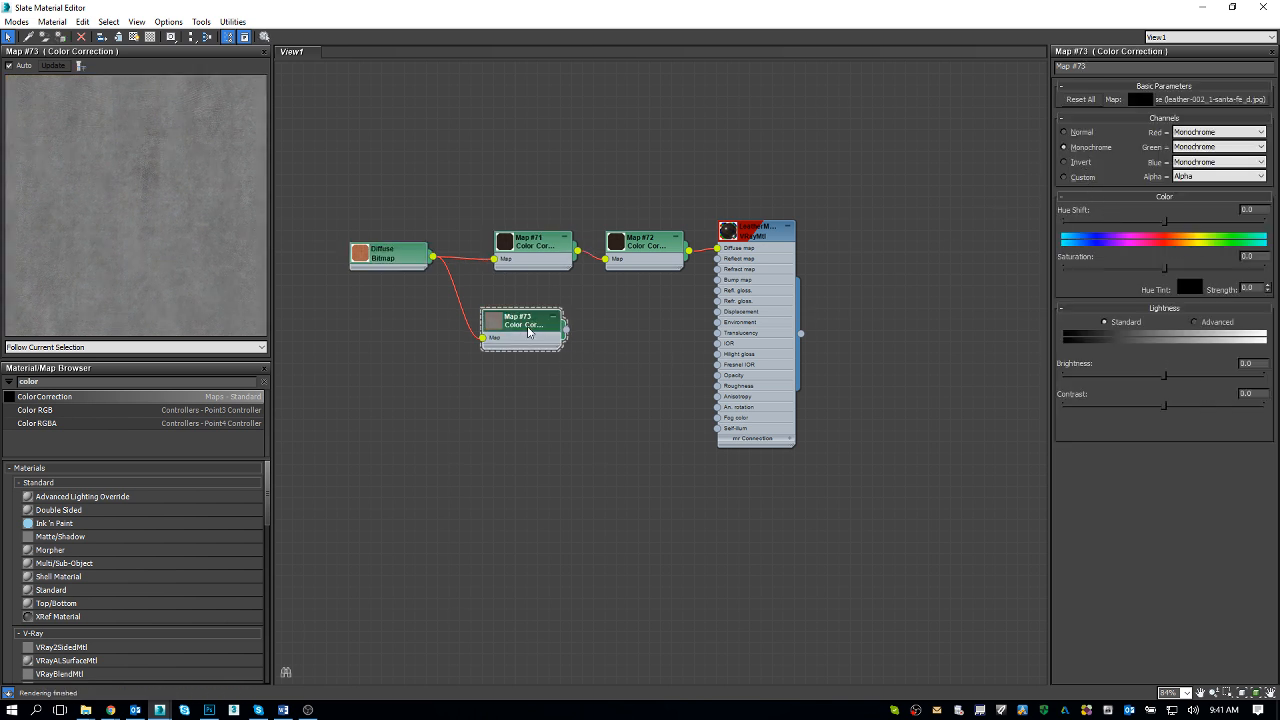
Rename the monochrome Color Correction map as Desaturate Diffuse
double_click(1080, 67)
key(BackSpace)
key(BackSpace)
key(BackSpace)
key(BackSpace)
key(BackSpace)
text(Desaturate Diffuse)
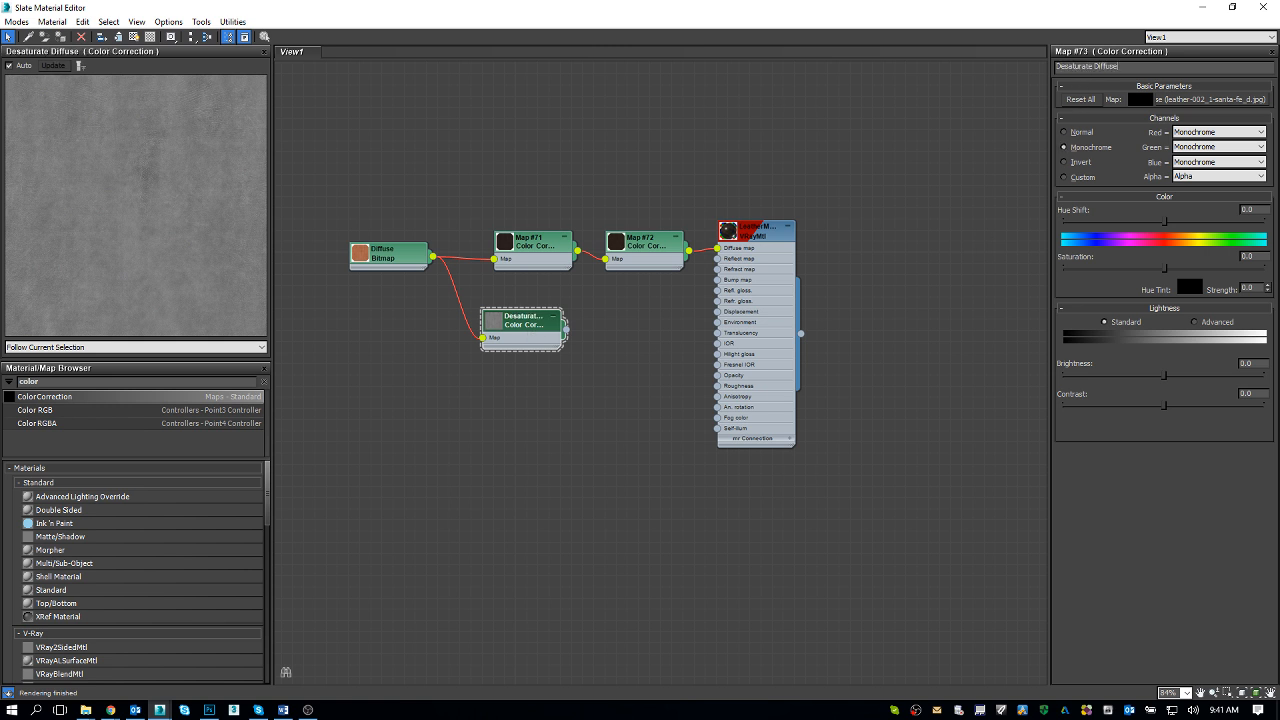
Space out the Diffuse bitmap and Desaturate Diffuse nodes, and feed Desaturate Diffuse into a new Color Correction map
key(Return)
drag(391, 258, 322, 255)
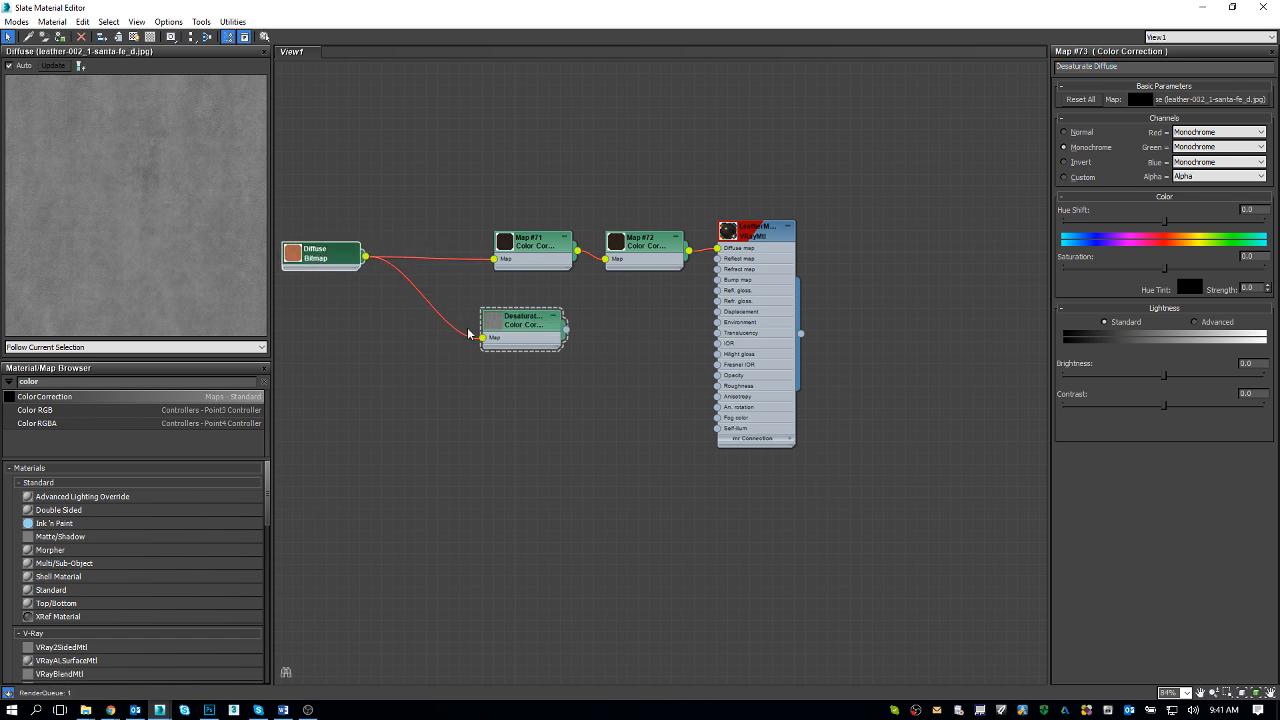
drag(525, 331, 449, 333)
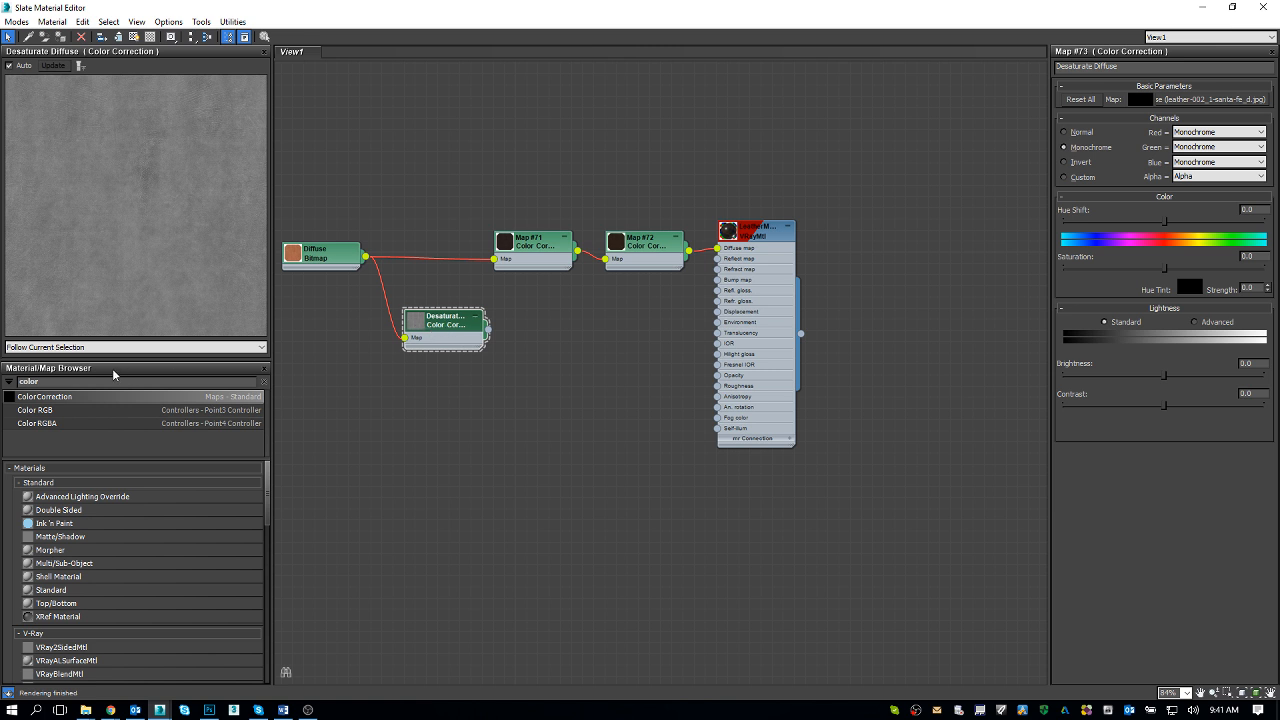
mouse_move(551, 334)
mouse_down()
mouse_move(545, 309)
mouse_move(516, 326)
mouse_move(549, 335)
mouse_up()
click(549, 328)
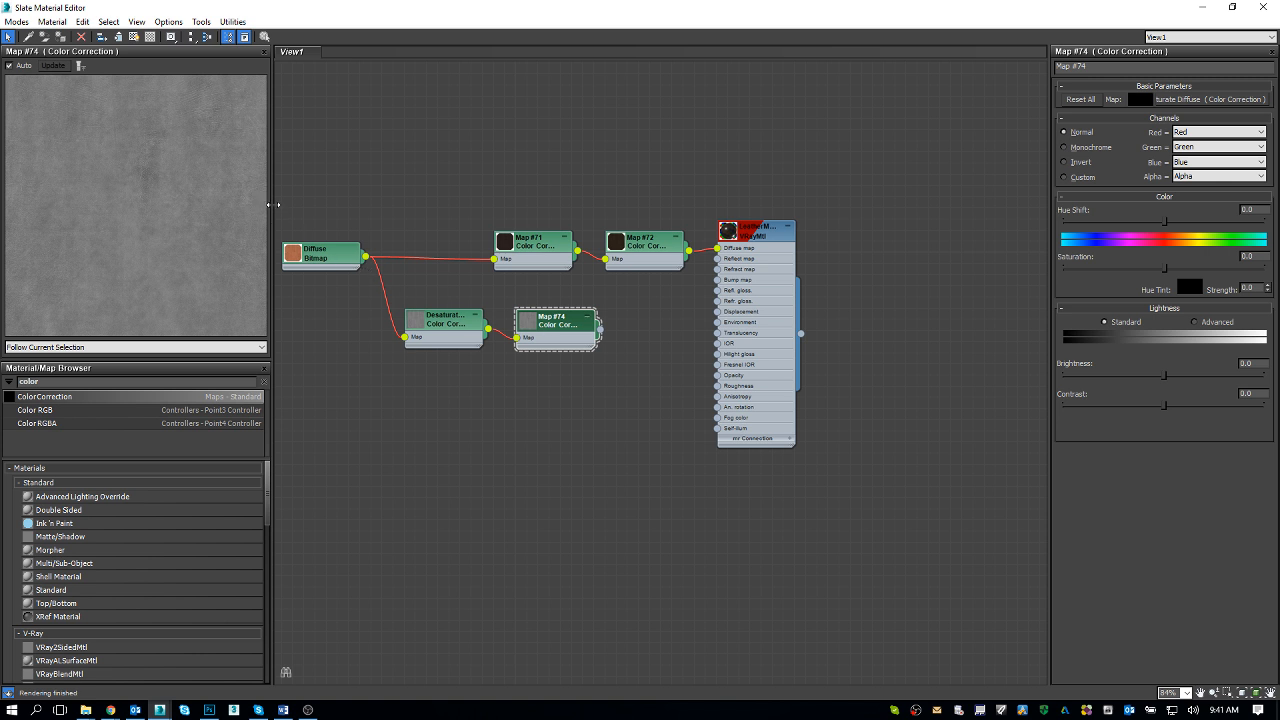
Enlarge the map preview, open the Diffuse bitmap's source image to examine its creases, and close the image
drag(273, 206, 457, 224)
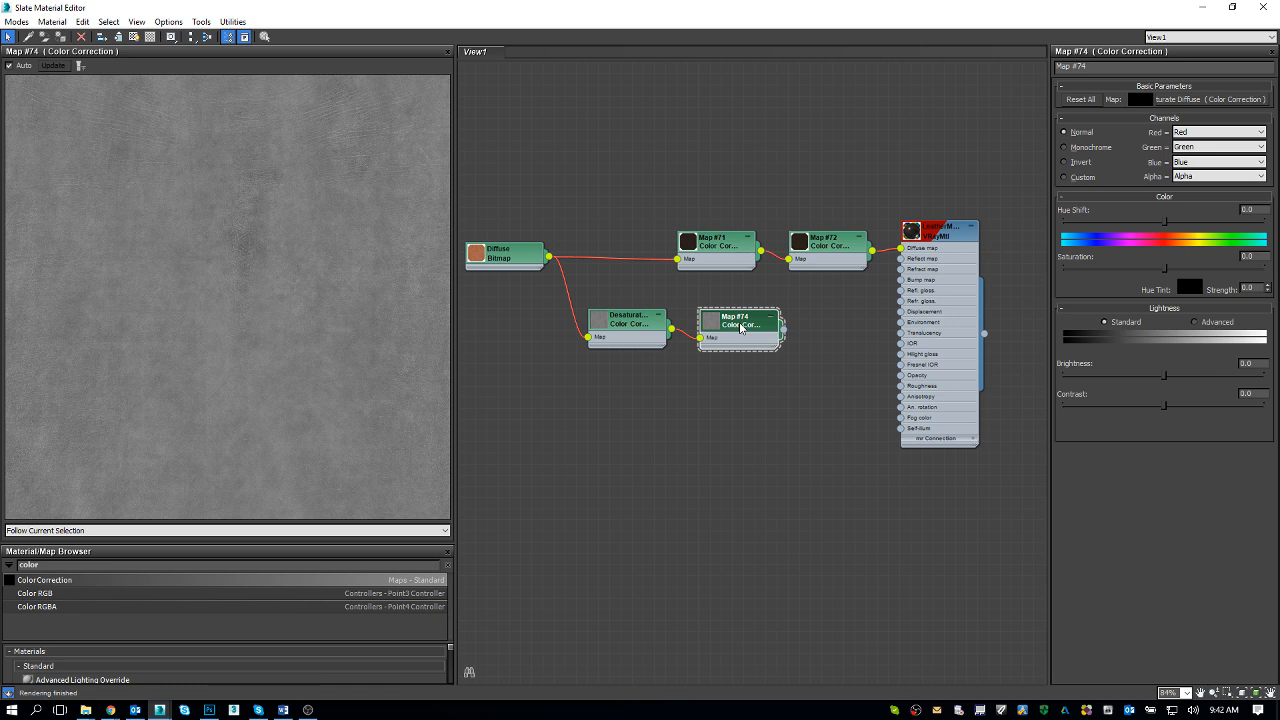
click(514, 260)
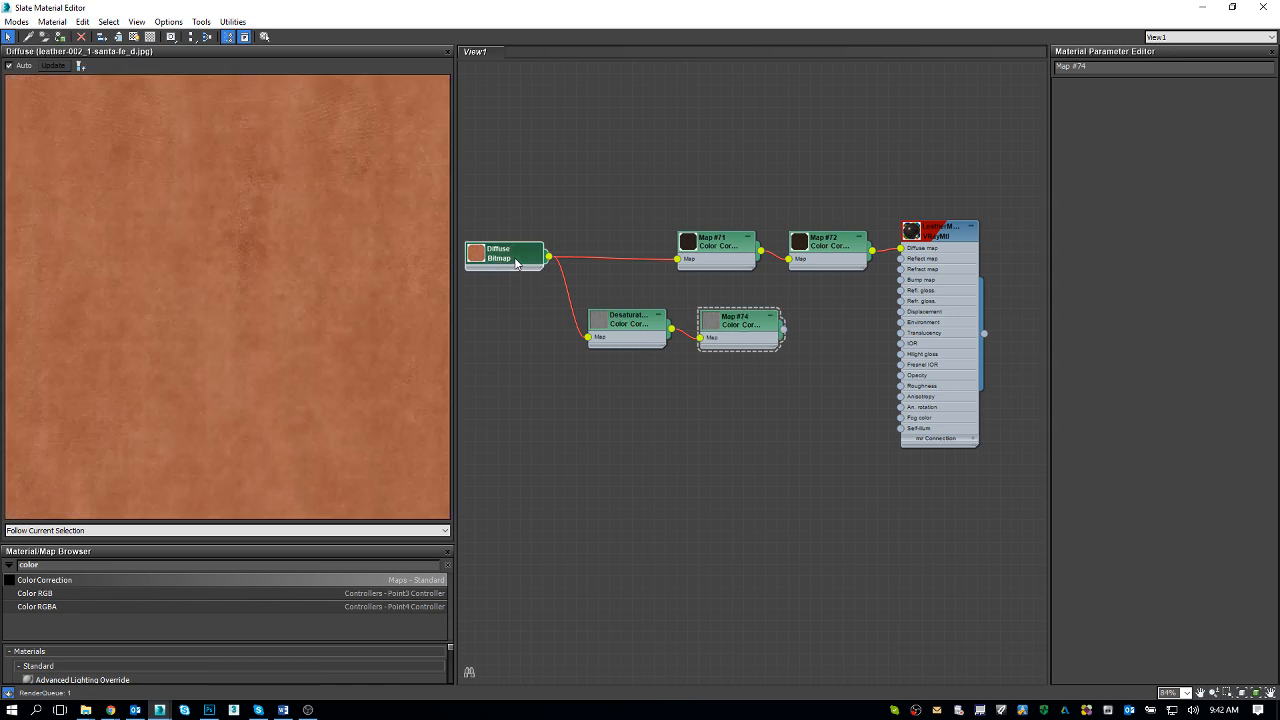
right_click(1144, 252)
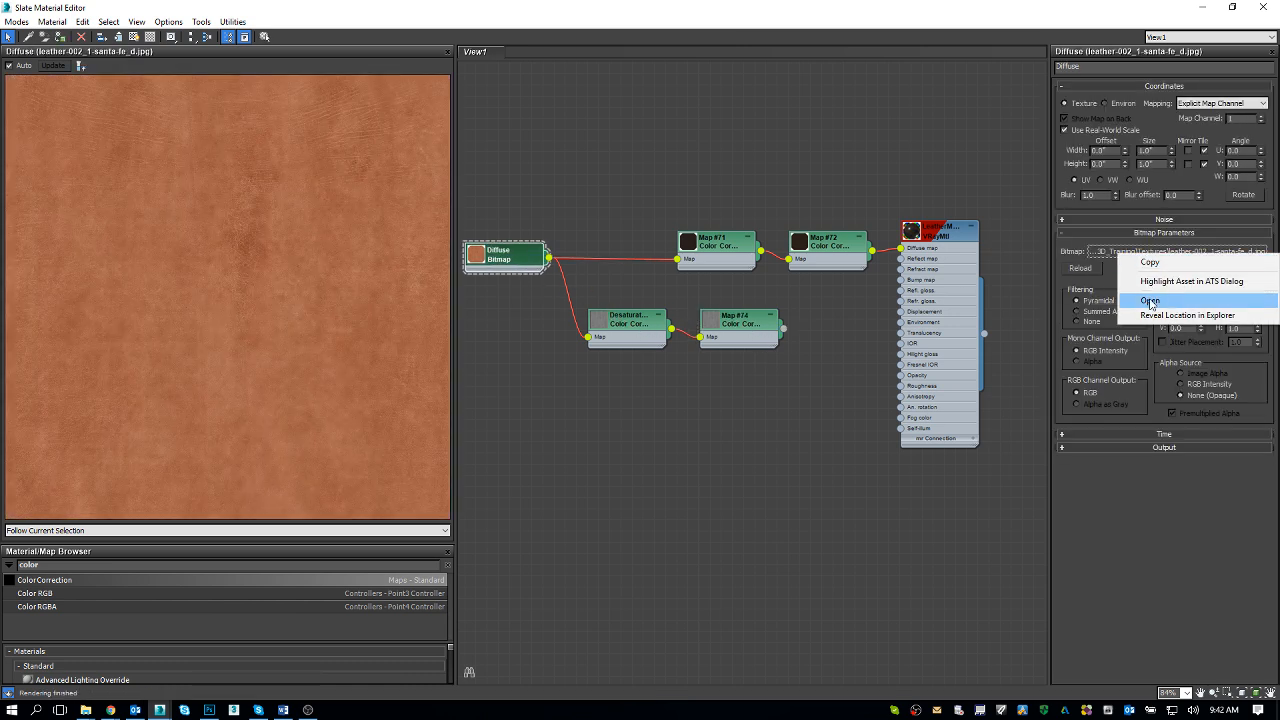
click(1148, 300)
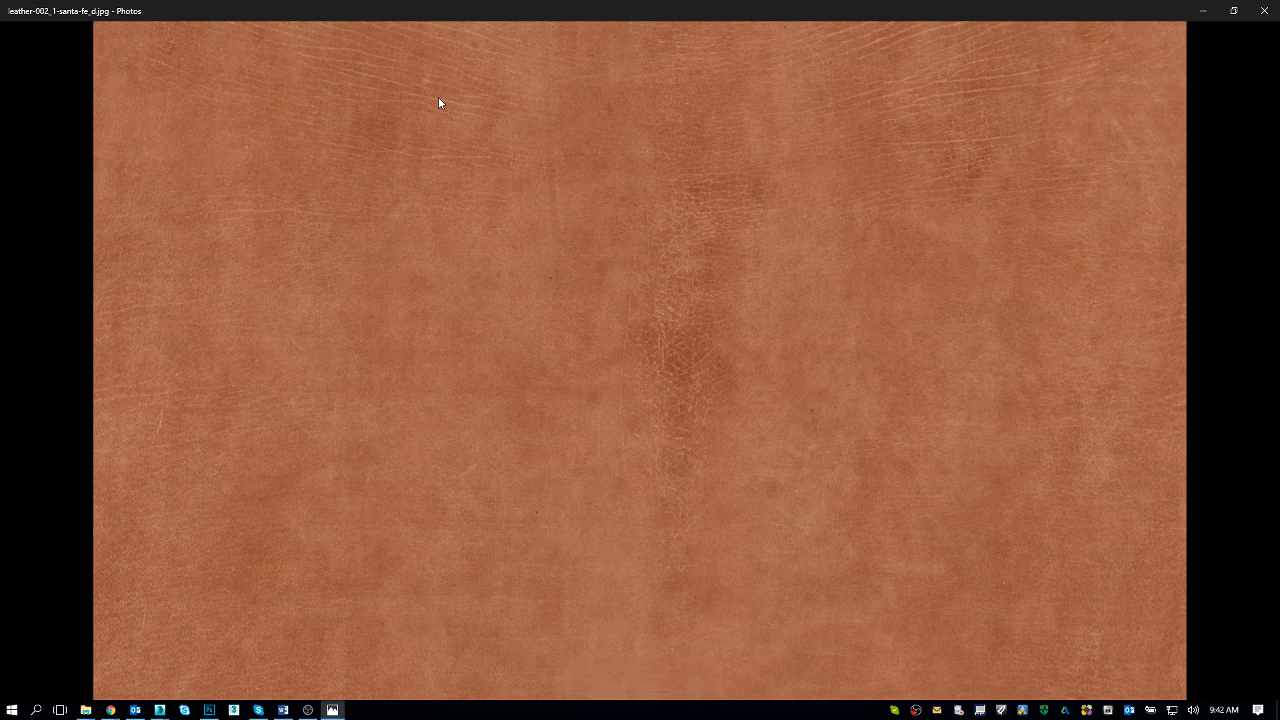
mouse_move(437, 105)
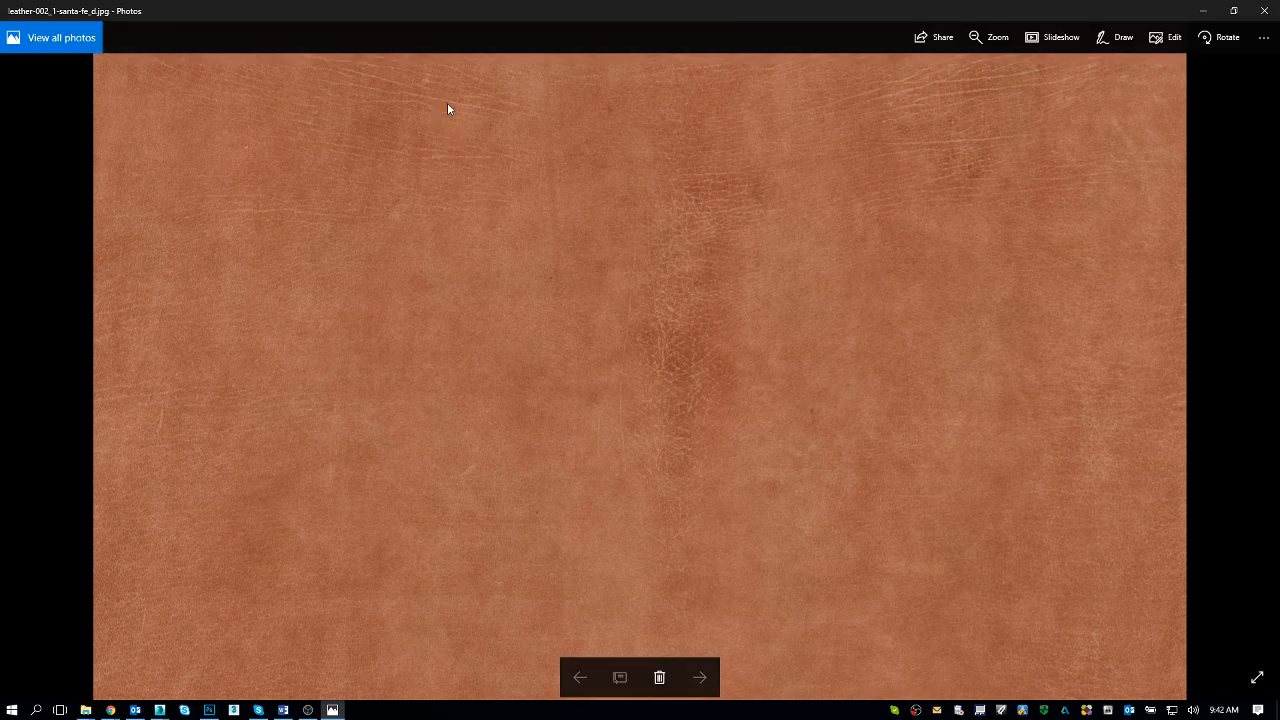
click(1264, 10)
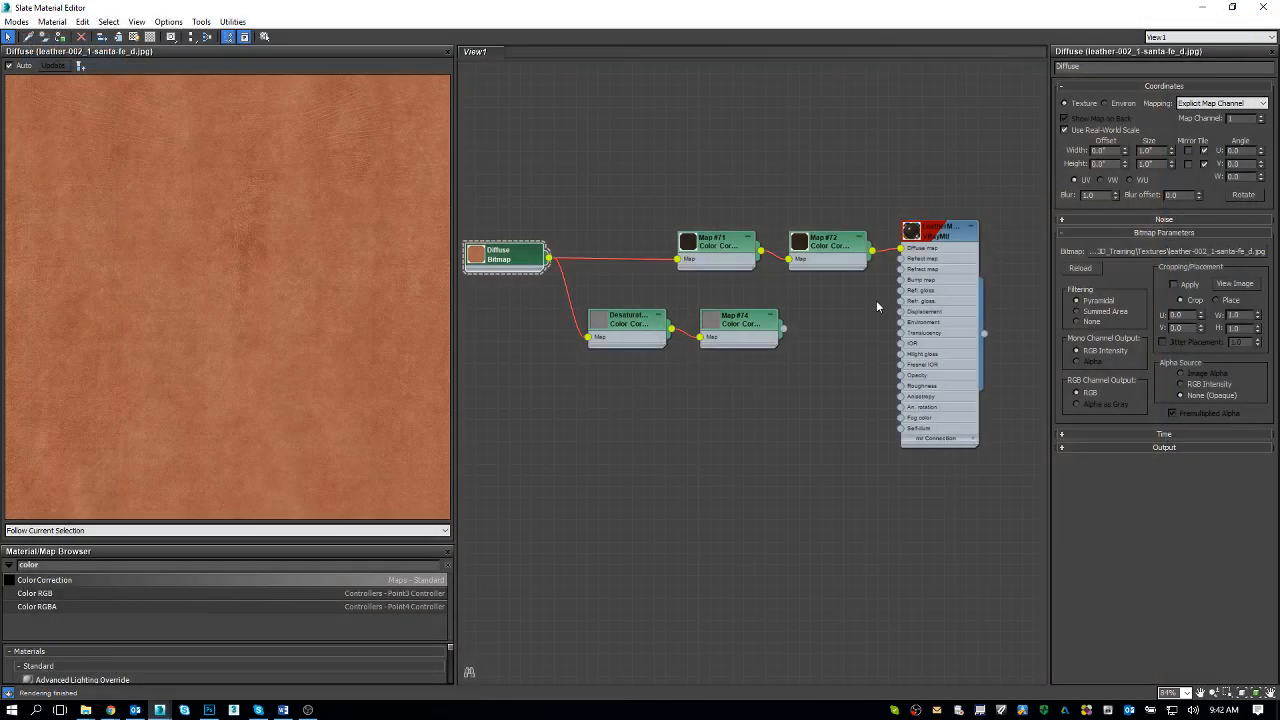
Check the Desaturate Diffuse preview, and set the channels of the new Color Correction map to Invert
click(624, 324)
double_click(624, 324)
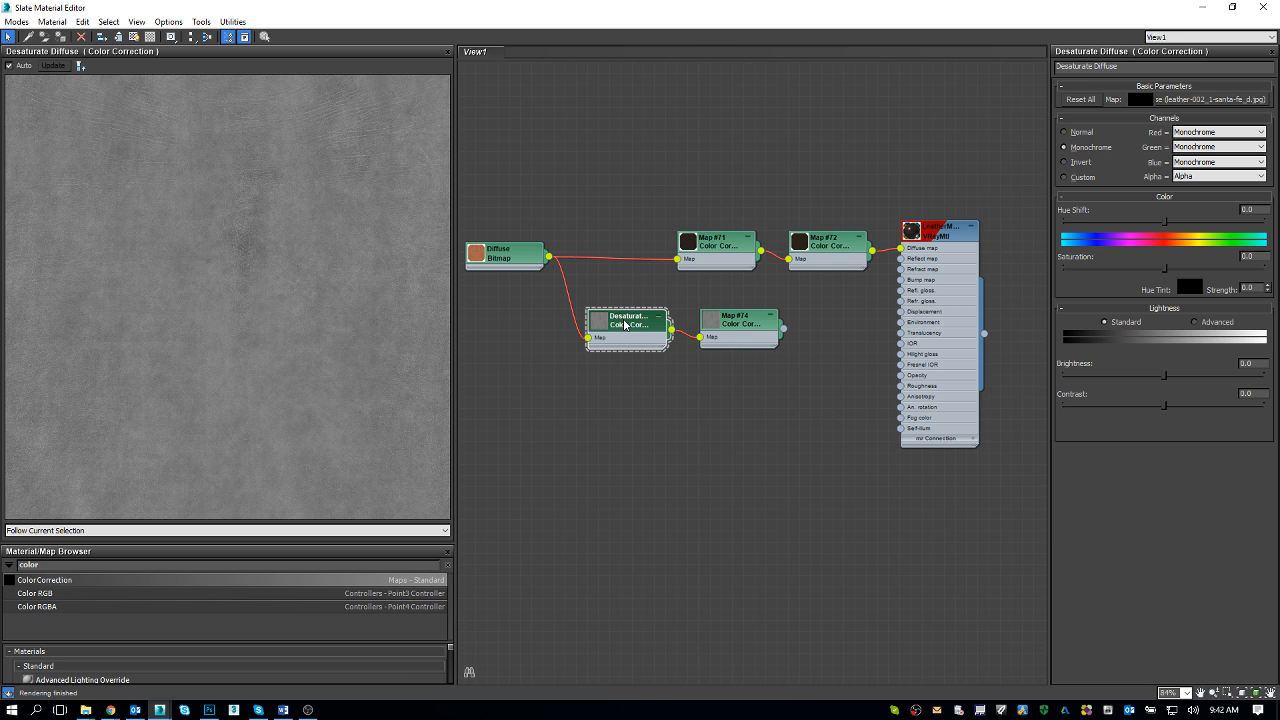
click(749, 333)
double_click(749, 333)
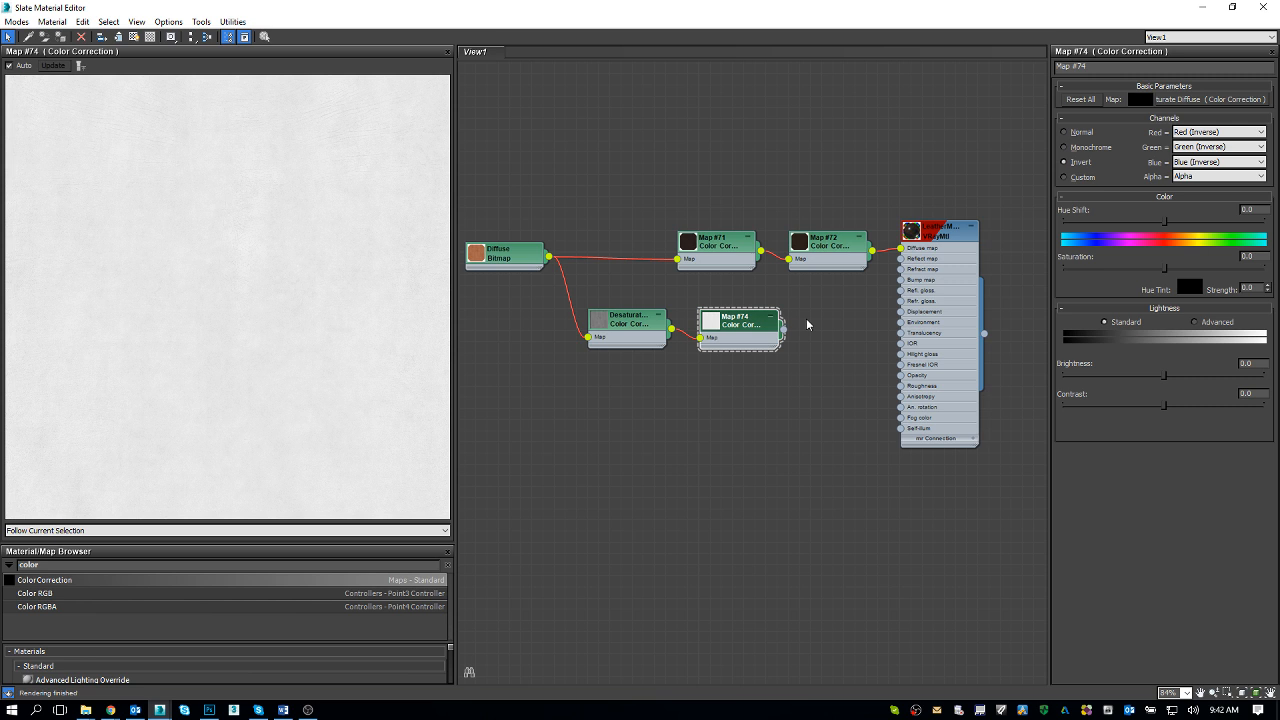
Switch the inverted Color Correction map's lightness to Advanced, and try RGB gain values of 50 and 25
click(1212, 322)
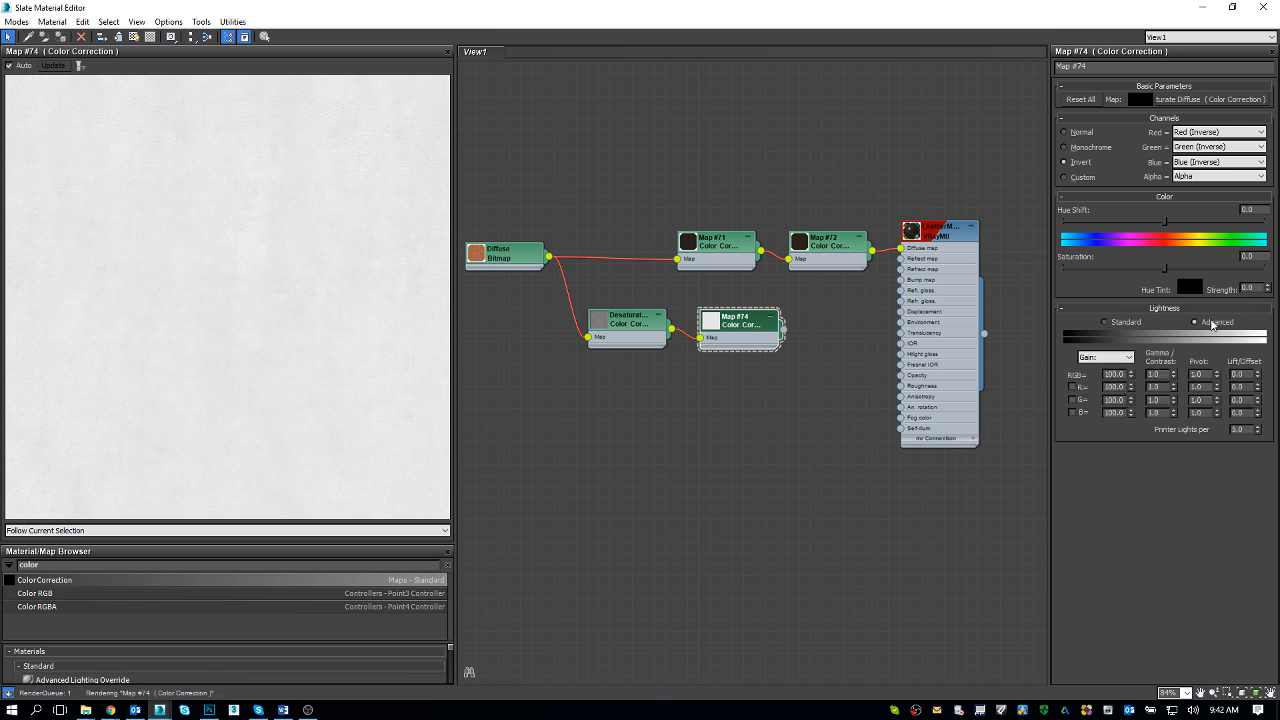
double_click(1113, 374)
text(50)
key(Return)
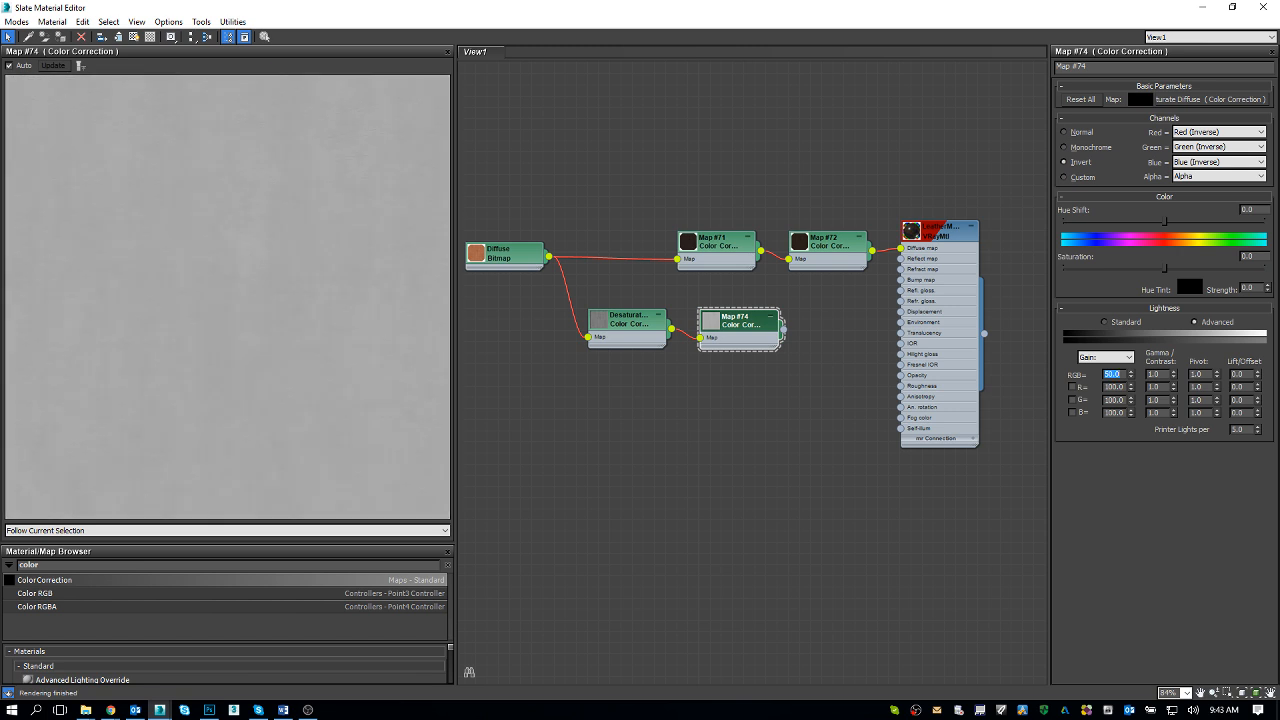
text(25)
key(Return)
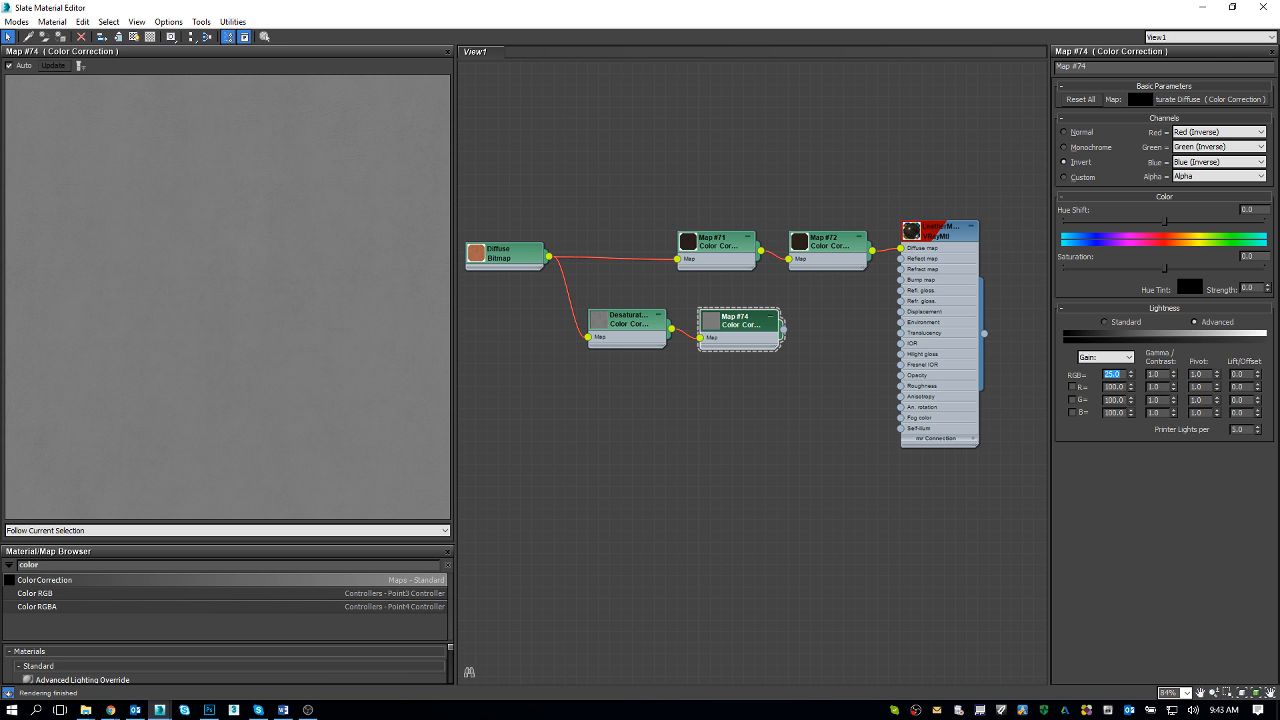
Try RGB gamma/contrast values of 0.5, 0.25 and 0.35 on the inverted Color Correction map
key(Tab)
text(.5)
key(Return)
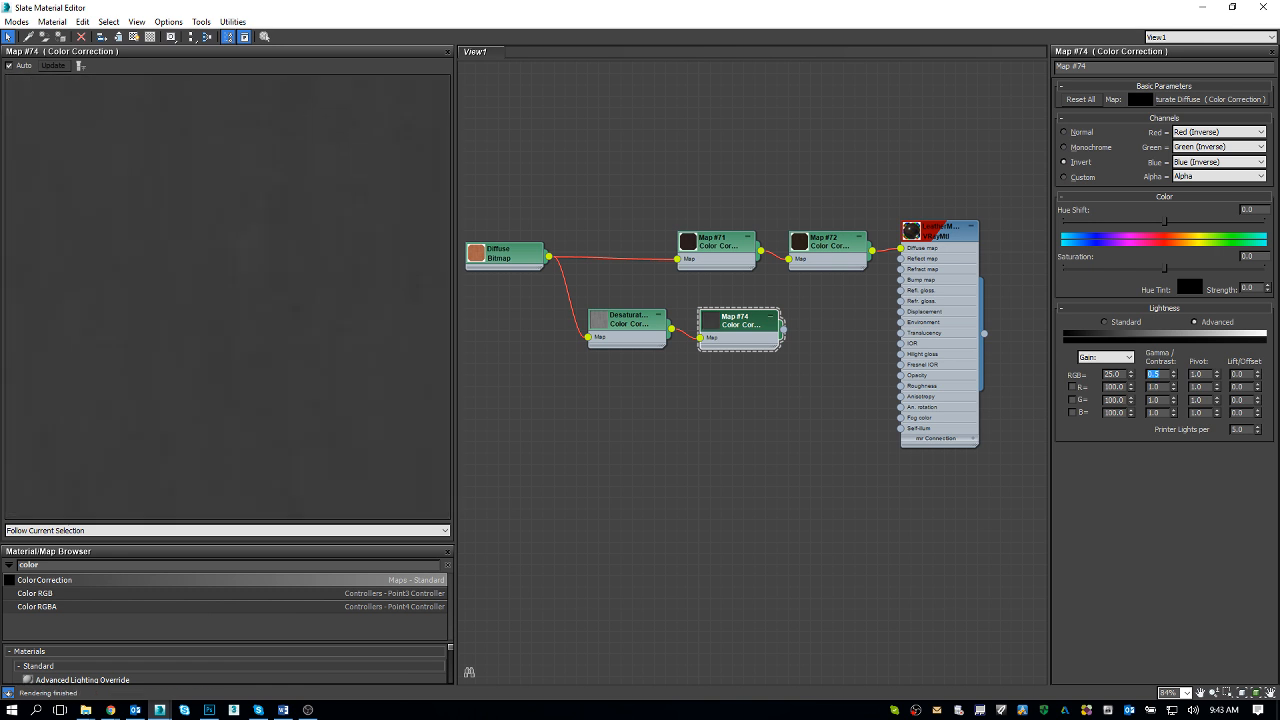
text(.25)
key(Return)
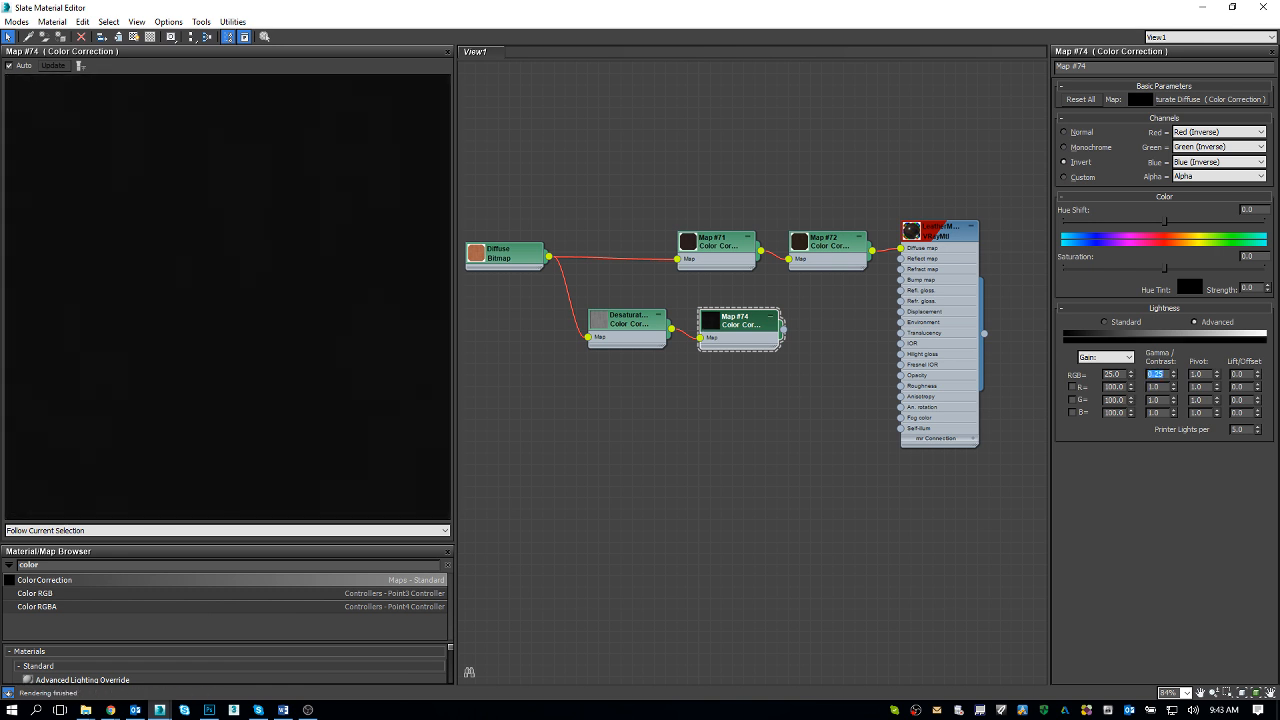
text(.35)
key(Return)
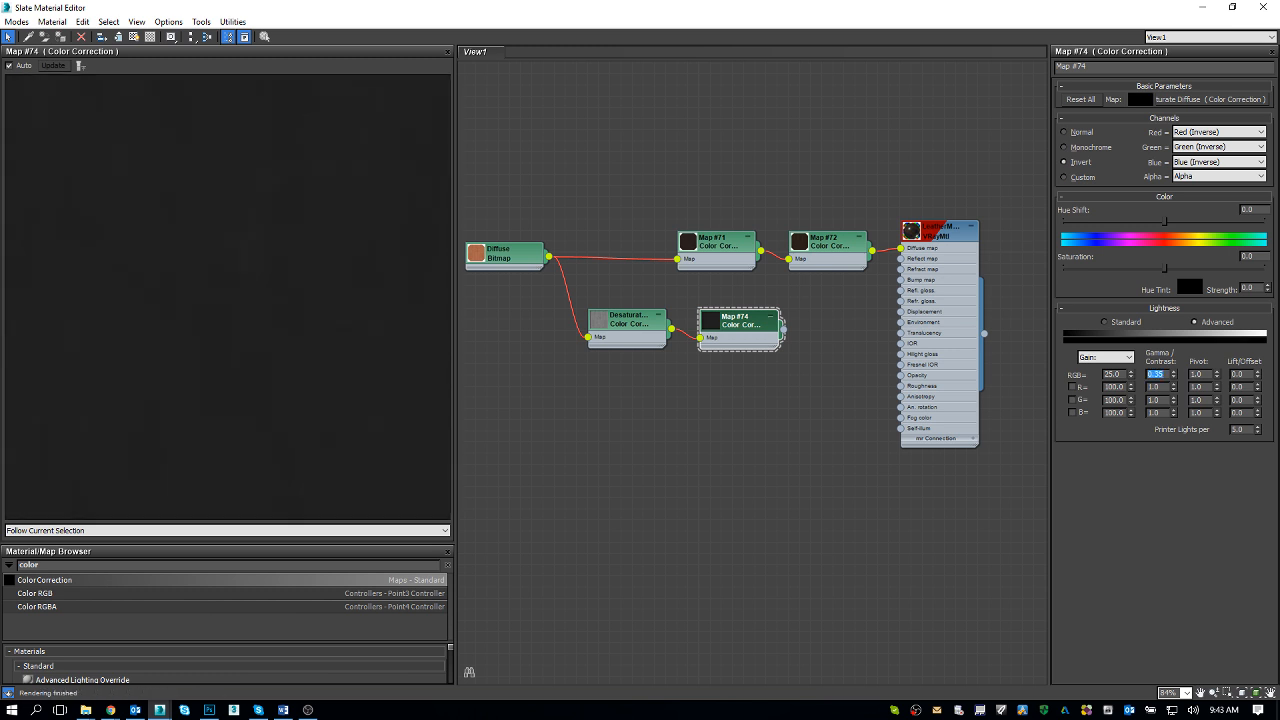
Try an RGB gain of 50, settle on 75, and set the RGB gamma/contrast to 0.25
double_click(1116, 374)
text(50)
key(Return)
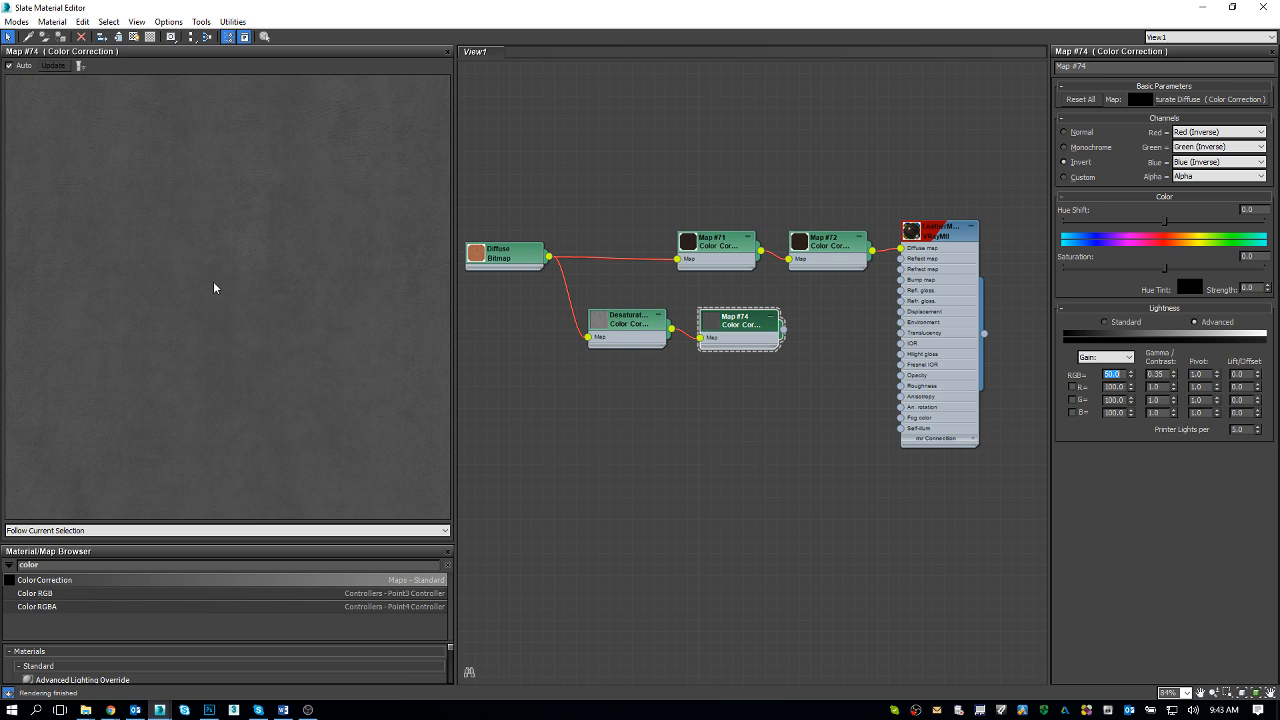
text(75)
key(Return)
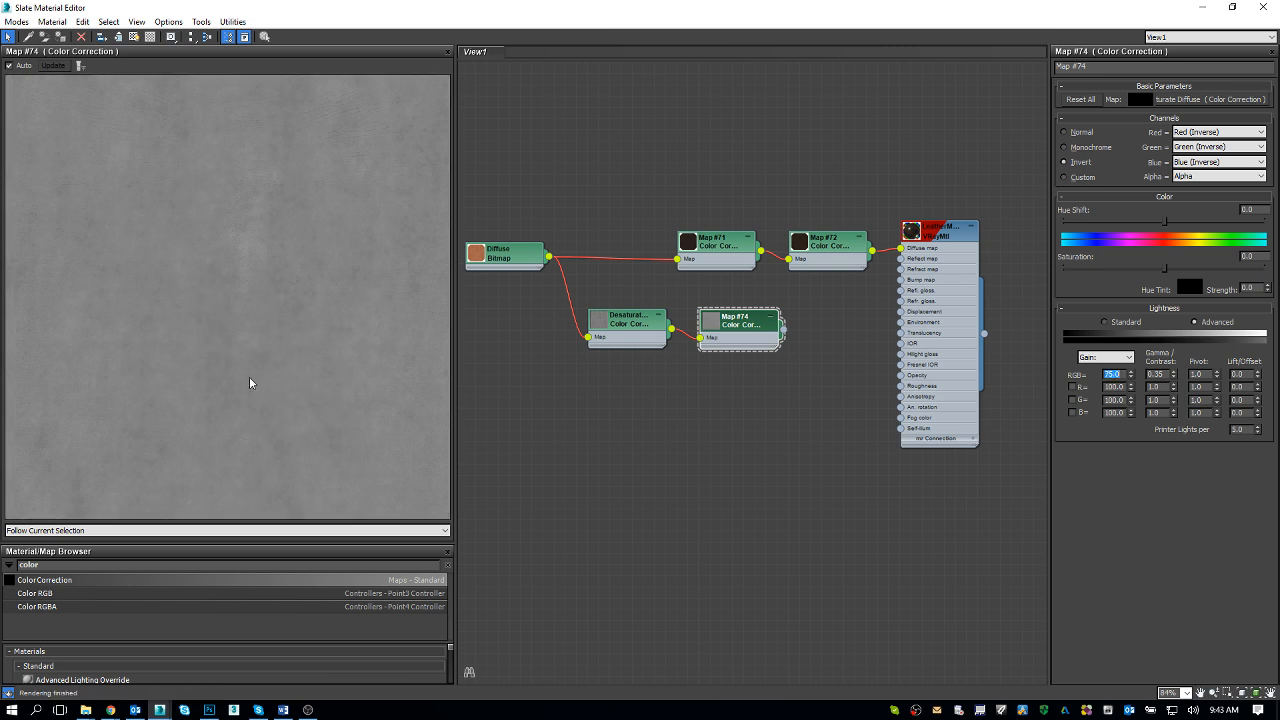
double_click(1164, 374)
text(0.25)
key(Return)
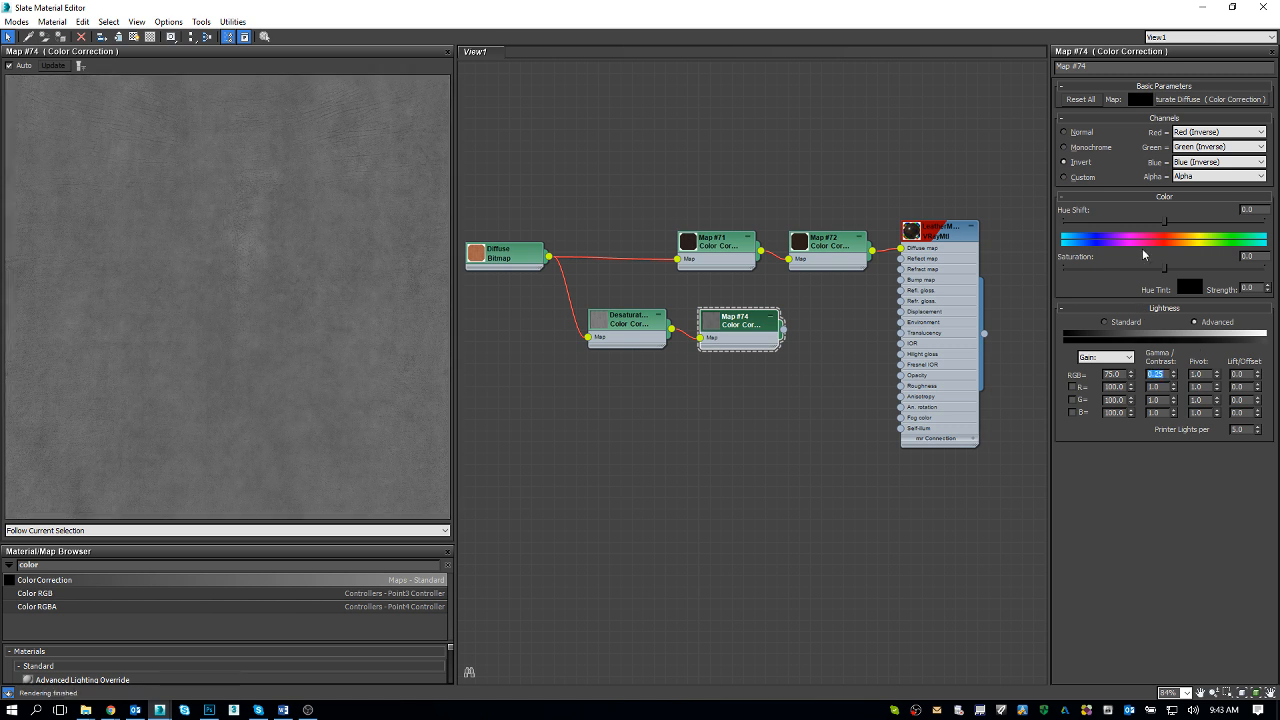
Rename the inverted Color Correction map as Adjust For Bump
click(755, 333)
click(1100, 66)
text(Adjust)
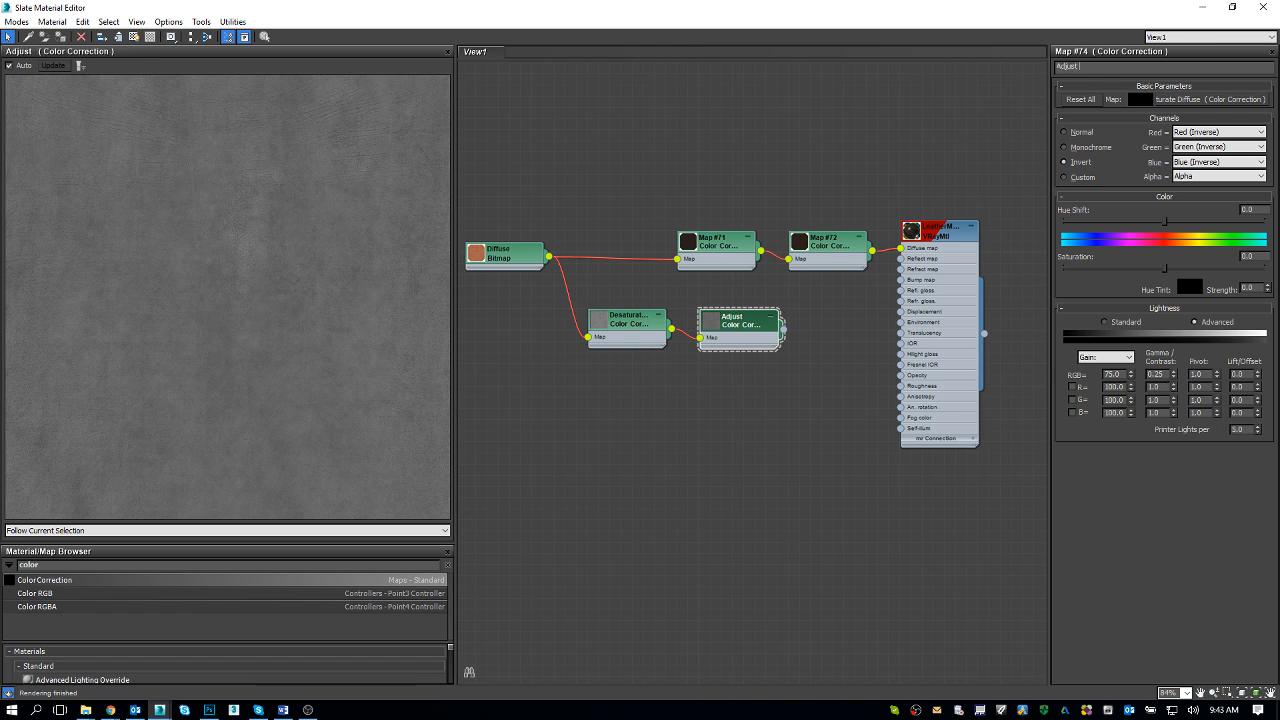
text( For Bump)
key(Return)
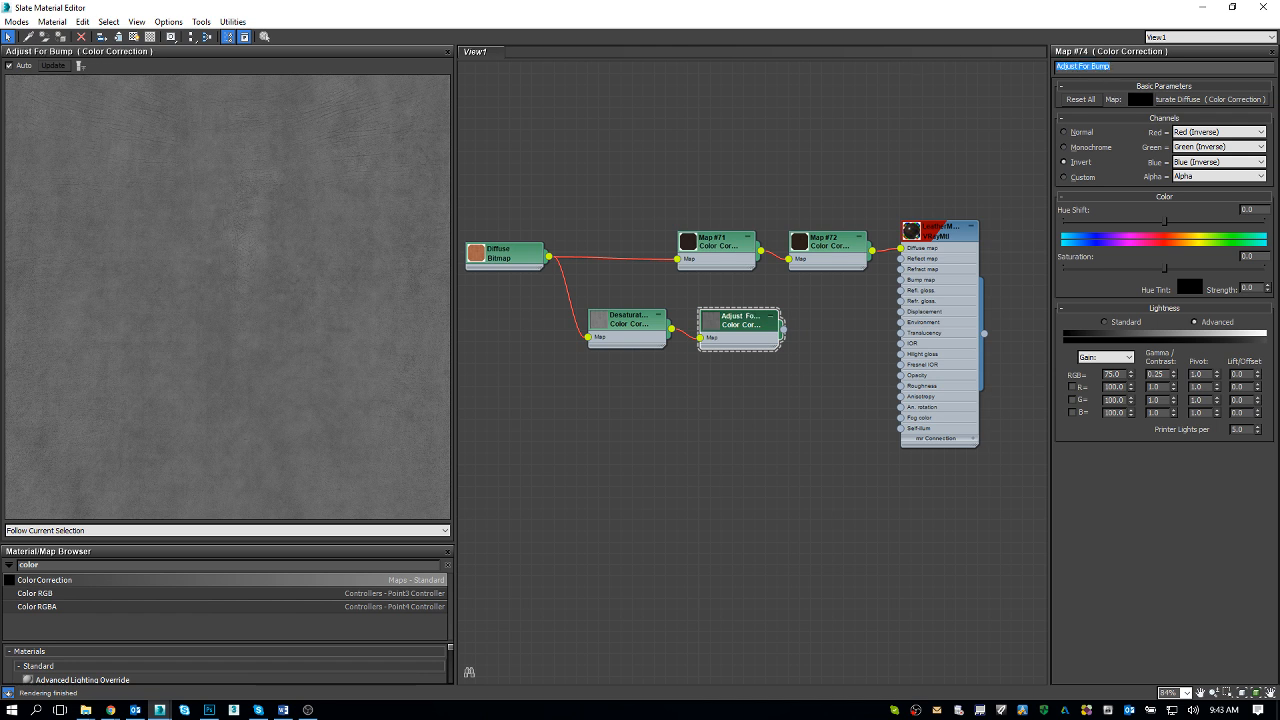
Connect Adjust For Bump to the LeatherMaterial's Bump map slot, and show the material's parameters beside a smaller preview
drag(784, 329, 902, 280)
double_click(940, 251)
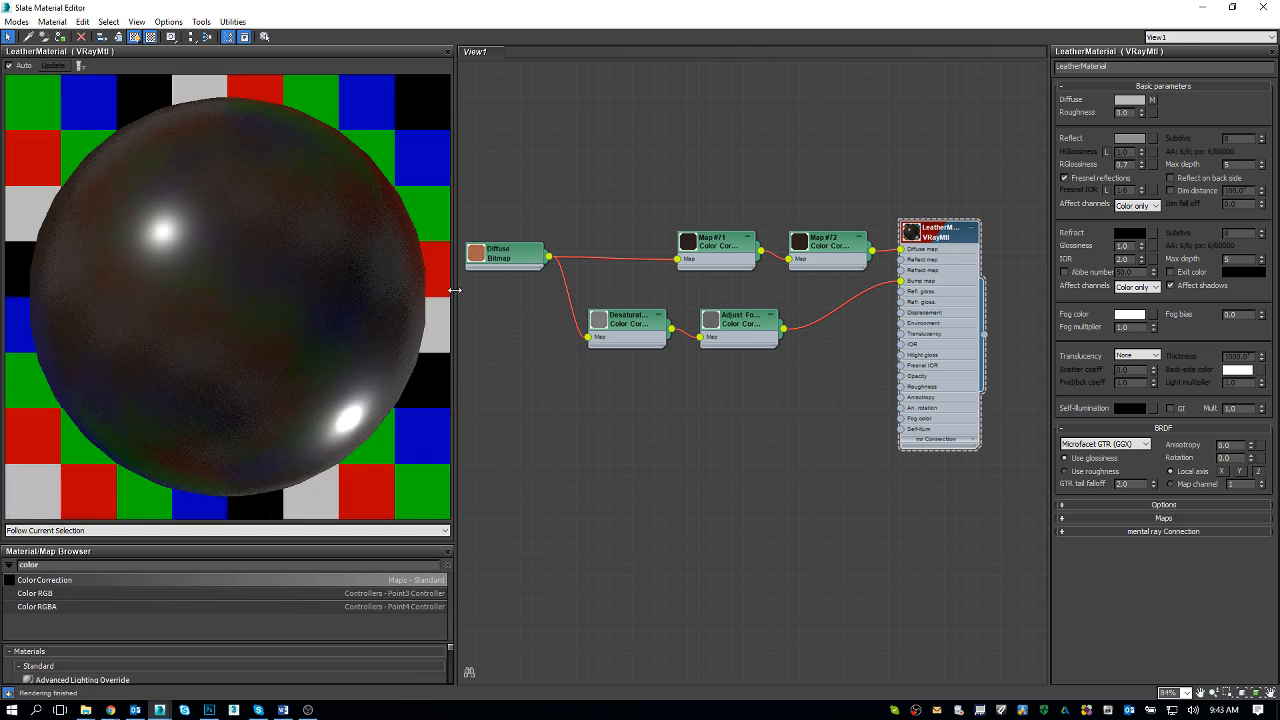
drag(456, 290, 345, 285)
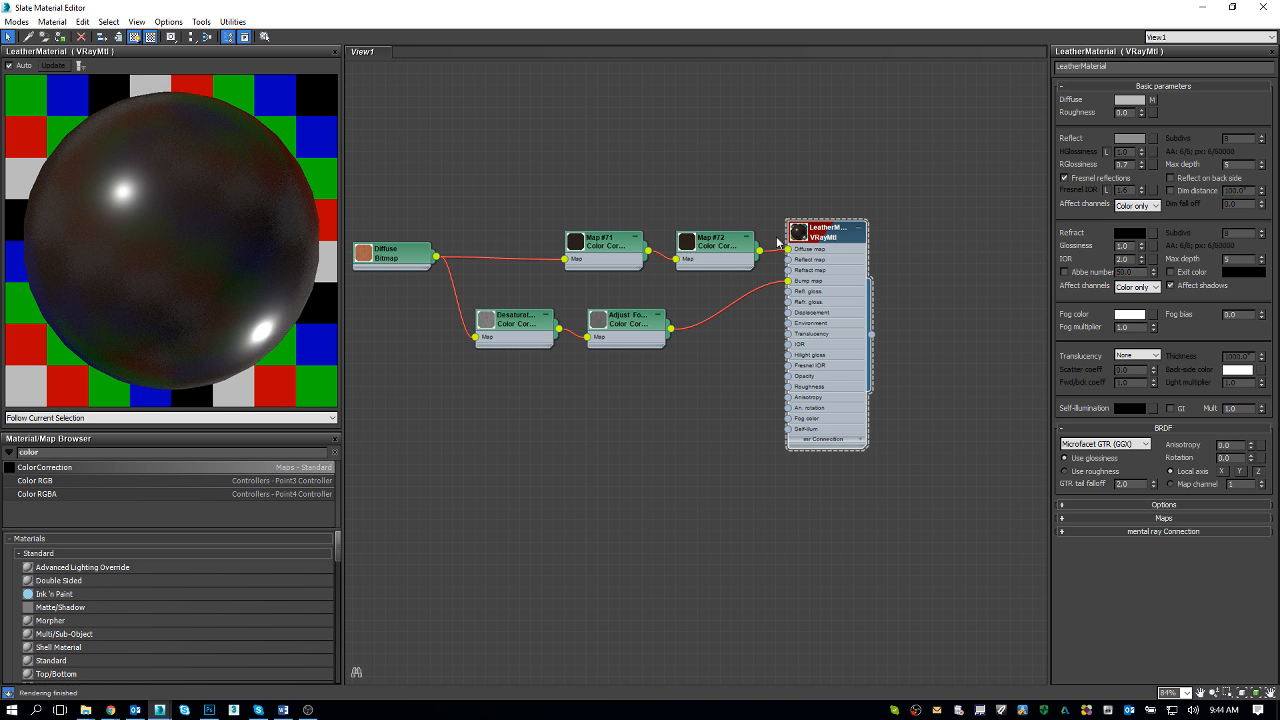
Try a refraction IOR of 1.6 on LeatherMaterial, and set it back to 2
double_click(1129, 259)
text(1.6)
key(Return)
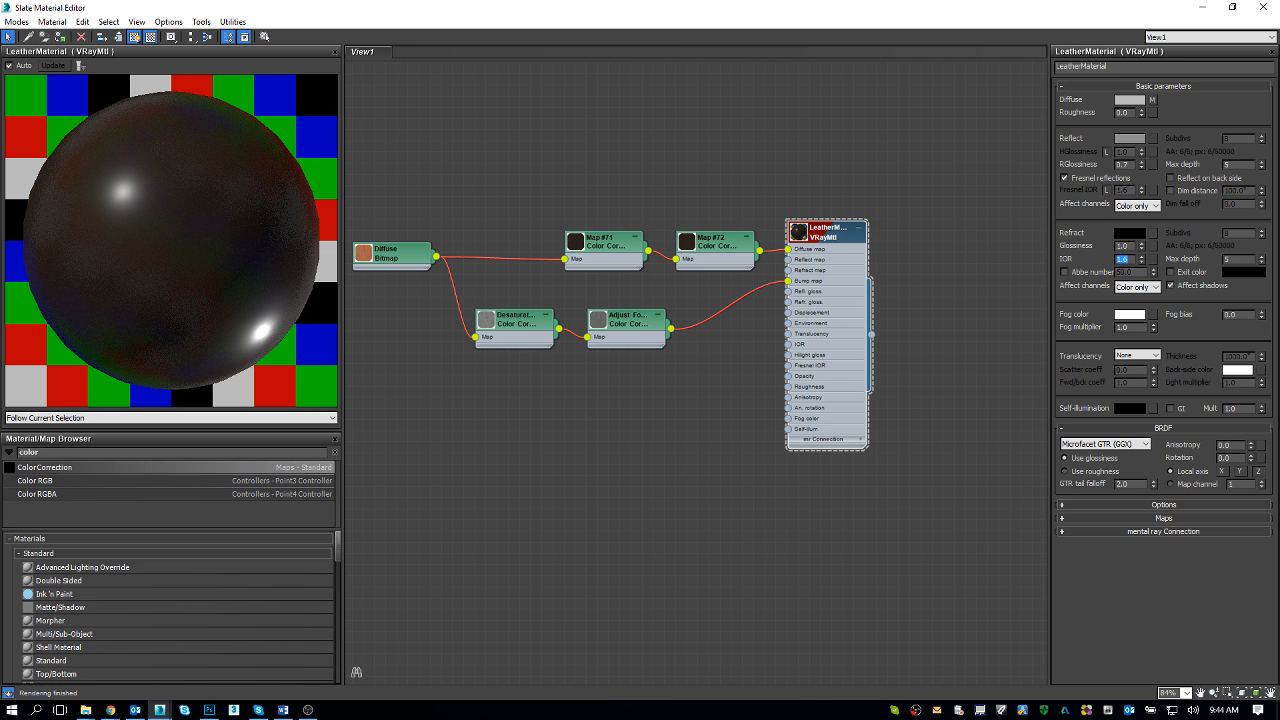
text(2)
key(Return)
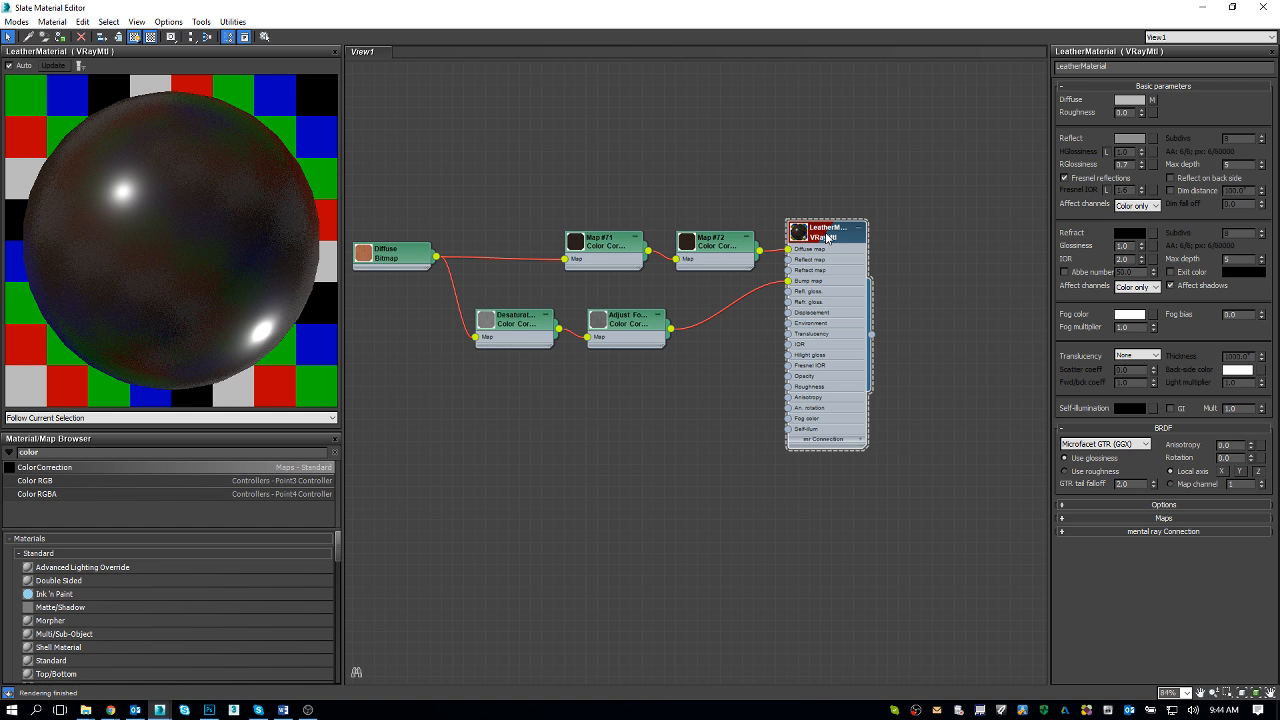
Set the LeatherMaterial's bump map amount to 100
click(1130, 518)
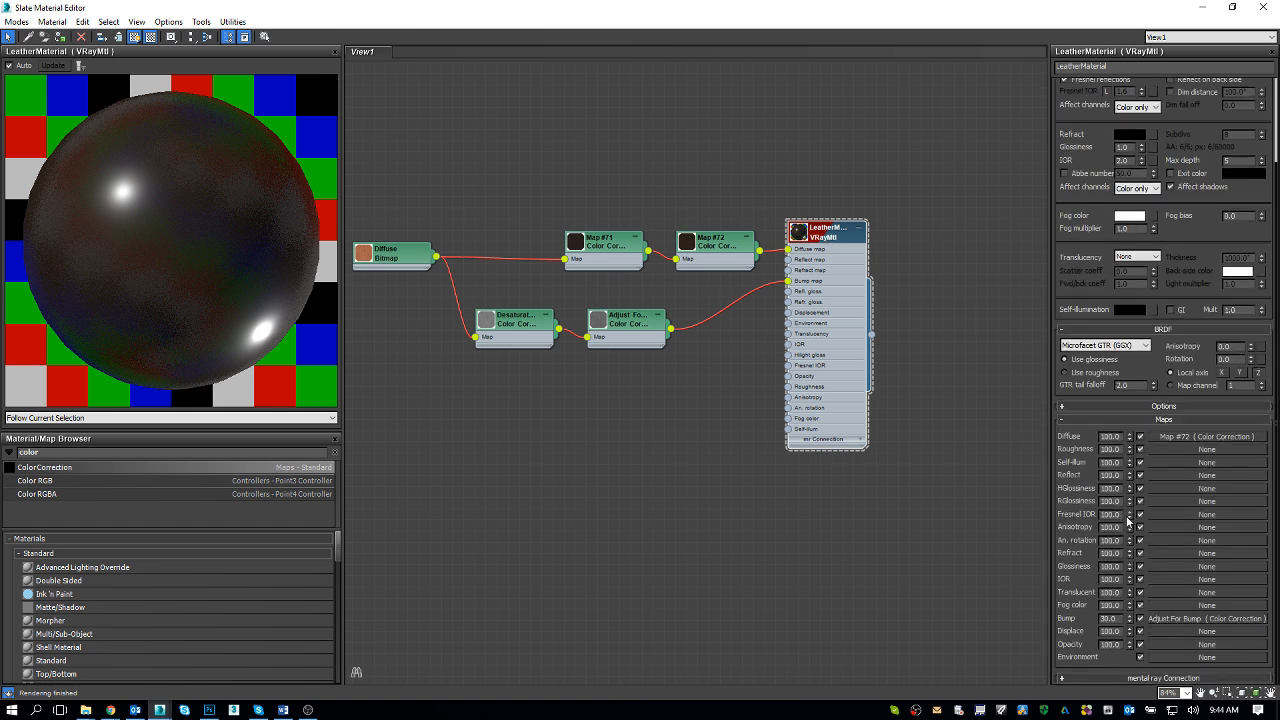
double_click(1108, 619)
text(100)
key(Return)
Set the RGB gamma/contrast of the Adjust For Bump map to 0.2 and its RGB gain to 80
double_click(639, 330)
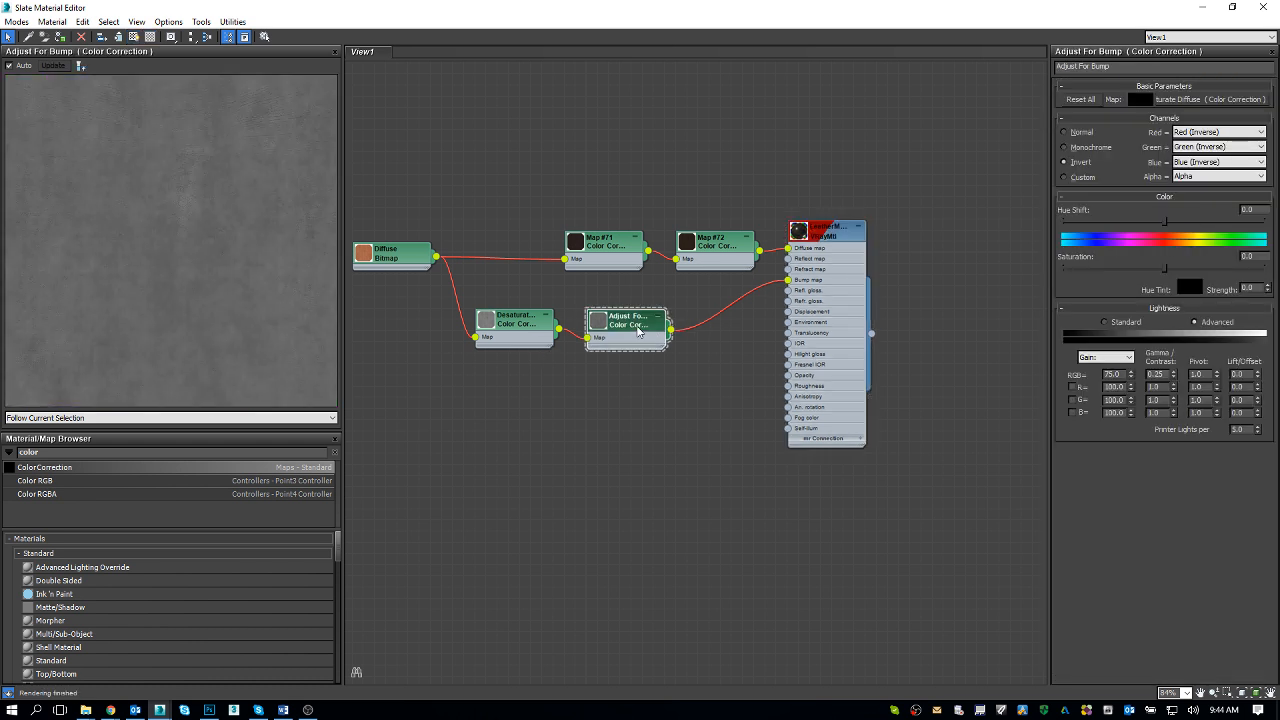
double_click(1156, 374)
text(2.2)
key(Return)
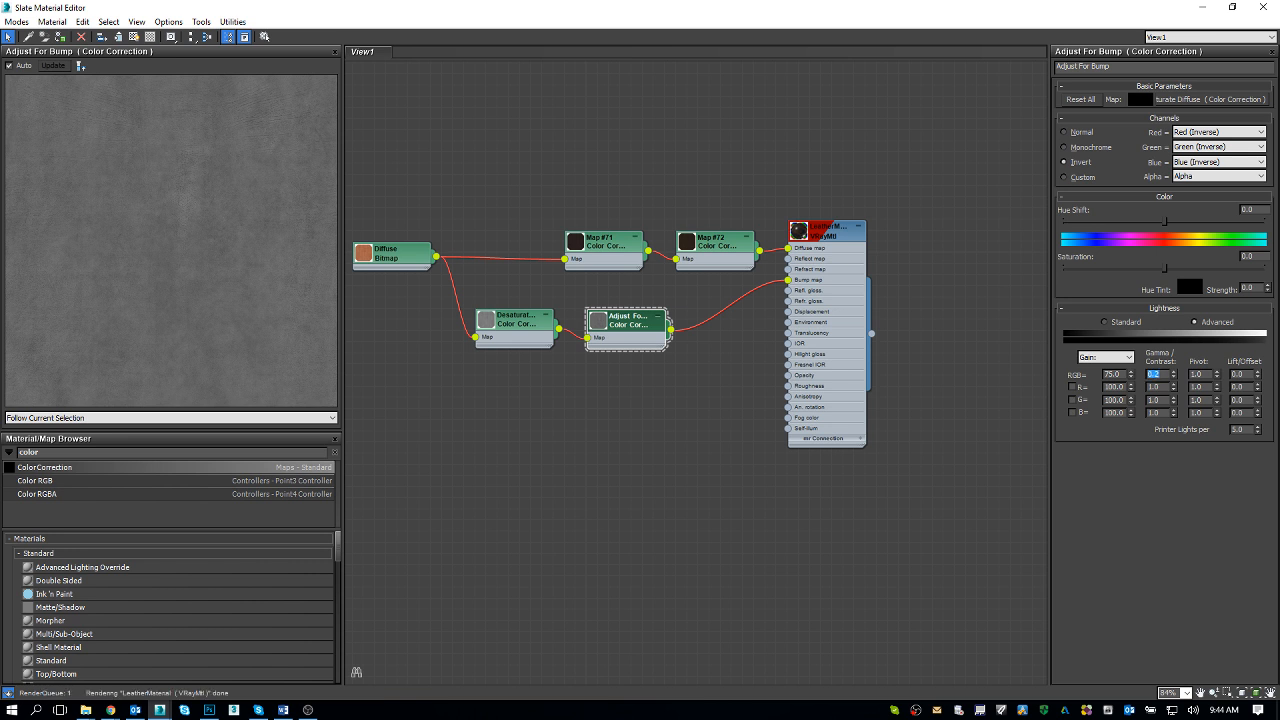
key(shift+Tab)
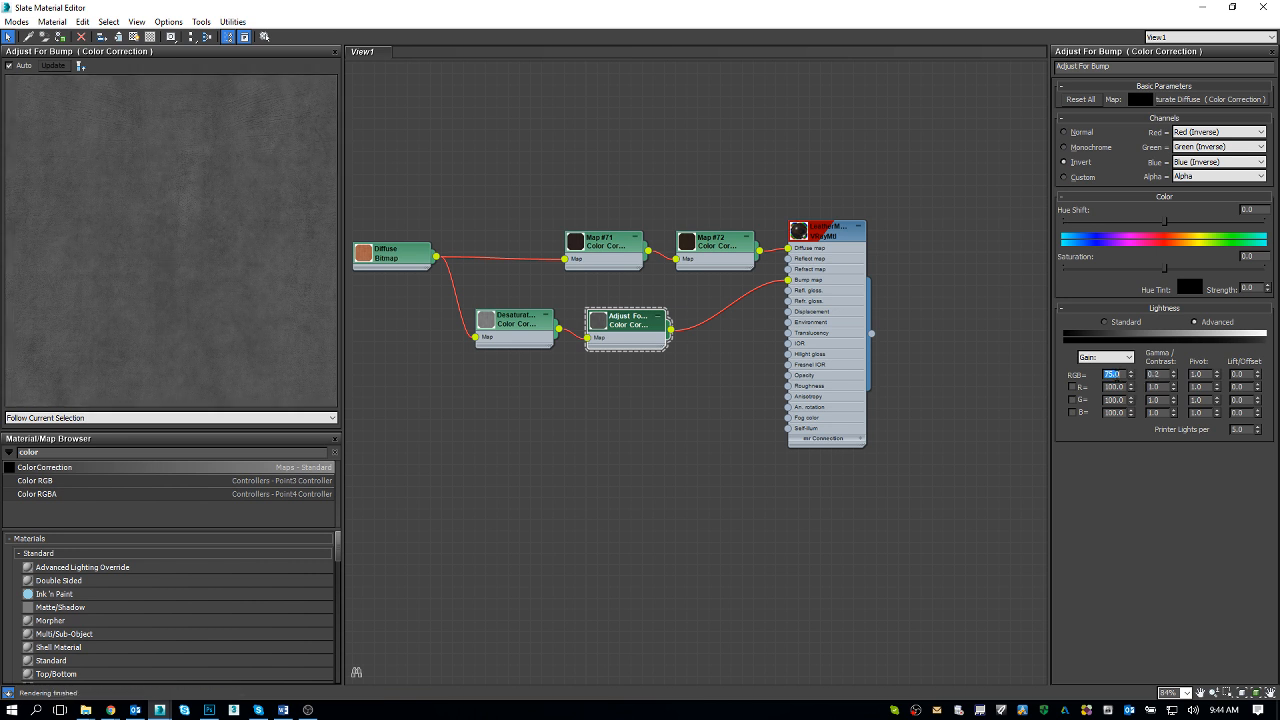
text(80)
key(Return)
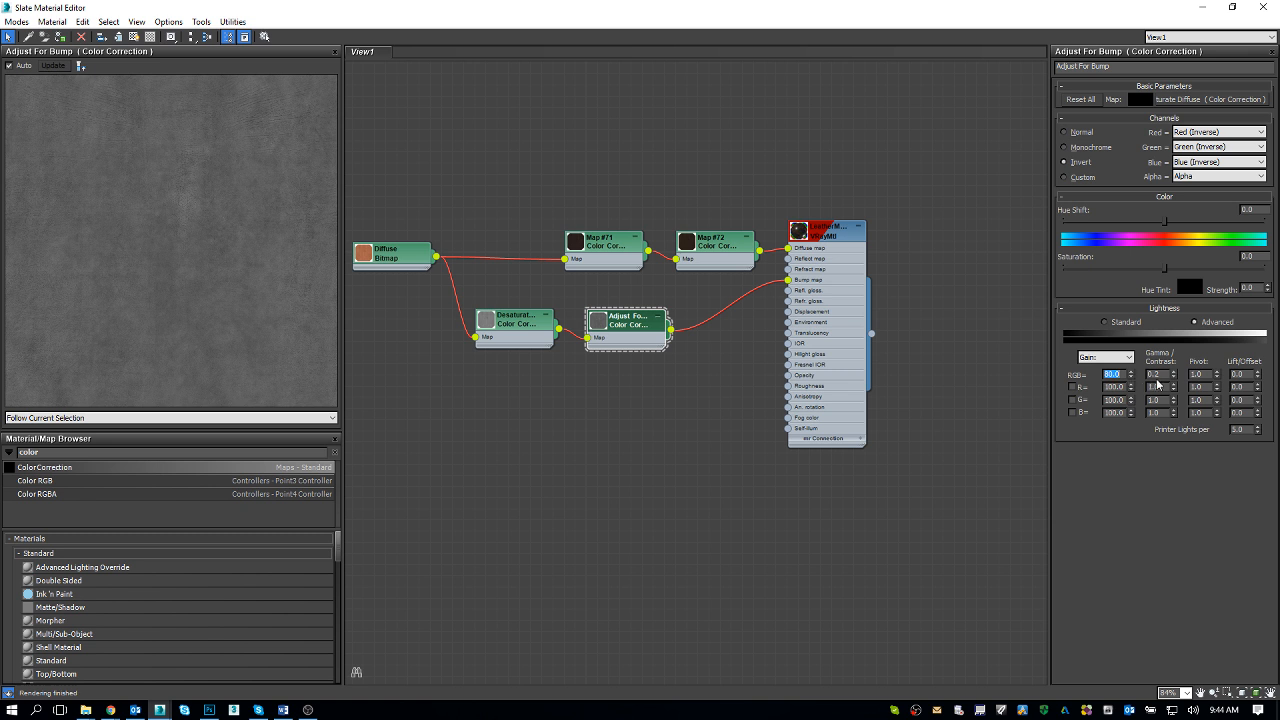
Try higher and lower RGB pivot values on the Adjust For Bump map, and set the pivot to 0.8
key(Tab)
click(1216, 371)
drag(1216, 371, 1216, 361)
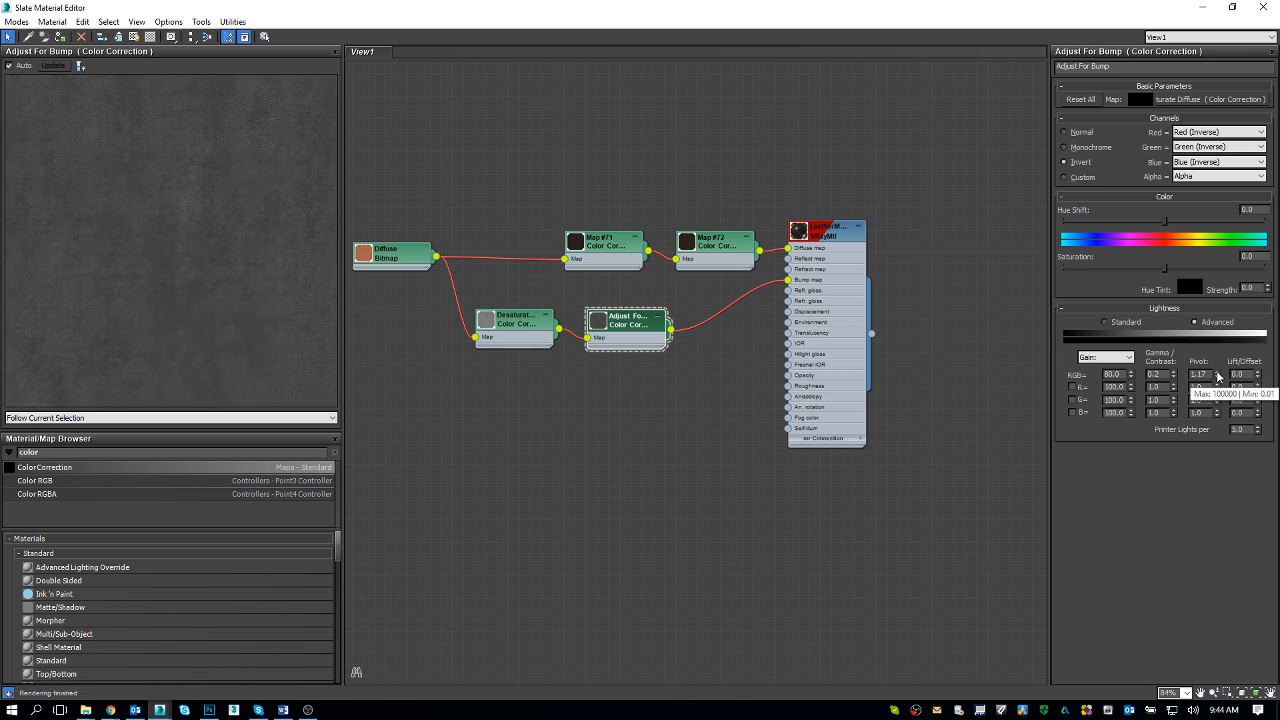
drag(1217, 372, 1218, 388)
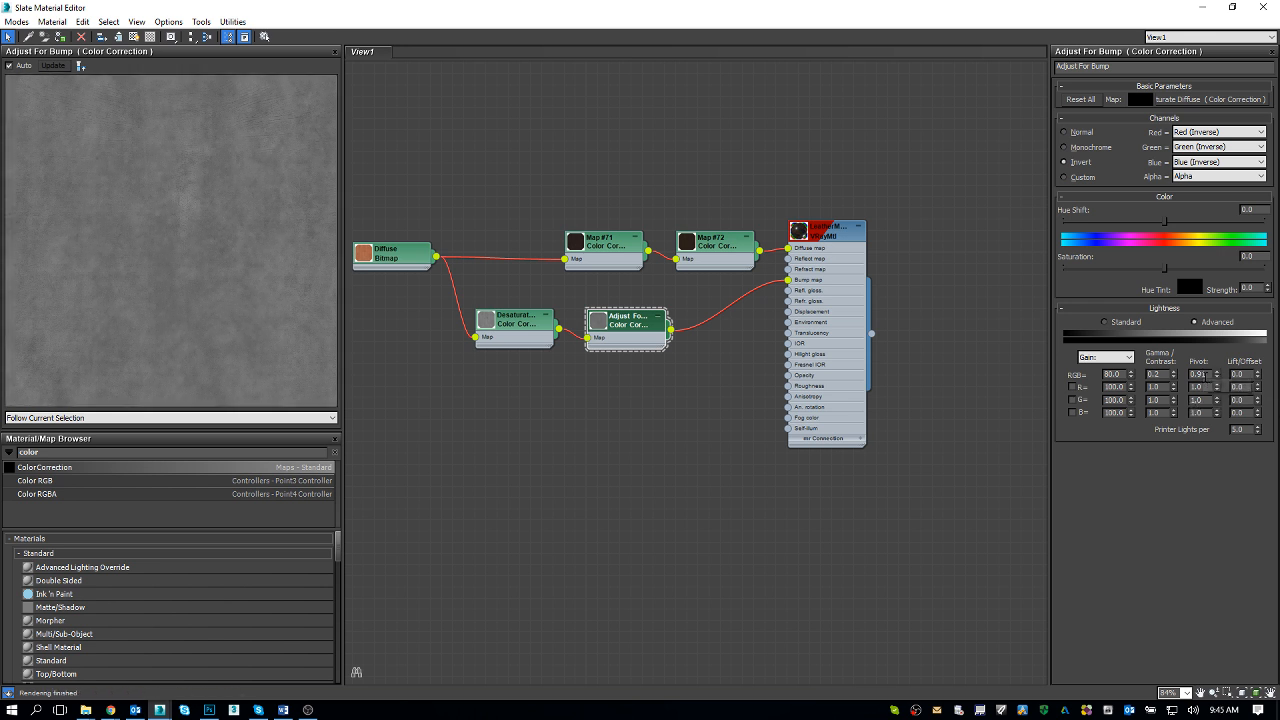
double_click(1205, 376)
text(0.8)
key(Return)
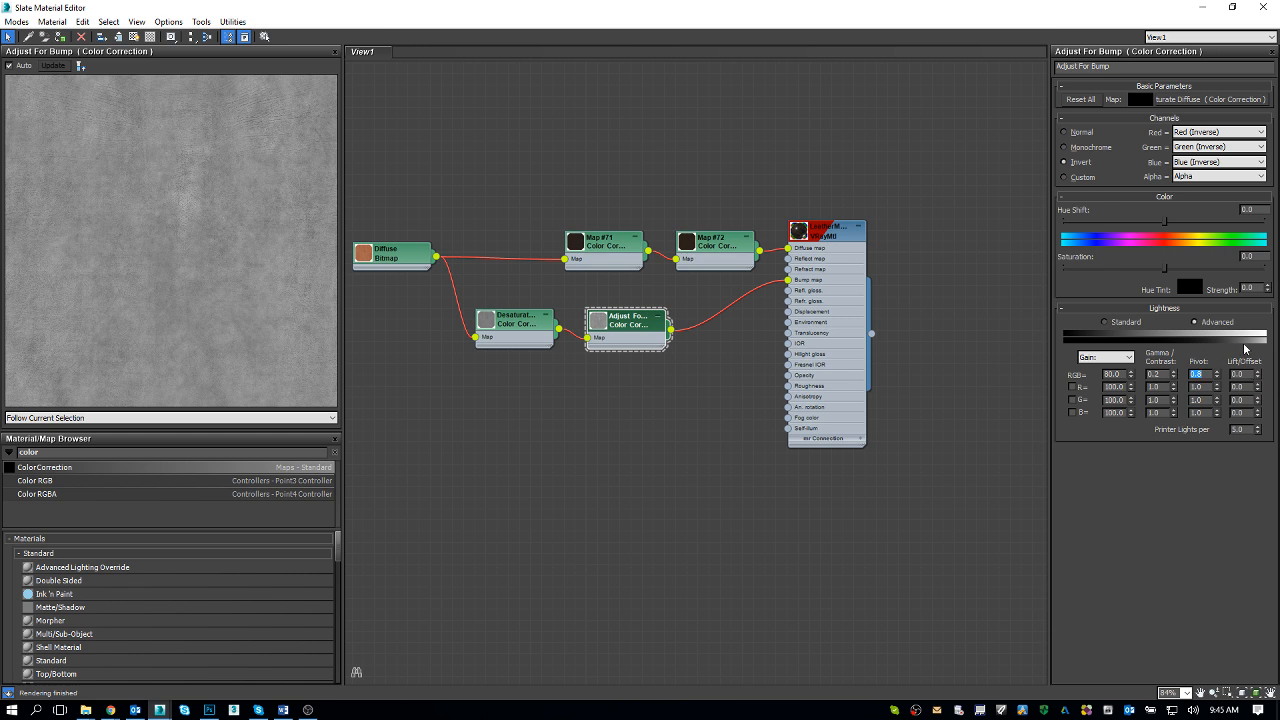
Switch to Chrome and maximize the window showing the Clearview Leather Sofa reference photo
key(alt+Tab)
key(alt+Tab)
key(alt+Tab)
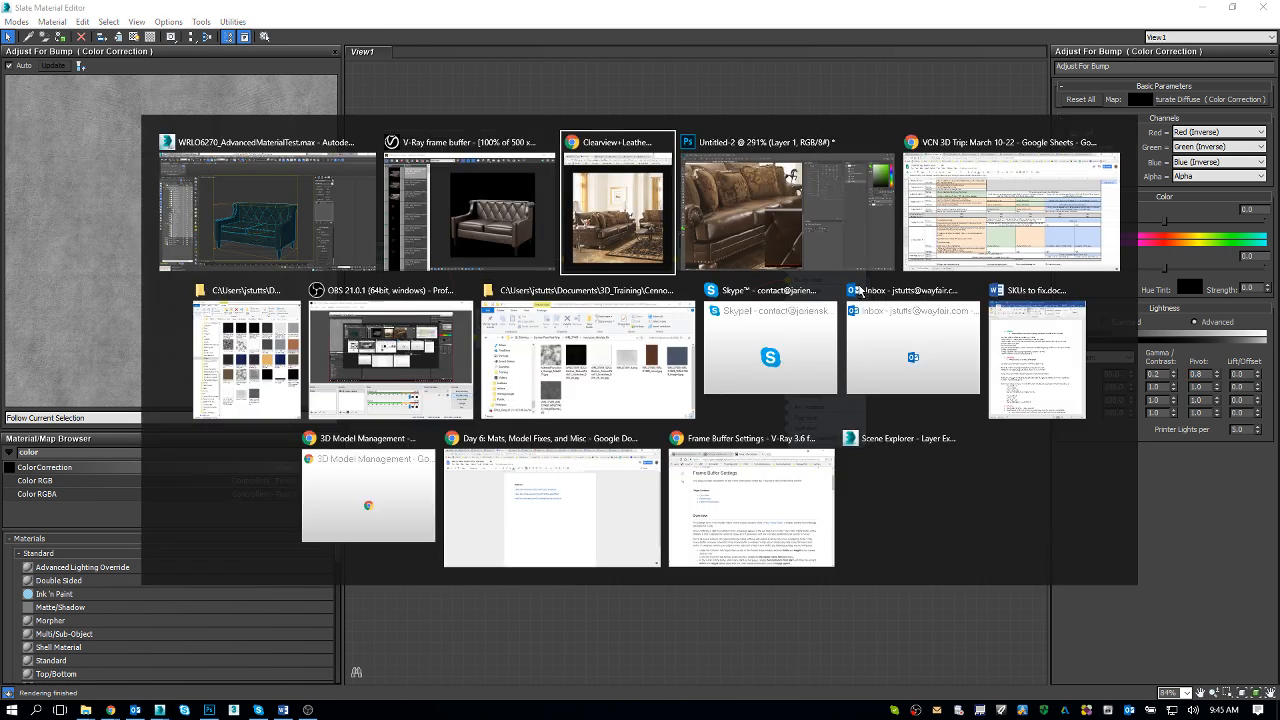
key(alt+Tab)
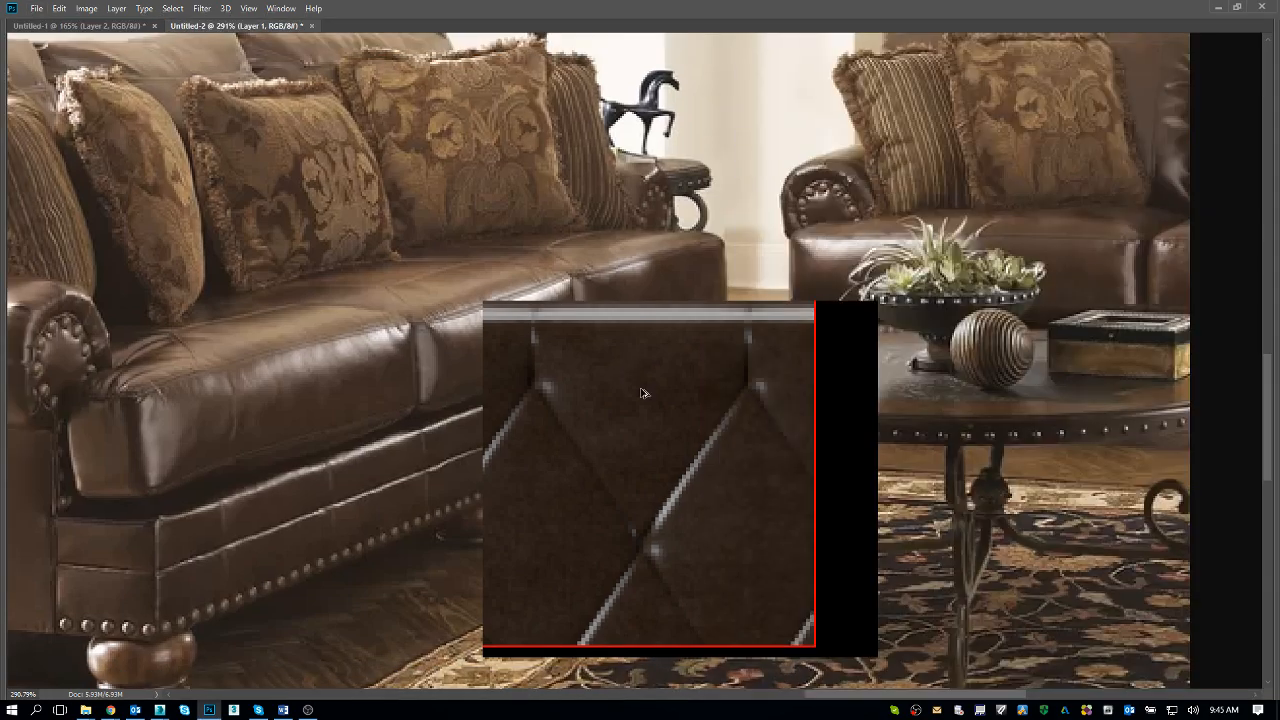
key(alt+Tab)
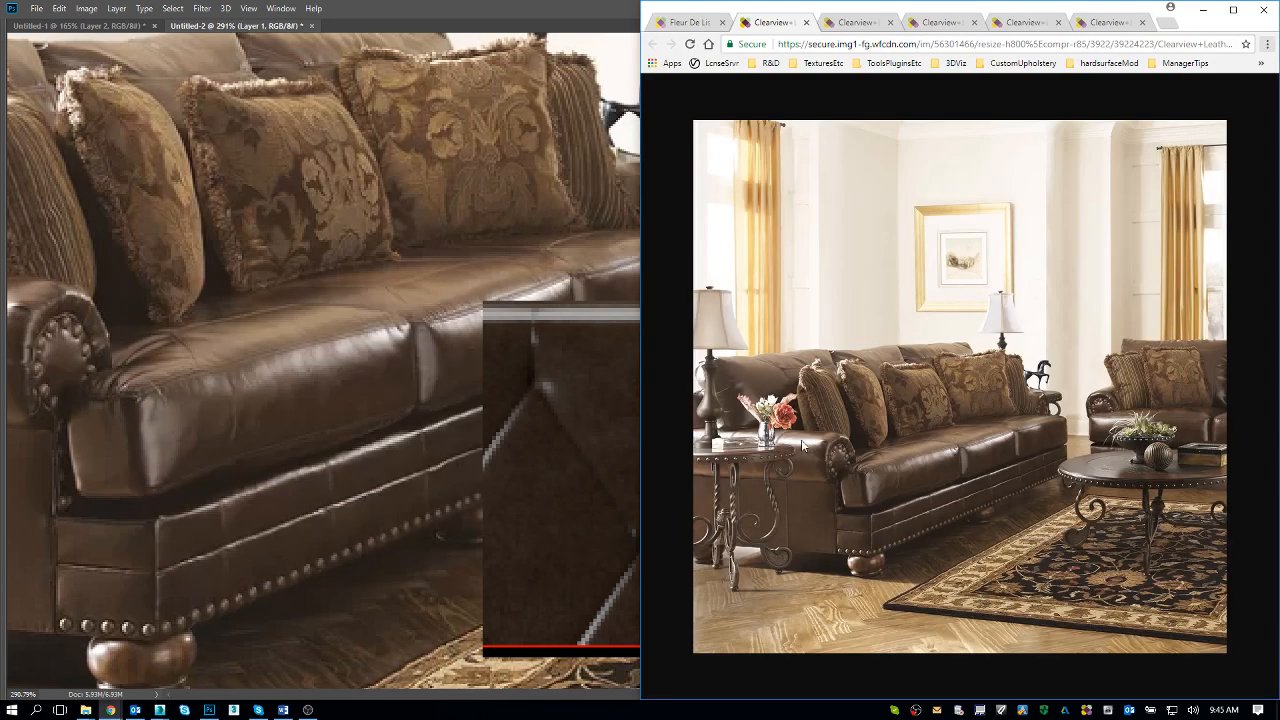
key(super+Up)
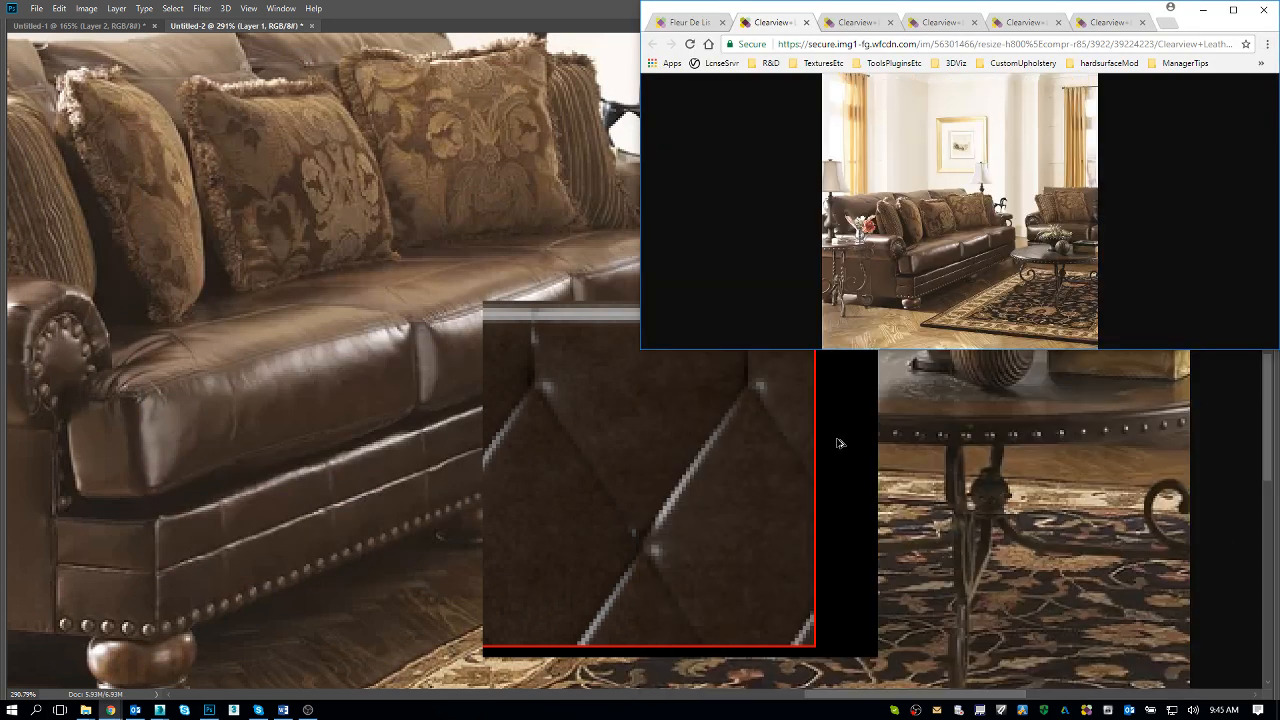
key(super+Up)
Examine the leather across the other Clearview Leather Sofa reference photos, and return to the 3ds Max material editor
key(ctrl+shift+Tab)
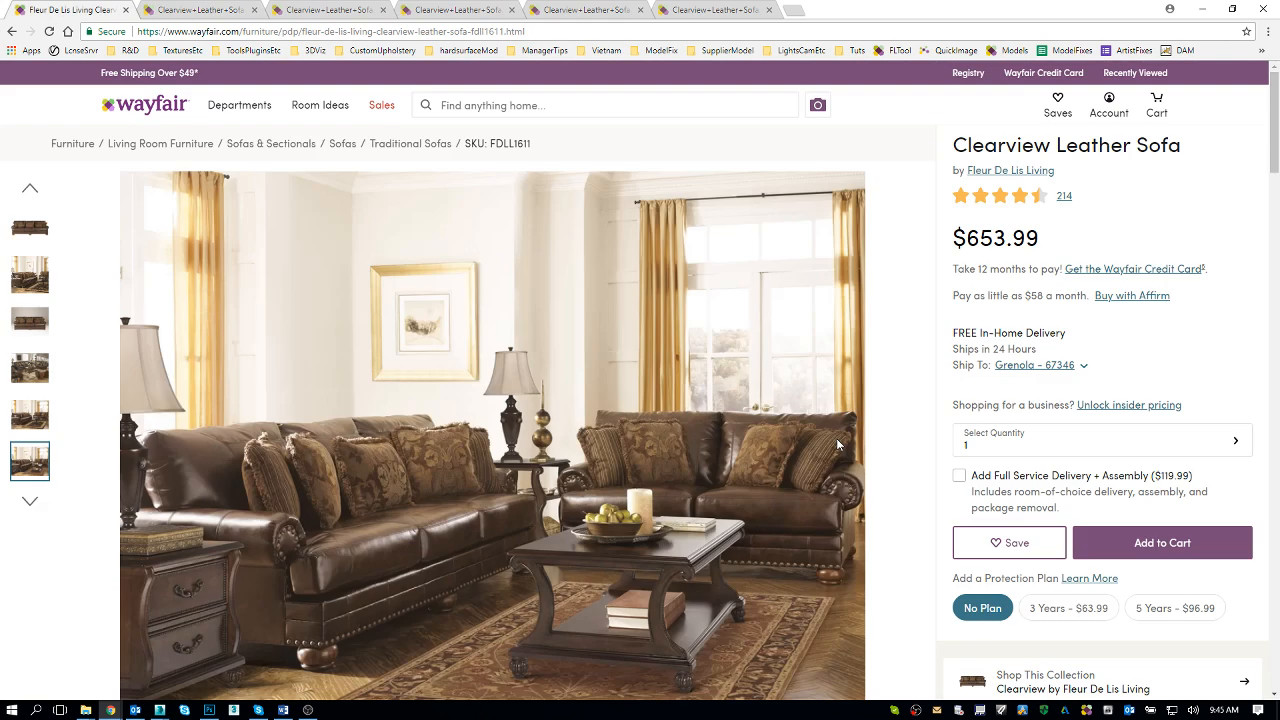
key(ctrl+shift+Tab)
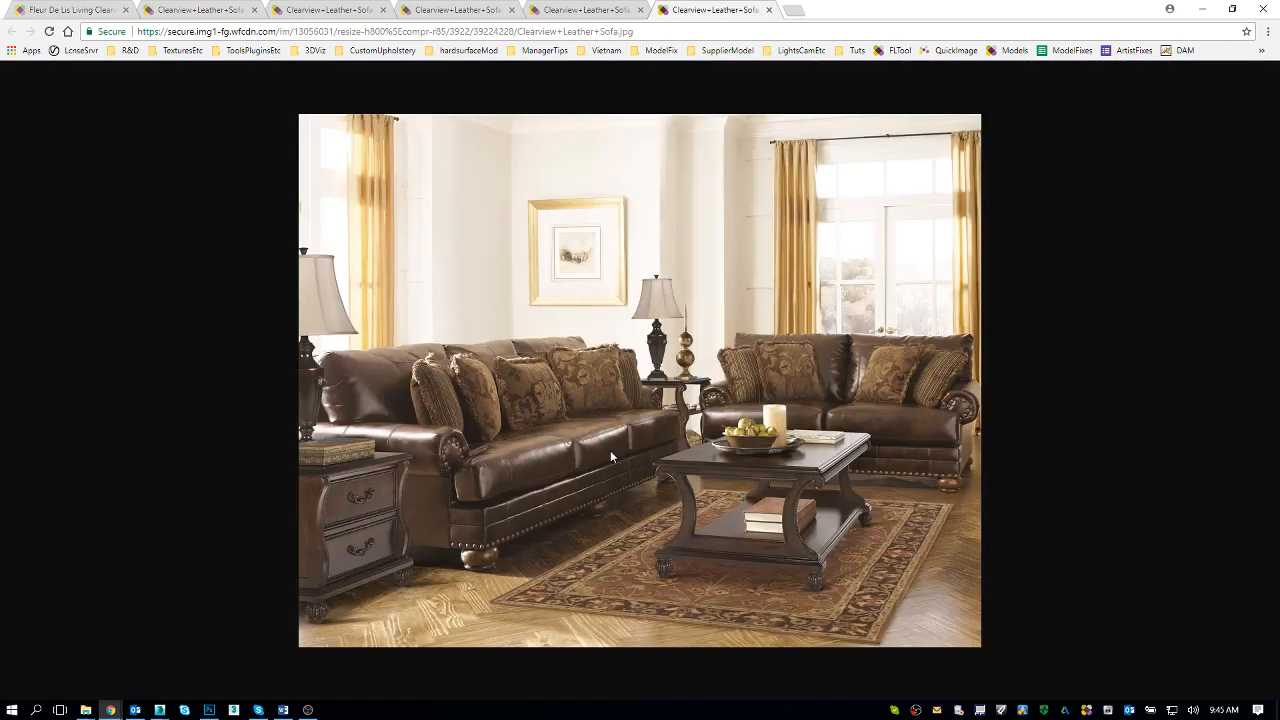
click(586, 13)
key(ctrl+Tab)
key(ctrl+shift+Tab)
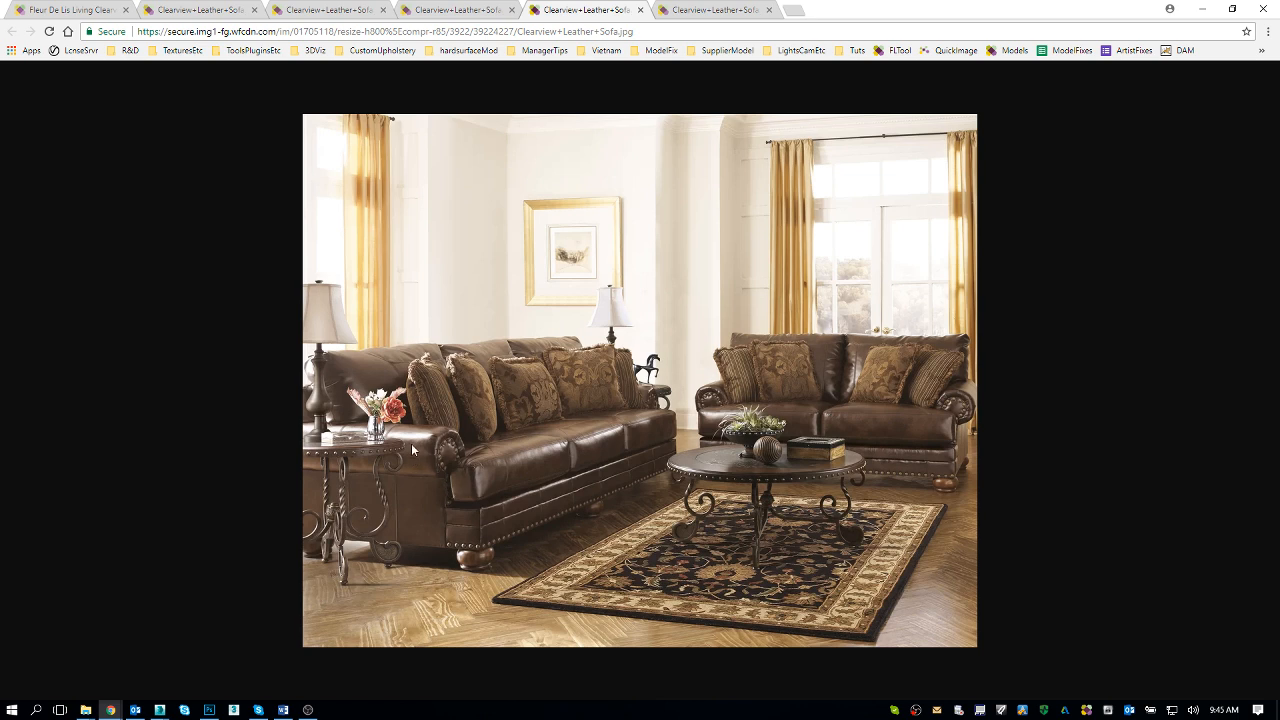
key(ctrl+shift+Tab)
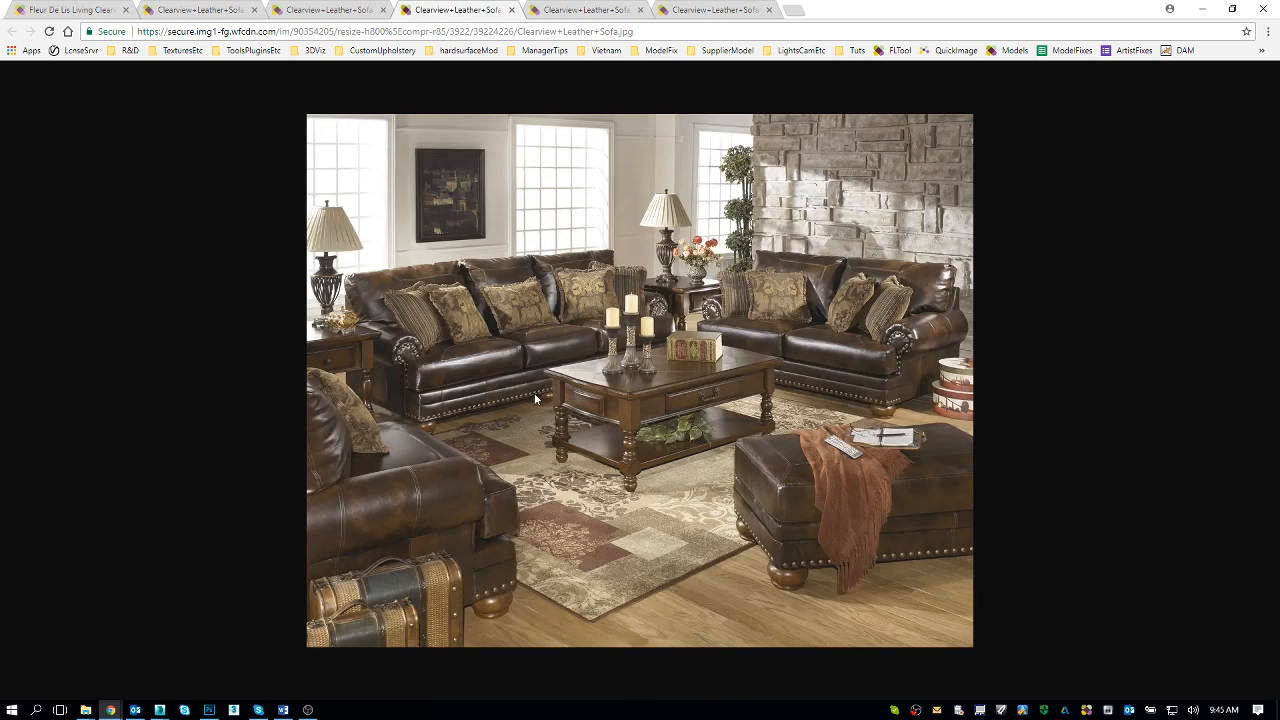
key(alt+Tab)
key(alt+Tab)
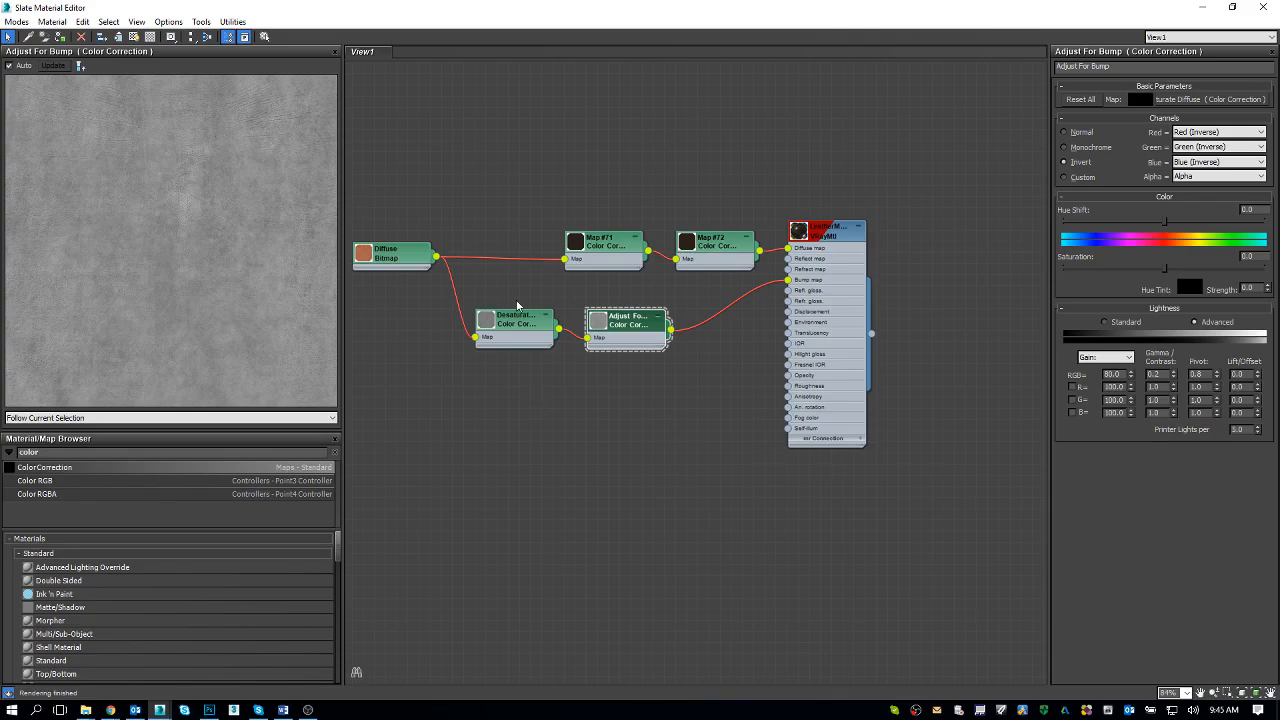
Restore the material editor to a smaller window and bring the render frame buffer and Render Setup in front
double_click(503, 7)
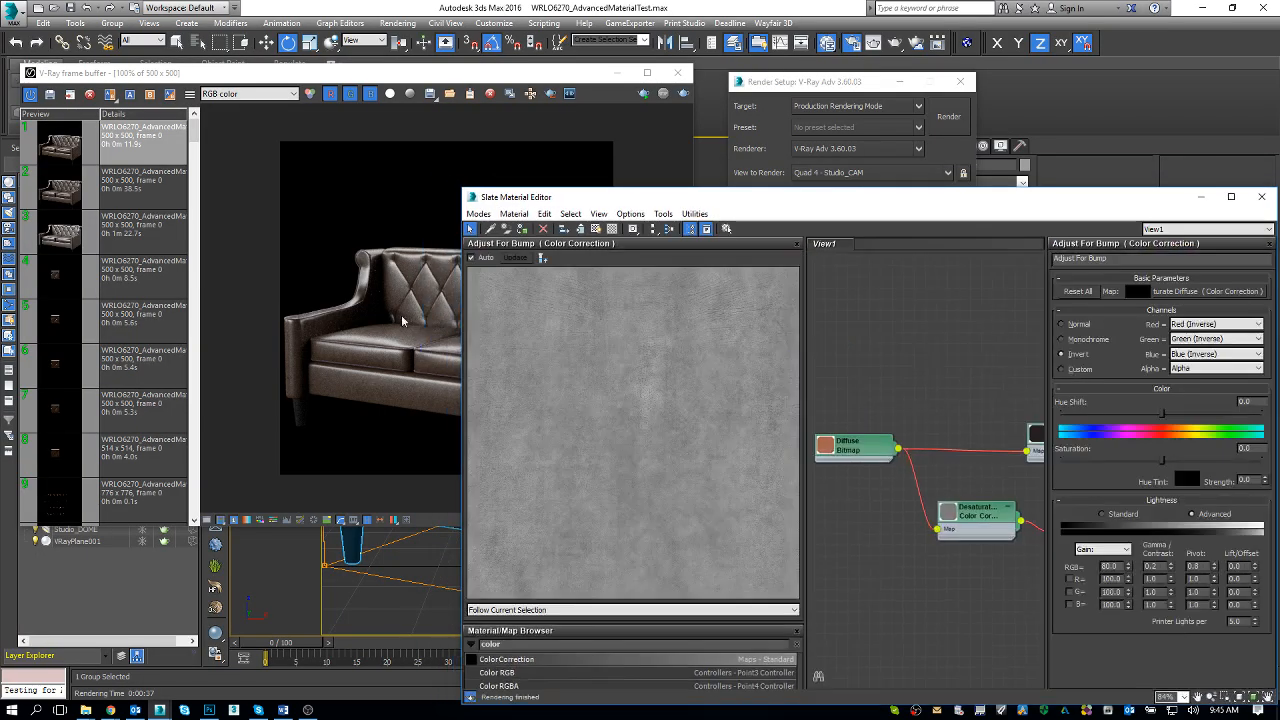
click(402, 321)
click(864, 127)
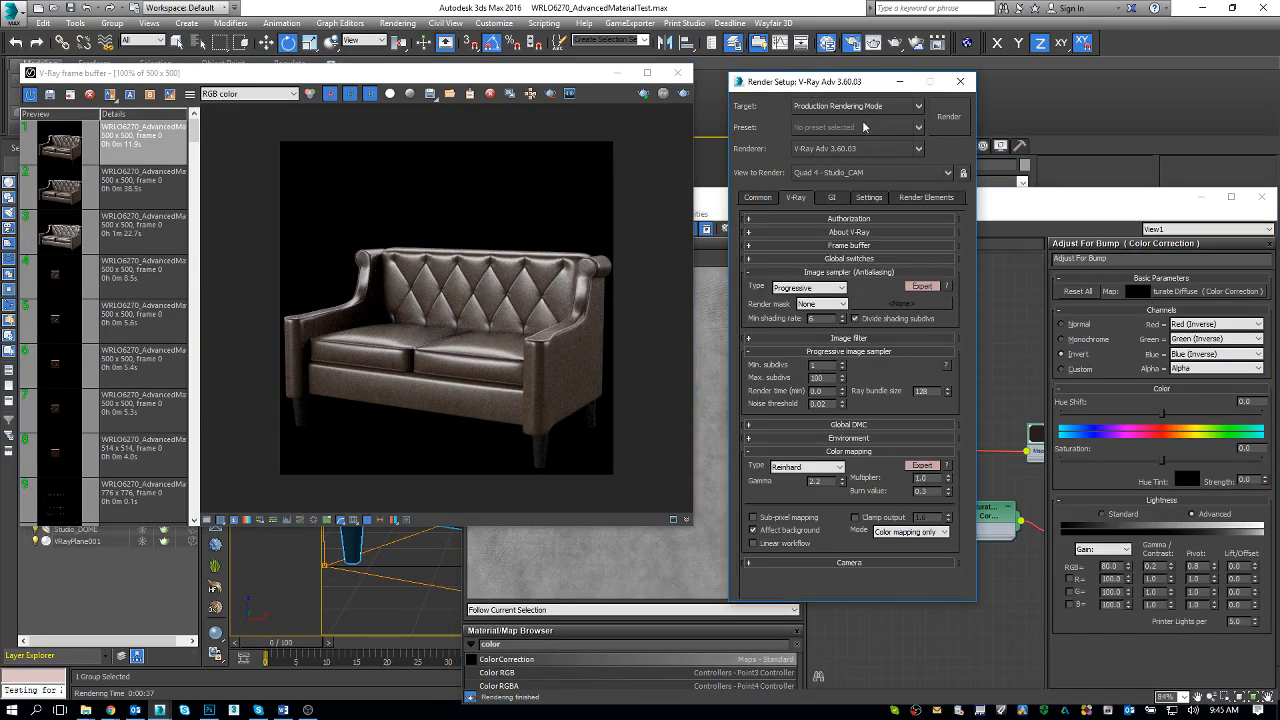
Try to load the preview render preset
click(918, 128)
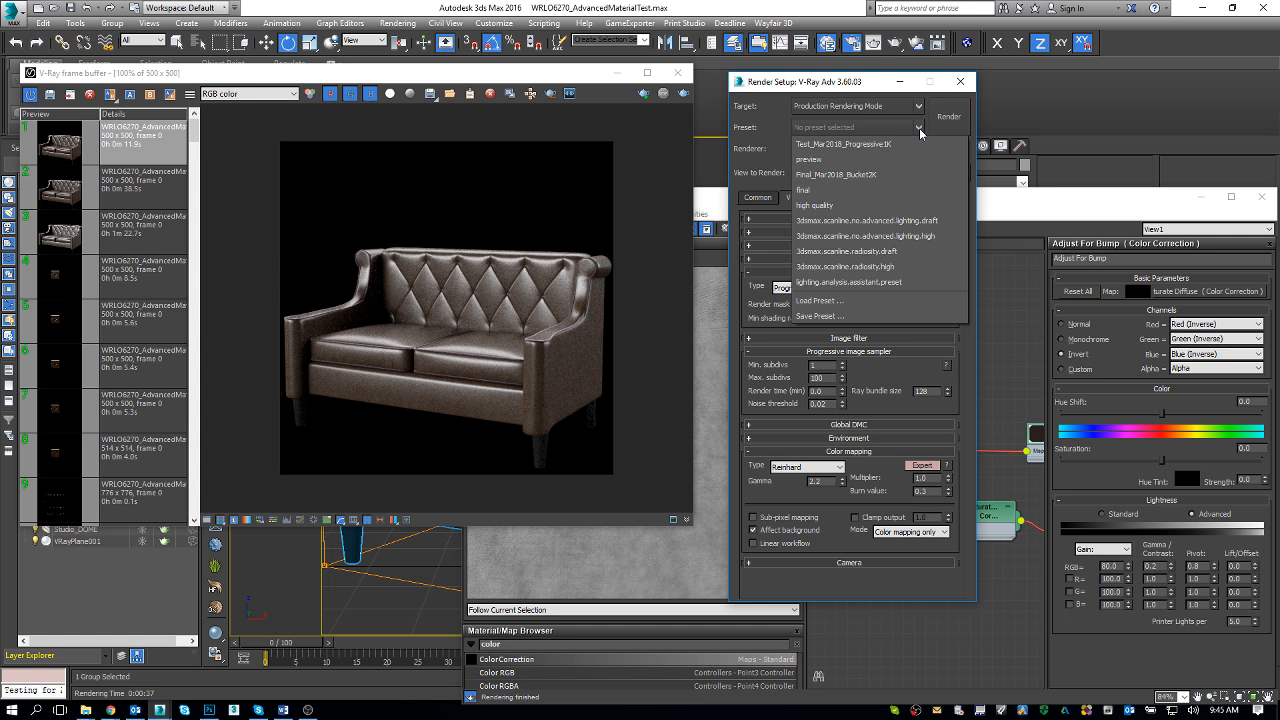
click(885, 160)
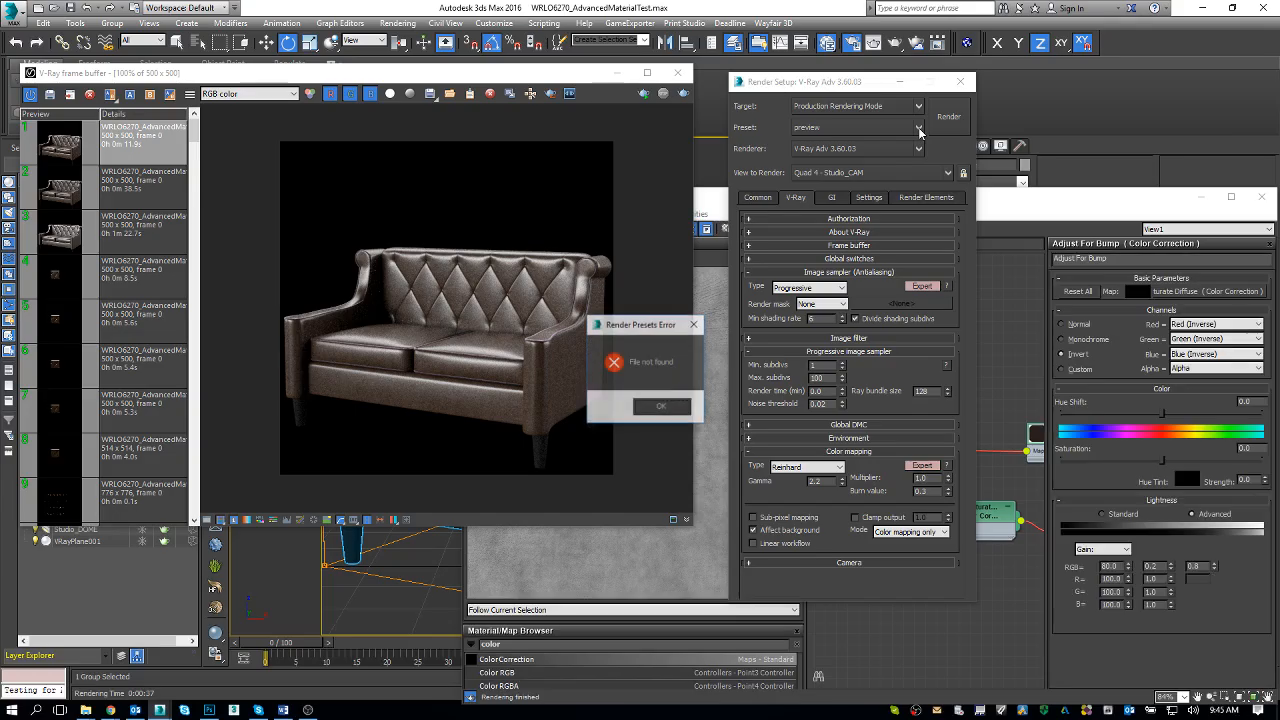
click(677, 402)
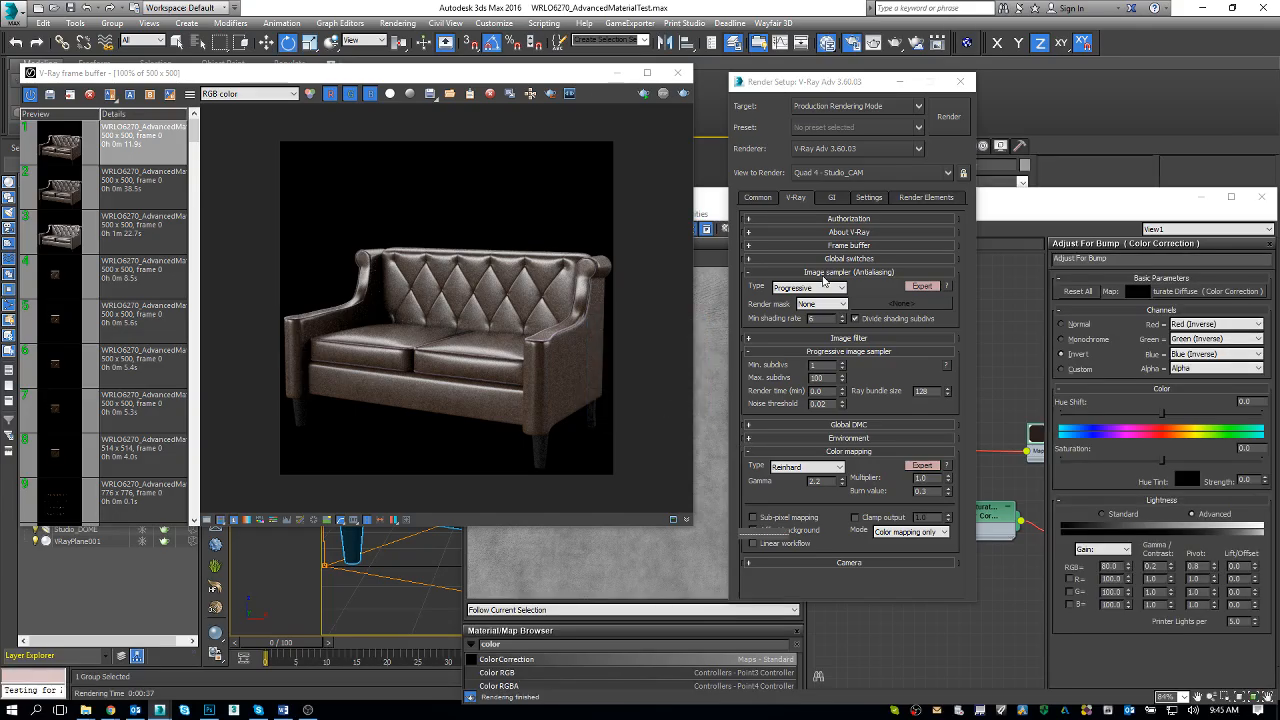
Load the Test_Mar2018_Progressive1K render preset with its Common, Render Elements and V-Ray categories, and expand the Color mapping settings
click(918, 128)
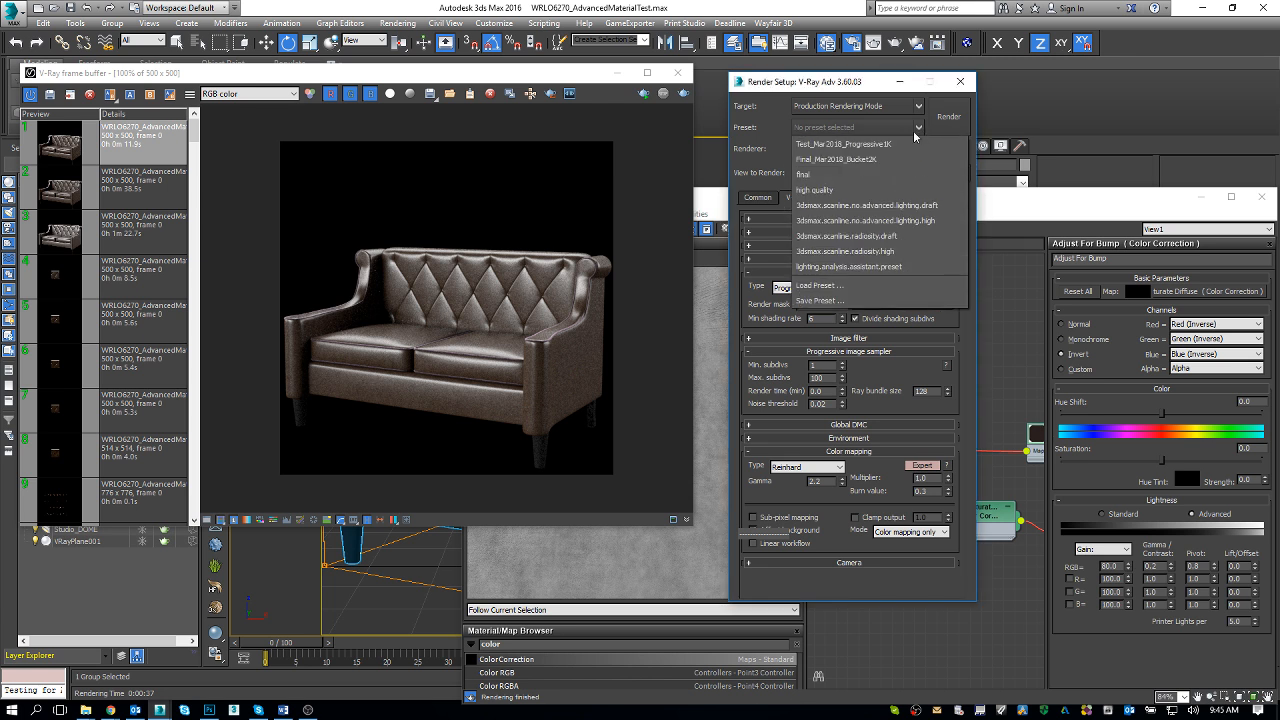
click(902, 144)
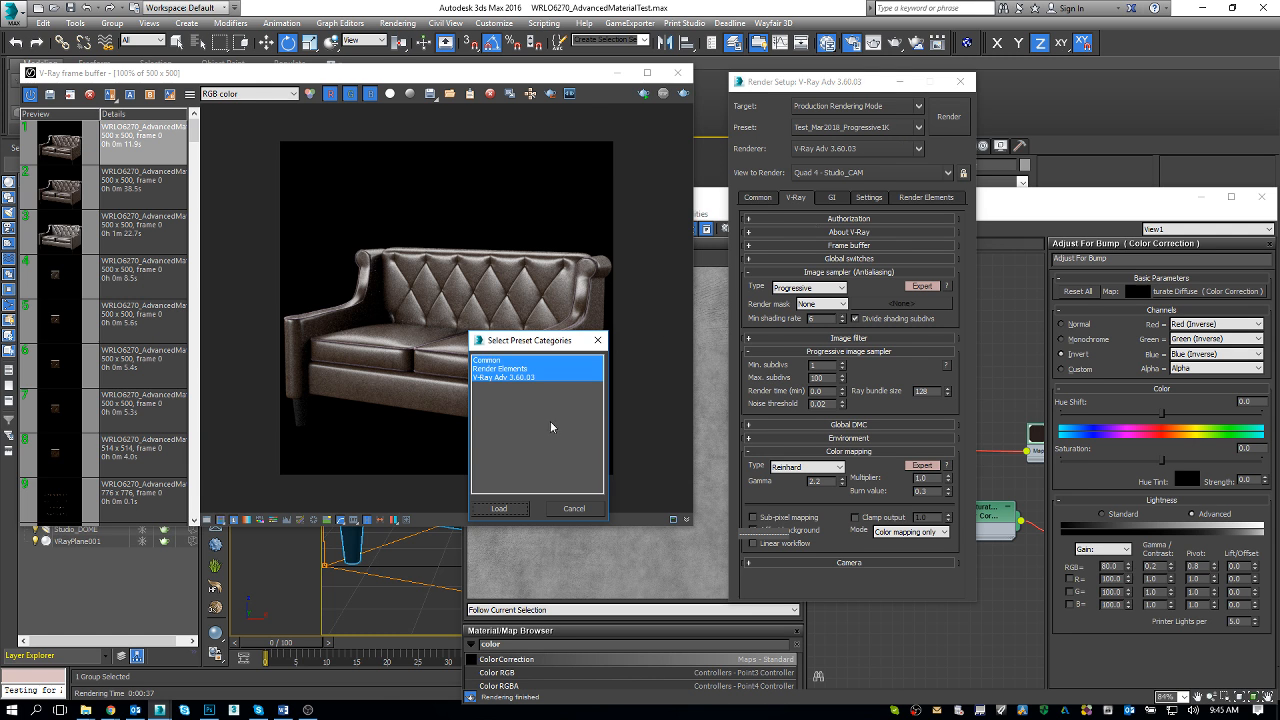
click(505, 509)
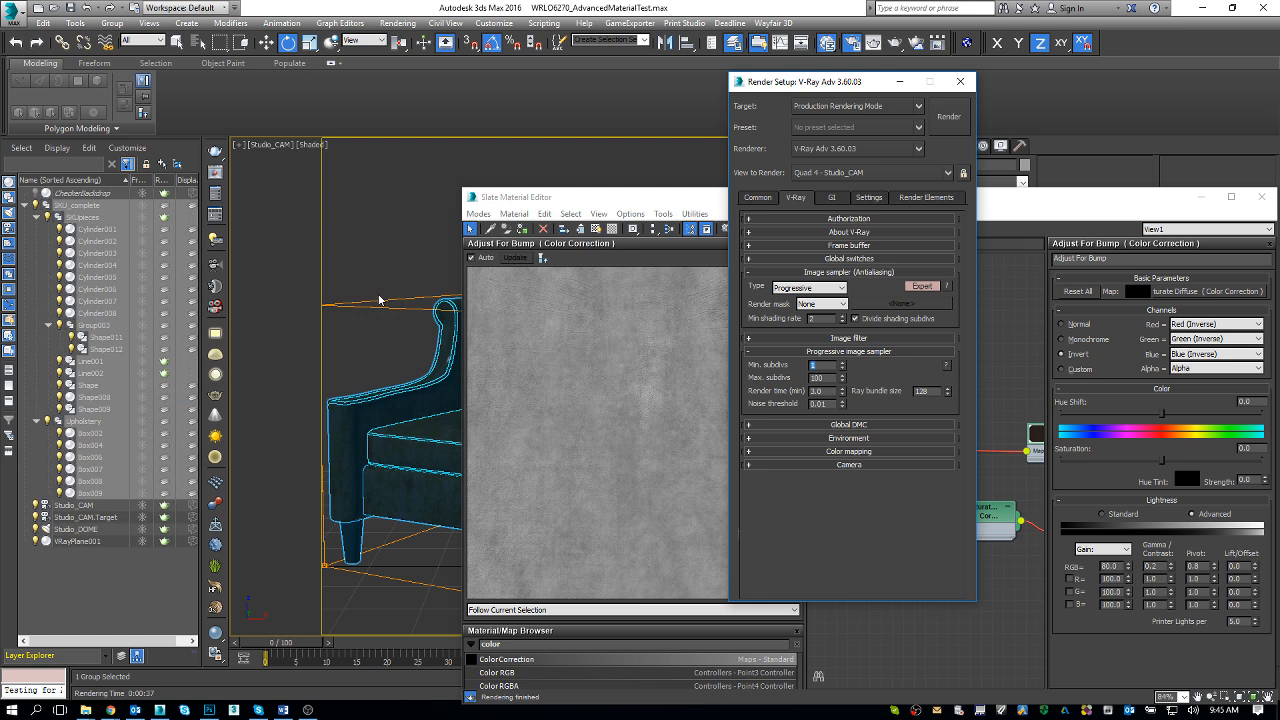
click(869, 452)
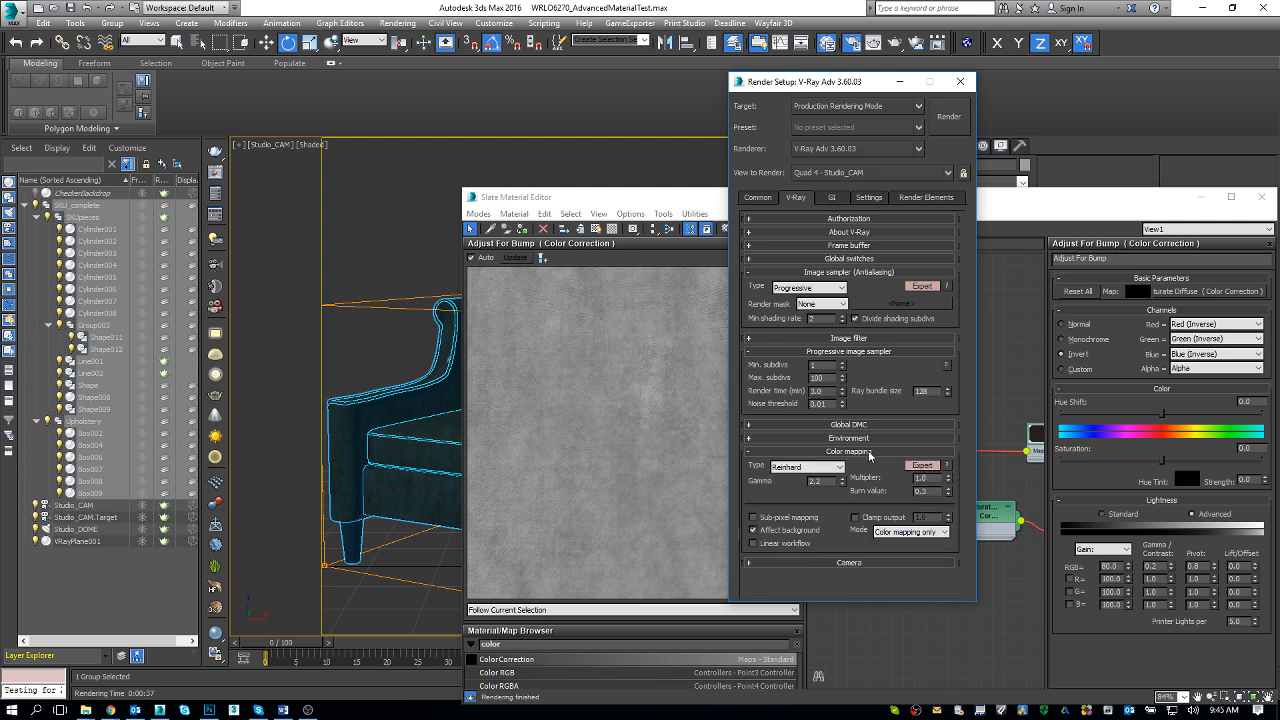
Deselect the sofa and render the Studio_CAM view
click(371, 225)
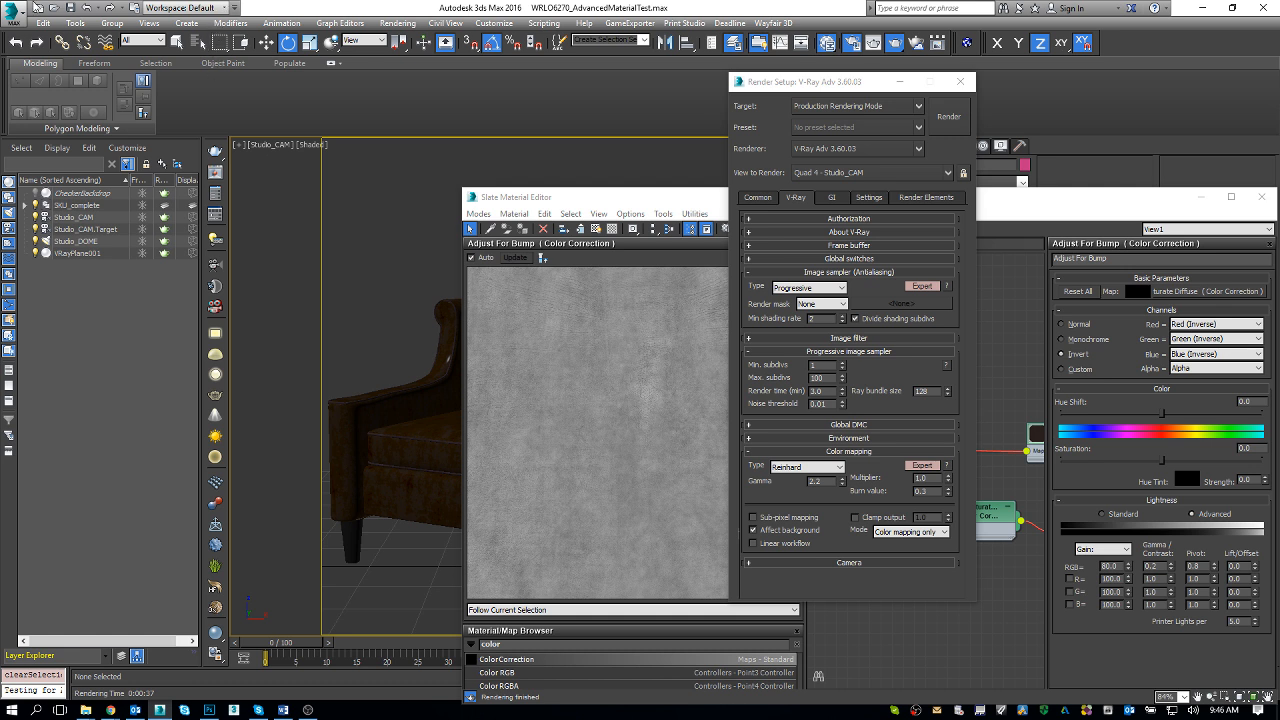
click(320, 86)
key(shift+q)
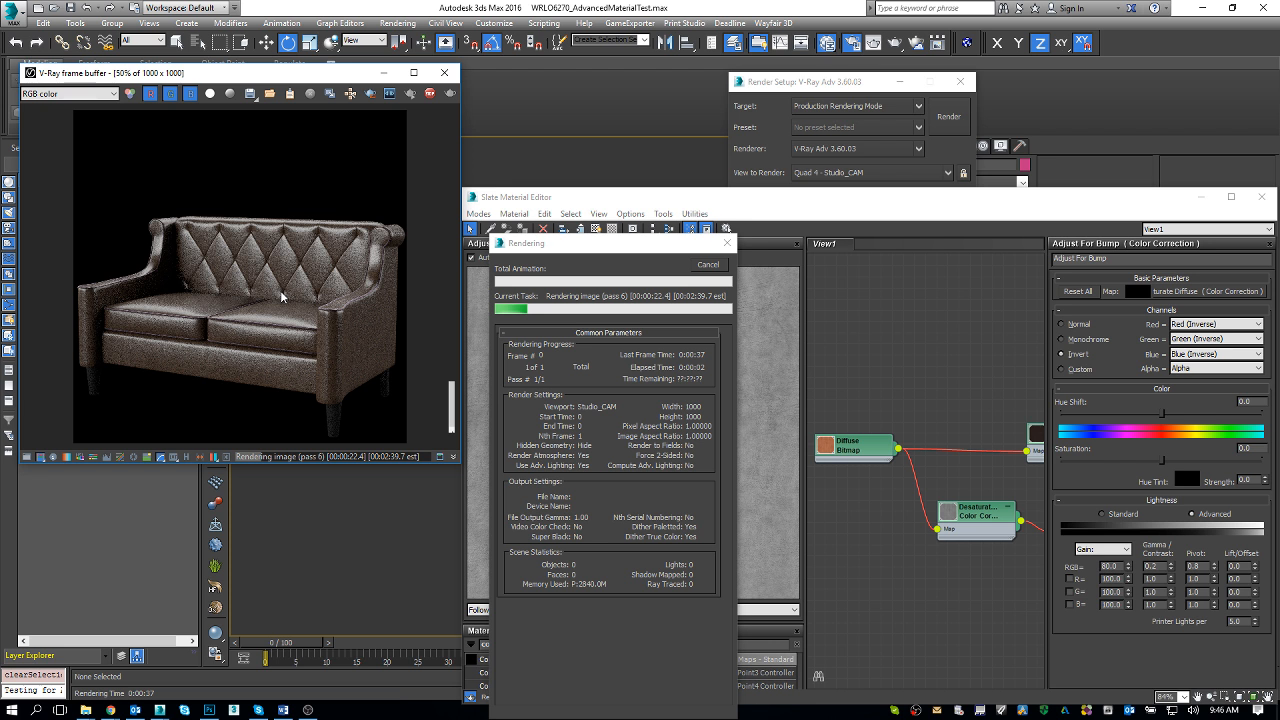
Mark a render region in the frame buffer around the front seam where the two seat cushions meet
scroll(282, 297, up, 1)
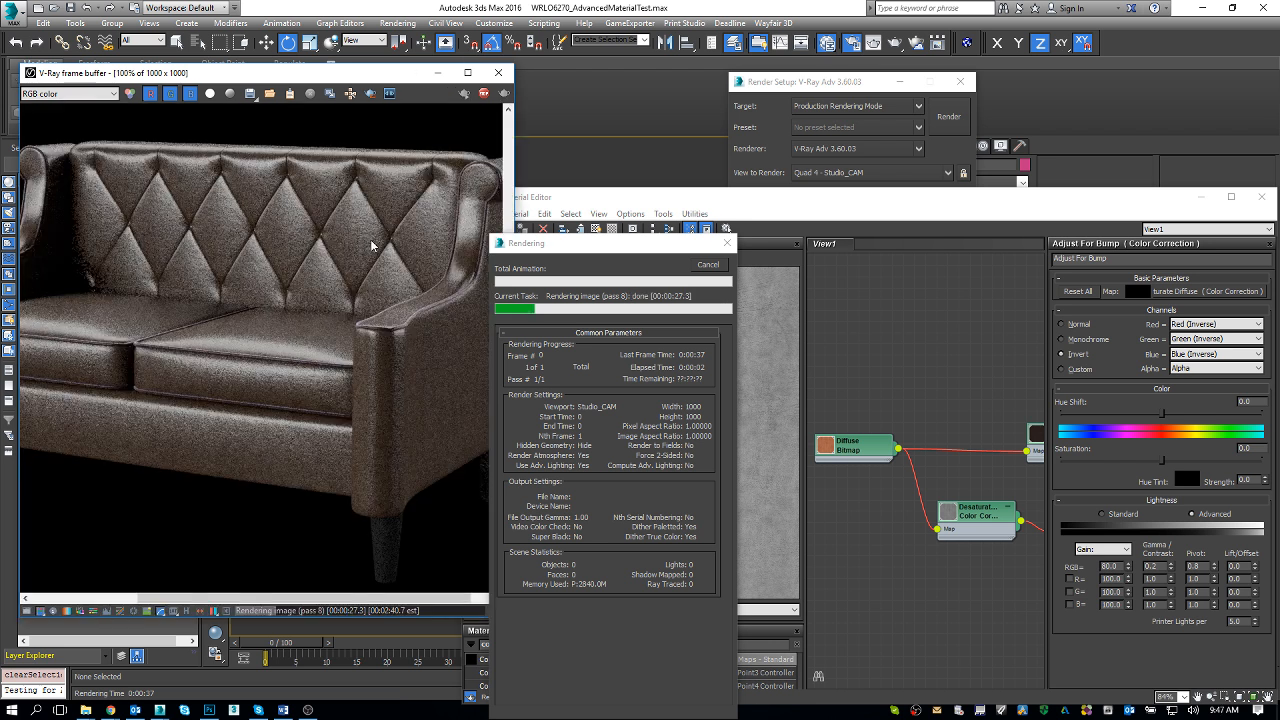
click(370, 93)
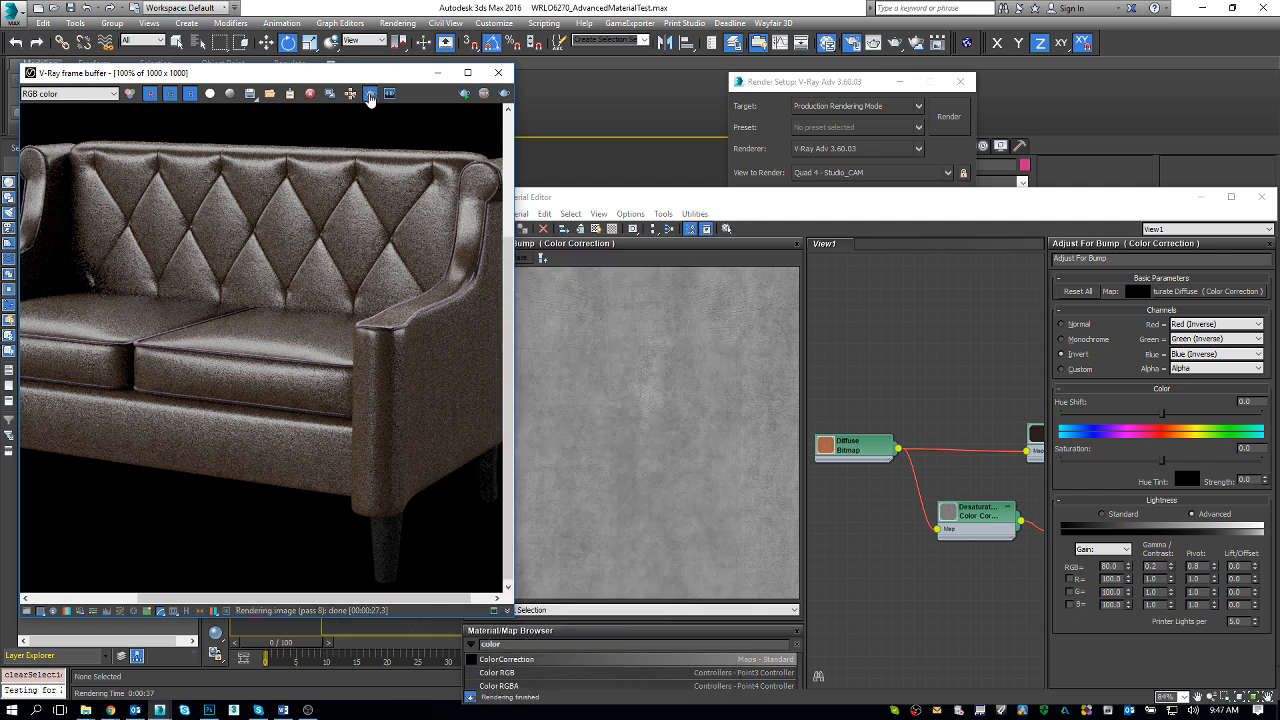
drag(103, 316, 233, 437)
Set the render output size to 2000 × 2000 and render the marked region
click(864, 165)
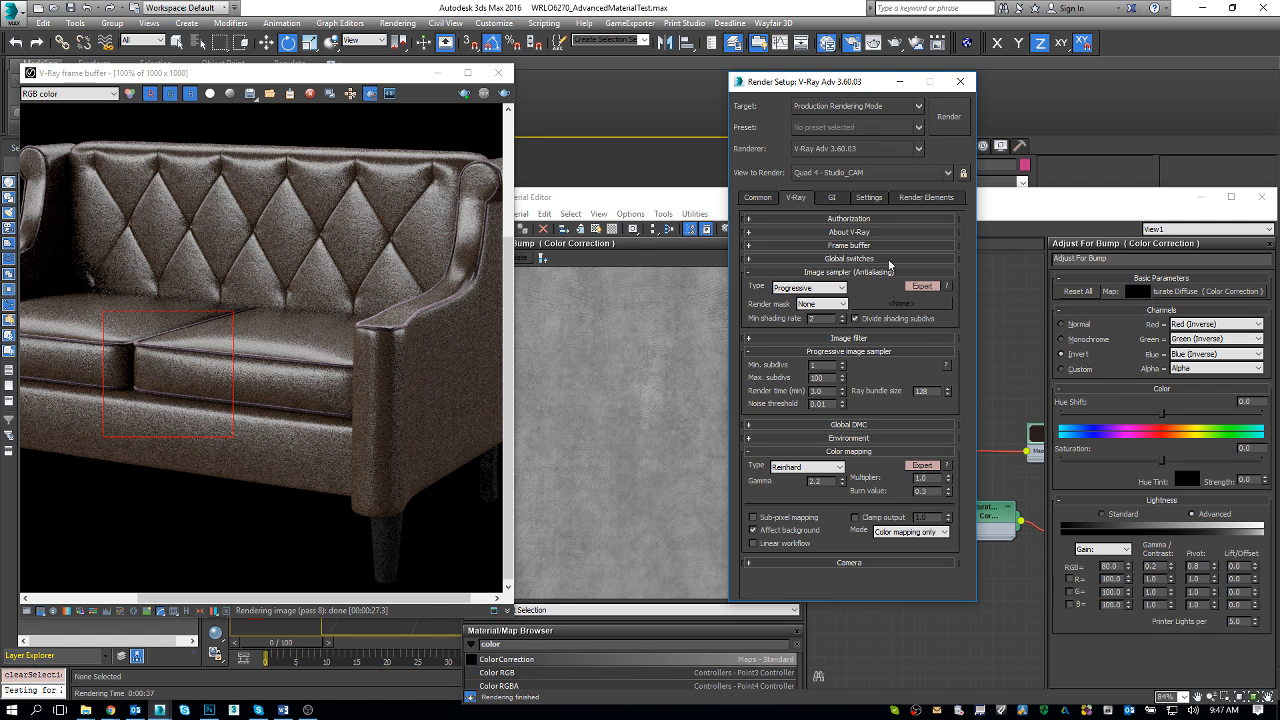
click(752, 197)
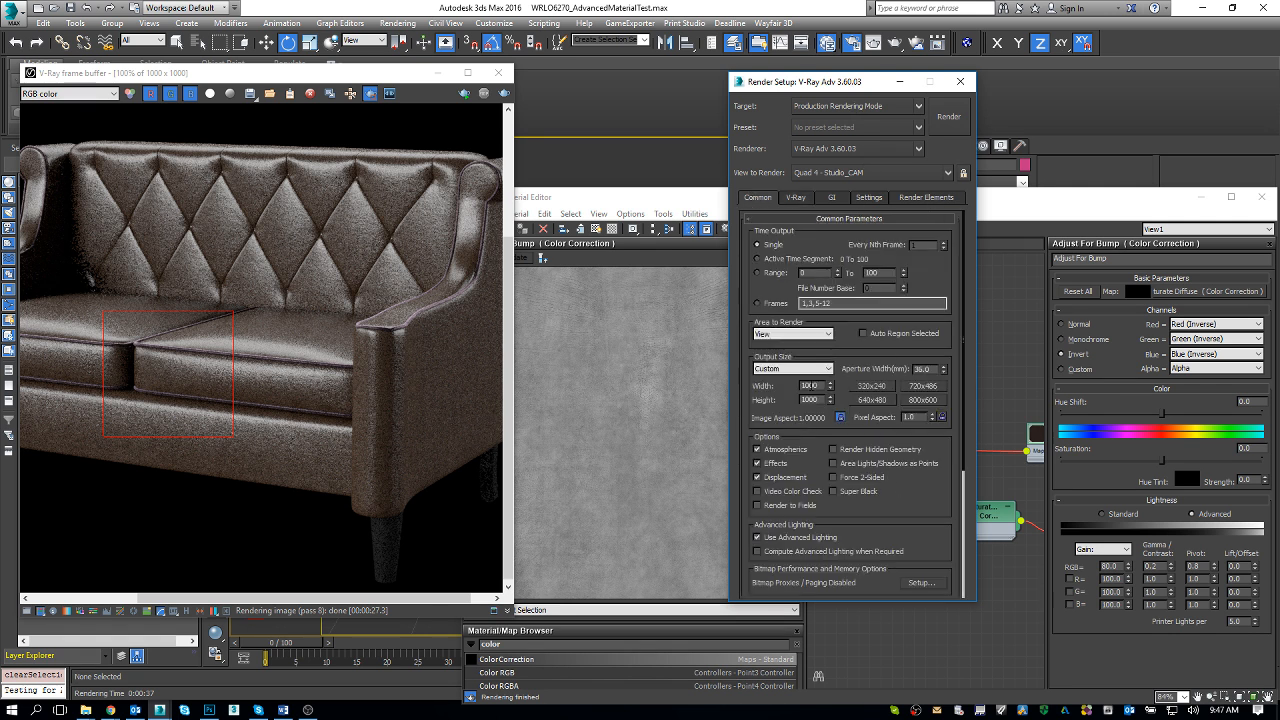
double_click(809, 385)
text(2000)
click(504, 94)
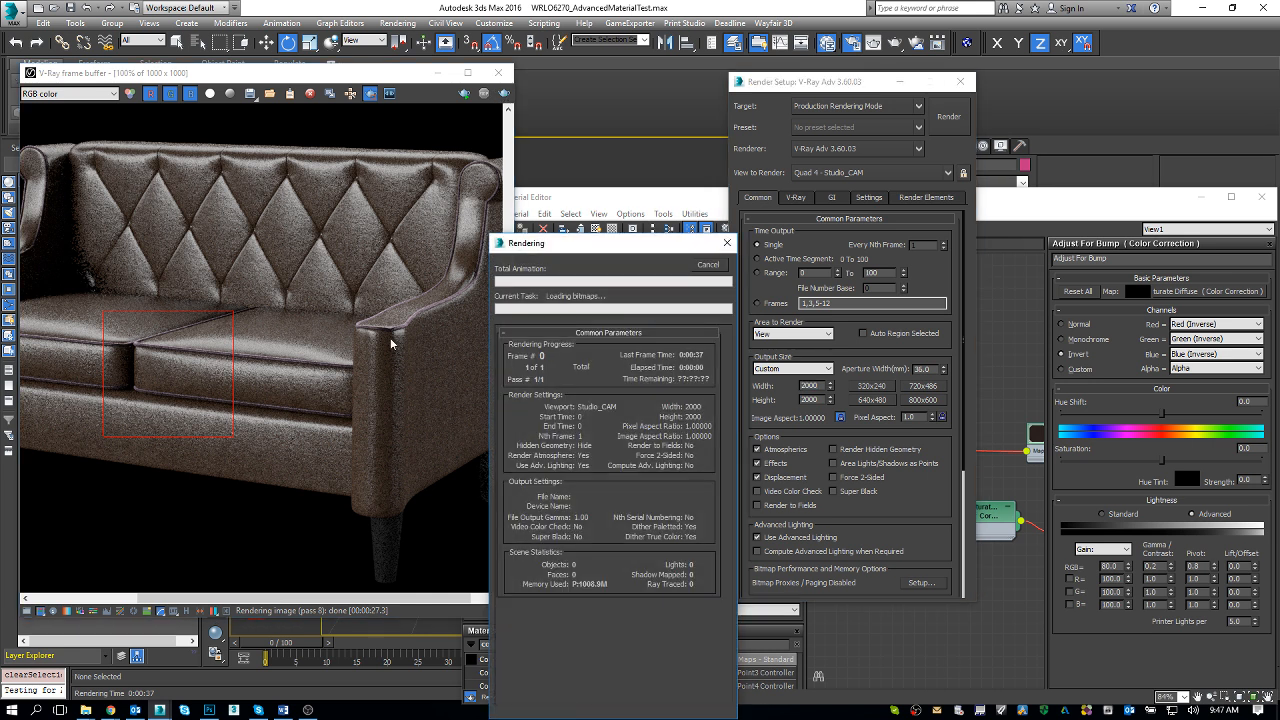
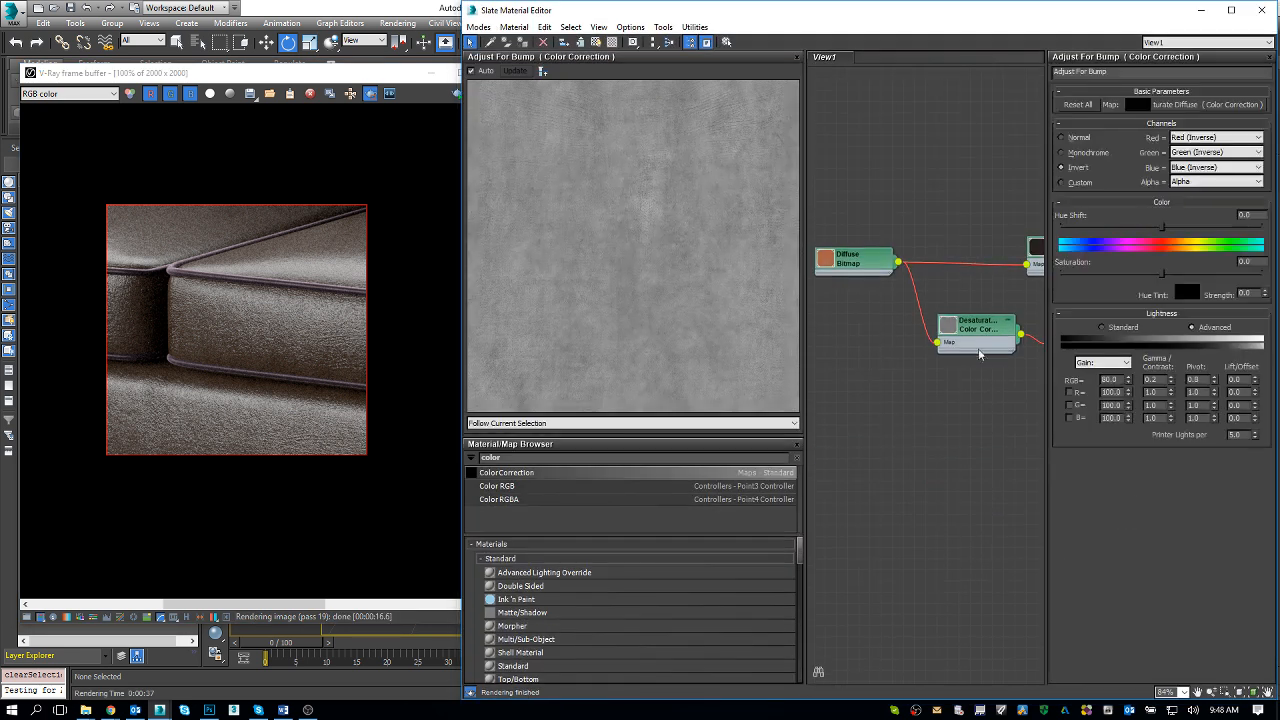
Set the LeatherMaterial's bump map amount to 50
click(1231, 7)
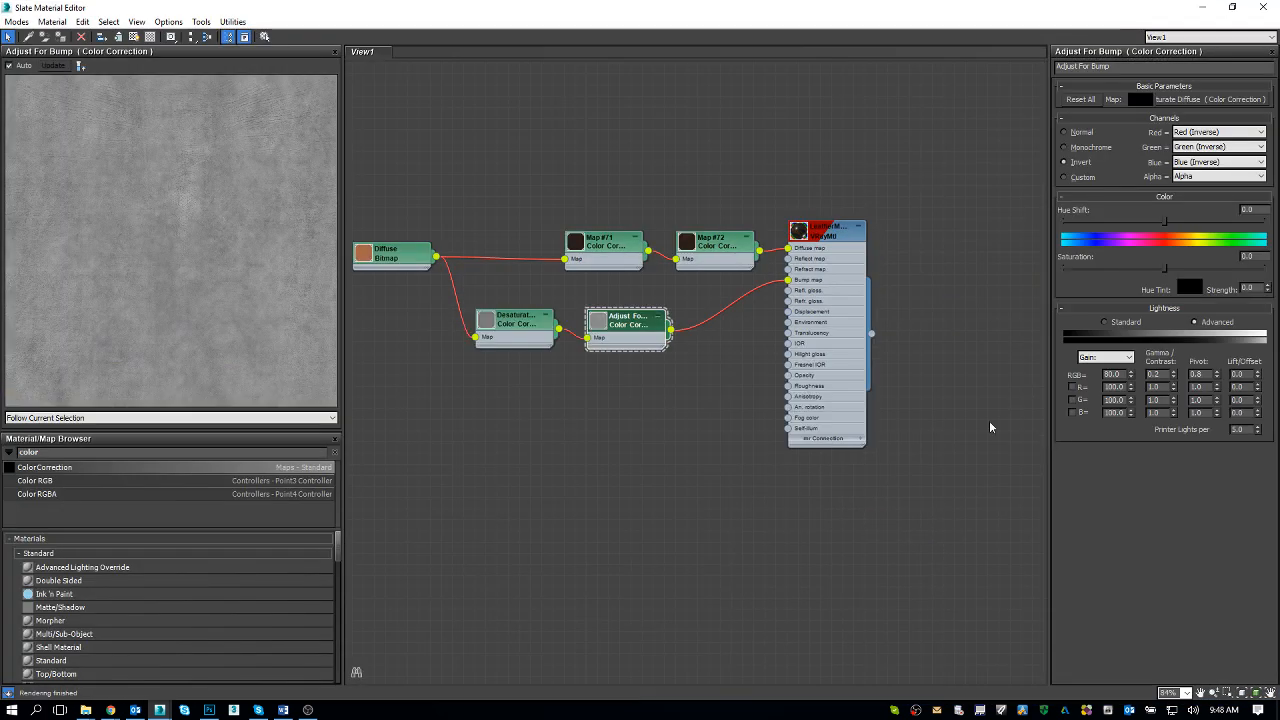
double_click(829, 238)
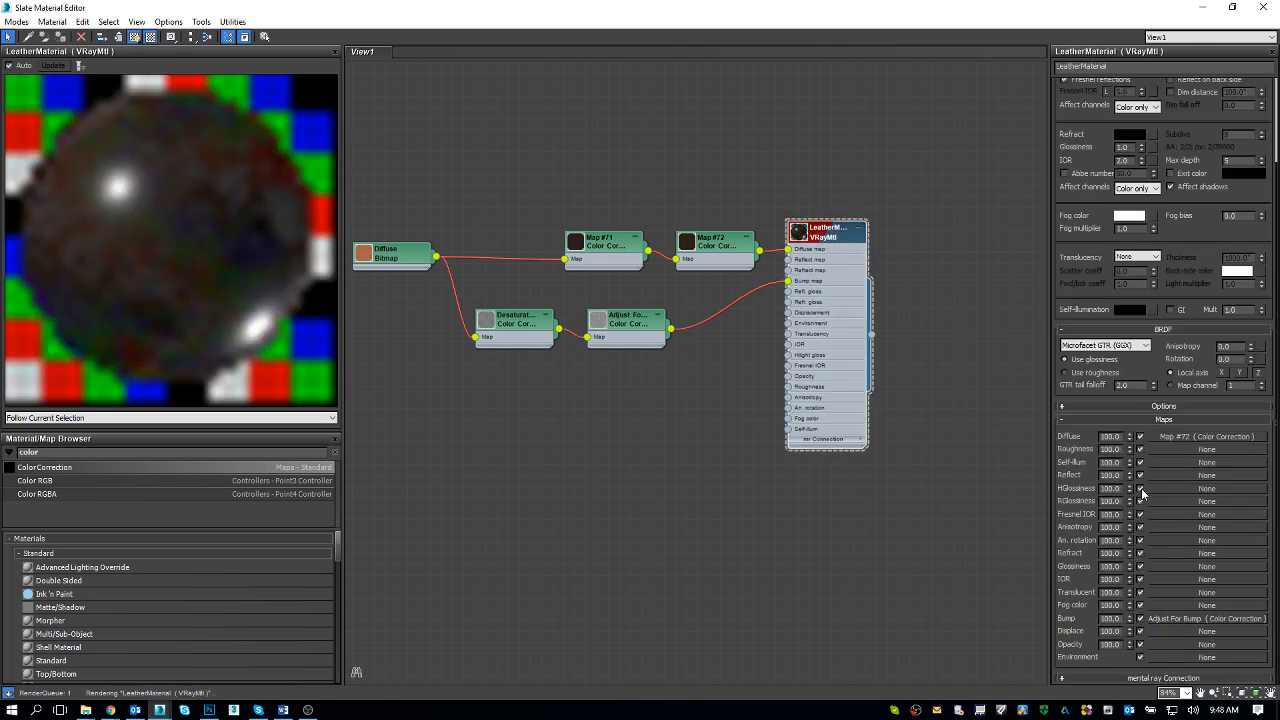
double_click(1109, 619)
text(50)
key(Return)
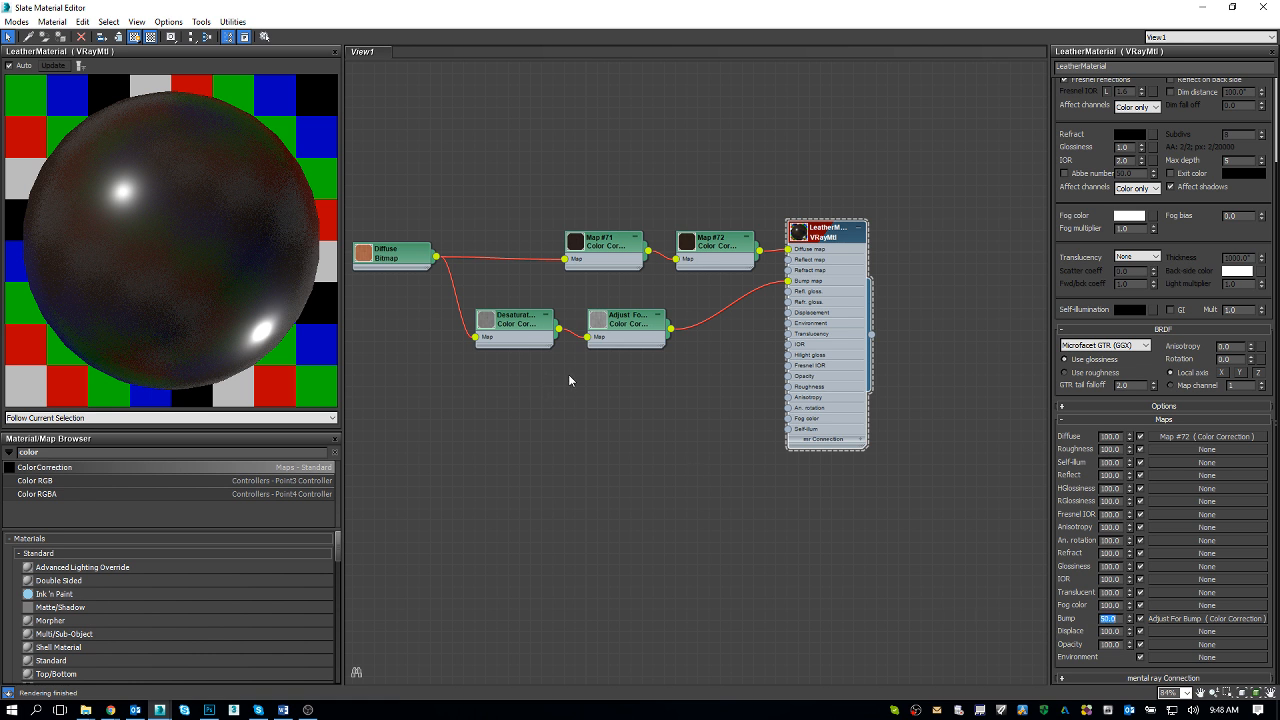
Place the material editor beside the cushion render and compare the render with the leather in the Chrome reference photo
key(super+Right)
key(Escape)
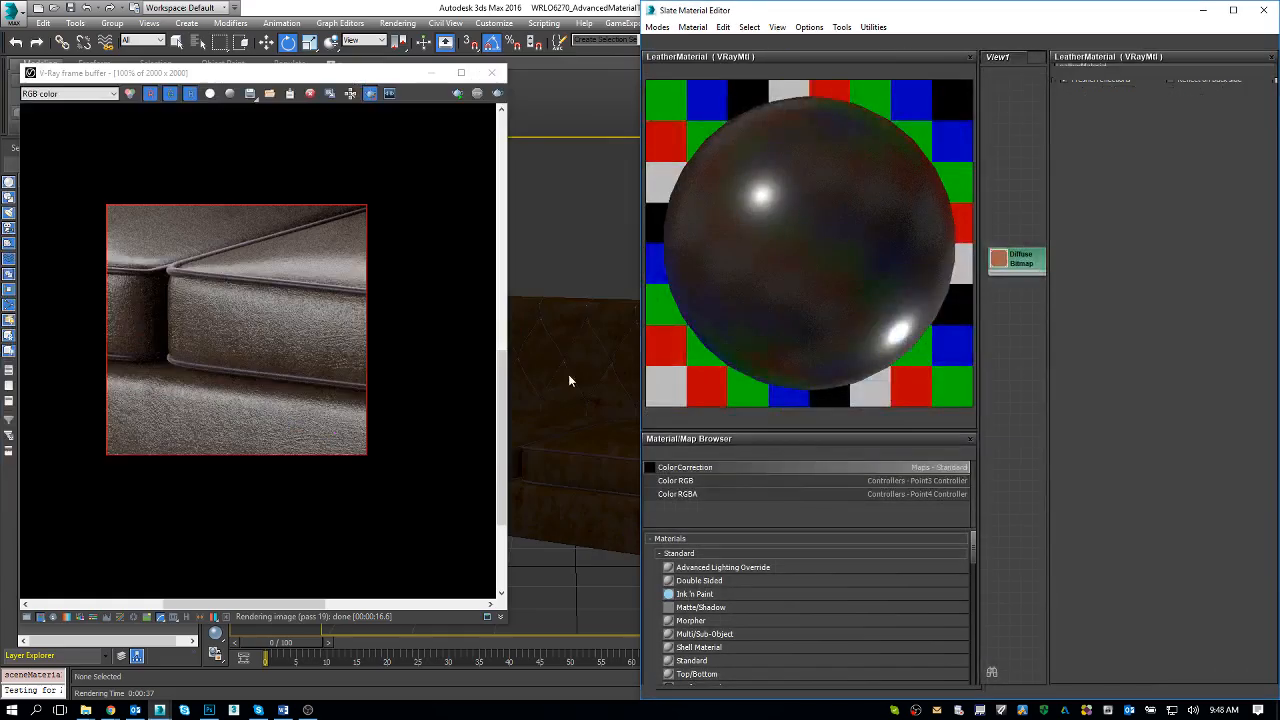
click(341, 345)
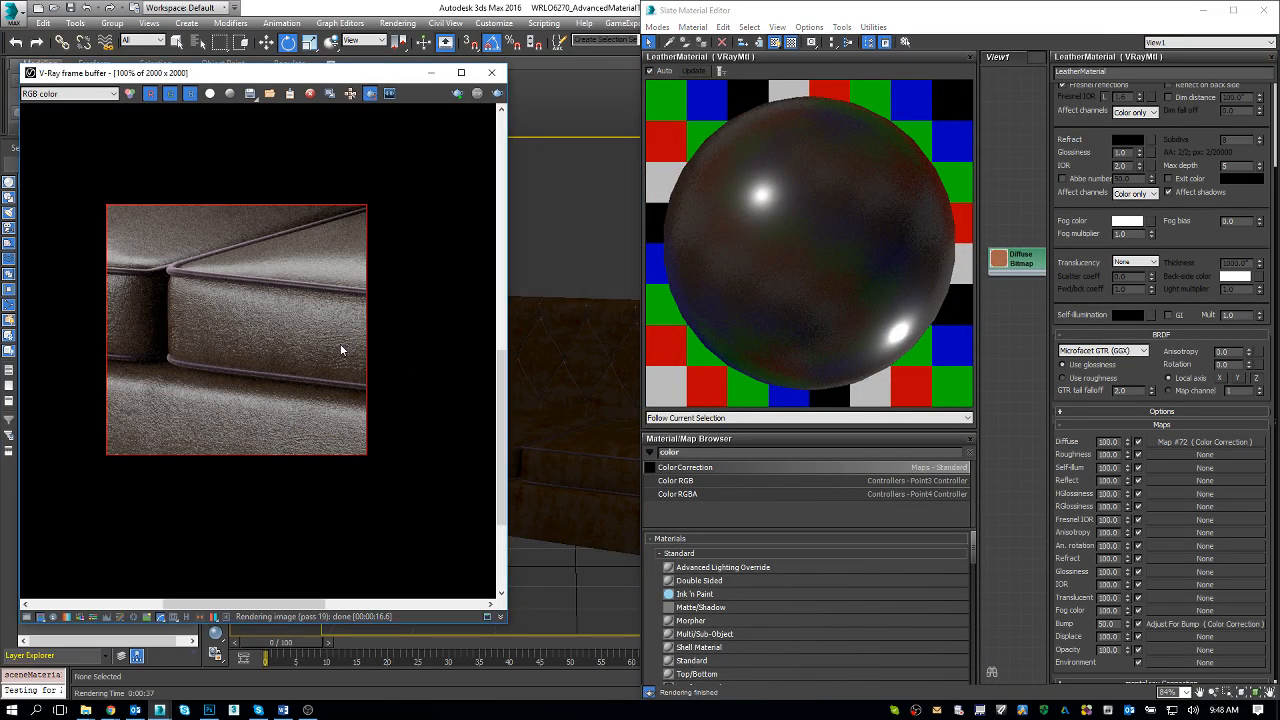
key(alt+Tab)
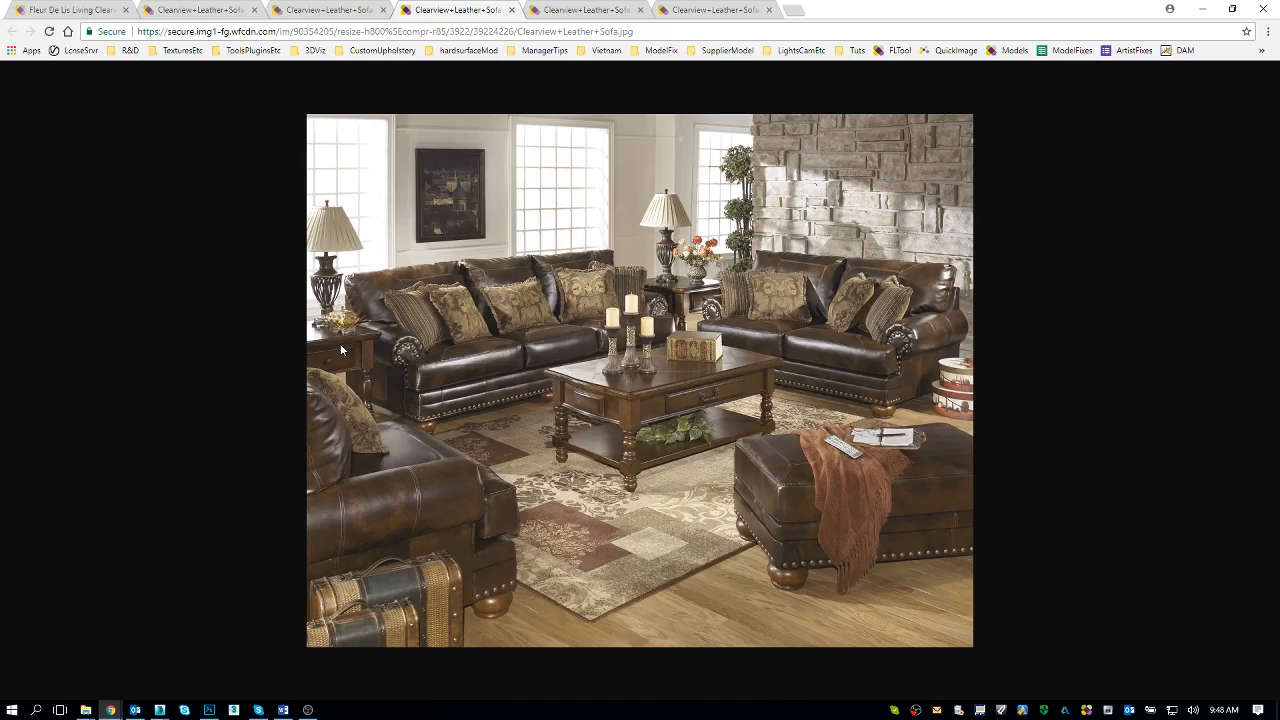
key(alt+Tab)
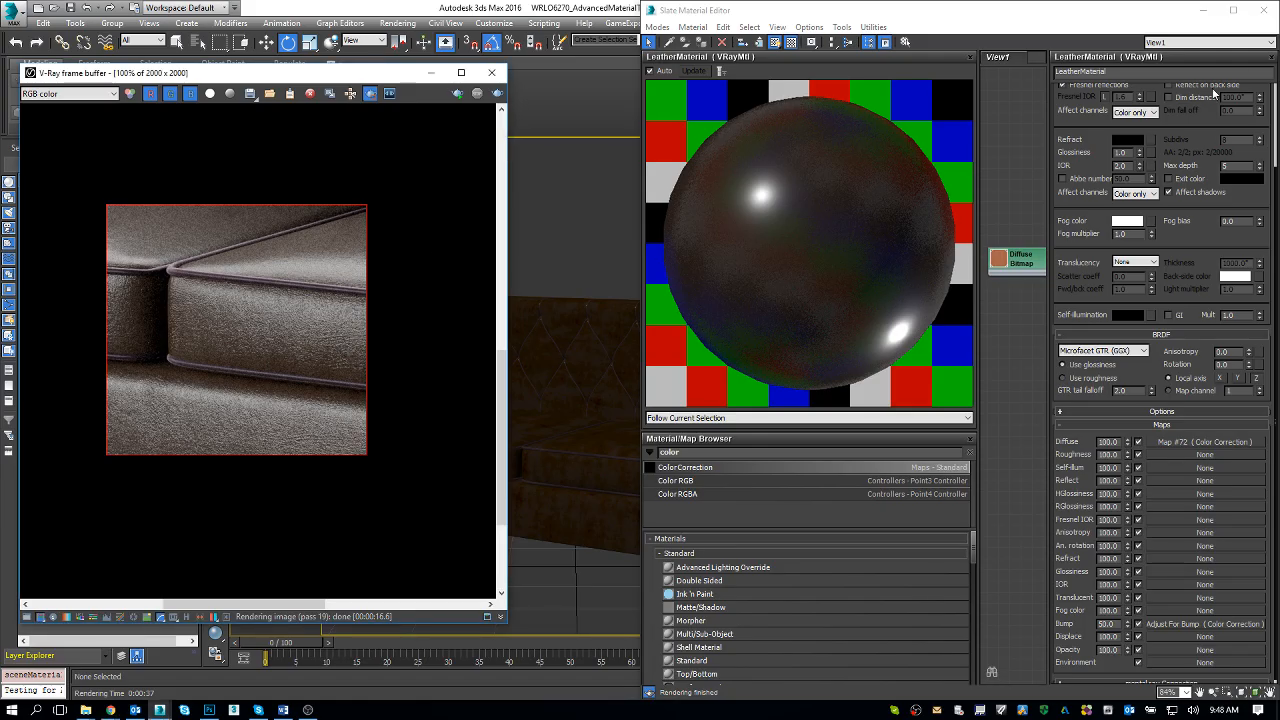
Maximize the material editor and check the LeatherMaterial's reflection colour without changing it
click(1233, 10)
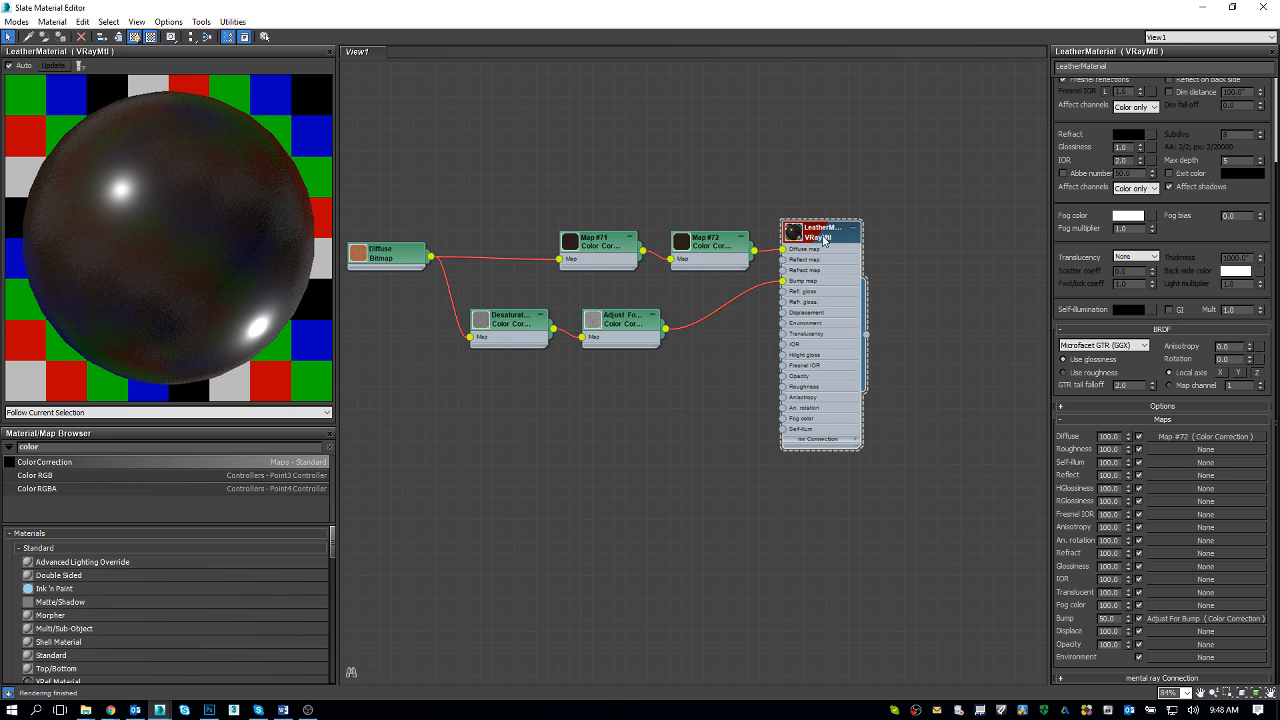
scroll(1215, 128, up, 3)
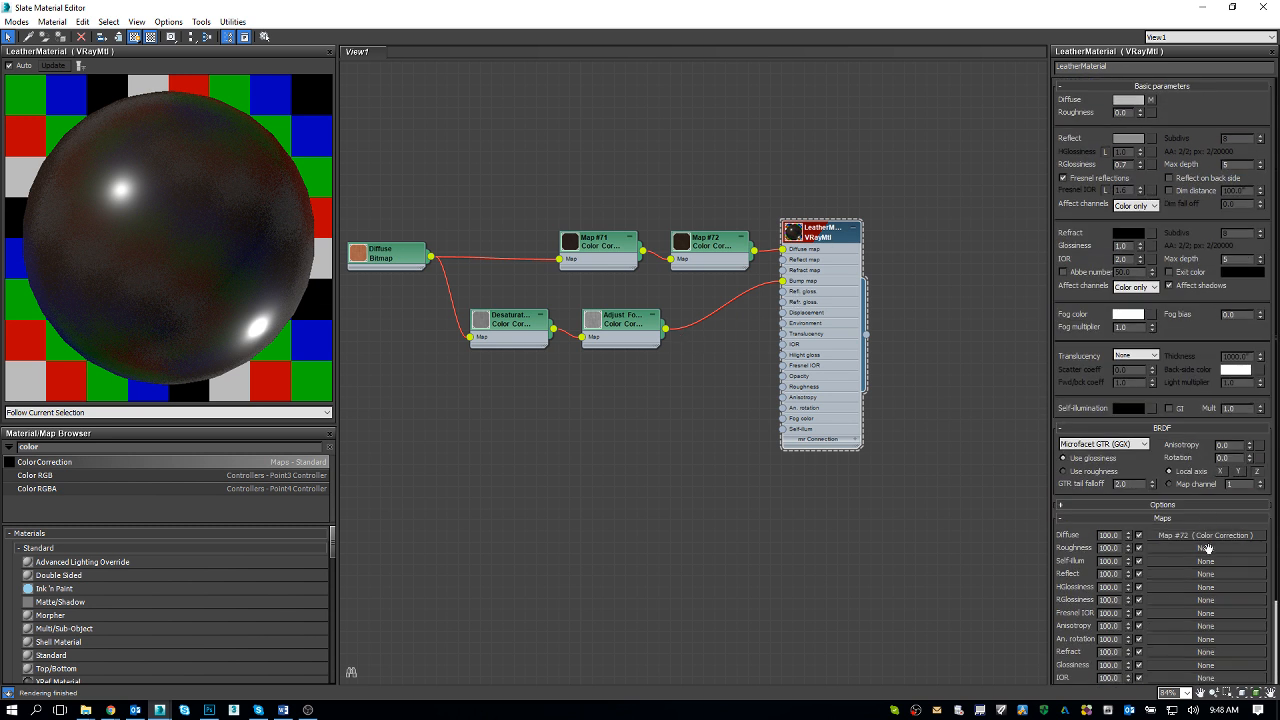
click(1135, 141)
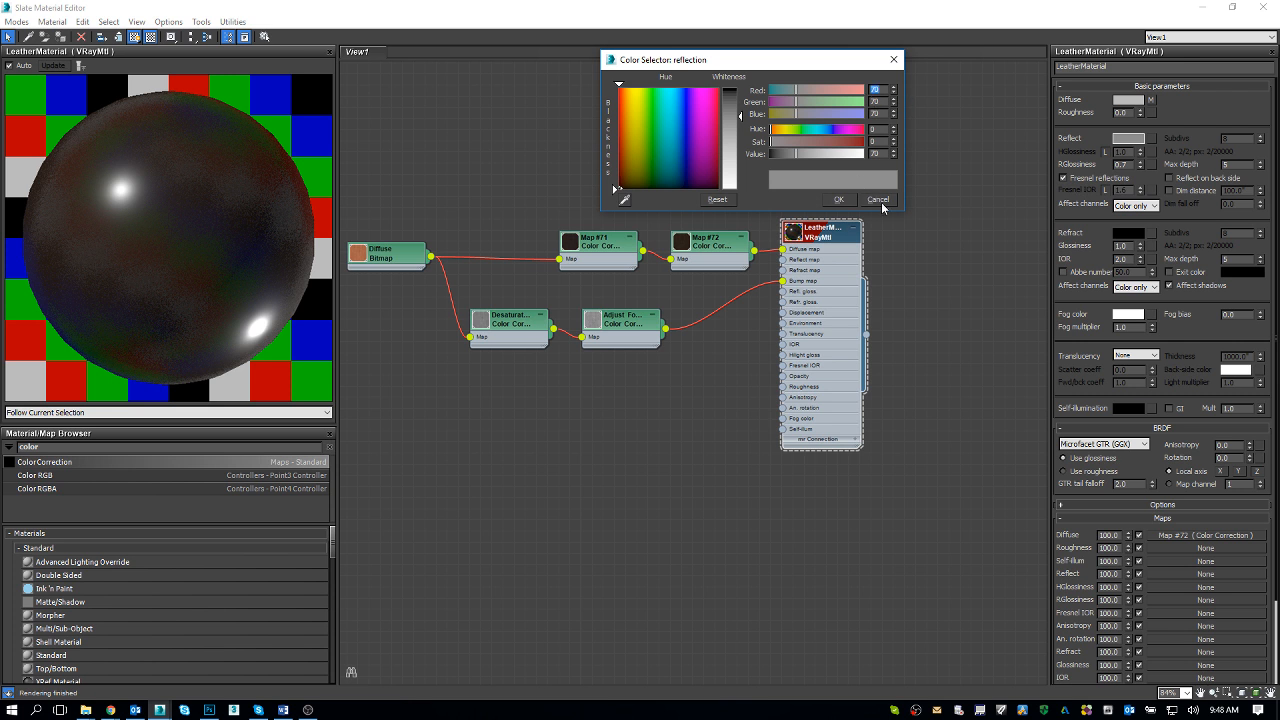
click(879, 200)
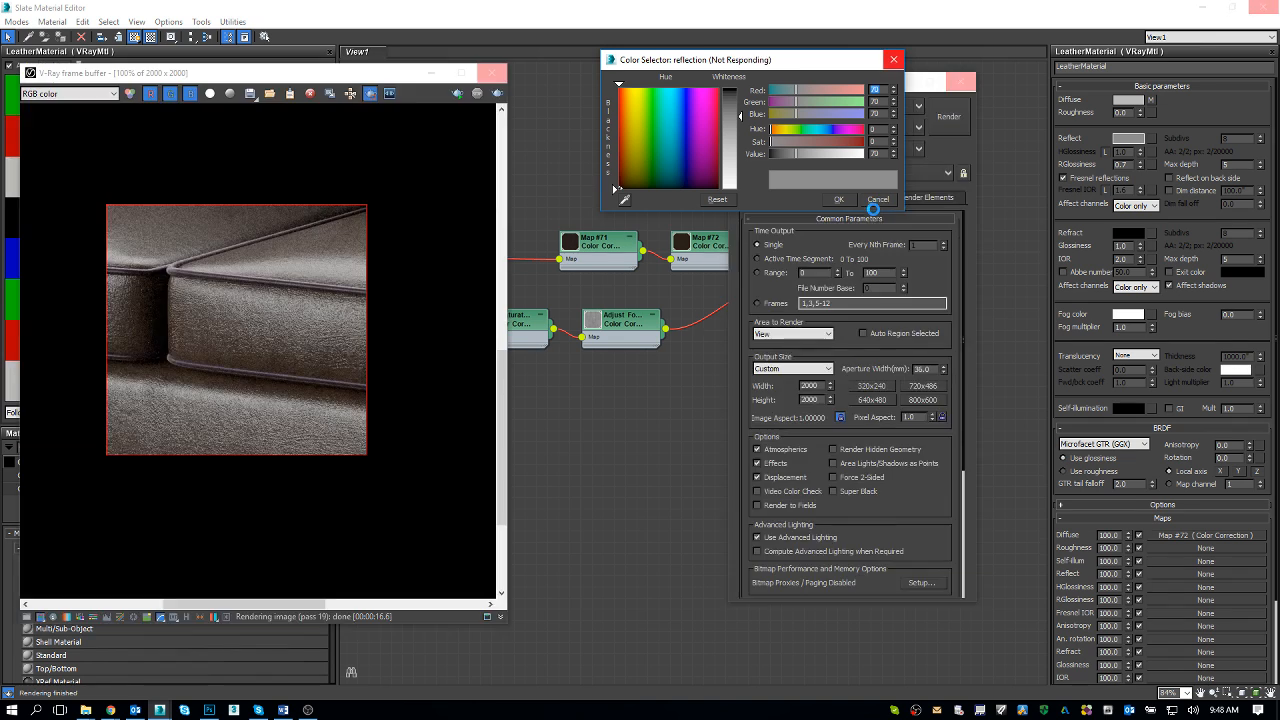
Calculate 70 divided by 256 in Calculator to express the reflection value as a fraction, and return to the material editor
key(super+r)
key(Return)
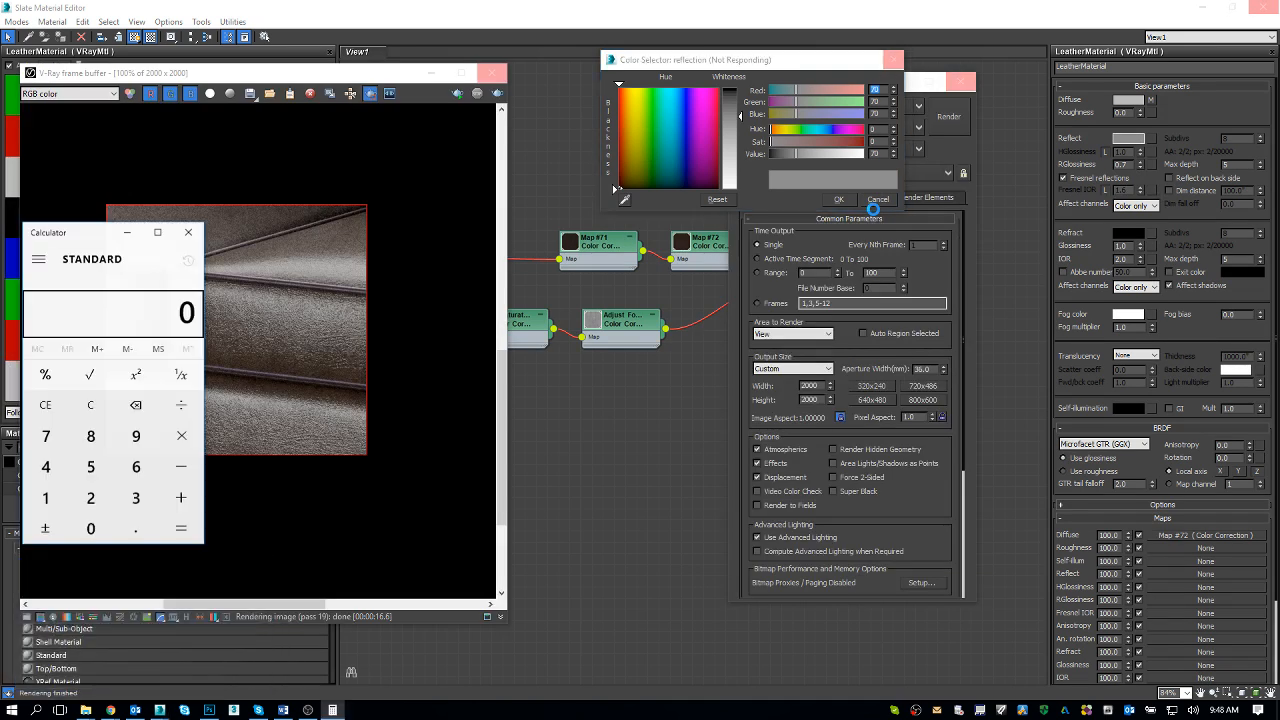
text(70*2)
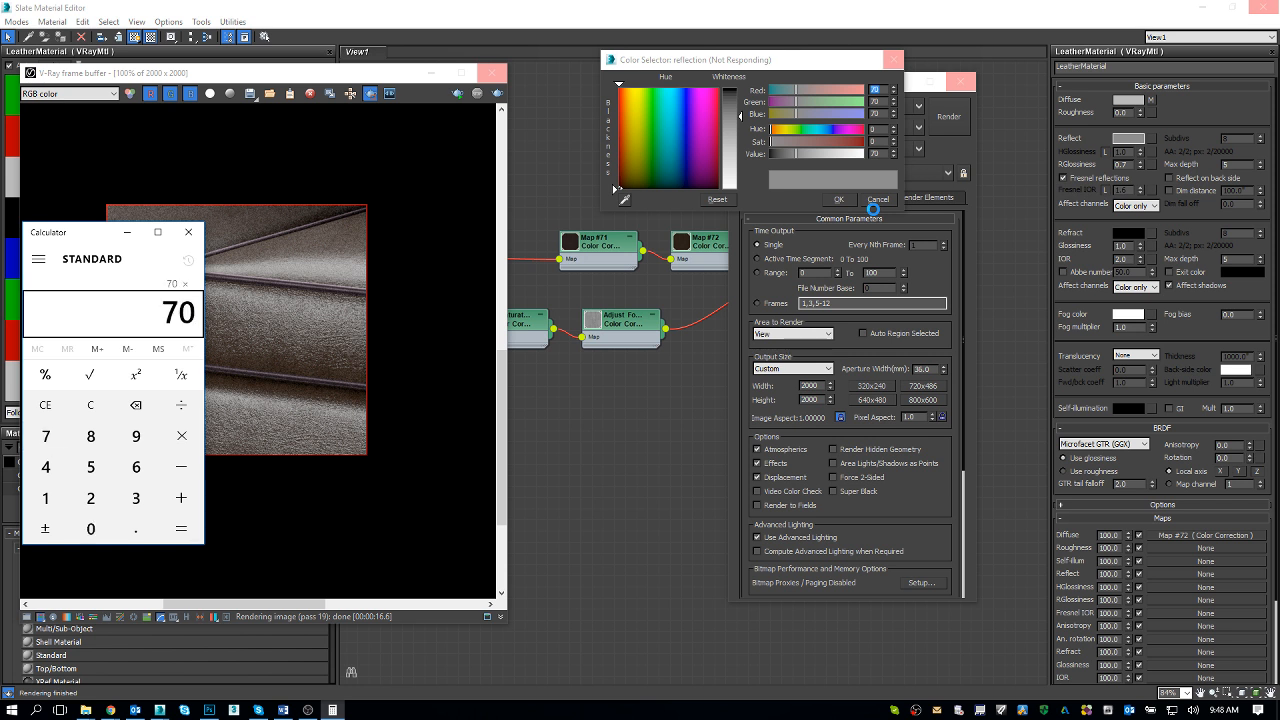
key(Escape)
text(70)
text(256)
key(Return)
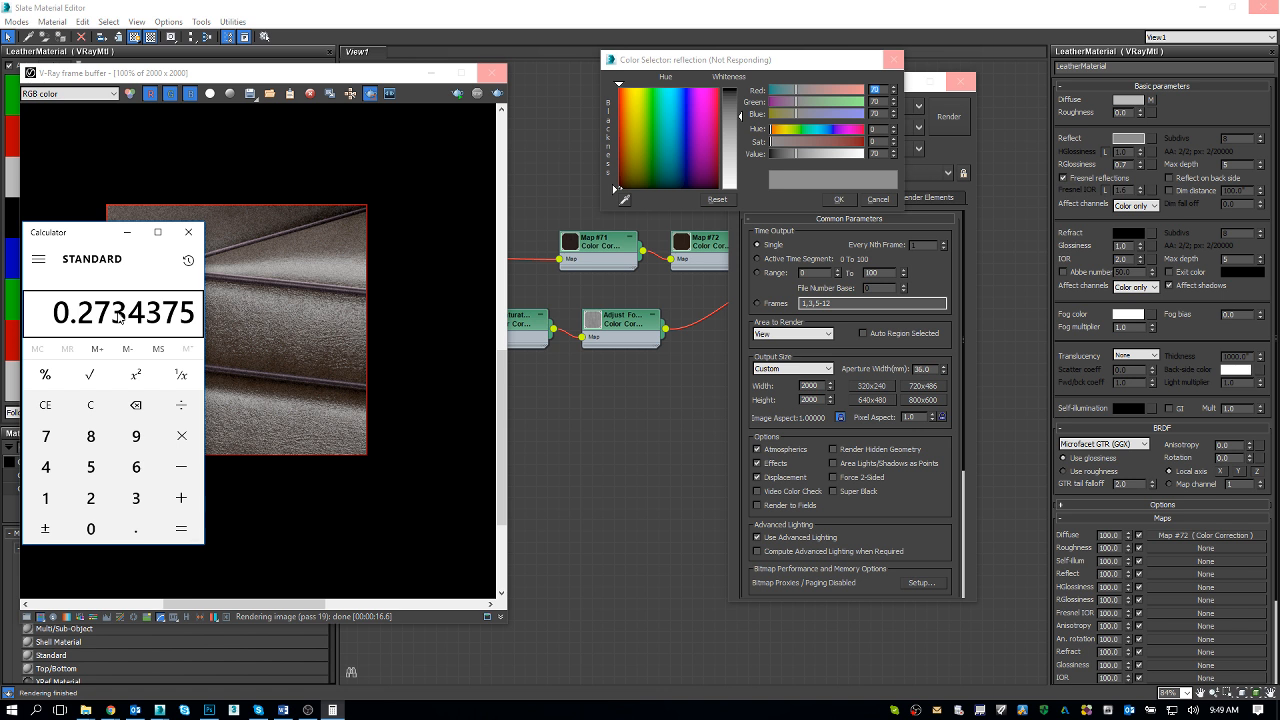
click(469, 366)
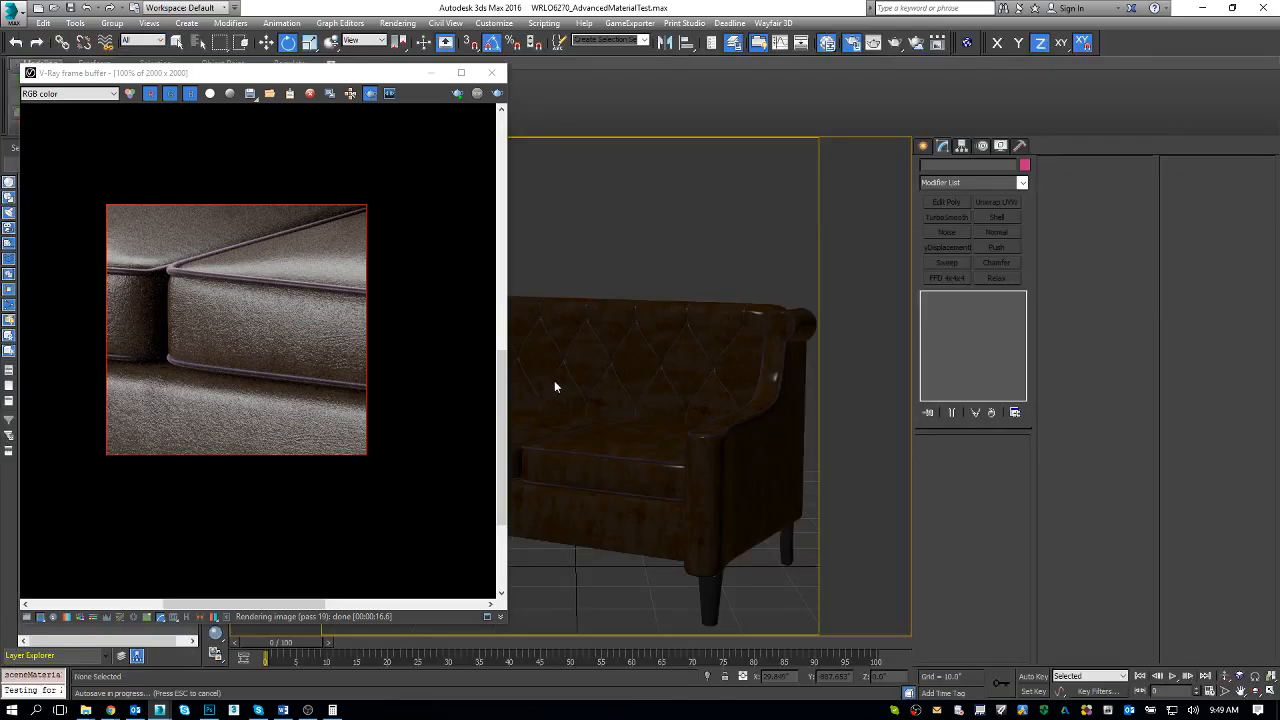
key(alt+Tab)
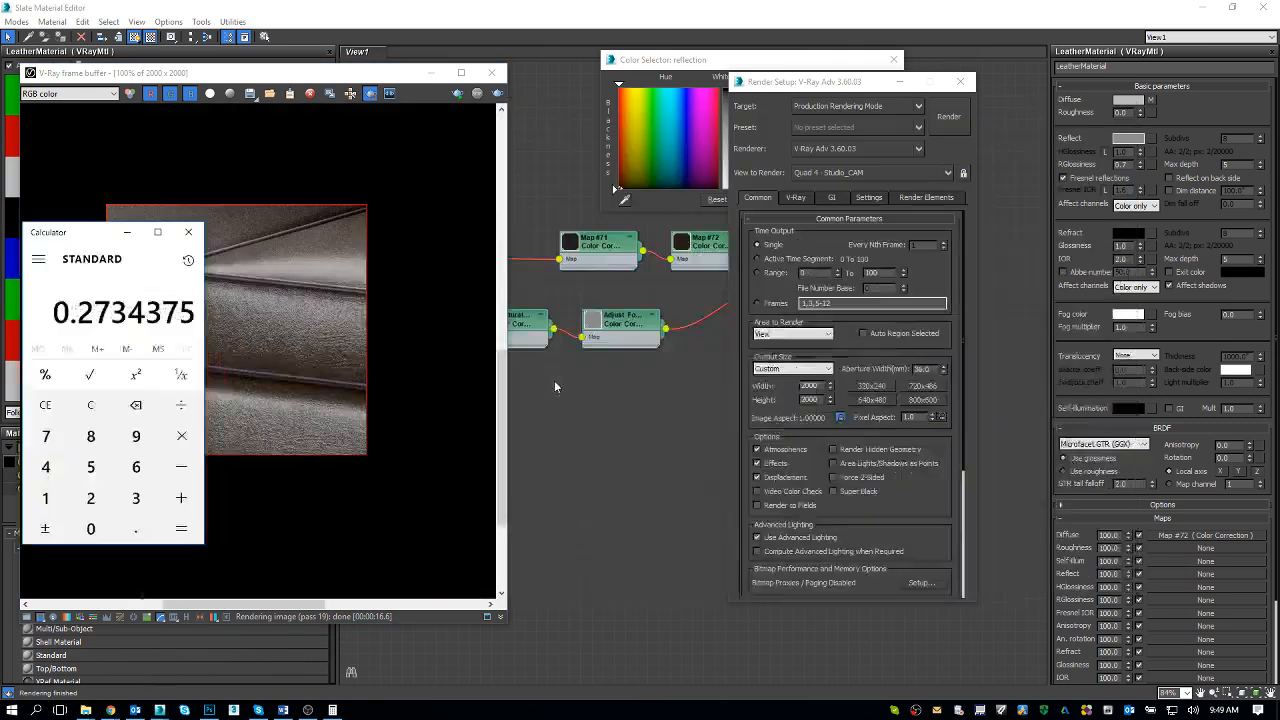
Move the LeatherMaterial node farther from its maps and add a Color Correction map below the bump chain with Advanced lightness
click(622, 323)
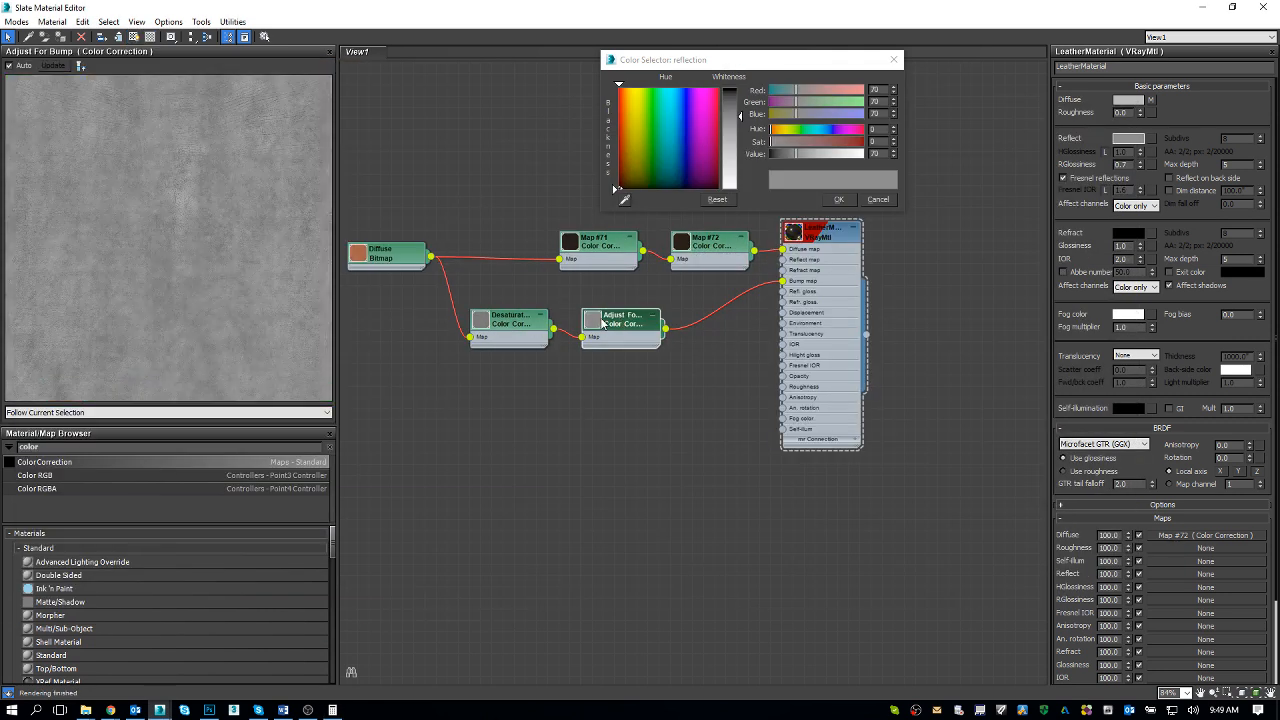
double_click(620, 323)
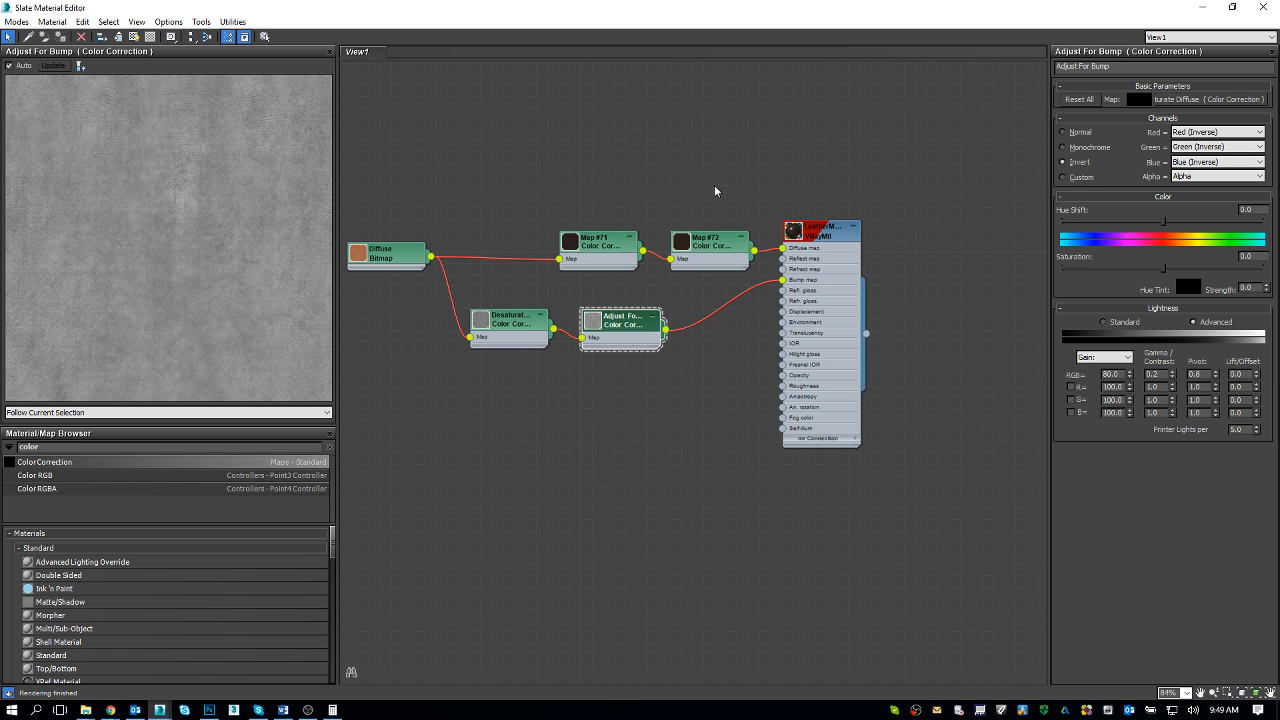
drag(816, 235, 961, 236)
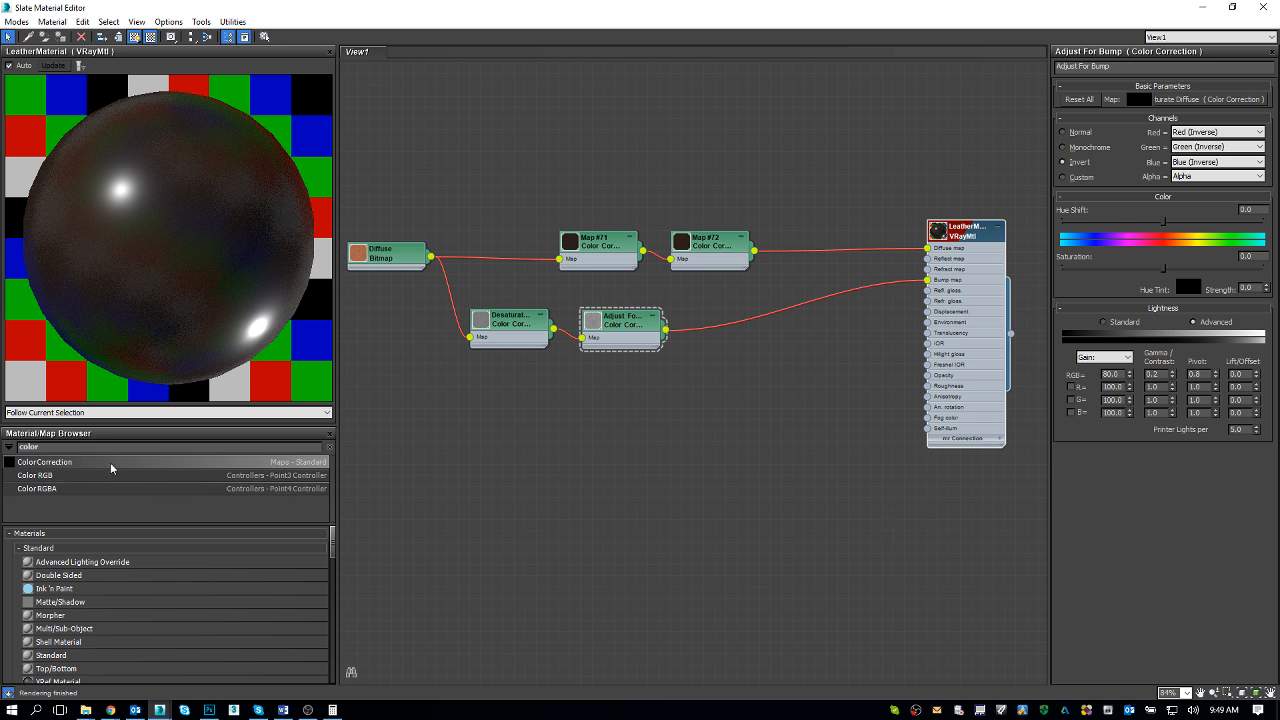
drag(690, 408, 752, 402)
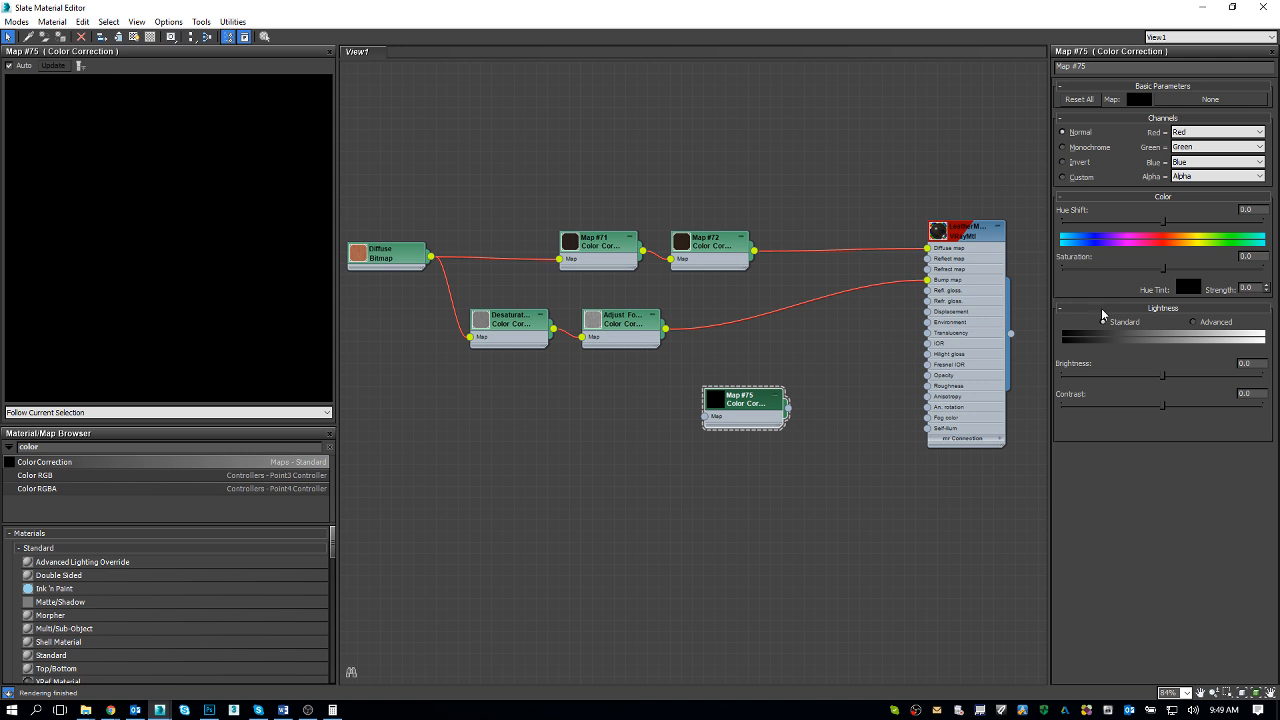
click(1202, 325)
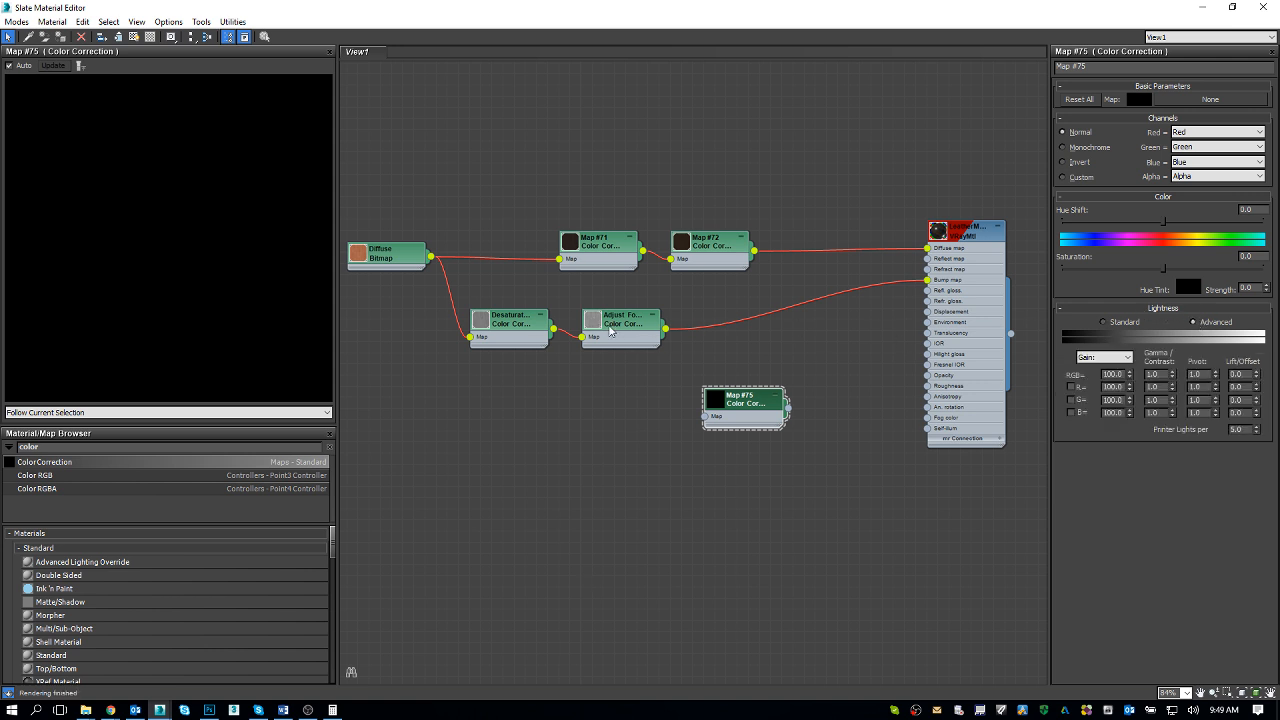
Copy Adjust For Bump's lightness values to the new Color Correction map: RGB gain 80, gamma/contrast 0.2 and pivot 0.8
click(616, 328)
double_click(616, 328)
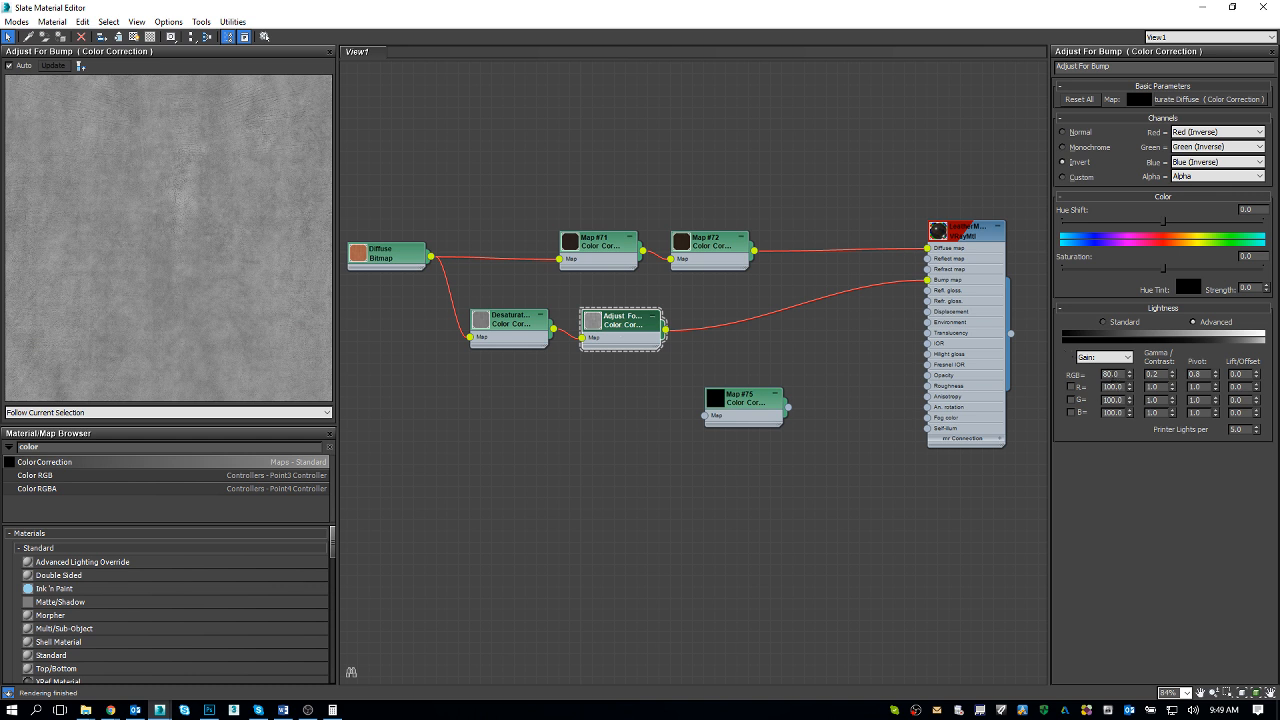
double_click(1114, 375)
double_click(1155, 375)
double_click(737, 405)
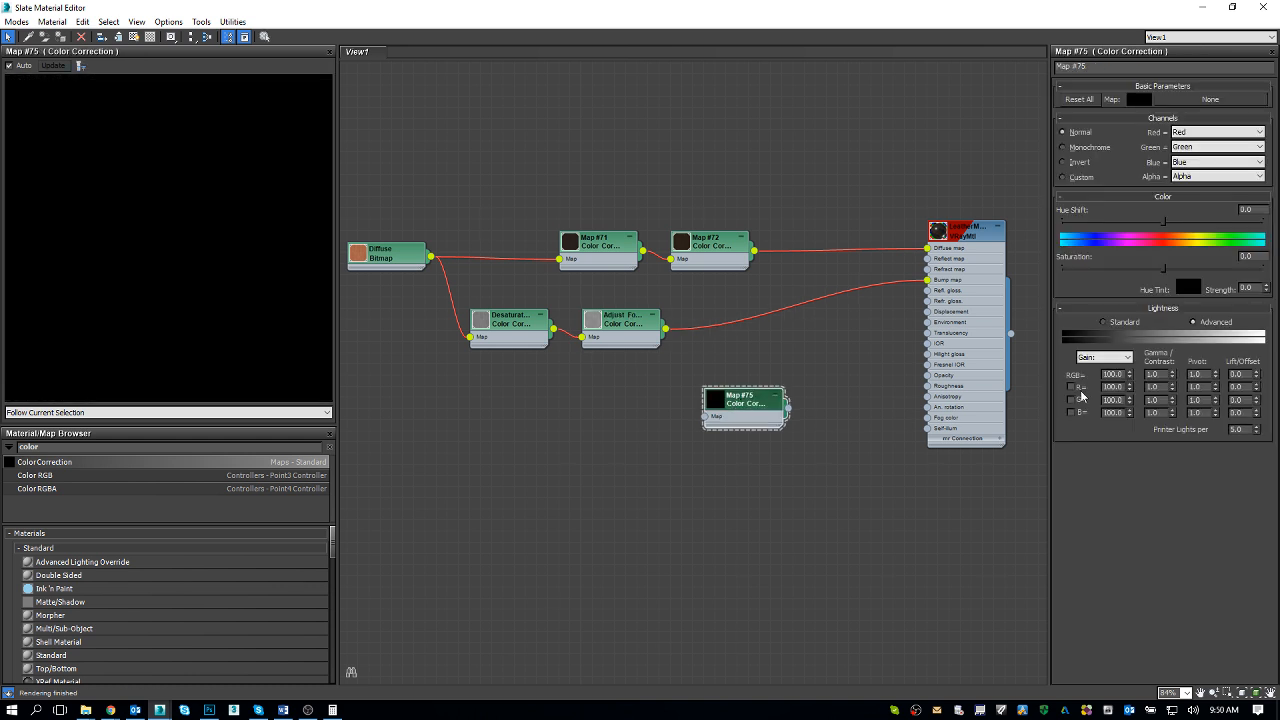
double_click(1113, 374)
text(80)
key(Tab)
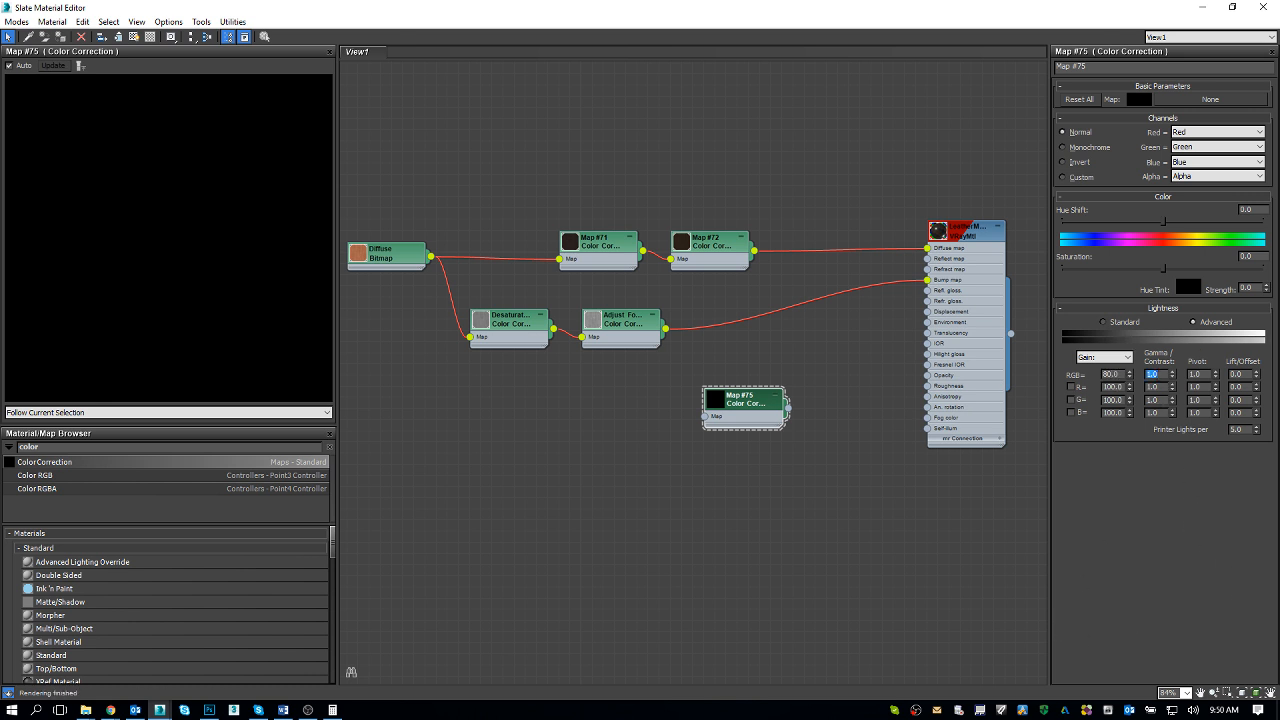
text(.2)
double_click(1195, 374)
text(.)
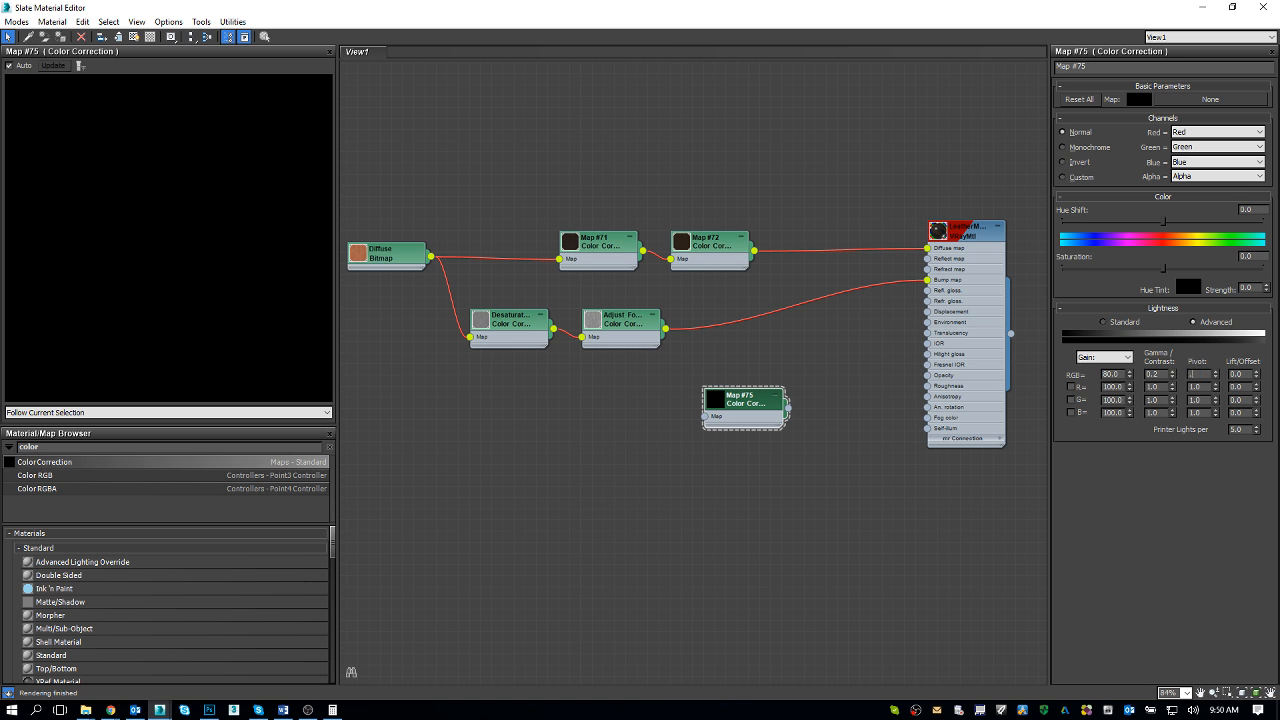
text(8)
key(Tab)
Wire Adjust For Bump into the new Color Correction map and switch Adjust For Bump's lightness to Standard
drag(740, 403, 785, 348)
click(608, 326)
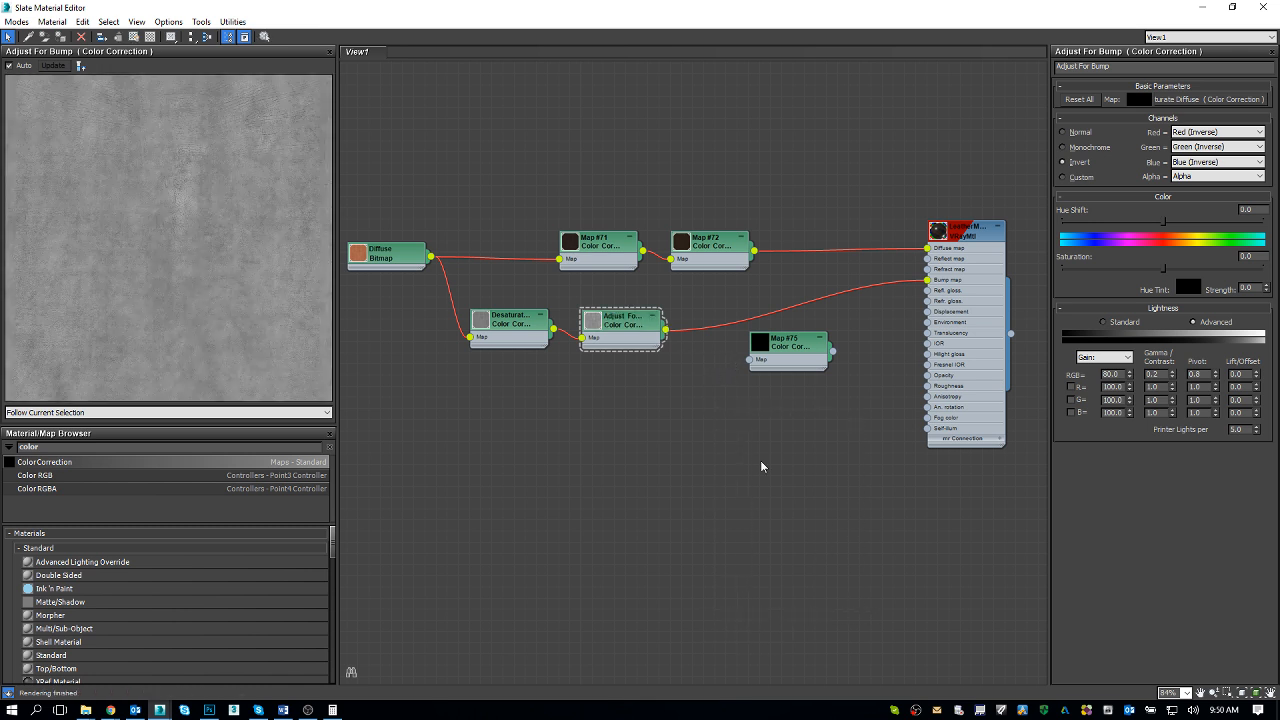
drag(666, 330, 750, 359)
click(626, 322)
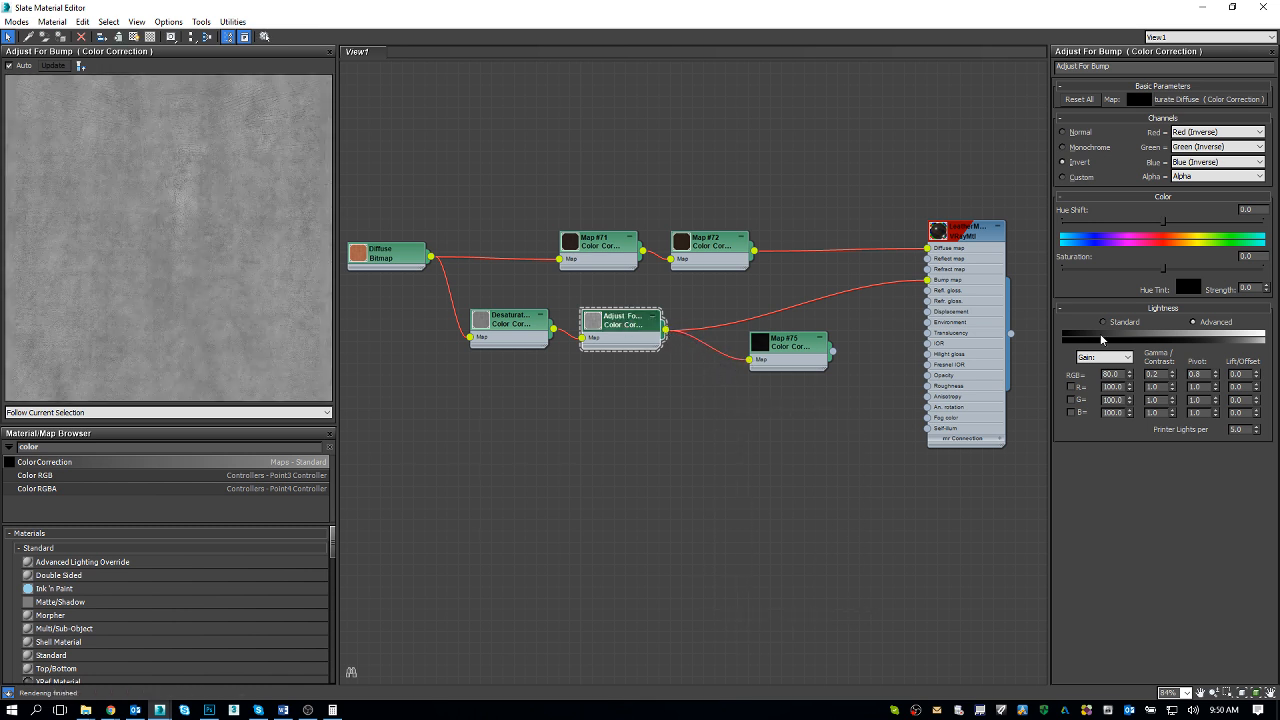
click(1112, 325)
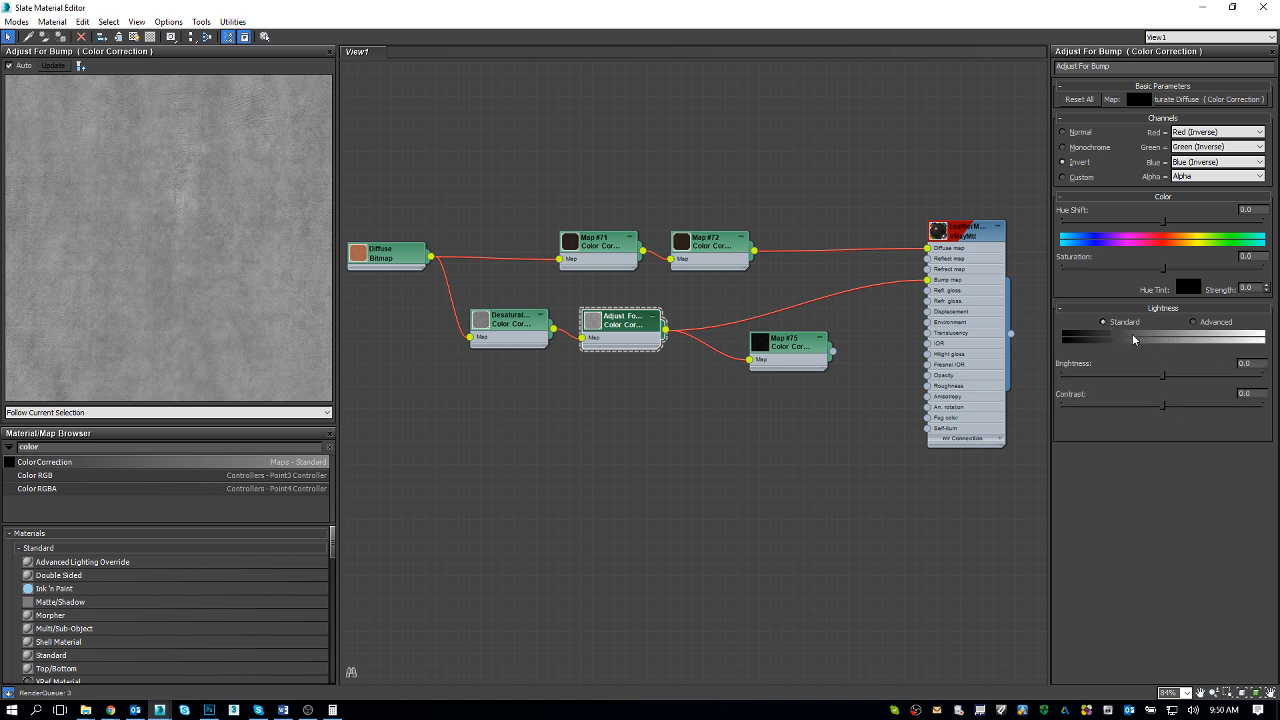
Rename the new Color Correction map as Bump Color Correct and wire it into the LeatherMaterial's bump map slot
click(789, 344)
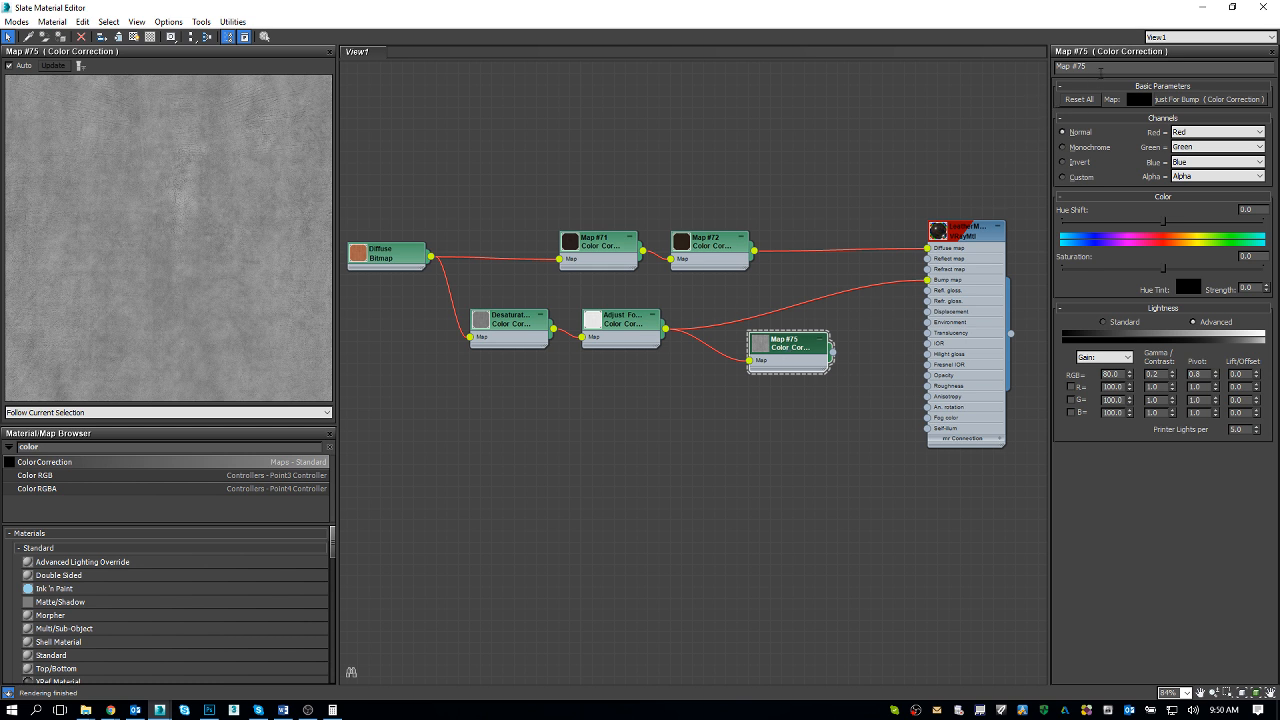
click(1072, 66)
text(Bump Color Correct)
key(Return)
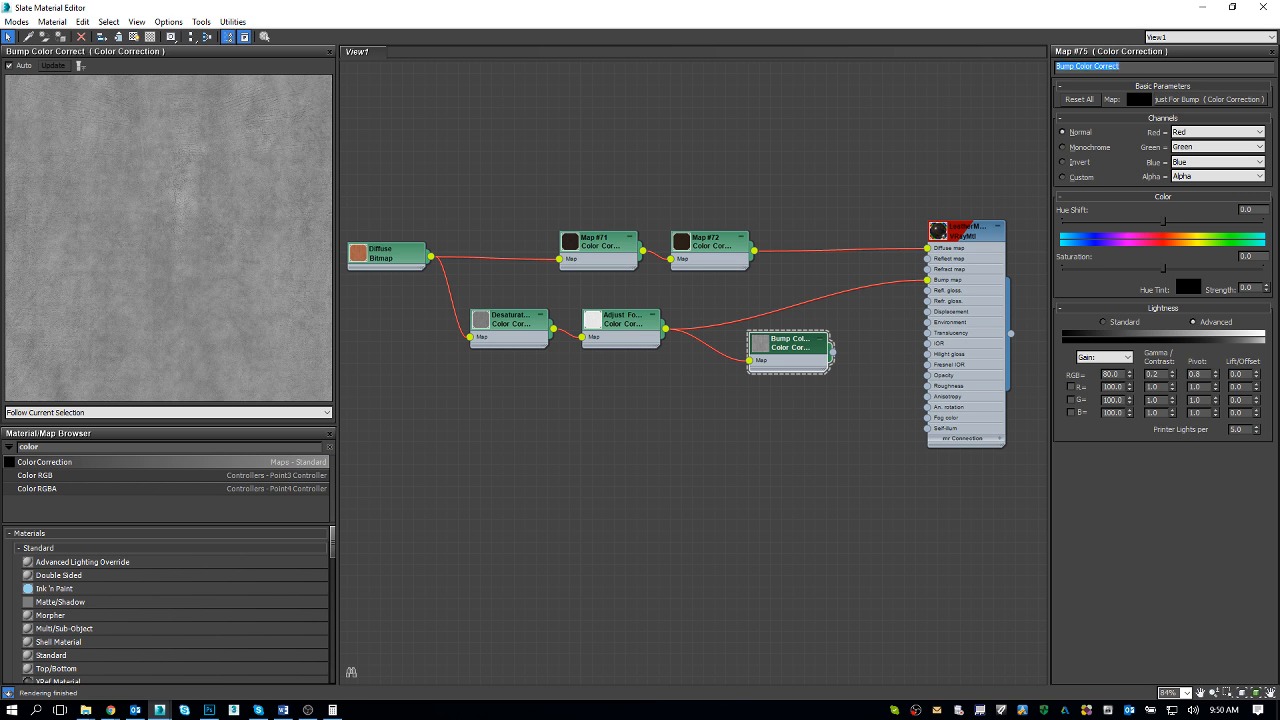
drag(832, 352, 928, 284)
Shift the Desaturate Diffuse and Adjust For Bump nodes away from Bump Color Correct to make room in the chain
click(518, 318)
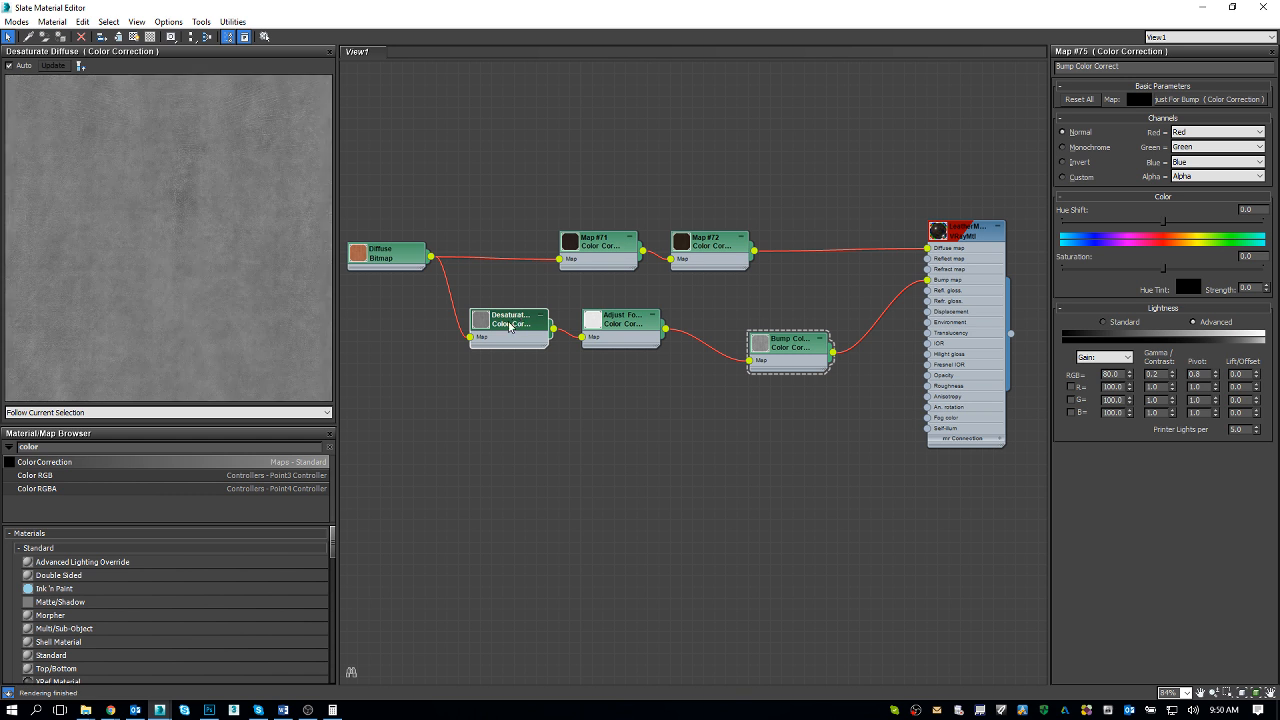
drag(510, 326, 489, 338)
drag(617, 324, 596, 334)
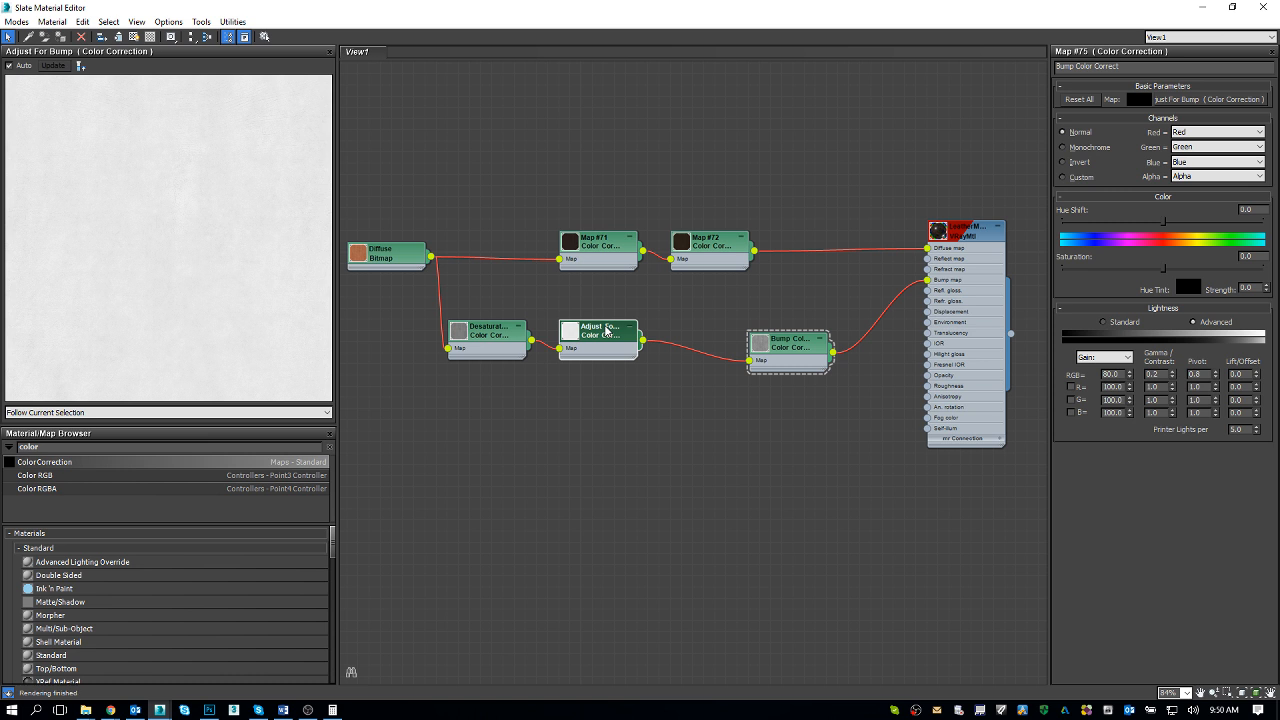
Switch Adjust For Bump's lightness to Advanced, check its effect on Bump Color Correct, and return the lightness to Standard
double_click(606, 330)
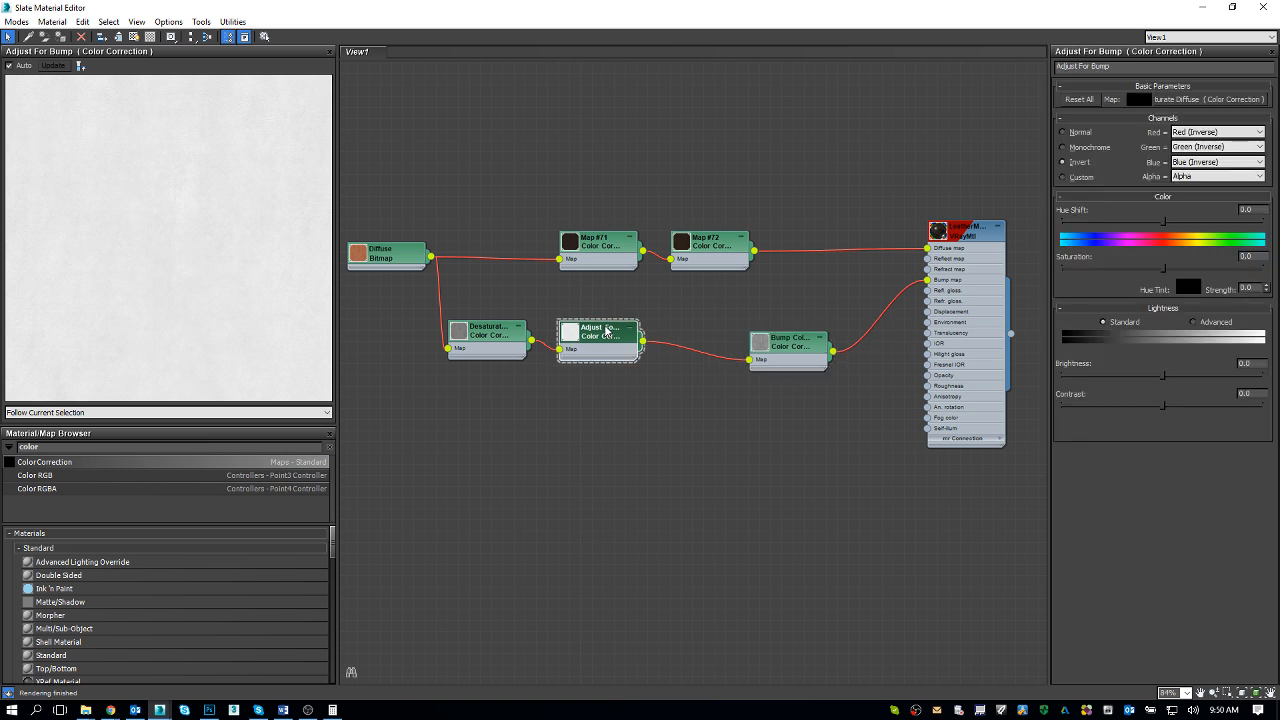
click(1201, 323)
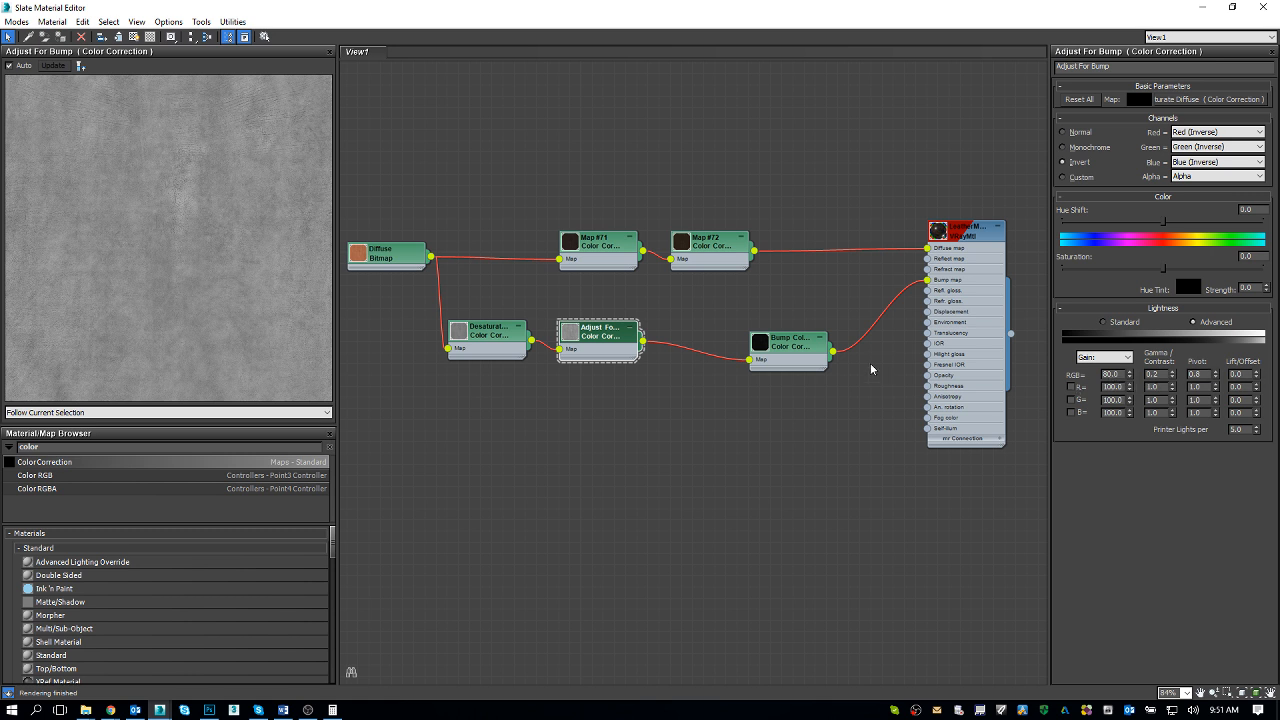
click(795, 342)
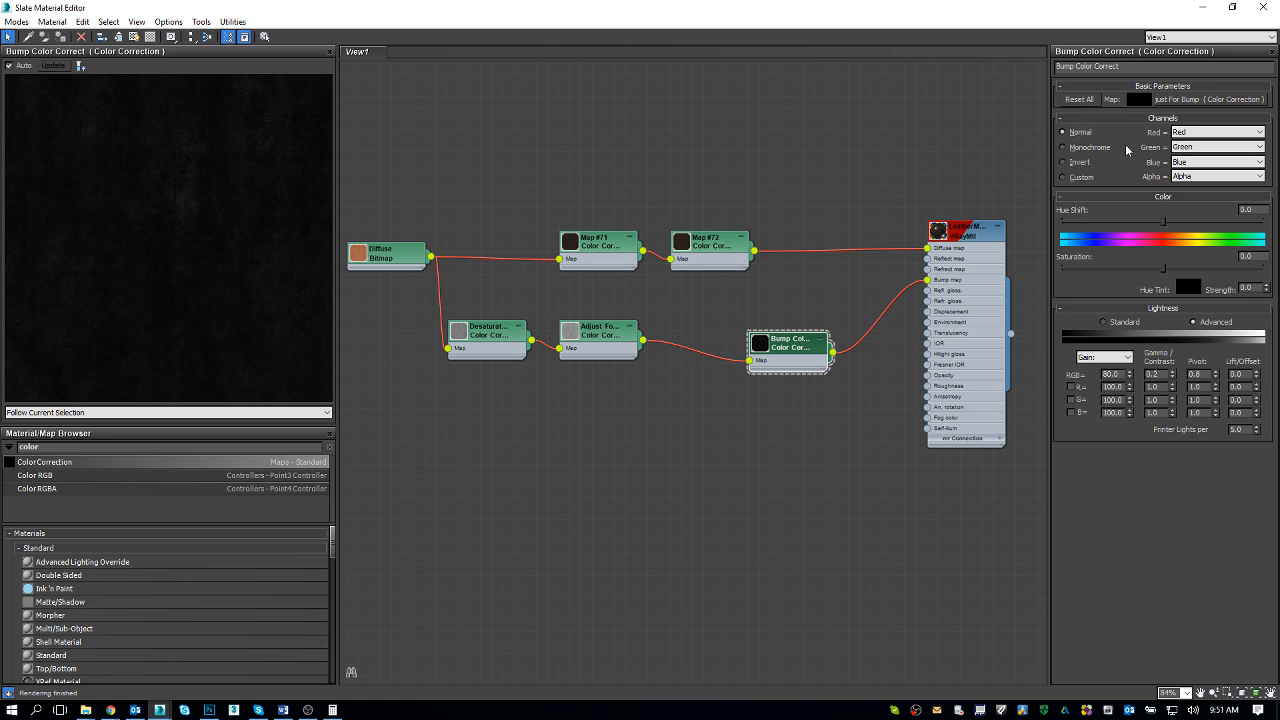
double_click(612, 334)
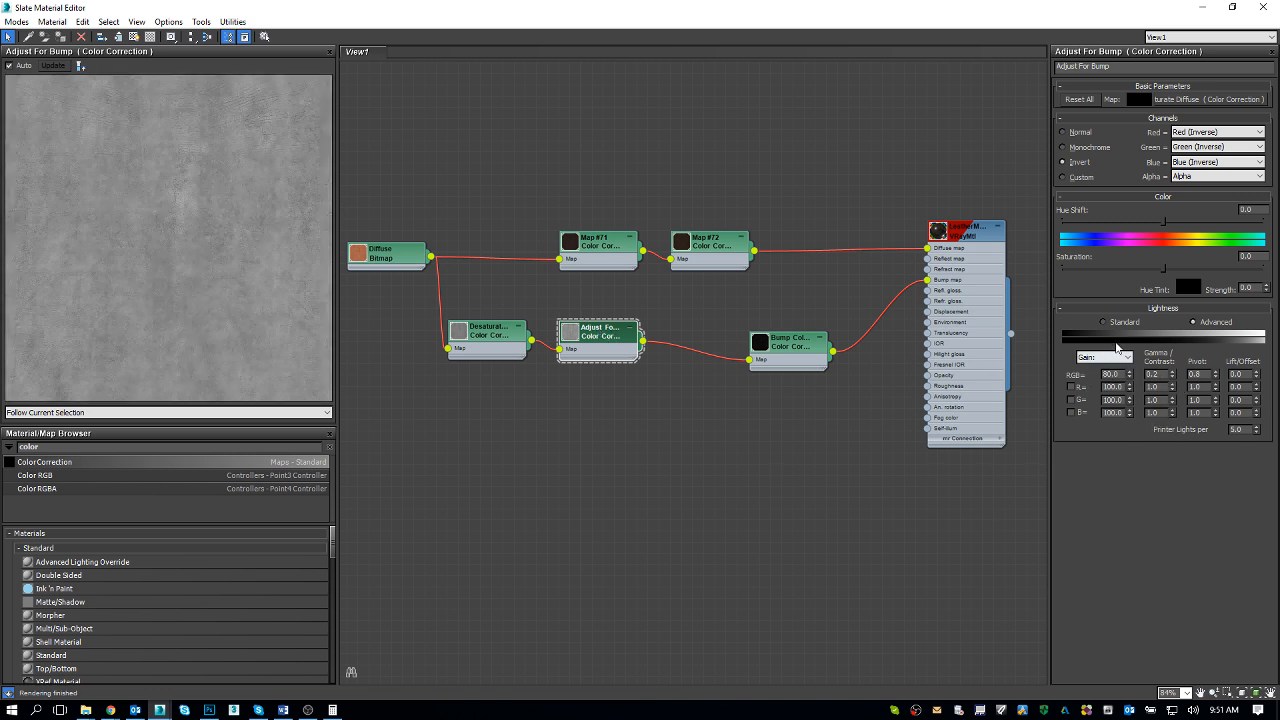
click(1103, 322)
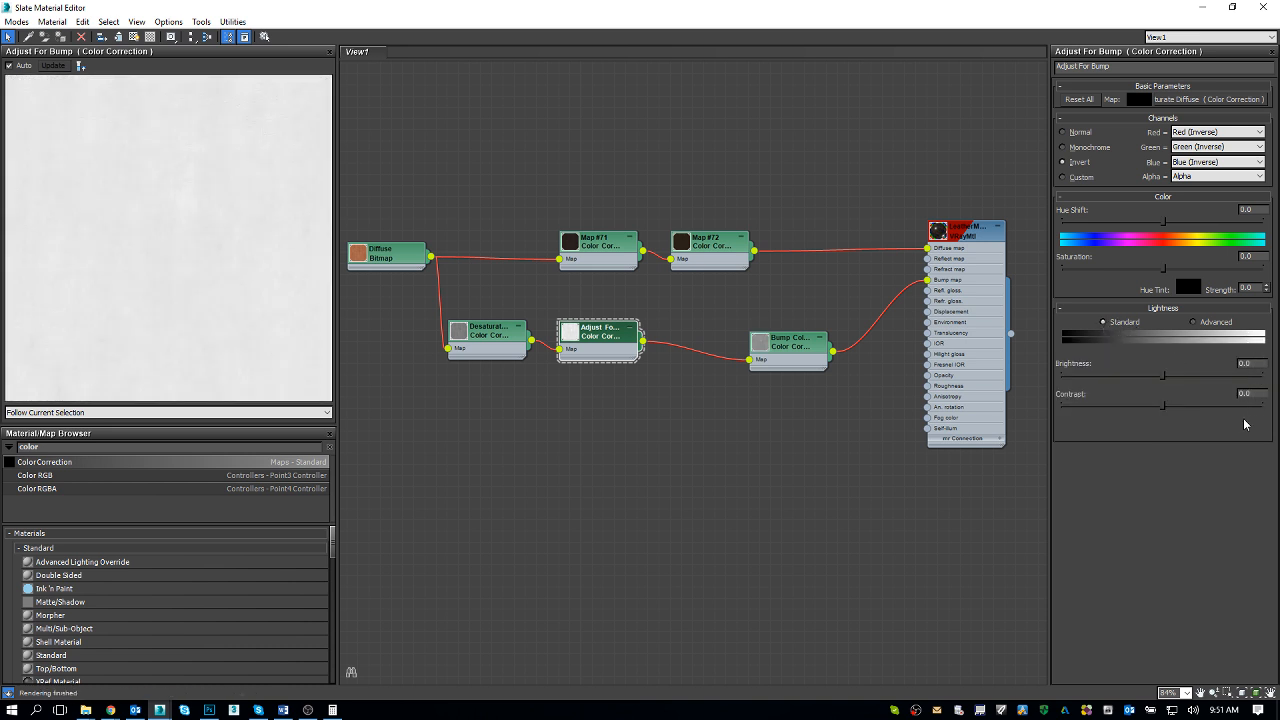
Rearrange the Adjust For Bump and Bump Color Correct nodes, placing Bump Color Correct directly below the Map #72 node
drag(604, 341, 616, 341)
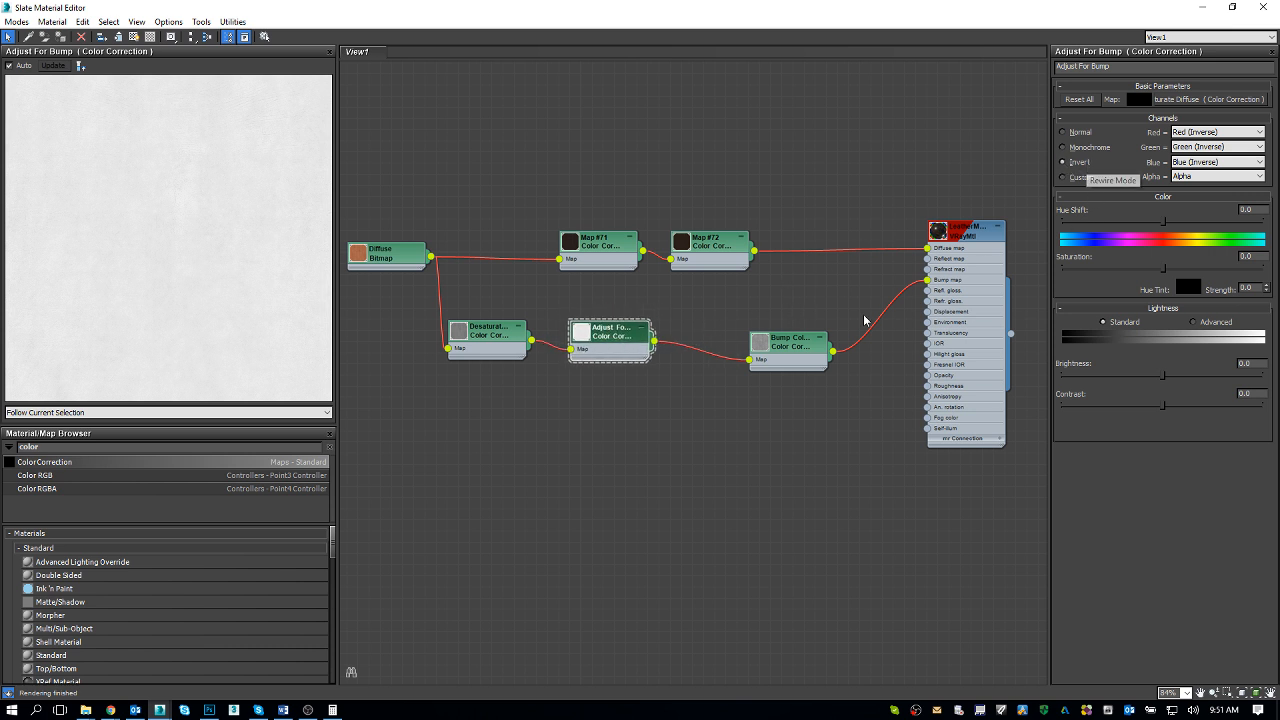
click(787, 343)
drag(787, 343, 776, 343)
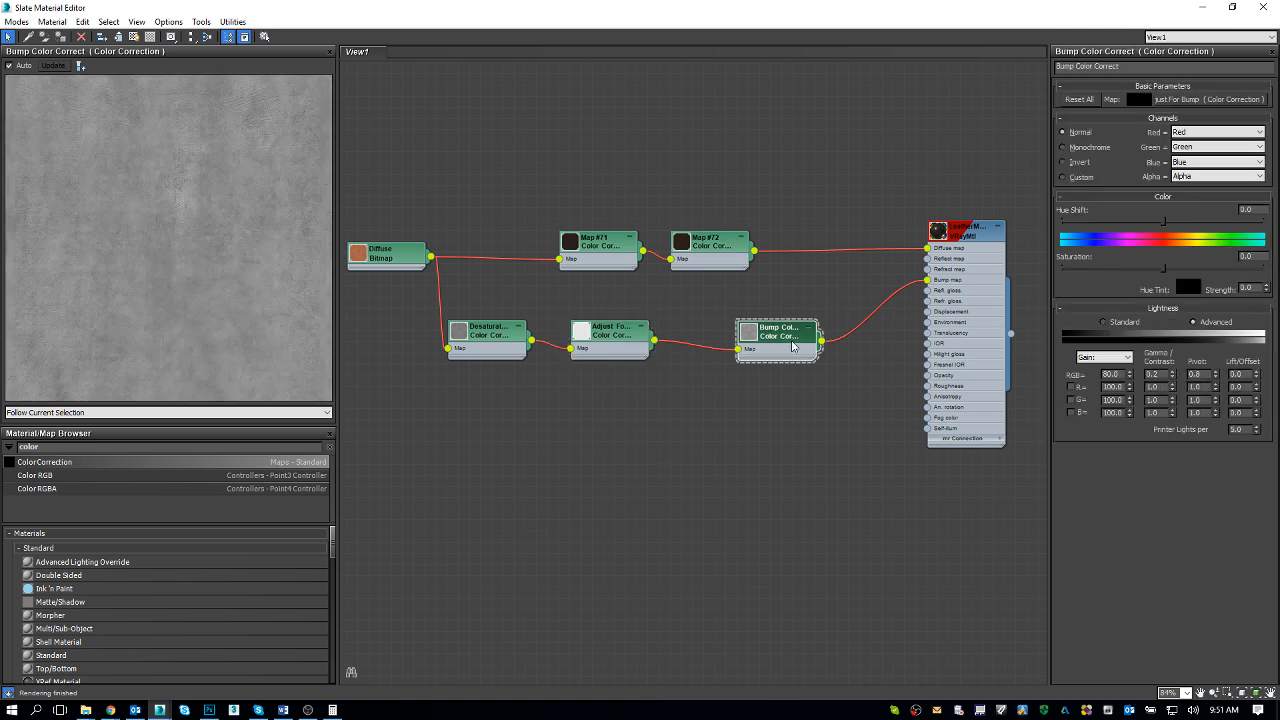
drag(789, 338, 773, 309)
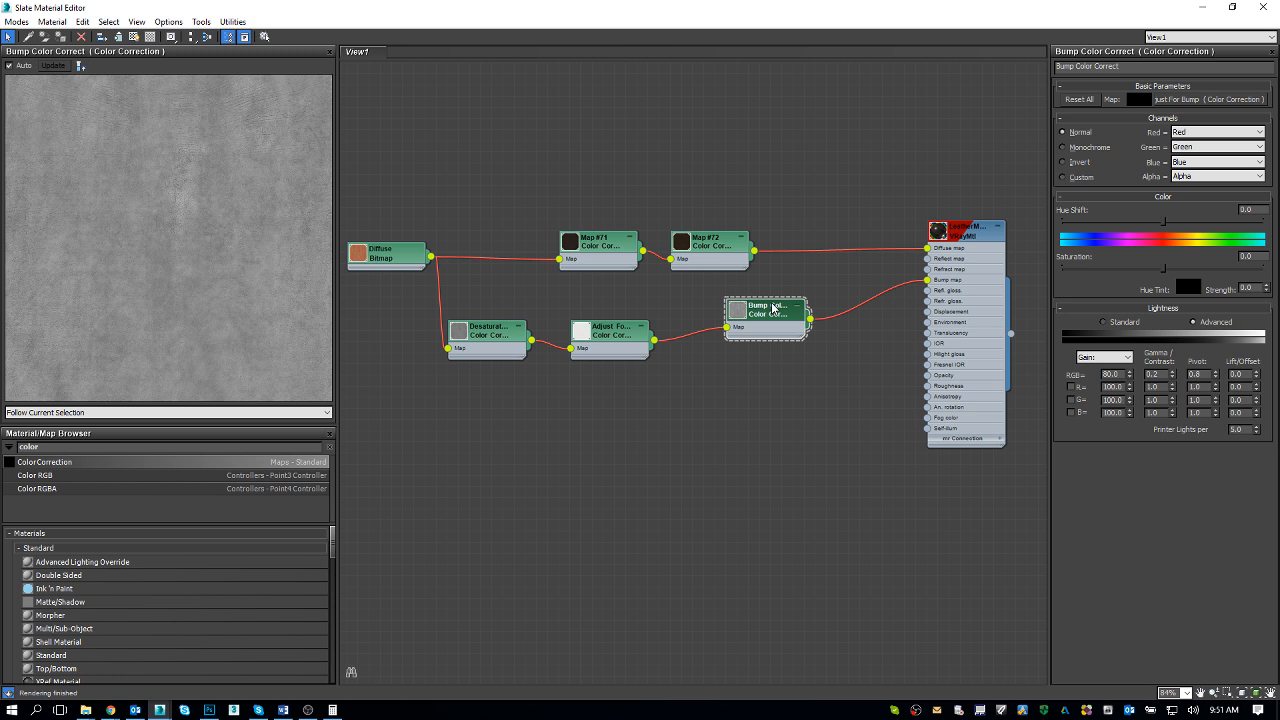
drag(774, 311, 727, 308)
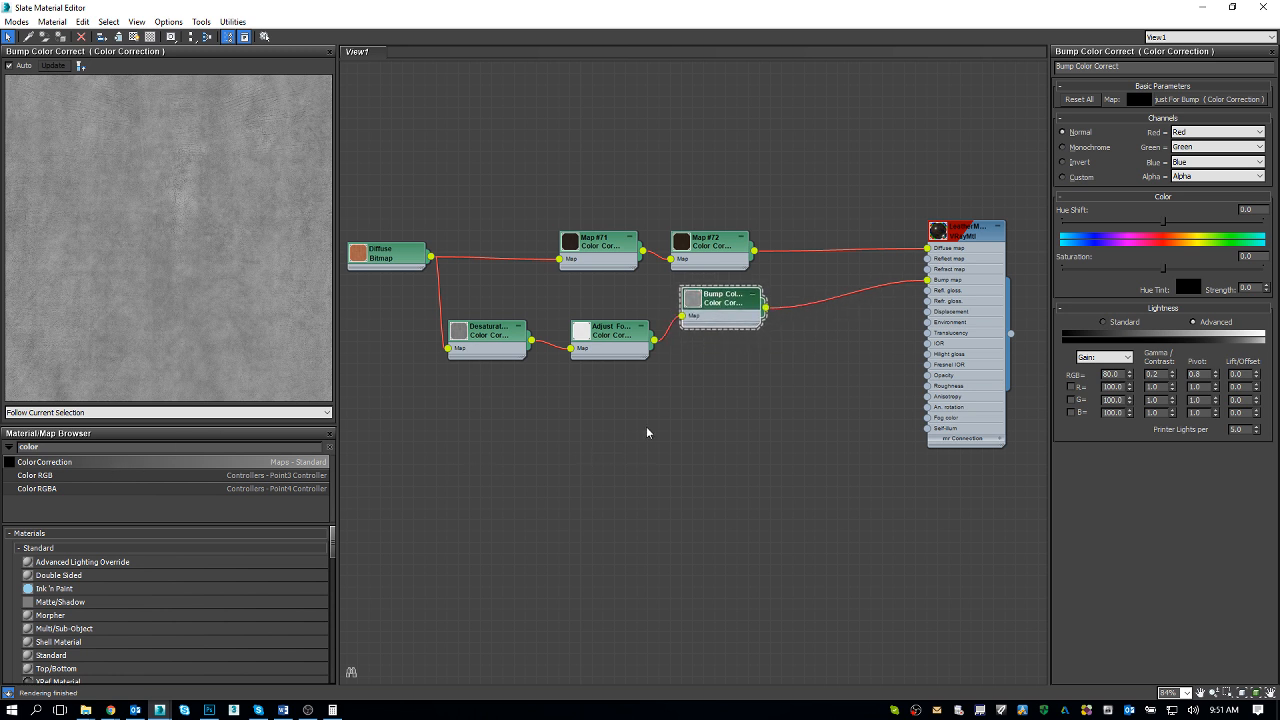
Add another Color Correction map below the Bump Color Correct node and open its parameters
key(c)
drag(711, 387, 721, 375)
double_click(721, 375)
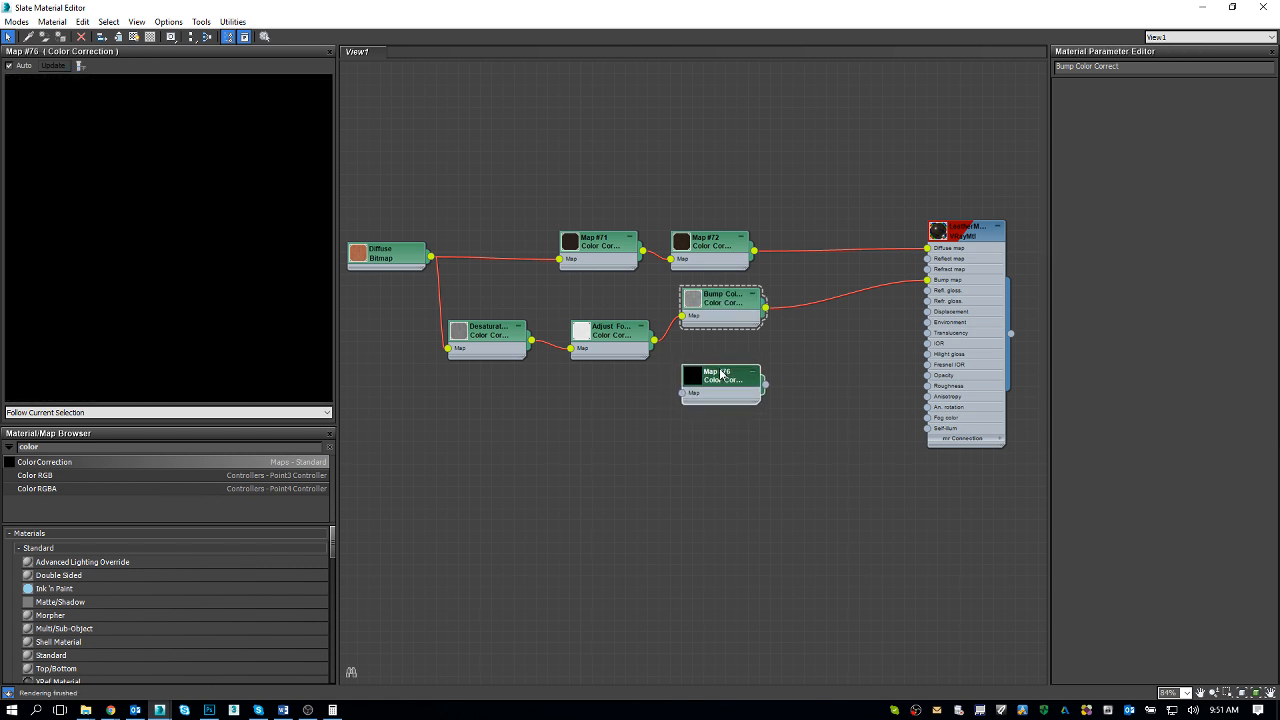
Feed the Adjust For Bump output into the new Color Correction node and rename that node "Reflect Color Correct"
drag(655, 341, 682, 393)
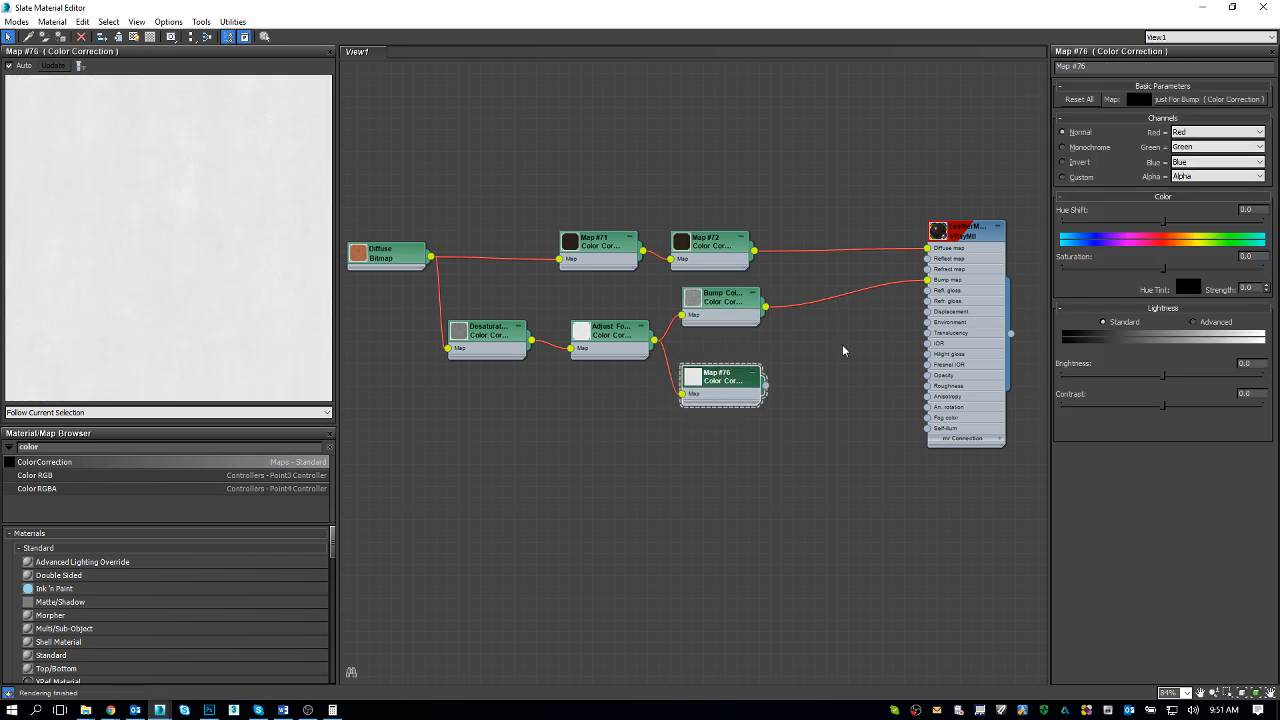
drag(1108, 67, 967, 51)
text(Reflect Color Correct)
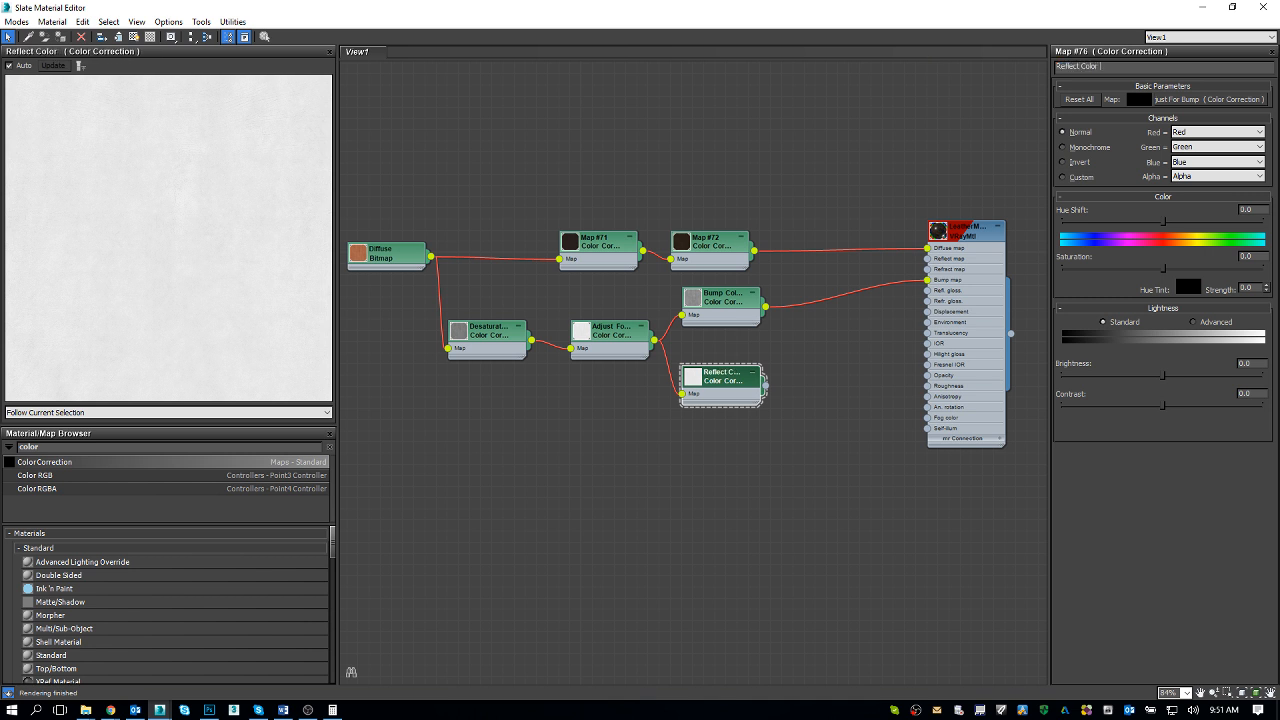
key(Return)
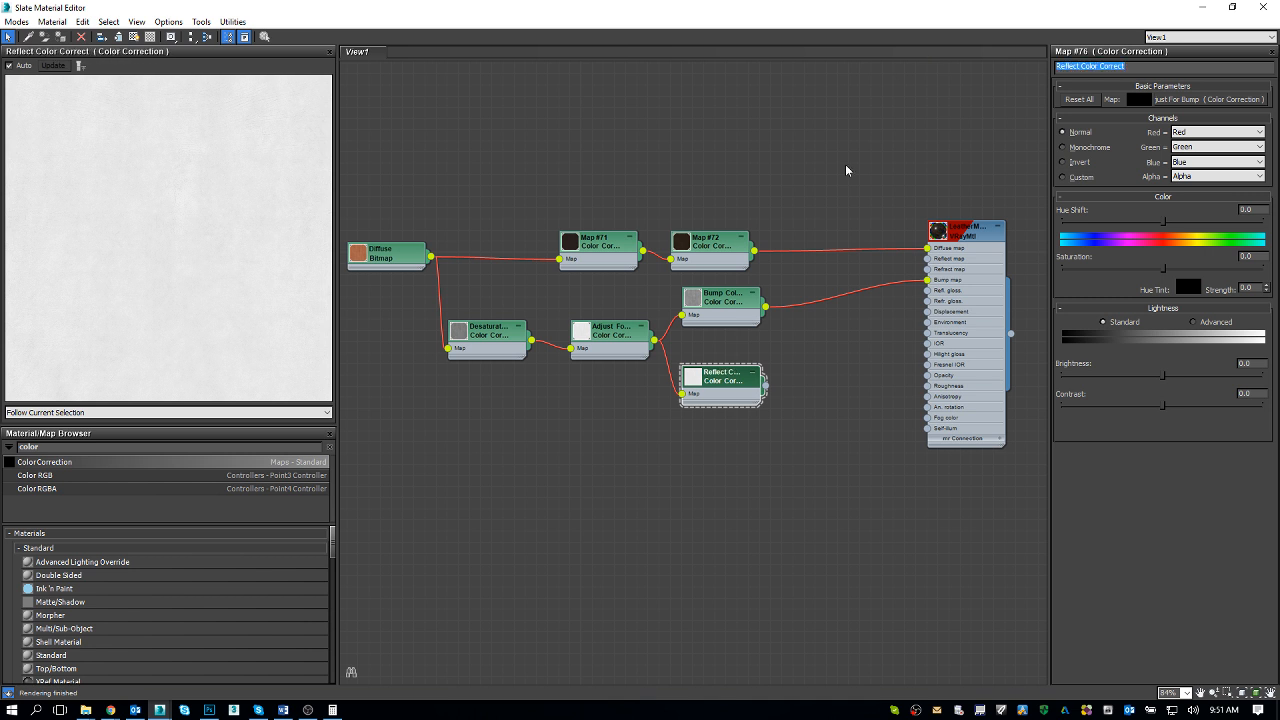
Switch Reflect Color Correct's lightness to Advanced, test RGB gains of 0 and 100, and set the gain to 25
click(731, 382)
click(1219, 323)
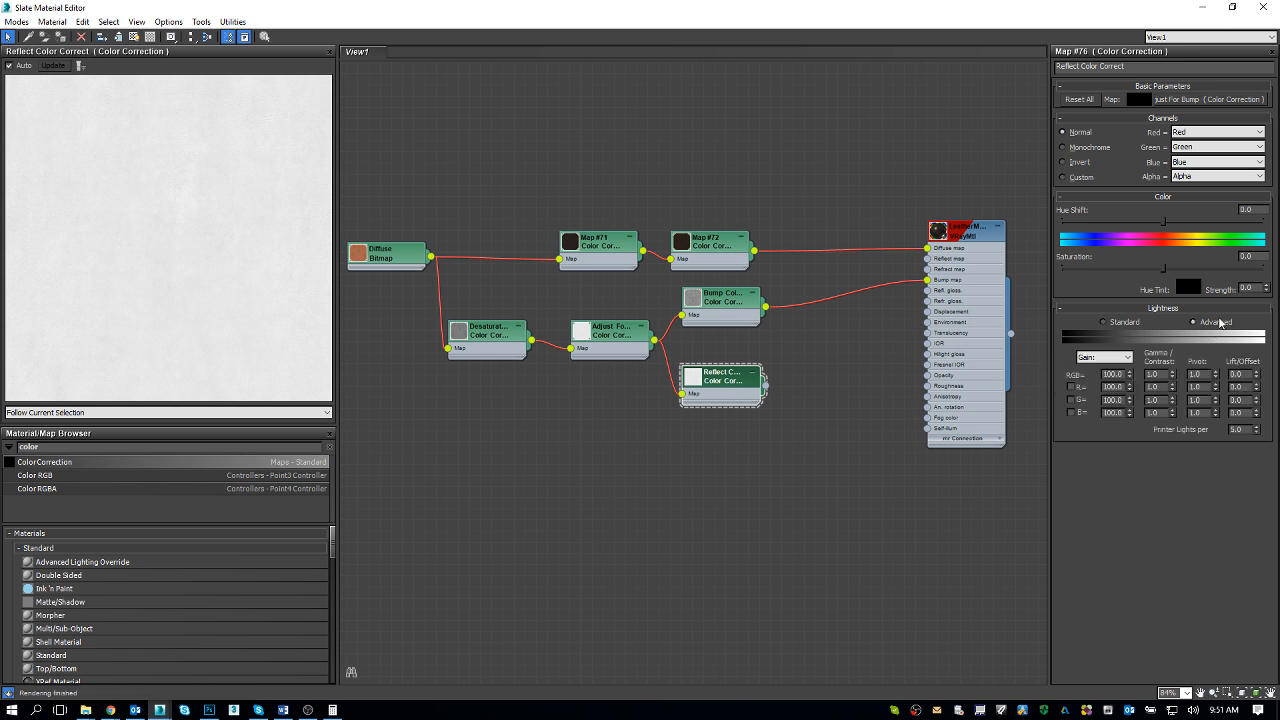
double_click(1112, 374)
text(25)
key(Return)
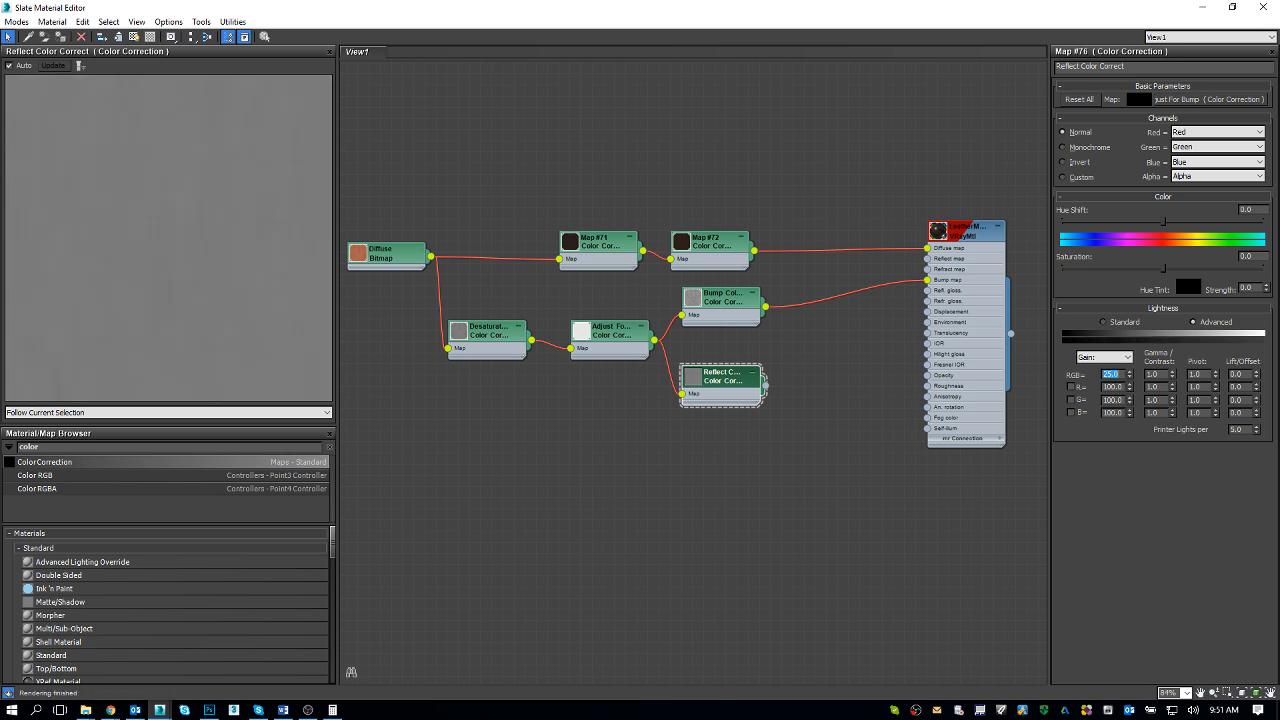
text(0)
key(Return)
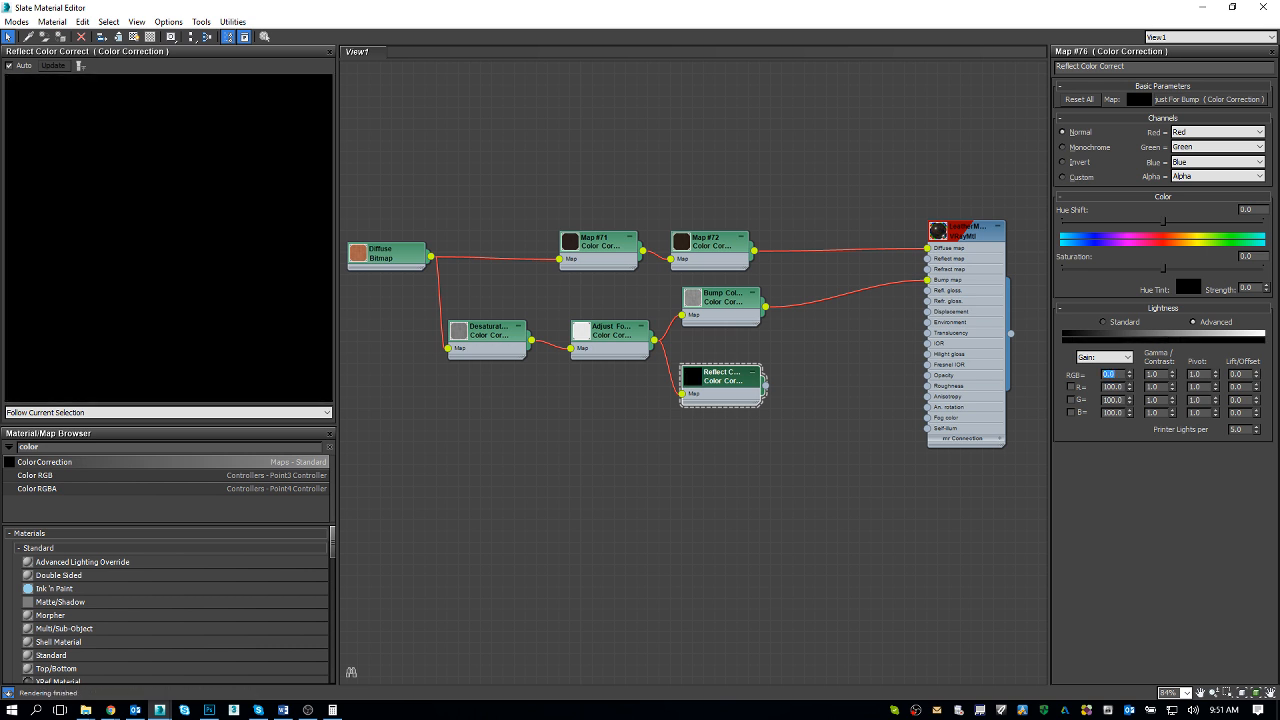
text(100)
key(Return)
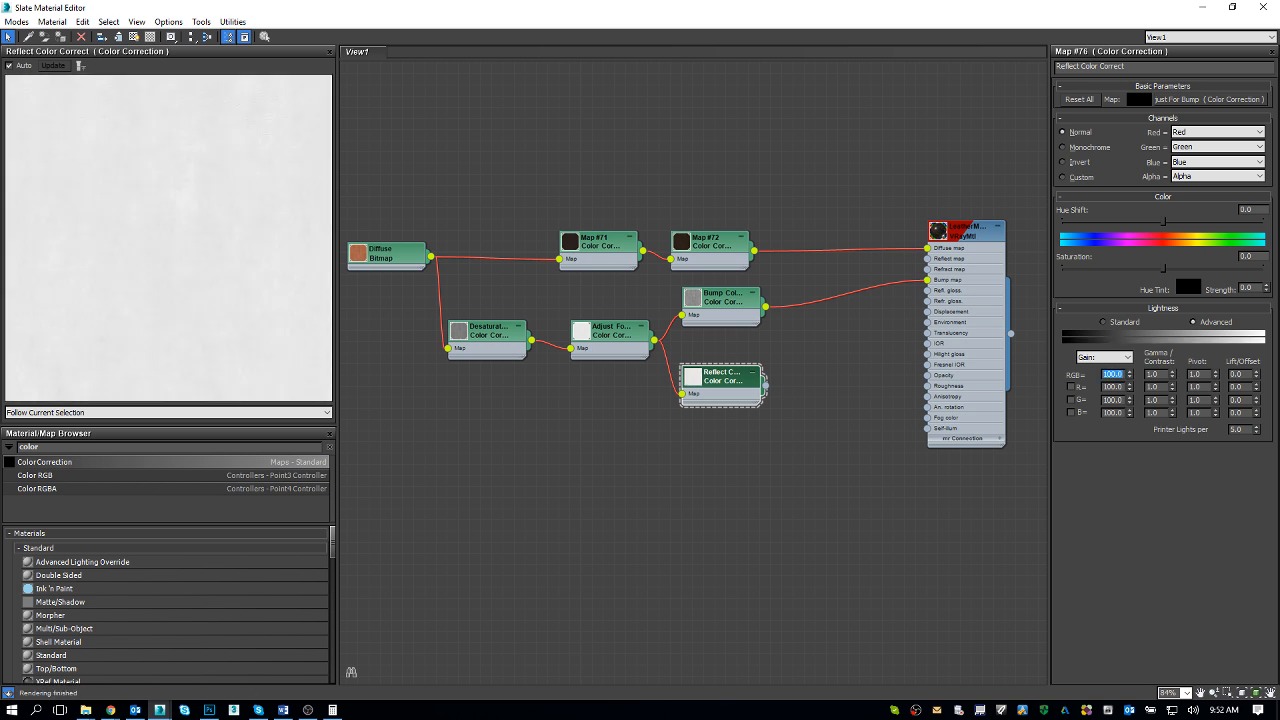
text(25)
key(Return)
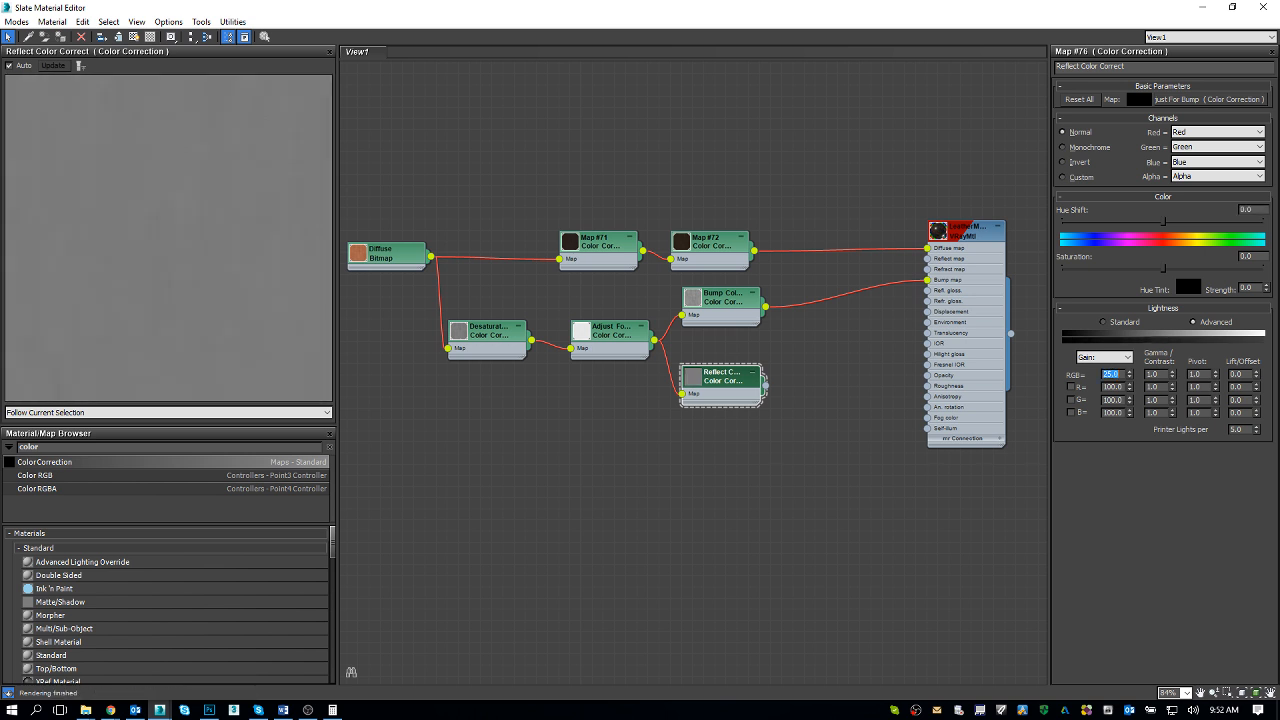
Check LeatherMaterial's reflect color, then set Reflect Color Correct's RGB gamma/contrast to 0.75 and its RGB gain to 35
click(973, 238)
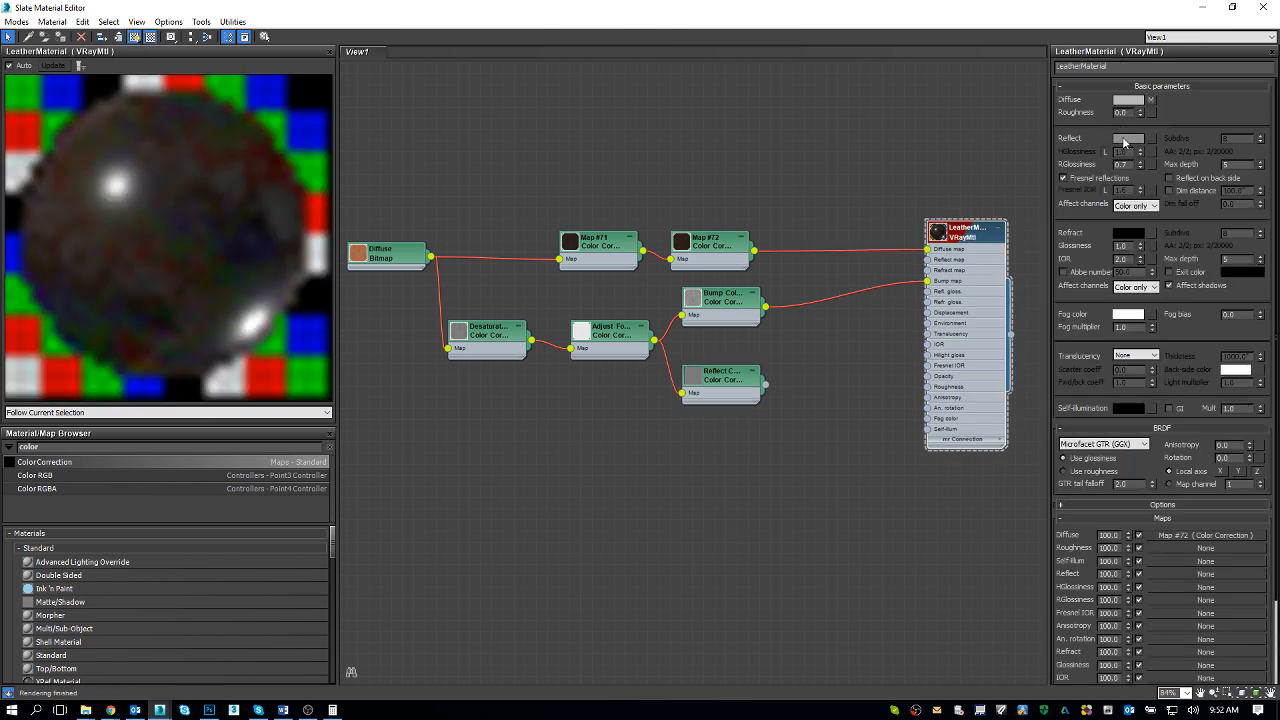
double_click(725, 382)
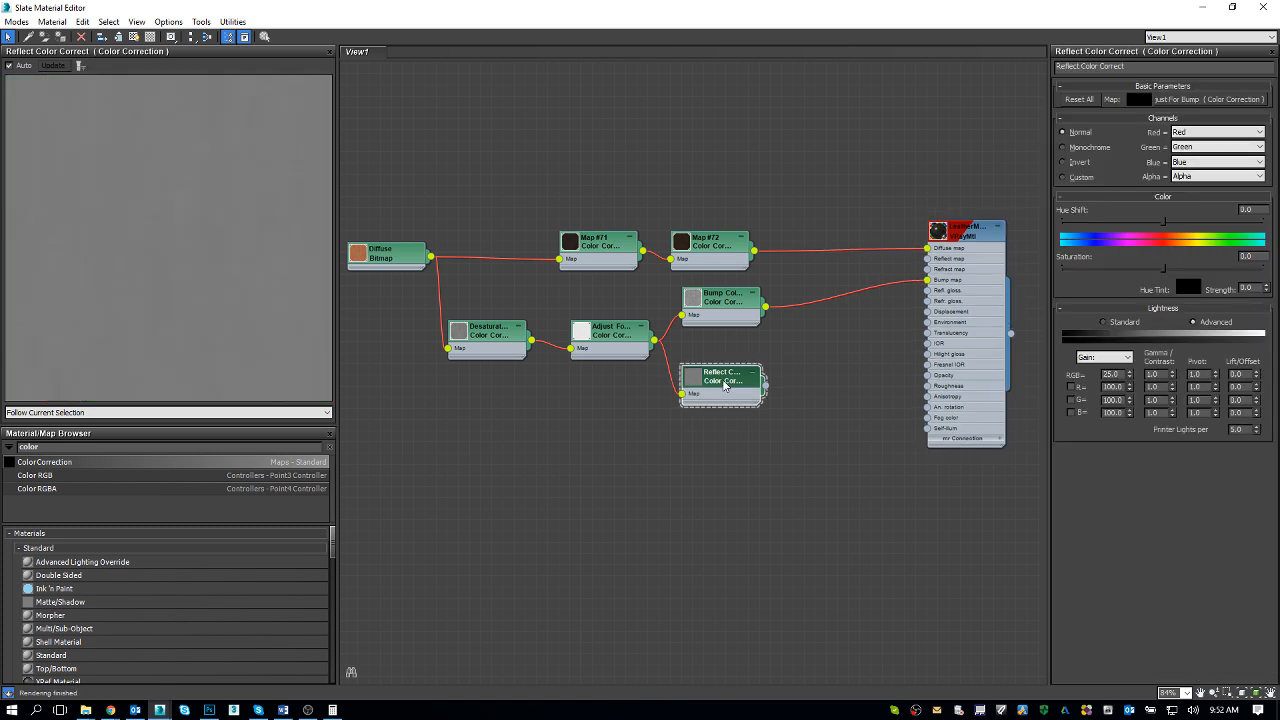
double_click(1156, 374)
text(0.5)
key(Return)
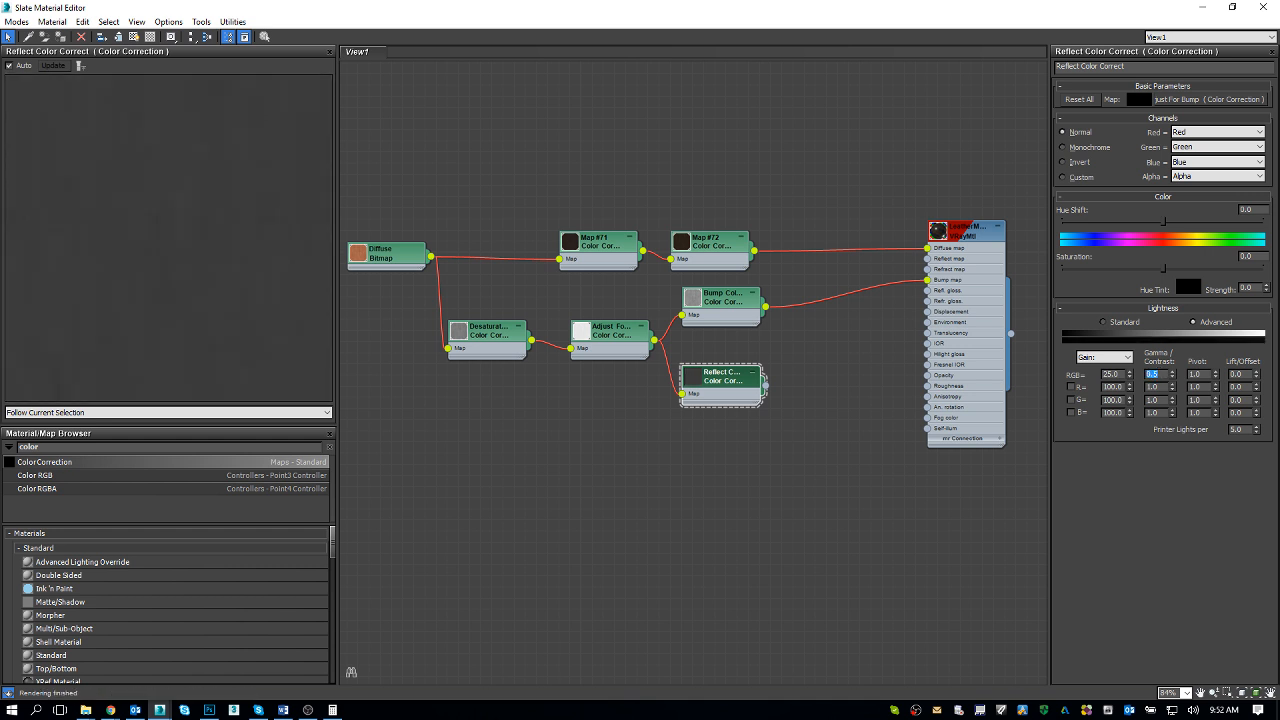
text(0.75)
key(Return)
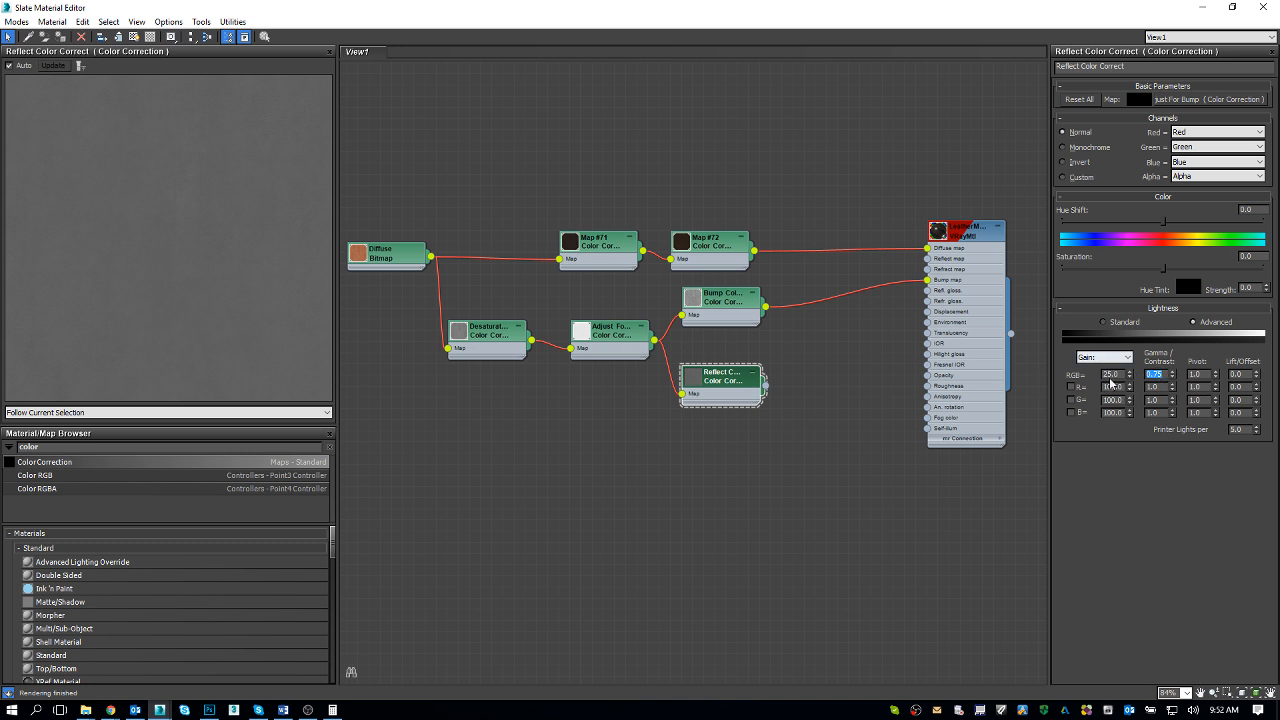
key(shift+Tab)
text(35)
key(Return)
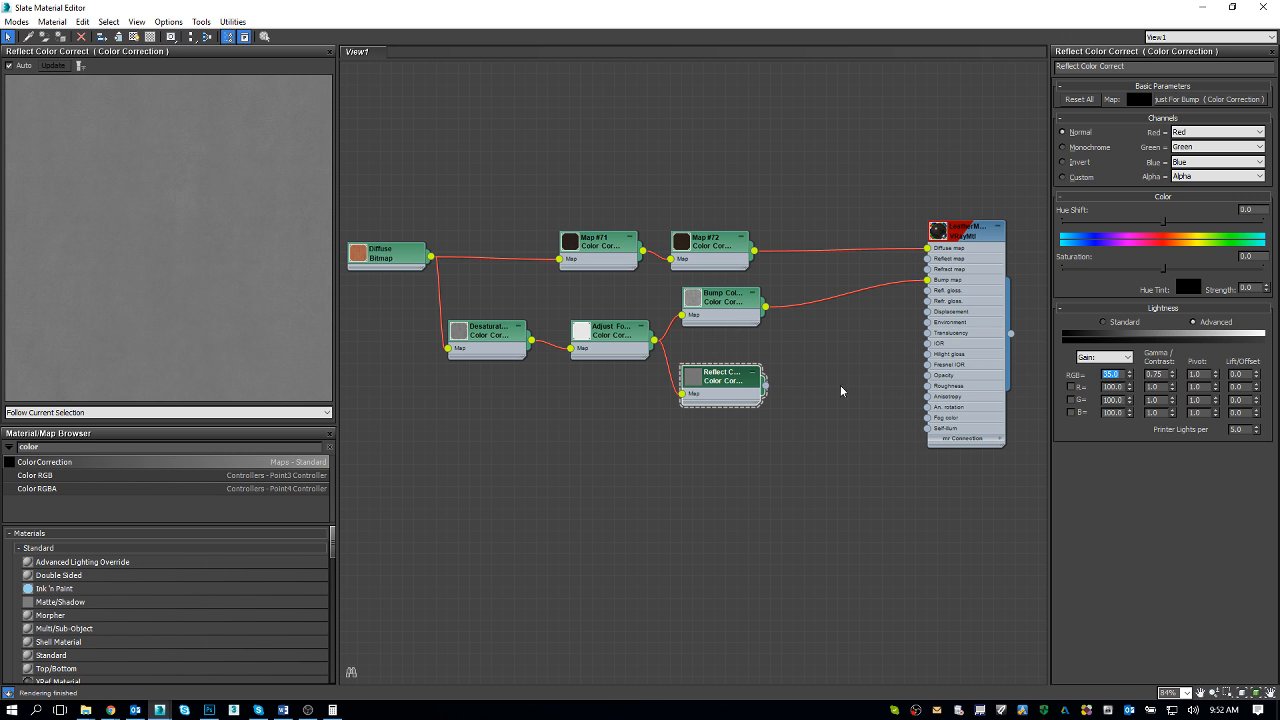
Swap the positions of the Bump and Reflect Color Correct nodes and connect Reflect Color Correct to LeatherMaterial's Reflect map
drag(715, 293, 737, 450)
drag(731, 376, 731, 298)
drag(749, 461, 727, 383)
drag(766, 314, 928, 258)
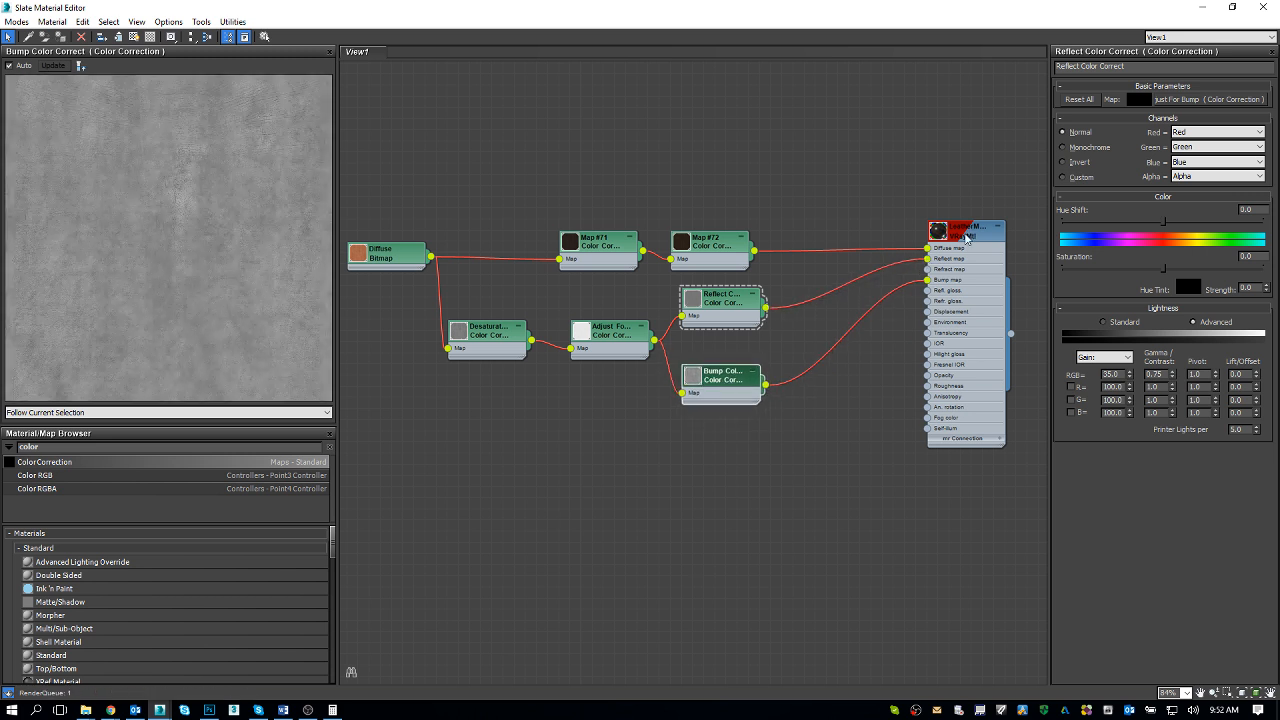
Check the LeatherMaterial preview and turn off Use Real-World Scale for the Diffuse bitmap
double_click(964, 231)
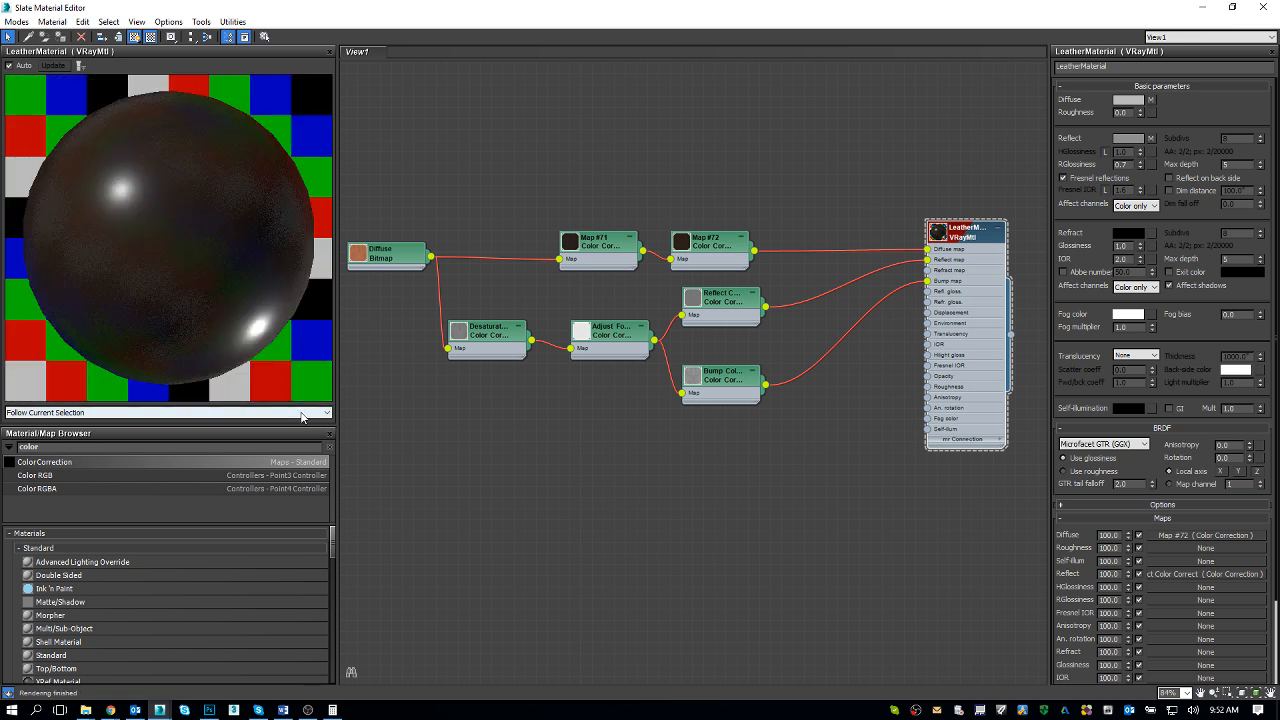
double_click(388, 260)
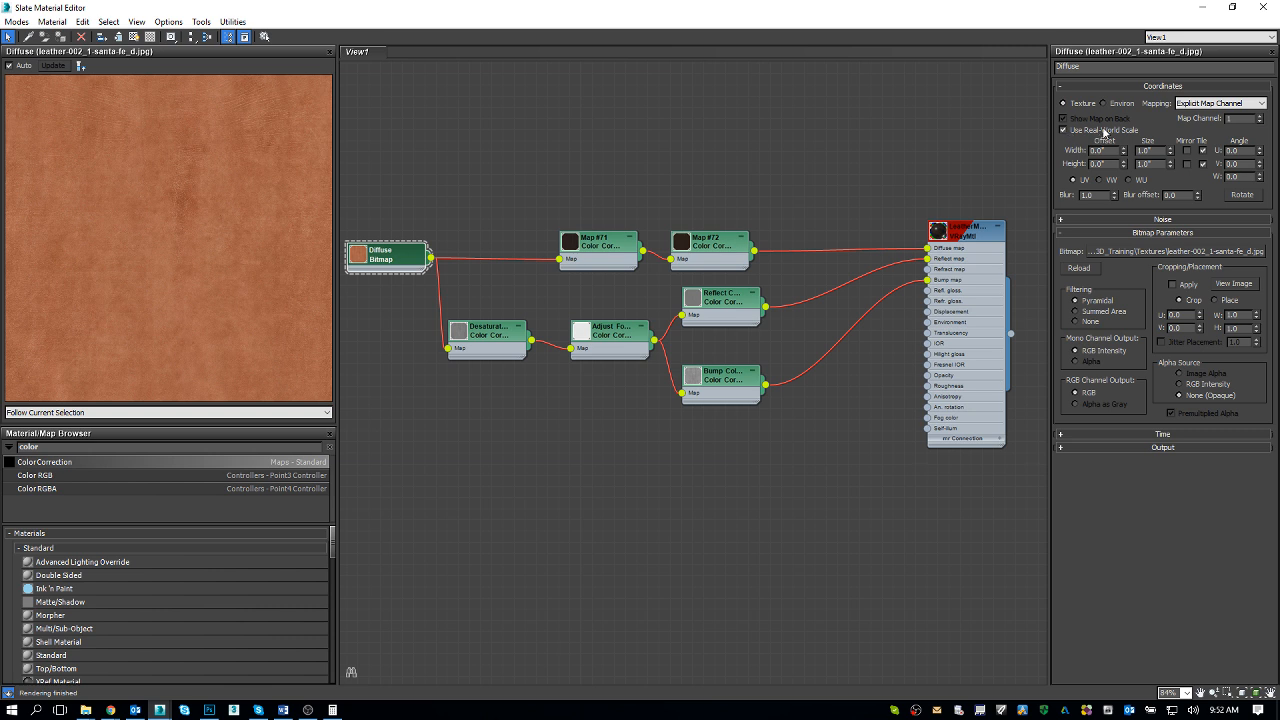
double_click(955, 240)
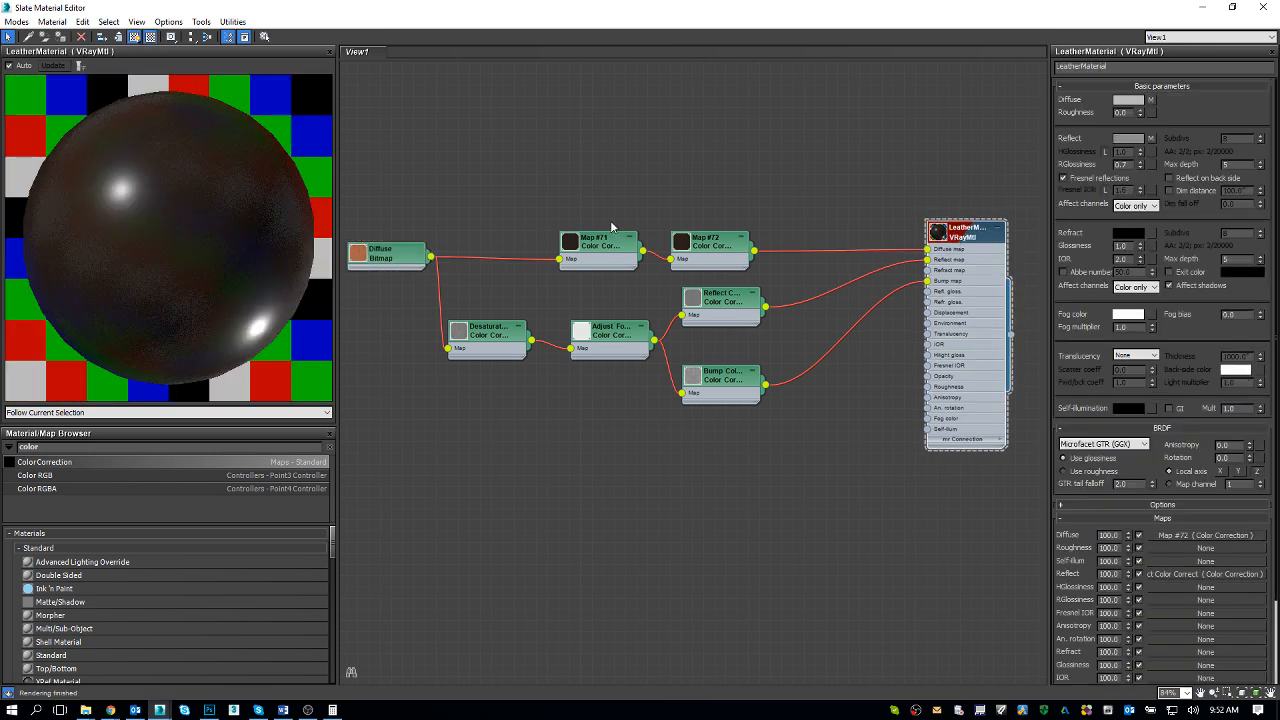
click(388, 256)
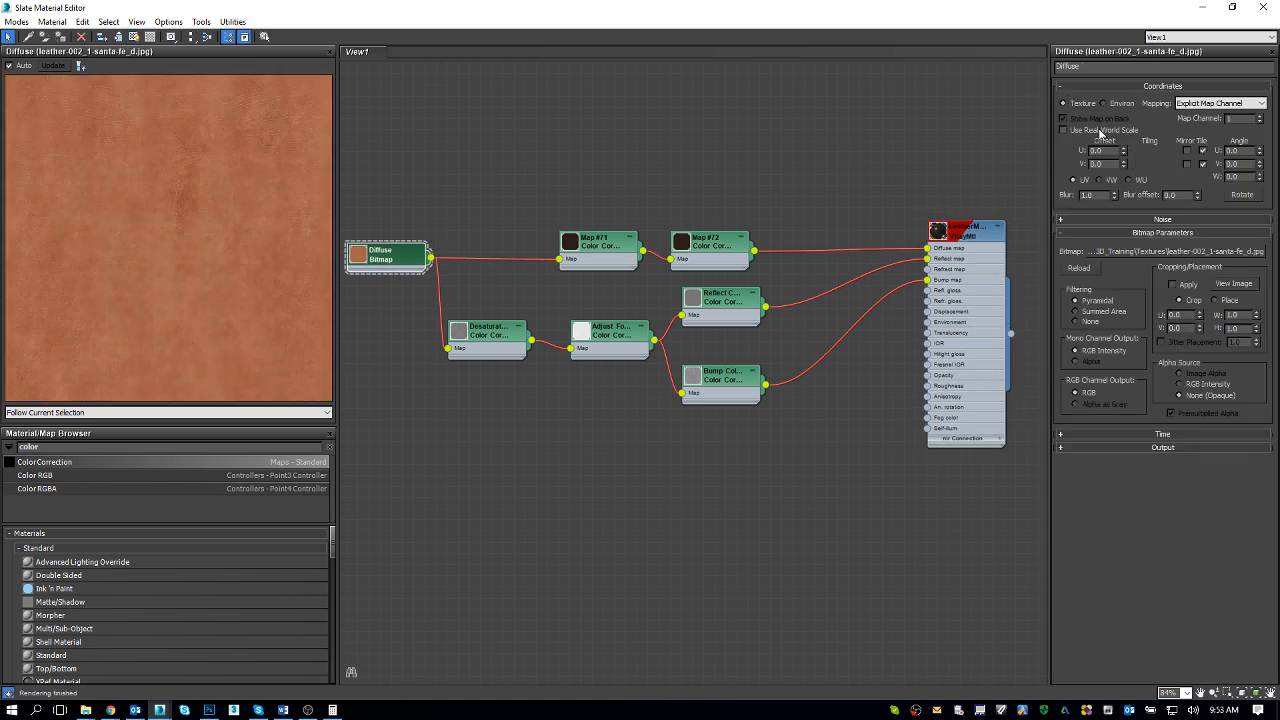
Set LeatherMaterial's bump map amount to 25
click(963, 237)
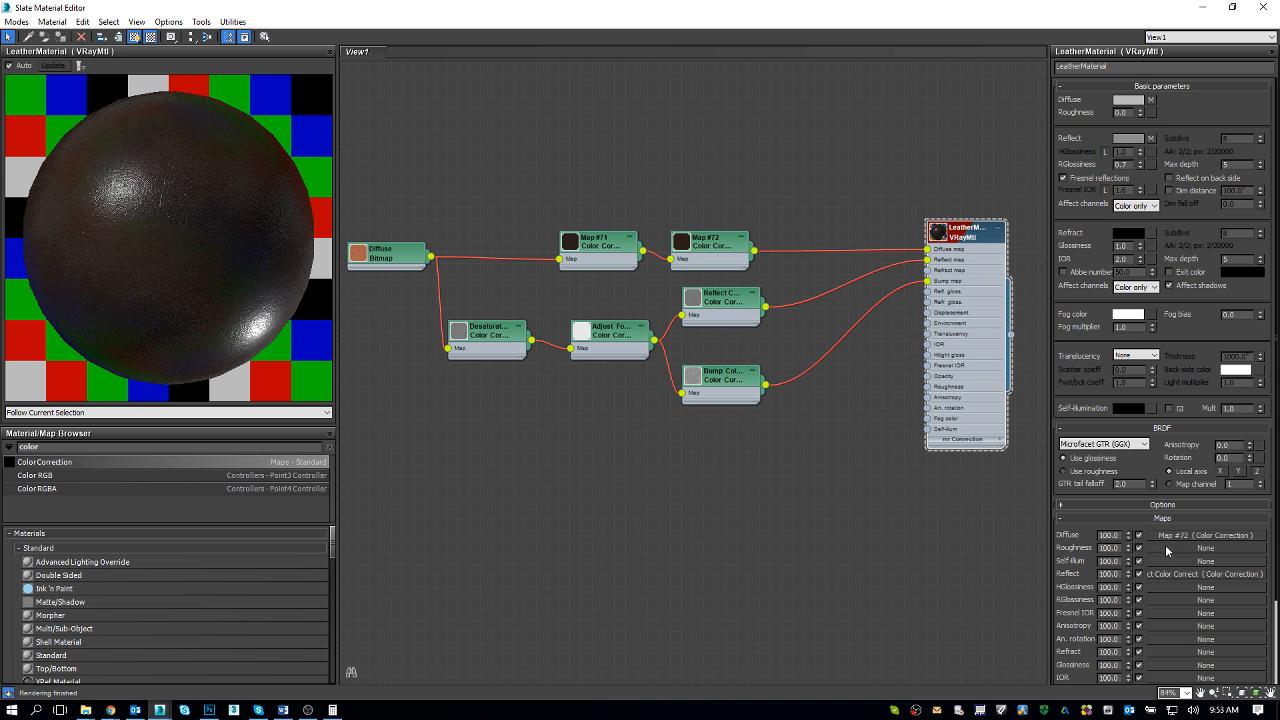
scroll(1150, 528, down, 3)
double_click(1107, 619)
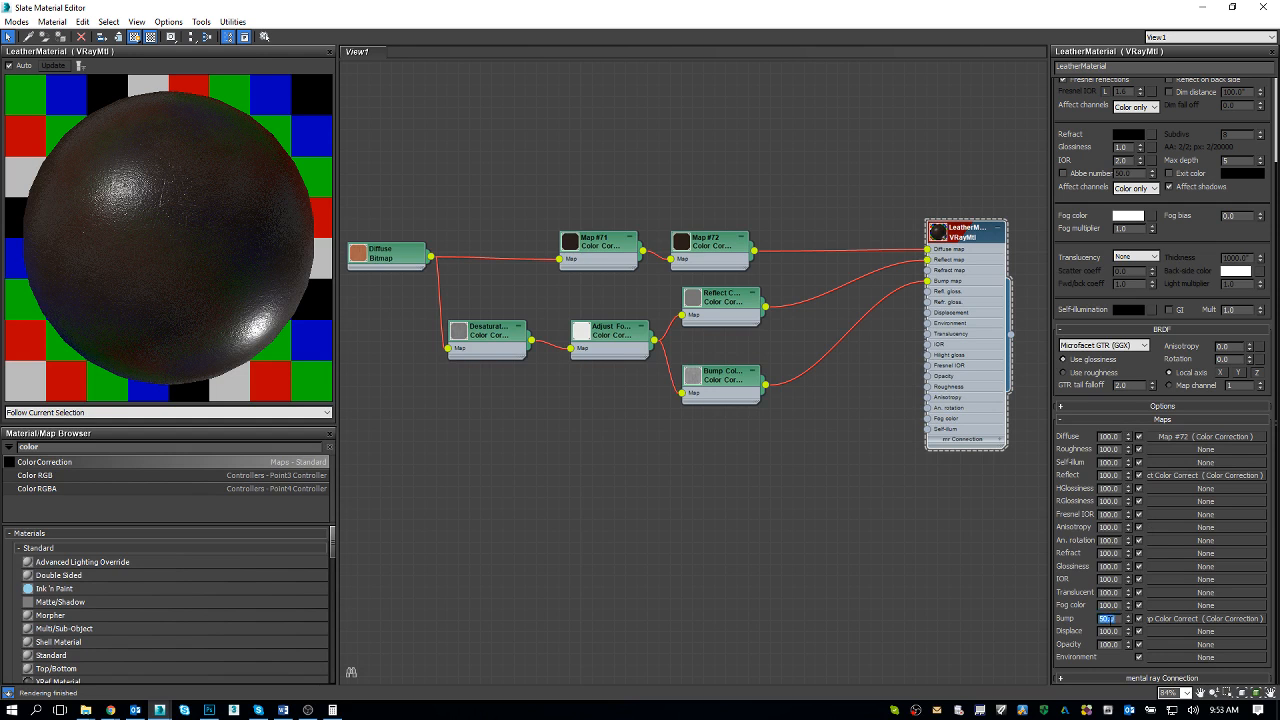
text(25)
key(Return)
Shrink the material editor to reveal the frame buffer, save the scene, and render the sofa cushion region again
double_click(467, 8)
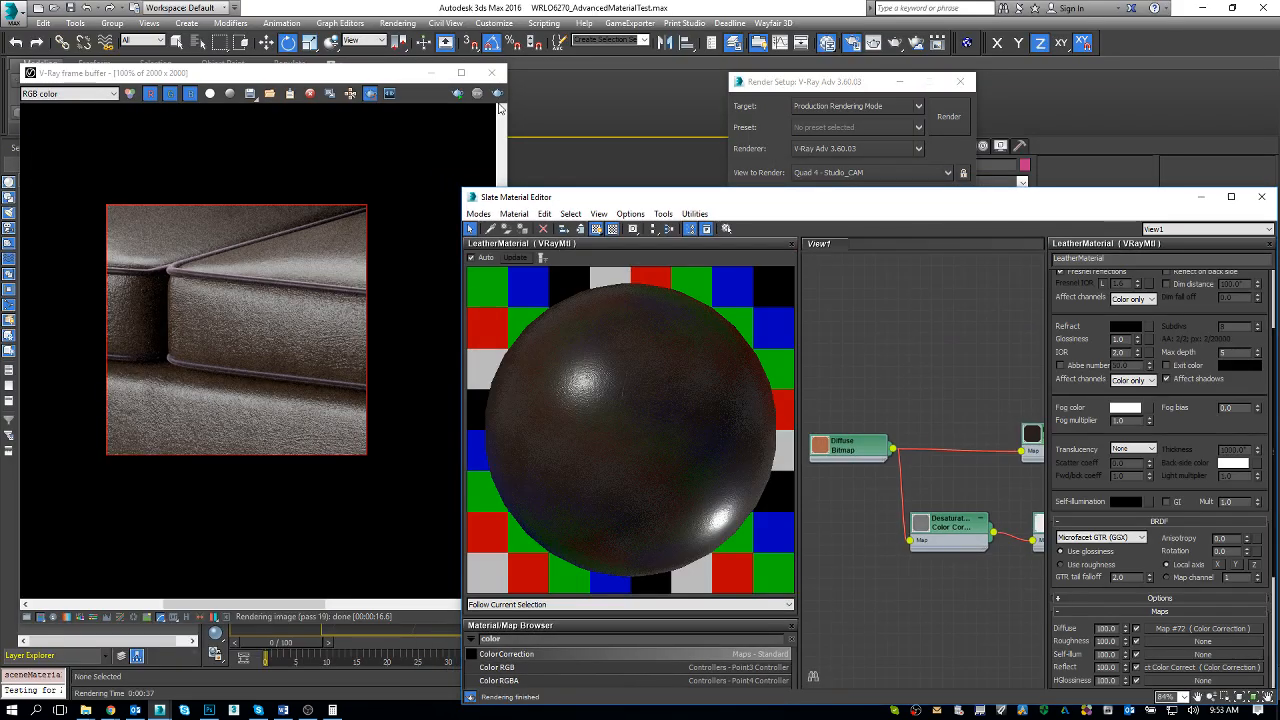
key(ctrl+s)
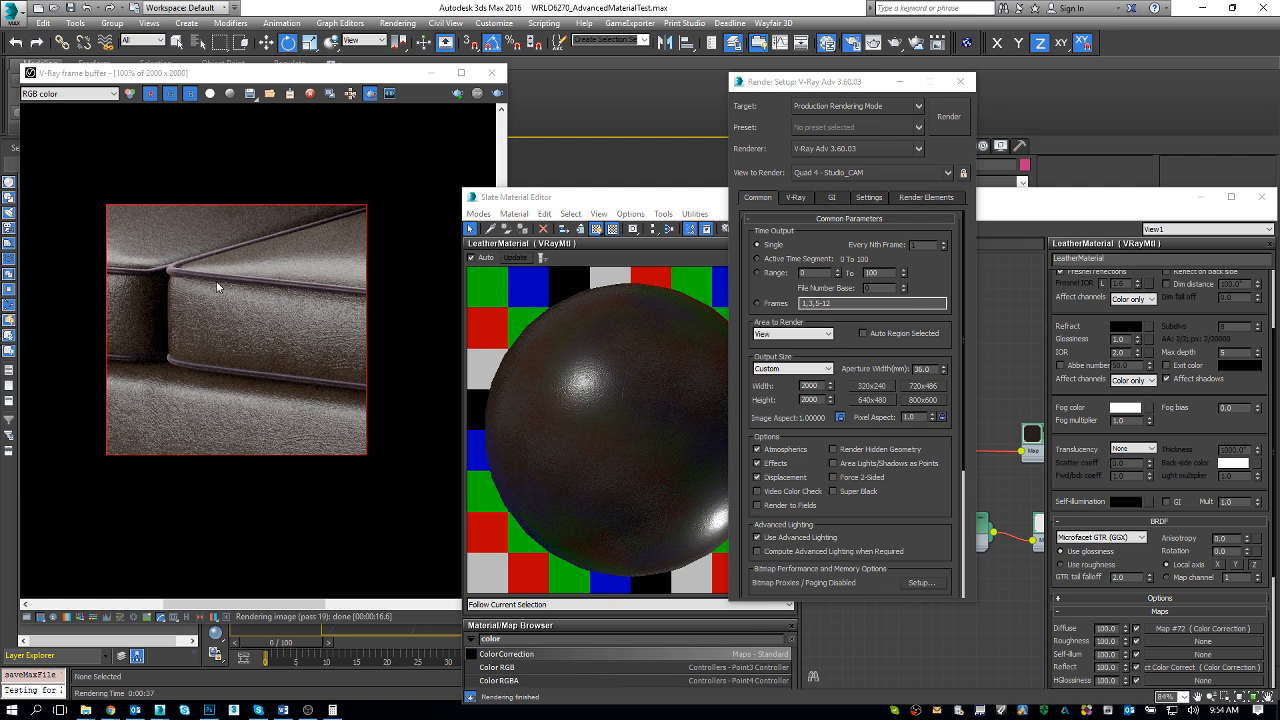
click(497, 94)
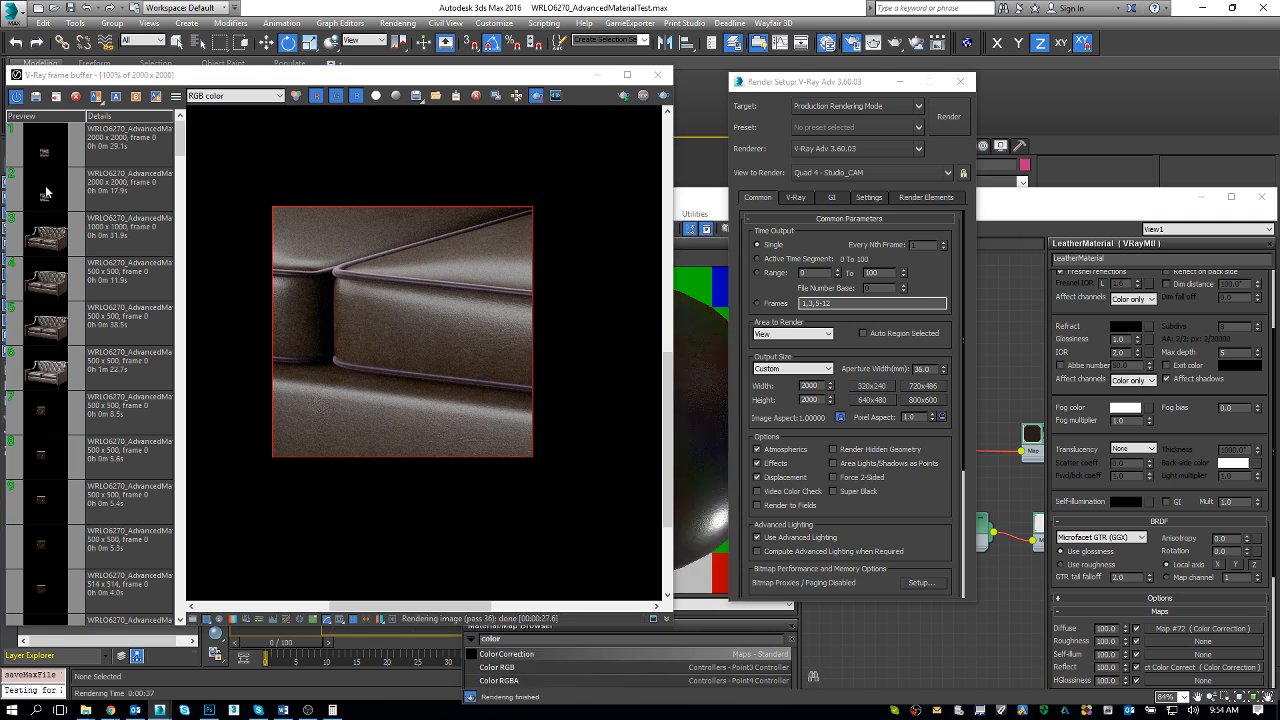
Compare the two latest renders in the frame buffer history, then examine the leather in the browser's sofa reference photo
double_click(44, 200)
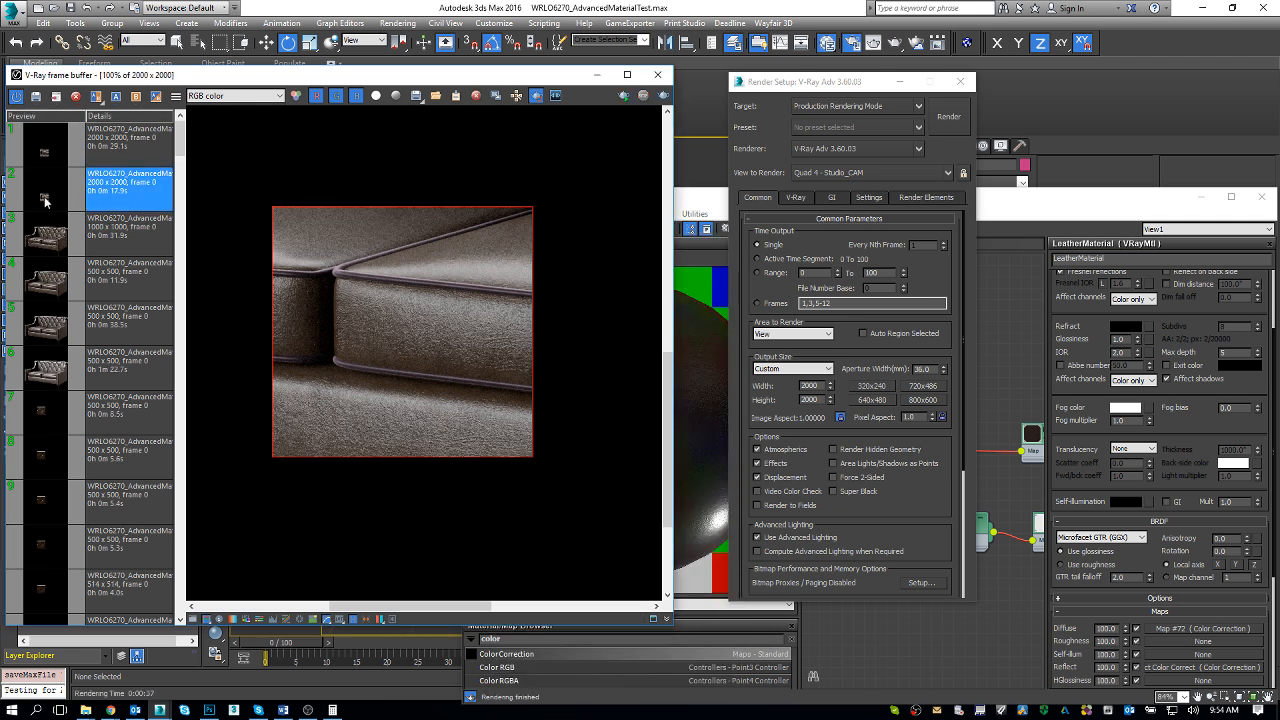
double_click(48, 150)
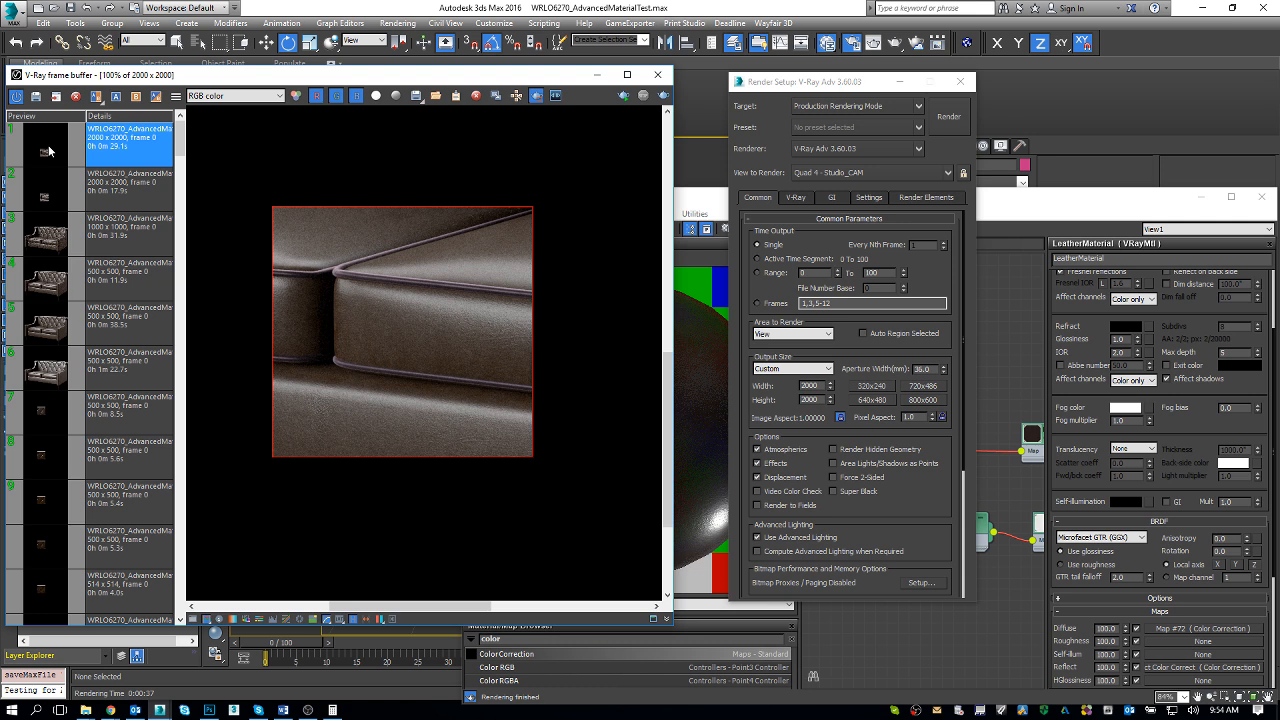
key(alt+Tab)
key(alt+Tab)
key(alt+Tab)
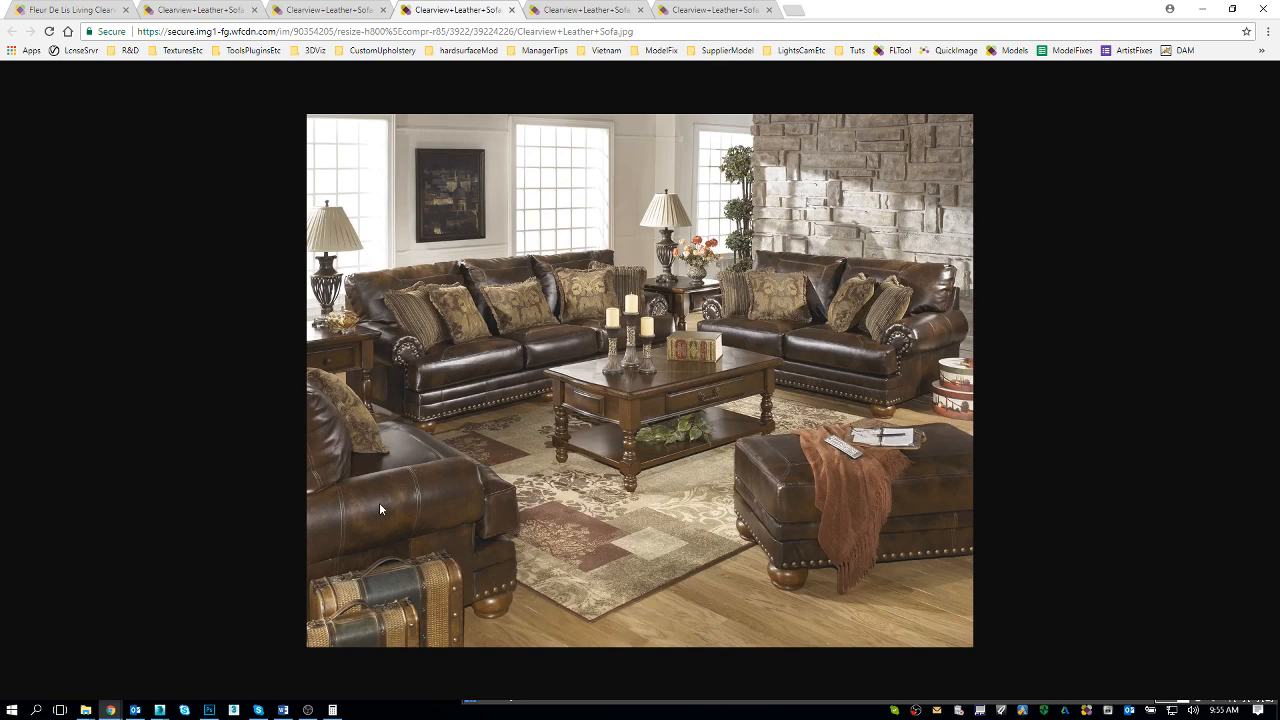
key(alt+Tab)
key(alt+Tab)
key(alt+Tab)
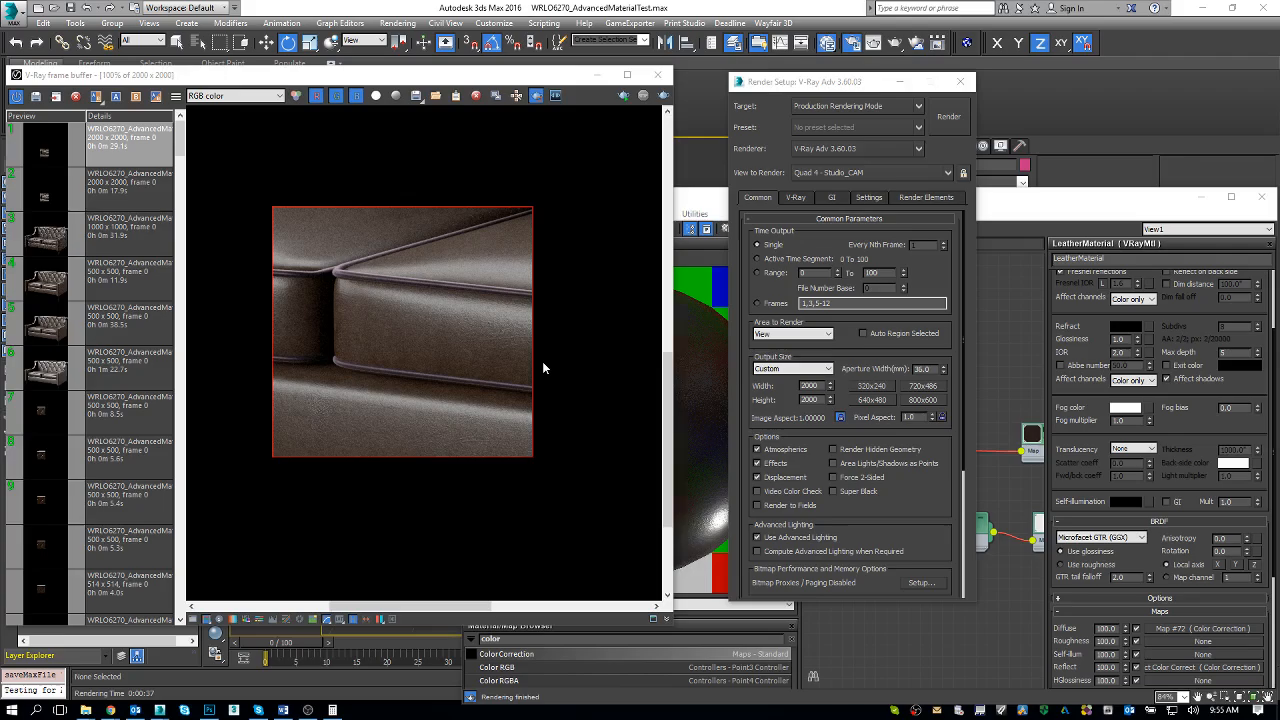
Return to the full-size material editor, duplicate Bump Color Correct below itself, and name the copy "Color Correct for Gloss"
click(697, 210)
drag(966, 199, 782, 200)
click(1055, 194)
middle_drag(600, 404, 656, 401)
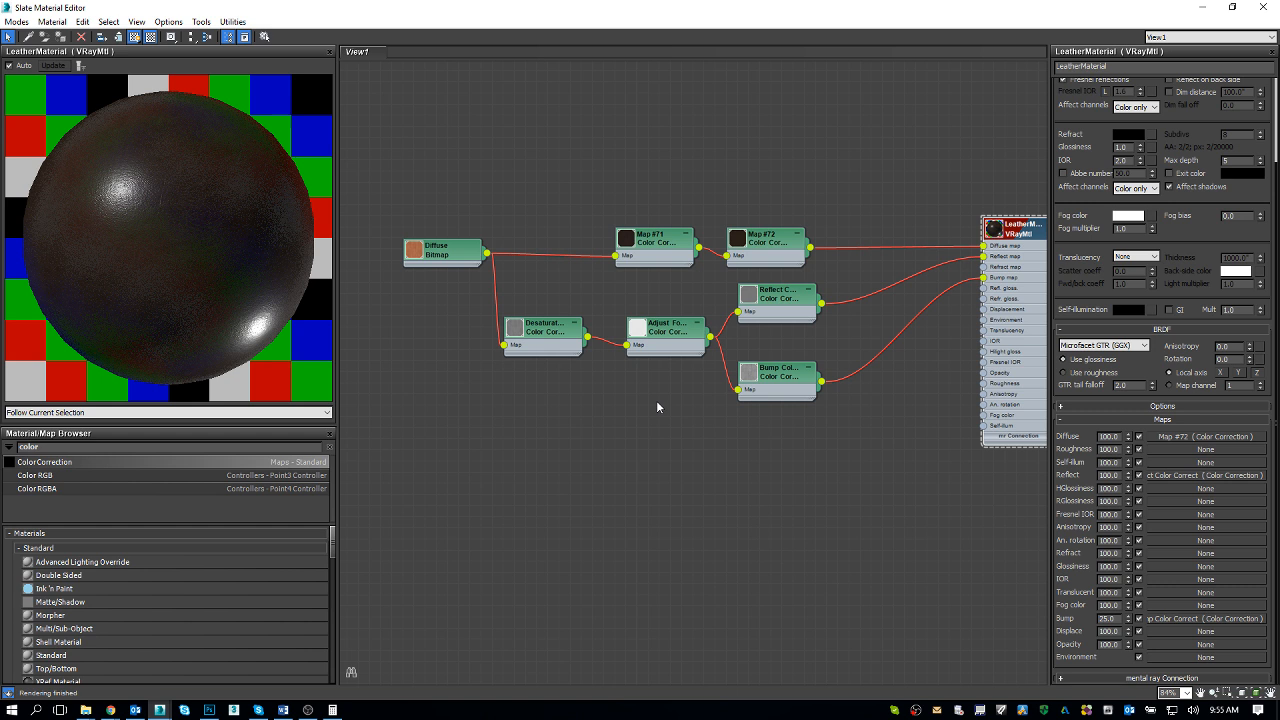
middle_drag(674, 386, 578, 329)
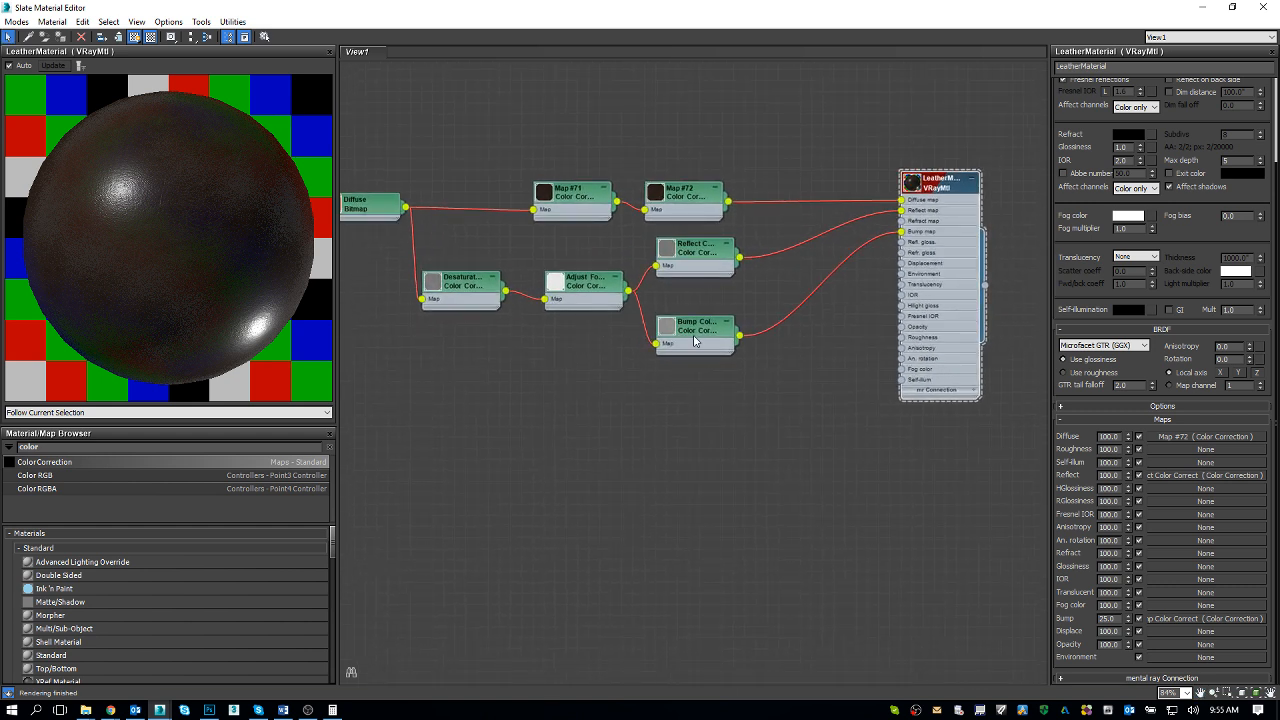
mouse_move(695, 328)
mouse_down()
mouse_move(696, 314)
mouse_move(695, 388)
mouse_up()
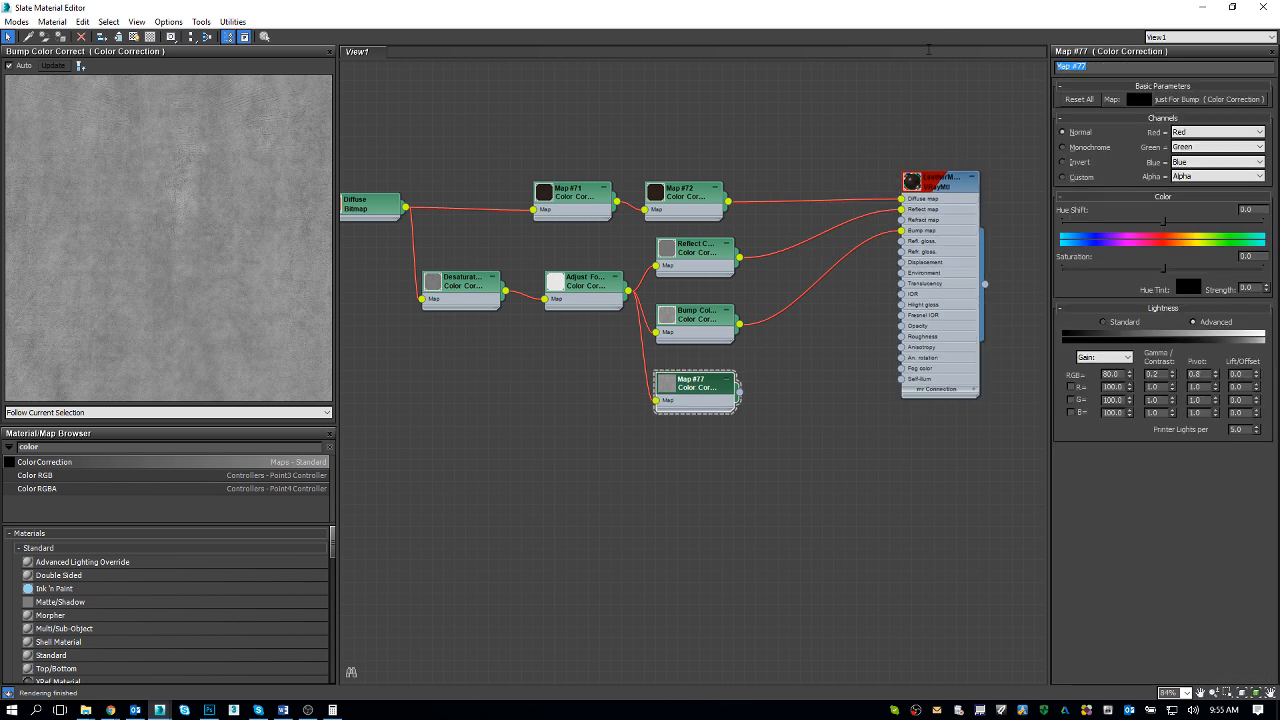
text(Color Correct for Gloss)
key(Return)
Check LeatherMaterial's RGlossiness value and open the parameters of Color Correct for Gloss
double_click(951, 191)
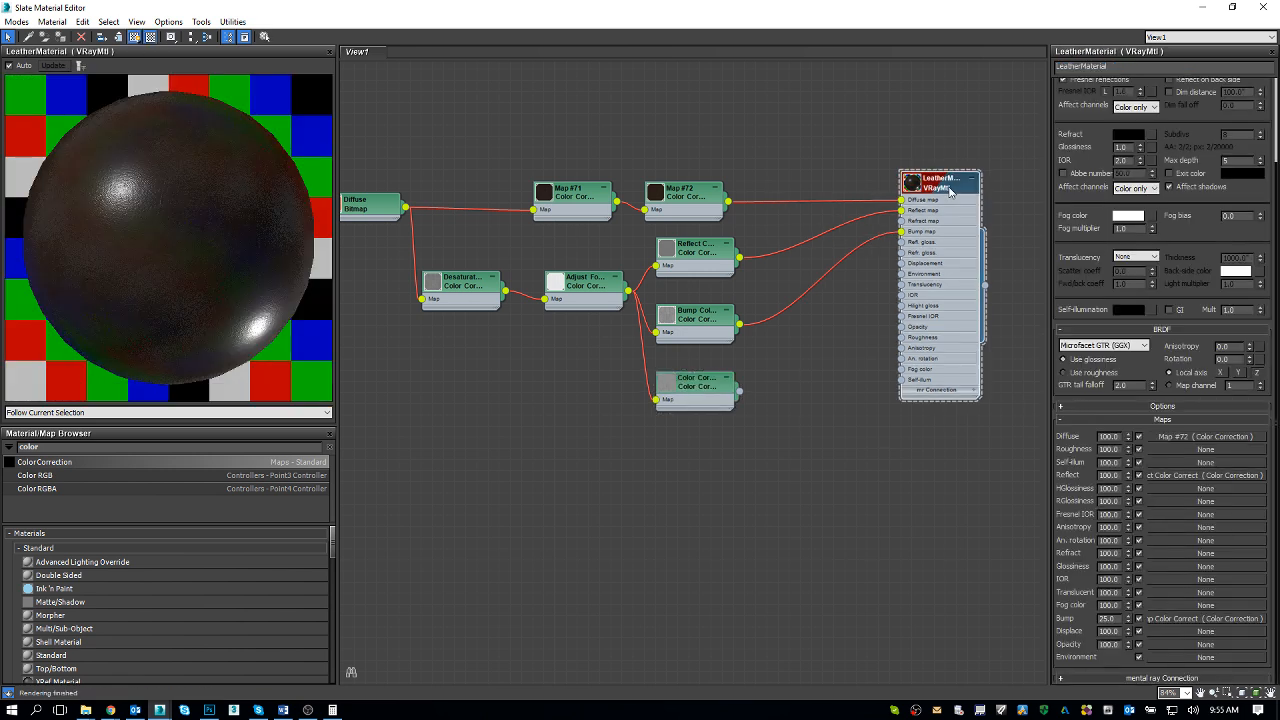
scroll(1257, 193, up, 3)
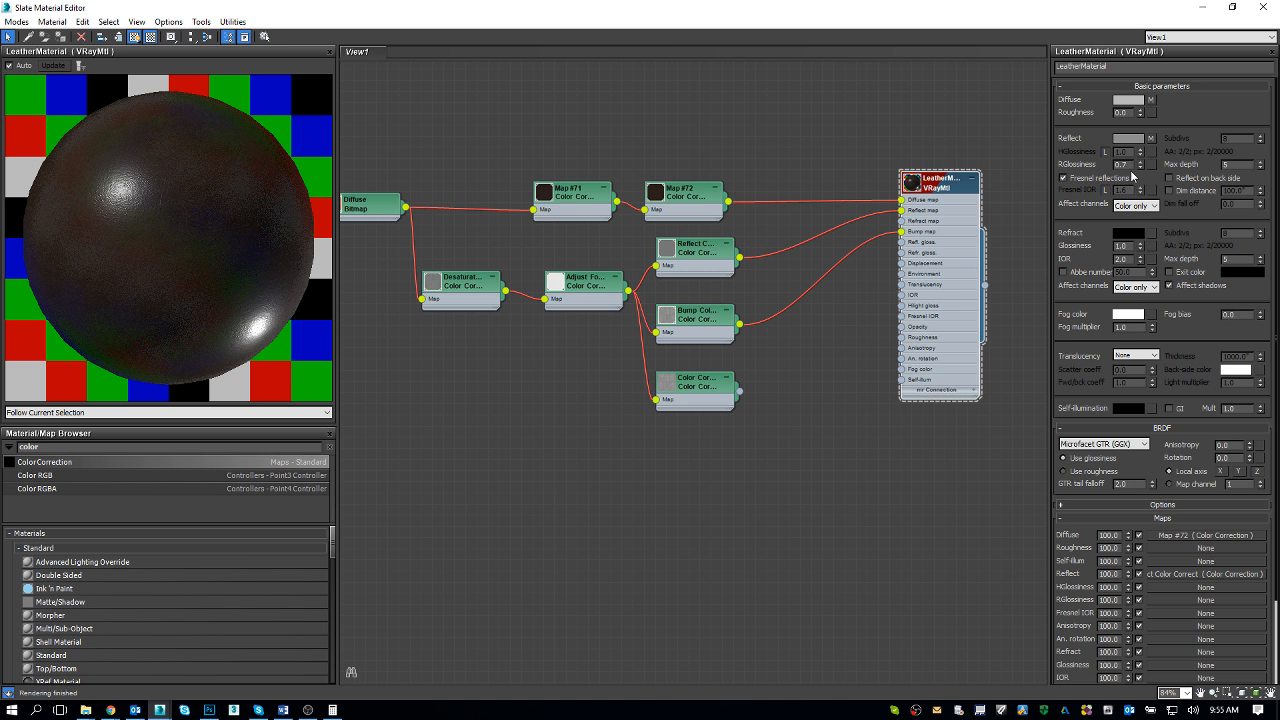
click(1121, 164)
double_click(707, 391)
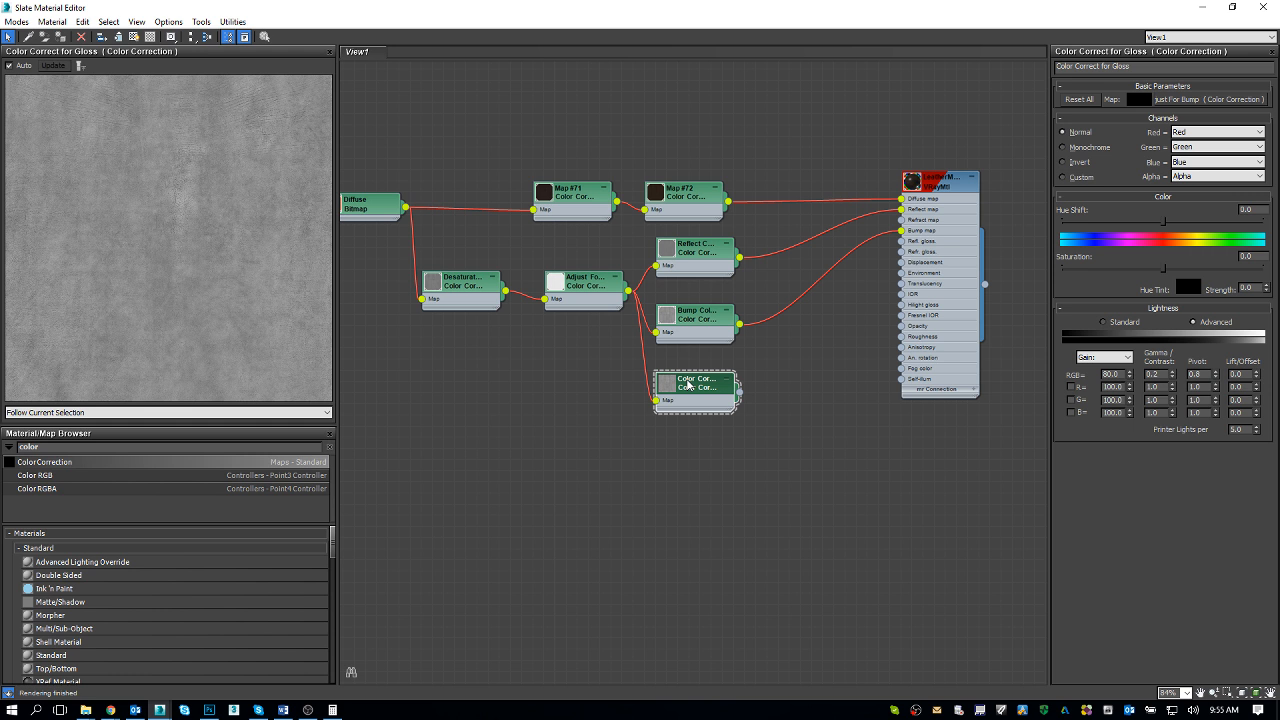
Set the RGB gain of the Color Correct for Gloss node to 90
double_click(1108, 374)
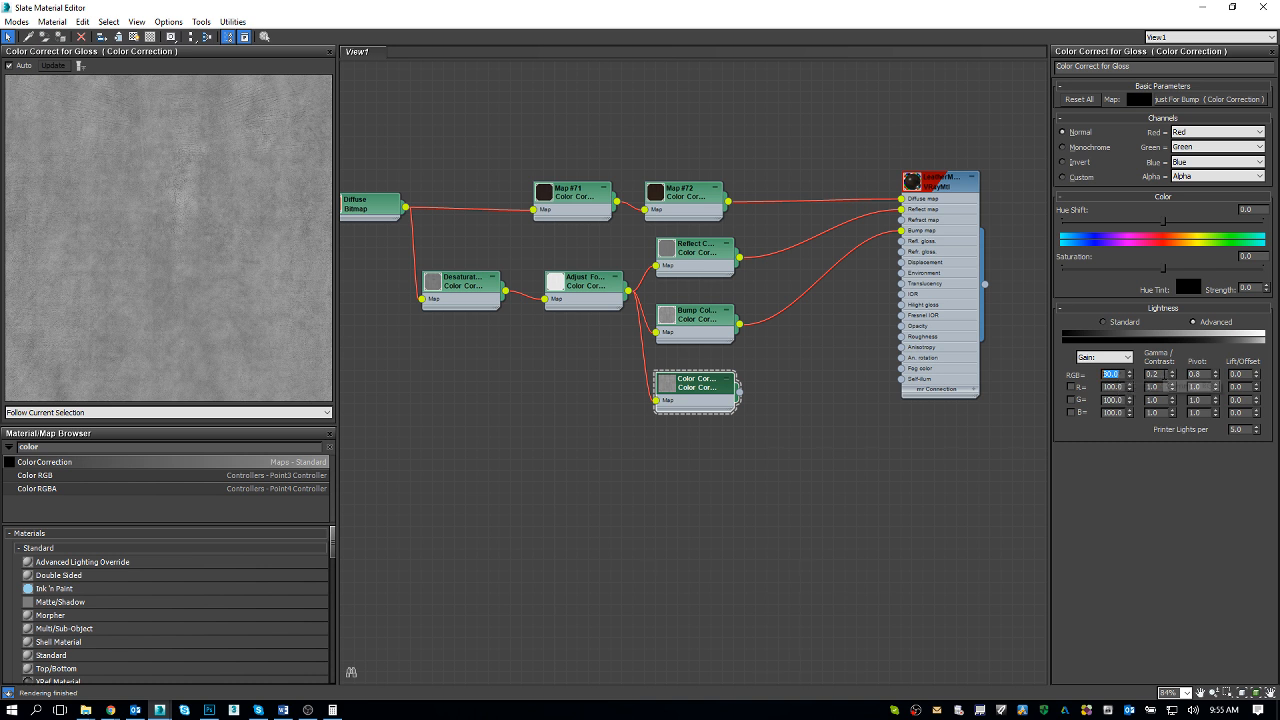
text(100)
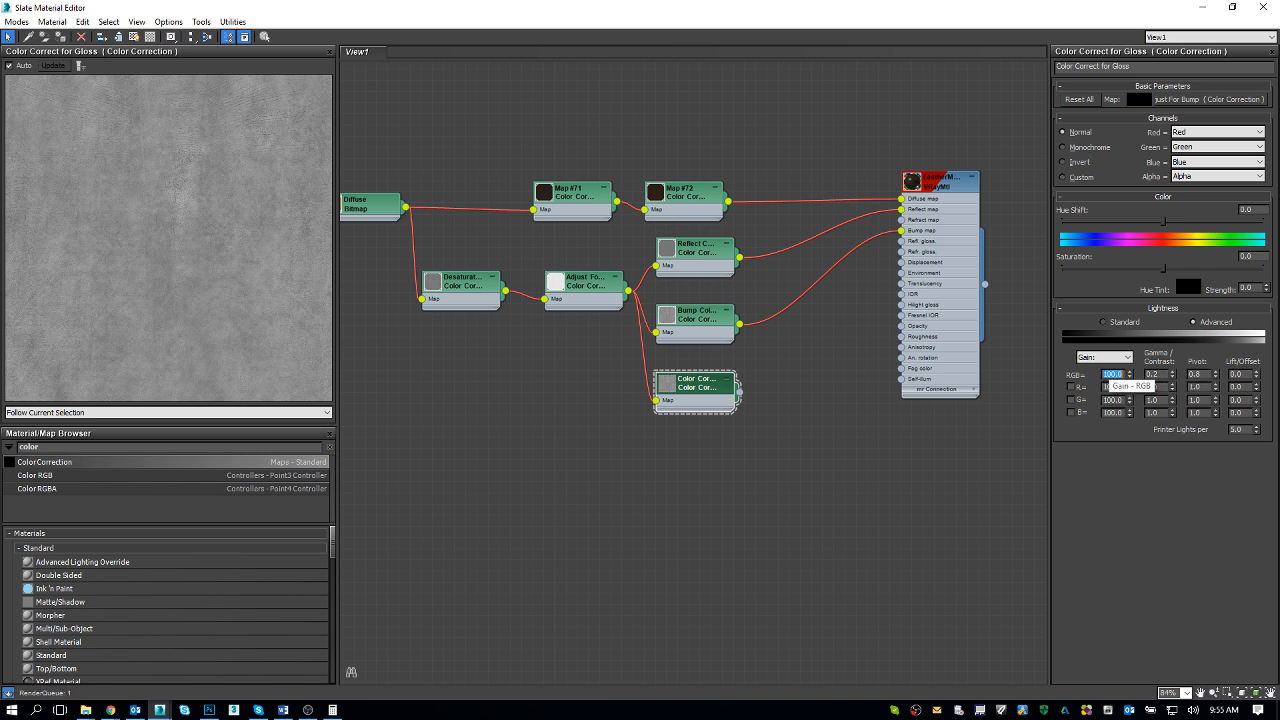
key(Return)
text(90)
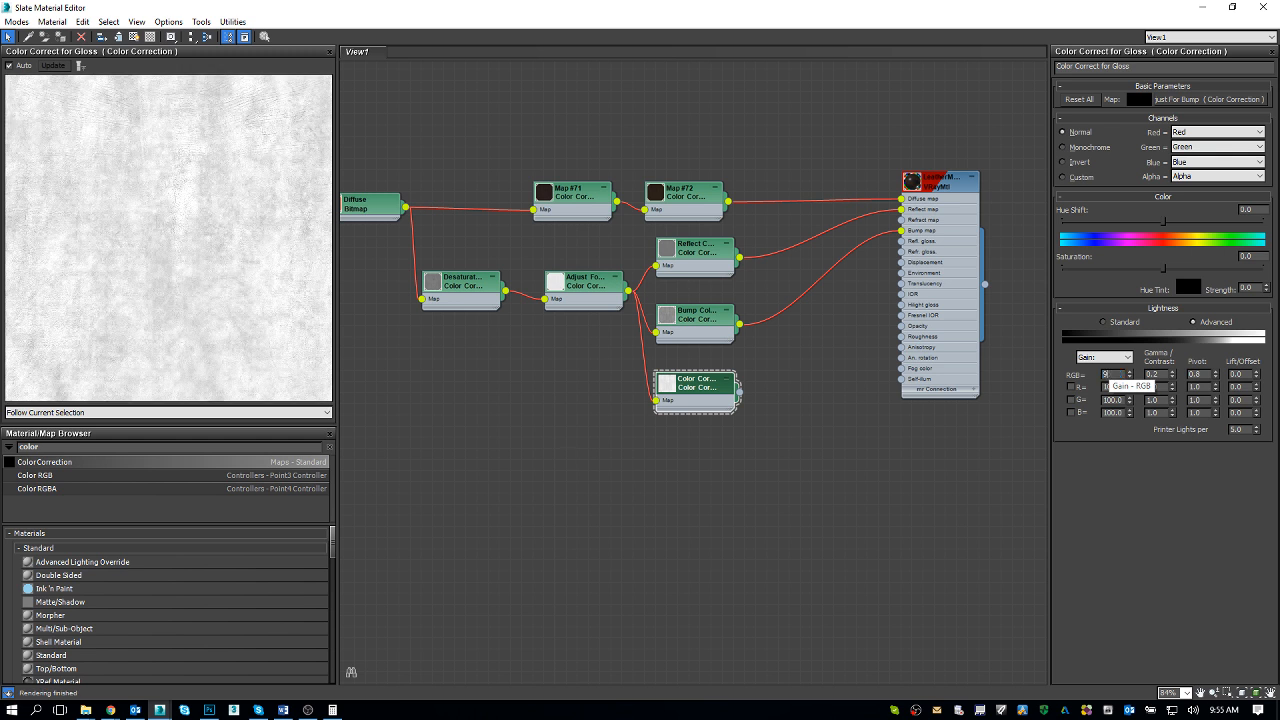
key(Return)
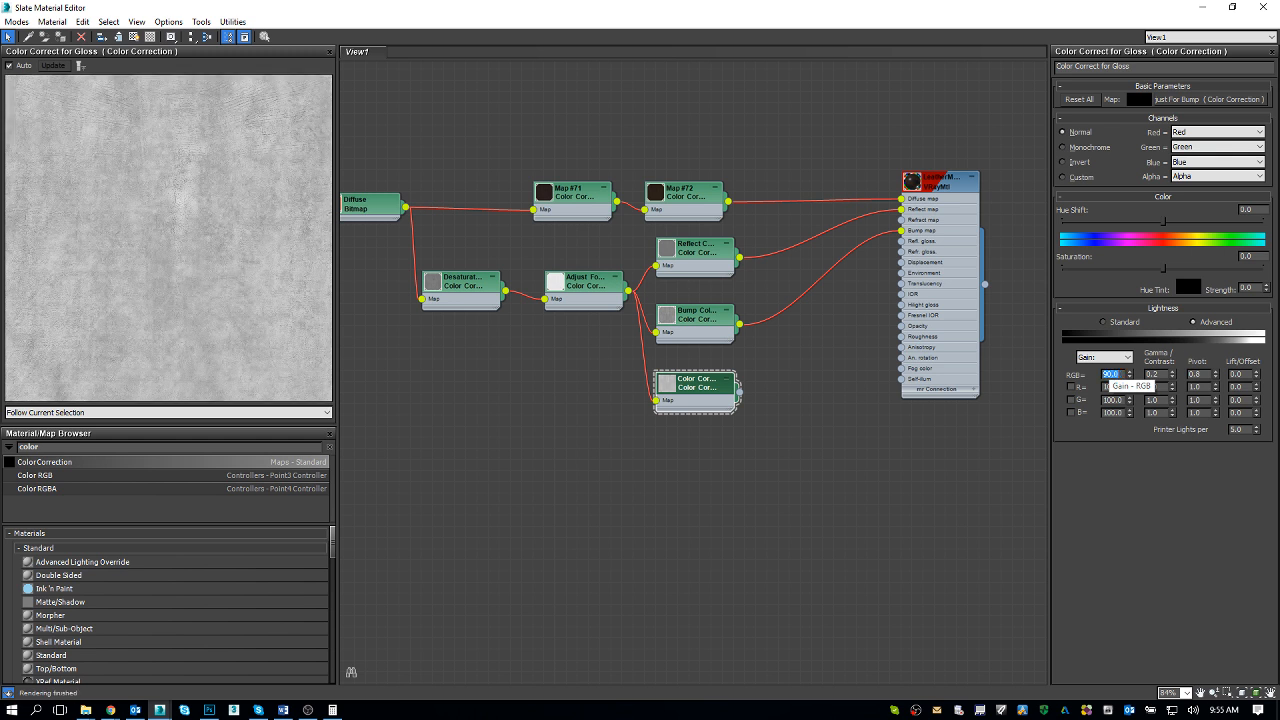
Bring Fingerprintsanddust.png and dirt (7).png from the Textures folder into the node view as bitmaps
click(86, 710)
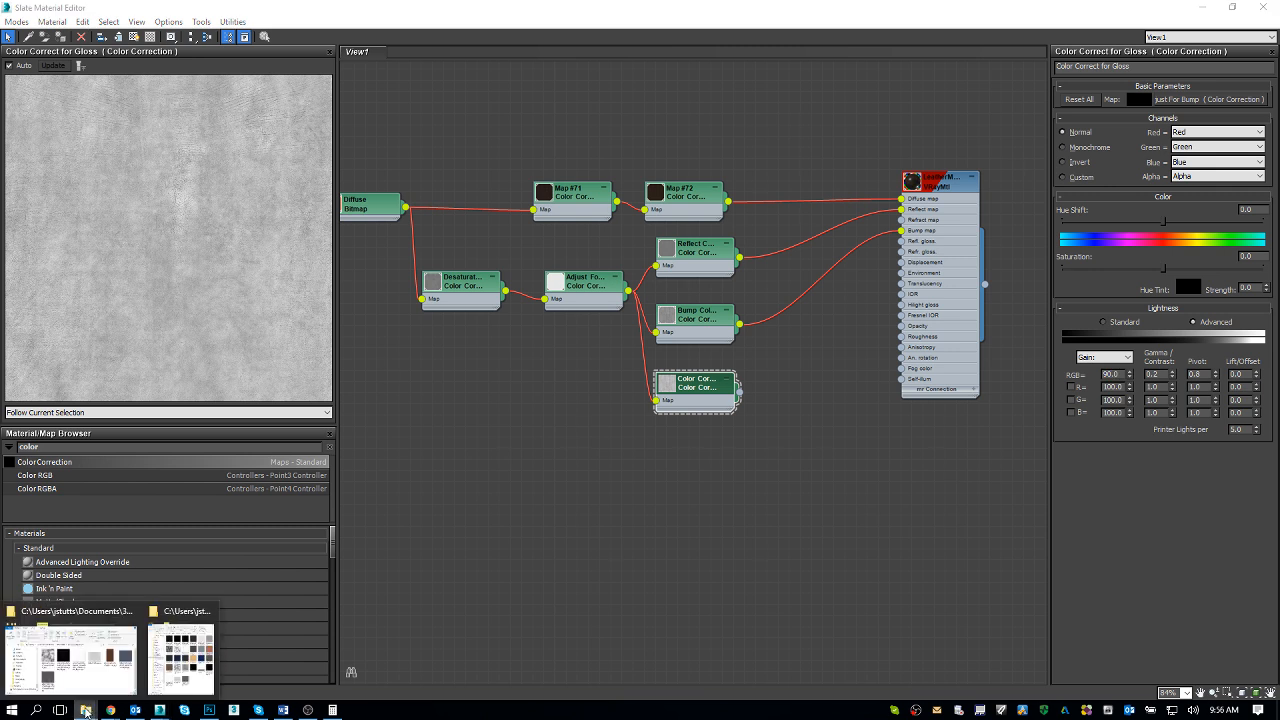
click(181, 660)
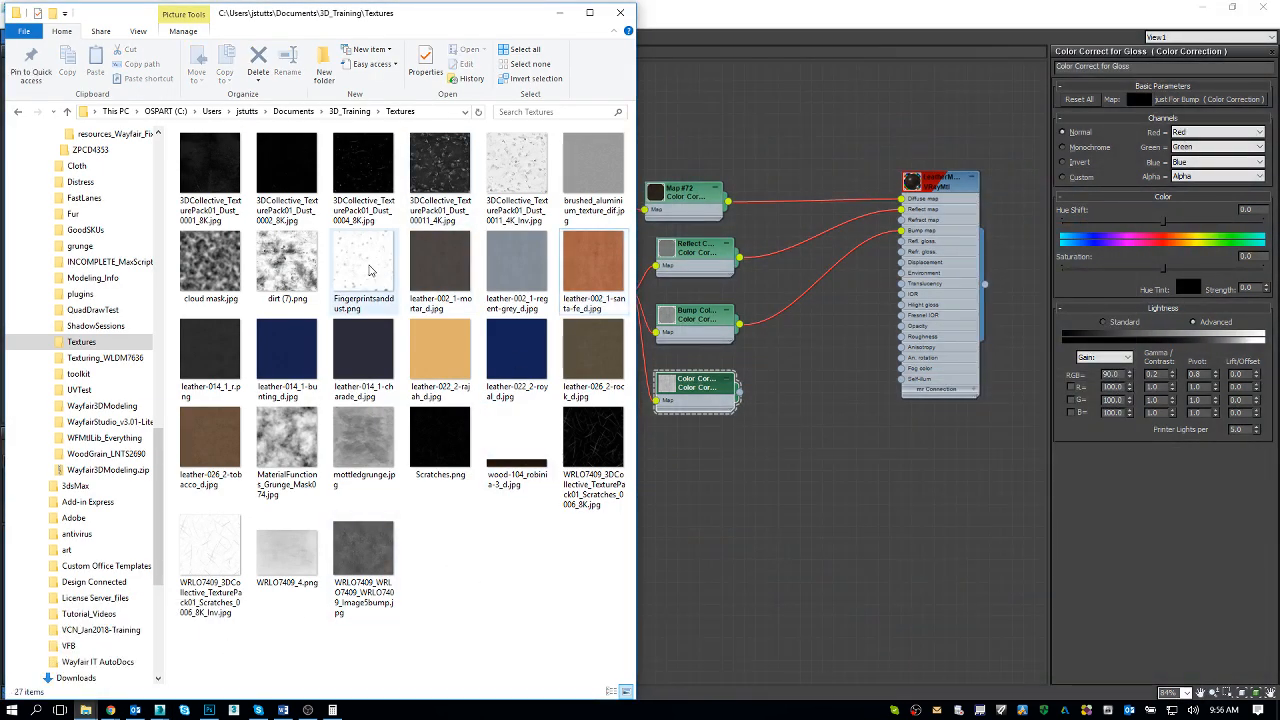
drag(370, 272, 970, 540)
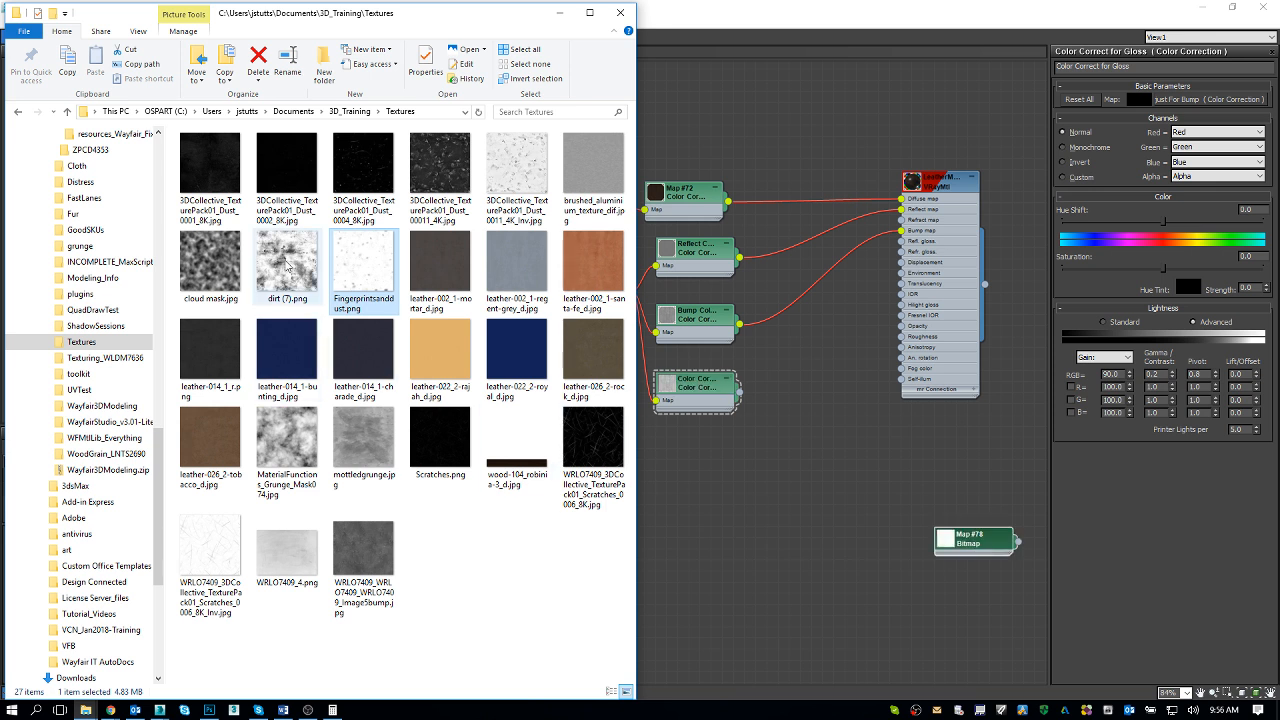
drag(290, 281, 748, 578)
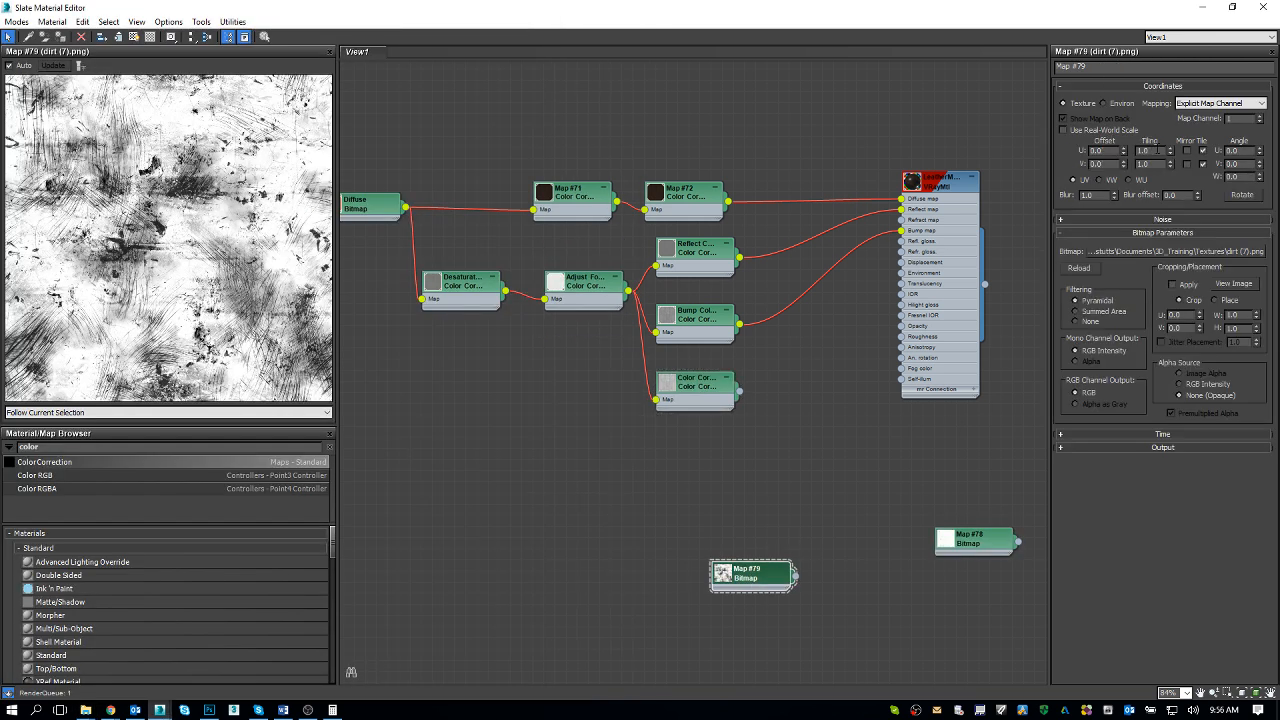
Turn off real-world scale on the dirt bitmap and set its U and V tiling to 2
click(1108, 130)
text(20)
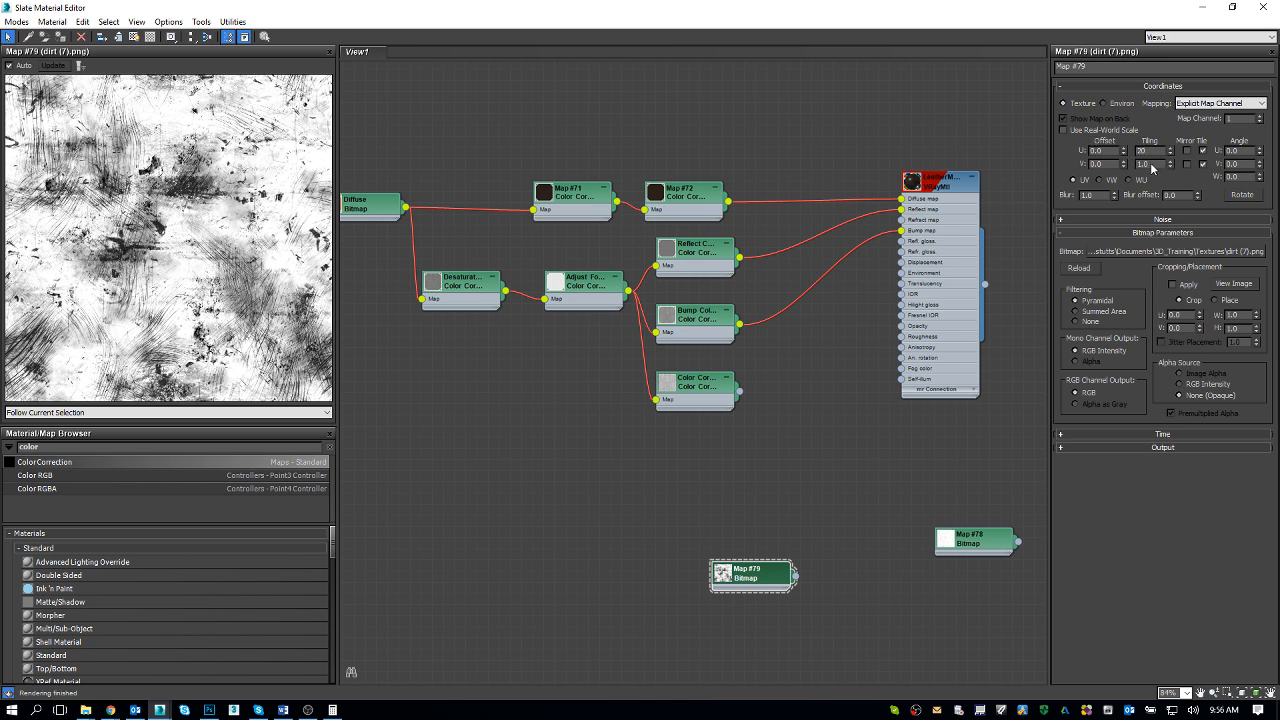
key(Return)
drag(1158, 165, 1076, 145)
text(2)
key(Return)
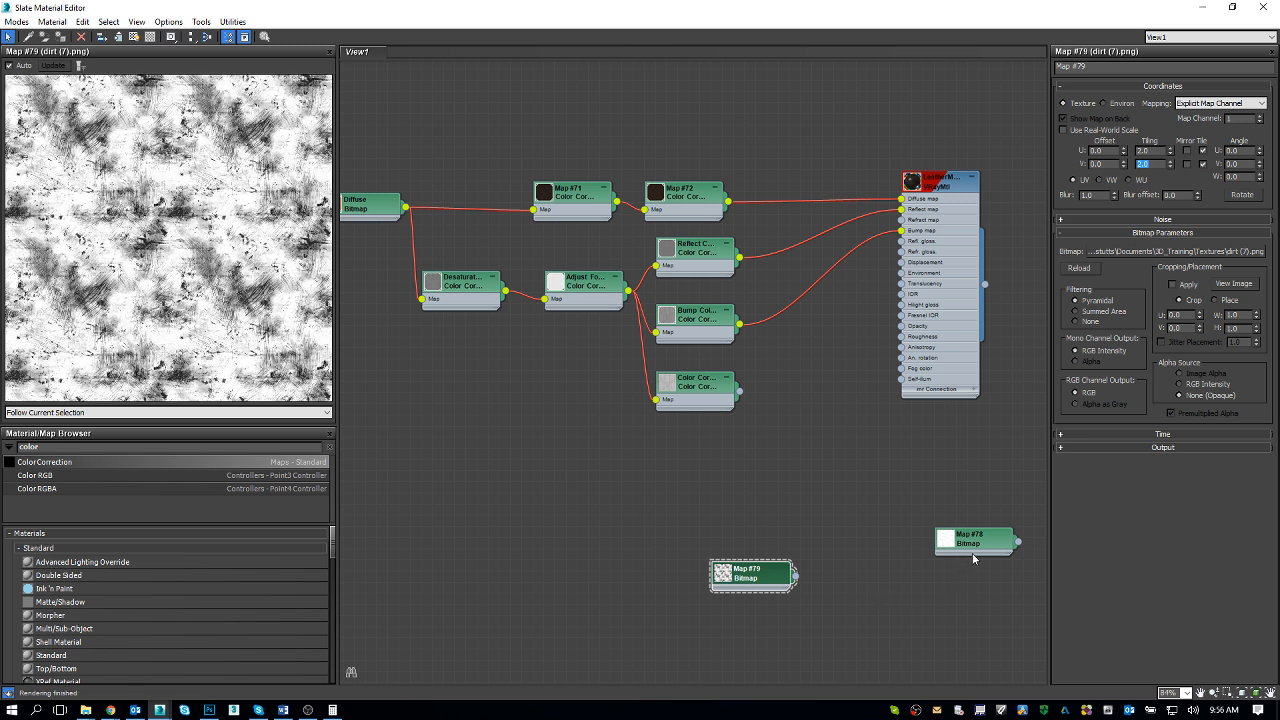
Move the fingerprints bitmap close to the dirt bitmap and rename the dirt bitmap "grunge 1"
drag(973, 552, 730, 529)
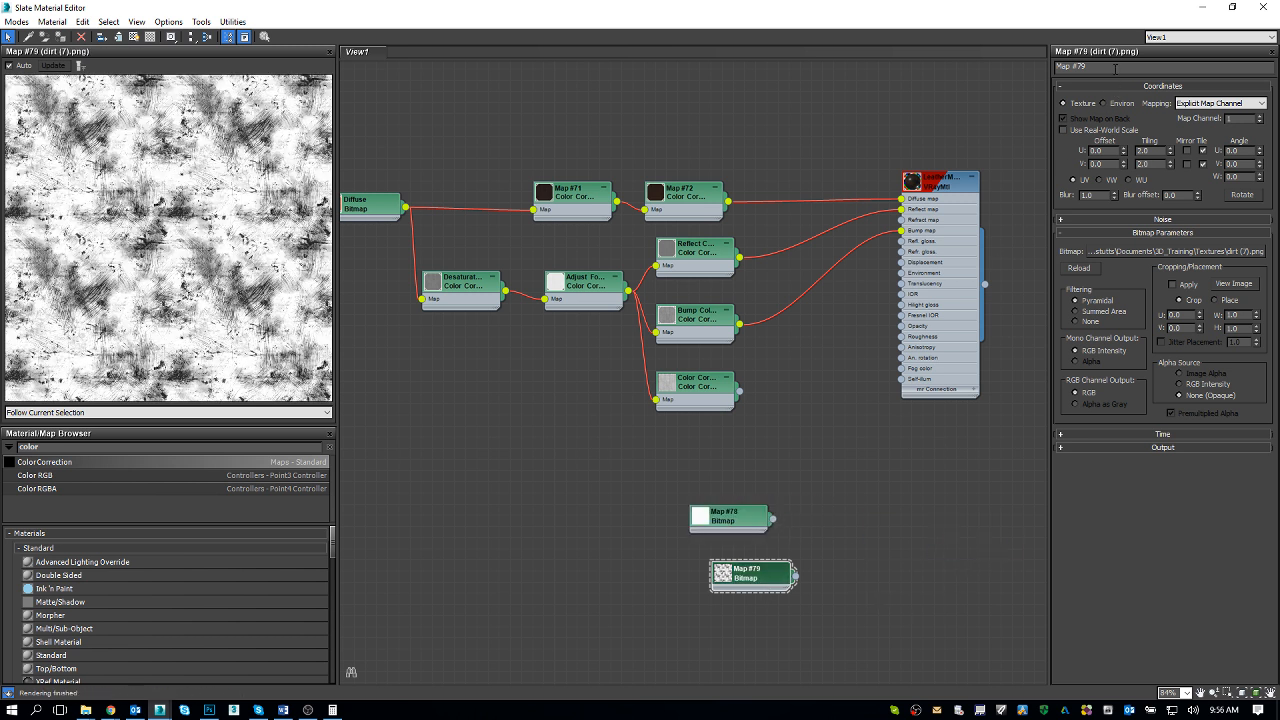
drag(1112, 67, 880, 34)
text(grunge 1)
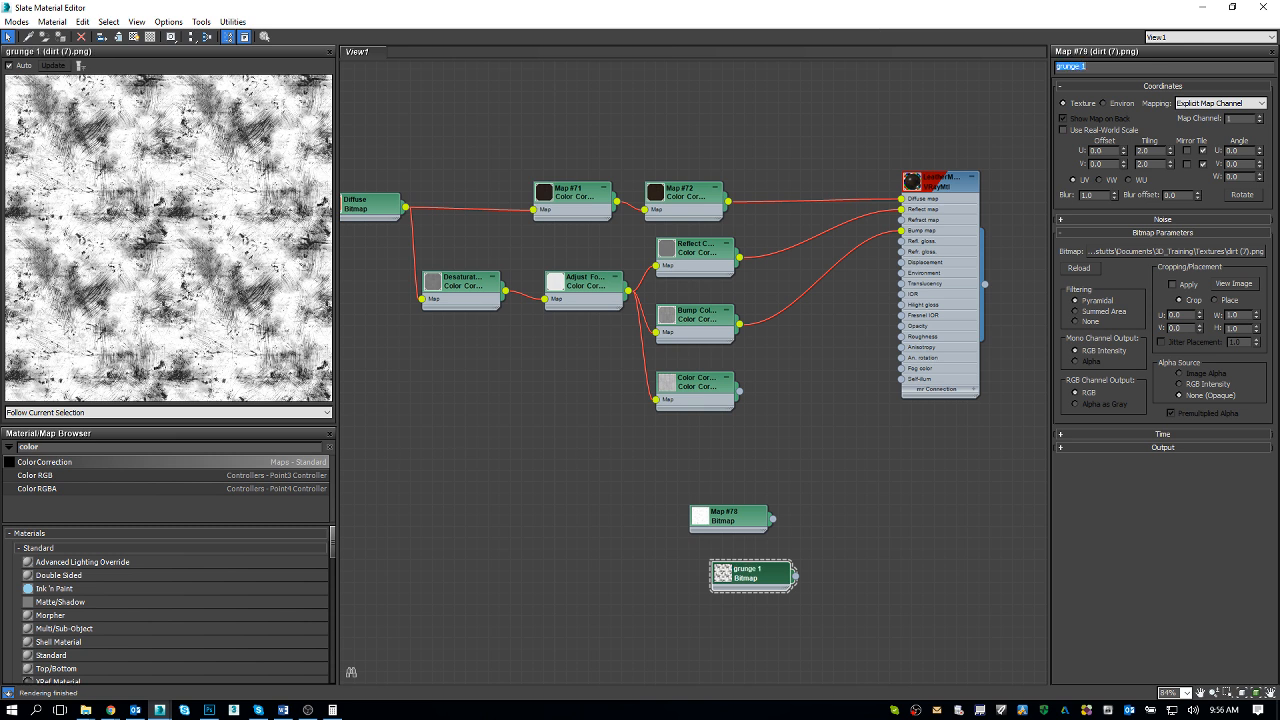
Reorder the two bitmaps so the fingerprints one sits below grunge 1, and rename it "grunge 2"
drag(730, 522, 775, 635)
drag(758, 573, 758, 517)
drag(773, 633, 749, 577)
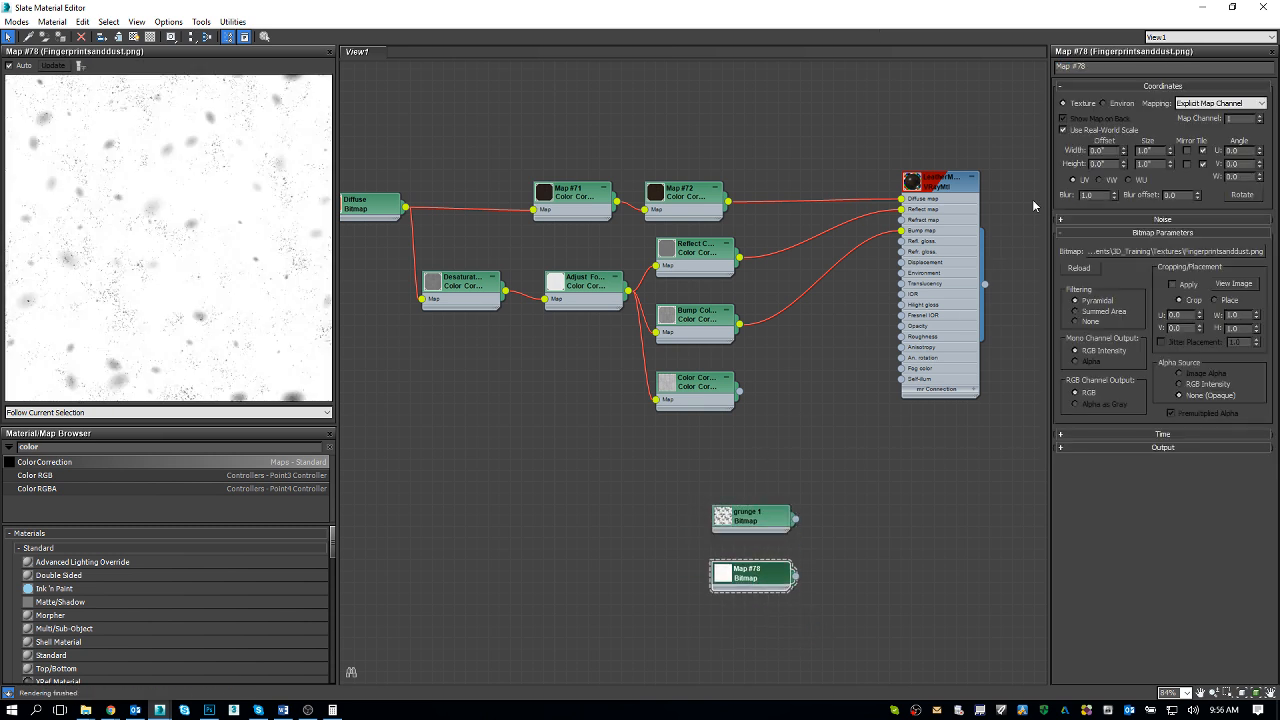
click(1118, 66)
text(gr)
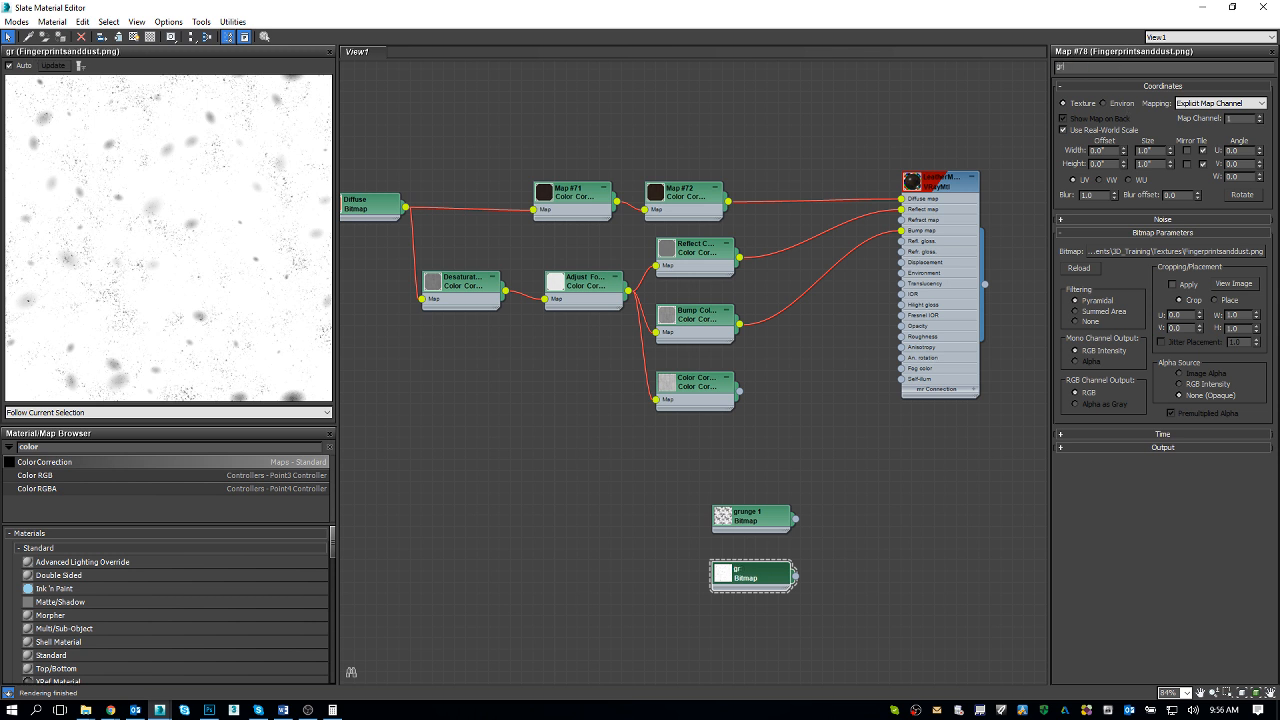
text(unge 2)
key(Return)
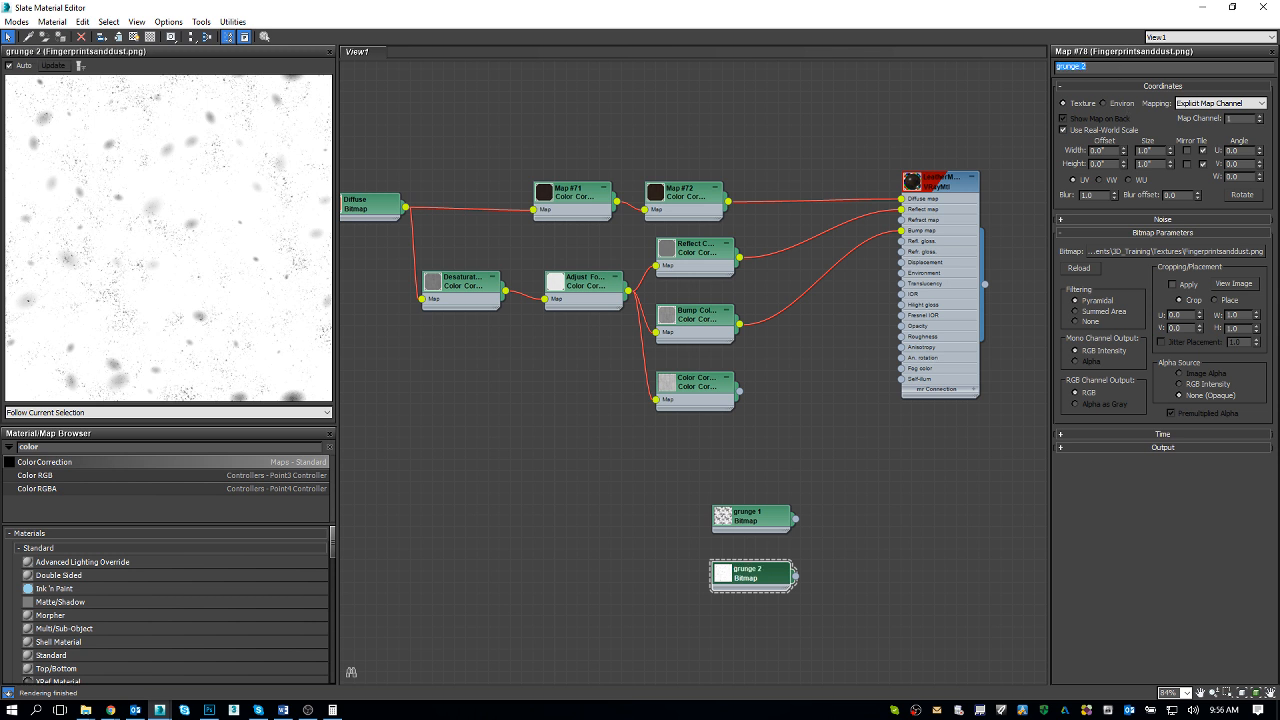
Turn off real-world scale on the grunge 2 bitmap and set its U and V tiling to 3
click(1097, 130)
drag(1157, 151, 1076, 147)
text(3)
drag(1154, 165, 1072, 163)
text(3)
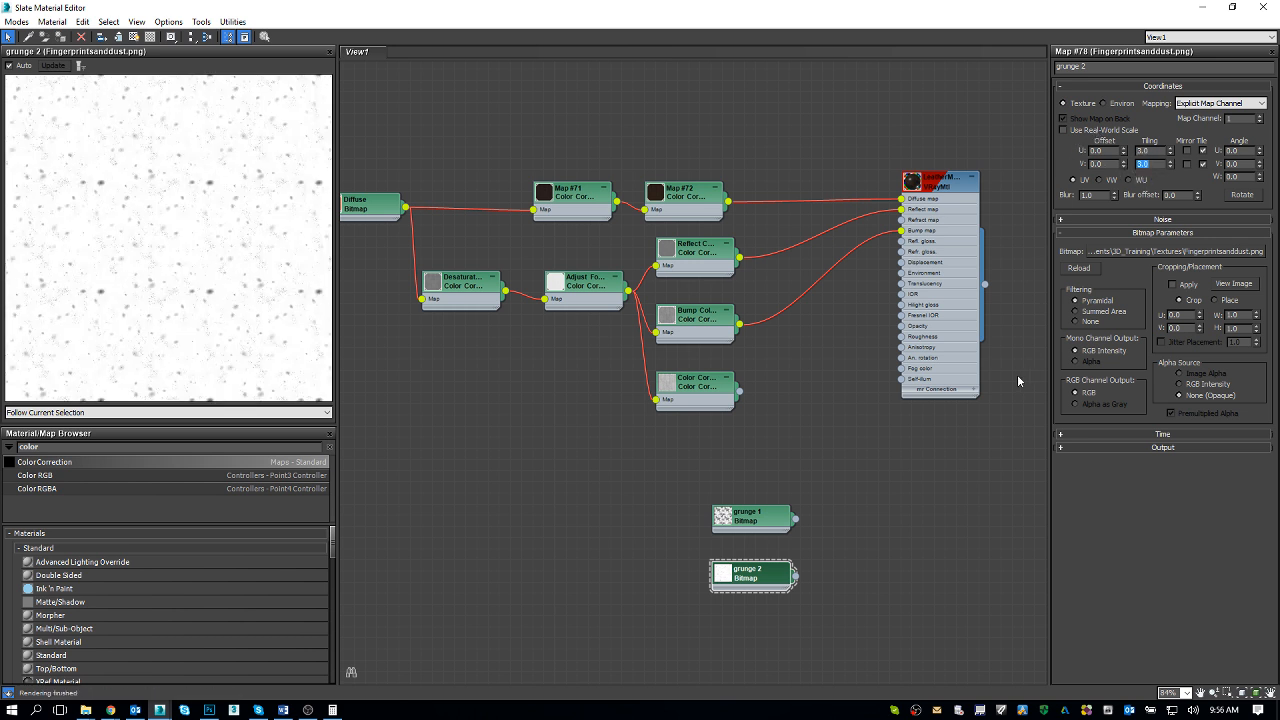
Shorten the name of the gloss color correction node to "Gloss"
click(695, 395)
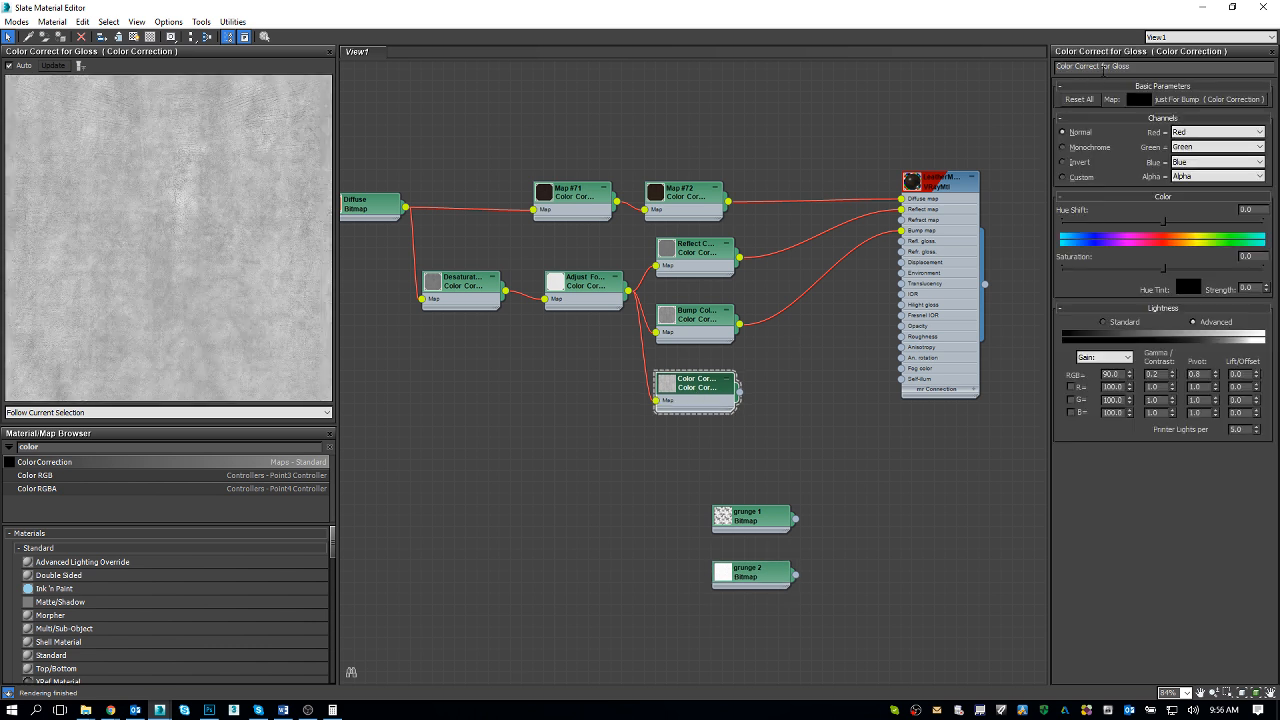
drag(1111, 67, 831, 24)
key(BackSpace)
key(Return)
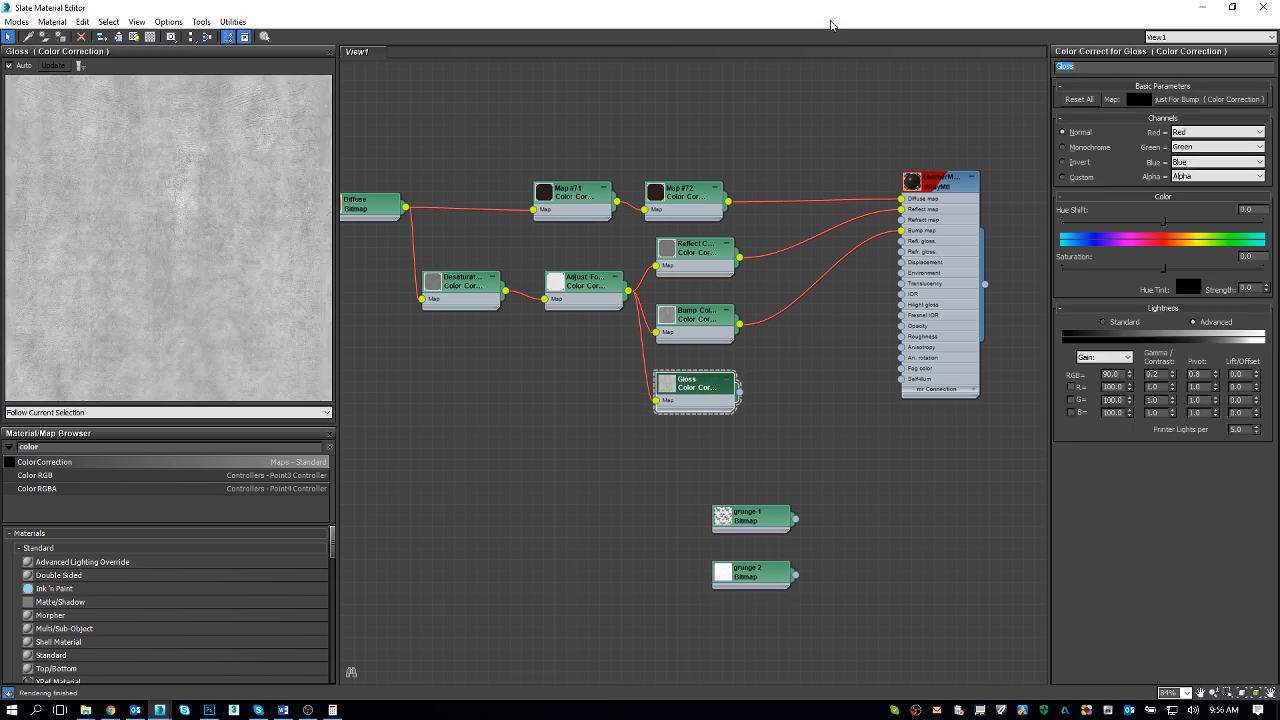
Line up the grunge 1 and grunge 2 bitmaps in a column directly beneath the Gloss node
click(733, 512)
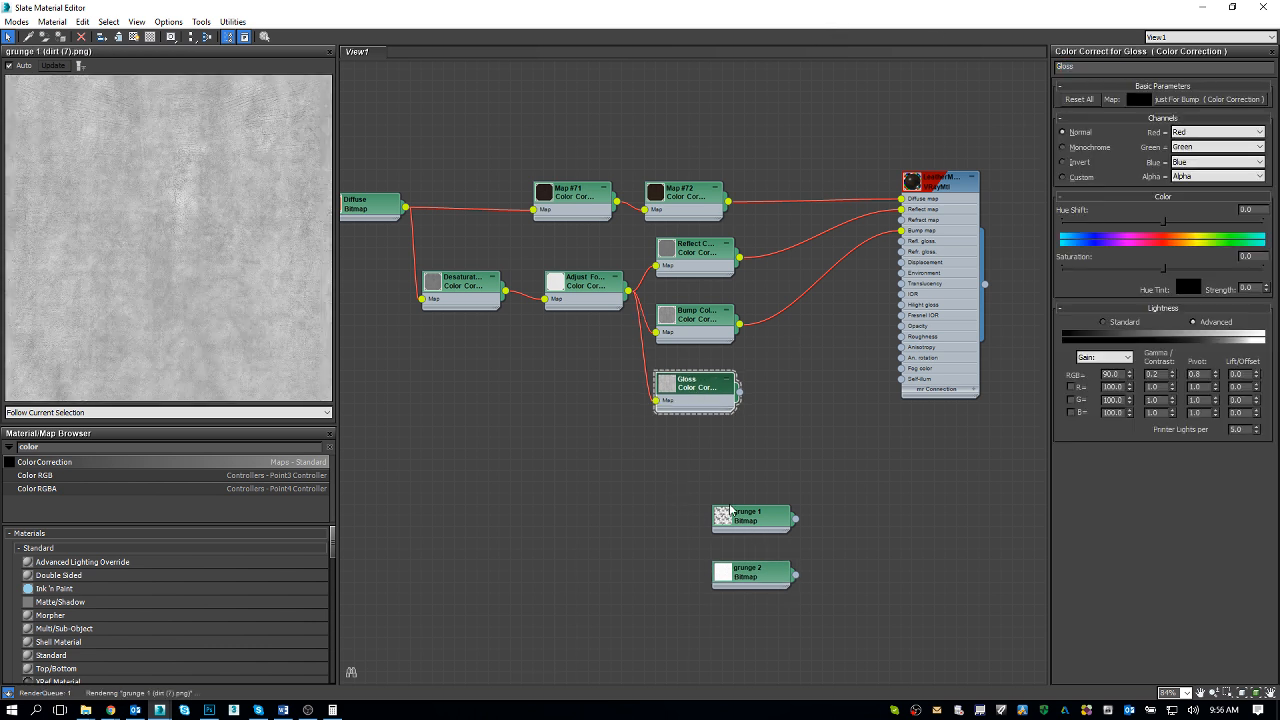
drag(733, 510, 678, 443)
drag(733, 567, 678, 500)
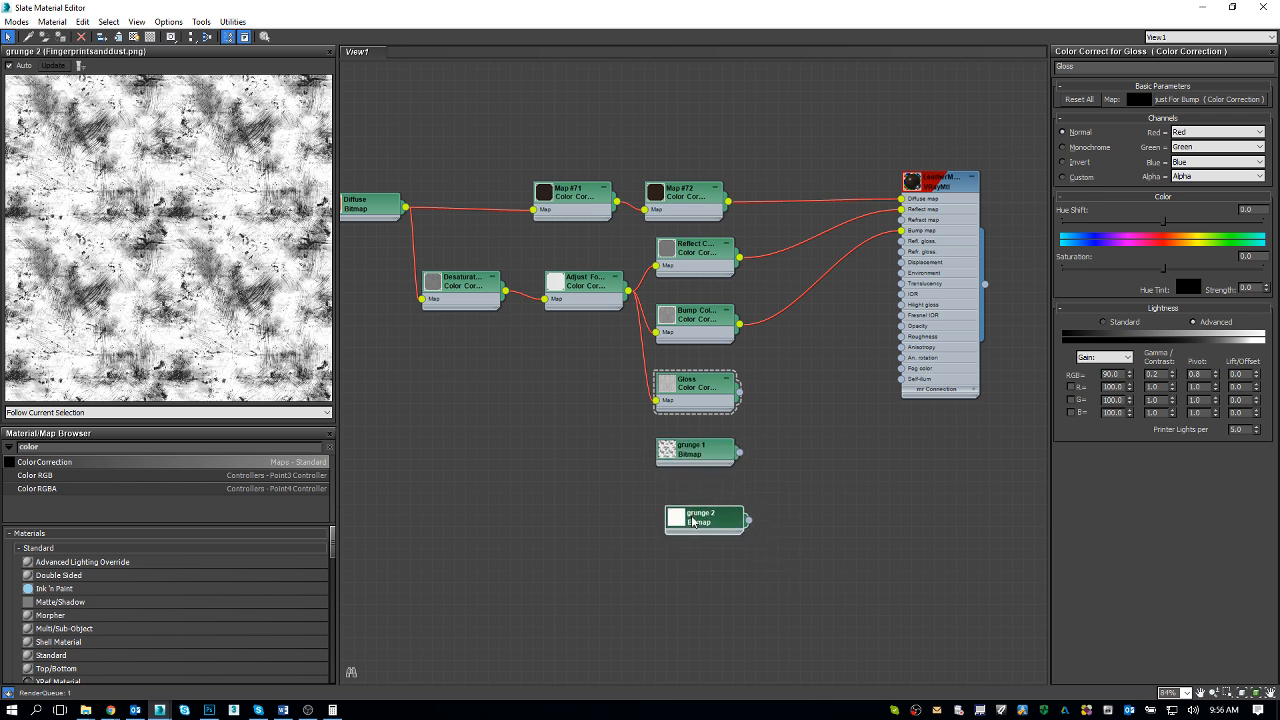
Add a Composite map beside the Gloss and grunge nodes and give it three layers
click(76, 448)
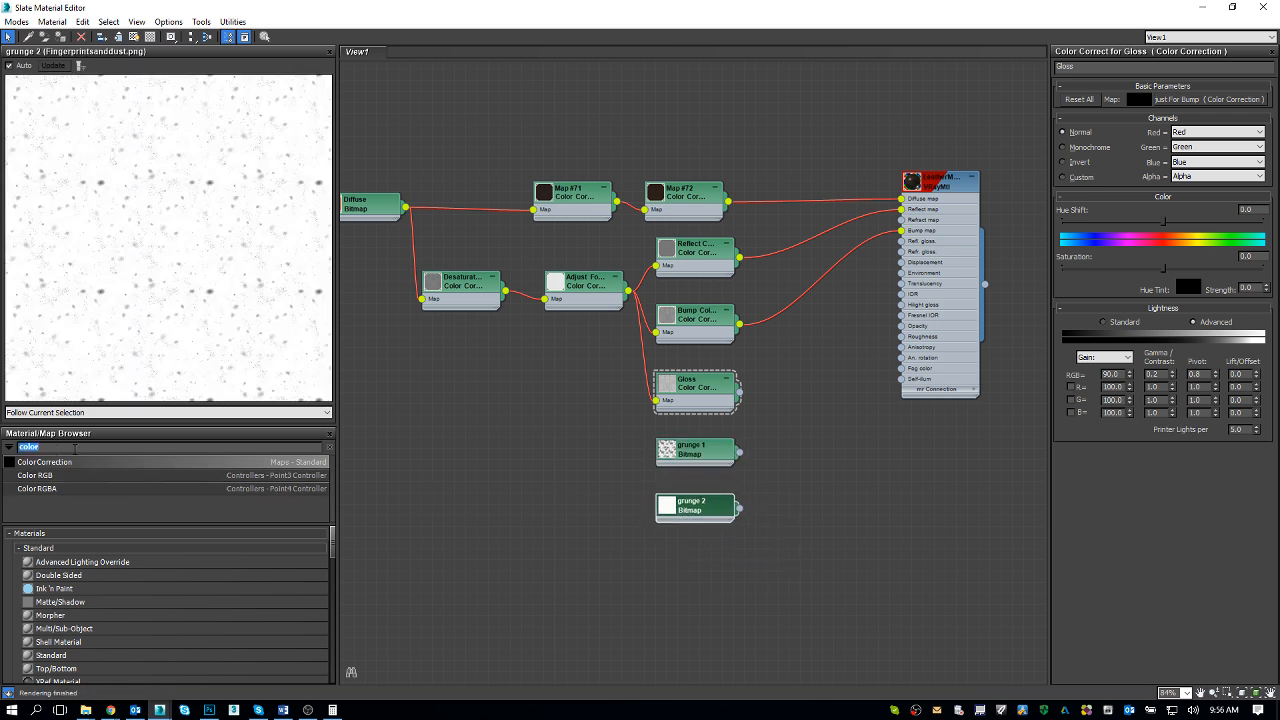
text(comp)
drag(72, 460, 811, 437)
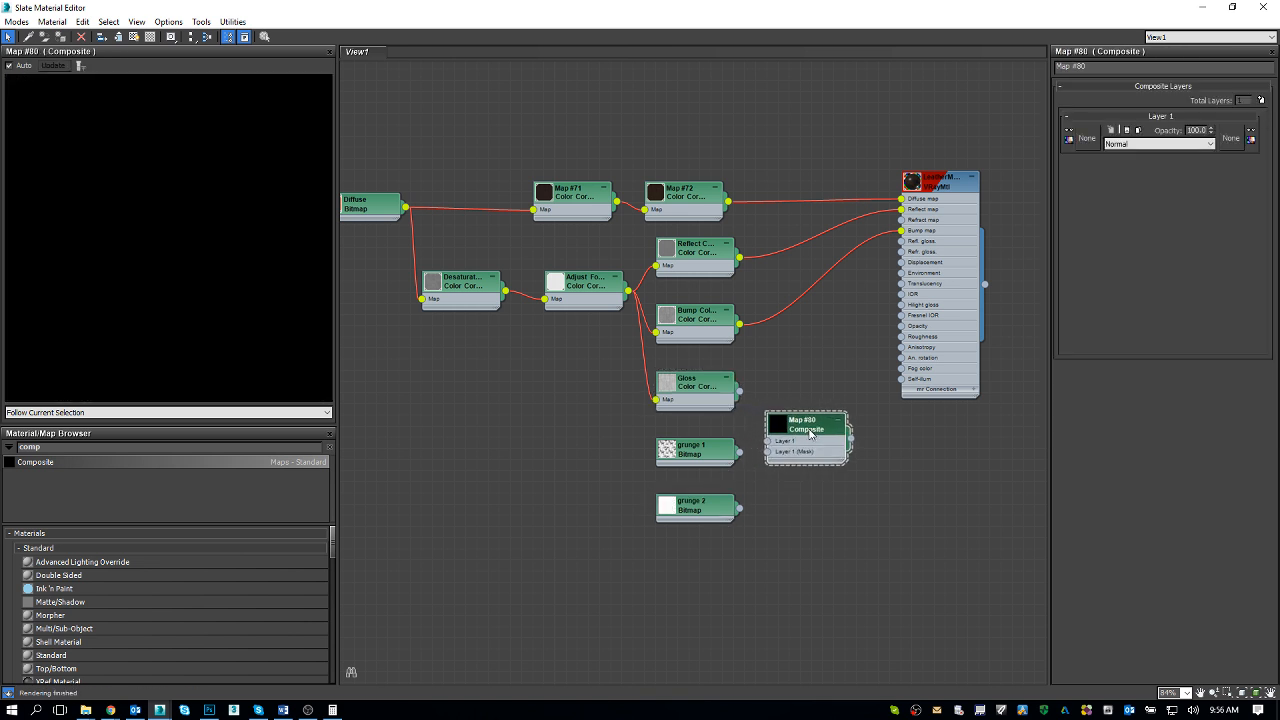
click(1261, 100)
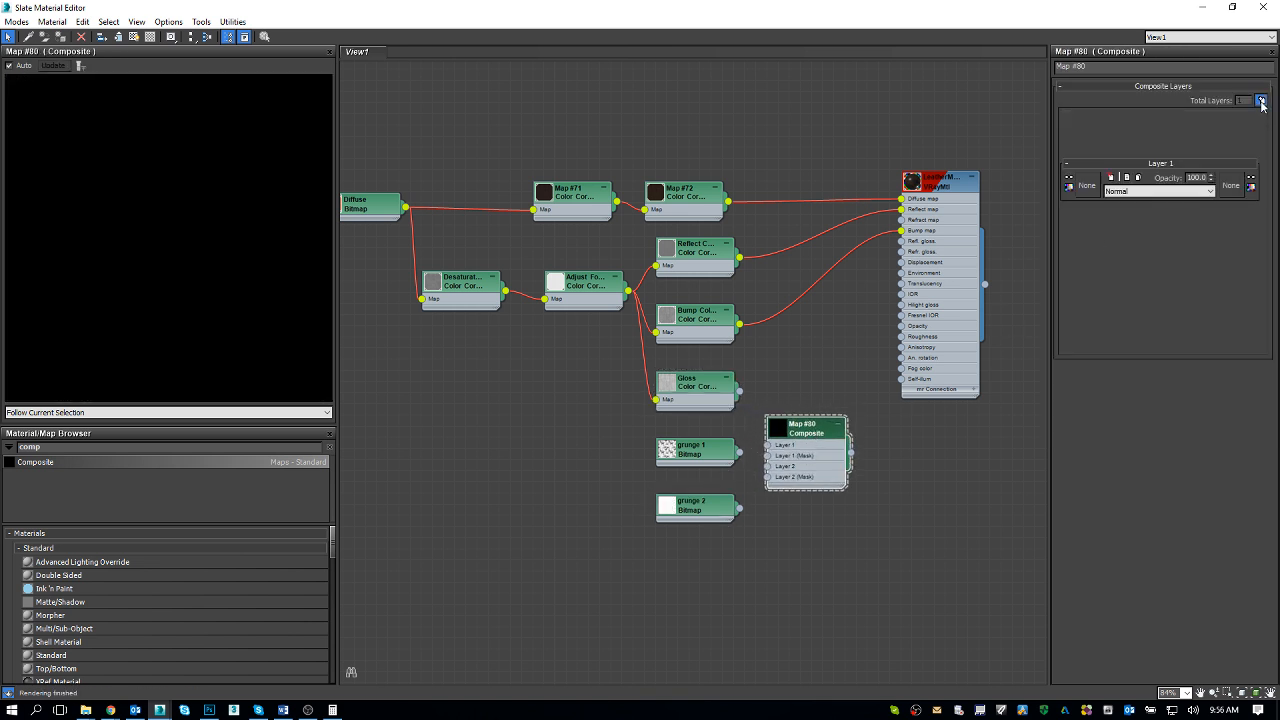
click(1261, 100)
Connect the Gloss node to the Composite map's Layer 1 and grunge 1 to Layer 2
double_click(692, 387)
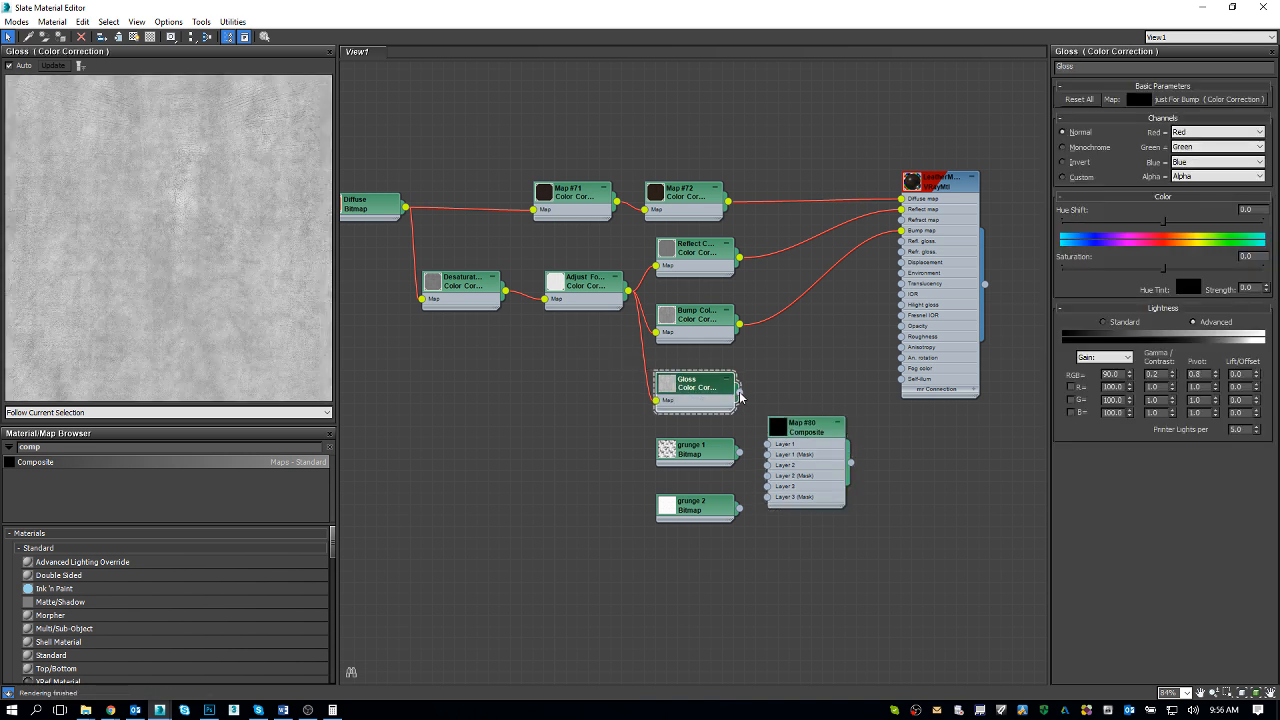
drag(740, 392, 768, 443)
double_click(686, 459)
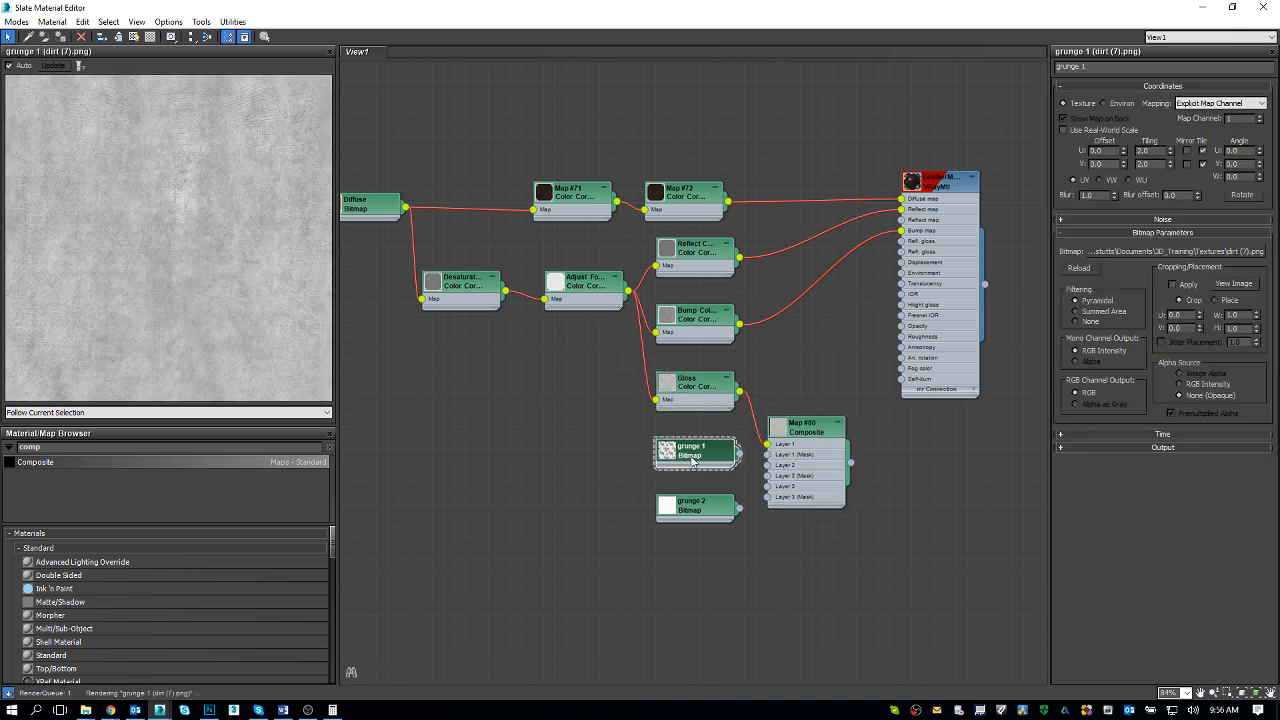
drag(739, 453, 768, 466)
Set the Composite map's Layer 2 to Multiply blending with an opacity of 25
double_click(826, 436)
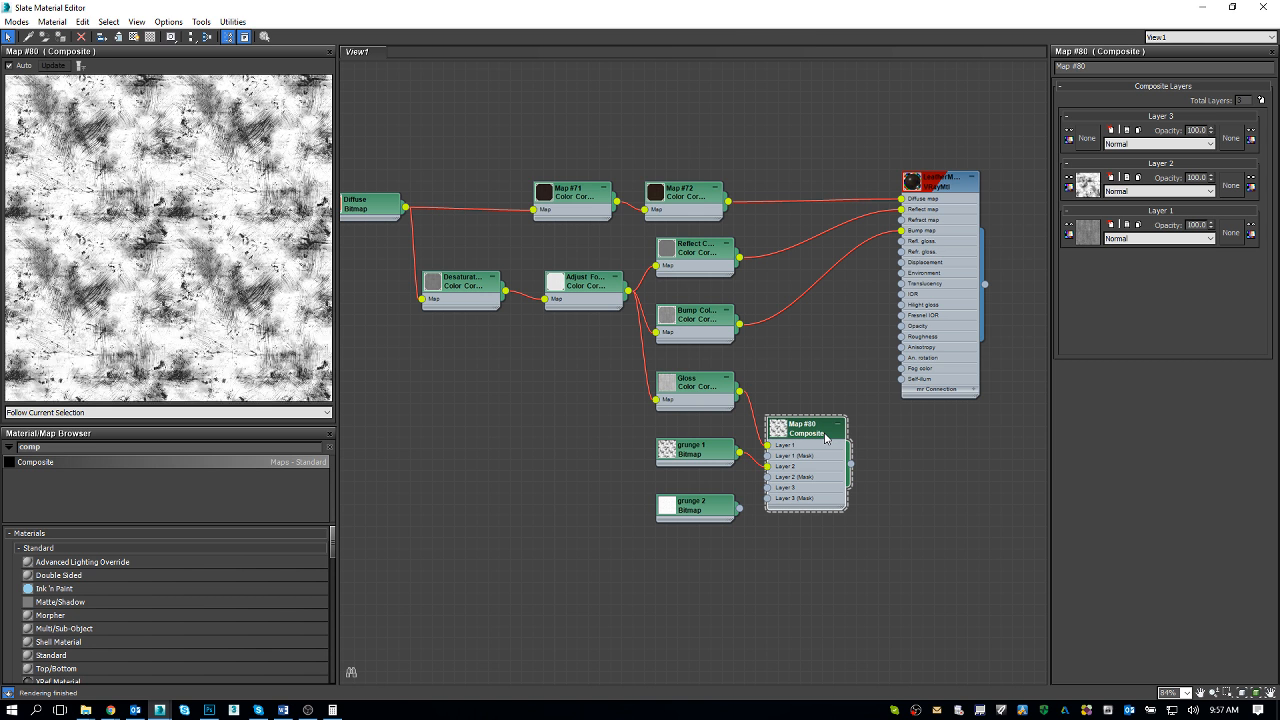
click(1160, 191)
click(1153, 248)
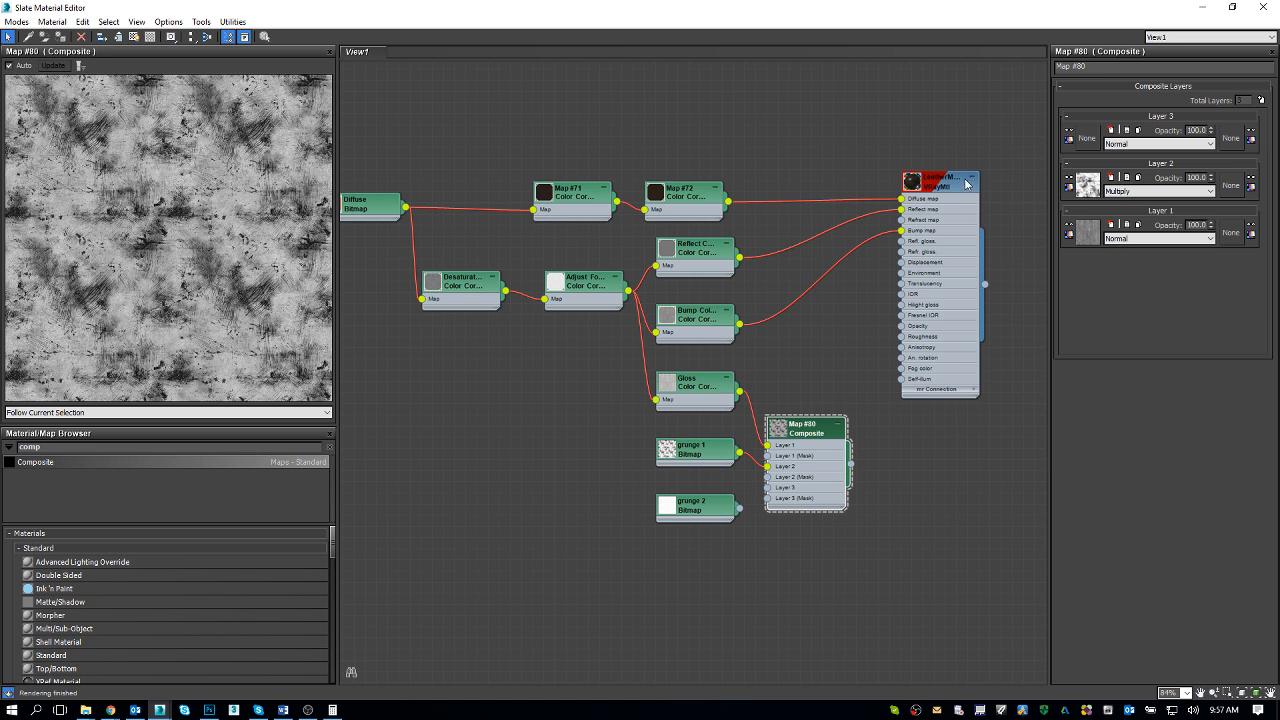
double_click(1195, 178)
text(25)
key(Return)
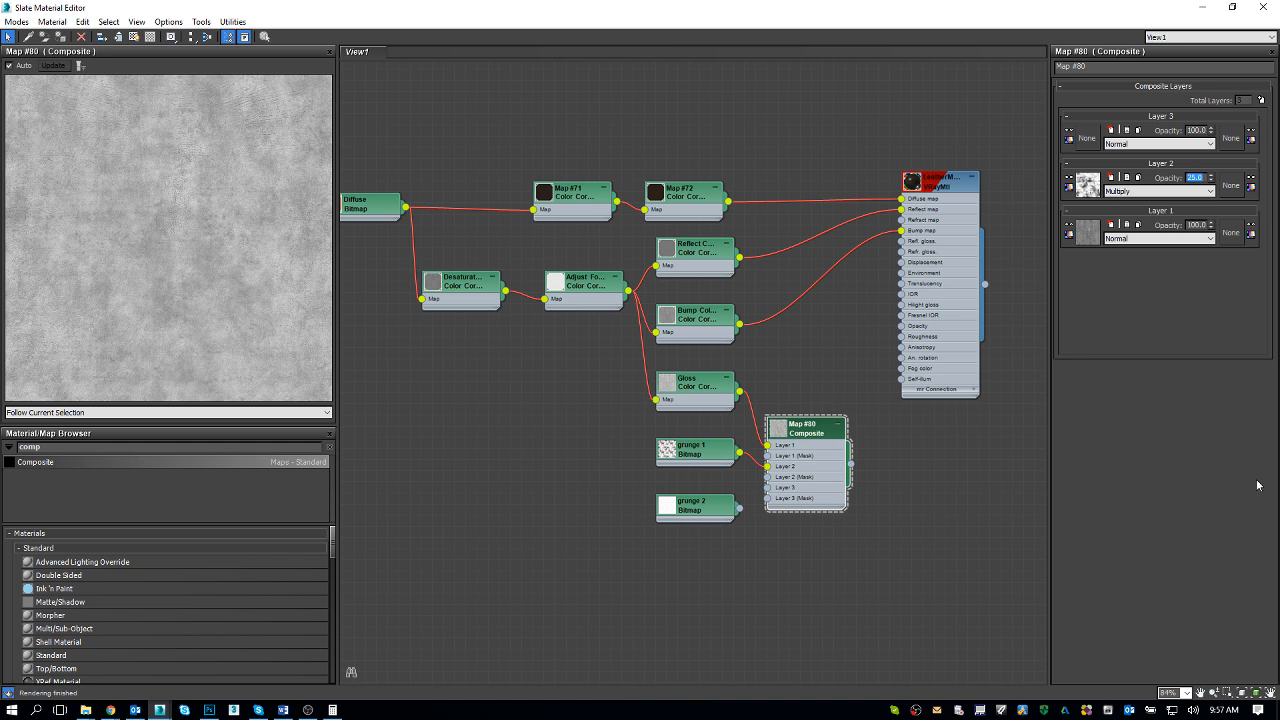
Compare the composite with Layer 2 hidden and shown, and try a Layer 2 opacity of 15
click(1070, 179)
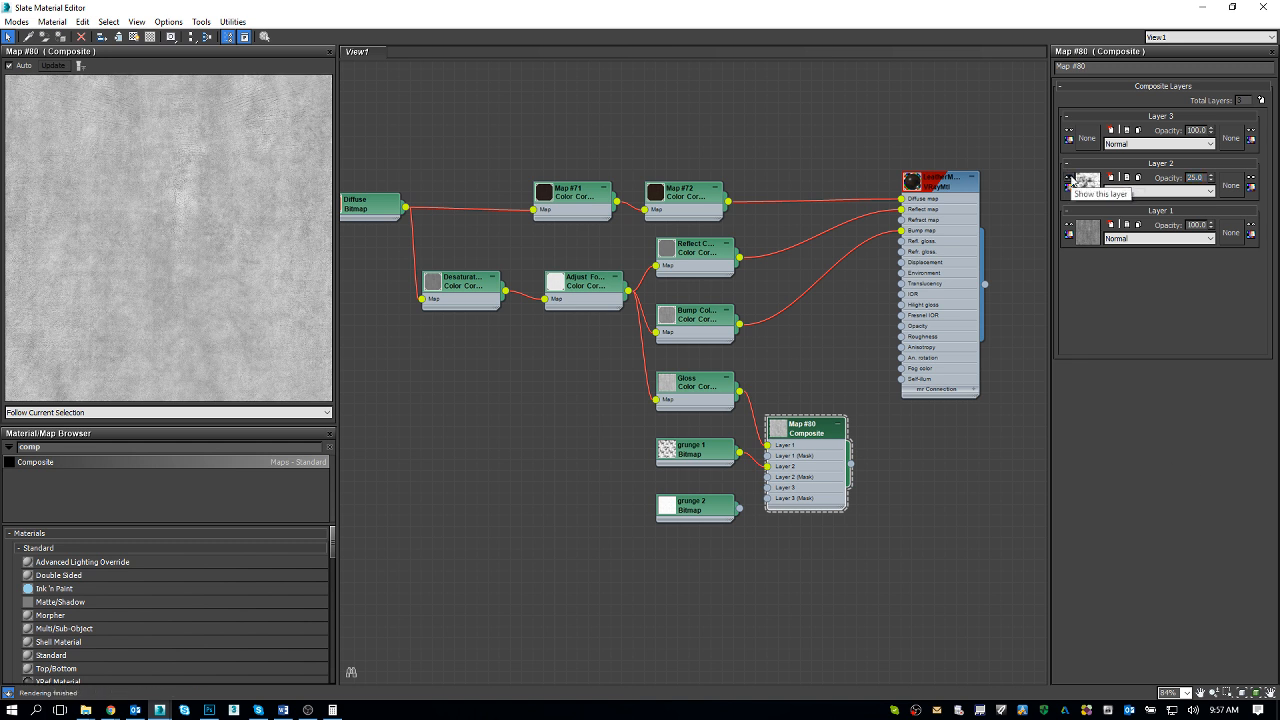
click(1070, 179)
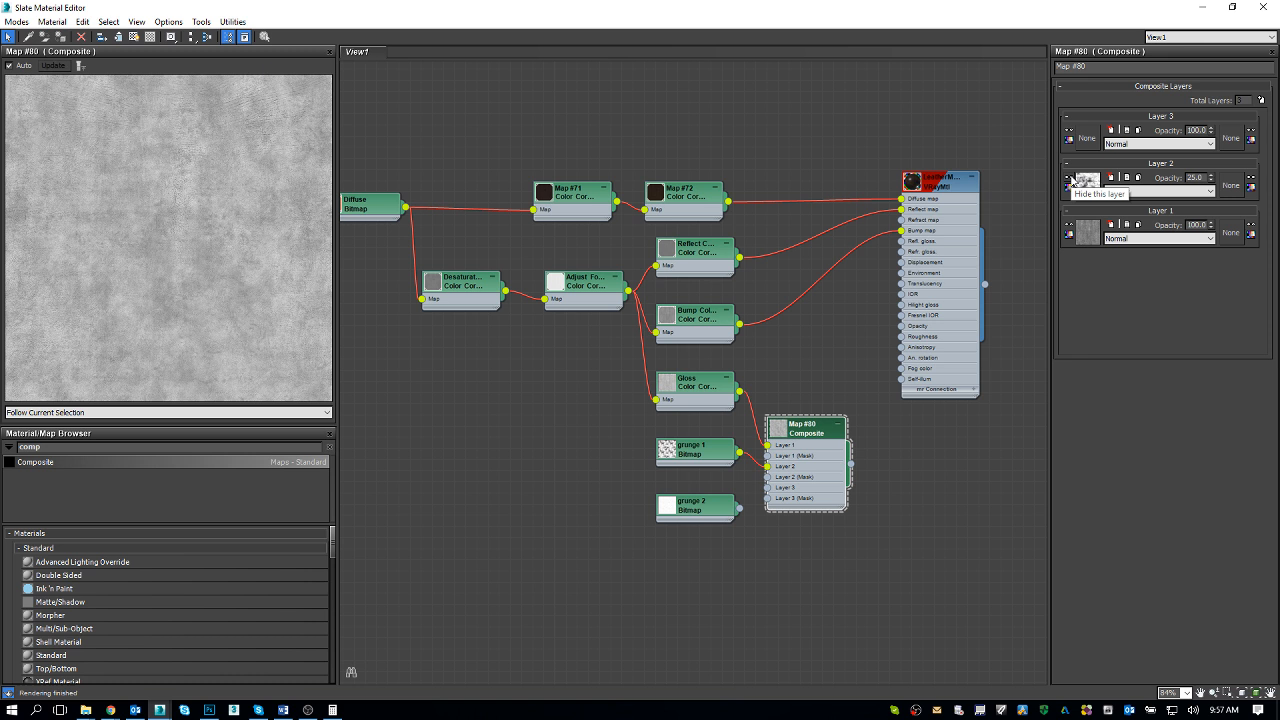
double_click(1197, 178)
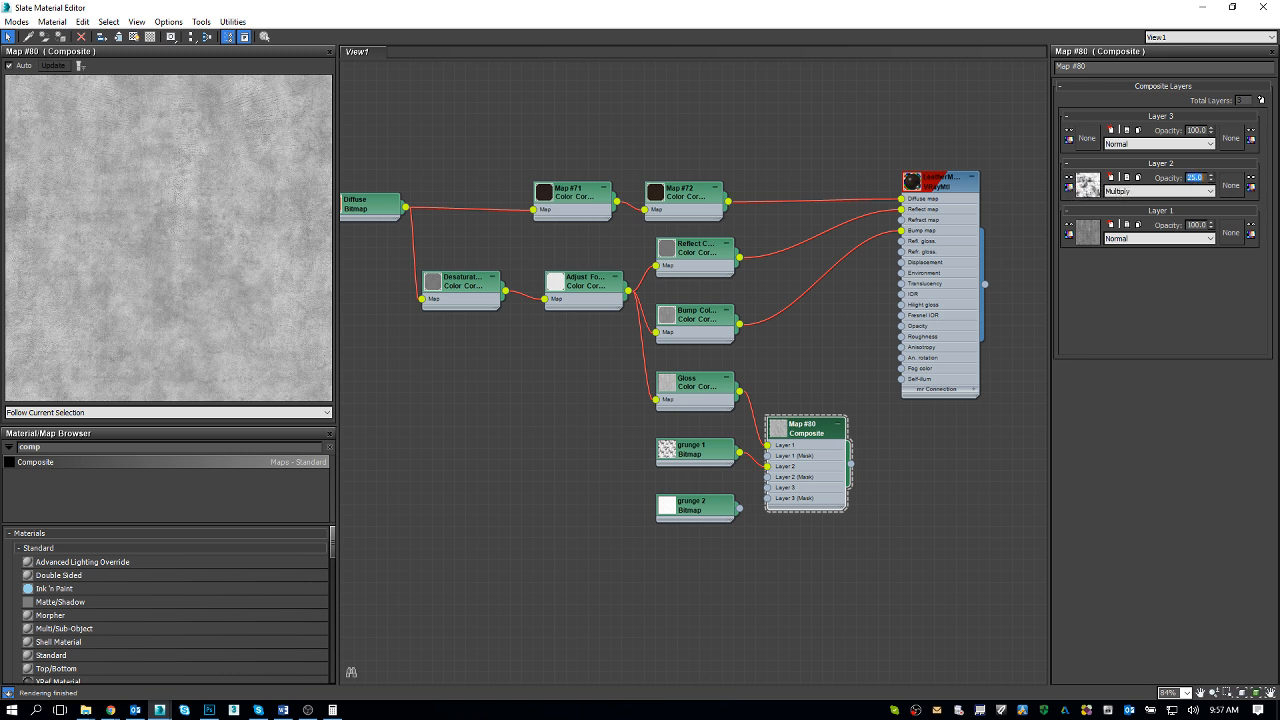
text(15)
key(Return)
click(1070, 179)
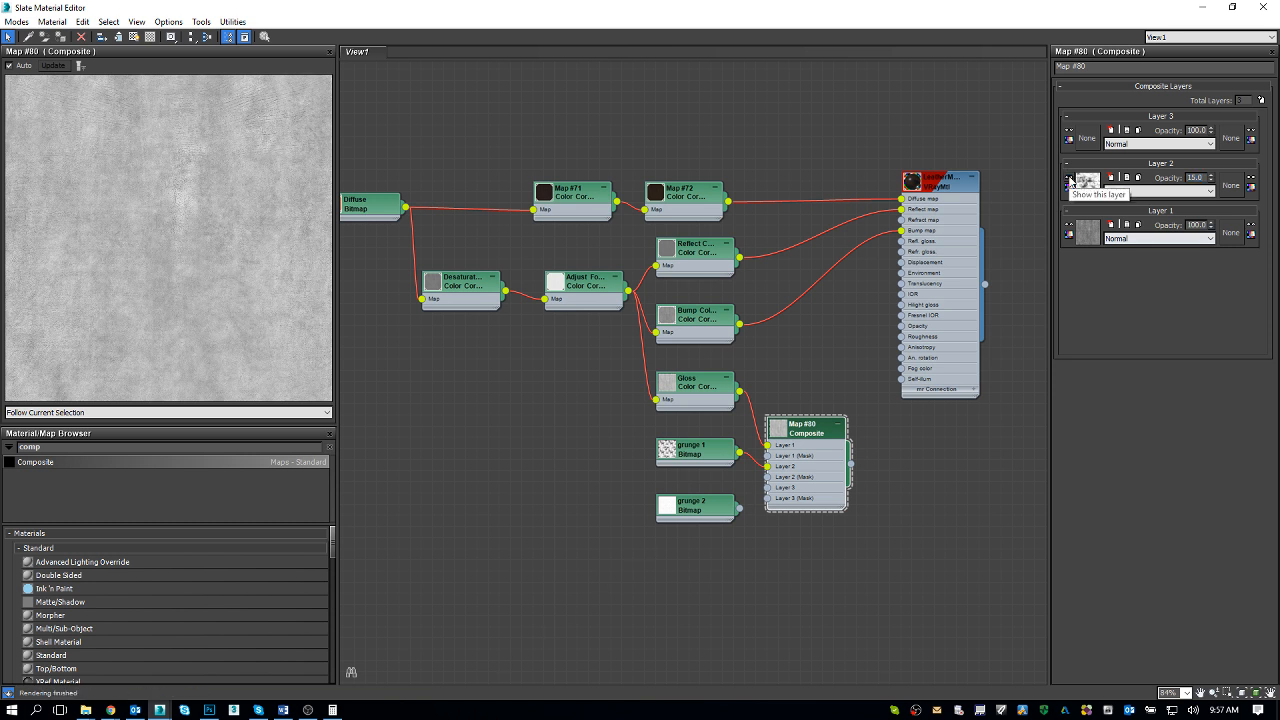
click(1070, 180)
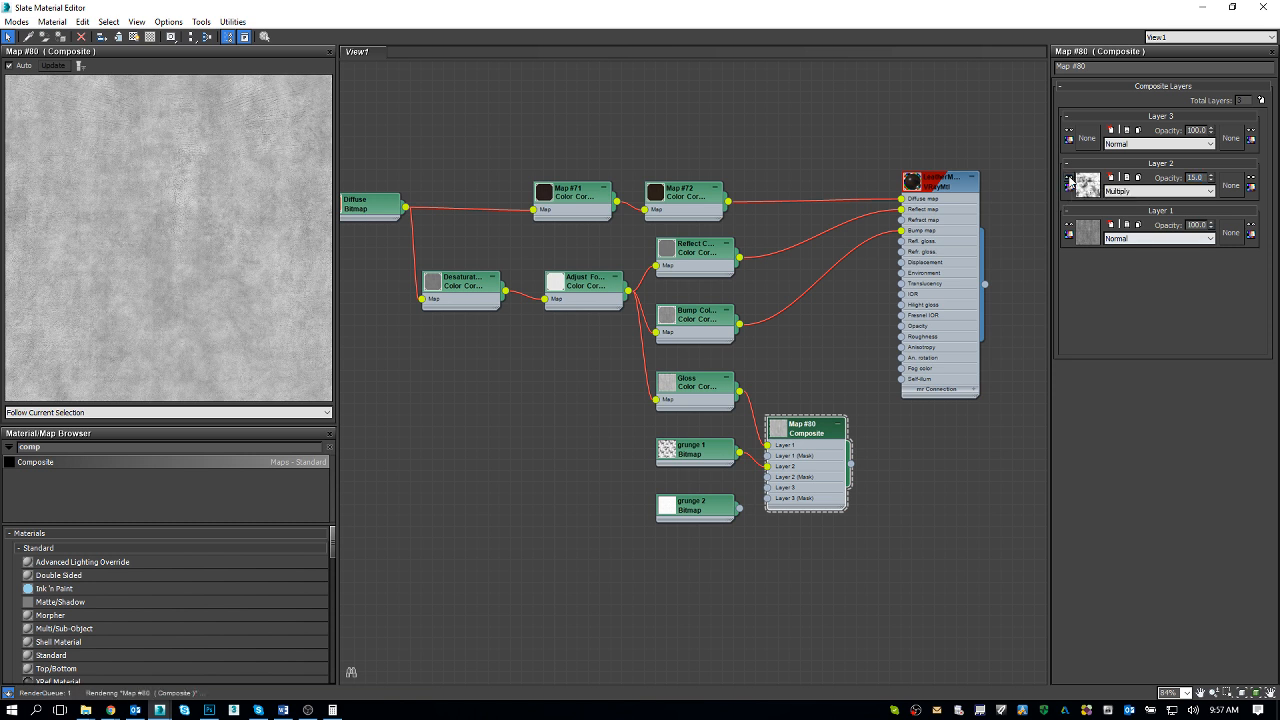
Set the opacity of the Composite map's Layer 2 to 20
double_click(1195, 177)
text(25)
key(Return)
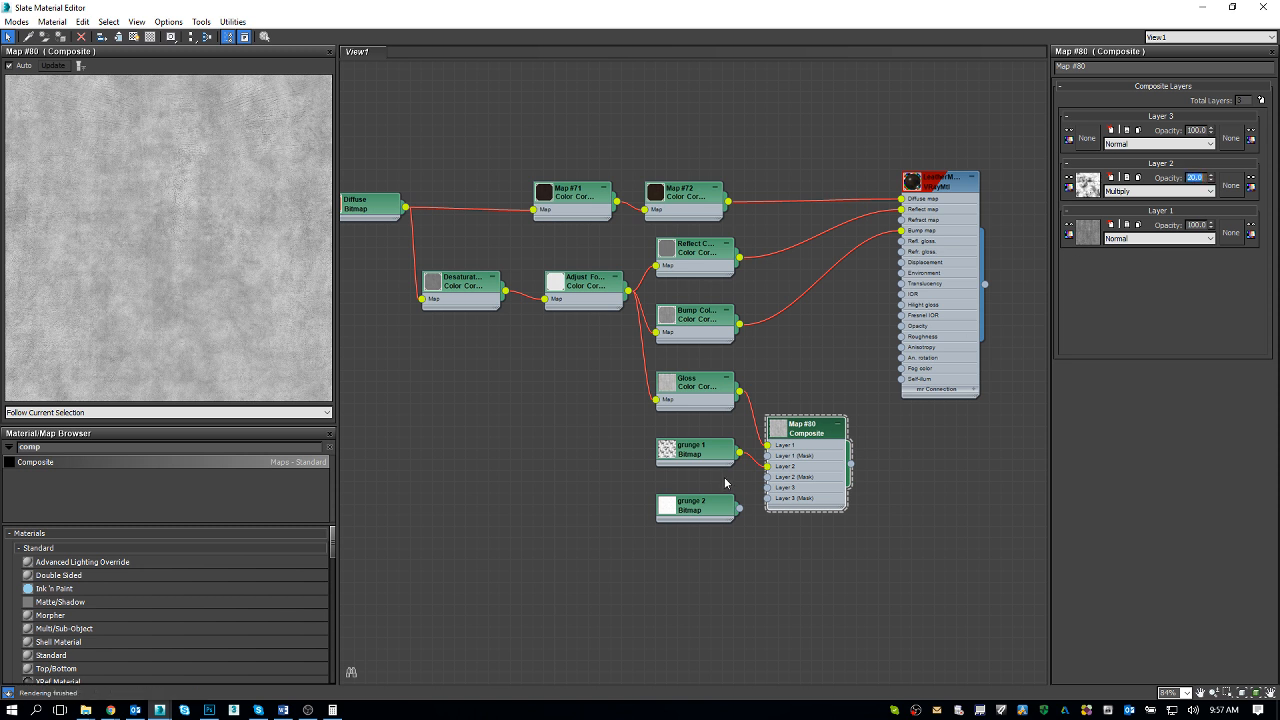
Connect the grunge 2 bitmap to Layer 3 of the gloss Composite map and set that layer to Multiply blending
double_click(703, 518)
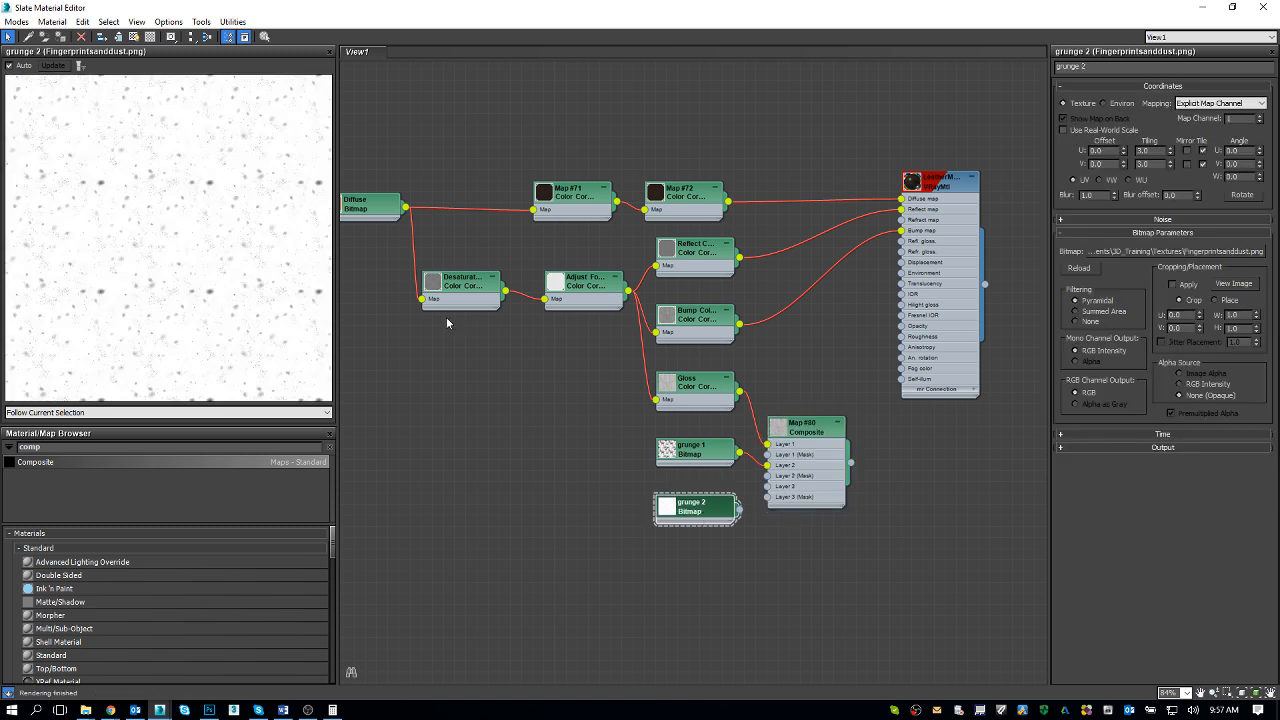
drag(738, 511, 767, 486)
double_click(810, 442)
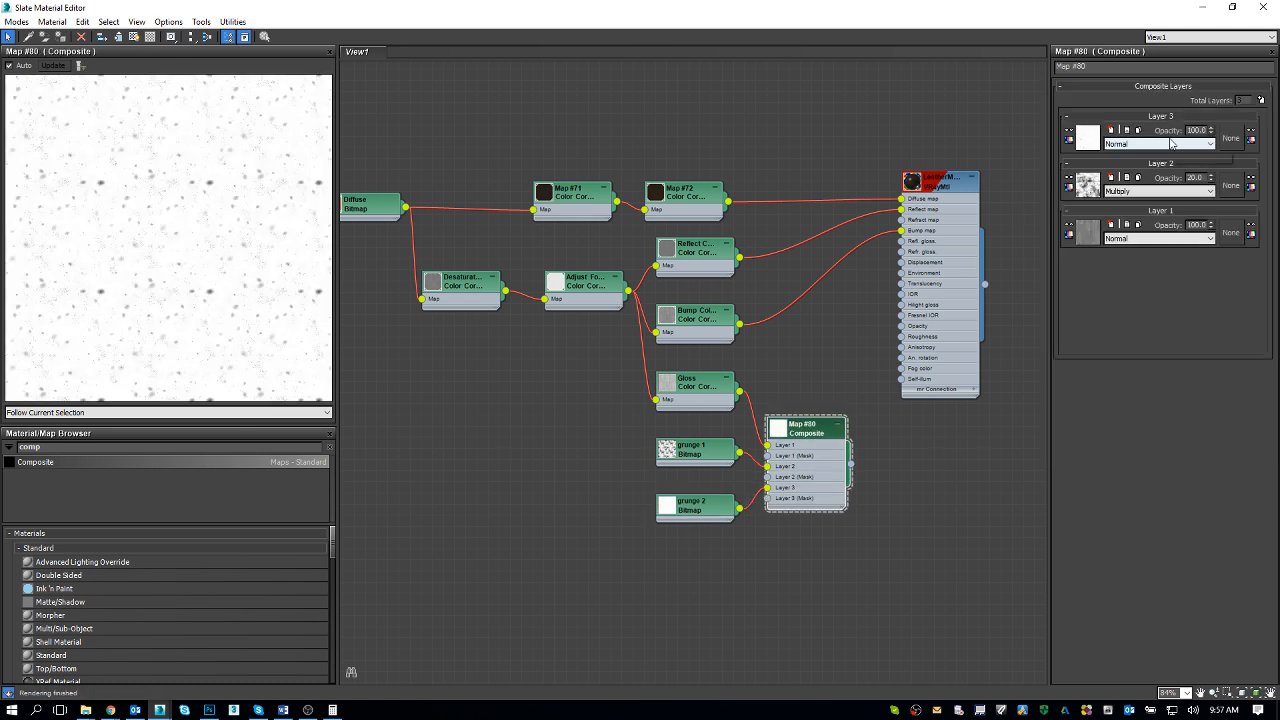
click(1170, 144)
click(1128, 200)
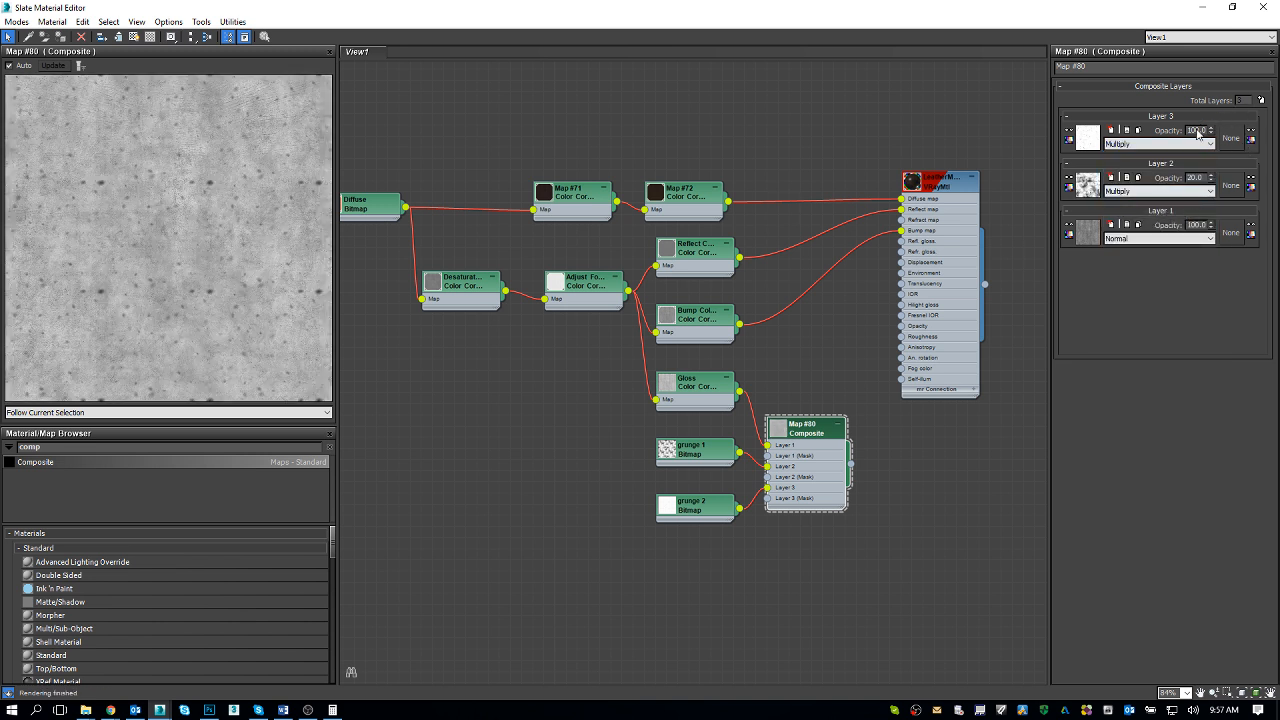
Try an opacity of 10 on the gloss Composite's Layer 3, and settle on 25
double_click(1197, 130)
text(10)
key(Return)
text(25)
key(Return)
click(788, 433)
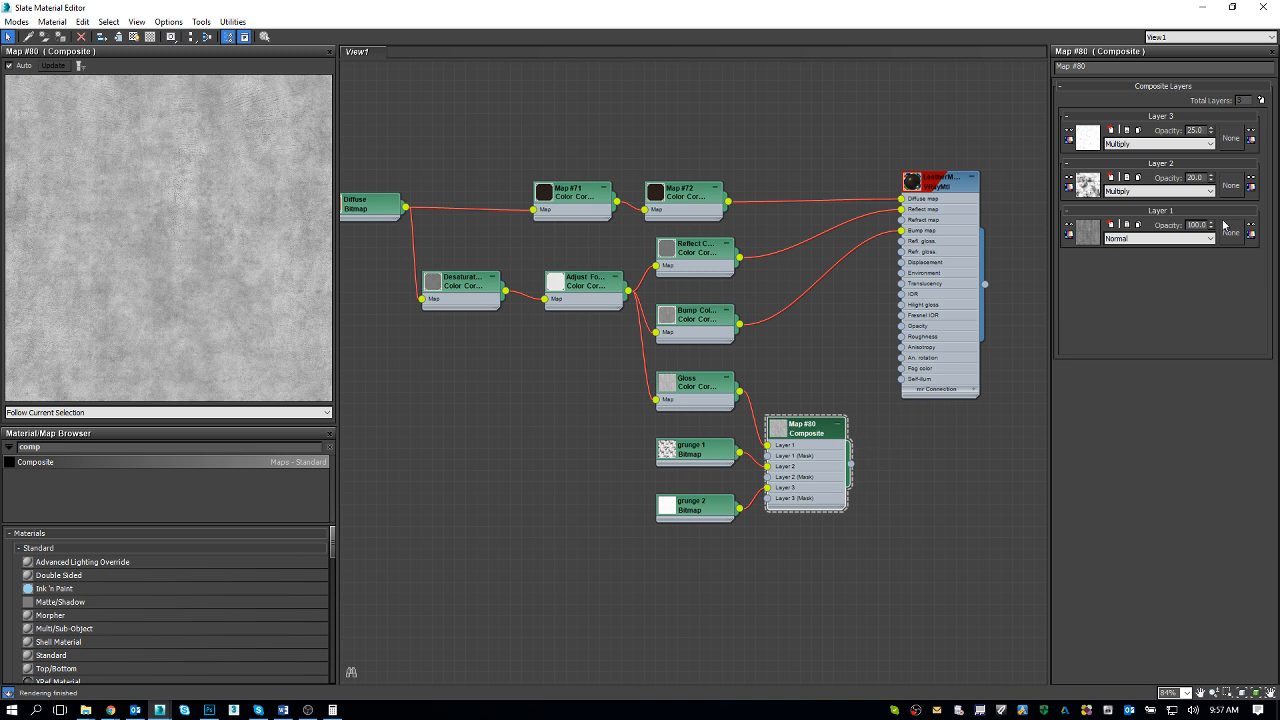
Raise the gloss Composite's Layer 2 opacity to 100 and change its blending mode to Overlay
double_click(1196, 177)
text(100)
key(Return)
click(1172, 191)
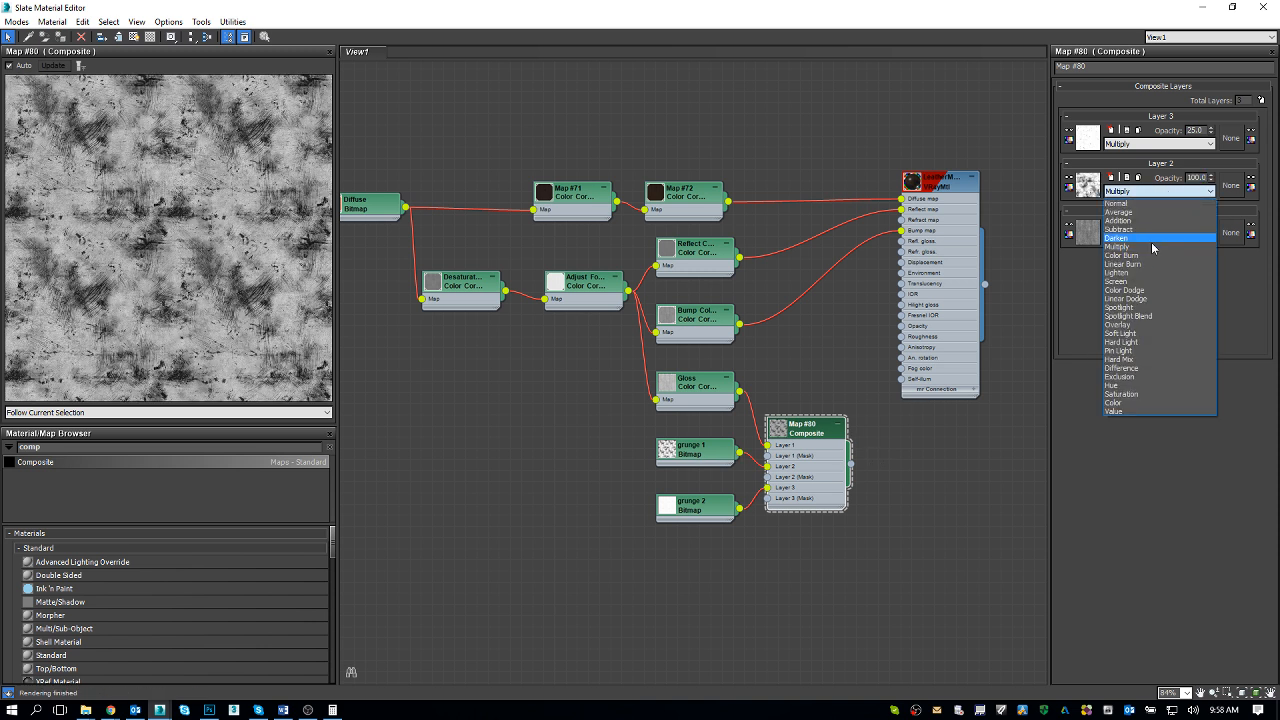
click(1122, 325)
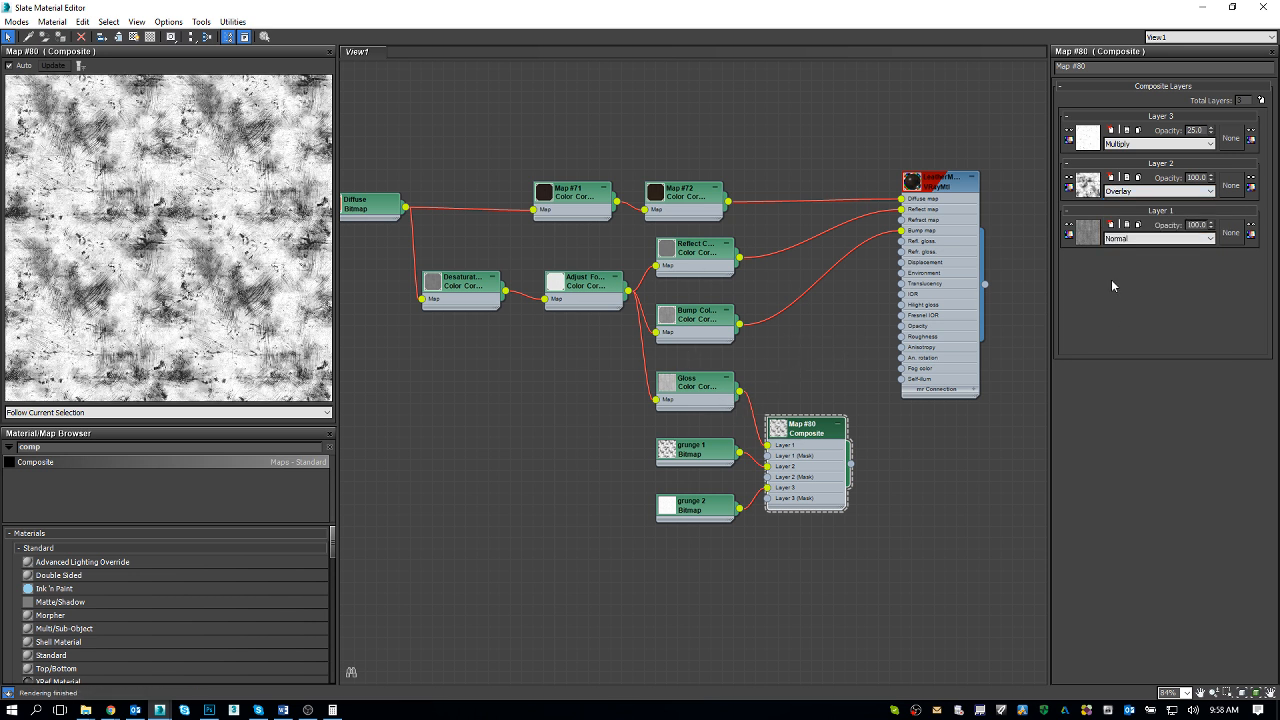
Try opacities of 50, 100 and 25 on the Overlay-blended Layer 2 of the gloss Composite
double_click(1196, 177)
text(50)
key(Return)
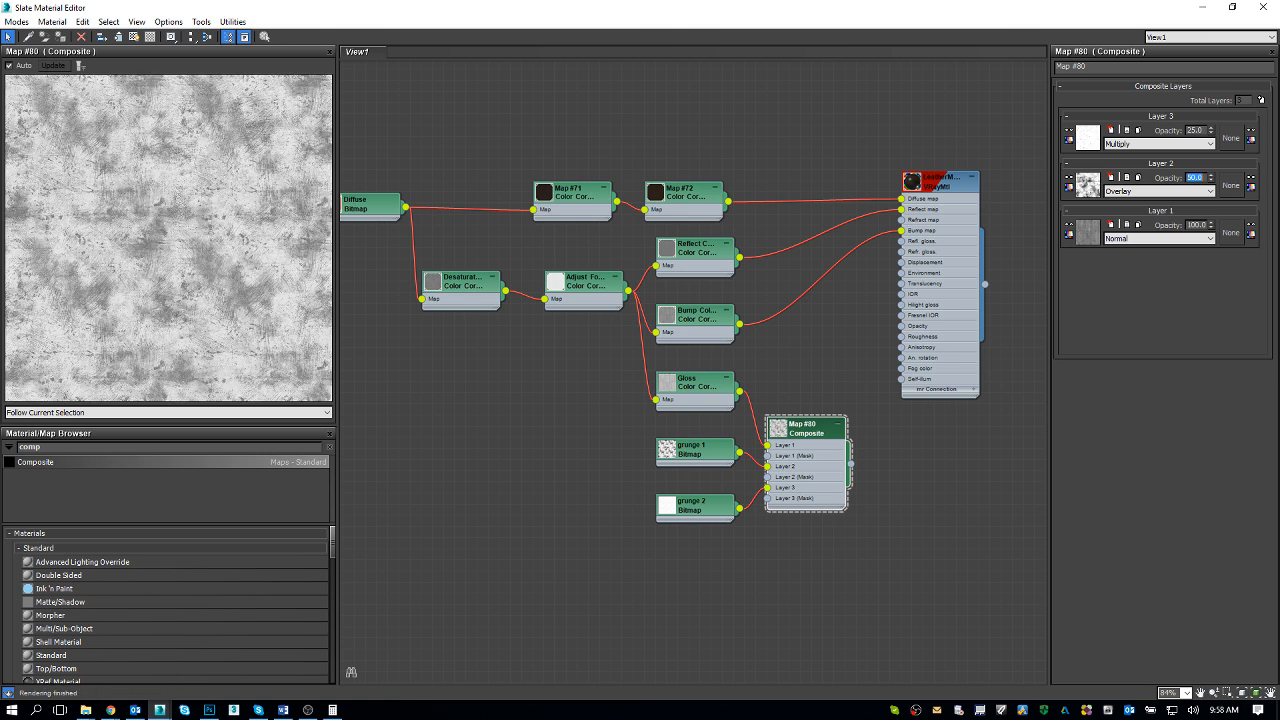
text(100)
key(Return)
text(25)
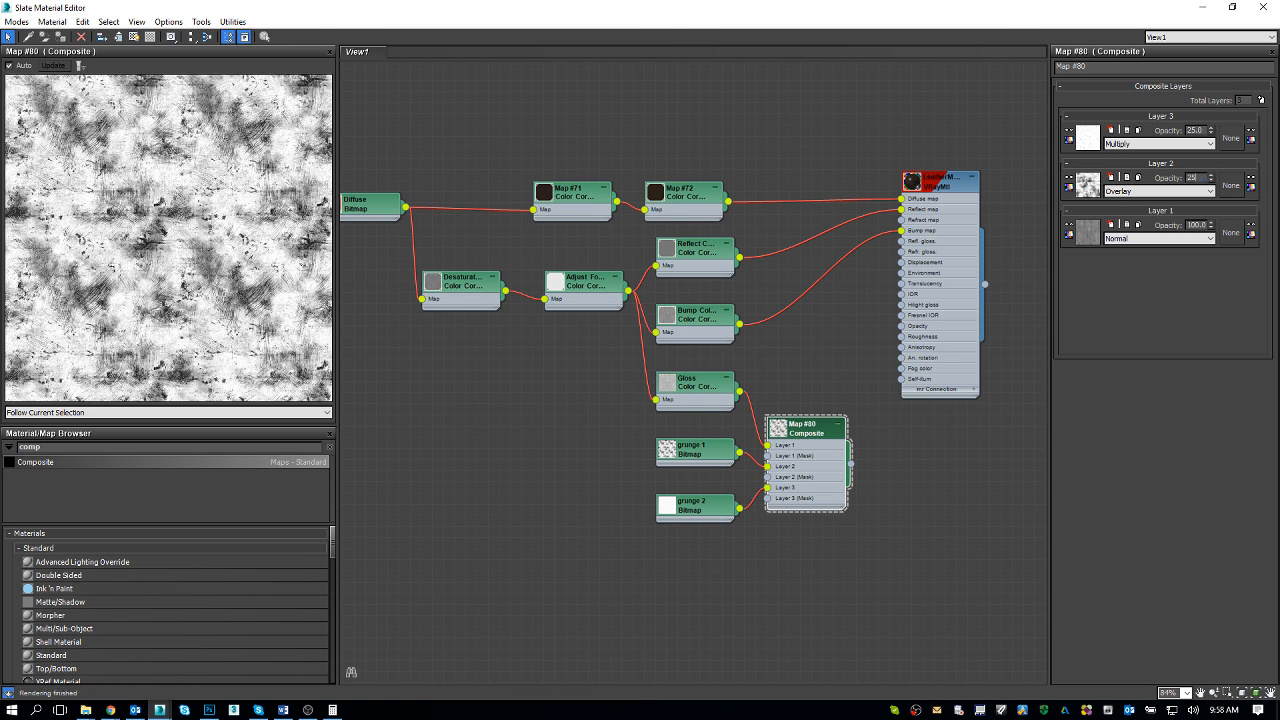
key(Return)
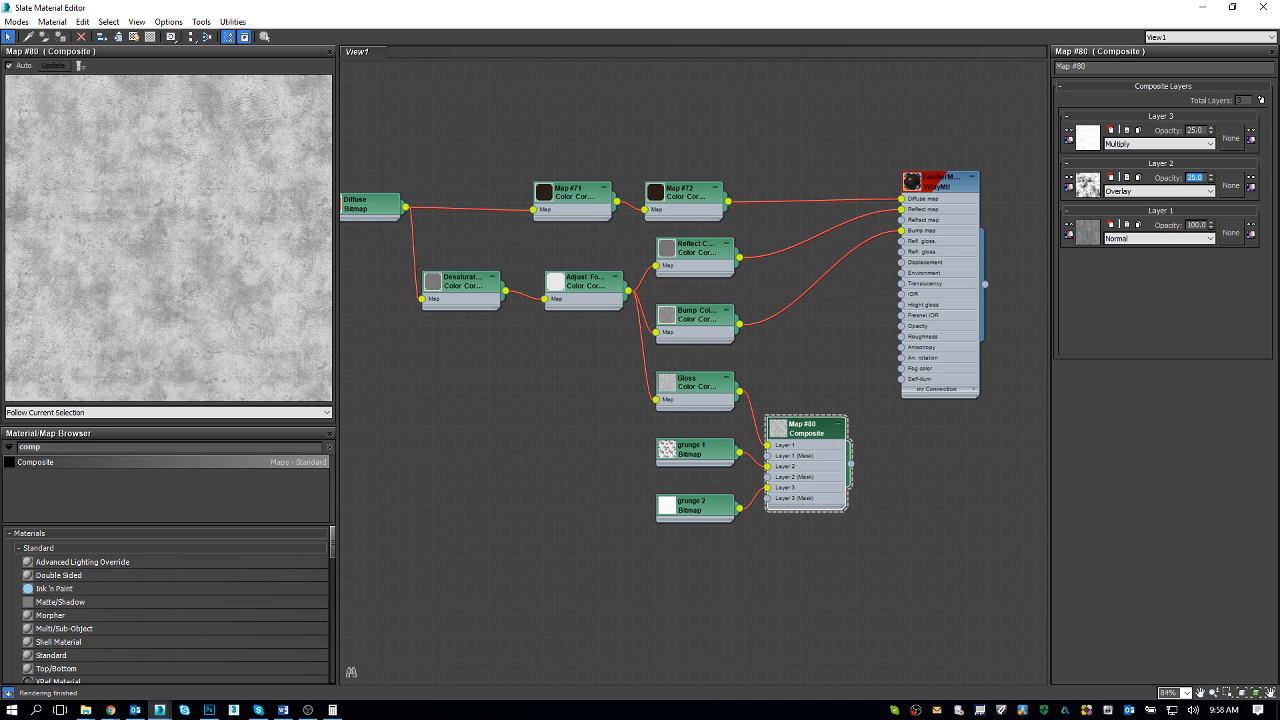
Try an opacity of 20 on the gloss Composite's Layer 2, and settle on 10
text(20)
key(Return)
text(10)
key(Return)
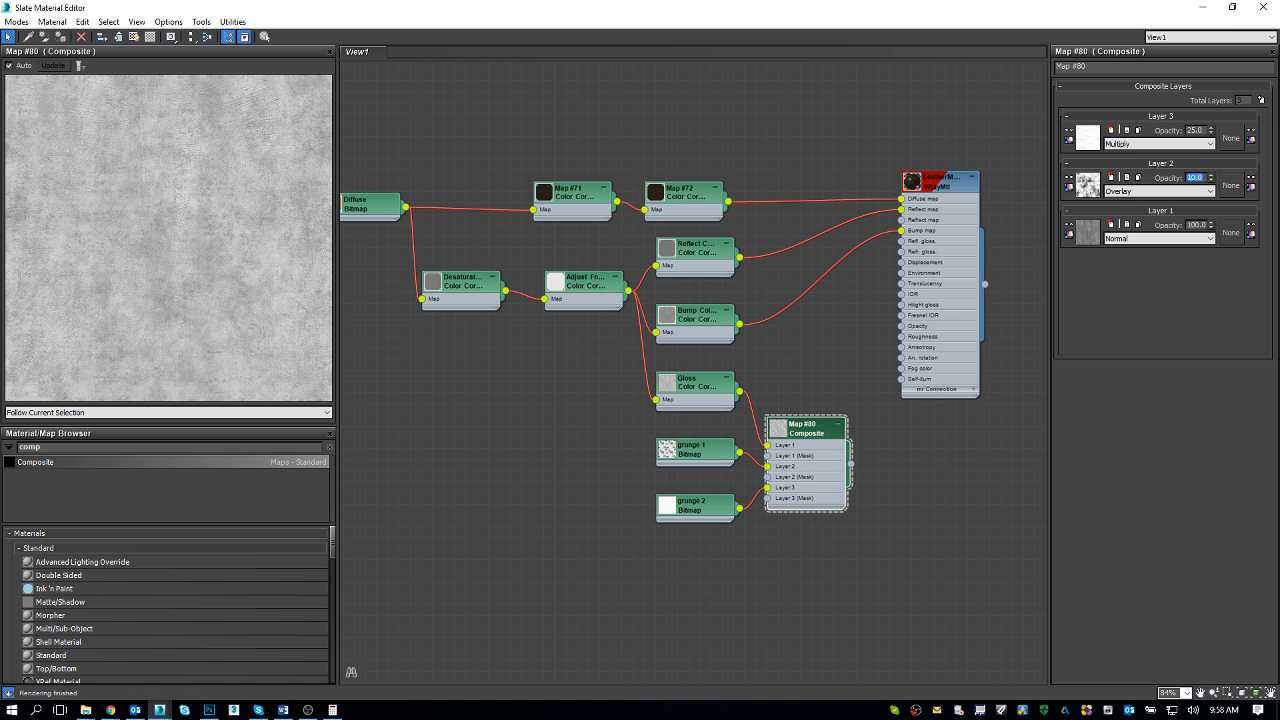
click(1070, 178)
Move the Gloss, grunge 1, grunge 2 and Composite nodes down together to make room below the Bump Color Correct node
double_click(703, 451)
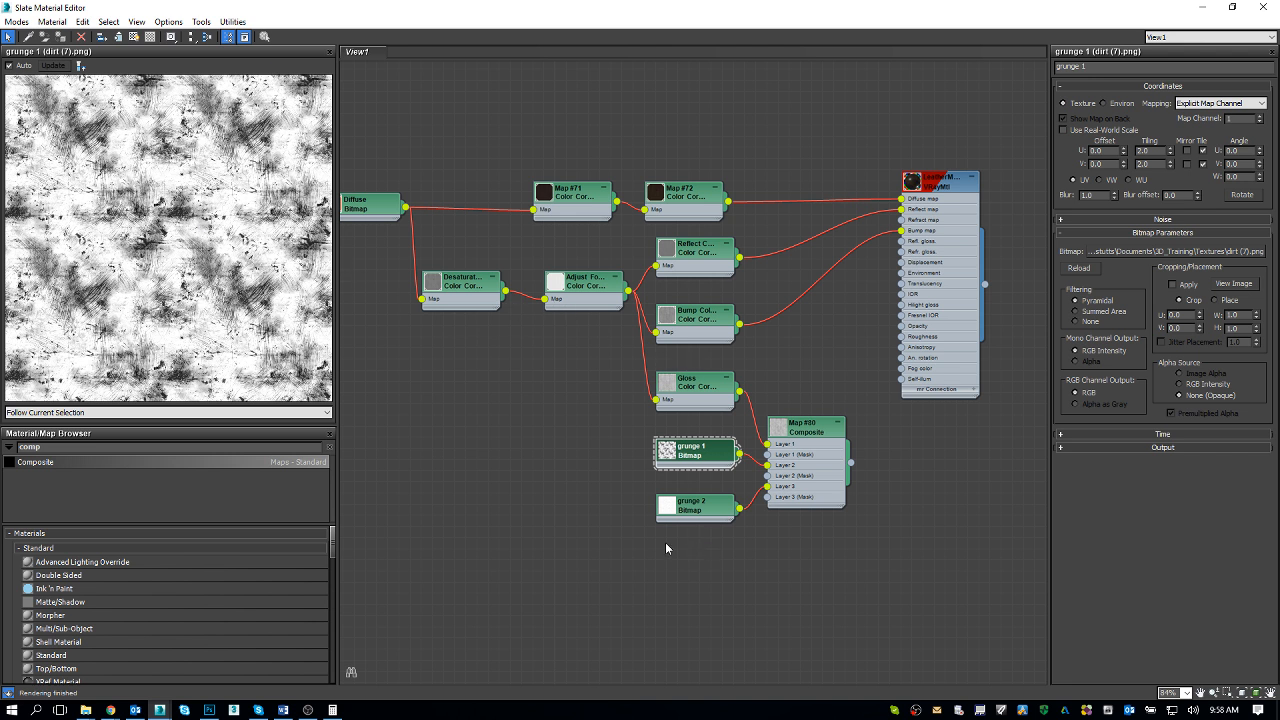
drag(612, 545, 834, 365)
drag(822, 429, 823, 496)
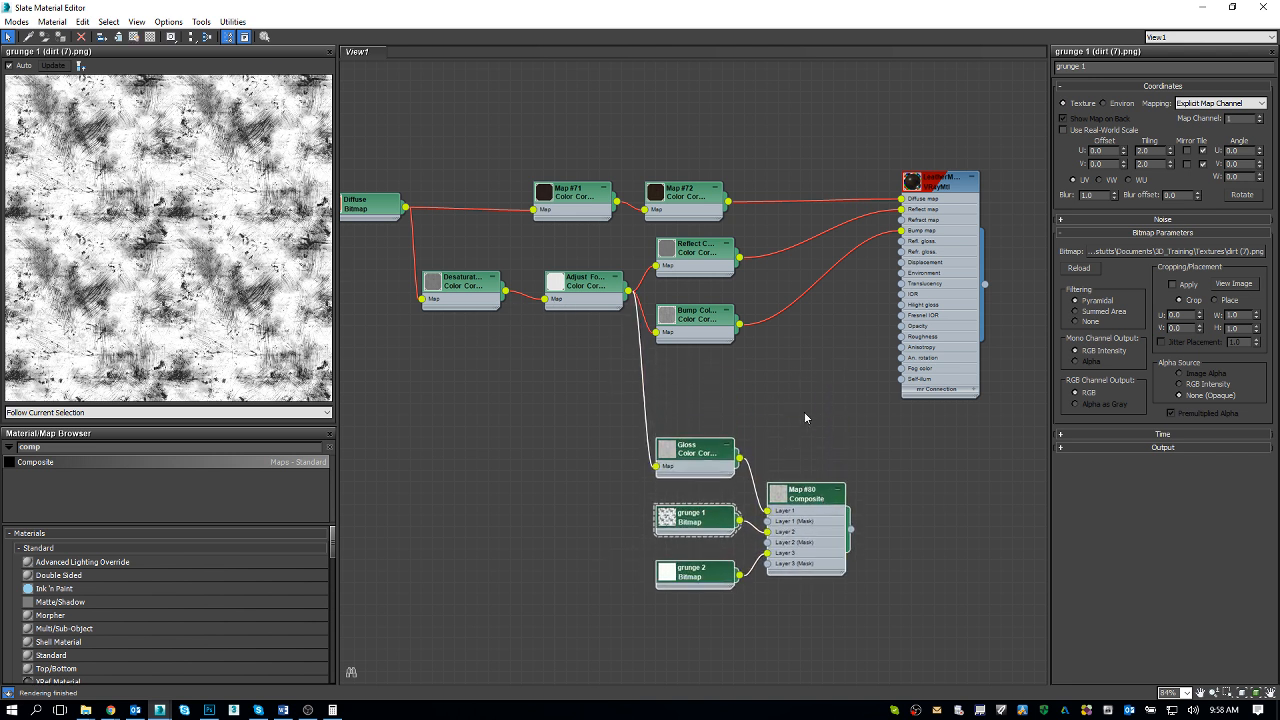
click(805, 410)
Add a new Composite map beside the Bump Color Correct node and name it BumpComposite
double_click(688, 317)
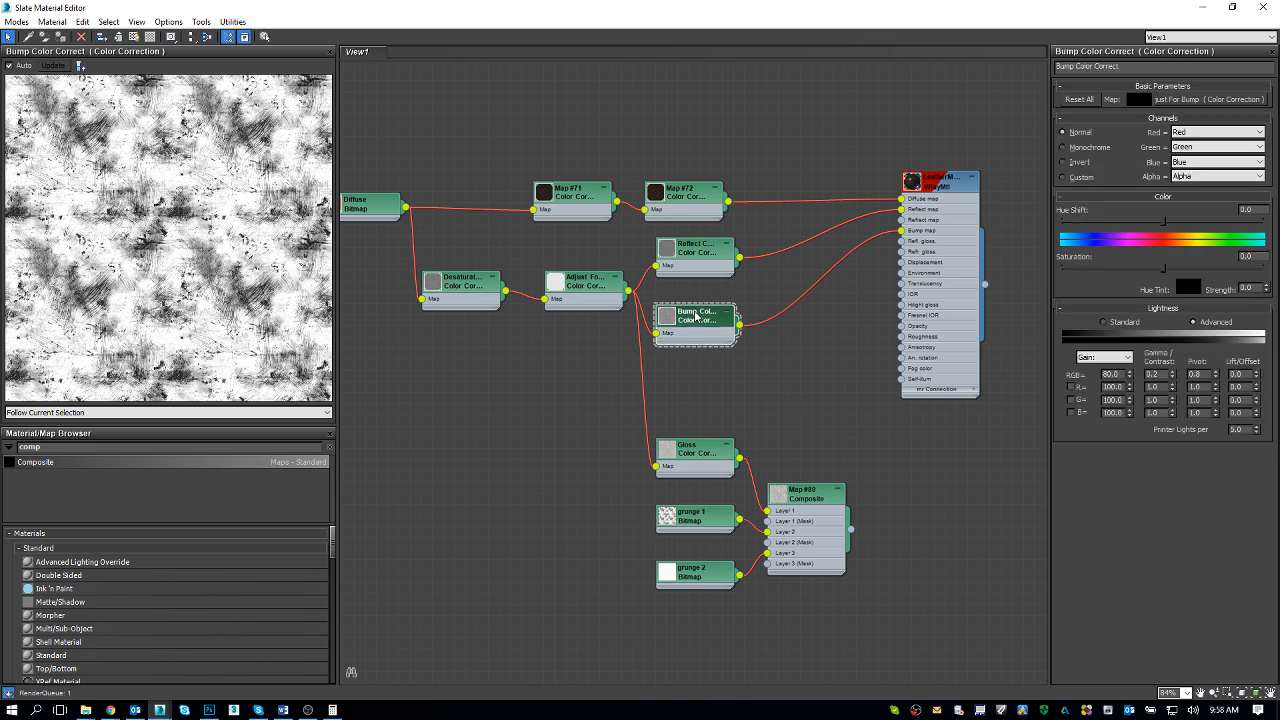
drag(43, 460, 805, 365)
double_click(805, 365)
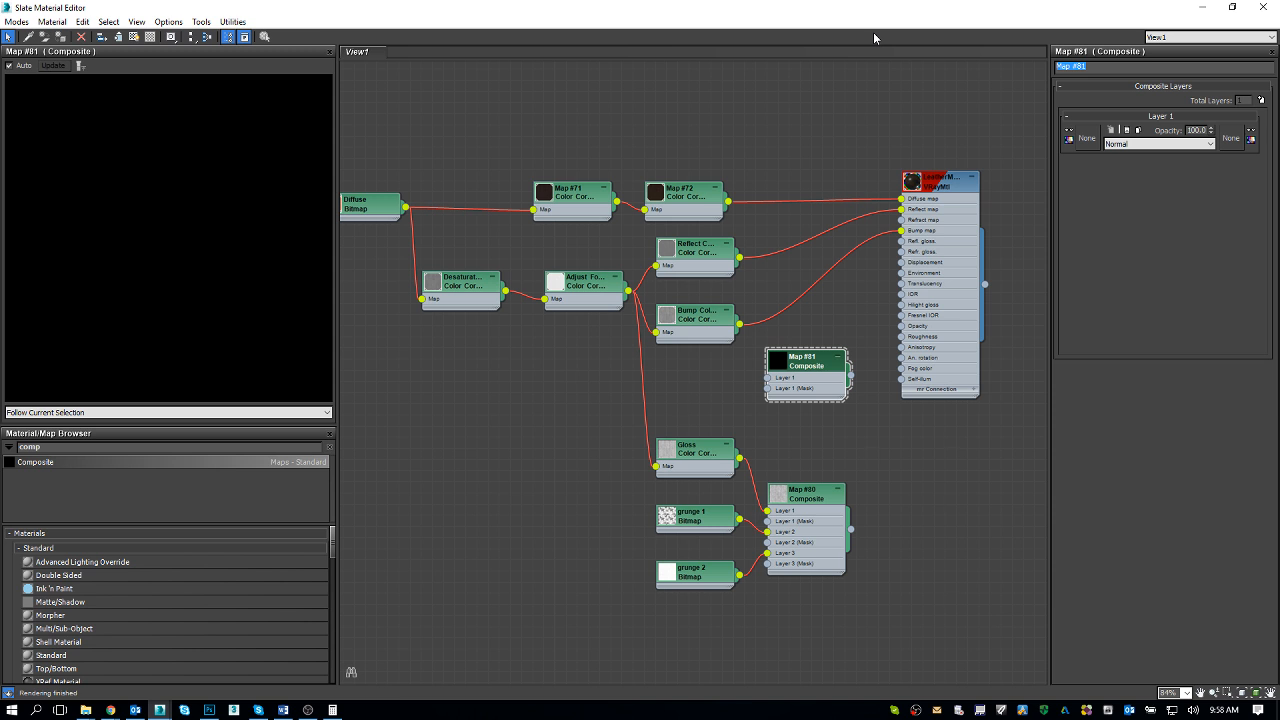
text(BumpComposite)
key(Return)
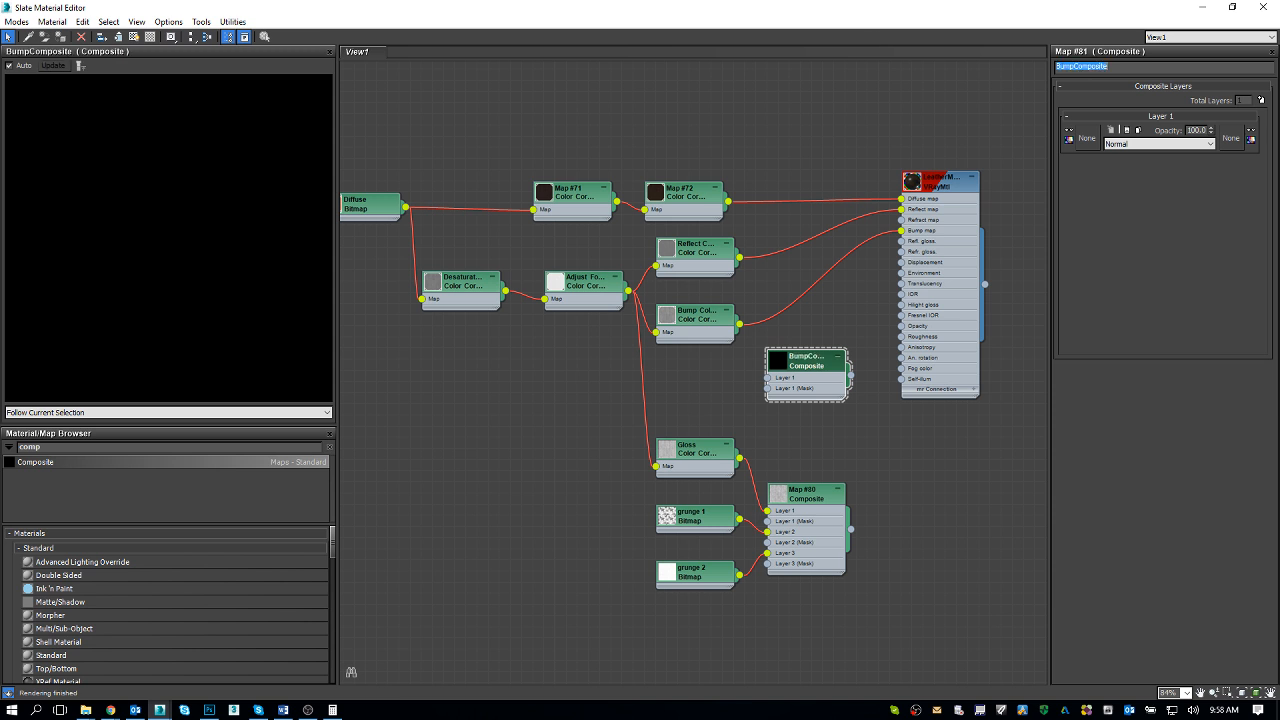
Add a second layer to BumpComposite, feeding Bump Color Correct into Layer 1 and grunge 1 into Layer 2
click(1261, 100)
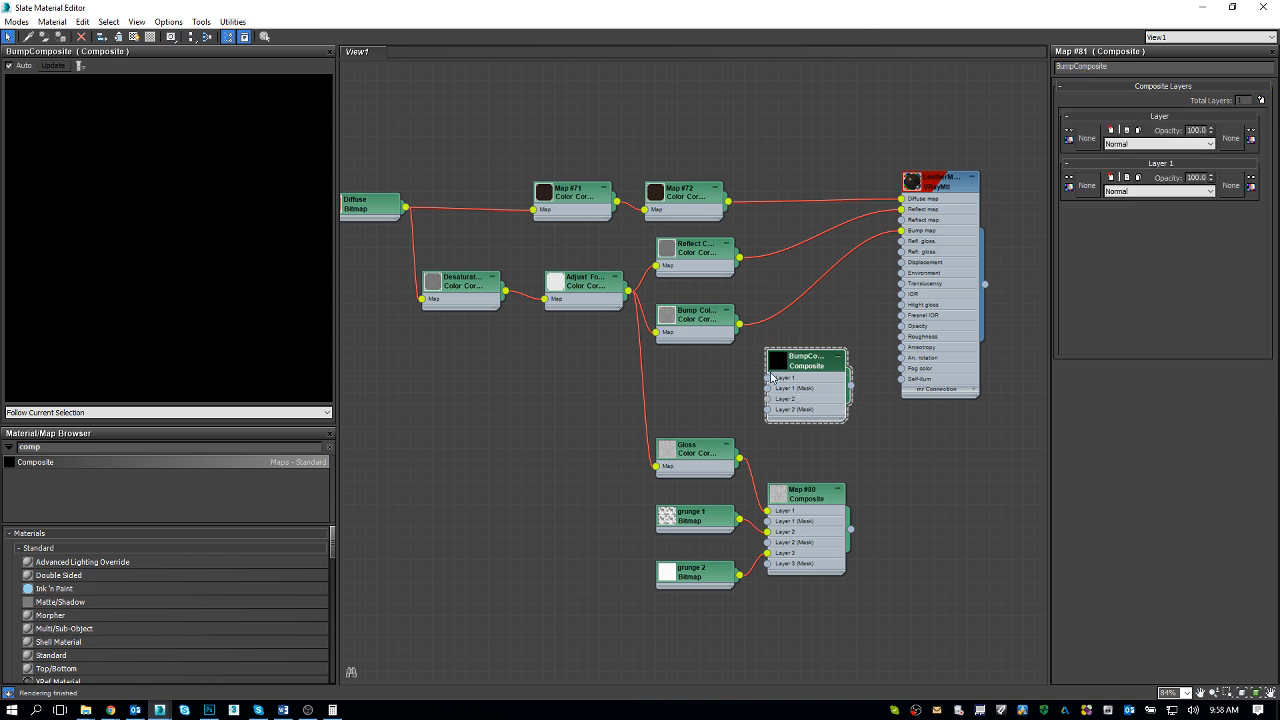
drag(740, 324, 768, 378)
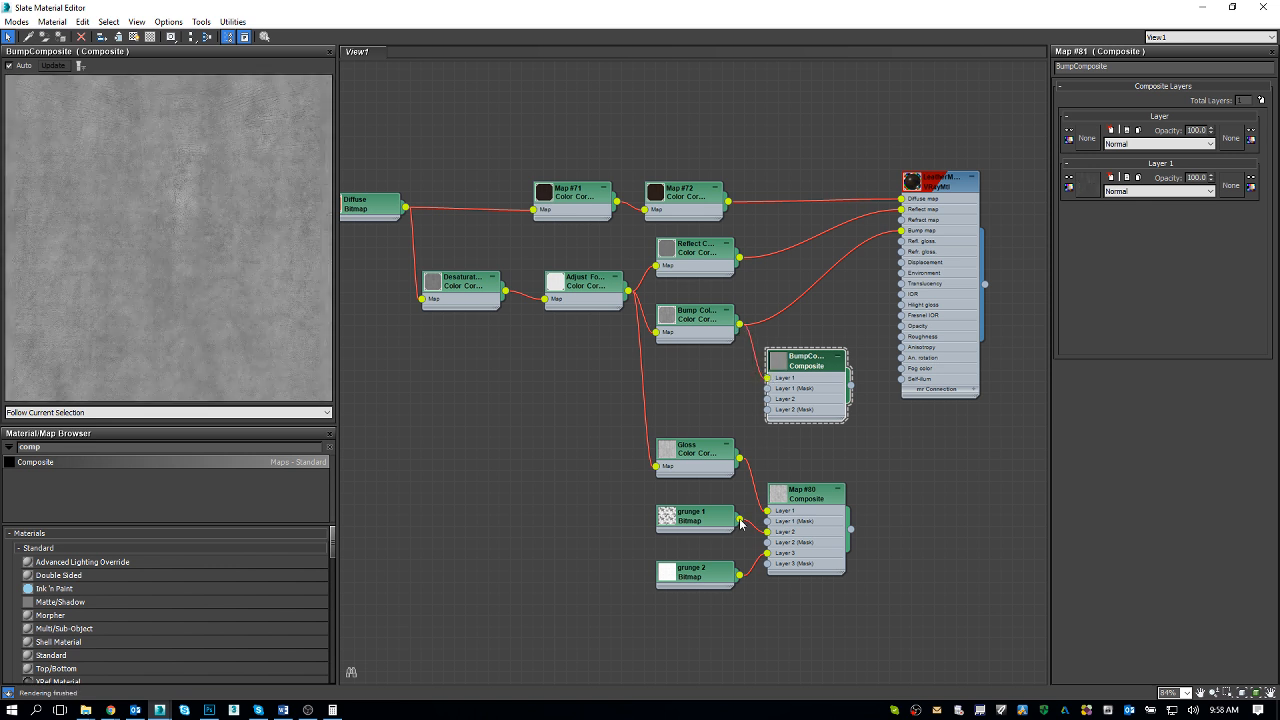
drag(740, 520, 768, 398)
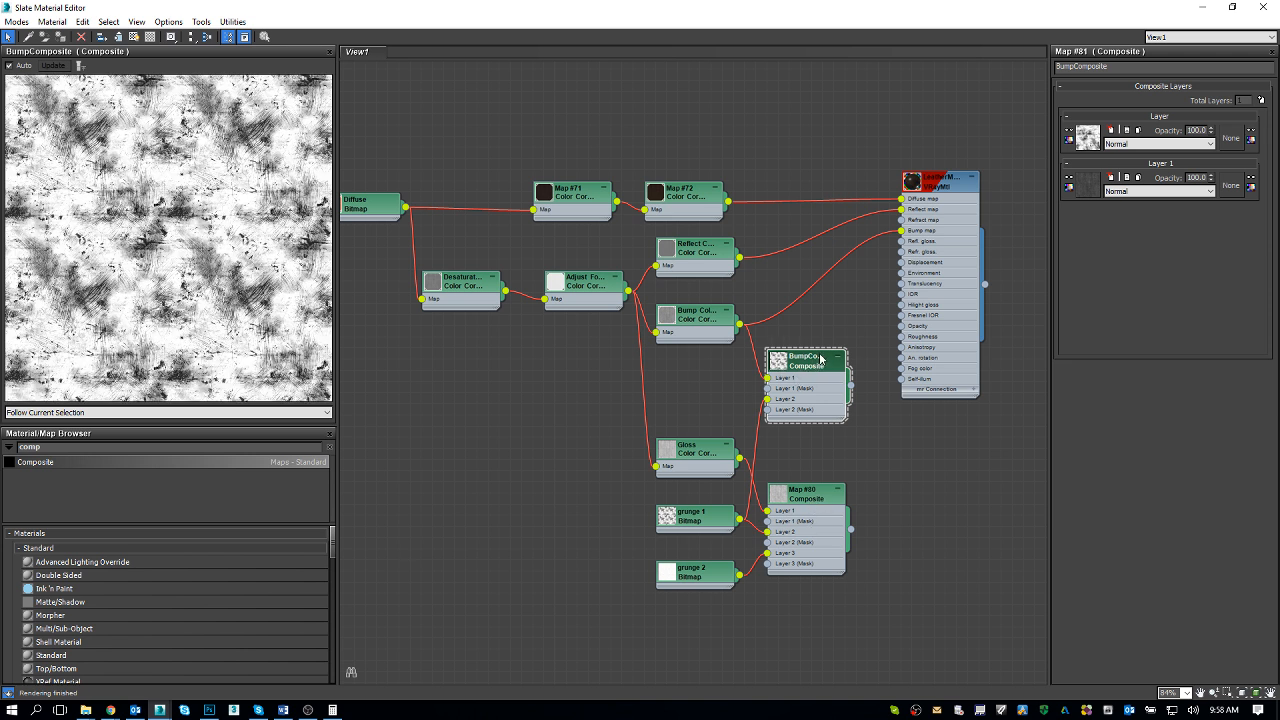
Try Multiply and Overlay blending on BumpComposite's grunge layer
click(1150, 144)
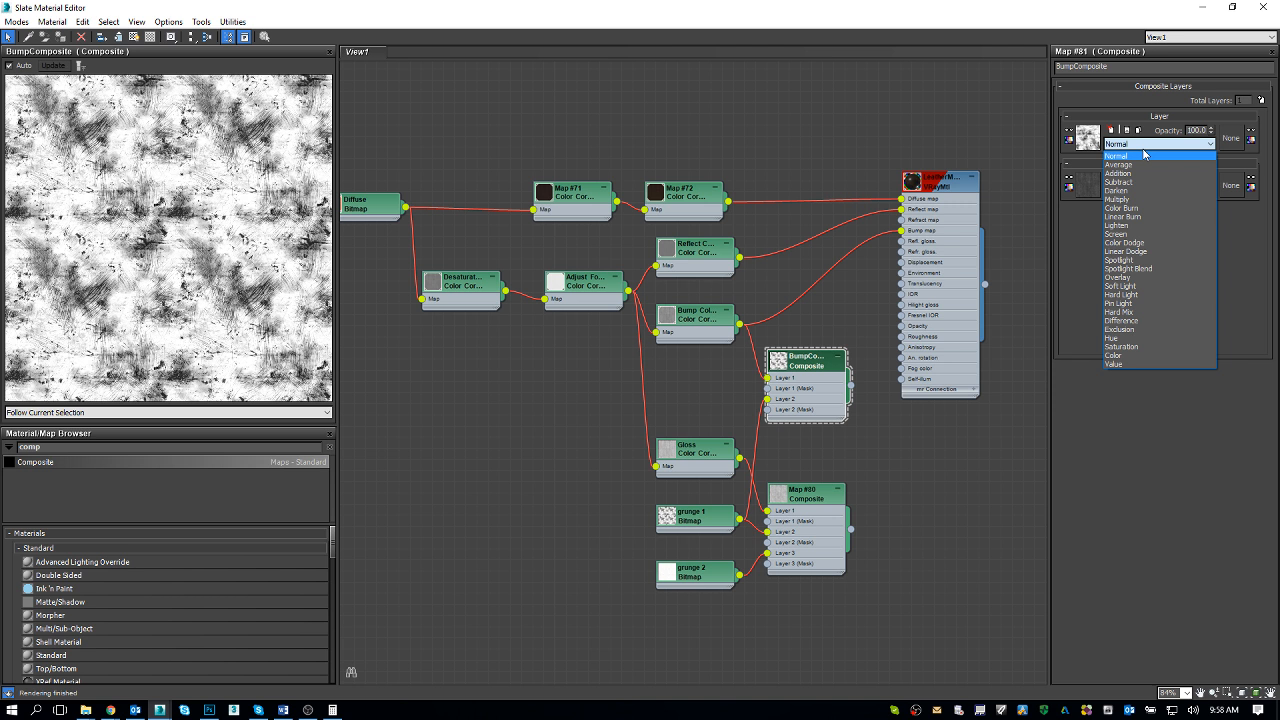
click(1129, 198)
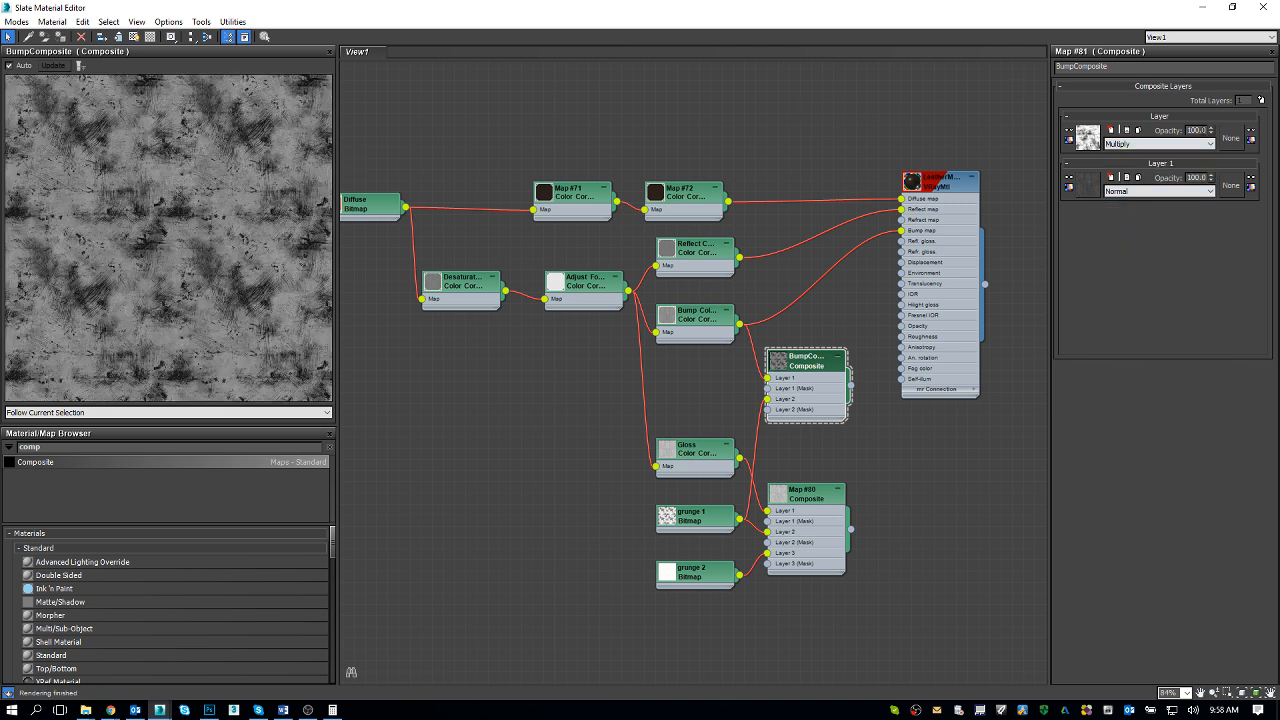
double_click(1203, 130)
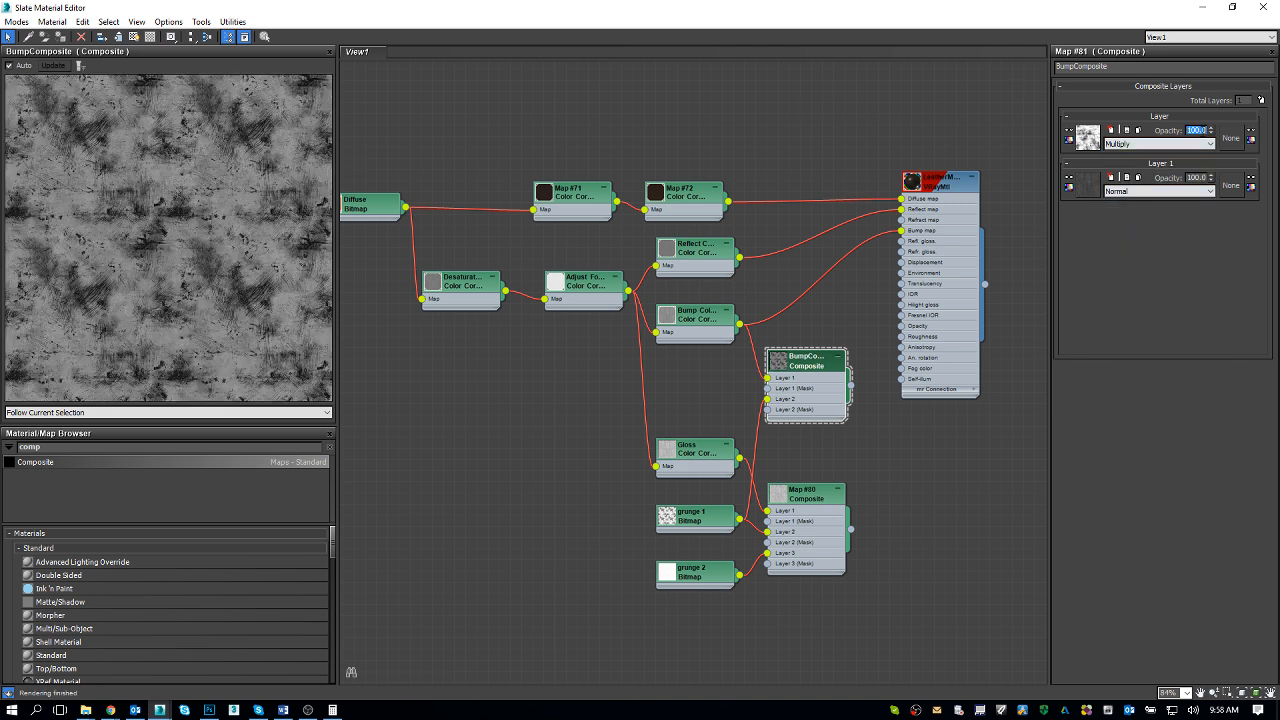
click(1150, 144)
click(1150, 277)
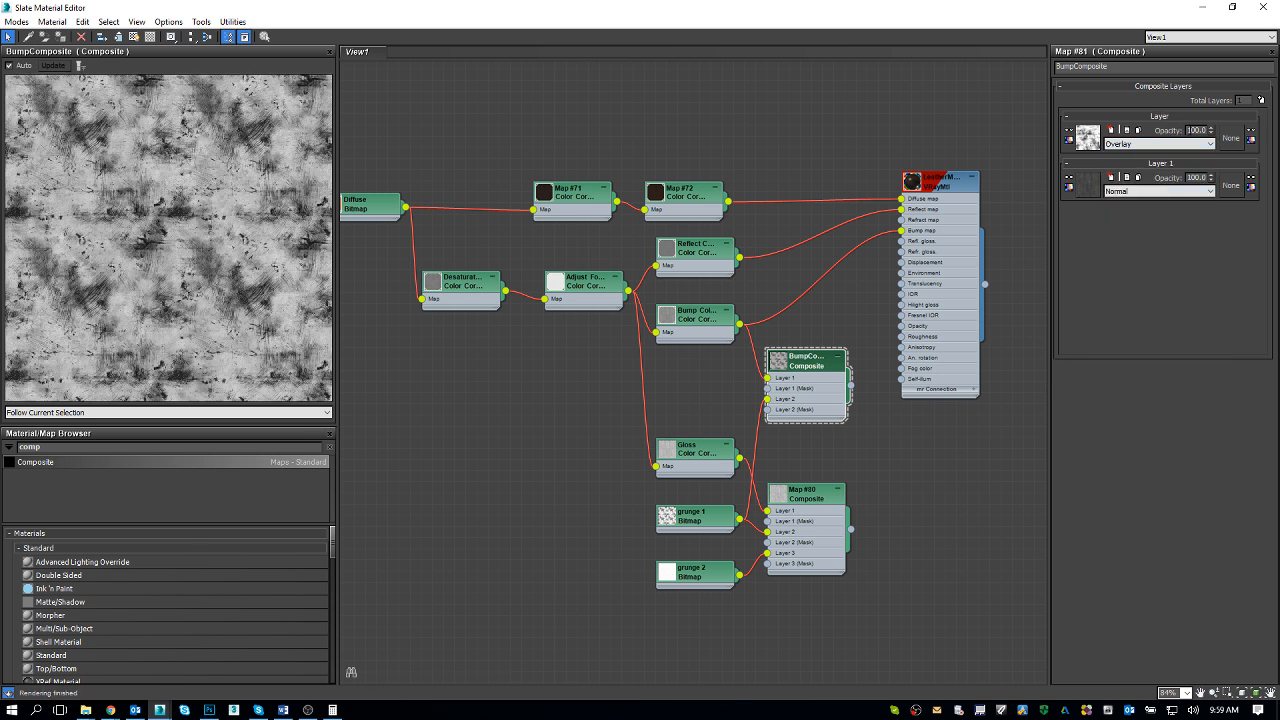
Set BumpComposite's grunge layer opacity to 10 and compare the map with that layer hidden and shown
double_click(1198, 130)
text(10)
key(Return)
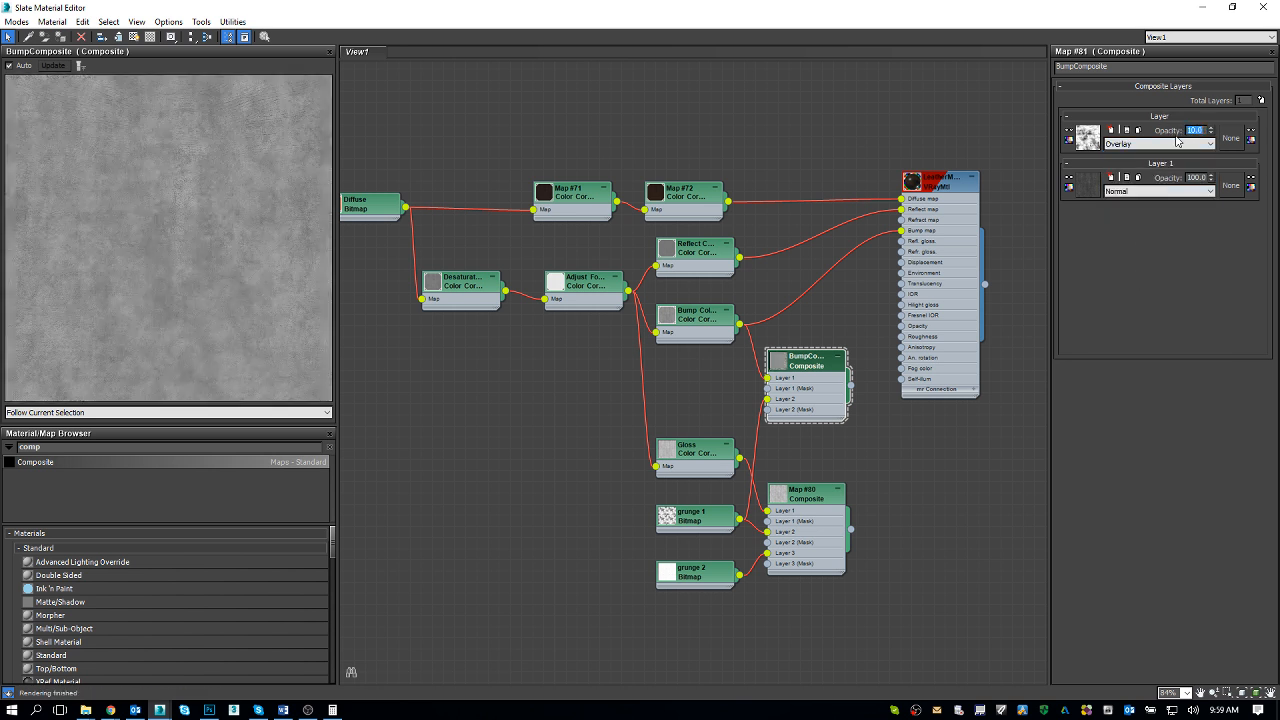
click(1069, 131)
click(1069, 131)
drag(851, 385, 882, 257)
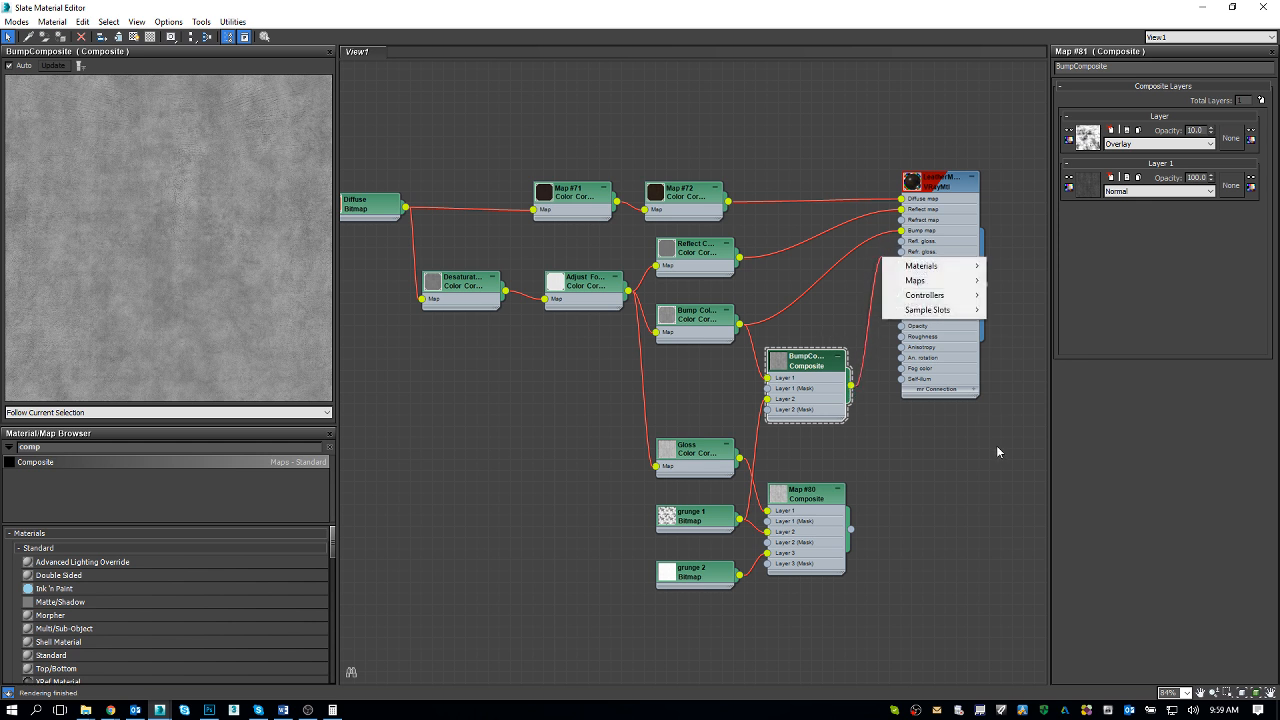
click(997, 489)
click(807, 362)
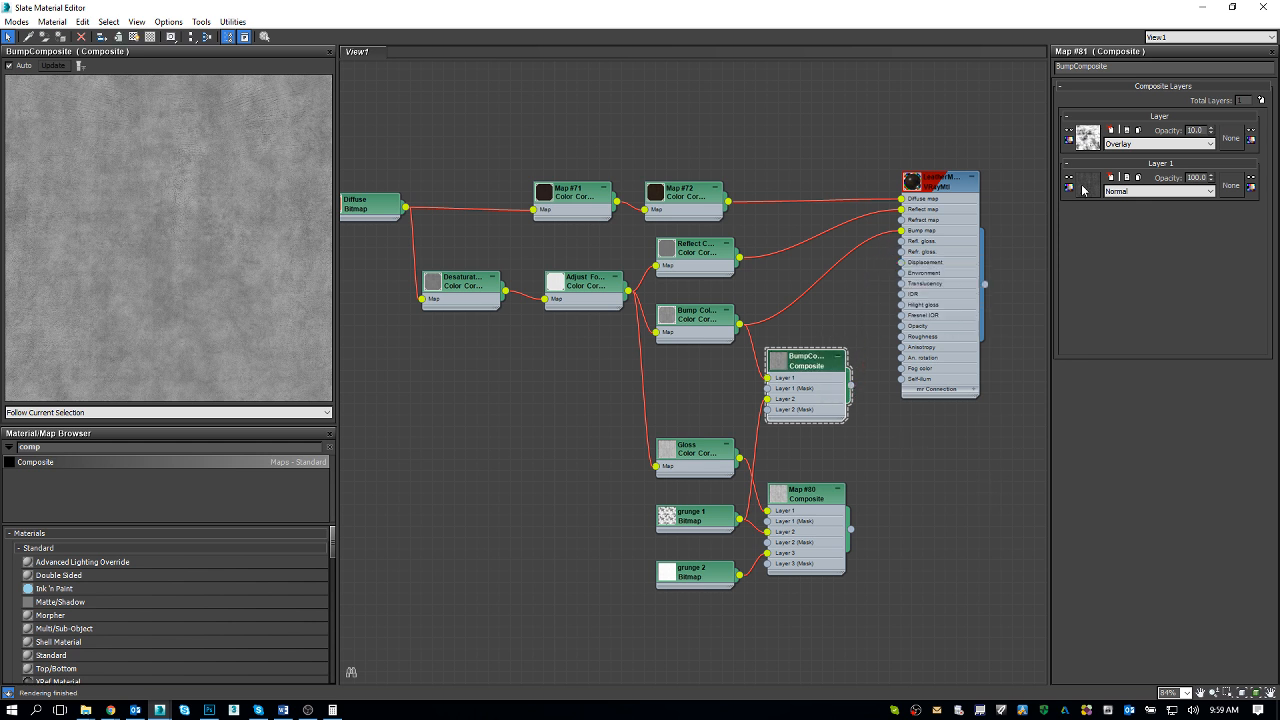
Set BumpComposite's grunge layer to Multiply blending and connect BumpComposite to the LeatherMaterial's Bump map input
click(1140, 144)
click(1130, 200)
drag(850, 384, 901, 231)
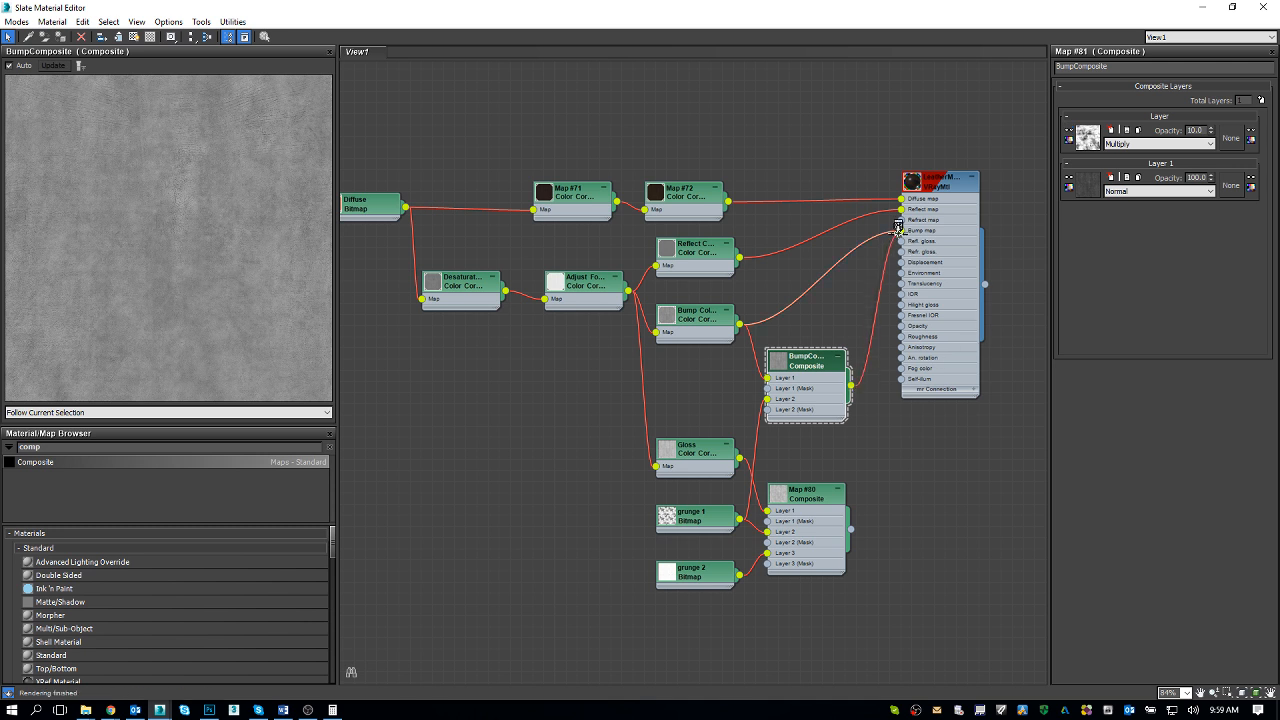
Display the LeatherMaterial's parameters and connect the gloss Composite map to its reflection glossiness input
double_click(941, 189)
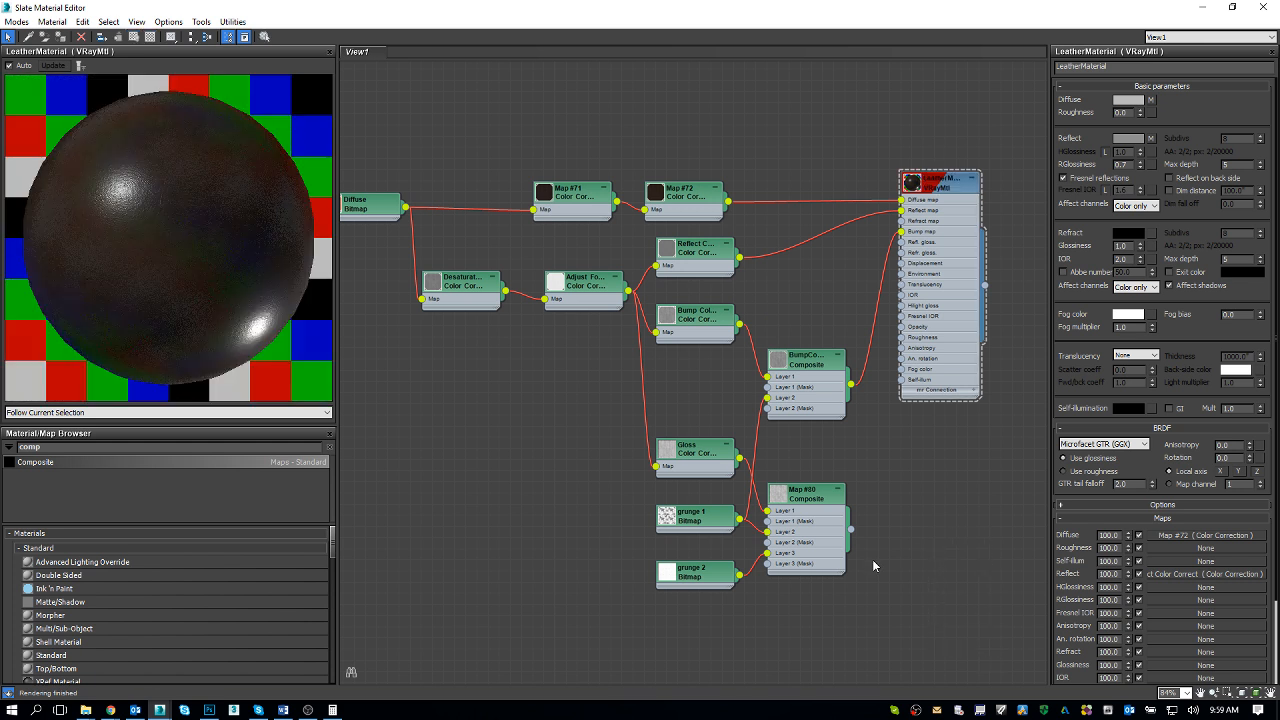
drag(850, 532, 902, 242)
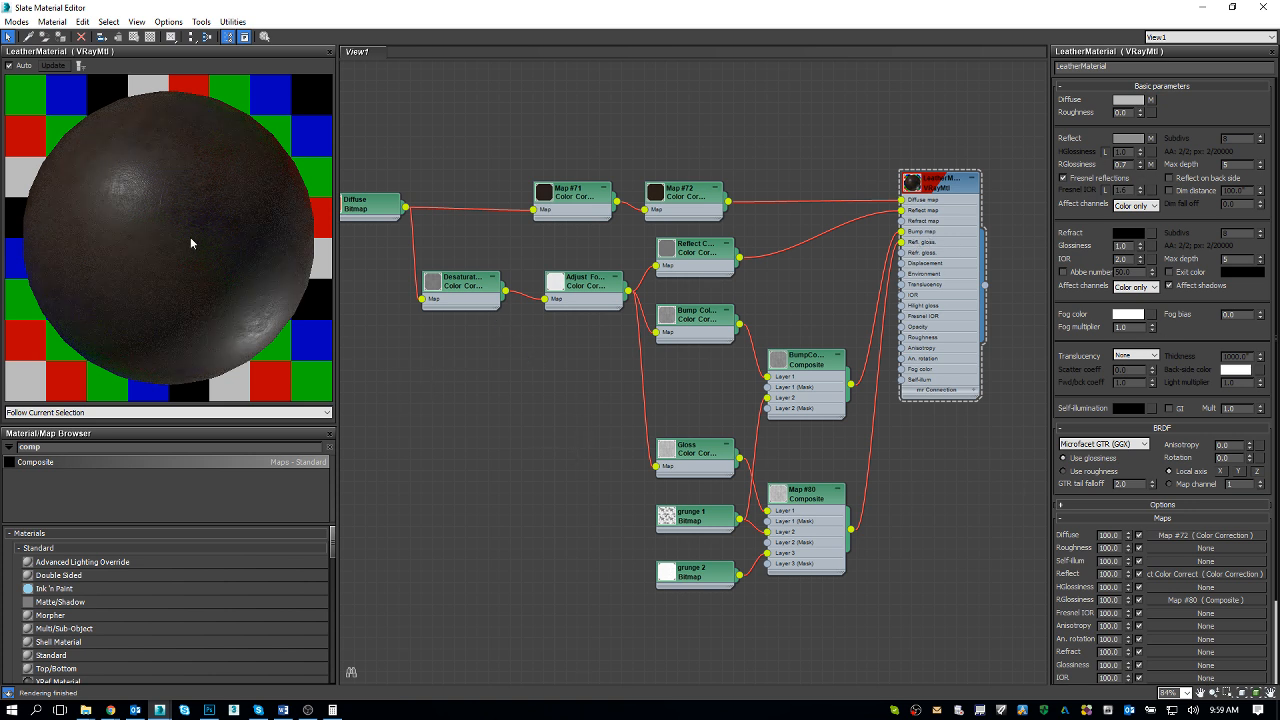
Render the sofa cushion region in the V-Ray frame buffer and inspect the updated leather at different zoom levels
double_click(638, 5)
drag(399, 195, 627, 163)
click(431, 279)
click(660, 98)
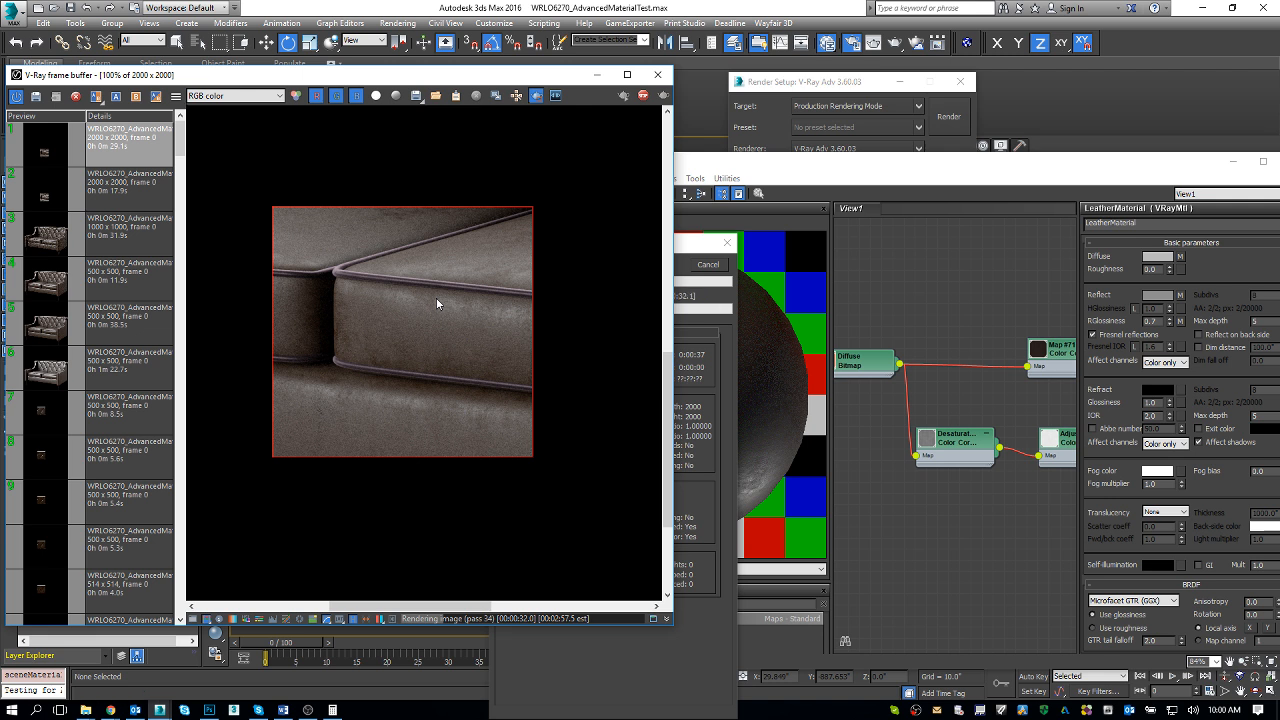
scroll(433, 410, down, 1)
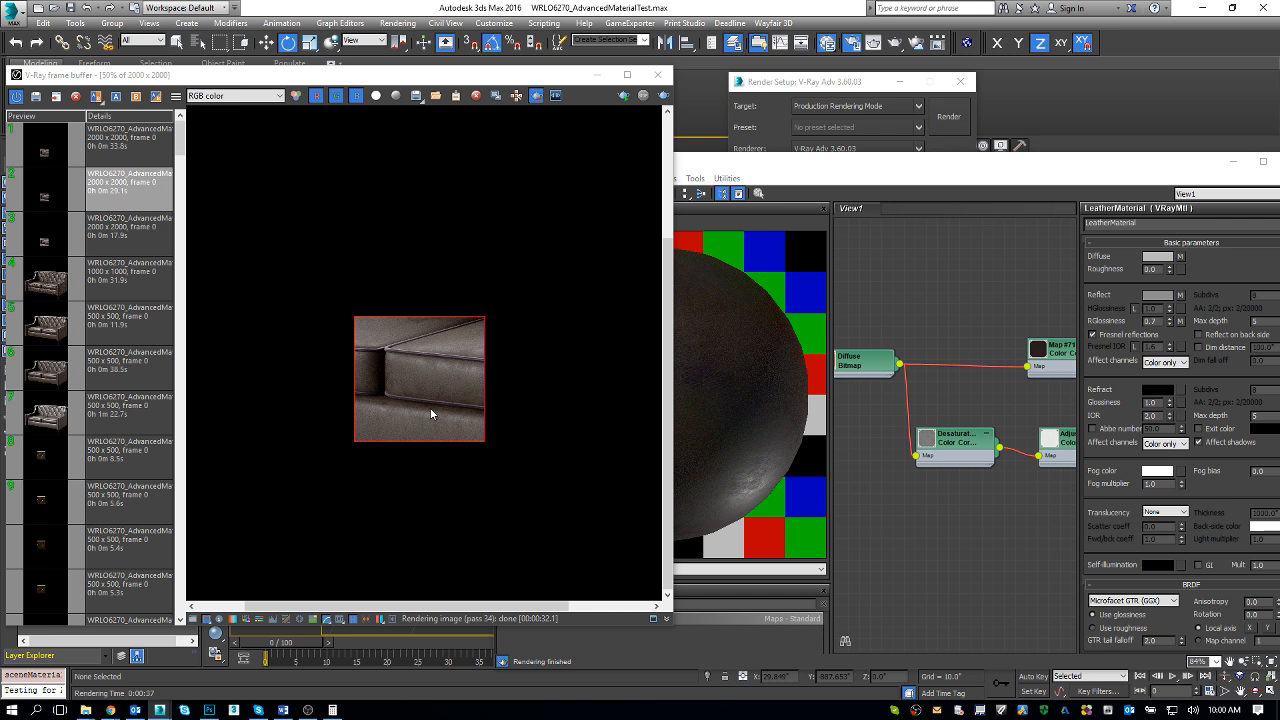
scroll(431, 413, up, 1)
Return to the full-size Slate Material Editor and review the settings of the grunge 2, grunge 1 and Gloss nodes
click(1261, 163)
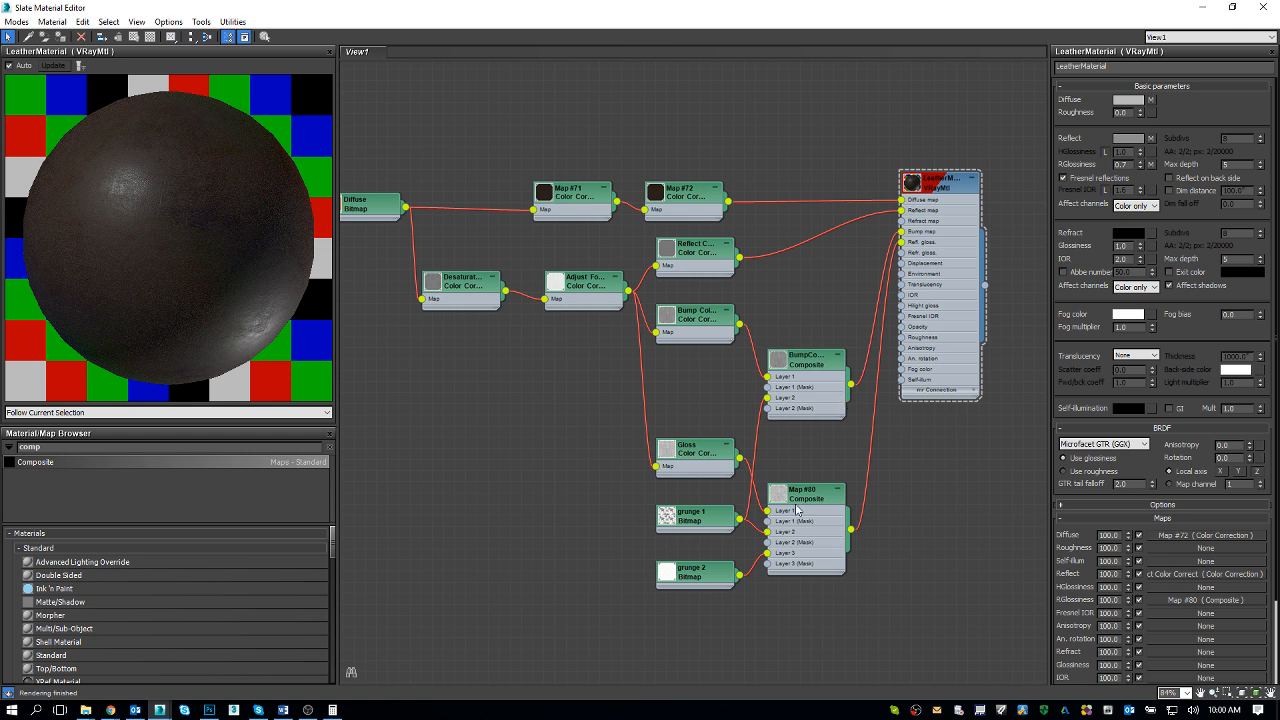
double_click(688, 526)
double_click(696, 572)
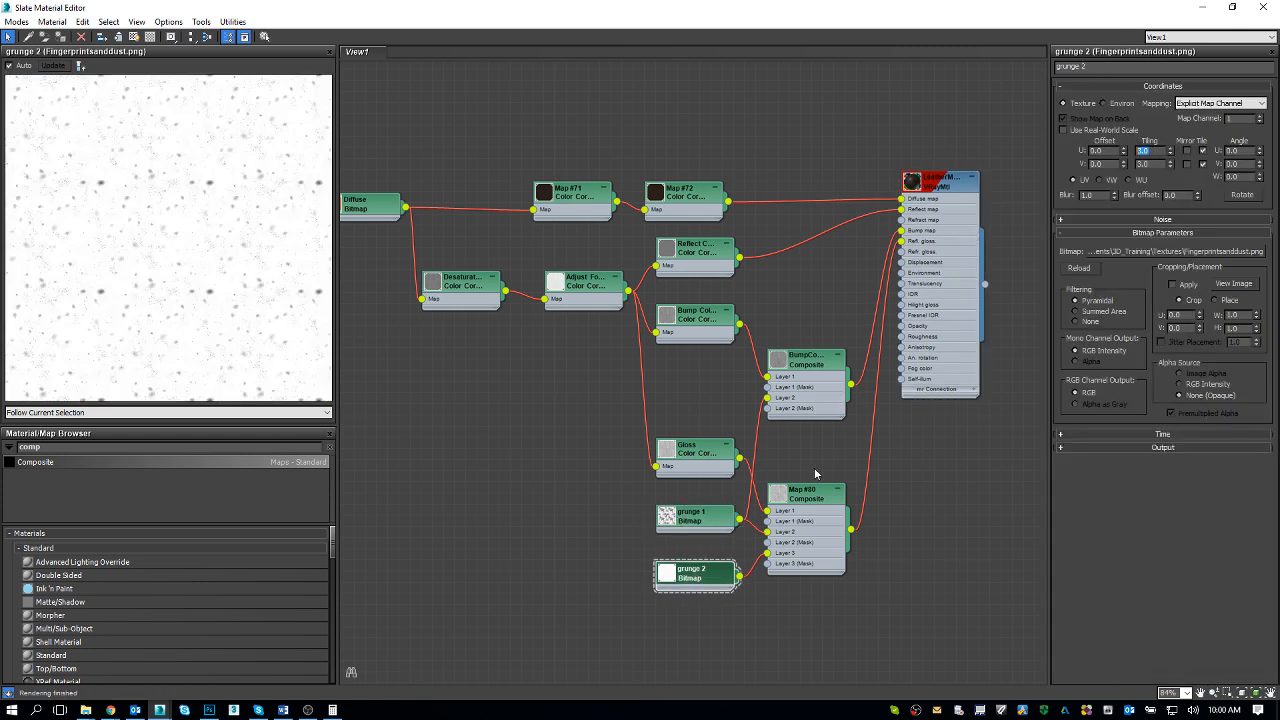
double_click(713, 515)
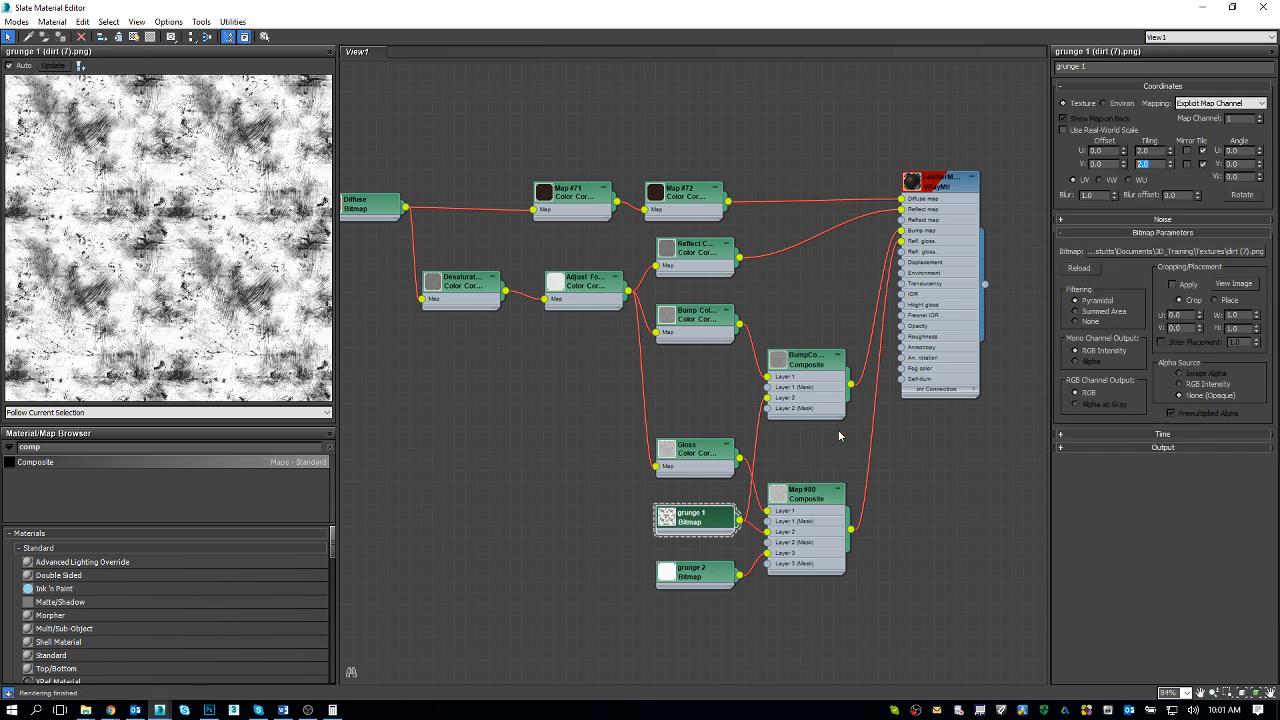
double_click(697, 448)
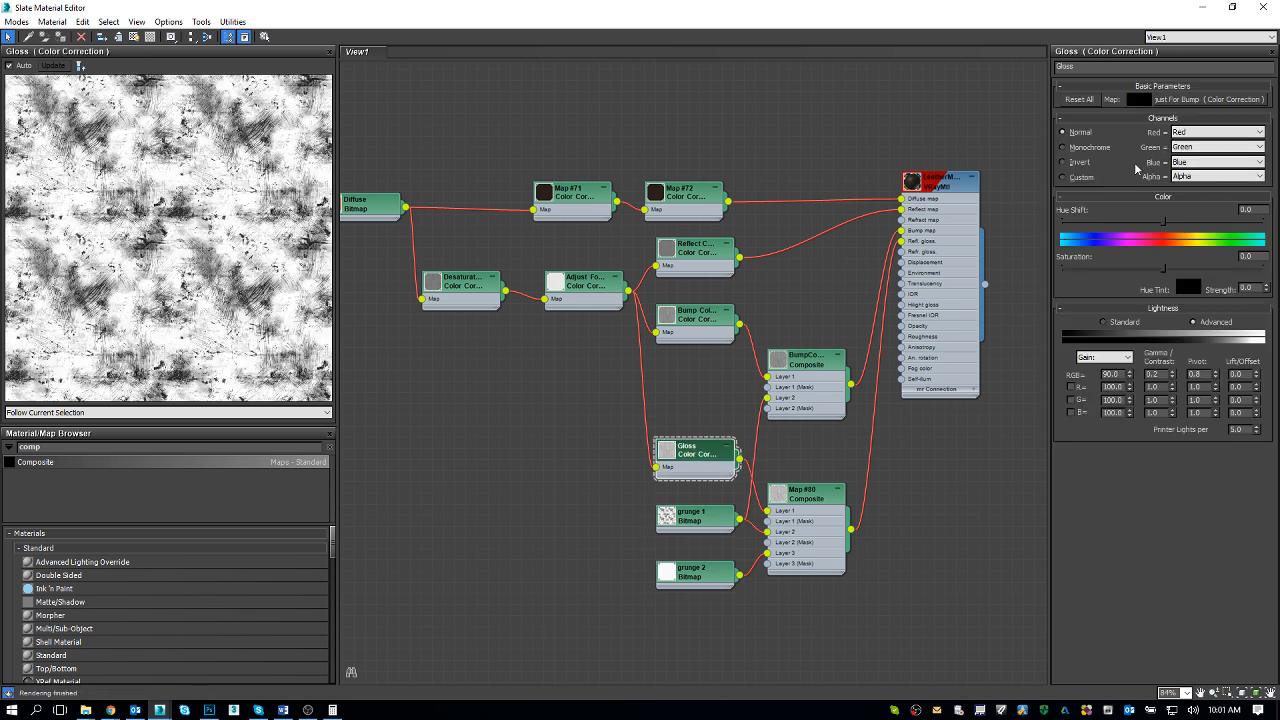
middle_drag(768, 291, 721, 221)
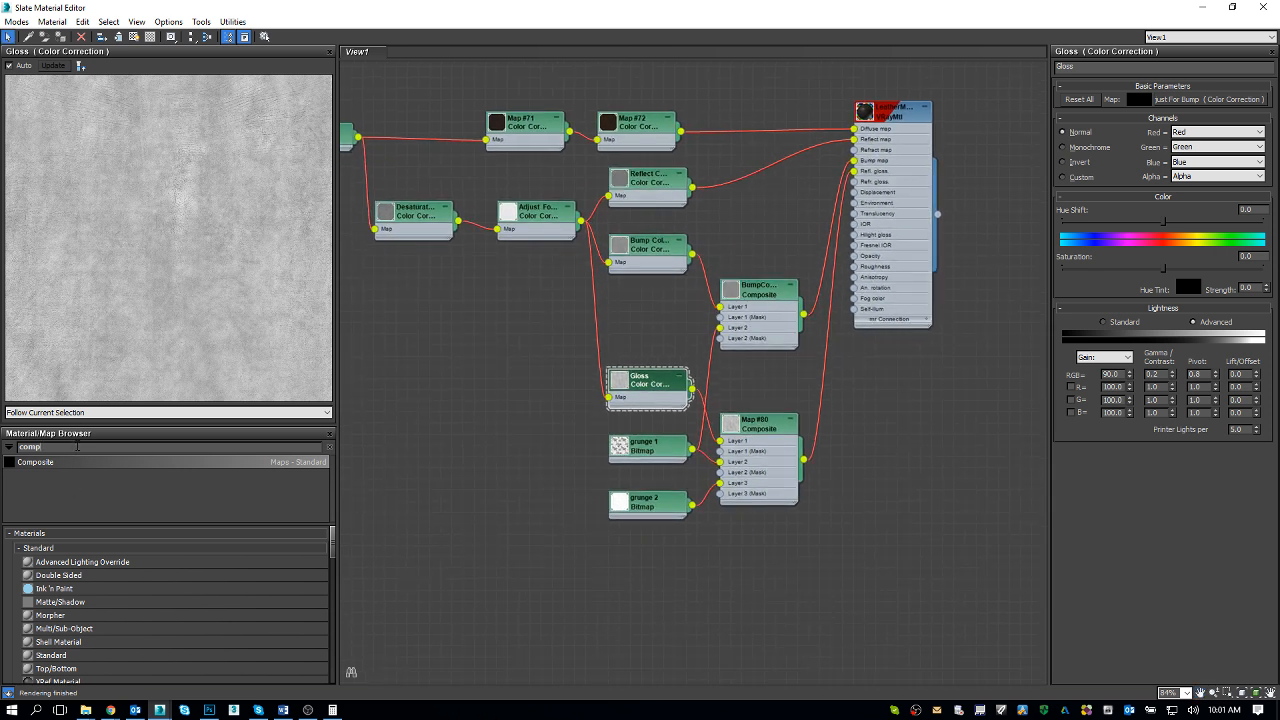
Add a new VRayMtl node to the graph below the LeatherMaterial and display its parameters
double_click(77, 447)
text(vray)
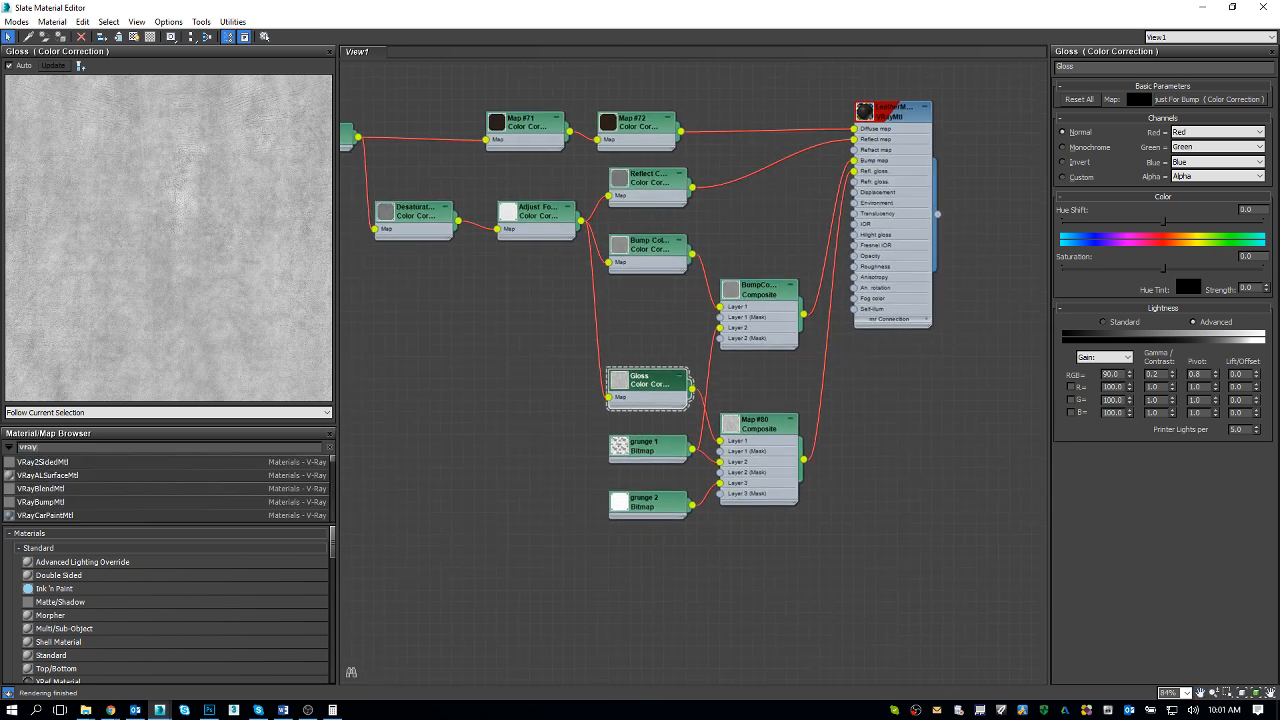
text(m)
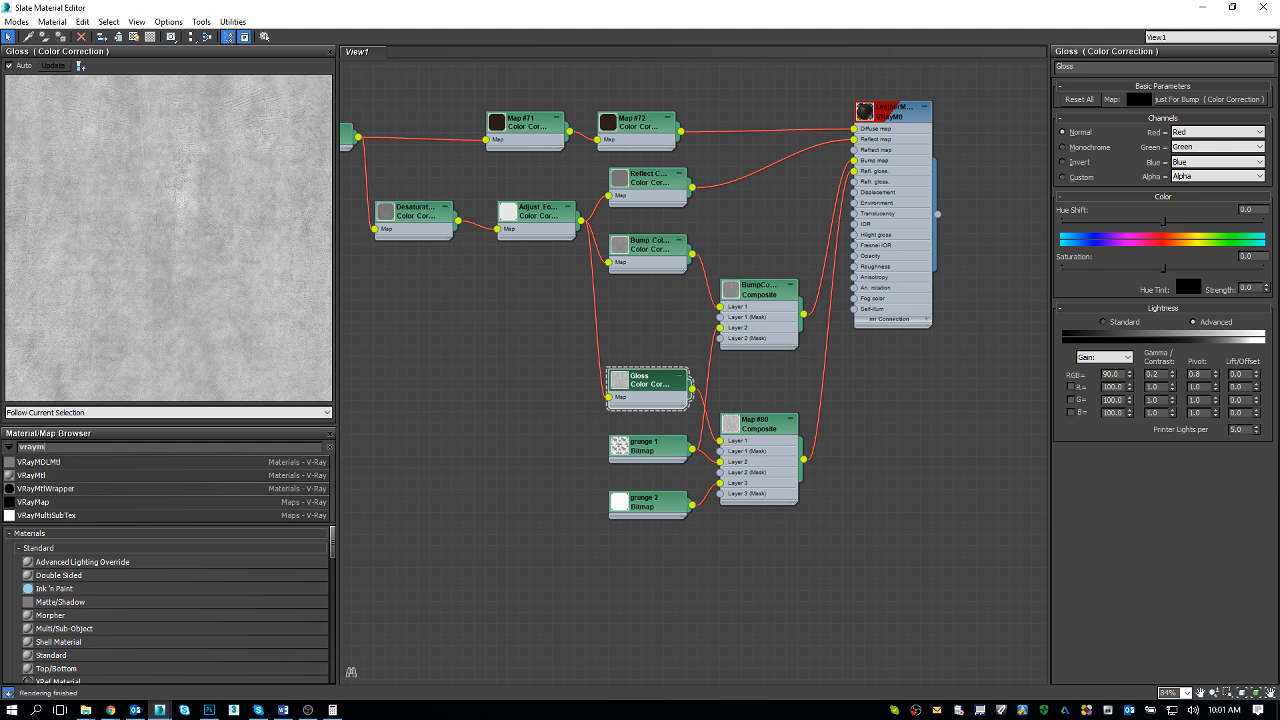
drag(852, 549, 924, 532)
middle_drag(926, 531, 832, 446)
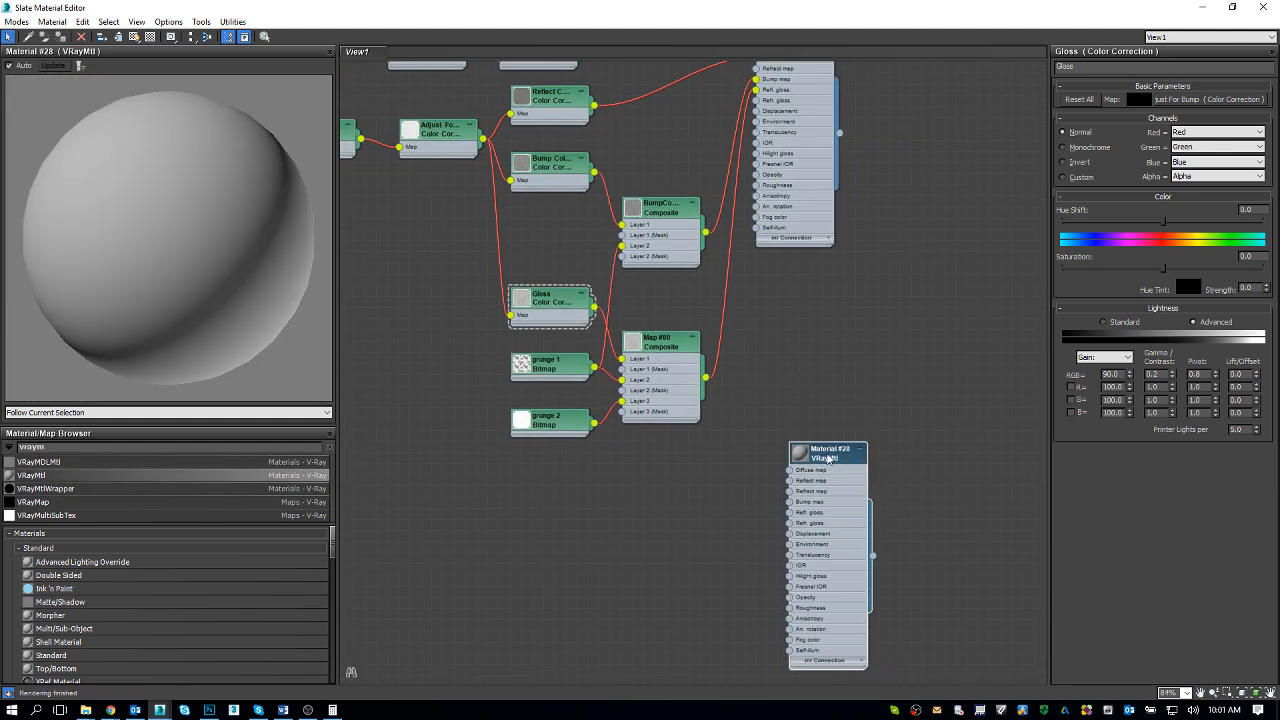
double_click(829, 452)
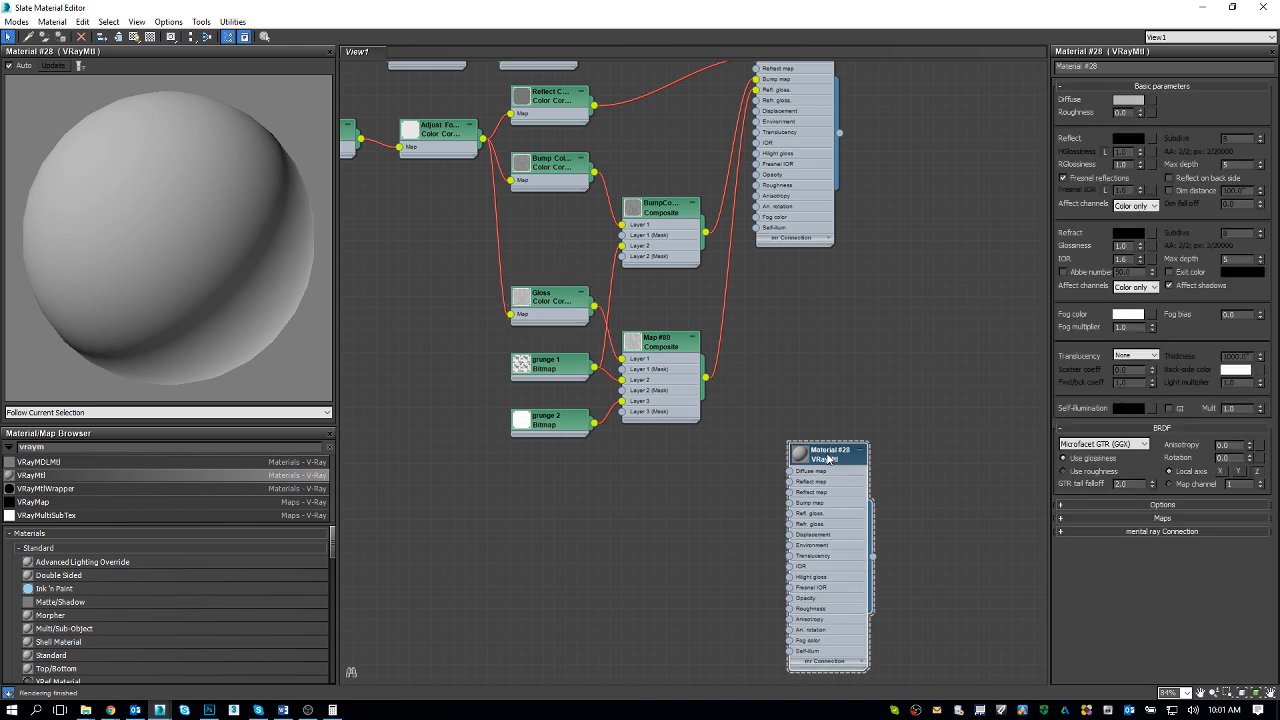
scroll(848, 291, down, 2)
mouse_move(822, 341)
middle_down()
mouse_move(848, 291)
mouse_move(825, 344)
middle_up()
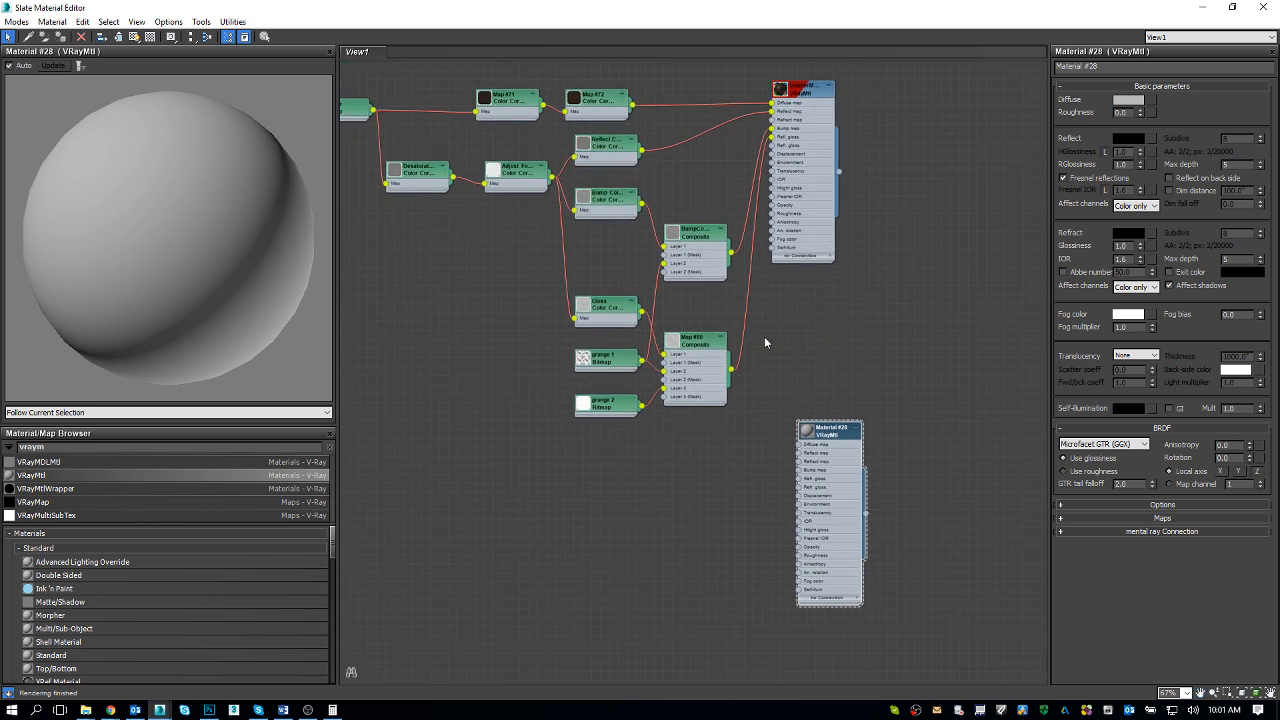
Rename the gloss Composite map as Glossy Coat and connect it to the new VRayMtl's reflection glossiness input
double_click(608, 308)
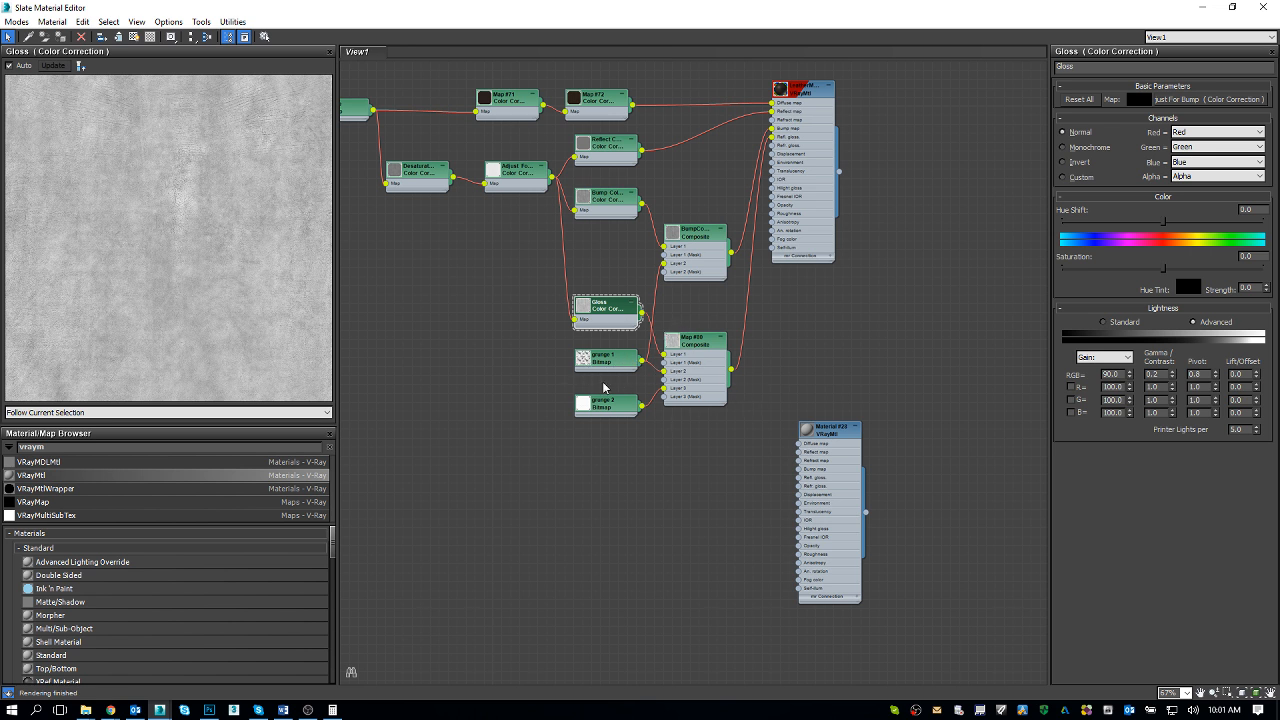
click(689, 347)
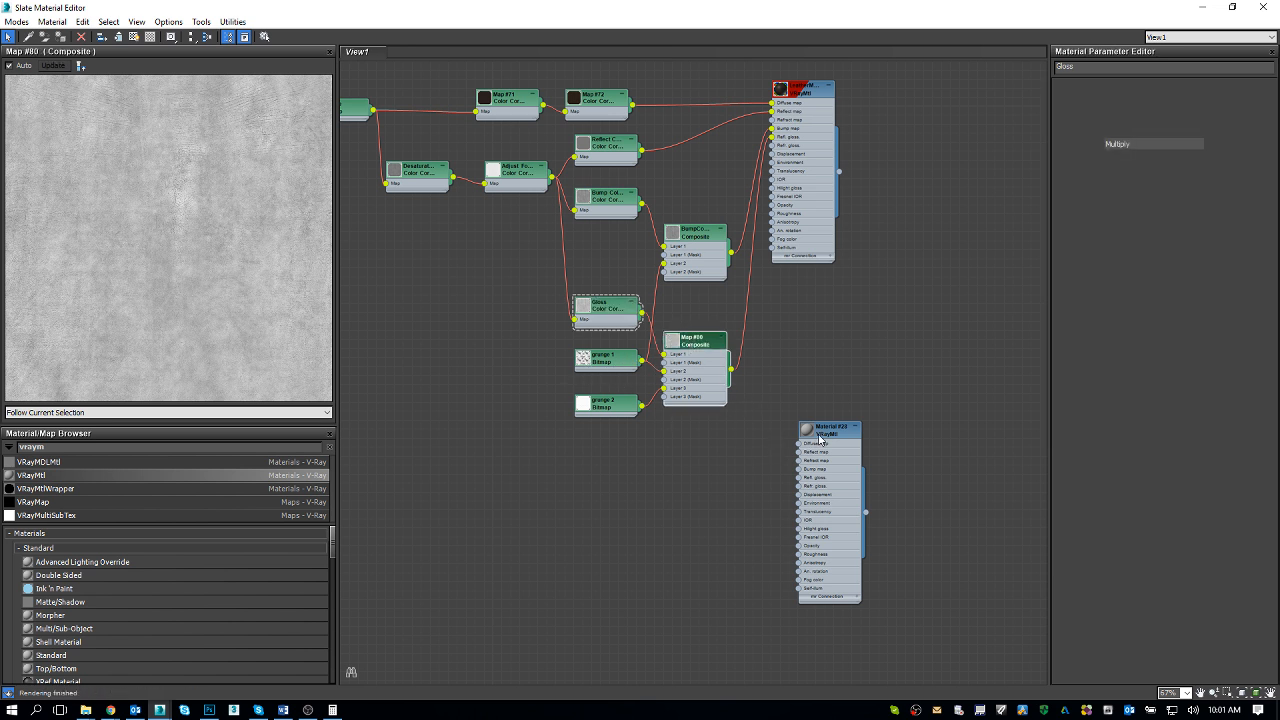
drag(827, 440, 818, 422)
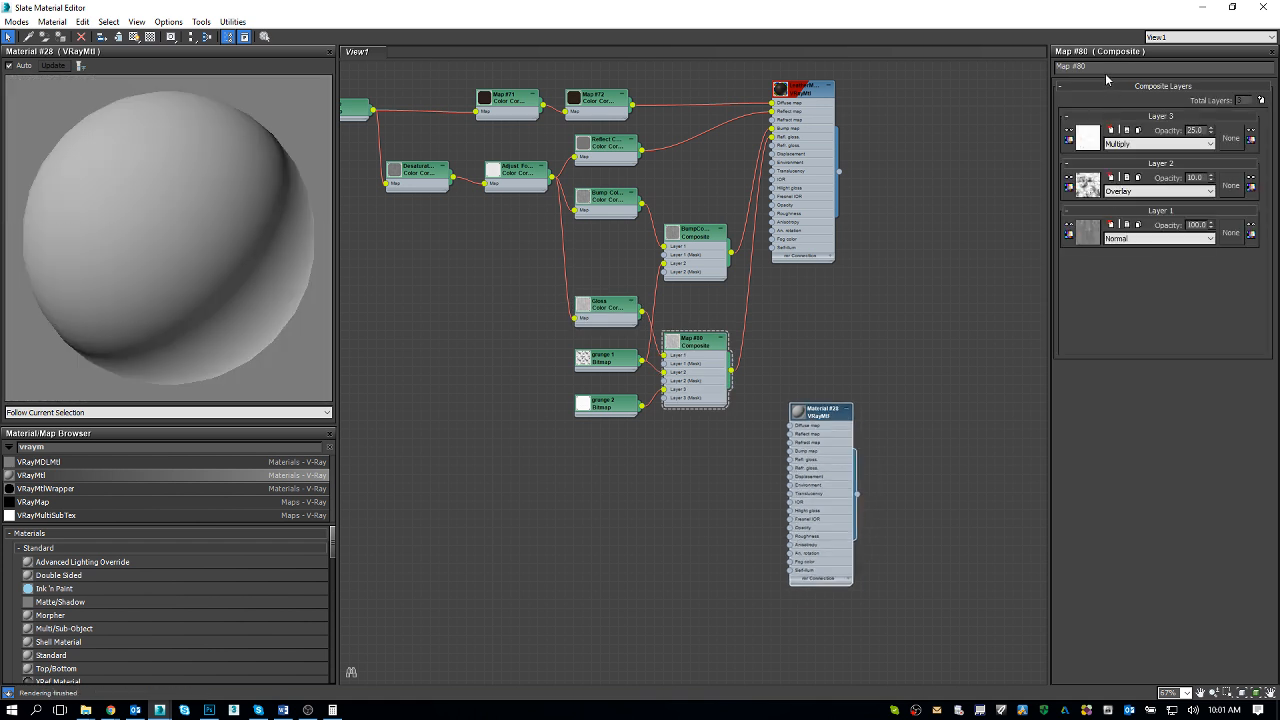
text(Glossy Coat)
key(Return)
drag(731, 371, 790, 462)
key(ctrl+p)
drag(589, 282, 586, 297)
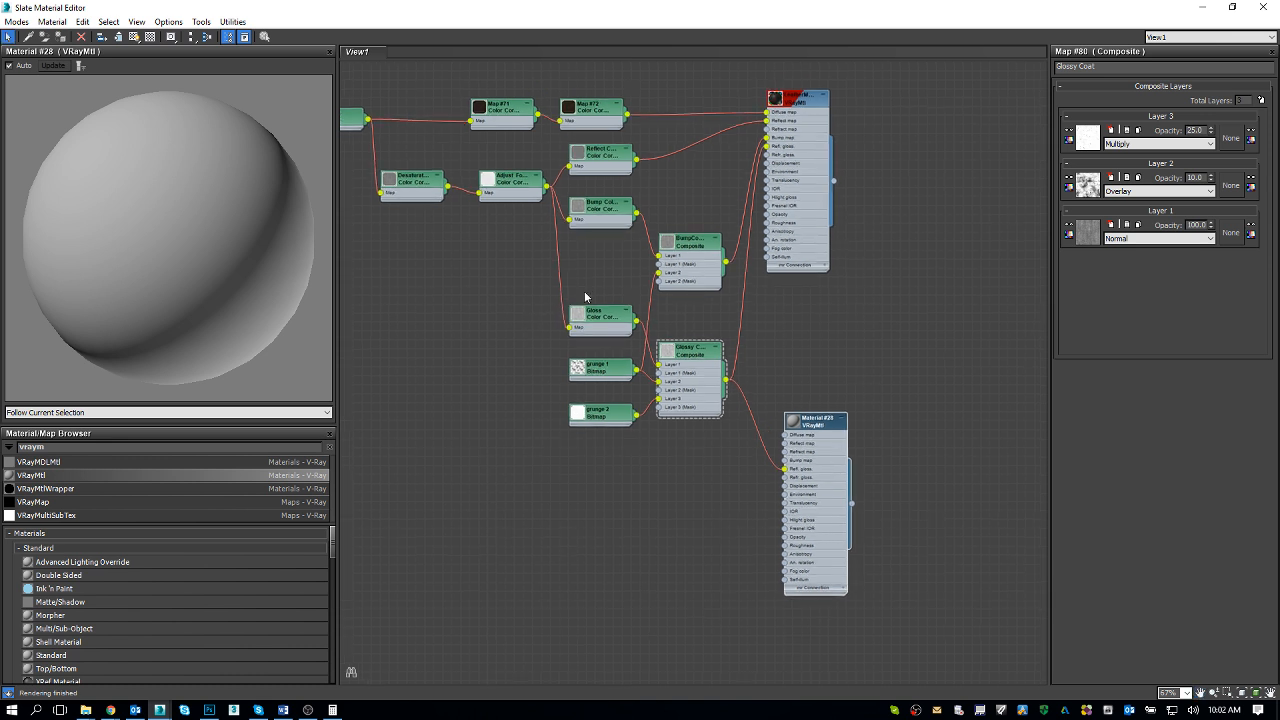
Set the new VRayMtl's refraction IOR to 2.0 and its reflection colour to a neutral grey of value 133
double_click(826, 430)
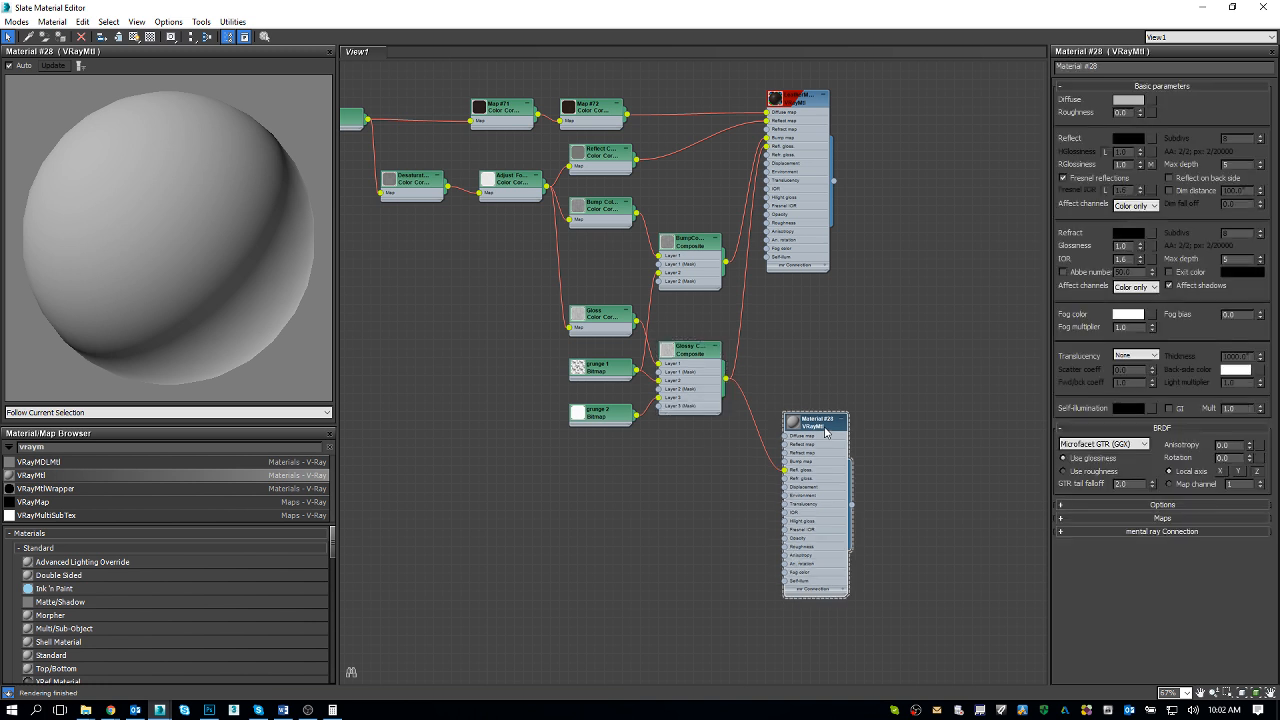
double_click(665, 355)
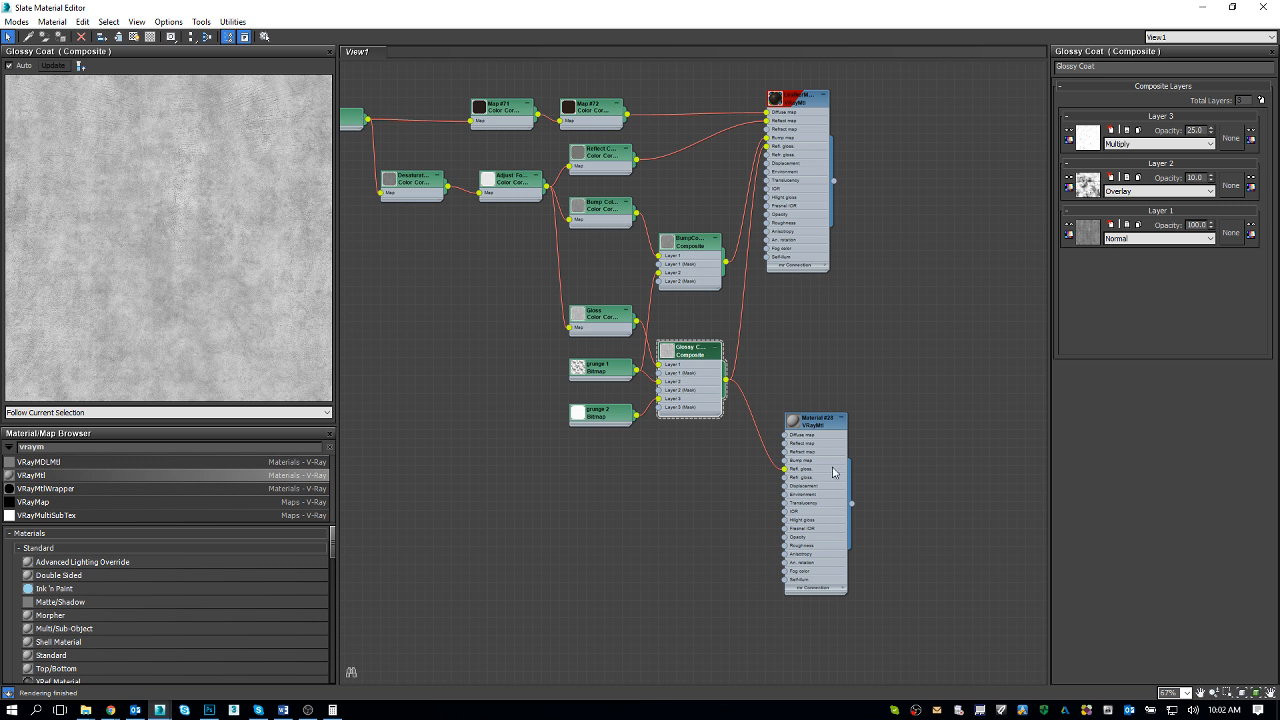
double_click(823, 428)
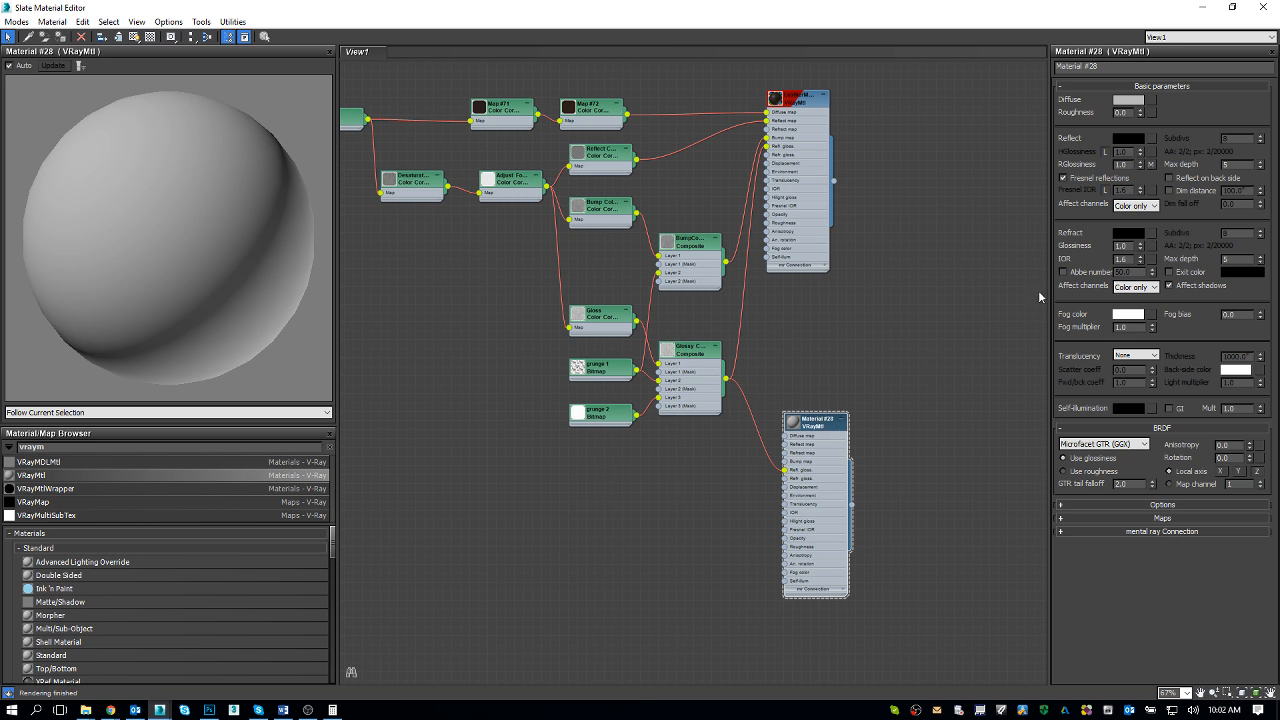
double_click(1121, 259)
text(2.0)
key(Return)
click(1134, 141)
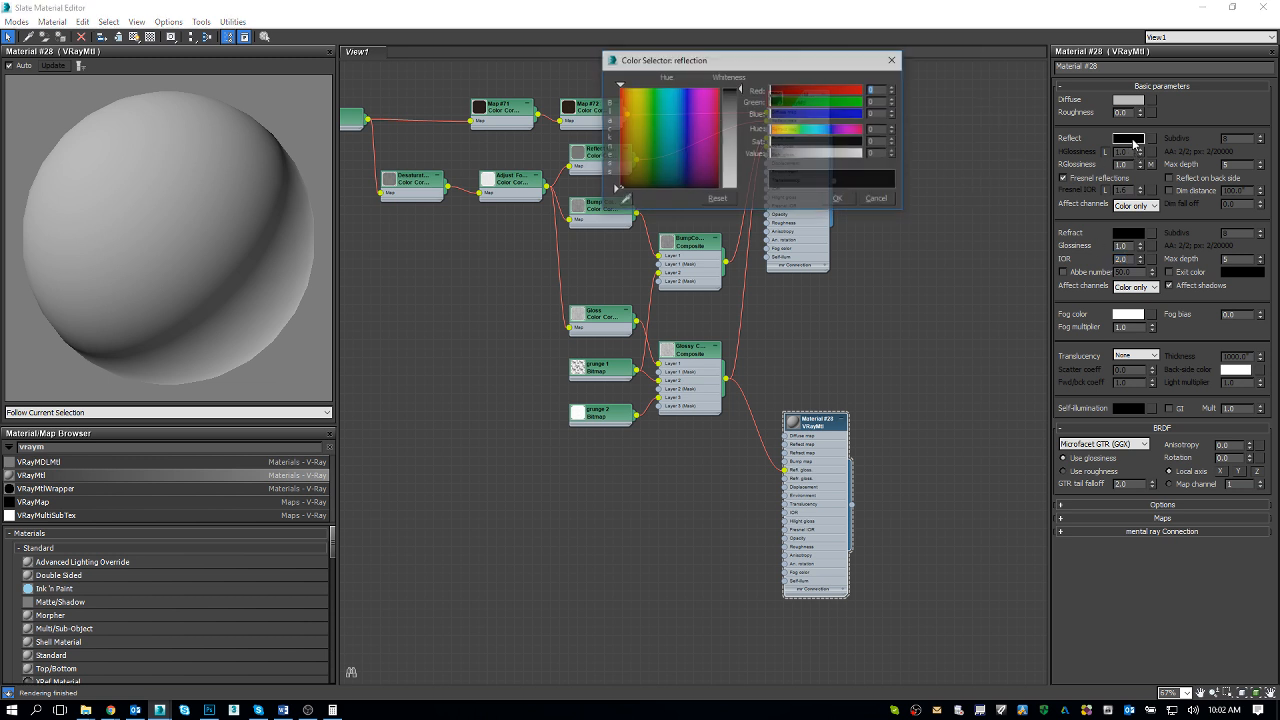
click(735, 140)
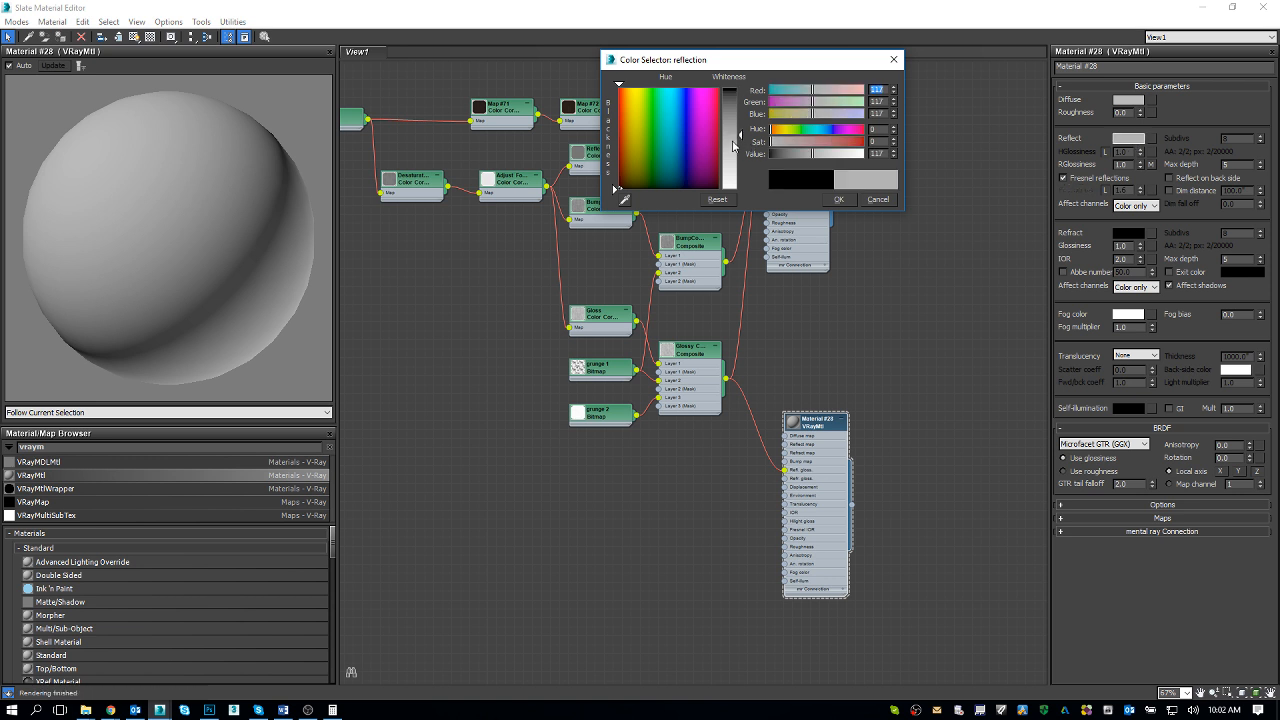
click(734, 147)
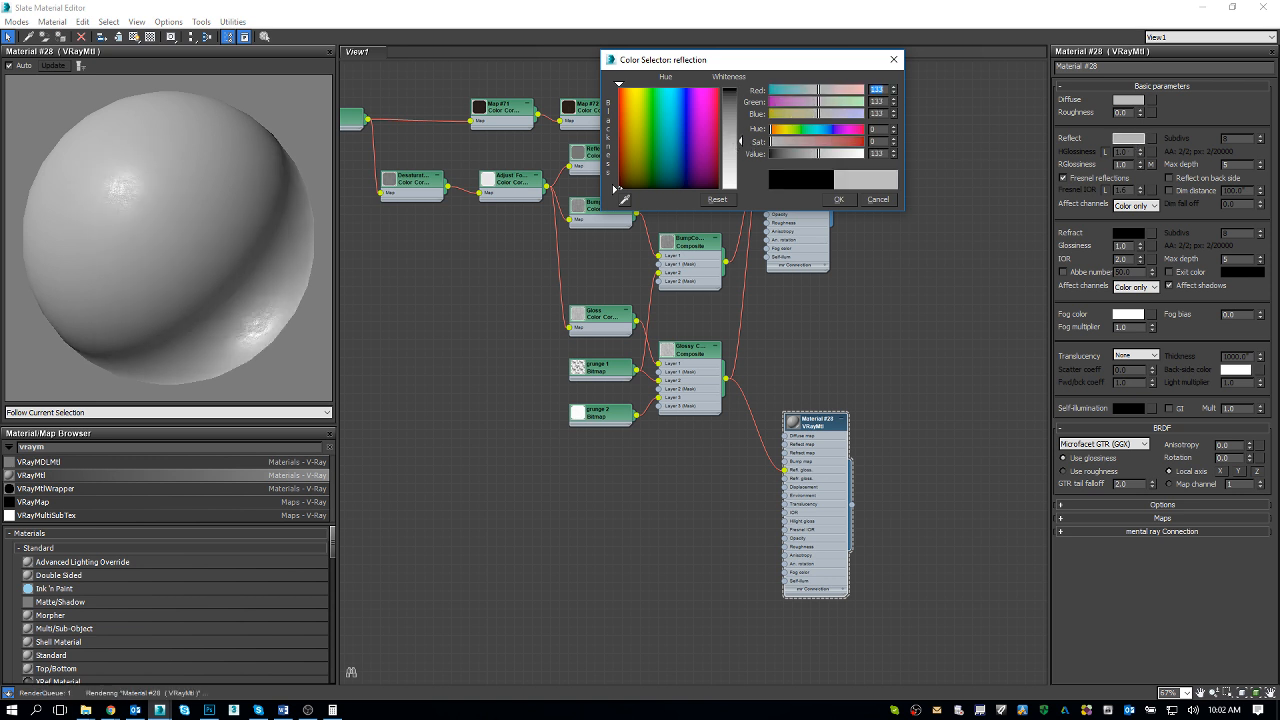
click(838, 199)
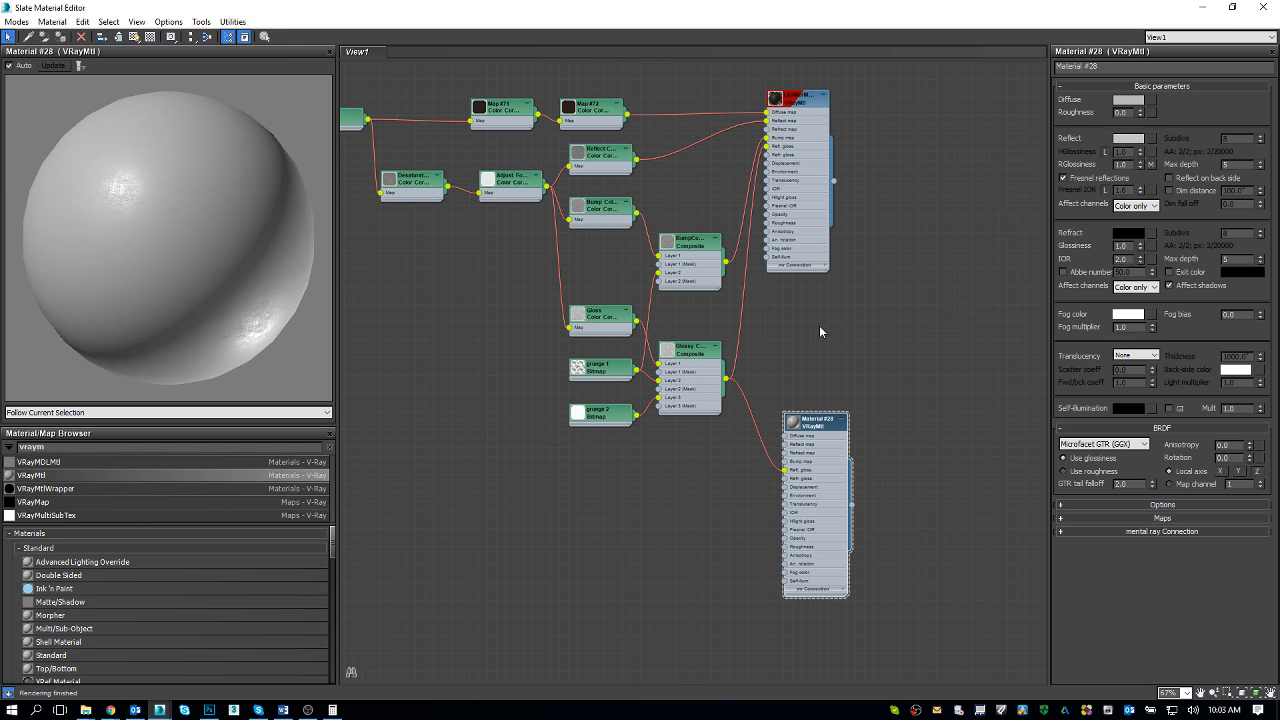
Move BumpComposite slightly down and connect the grunge 1 bitmap to the new VRayMtl's Bump map input
drag(697, 247, 697, 265)
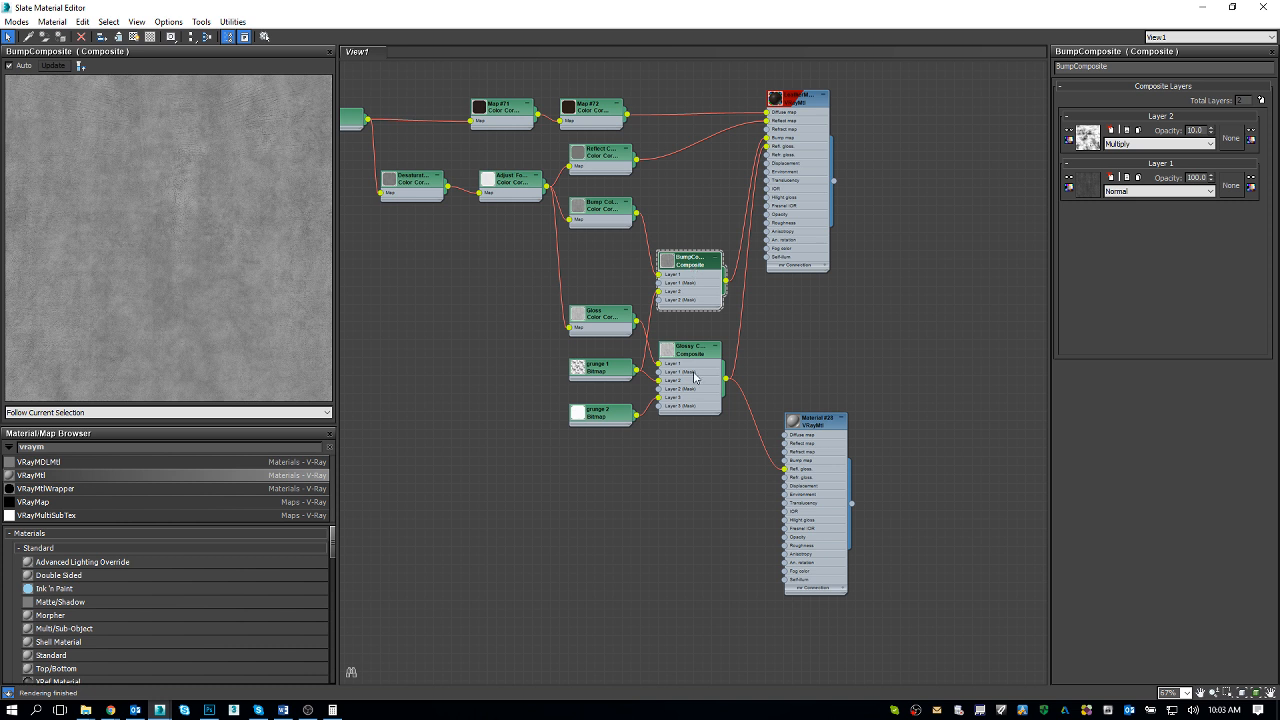
double_click(608, 370)
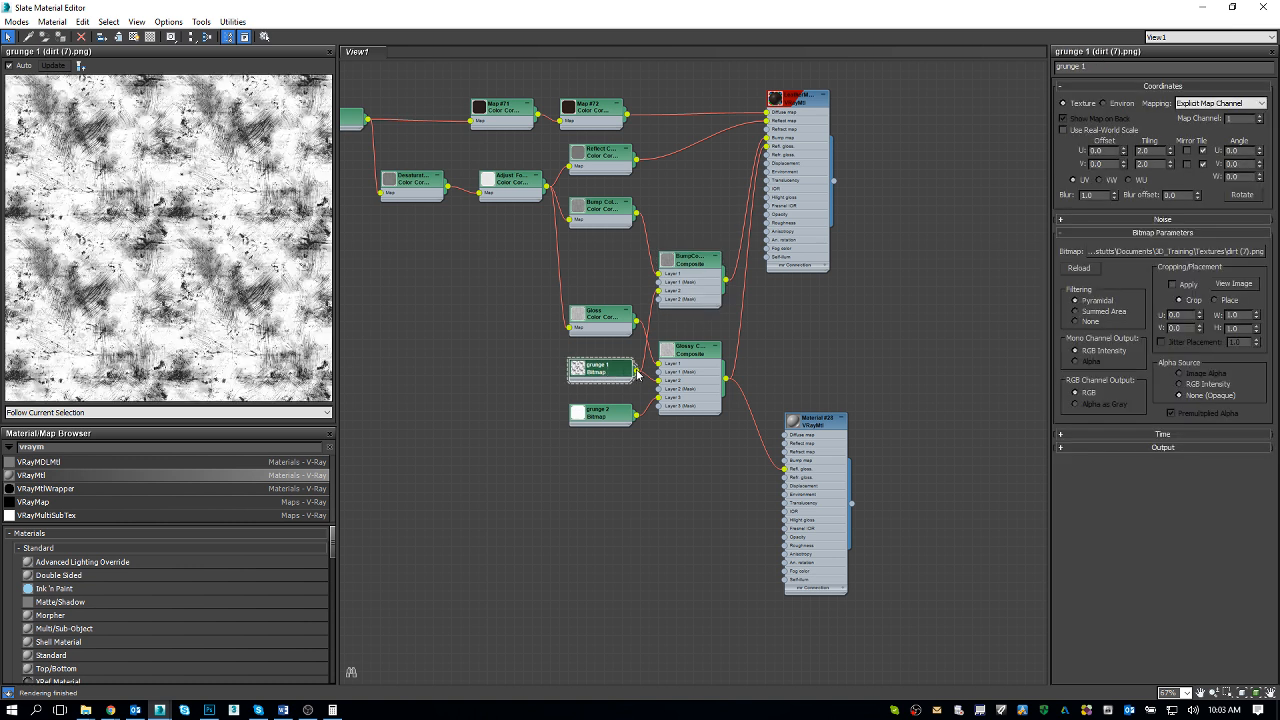
drag(638, 371, 785, 468)
Set the new VRayMtl's bump map amount to 2, after trying 5
double_click(816, 422)
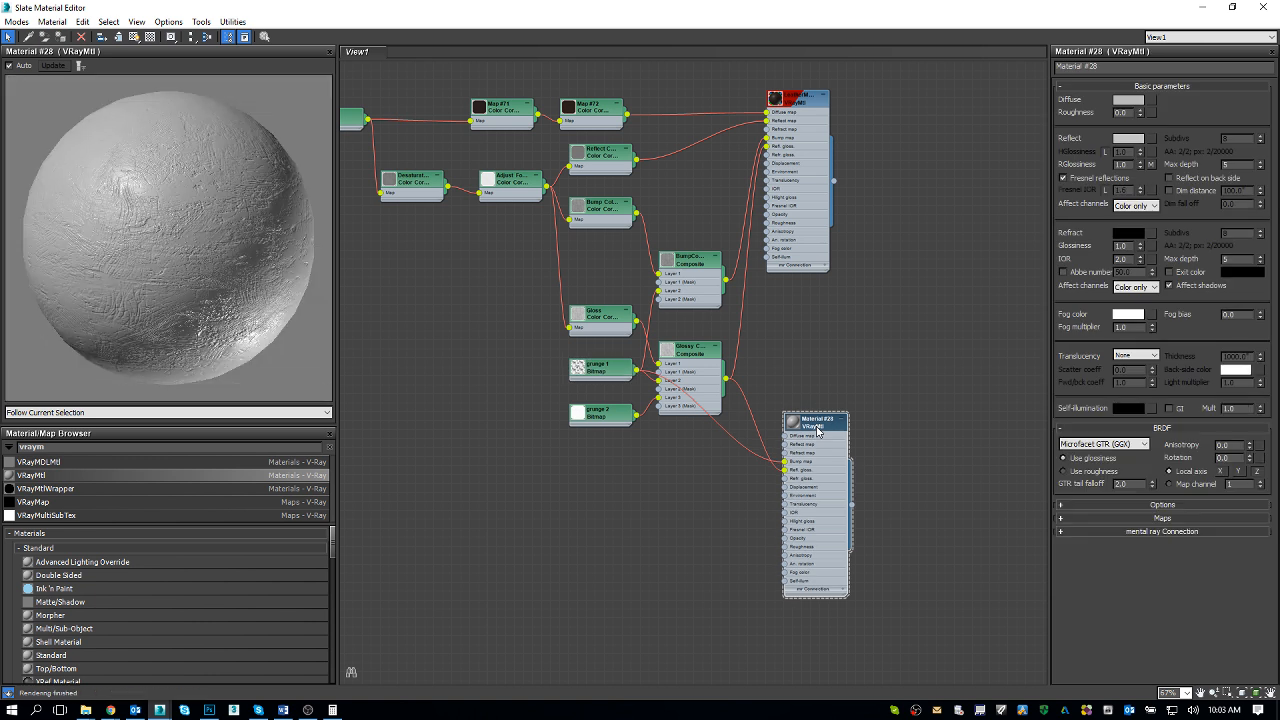
click(1148, 519)
scroll(1134, 533, down, 3)
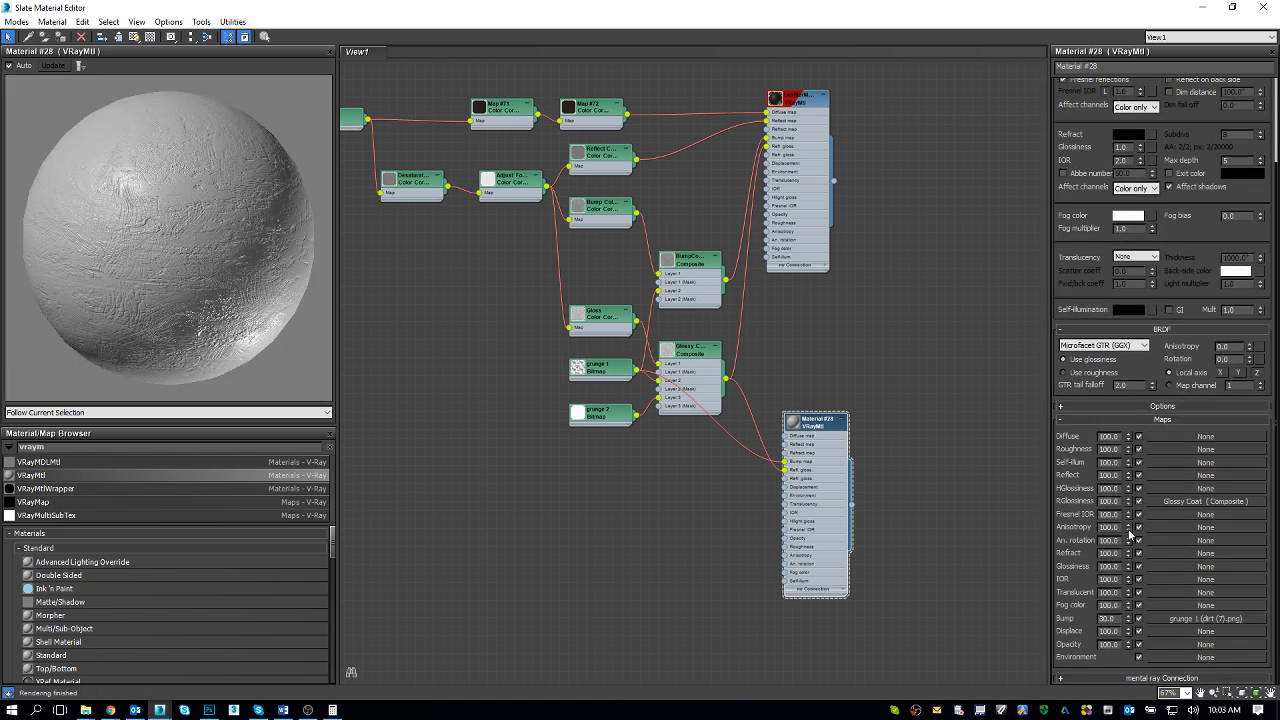
double_click(1107, 619)
text(5)
key(Return)
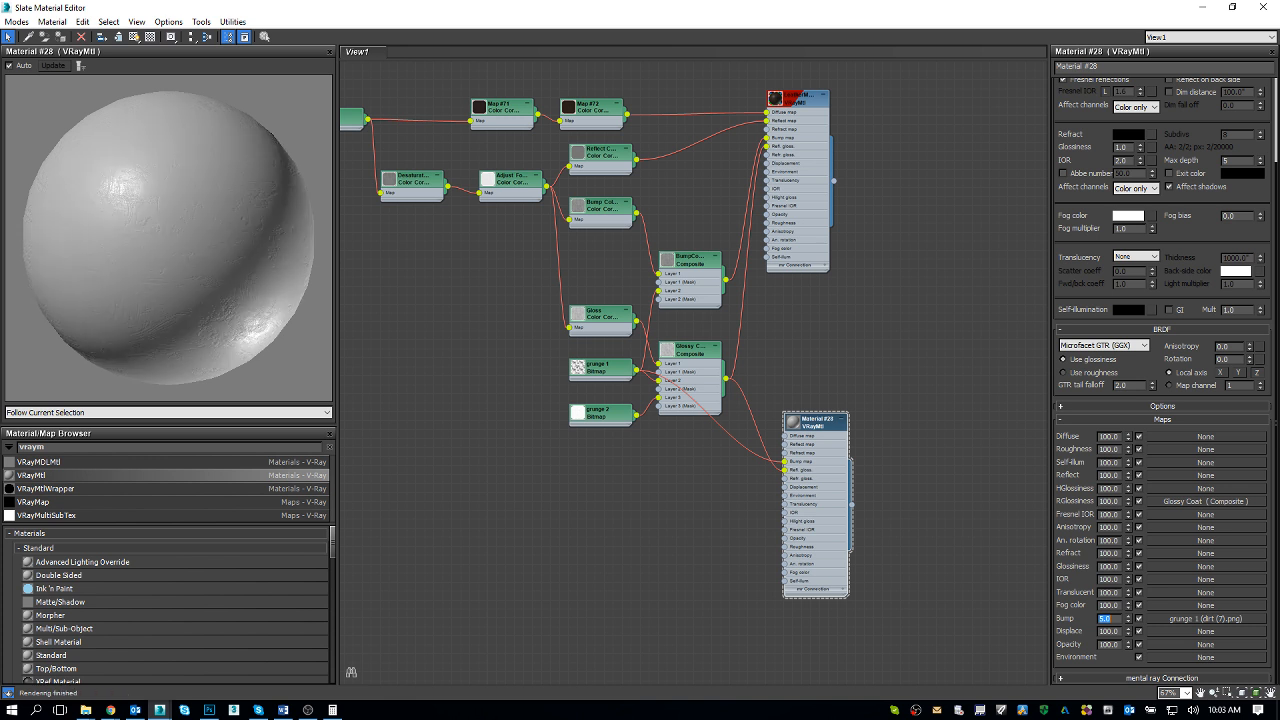
text(2)
key(Return)
Set the LeatherMaterial's refraction IOR to 1.6
click(805, 103)
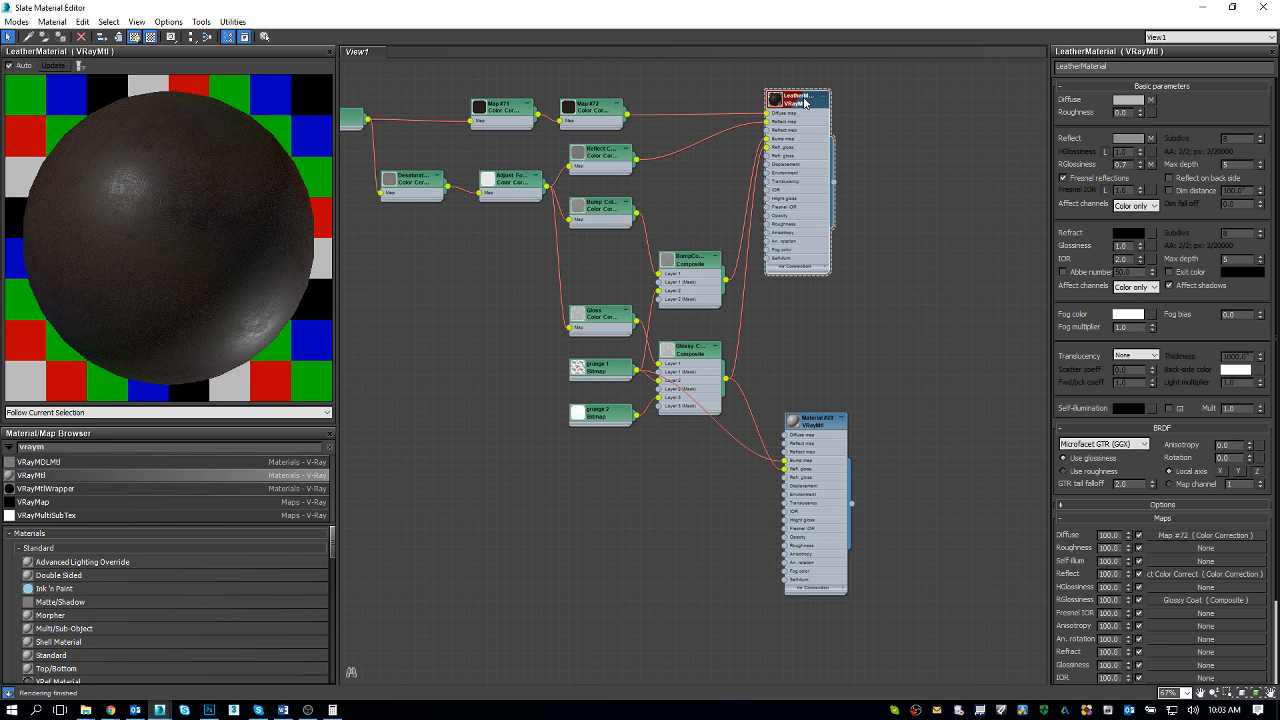
double_click(1121, 259)
text(1.6)
key(Return)
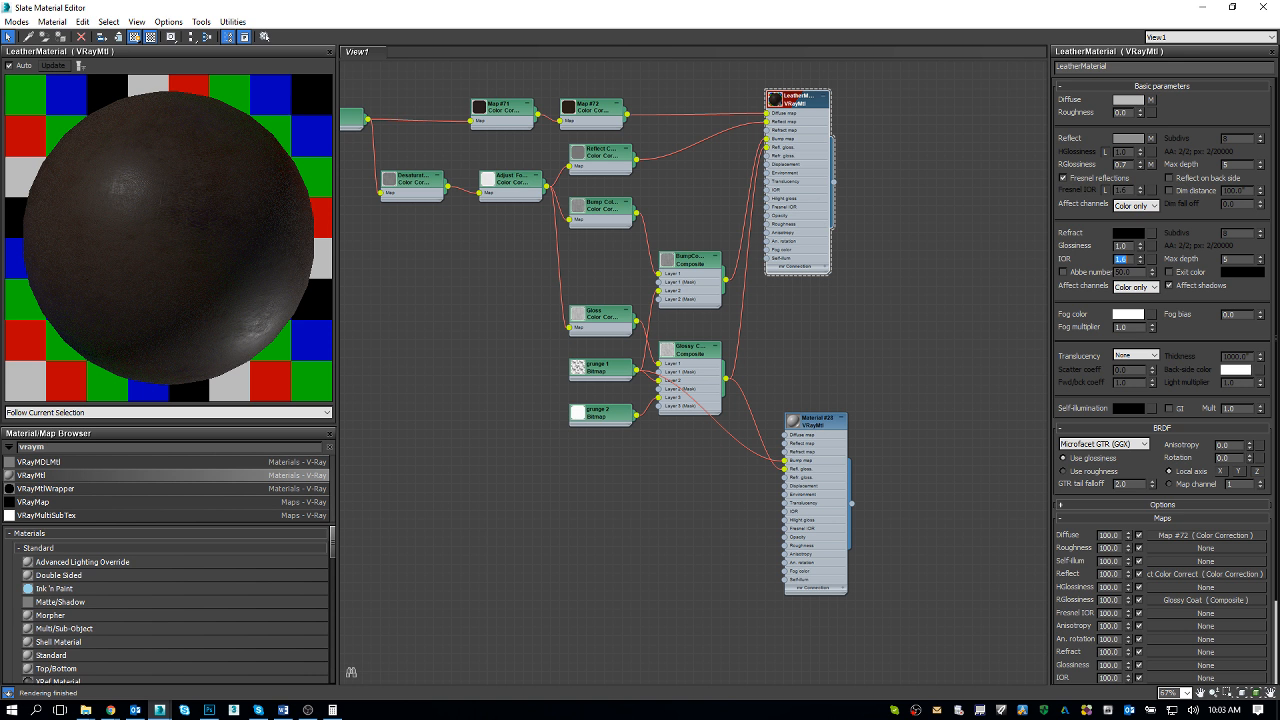
Connect Bump Color Correct and Gloss directly to the LeatherMaterial's bump and reflection glossiness inputs, and review both materials' parameters
middle_drag(637, 218, 606, 268)
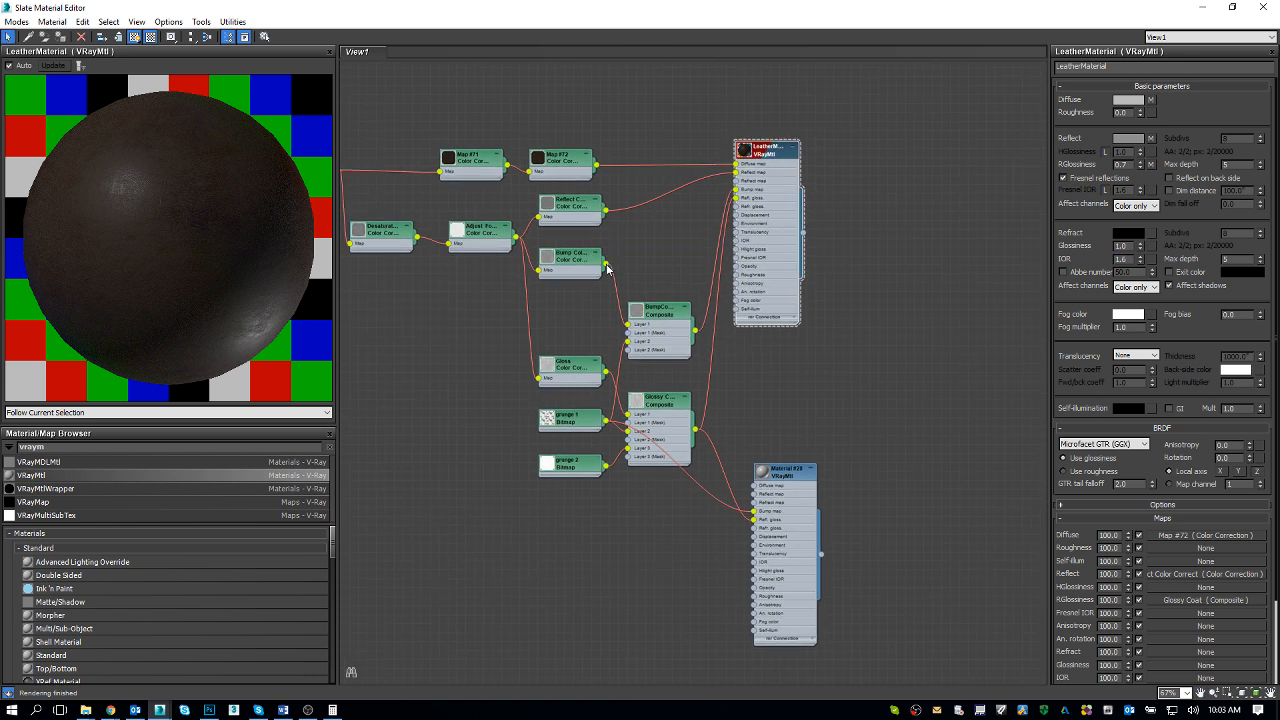
drag(606, 265, 737, 193)
double_click(574, 263)
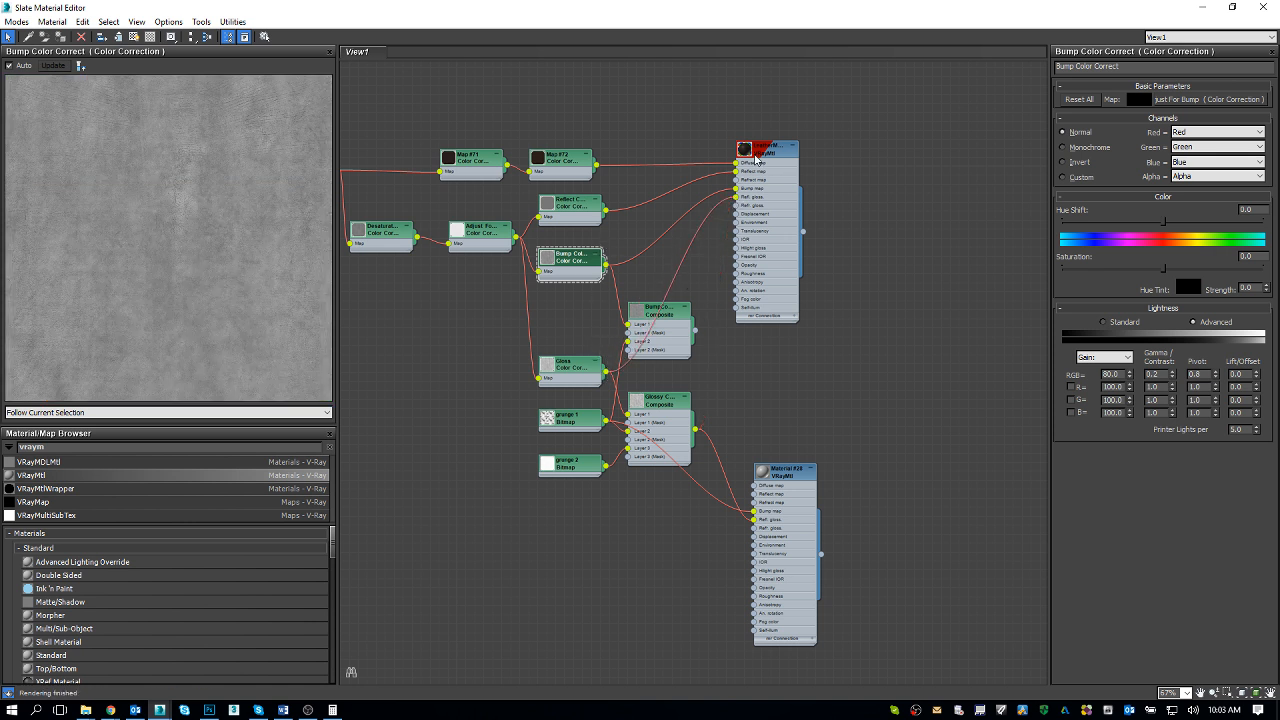
double_click(757, 158)
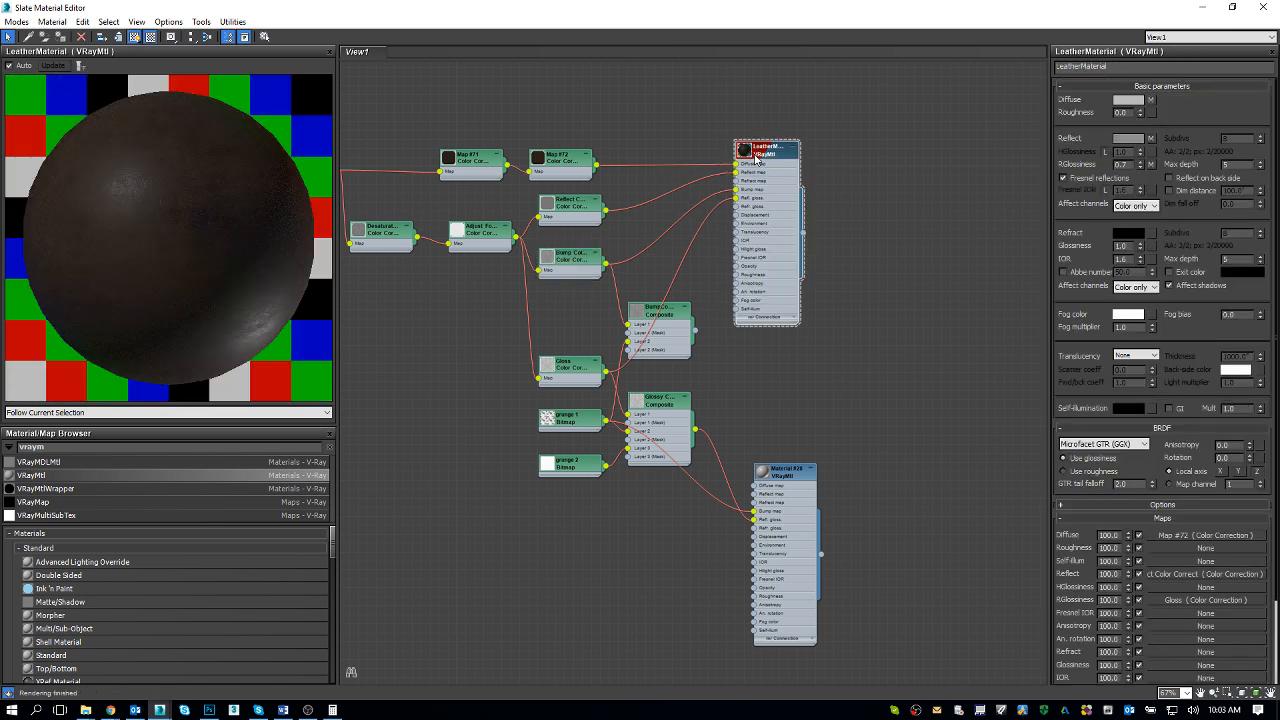
double_click(778, 478)
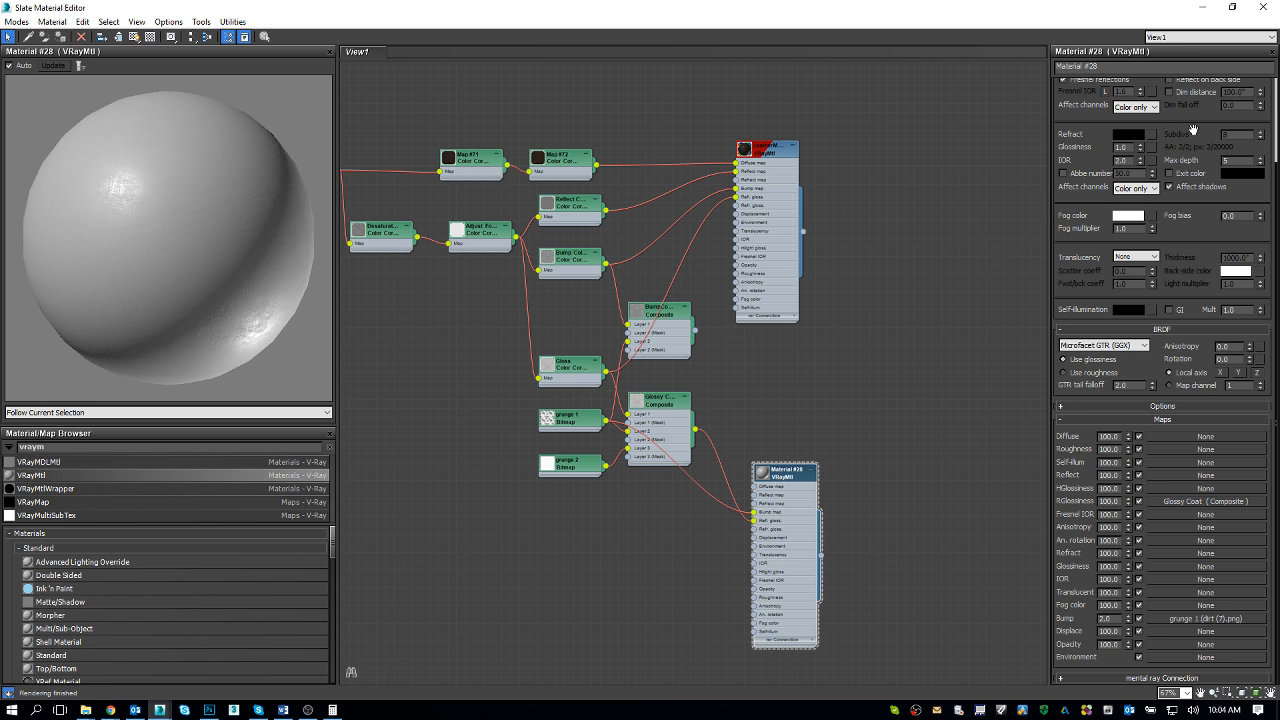
scroll(1196, 290, up, 3)
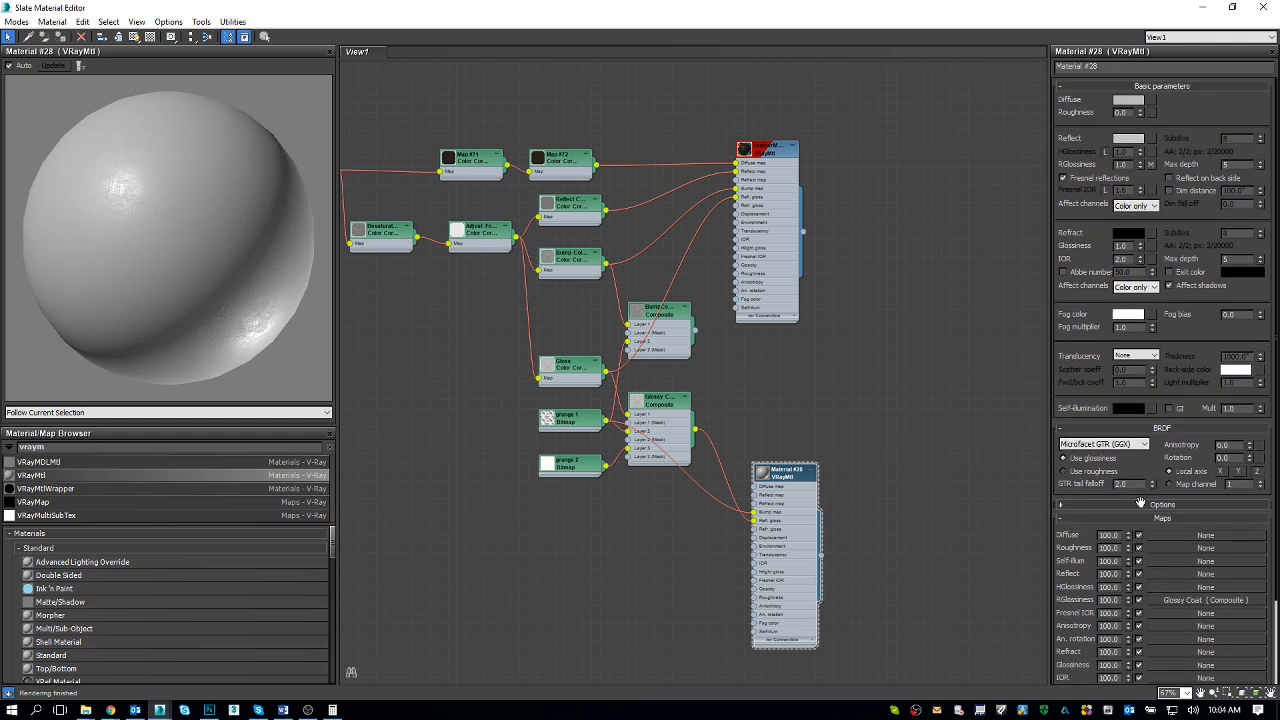
Find VRayBlendMtl in the material browser and add it to the graph beside the two VRayMtl nodes
click(115, 447)
text(vray)
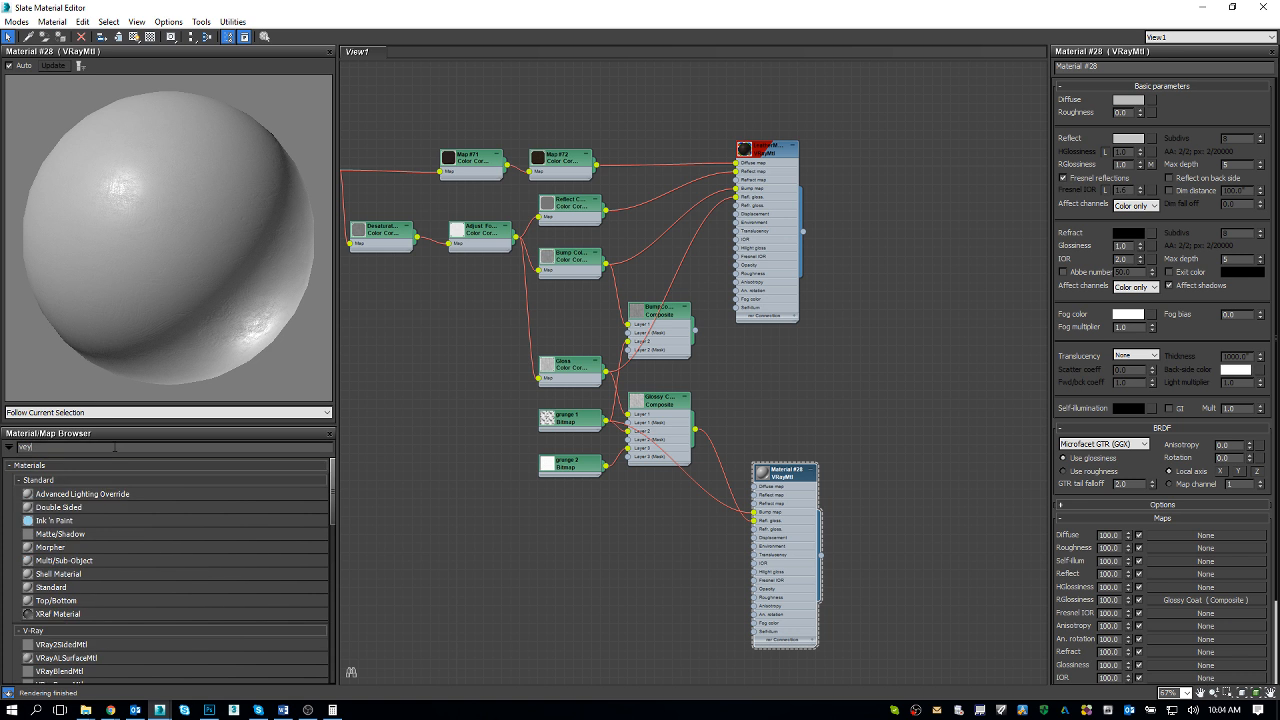
text(b)
drag(77, 461, 950, 350)
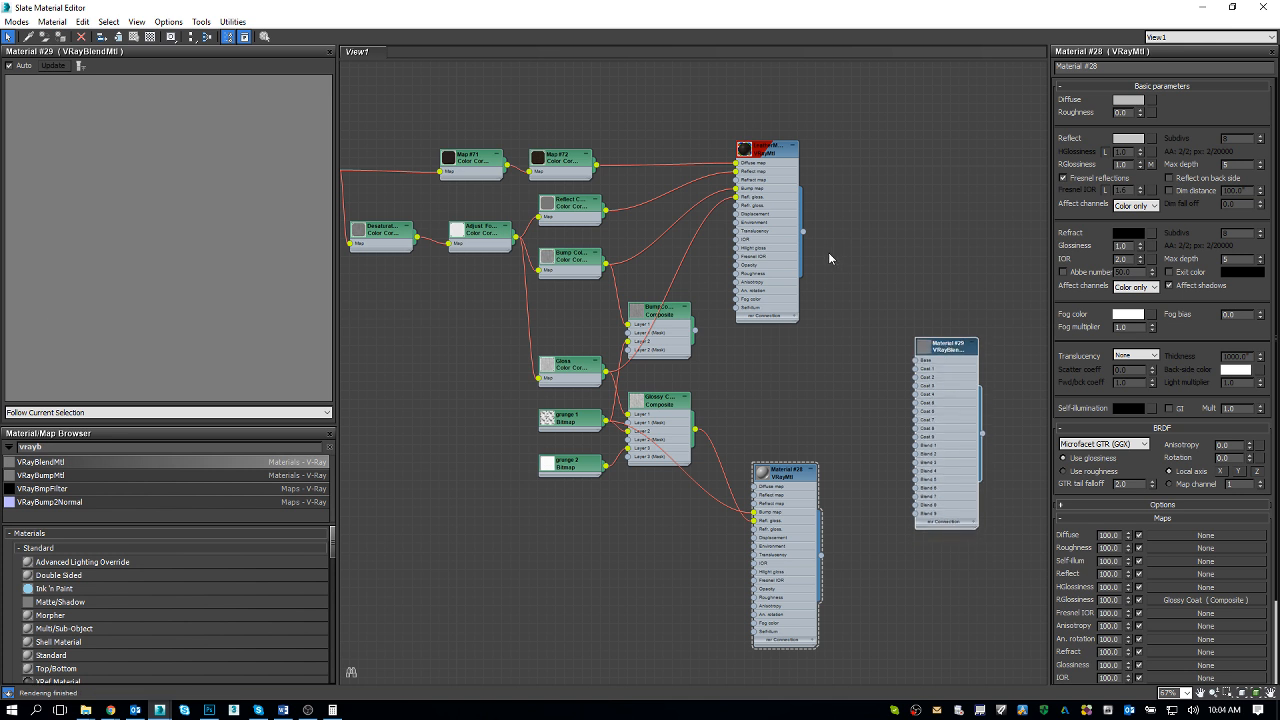
Connect the LeatherMaterial to the VRayBlendMtl's Base input and the new VRayMtl to its Coat 1 input
drag(803, 232, 912, 358)
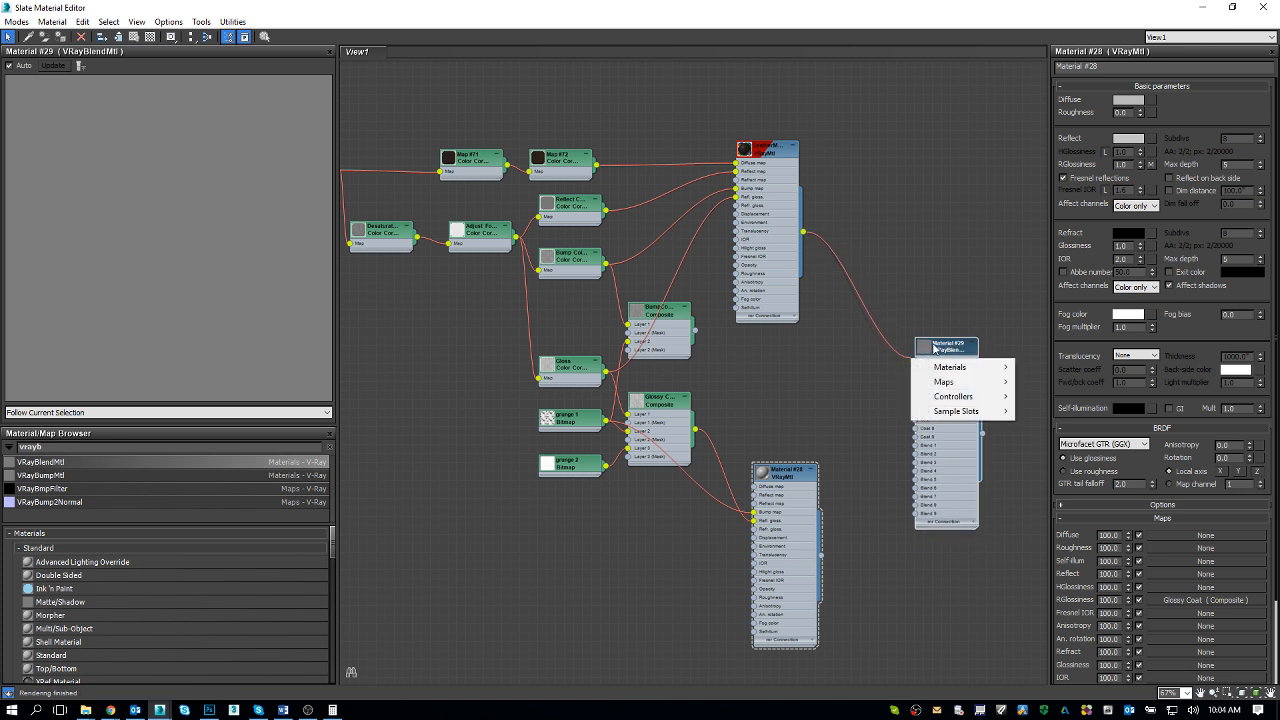
click(933, 344)
drag(803, 236, 918, 359)
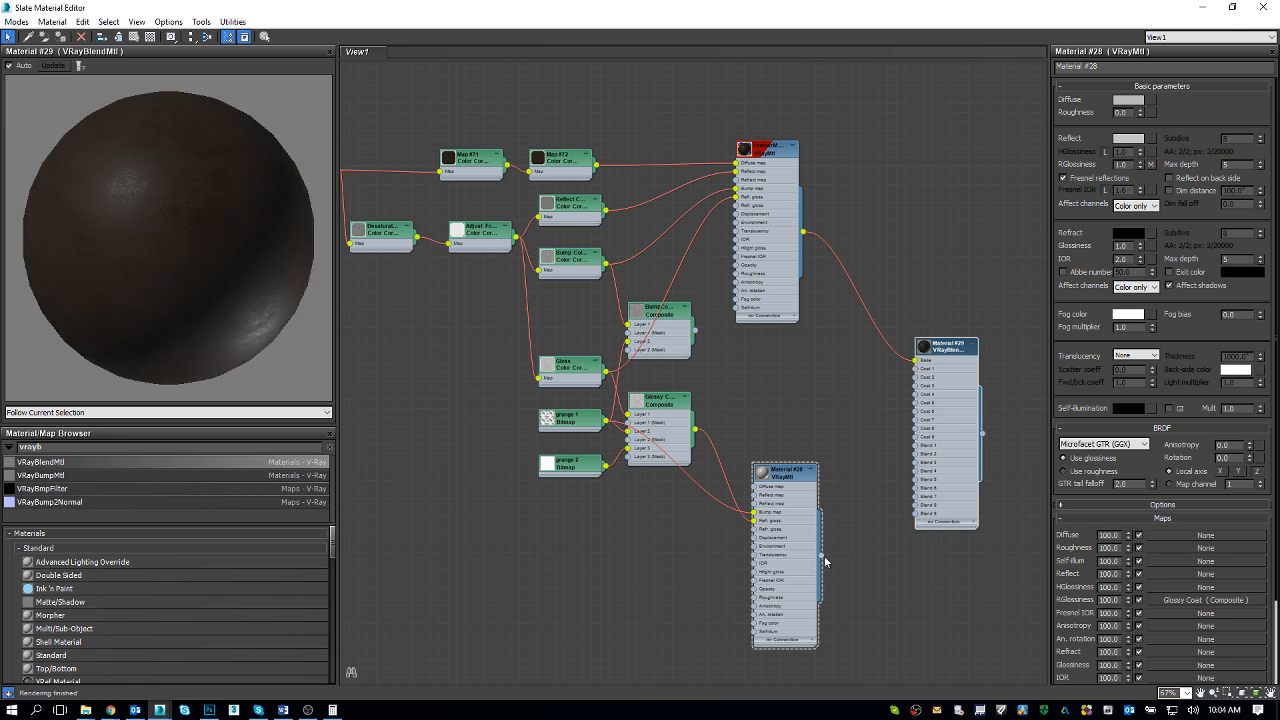
drag(821, 554, 917, 371)
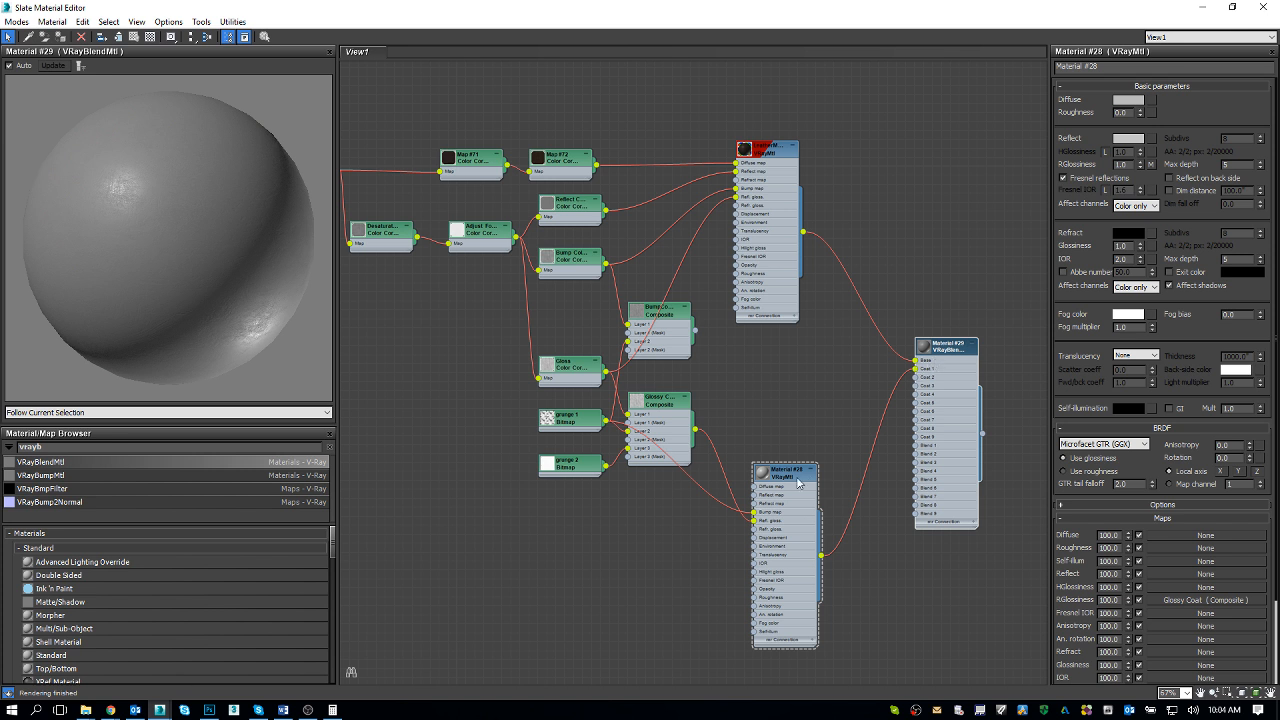
Set the diffuse color of the coat VRayMtl (Material #28) to black
click(777, 500)
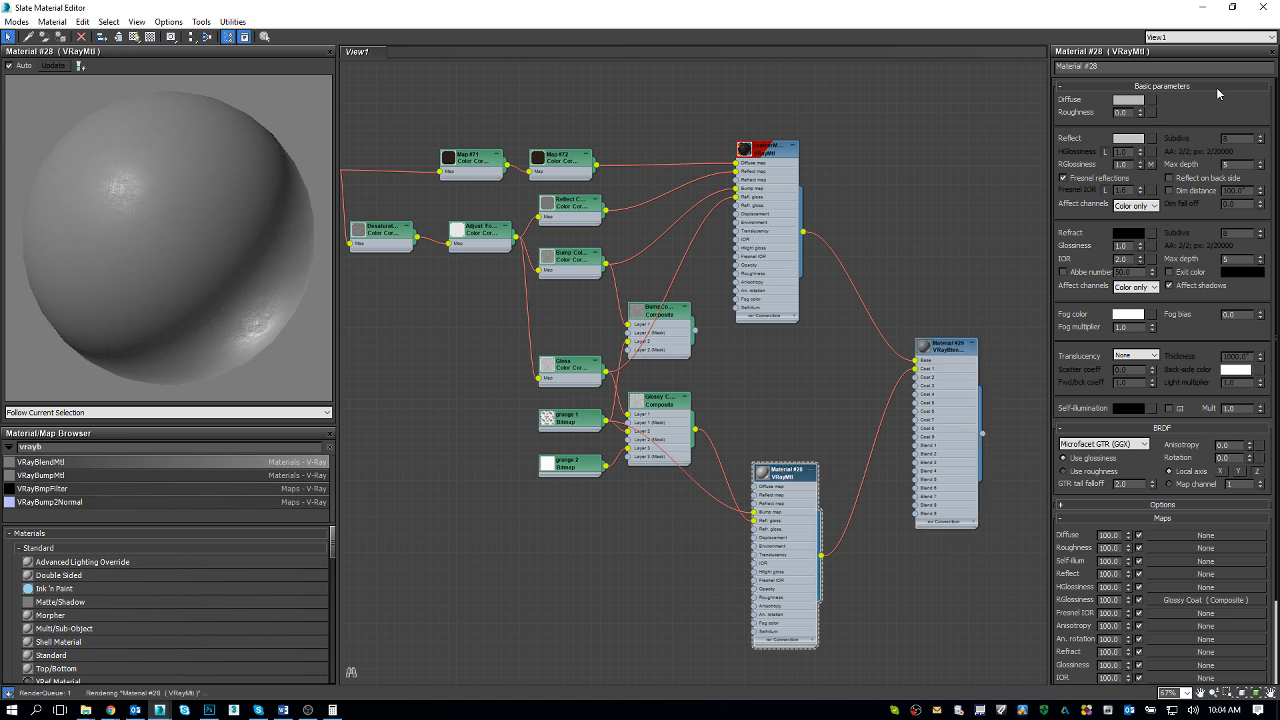
click(1131, 103)
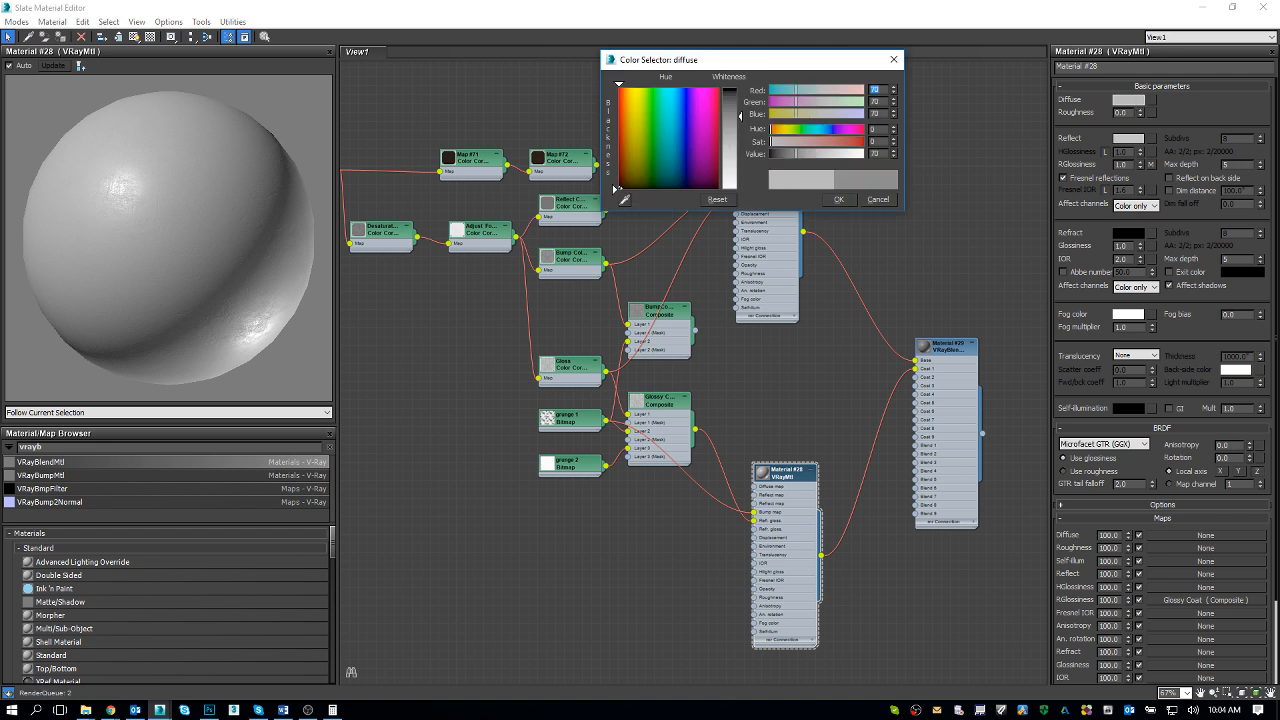
drag(778, 155, 758, 163)
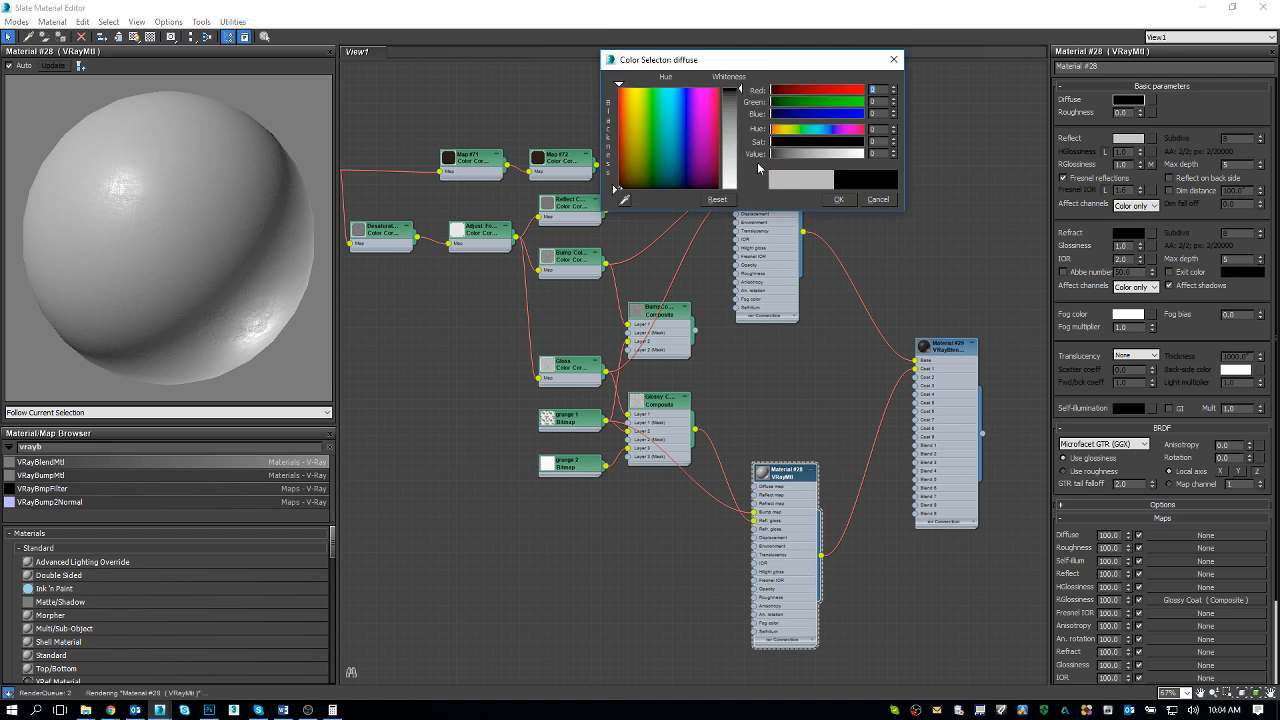
click(838, 199)
Set the VRayBlendMtl's first coat blend amount to black to preview the base leather alone
click(946, 347)
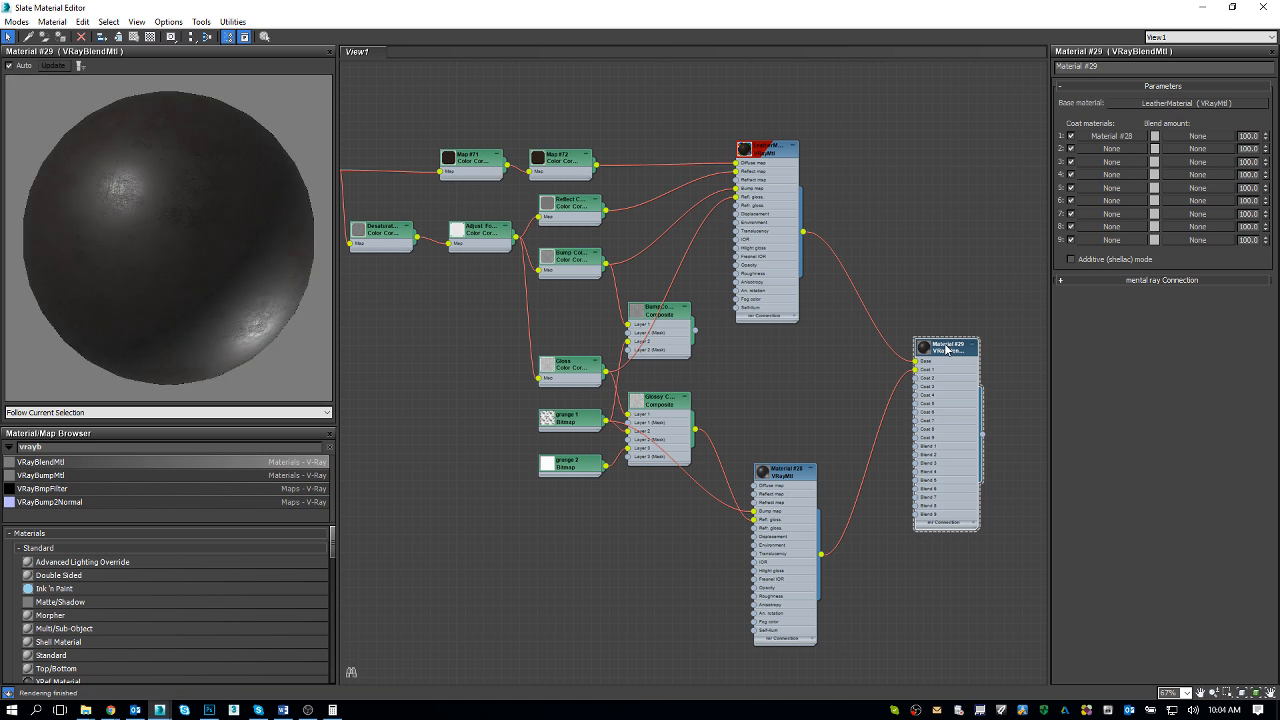
click(1155, 137)
drag(815, 154, 668, 157)
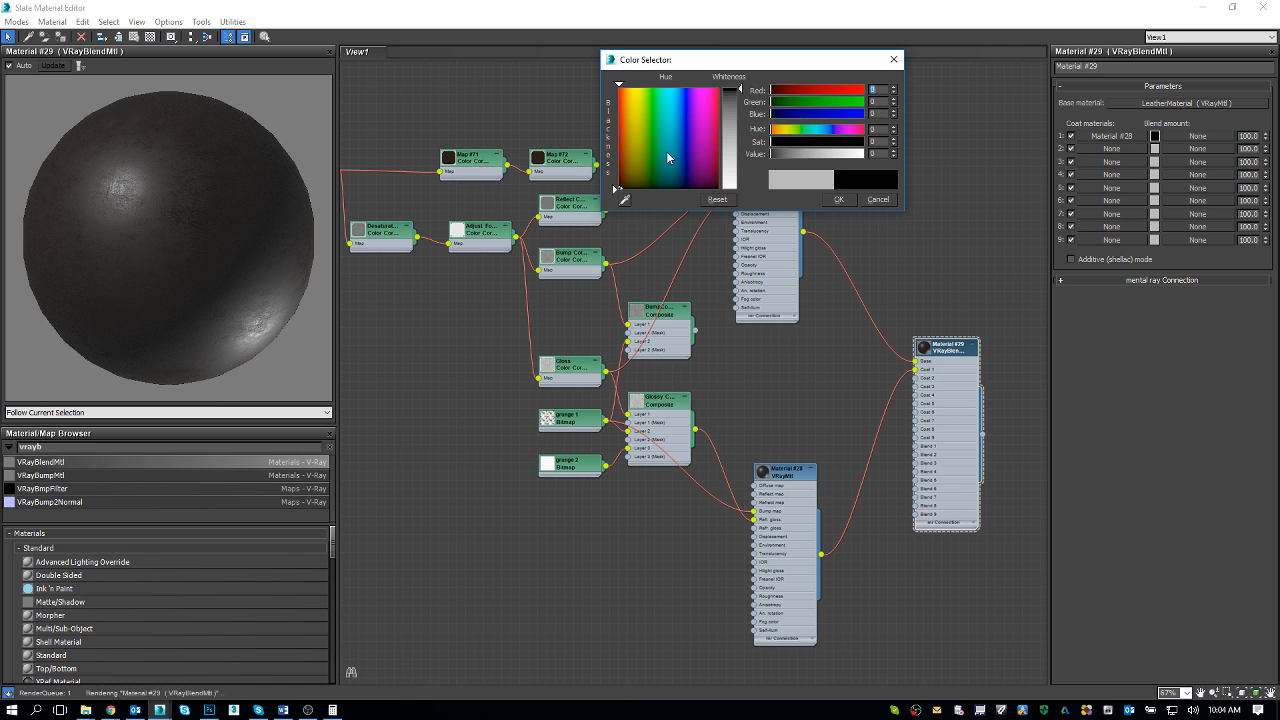
click(842, 201)
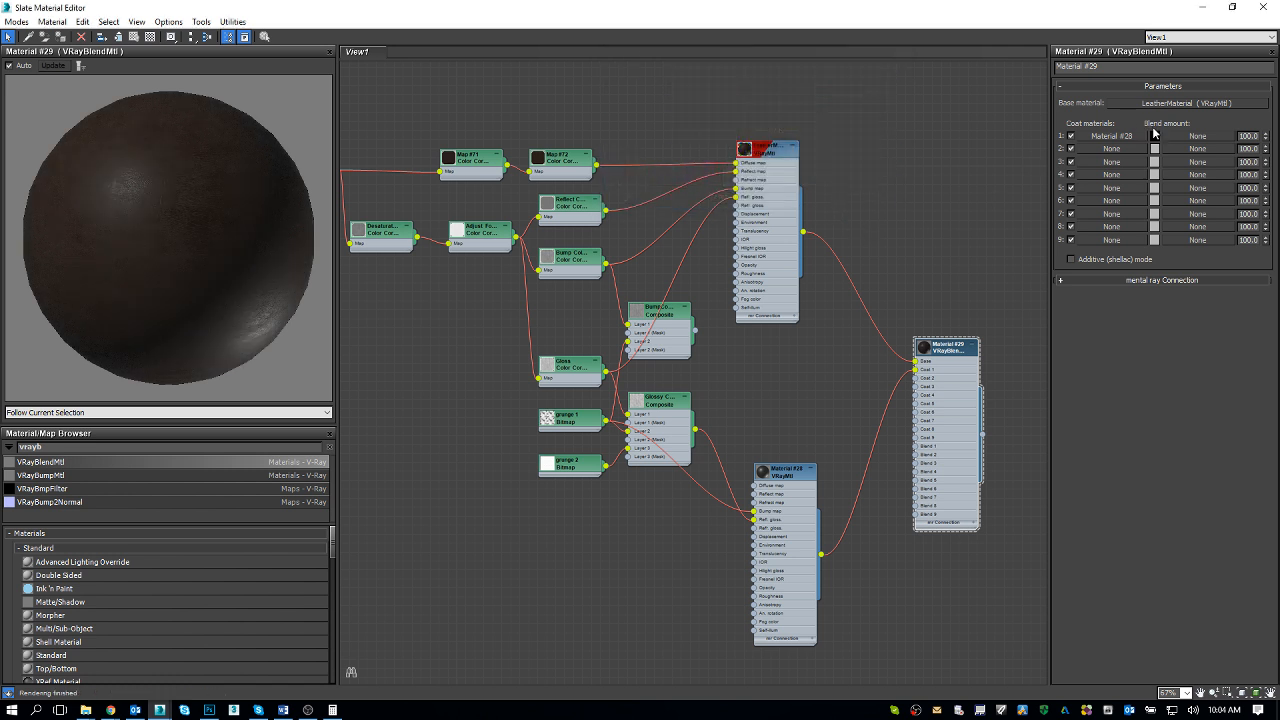
Set the VRayBlendMtl's first coat blend amount to white and preview the blend material with the coat fully applied
drag(770, 152, 771, 161)
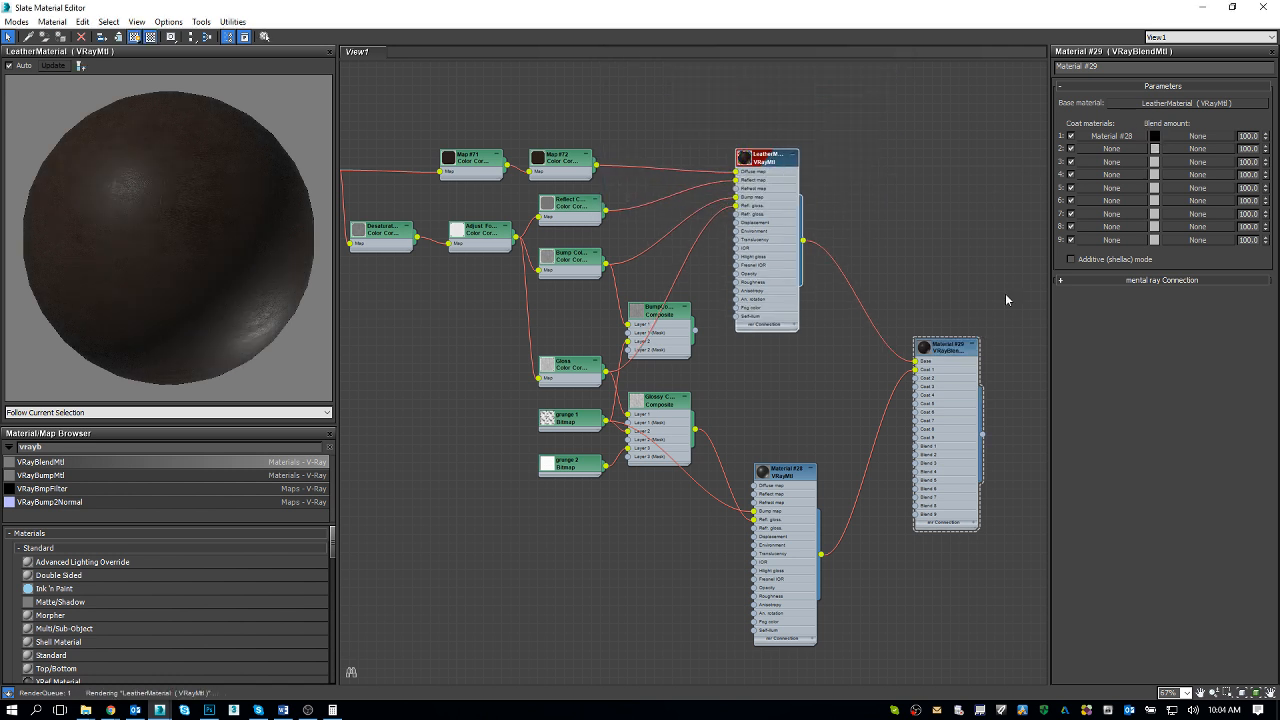
click(1155, 137)
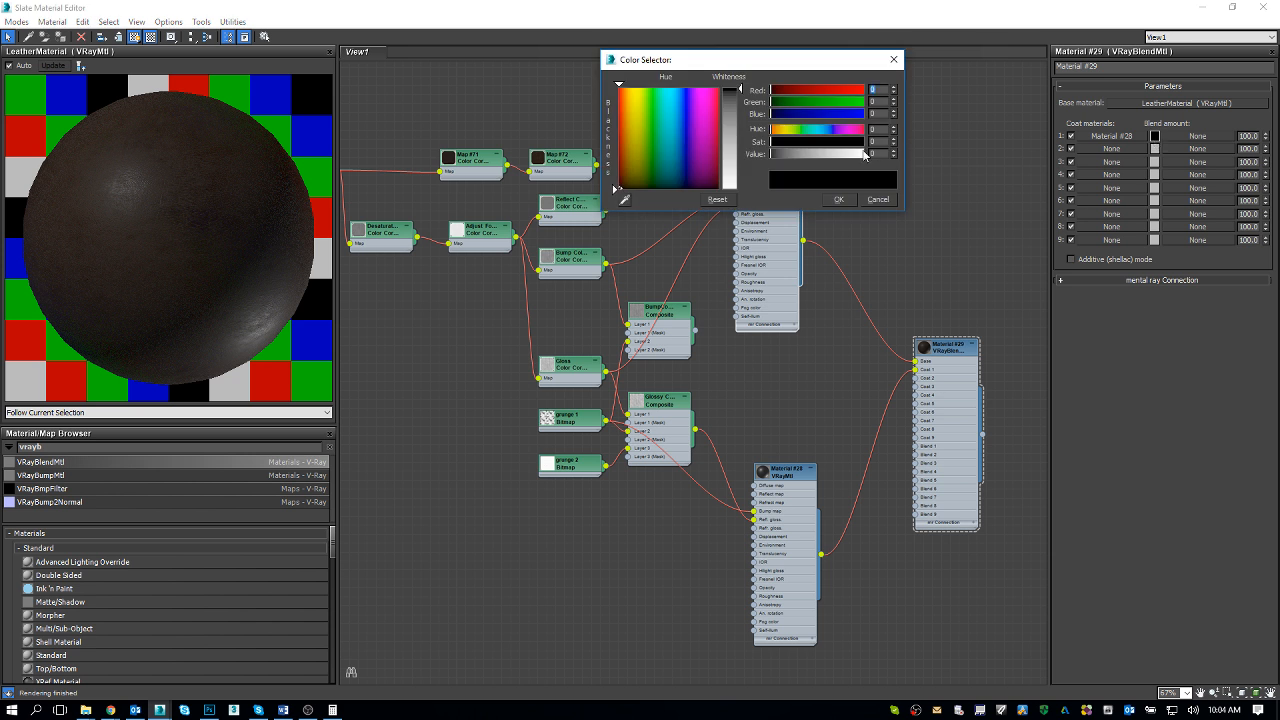
drag(832, 154, 866, 154)
click(850, 200)
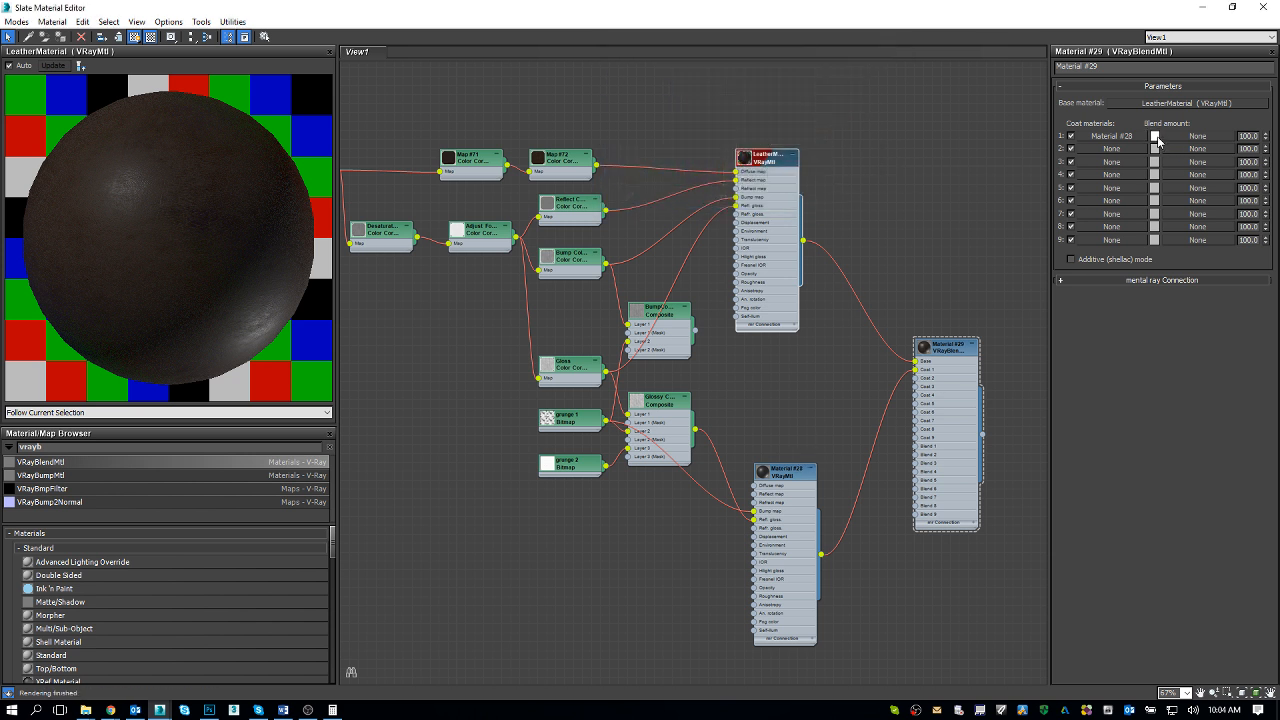
click(968, 346)
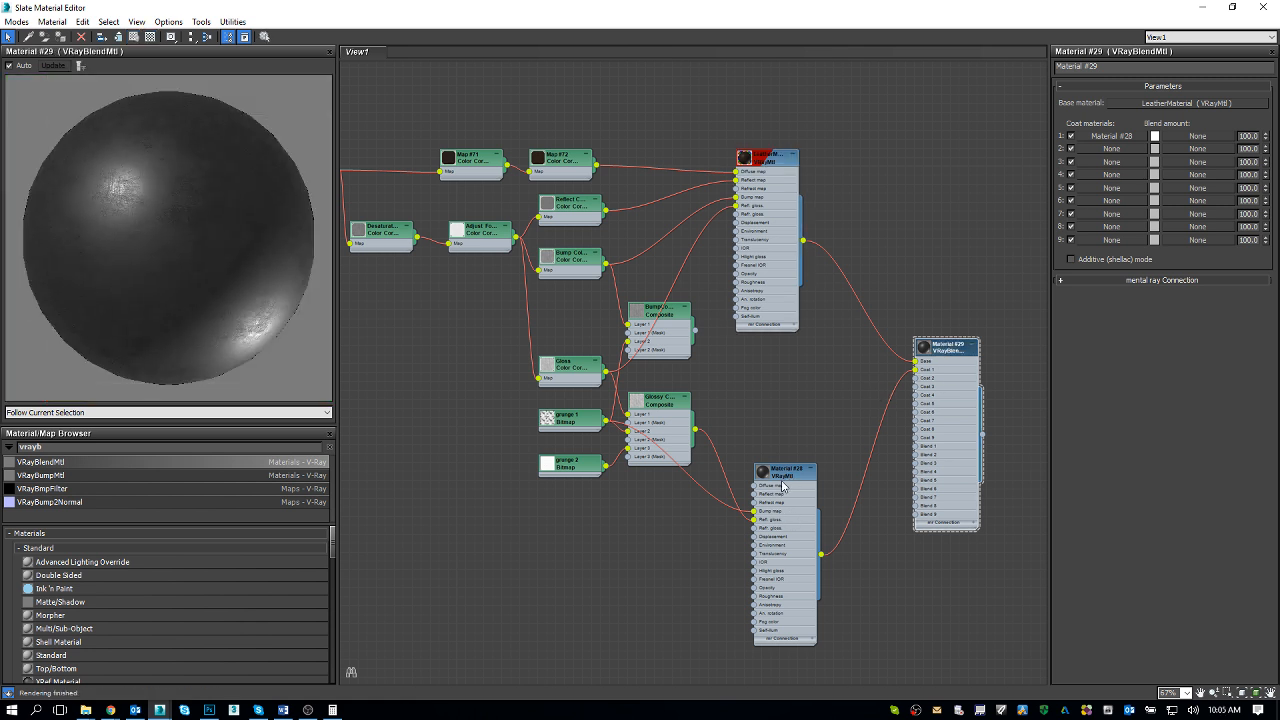
Set the VRayBlendMtl's first coat blend amount to a medium grey to mix the base and coat
click(1155, 136)
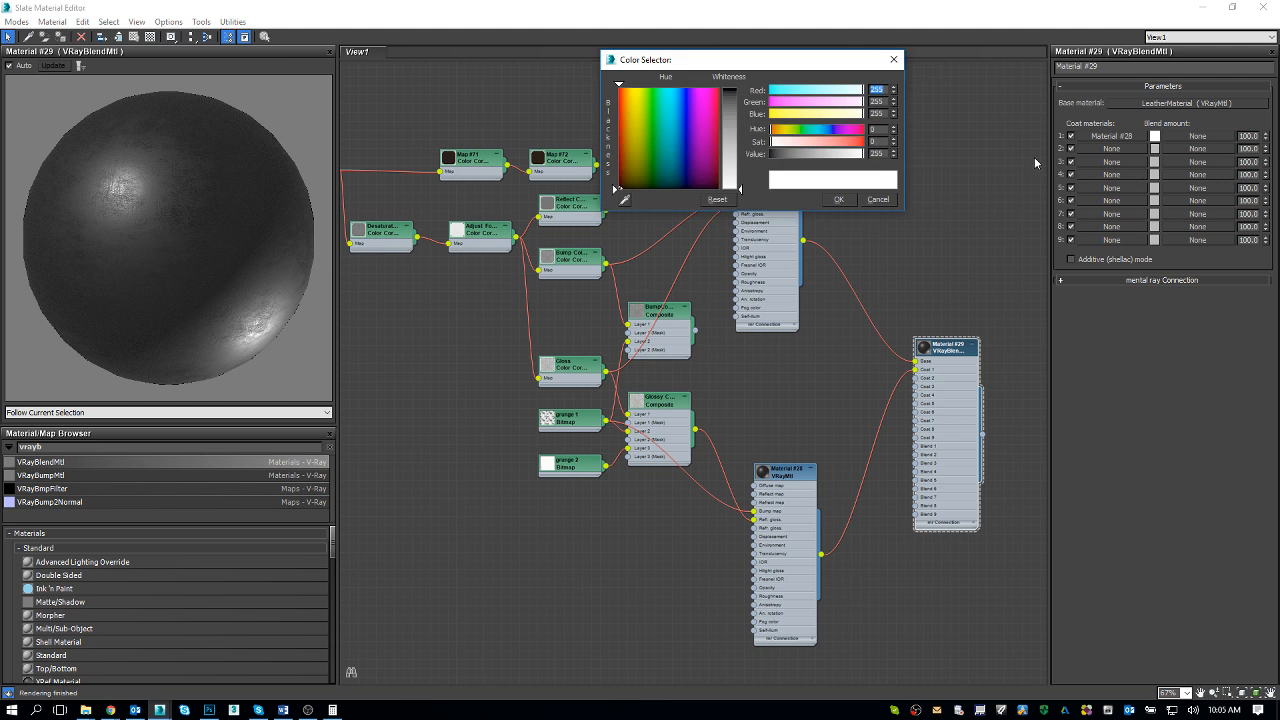
drag(740, 188, 740, 142)
click(838, 199)
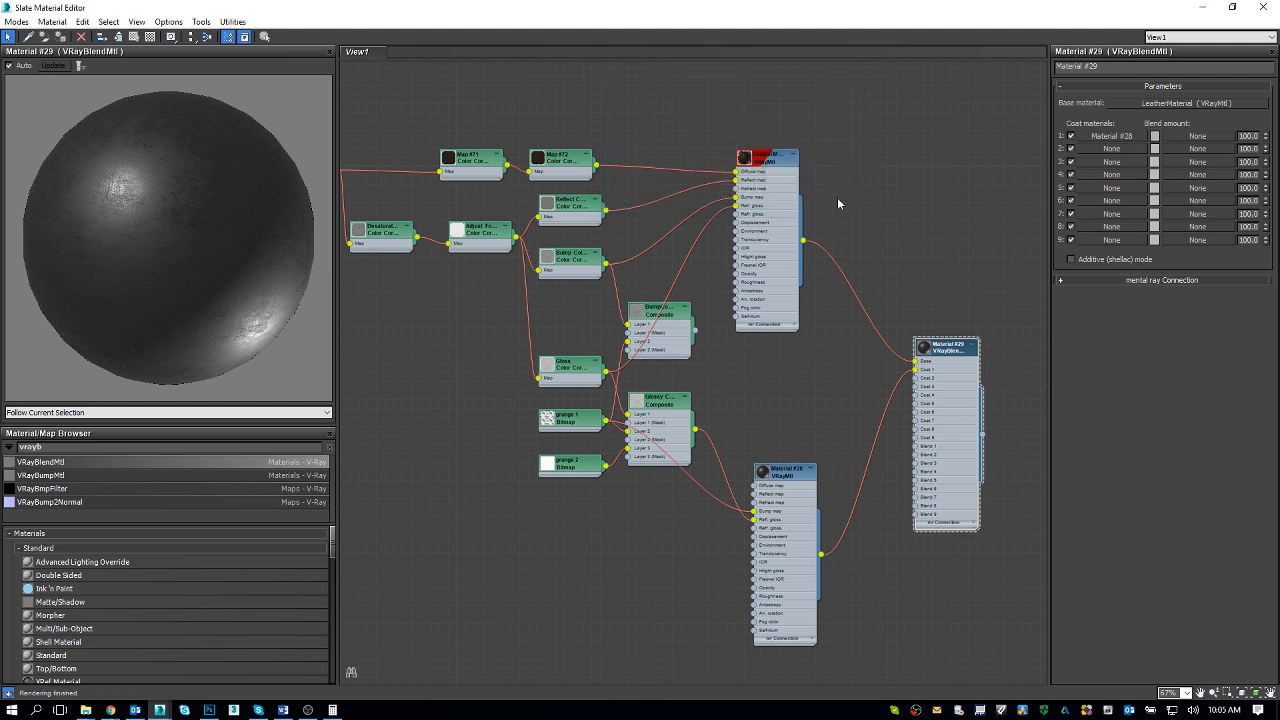
Restore the Slate Material Editor to a smaller window and move it clear of the viewport and frame buffer
double_click(706, 8)
drag(533, 83, 422, 324)
drag(628, 166, 634, 484)
Close the opened SKU_complete sofa group and bring the V-Ray frame buffer fully into view
click(666, 366)
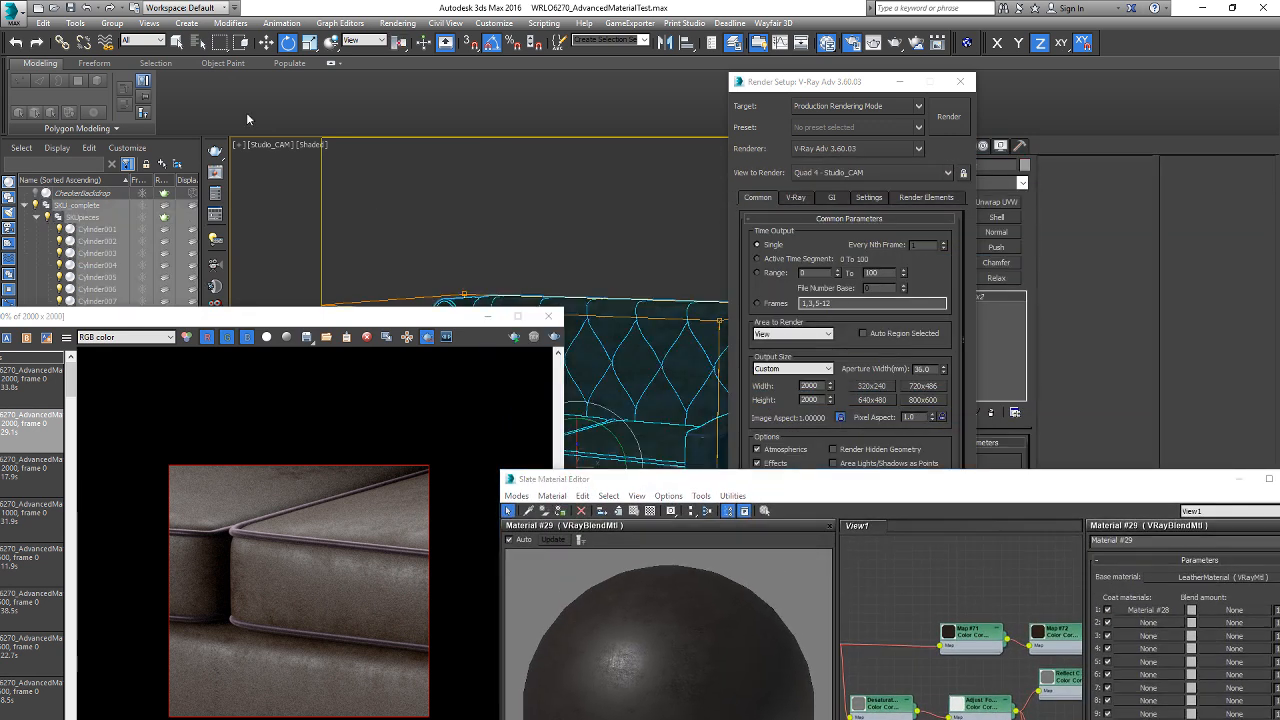
click(112, 23)
click(150, 76)
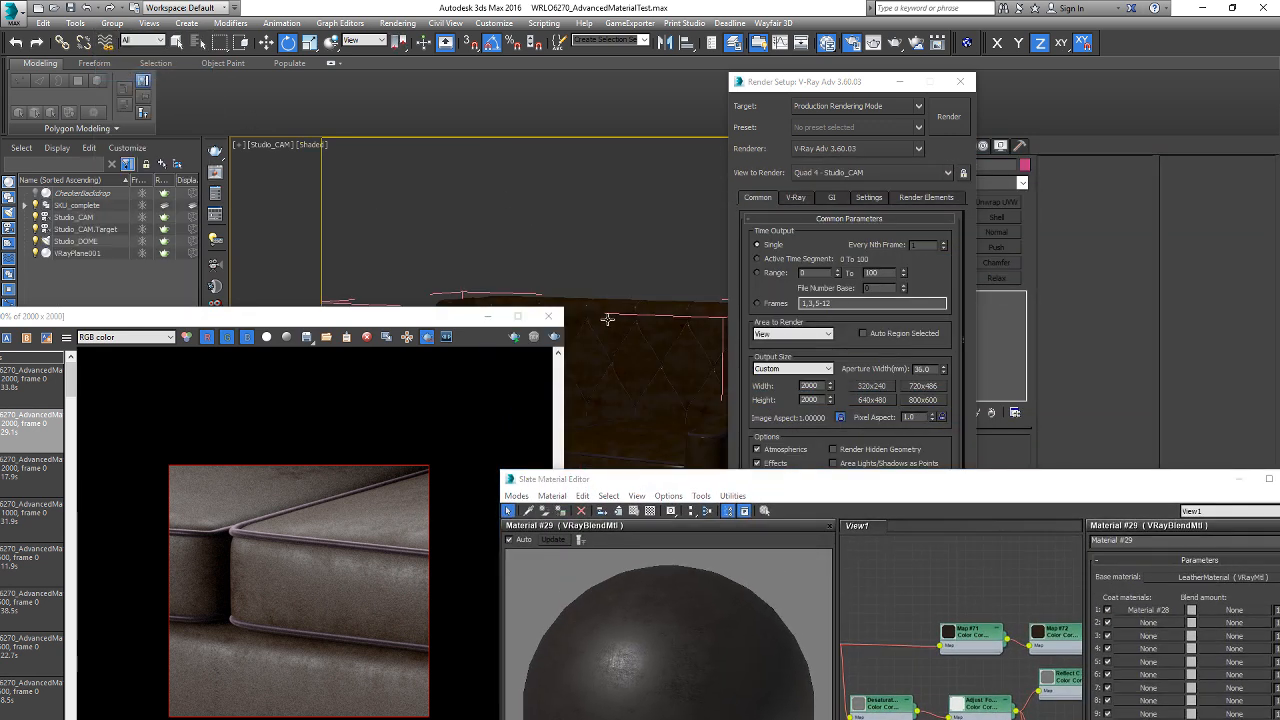
drag(173, 322, 275, 147)
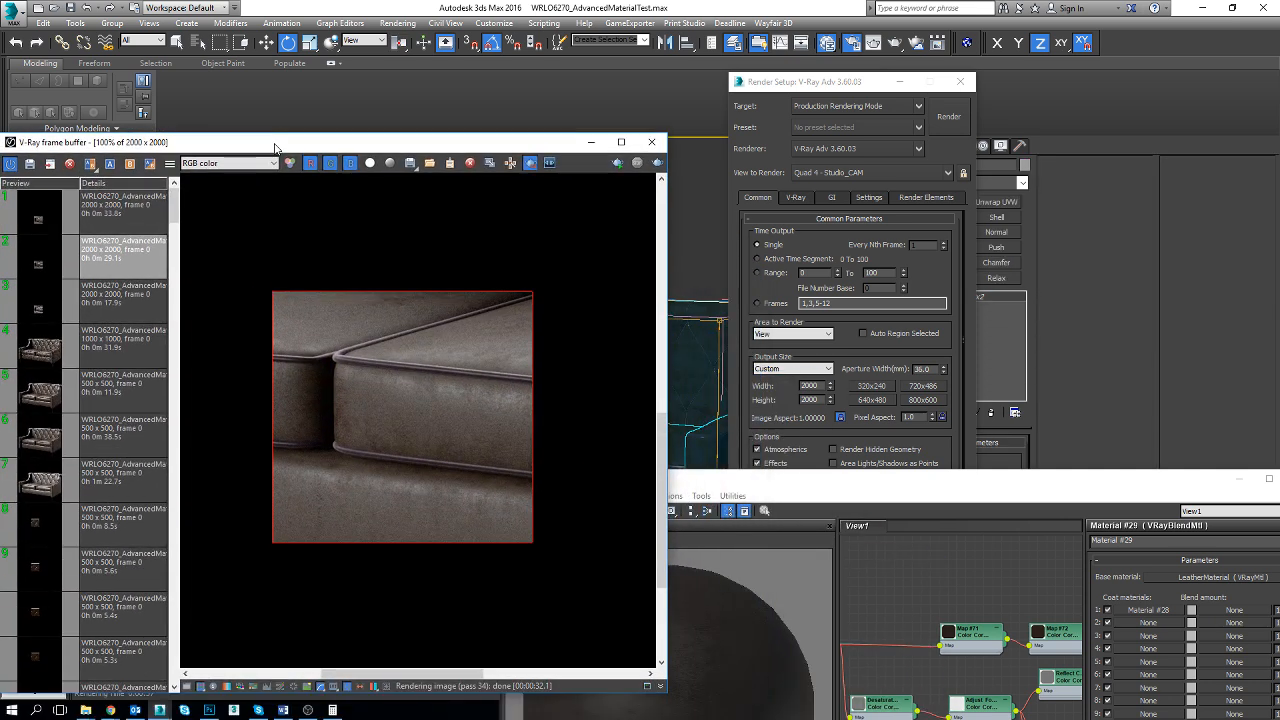
Assign the VRayBlendMtl to the selected sofa and render the cushion region again
double_click(840, 482)
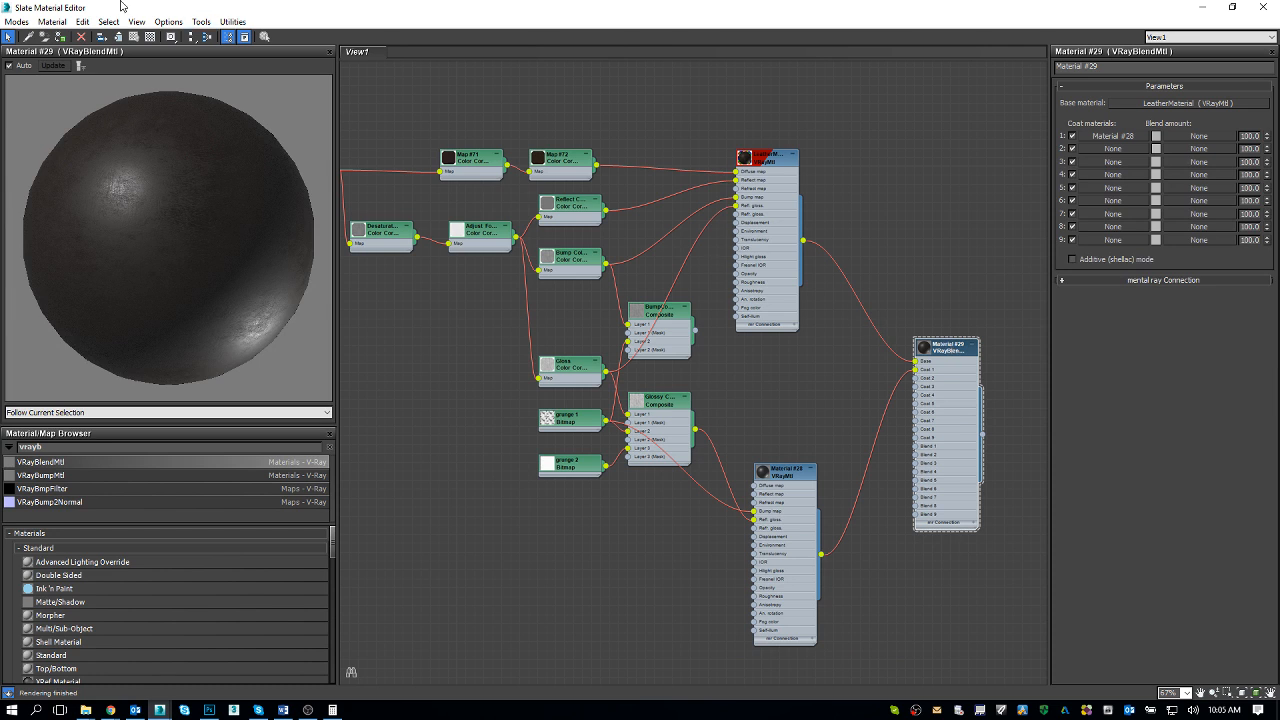
double_click(577, 6)
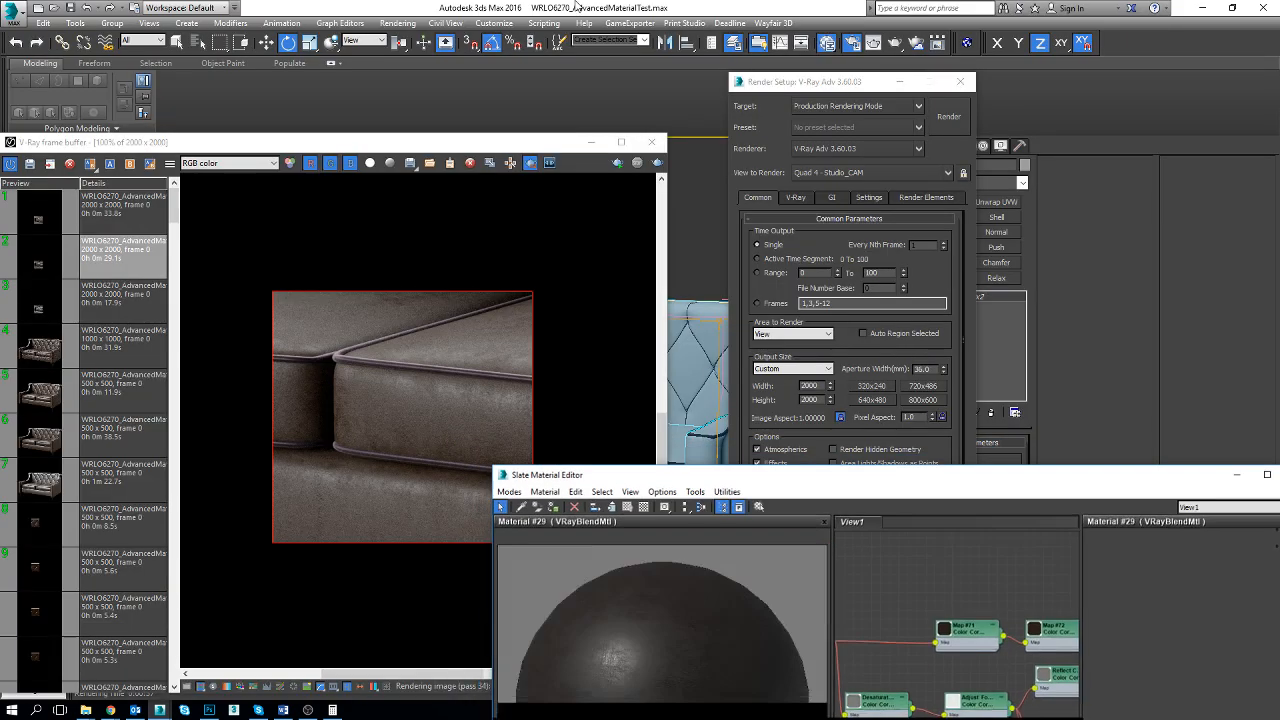
click(396, 351)
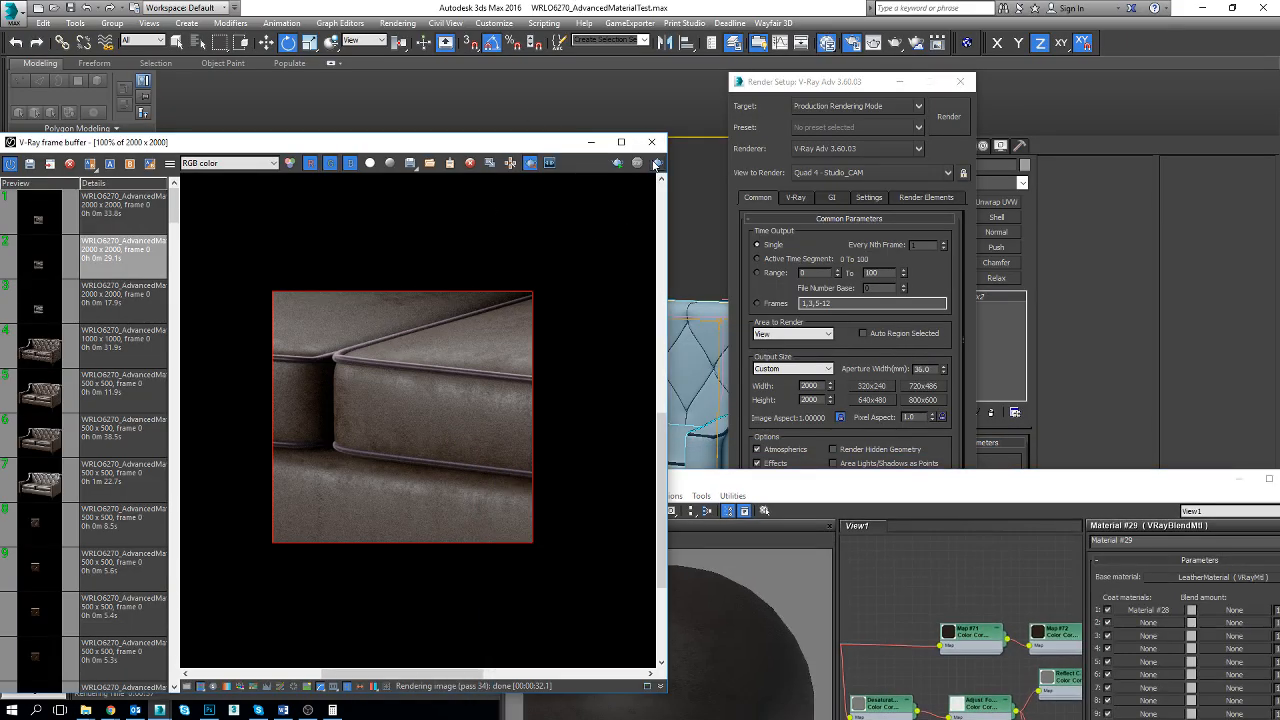
click(656, 164)
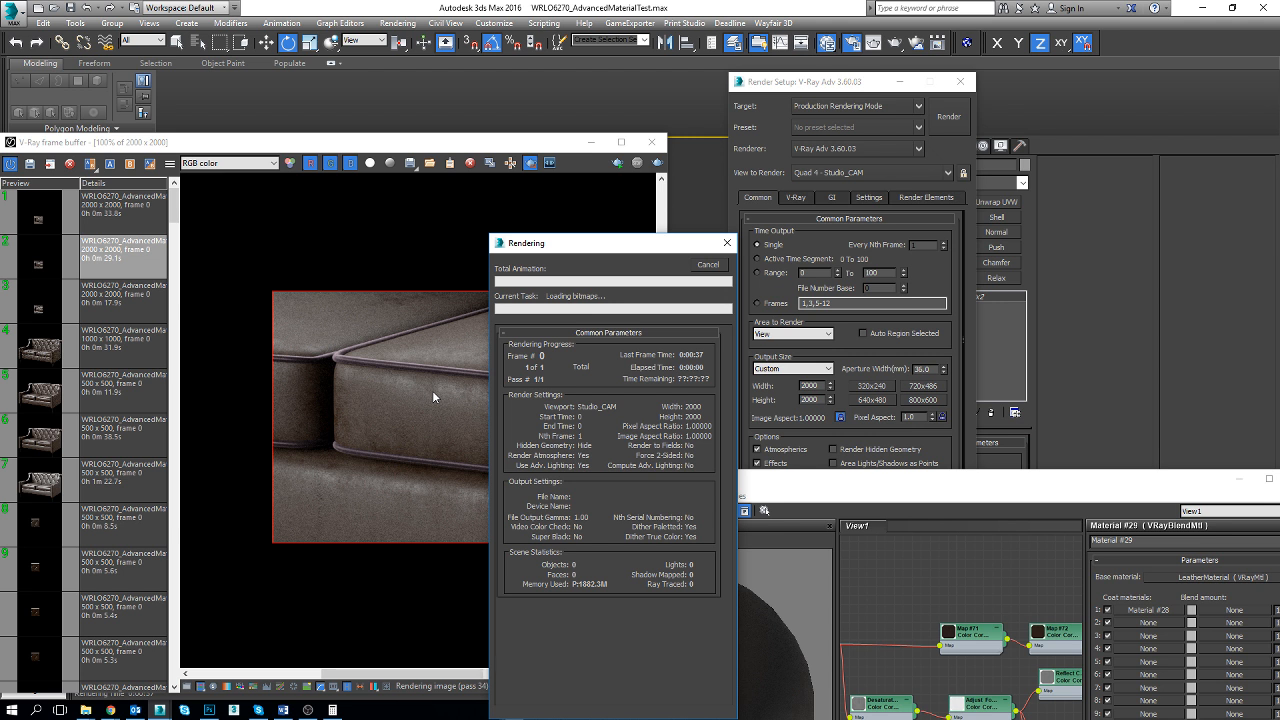
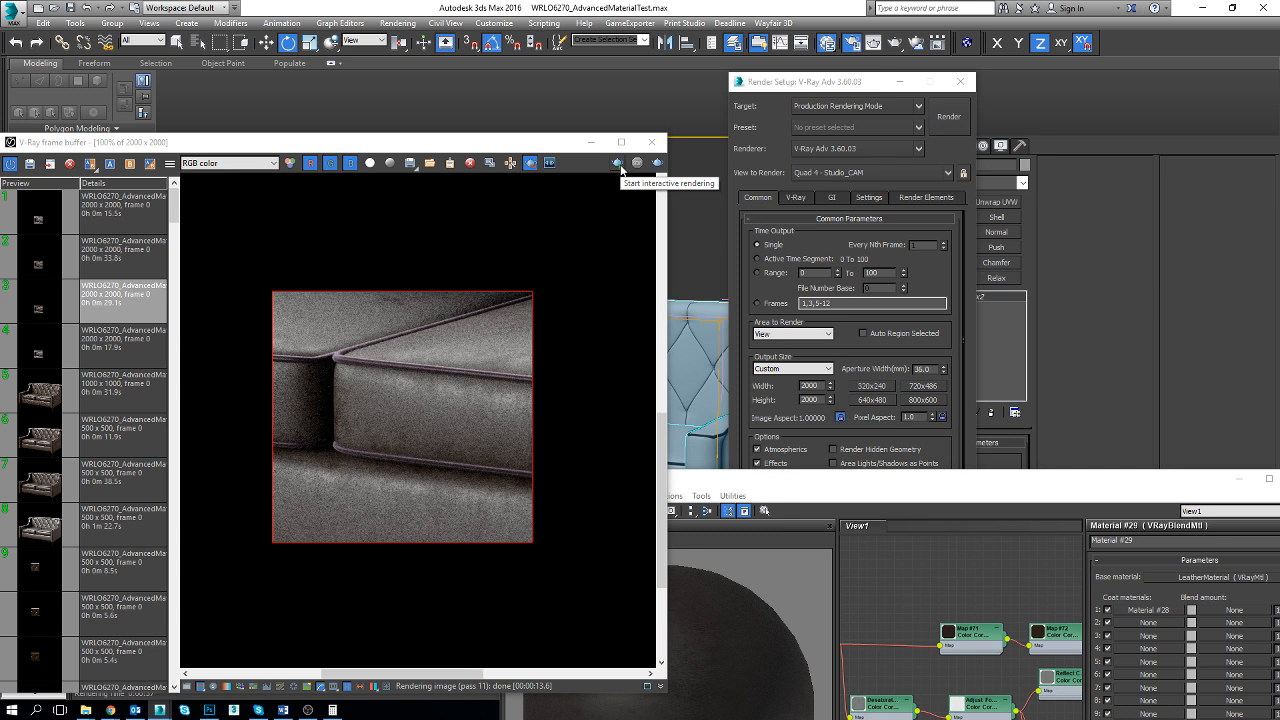
Open the keyboard shortcut settings in Customize User Interface and list the vrayrt action table group's commands
click(721, 481)
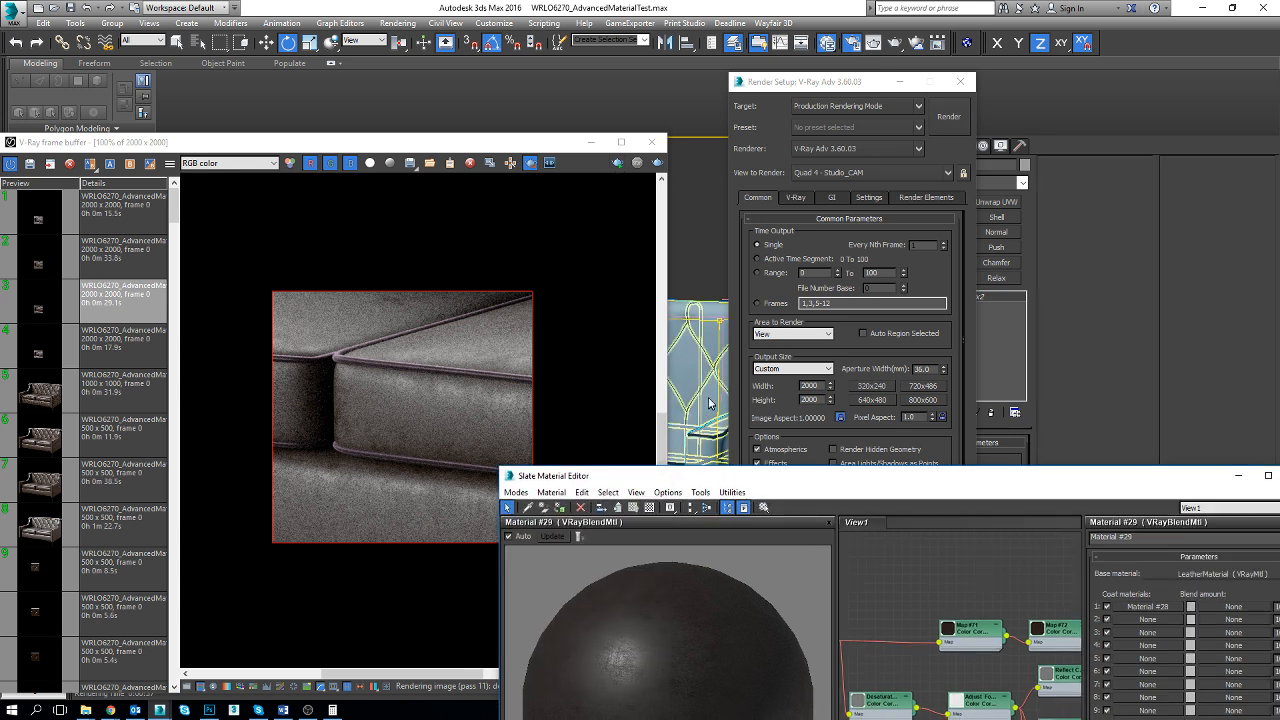
drag(721, 481, 722, 386)
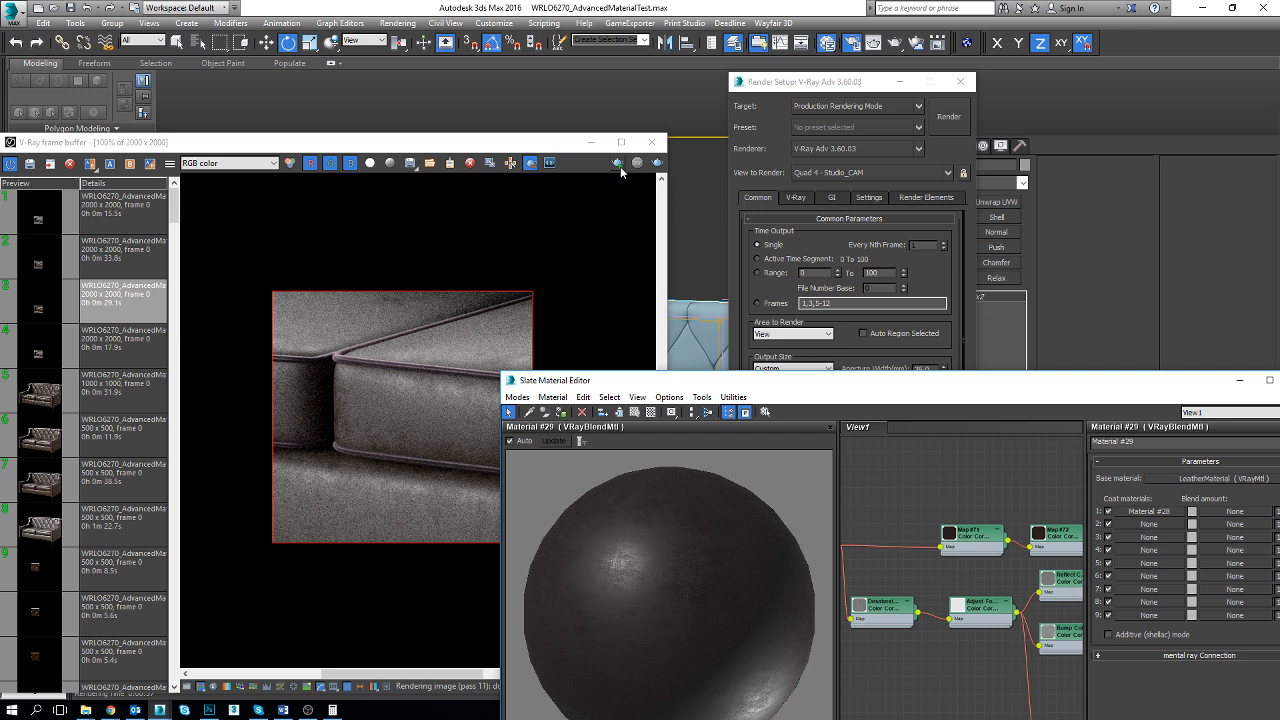
click(507, 24)
click(516, 41)
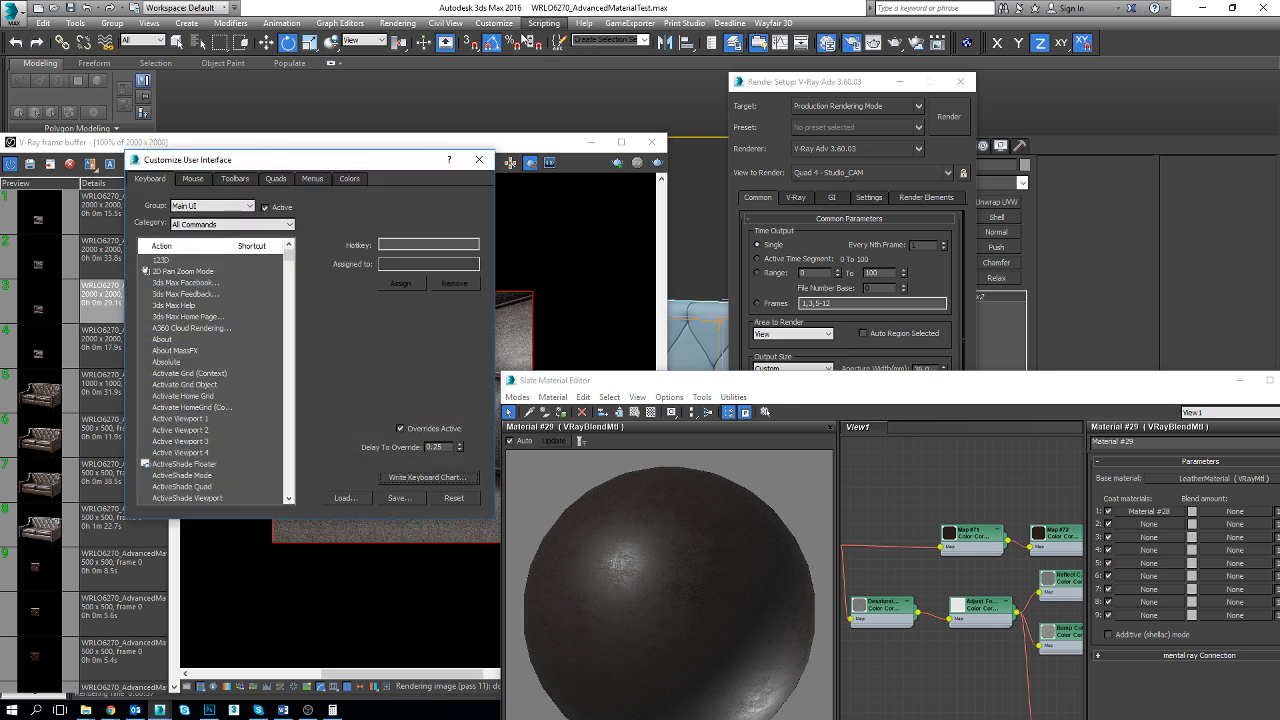
drag(335, 153, 887, 79)
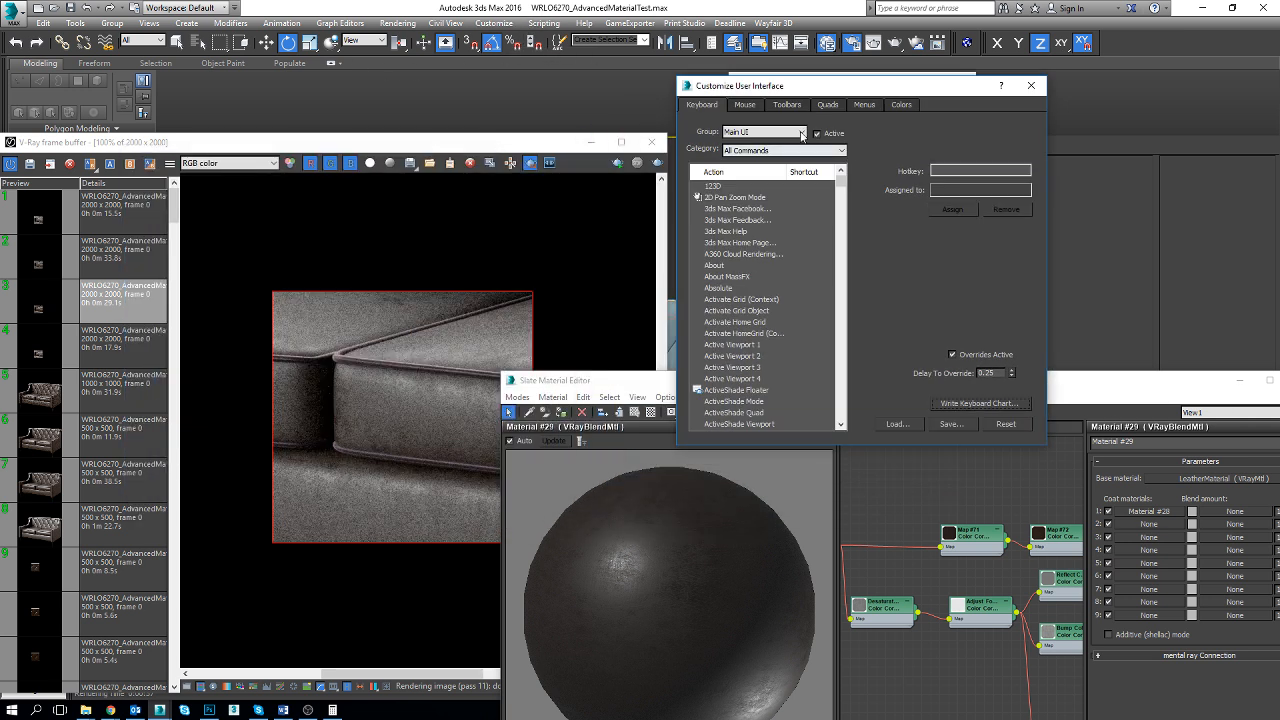
click(787, 133)
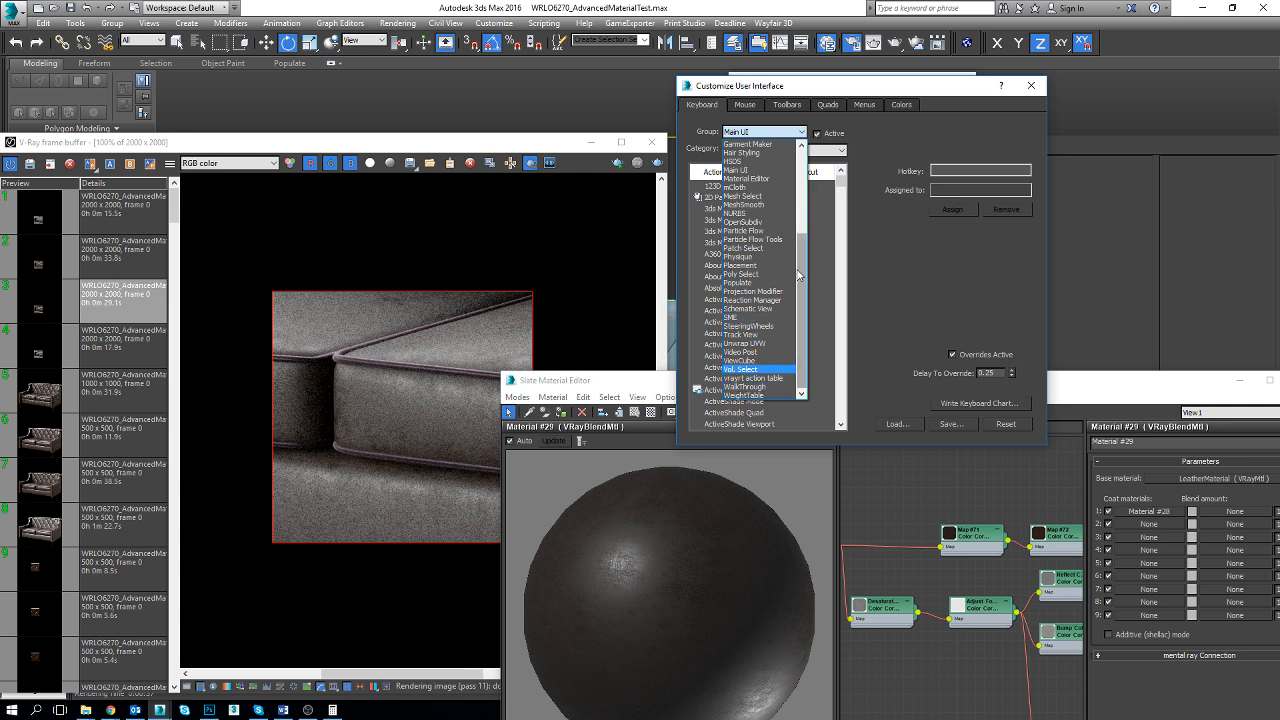
click(755, 377)
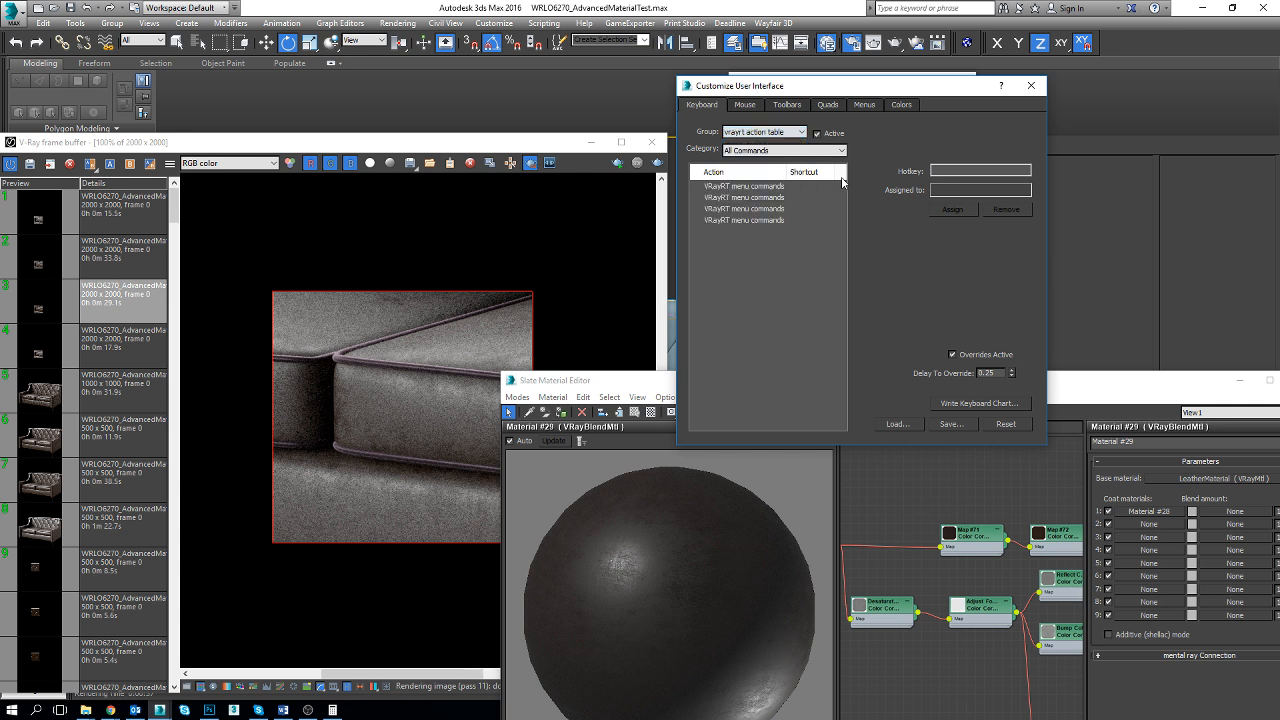
Browse the Main UI group's VRay category of shortcut commands, widening the Action column to read the full names
click(800, 133)
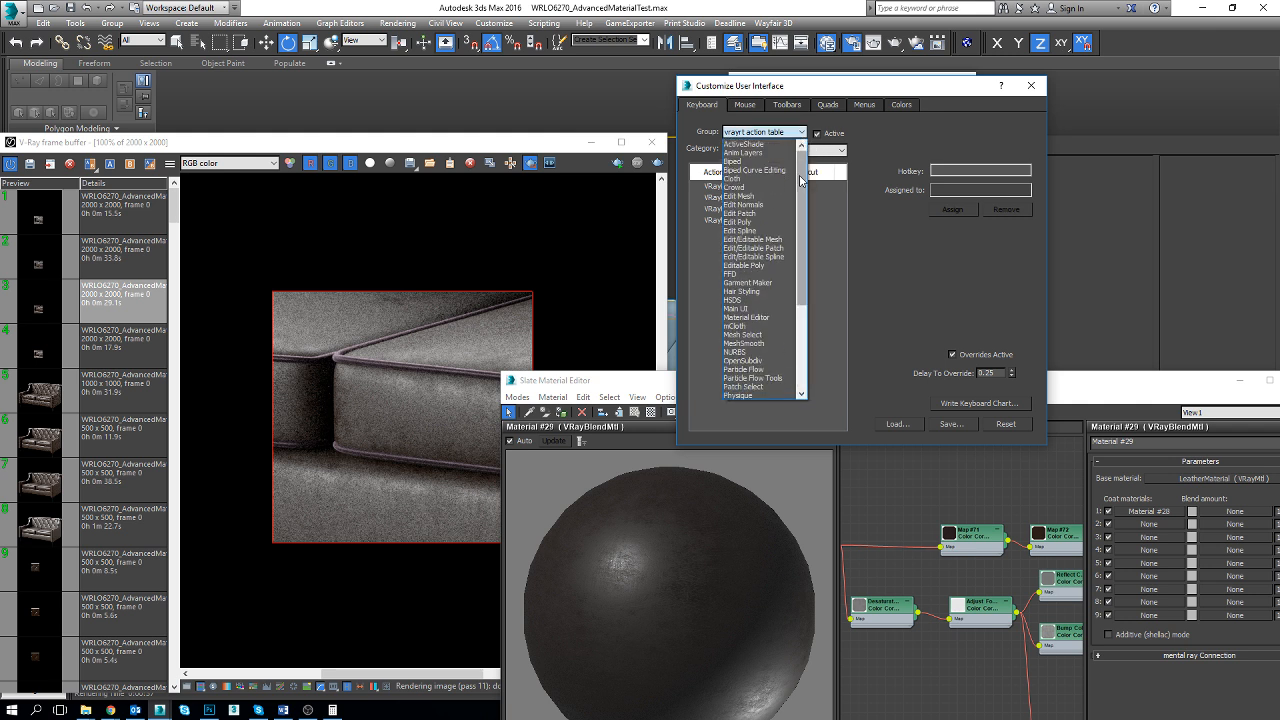
click(801, 133)
click(801, 133)
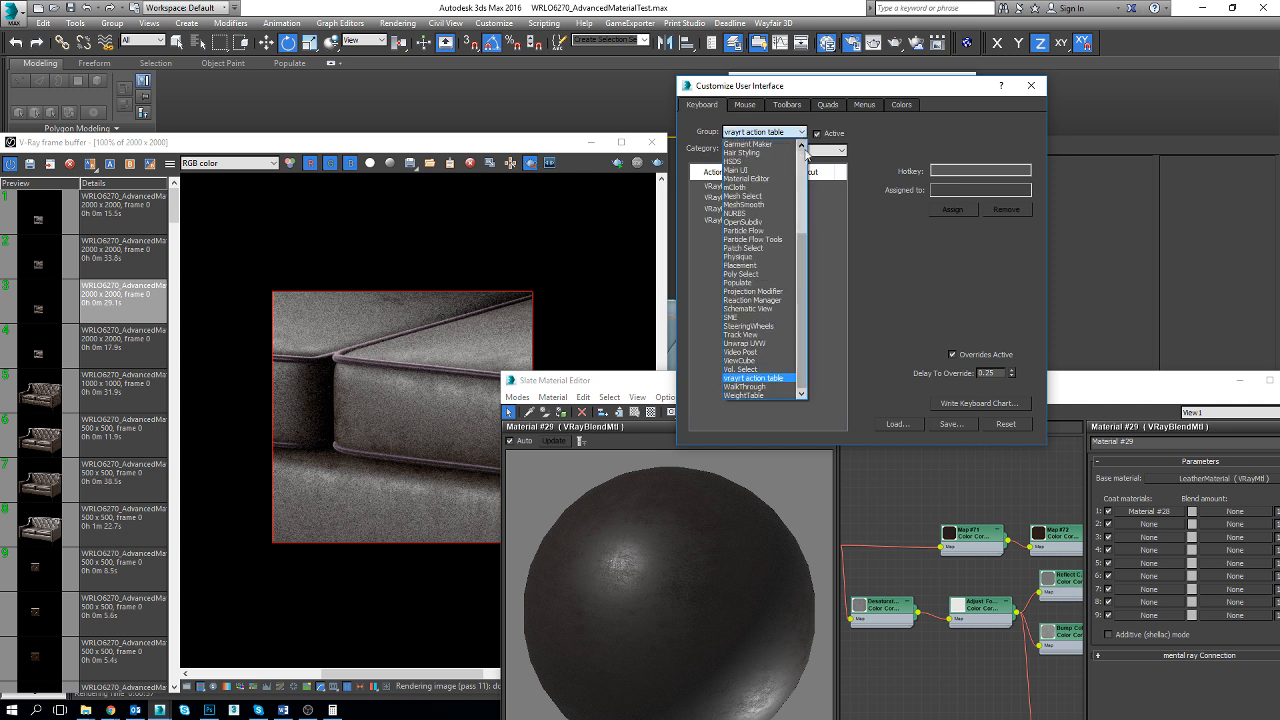
scroll(806, 154, up, 5)
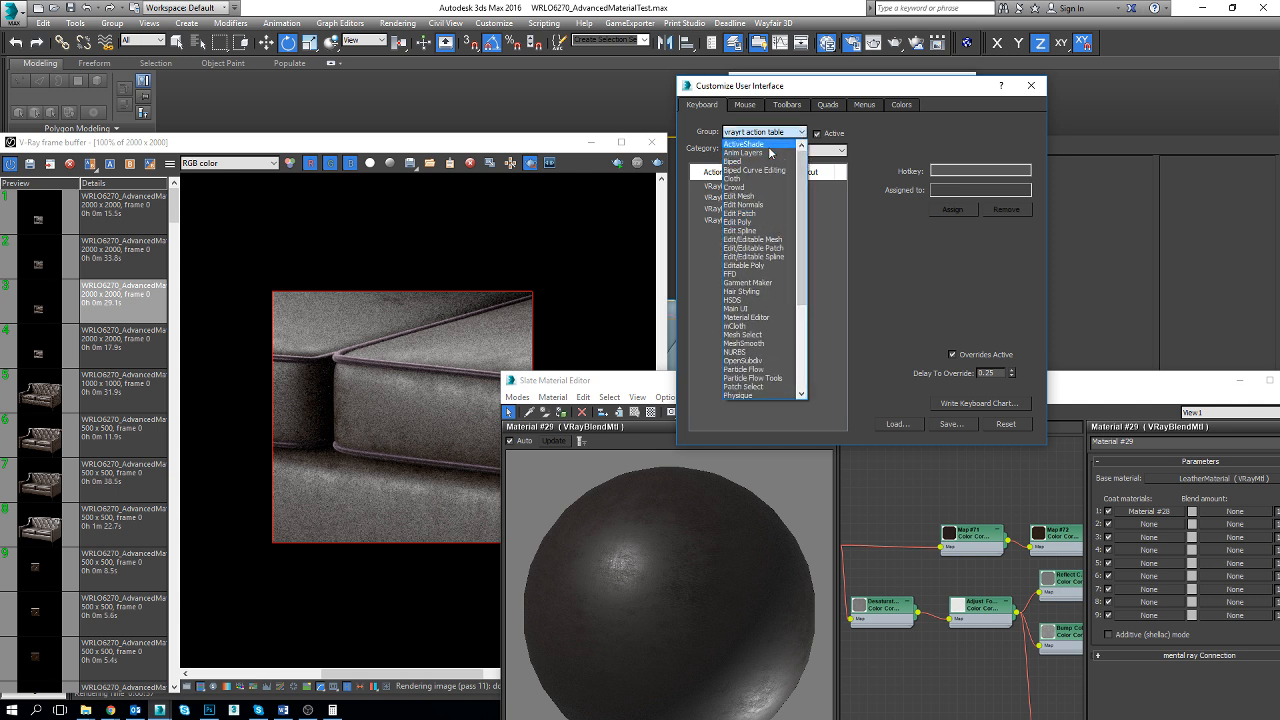
click(770, 312)
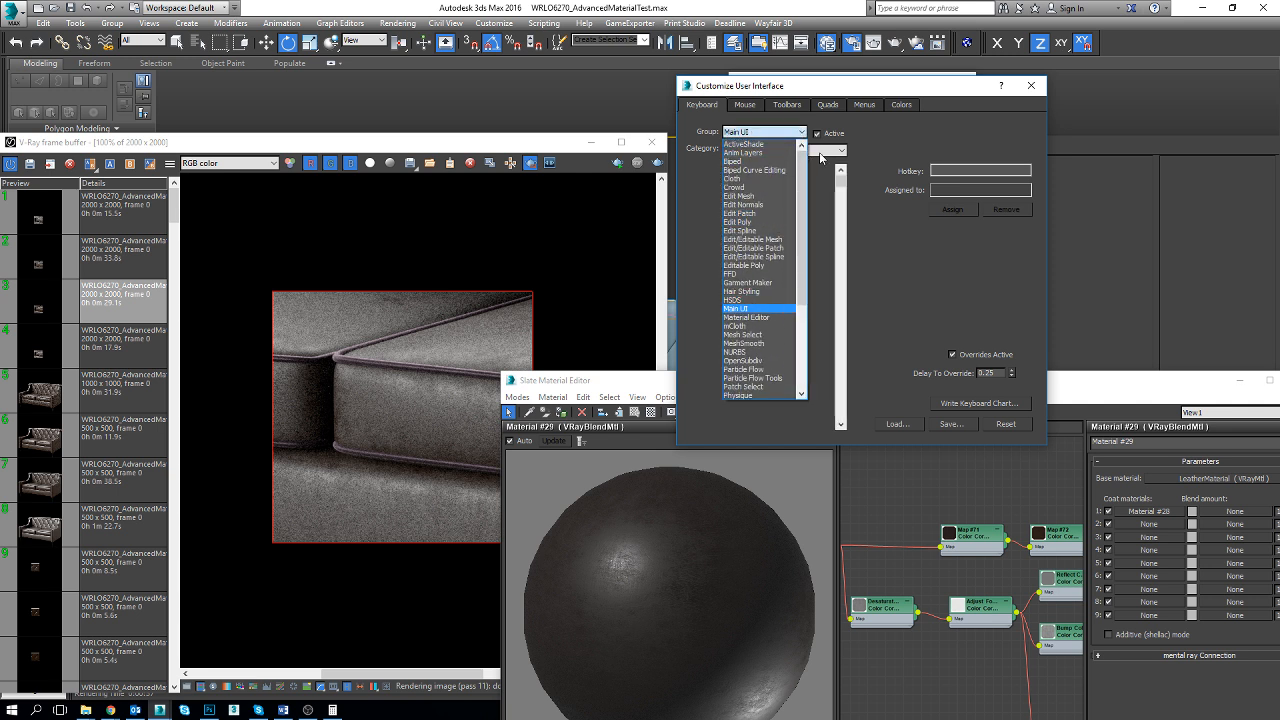
click(820, 153)
scroll(822, 165, up, 3)
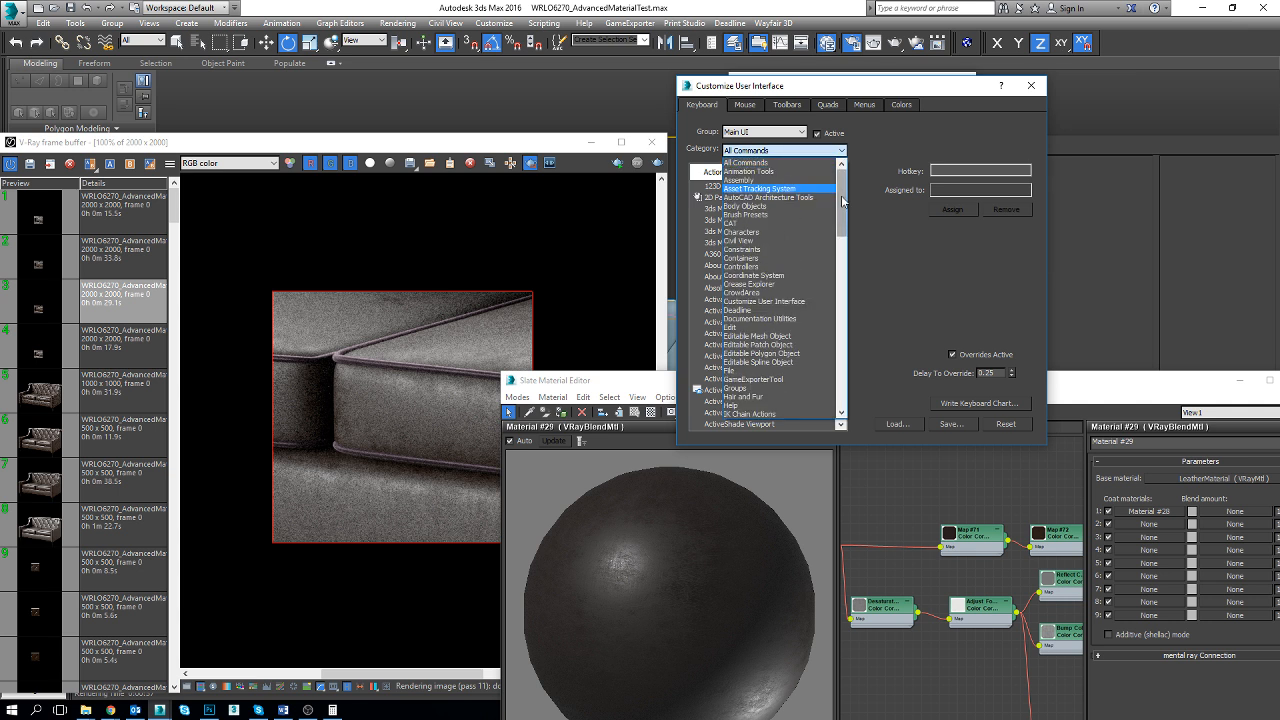
drag(842, 201, 811, 371)
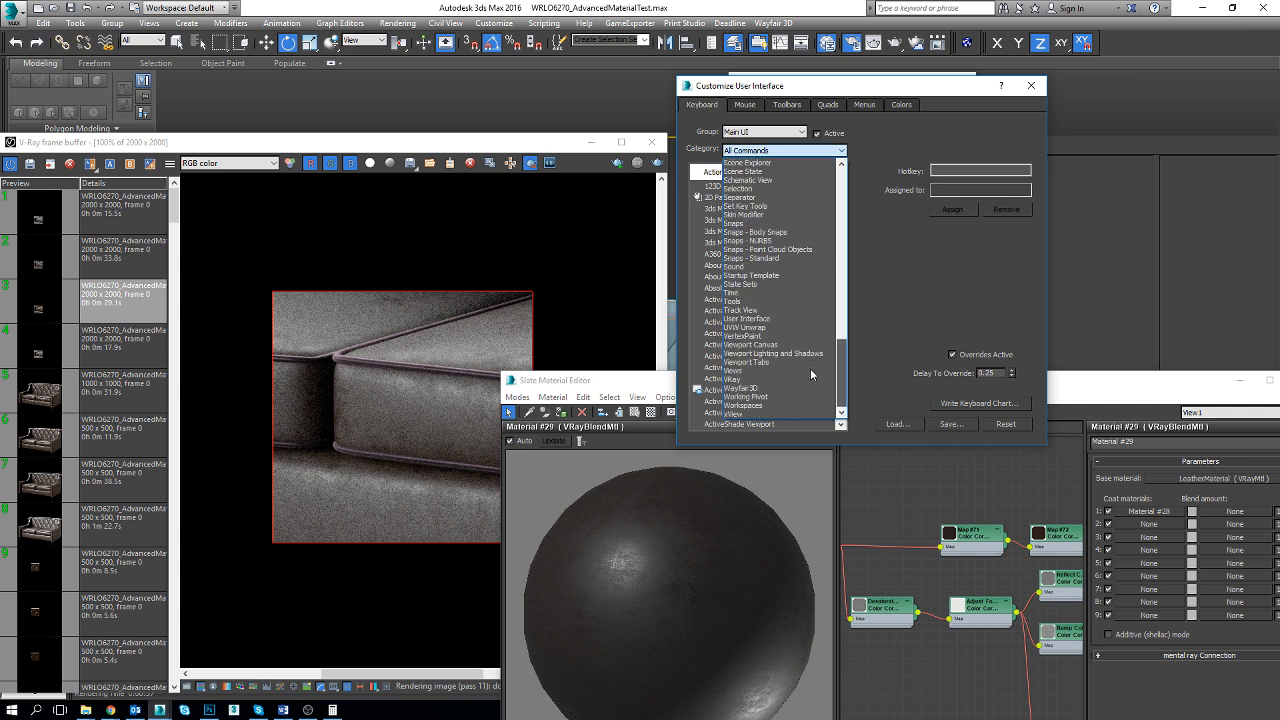
click(806, 379)
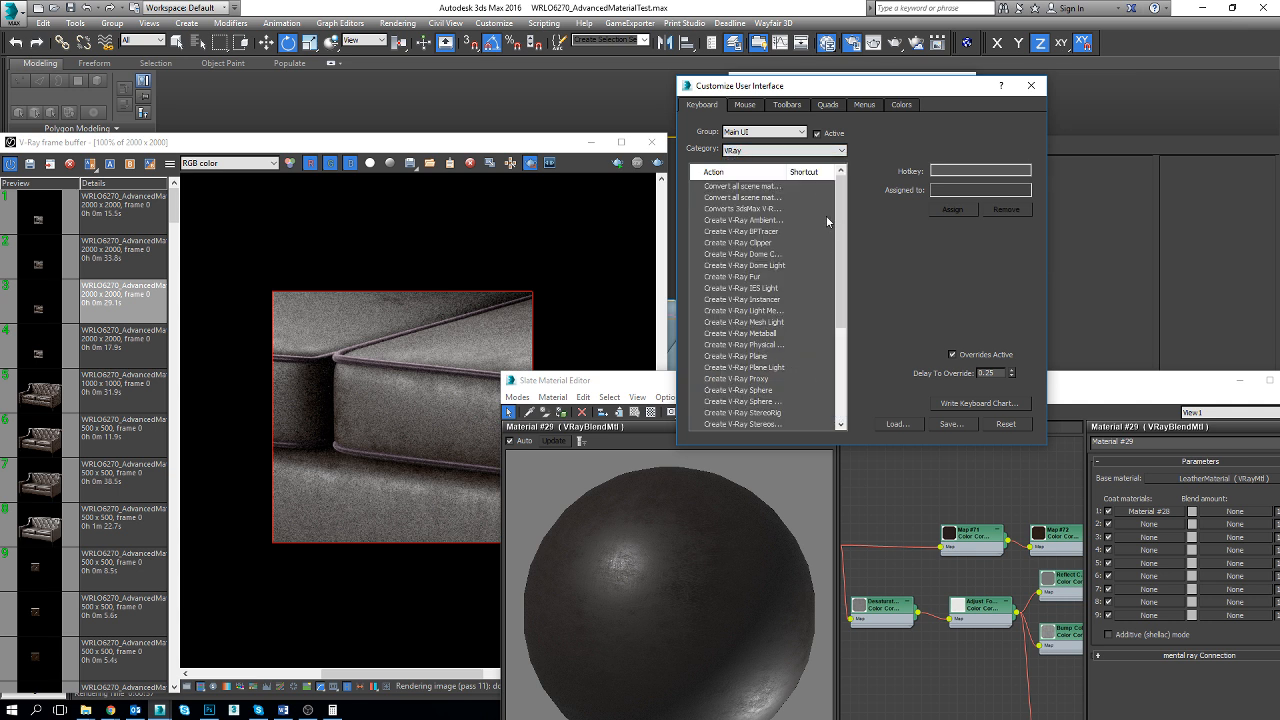
drag(786, 172, 846, 175)
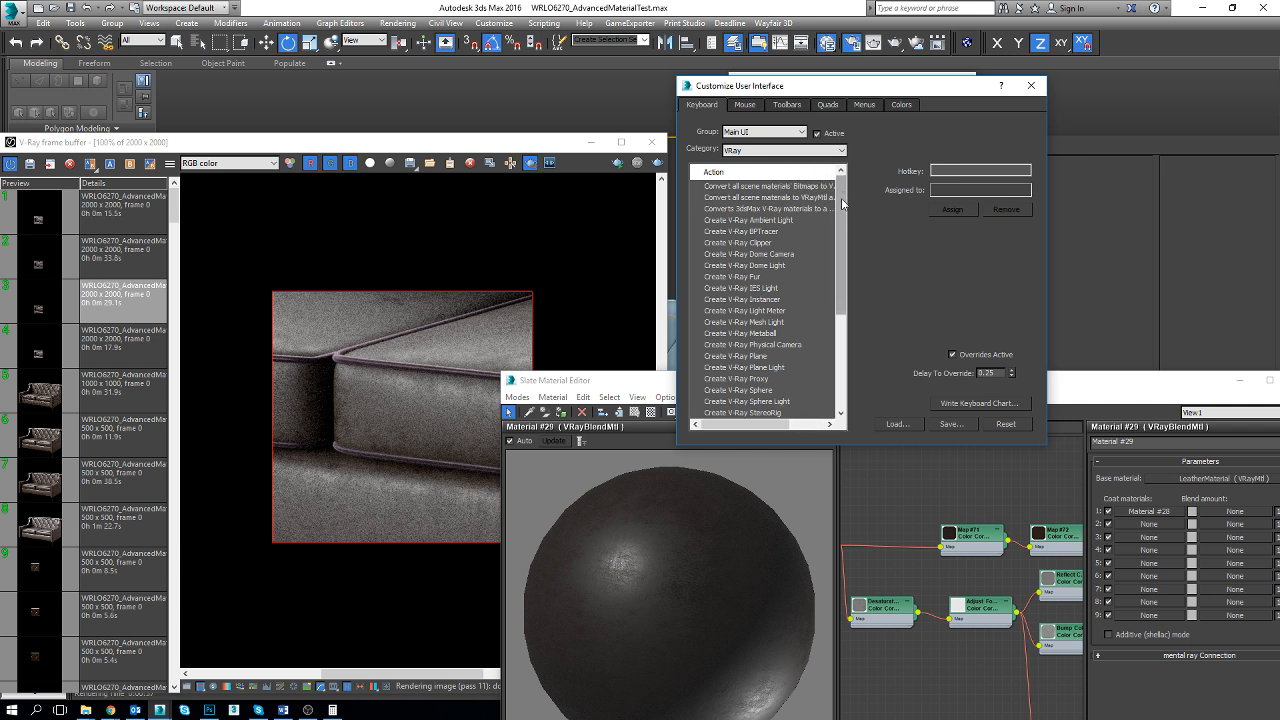
drag(842, 210, 831, 314)
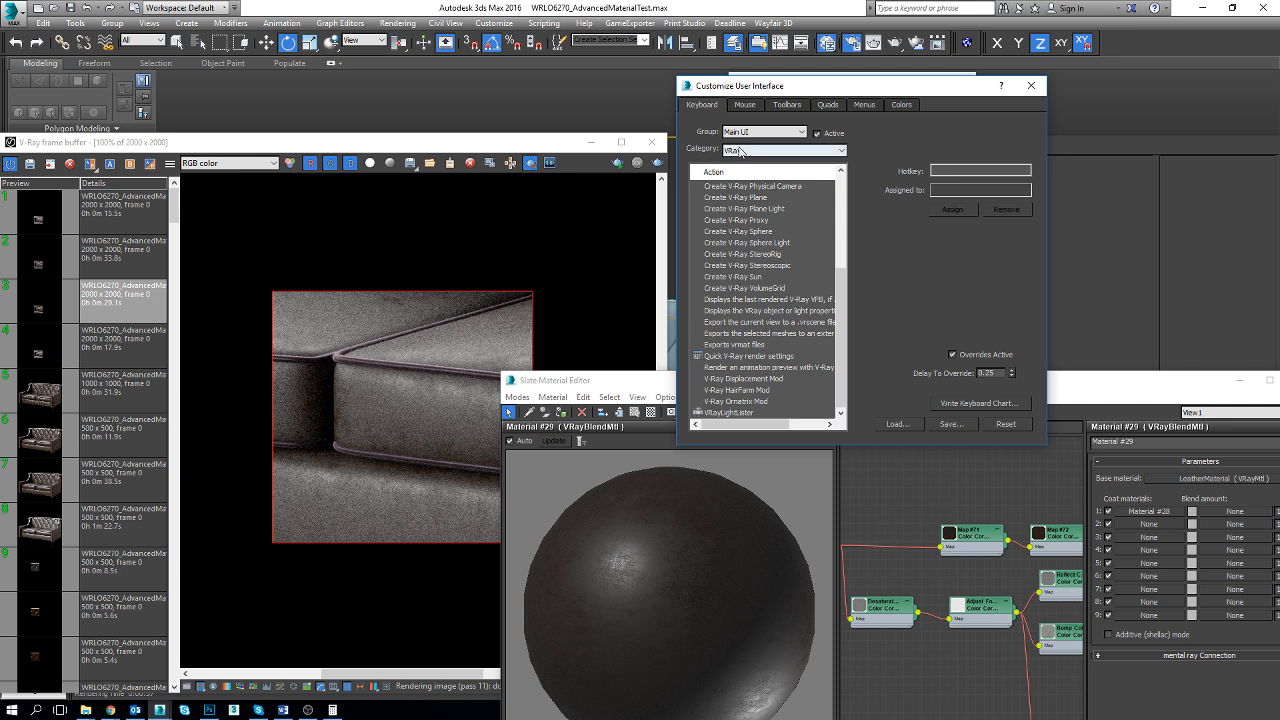
Close the Customize User Interface dialog and reposition and enlarge the Slate Material Editor to show the leather node graph and its parameters
scroll(777, 300, up, 5)
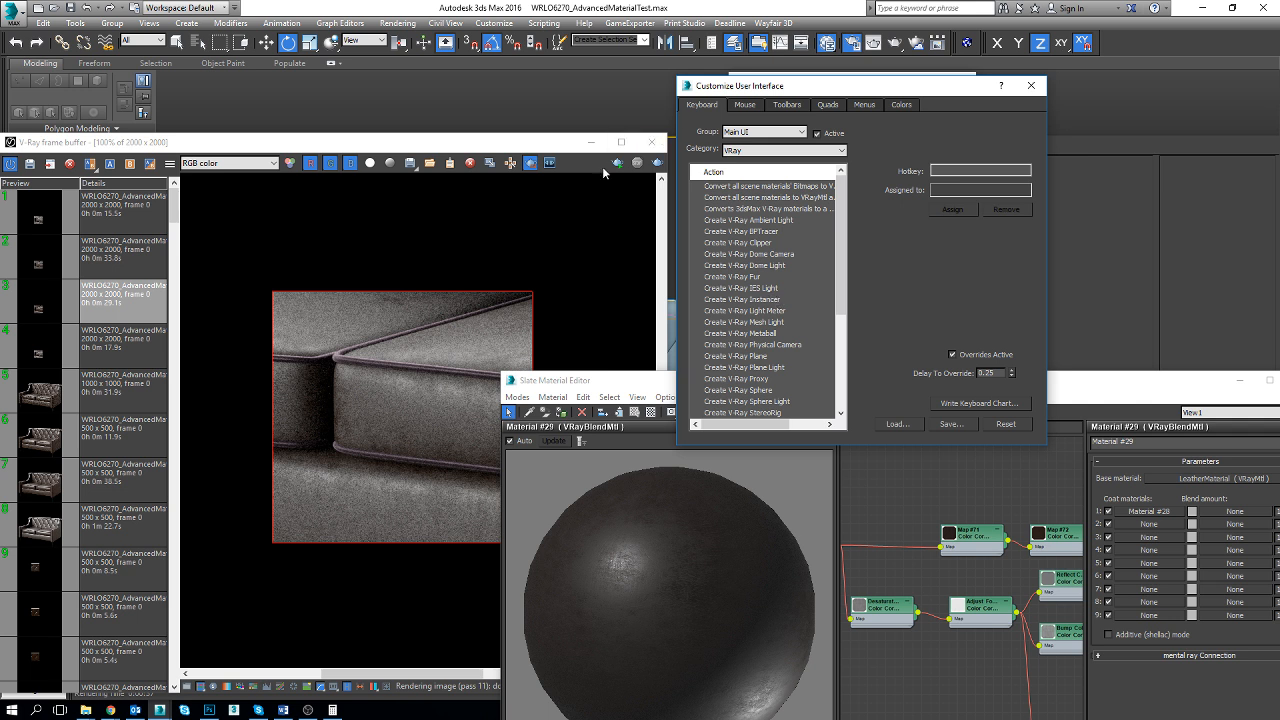
click(1028, 86)
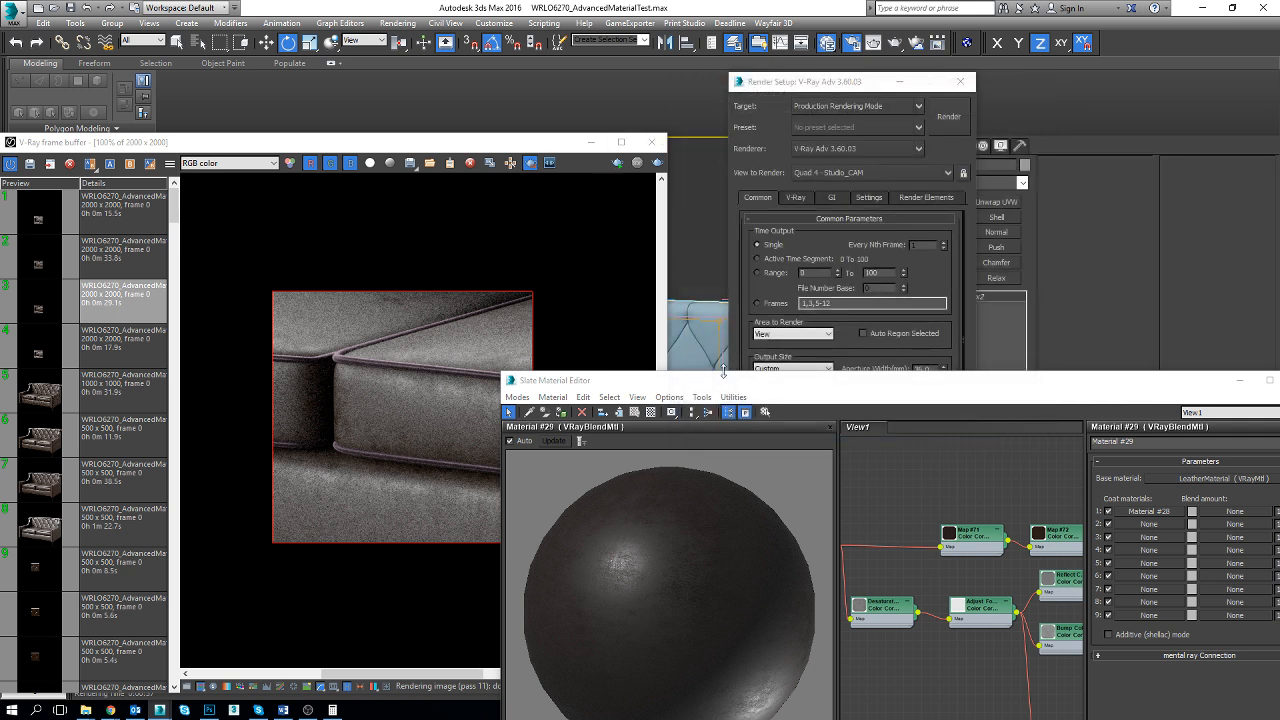
drag(717, 388, 581, 162)
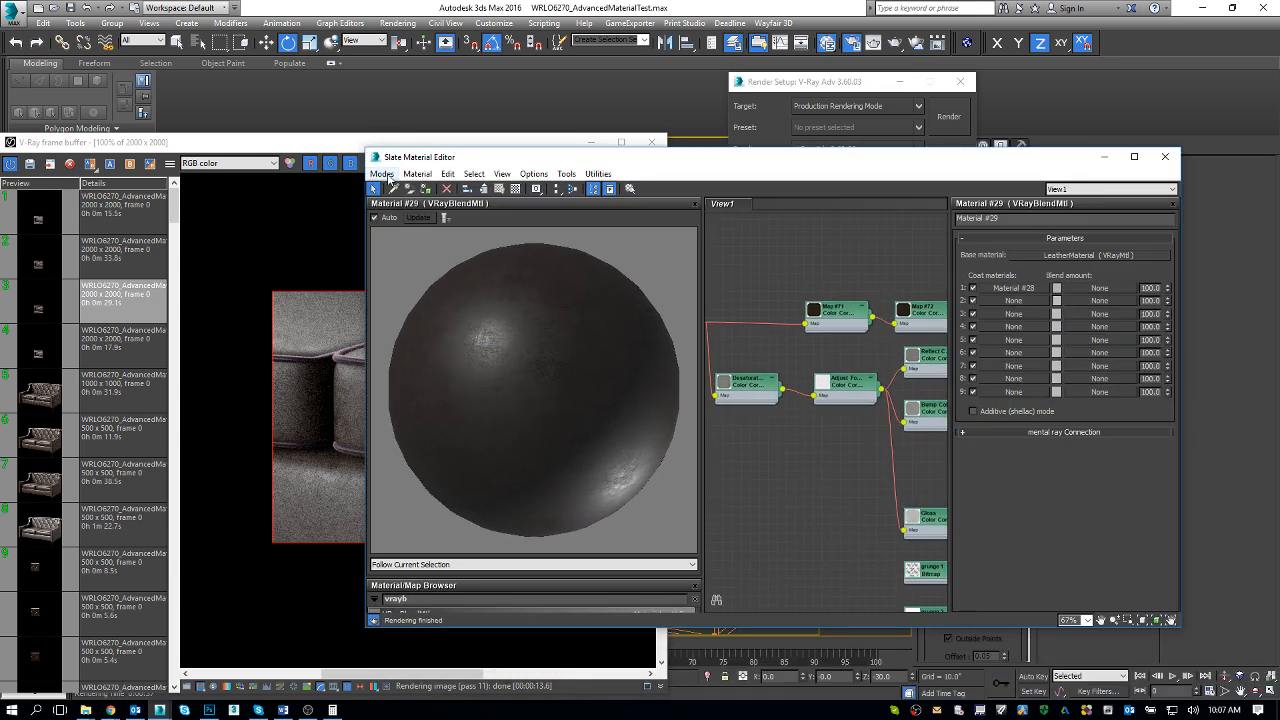
drag(429, 158, 660, 201)
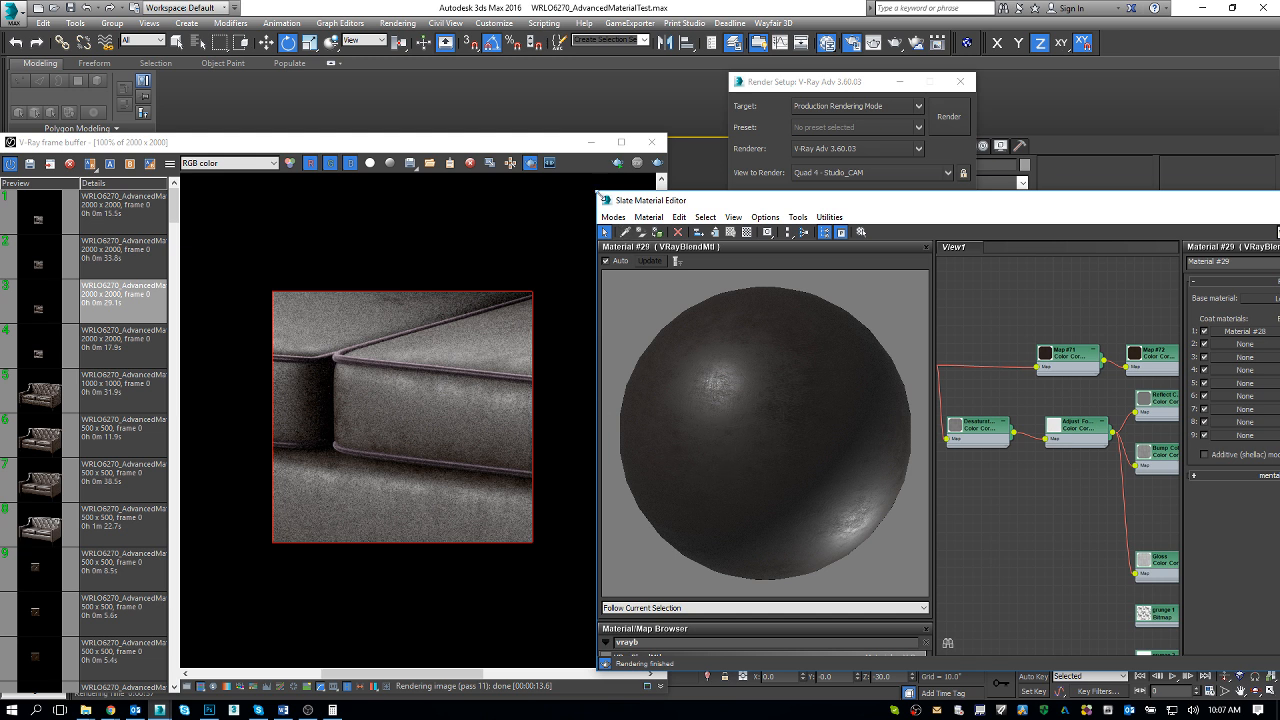
drag(598, 192, 279, 1)
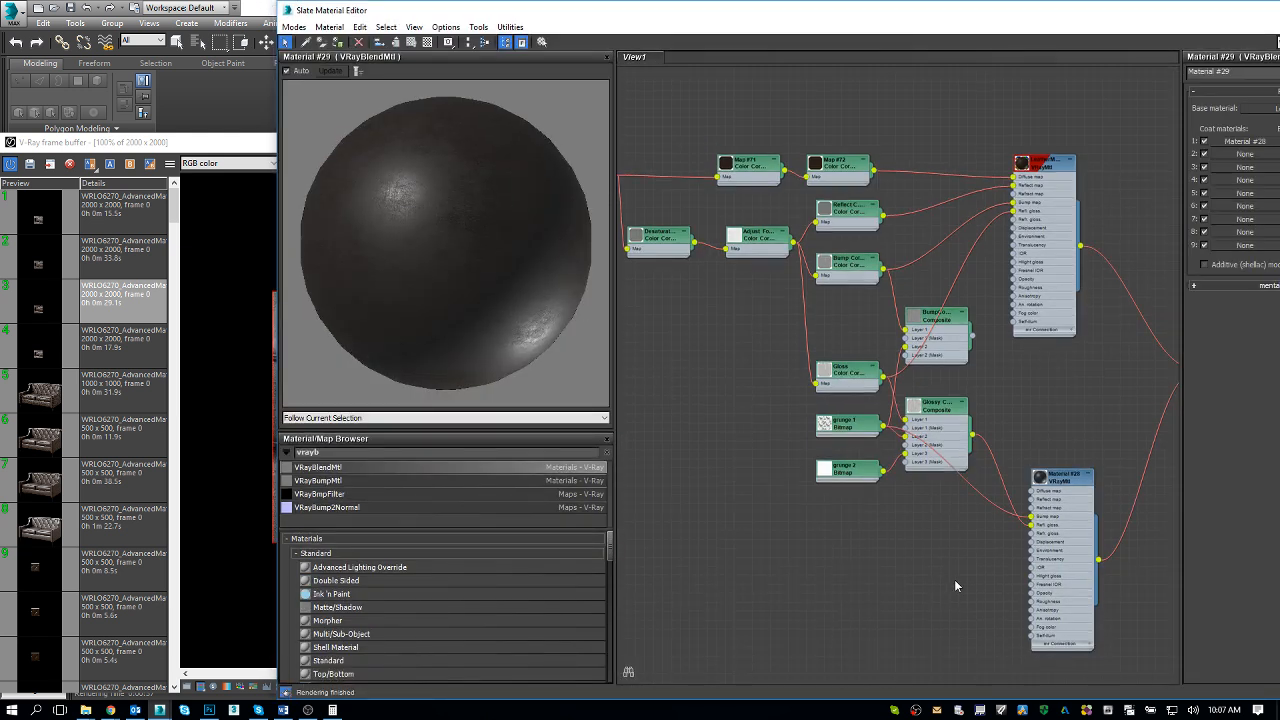
click(1073, 486)
drag(1046, 14, 802, 14)
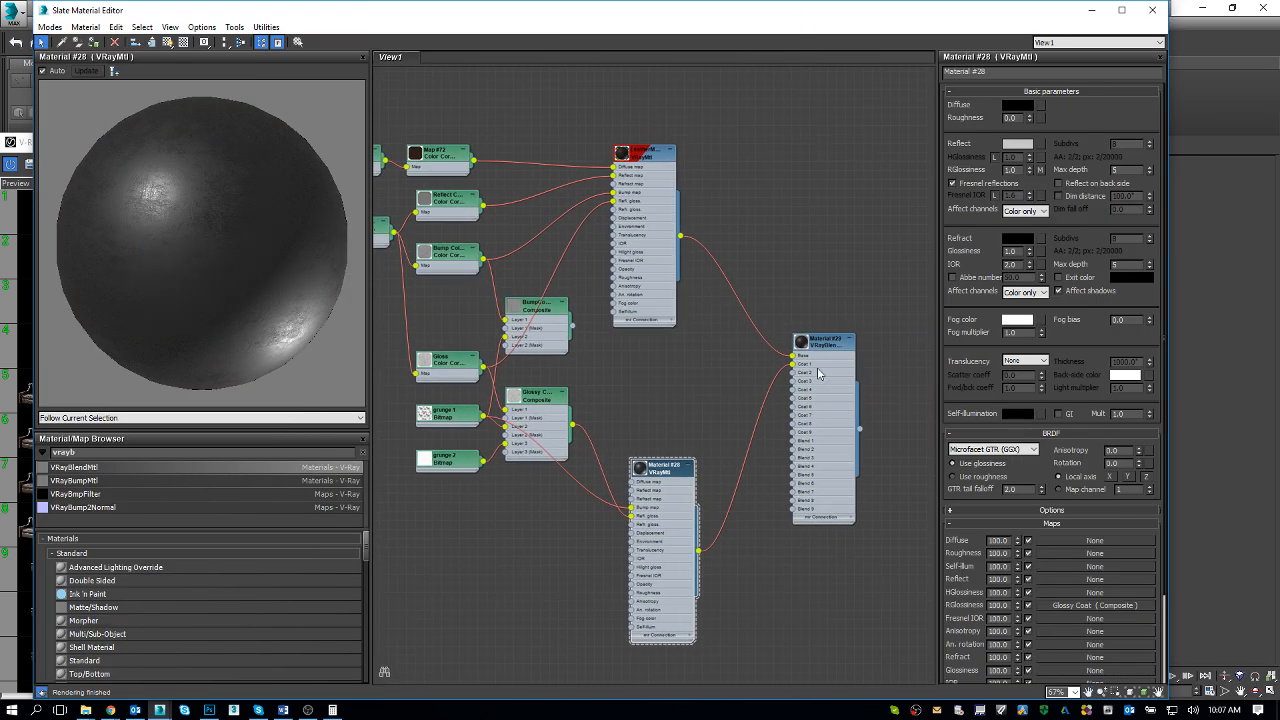
Darken the first coat's blend amount color in the VRayBlendMtl Material #29 to a gray value of 37
click(825, 347)
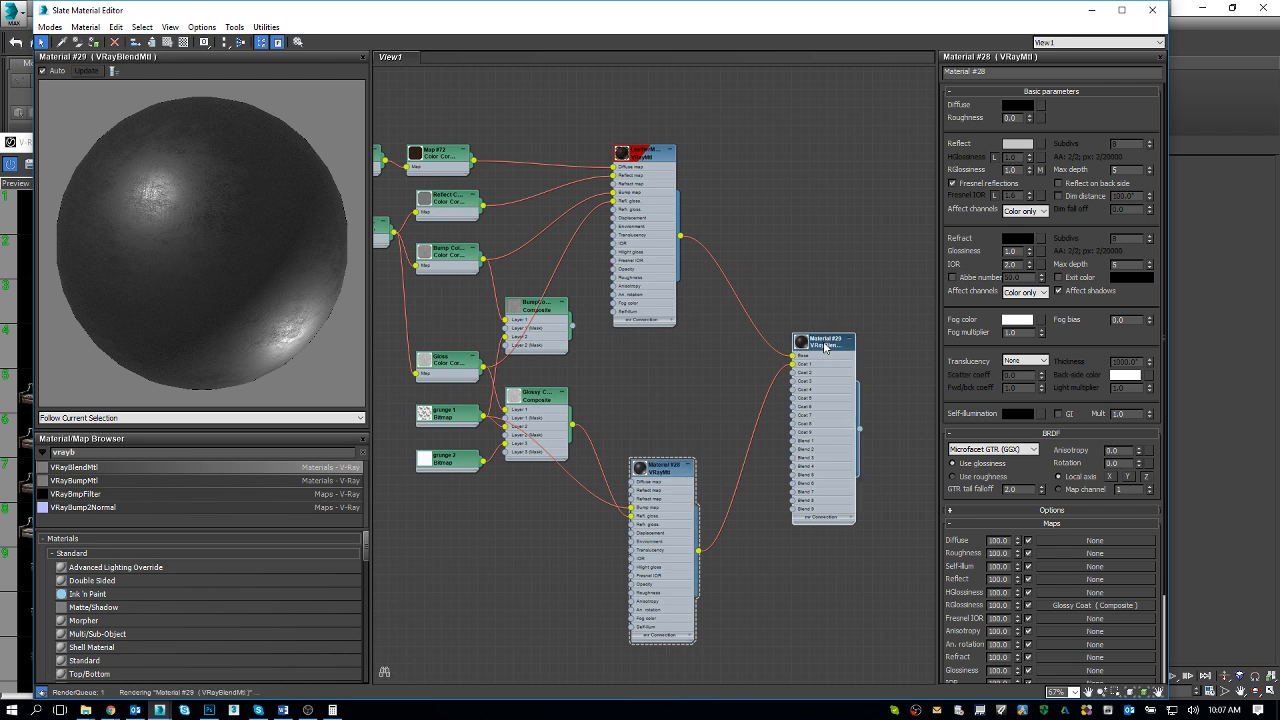
double_click(825, 347)
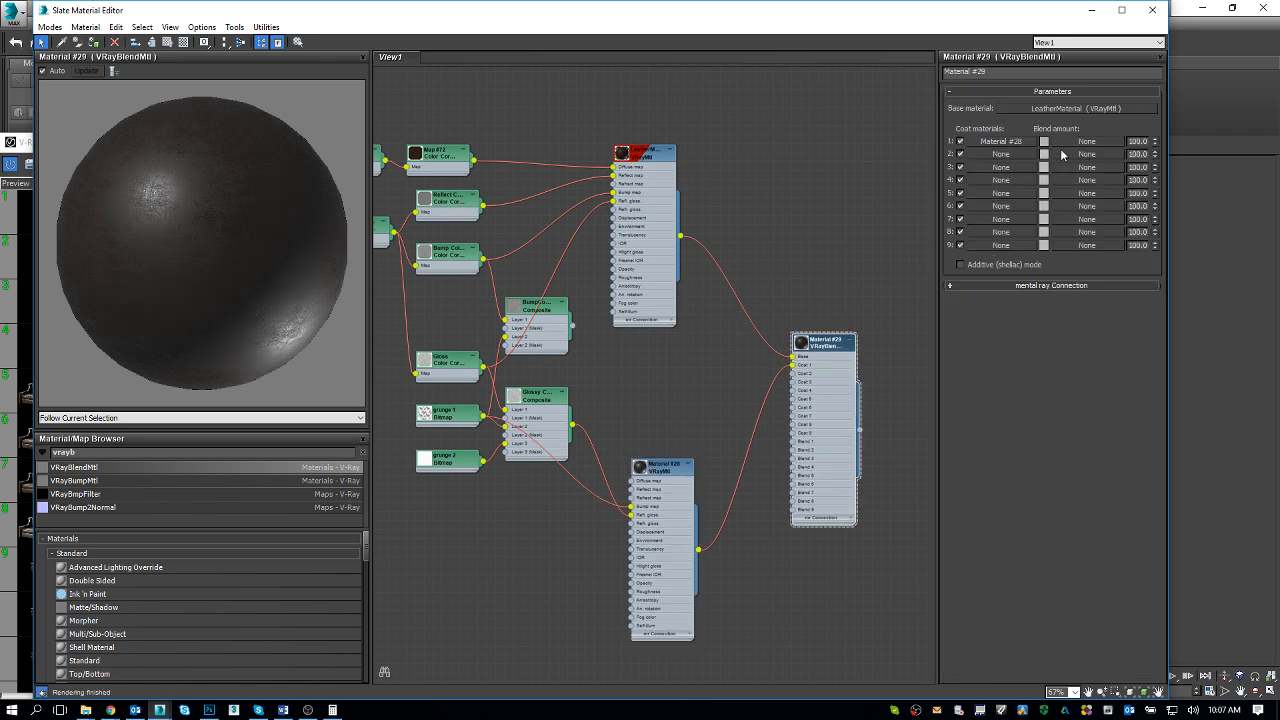
click(1044, 141)
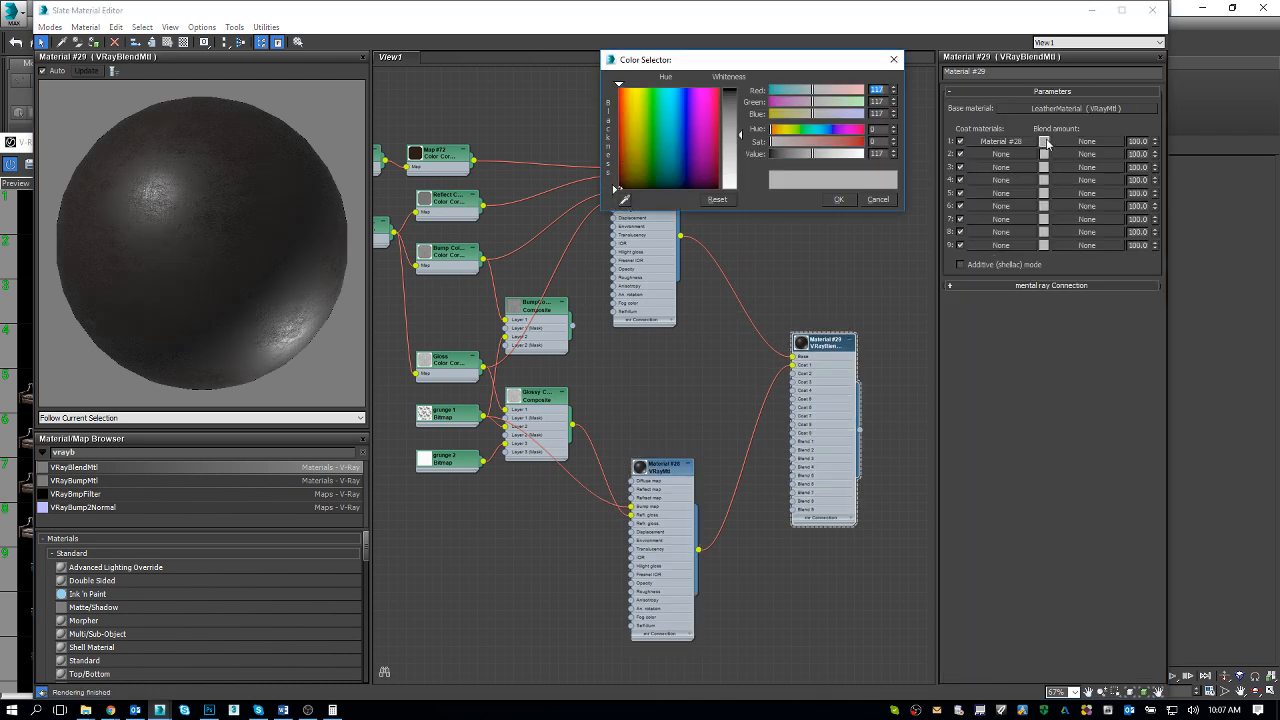
click(731, 107)
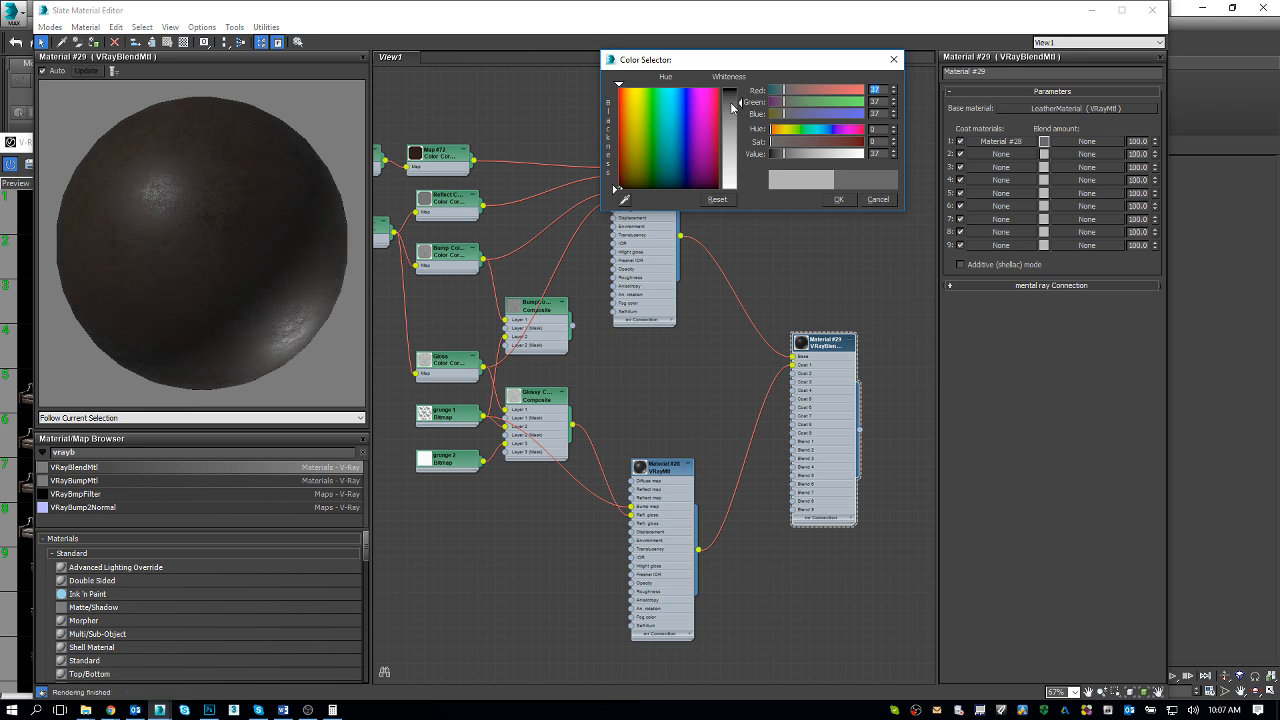
click(840, 201)
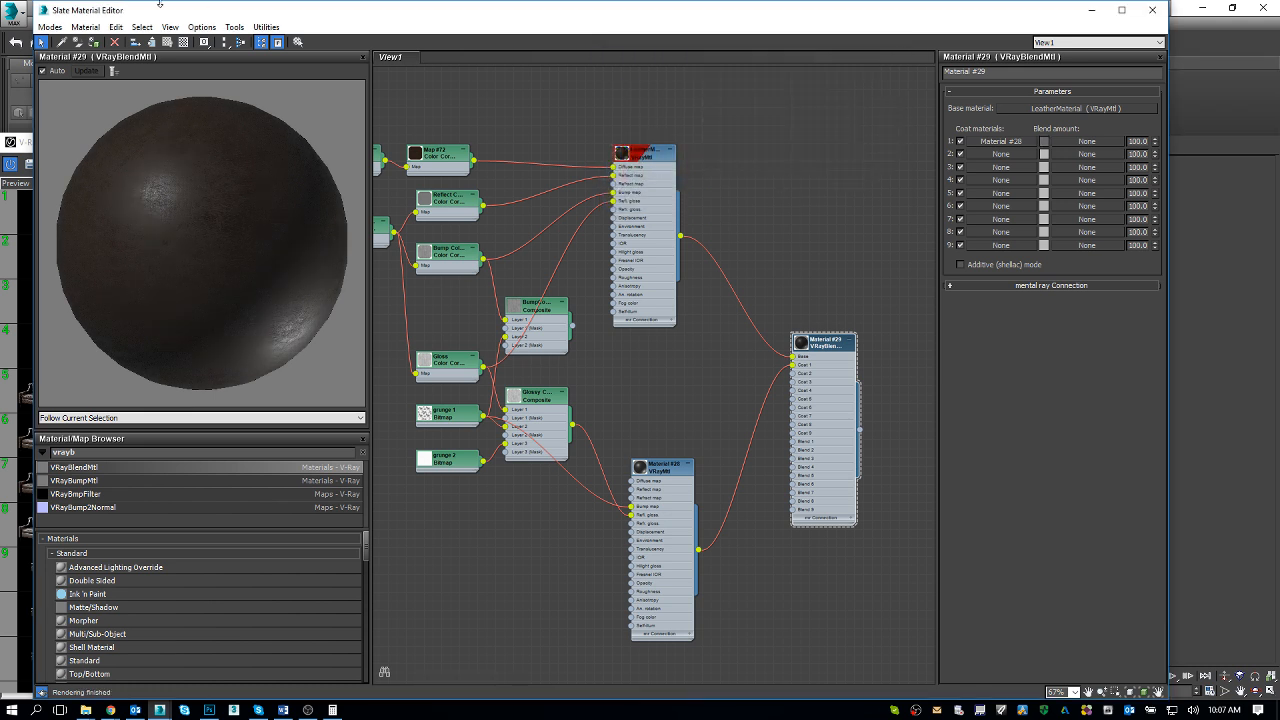
Render the cushion region again and select the newest result in the V-Ray frame buffer history
double_click(75, 12)
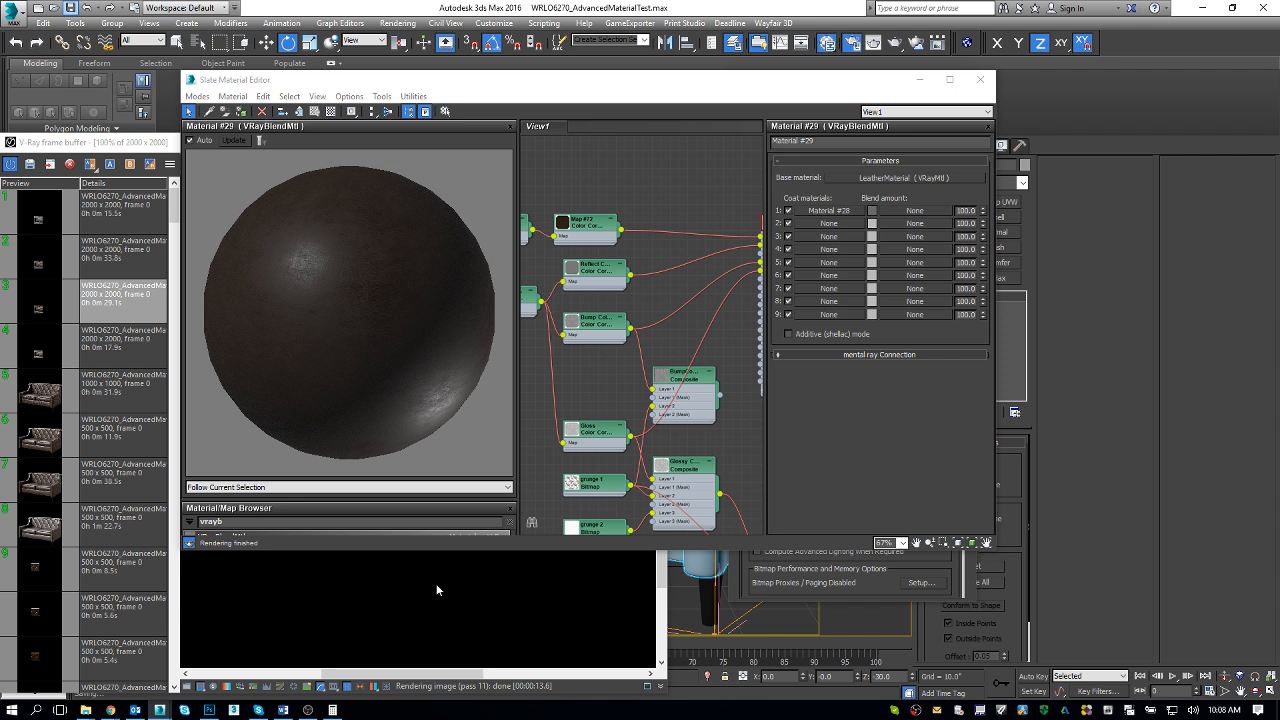
click(436, 587)
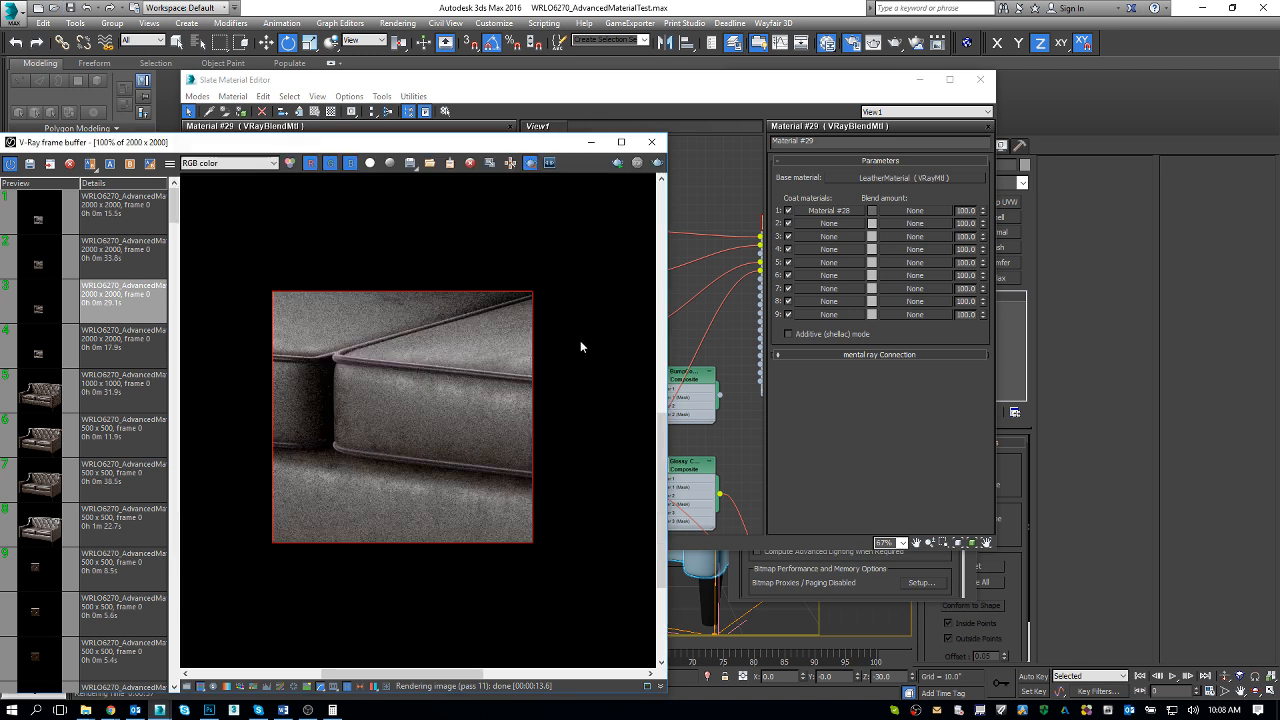
click(657, 164)
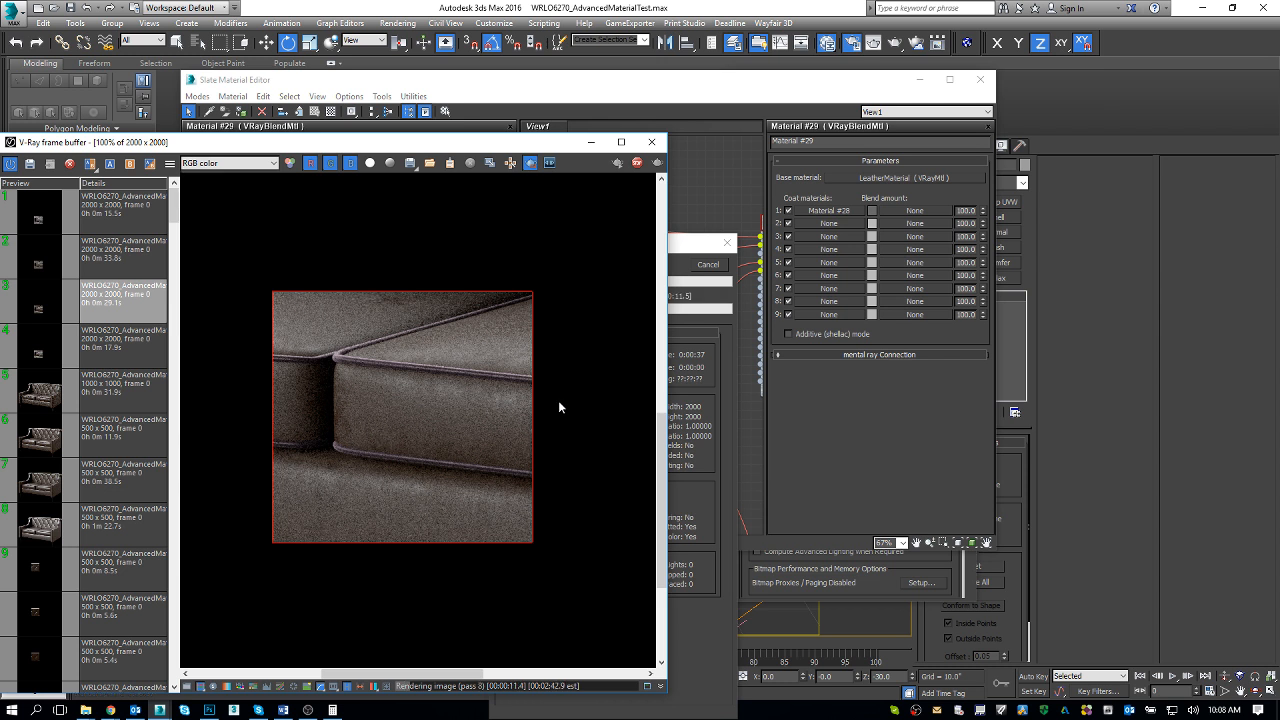
click(48, 262)
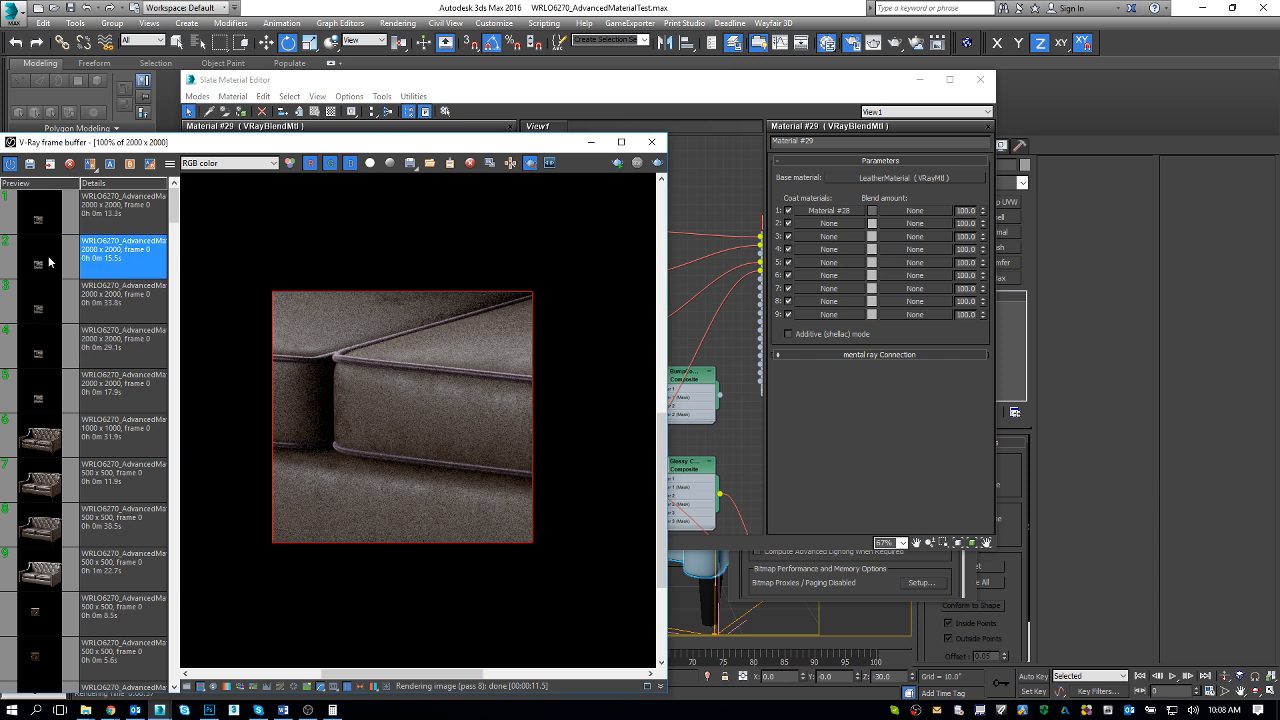
click(40, 218)
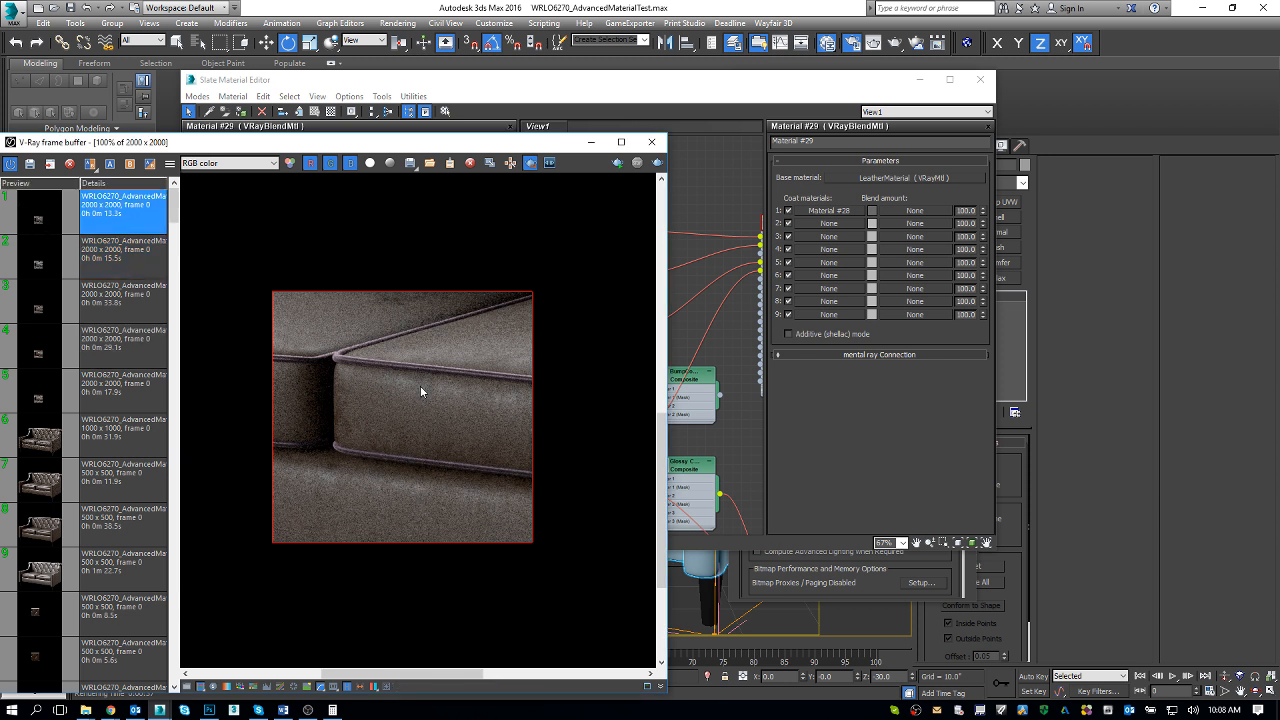
Maximize the Slate Material Editor and open the settings of the grunge 1 bitmap
click(766, 81)
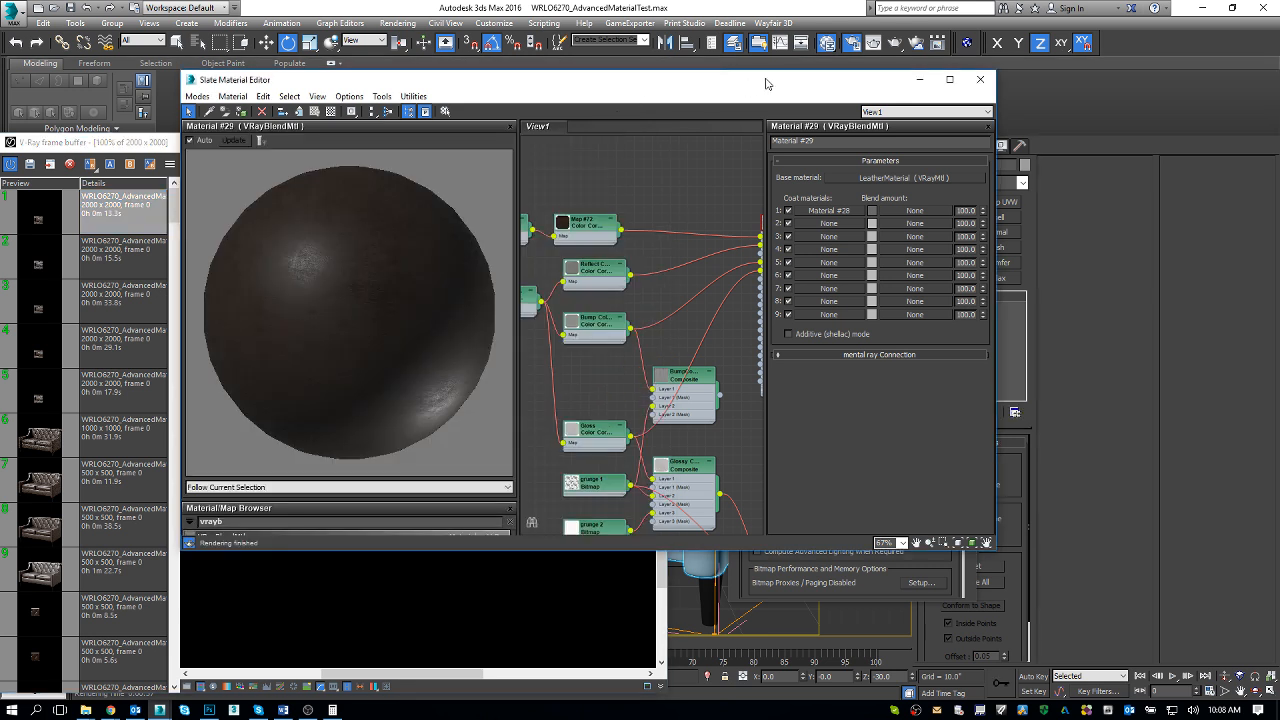
click(950, 80)
middle_drag(483, 308, 755, 365)
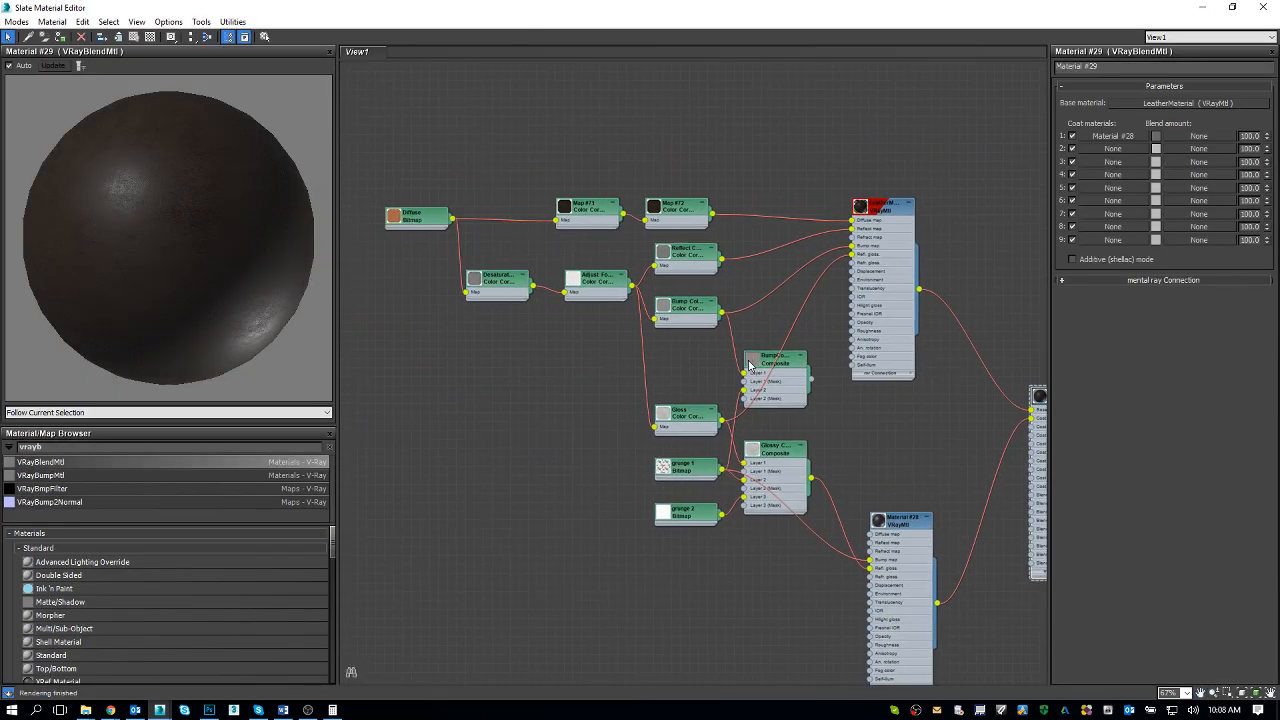
double_click(691, 478)
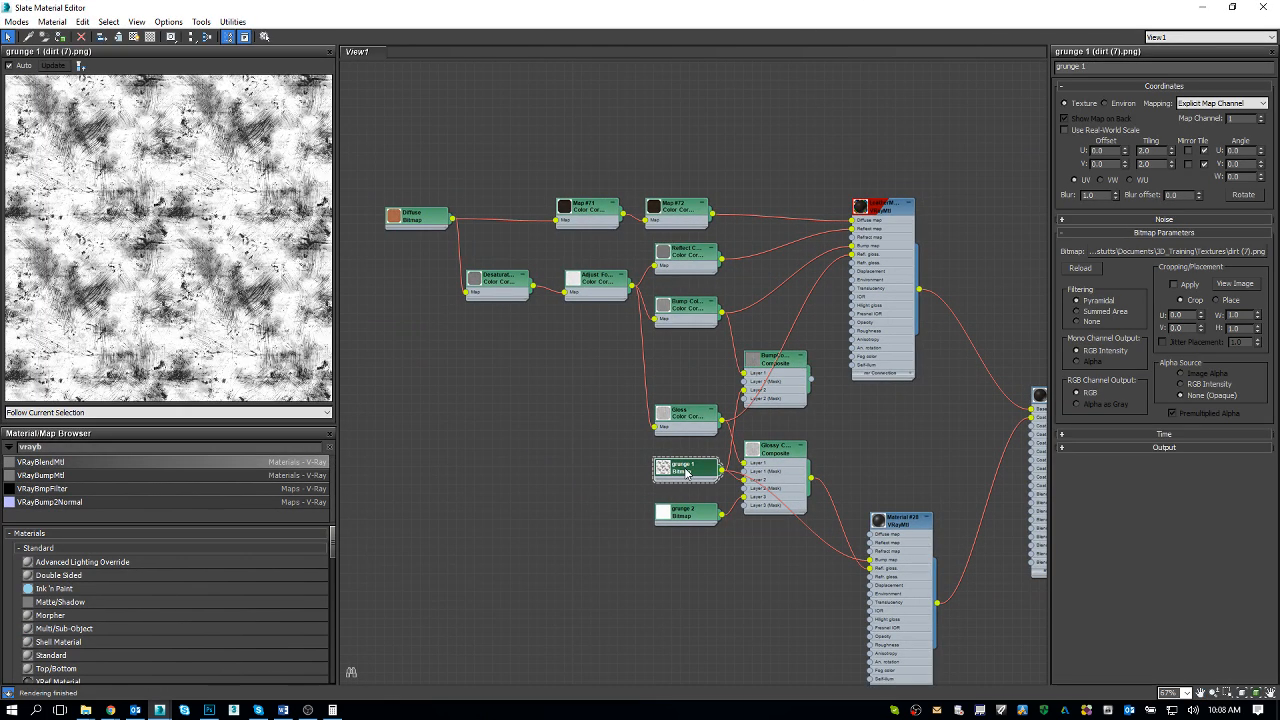
middle_drag(766, 474, 655, 307)
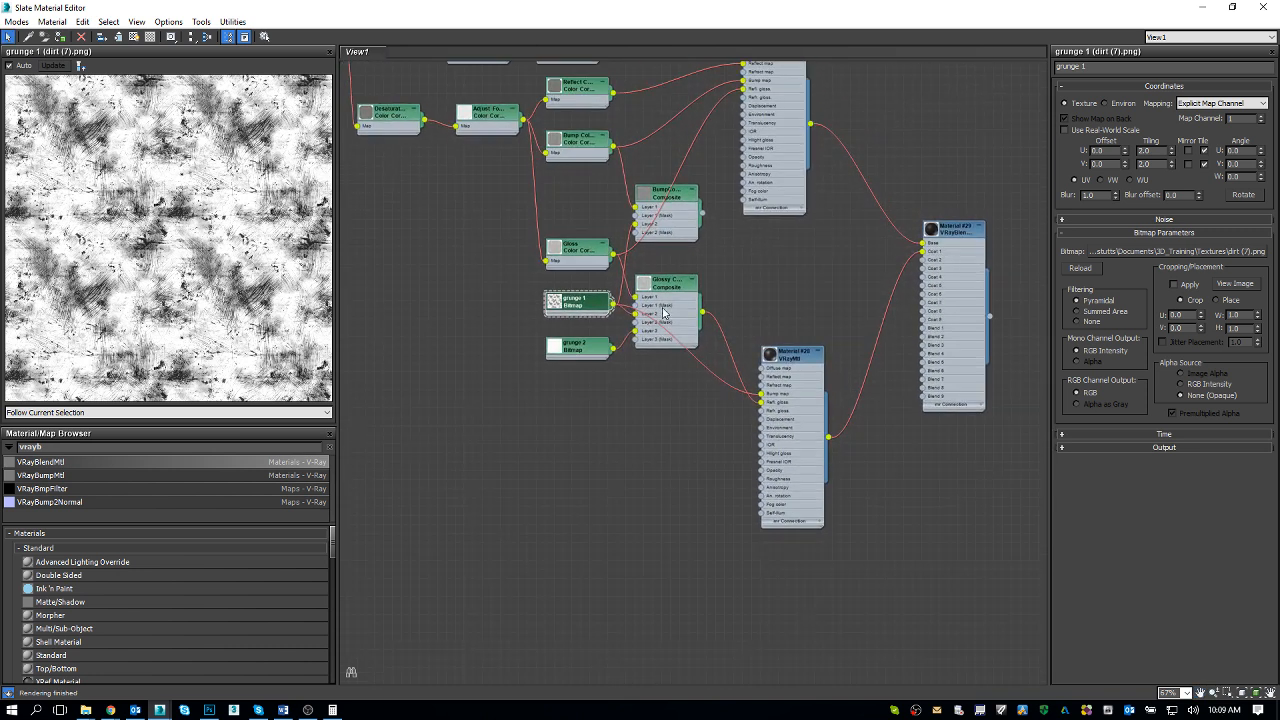
middle_drag(487, 268, 447, 313)
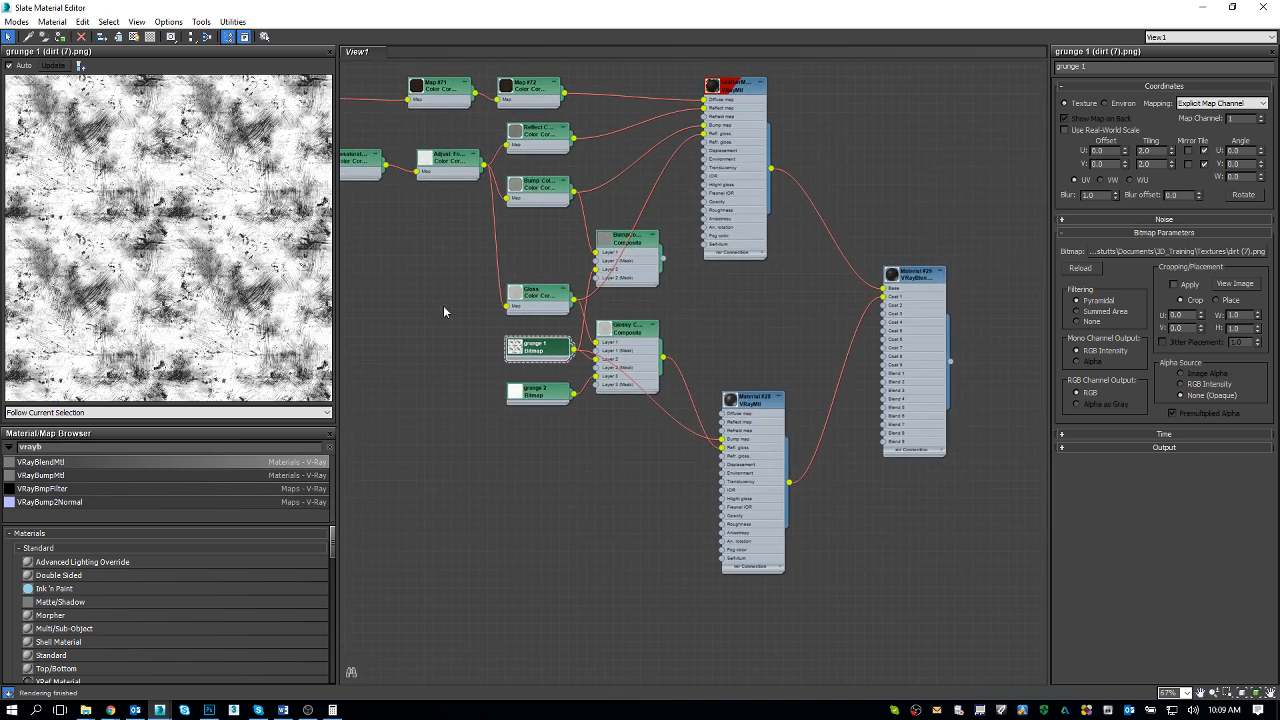
middle_drag(516, 439, 513, 442)
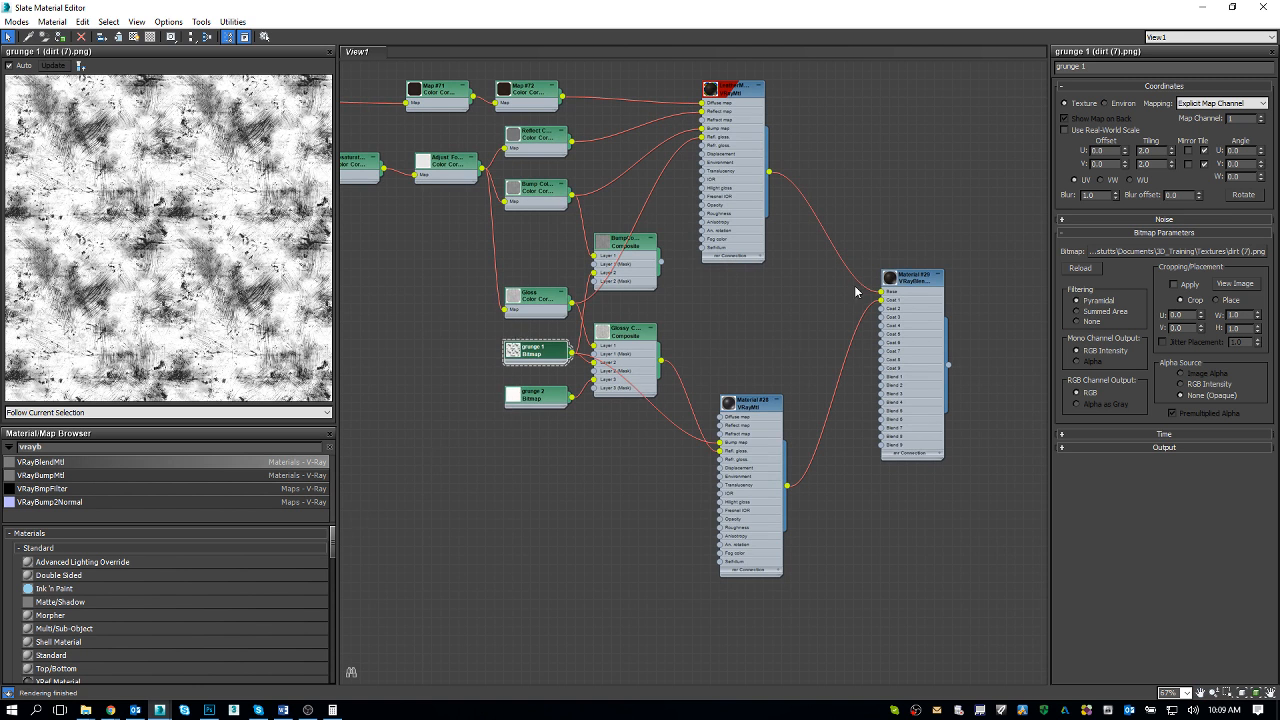
Connect the grunge 1 bitmap to the Blend 1 input of Material #29 and open the blend material's parameters
drag(915, 280, 982, 273)
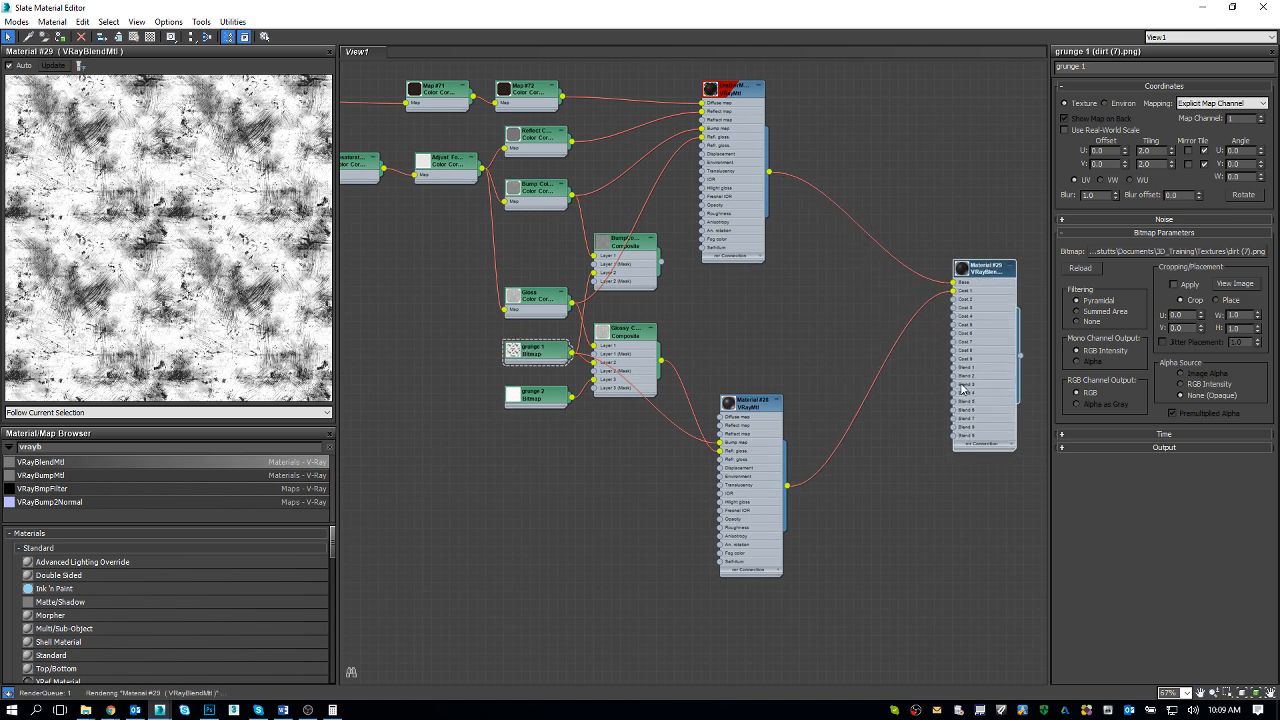
middle_drag(965, 390, 899, 410)
drag(515, 375, 896, 391)
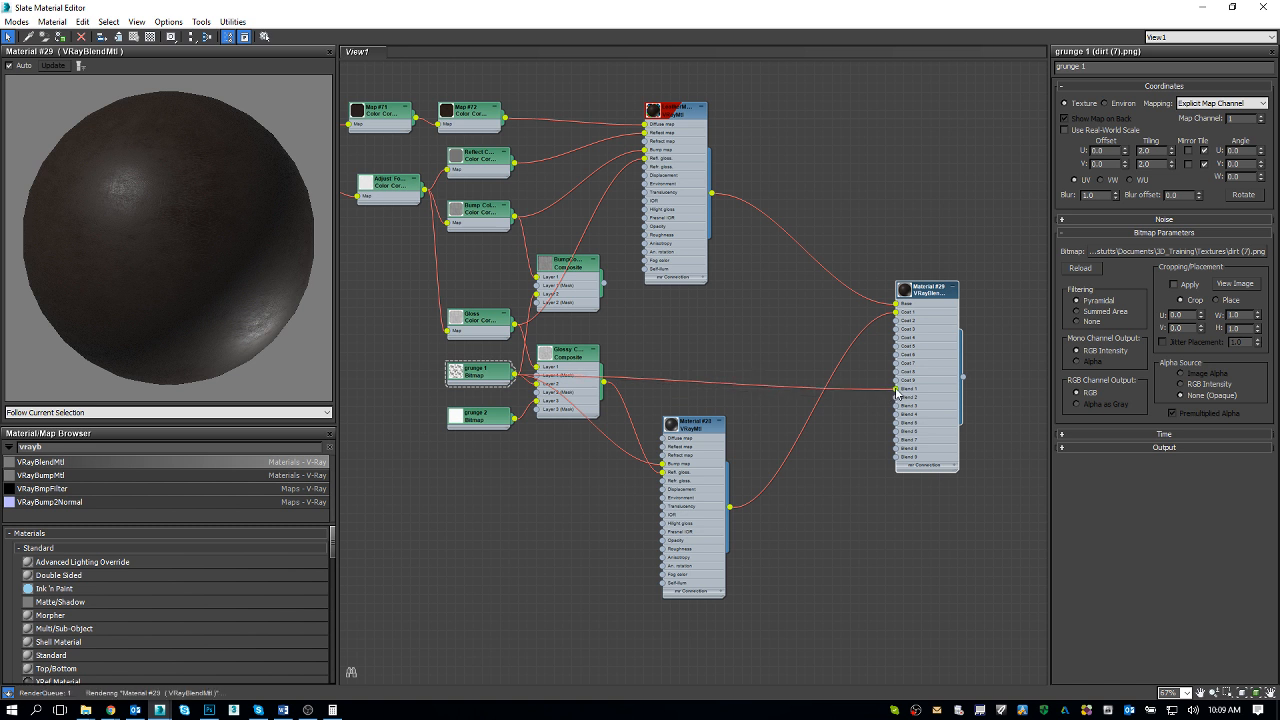
double_click(925, 299)
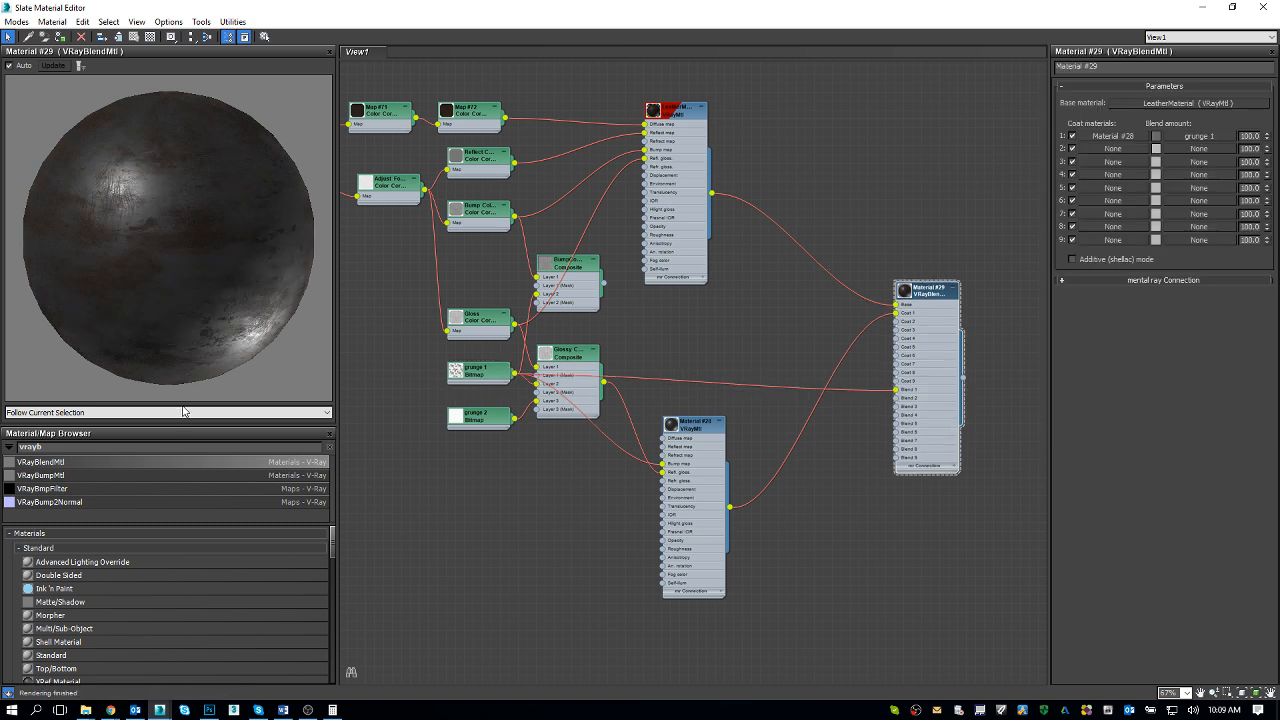
Insert a Color Correction map between grunge 1 and the Blend 1 input of Material #29 and open its settings
click(151, 447)
text(color)
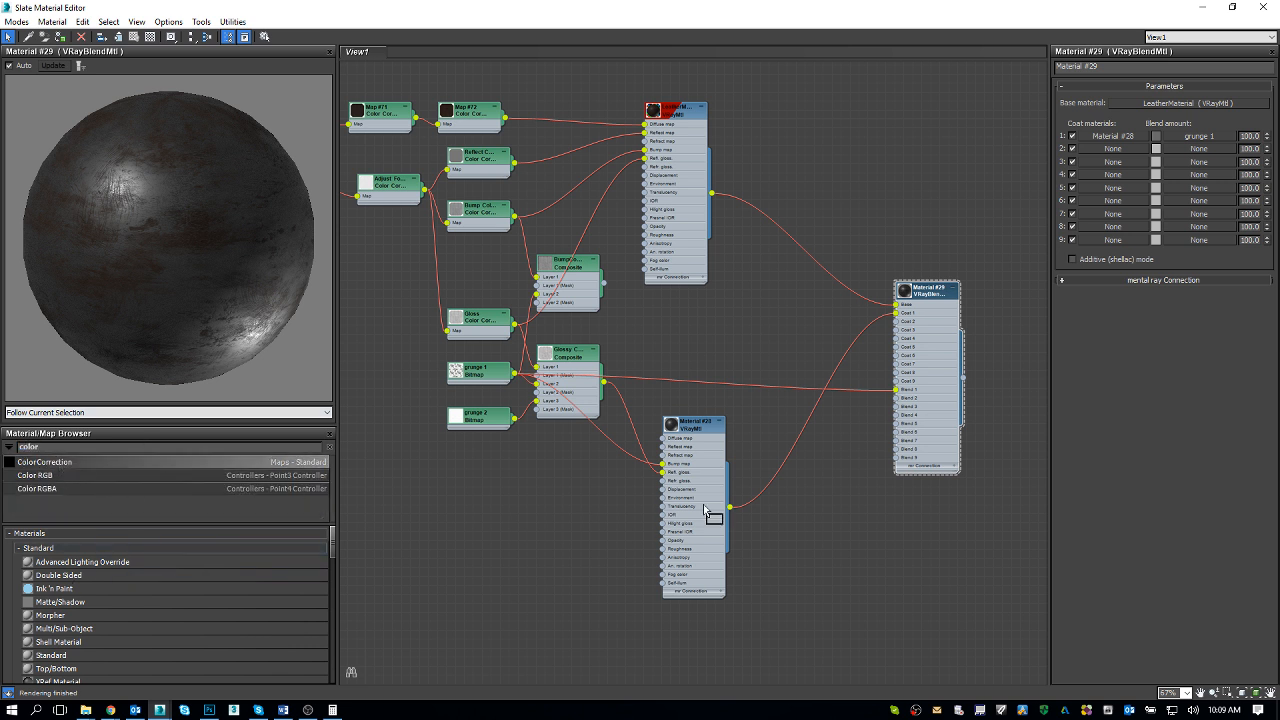
drag(765, 388, 738, 371)
double_click(738, 372)
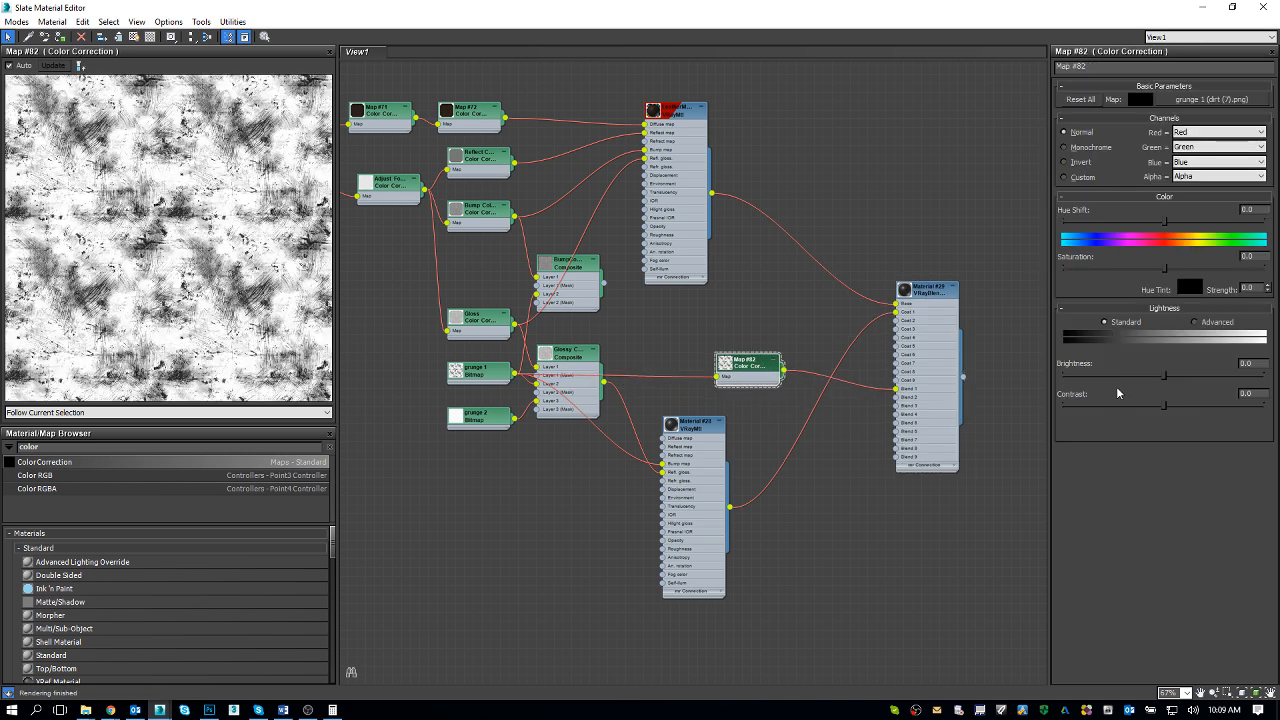
Try the Color Correction map's standard lightness with contrast about -63 and brightness about -26
drag(1163, 404, 1100, 404)
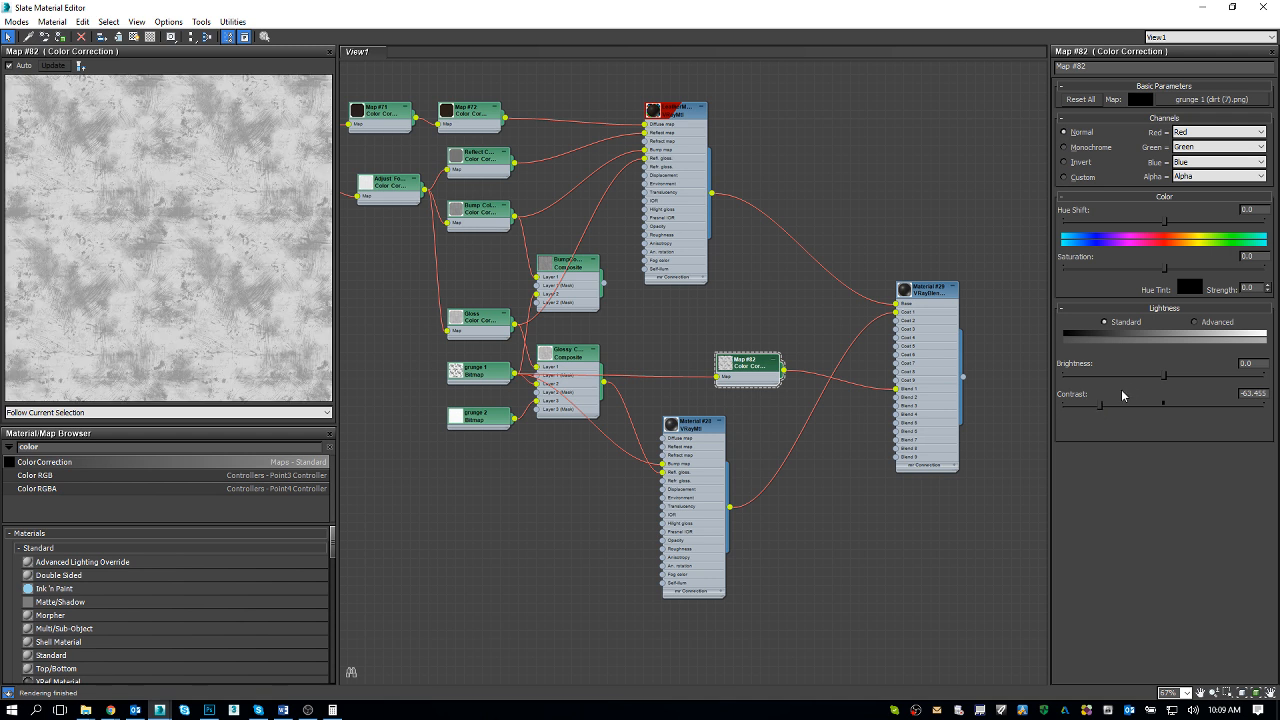
mouse_move(1163, 374)
mouse_down()
mouse_move(1116, 374)
mouse_move(1138, 374)
mouse_up()
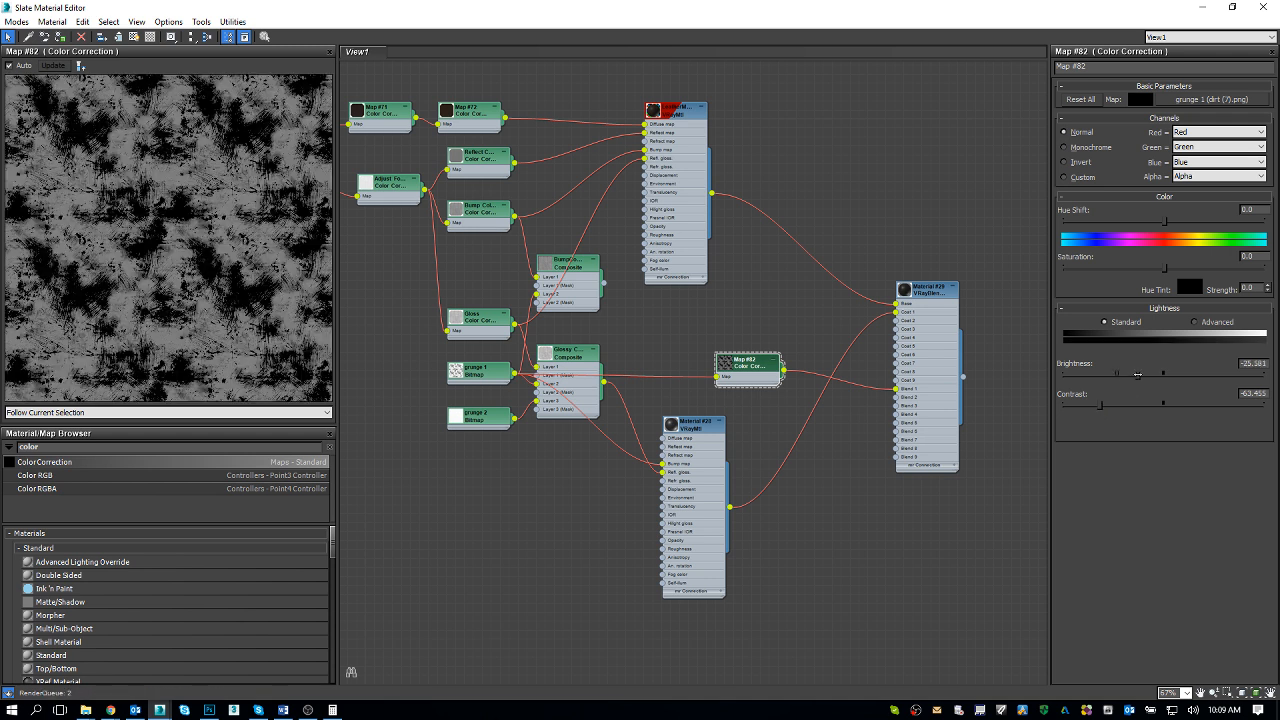
Switch the Color Correction lightness to Advanced, set the RGB gain to 50, and try gamma/contrast 3 before setting it to 0.5
click(1213, 324)
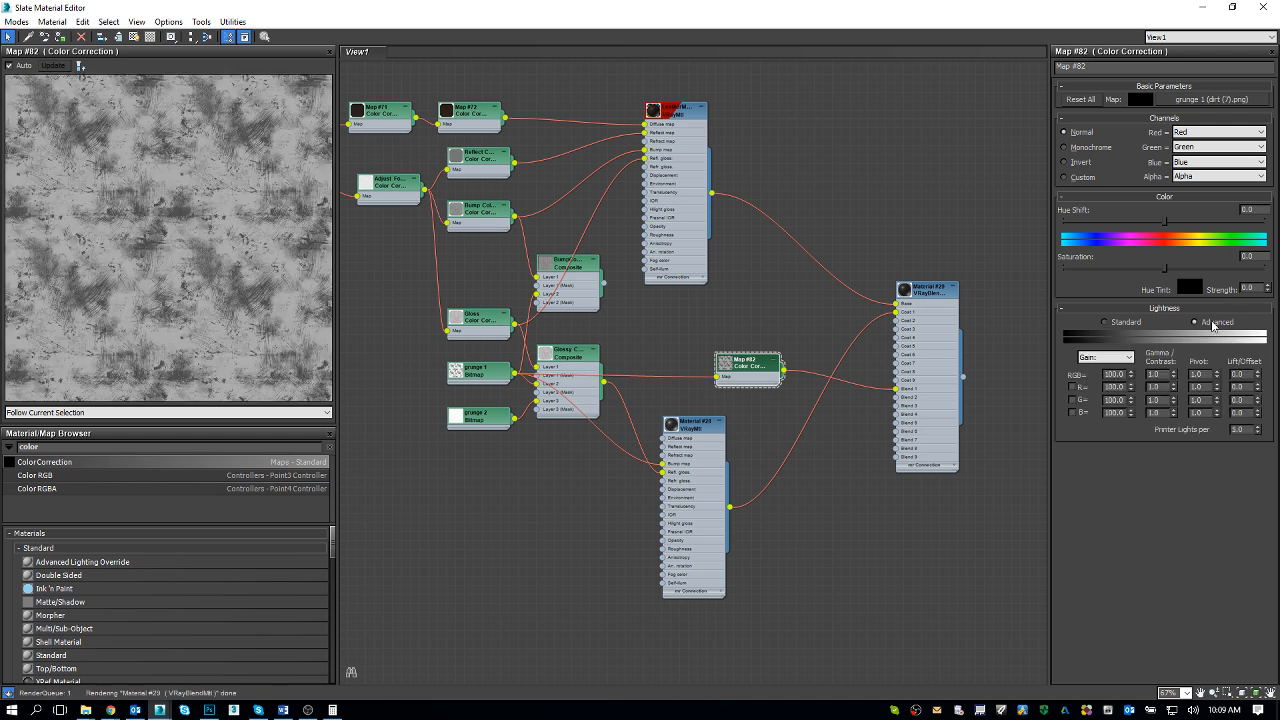
double_click(1112, 374)
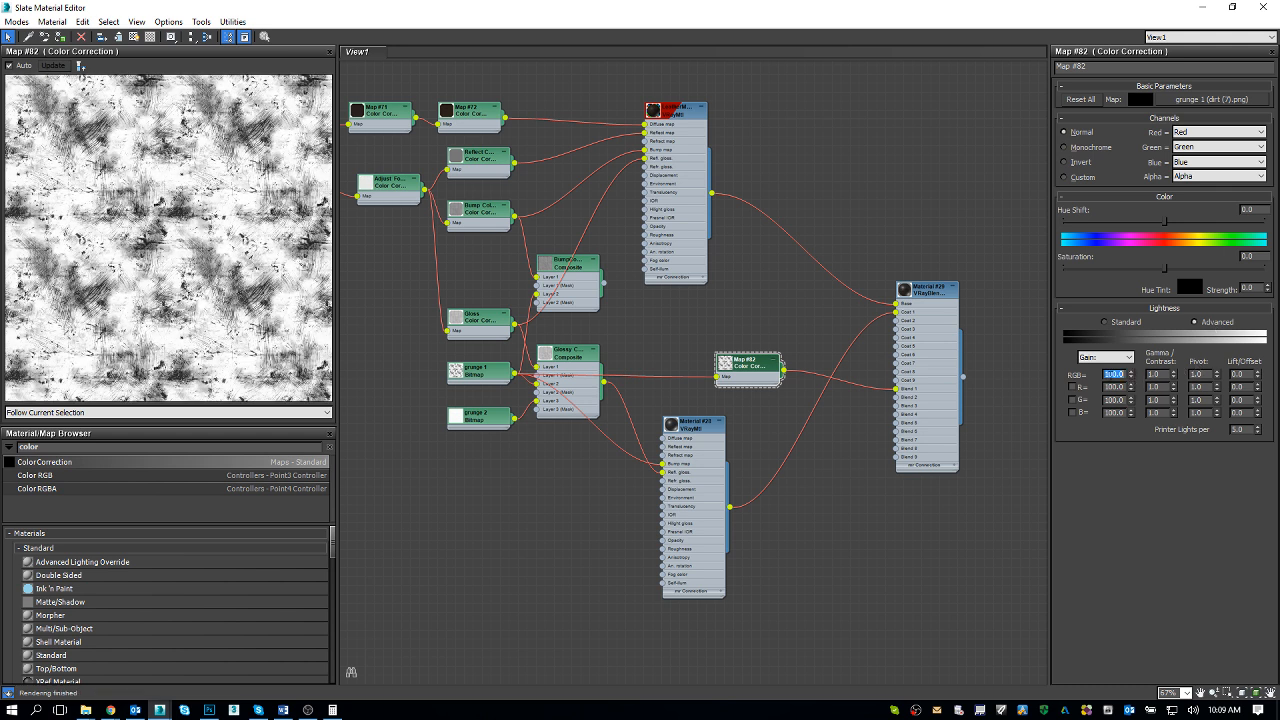
text(50)
key(Return)
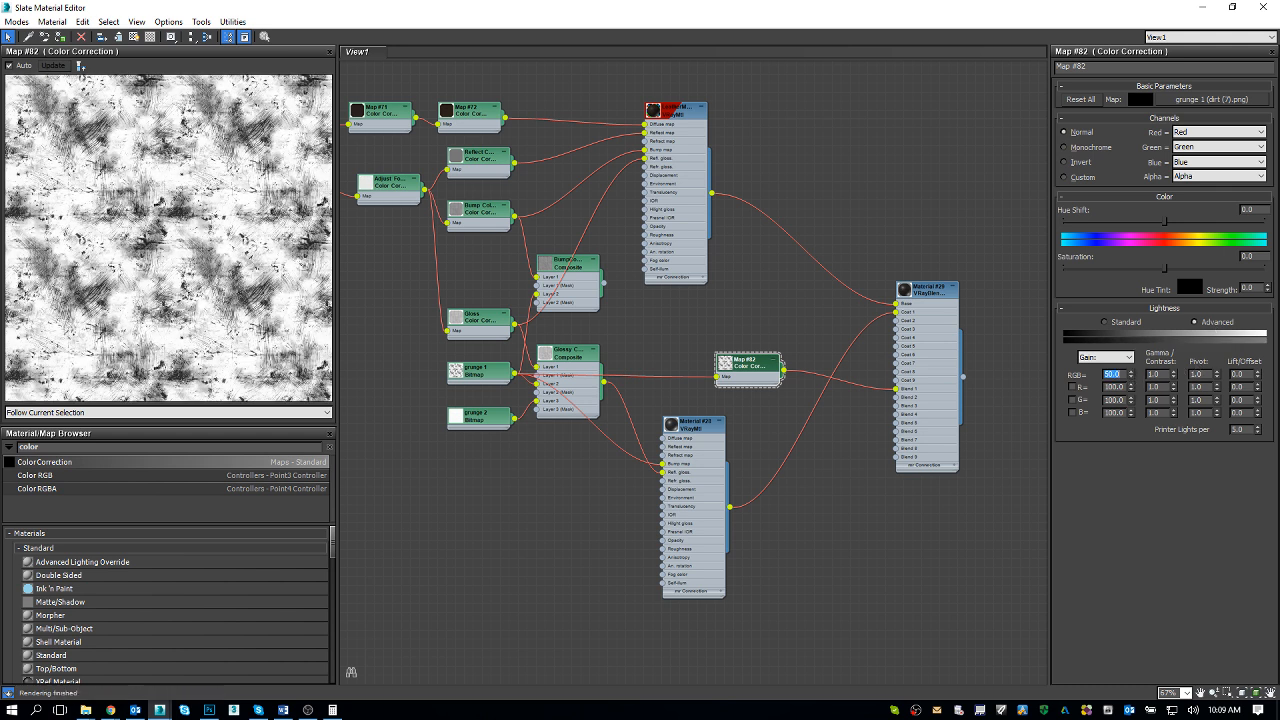
double_click(1154, 374)
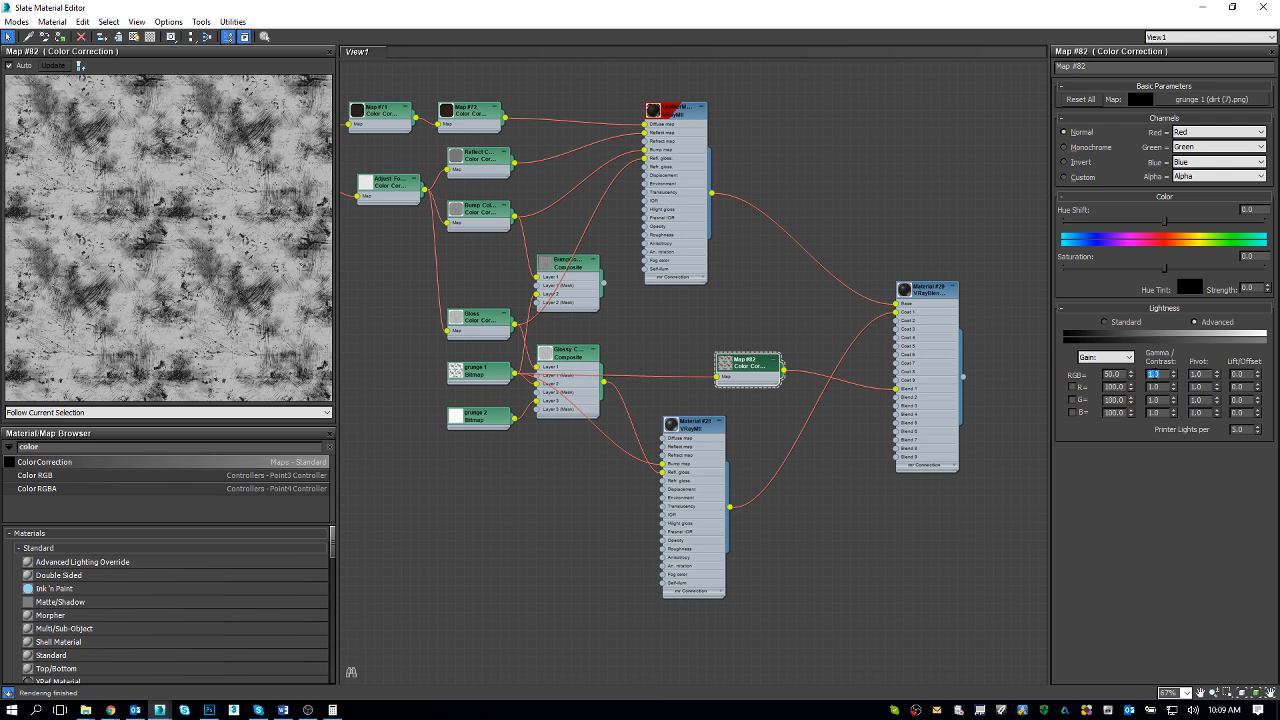
text(3)
key(Return)
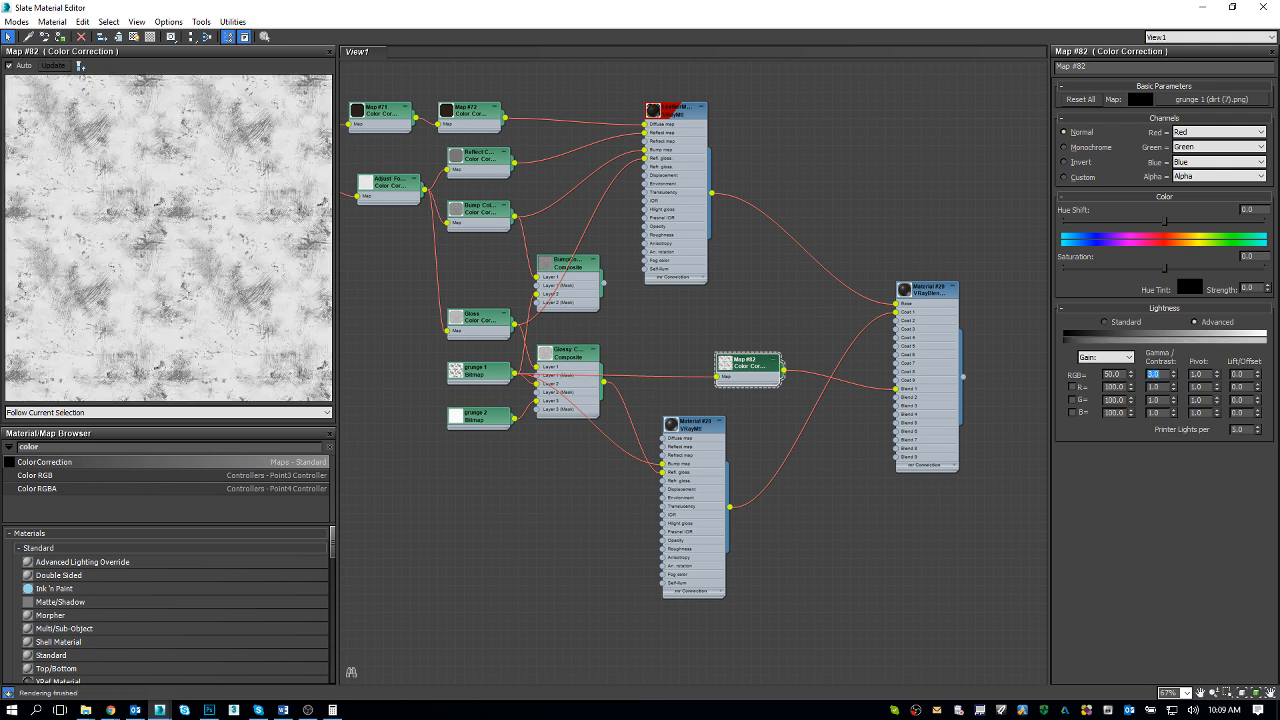
text(0.5)
key(Return)
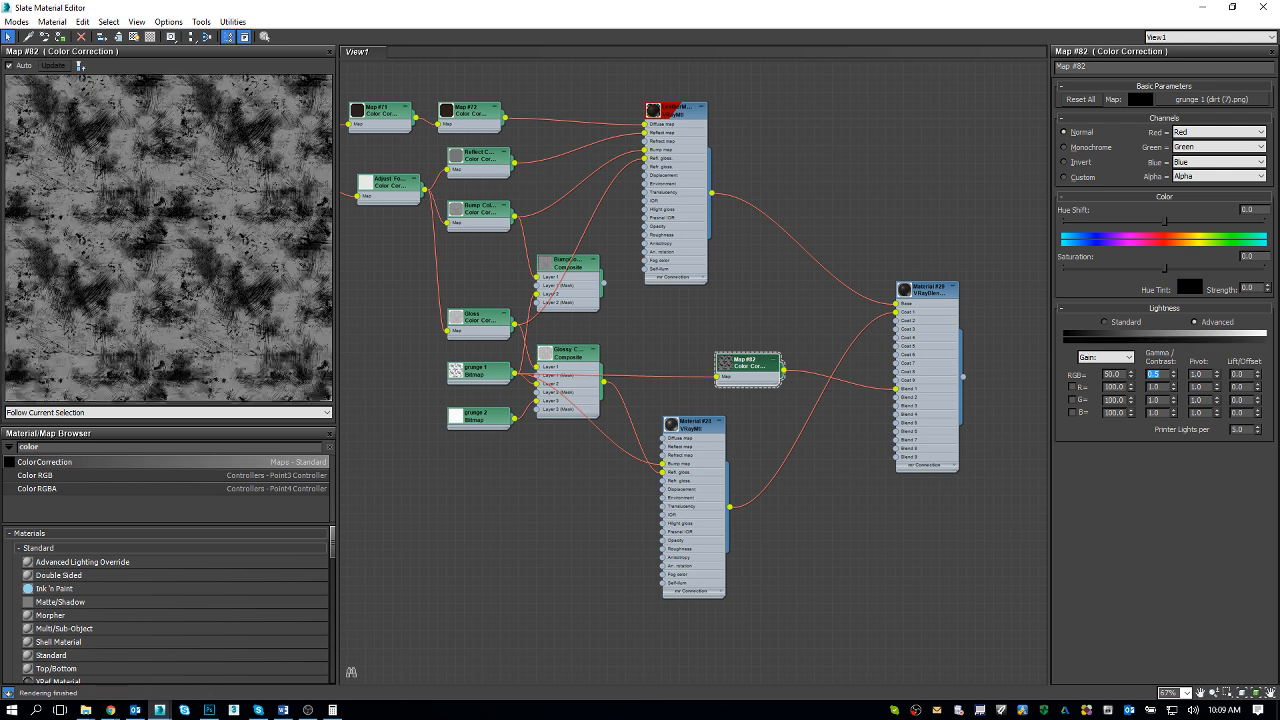
Set the Color Correction map's gamma/contrast to 3 and try an RGB gain of 20 before setting it to 10
text(3)
key(Return)
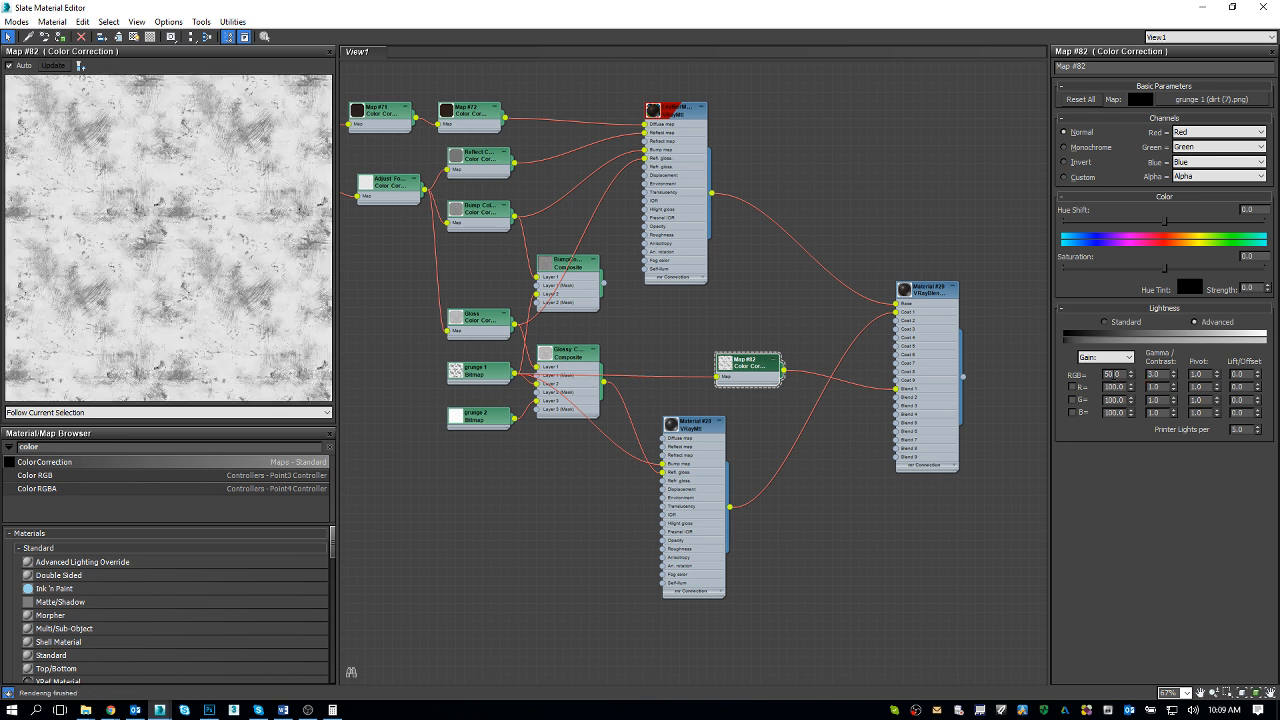
double_click(1115, 373)
text(20)
key(Return)
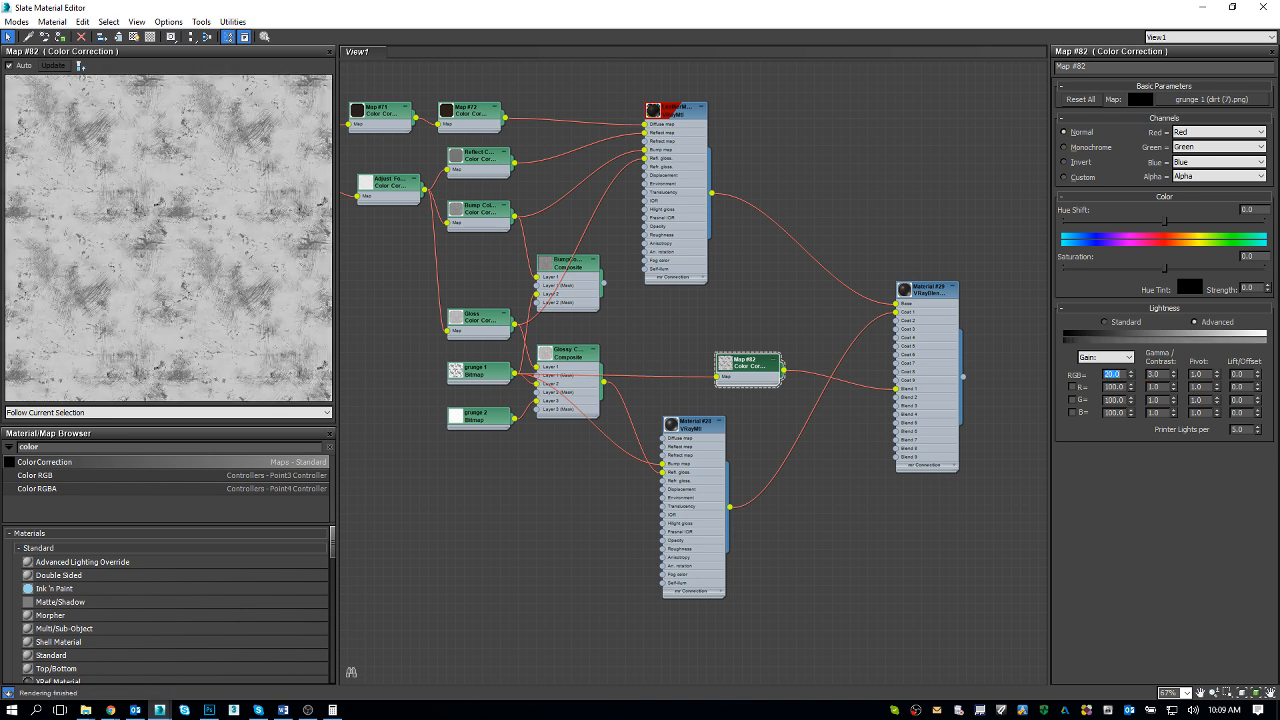
text(10)
key(Return)
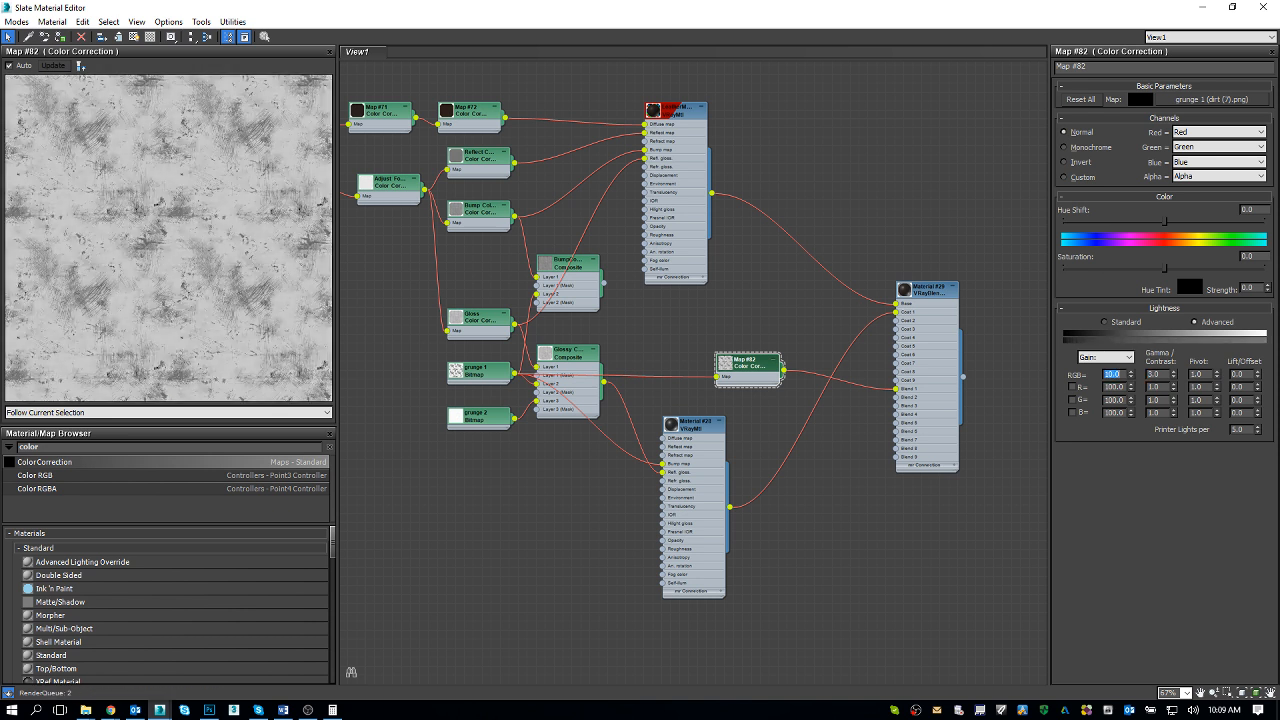
Try RGB gamma/contrast values of 5 and 1 on the Color Correction map, then set it to 2
double_click(1154, 374)
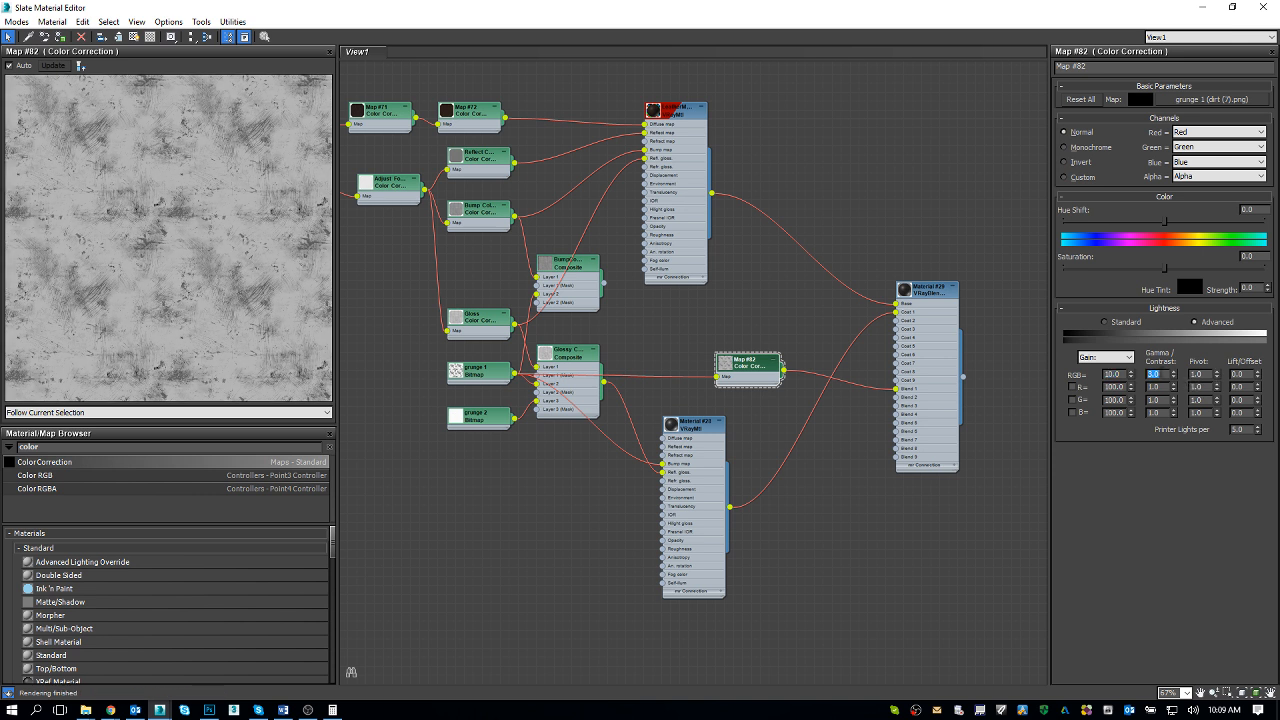
text(5)
key(Return)
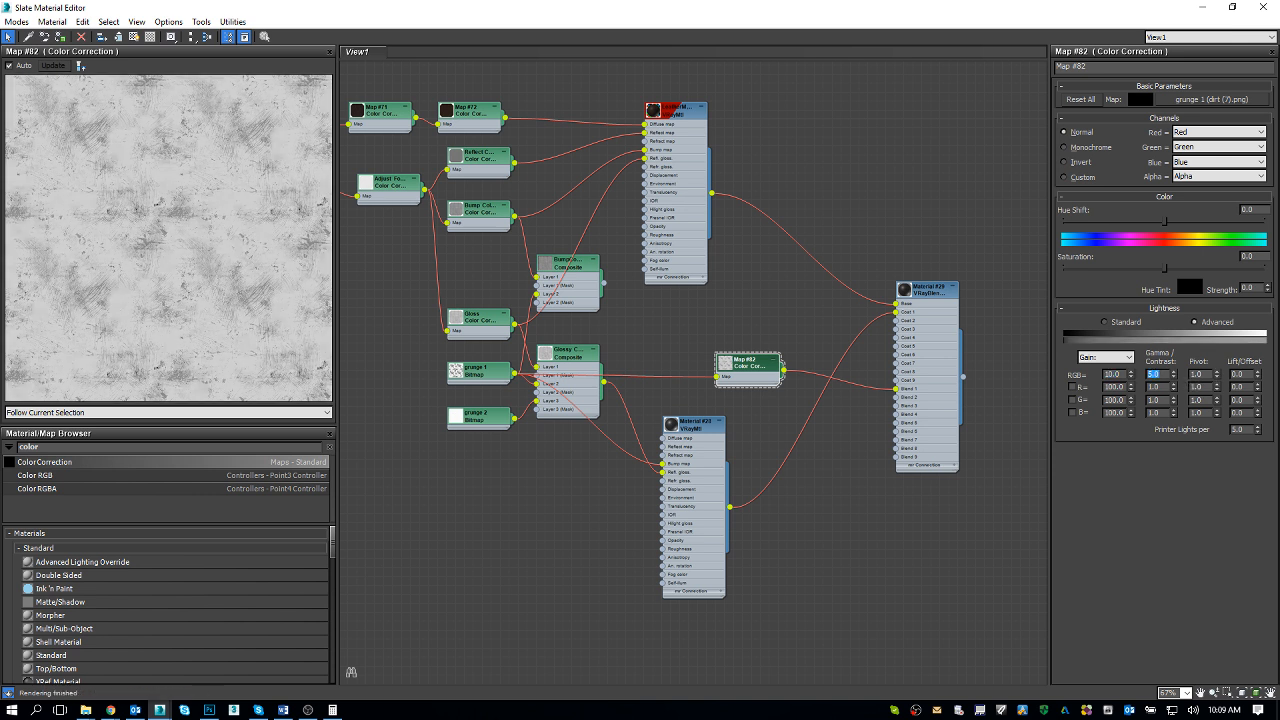
text(1)
key(Return)
text(2)
key(Return)
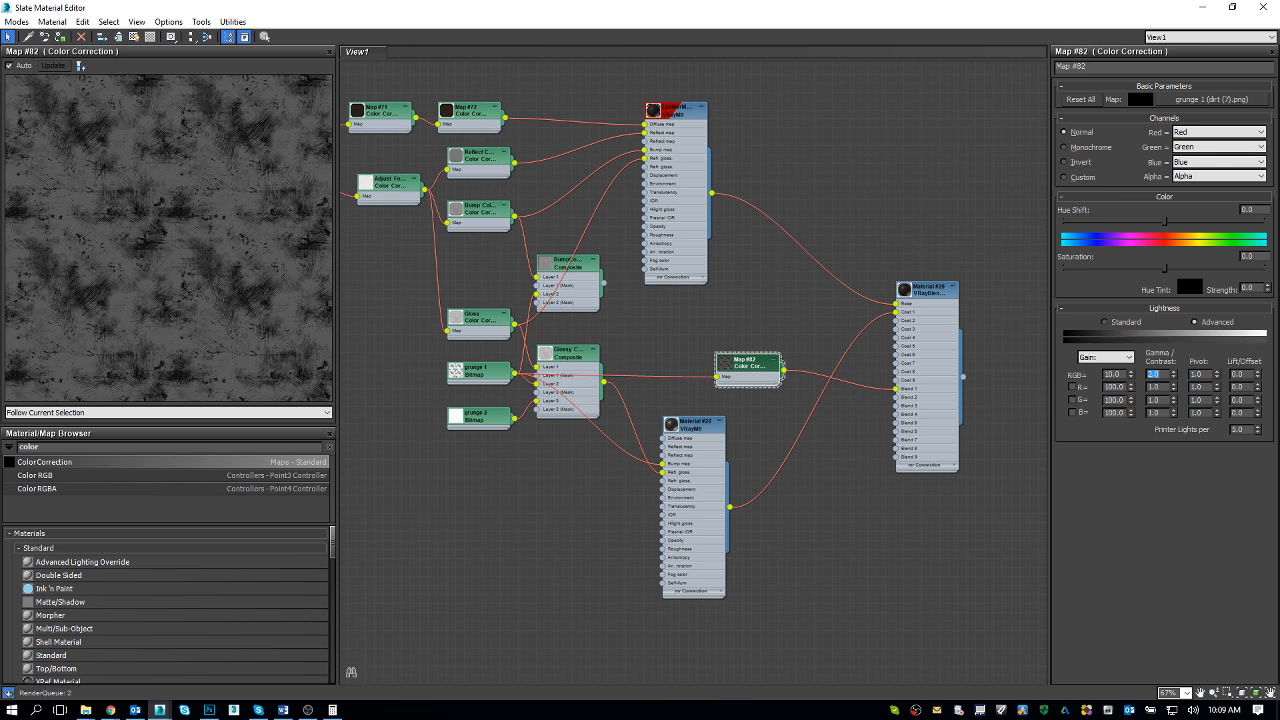
Try an RGB lift/offset of about 0.21 and about -0.2 on the Color Correction map, then reset it to 0
click(1258, 372)
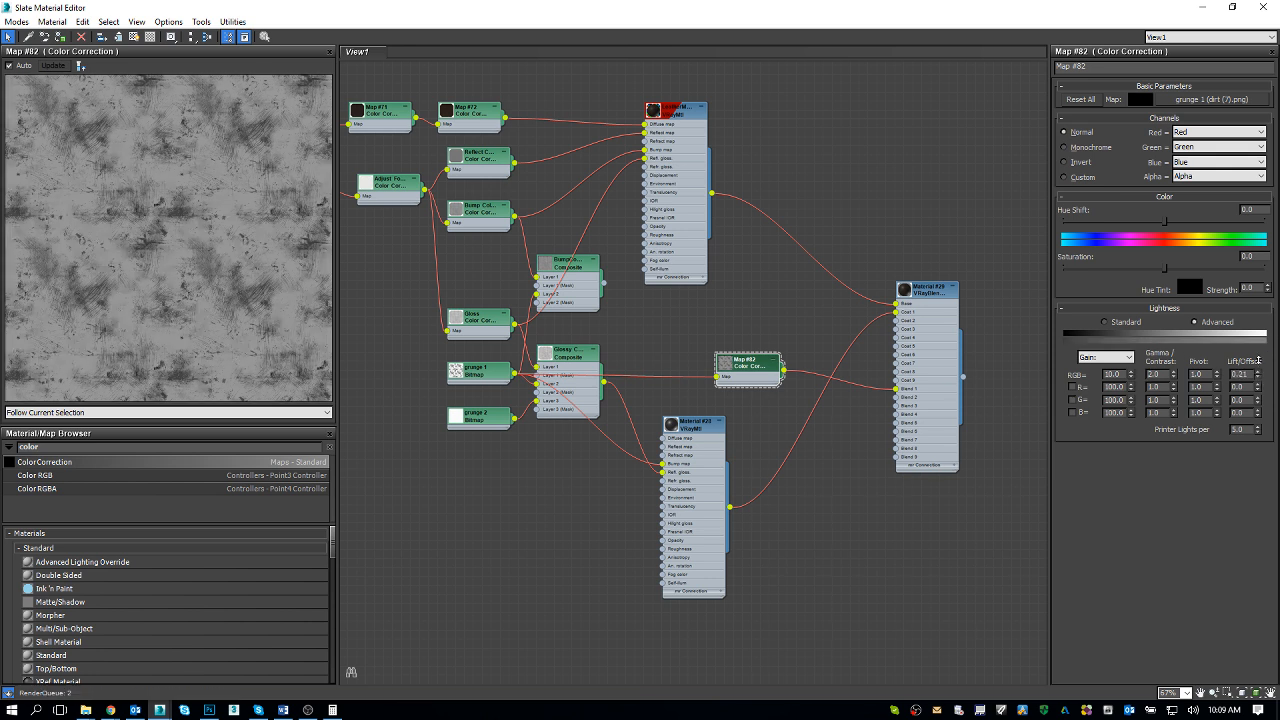
drag(1257, 387, 1257, 390)
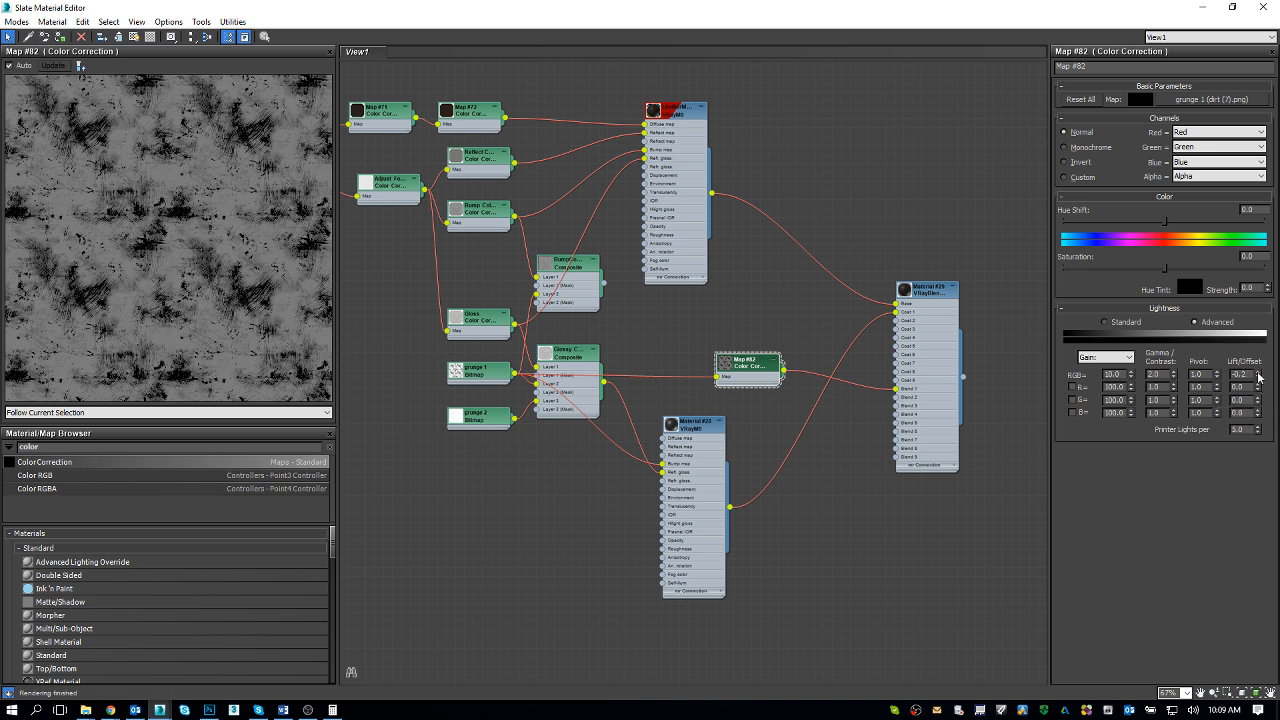
right_click(1258, 378)
Try RGB pivot values of about 1.16 and 0.5 on the Color Correction map before setting it to 0.2
click(1217, 373)
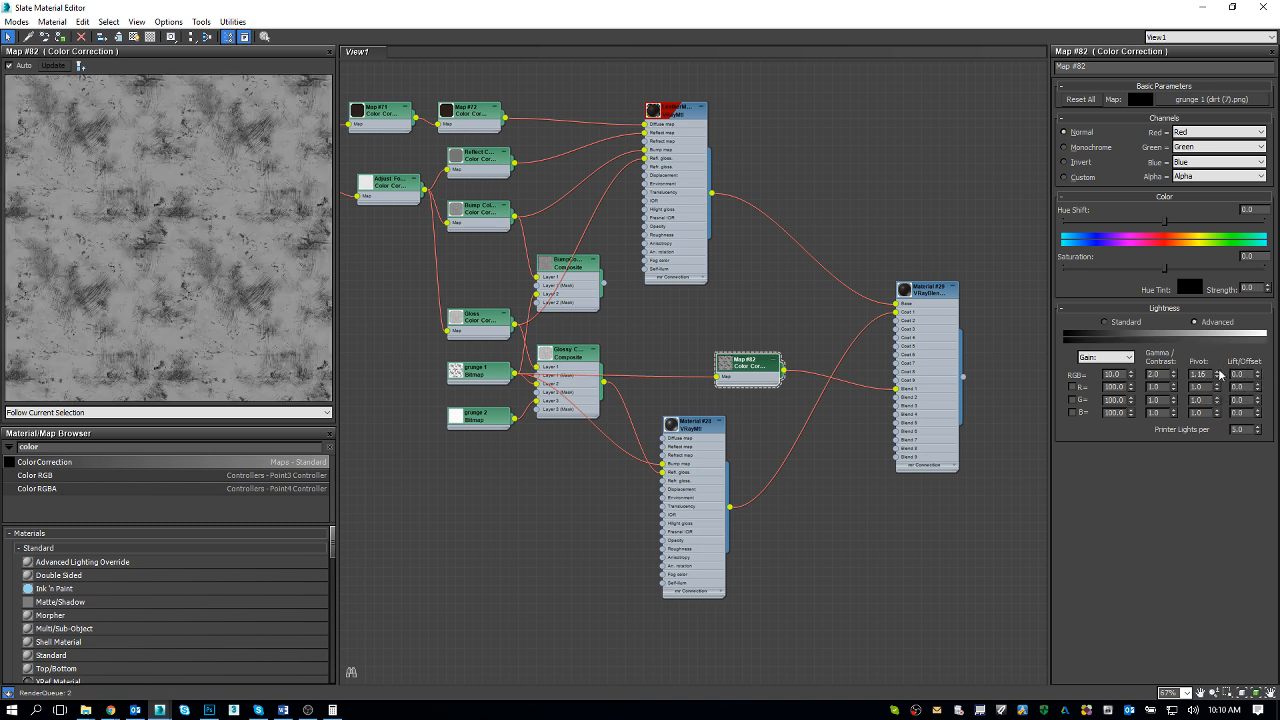
drag(1217, 373, 1217, 420)
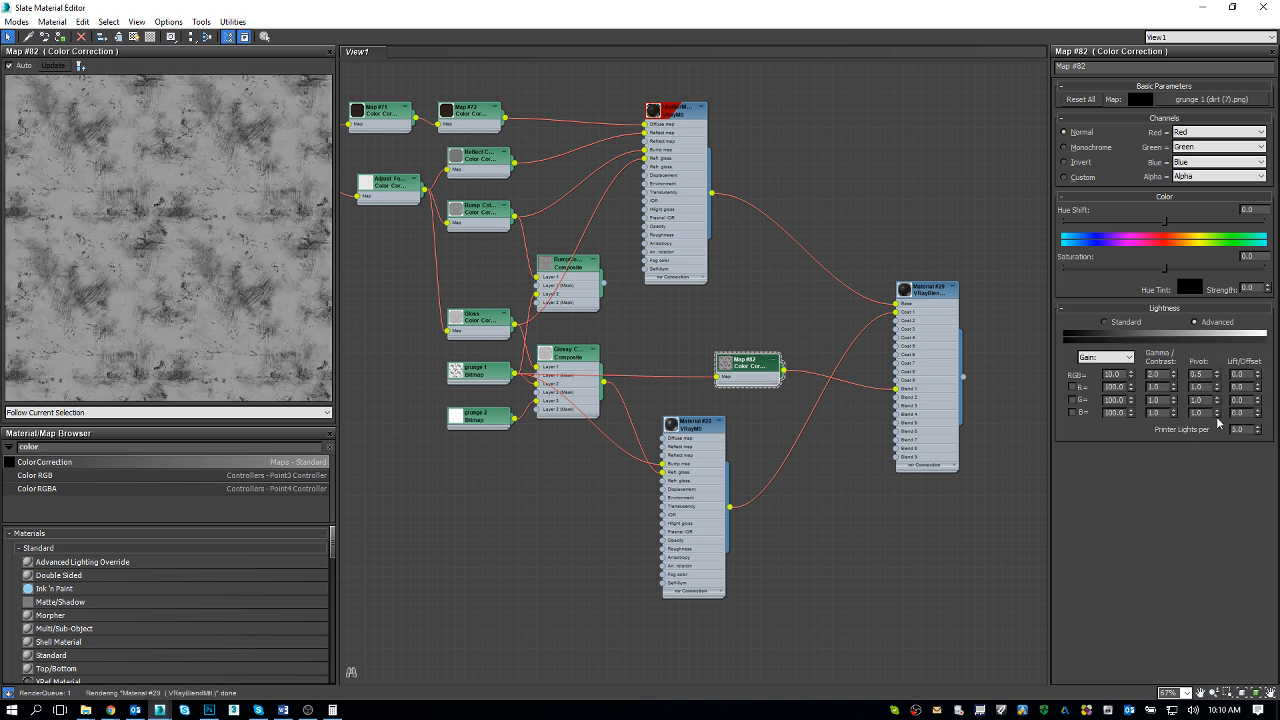
double_click(1196, 374)
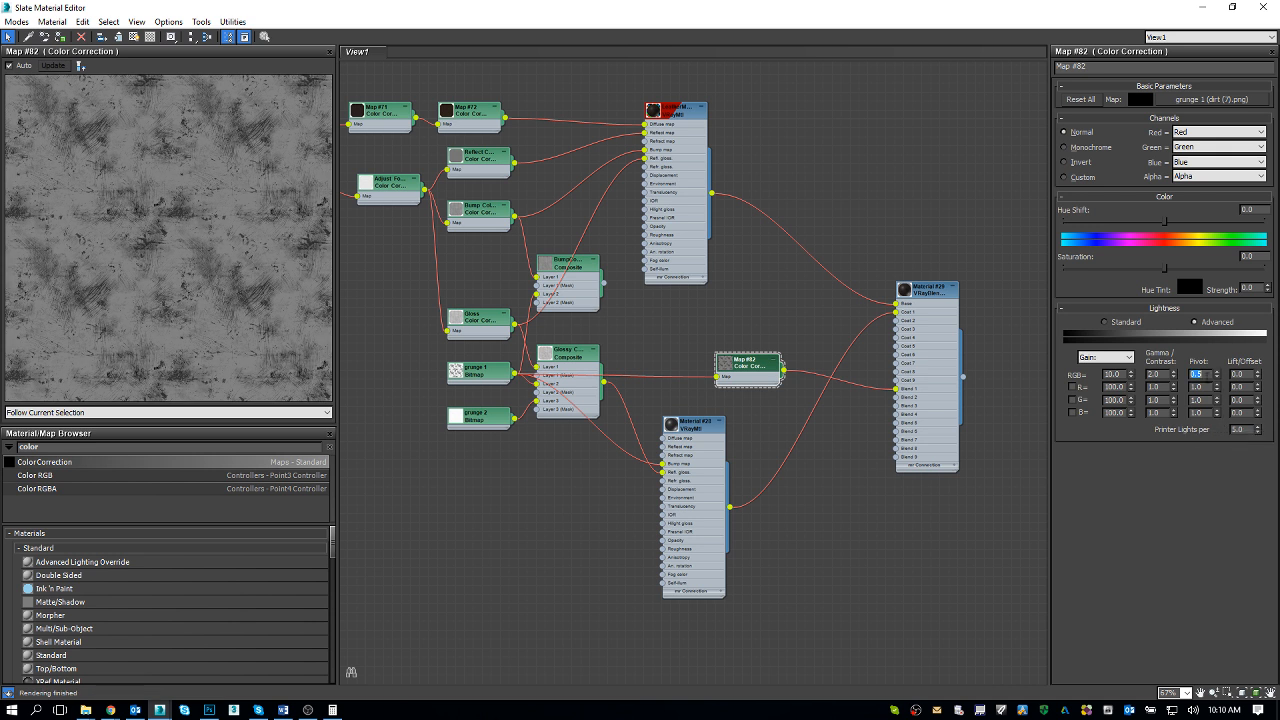
text(0.2)
key(Return)
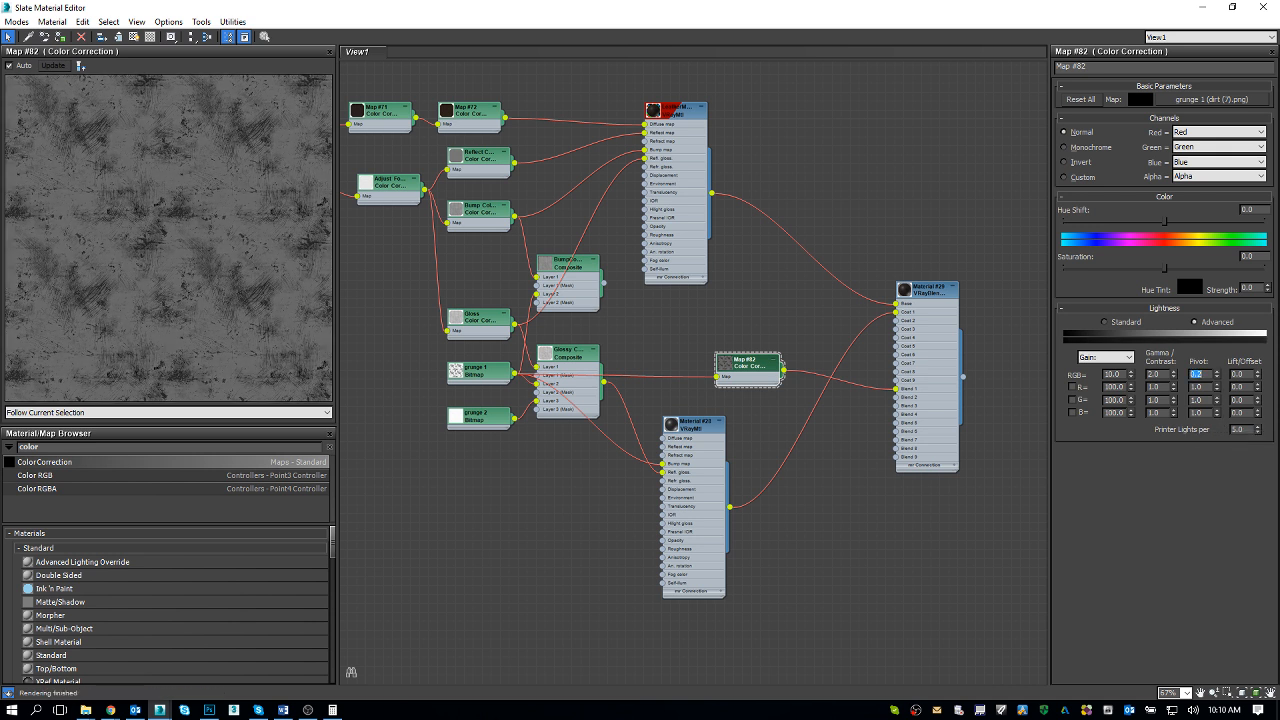
Set the Color Correction map's RGB gain to 20 and gamma/contrast to 5, and preview the blend material Material #29
double_click(1112, 374)
text(20)
key(Return)
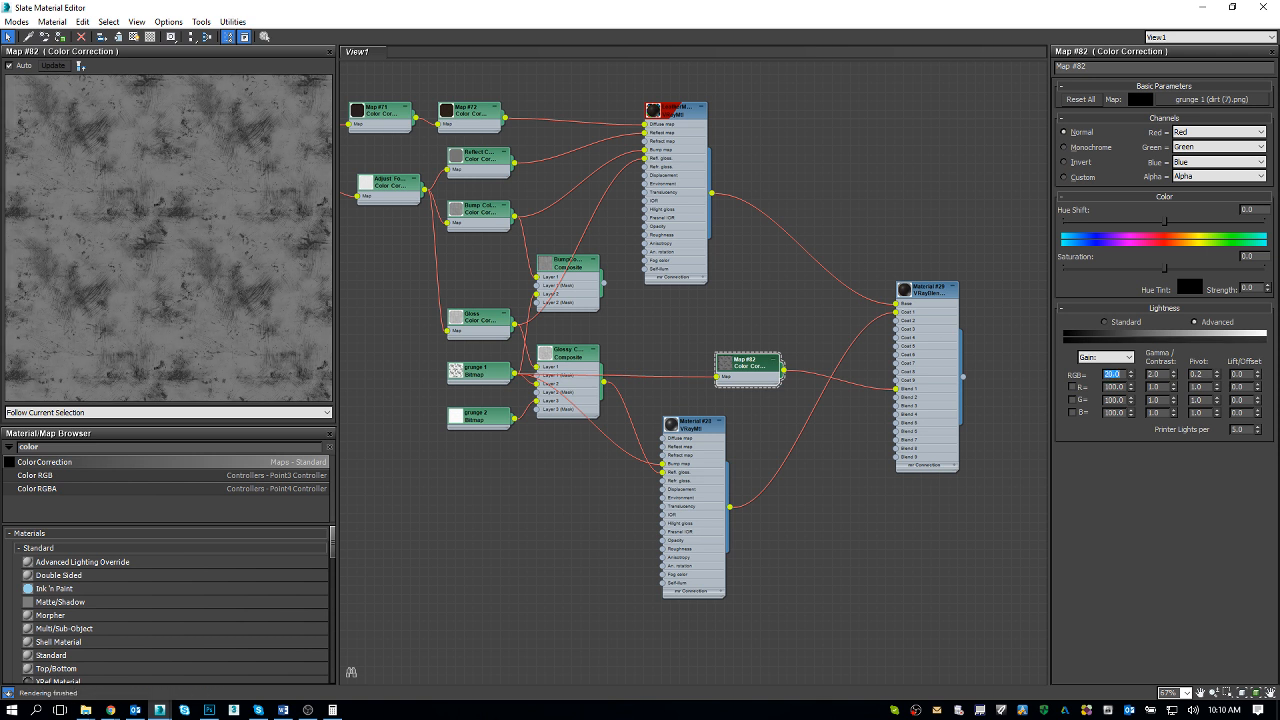
double_click(1155, 374)
text(5)
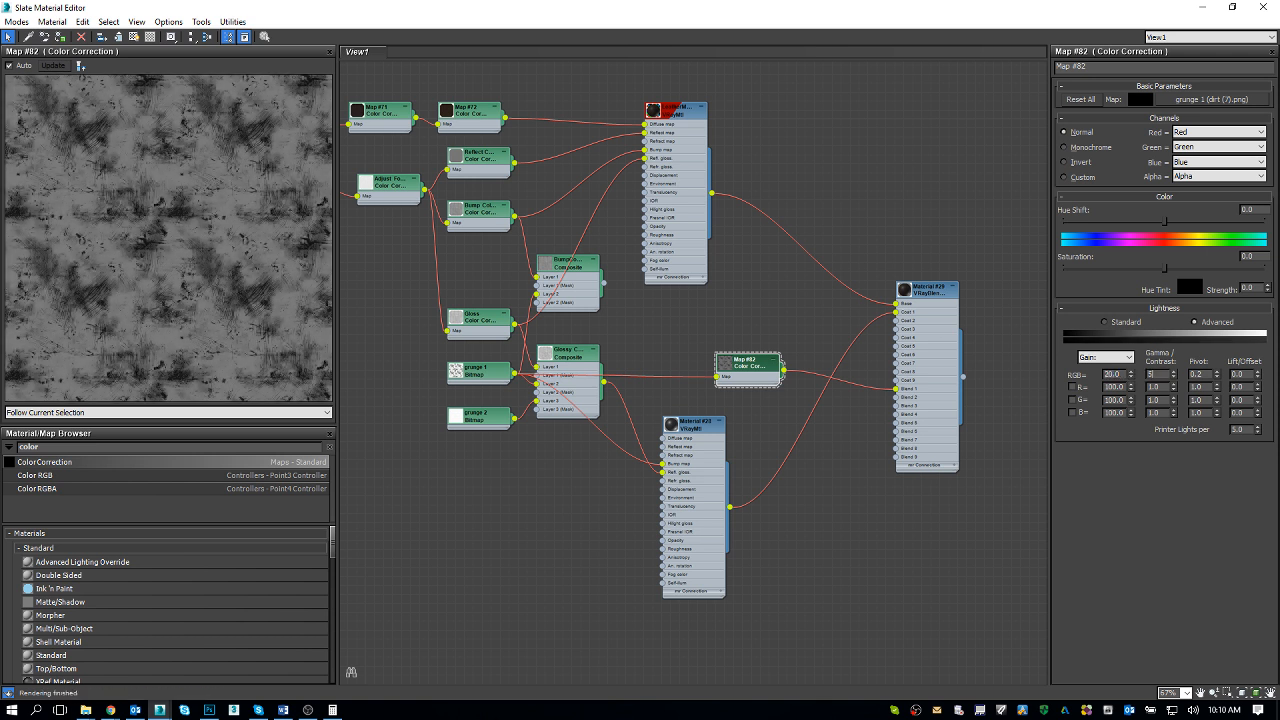
key(Return)
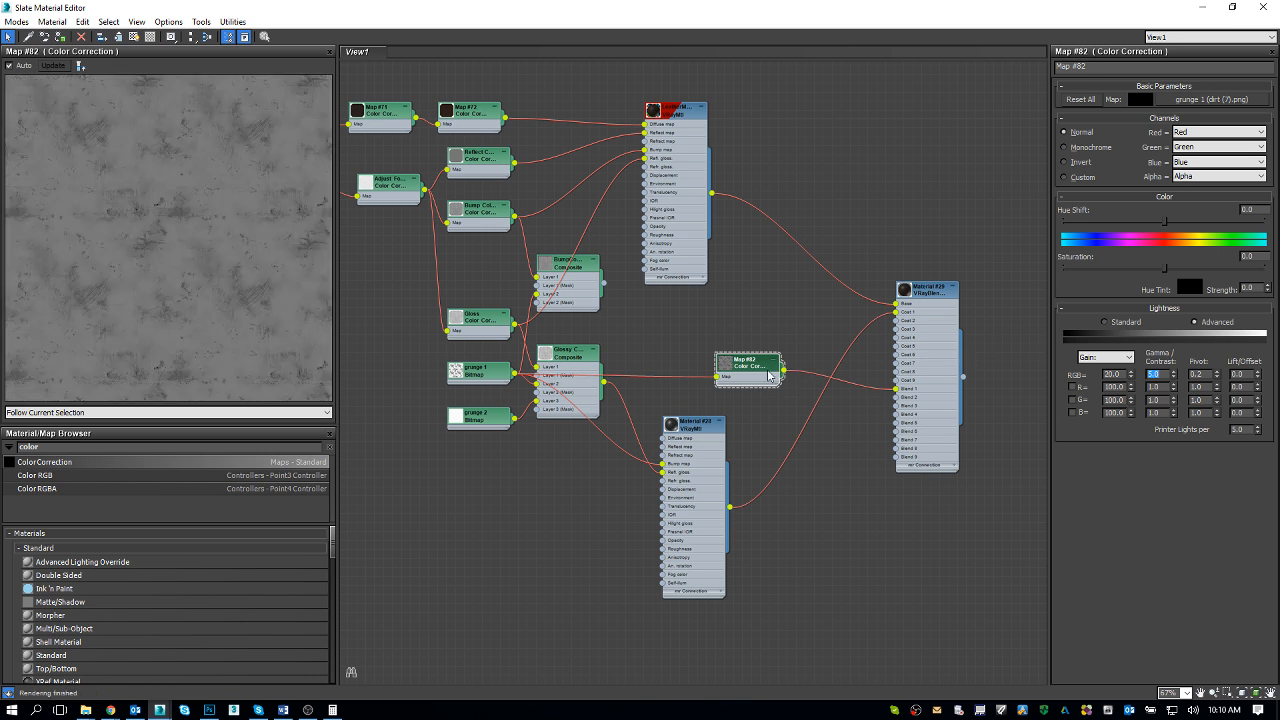
click(939, 298)
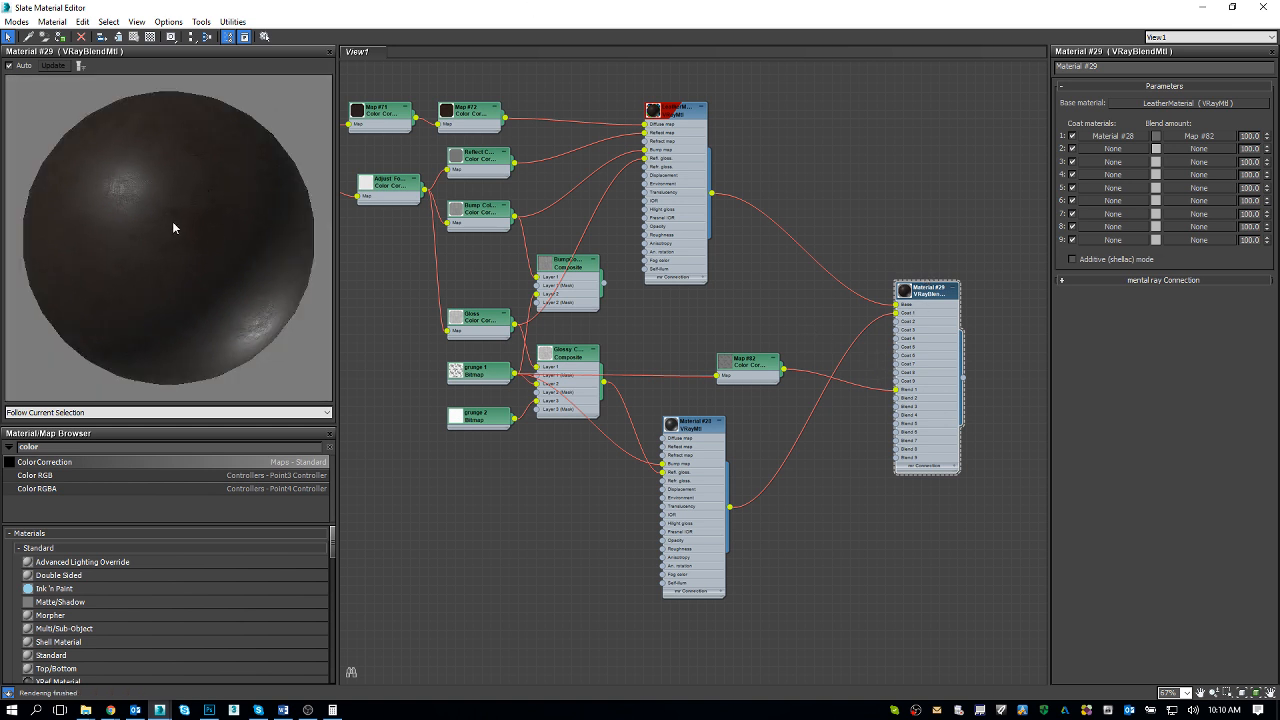
mouse_move(896, 389)
mouse_down()
mouse_move(815, 390)
mouse_move(792, 376)
mouse_move(896, 389)
mouse_up()
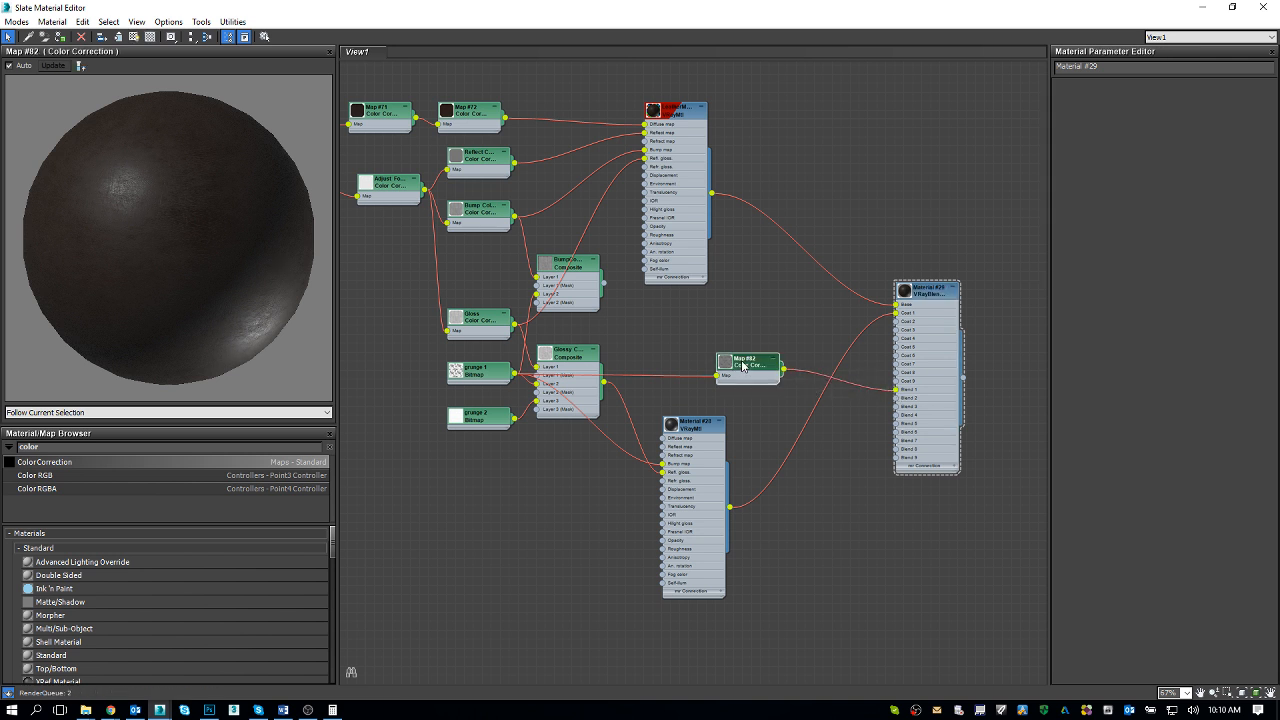
Set the Color Correction map's RGB gamma/contrast to 3 and its pivot to 0.5
double_click(1152, 374)
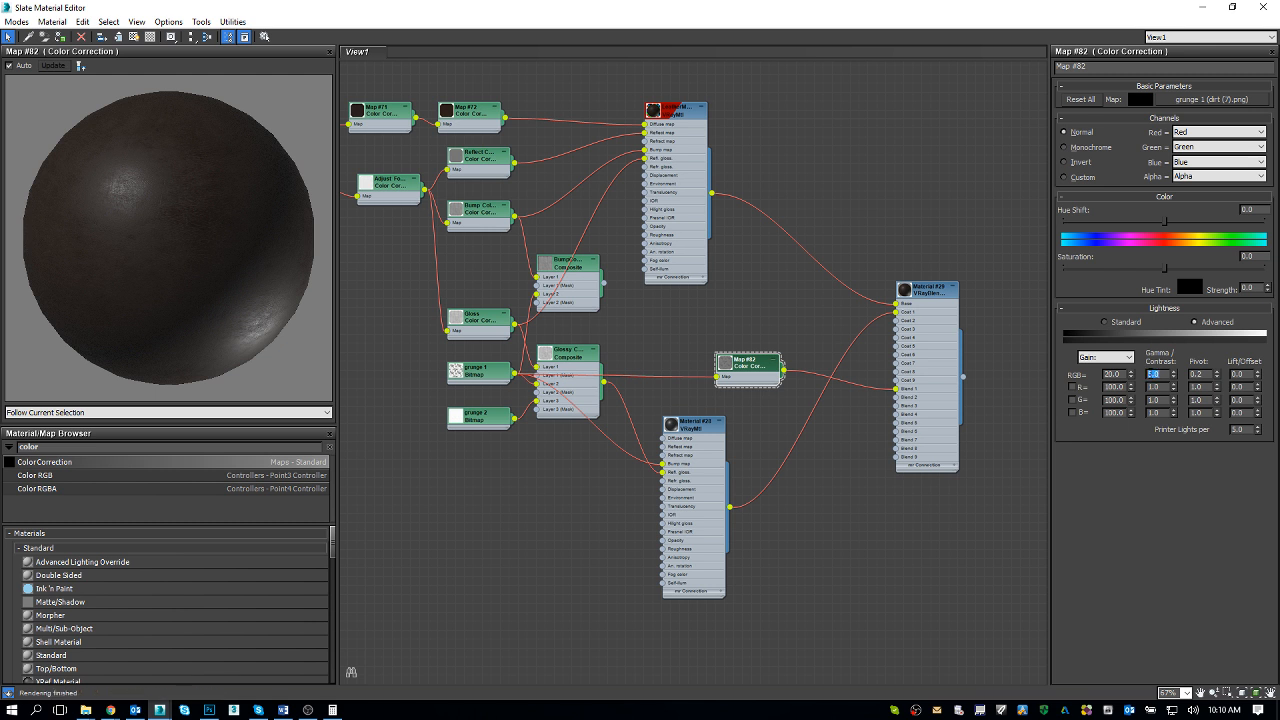
text(3)
key(Return)
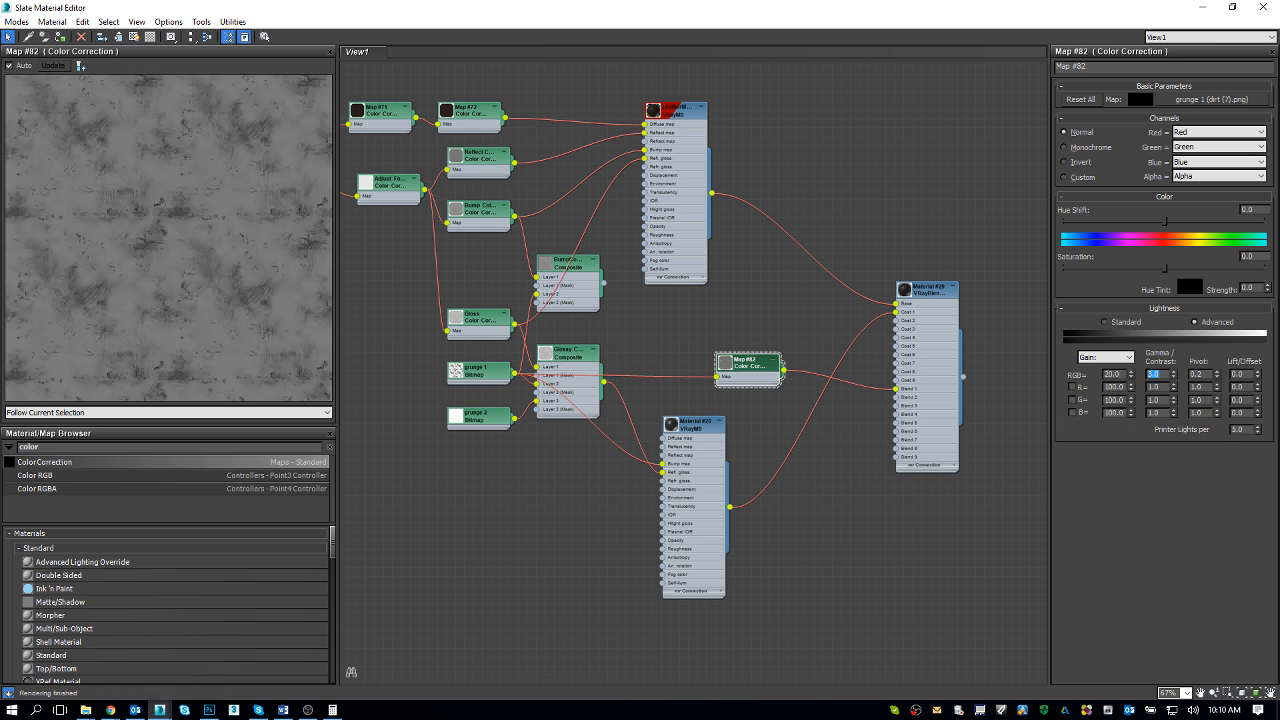
double_click(1199, 374)
text(0.5)
key(Return)
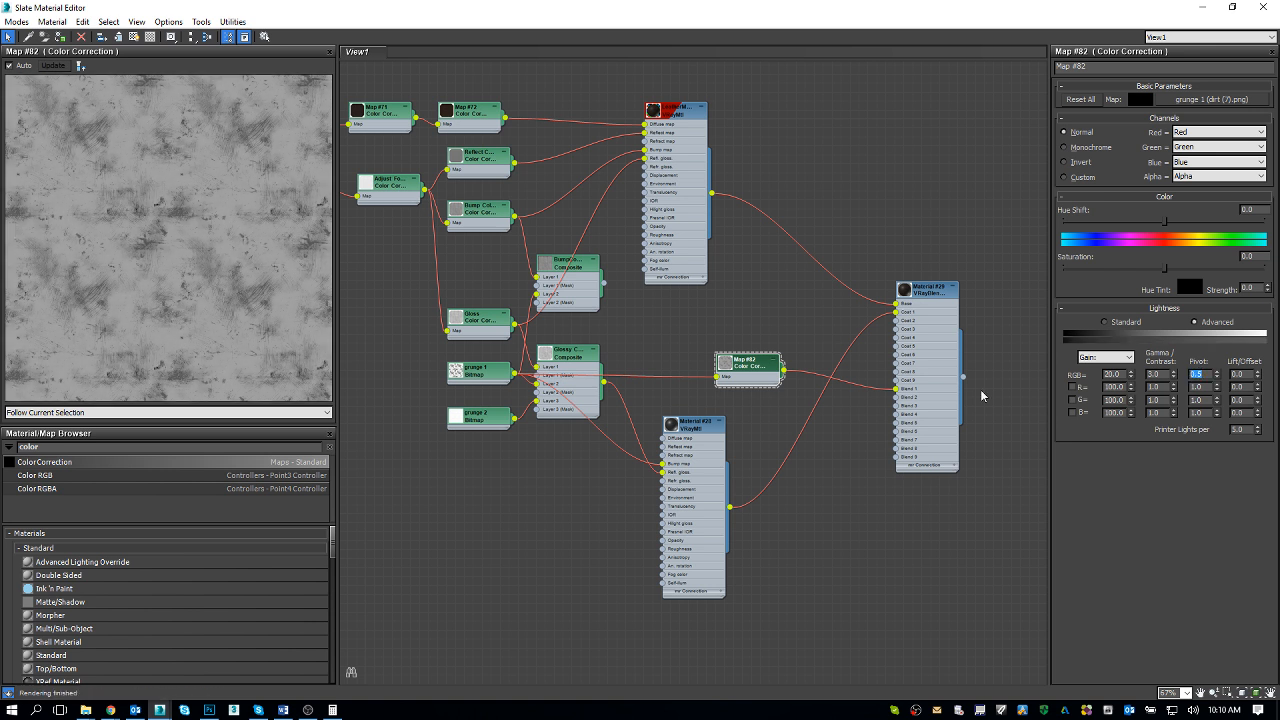
Disconnect the Color Correction map from Blend 1 of Material #29 to compare the preview, then reconnect it
click(907, 299)
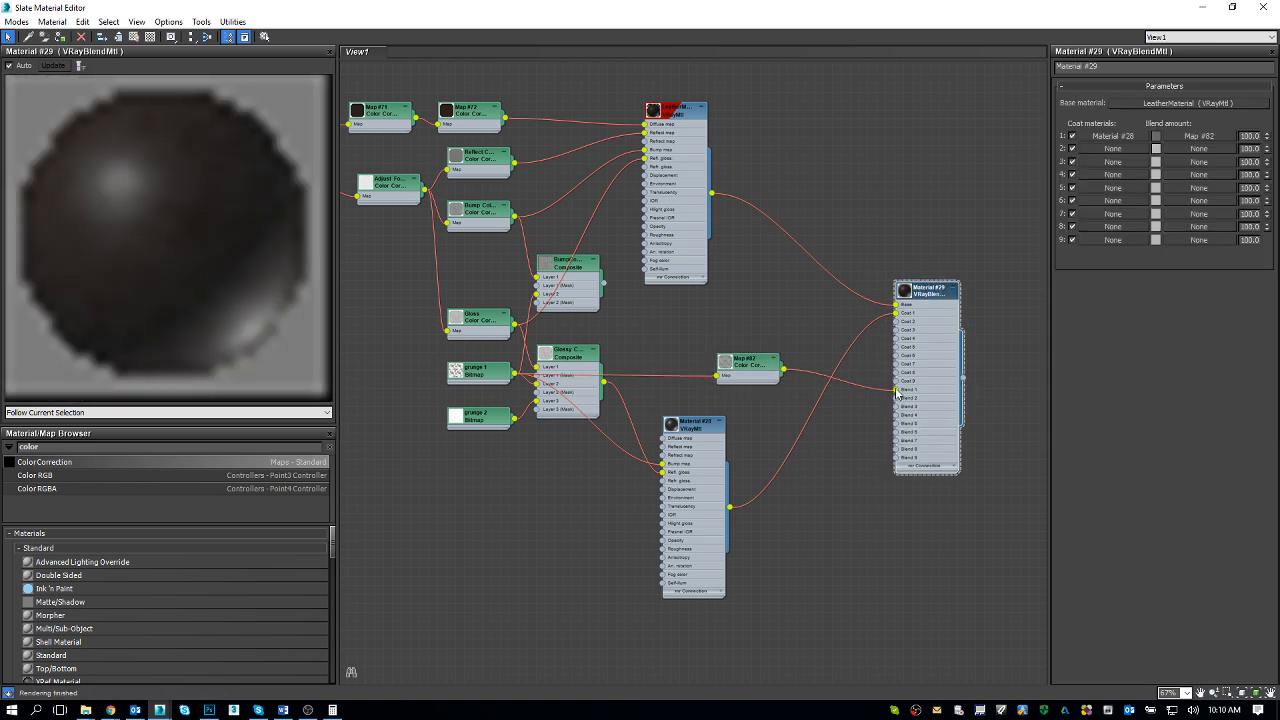
drag(897, 393, 869, 377)
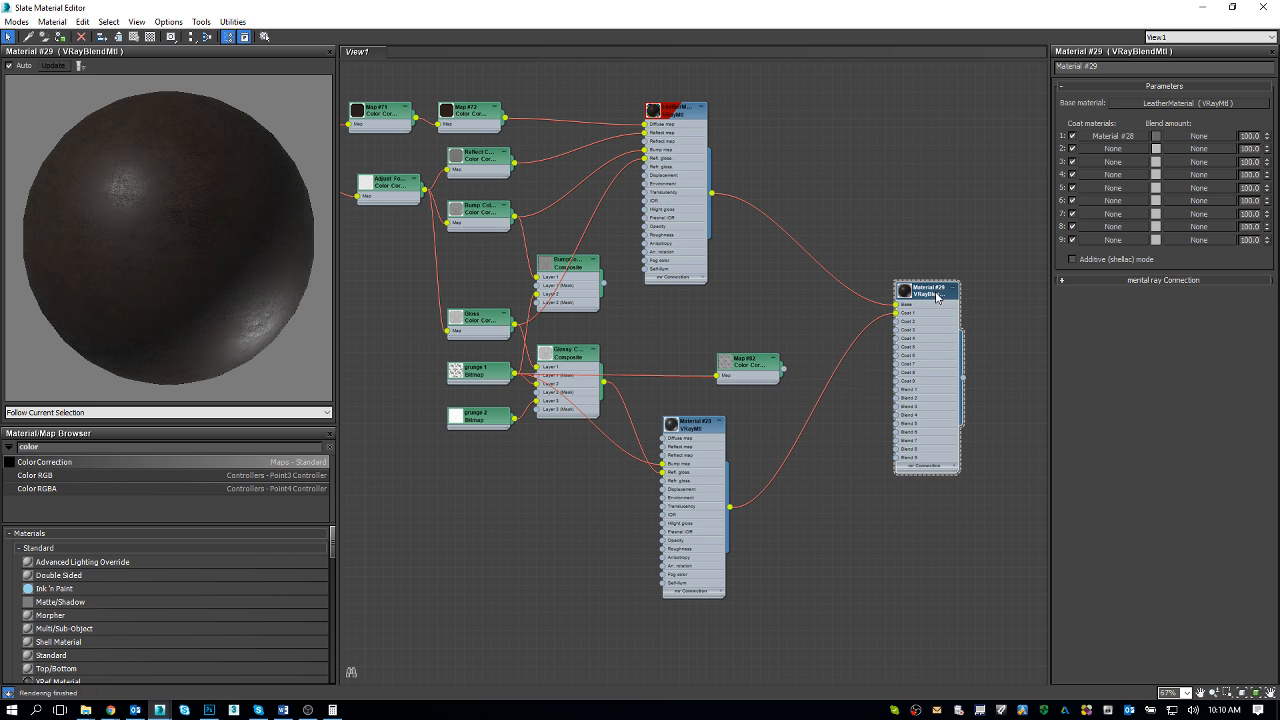
drag(784, 369, 897, 392)
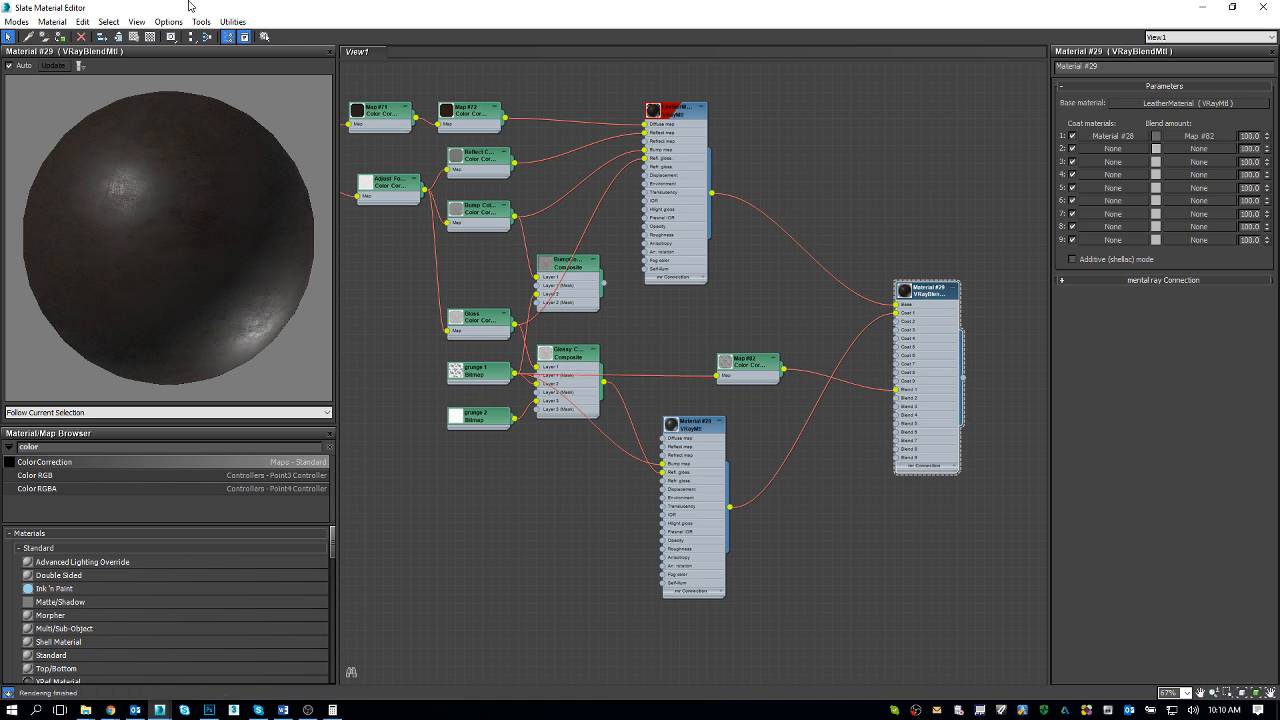
Uncover the V-Ray frame buffer by shrinking the material editor and start a test render of the cushion region
drag(190, 6, 769, 161)
click(427, 398)
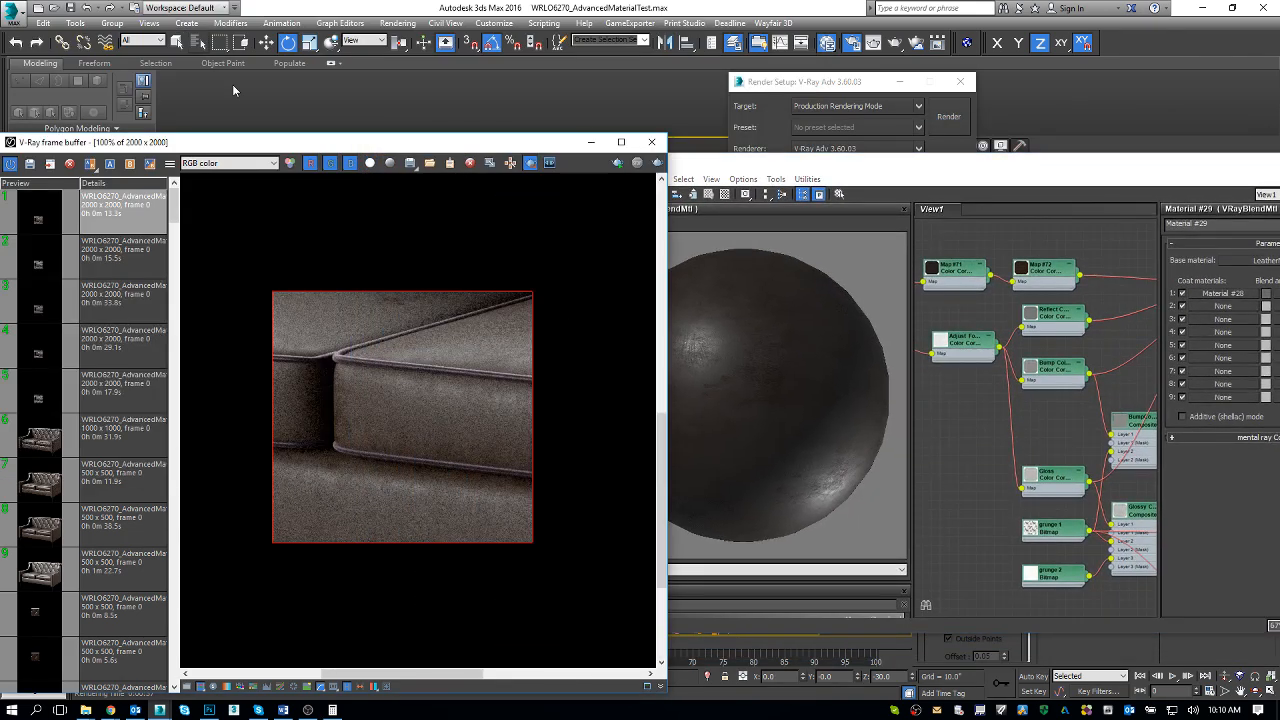
click(657, 162)
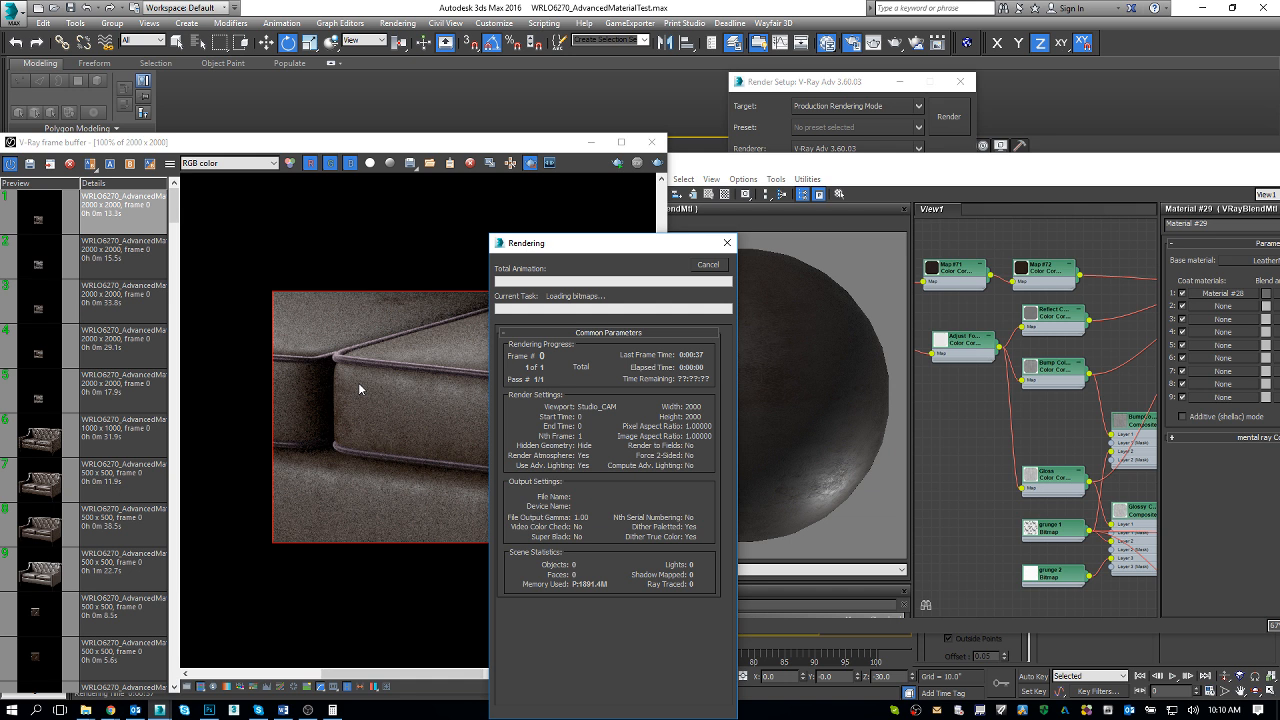
Examine the leather sofa reference photo in Photoshop during the render, then return to the V-Ray frame buffer in 3ds Max
key(alt+Tab)
key(Tab)
key(Tab)
key(Tab)
key(Tab)
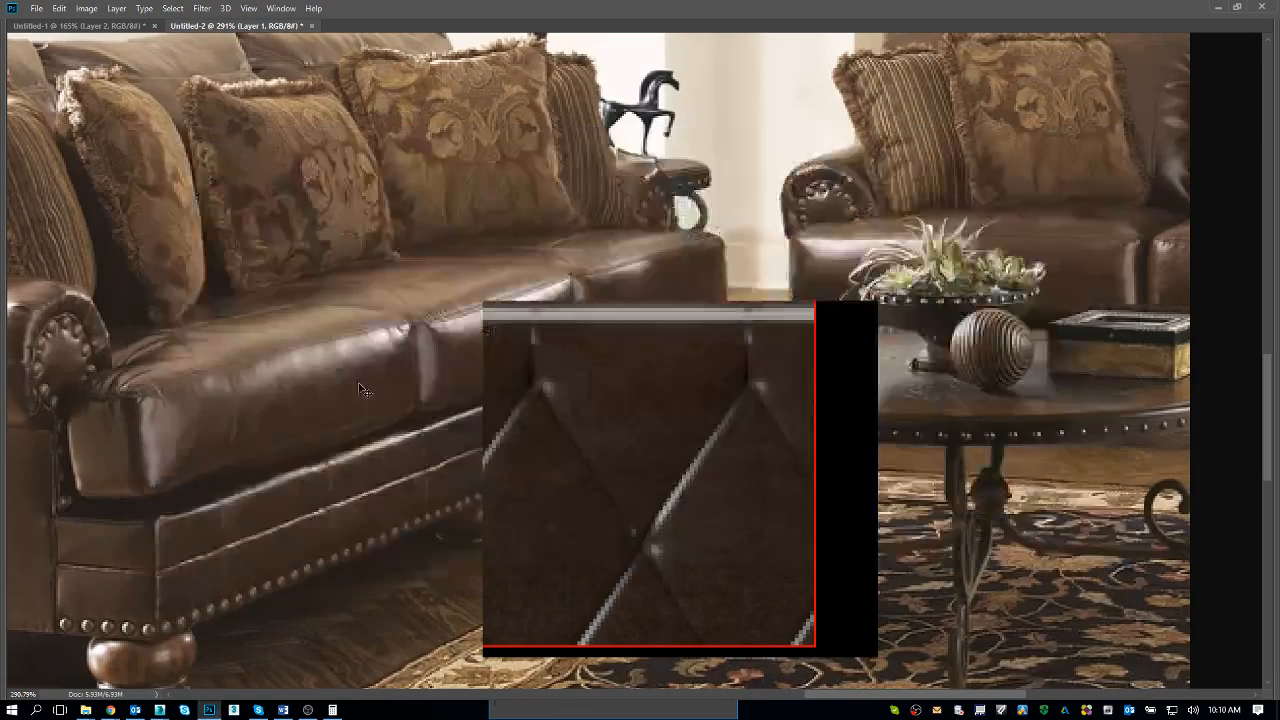
scroll(300, 340, down, 1)
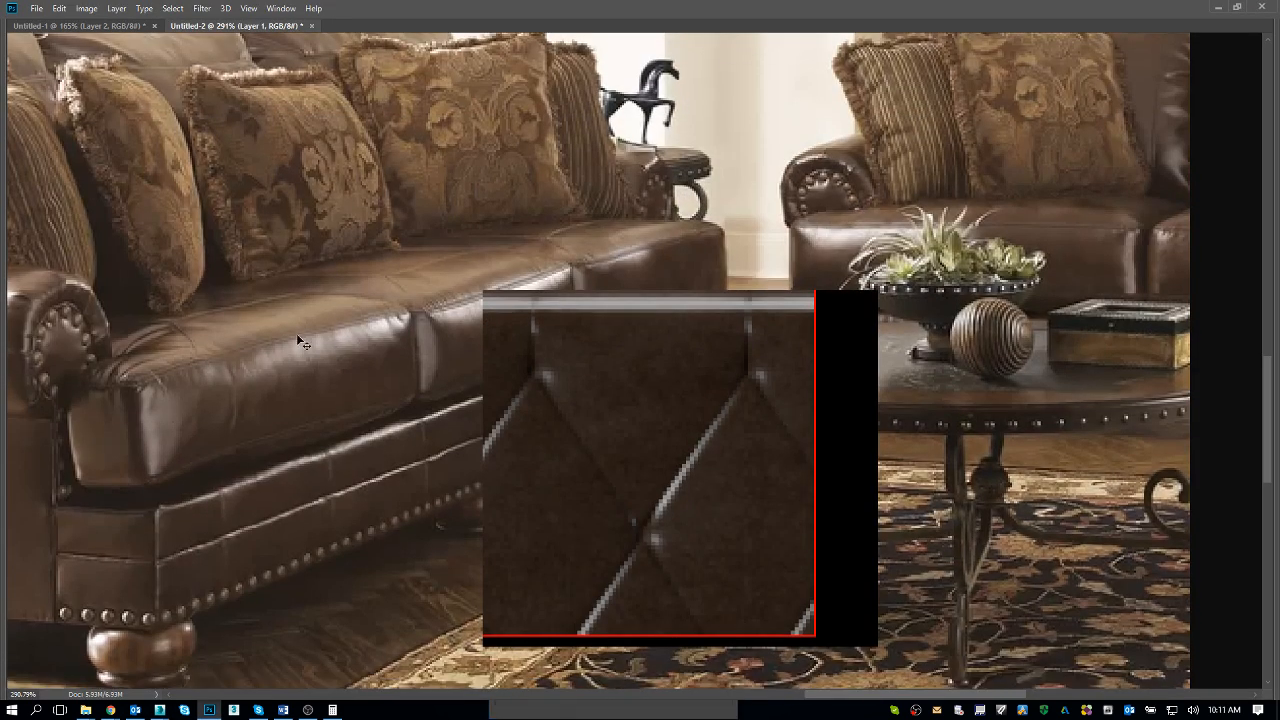
key(alt+Tab)
key(Tab)
key(Tab)
key(Tab)
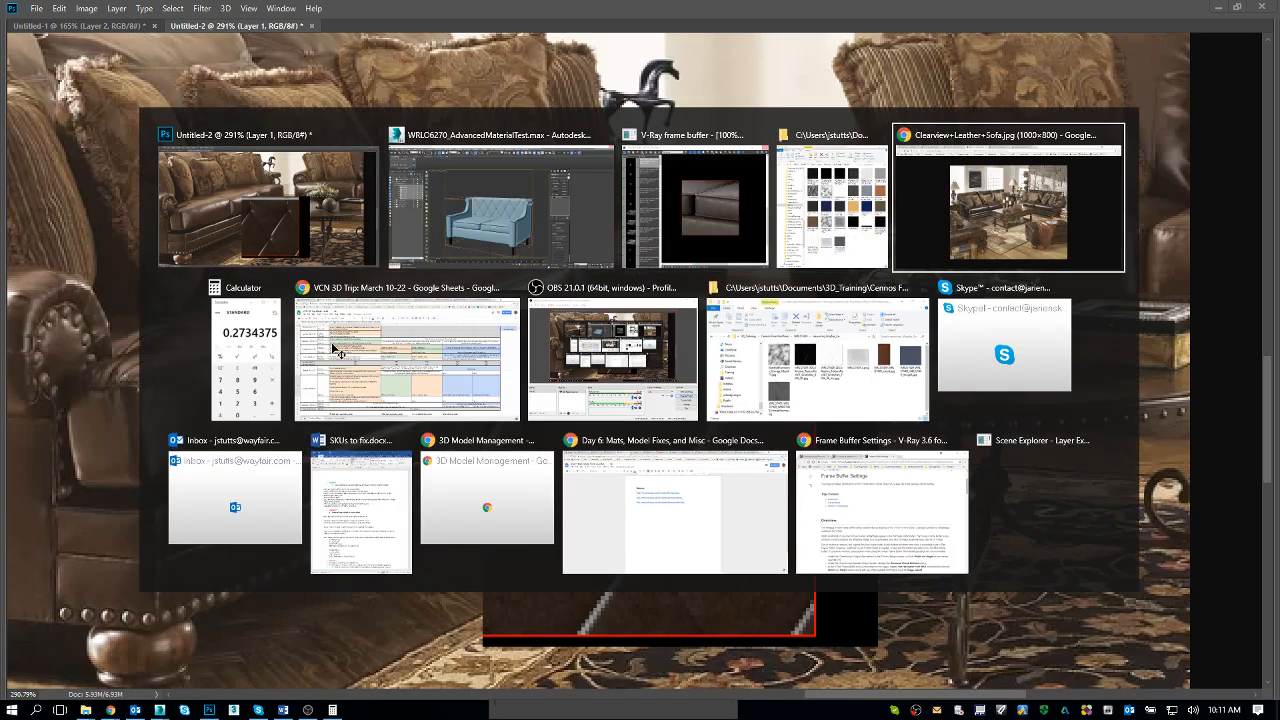
key(alt+Tab)
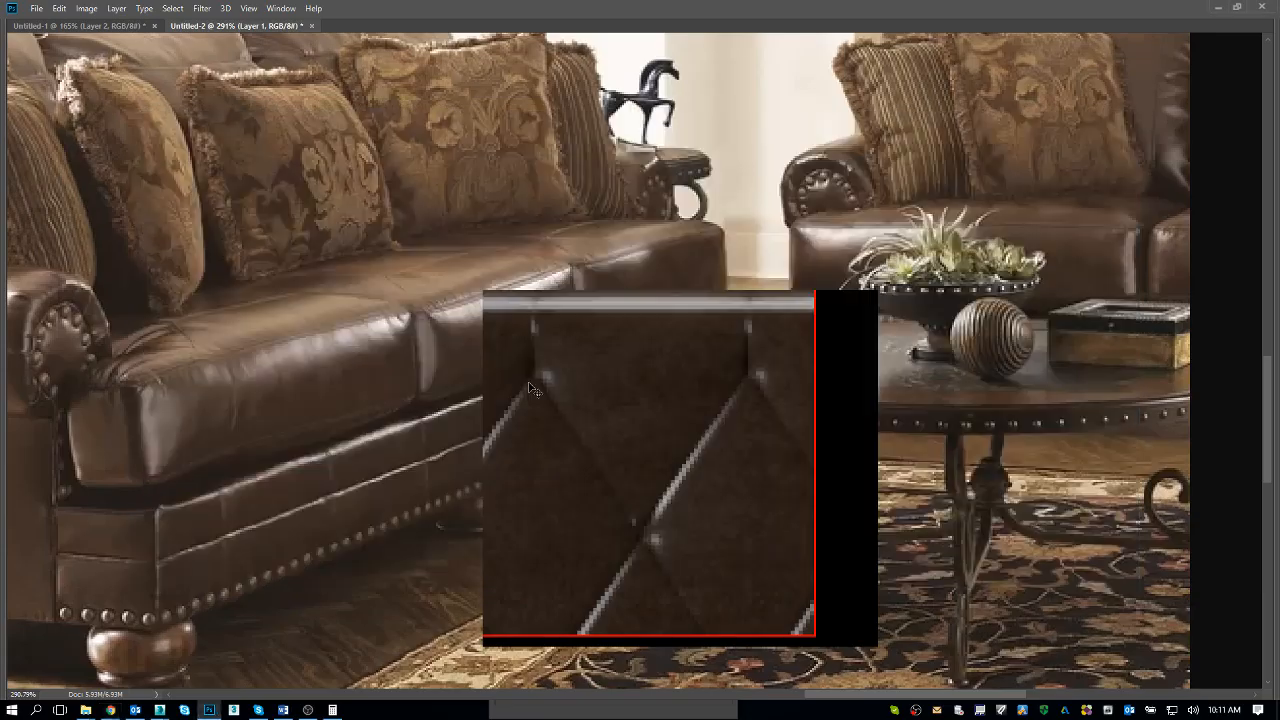
key(alt+Tab)
key(Tab)
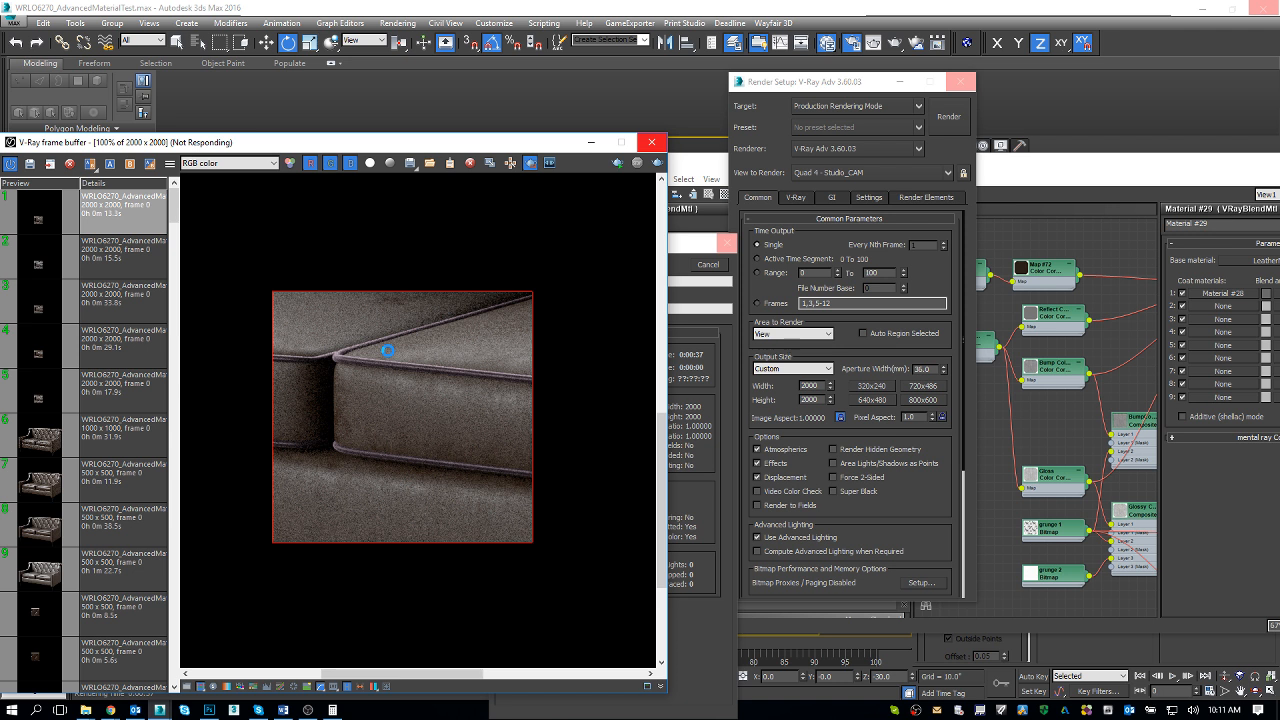
click(682, 650)
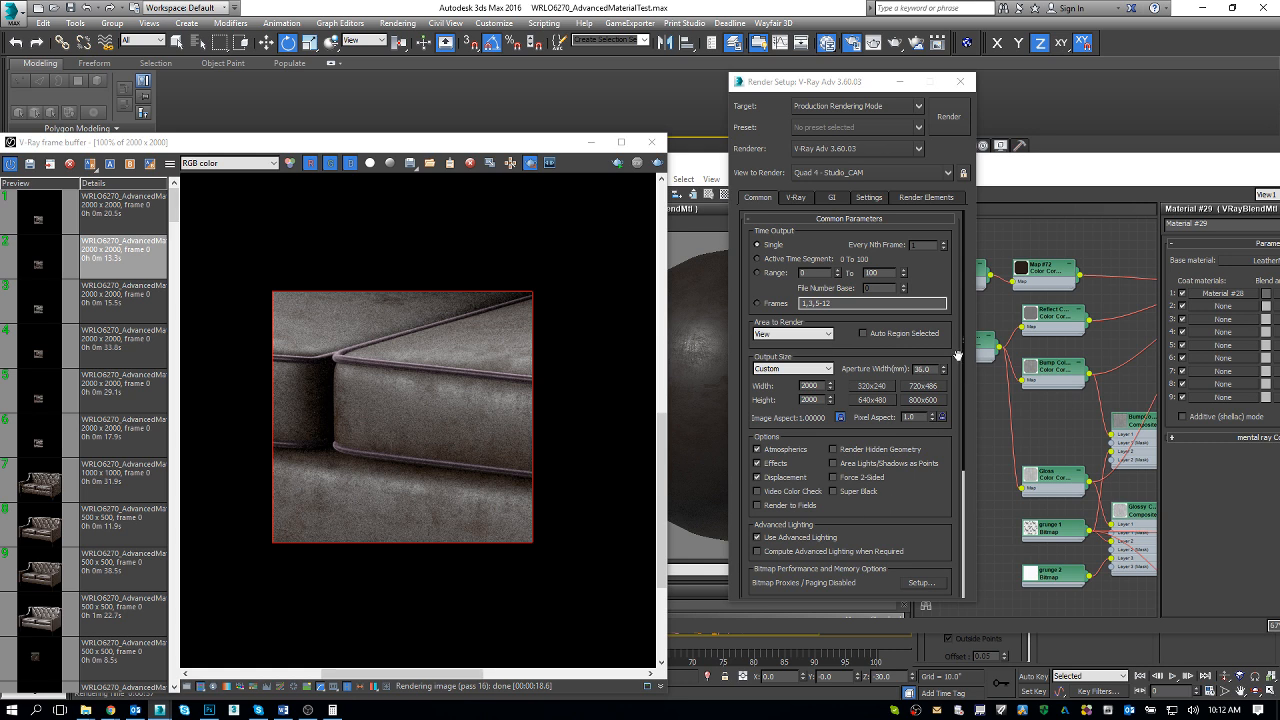
Bring up Render Setup, make its window taller, and expand the V-Ray frame buffer settings
drag(1068, 175, 874, 204)
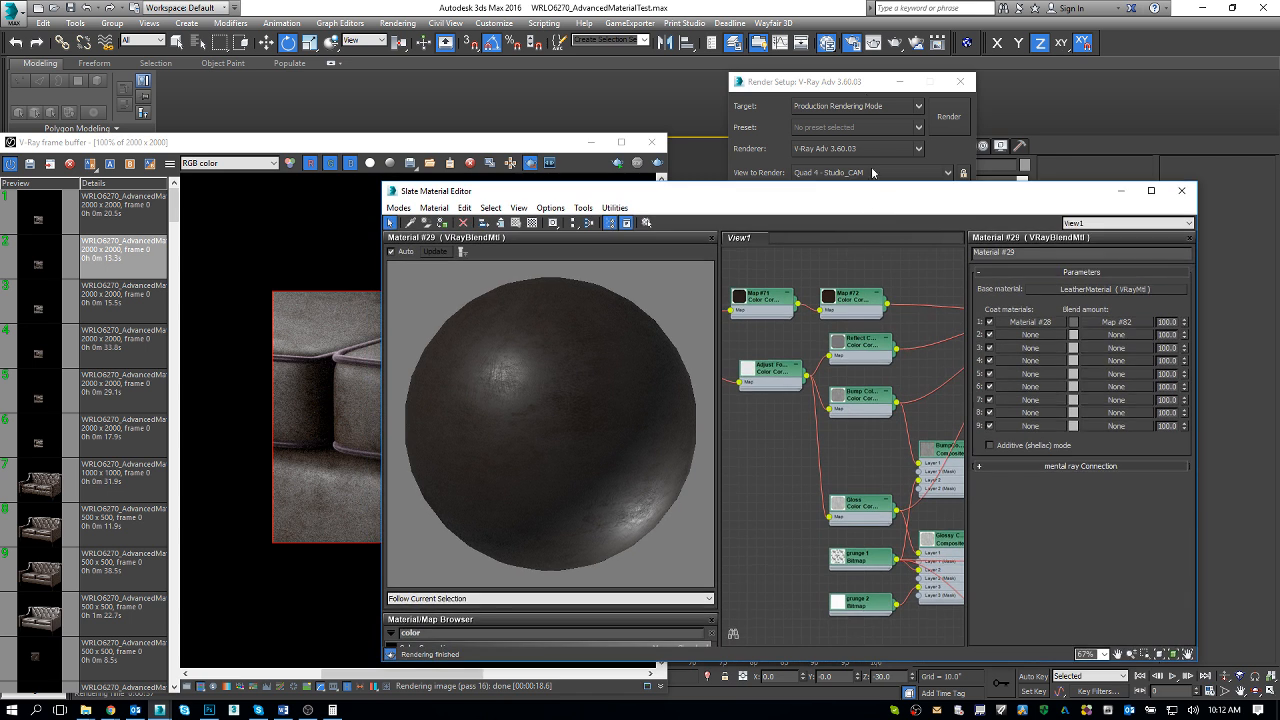
click(868, 95)
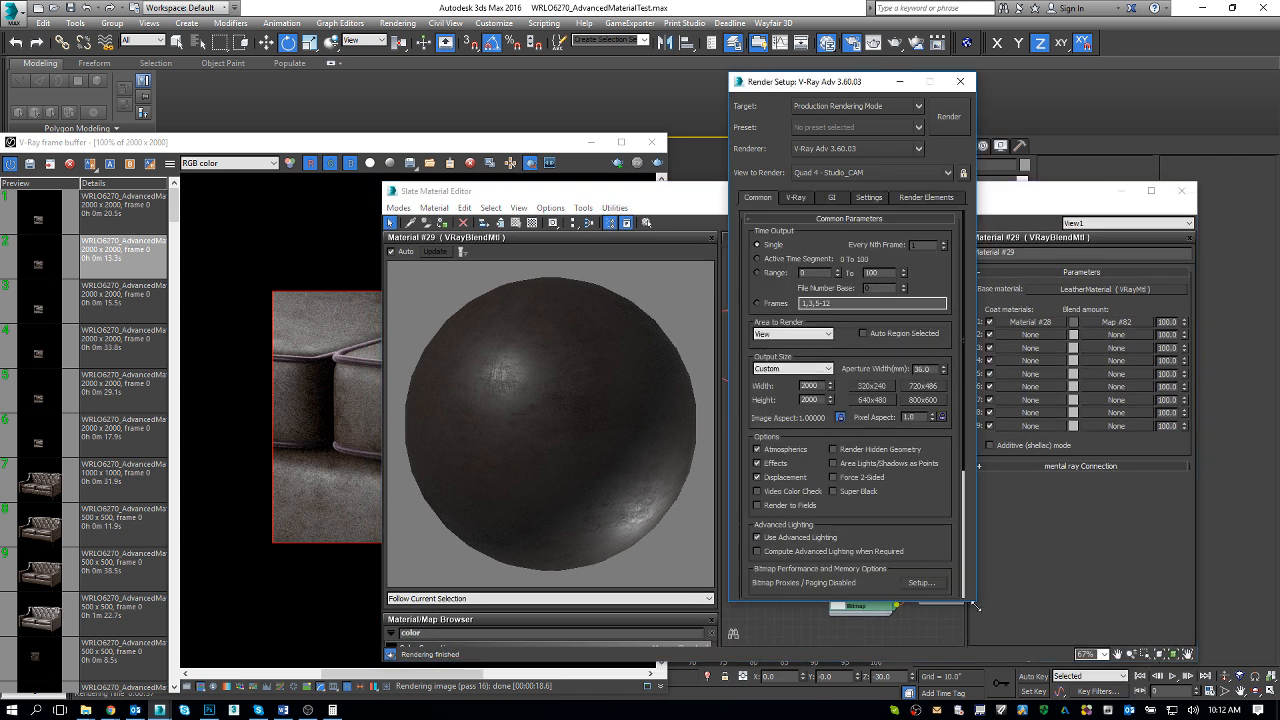
drag(975, 606, 975, 686)
click(797, 198)
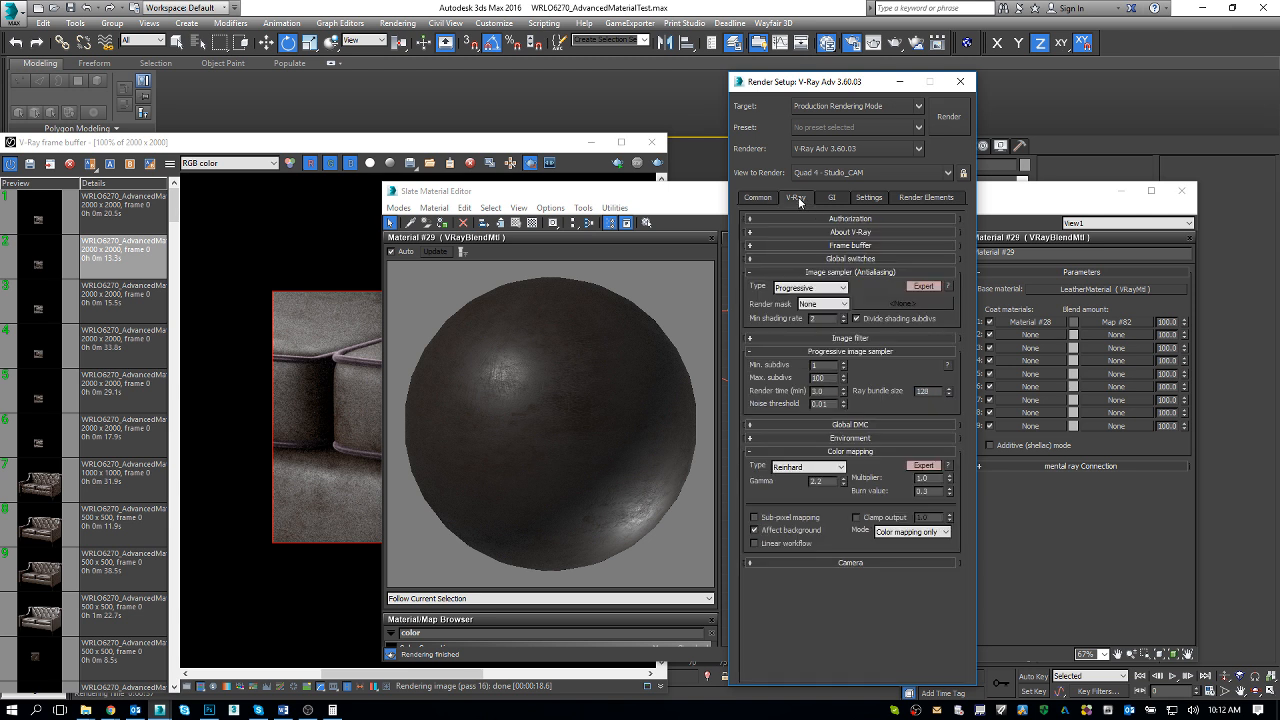
click(800, 243)
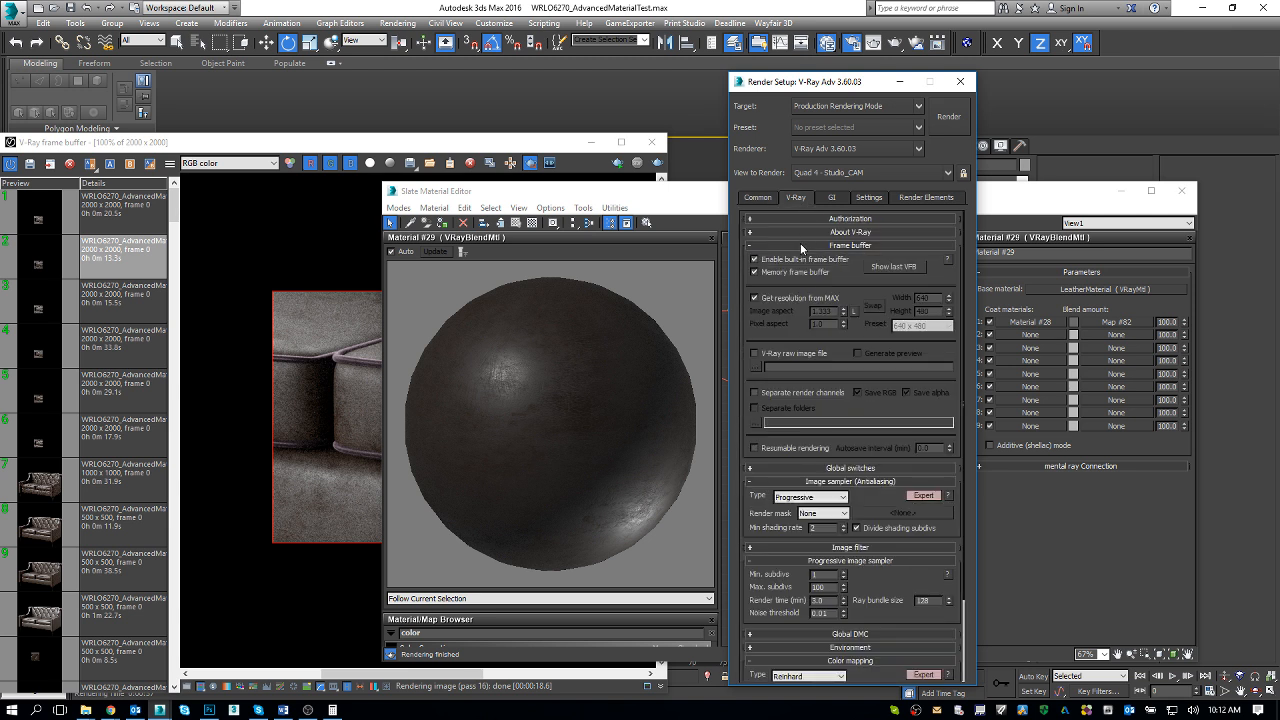
Enable resumable rendering in the V-Ray frame buffer settings and set the output width to 500
click(756, 447)
click(766, 198)
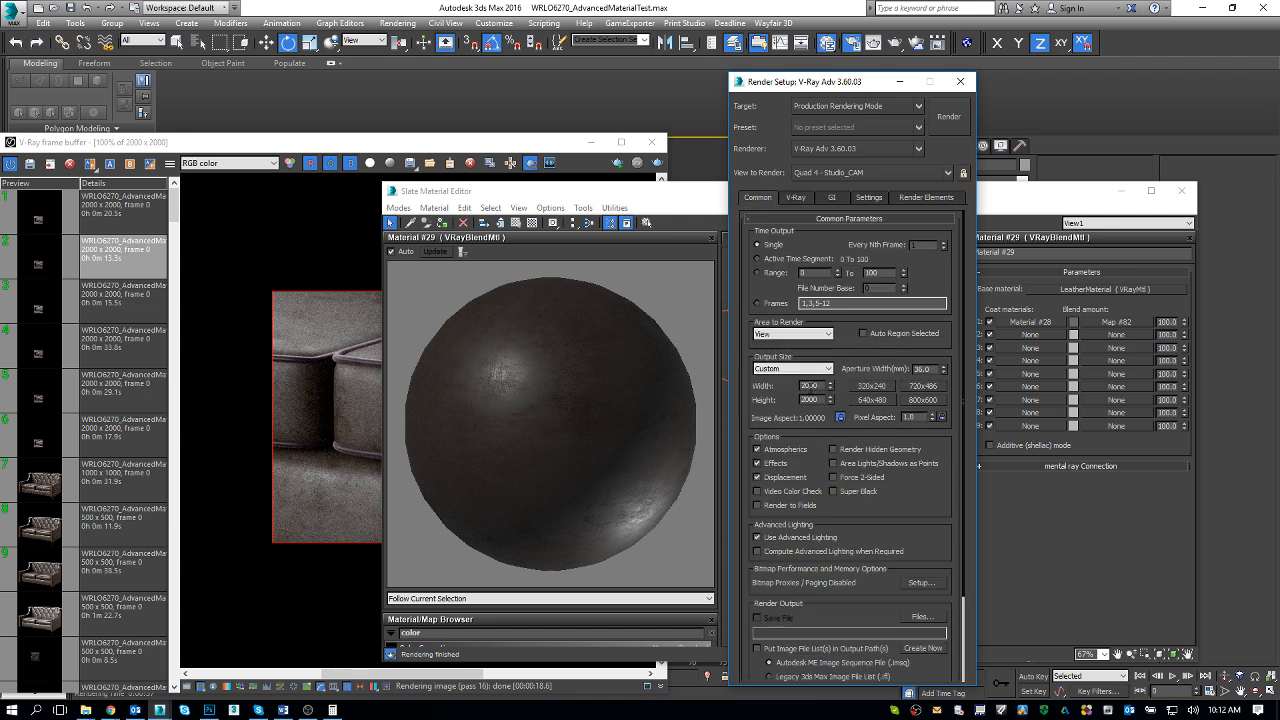
double_click(812, 386)
text(500)
key(Return)
click(795, 198)
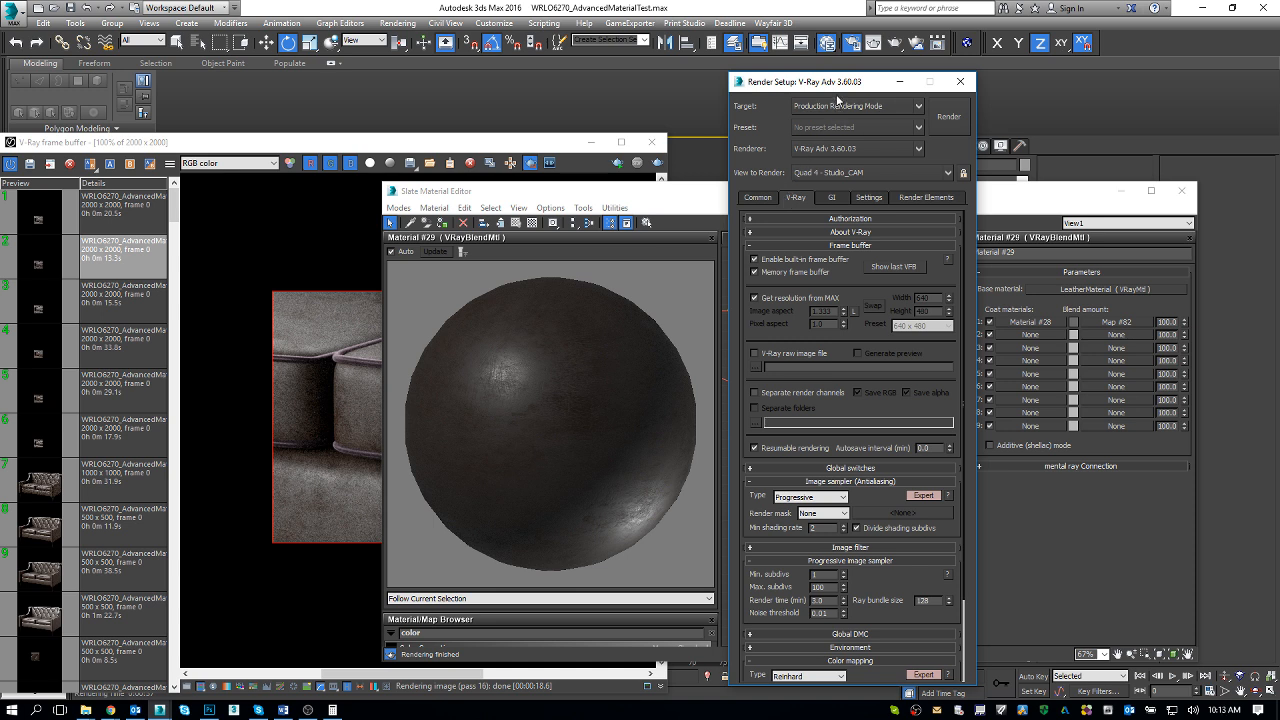
Reposition and heighten the Render Setup window, and enable the V-Ray raw image file option
drag(858, 83, 902, 29)
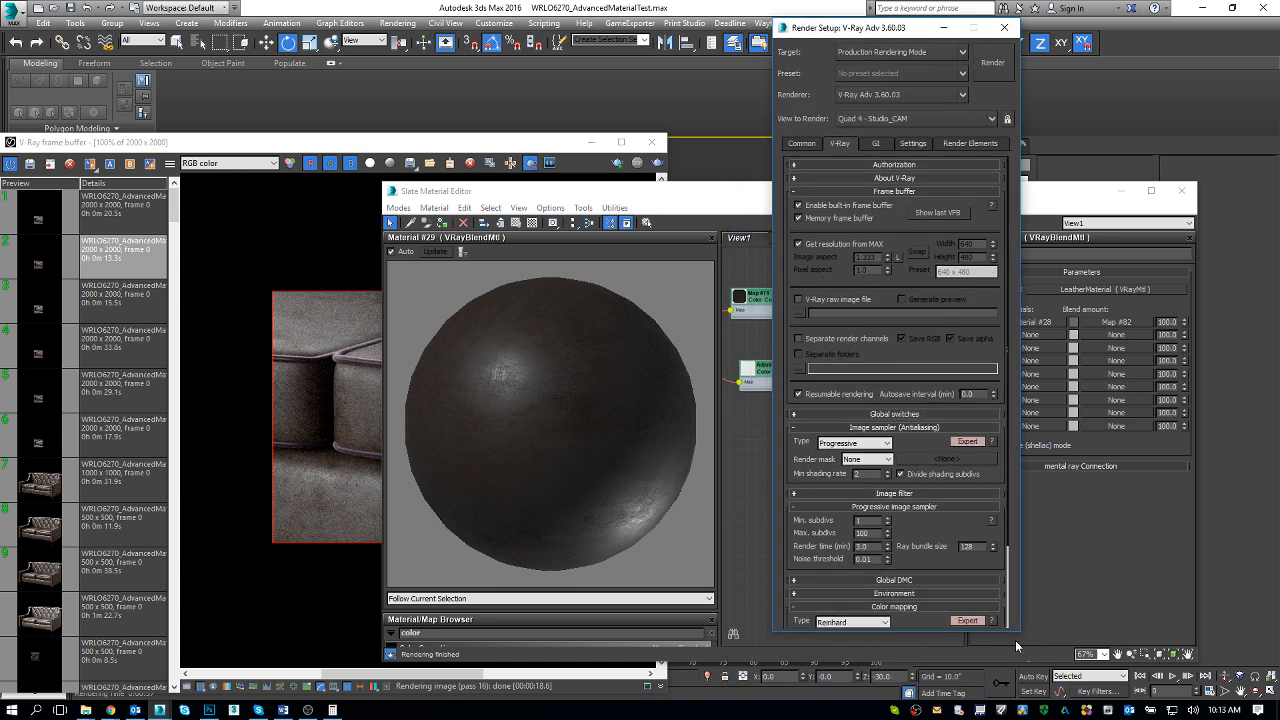
drag(1015, 640, 1015, 705)
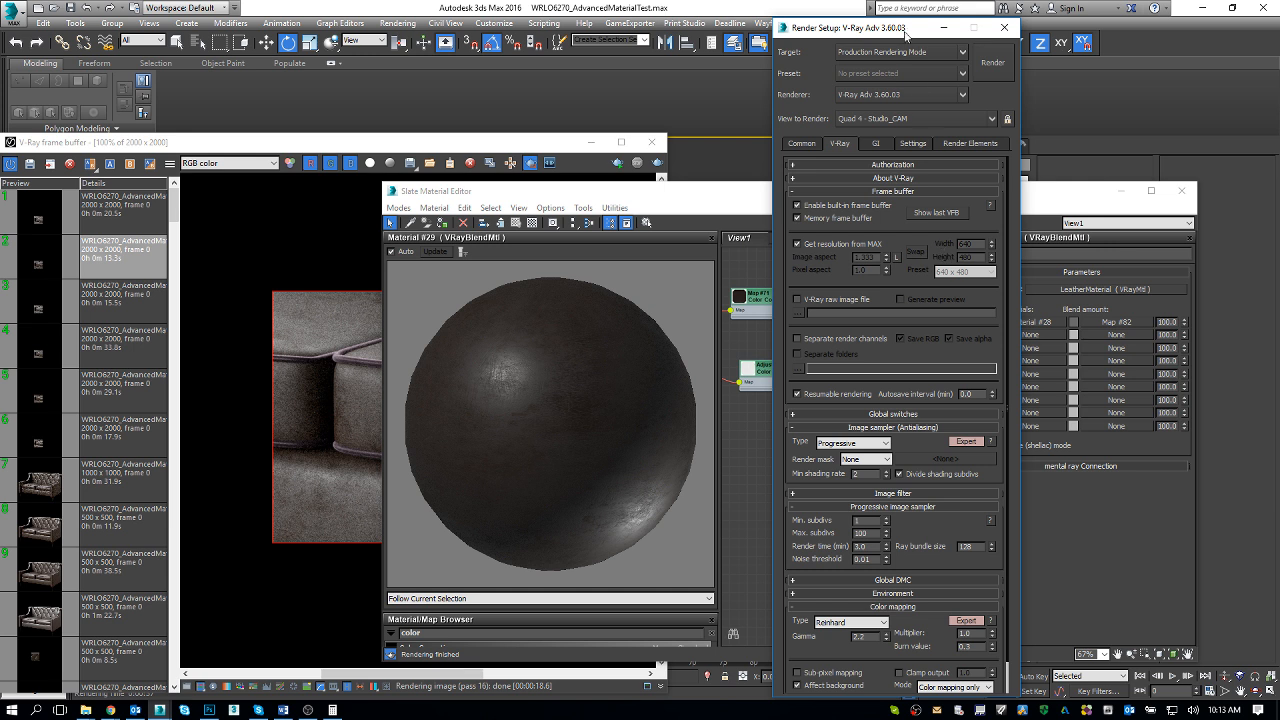
drag(906, 33, 898, 28)
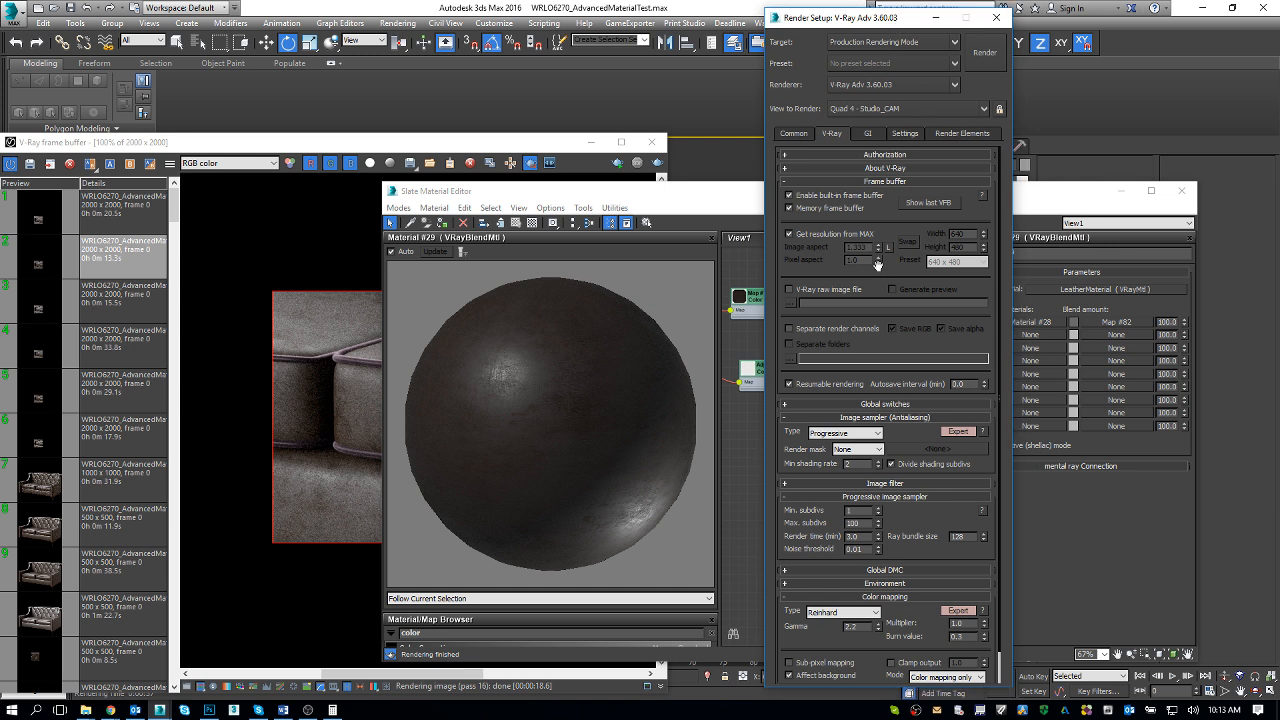
click(789, 289)
mouse_move(825, 295)
mouse_move(807, 336)
Open the render output file selection and name the file ResumableRenderTest1 in the renderoutput folder
click(795, 134)
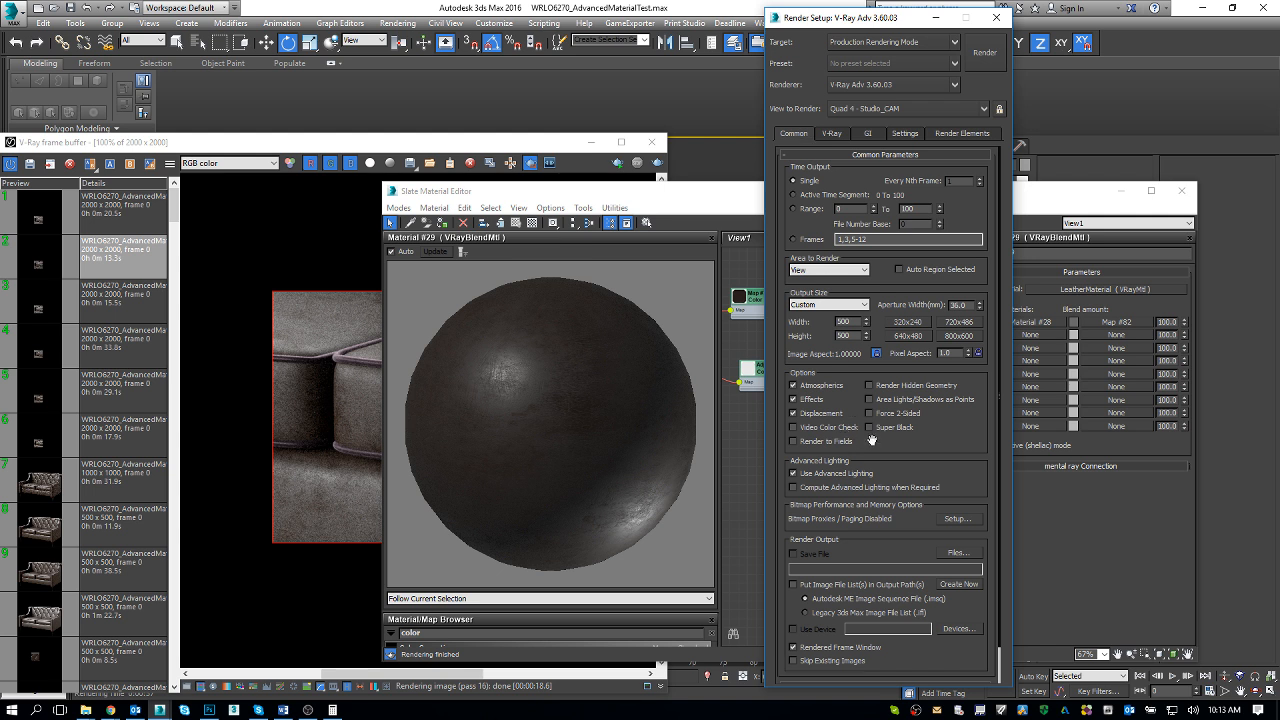
scroll(912, 440, down, 2)
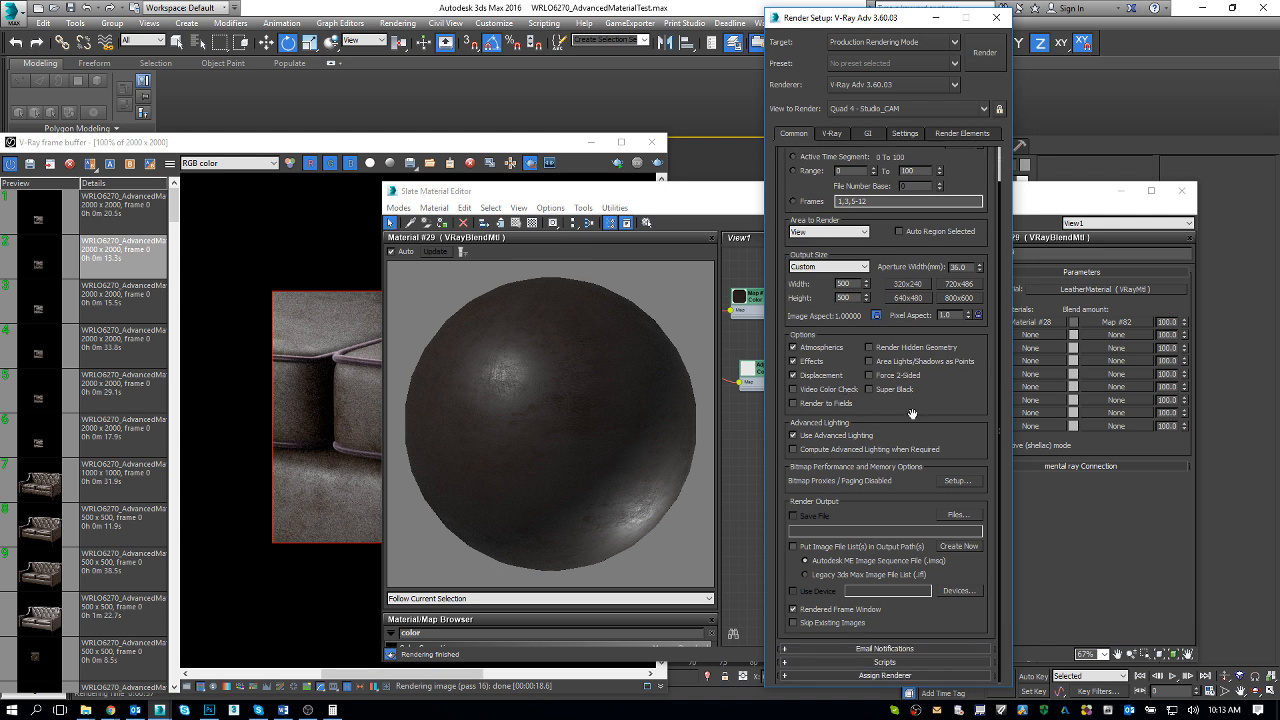
click(957, 515)
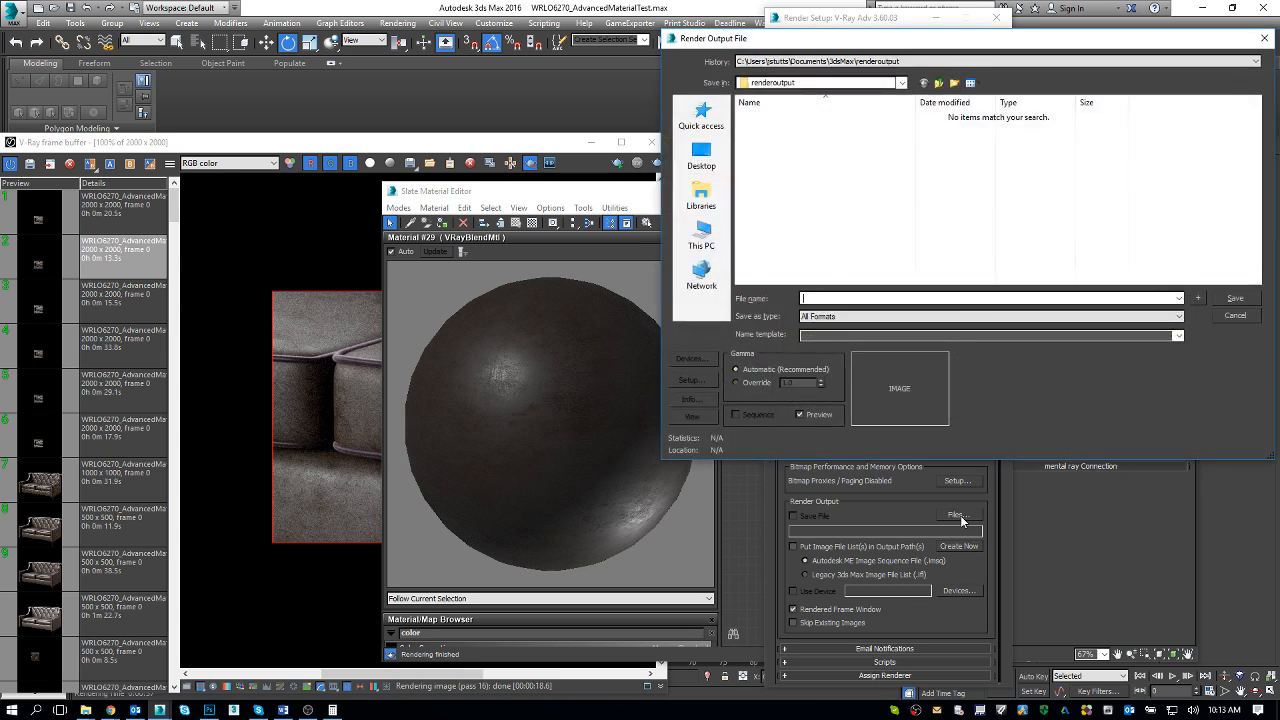
click(901, 82)
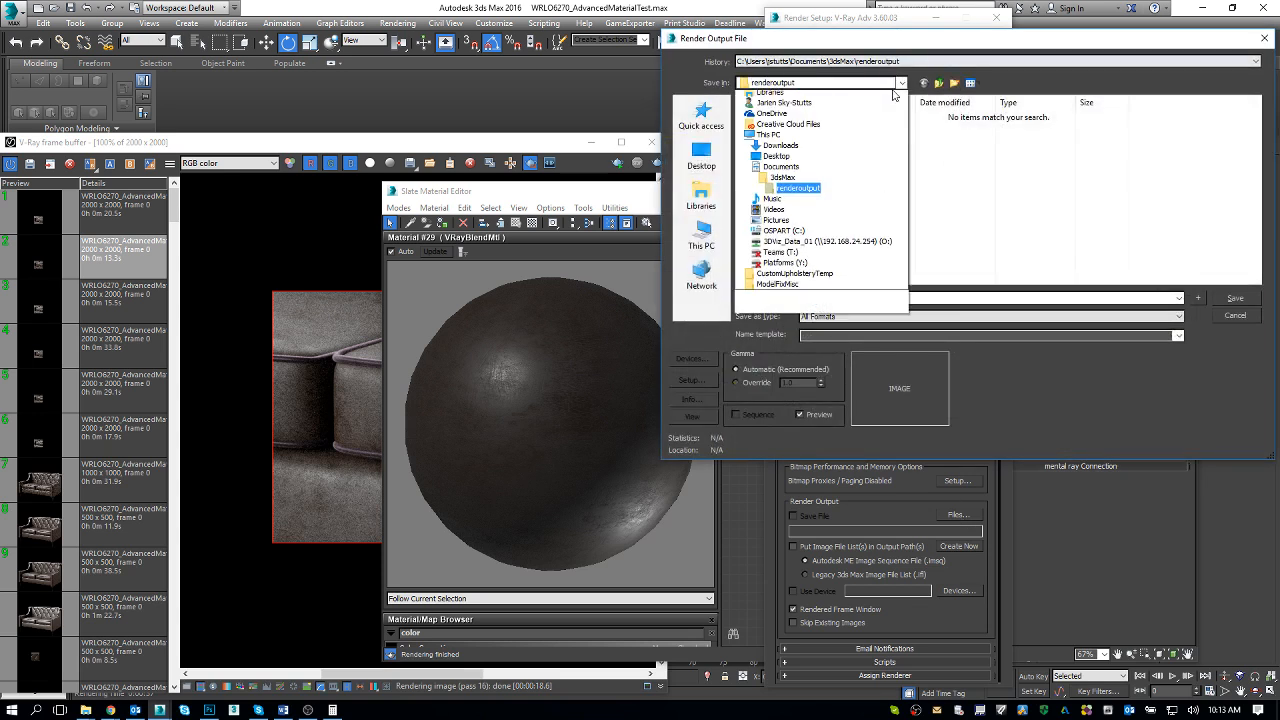
click(938, 297)
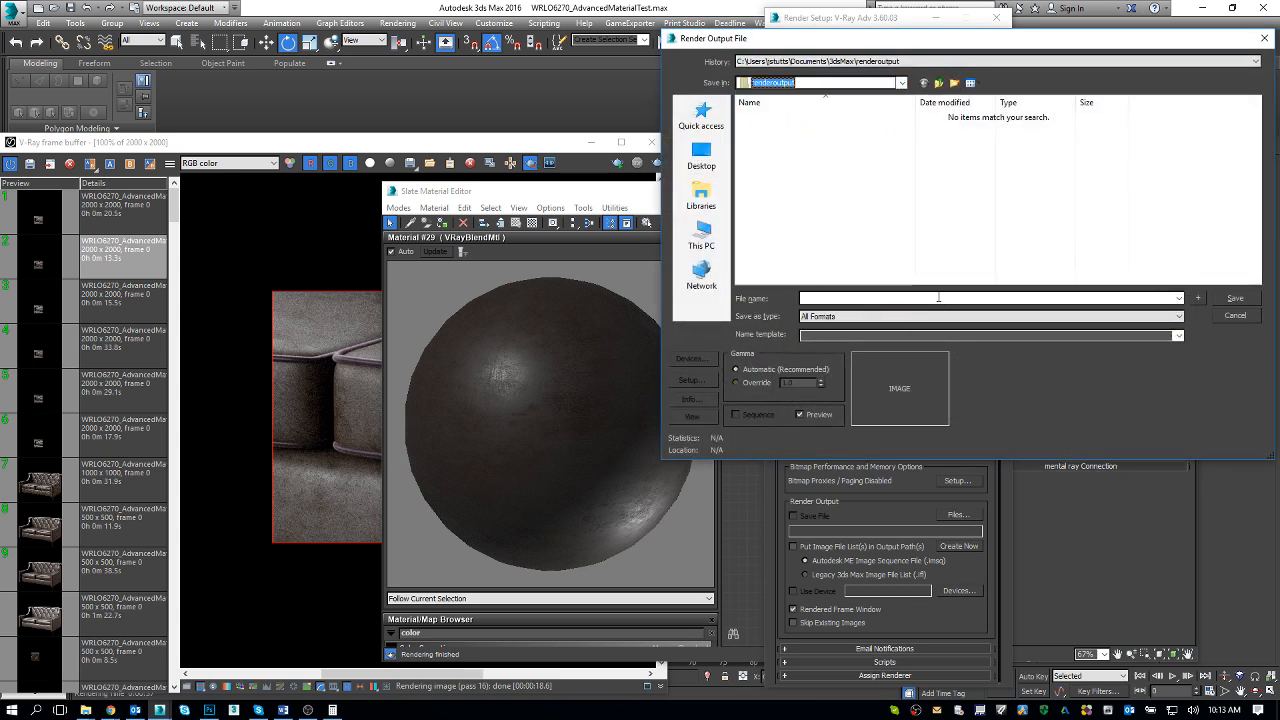
text(Resumabl)
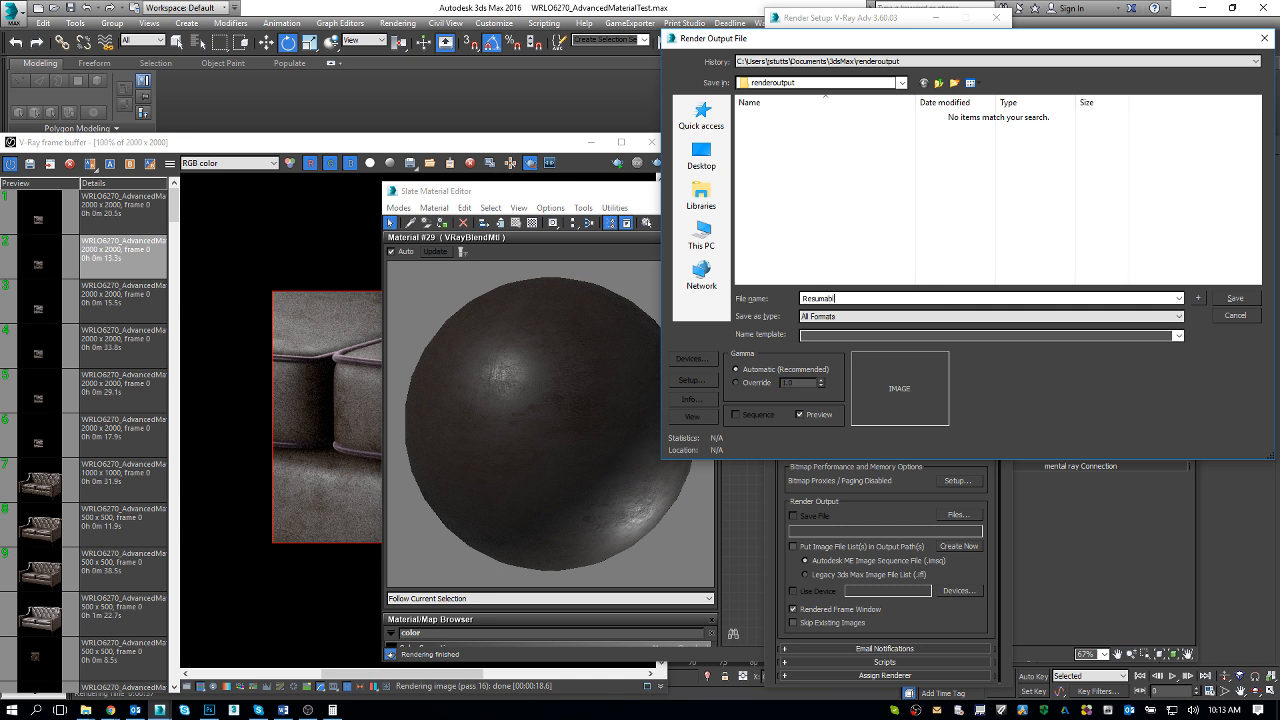
text(eRenderTest.)
Choose the TIF image format with 16-bit Color and no compression, and save the render output file setting
click(854, 317)
key(t)
key(t)
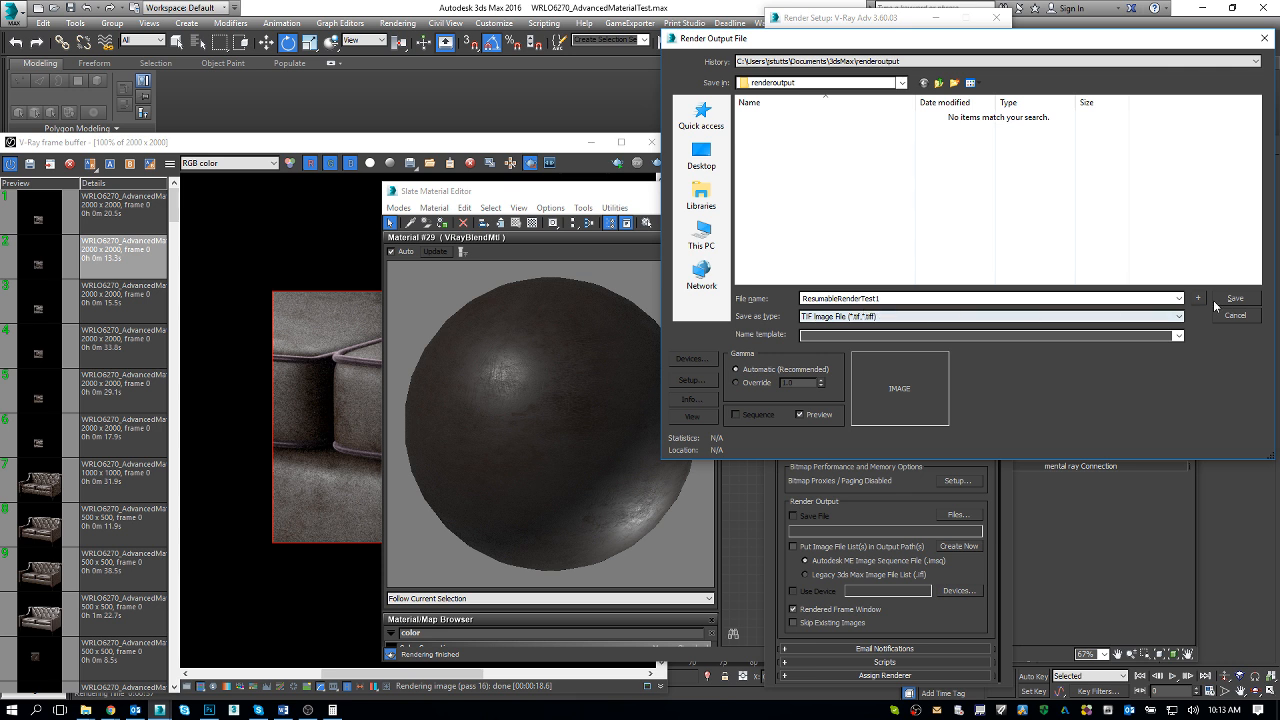
click(709, 380)
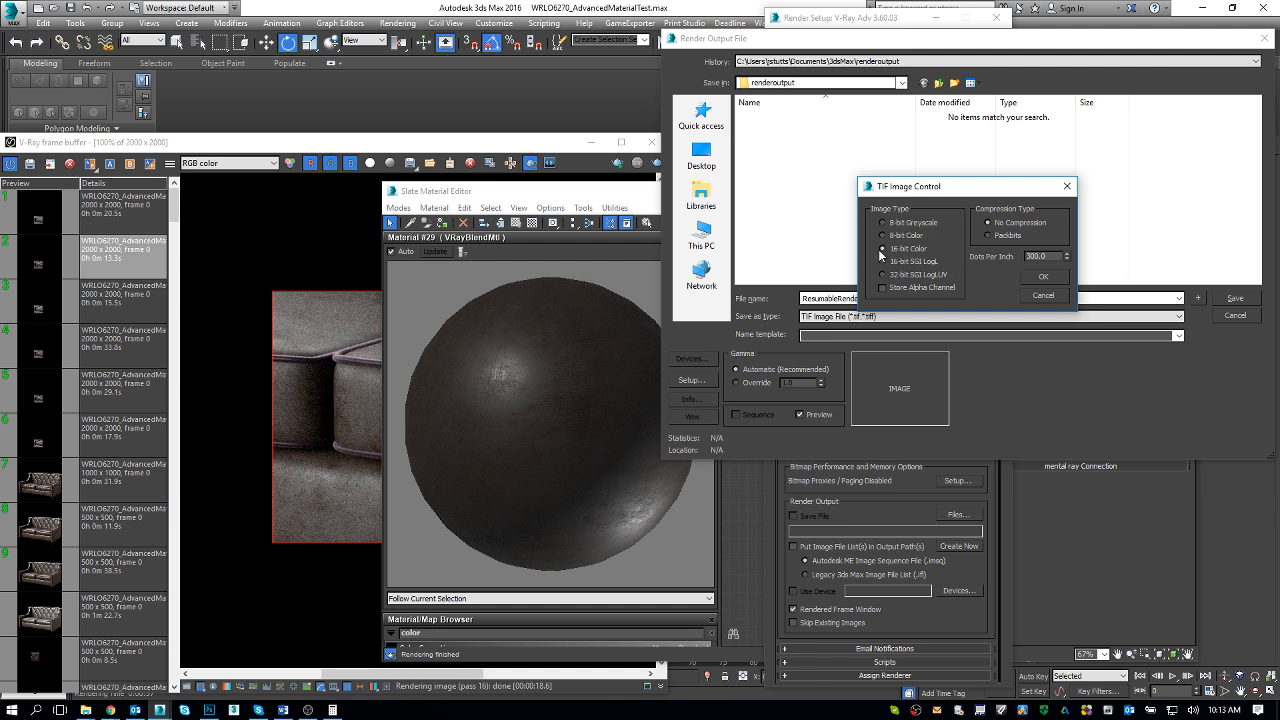
click(1046, 277)
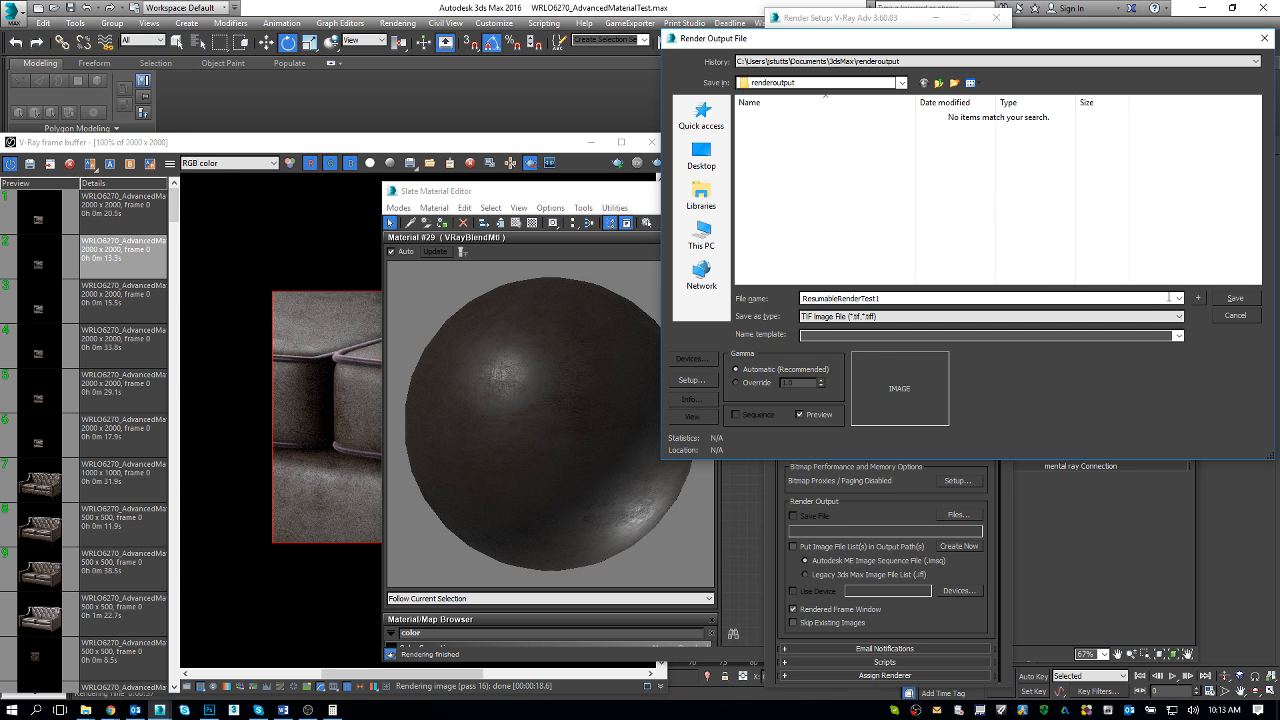
click(1235, 299)
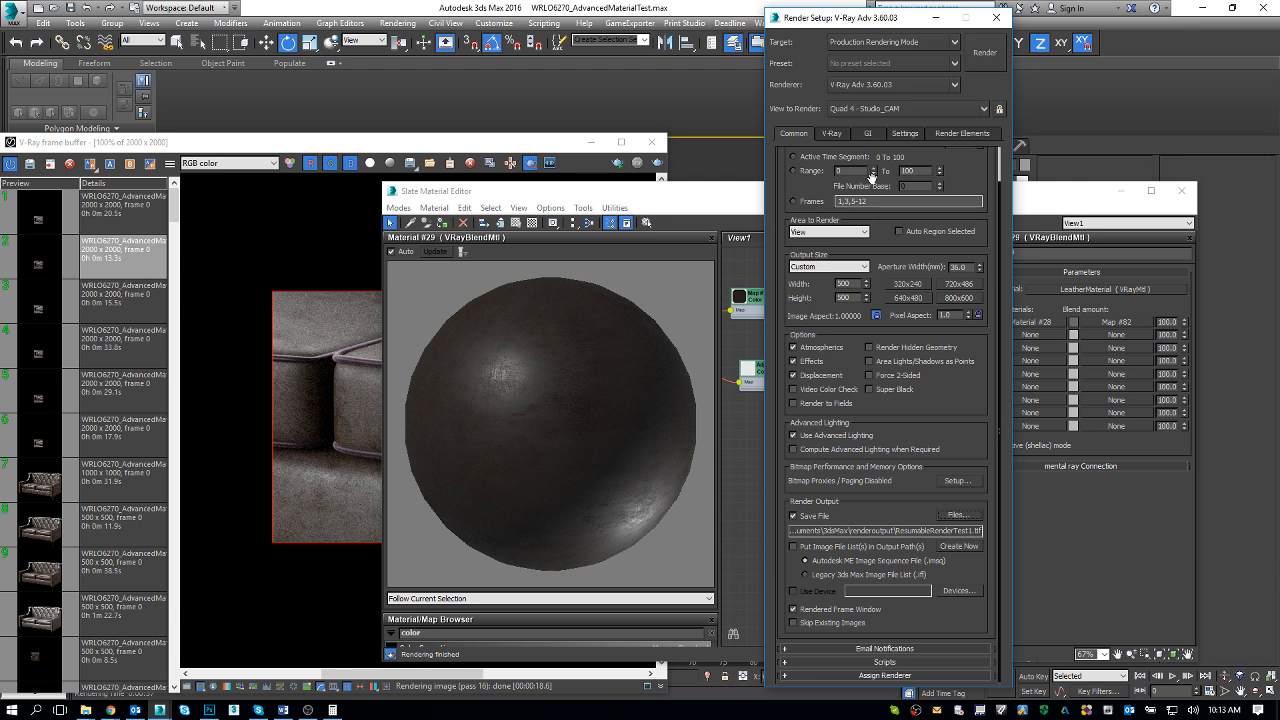
Switch the V-Ray image sampler type to Bucket
click(834, 134)
click(870, 432)
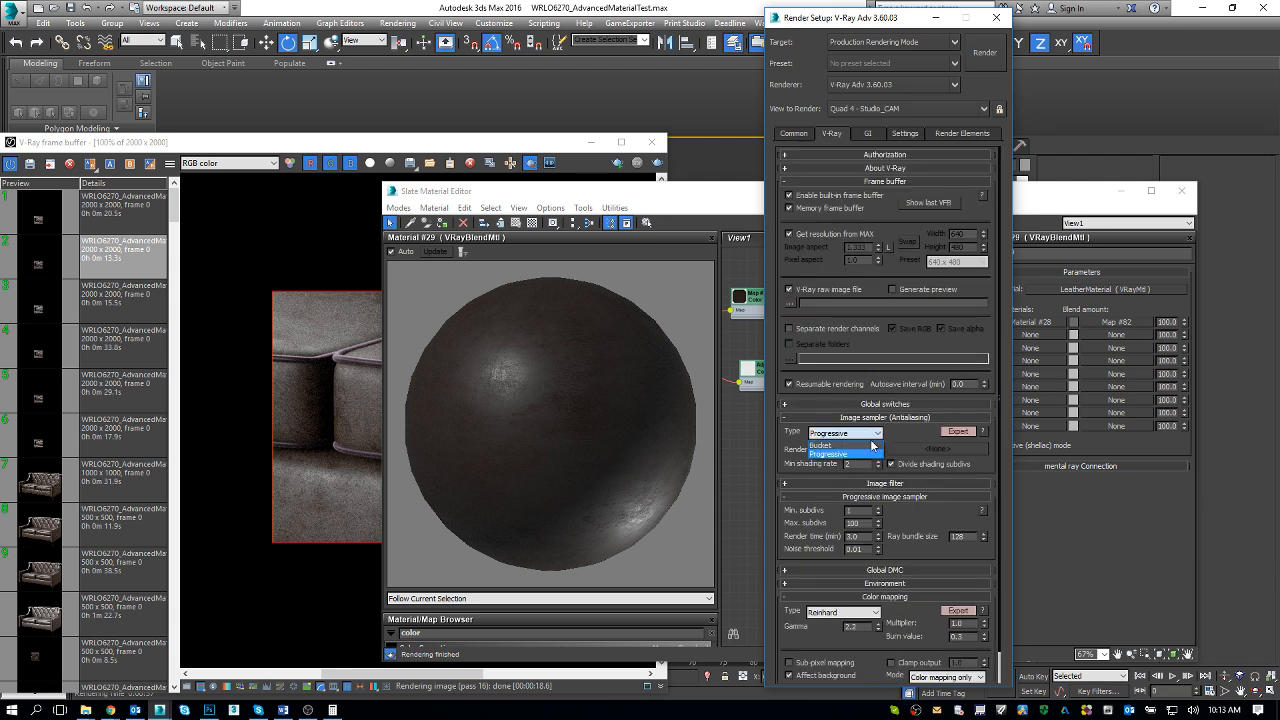
click(860, 447)
click(795, 134)
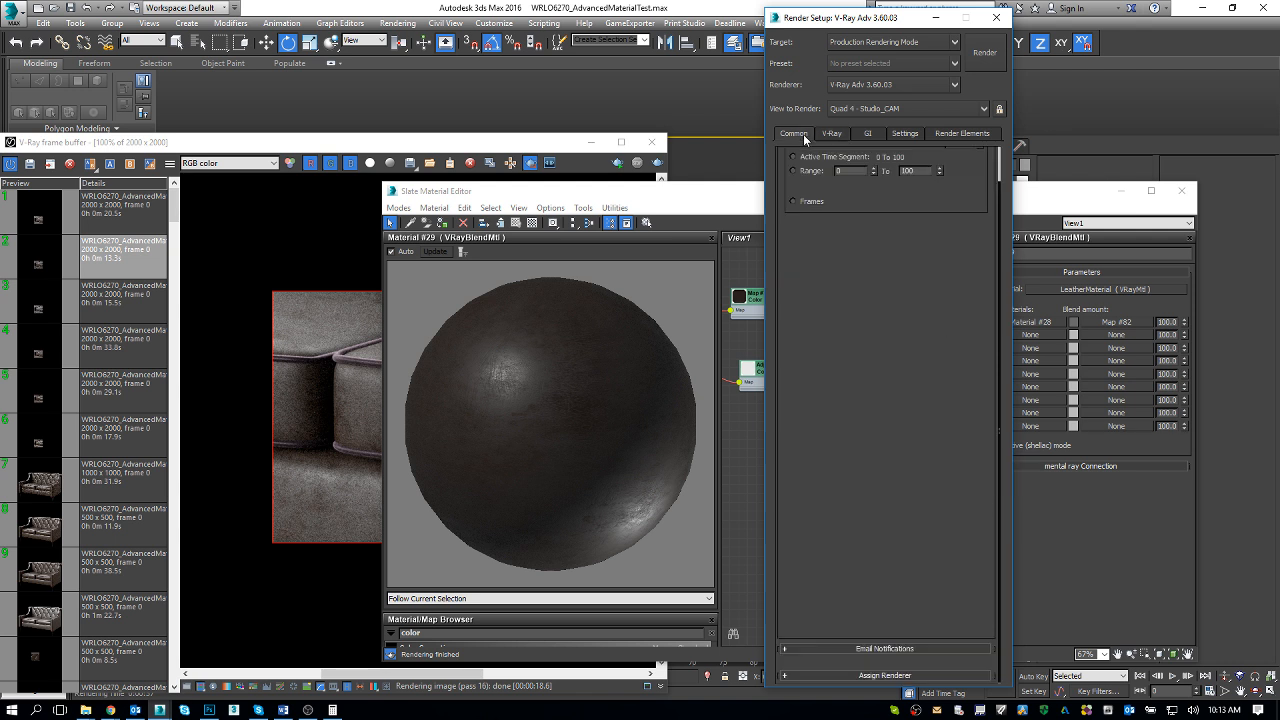
click(844, 135)
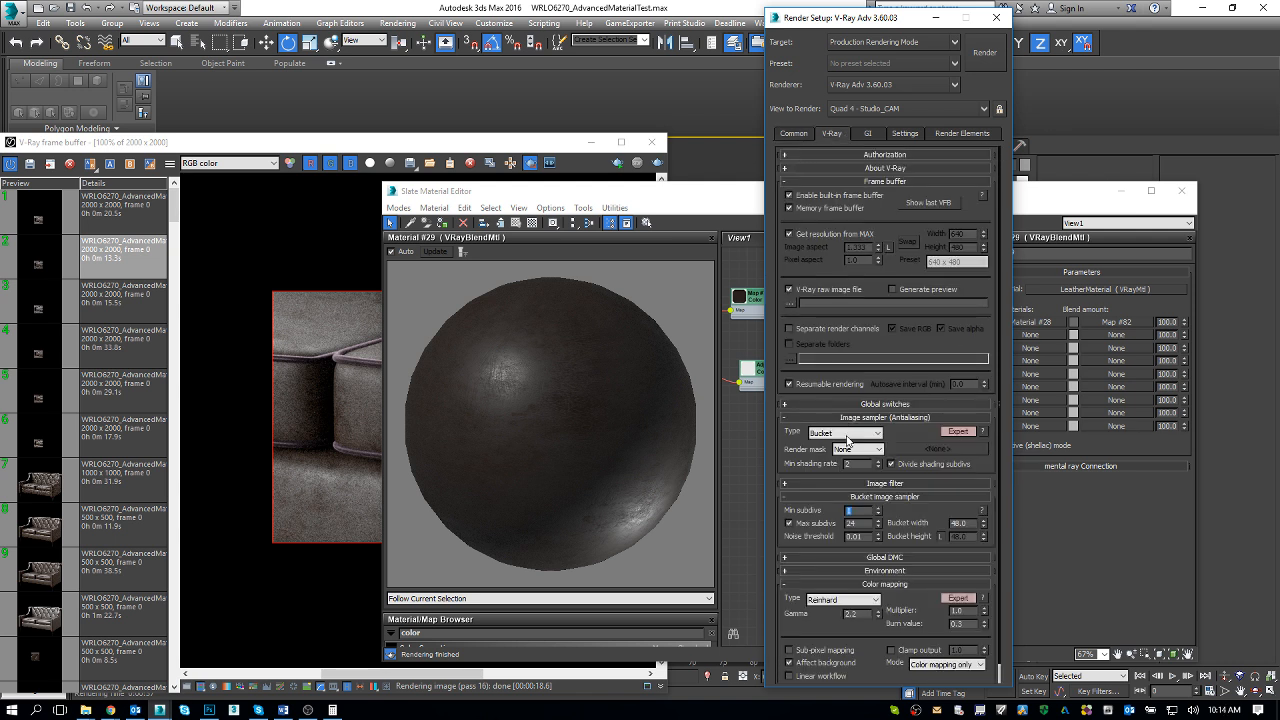
Turn off region rendering in the V-Ray frame buffer, recheck the output settings, and start a full-frame render
click(368, 246)
click(537, 163)
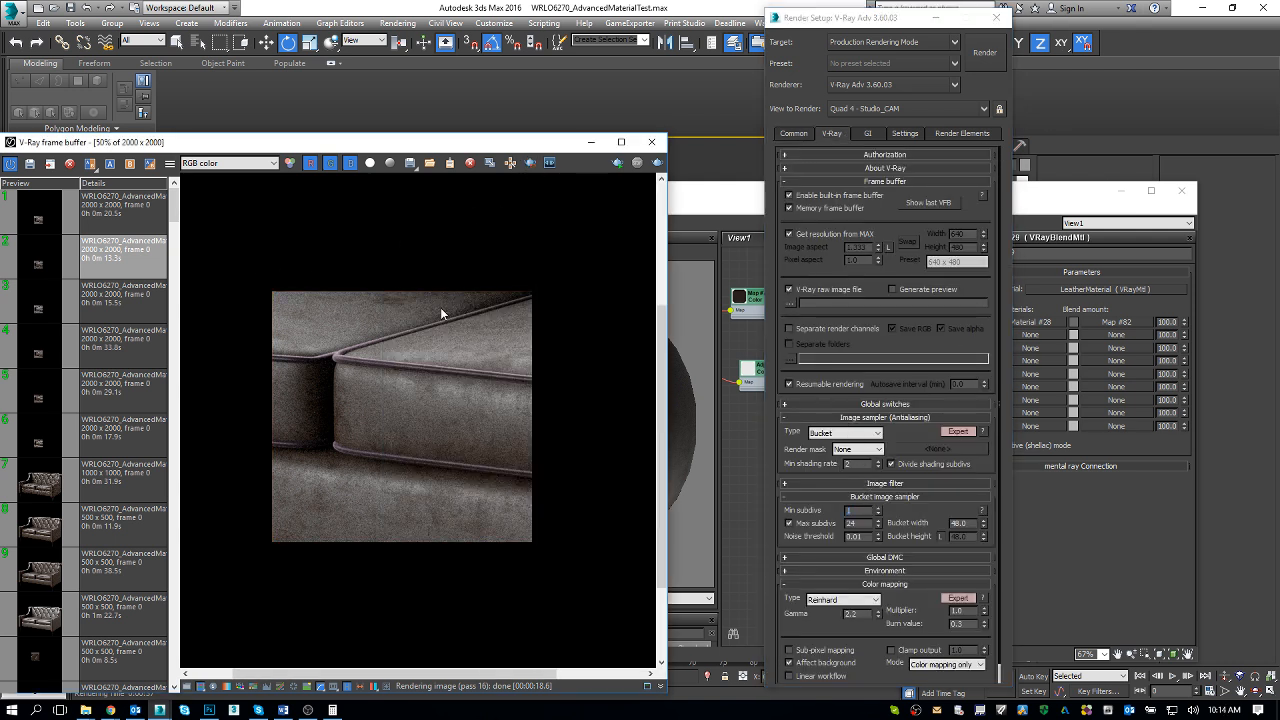
scroll(440, 307, down, 2)
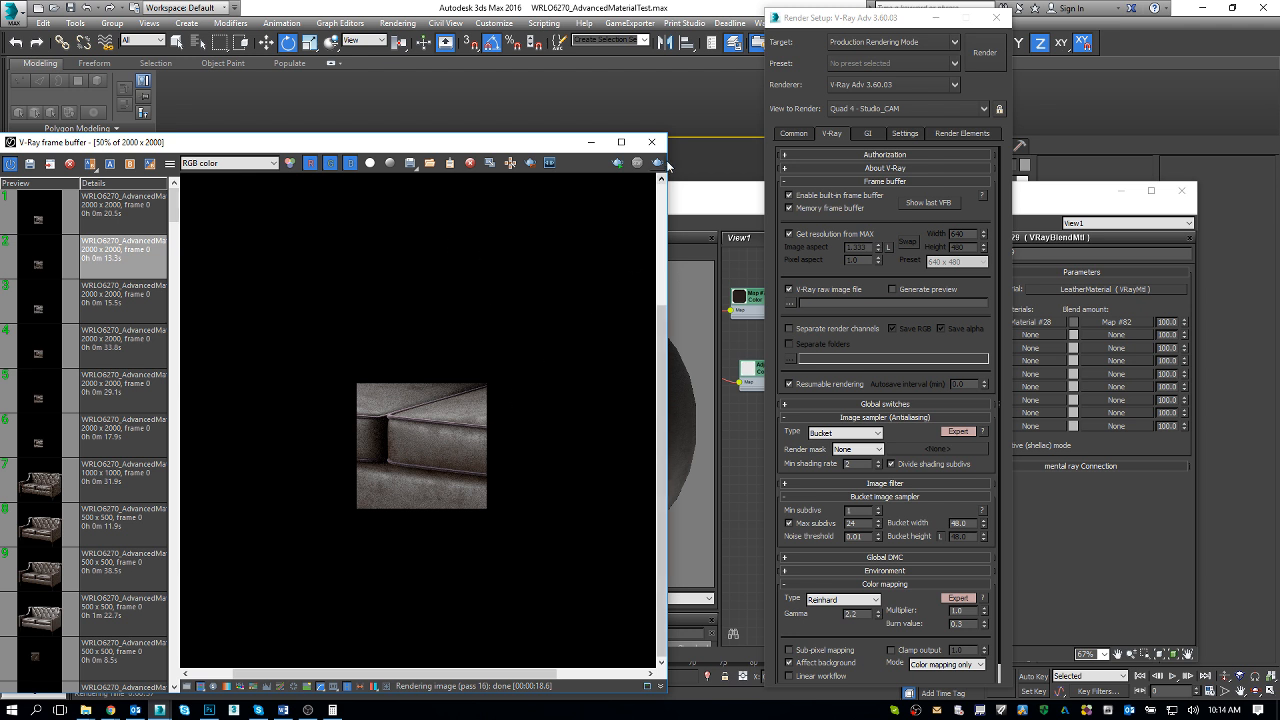
click(795, 133)
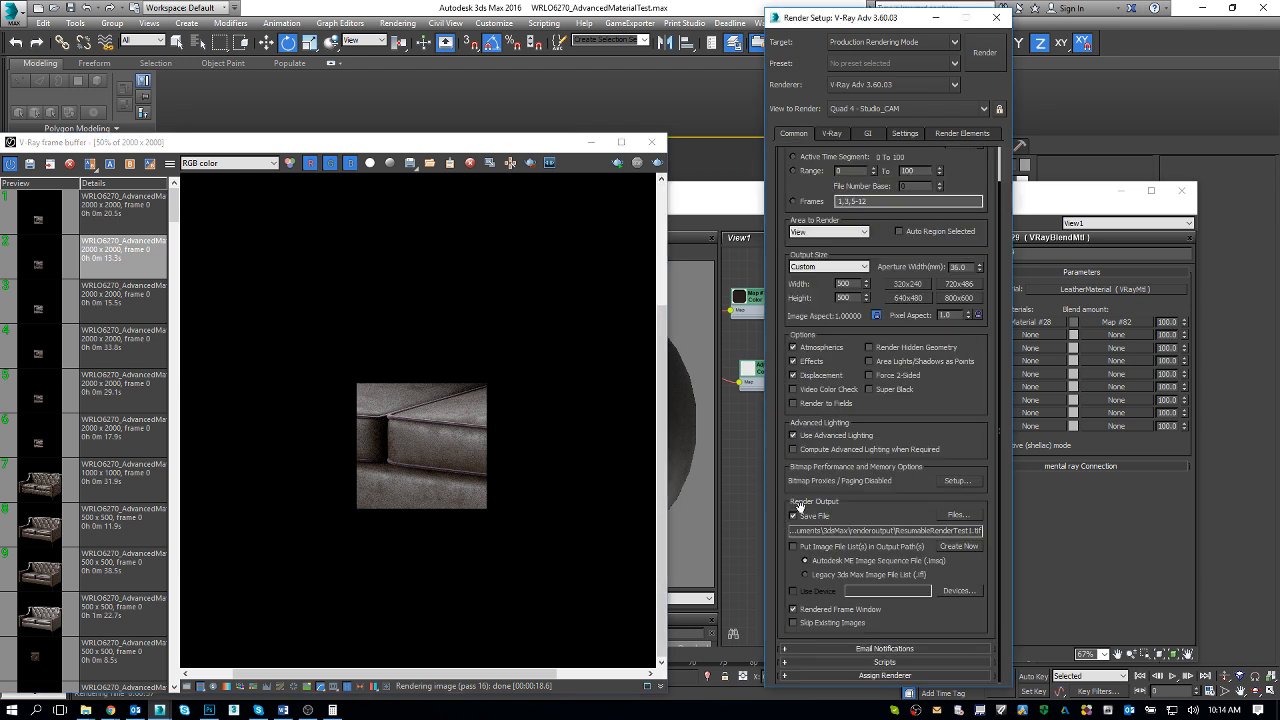
click(831, 133)
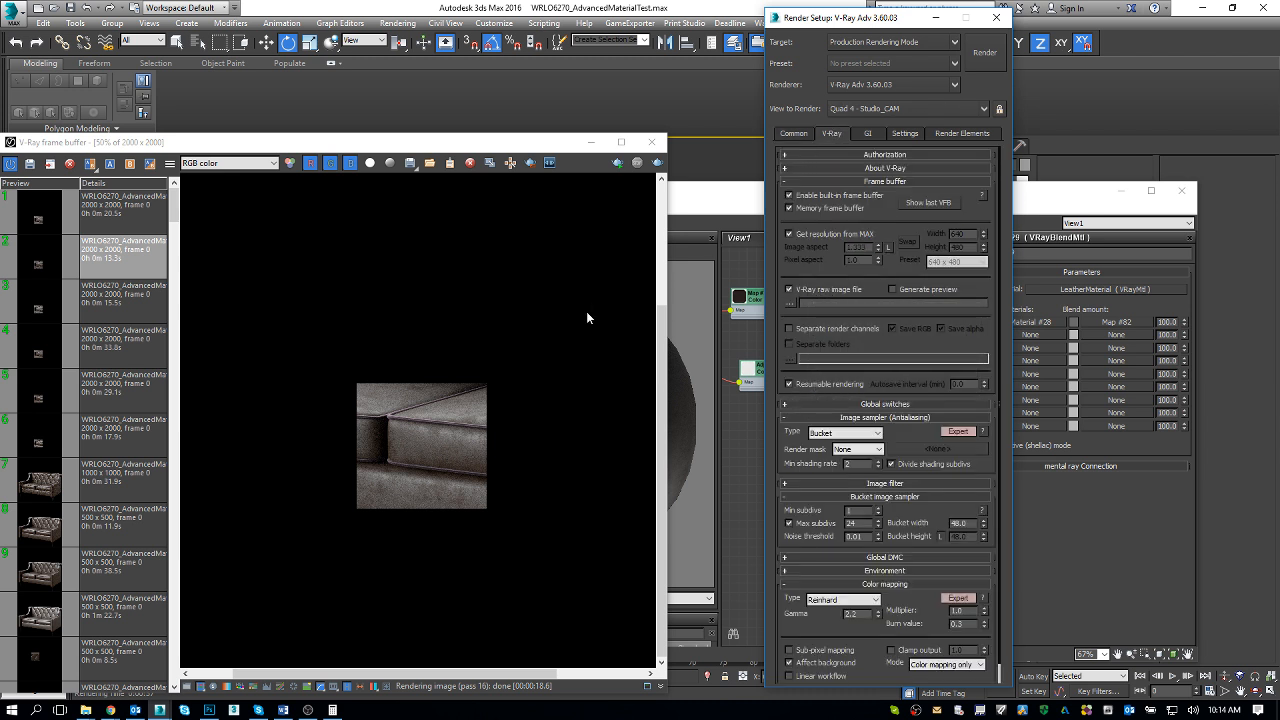
click(660, 164)
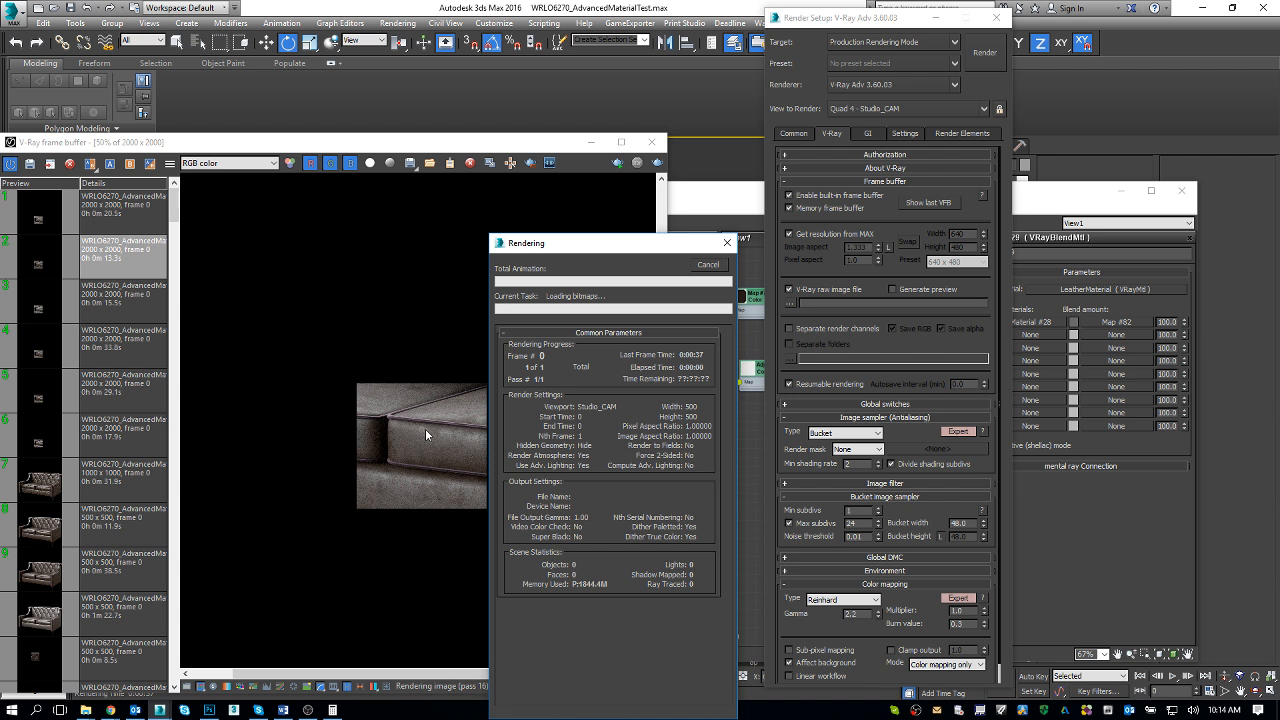
Switch to the Textures folder in File Explorer and inspect the file details of leather-026_2-rock_d.jpg
key(alt+Tab)
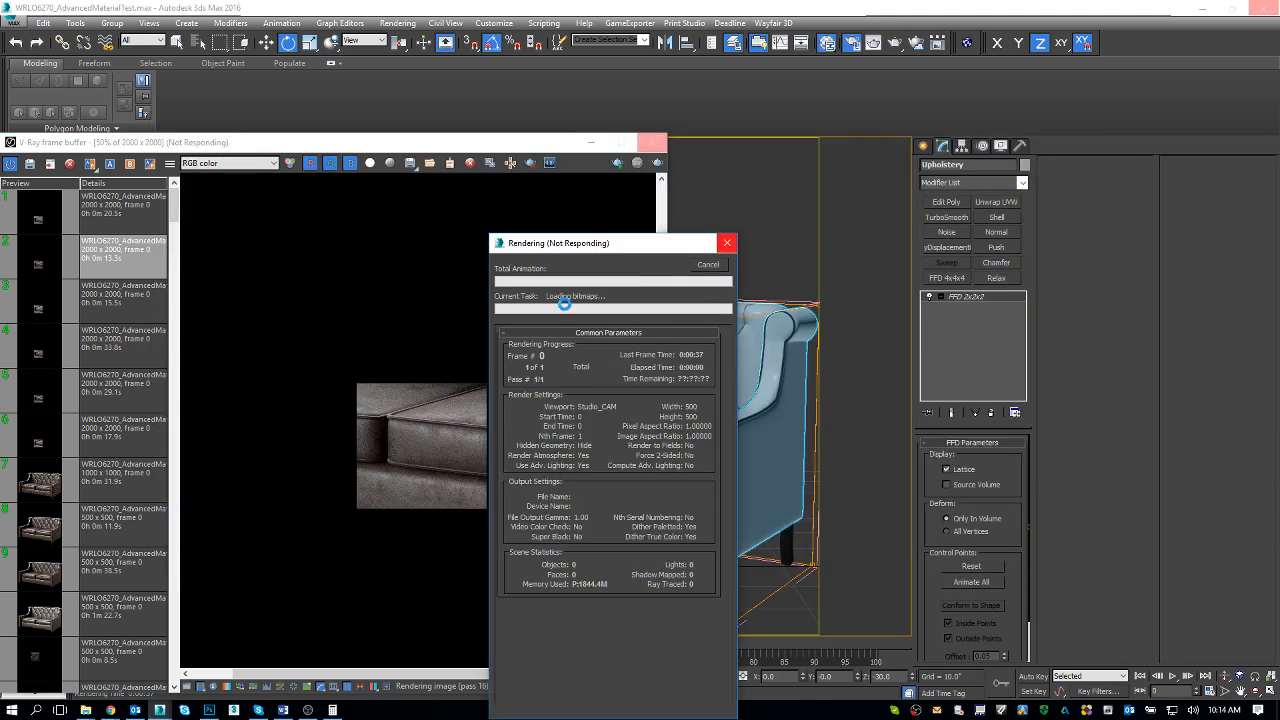
key(alt+Tab)
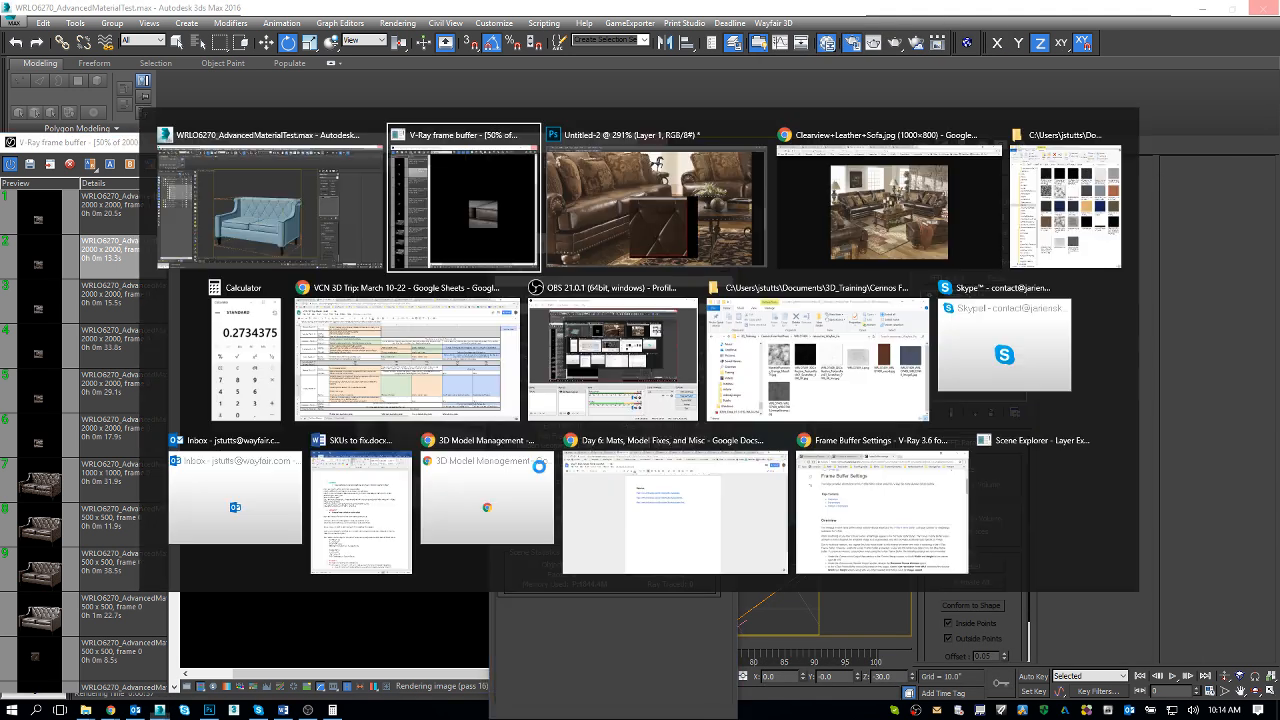
key(alt+Tab)
key(alt+Tab)
key(alt+Tab)
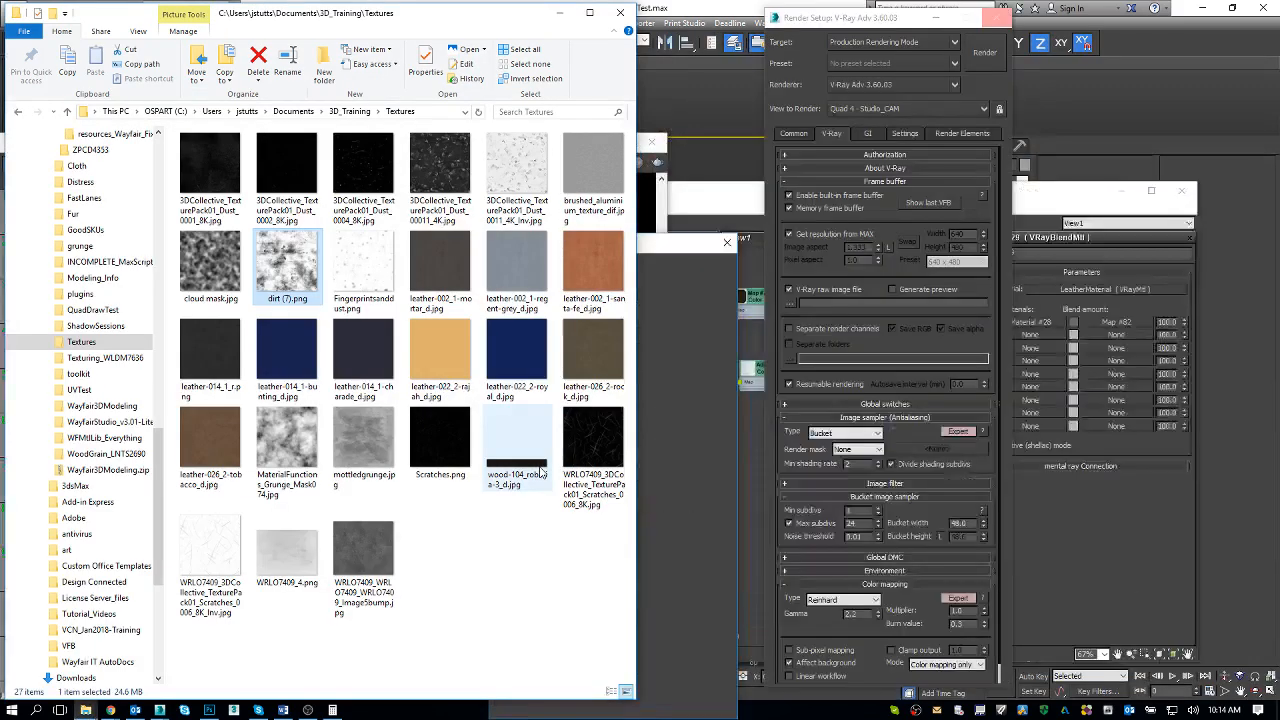
click(237, 458)
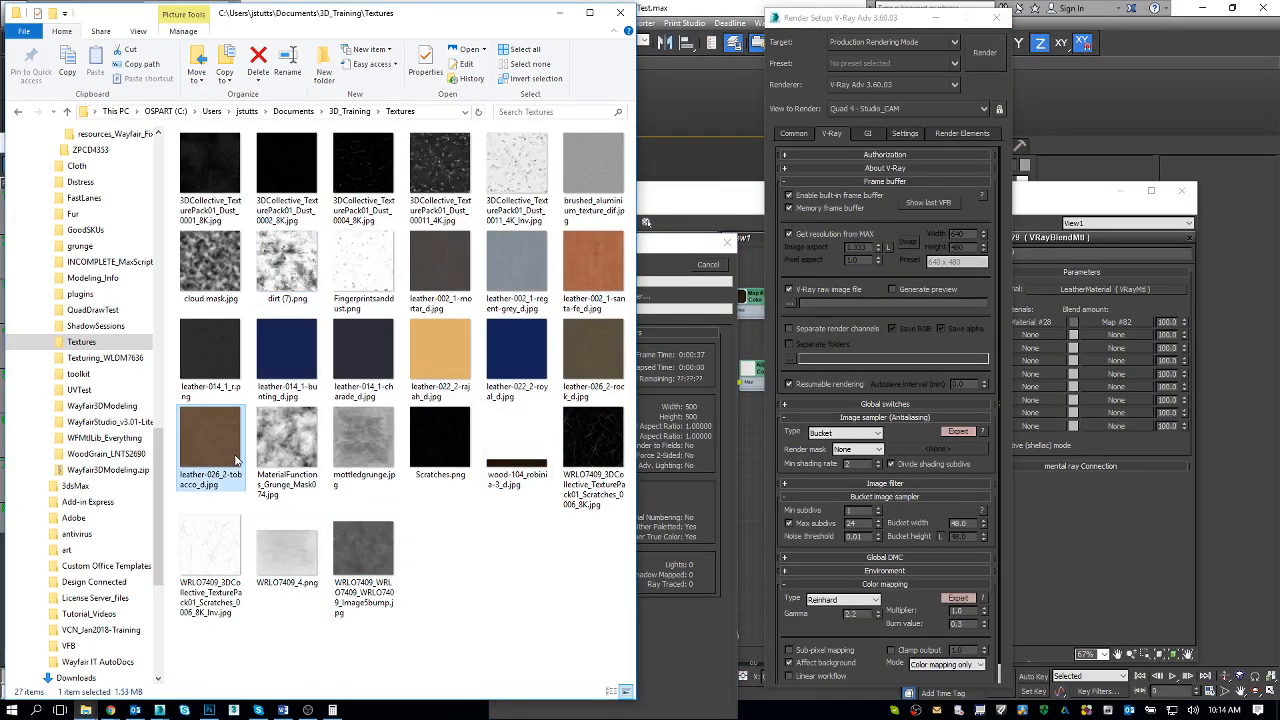
right_click(586, 346)
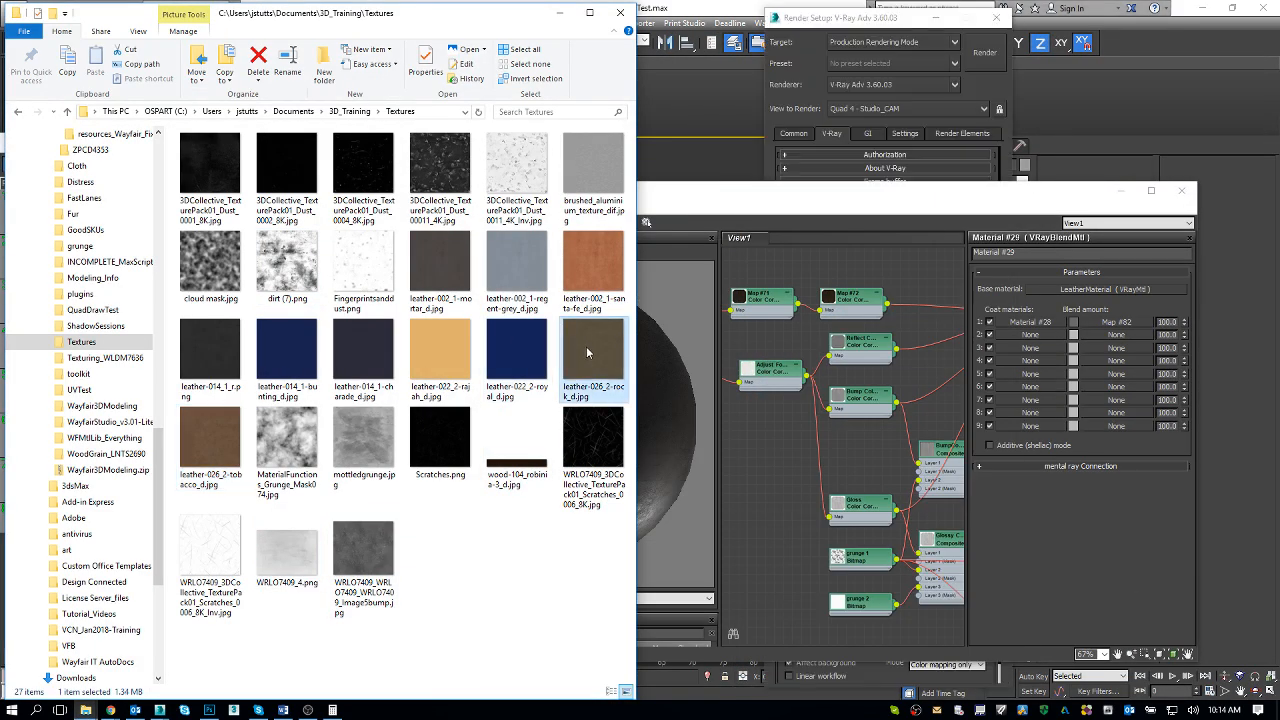
click(460, 690)
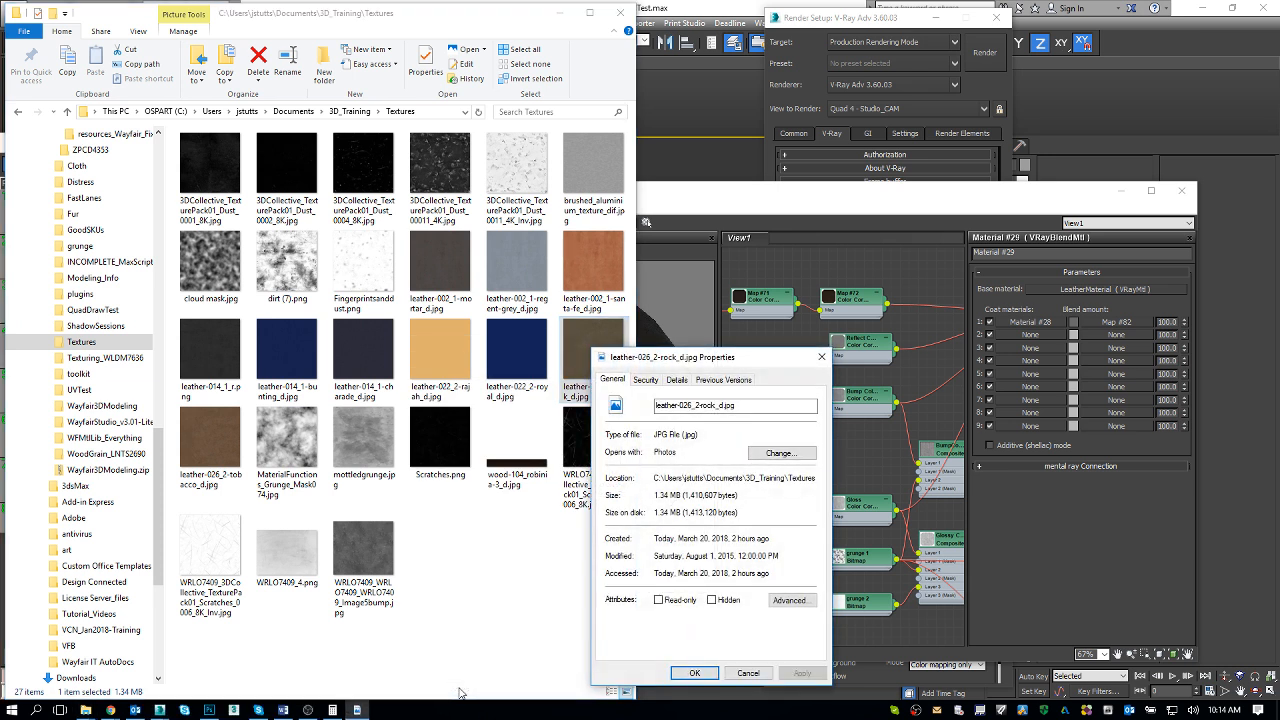
click(677, 380)
click(694, 672)
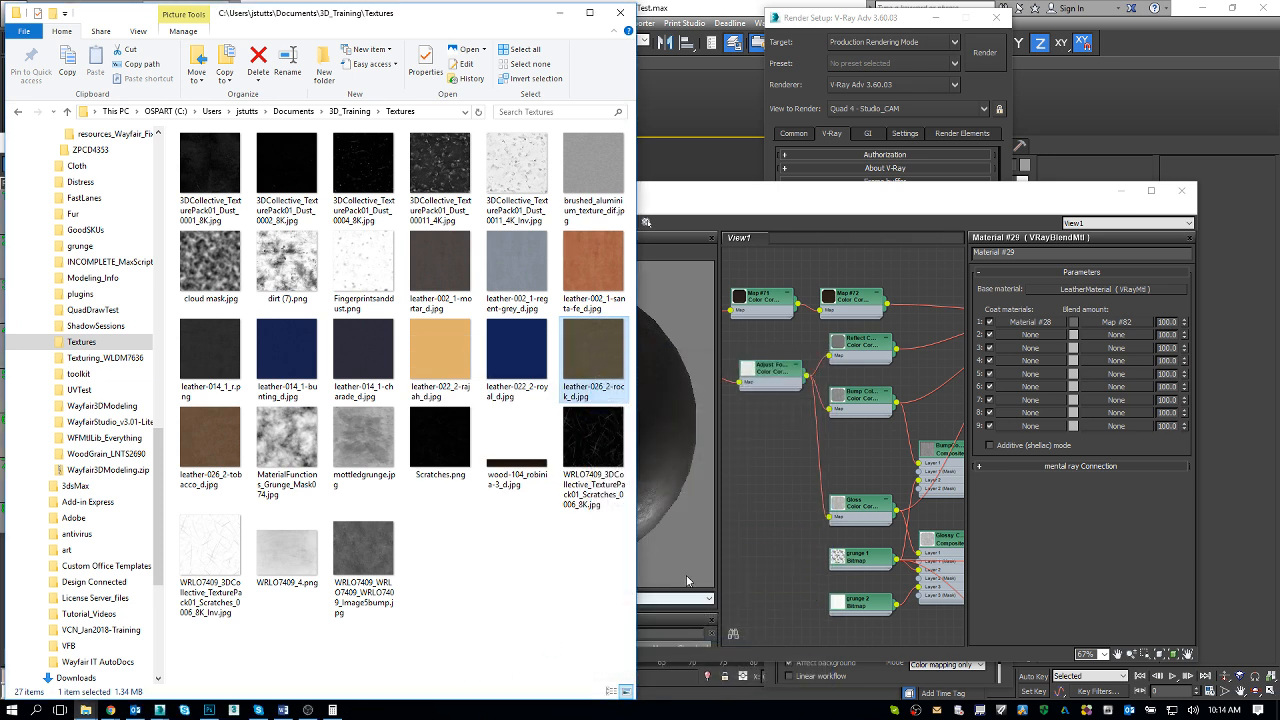
Check the pixel dimensions of leather-002_1-santa-fe_d.jpg in its file properties
click(600, 268)
right_click(603, 274)
click(480, 630)
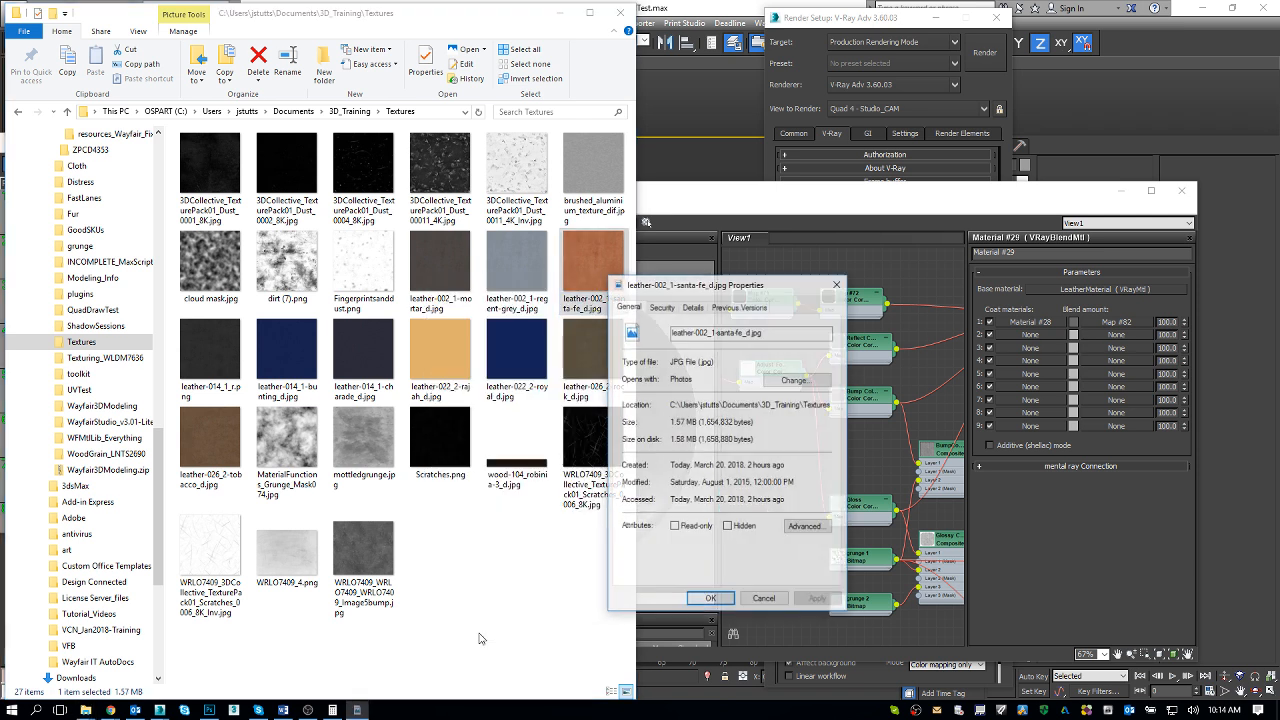
click(695, 307)
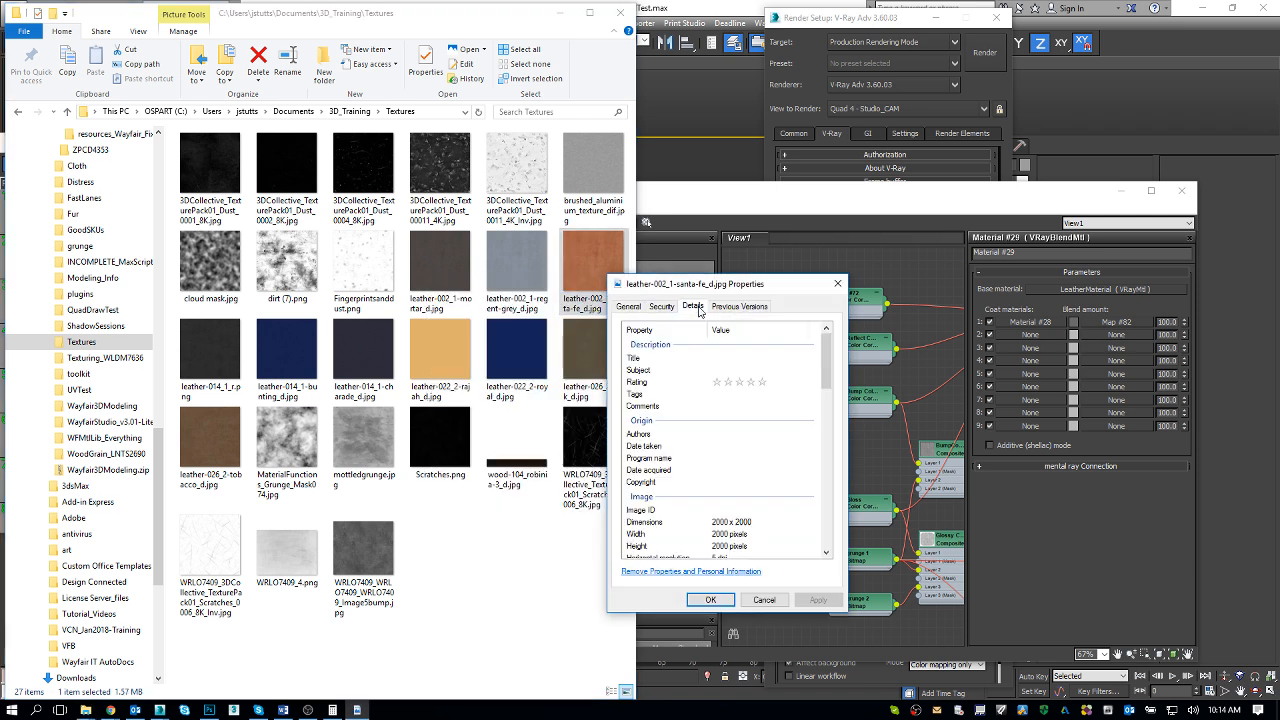
click(737, 514)
click(738, 525)
key(Escape)
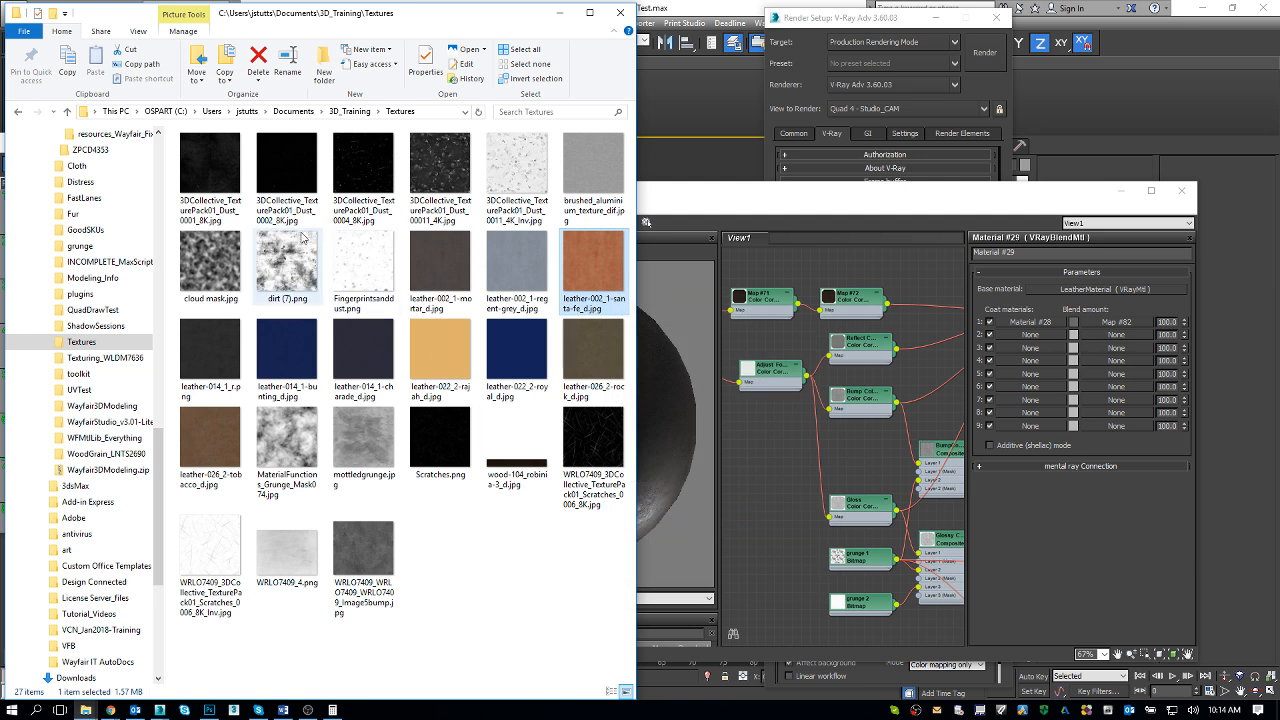
Look over the dirt and dust texture files and return to the V-Ray frame buffer in 3ds Max
click(287, 265)
click(440, 170)
click(540, 215)
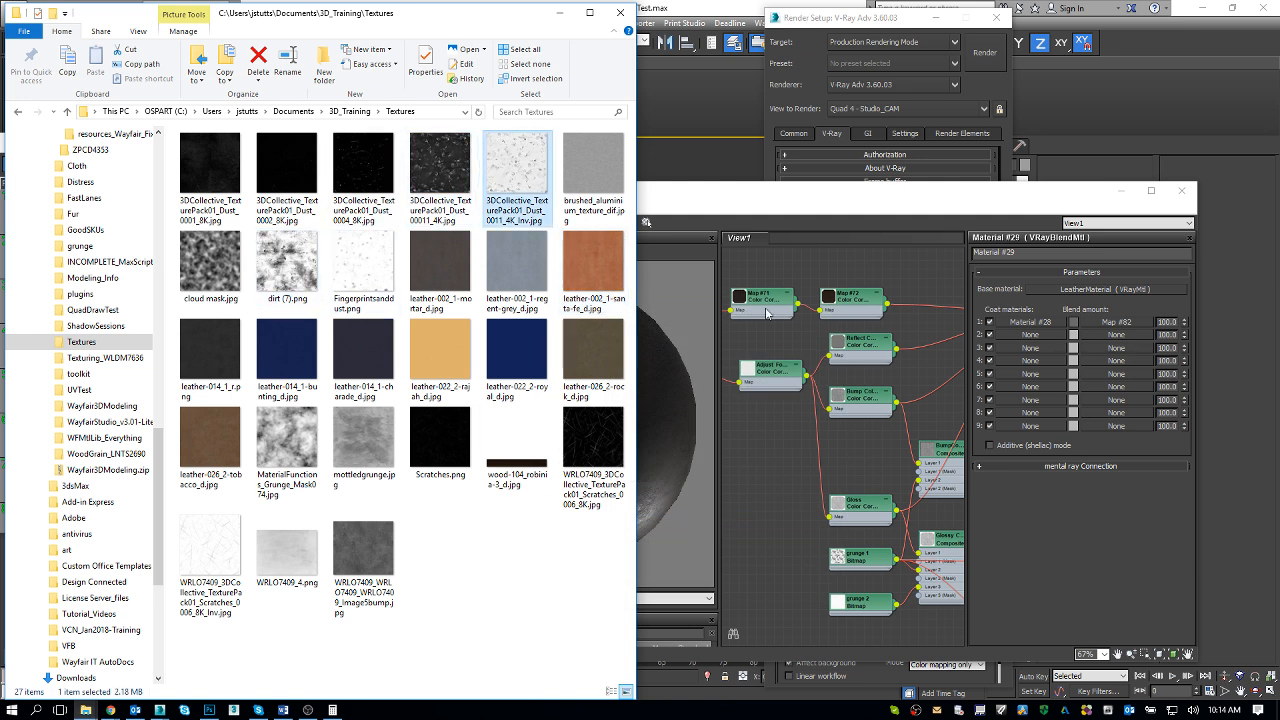
click(742, 4)
click(497, 339)
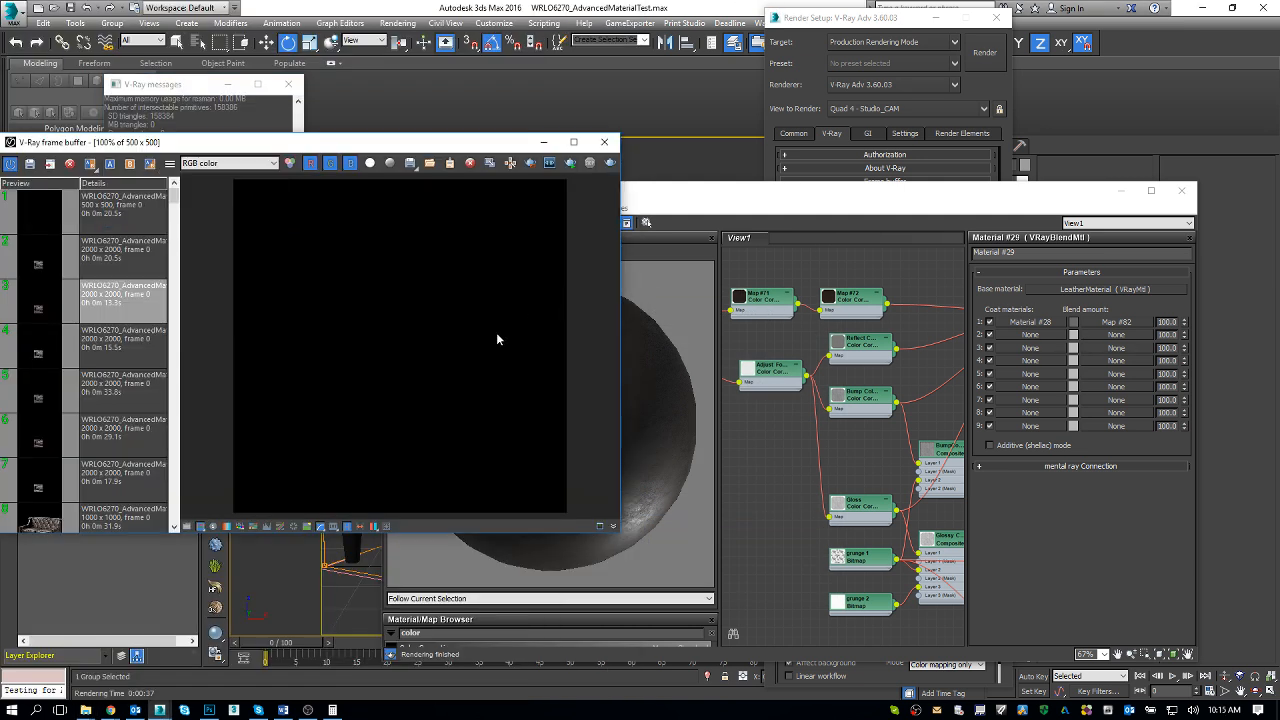
Move the frame buffer aside and enlarge the V-Ray messages log to read the render error
drag(352, 142, 780, 241)
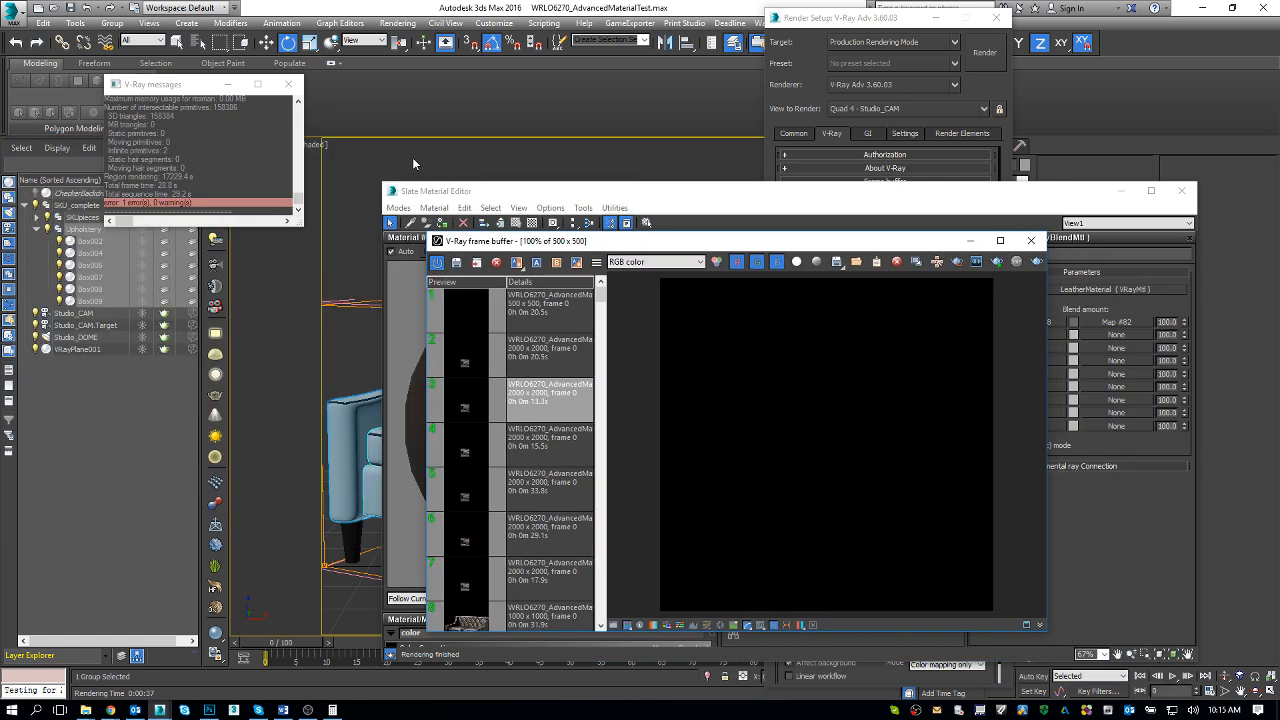
drag(302, 226, 629, 430)
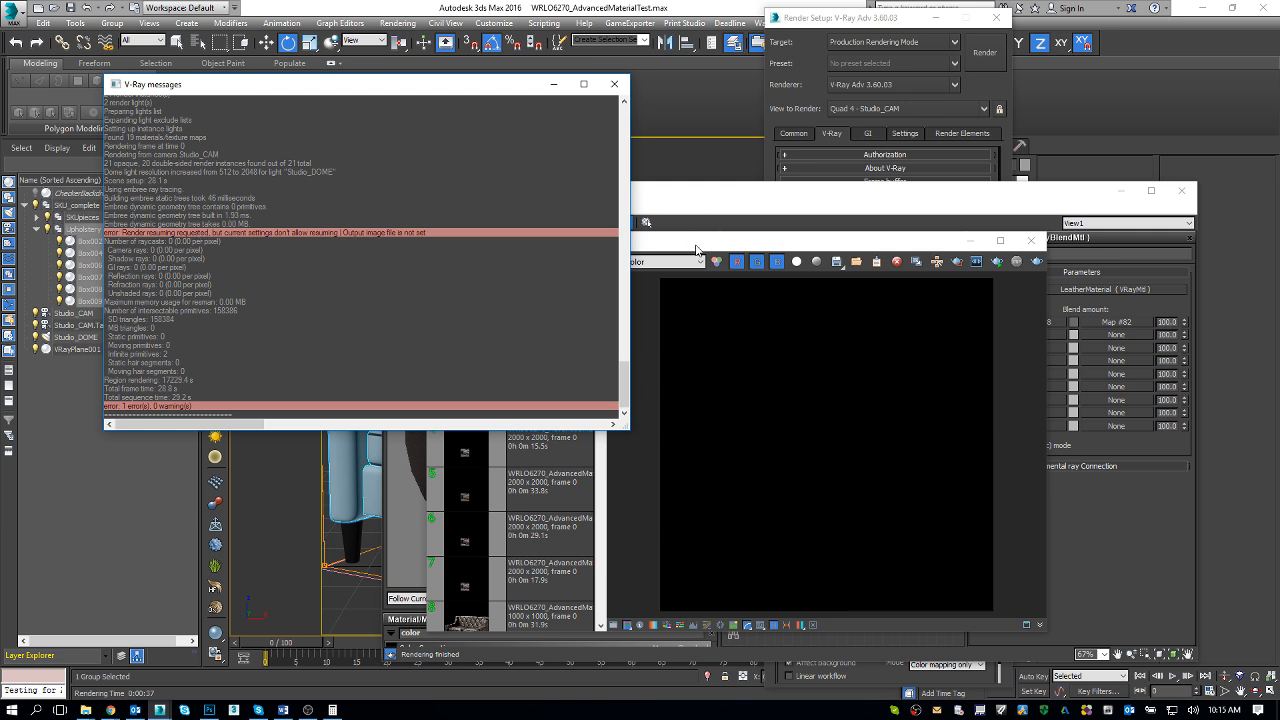
drag(697, 248, 305, 252)
click(388, 149)
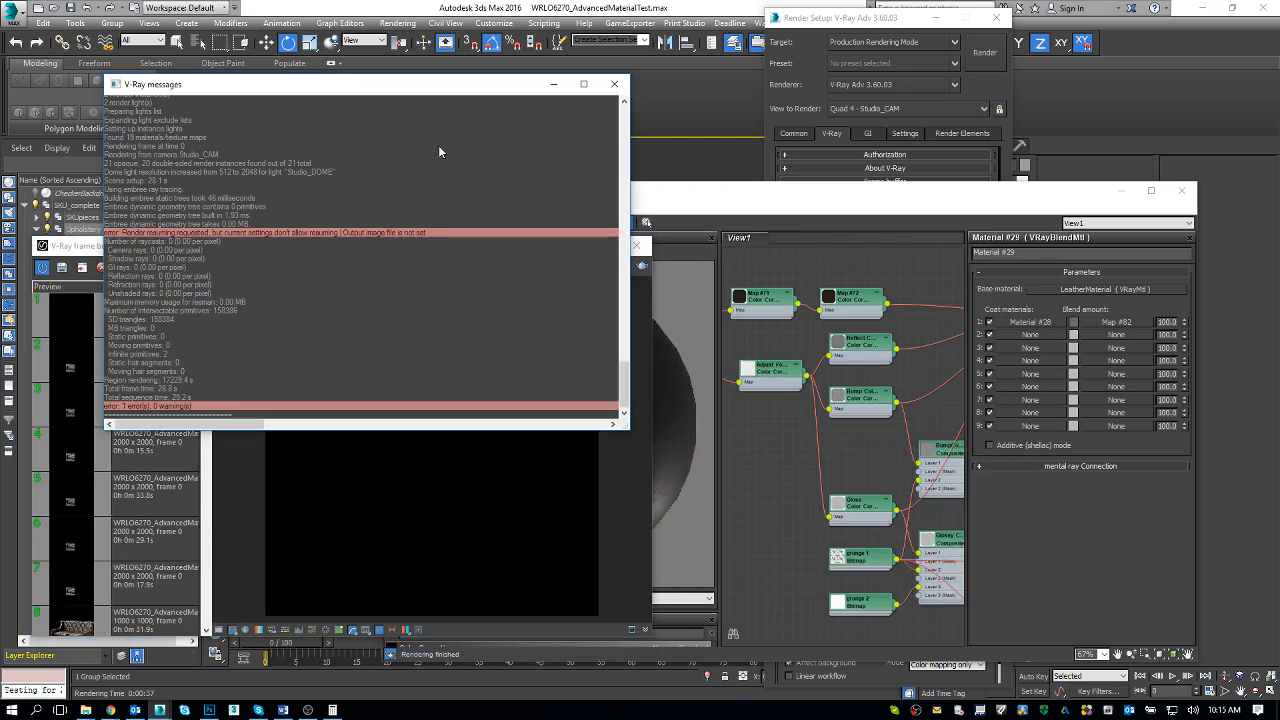
Set the V-Ray raw image file output to ResumableRenderTest1 in the renderoutput folder, as a .vrimg file
click(918, 22)
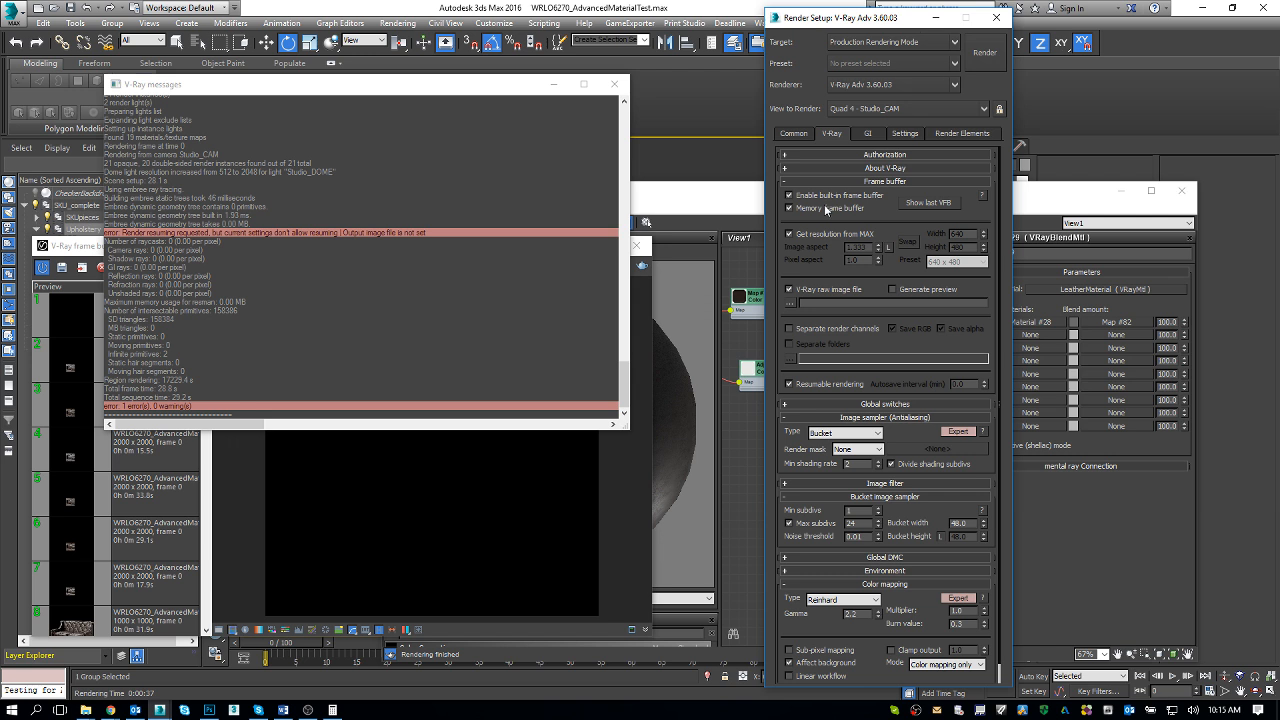
click(791, 305)
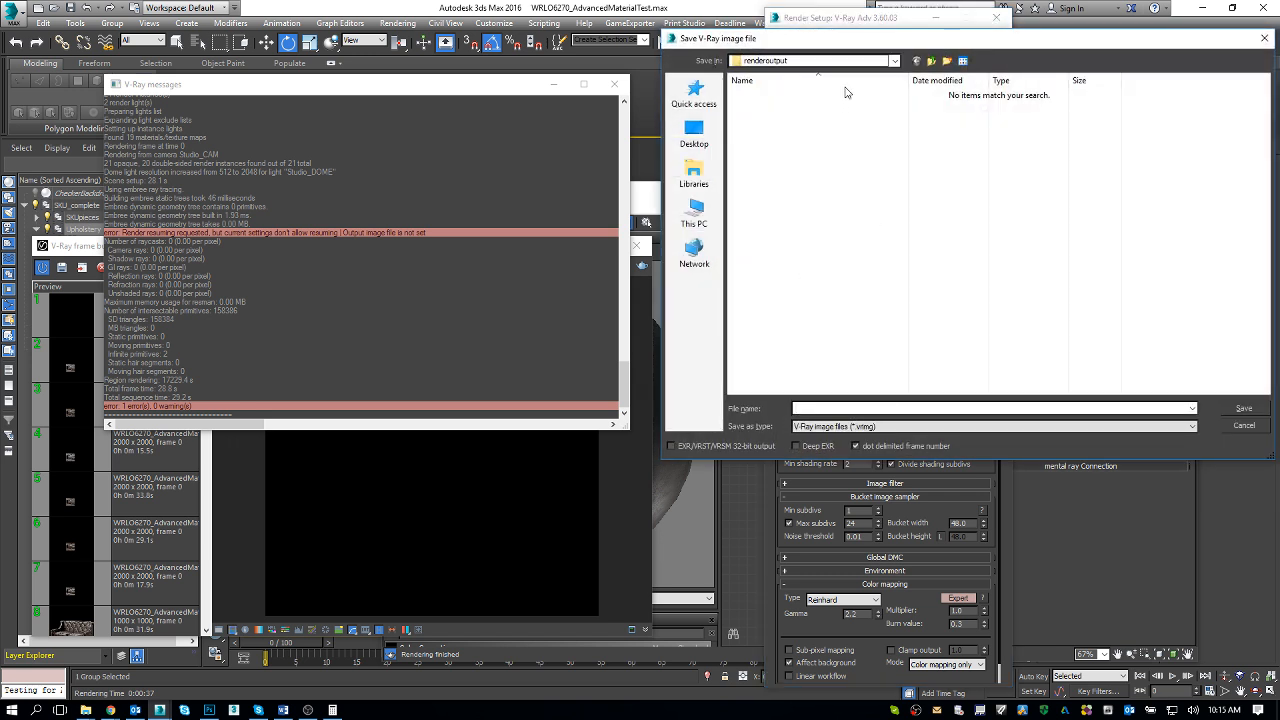
drag(855, 40, 324, 167)
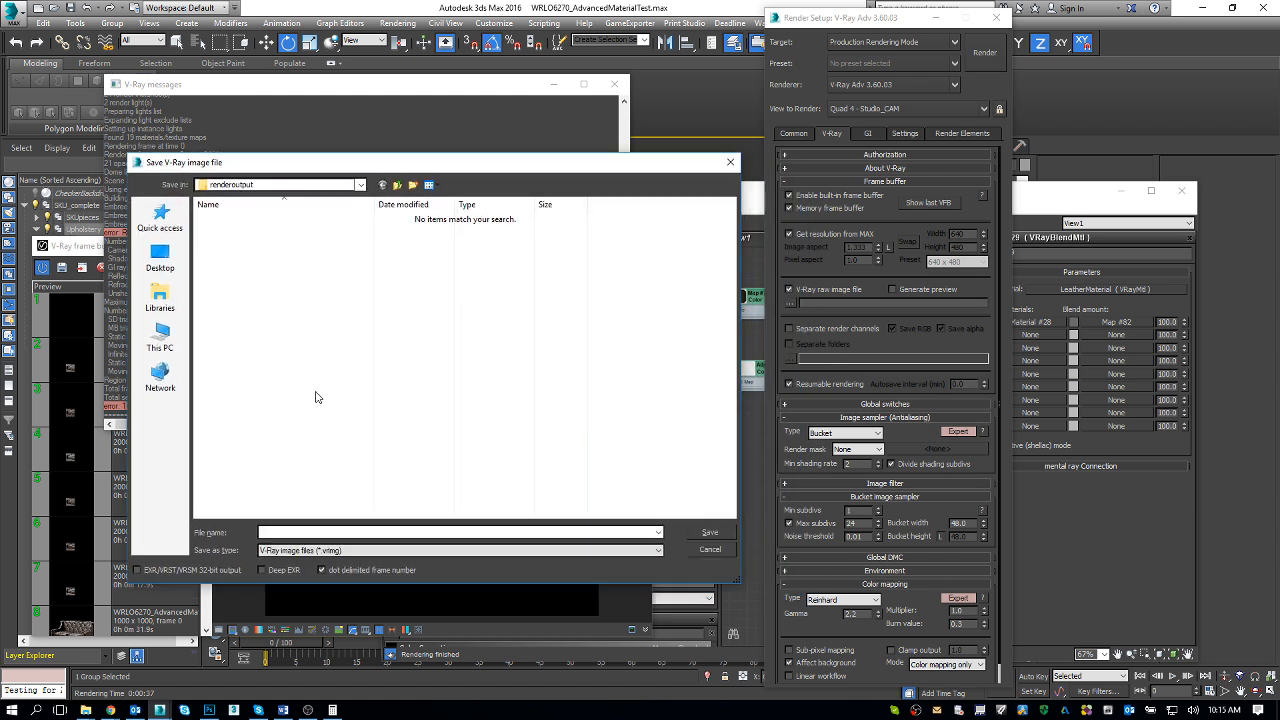
key(BackSpace)
key(BackSpace)
text(ResumableRenderTest)
click(696, 533)
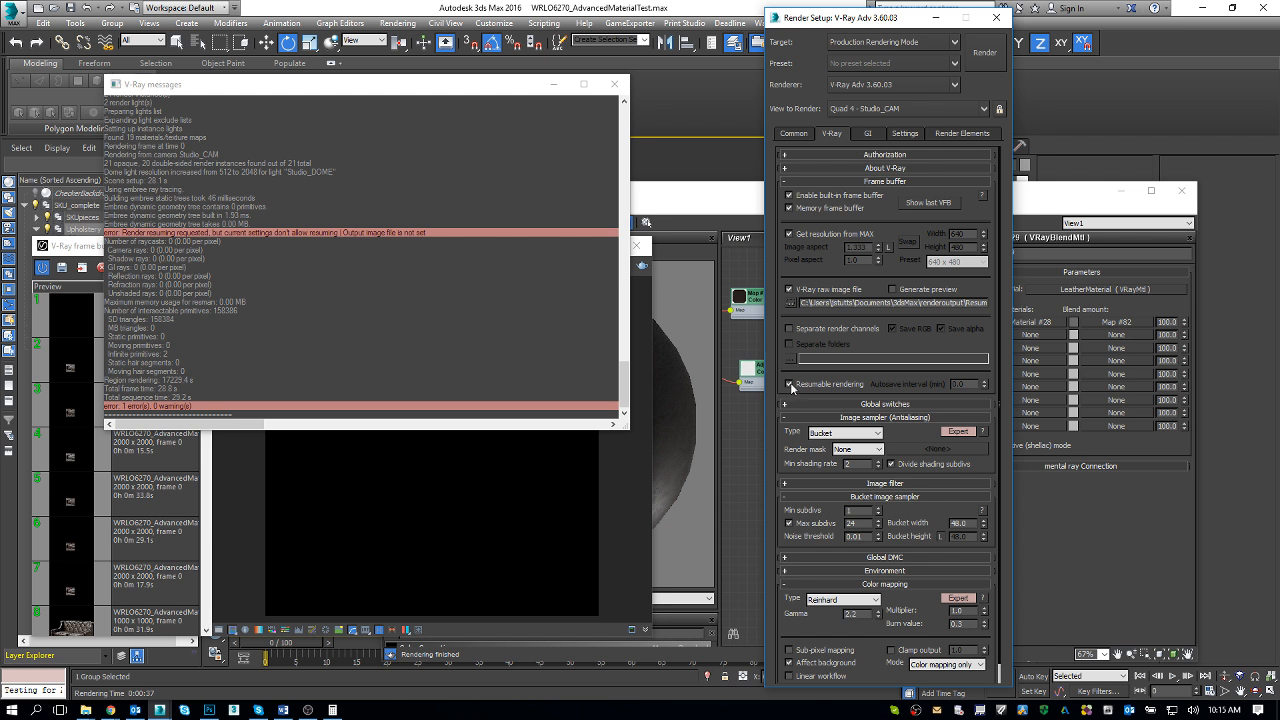
Check the resumable rendering option and start a bucket render from the V-Ray frame buffer
mouse_move(794, 388)
click(506, 497)
click(641, 267)
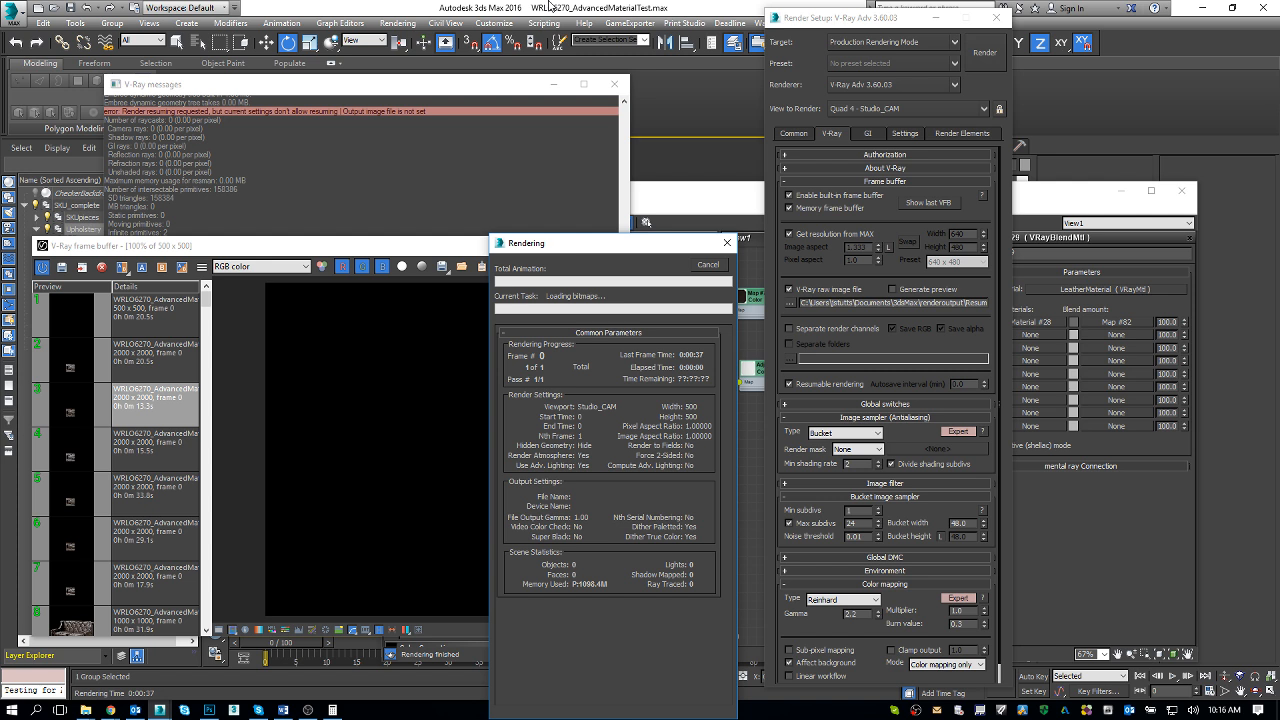
Switch to File Explorer, open Documents\3dsMax\renderoutput, and move its window clear of the frame buffer
key(super+e)
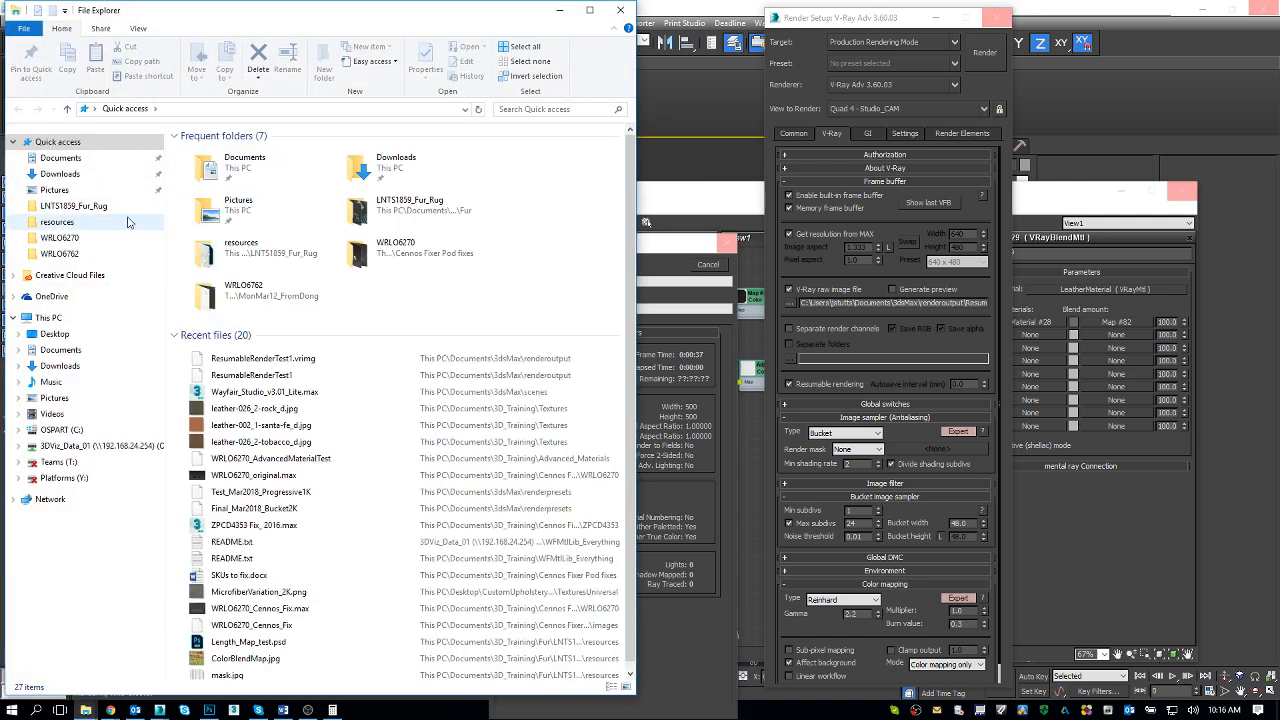
click(62, 158)
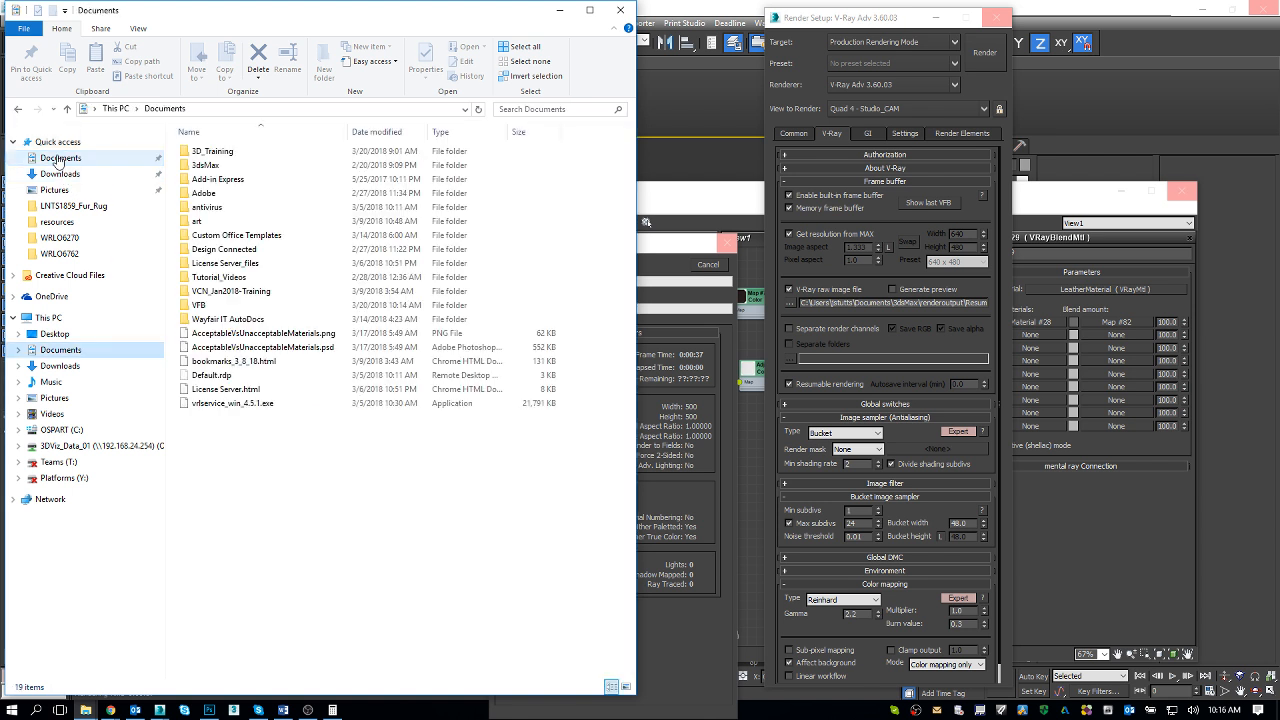
double_click(217, 165)
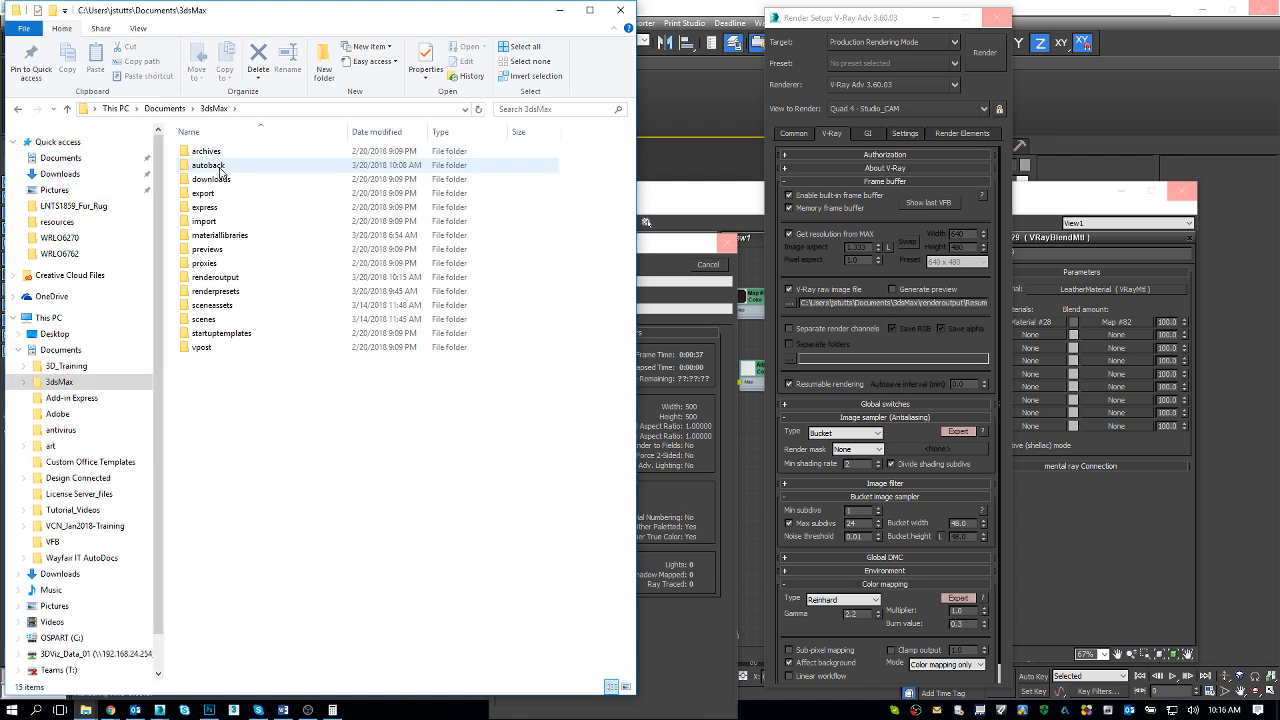
double_click(253, 280)
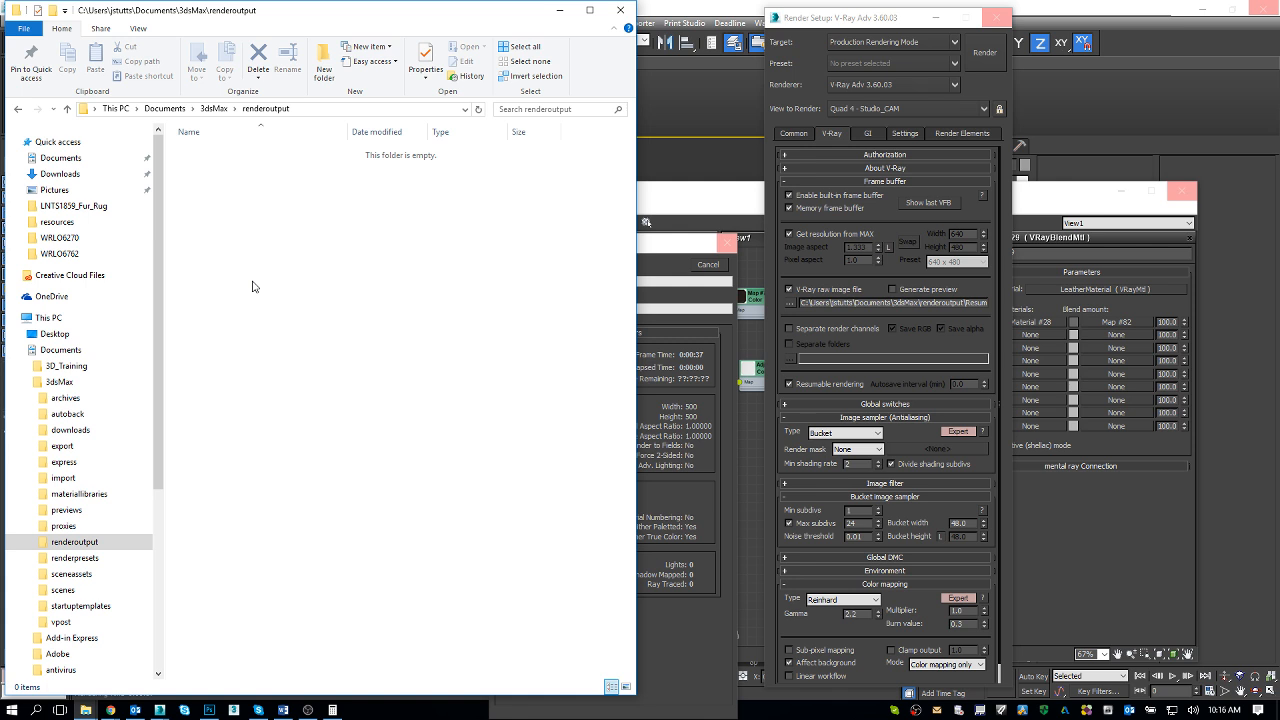
right_click(253, 287)
click(215, 335)
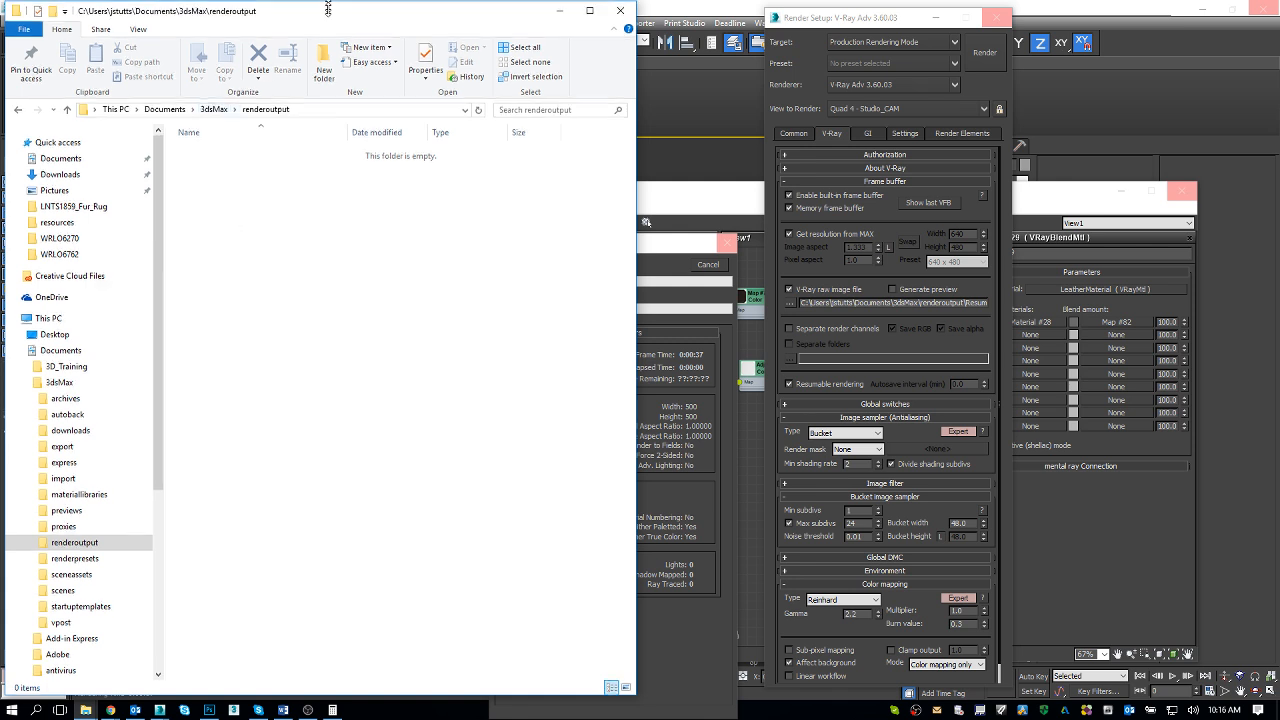
drag(328, 9, 995, 306)
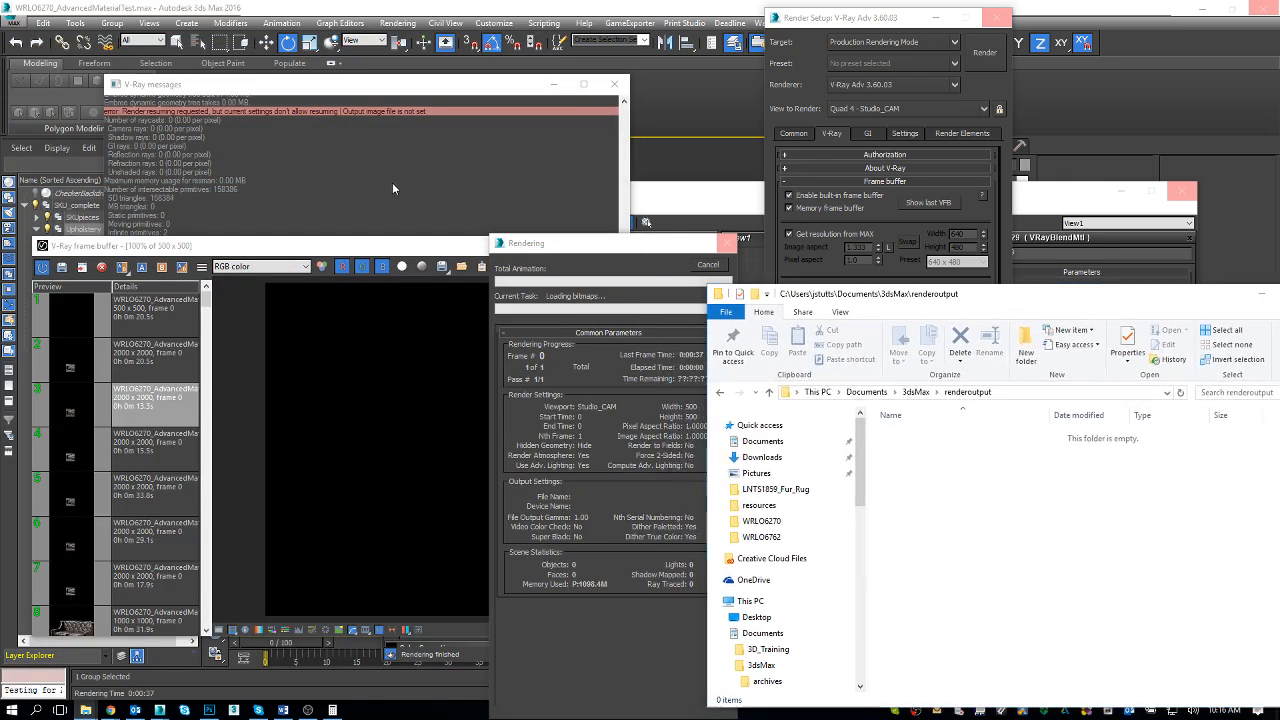
Stop the bucket render partway and inspect the saved ResumableRenderTest1.0000.vrimg file in File Explorer
click(551, 244)
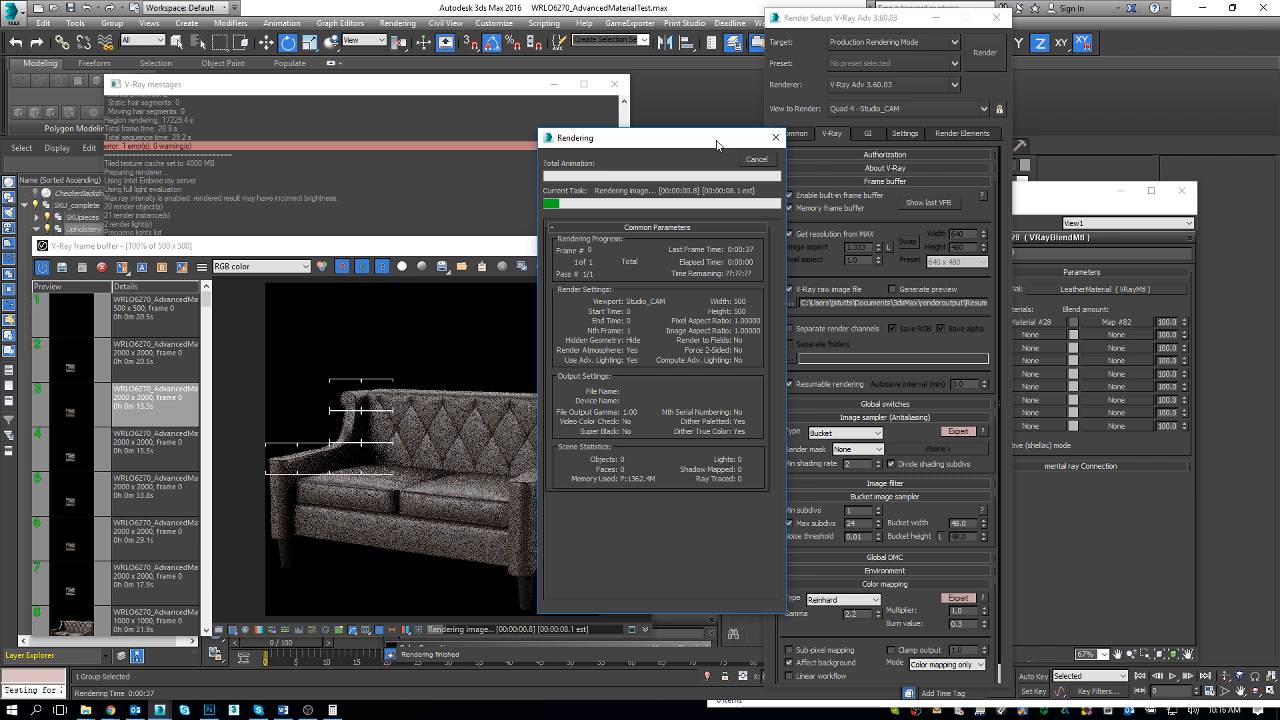
drag(716, 146, 836, 127)
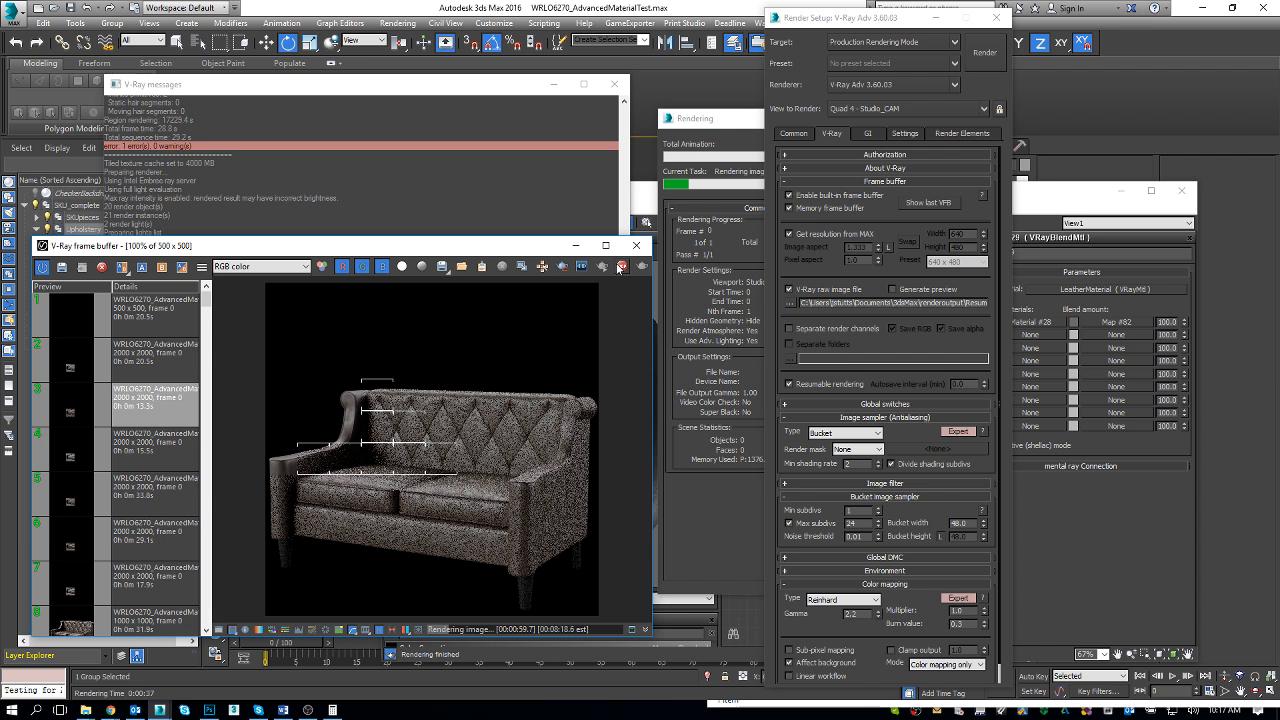
click(621, 267)
key(alt+Tab)
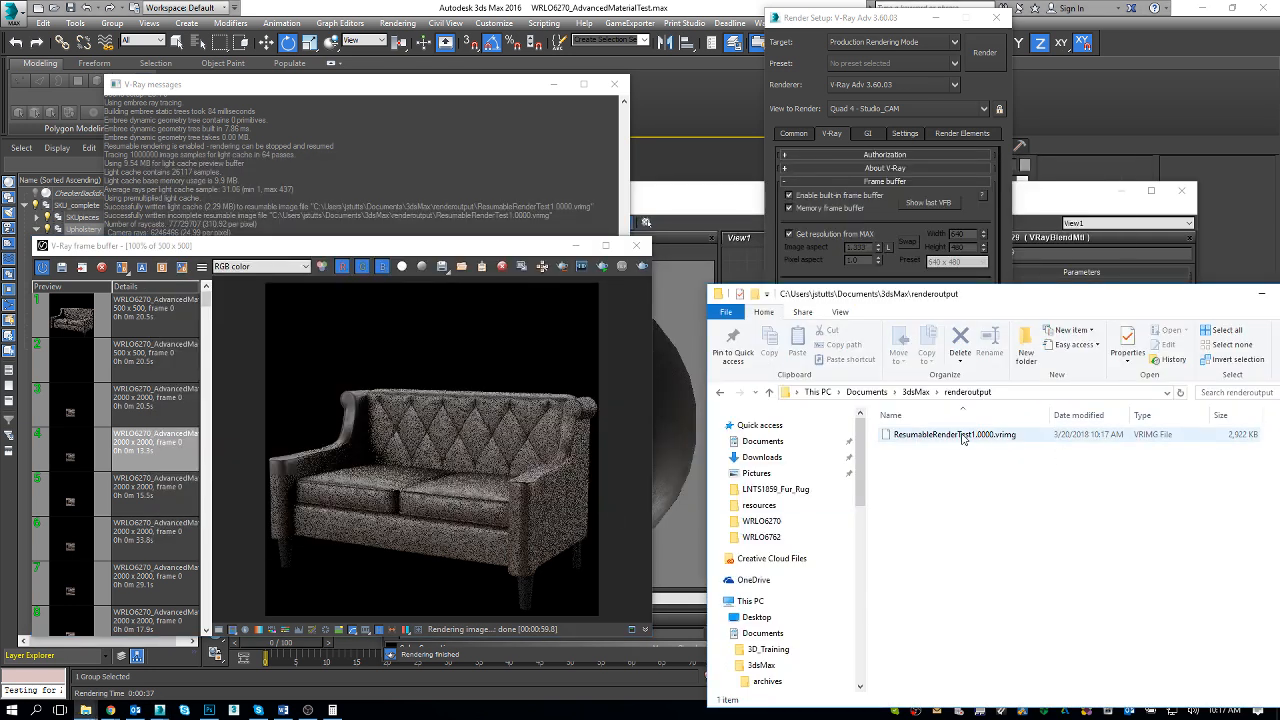
click(1236, 439)
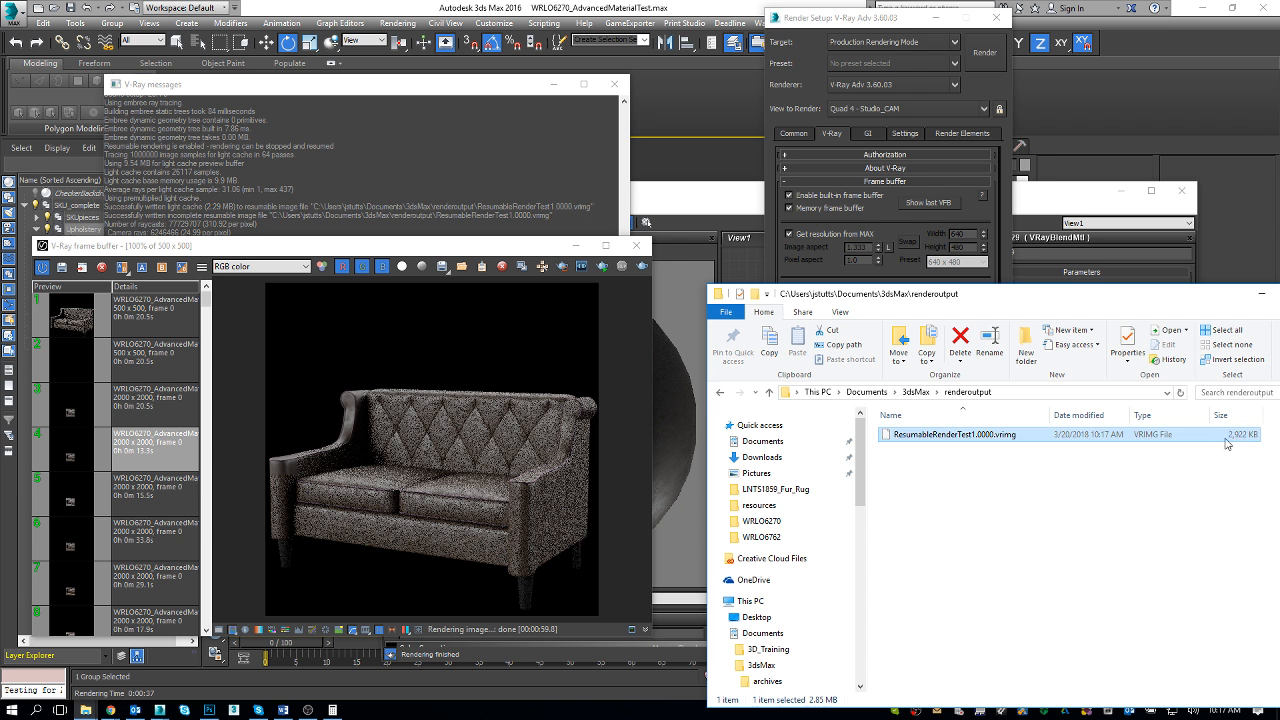
Resume the bucket render, stop it again, and recheck the .vrimg file's details in File Explorer
click(436, 455)
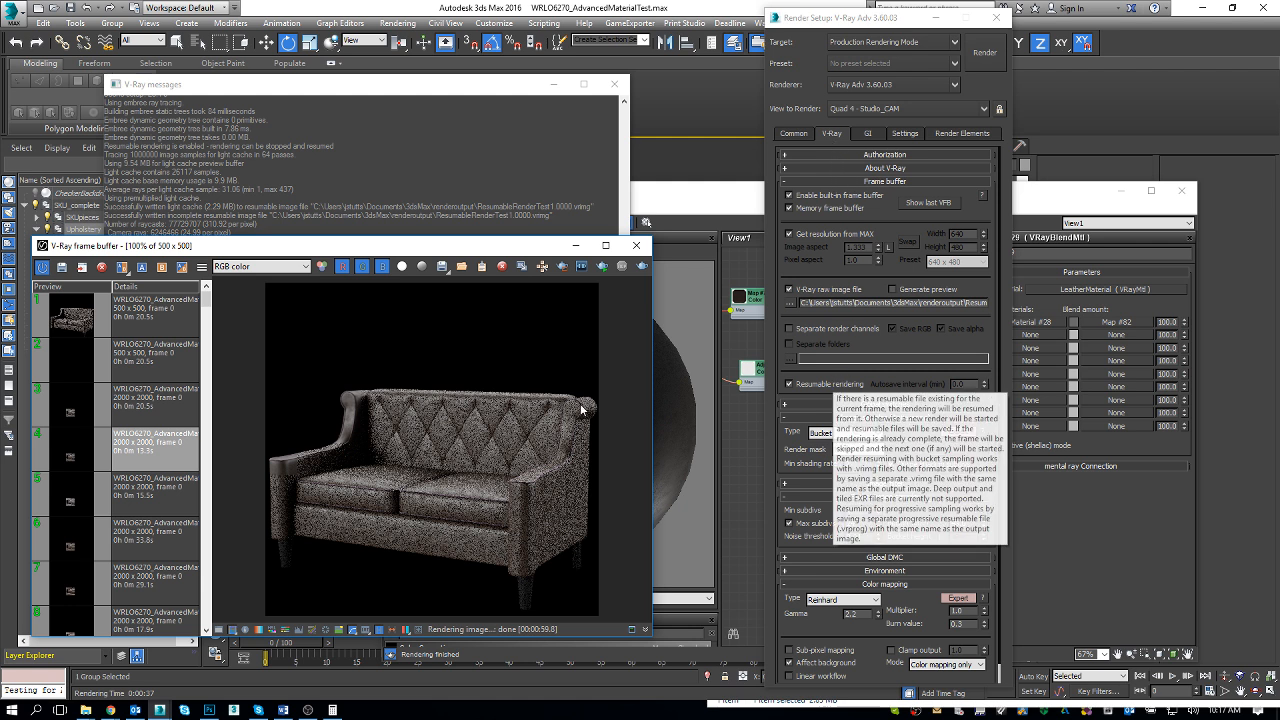
click(640, 267)
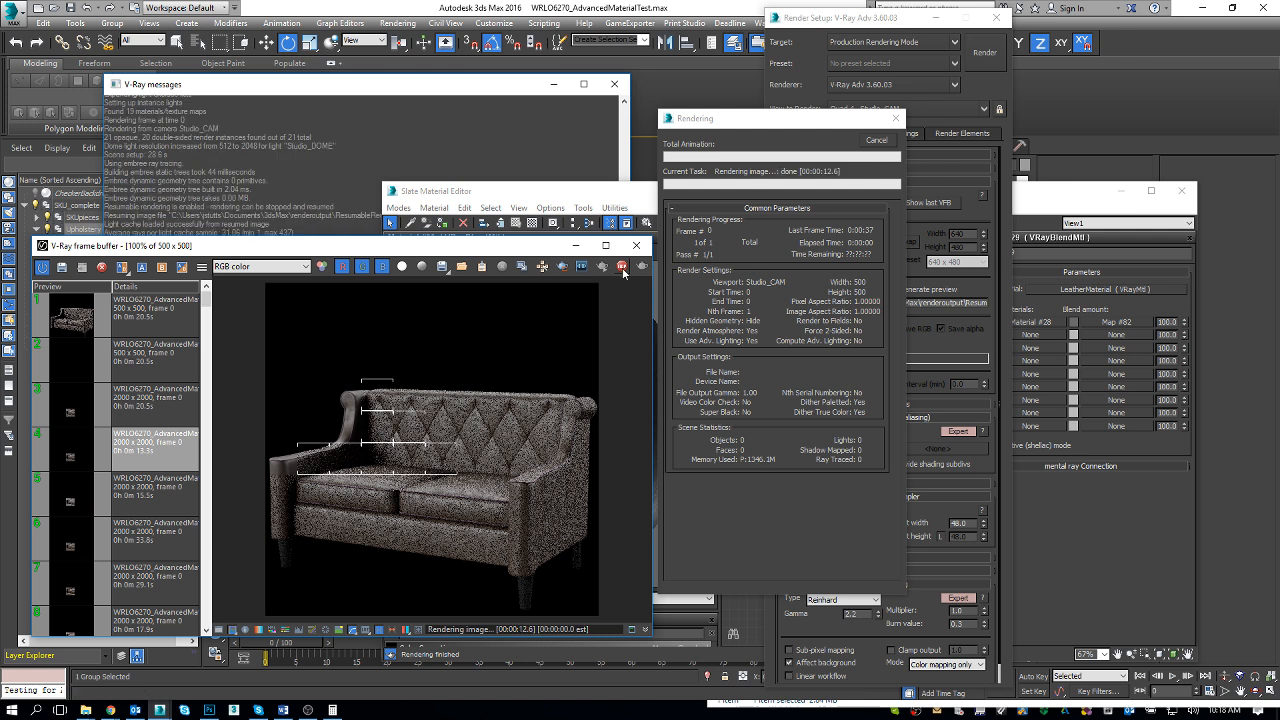
key(alt+Tab)
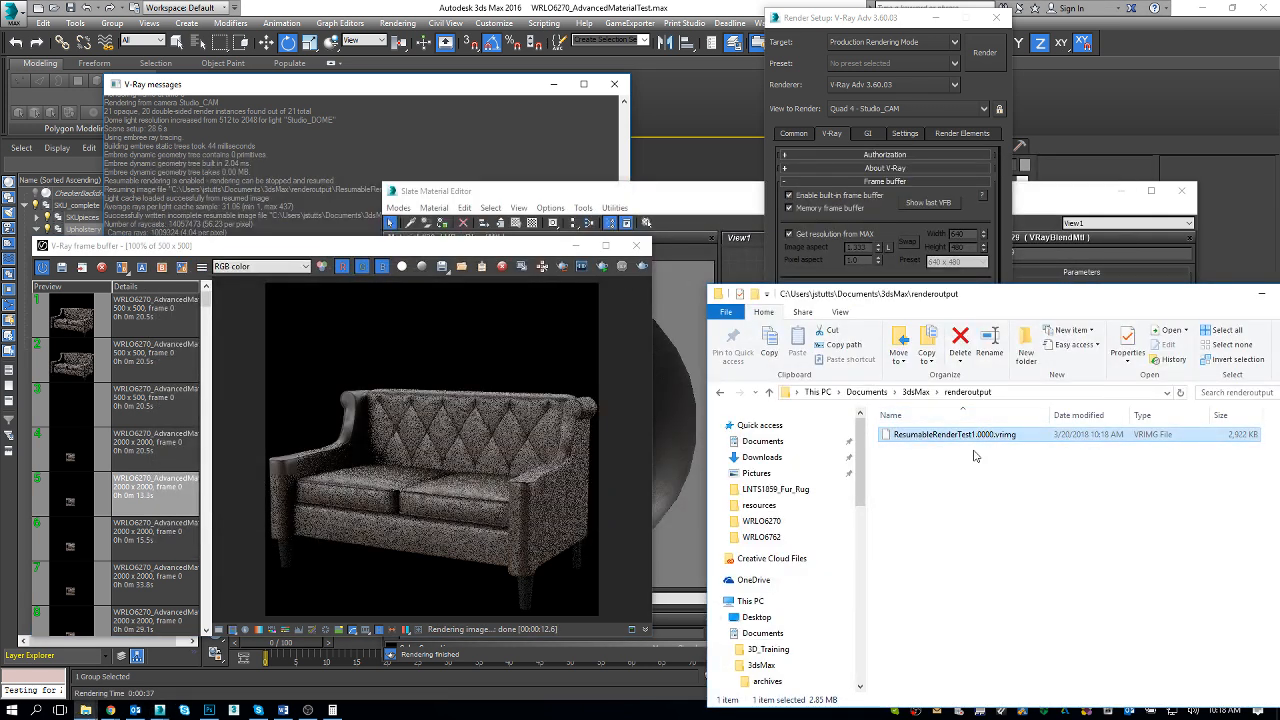
click(937, 556)
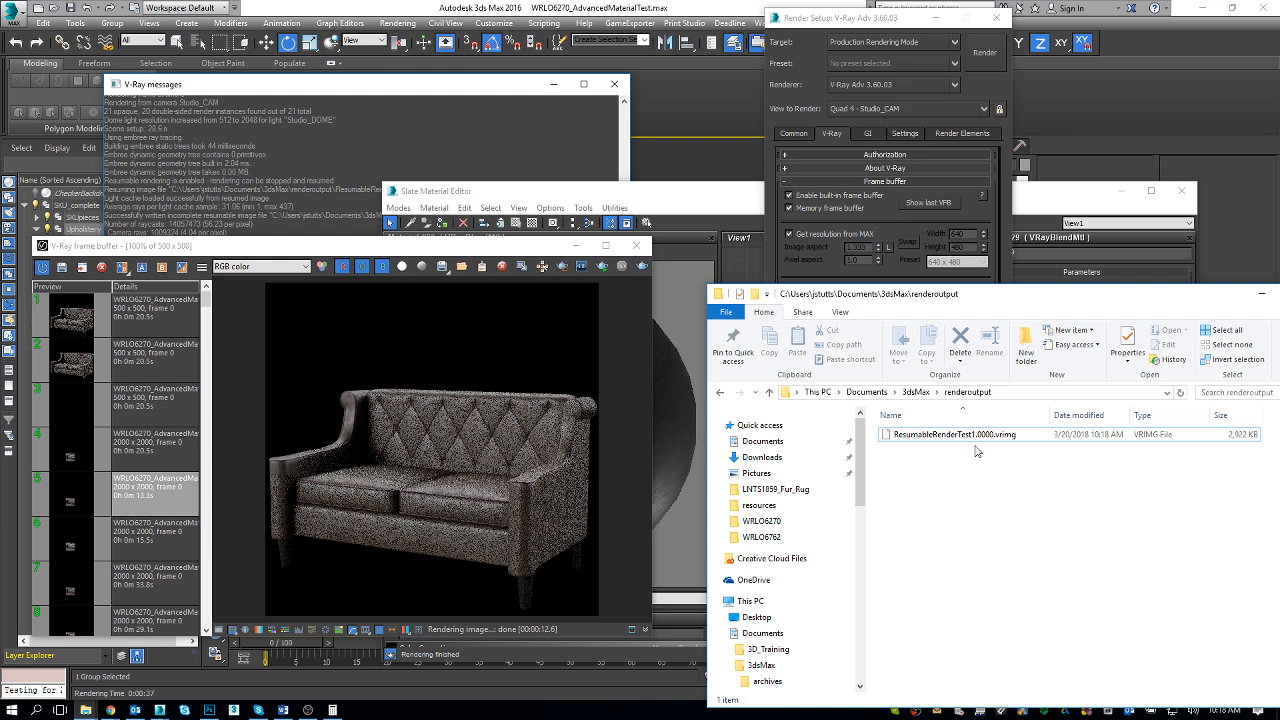
drag(953, 296, 936, 289)
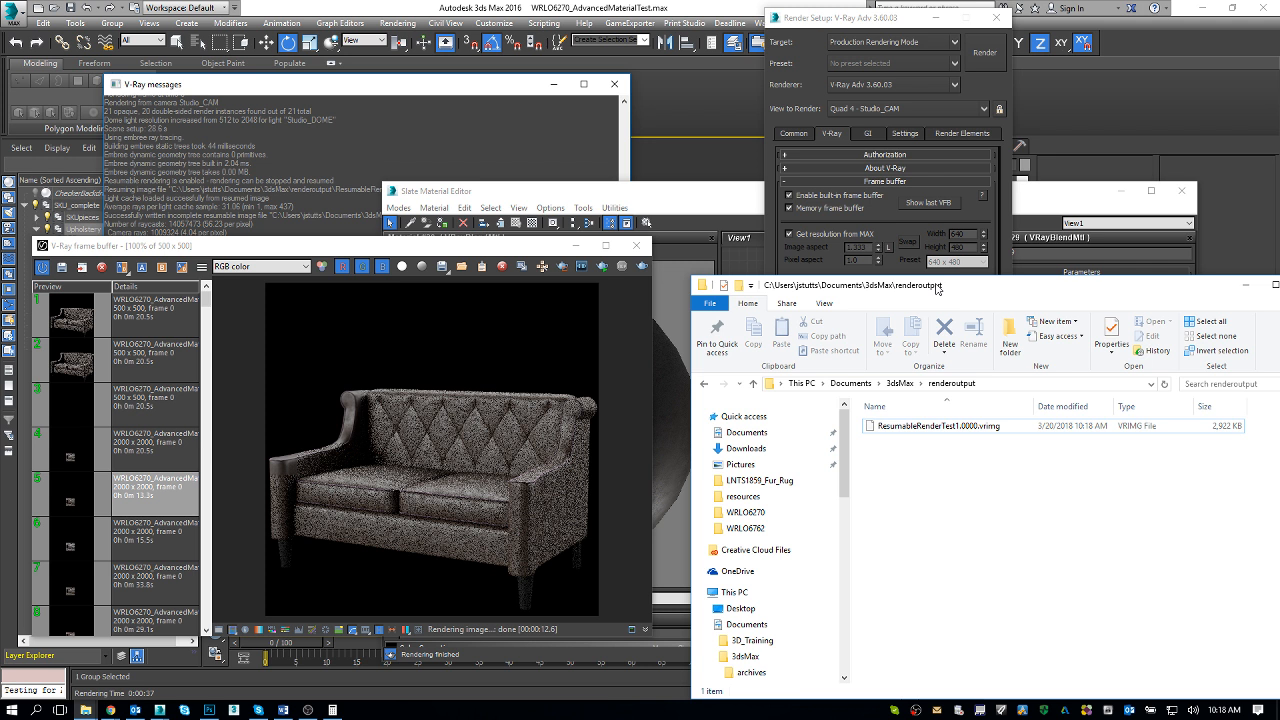
click(1065, 432)
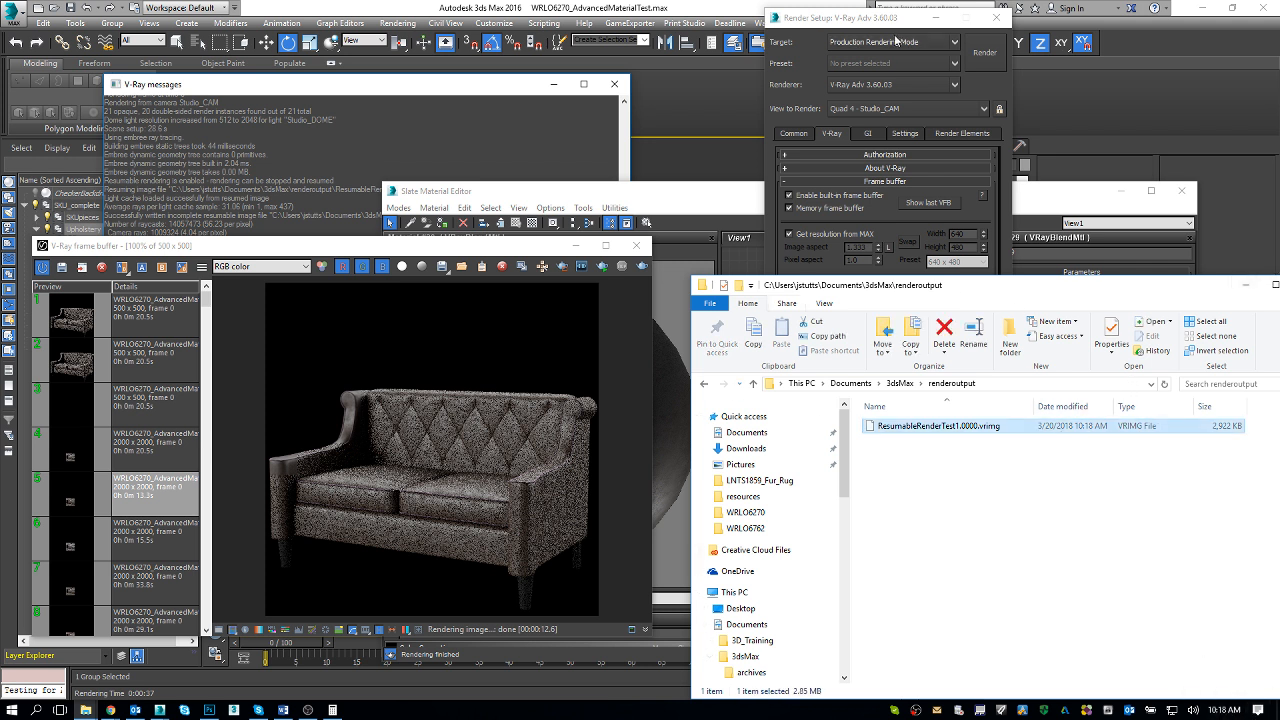
Change the image sampler type to Progressive and set the resumable rendering autosave interval to 1 minute
click(868, 20)
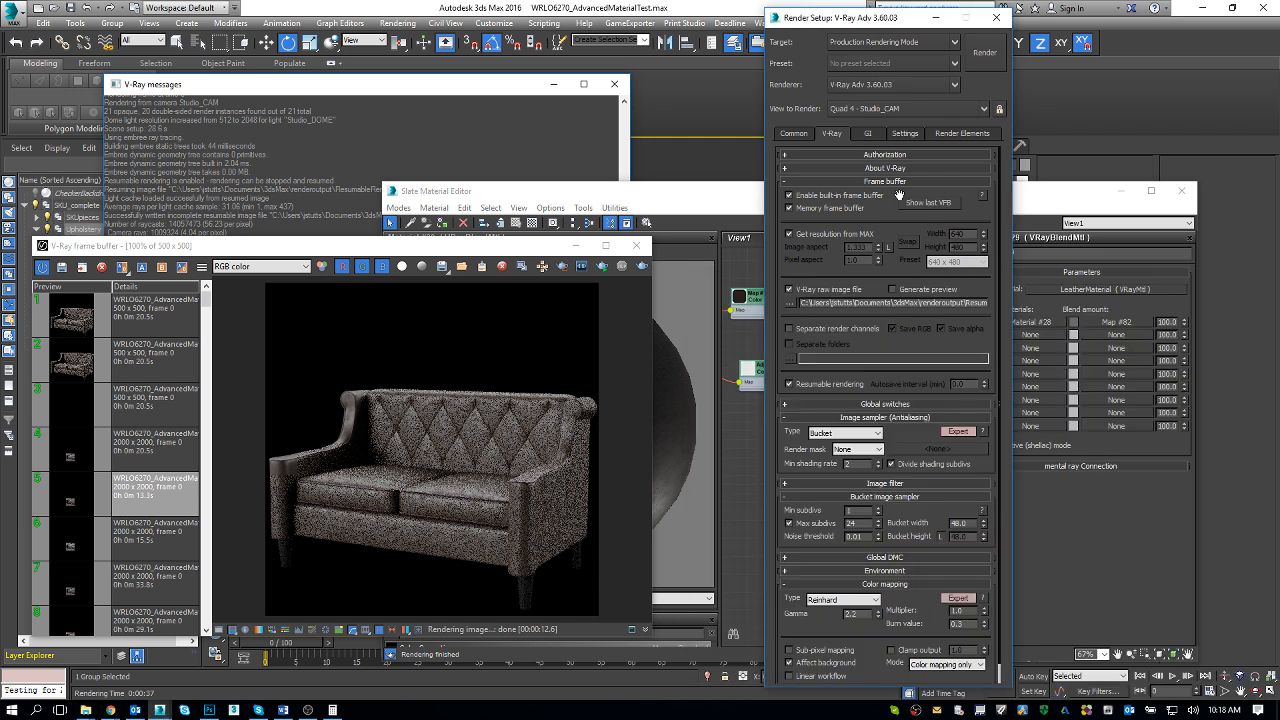
click(870, 434)
click(850, 456)
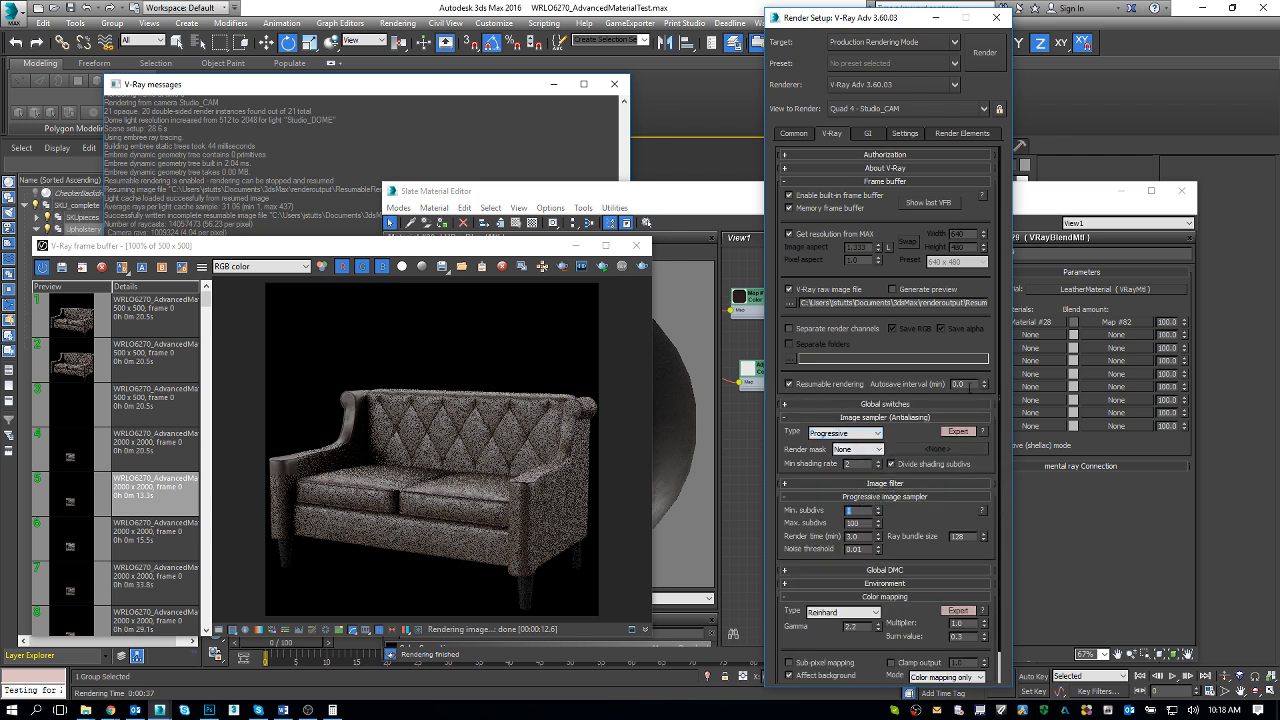
double_click(958, 384)
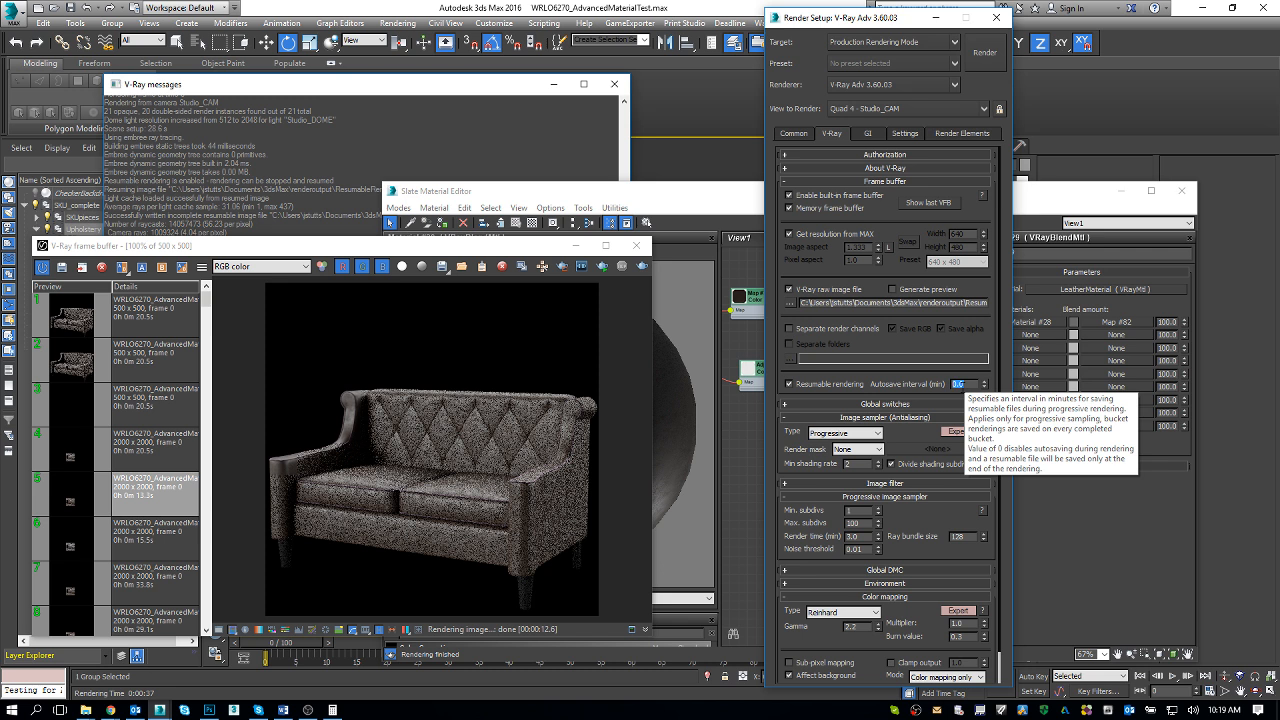
text(1)
key(Return)
Start the progressive render, check the renderoutput folder in File Explorer, and return to the V-Ray frame buffer
click(640, 266)
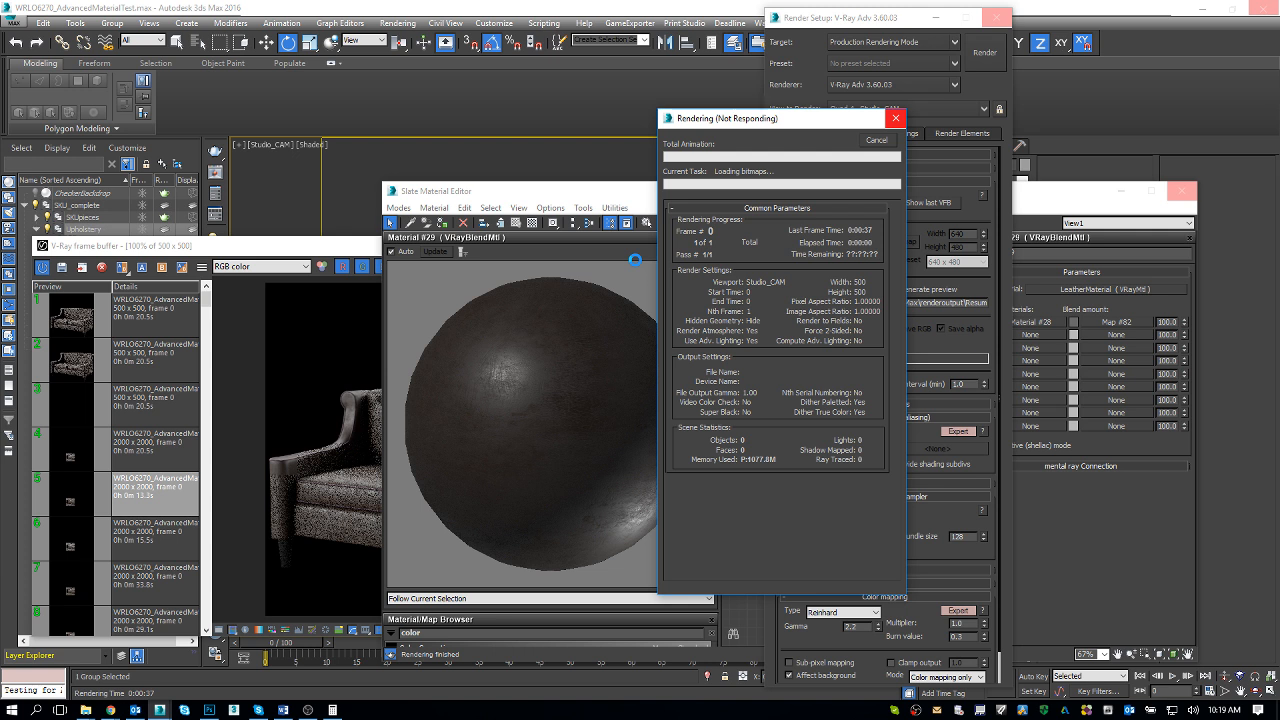
click(366, 249)
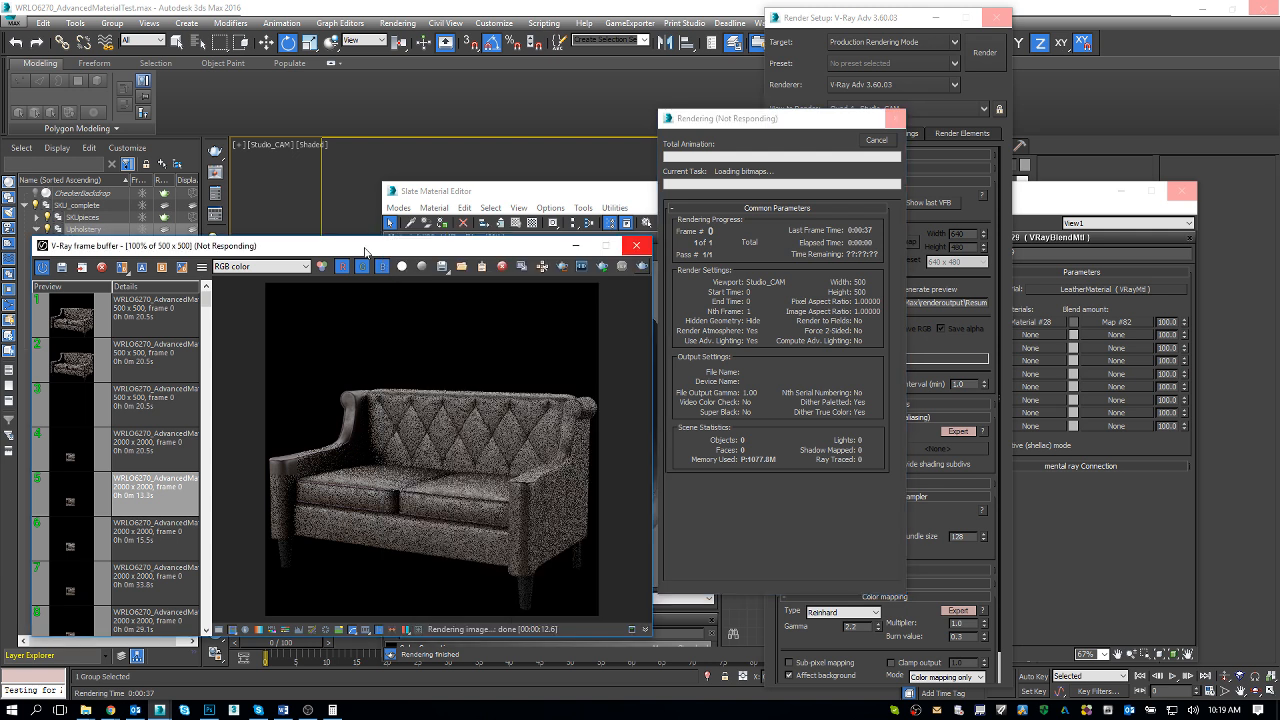
key(alt+Tab)
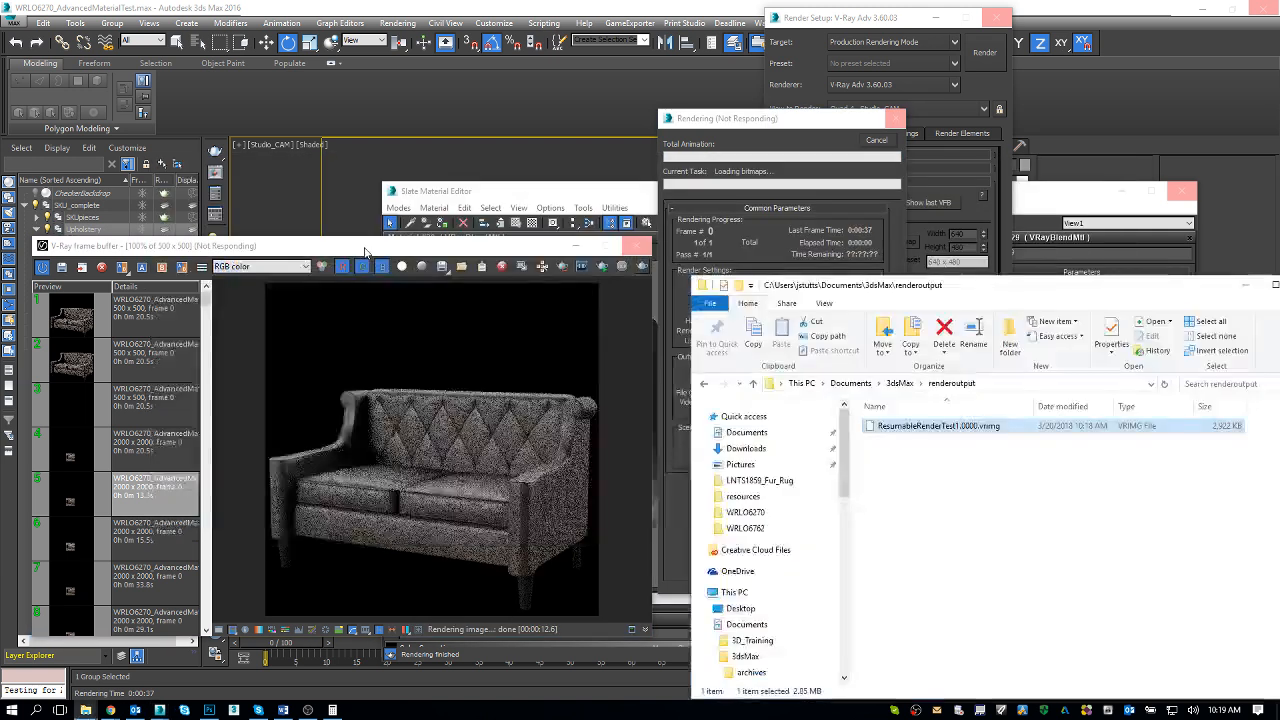
click(945, 475)
click(1010, 383)
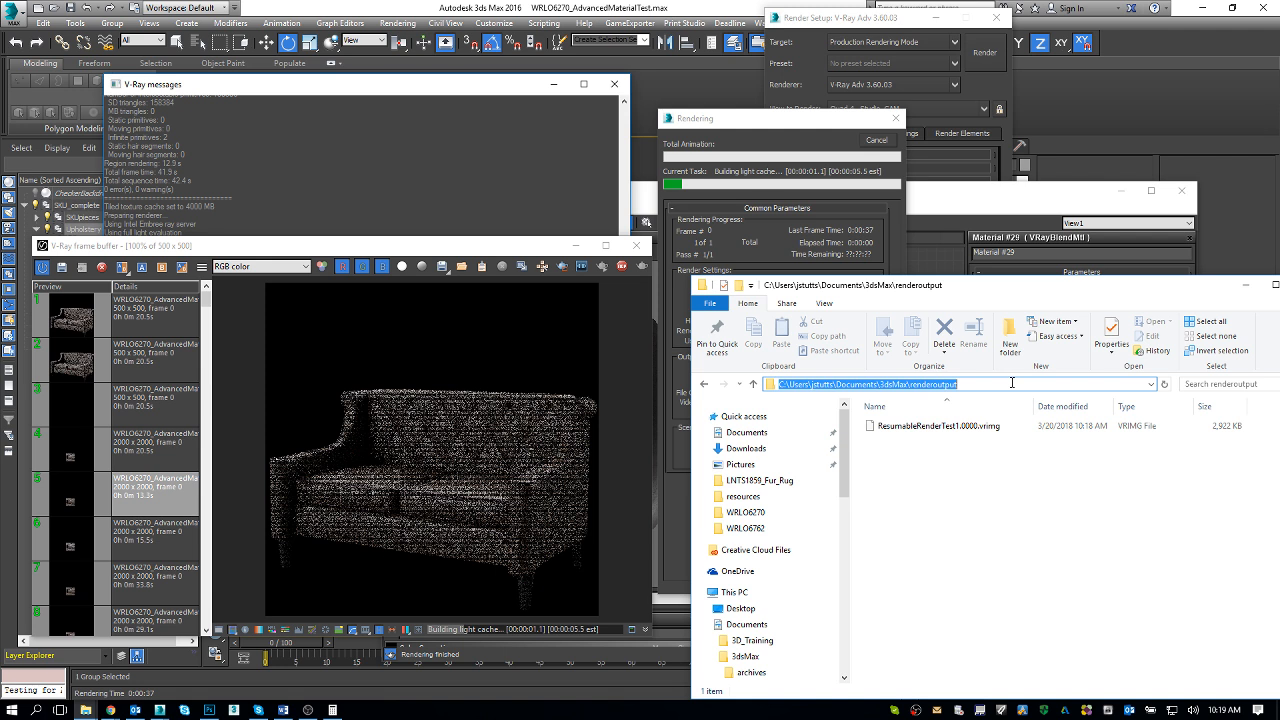
click(511, 249)
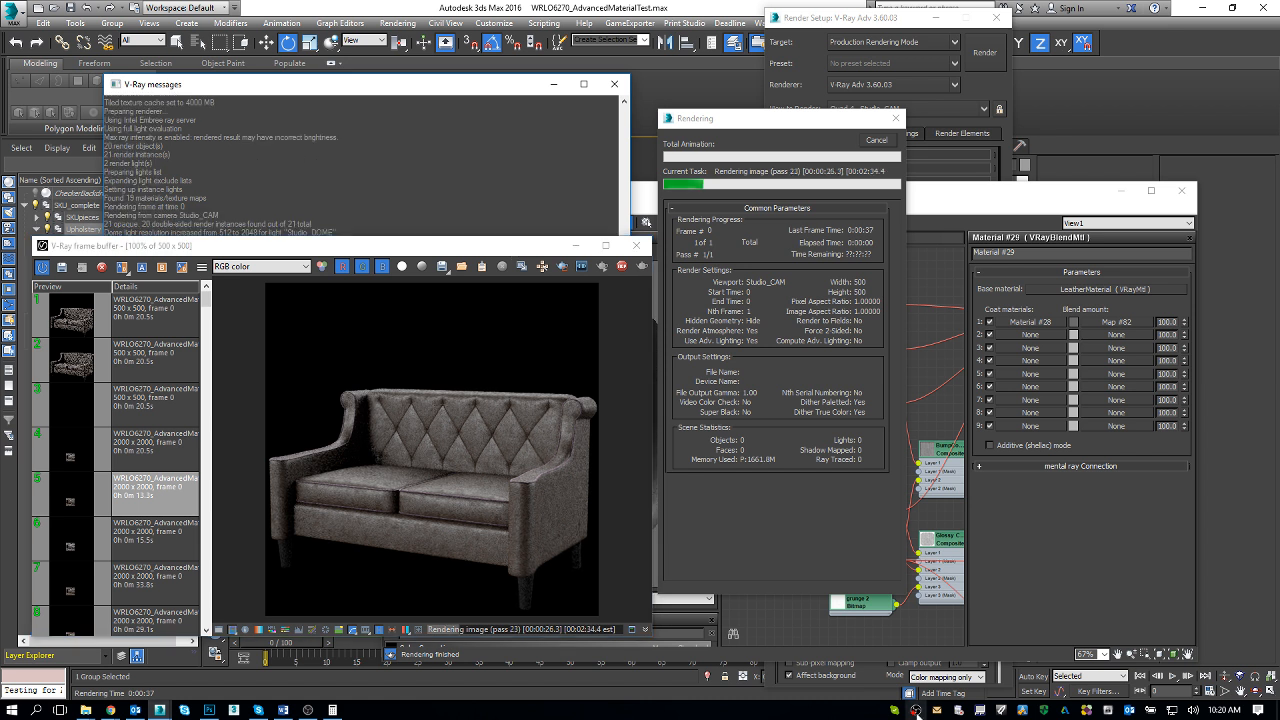
right_click(916, 711)
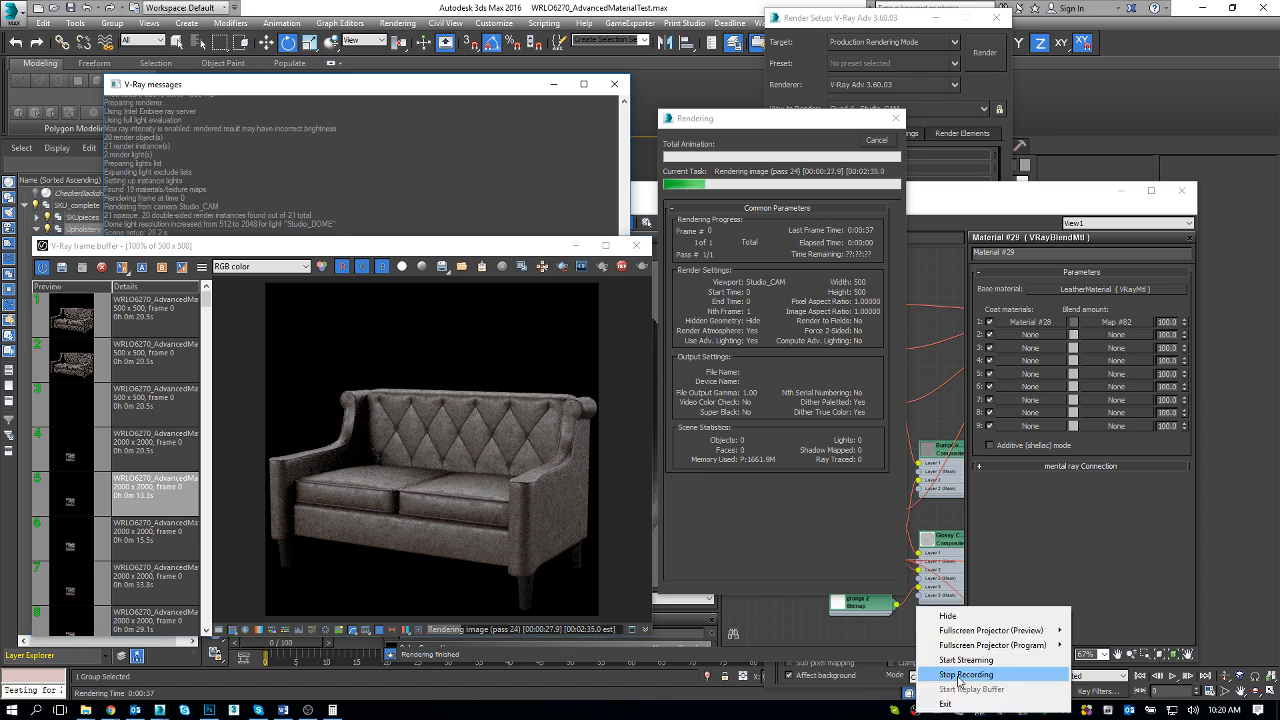